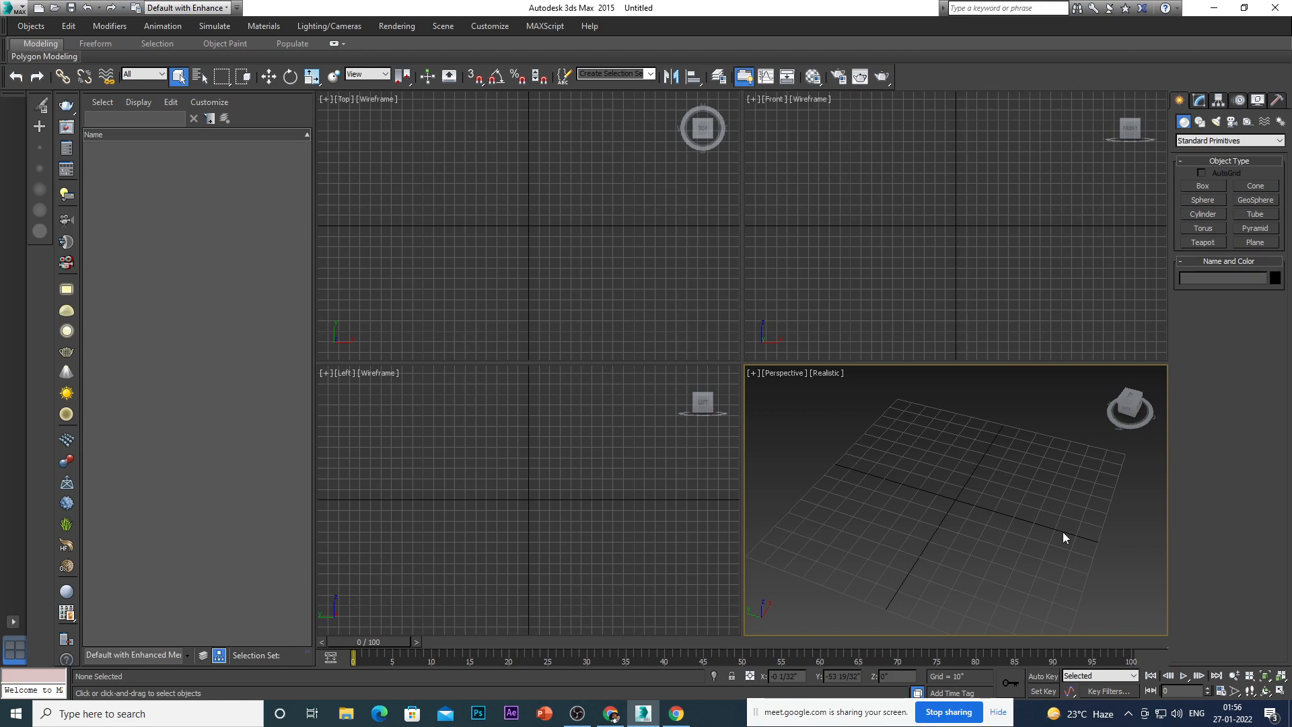
Switch the perspective viewport to the Front view and hide its grid.
mouse_move(995, 539)
middle_mouse_down("alt")
mouse_move(1032, 530)
mouse_move(1014, 539)
middle_mouse_up("alt")
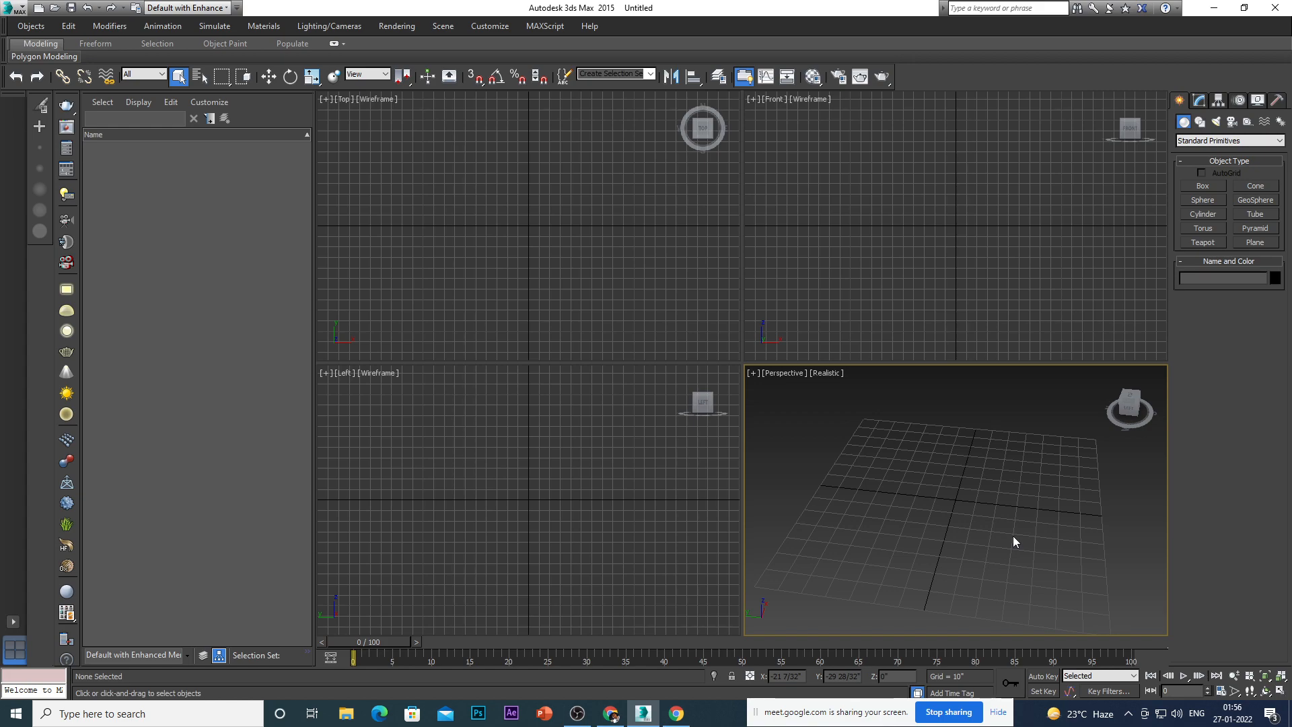
middle_click_drag(998, 545, 987, 513, "alt")
key("t")
key("f")
key("l")
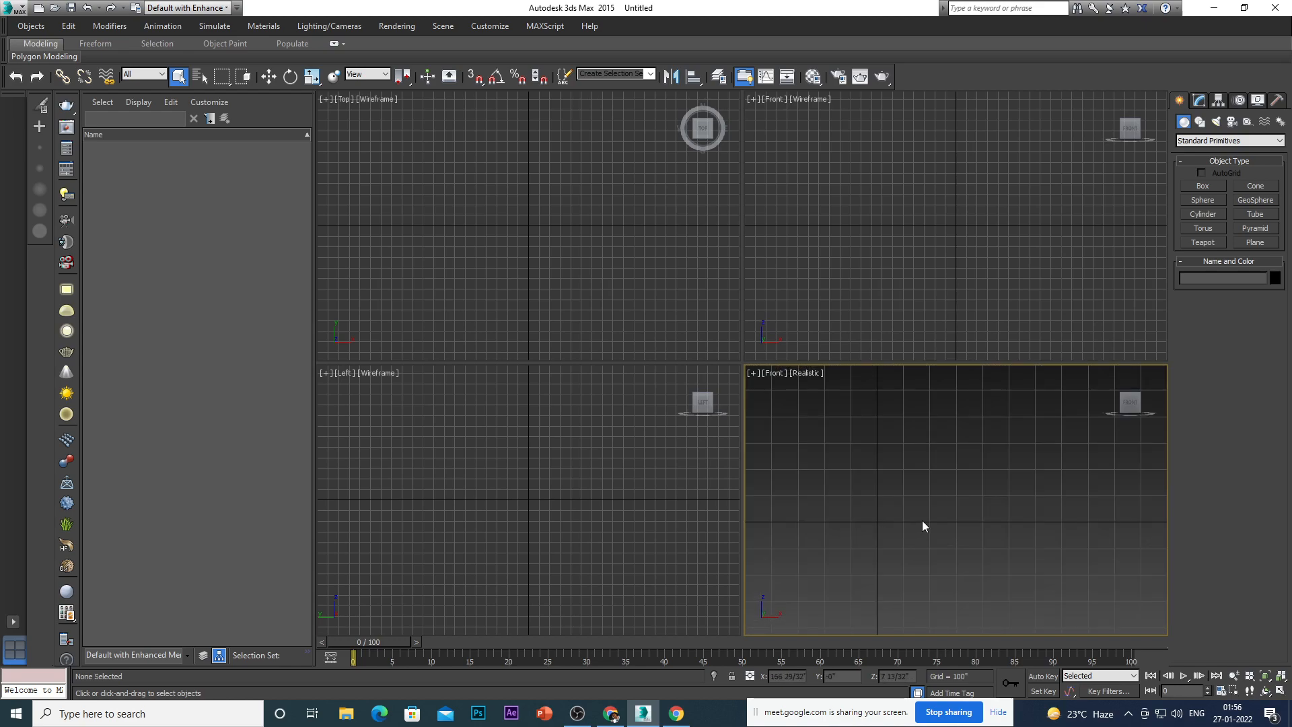
key("f")
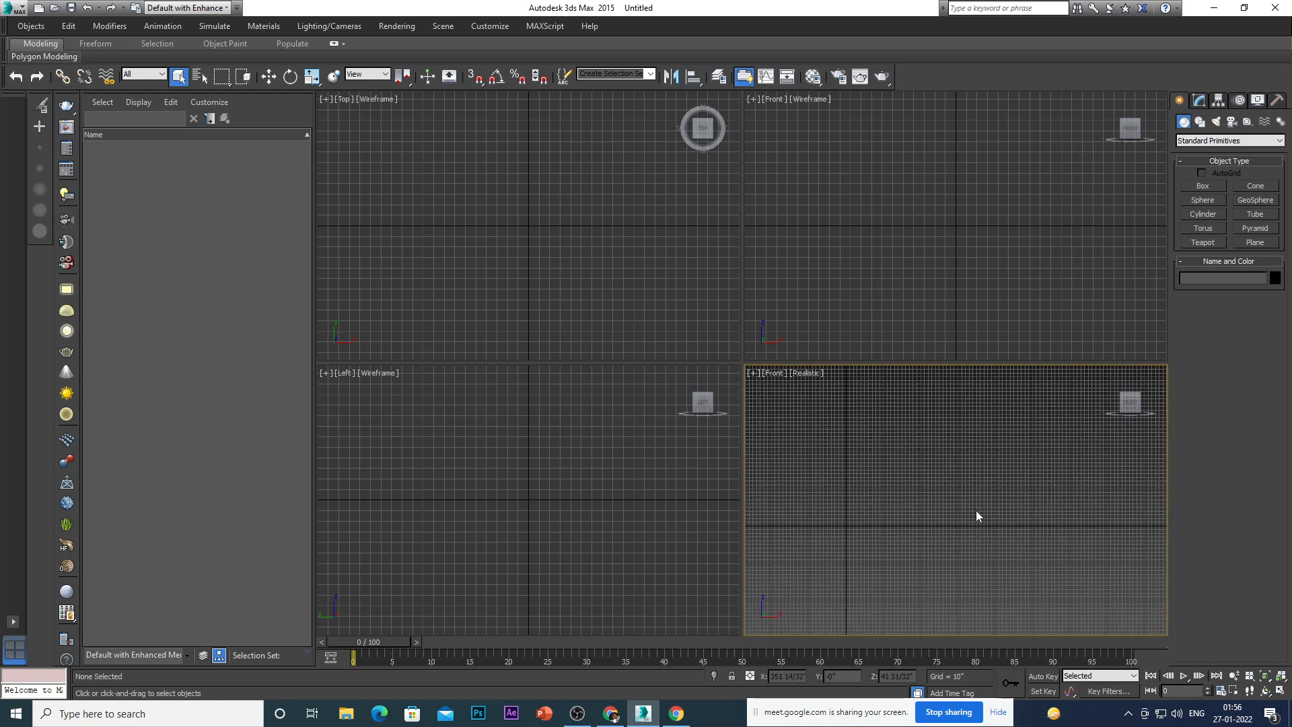
key("g")
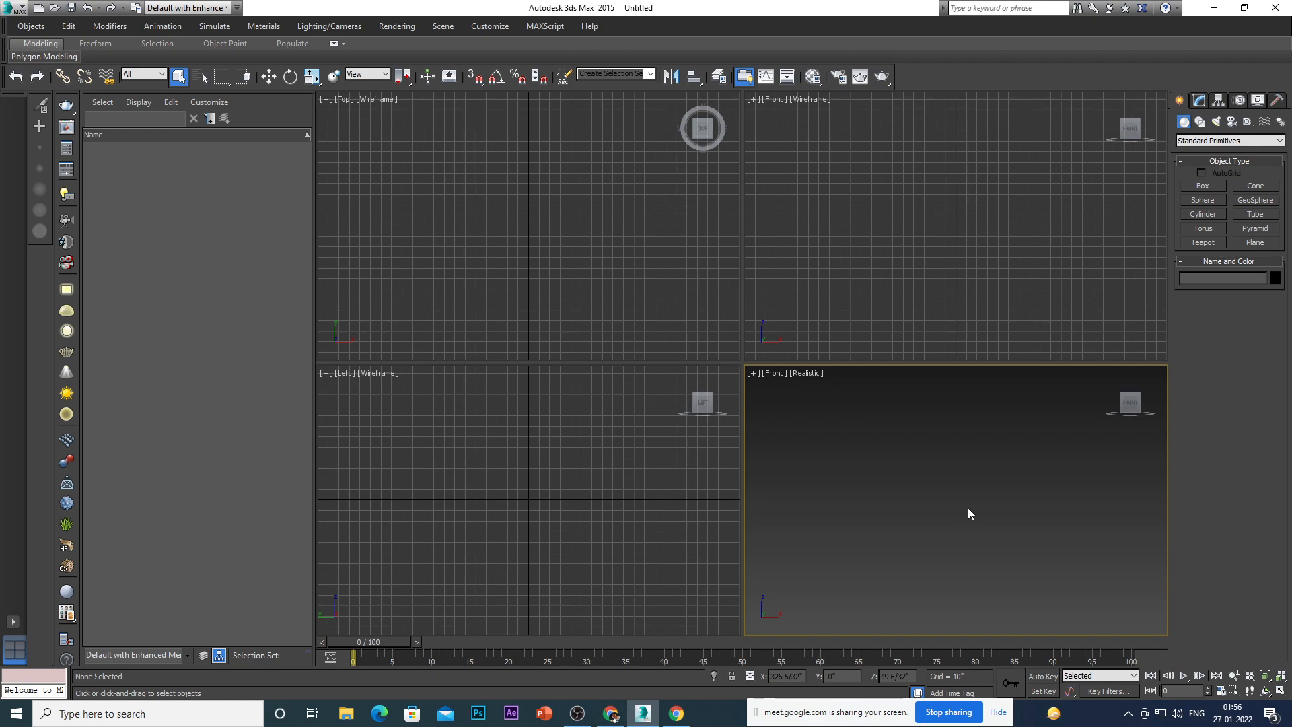
Create a box in the Front view, about 254" long, 422" wide and -18" high.
left_click(1202, 187)
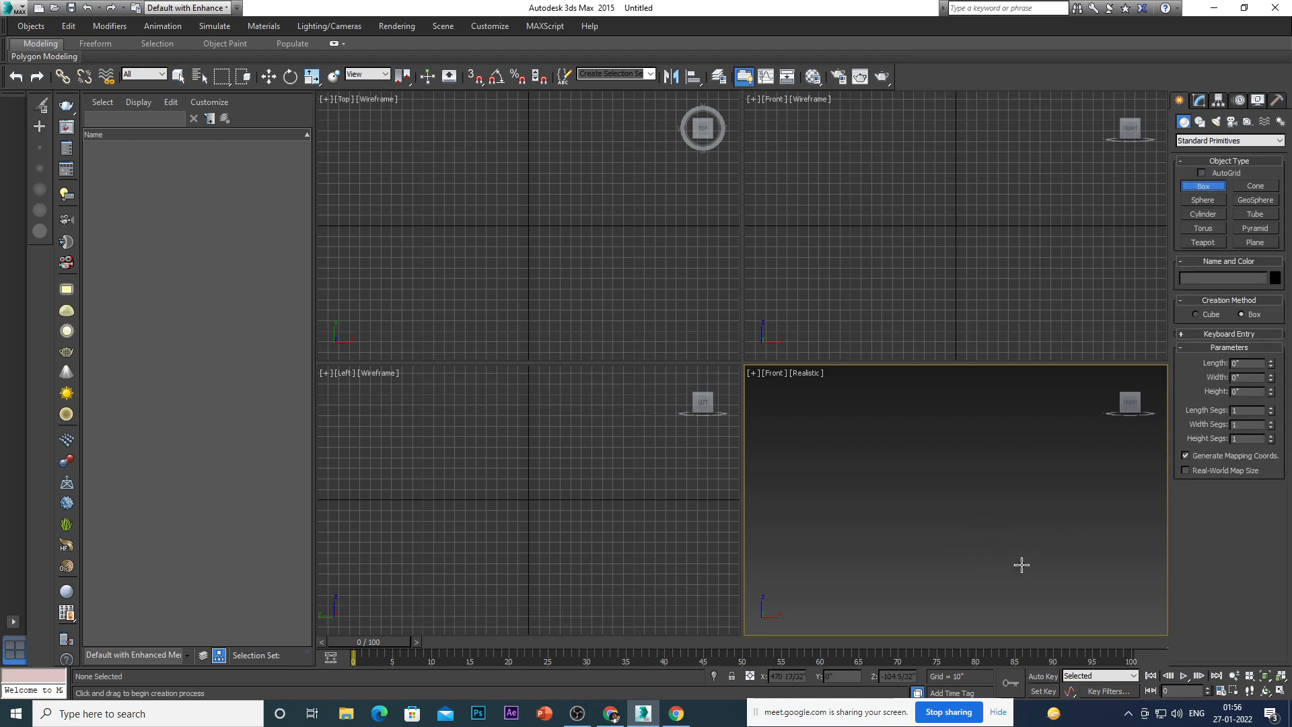
left_click_drag(866, 434, 1023, 530)
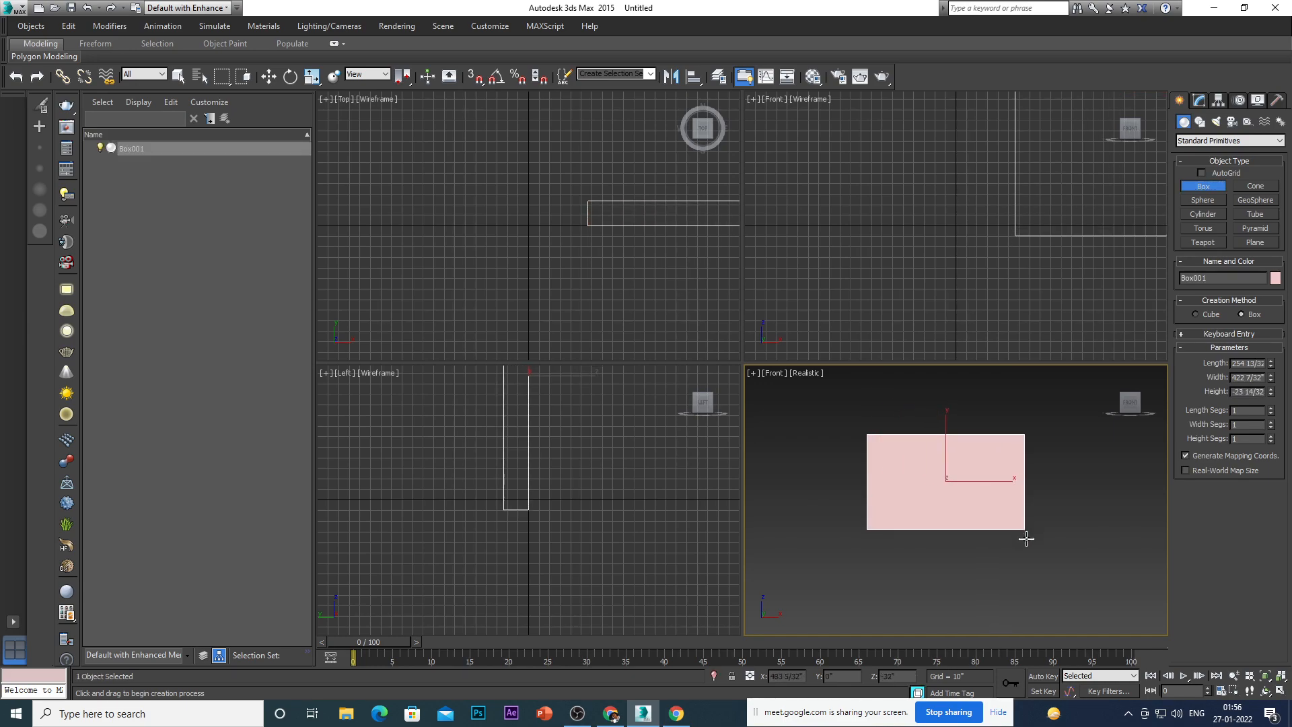
middle_click_drag(1026, 543, 946, 568, "alt")
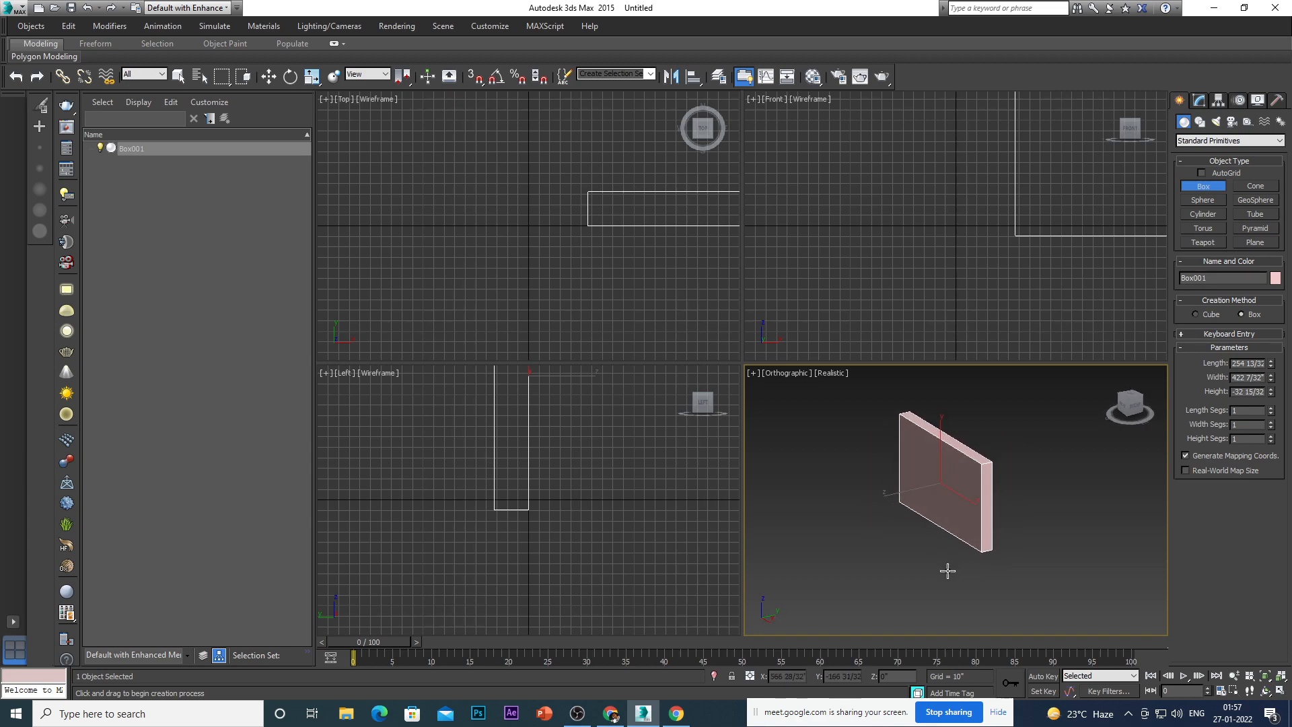
scroll(980, 511, "up", 2)
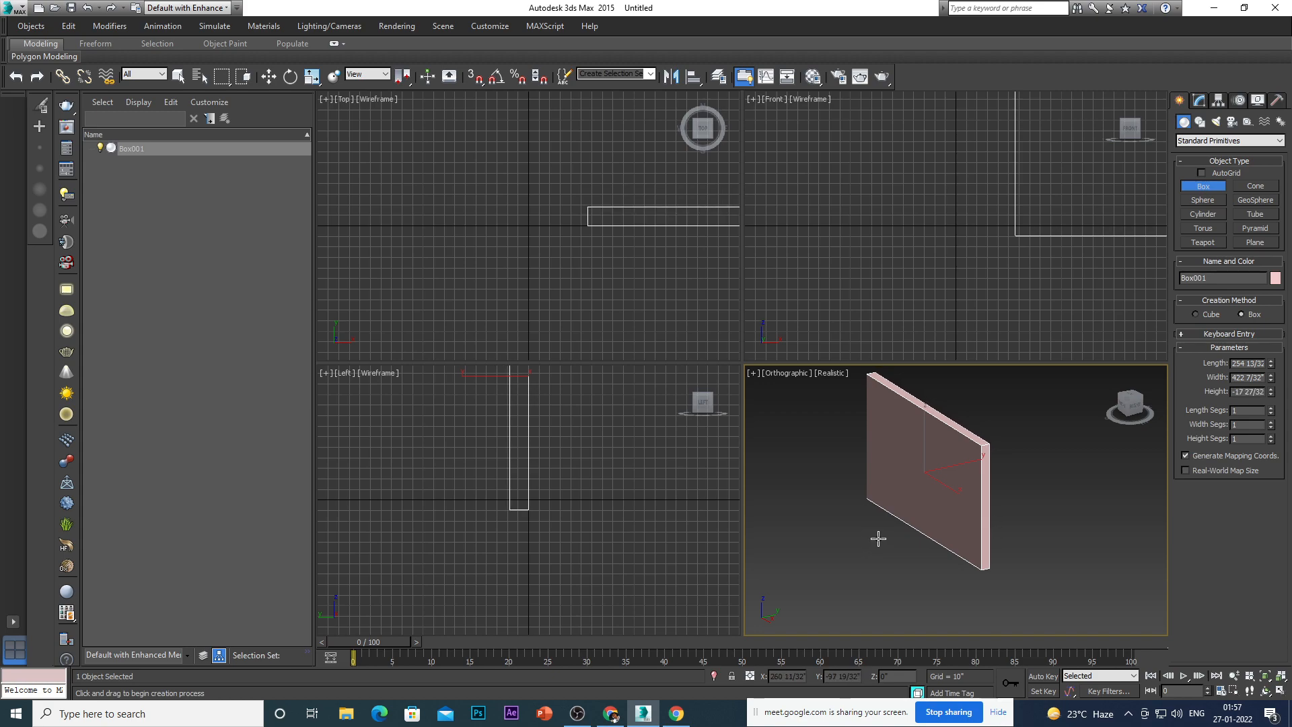
left_click(988, 466)
key("w")
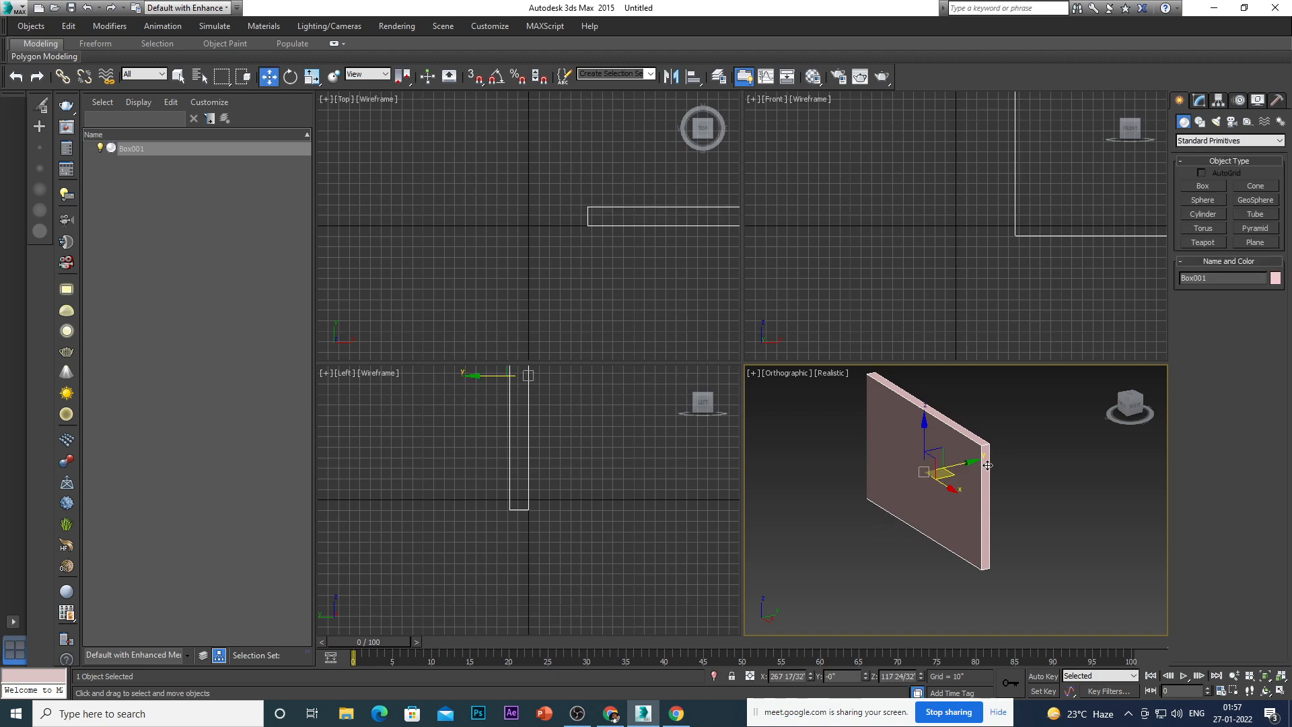
Set the box's width to 30' in its object parameters, with the viewport in the Front view.
left_click(1200, 101)
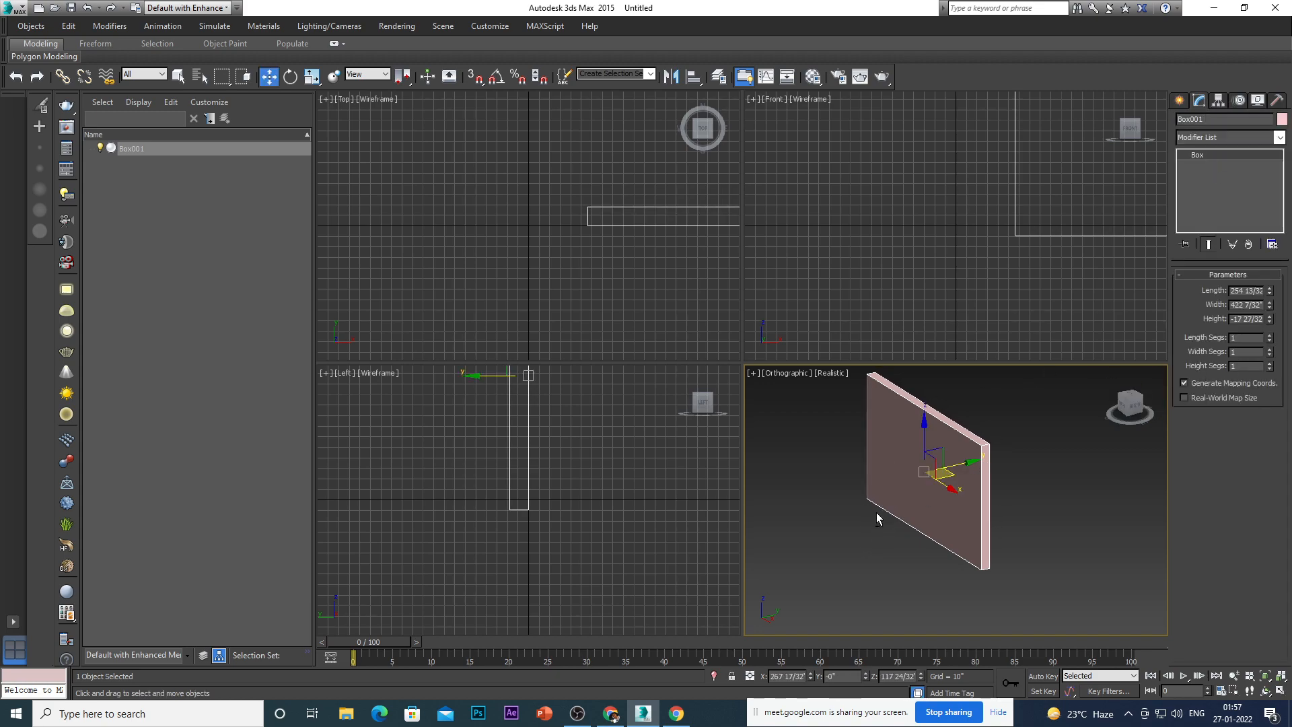
middle_click_drag(875, 510, 878, 504, "alt")
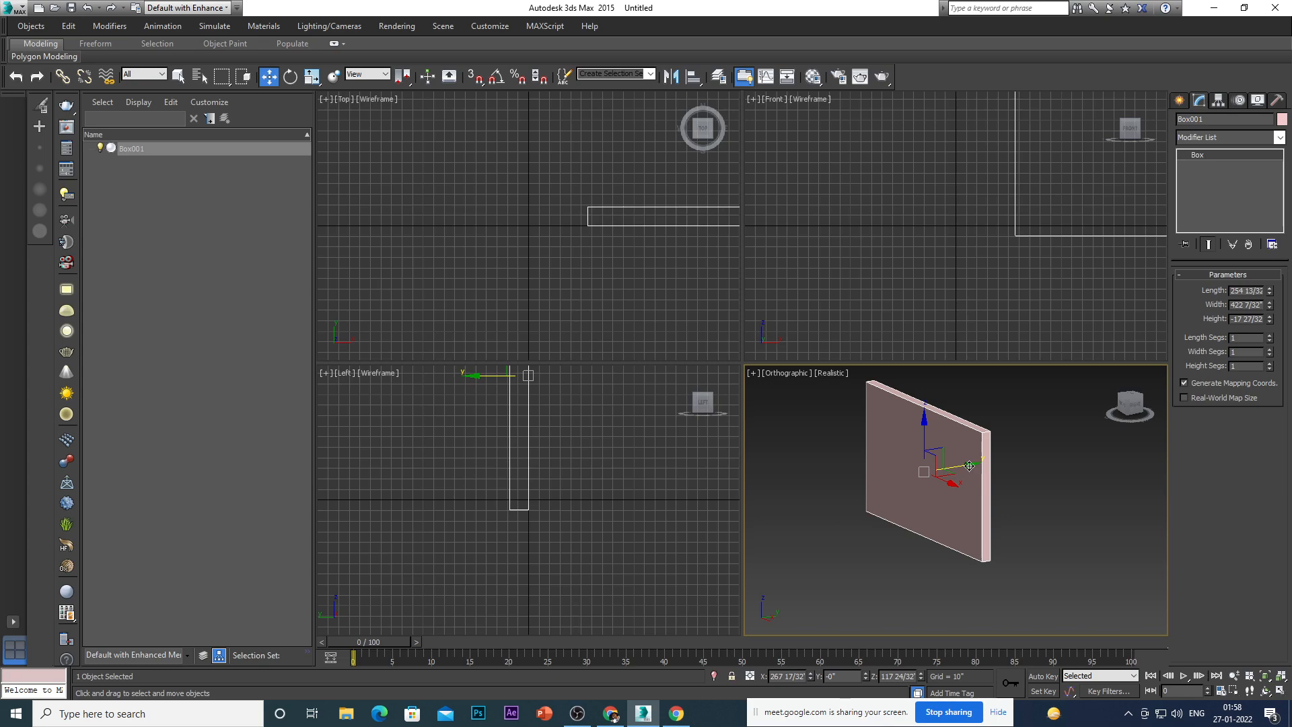
middle_click_drag(914, 475, 922, 481, "alt")
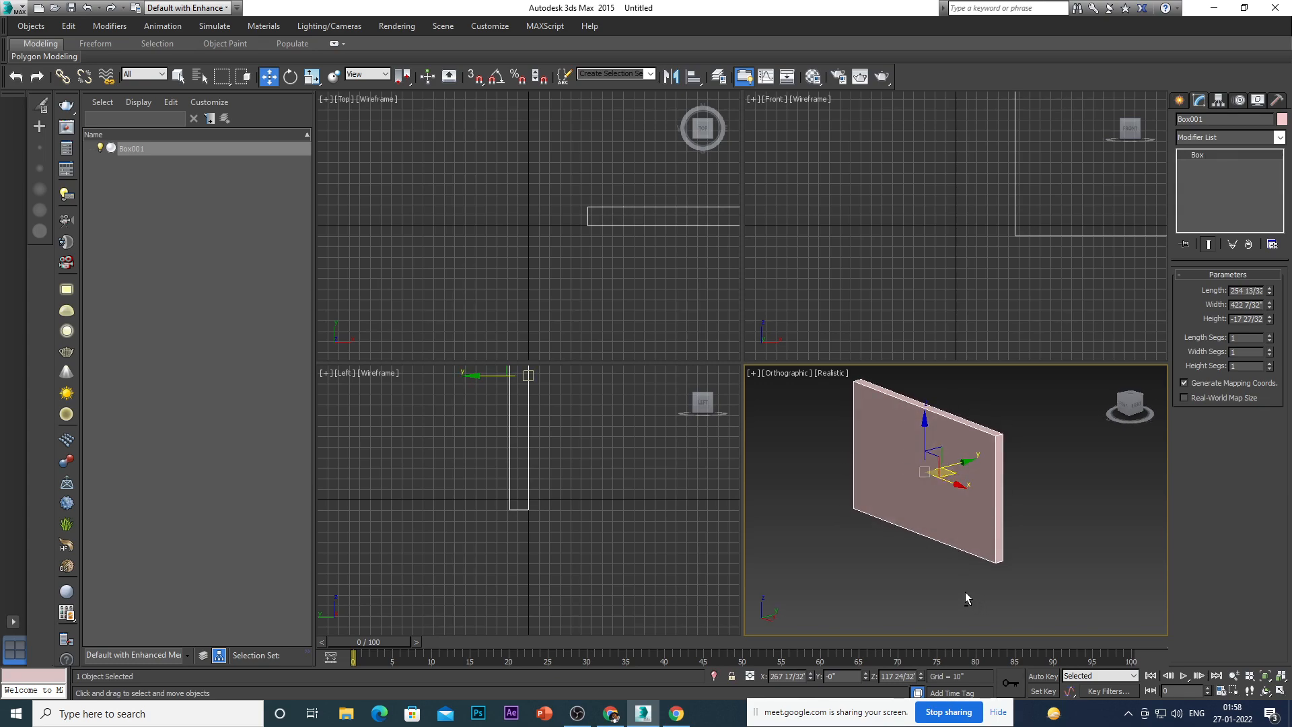
key("f")
scroll(893, 576, "down", 5)
scroll(904, 563, "up", 4)
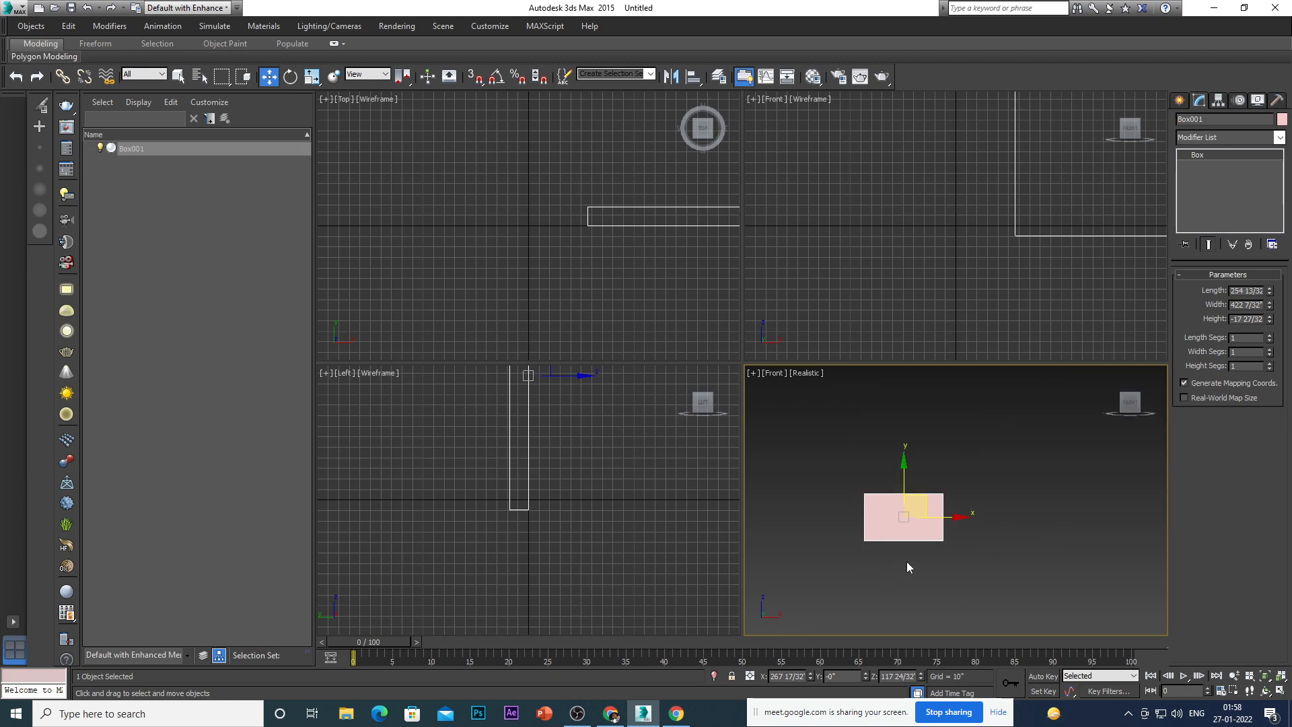
scroll(917, 519, "down", 2)
scroll(897, 520, "up", 4)
scroll(898, 520, "up", 2)
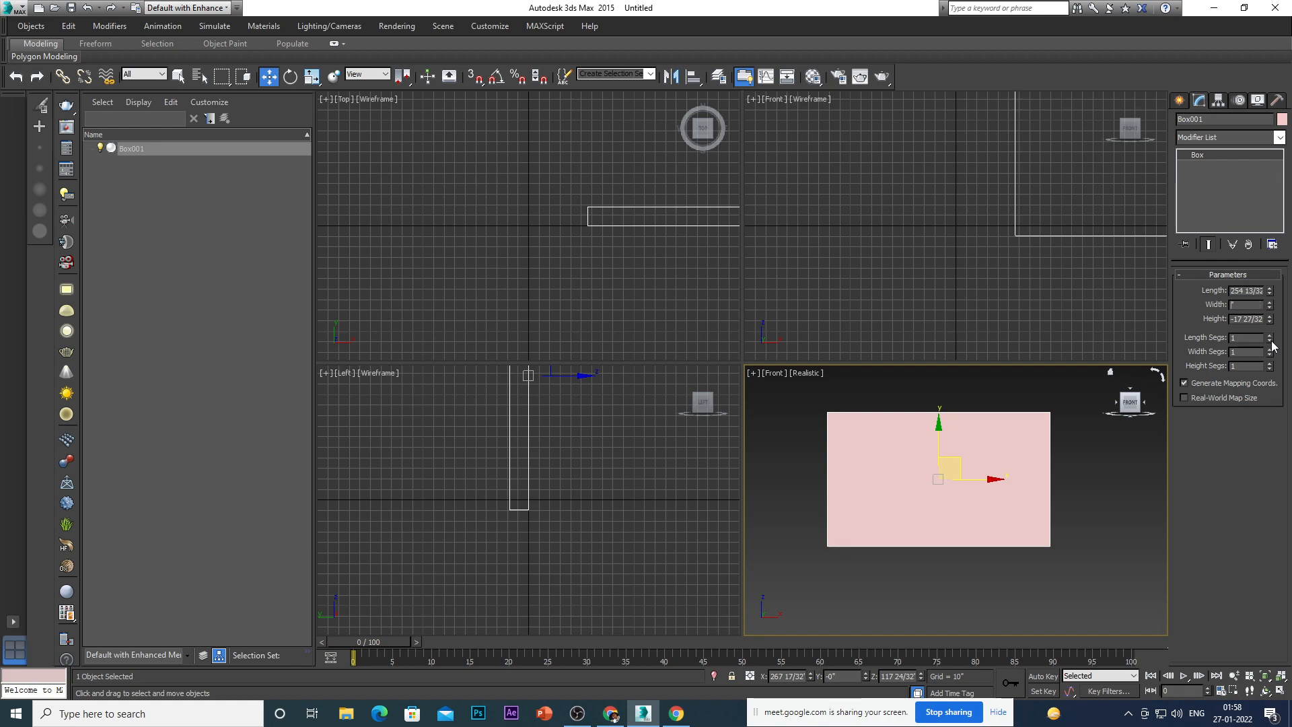
double_click(1249, 304)
key("BackSpace")
type("30'")
key("Return")
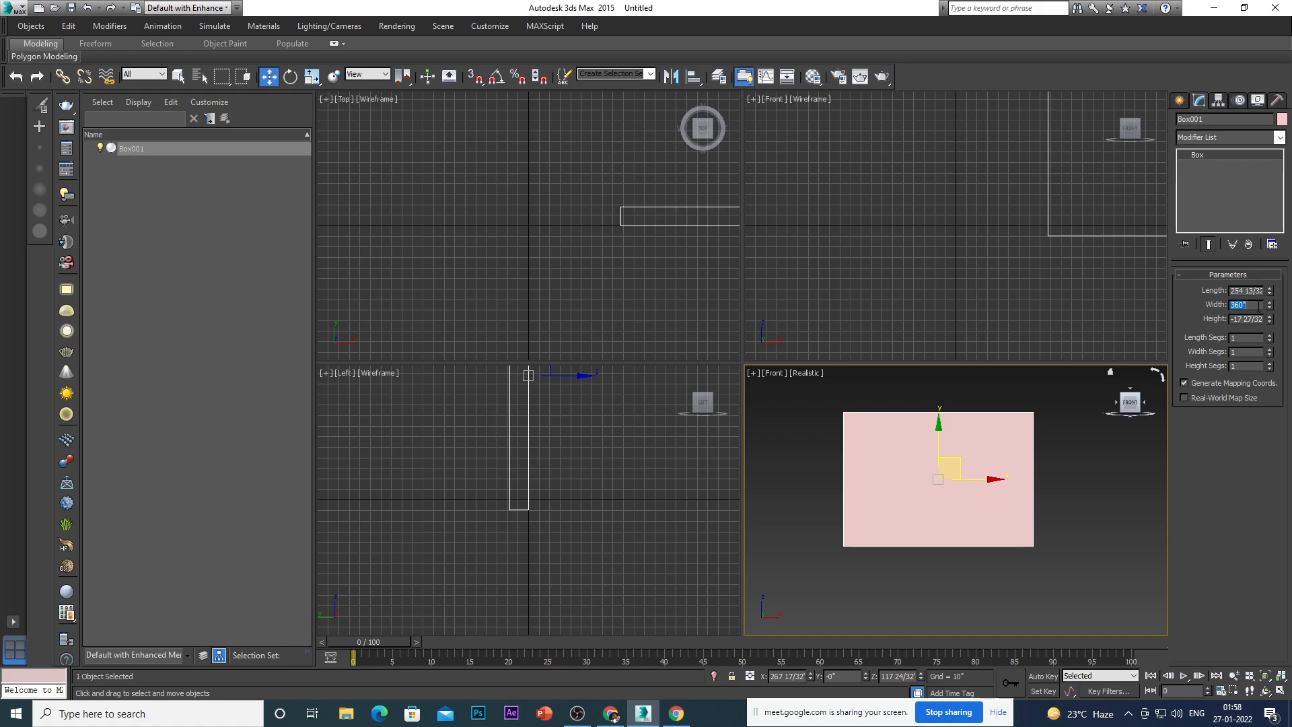
key("BackSpace")
Set the display unit scale to US Standard Fractional Feet.
left_click(489, 27)
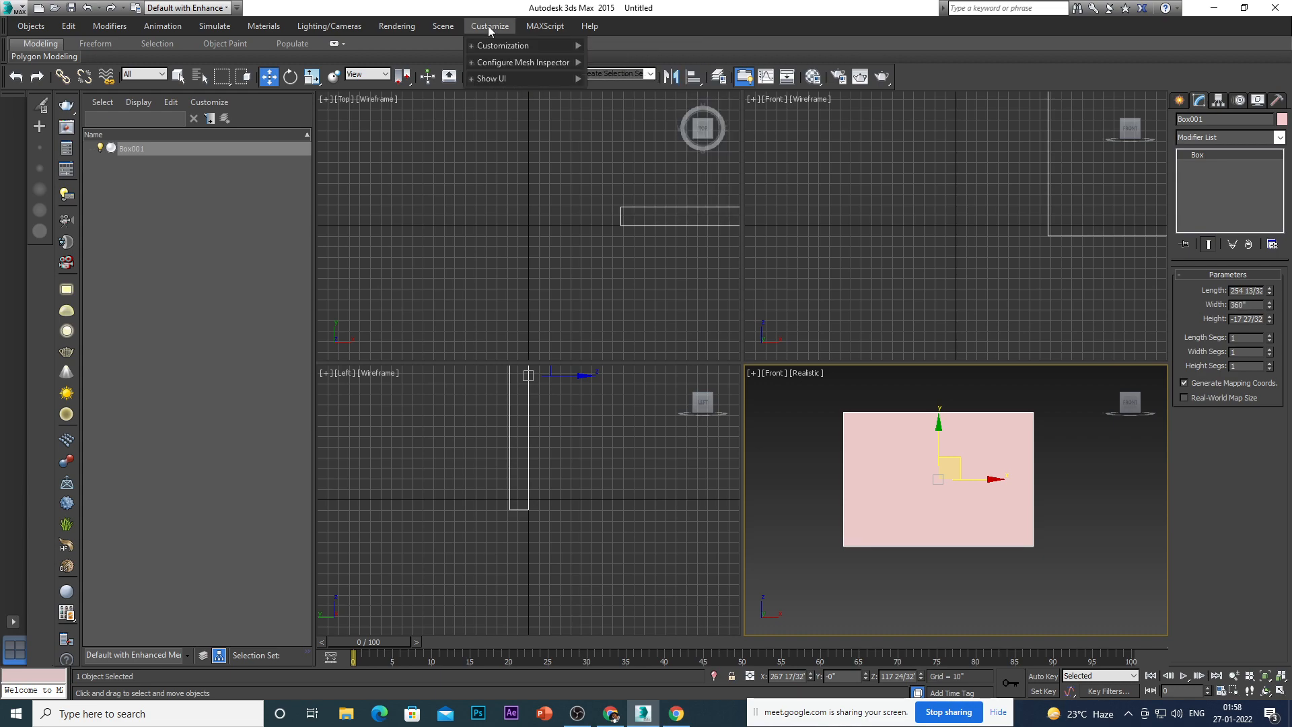
mouse_move(526, 47)
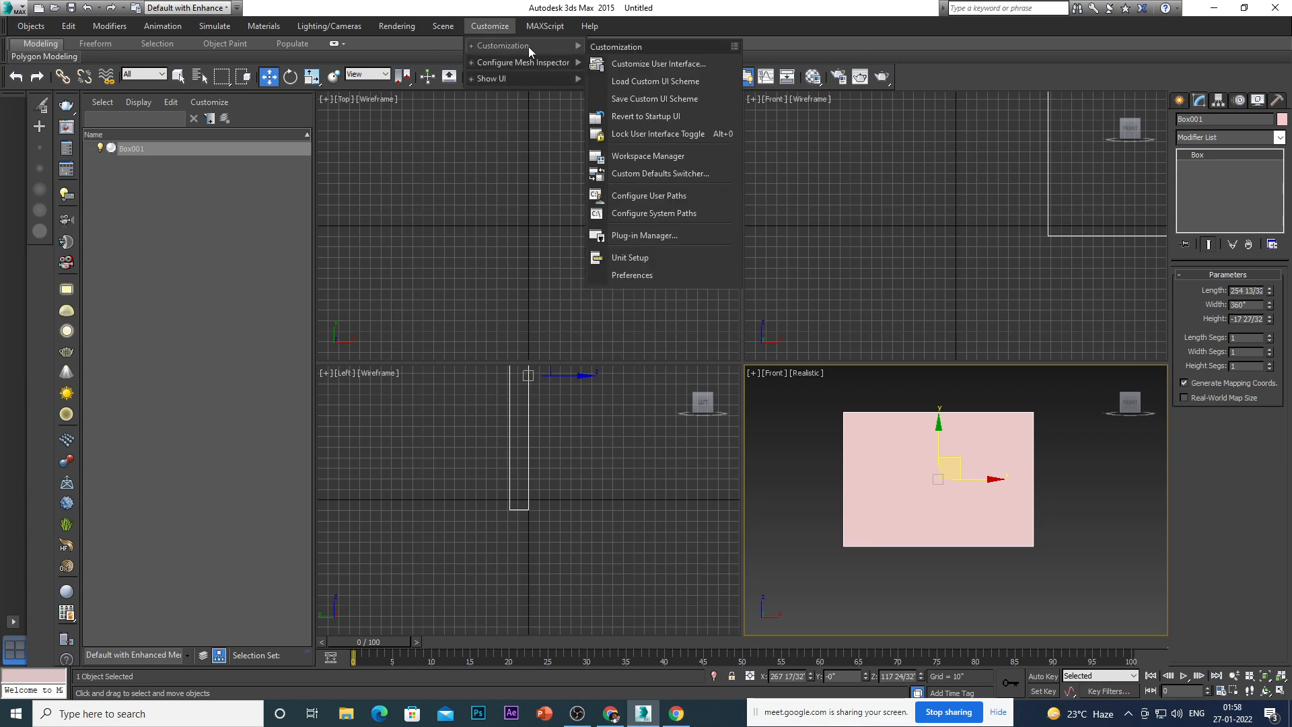
left_click(639, 256)
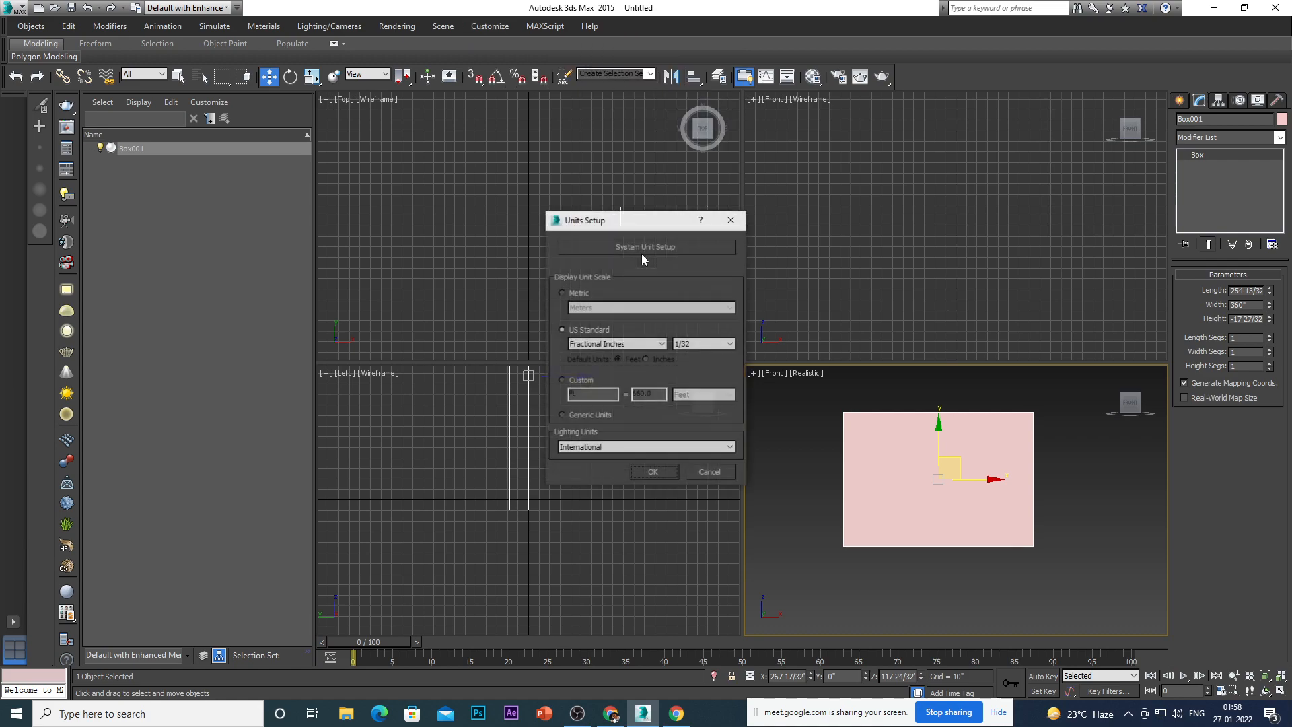
left_click(659, 344)
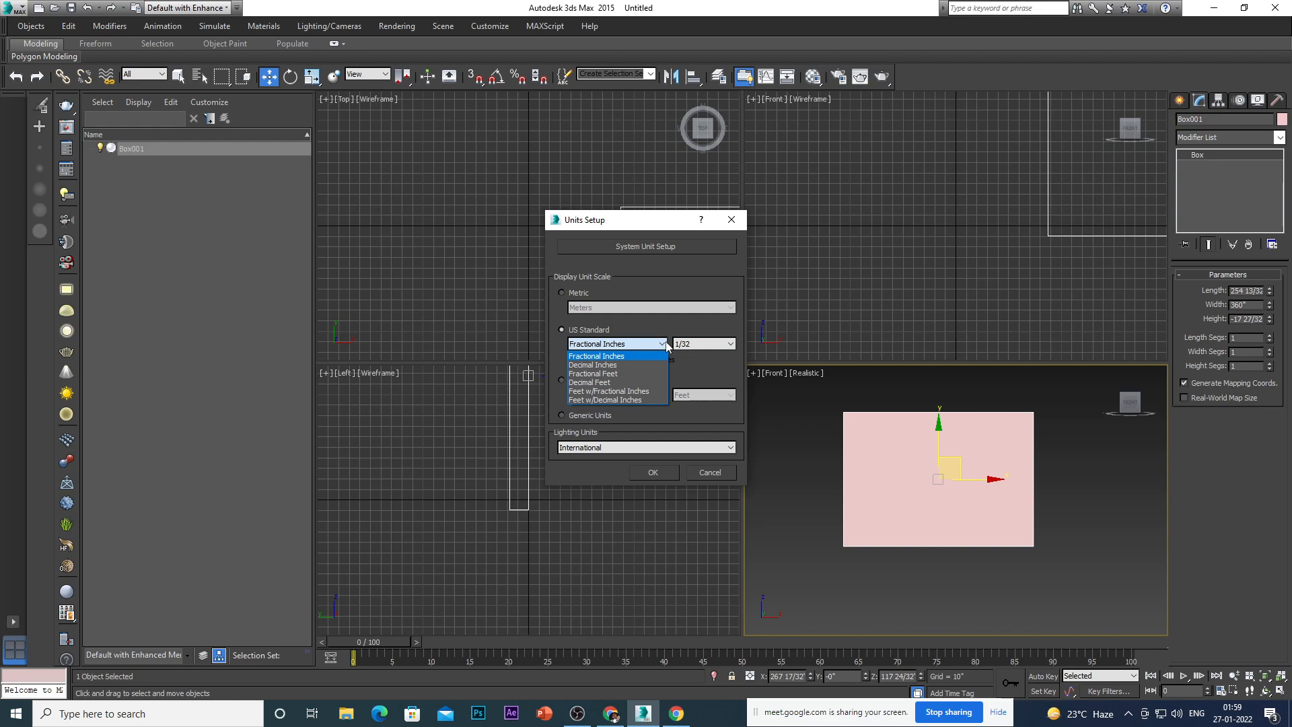
left_click(666, 344)
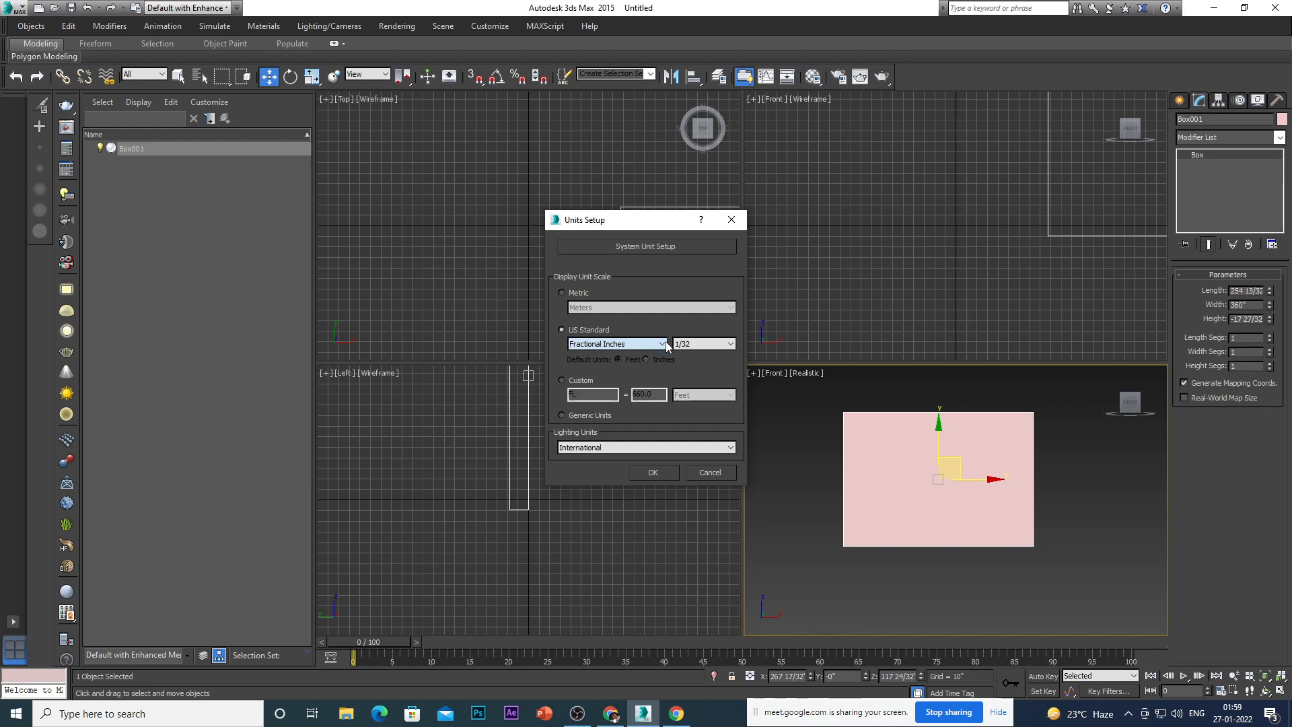
left_click(666, 345)
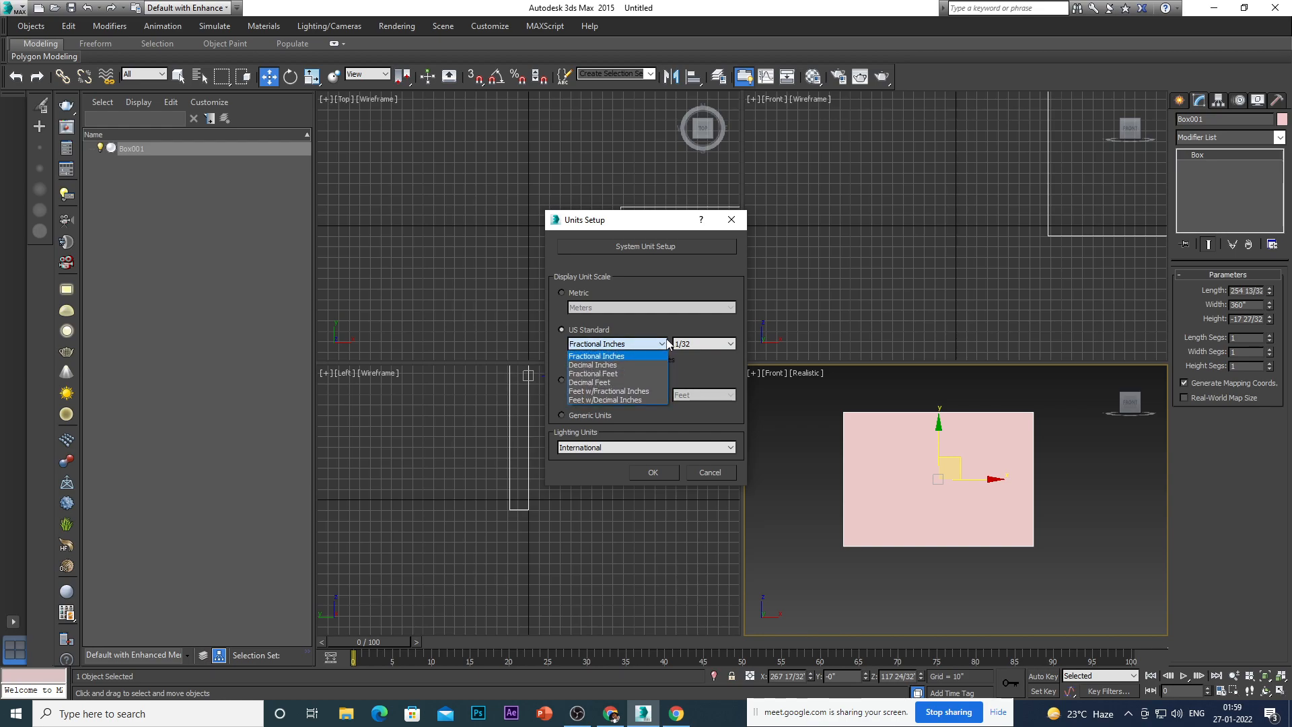
left_click(612, 374)
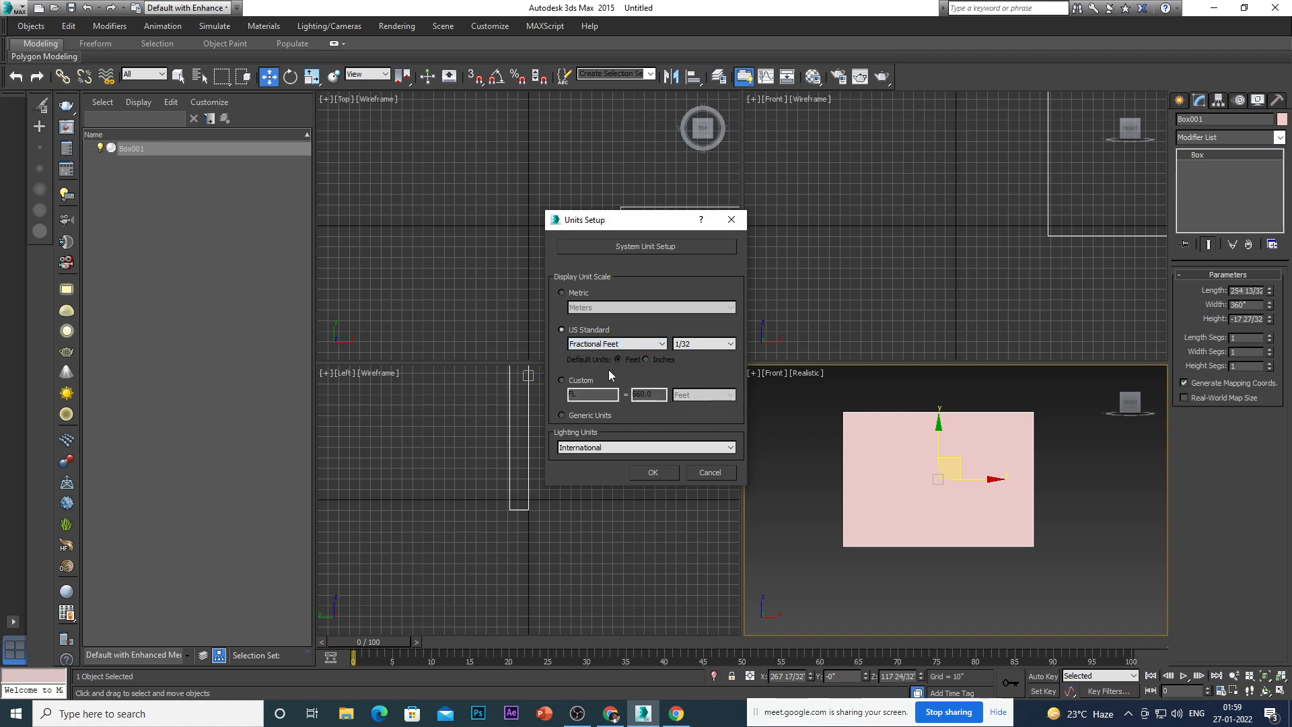
left_click(654, 472)
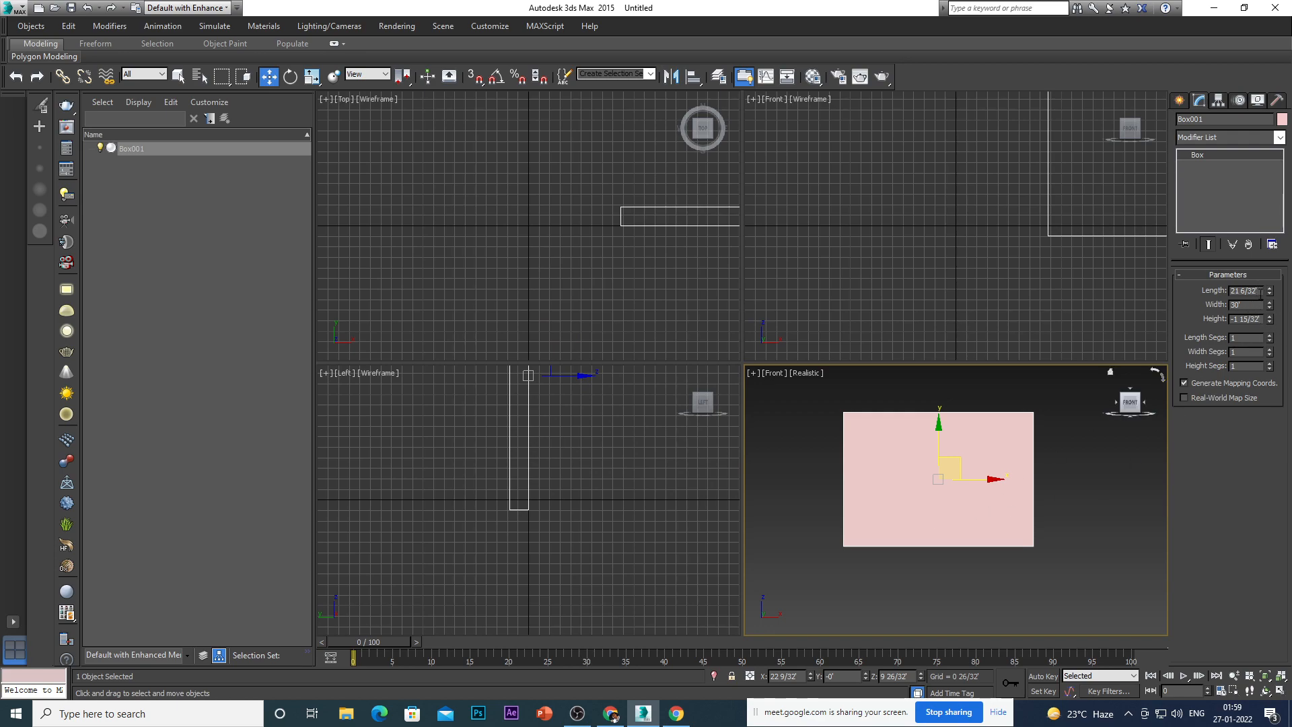
Set the box's length to 12'.
key("BackSpace")
key("BackSpace")
key("BackSpace")
key("BackSpace")
key("BackSpace")
key("BackSpace")
key("BackSpace")
type("1")
key("Return")
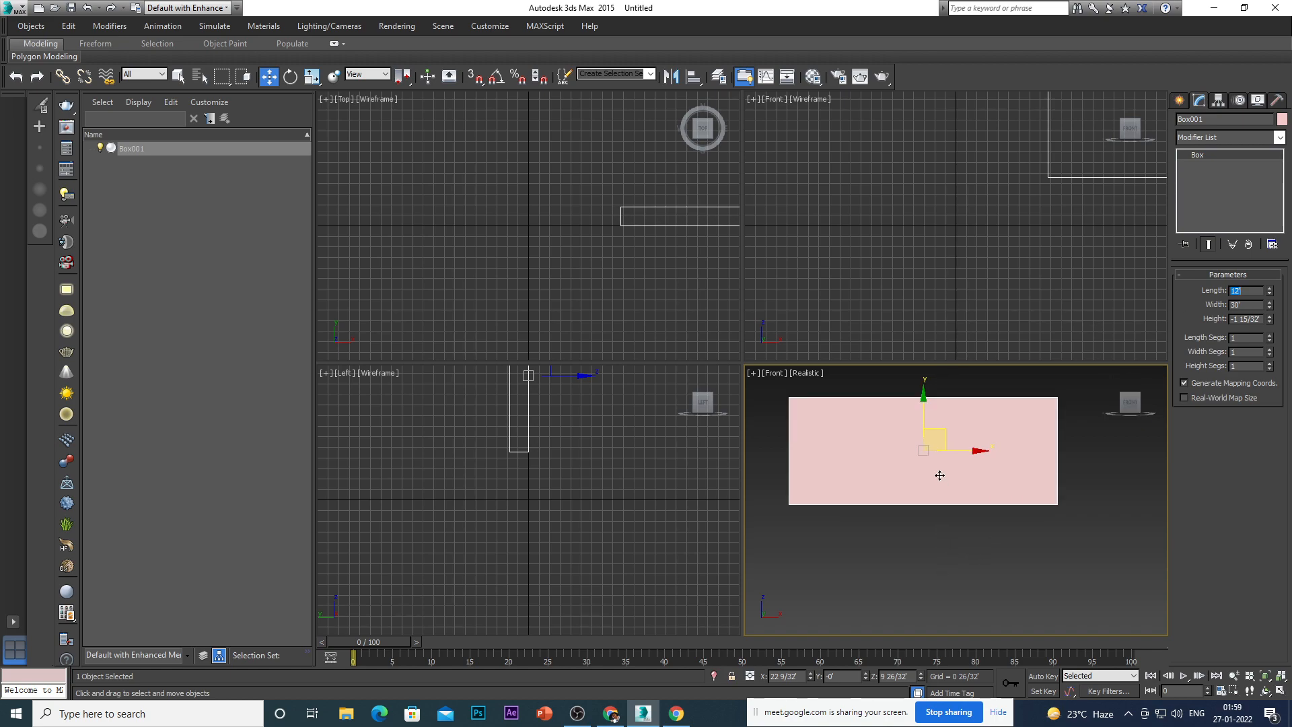
Set the box's height to 9 inches (0 24/32').
scroll(938, 473, "down", 4)
scroll(942, 458, "up", 4)
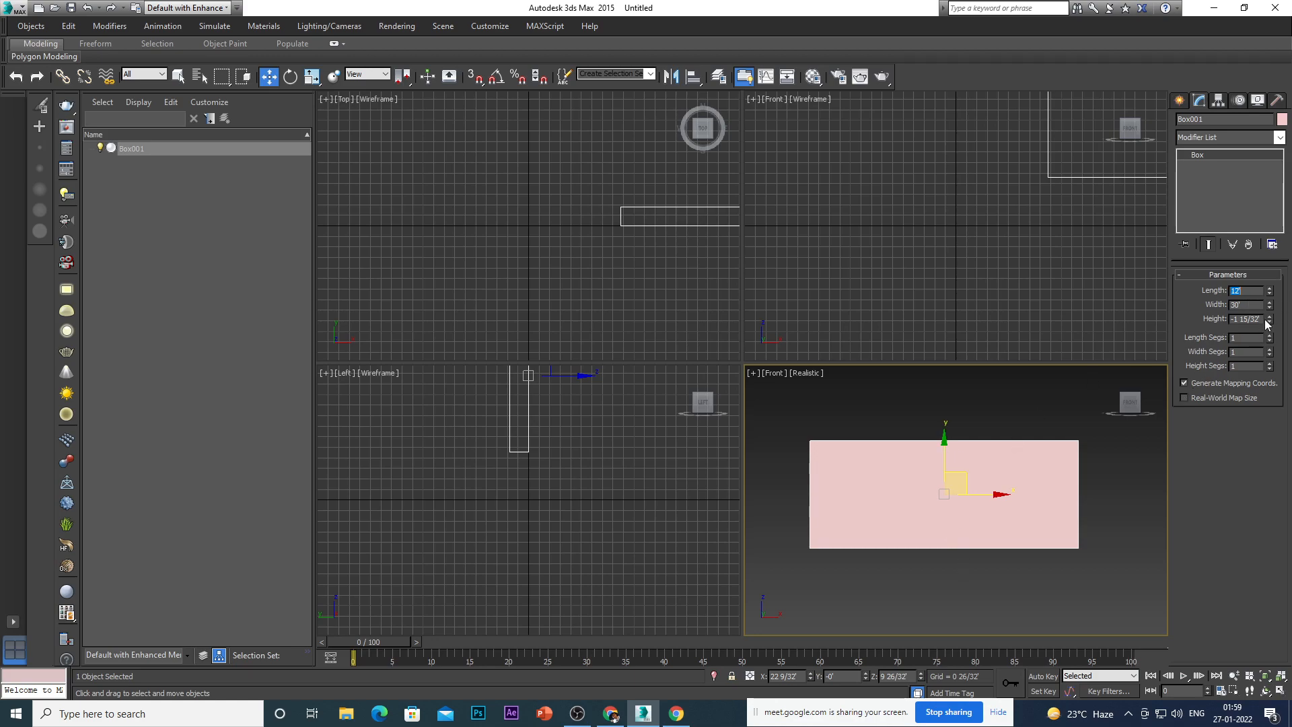
left_click(1257, 319)
key("BackSpace")
key("BackSpace")
type("9")
key("Return")
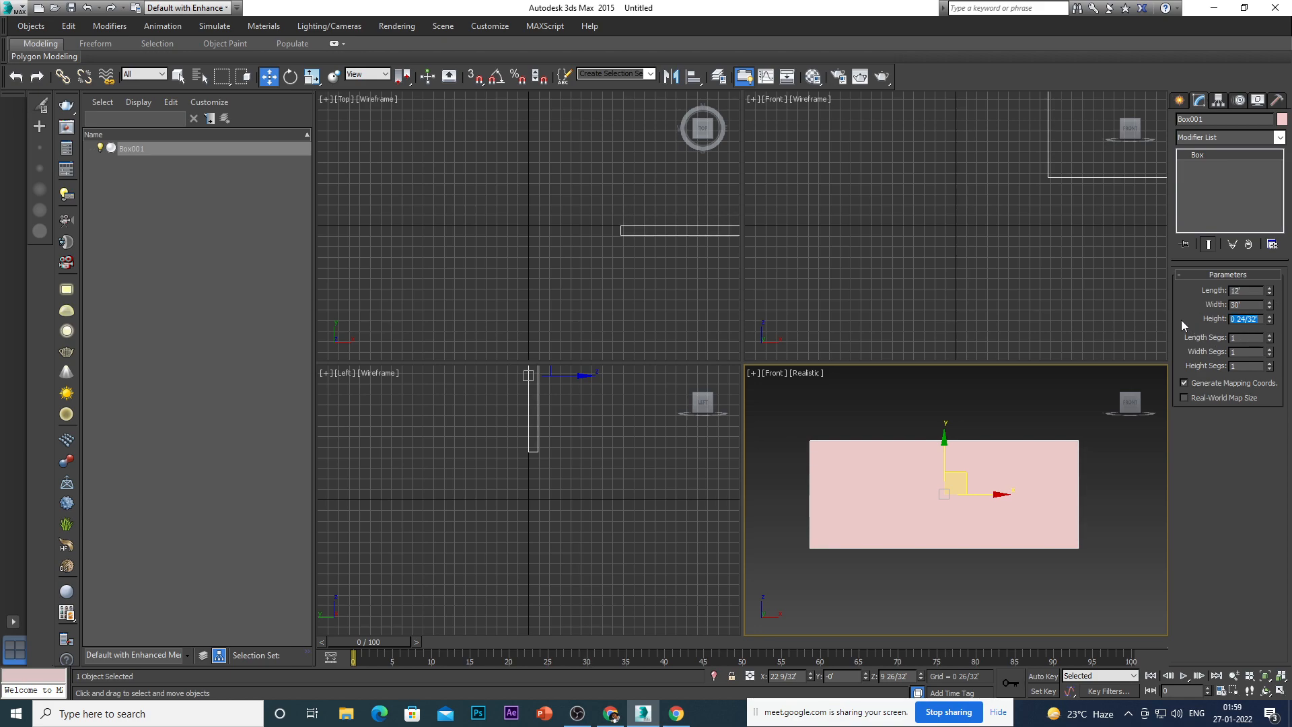
Examine the resized box's proportions and thickness from the front and at an angle.
mouse_move(996, 553)
middle_mouse_down("alt")
mouse_move(980, 589)
mouse_move(898, 605)
mouse_move(995, 547)
mouse_move(947, 592)
mouse_move(974, 552)
middle_mouse_up("alt")
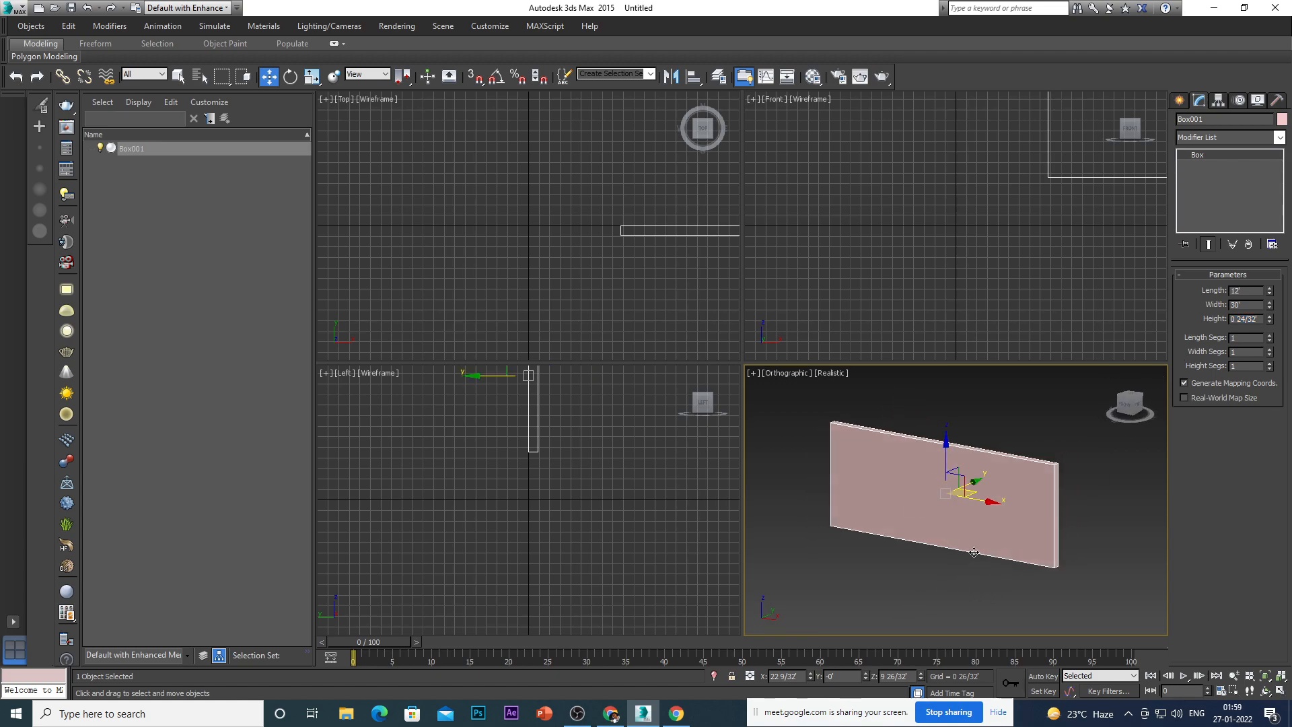
scroll(1007, 548, "up", 1)
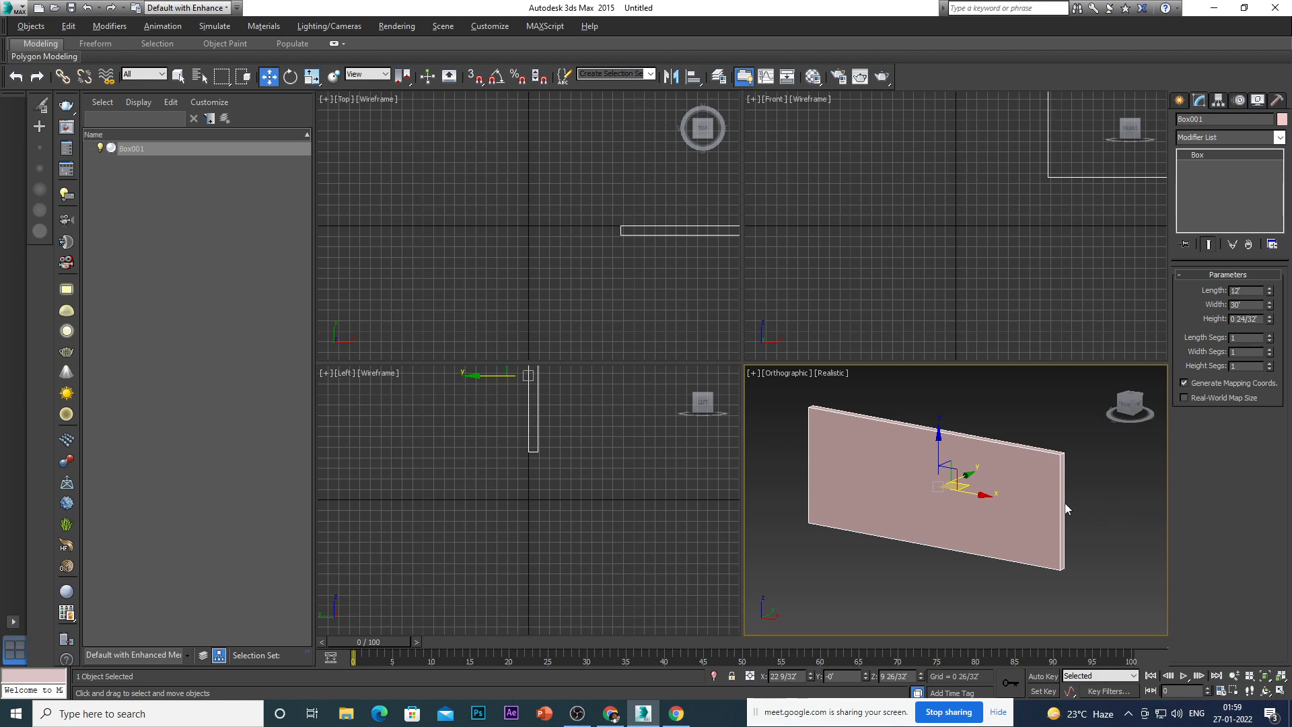
mouse_move(1013, 529)
middle_mouse_down("alt")
mouse_move(1043, 532)
mouse_move(1013, 522)
middle_mouse_up("alt")
key("f")
key("z")
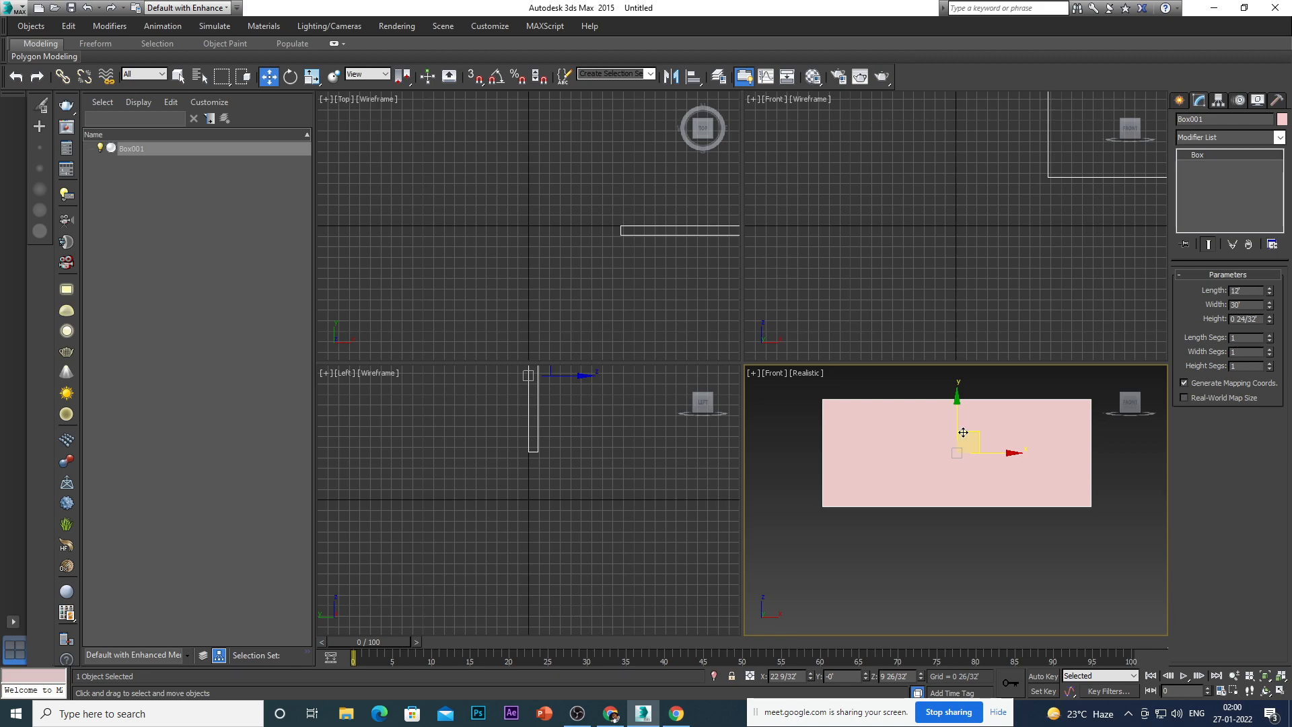
mouse_move(967, 474)
middle_mouse_down("alt")
mouse_move(924, 504)
mouse_move(945, 479)
middle_mouse_up("alt")
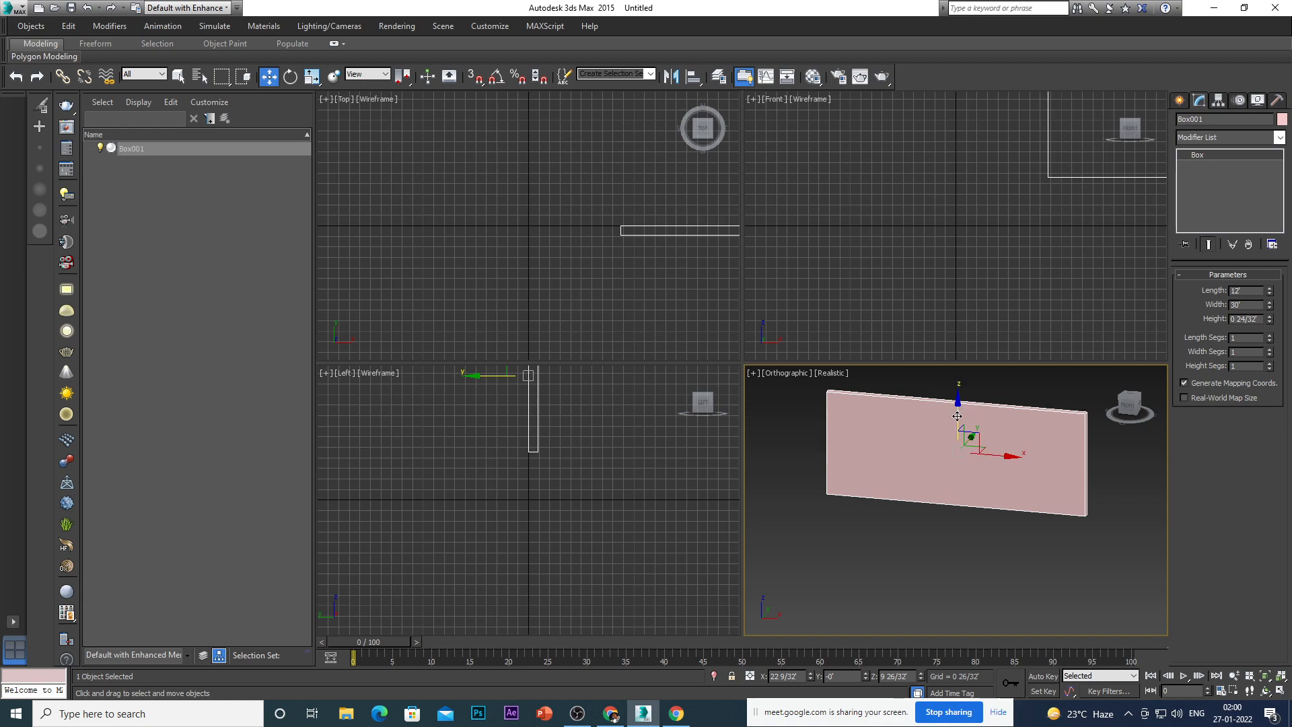
middle_click_drag(964, 436, 970, 455, "alt")
scroll(969, 455, "up", 3)
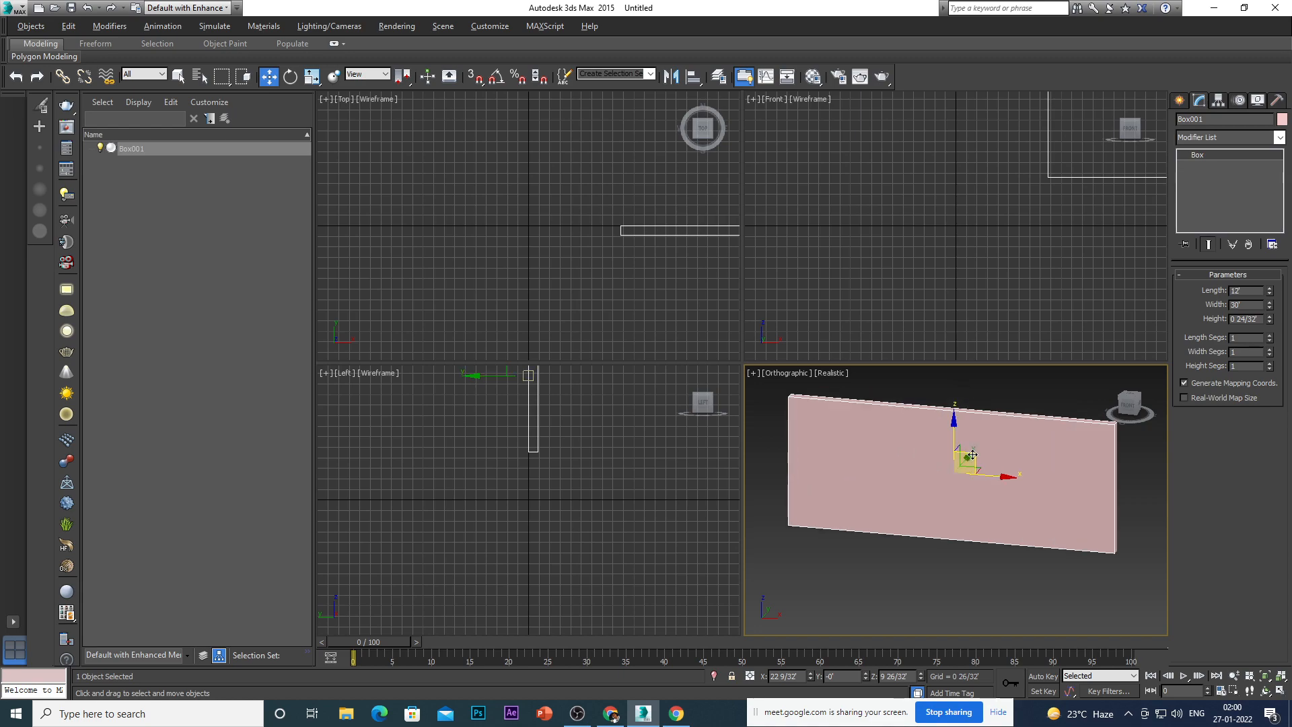
Increase the box's width segments to 3.
left_click(1125, 405)
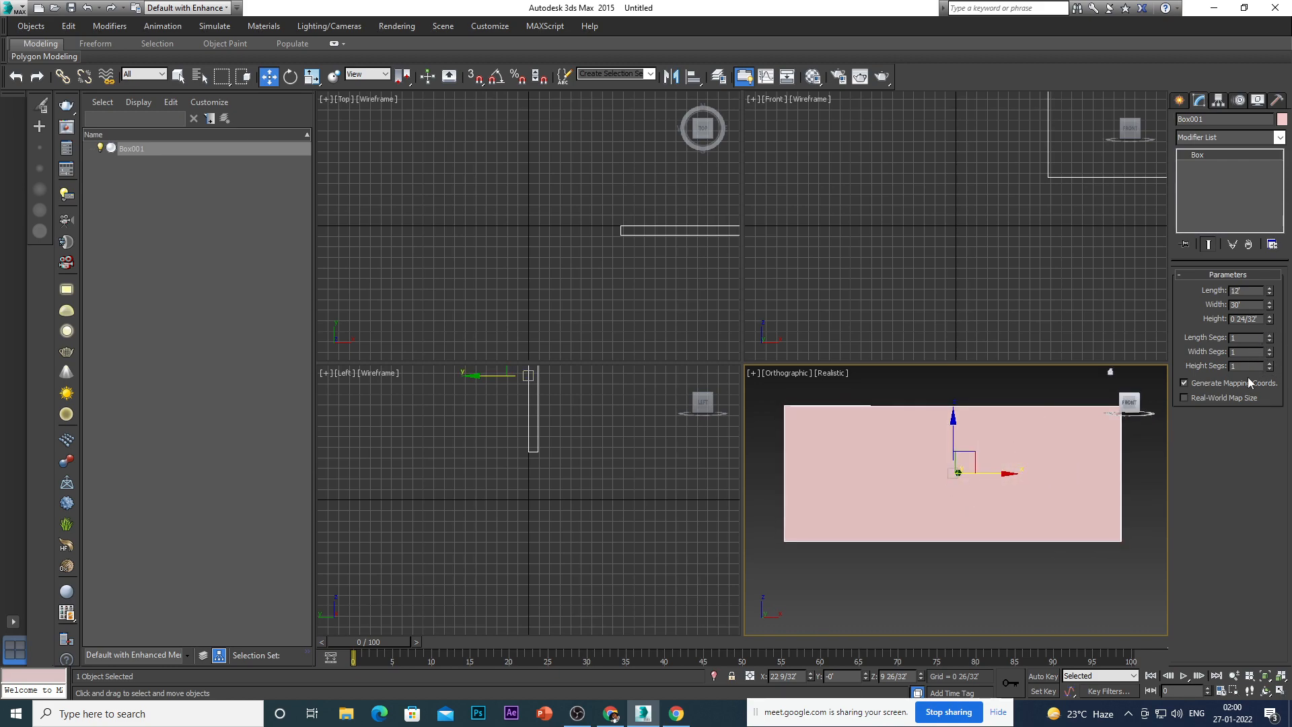
left_click(1269, 349)
middle_click_drag(1021, 516, 1001, 550, "alt")
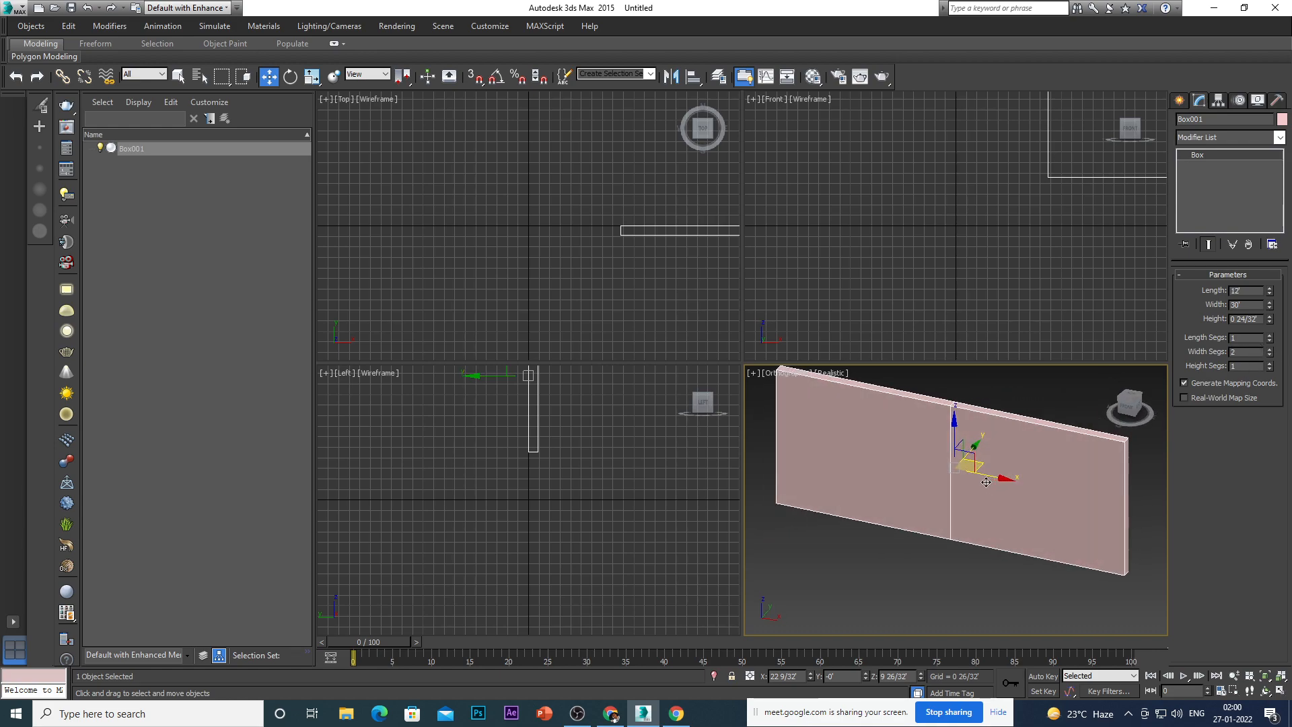
scroll(975, 473, "down", 5)
key("z")
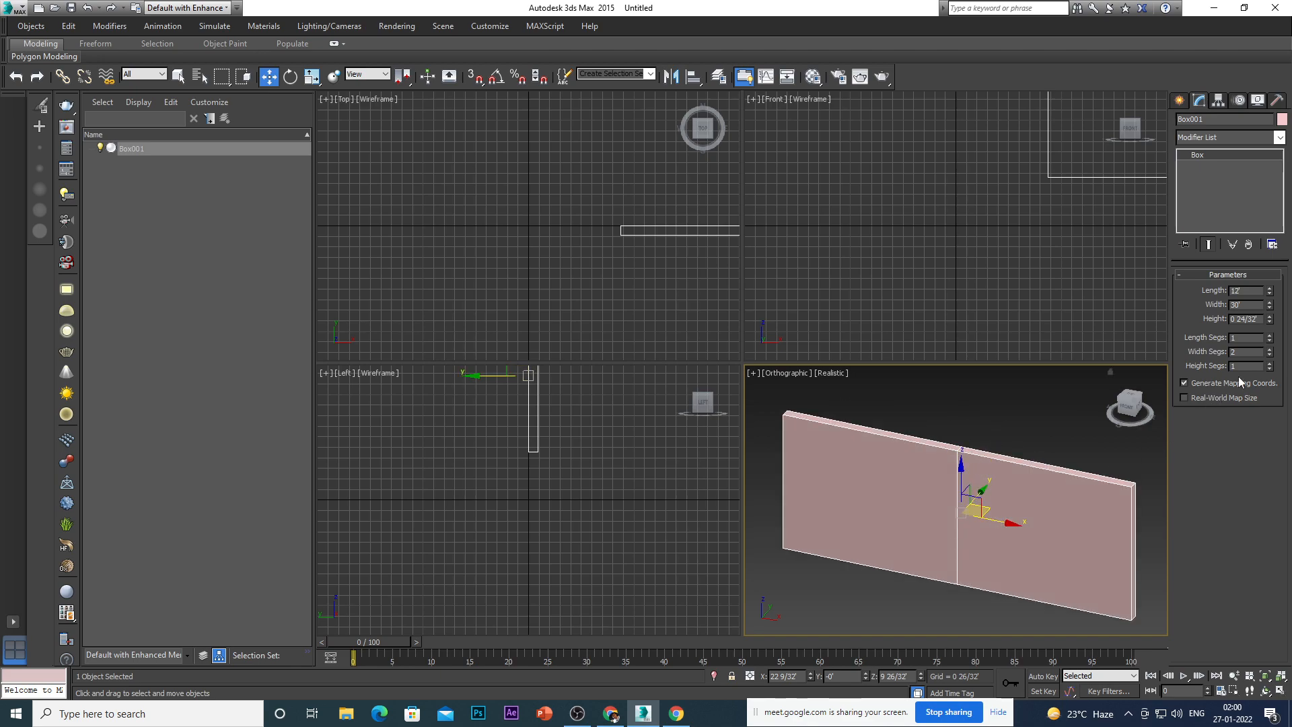
left_click(1269, 349)
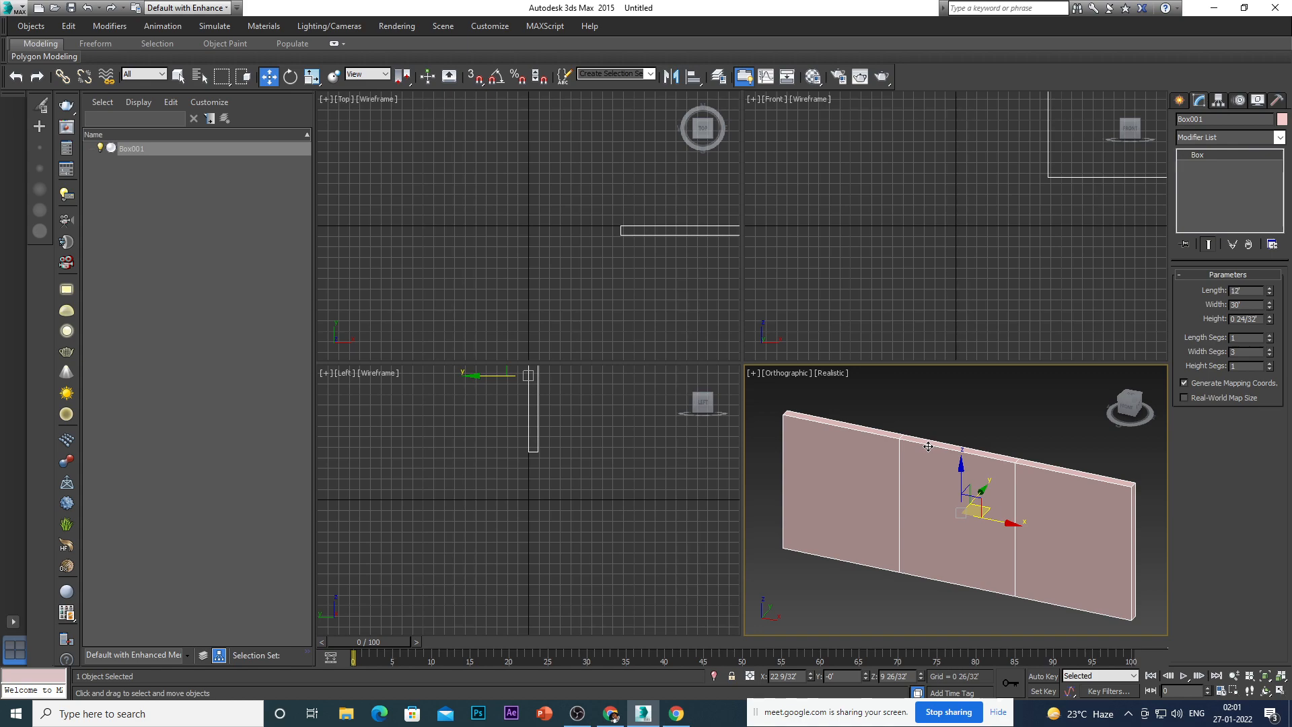
Delete the segmented box wall from the scene.
mouse_move(938, 491)
middle_mouse_down("alt")
mouse_move(955, 505)
mouse_move(932, 484)
middle_mouse_up("alt")
scroll(932, 485, "down", 6)
scroll(1009, 506, "up", 5)
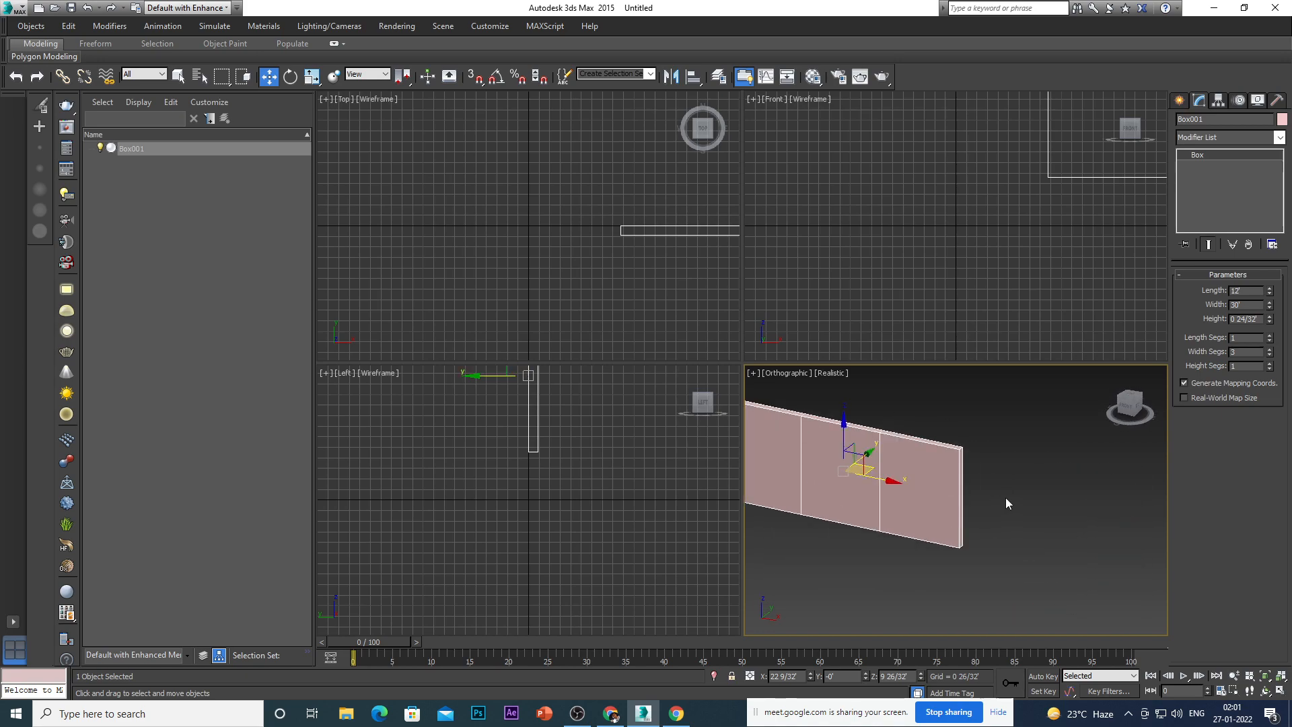
right_click(948, 479)
mouse_move(1046, 614)
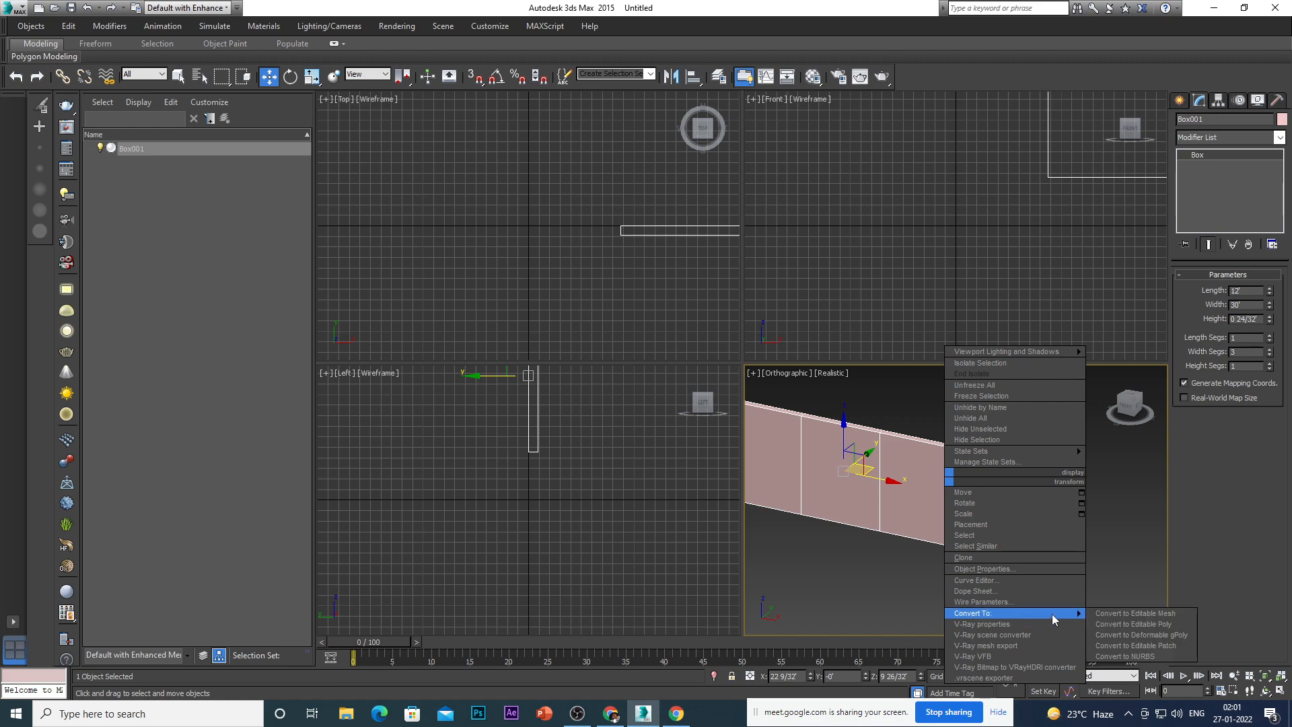
key("Delete")
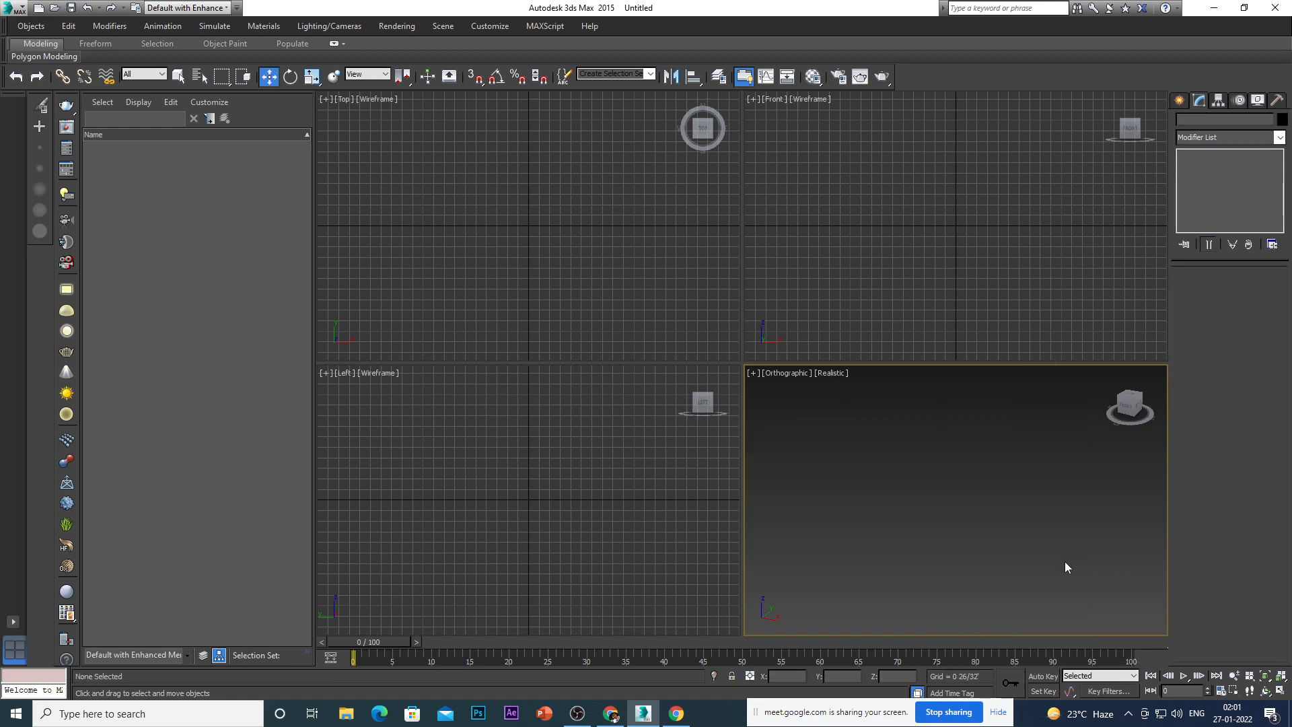
Create an L-Ext extended primitive from the top view, about 5 18/32' by 5 28/32' and 7 17/32' high, with zero widths.
left_click(1178, 101)
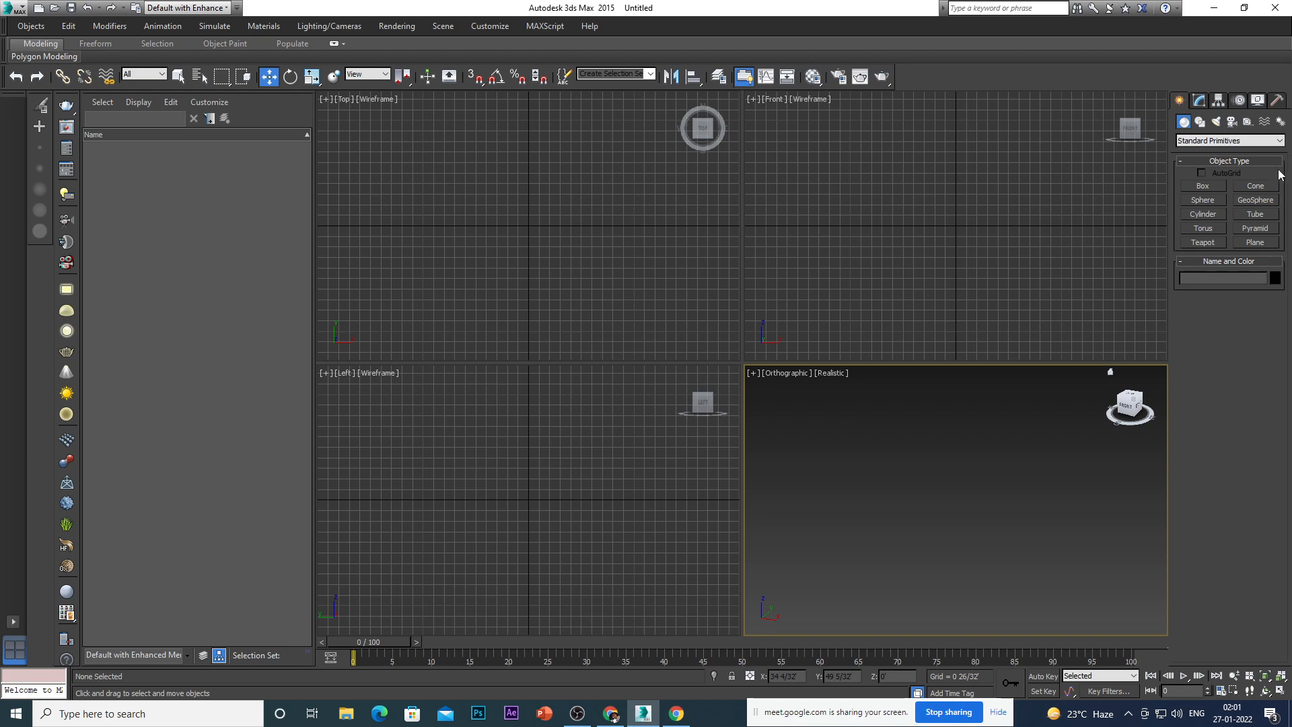
left_click(1199, 122)
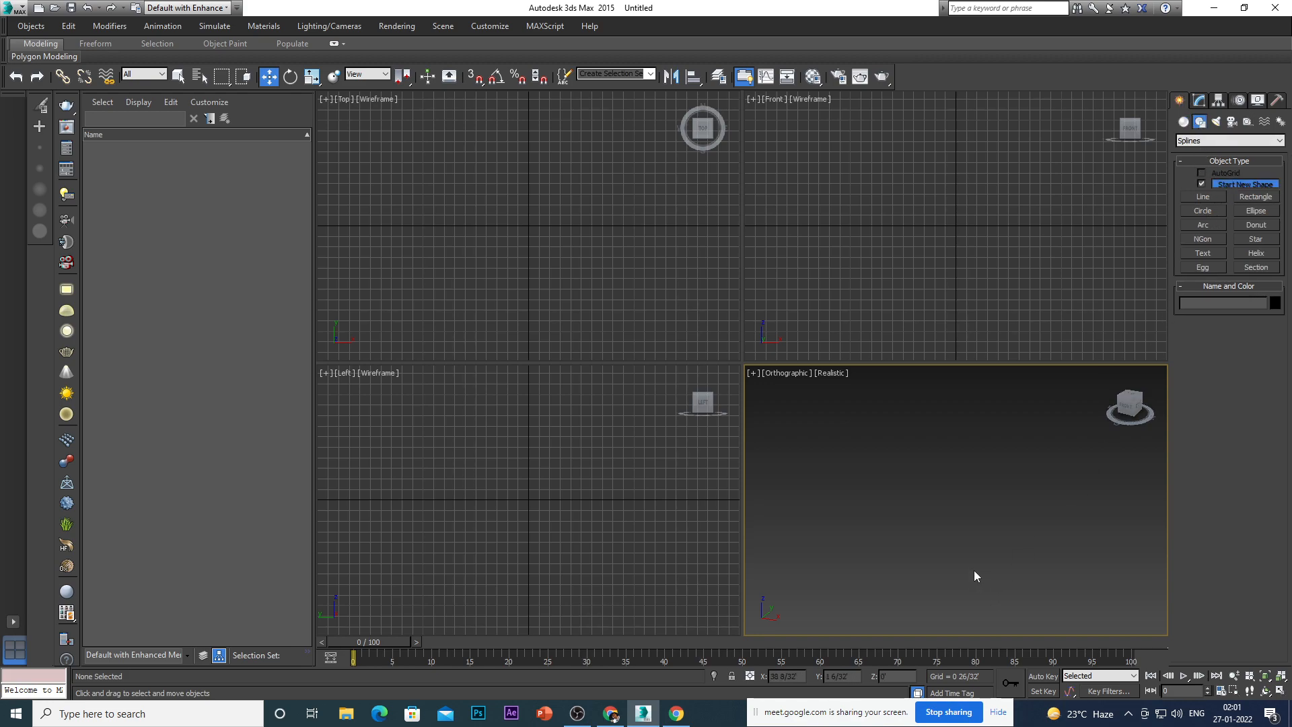
key("t")
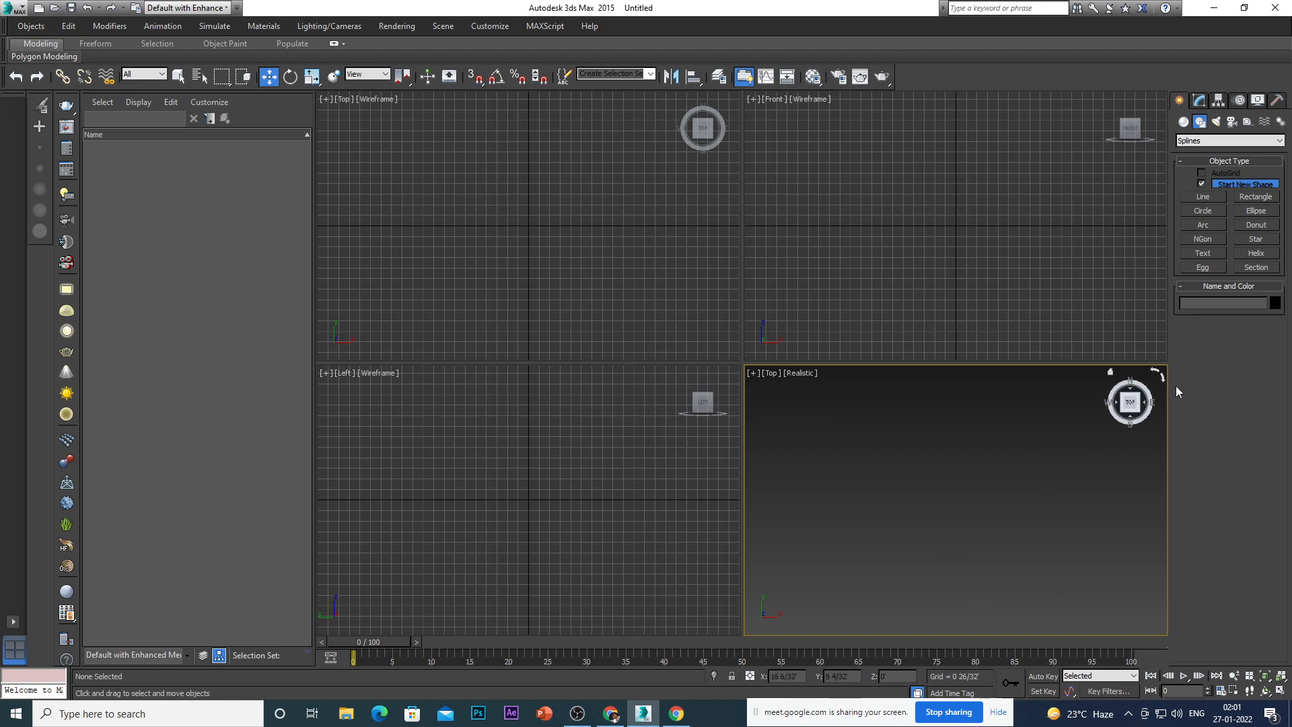
left_click(1183, 123)
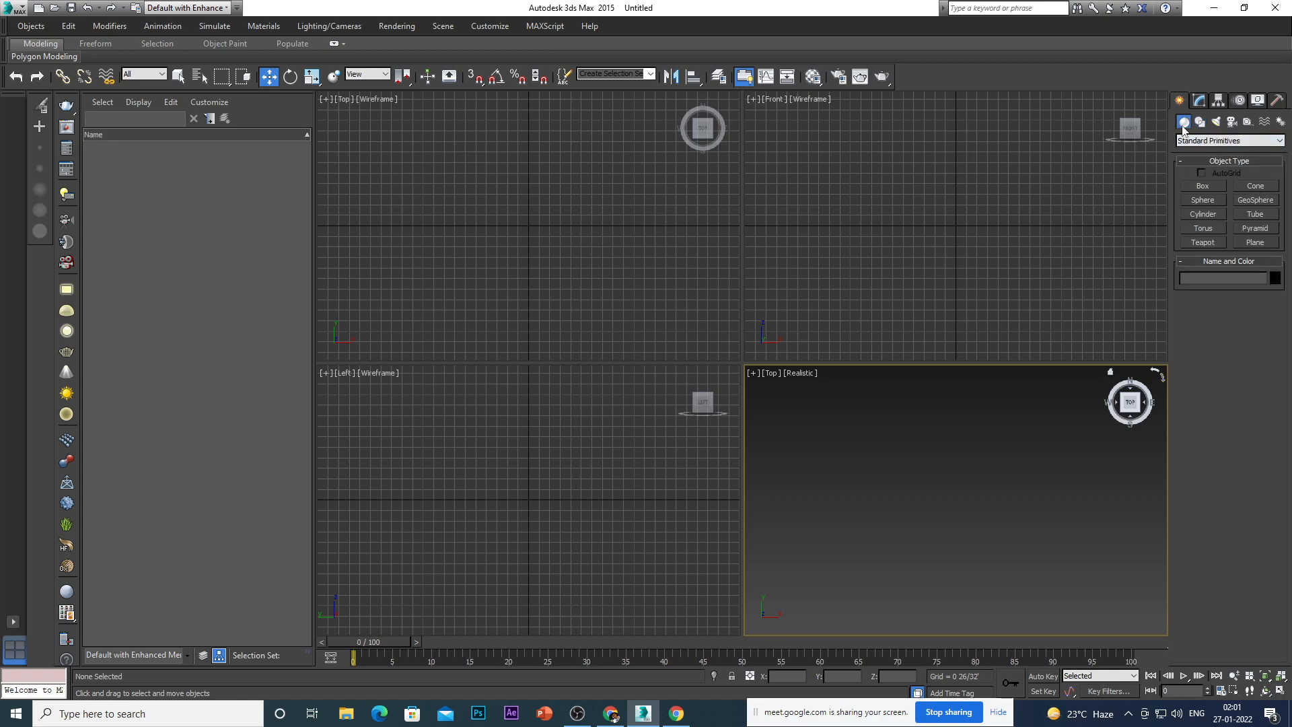
left_click(1195, 140)
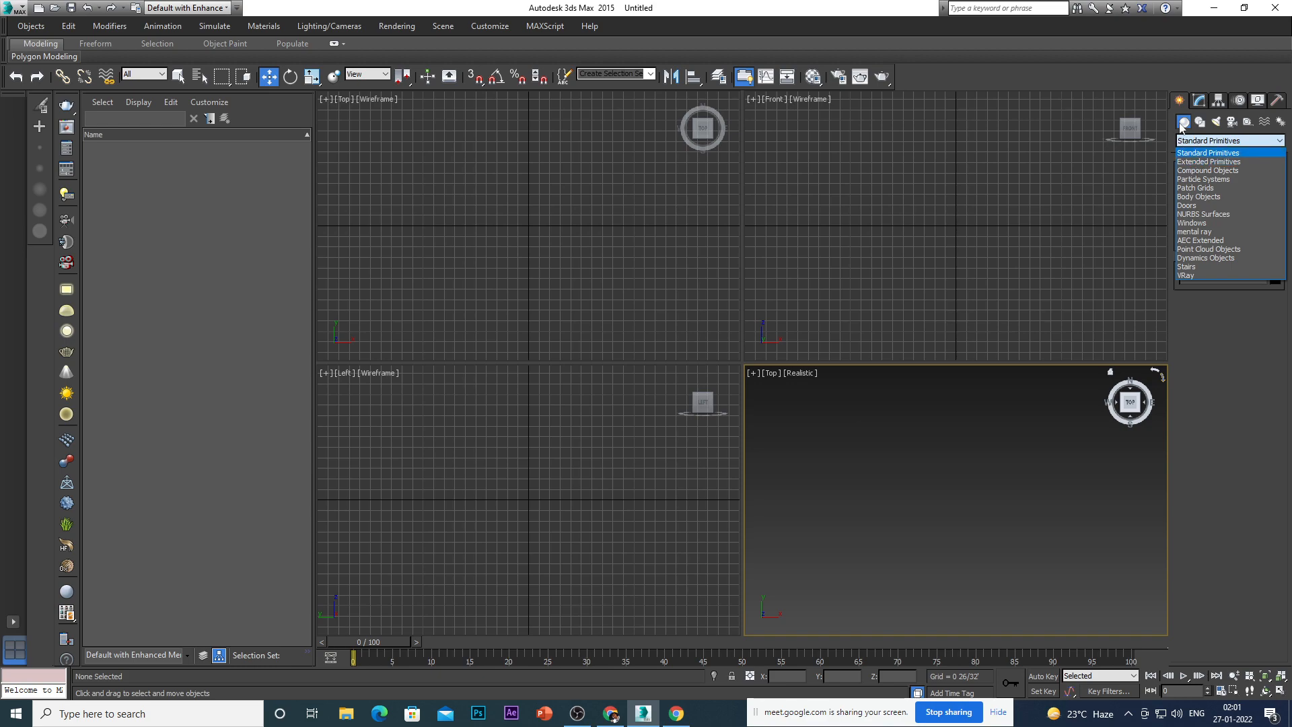
left_click(1189, 163)
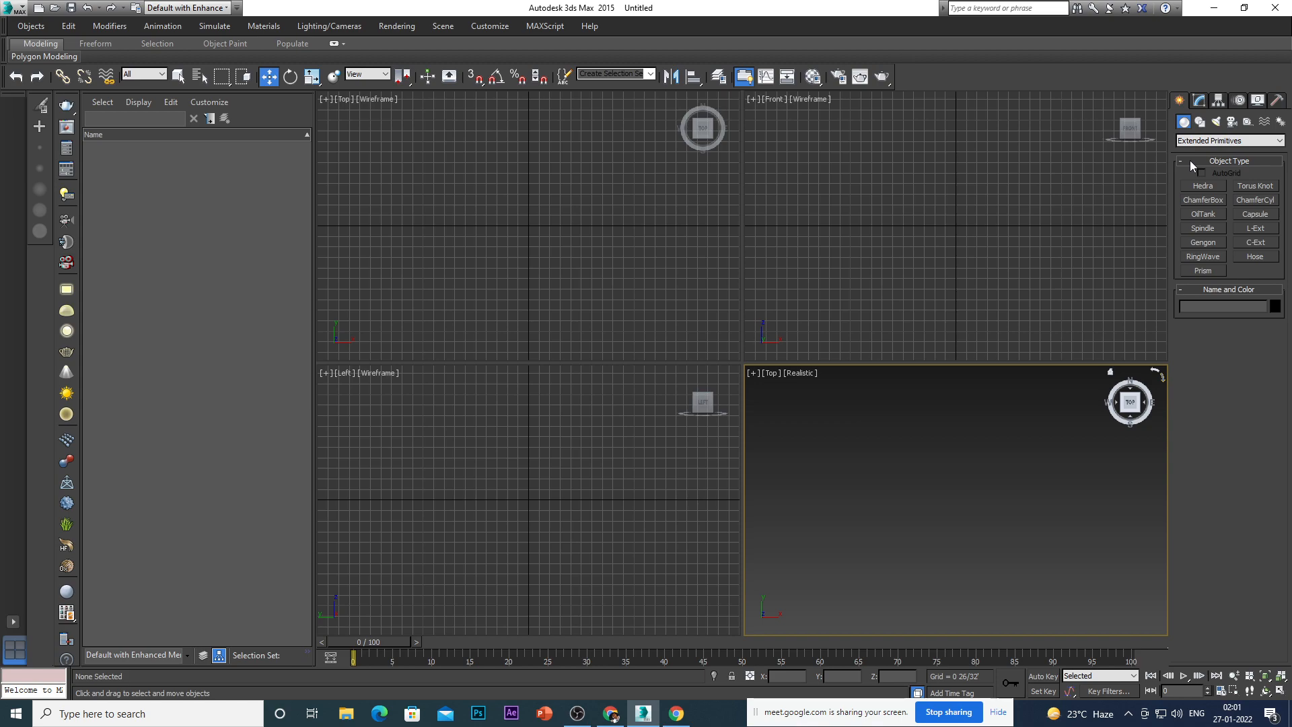
left_click(1254, 228)
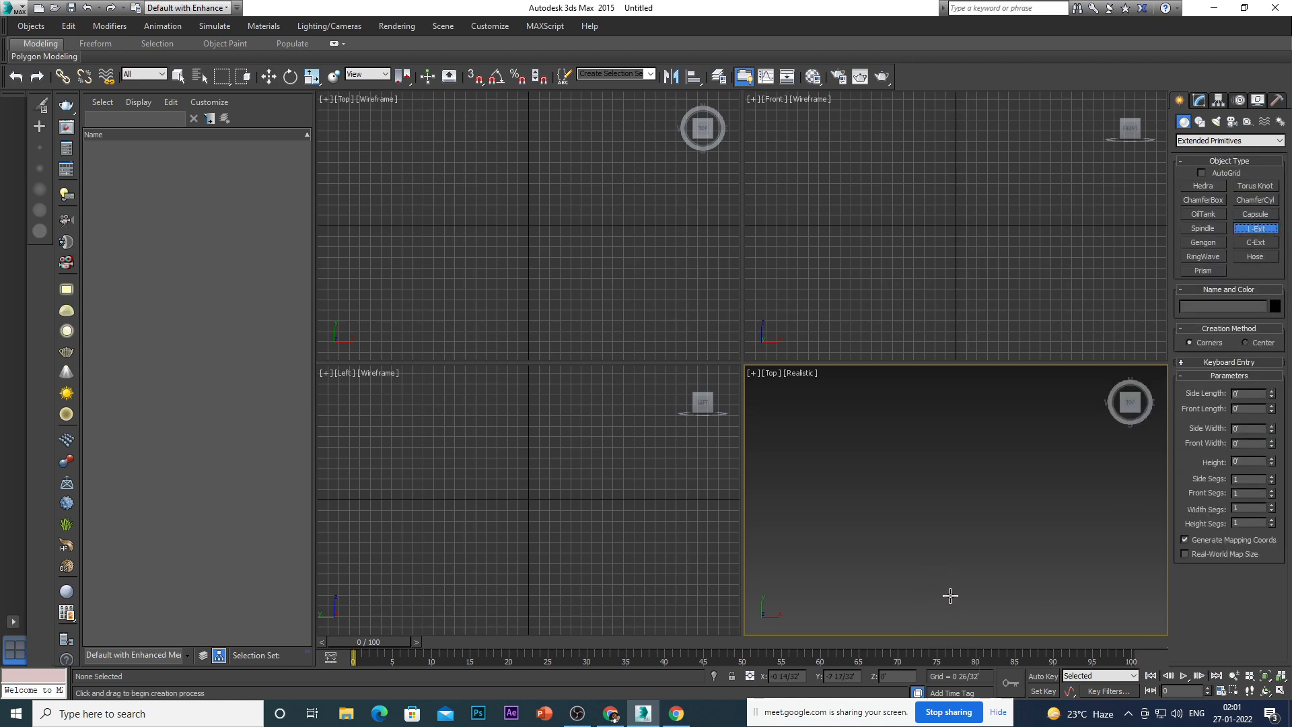
left_click_drag(915, 479, 990, 549)
middle_click_drag(991, 551, 997, 461, "alt")
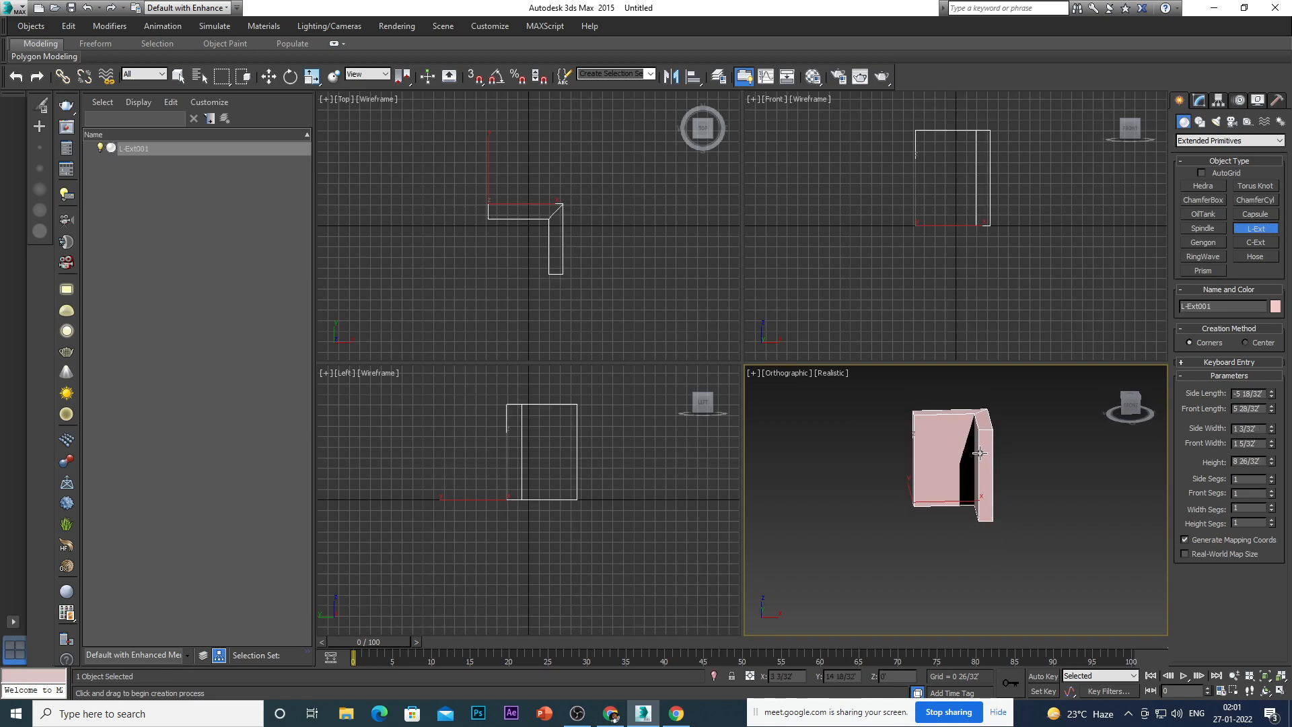
left_click(987, 434)
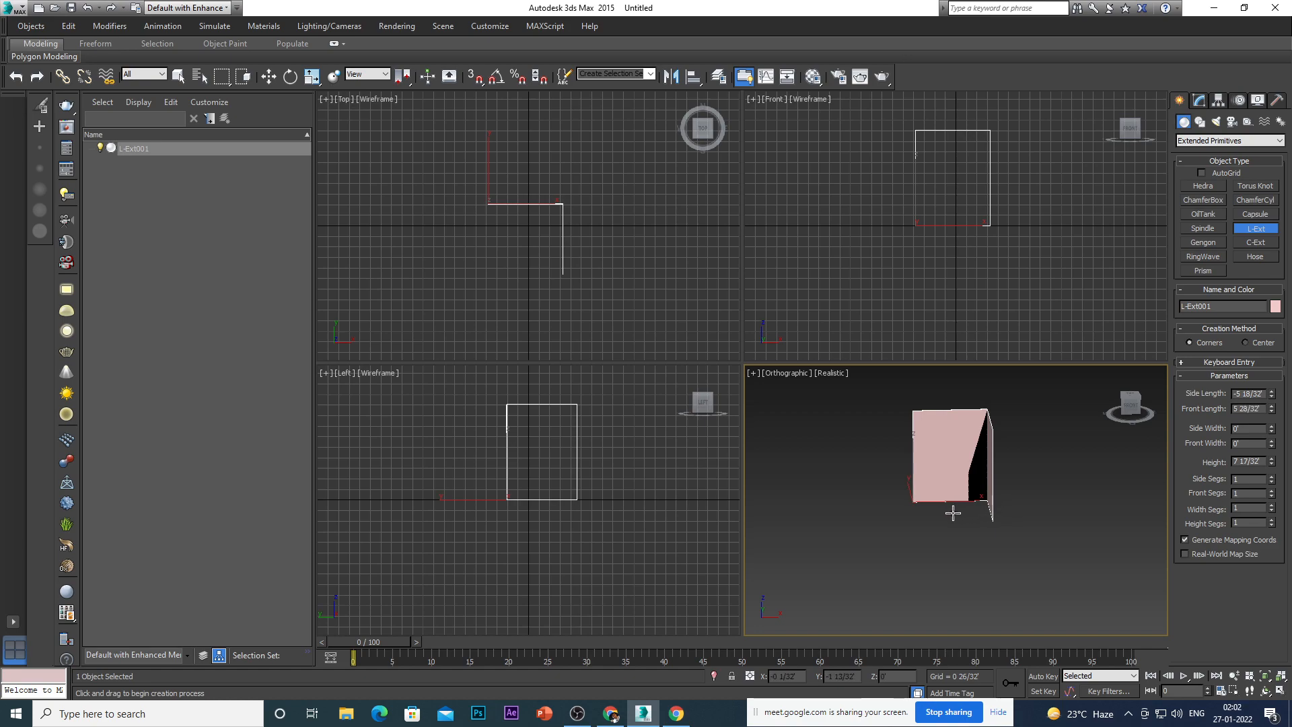
key("w")
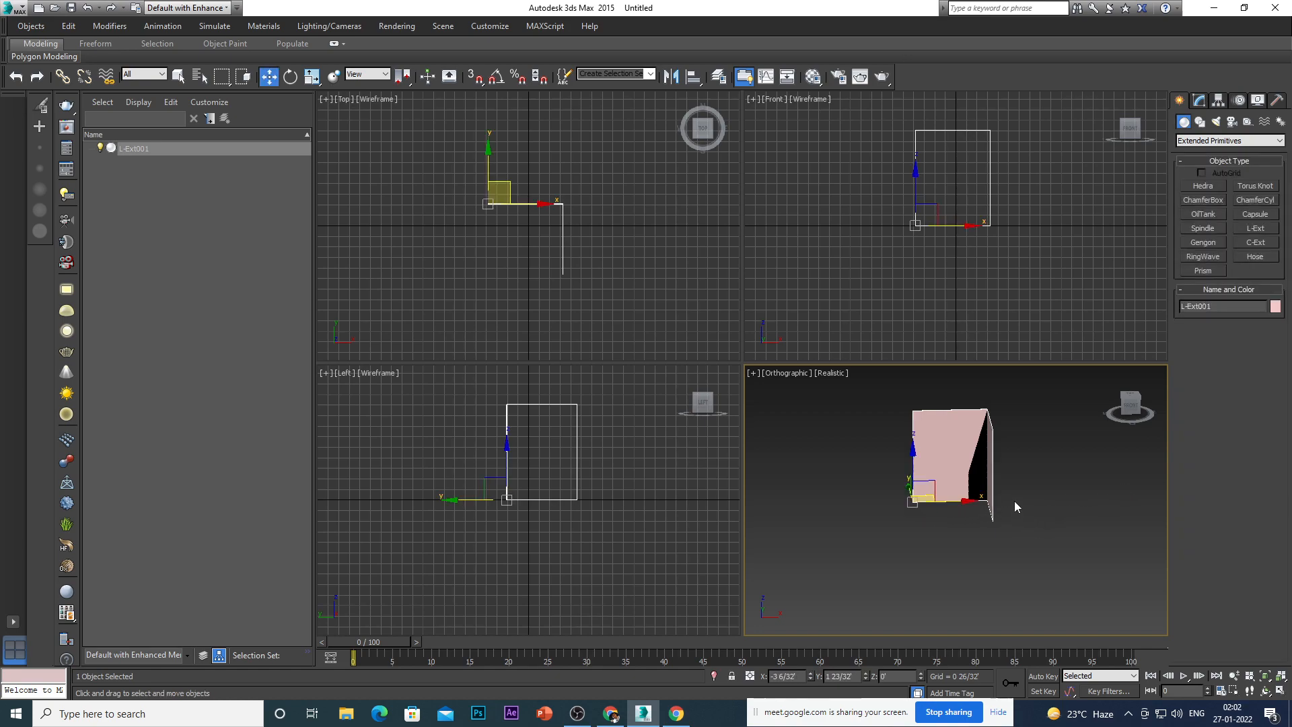
Set the L-Ext's side length to 10' and view the result at an angle.
middle_click_drag(980, 544, 1007, 533, "alt")
left_click(1198, 99)
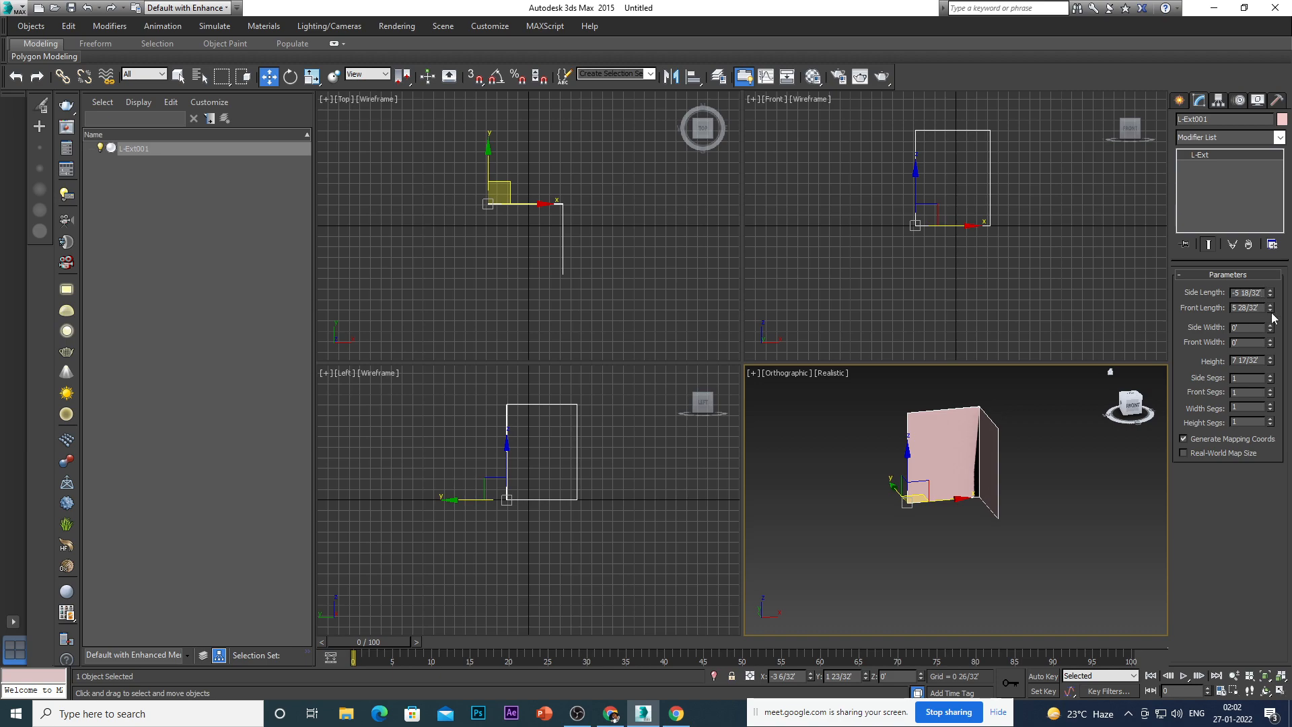
type("10")
key("Return")
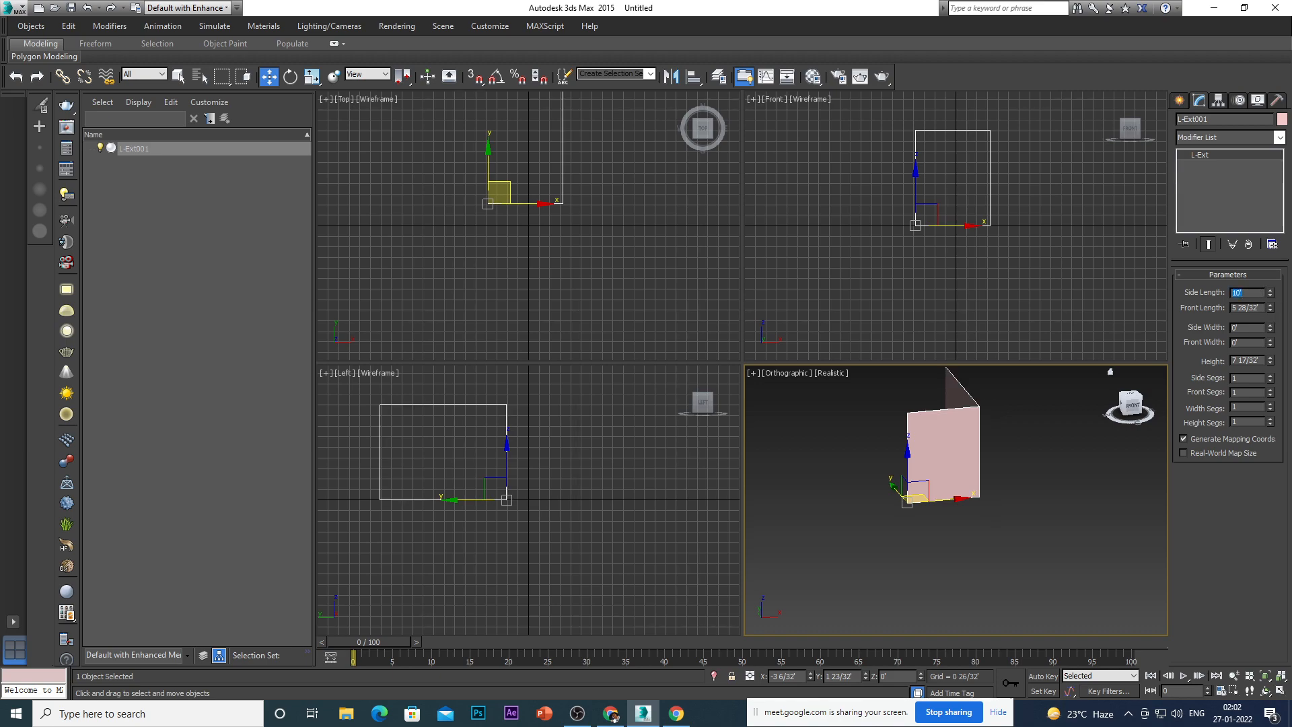
mouse_move(962, 561)
middle_mouse_down("alt")
mouse_move(929, 594)
mouse_move(946, 571)
middle_mouse_up("alt")
scroll(995, 582, "down", 3)
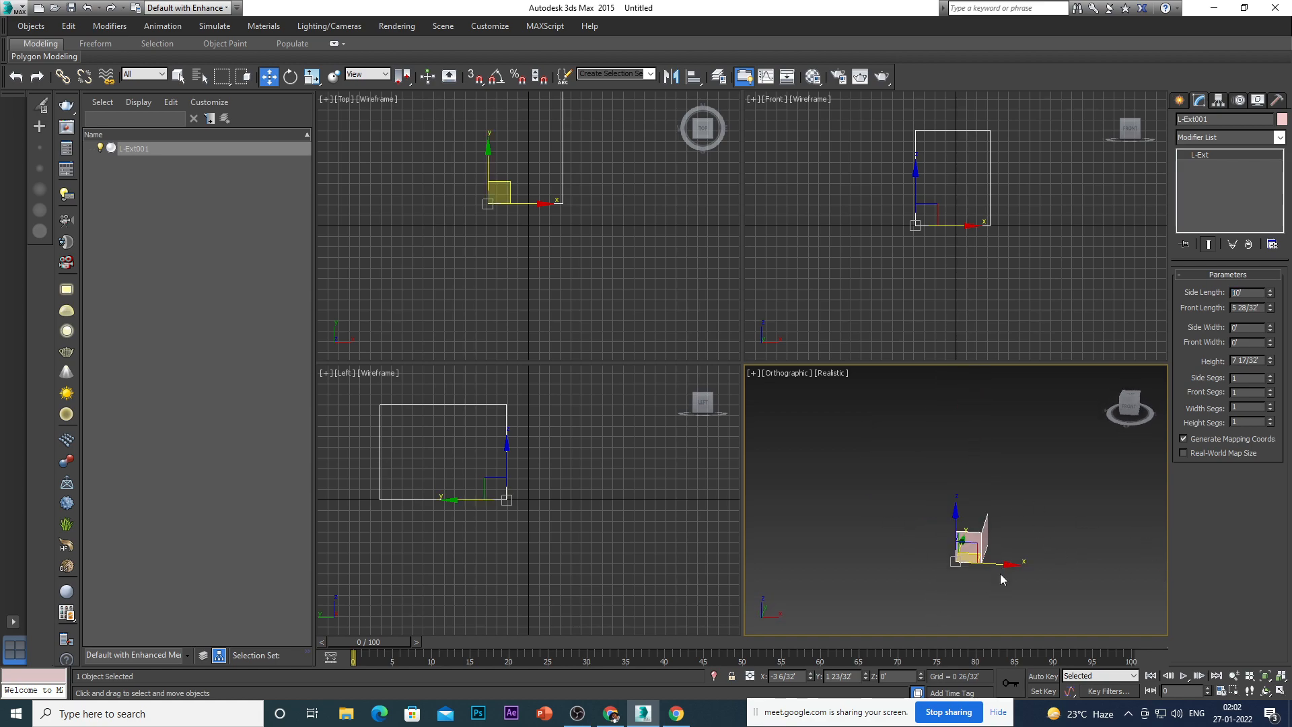
scroll(1001, 572, "up", 2)
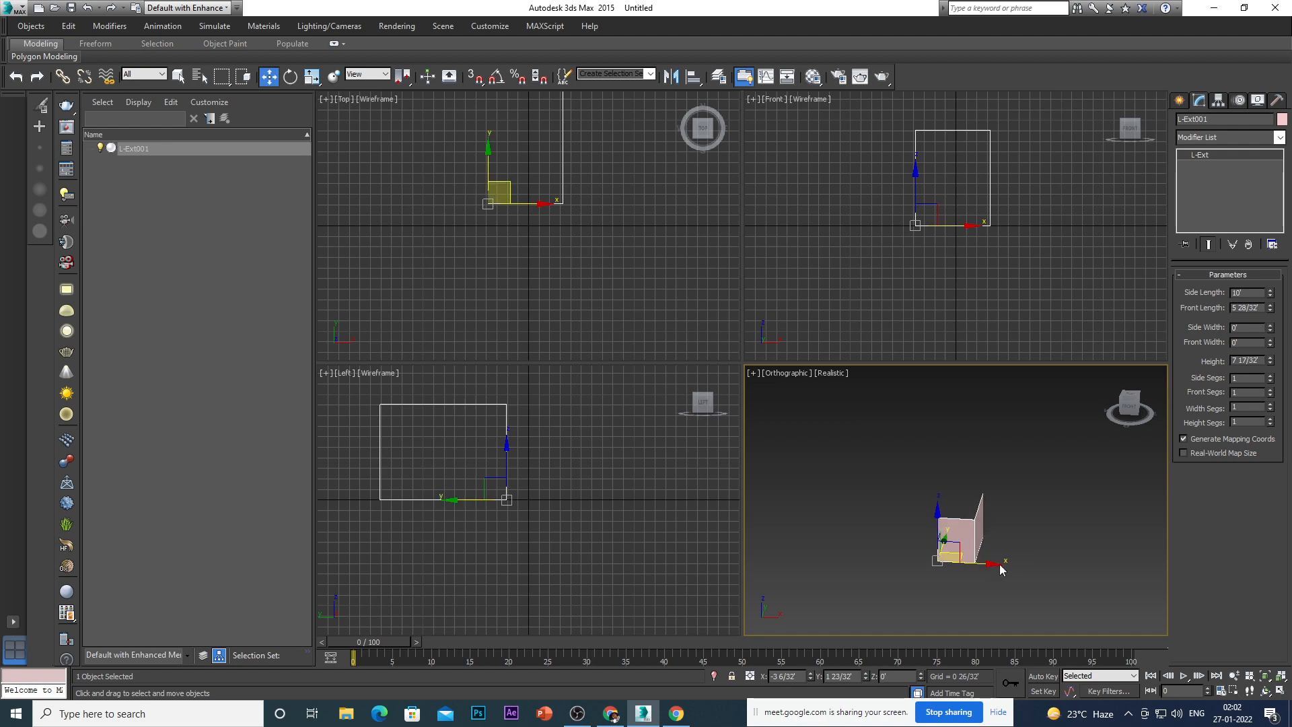
scroll(1000, 570, "up", 1)
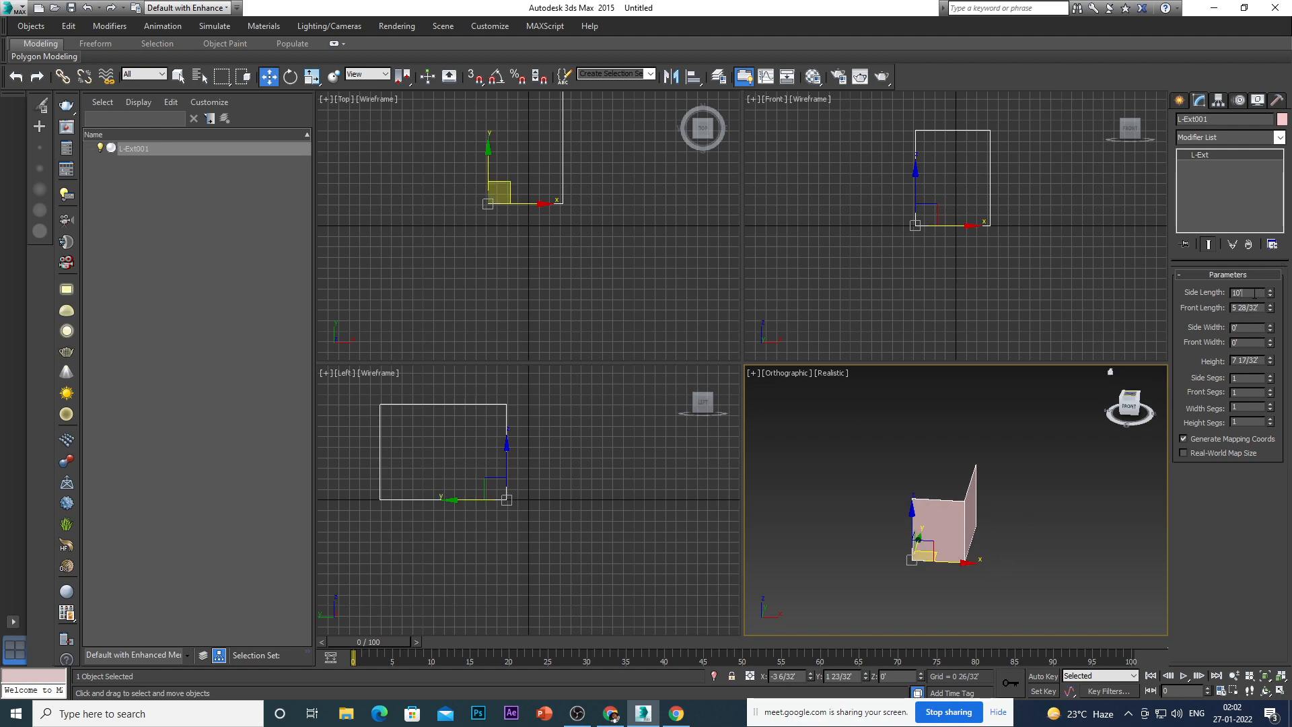
Set the L-Ext's side length to 5' and its front length to 10'.
type("5")
key("Return")
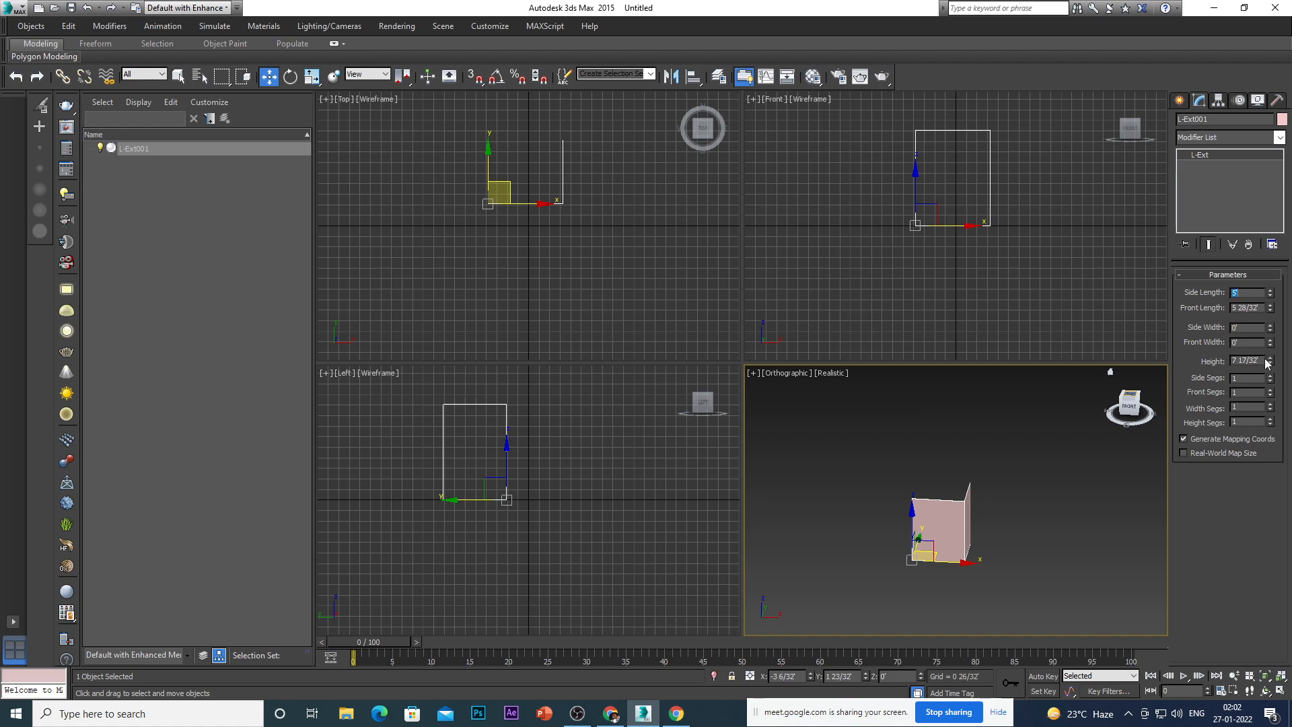
left_click(1264, 309)
key("BackSpace")
key("BackSpace")
key("BackSpace")
type("10")
key("Return")
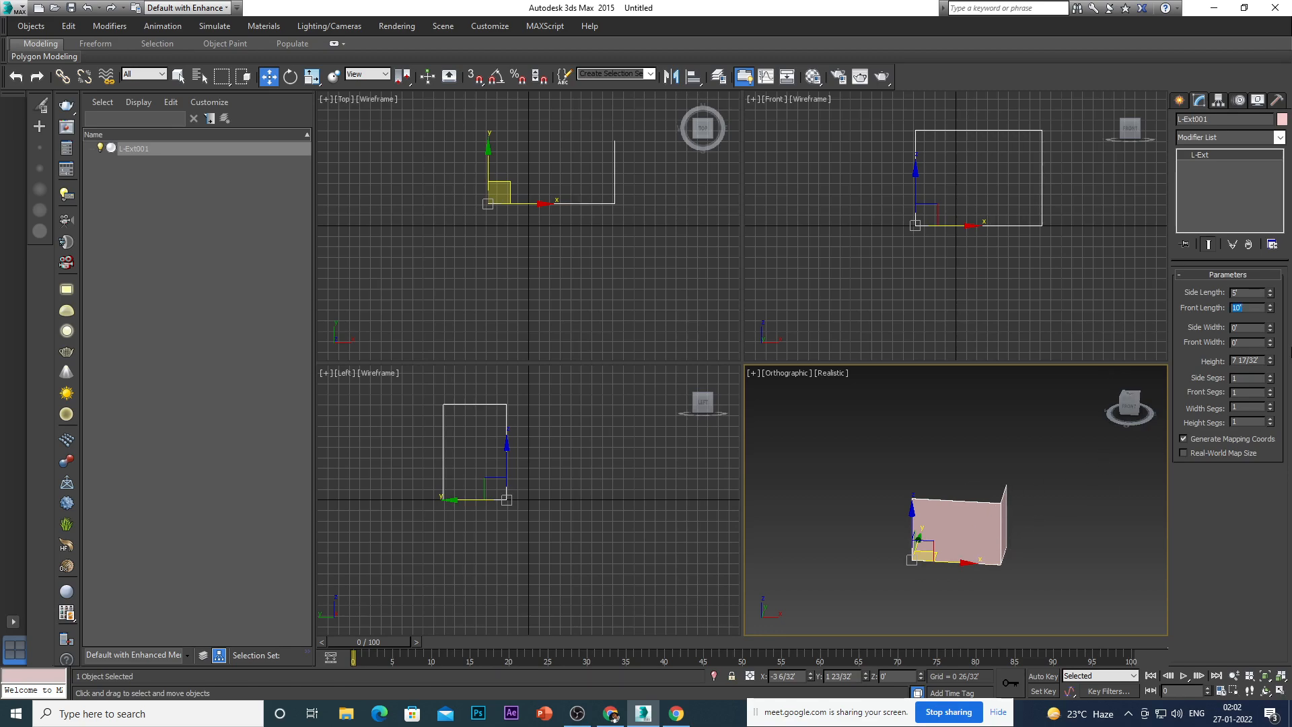
Set the L-Ext's height to 12'.
left_click(1263, 361)
key("BackSpace")
key("BackSpace")
key("BackSpace")
key("BackSpace")
key("BackSpace")
key("BackSpace")
type("1")
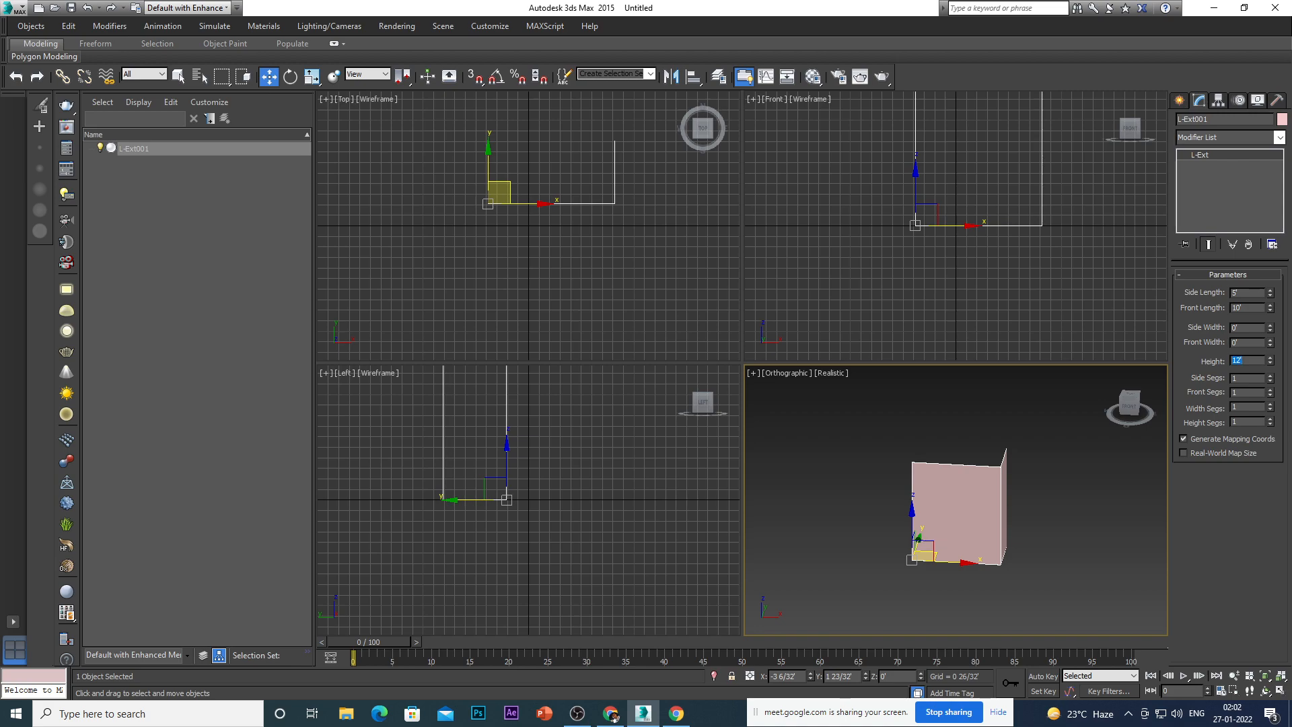
Set both the side width and the front width of the L-Ext to 9 inches (0 24/32').
middle_click_drag(991, 611, 958, 620, "alt")
scroll(1023, 528, "up", 2)
scroll(964, 505, "down", 5)
scroll(974, 487, "up", 3)
scroll(975, 505, "up", 2)
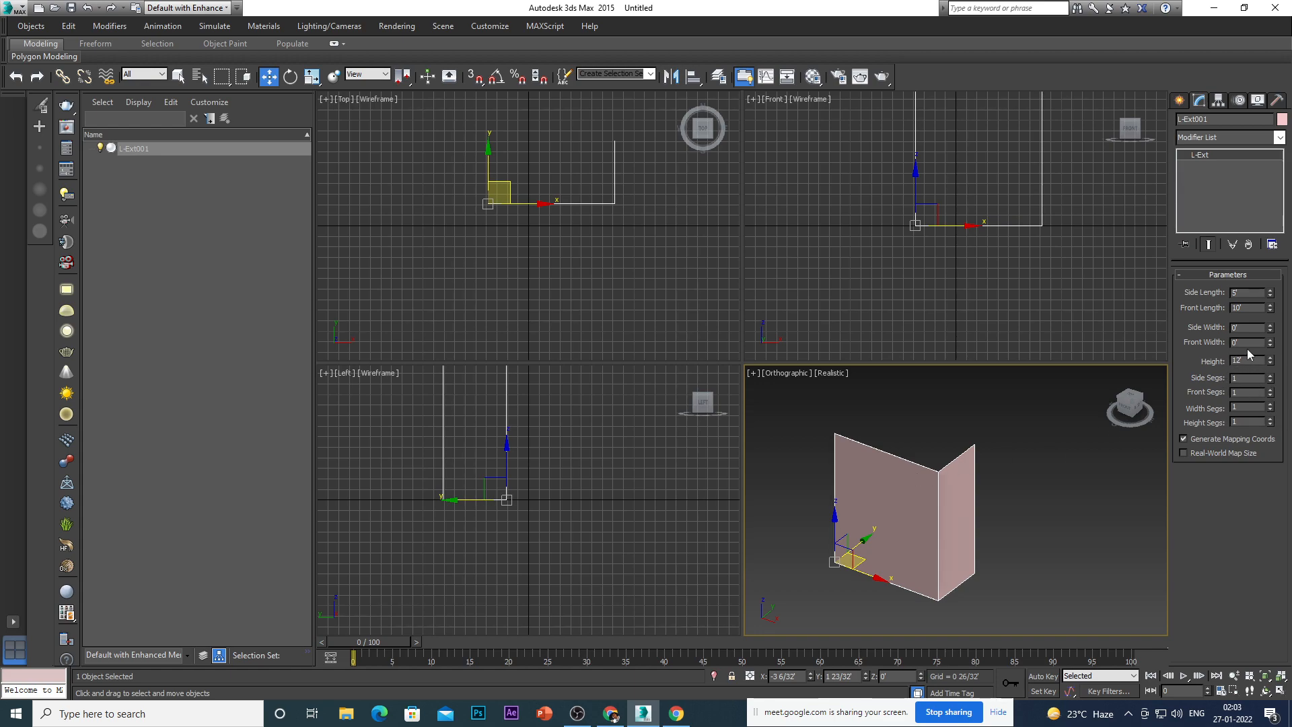
left_click(1248, 329)
type("9")
key("Return")
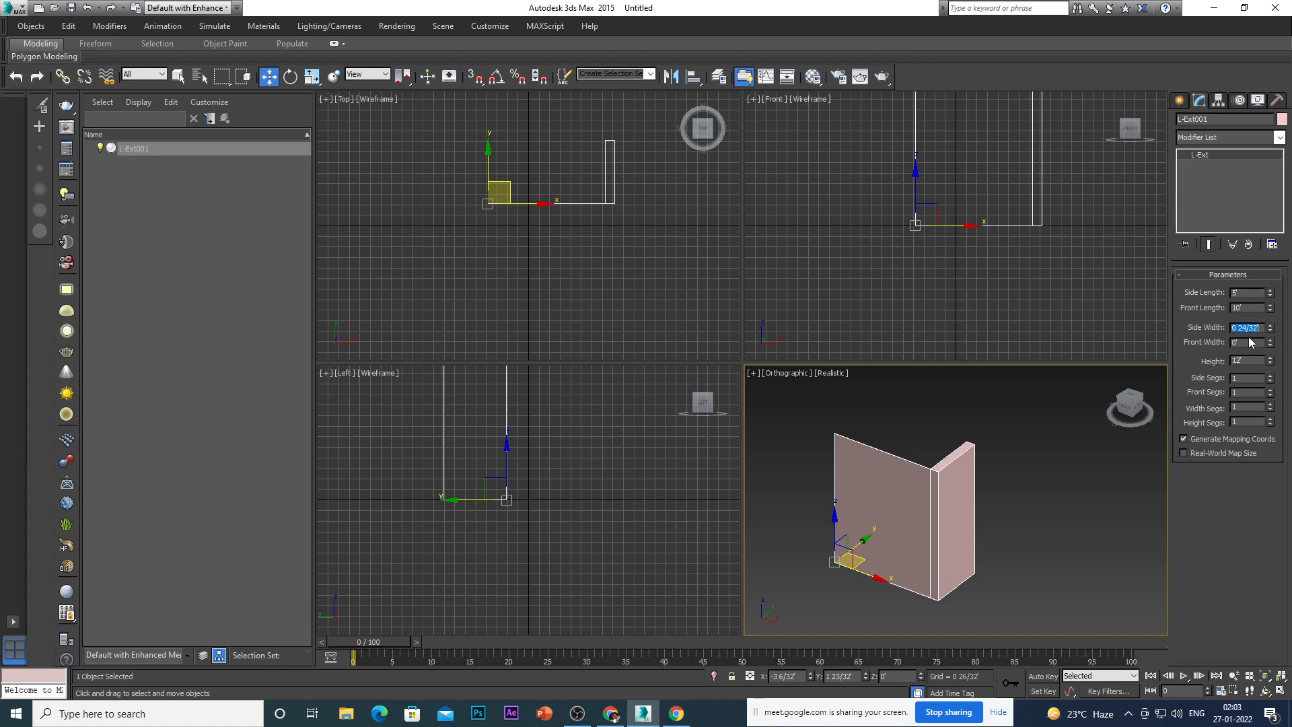
left_click(1244, 343)
type("9")
key("Return")
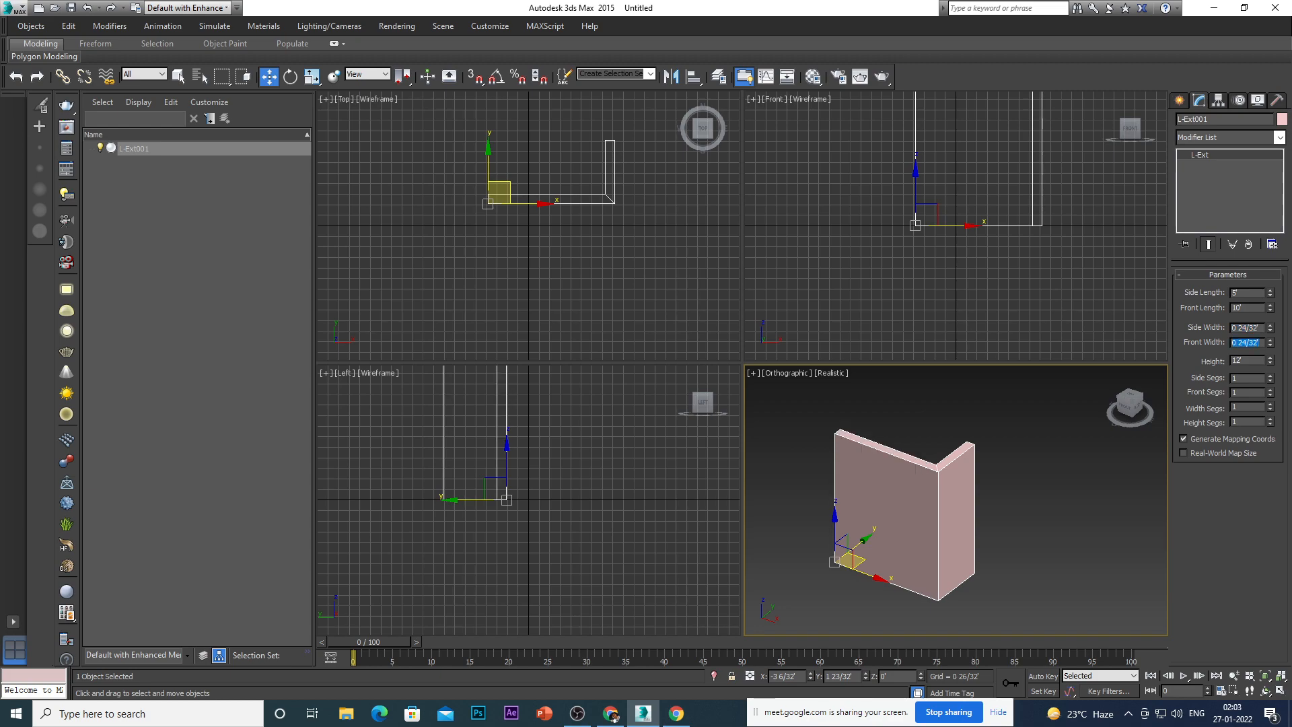
Examine the L-shaped wall's thickness and corner up close and as a whole at an angle.
left_click(1184, 355)
middle_click_drag(868, 565, 967, 433, "alt")
scroll(948, 475, "up", 3)
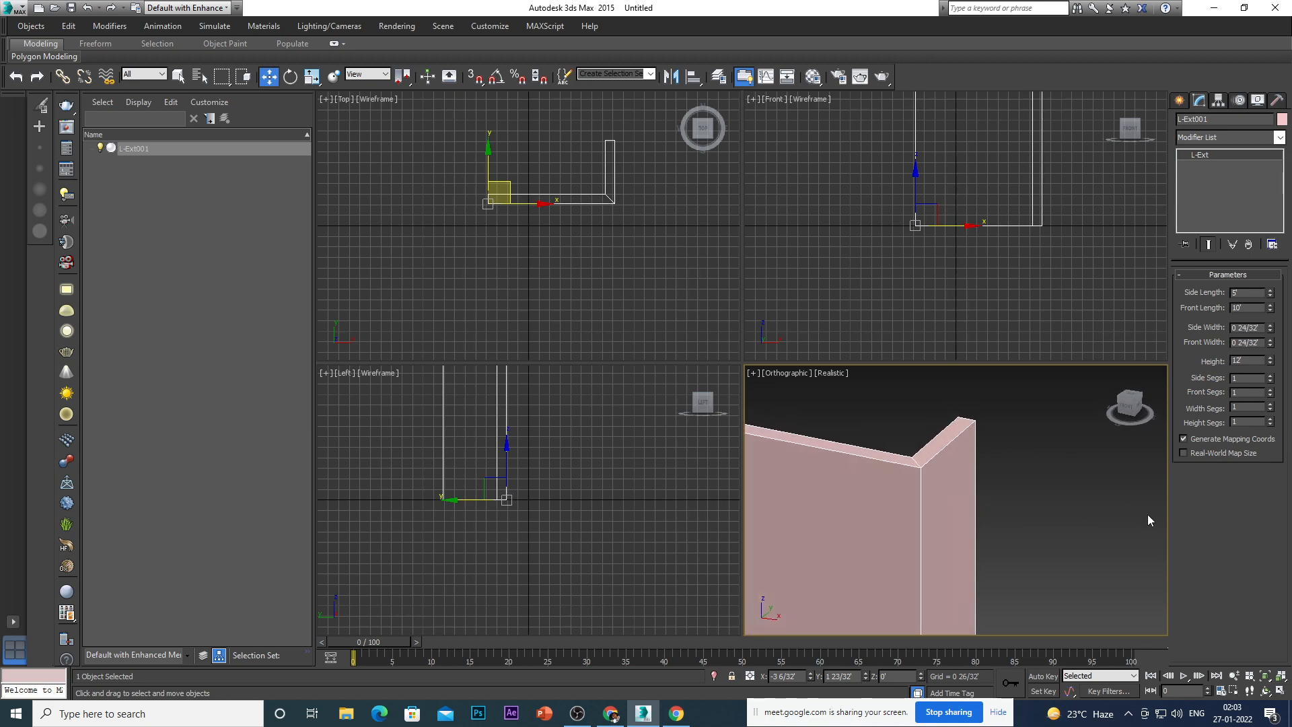
scroll(920, 505, "down", 8)
scroll(920, 505, "up", 3)
mouse_move(920, 505)
middle_mouse_down("alt")
mouse_move(932, 515)
mouse_move(895, 523)
mouse_move(916, 520)
middle_mouse_up("alt")
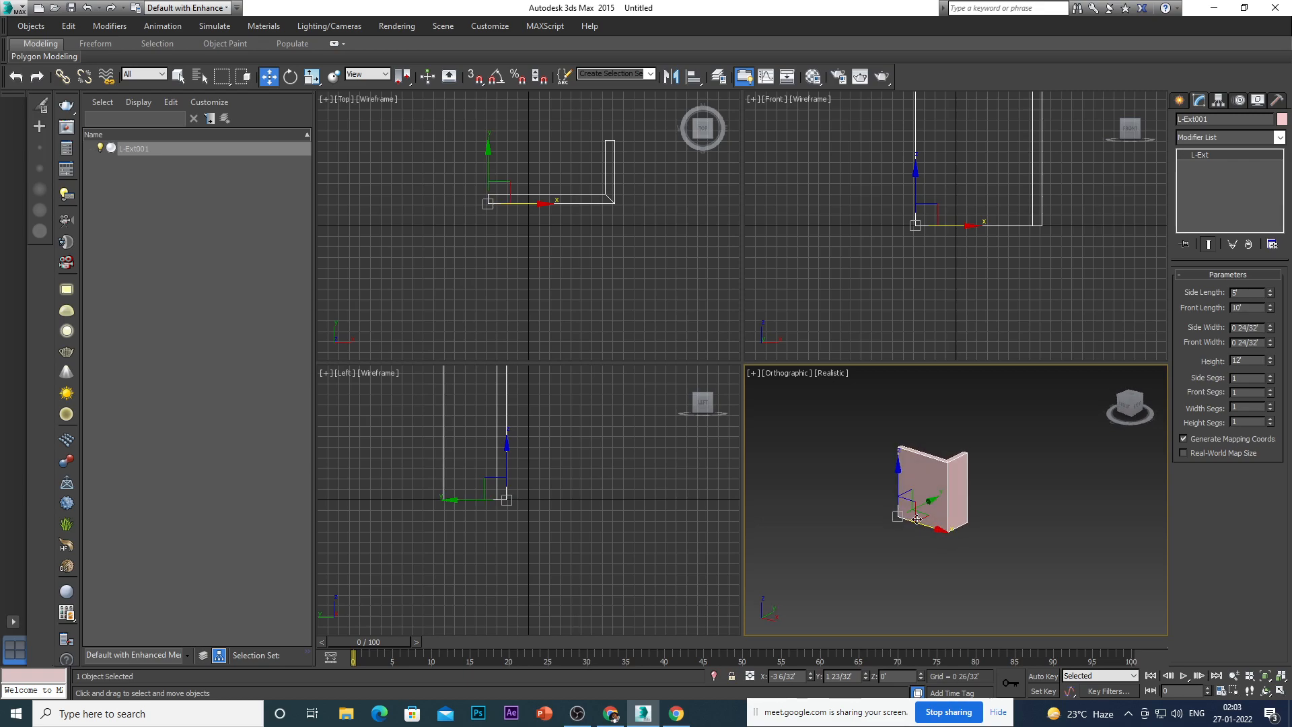
scroll(927, 469, "up", 4)
right_click(931, 472)
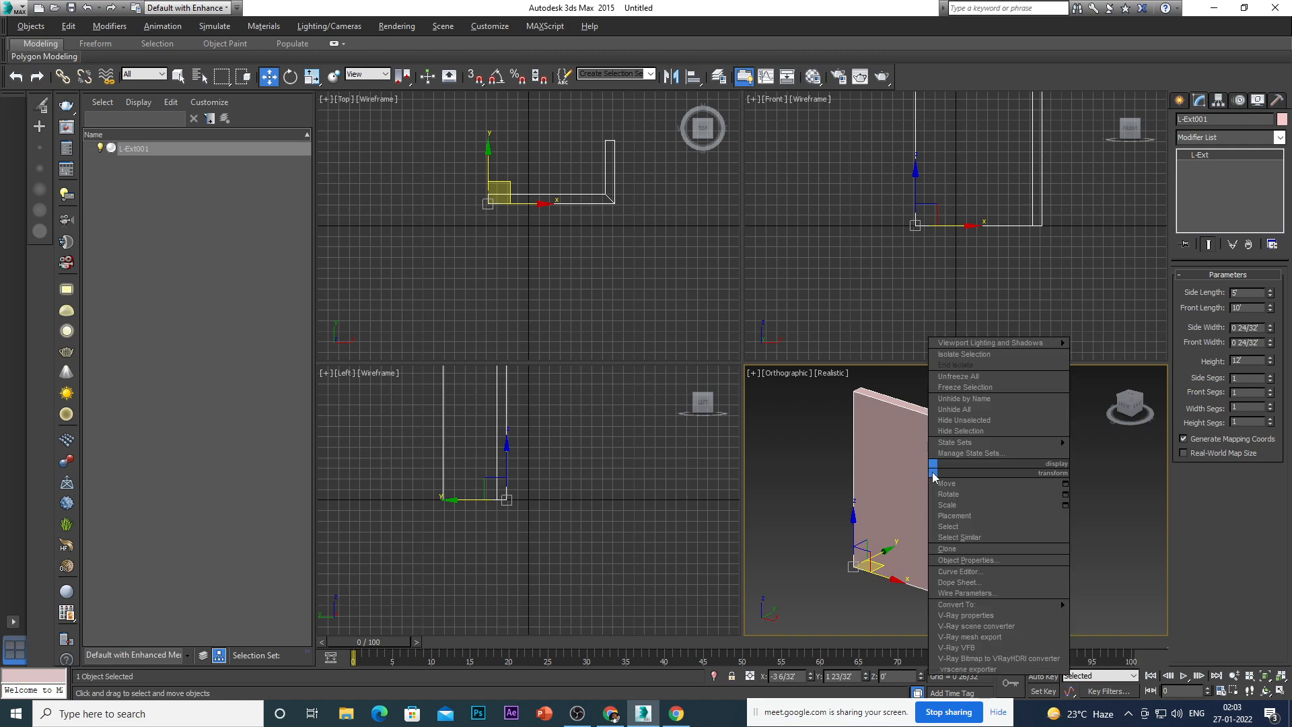
left_click(1102, 467)
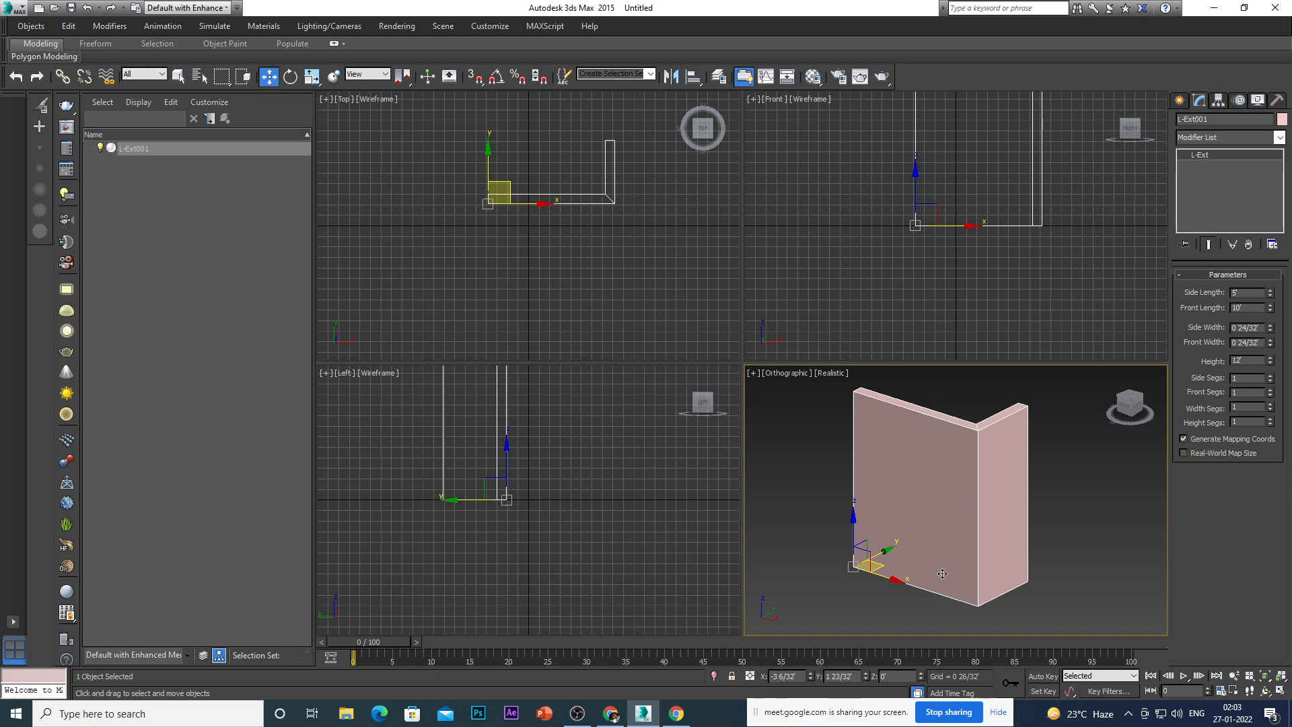
scroll(939, 460, "down", 3)
scroll(936, 464, "up", 3)
Convert the L-shaped wall to an Editable Poly.
right_click(935, 470)
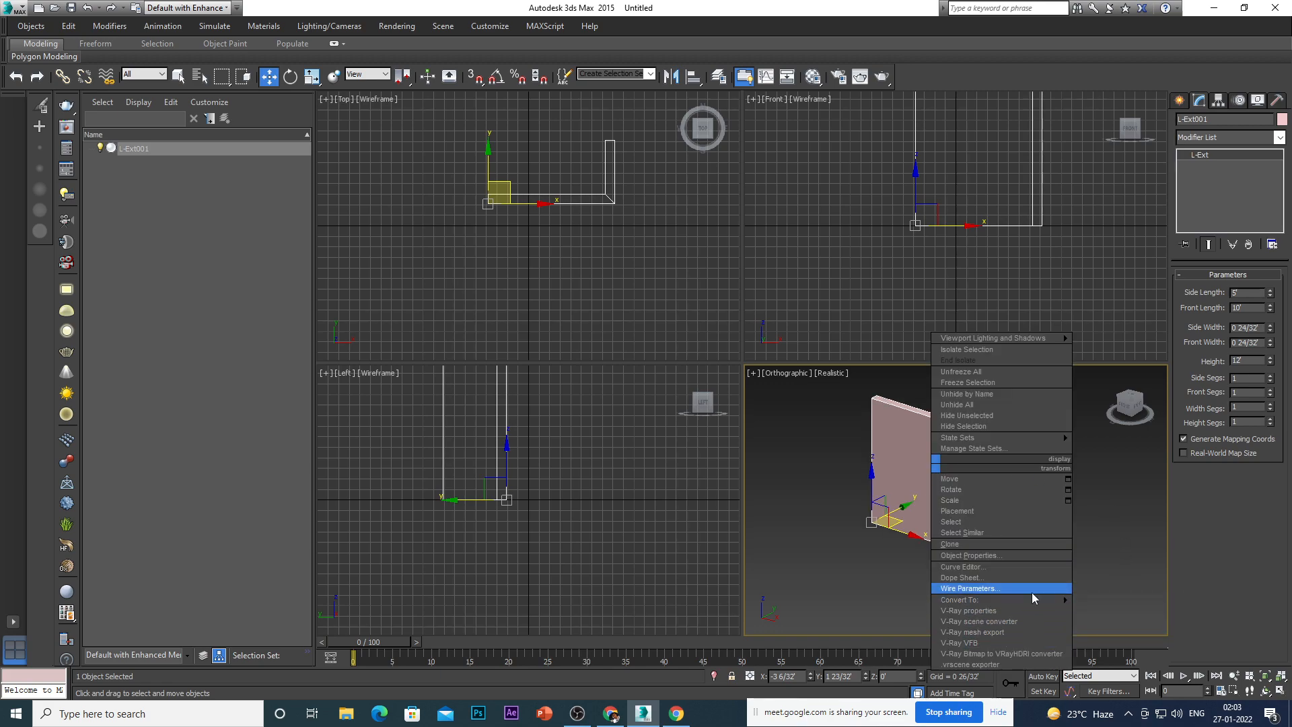
mouse_move(1032, 598)
left_click(1117, 609)
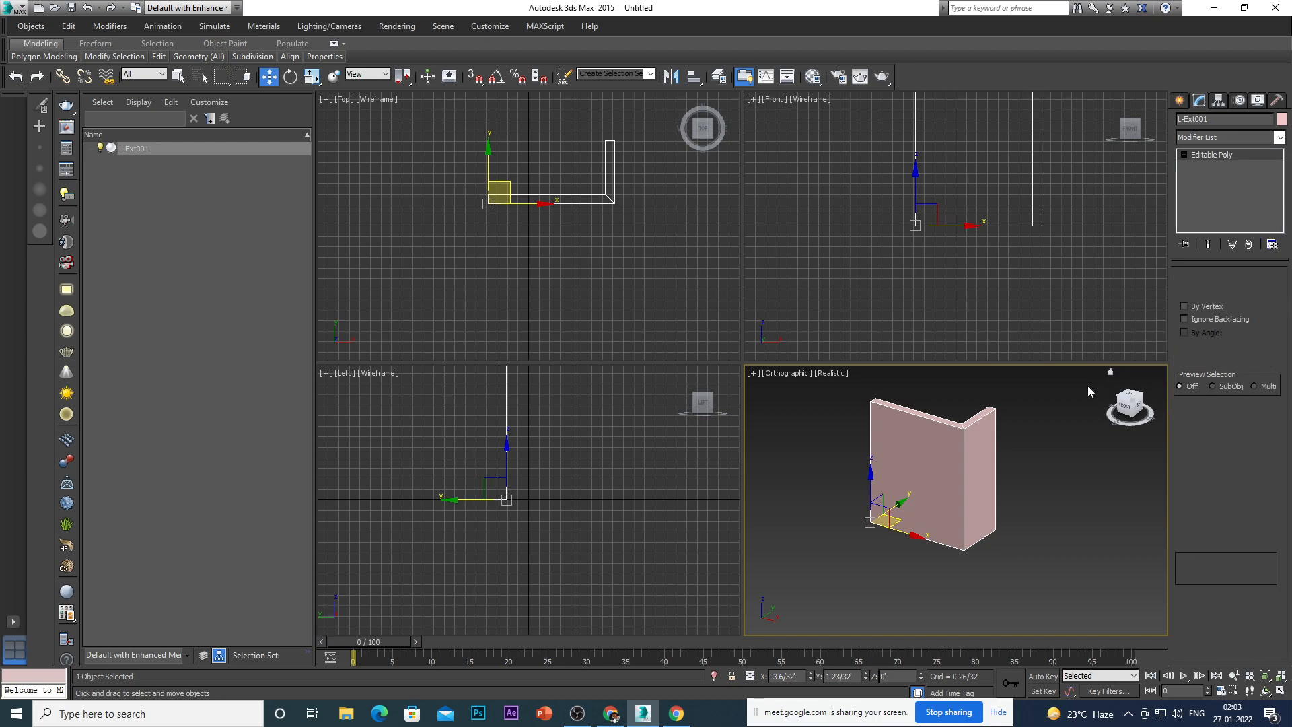
In Edge sub-object mode, select the front wall's outer vertical edge together with its upper front horizontal edge.
left_click(1209, 289)
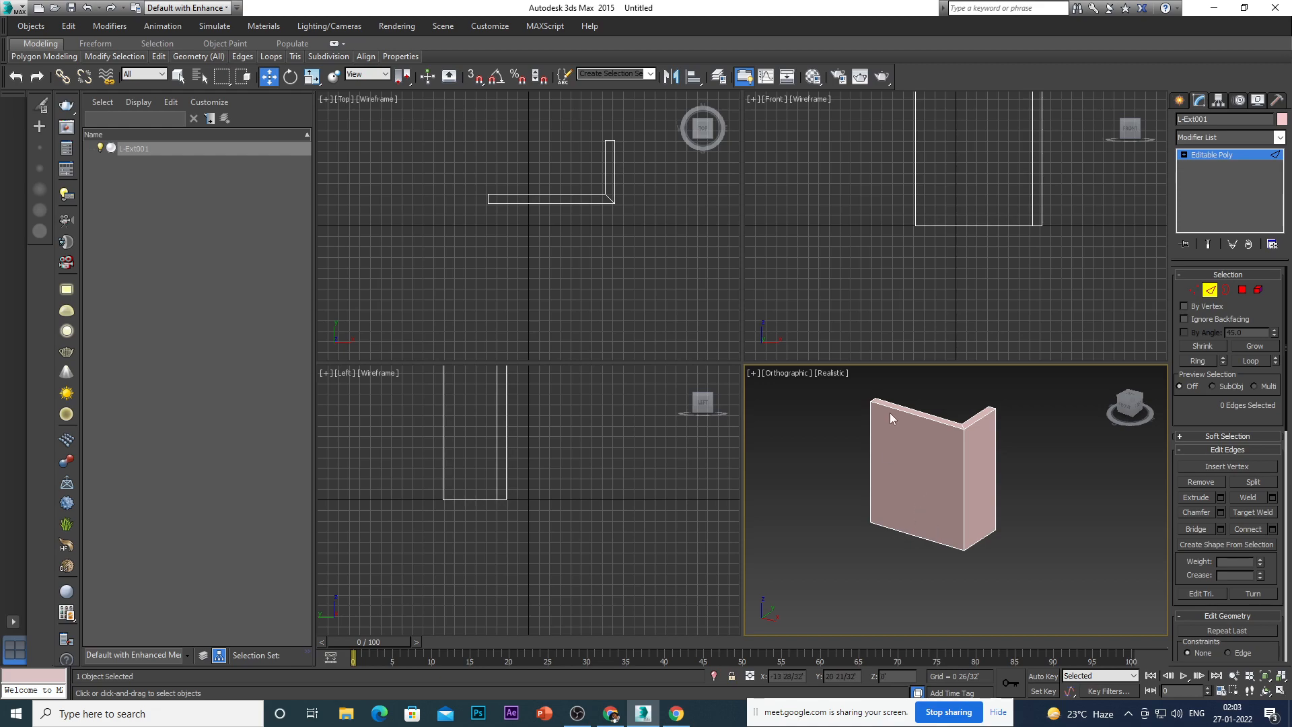
scroll(872, 477, "up", 2)
scroll(872, 477, "up", 1)
left_click(873, 479)
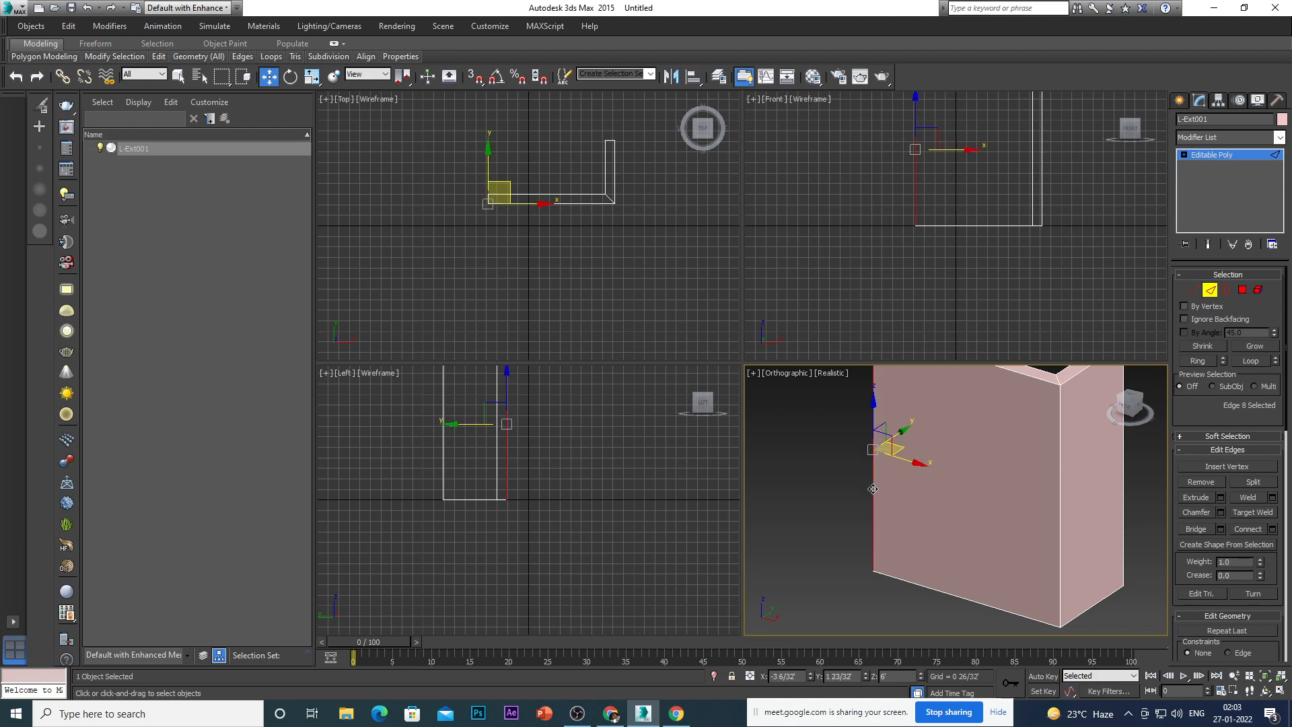
scroll(874, 484, "down", 4)
scroll(881, 521, "up", 4)
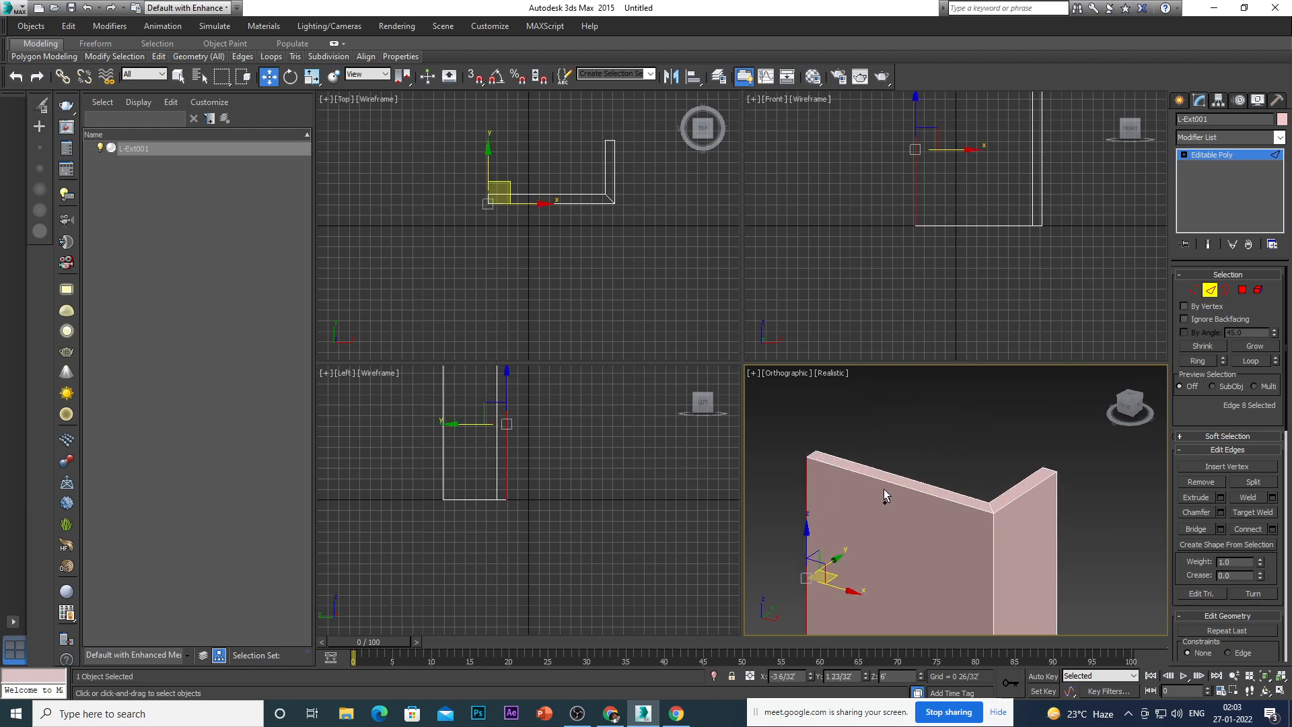
left_click(887, 484, "ctrl")
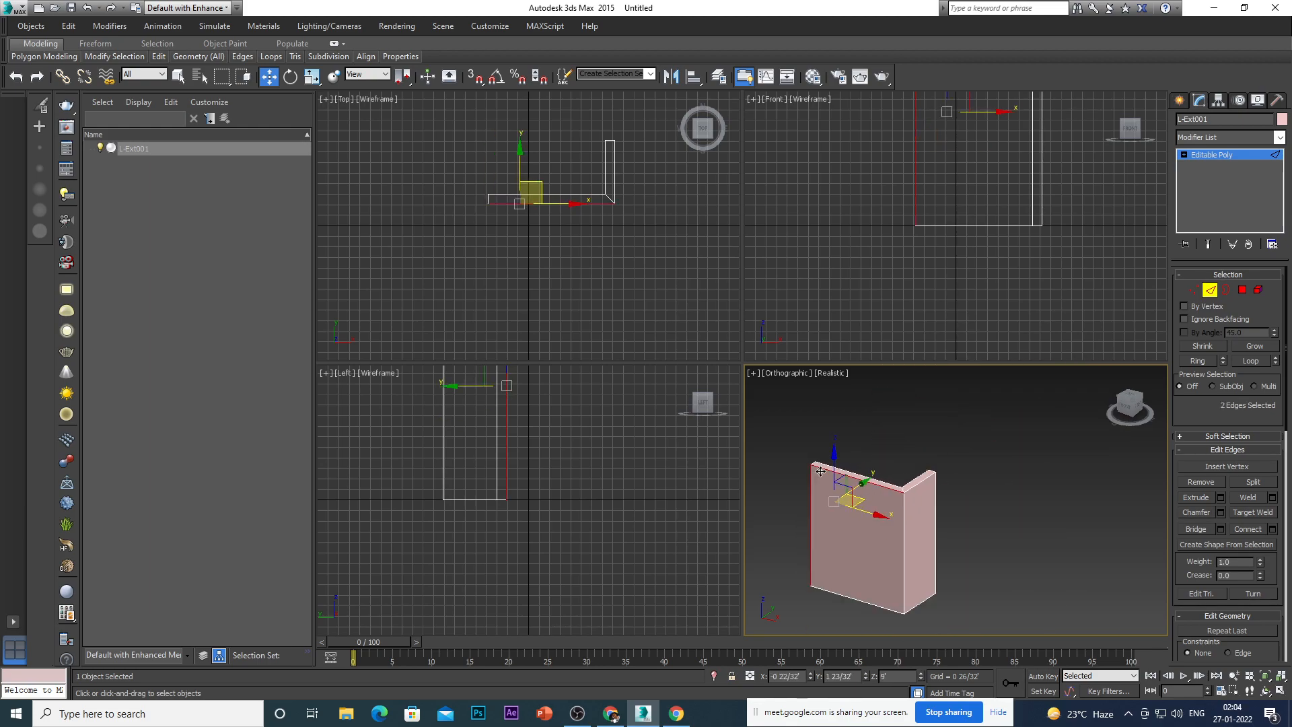
scroll(983, 535, "down", 3)
left_click(1252, 361)
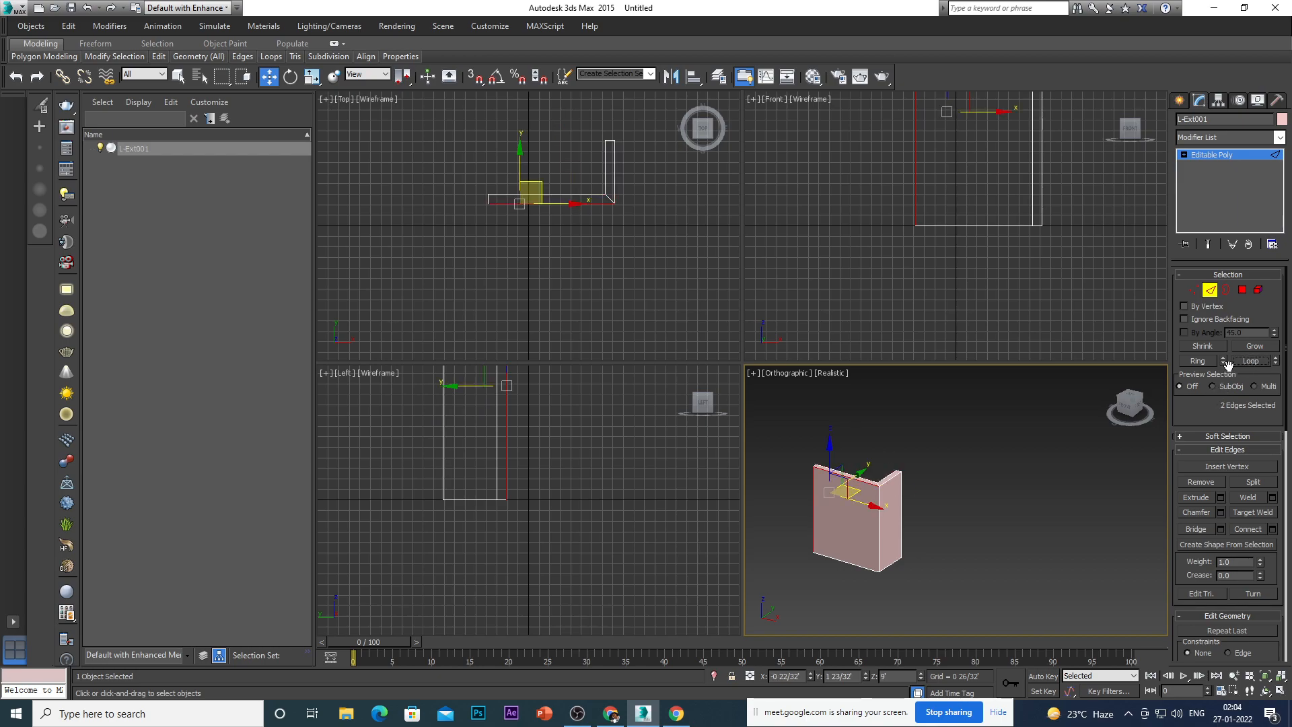
Expand the edge selection with Ring and deselect the two vertical edges at the side wall's far end.
left_click(1197, 362)
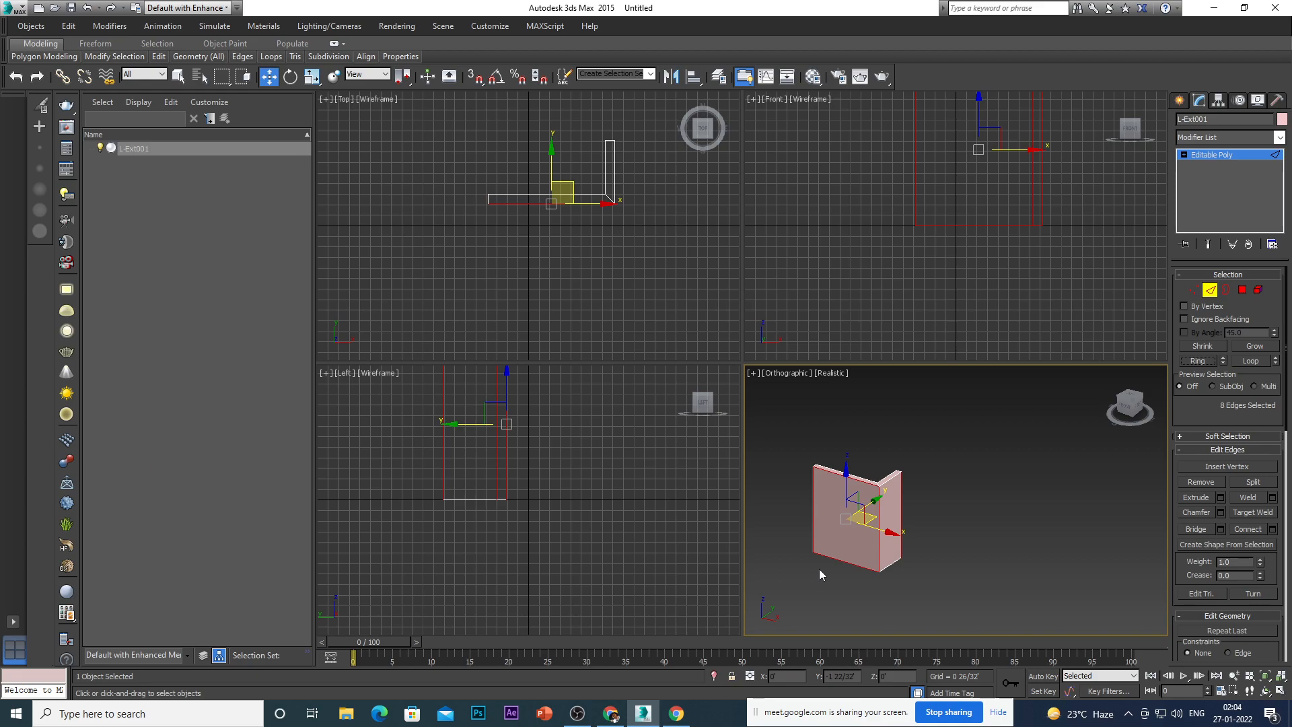
middle_click_drag(832, 590, 771, 601, "alt")
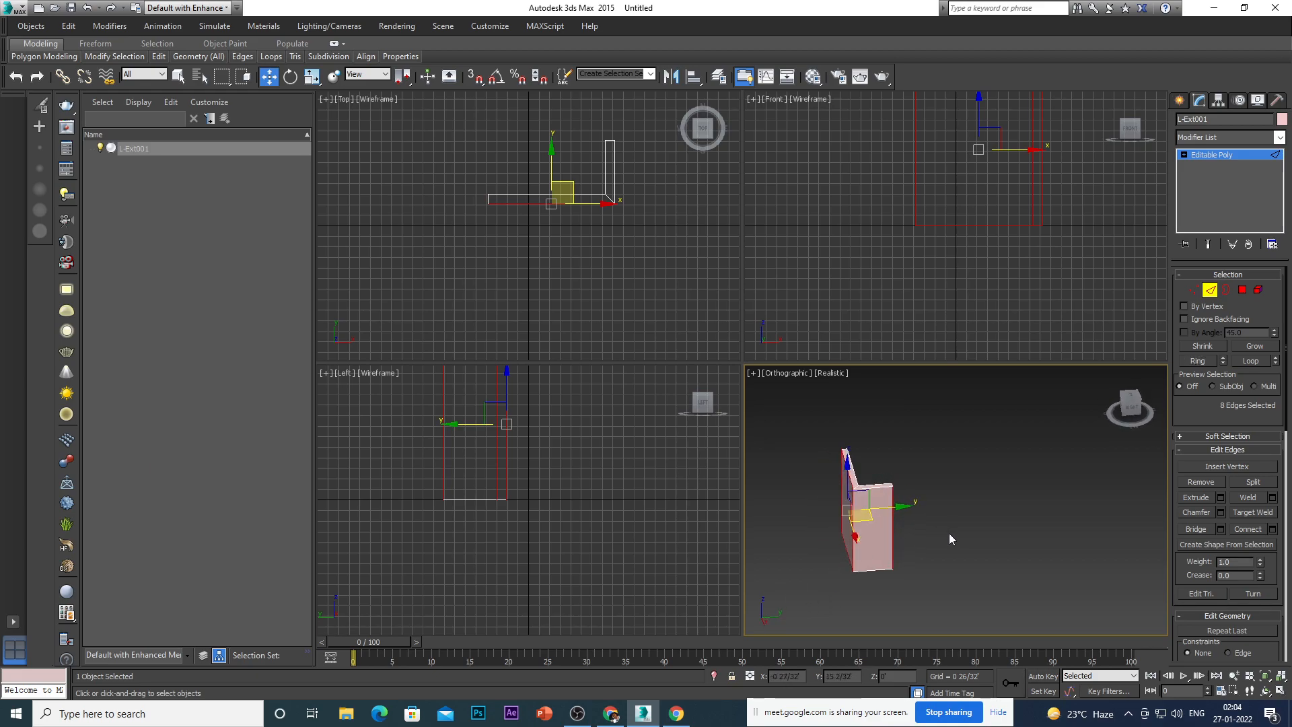
left_click_drag(886, 475, 911, 639, "alt")
middle_click_drag(860, 617, 942, 607, "alt")
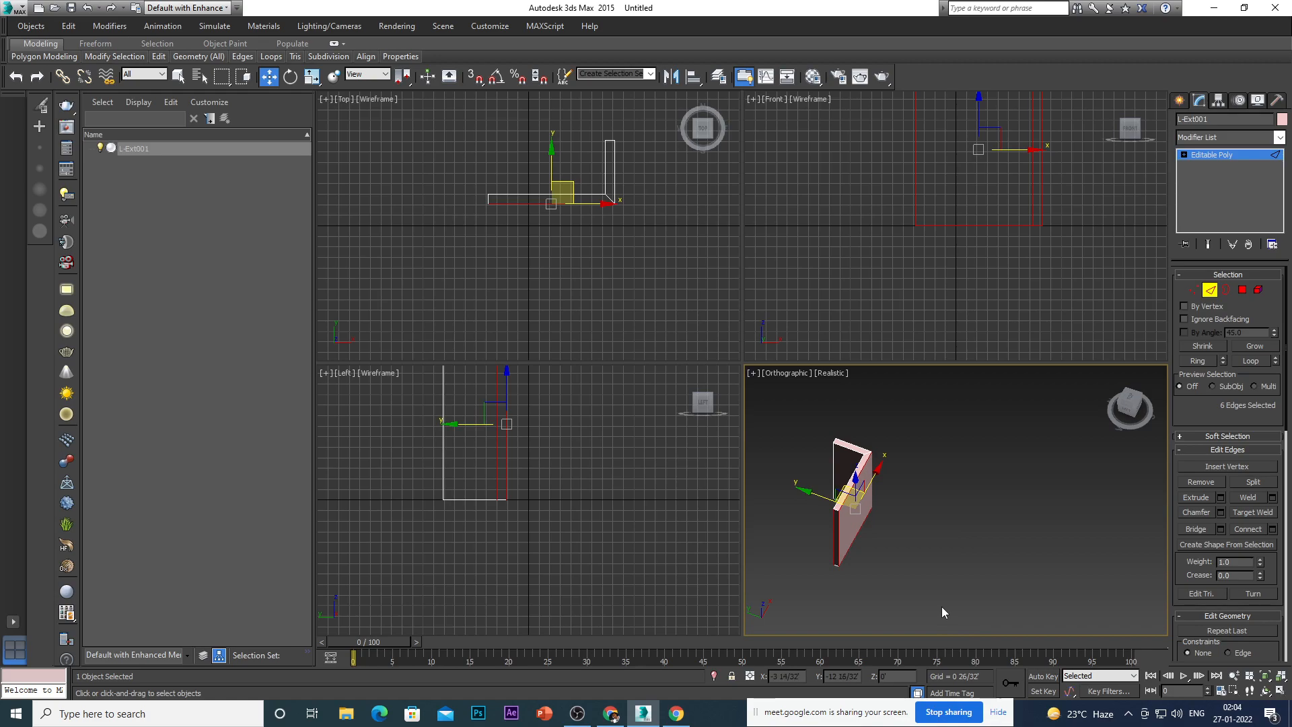
Deselect the front wall's two inner vertical edges, keeping only the four edges around its outer face selected.
key("t")
scroll(874, 547, "down", 2)
scroll(897, 525, "up", 4)
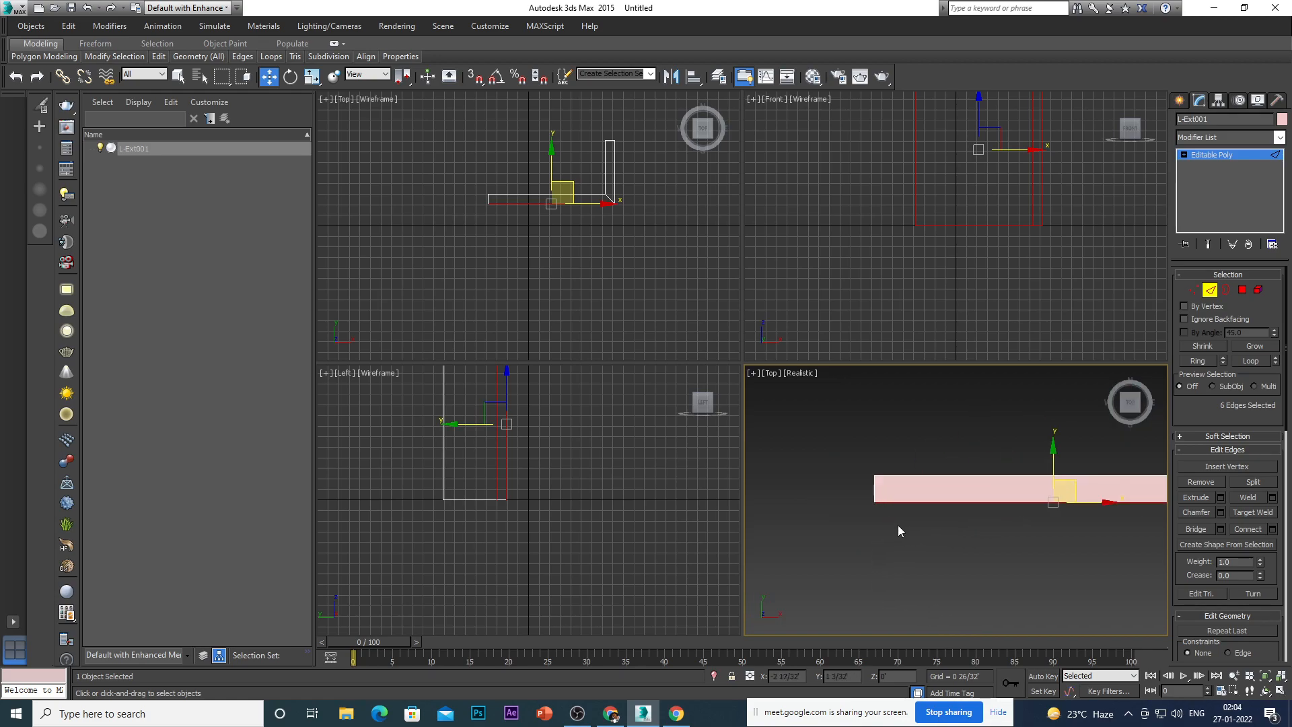
left_click(911, 482)
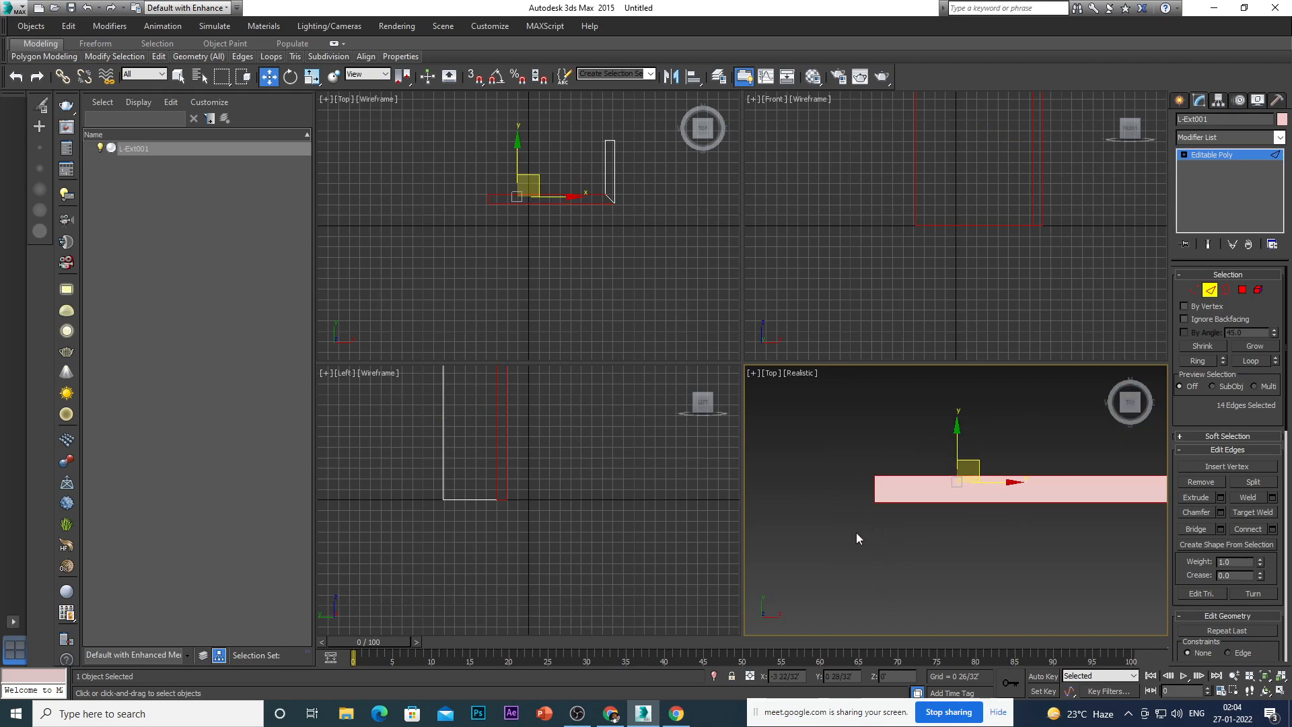
key("ctrl+z")
left_click_drag(830, 447, 895, 482, "alt")
middle_click_drag(866, 537, 962, 582, "alt")
scroll(889, 454, "up", 5)
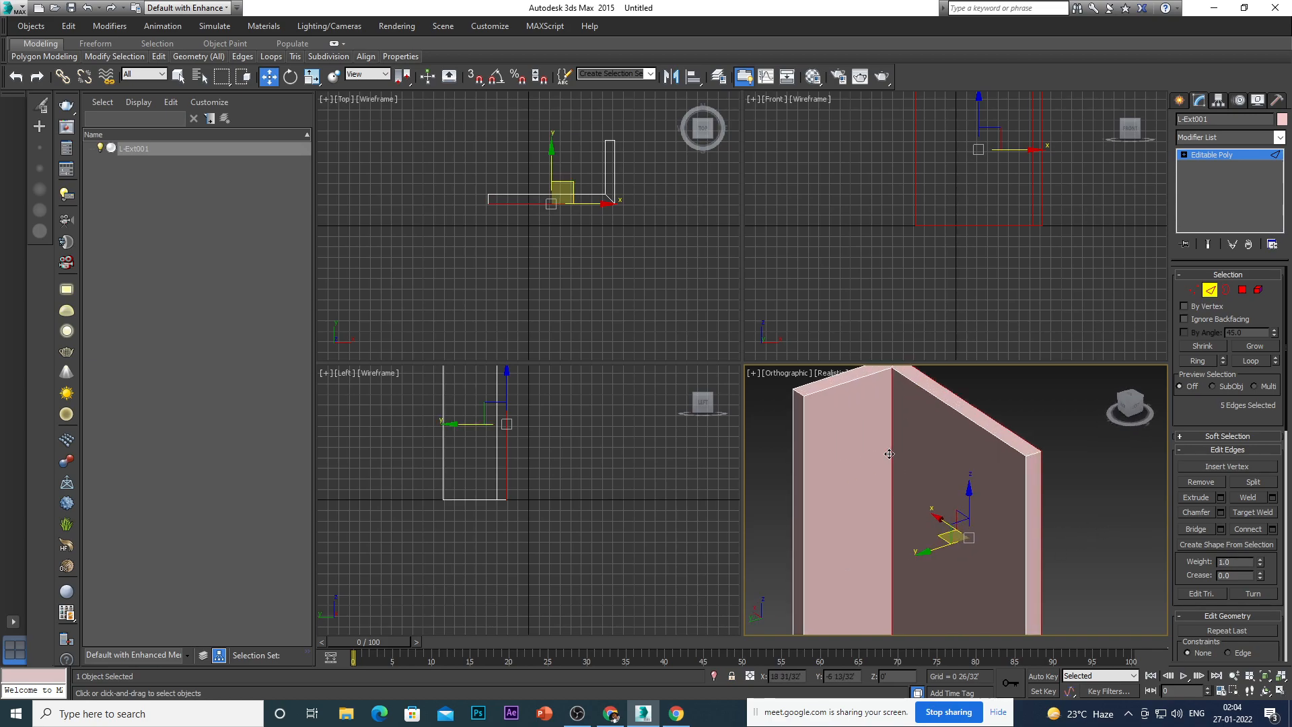
left_click(891, 445, "alt")
scroll(891, 445, "down", 5)
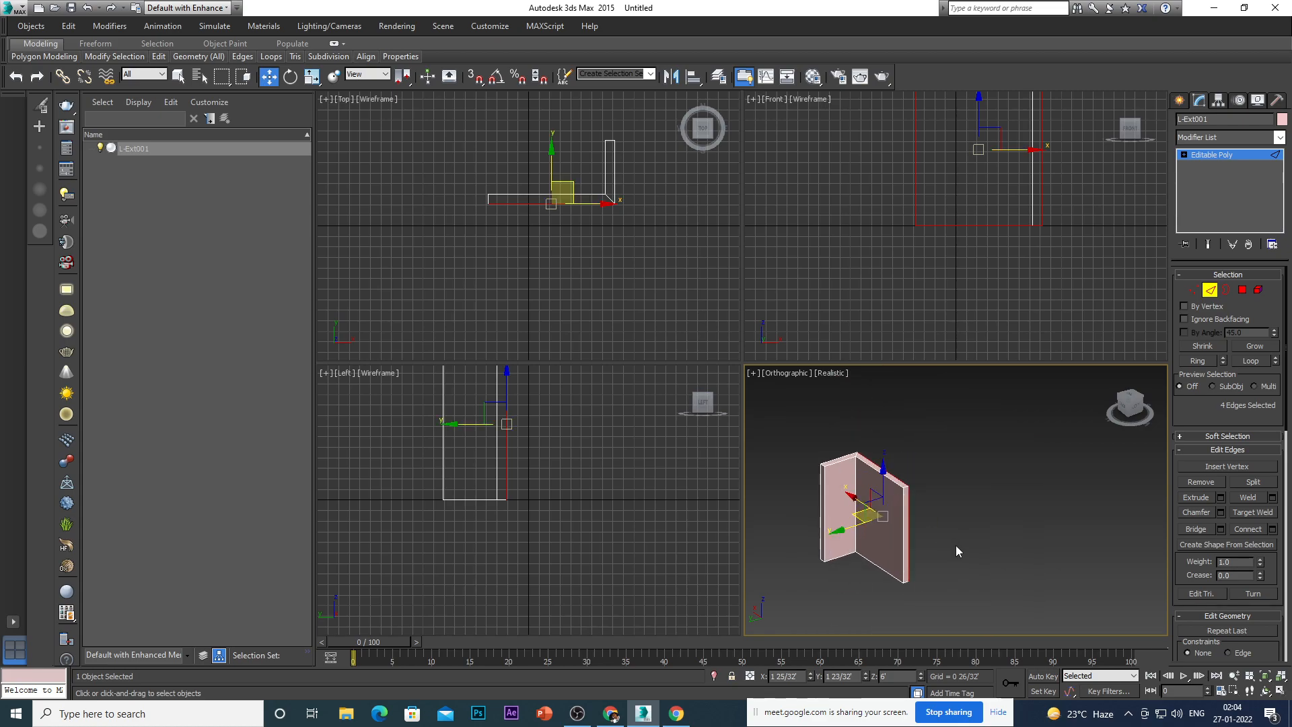
middle_click_drag(843, 544, 898, 548, "alt")
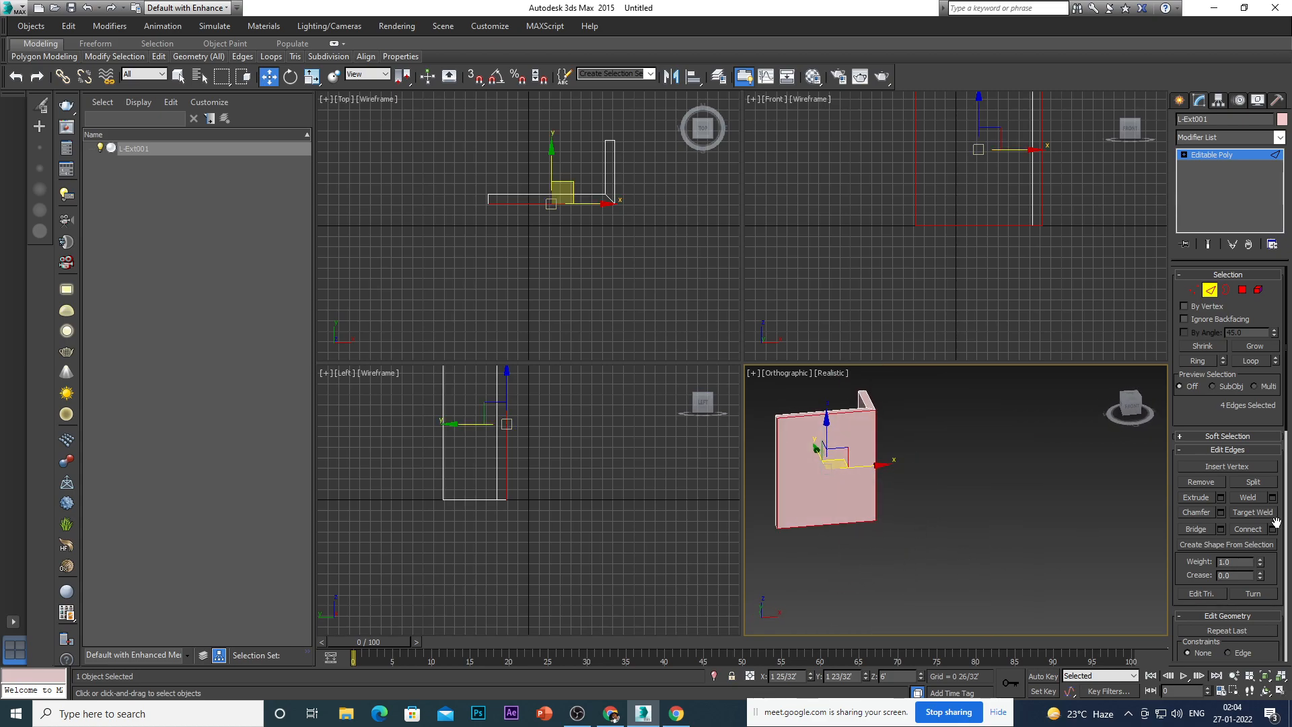
scroll(1102, 487, "down", 2)
scroll(1102, 487, "up", 4)
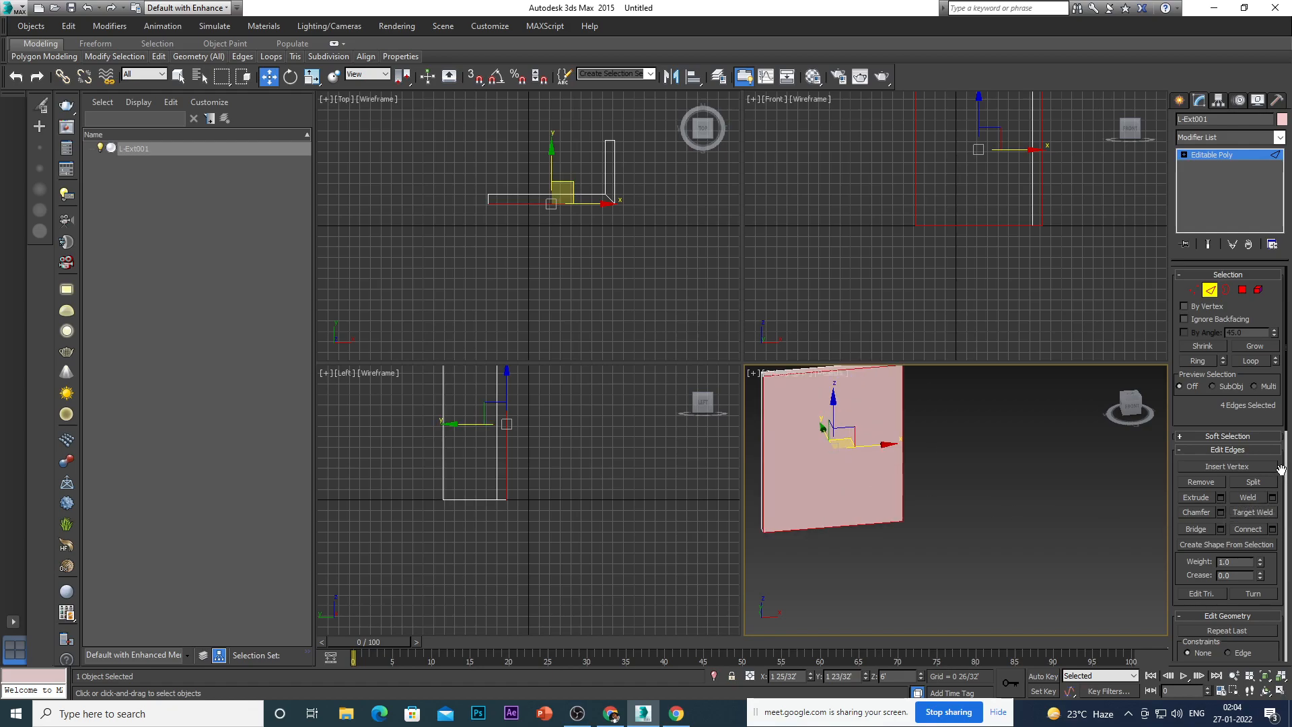
scroll(894, 481, "down", 3)
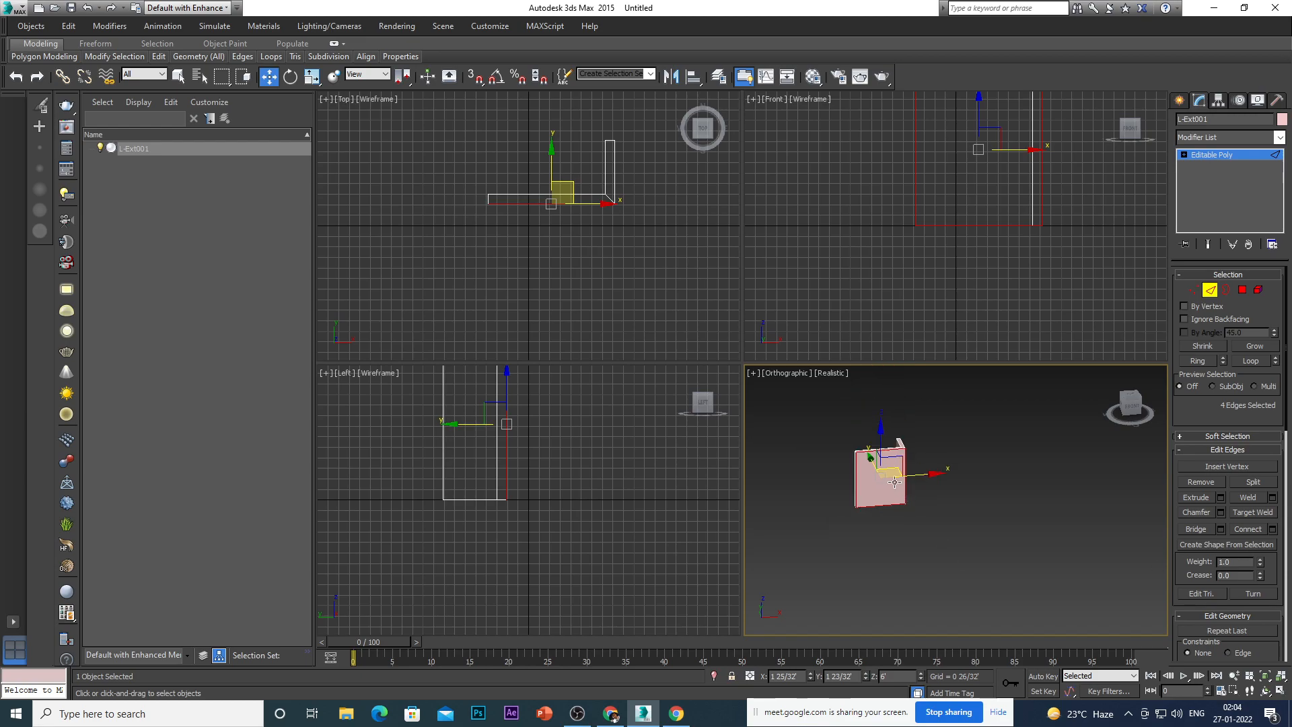
scroll(894, 481, "up", 2)
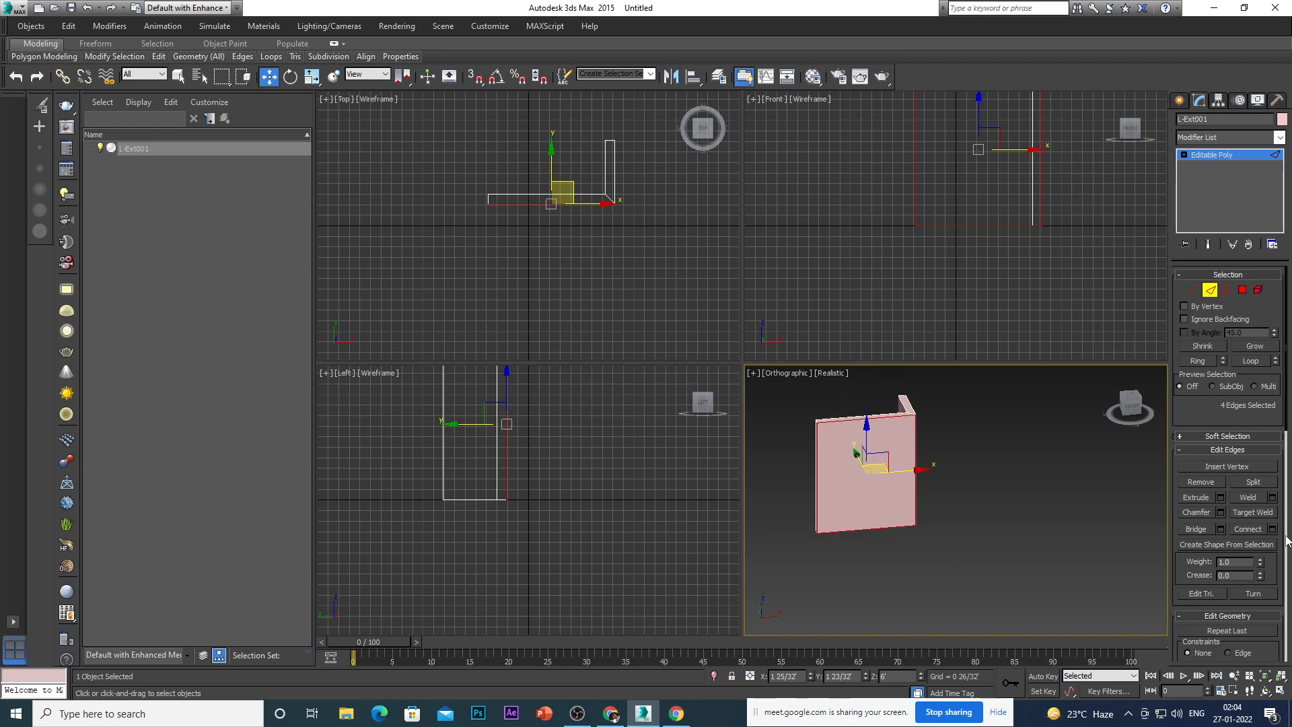
scroll(826, 445, "up", 2)
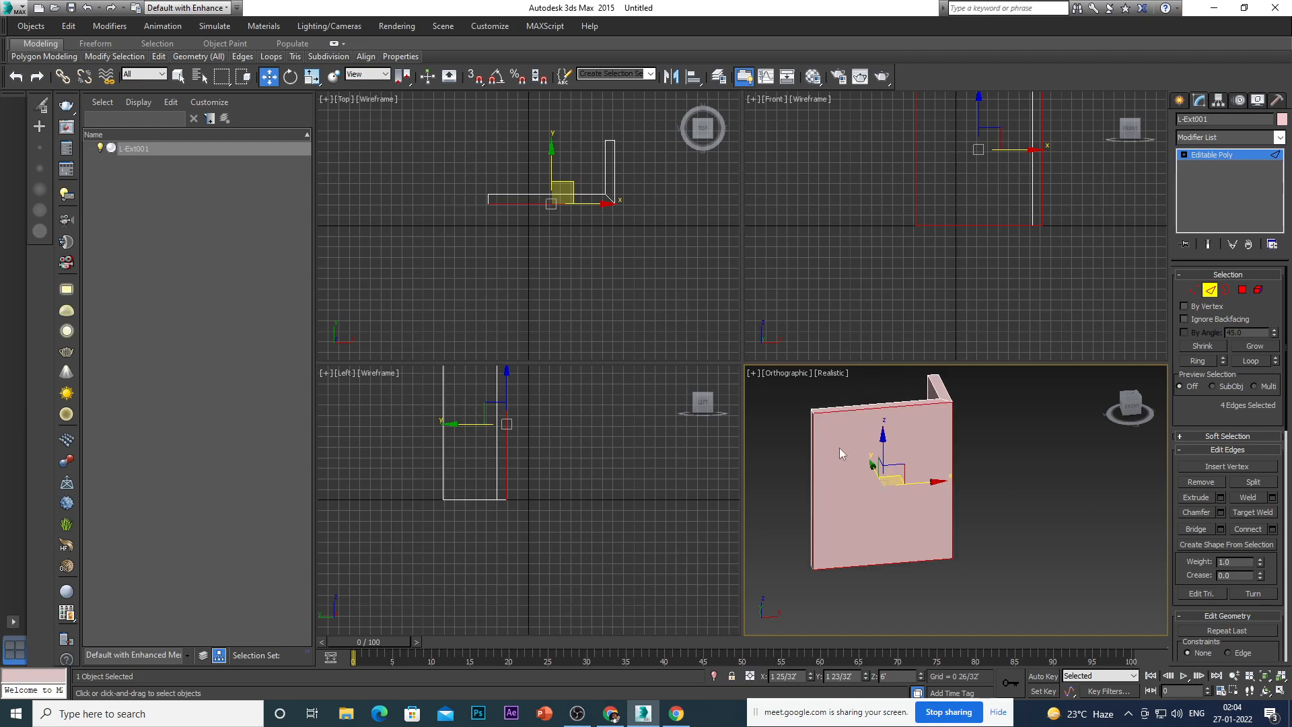
left_click(1272, 529)
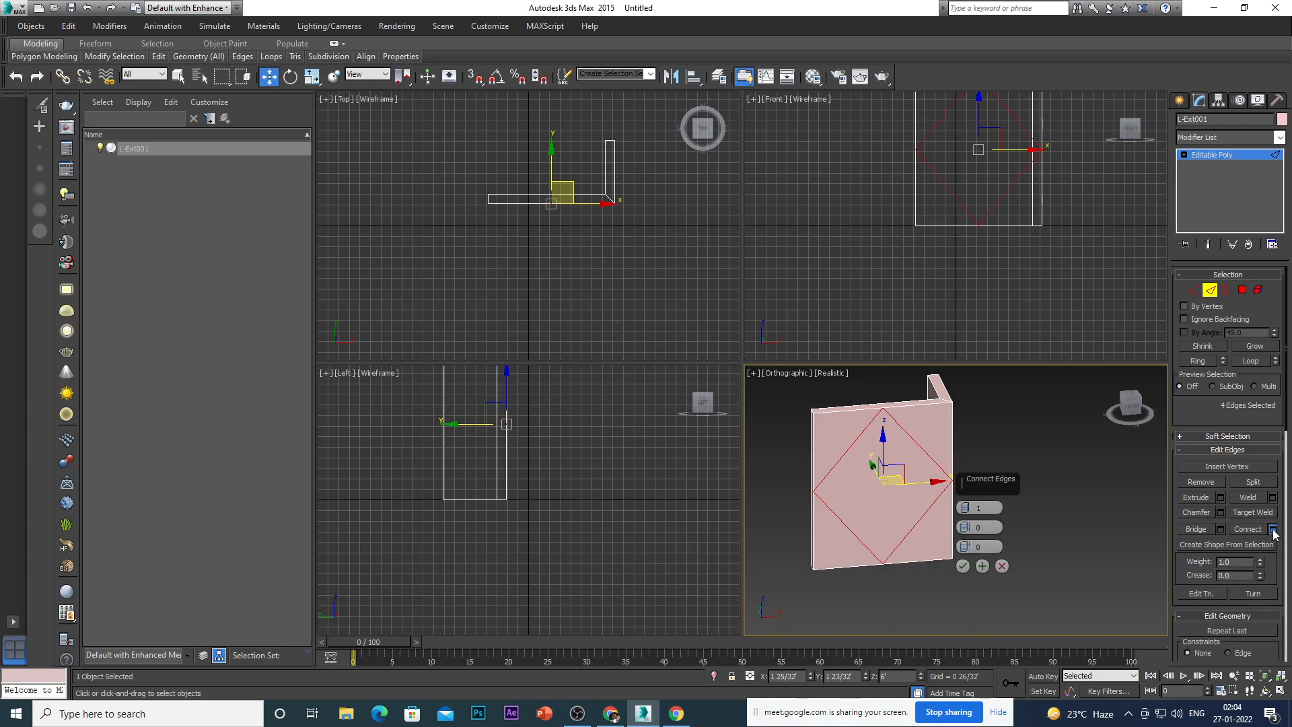
left_click(1001, 565)
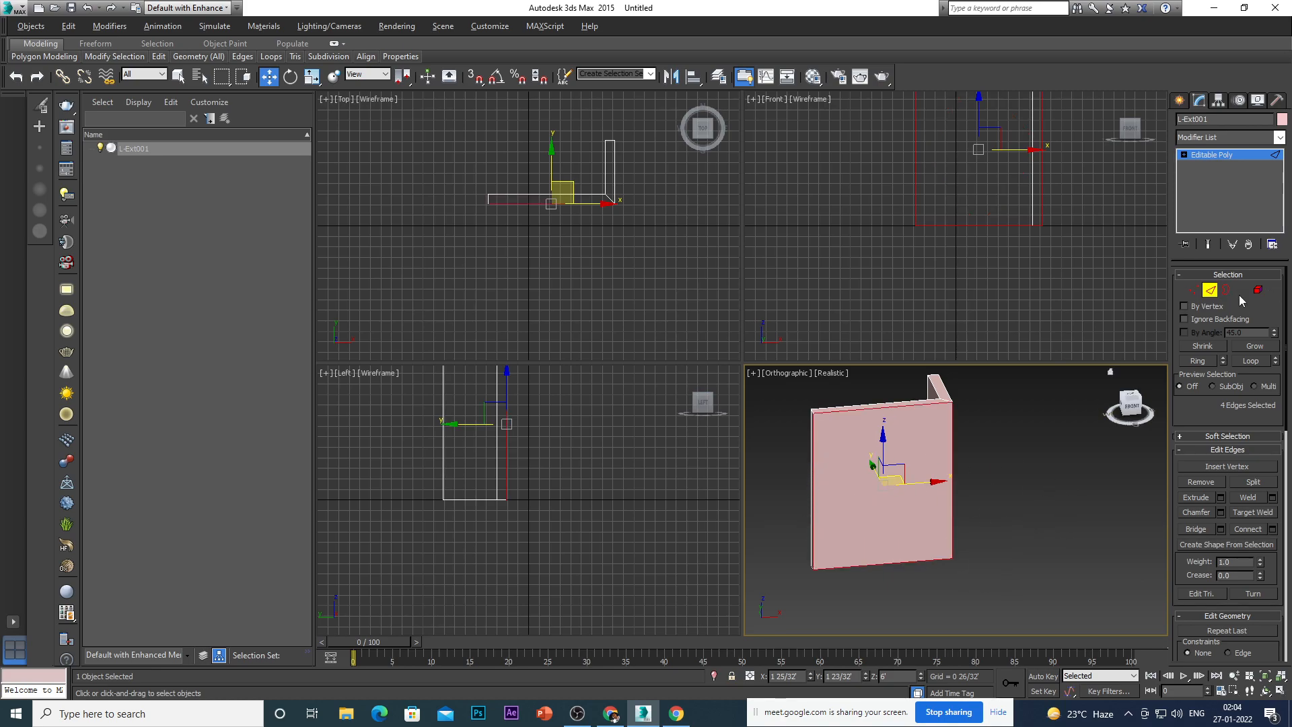
Switch to Polygon sub-object mode with the front wall's outer face selected.
left_click(1209, 289)
key("4")
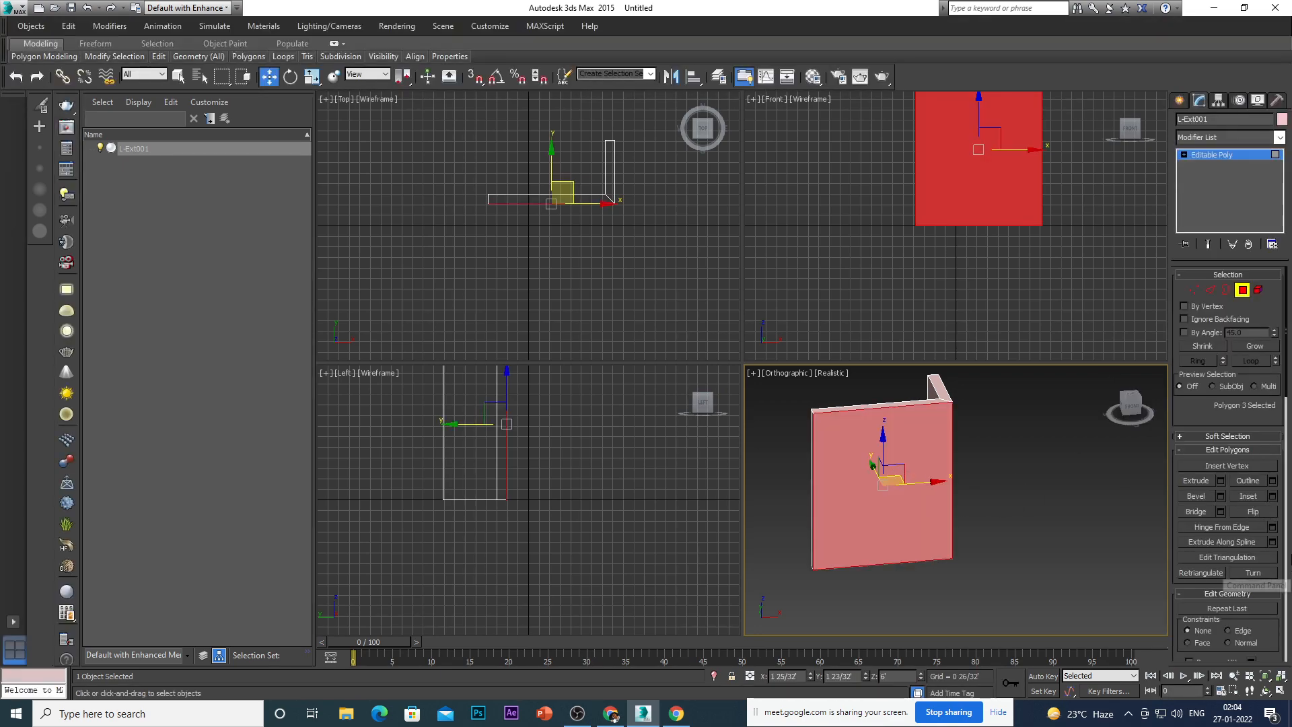
left_click(1271, 480)
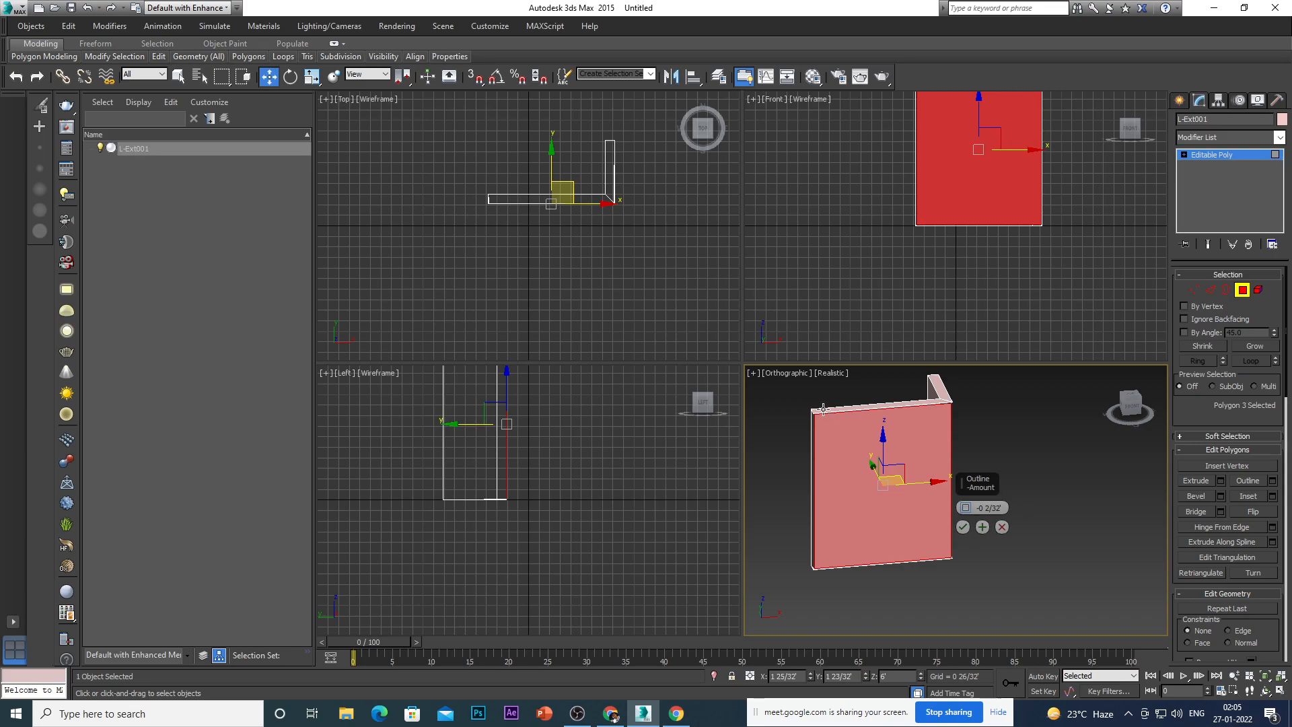
scroll(823, 418, "up", 5)
scroll(826, 420, "down", 1)
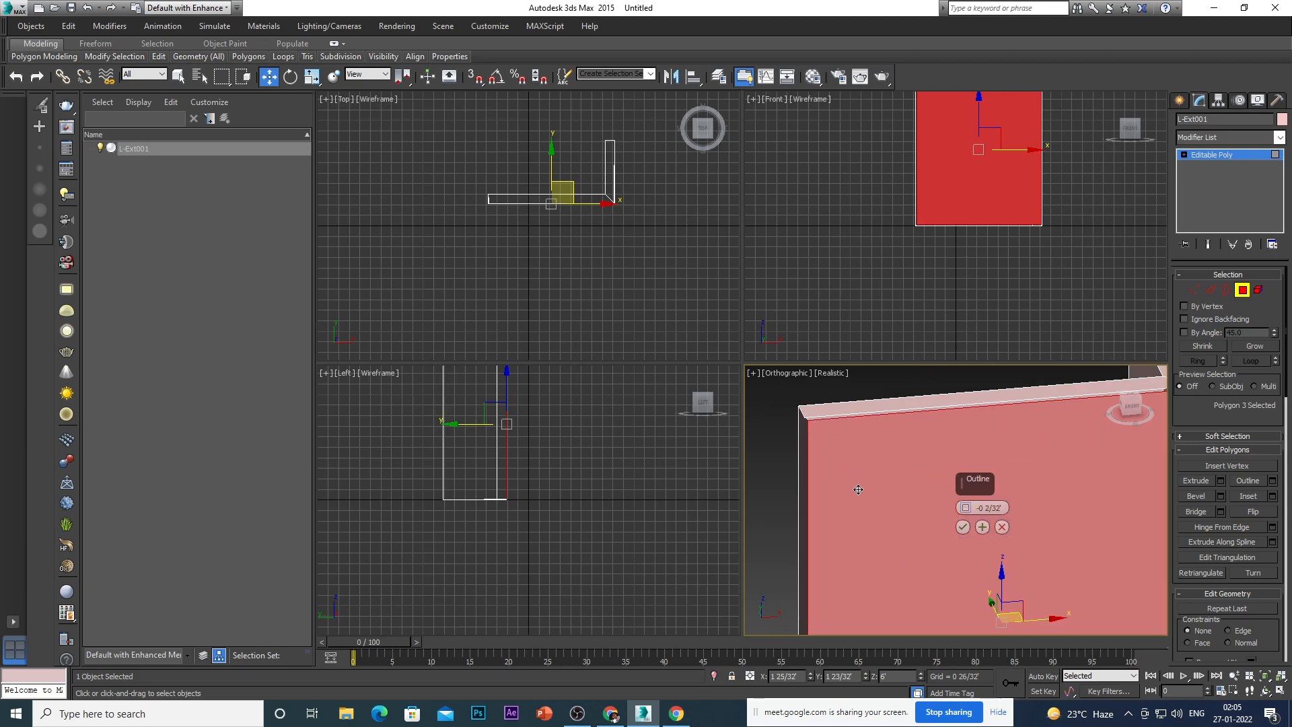
middle_click_drag(858, 495, 873, 547, "alt")
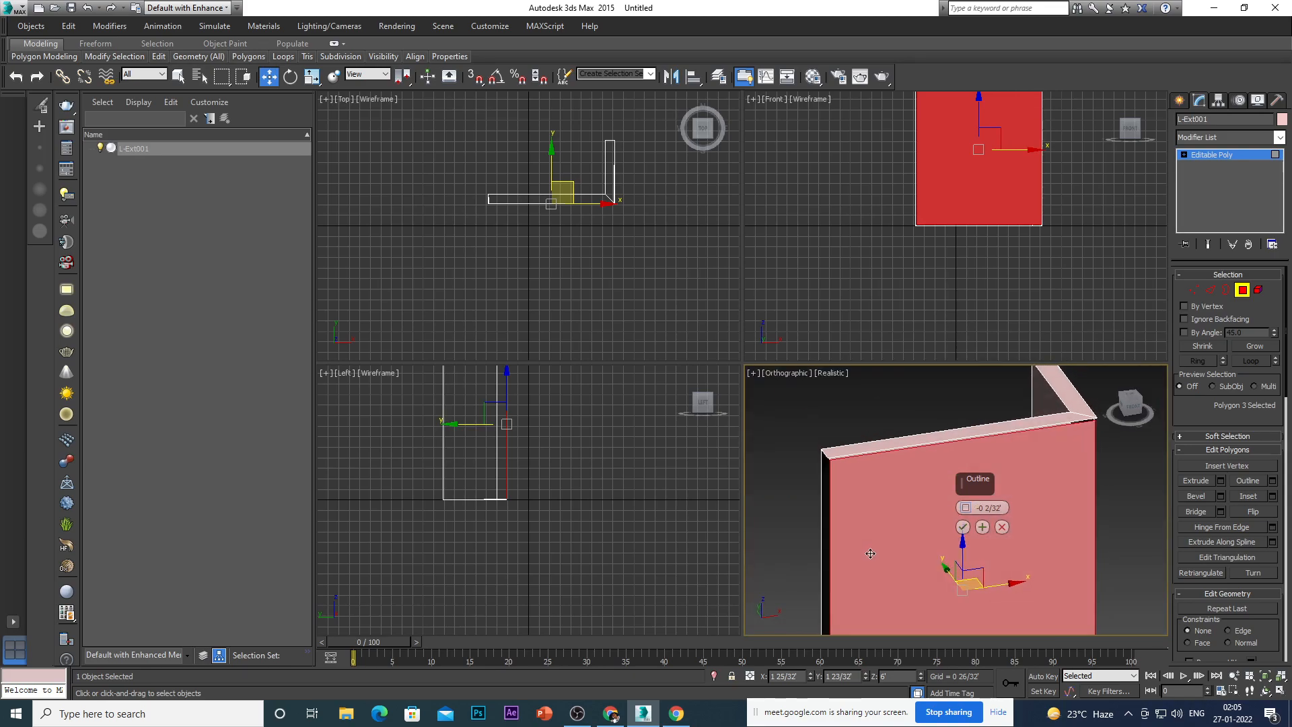
key("ctrl+z")
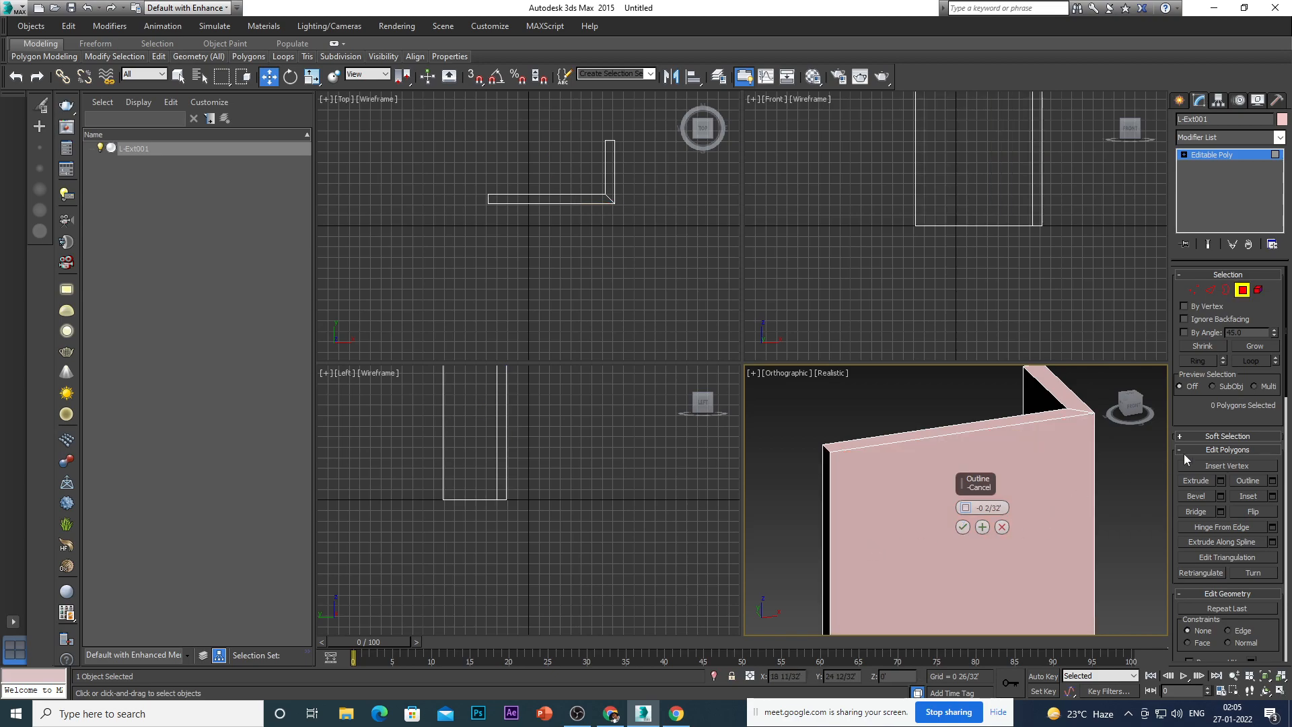
left_click(916, 496)
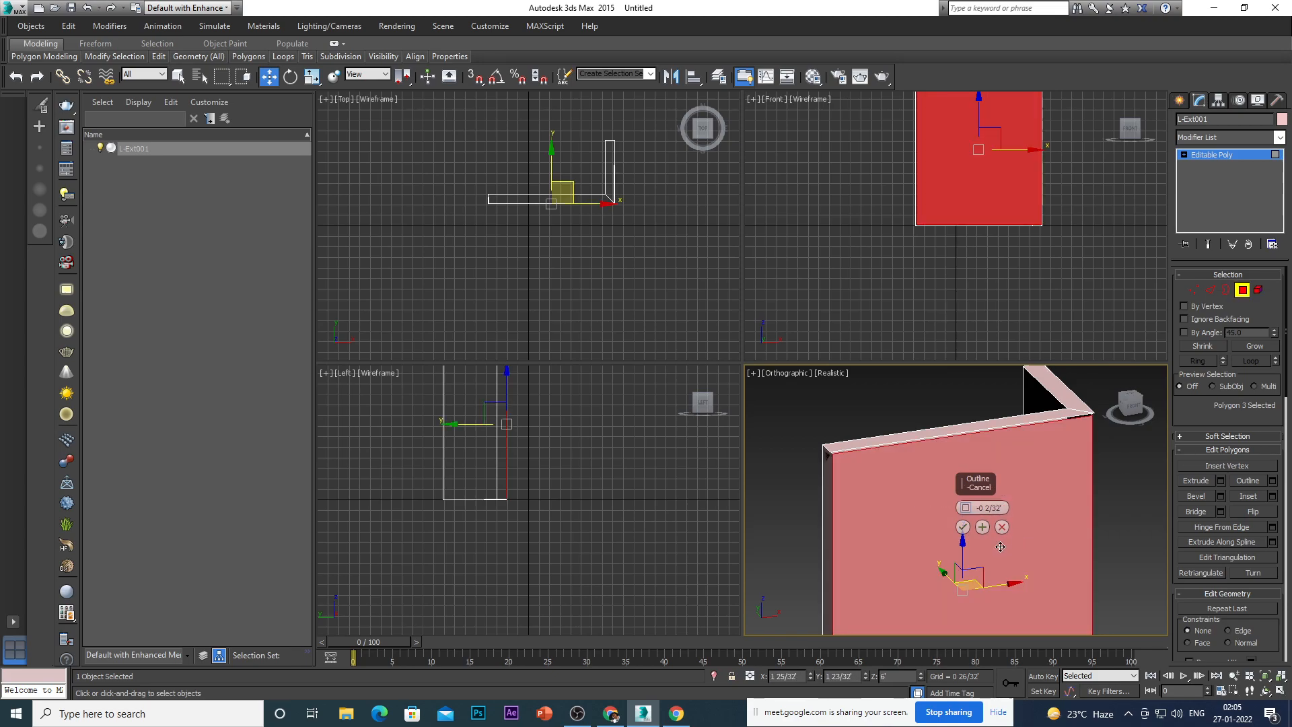
left_click(1003, 525)
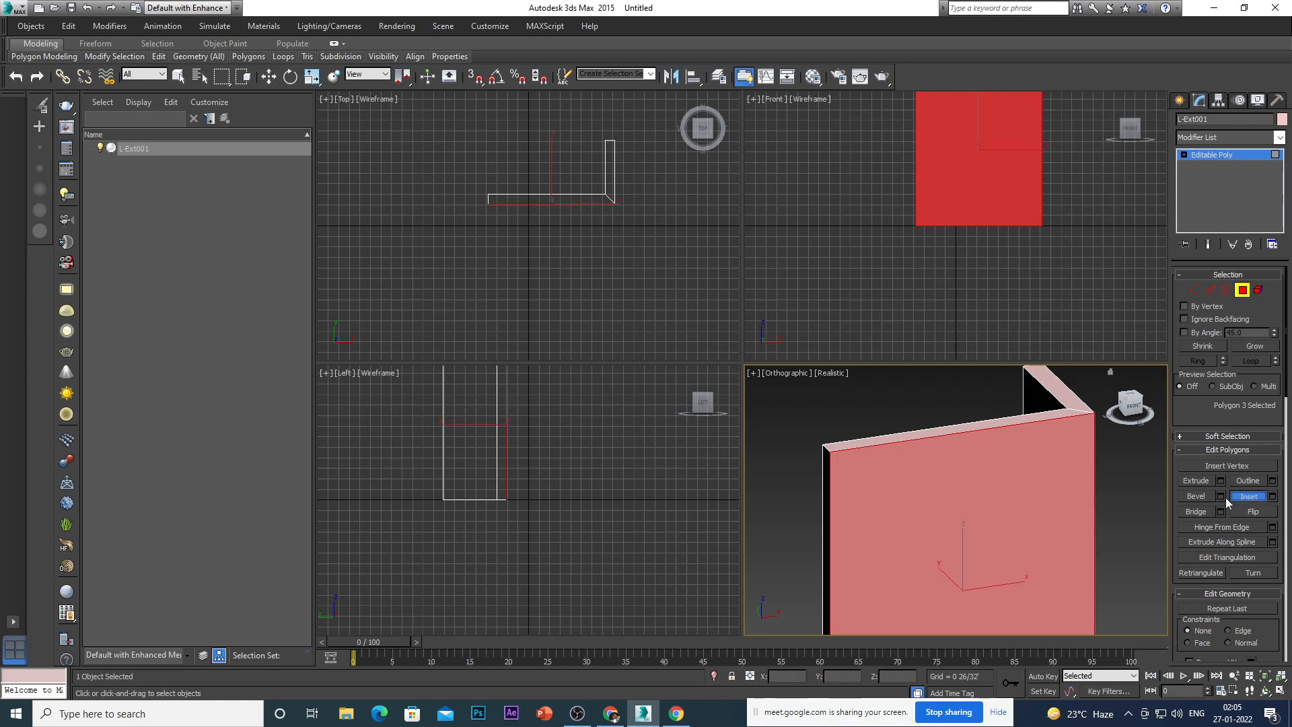
Inset the front wall's outer face by 6 inches (0 16/32') and clear the selection.
left_click(1272, 496)
scroll(942, 565, "down", 3)
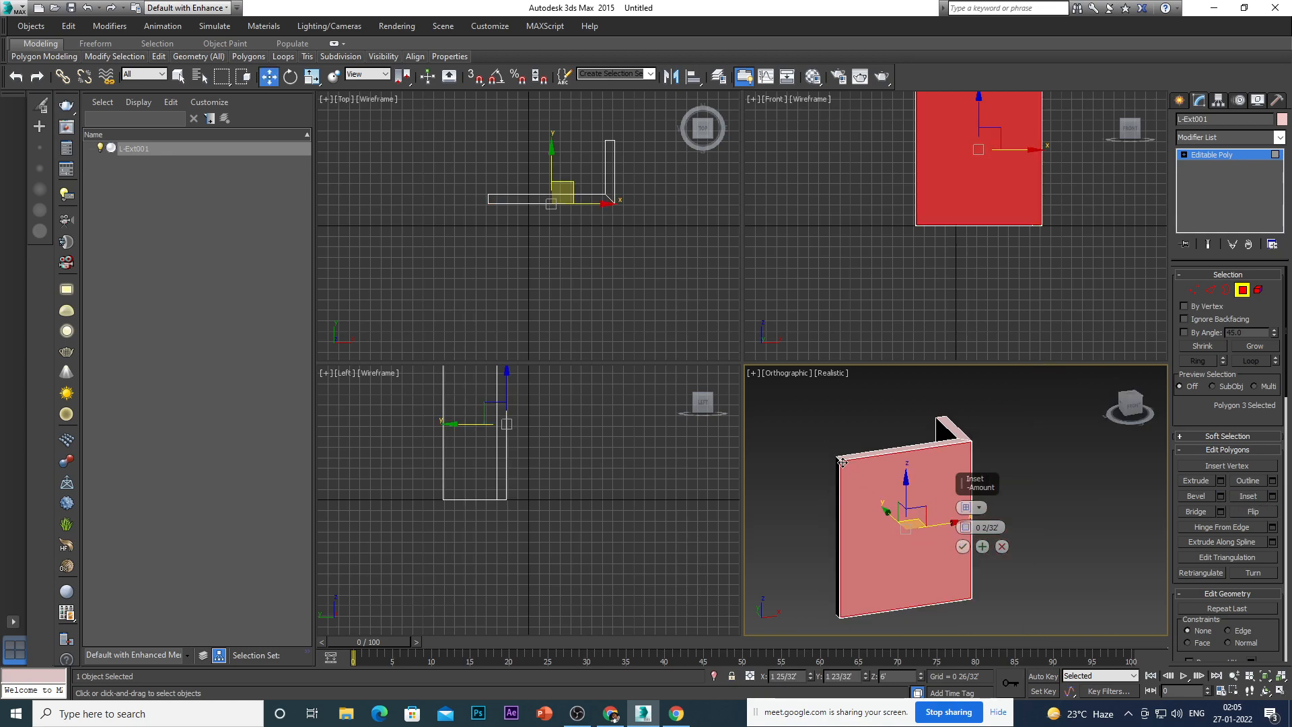
mouse_move(987, 595)
middle_mouse_down("alt")
mouse_move(958, 591)
mouse_move(995, 596)
middle_mouse_up("alt")
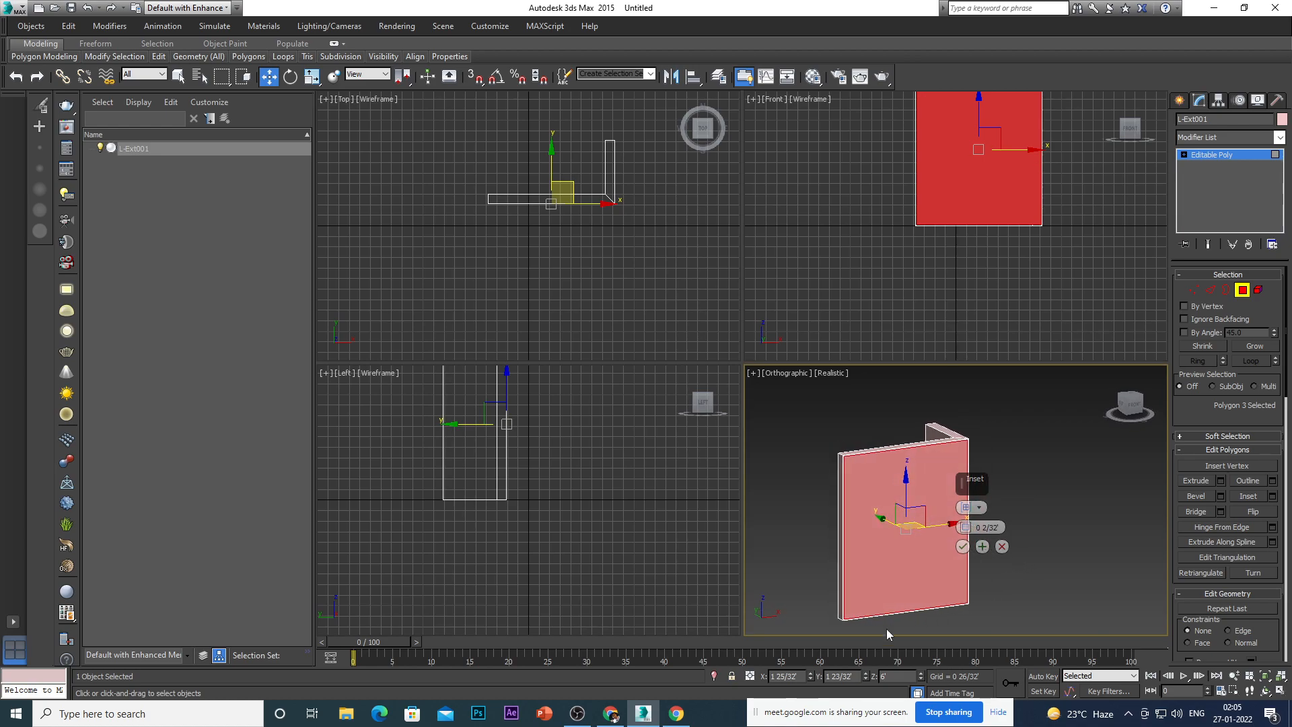
scroll(868, 626, "up", 3)
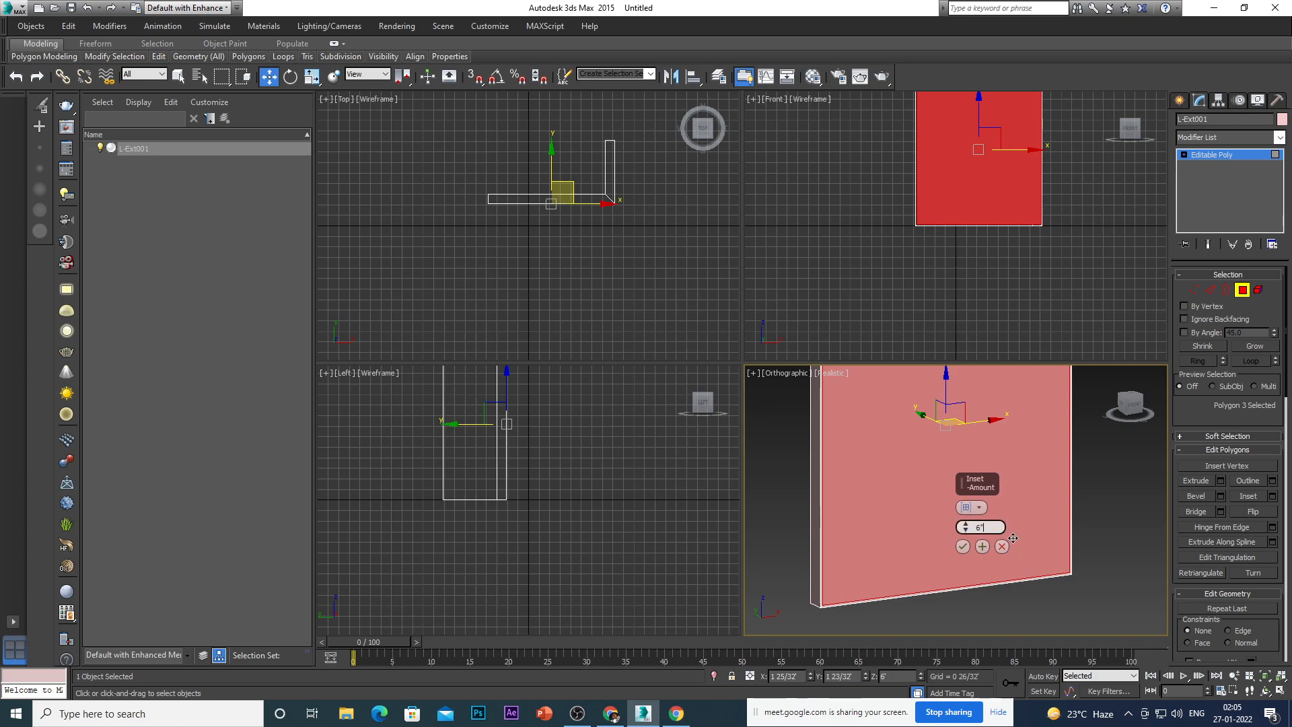
key("Return")
scroll(795, 558, "down", 4)
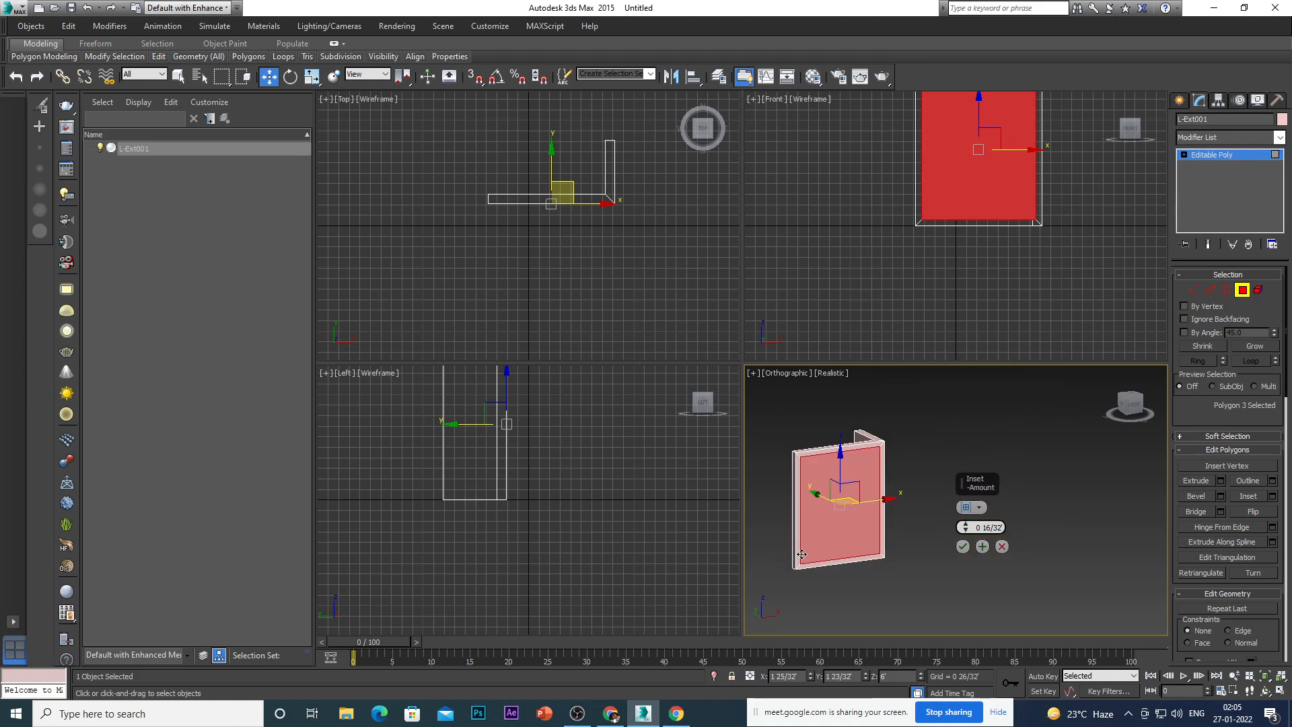
middle_click_drag(843, 528, 826, 560, "alt")
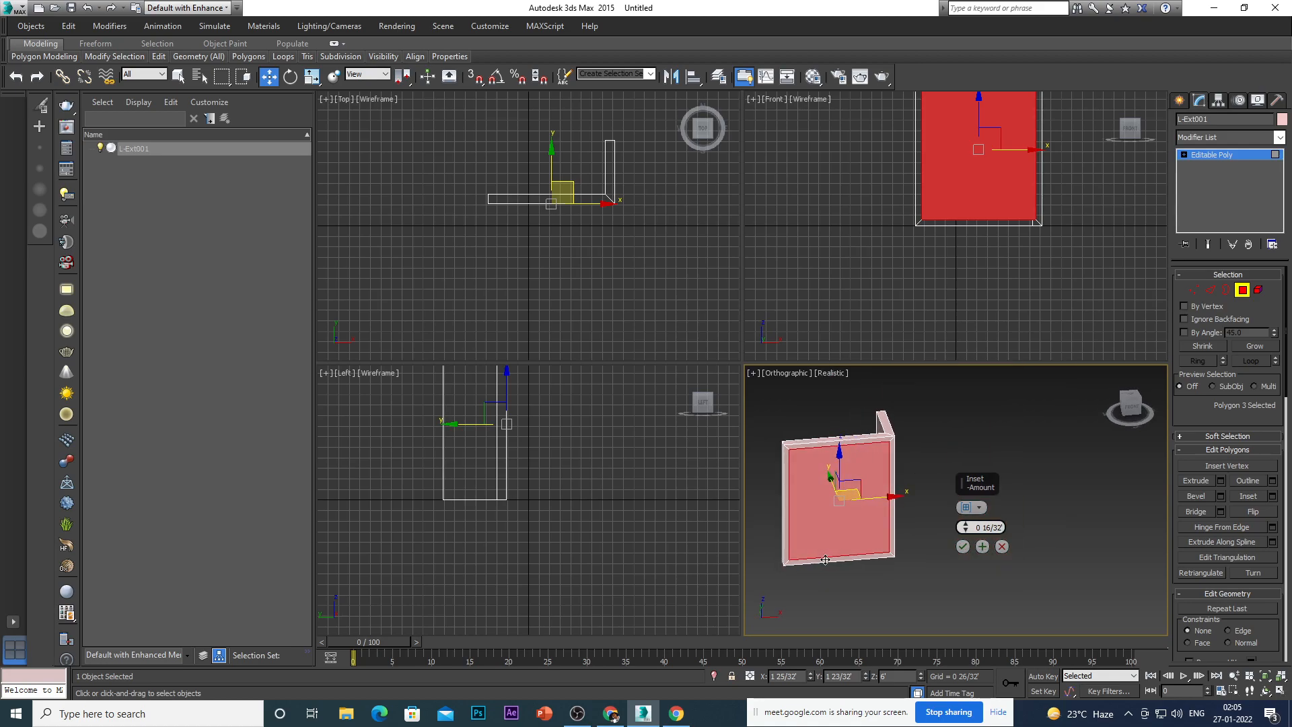
scroll(824, 554, "up", 3)
scroll(874, 531, "down", 3)
scroll(869, 550, "up", 2)
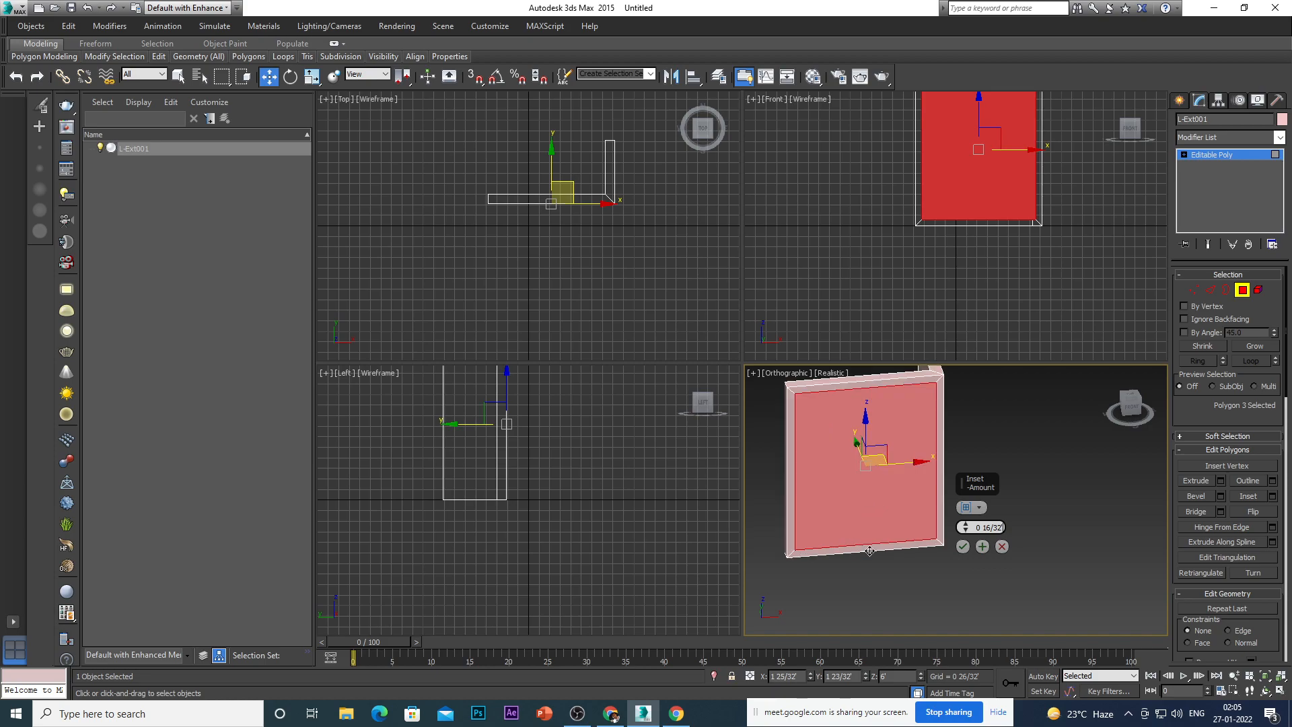
left_click(962, 548)
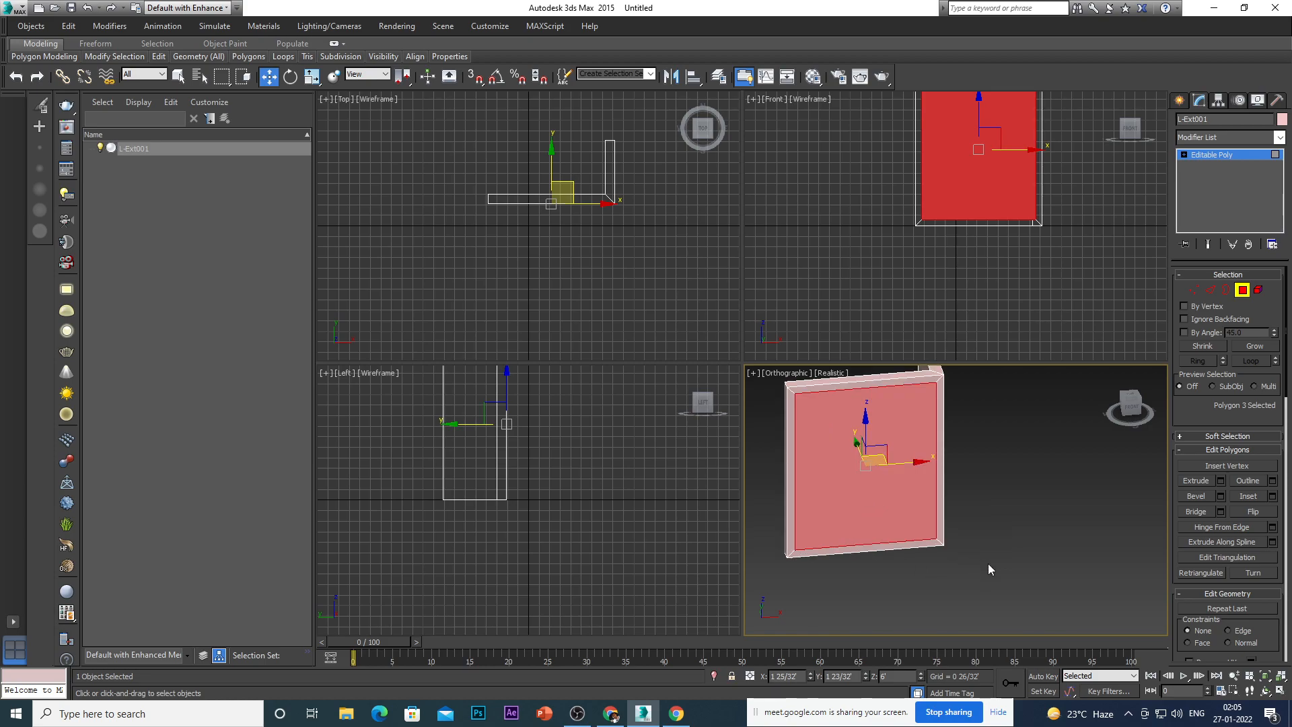
scroll(938, 550, "down", 3)
left_click(987, 563)
Inset the side wall's outer face by the same 0 16/32' amount and clear the selection.
scroll(886, 515, "up", 3)
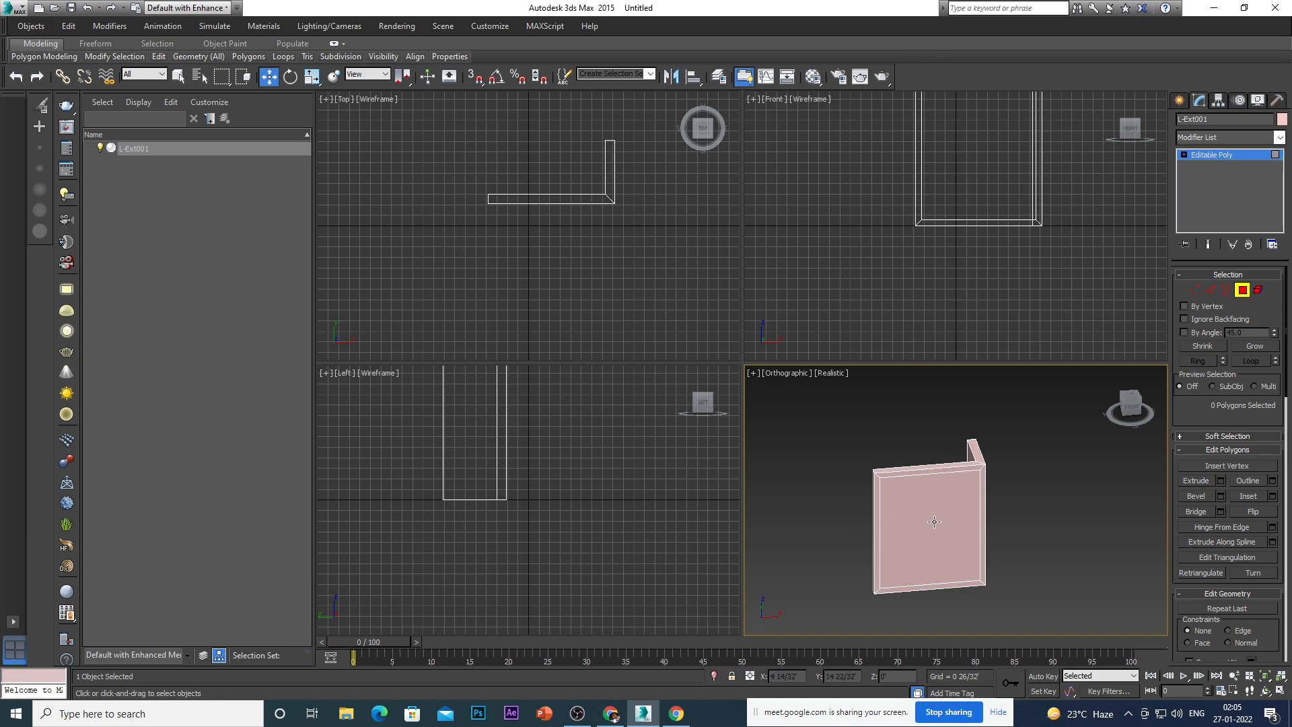
middle_click_drag(1010, 545, 939, 523, "alt")
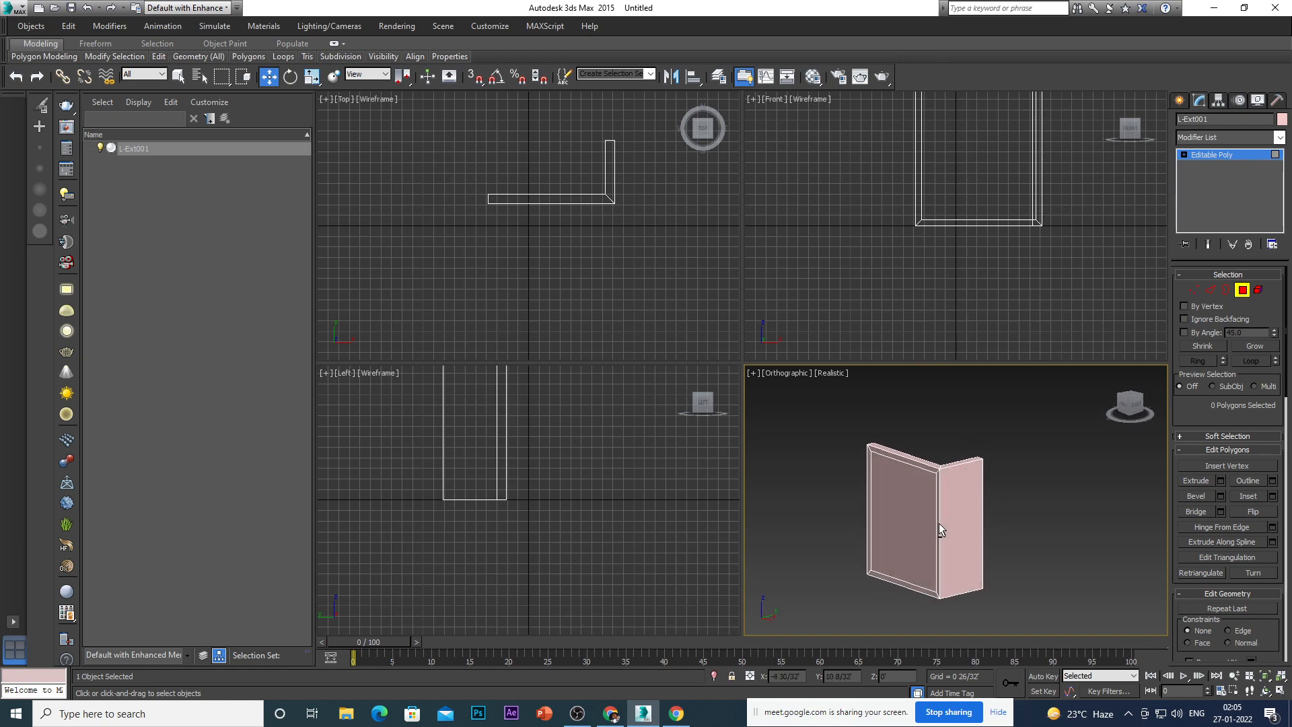
left_click(955, 516)
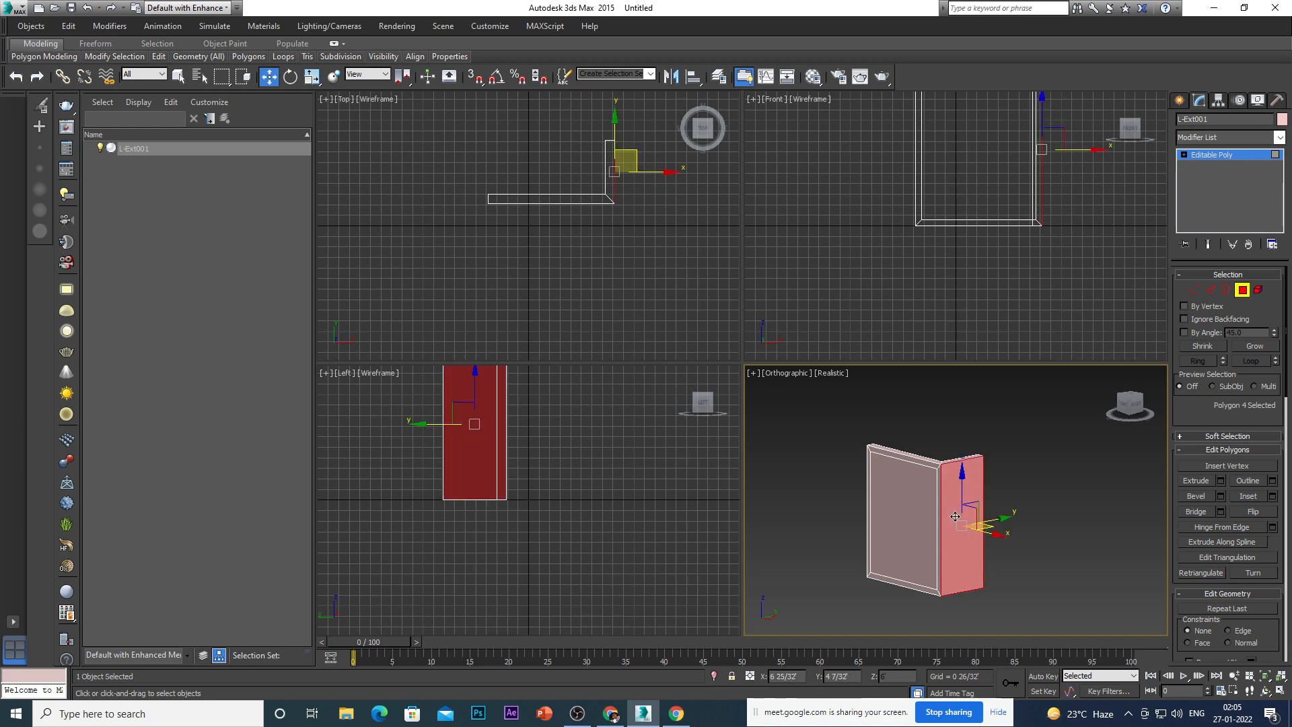
left_click(1271, 496)
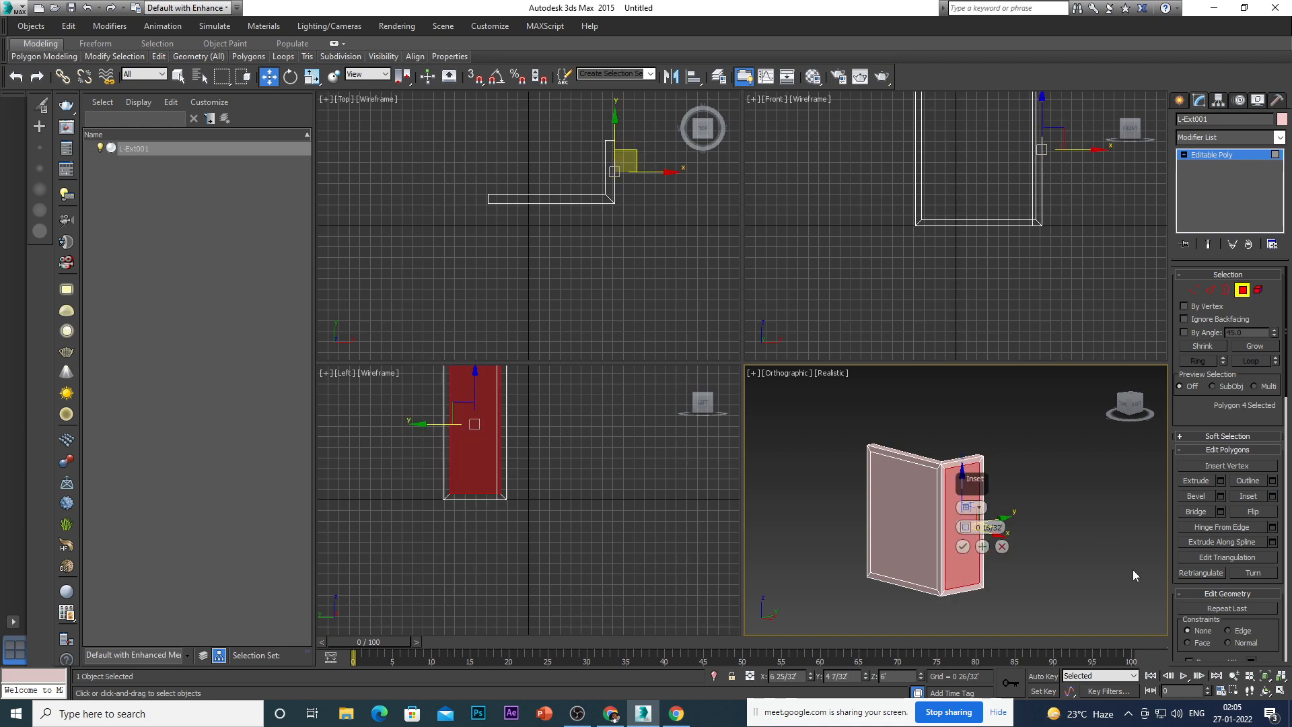
left_click(963, 547)
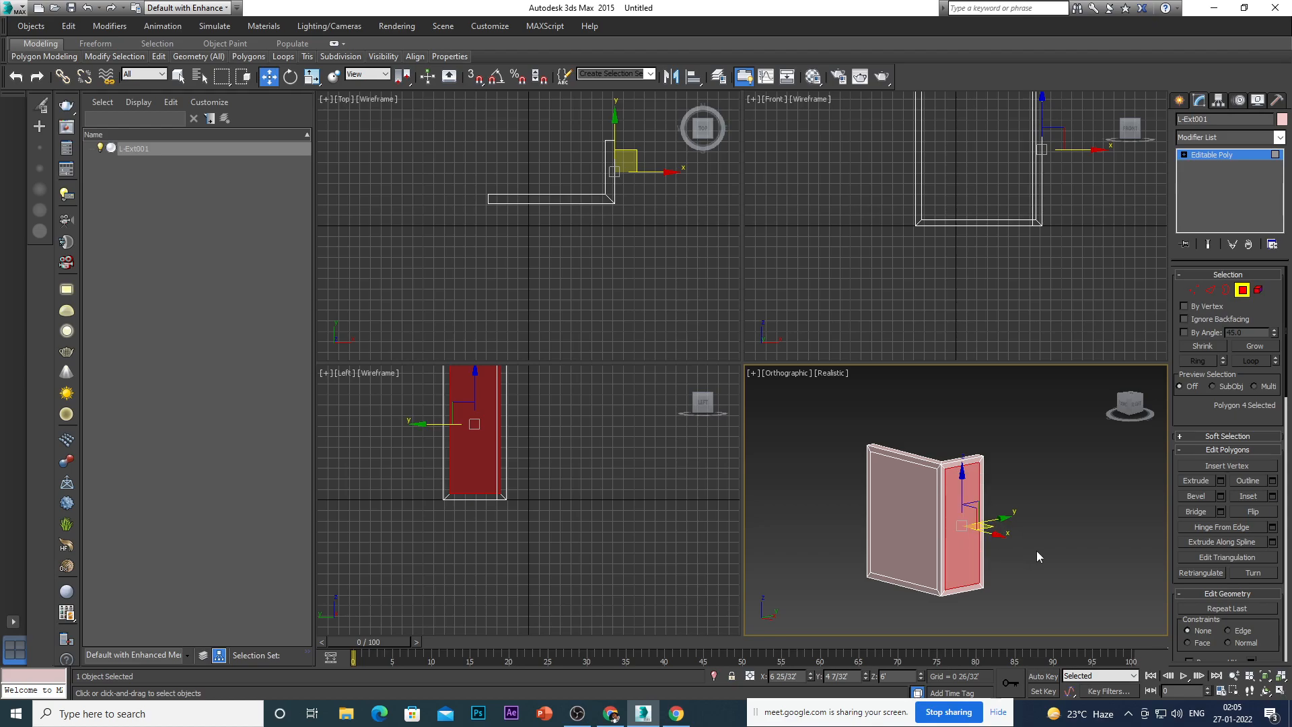
left_click(1053, 565)
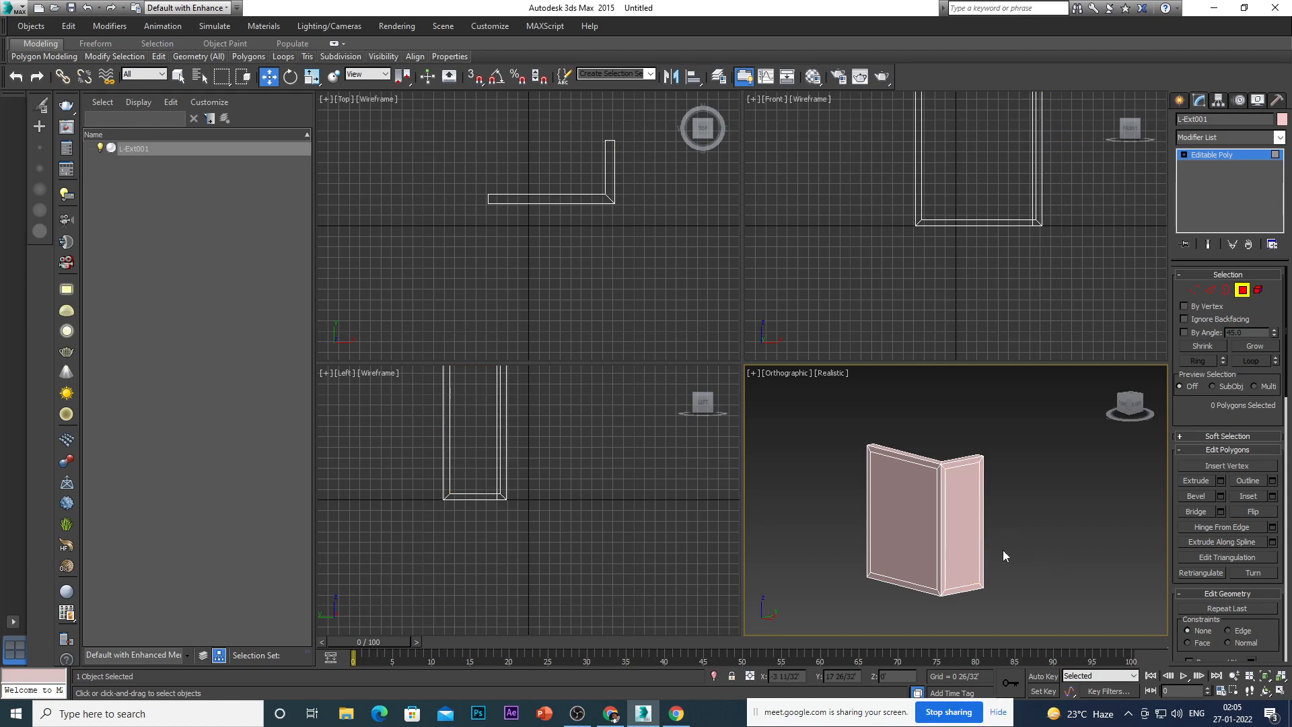
middle_click_drag(961, 565, 1026, 589, "alt")
scroll(1009, 592, "up", 5)
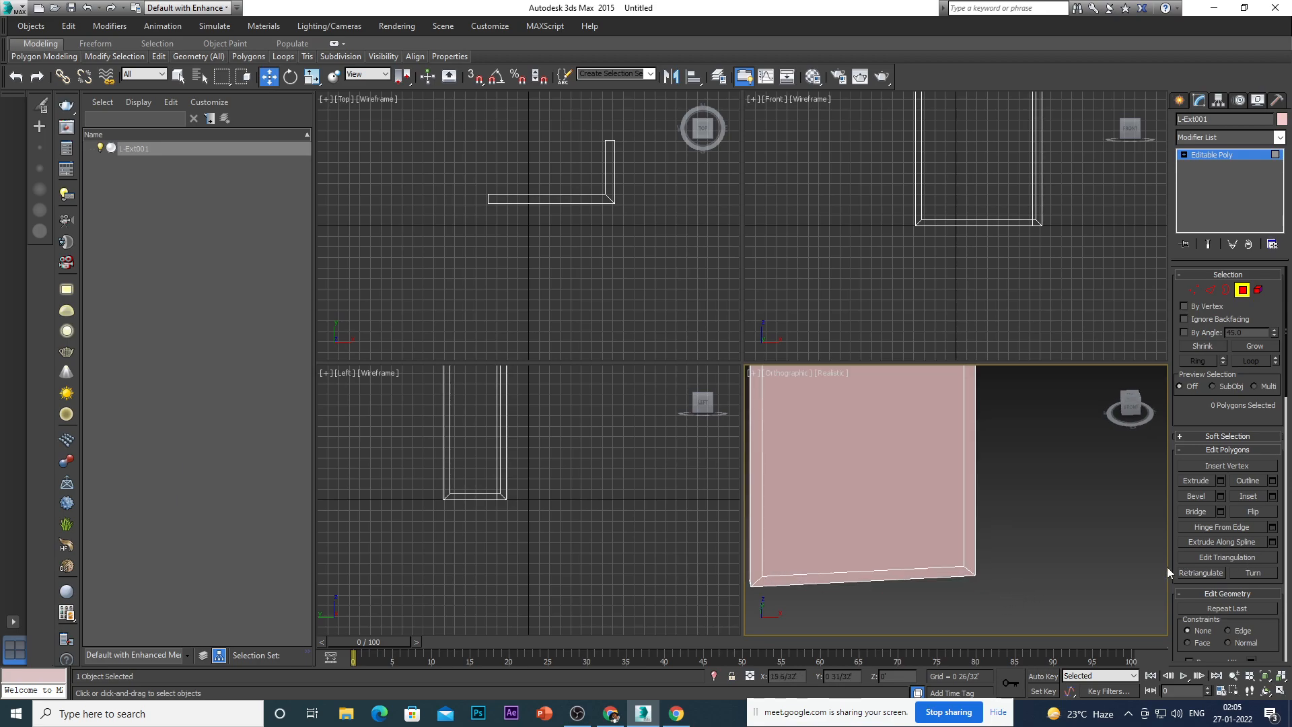
Switch to Edge sub-object mode and select the two inner vertical edges of the front wall's inset face.
scroll(969, 587, "down", 5)
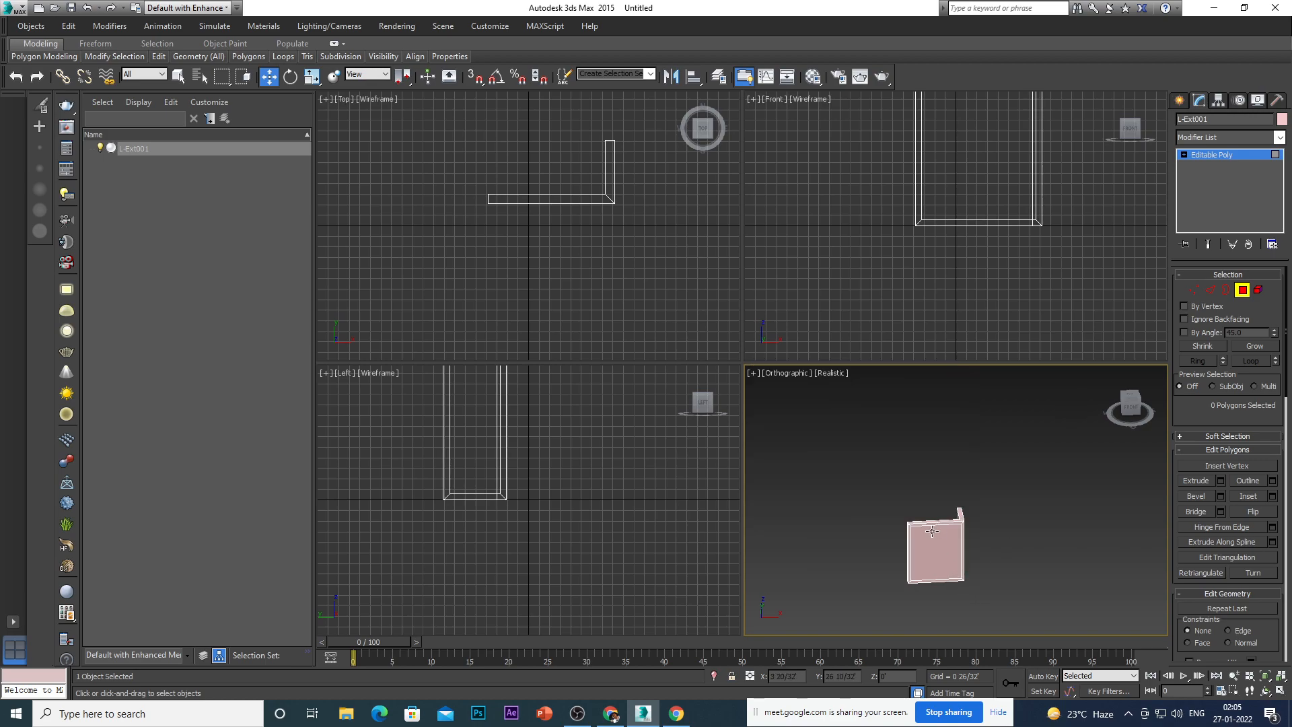
mouse_move(958, 573)
middle_mouse_down("alt")
mouse_move(975, 576)
mouse_move(941, 563)
middle_mouse_up("alt")
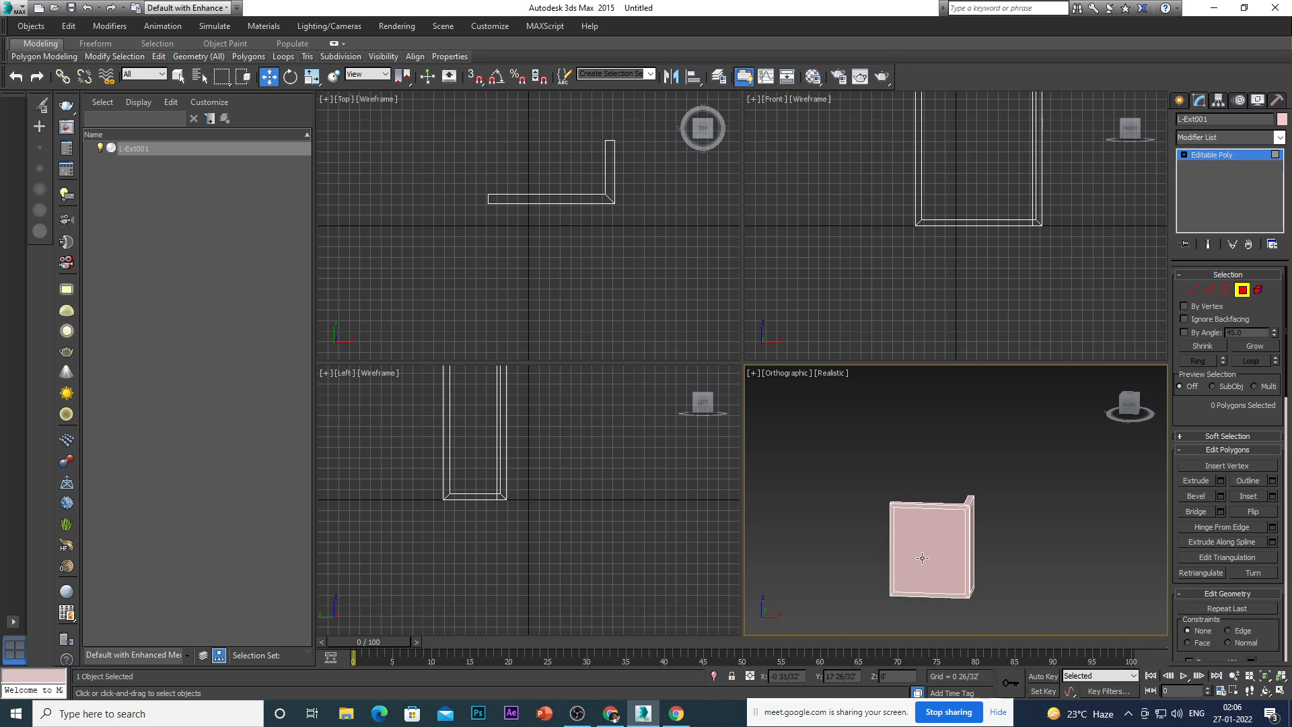
scroll(921, 558, "down", 1)
scroll(965, 584, "up", 1)
mouse_move(934, 584)
middle_mouse_down("alt")
mouse_move(931, 602)
mouse_move(931, 589)
middle_mouse_up("alt")
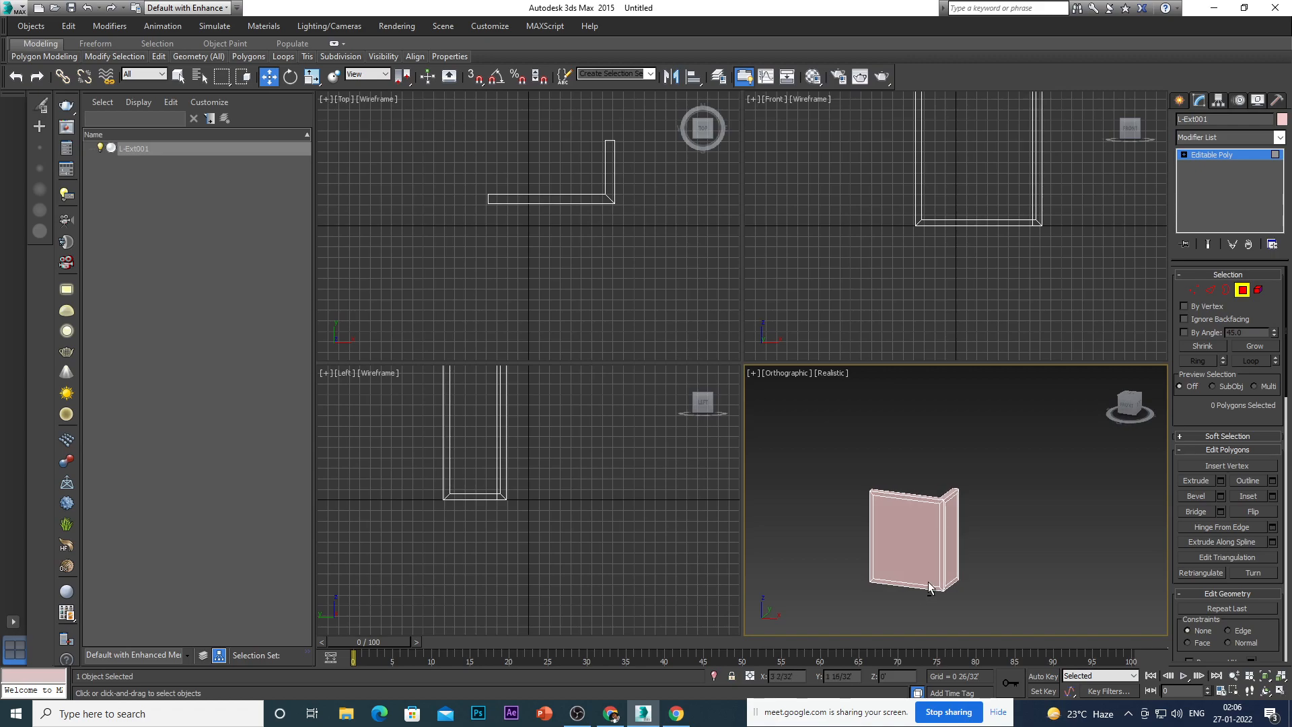
left_click(1210, 289)
scroll(861, 539, "up", 1)
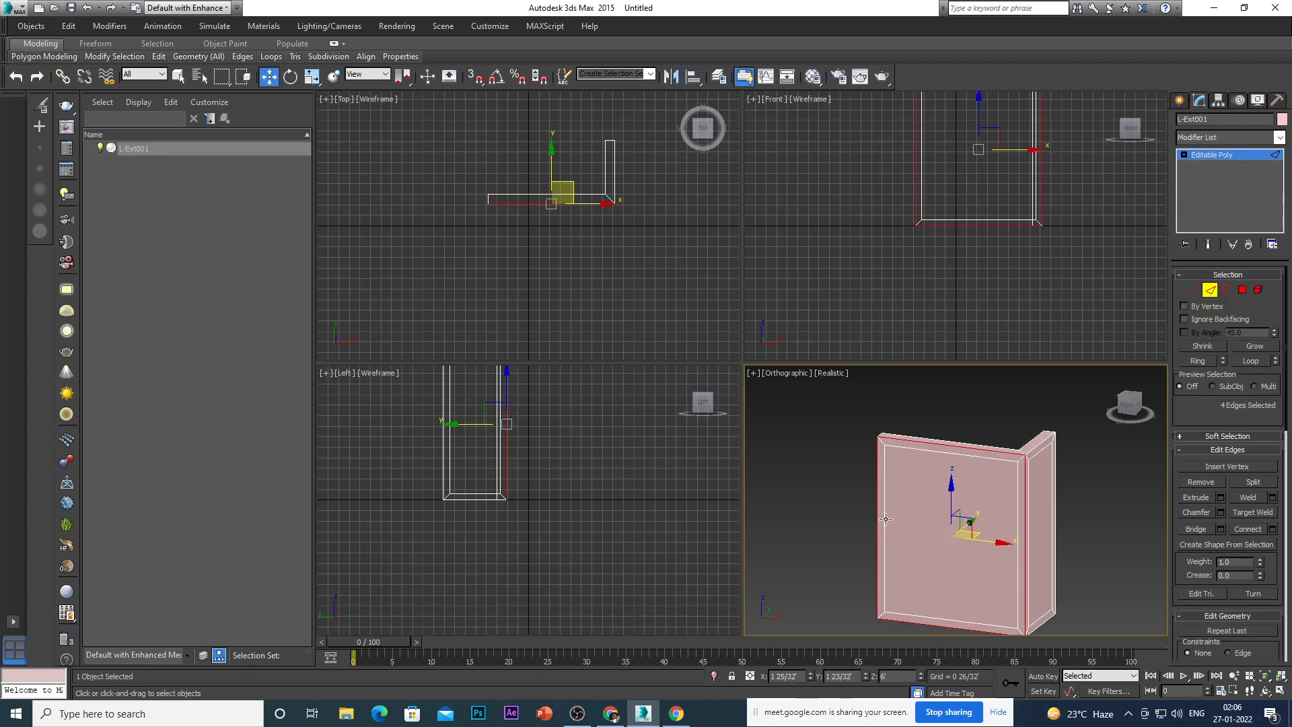
left_click(885, 524)
left_click(1018, 507, "ctrl")
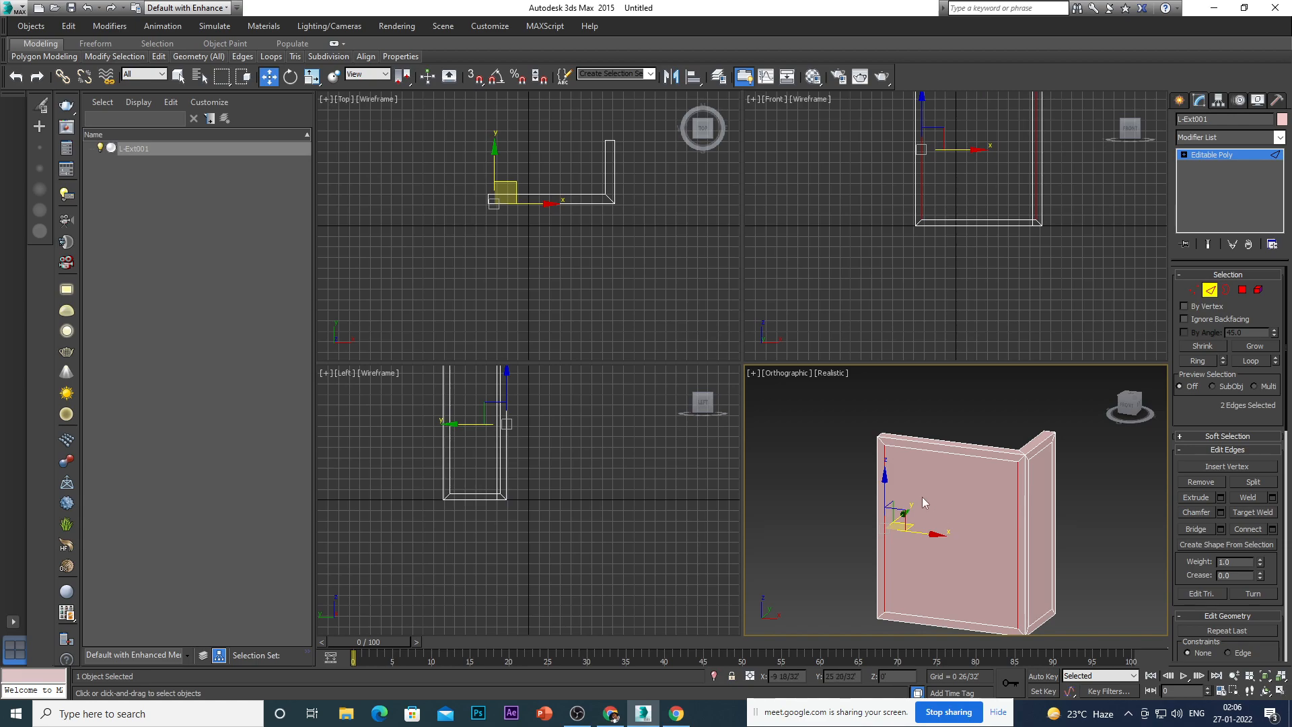
Connect the front wall's two selected edges with 1 segment, pinch 2 and slide -45.
left_click(1272, 529)
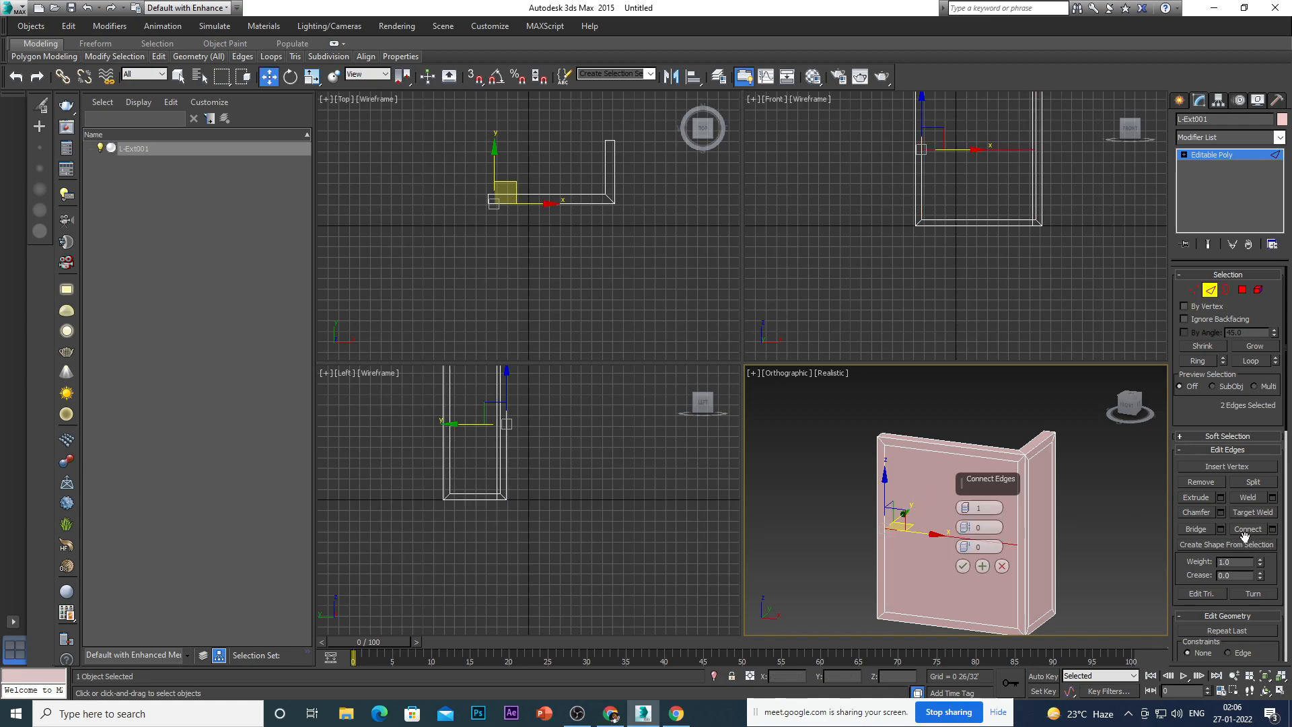
left_click_drag(964, 527, 970, 620)
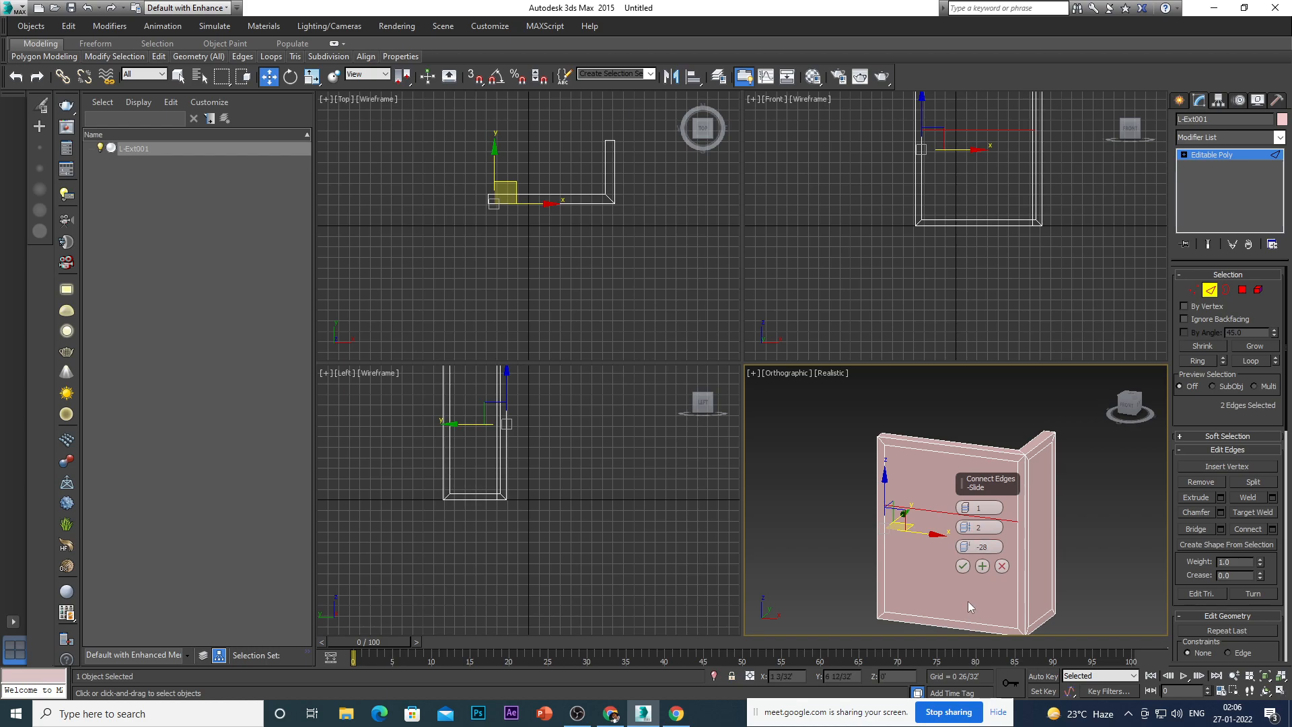
left_click_drag(966, 553, 967, 598)
mouse_move(936, 588)
middle_mouse_down("alt")
mouse_move(954, 565)
mouse_move(934, 580)
middle_mouse_up("alt")
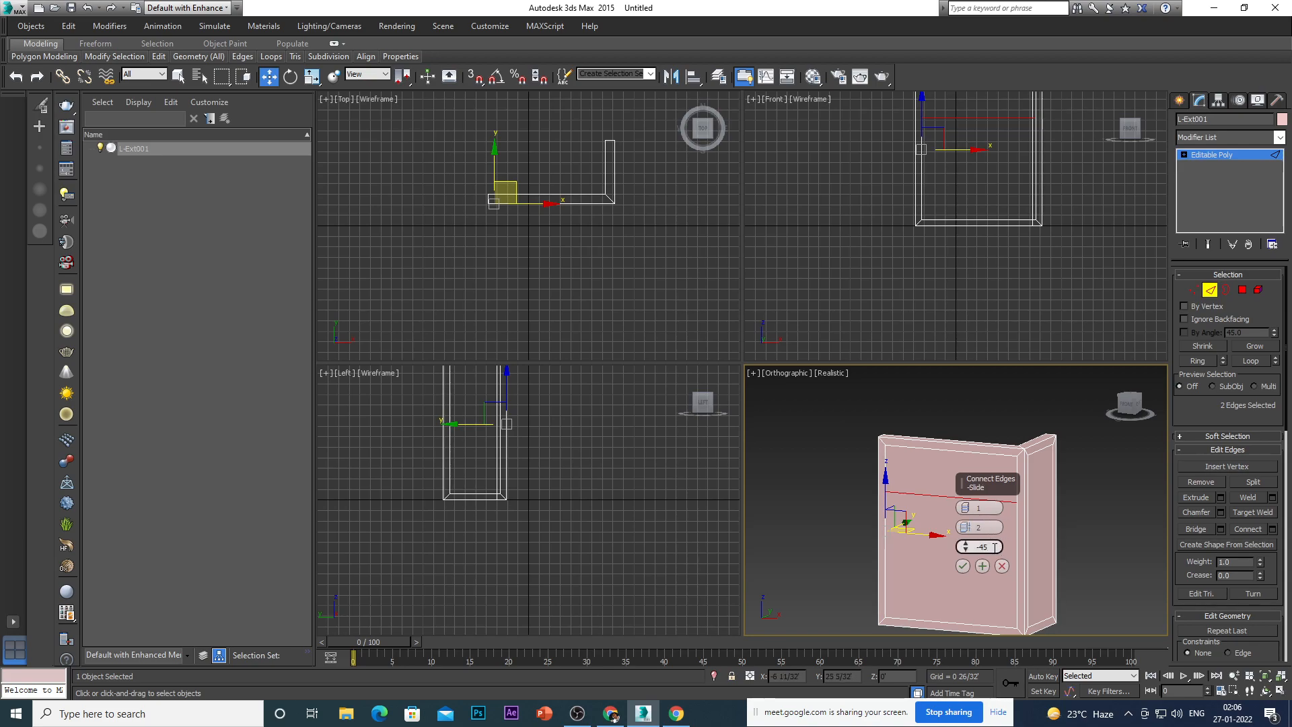
left_click(1081, 544)
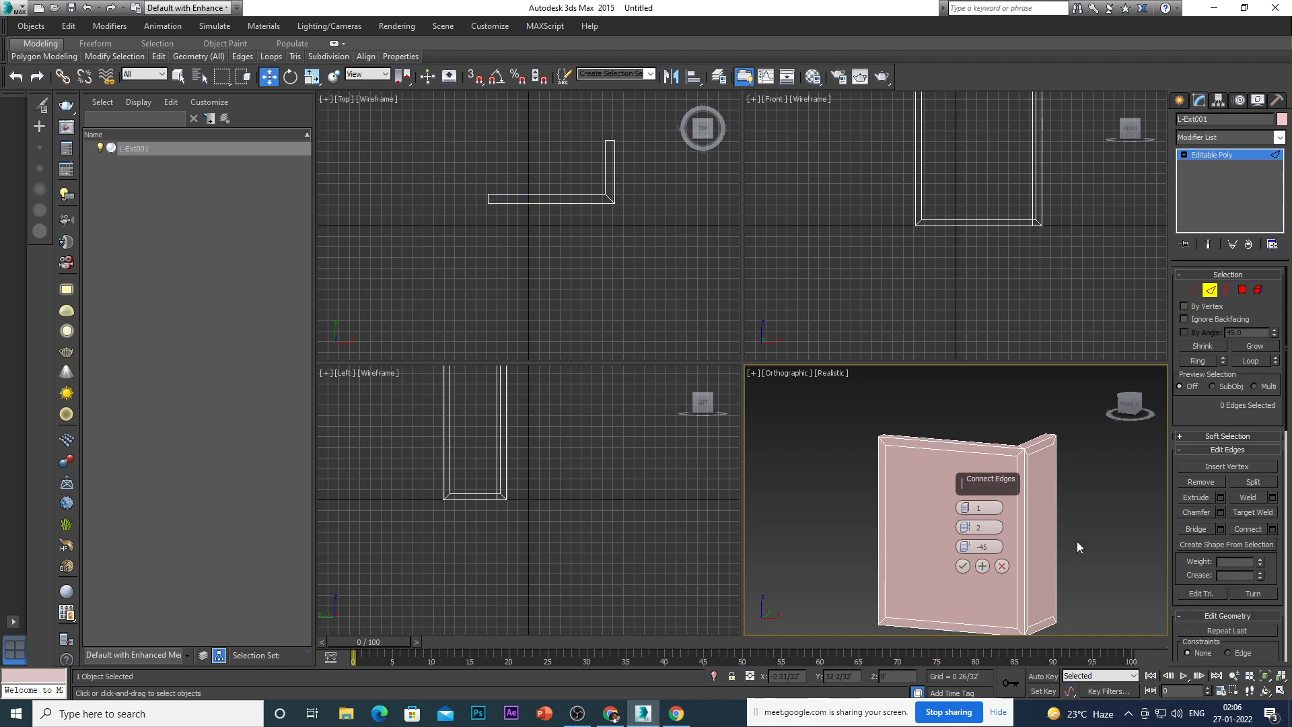
key("ctrl+z")
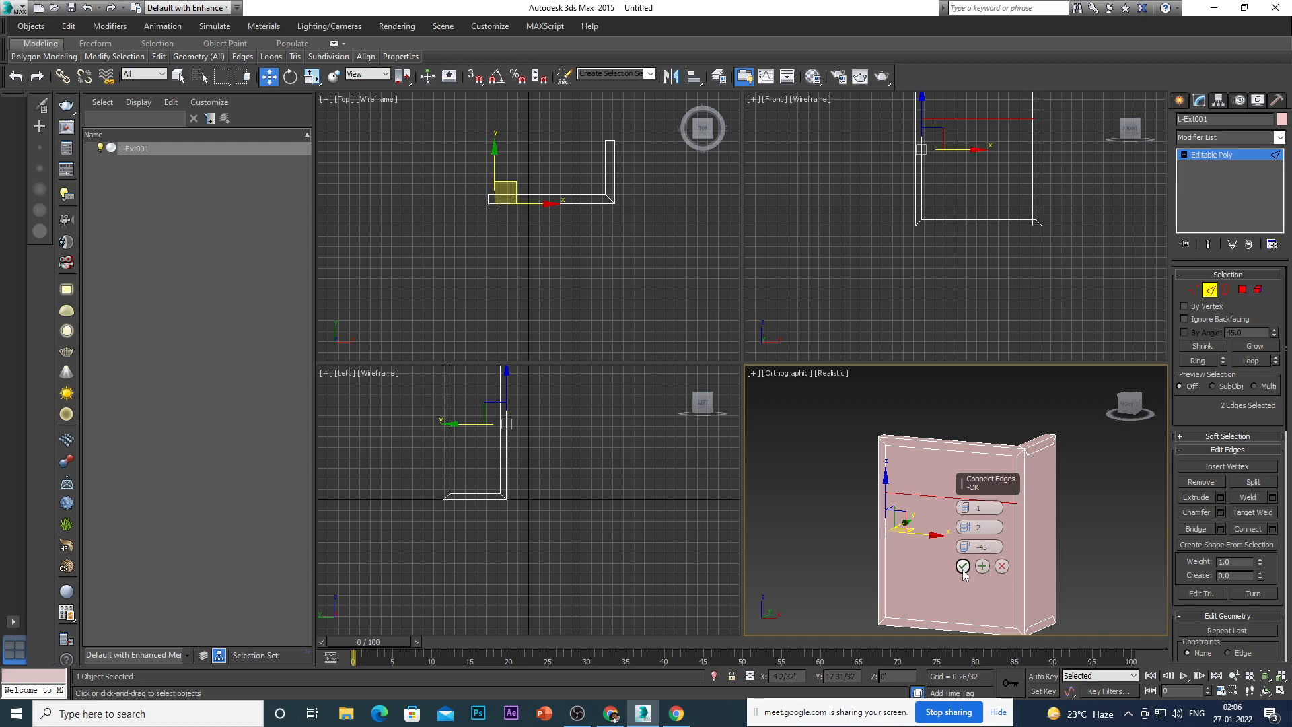
left_click(962, 567)
Connect the two inner vertical edges of the side wall's inset face using the same 1, 2 and -45 settings, and clear the selection.
middle_click_drag(1064, 552, 1072, 515, "alt")
left_click(1076, 533)
left_click(1055, 515)
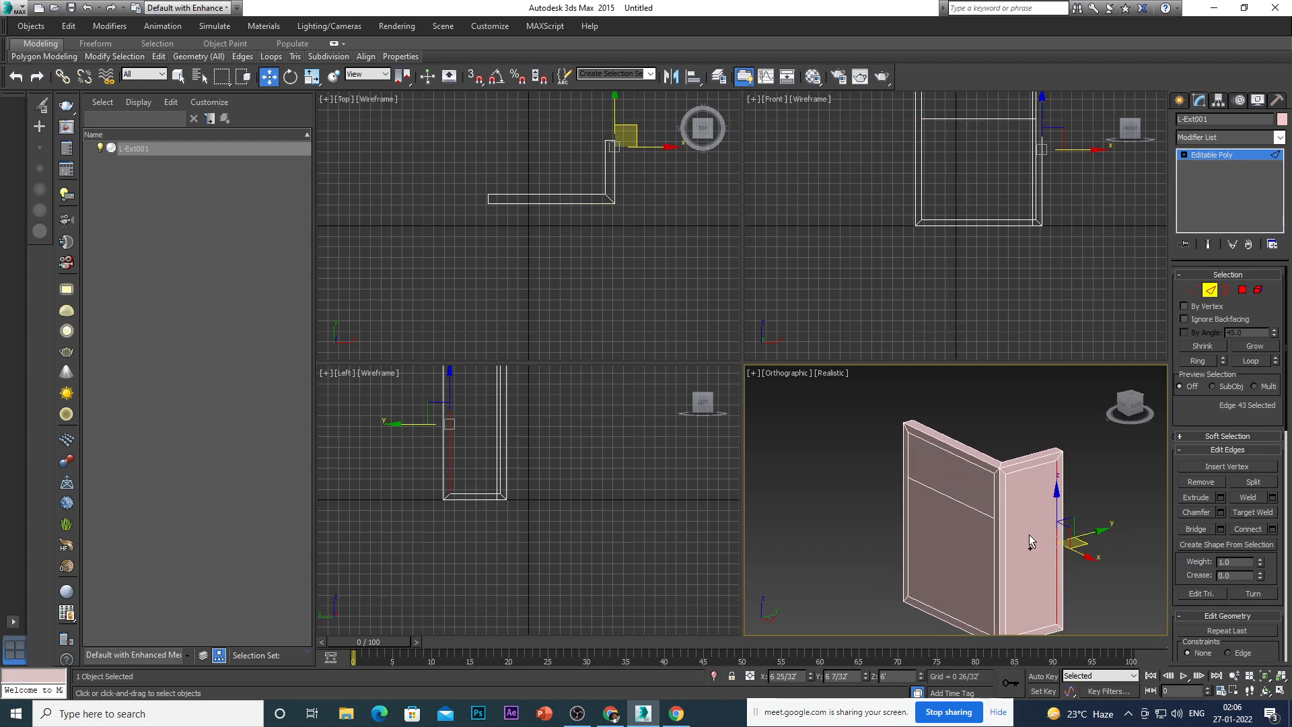
left_click(1003, 516)
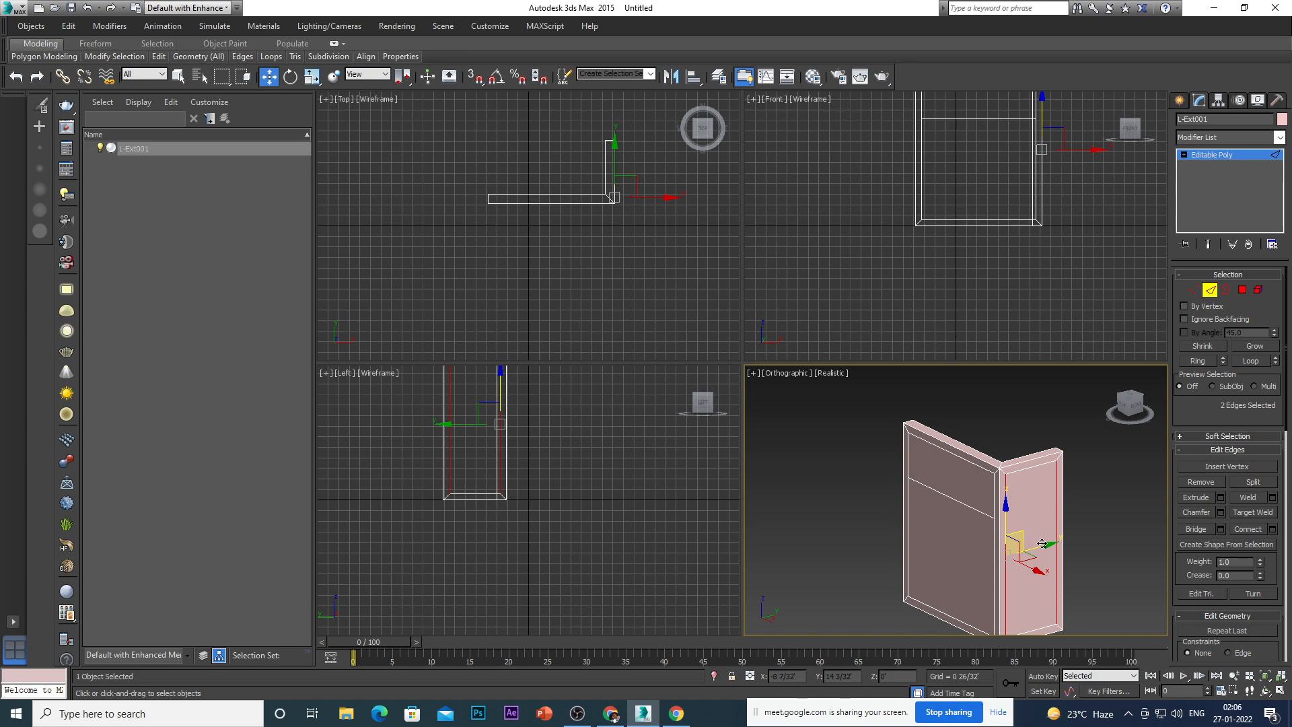
left_click(1271, 529)
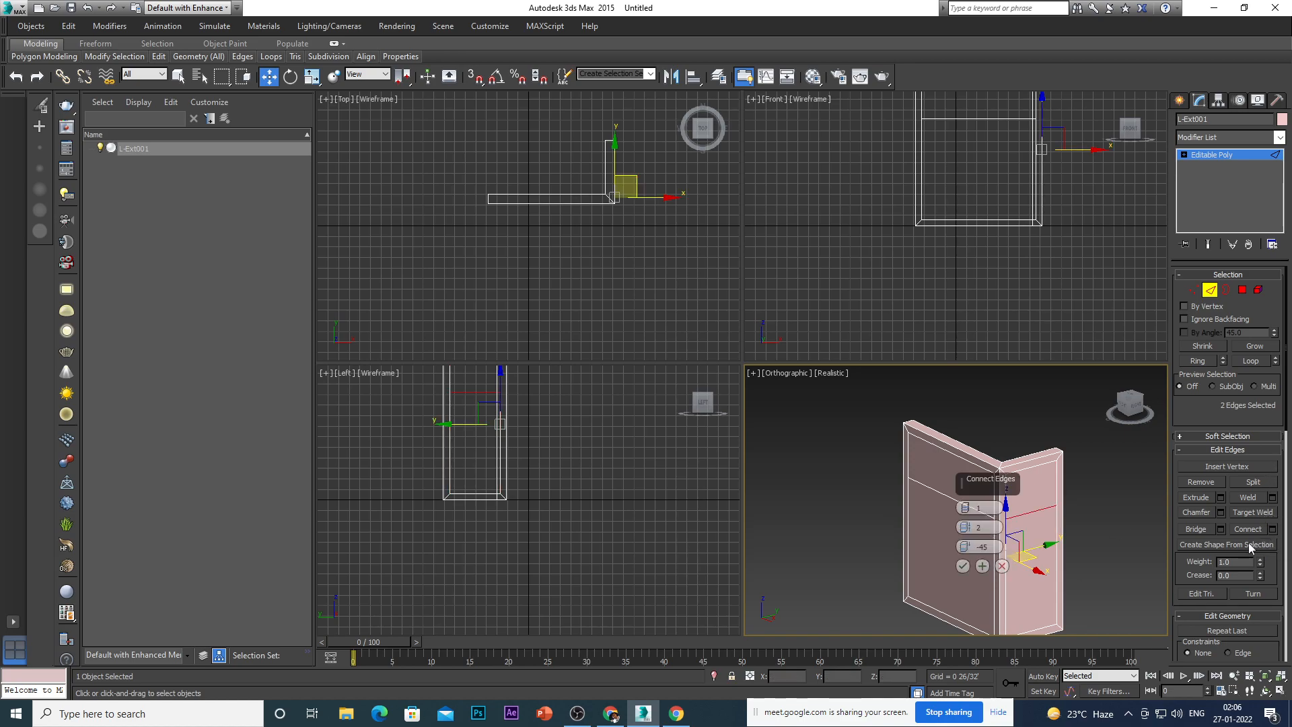
left_click(963, 567)
scroll(883, 535, "down", 5)
left_click(848, 525)
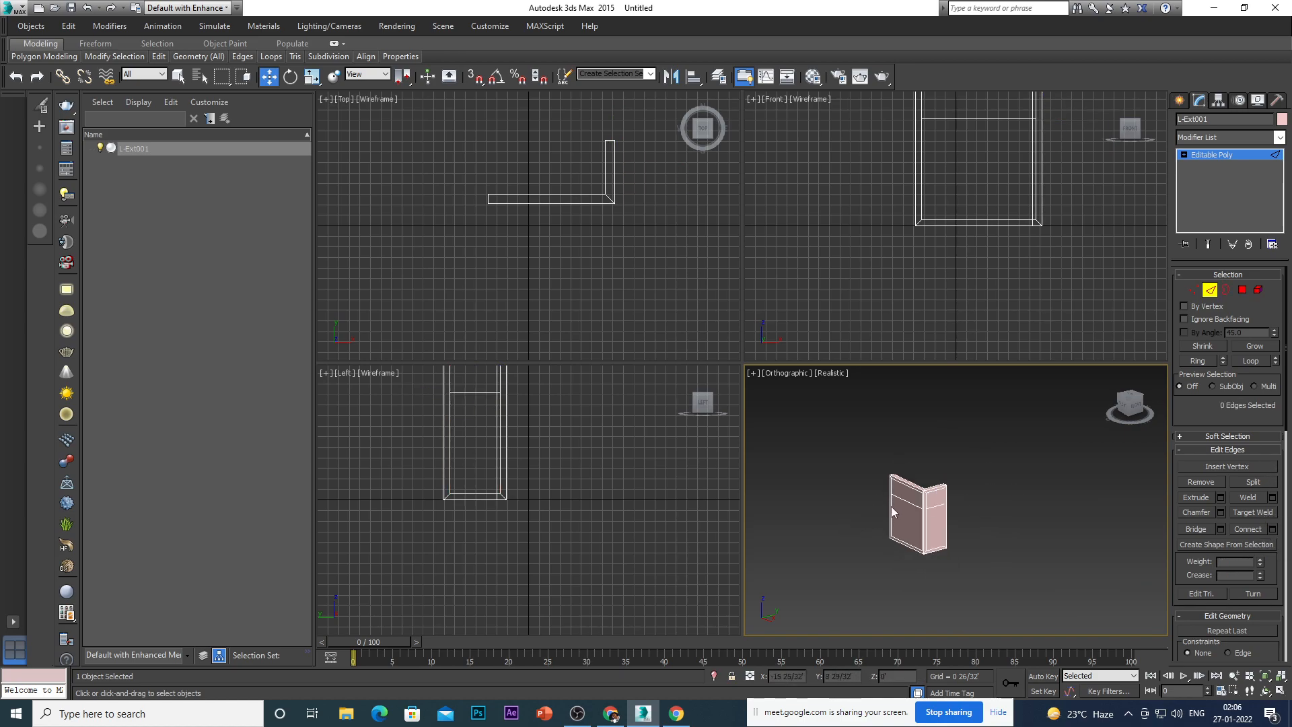
Select the new horizontal connecting edges on both the front and side walls.
middle_click_drag(888, 513, 943, 534, "alt")
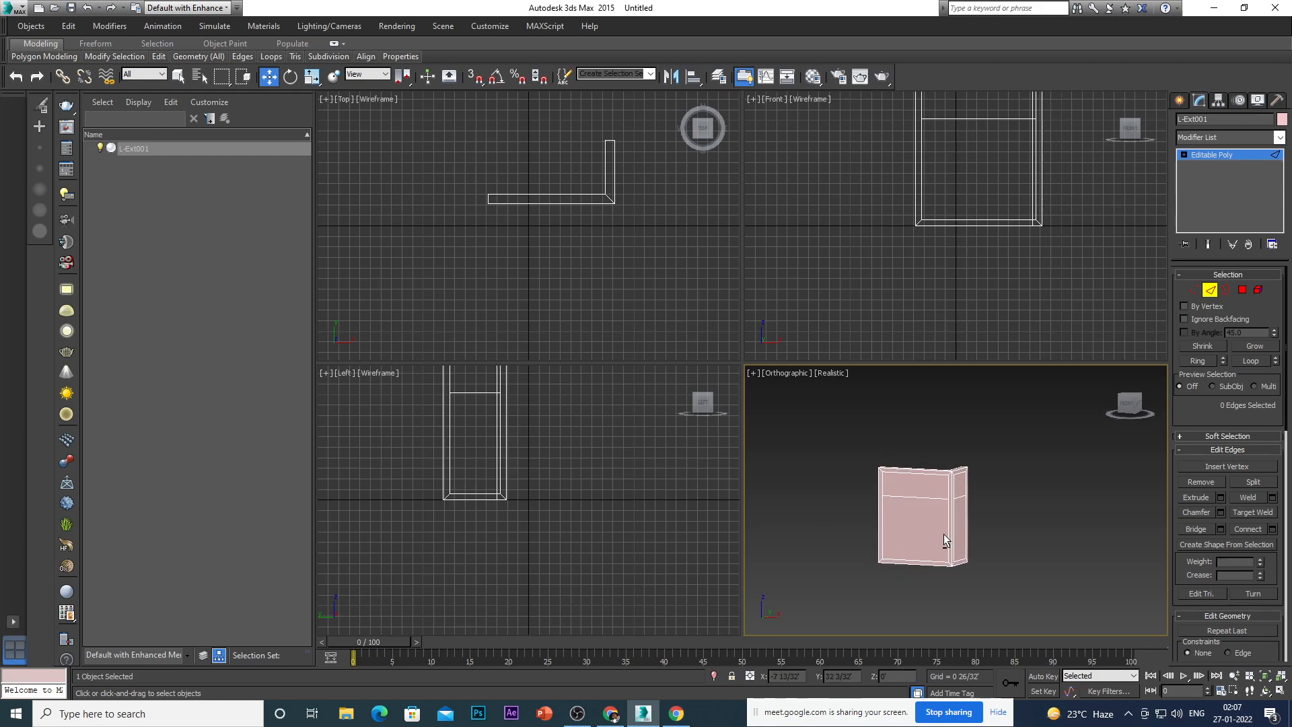
scroll(908, 504, "up", 3)
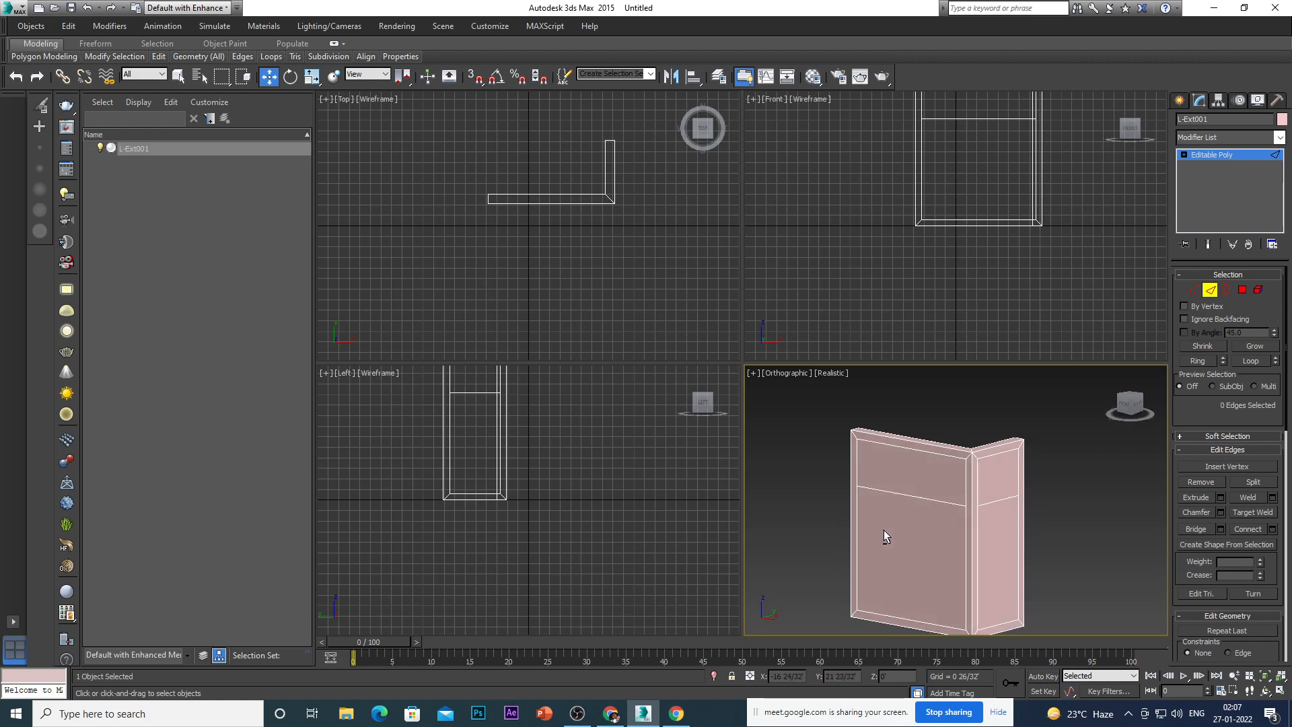
scroll(878, 484, "down", 3)
scroll(872, 484, "up", 5)
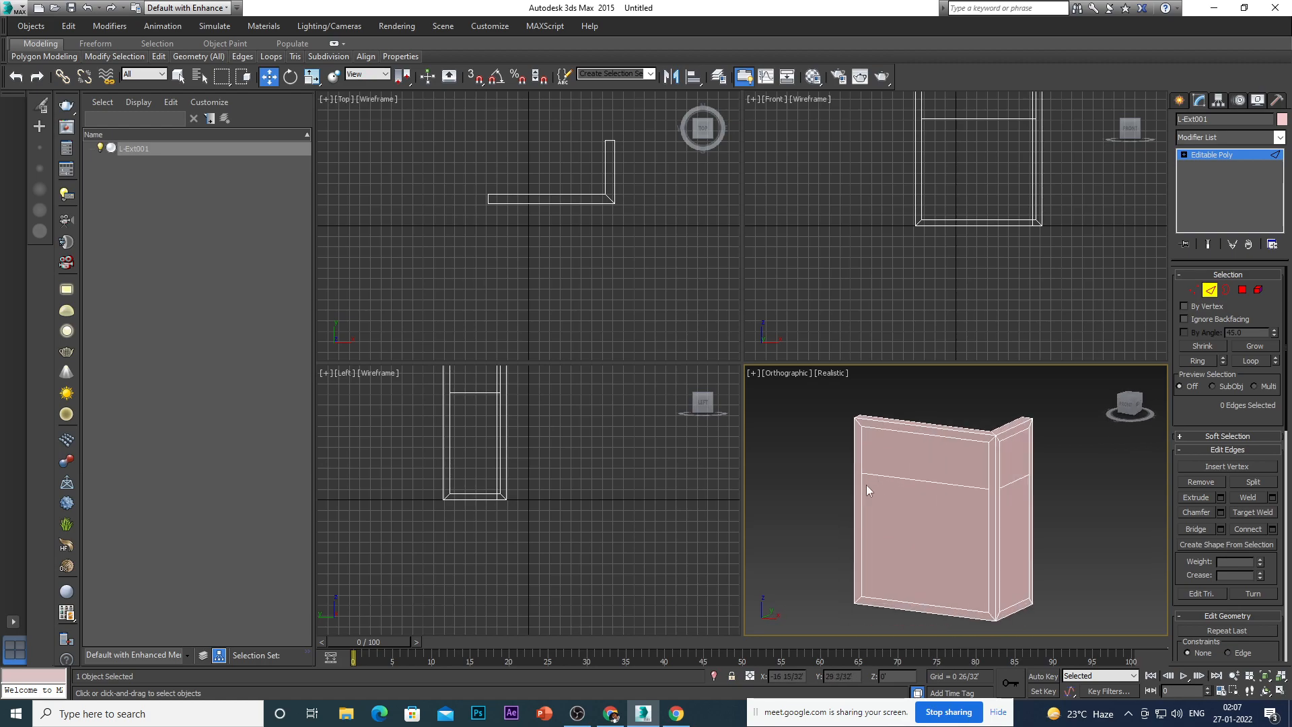
scroll(878, 460, "down", 4)
scroll(919, 475, "up", 1)
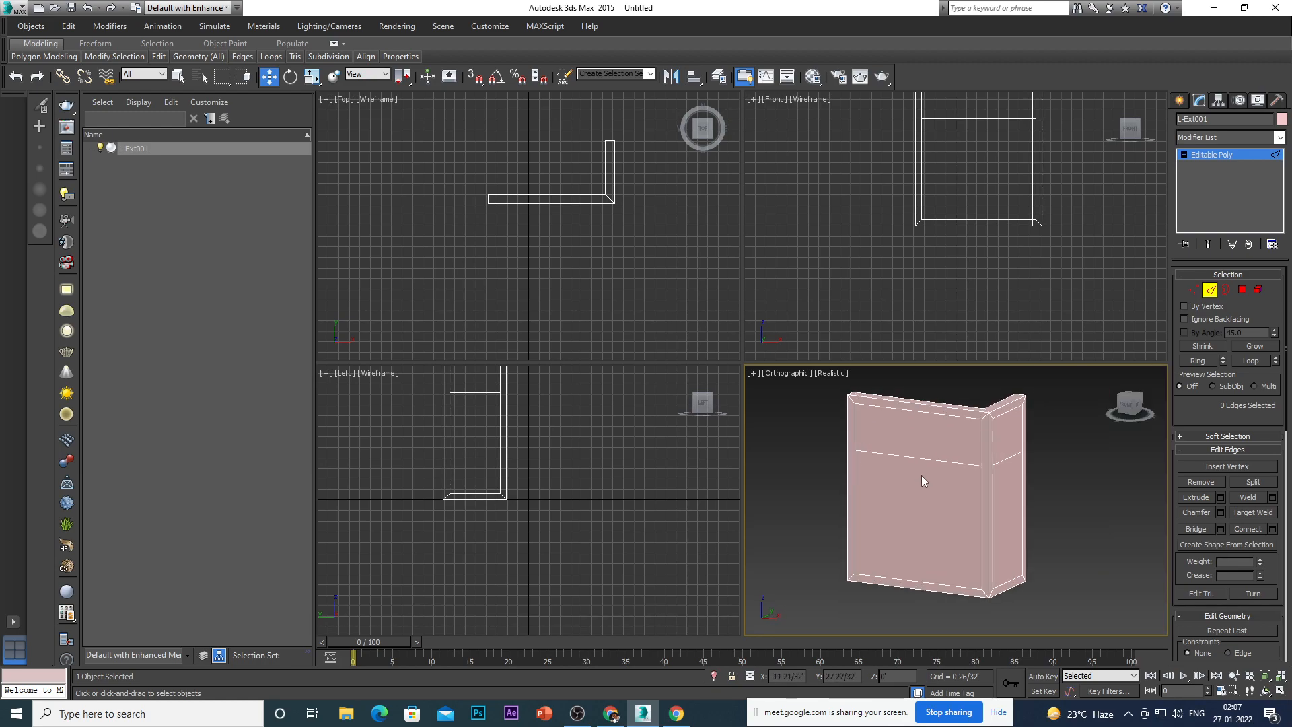
left_click(928, 459)
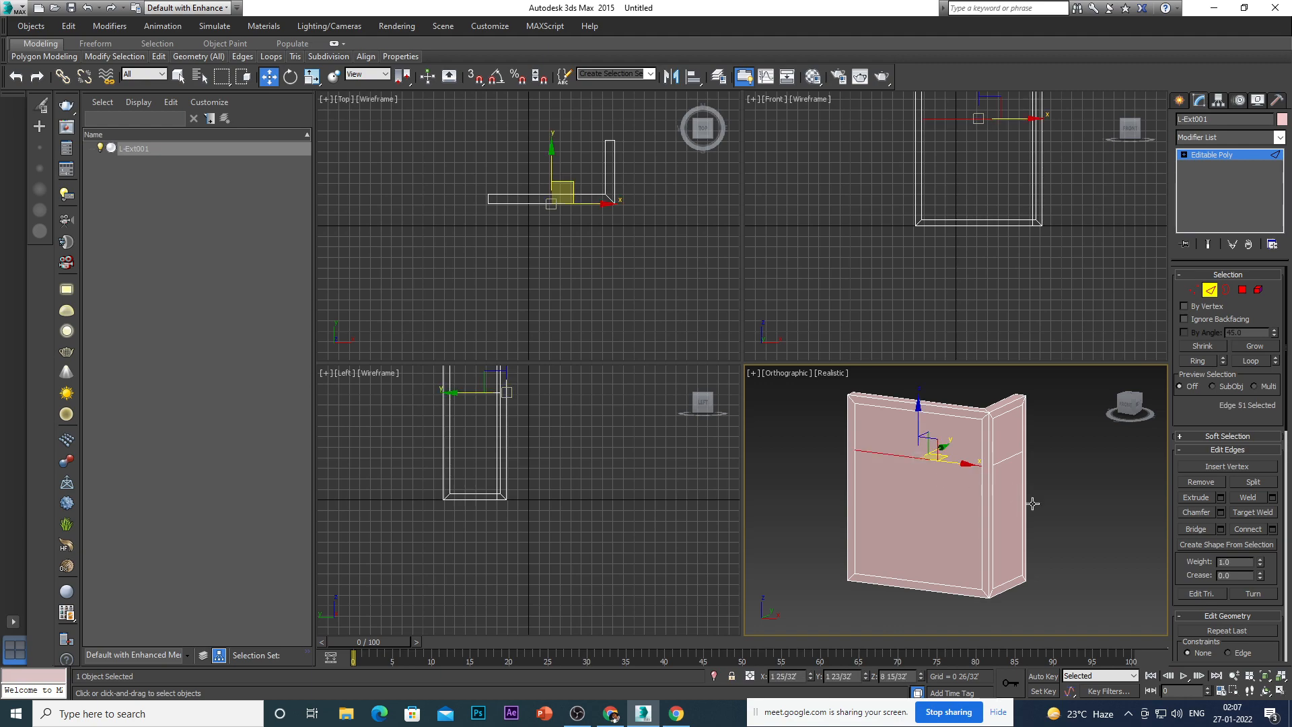
scroll(989, 458, "up", 4)
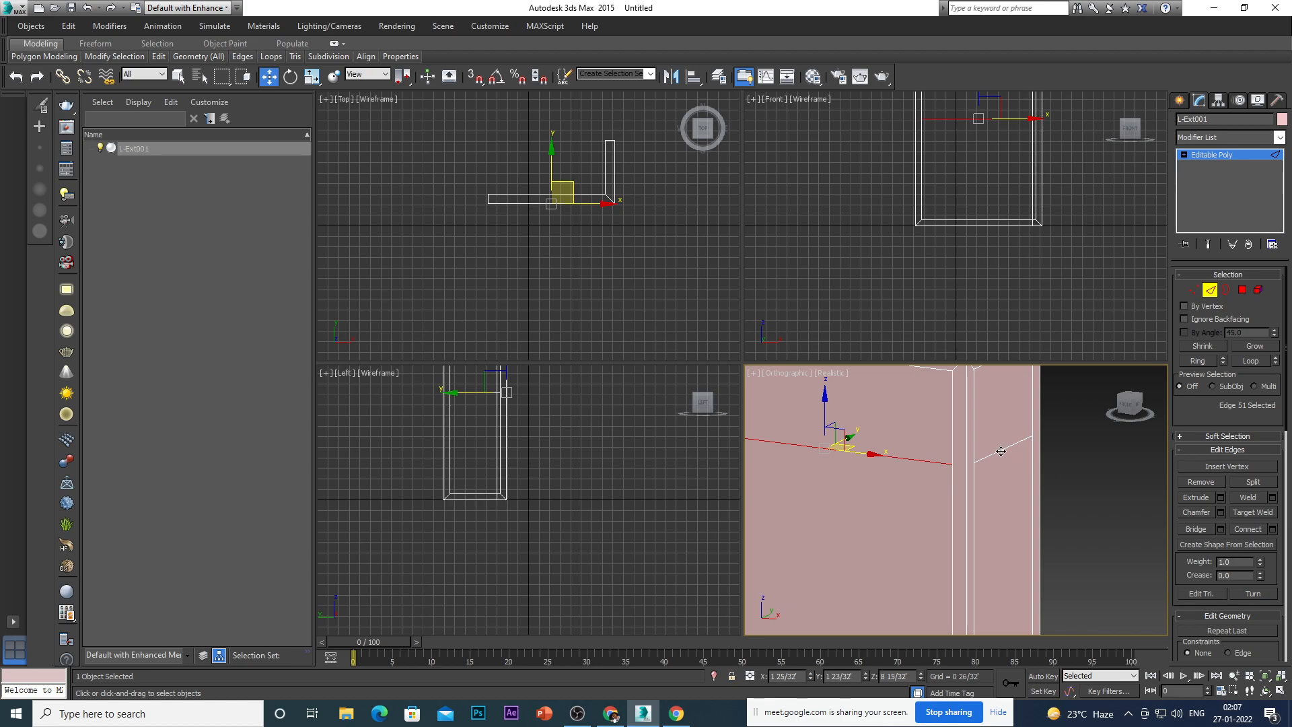
double_click(1001, 451)
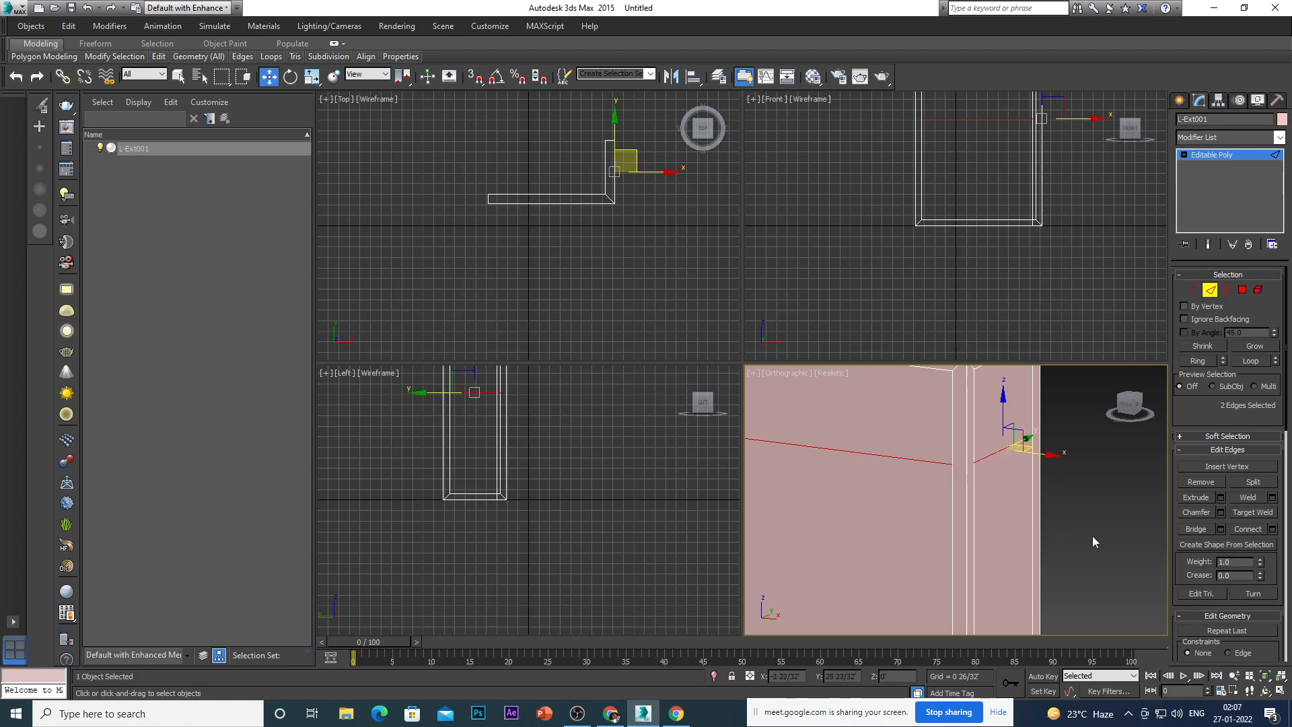
Chamfer the two horizontal edges by 0 8/32' with 1 segment to form a thin band, and clear the selection.
left_click(1219, 512)
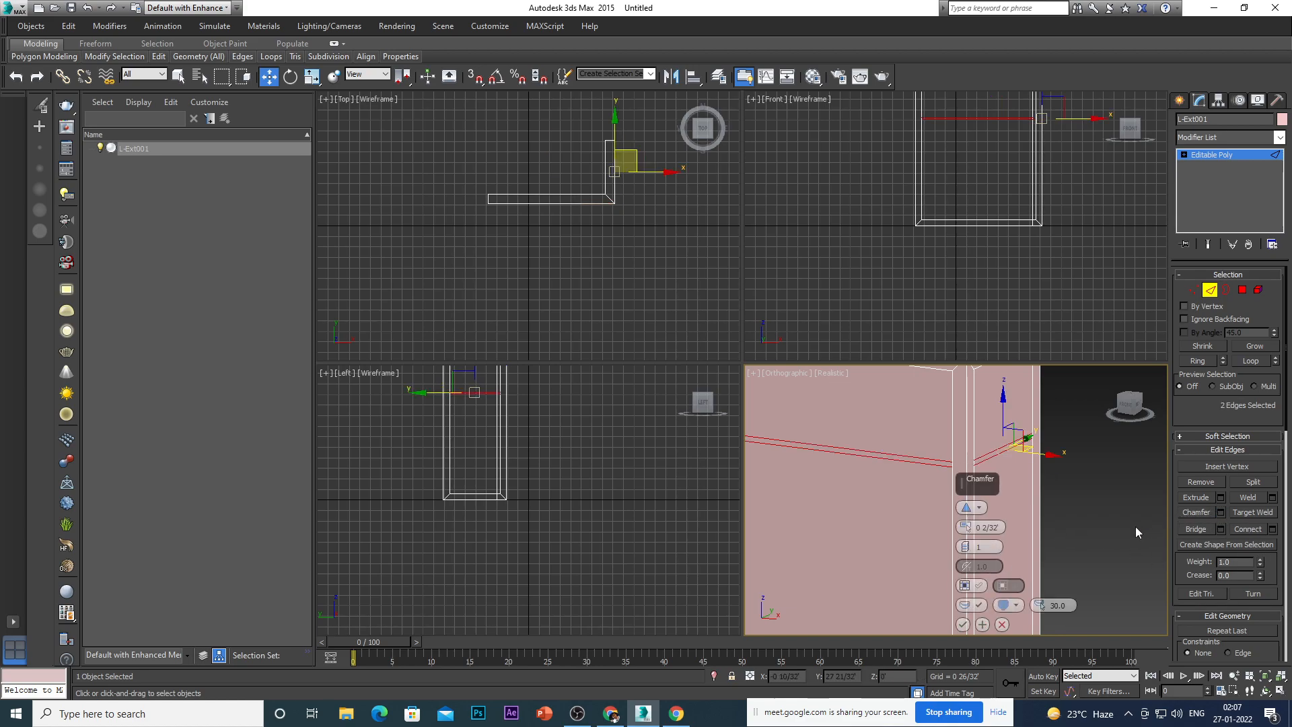
scroll(886, 480, "down", 5)
scroll(854, 478, "up", 3)
middle_click_drag(864, 492, 890, 494, "alt")
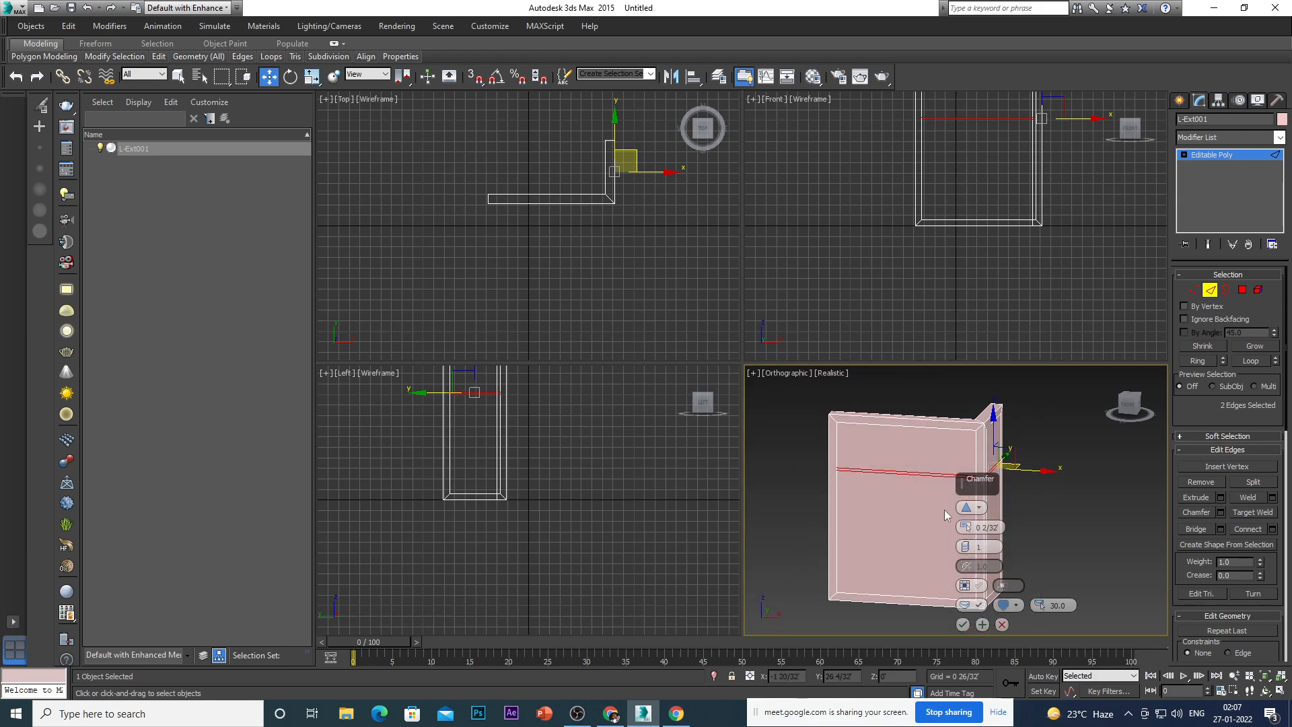
scroll(863, 469, "up", 3)
left_click_drag(966, 528, 964, 515)
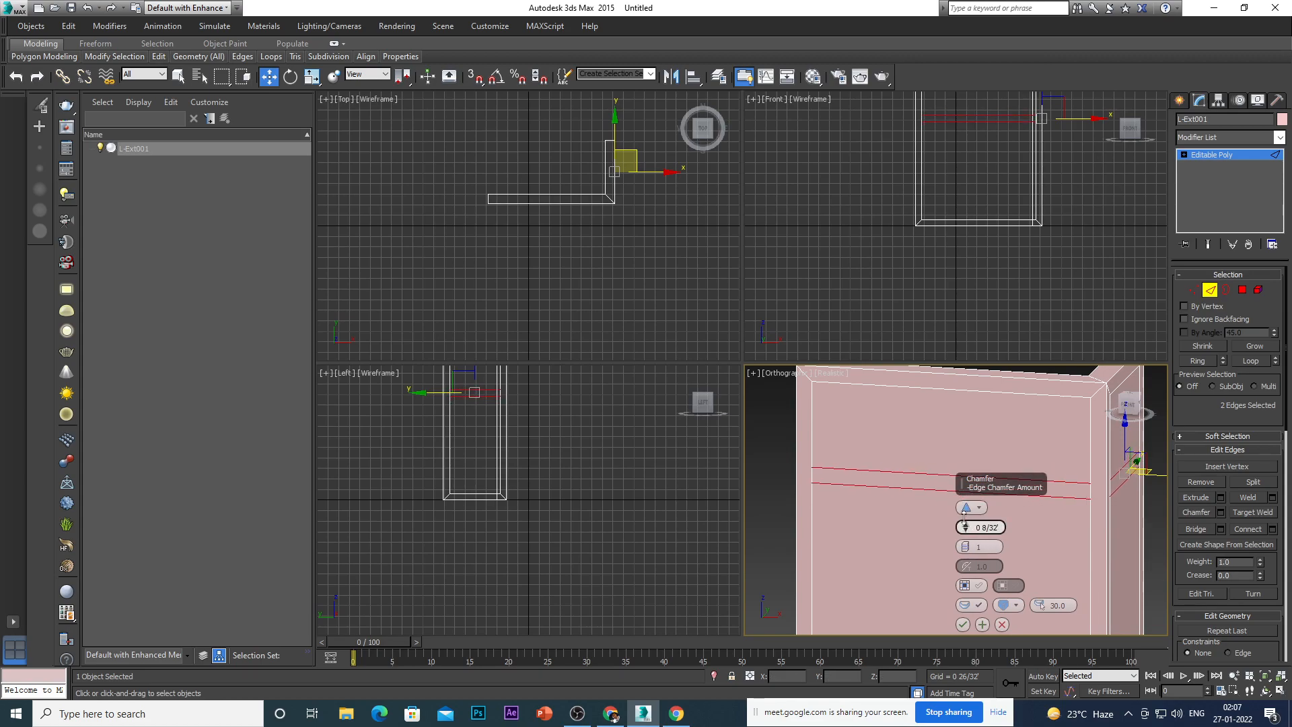
scroll(874, 531, "down", 5)
scroll(875, 479, "up", 2)
left_click(962, 624)
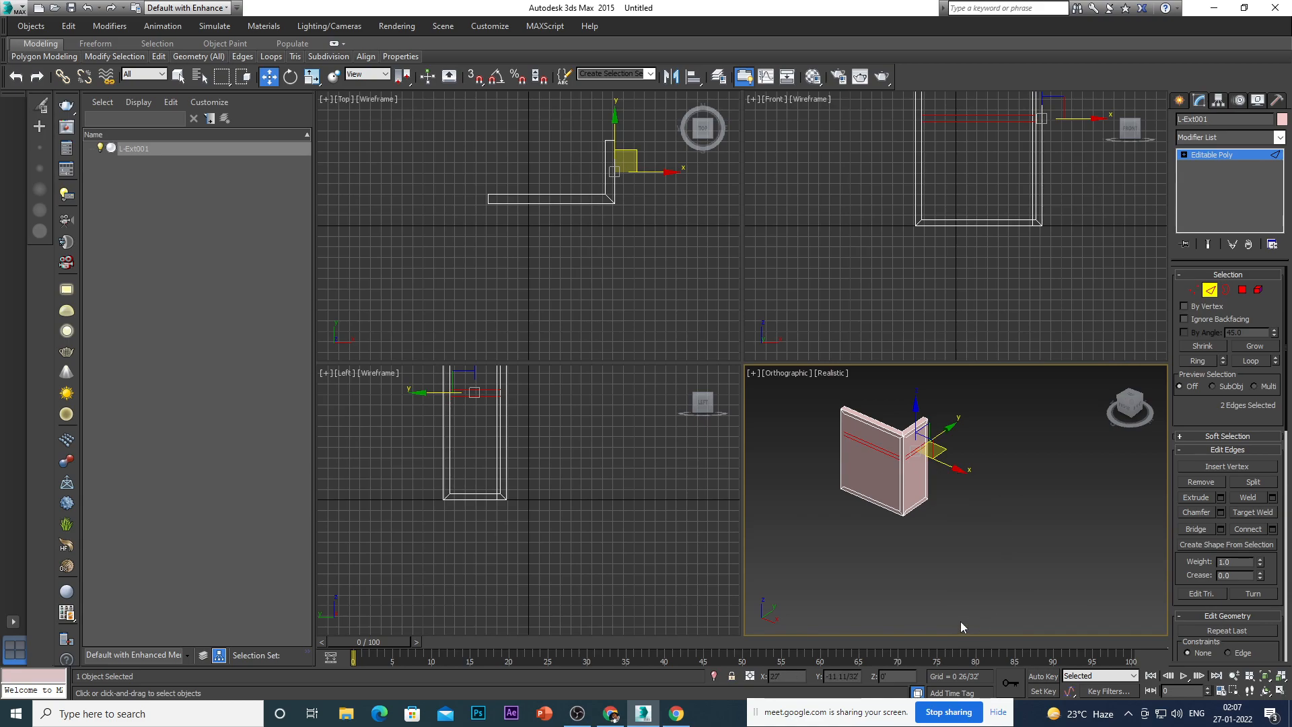
left_click(918, 586)
Switch to Polygon sub-object mode on the L-shaped wall.
middle_click_drag(868, 491, 902, 475, "alt")
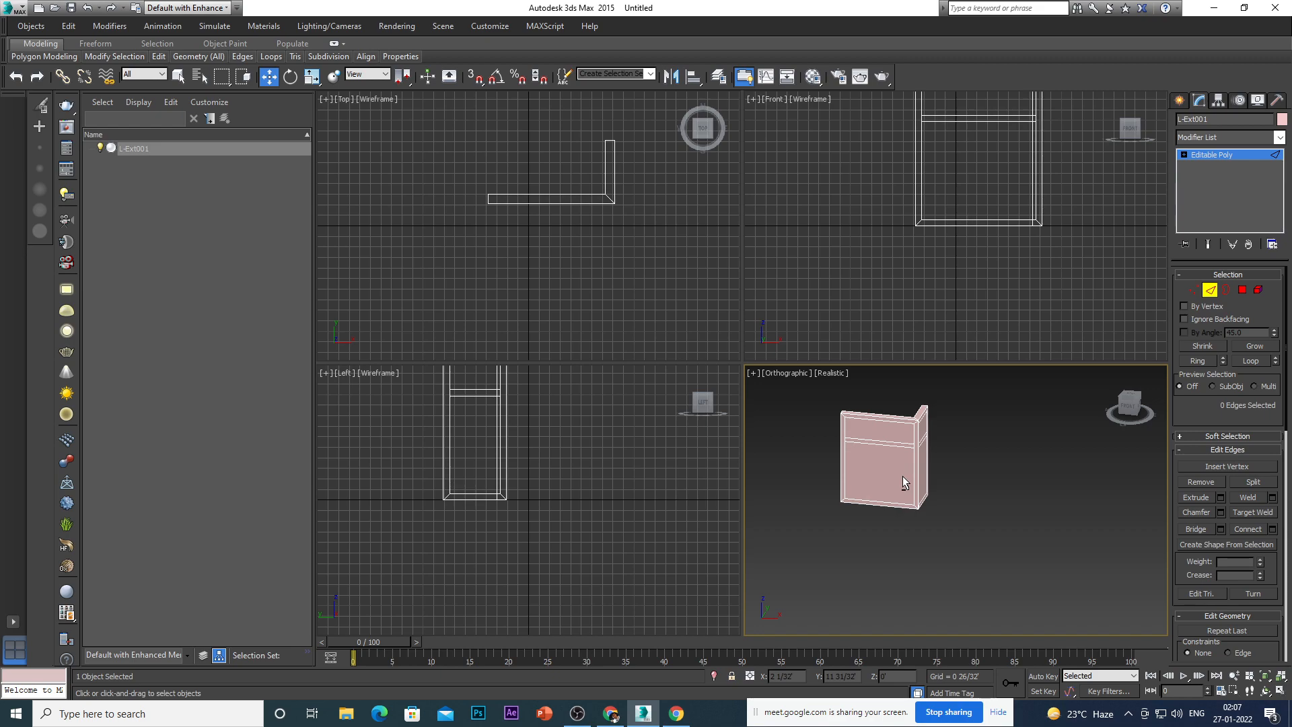
scroll(884, 445, "up", 4)
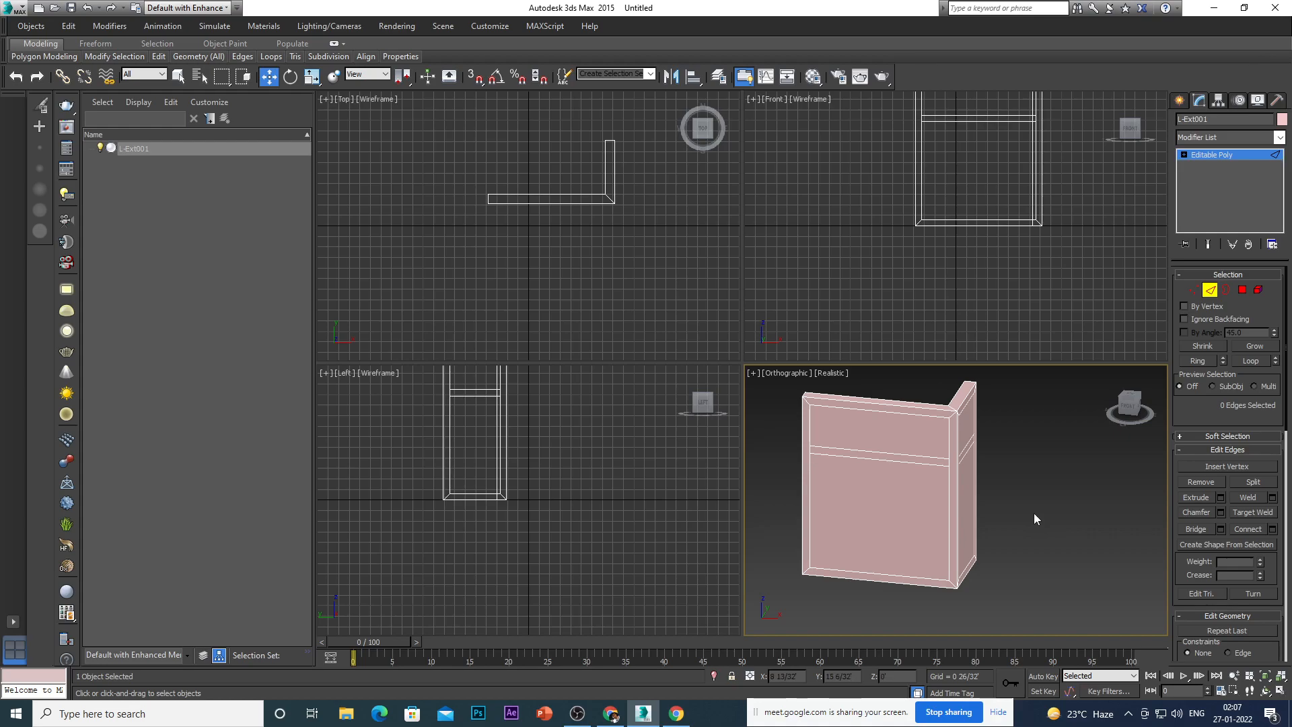
middle_click_drag(1033, 522, 1006, 514, "alt")
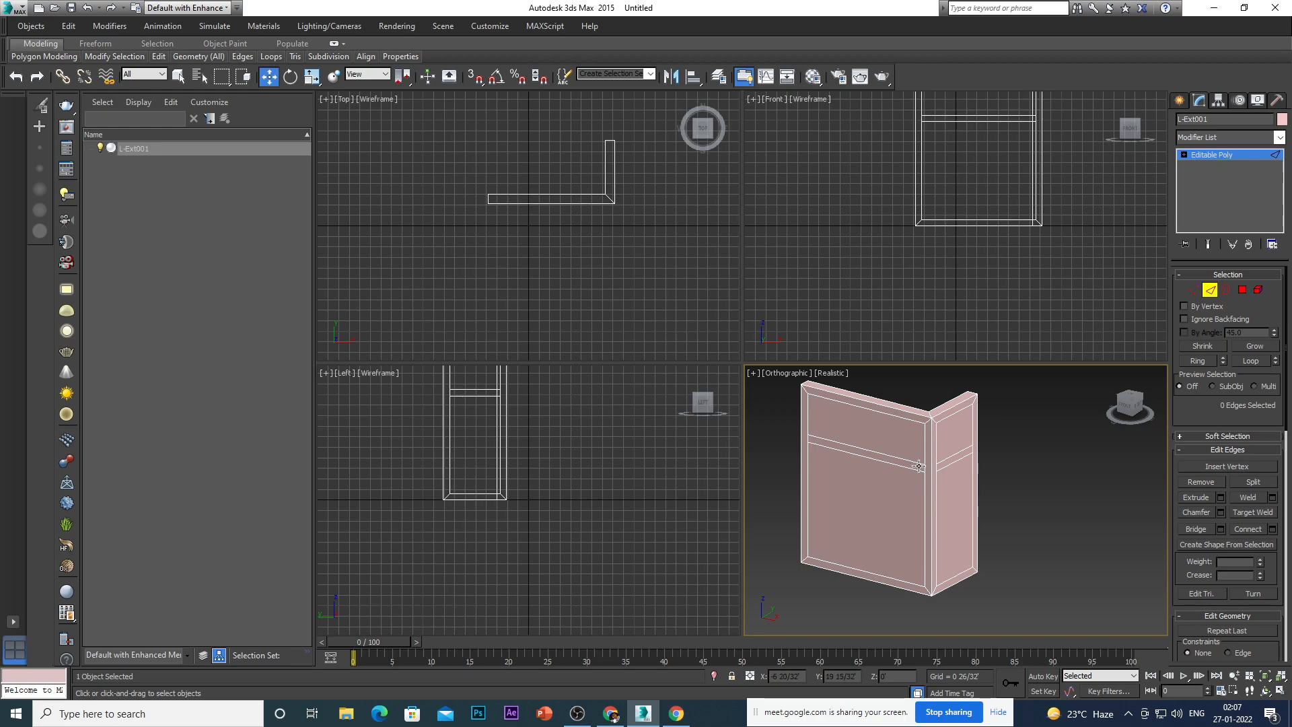
mouse_move(842, 573)
middle_mouse_down("alt")
mouse_move(852, 578)
mouse_move(841, 584)
middle_mouse_up("alt")
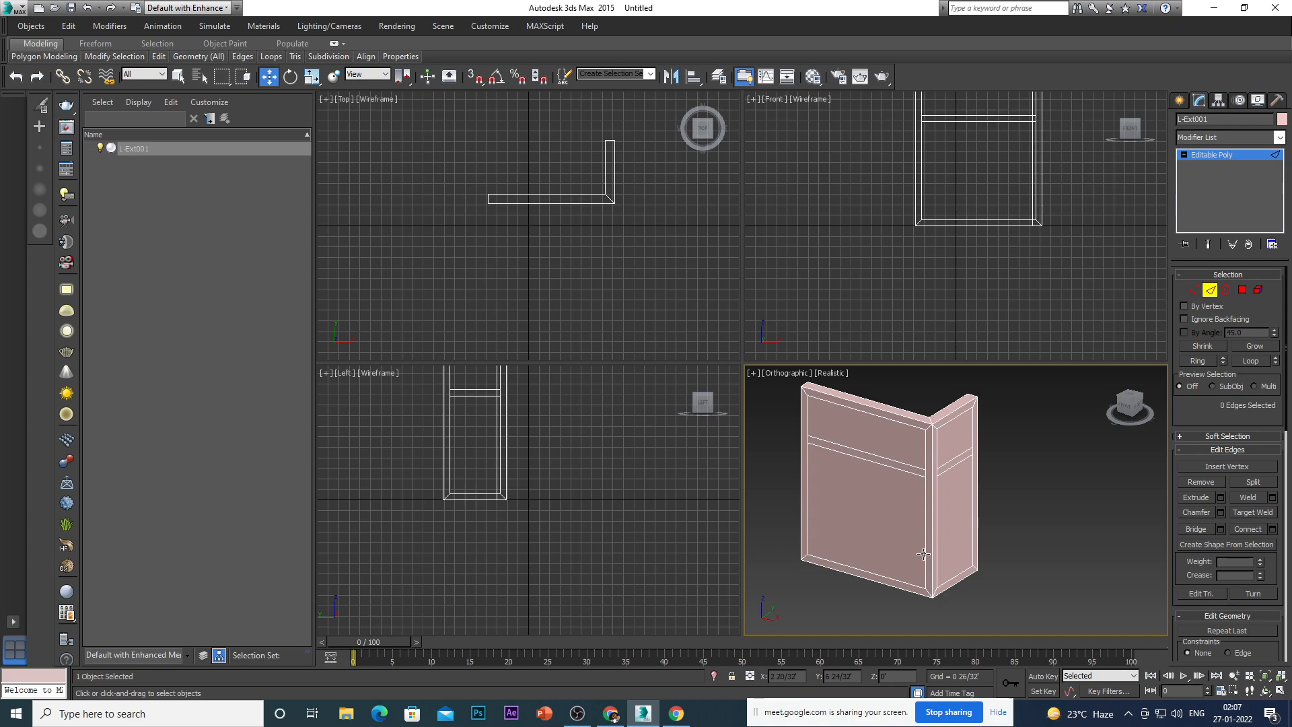
key("4")
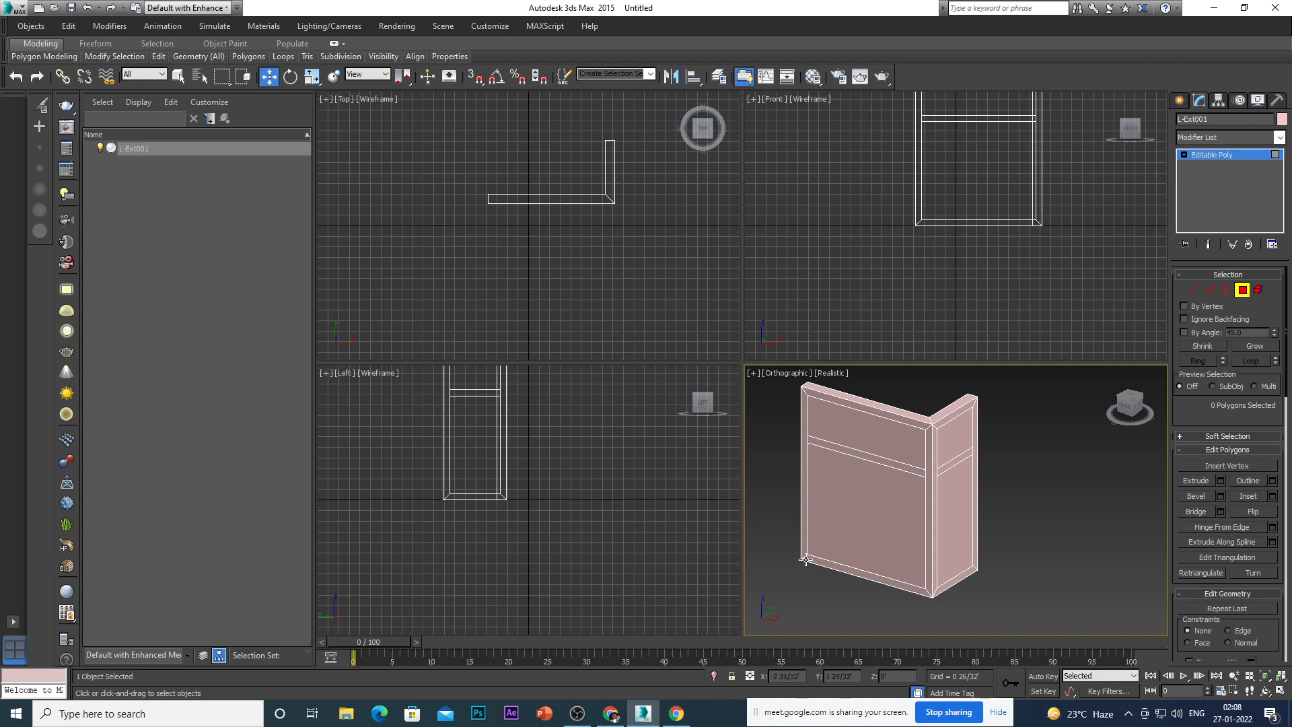
Select the four vertical border polygons along both sides of the front and side walls' inset faces.
scroll(806, 559, "up", 3)
scroll(807, 559, "down", 3)
scroll(810, 560, "up", 3)
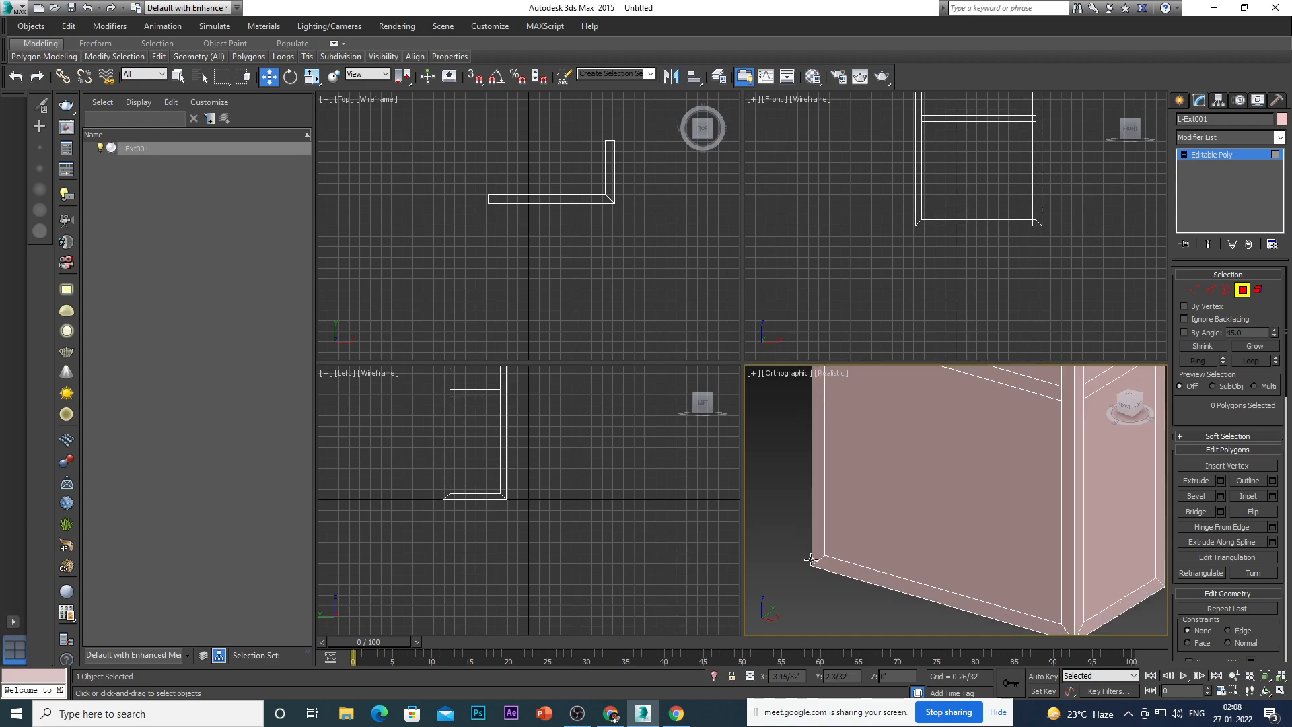
scroll(810, 560, "up", 2)
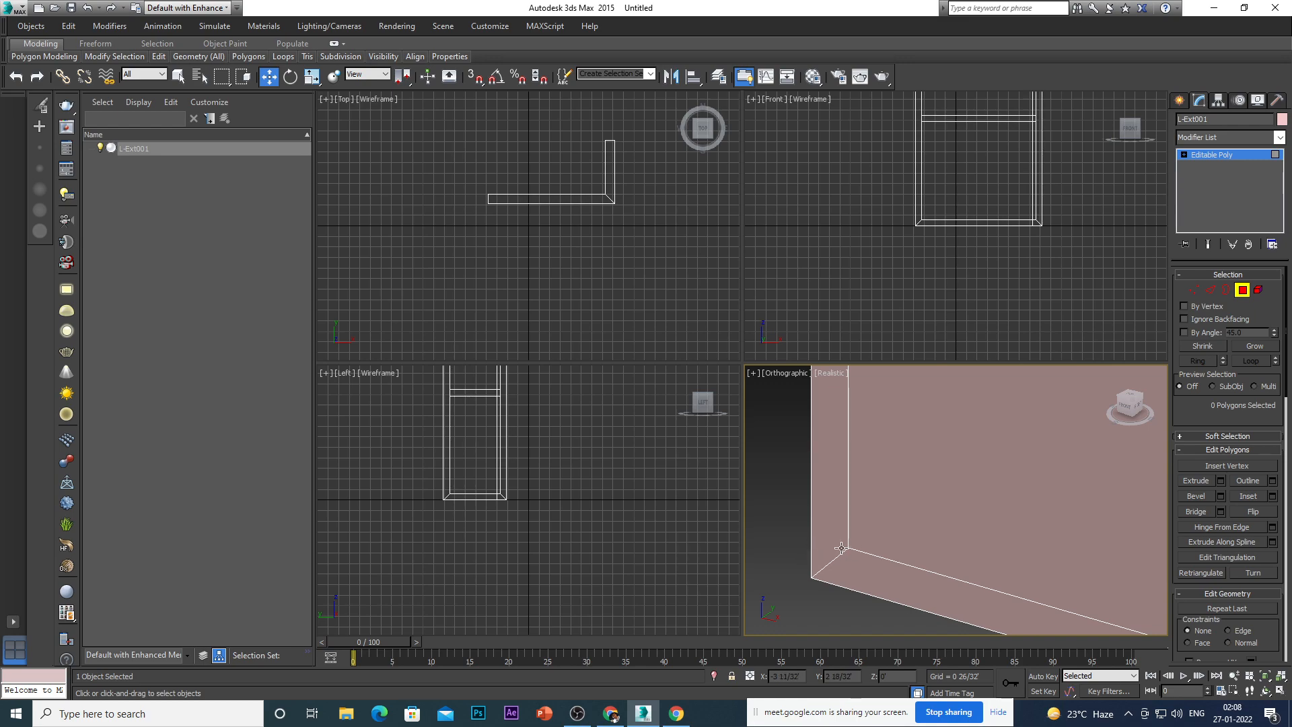
scroll(841, 549, "down", 8)
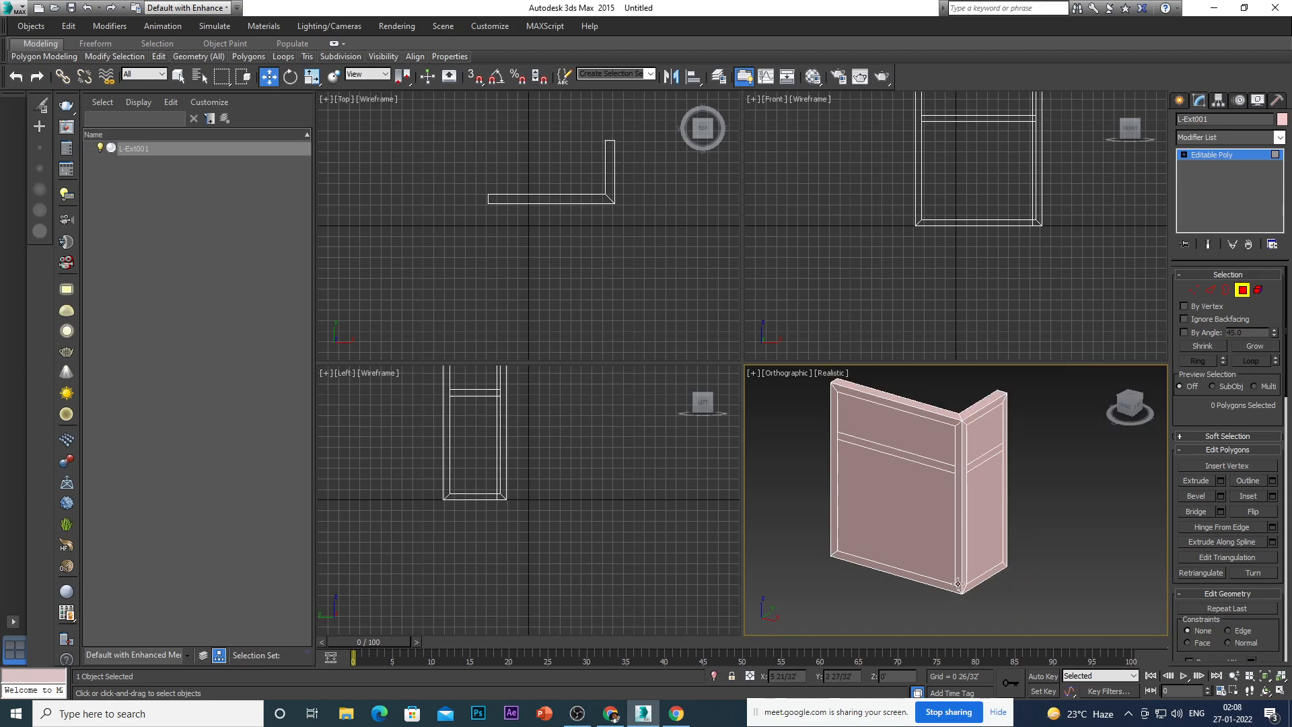
scroll(954, 593, "down", 3)
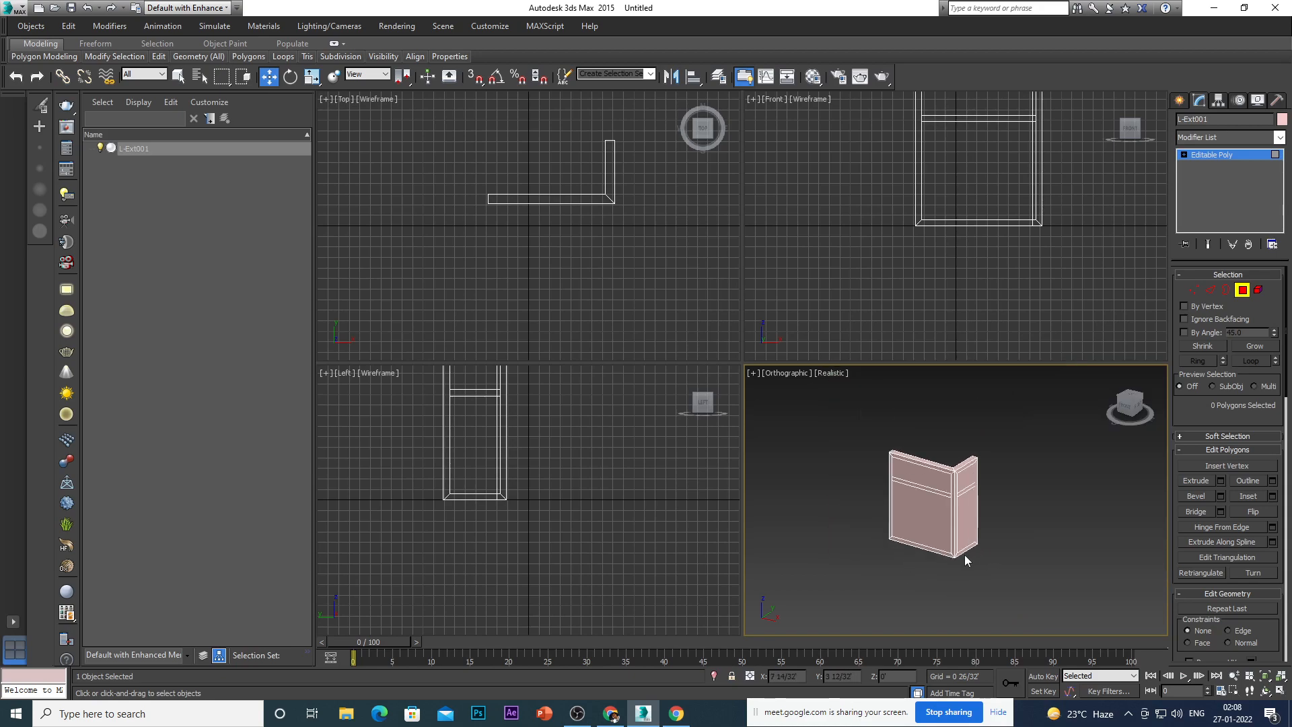
scroll(874, 534, "up", 8)
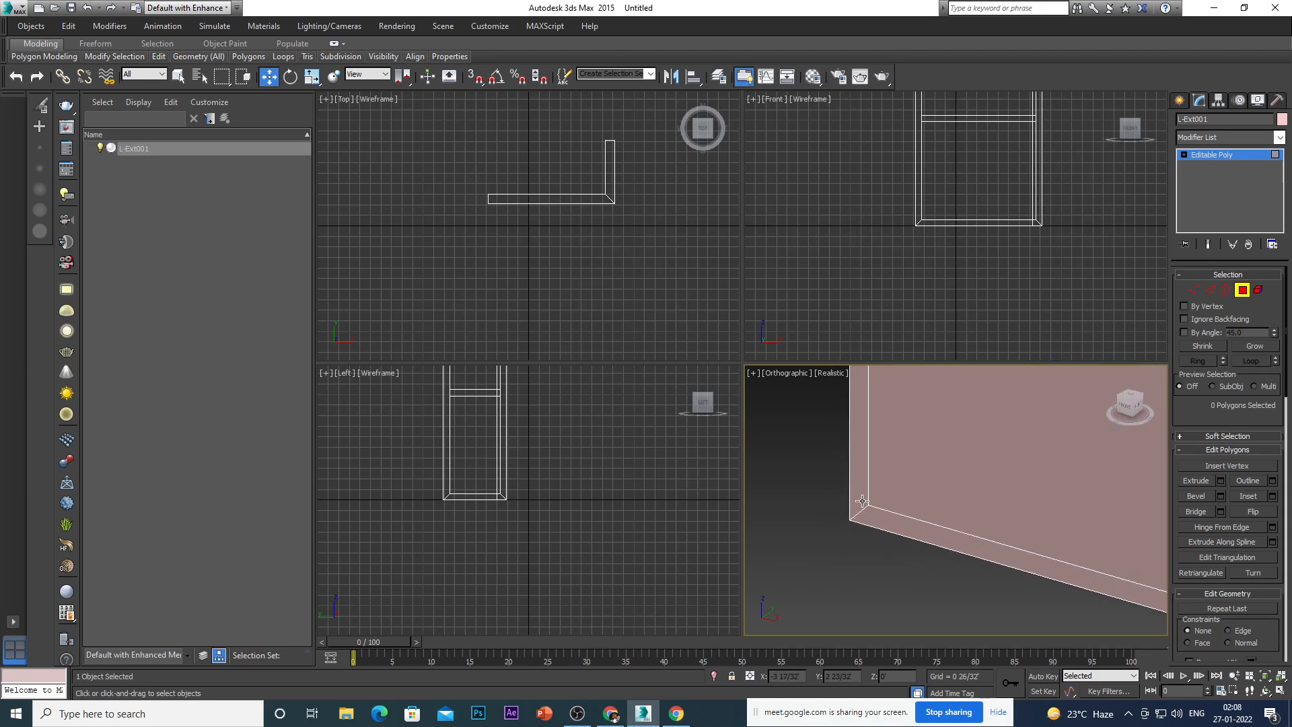
left_click(859, 502)
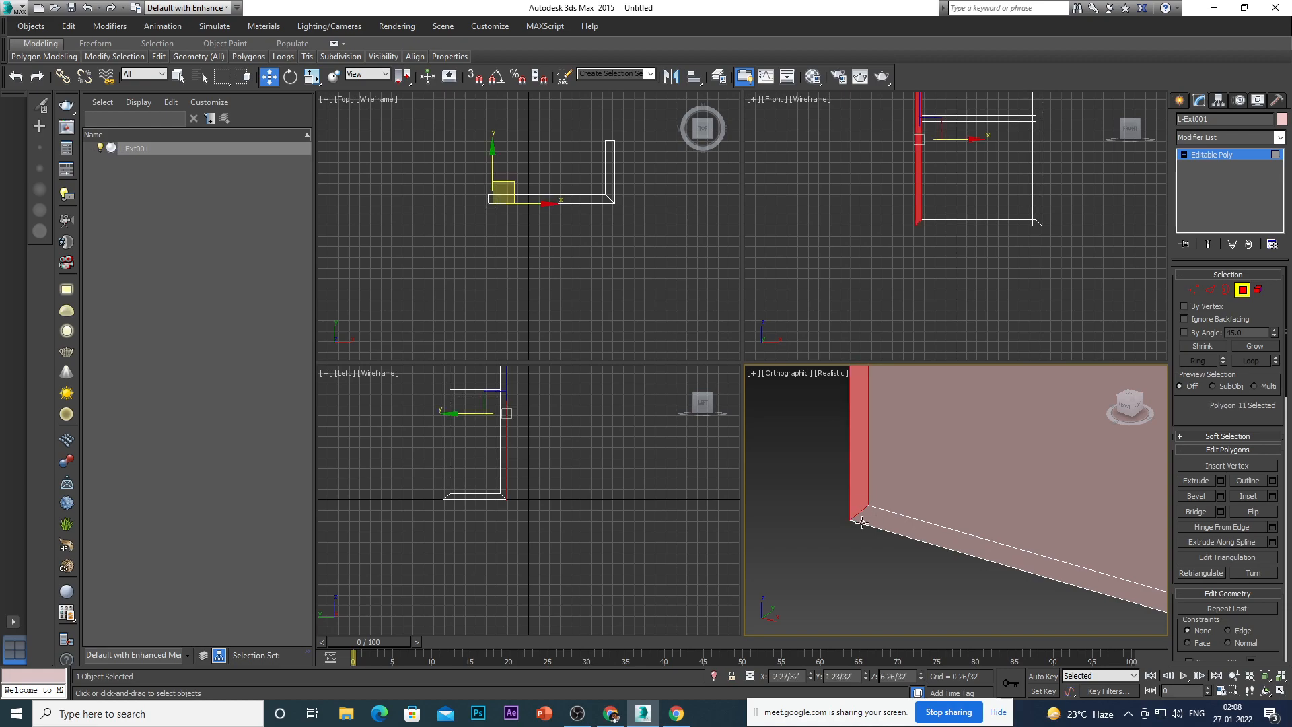
scroll(866, 522, "down", 8)
scroll(935, 544, "up", 3)
left_click(923, 532, "ctrl")
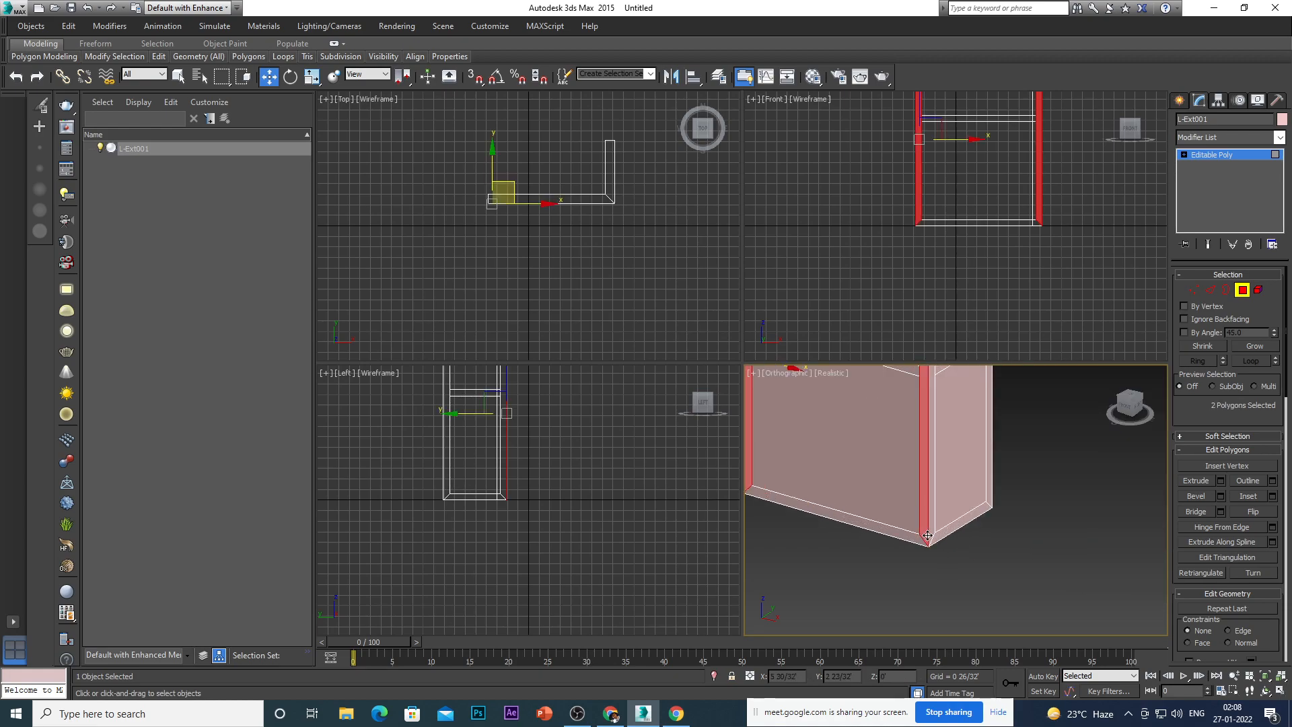
left_click(932, 530, "ctrl")
left_click(986, 501, "ctrl")
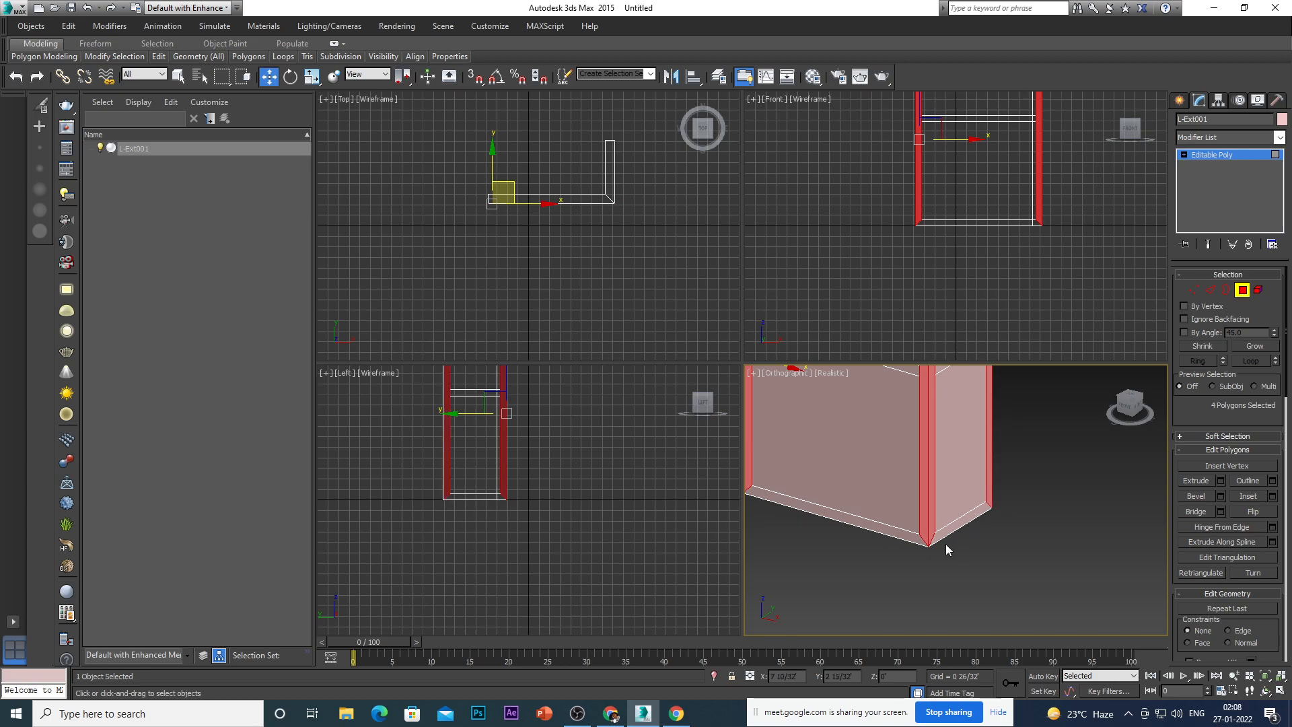
Slice the selected vertical border polygons with a slice plane at Z 0 15/32', aligned with the lower inset line.
scroll(946, 543, "down", 3)
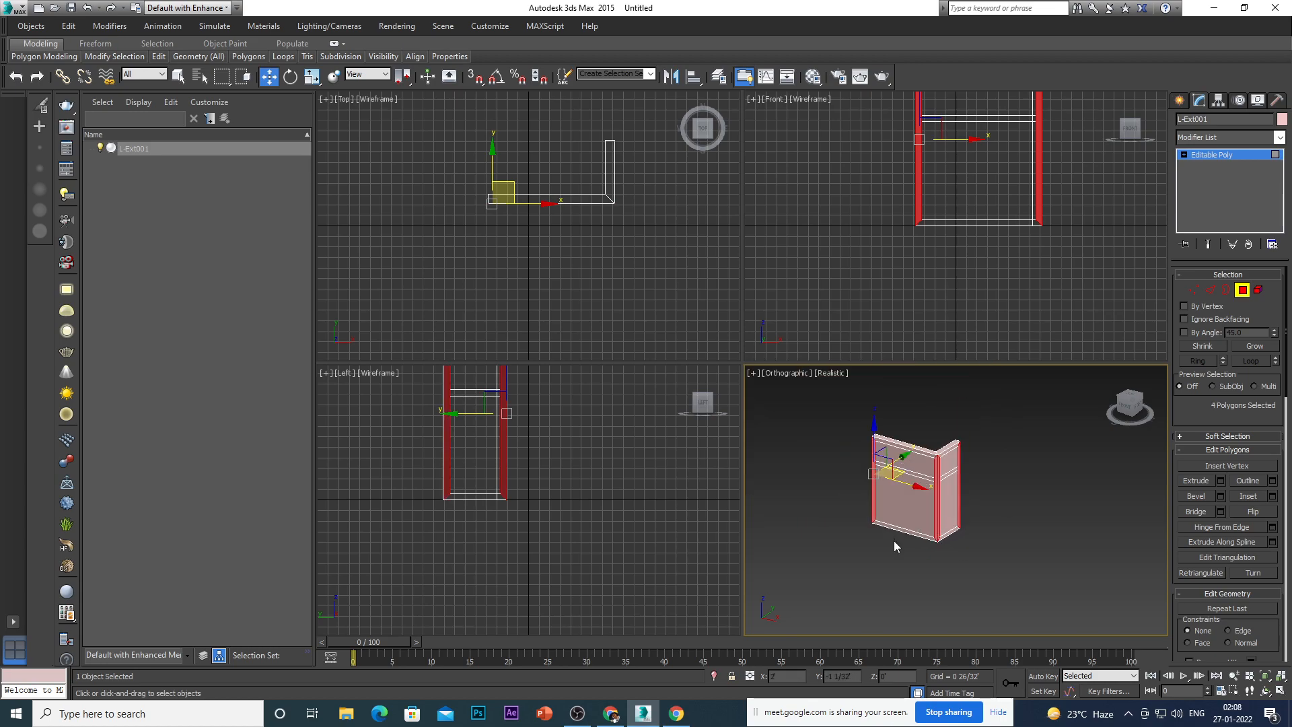
scroll(893, 540, "down", 2)
scroll(881, 505, "up", 6)
scroll(881, 506, "up", 5)
scroll(887, 495, "down", 5)
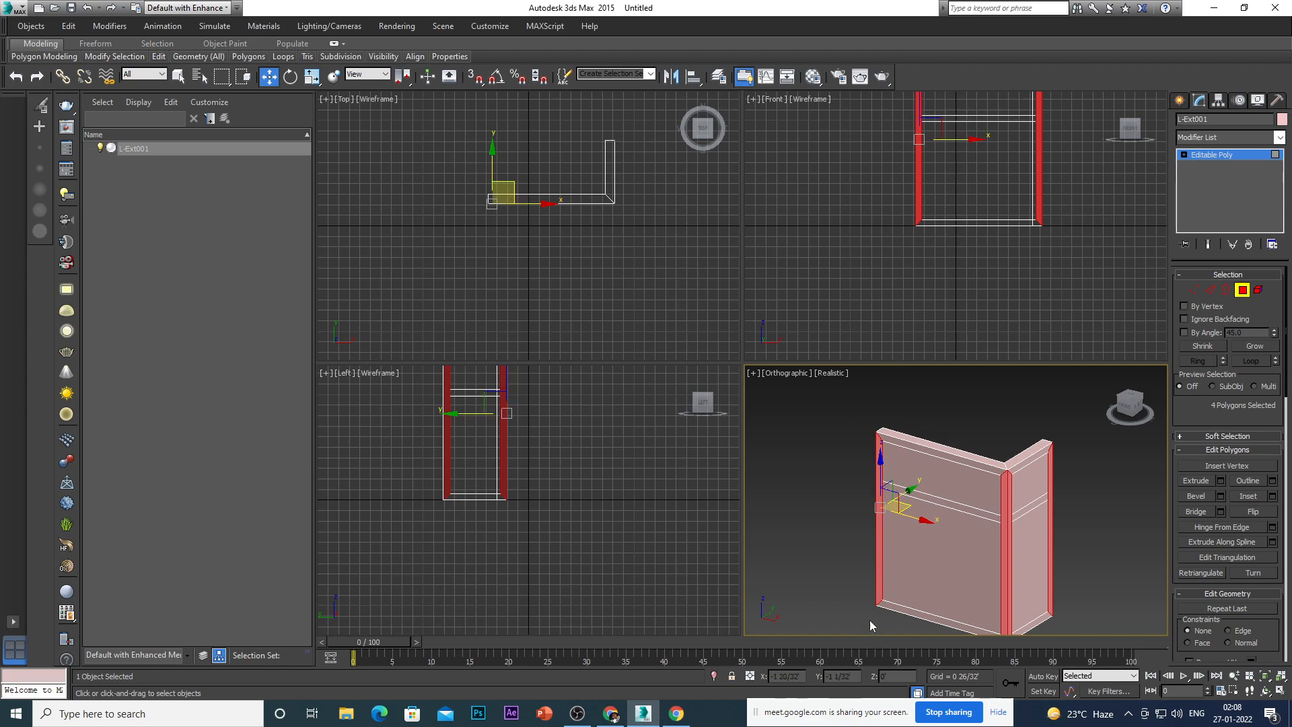
scroll(928, 531, "down", 2)
scroll(966, 595, "up", 2)
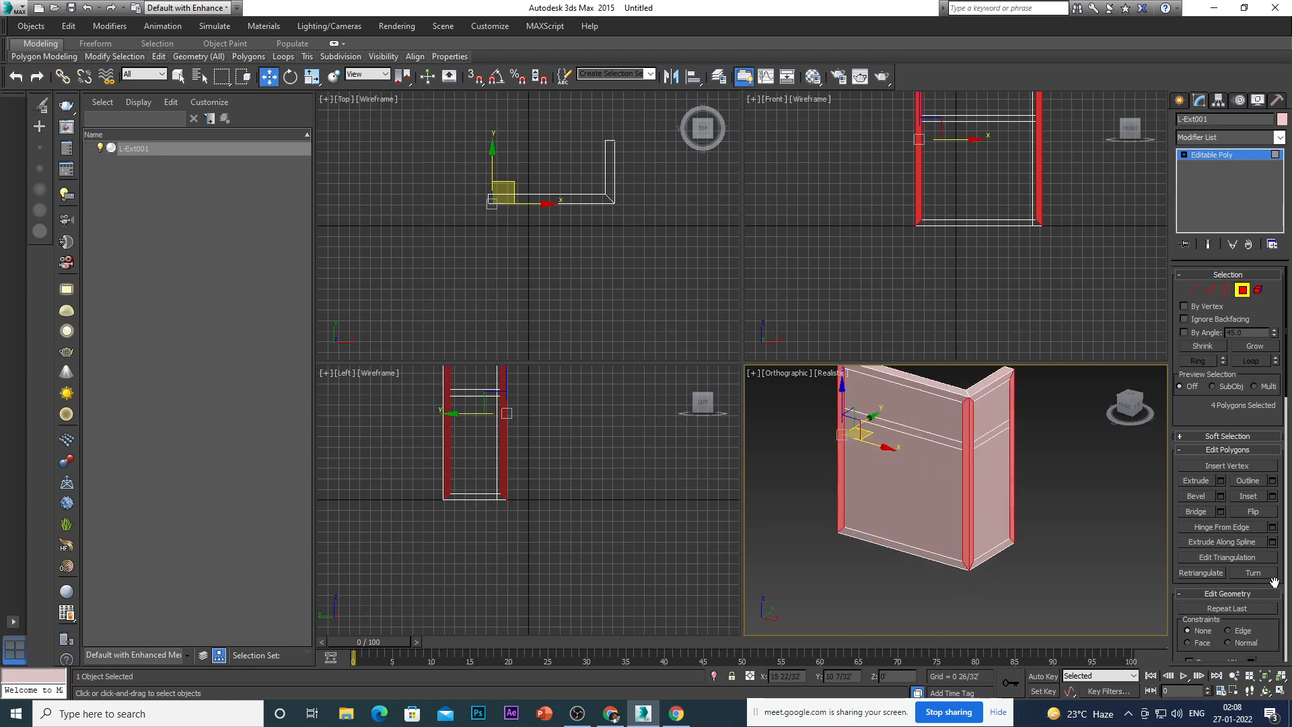
scroll(1281, 583, "down", 5)
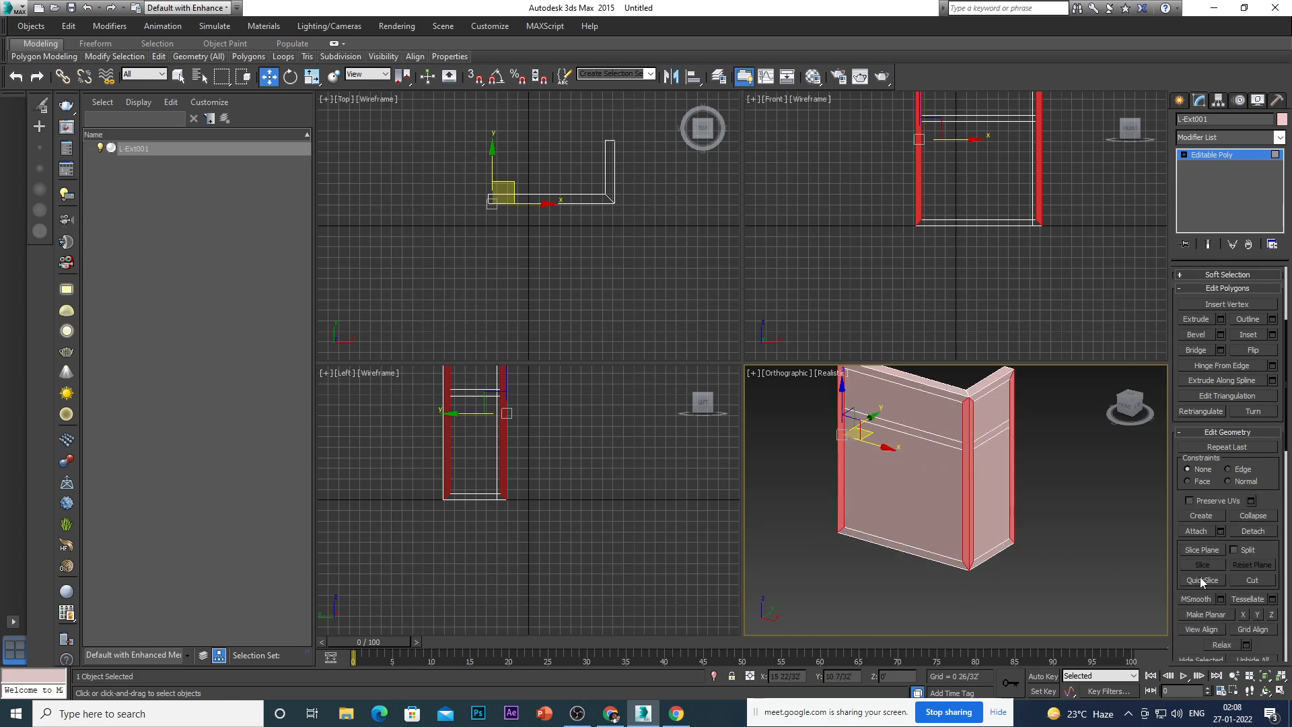
left_click(1201, 550)
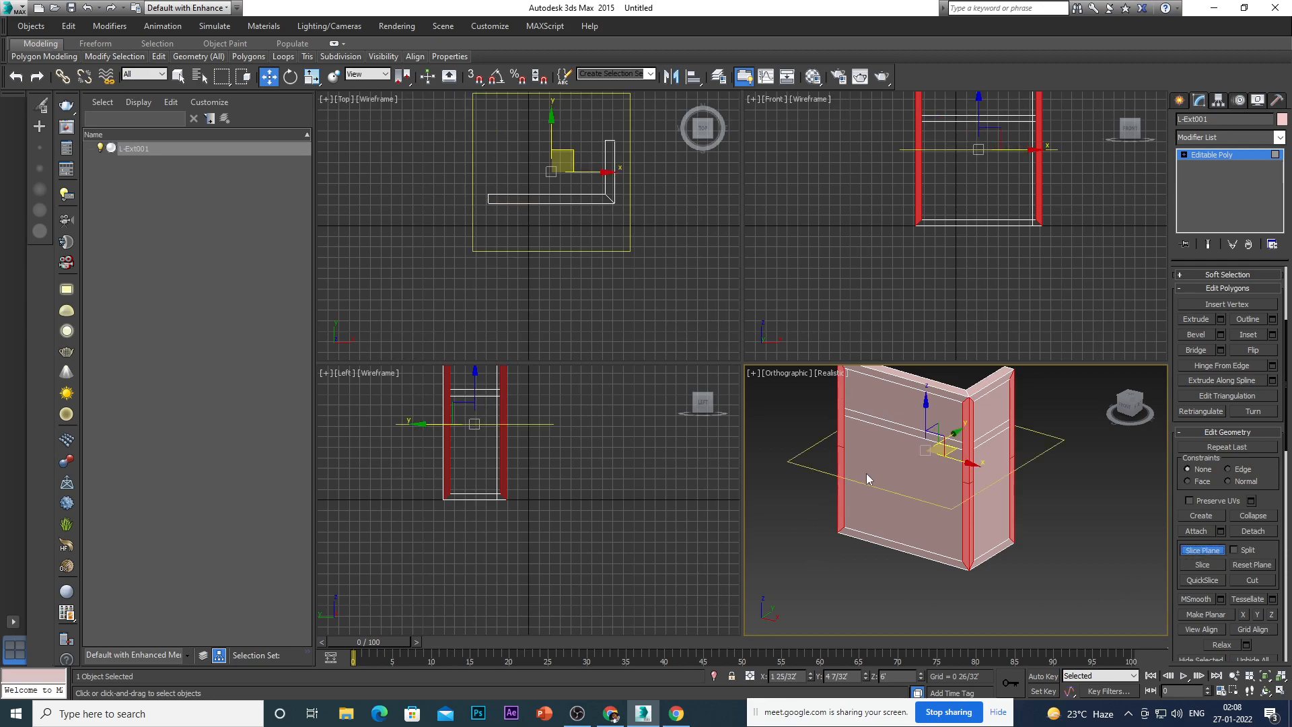
left_click_drag(913, 416, 914, 486)
scroll(868, 585, "up", 6)
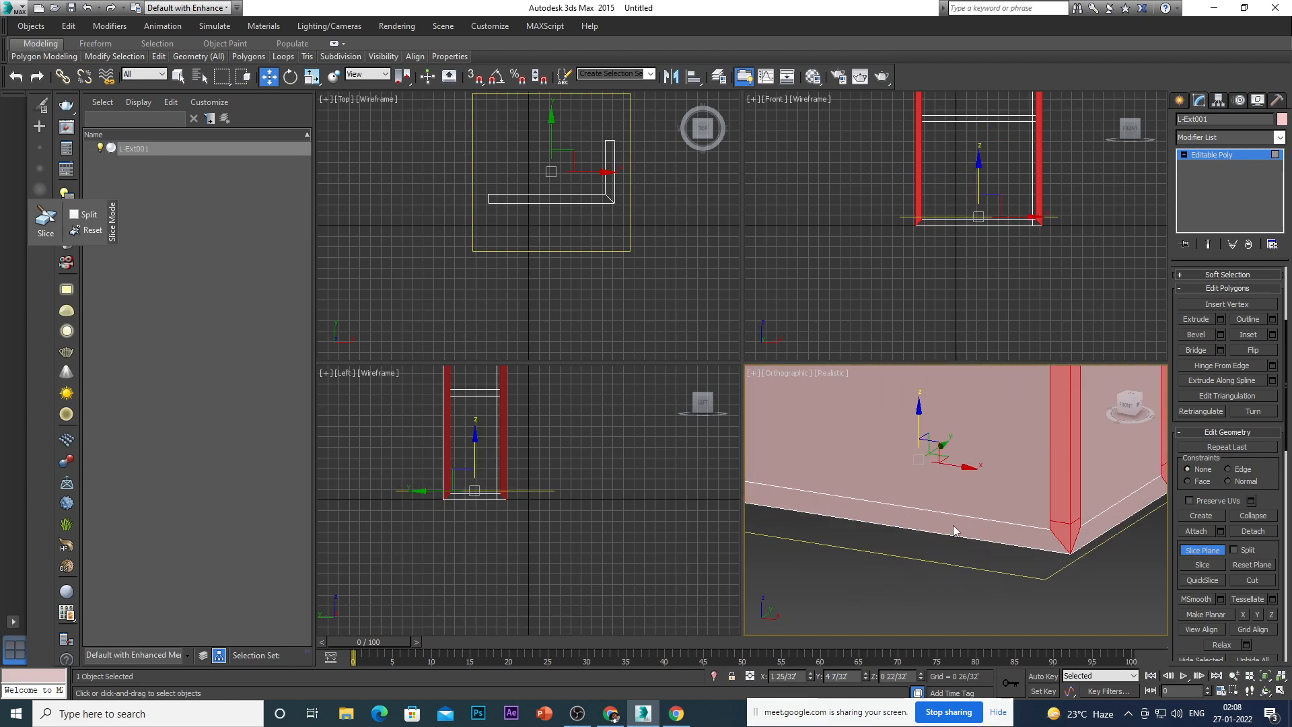
scroll(951, 510, "up", 2)
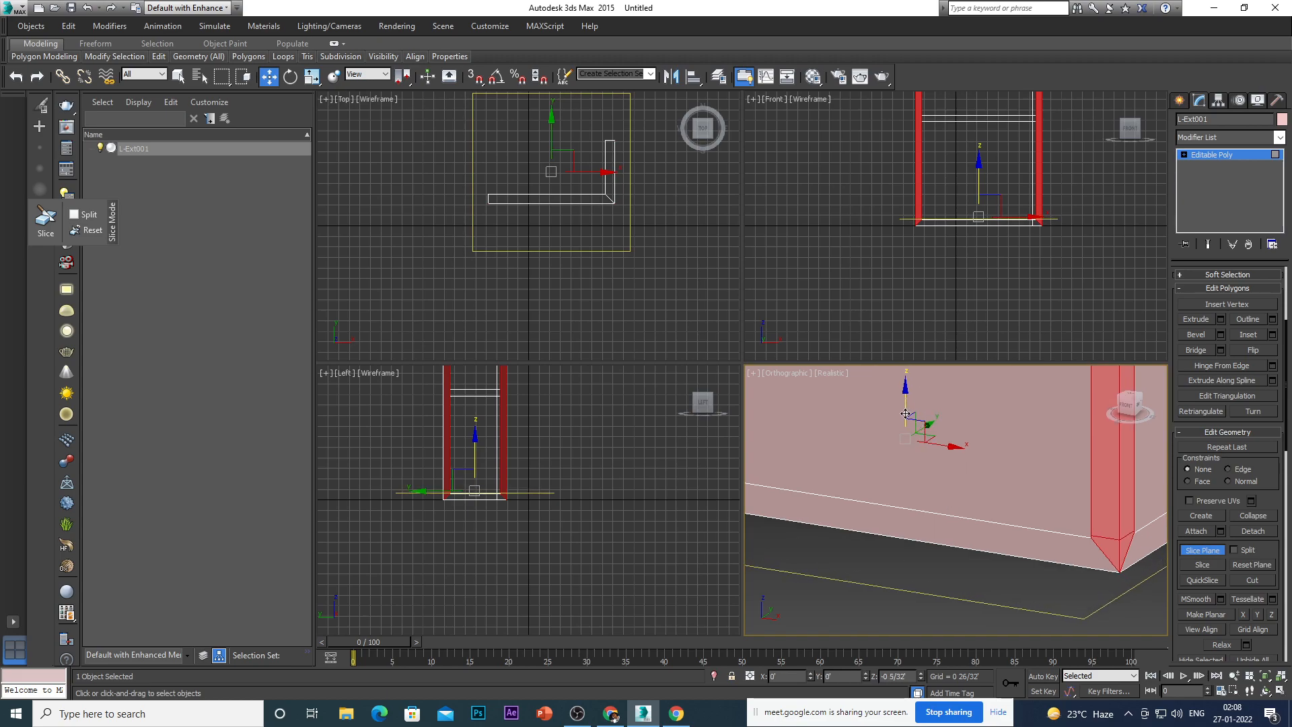
scroll(955, 516, "down", 3)
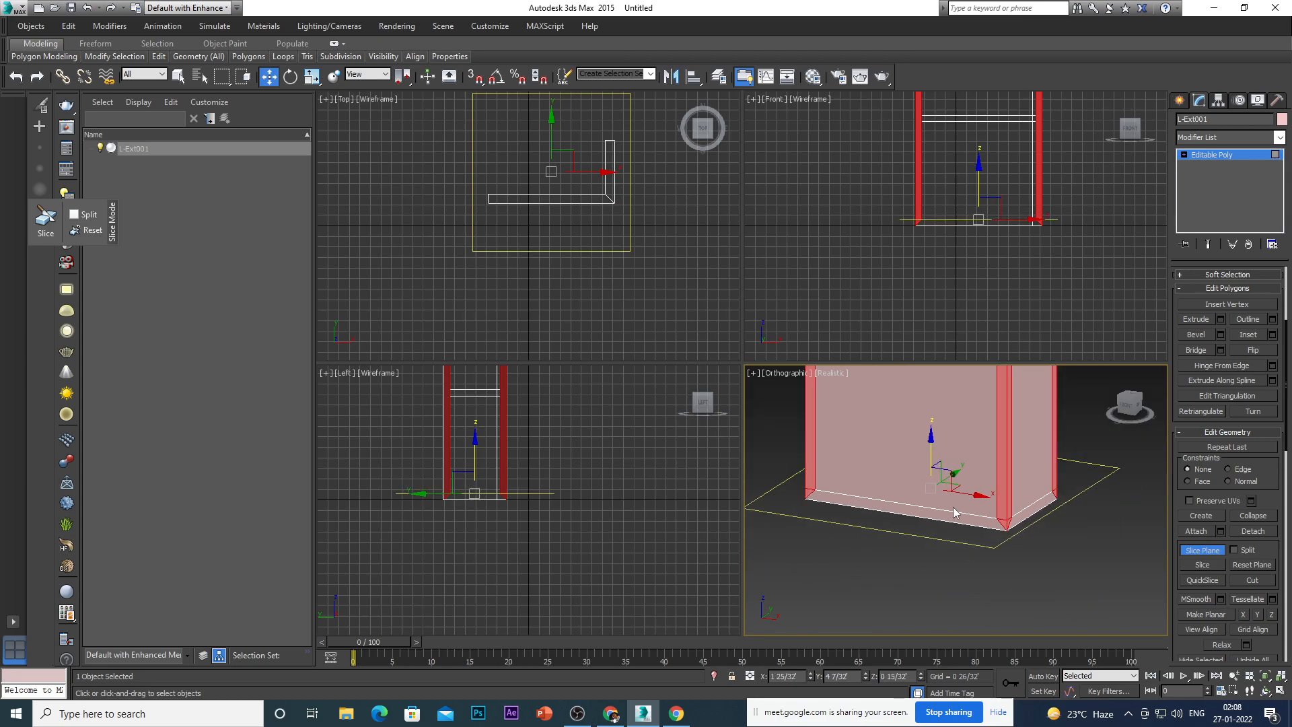
middle_click_drag(845, 514, 893, 539, "alt")
left_click(1203, 565)
Slice the selected border polygons along the horizontal band's lower edge and its upper edge at Z 8 23/32'.
scroll(887, 529, "down", 3)
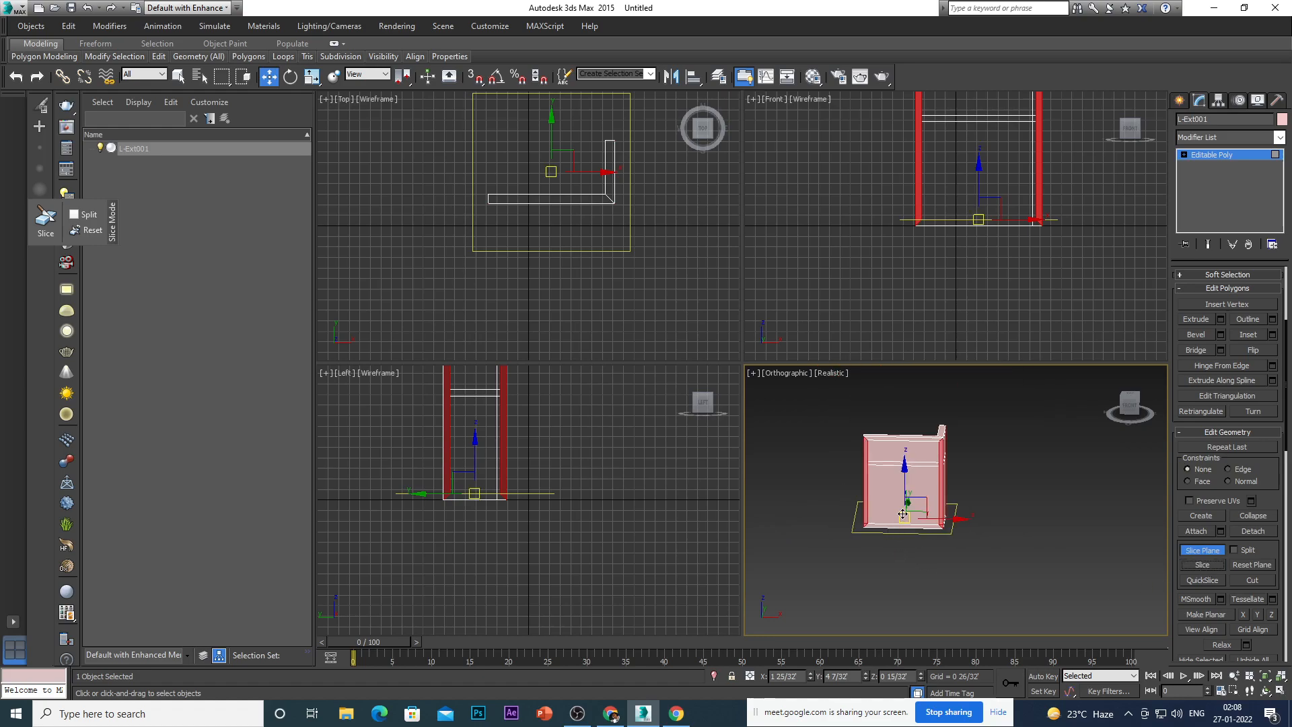
scroll(912, 498, "up", 2)
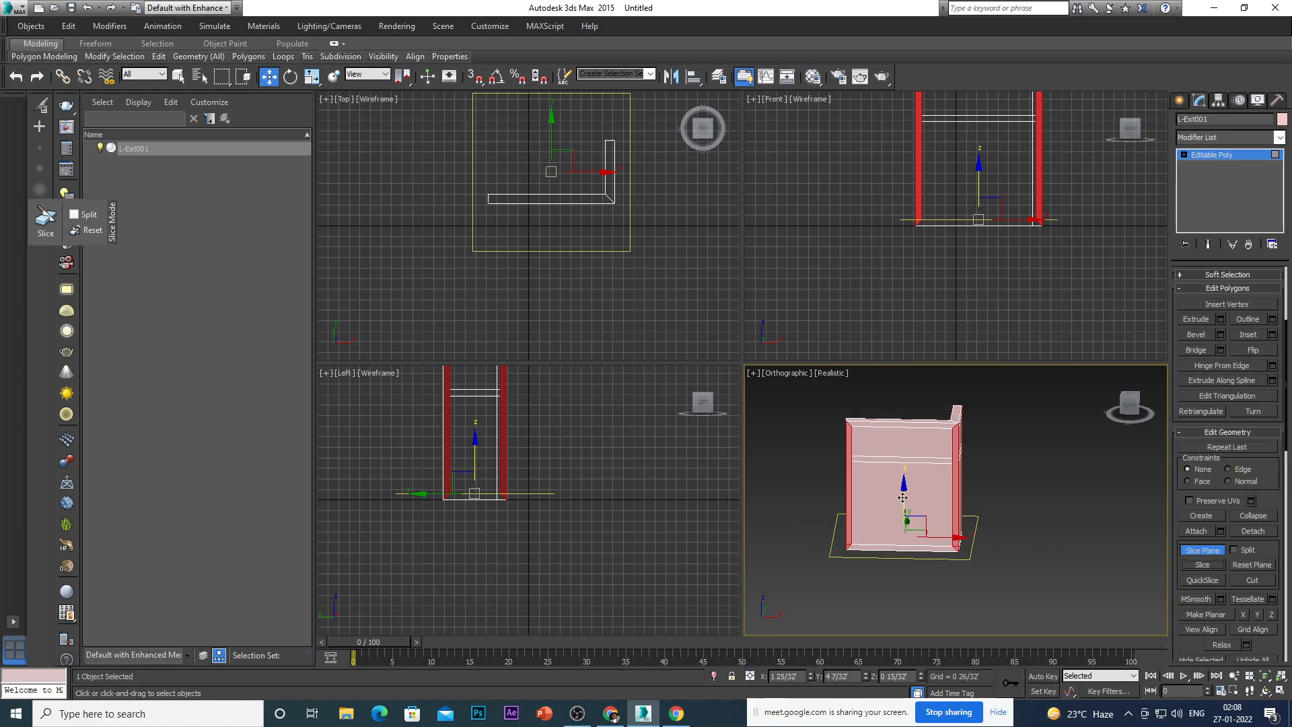
left_click_drag(902, 497, 893, 426)
scroll(877, 448, "up", 3)
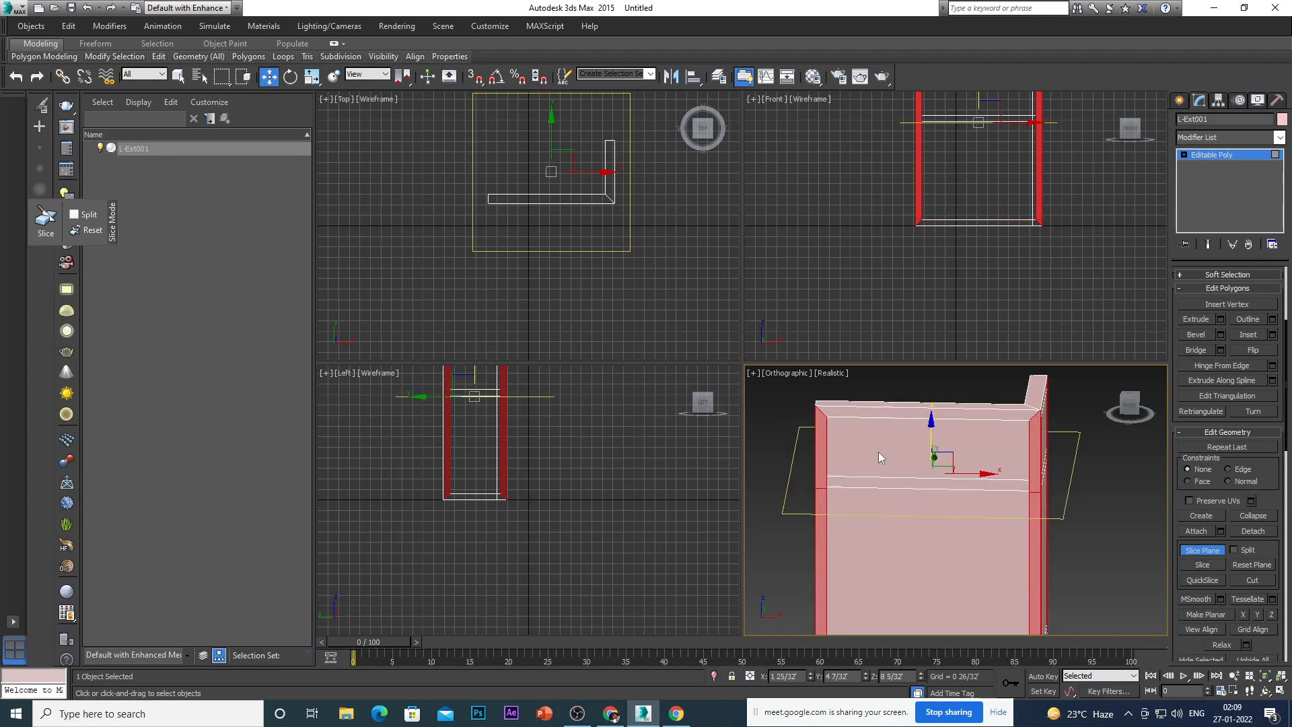
scroll(959, 484, "down", 2)
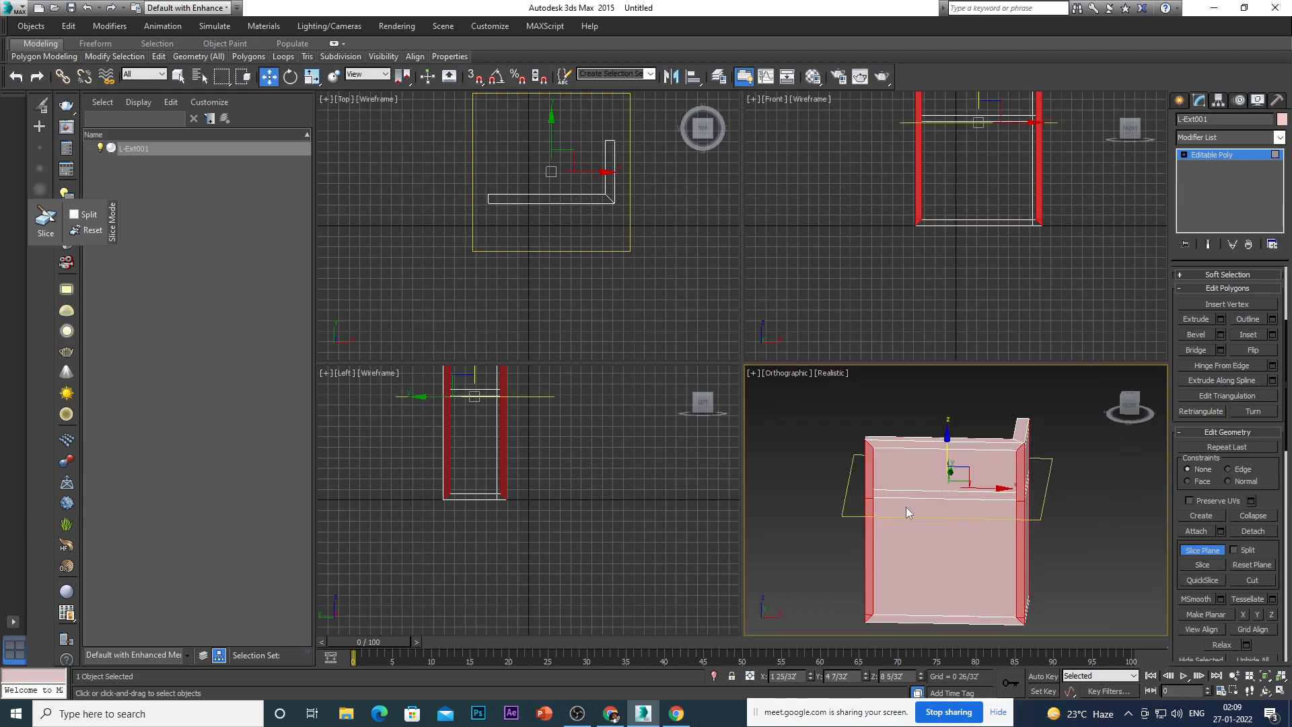
key("f")
scroll(882, 522, "up", 2)
scroll(898, 506, "up", 5)
scroll(868, 515, "down", 3)
scroll(926, 510, "up", 2)
left_click_drag(977, 470, 979, 458)
left_click(1203, 566)
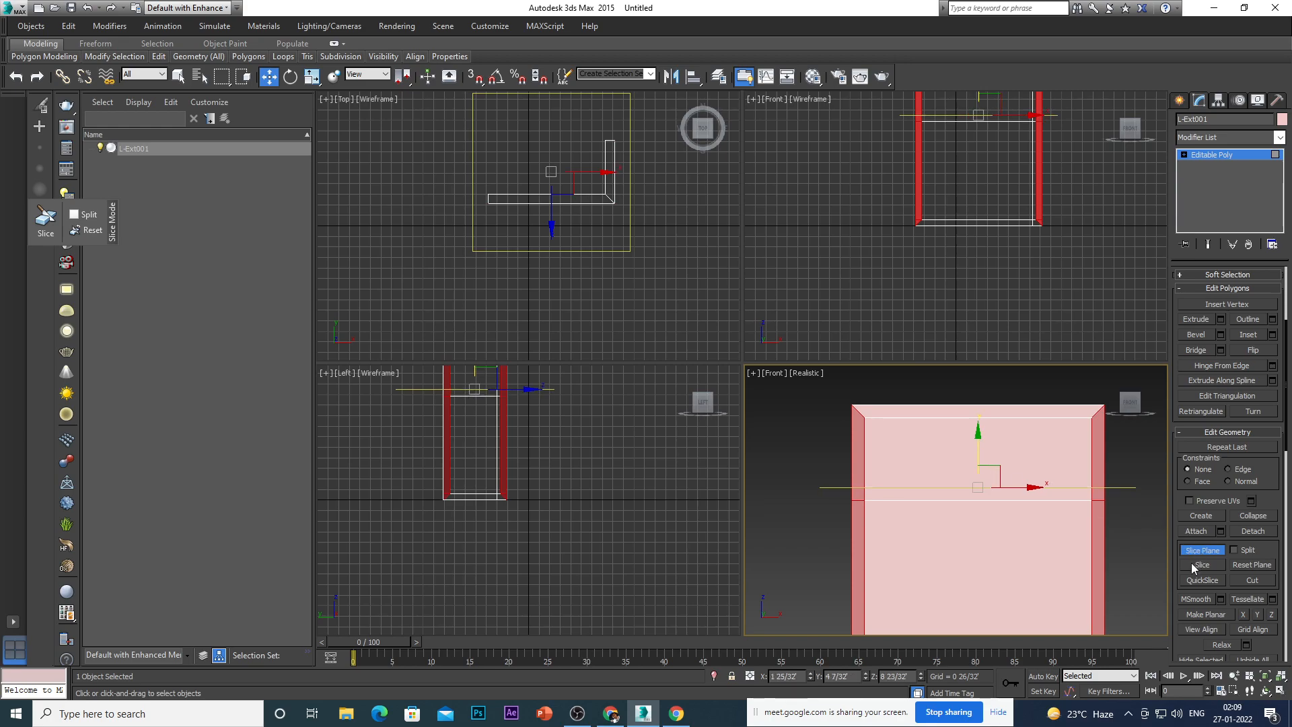
Move the slice plane to the upper inset line at Z 11 16/32', exit slicing, and clear the polygon selection.
left_click_drag(978, 455, 982, 387)
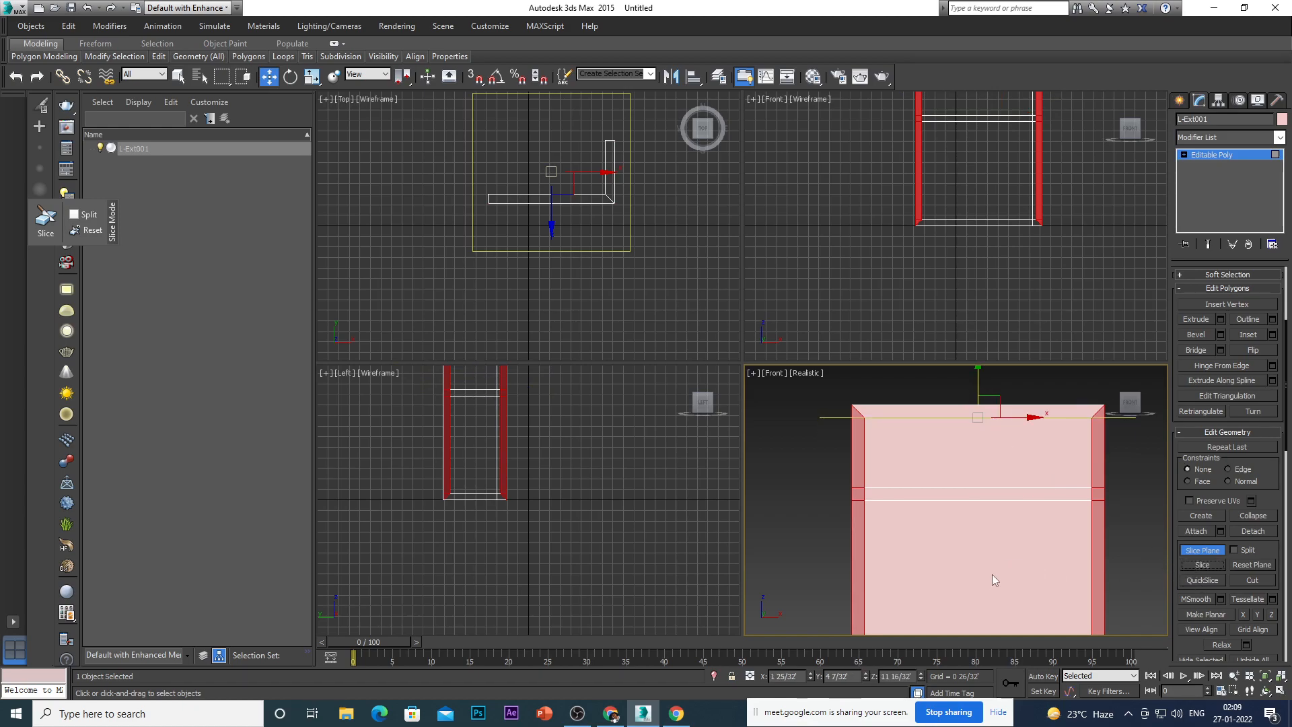
middle_click_drag(995, 556, 982, 480, "alt")
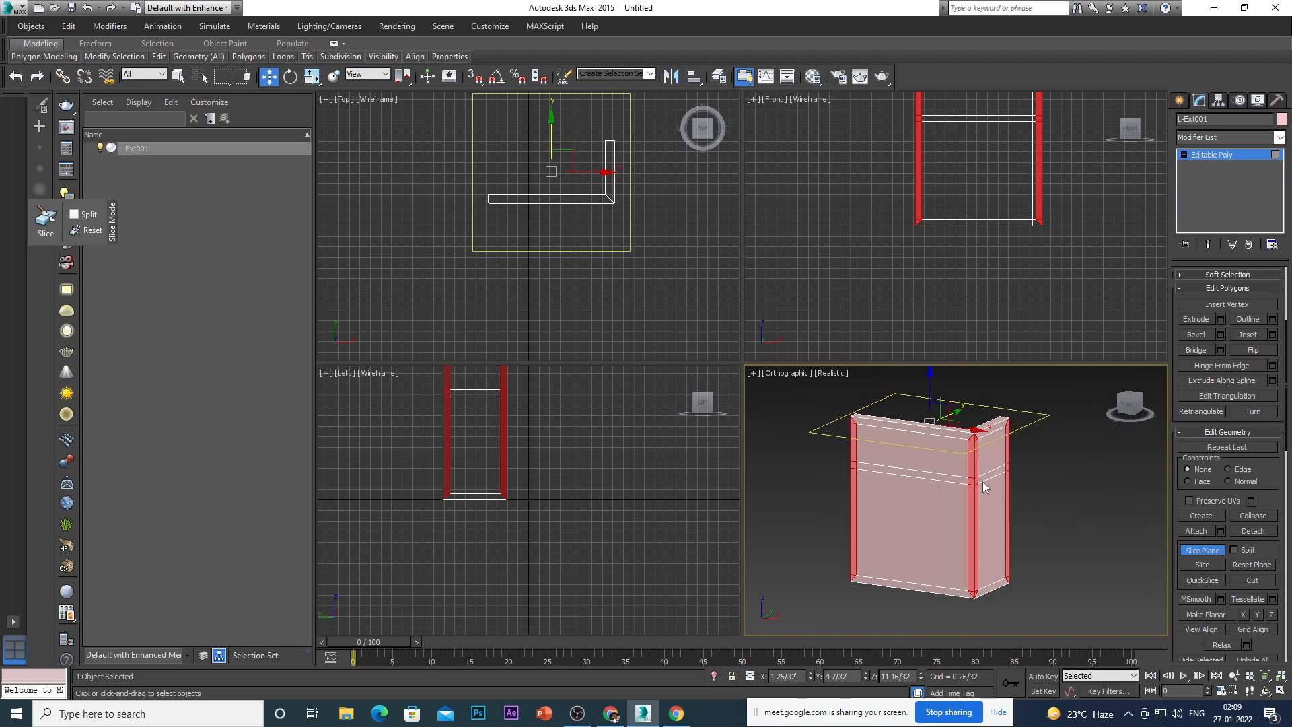
left_click(1210, 551)
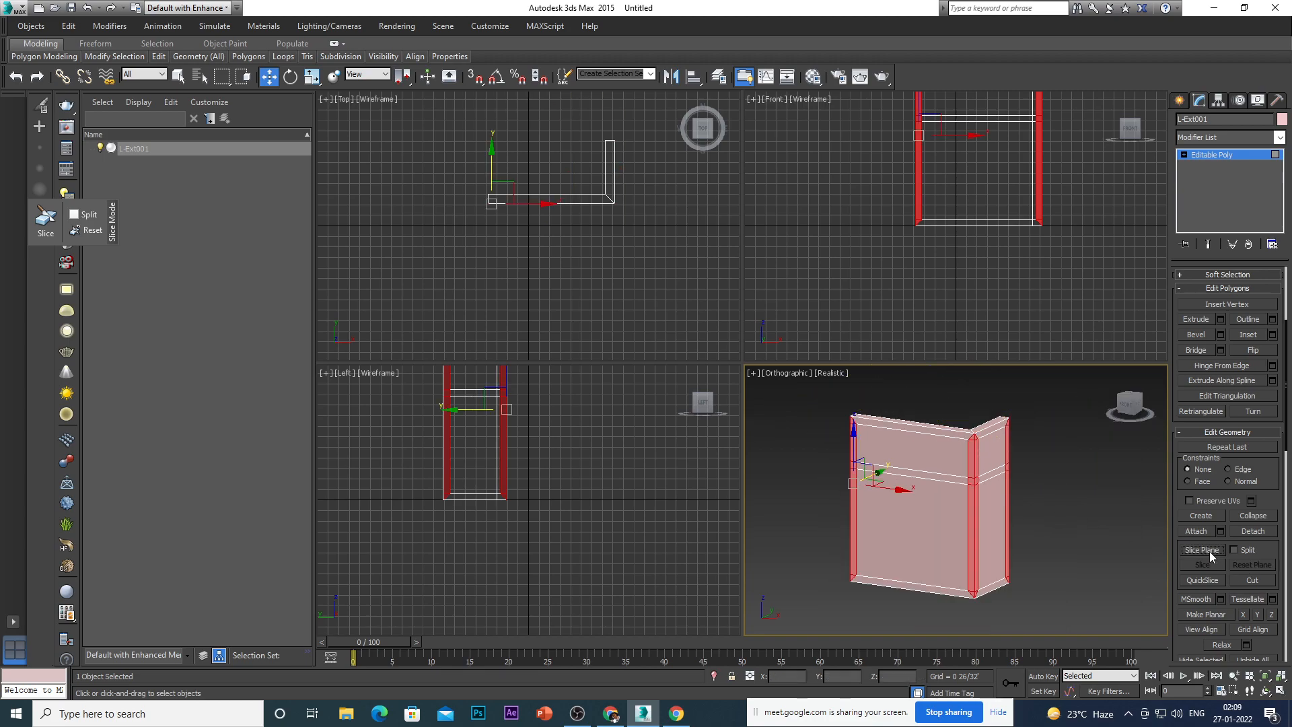
left_click(1059, 577)
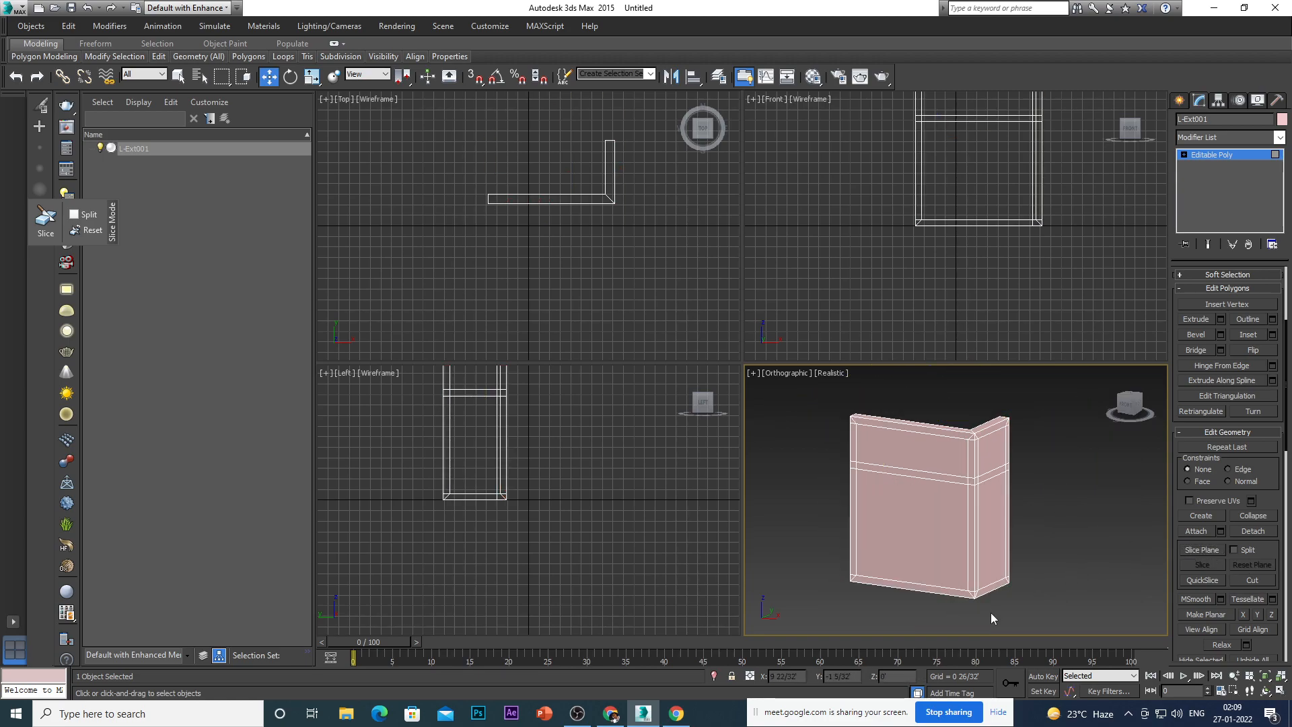
Remove the diagonal edge at the front wall's lower outer-left corner in Edge sub-object mode.
scroll(850, 582, "up", 3)
scroll(851, 581, "up", 4)
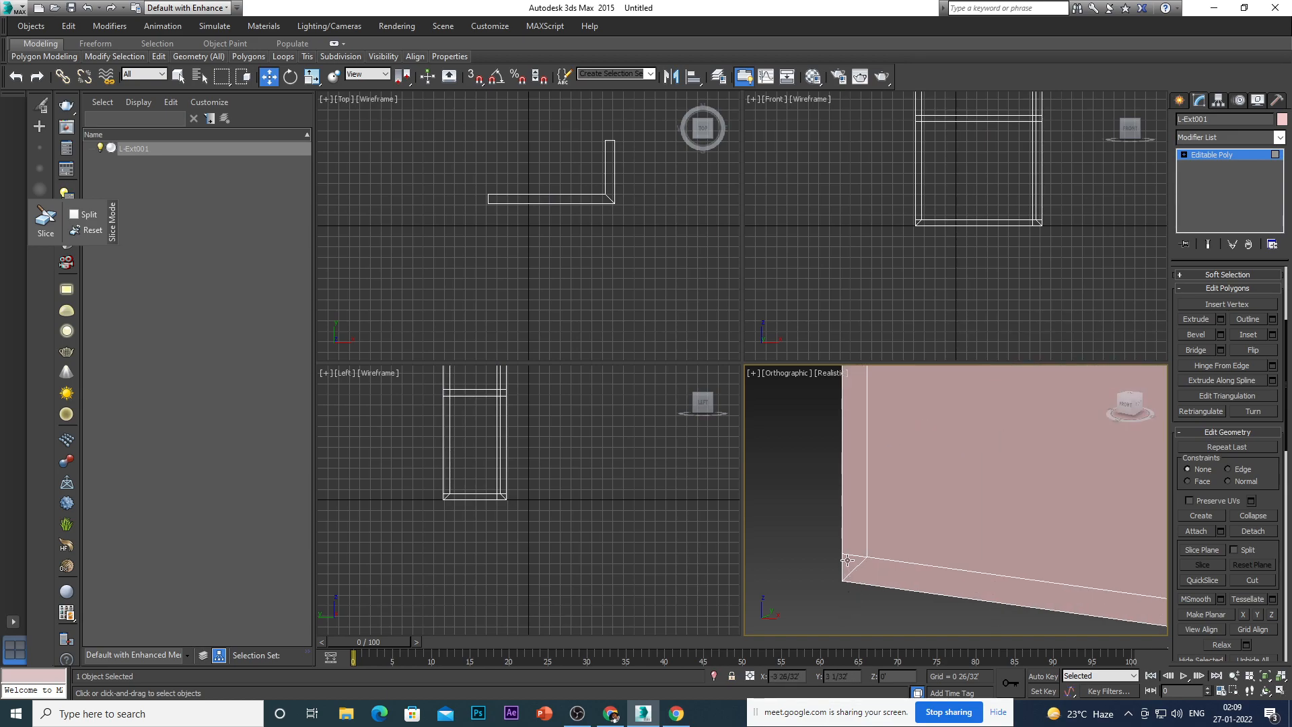
key("4")
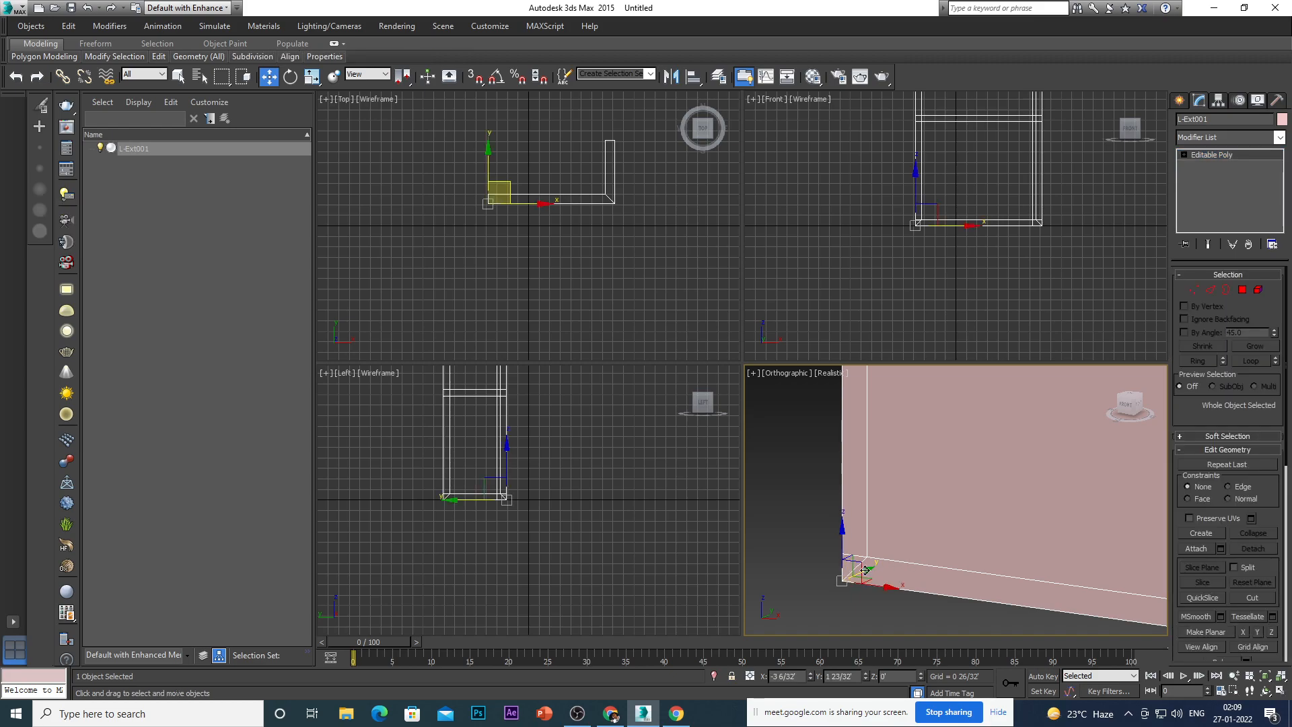
scroll(880, 545, "down", 4)
scroll(983, 587, "up", 3)
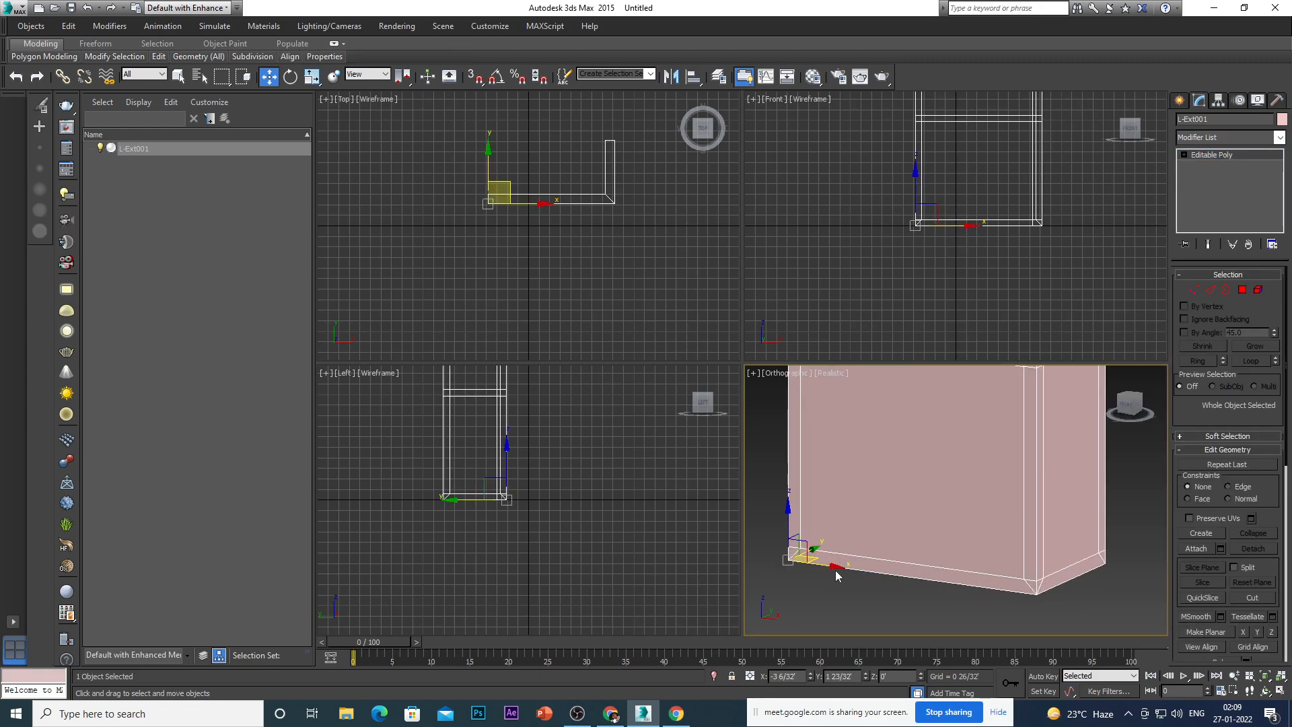
scroll(797, 554, "up", 3)
scroll(879, 556, "up", 2)
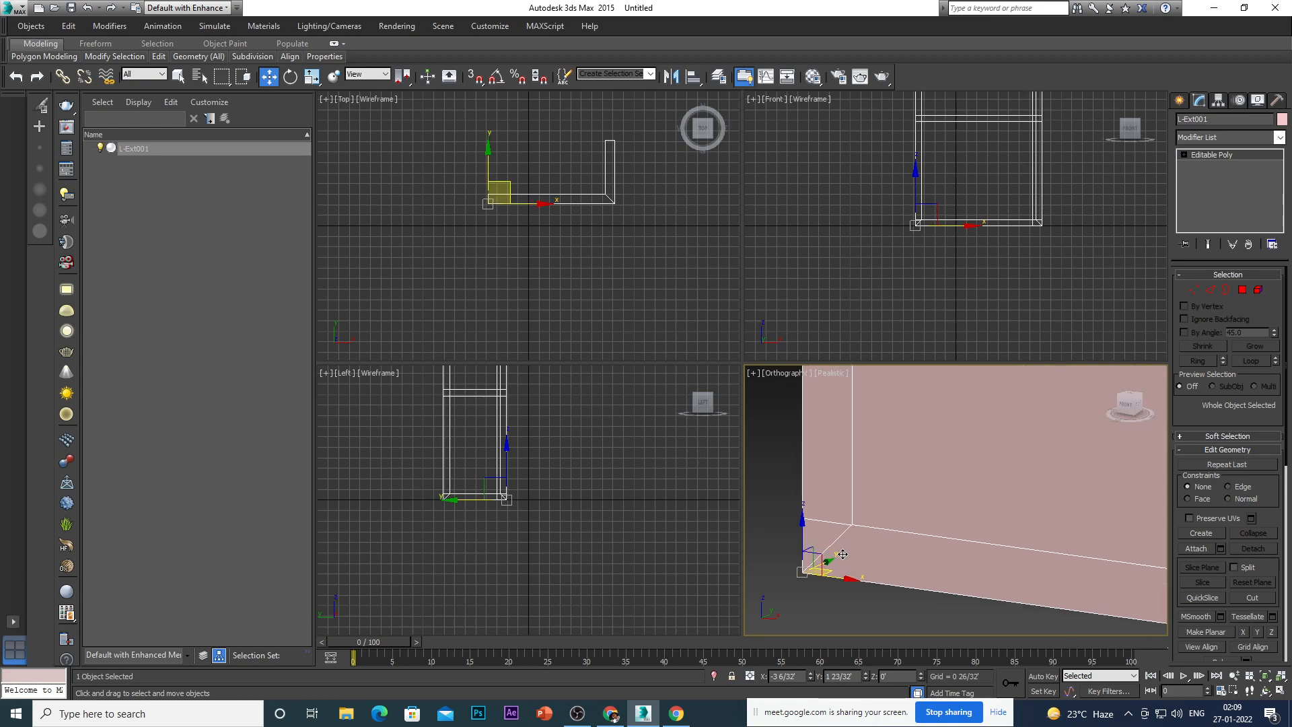
key("2")
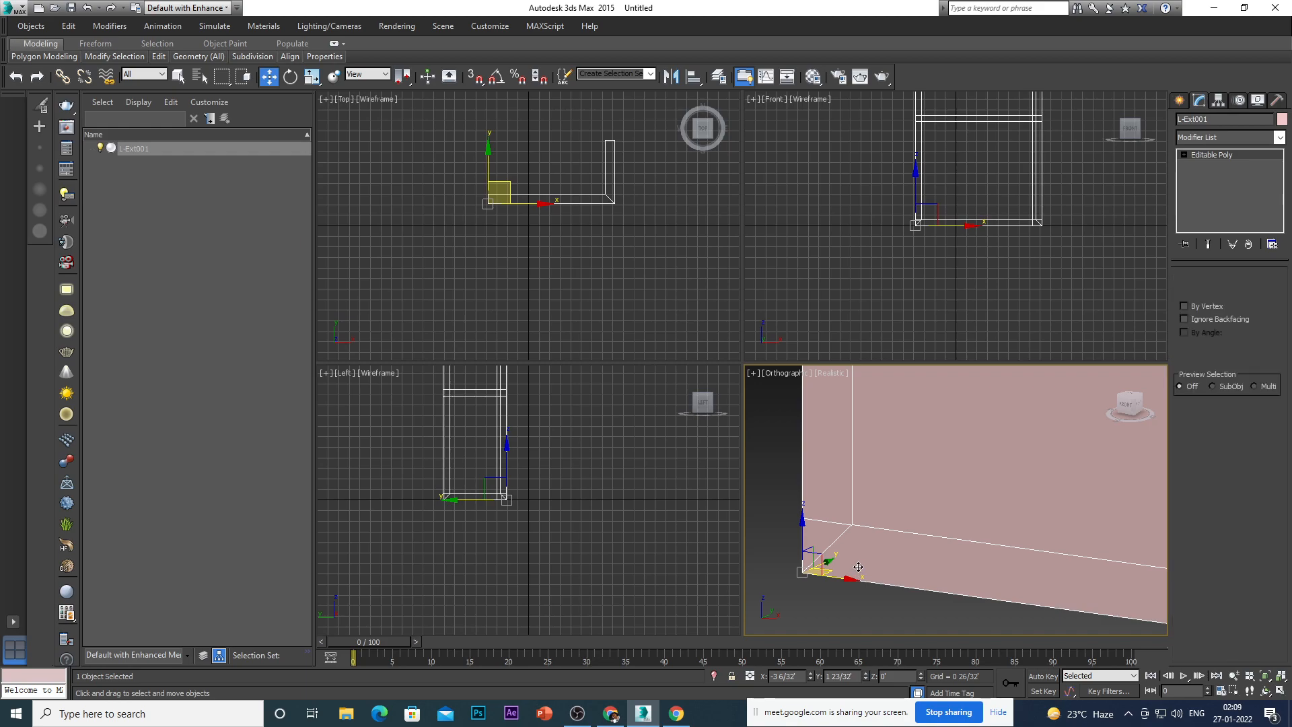
left_click(839, 538)
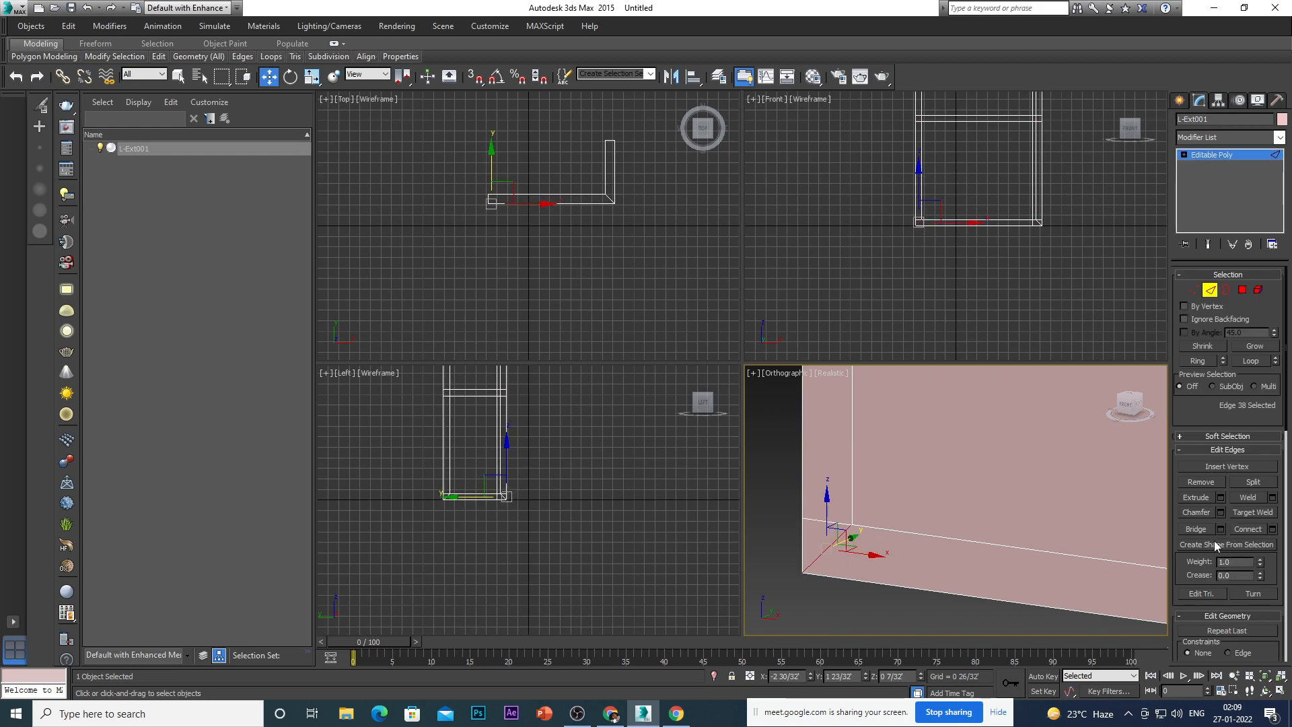
left_click(1199, 482)
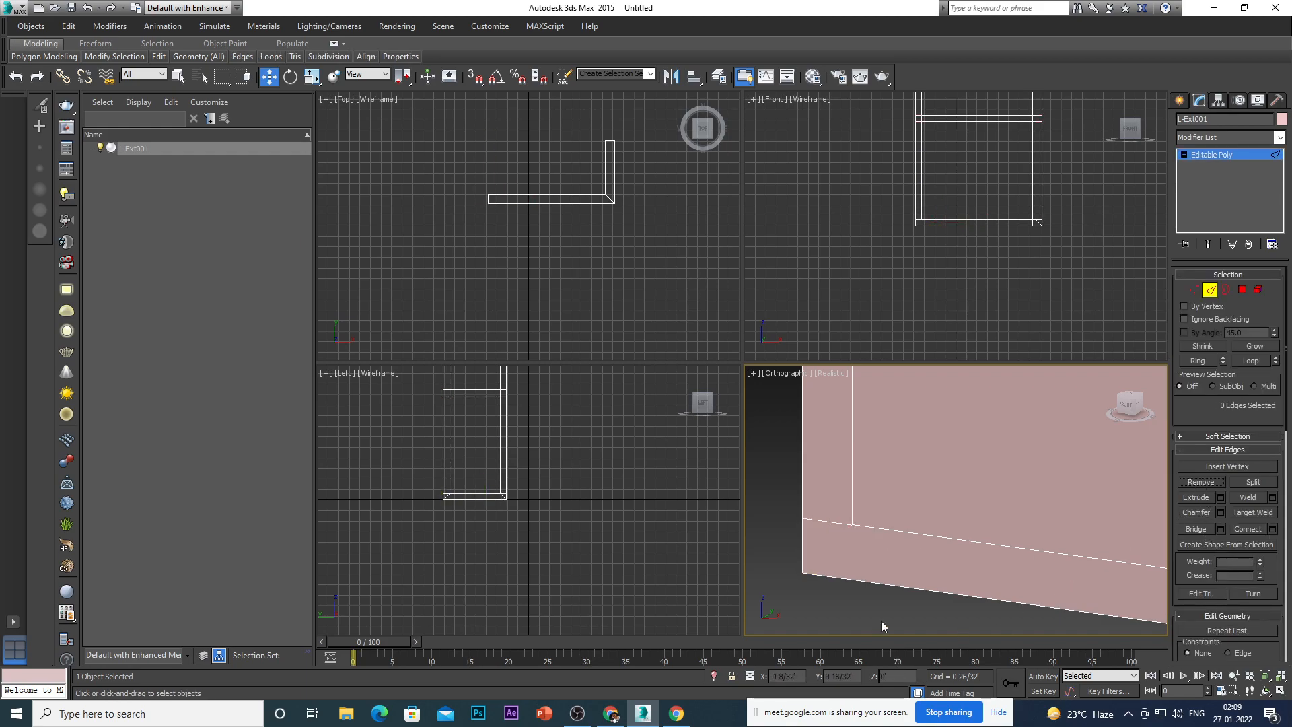
Remove the two diagonal edges at the base of the corner where the front and side walls meet.
scroll(928, 592, "down", 3)
scroll(1030, 611, "up", 3)
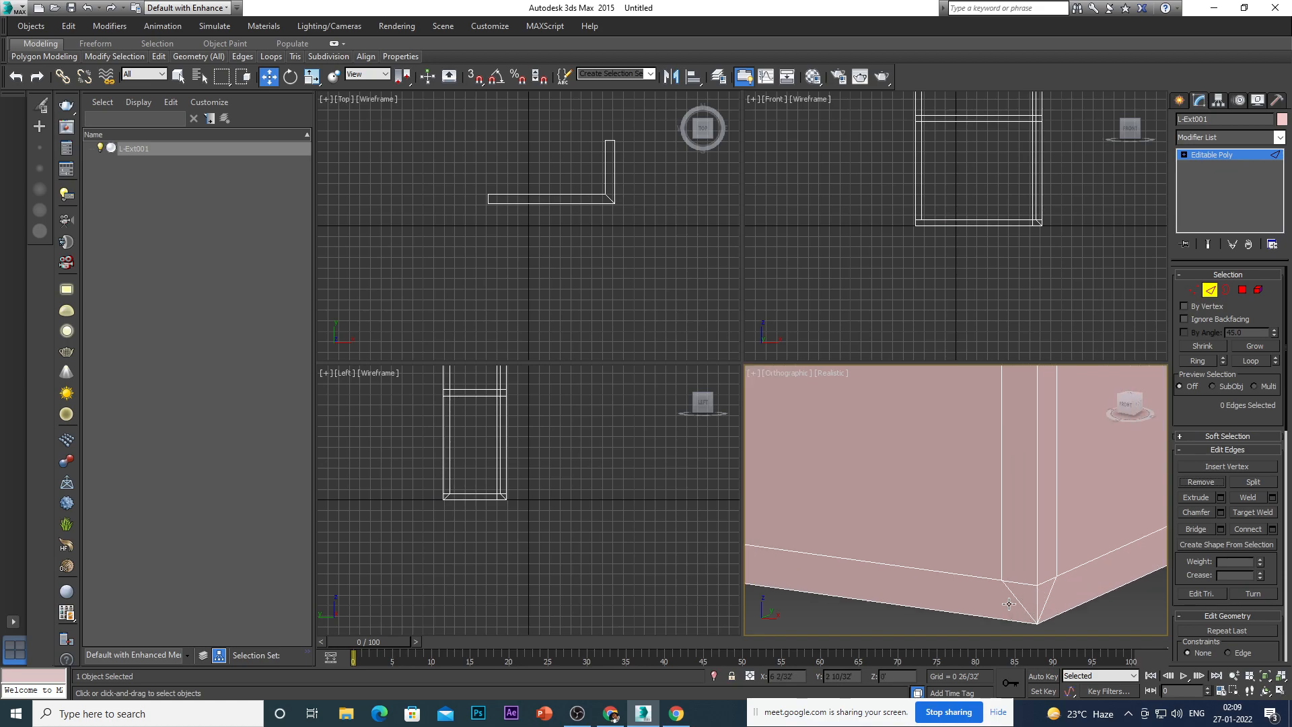
scroll(1009, 604, "up", 3)
left_click(1018, 586)
scroll(1096, 596, "down", 3)
scroll(1096, 597, "up", 2)
left_click(1083, 578, "ctrl")
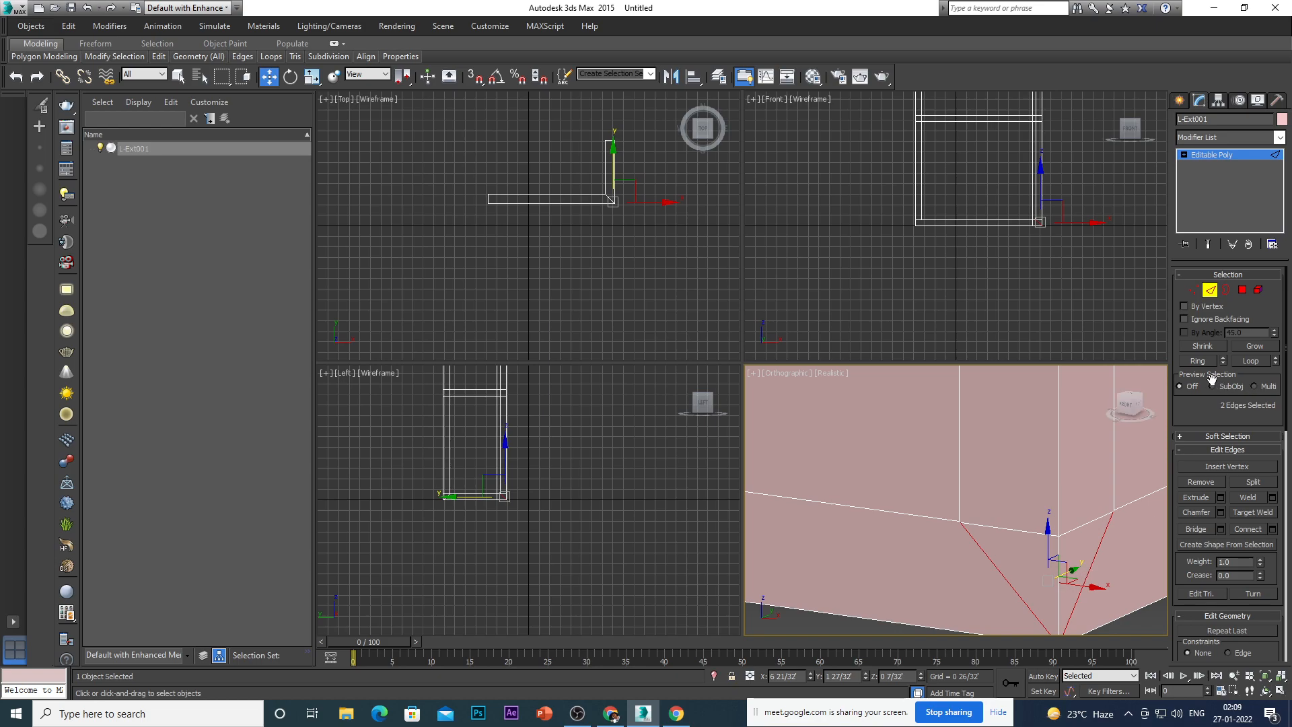
left_click(1205, 489)
scroll(898, 594, "down", 2)
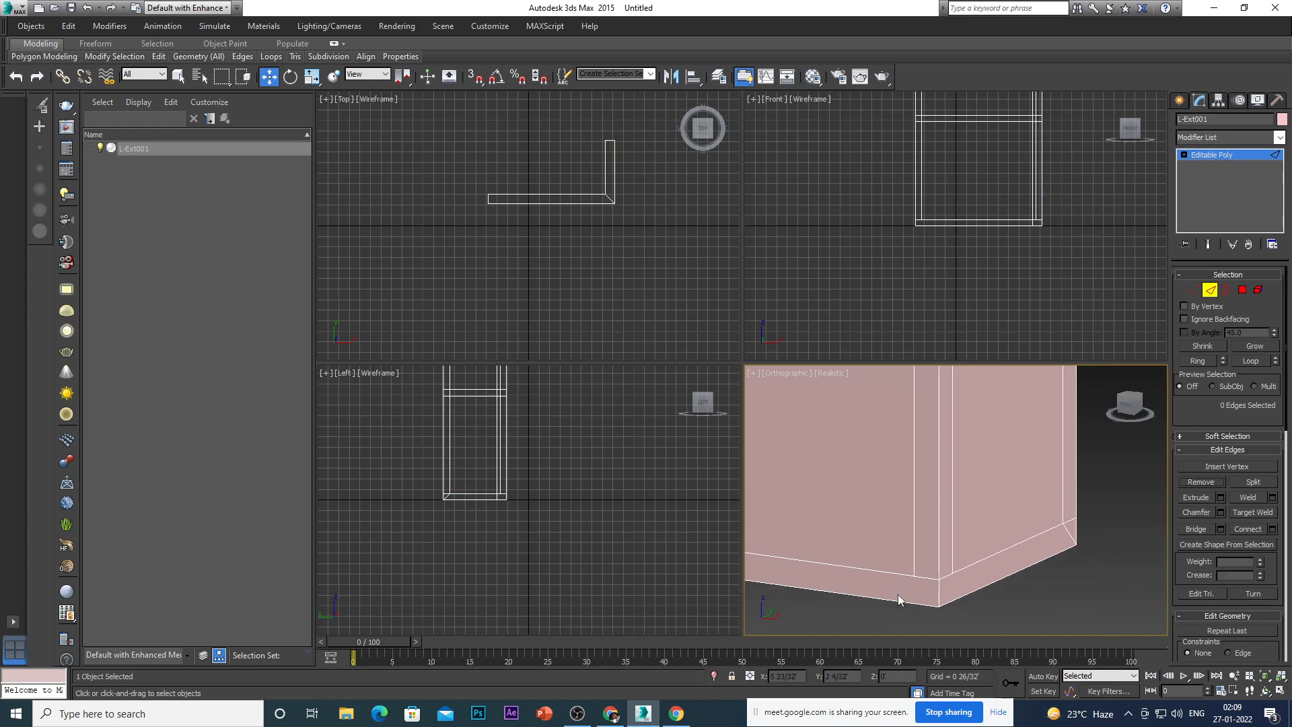
Remove the diagonal edge at the side wall's lower outer corner.
scroll(1076, 540, "up", 2)
left_click(1055, 523)
left_click(1200, 482)
scroll(1005, 566, "down", 4)
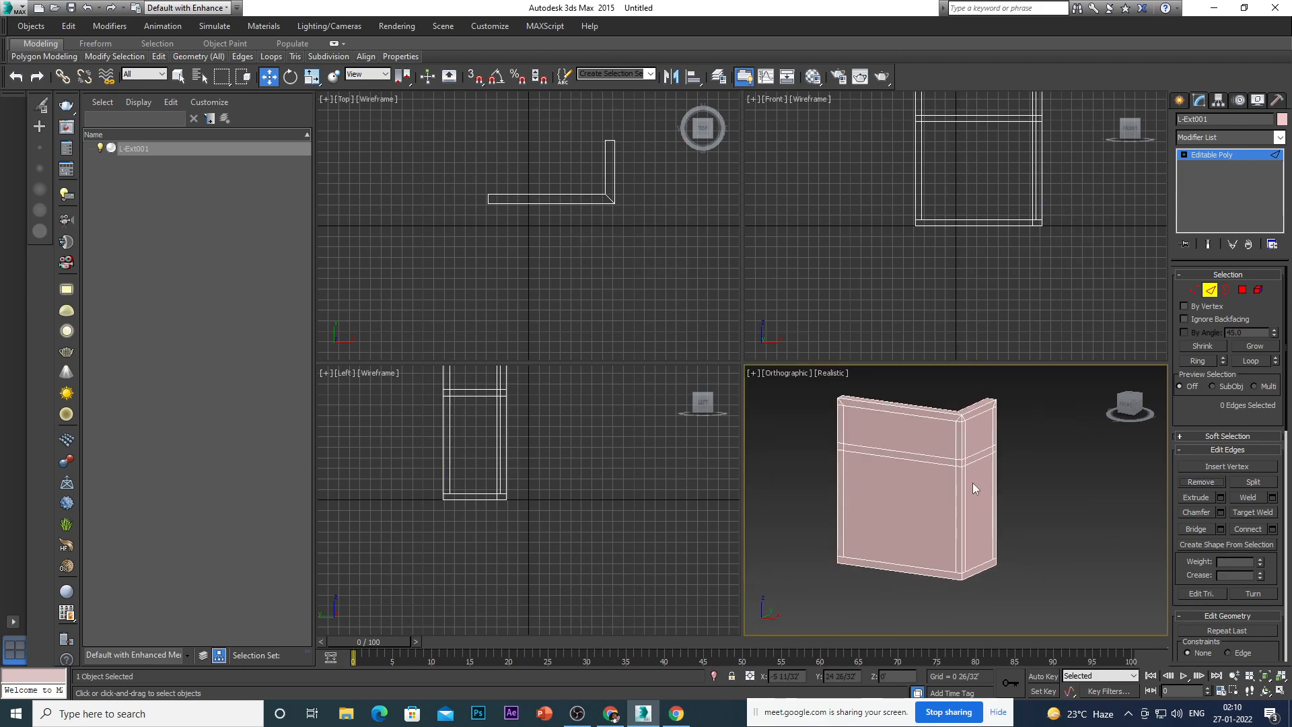
Remove the four diagonal edges along the wall's top: one at each outer end and two at the shared corner.
scroll(825, 405, "up", 4)
left_click(847, 434)
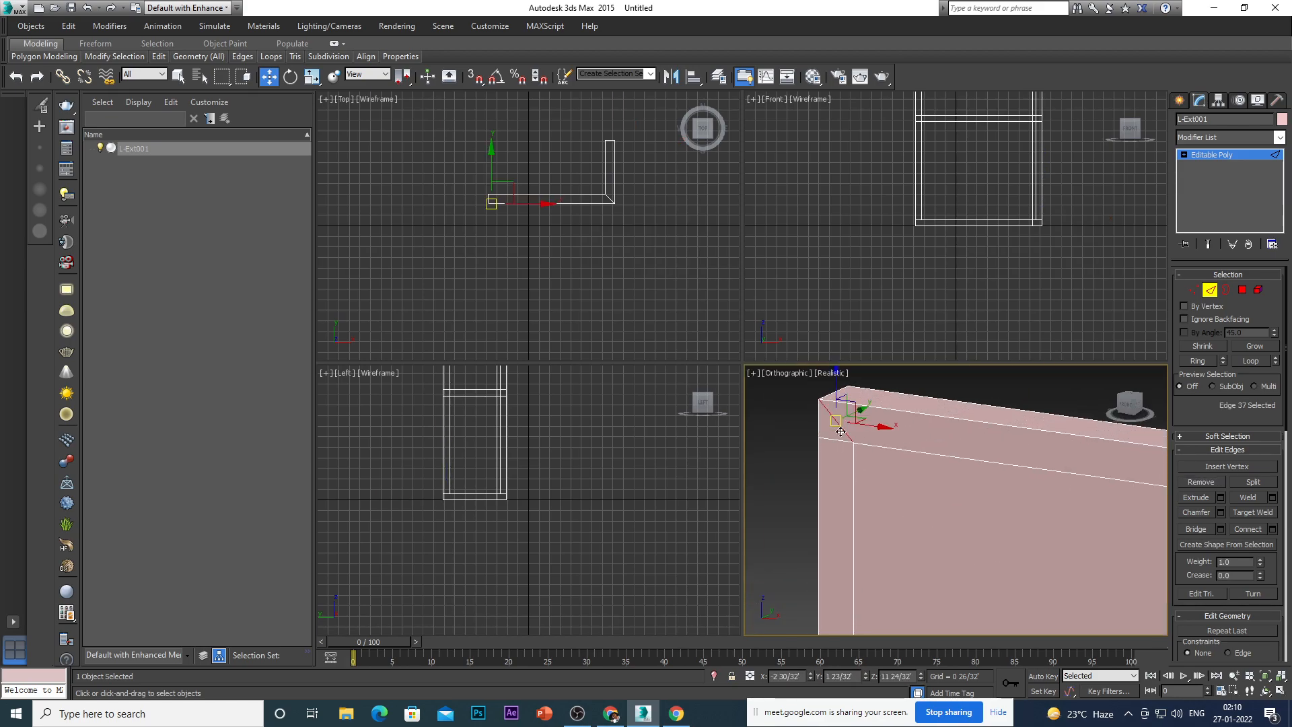
scroll(871, 475, "down", 4)
scroll(1046, 486, "up", 4)
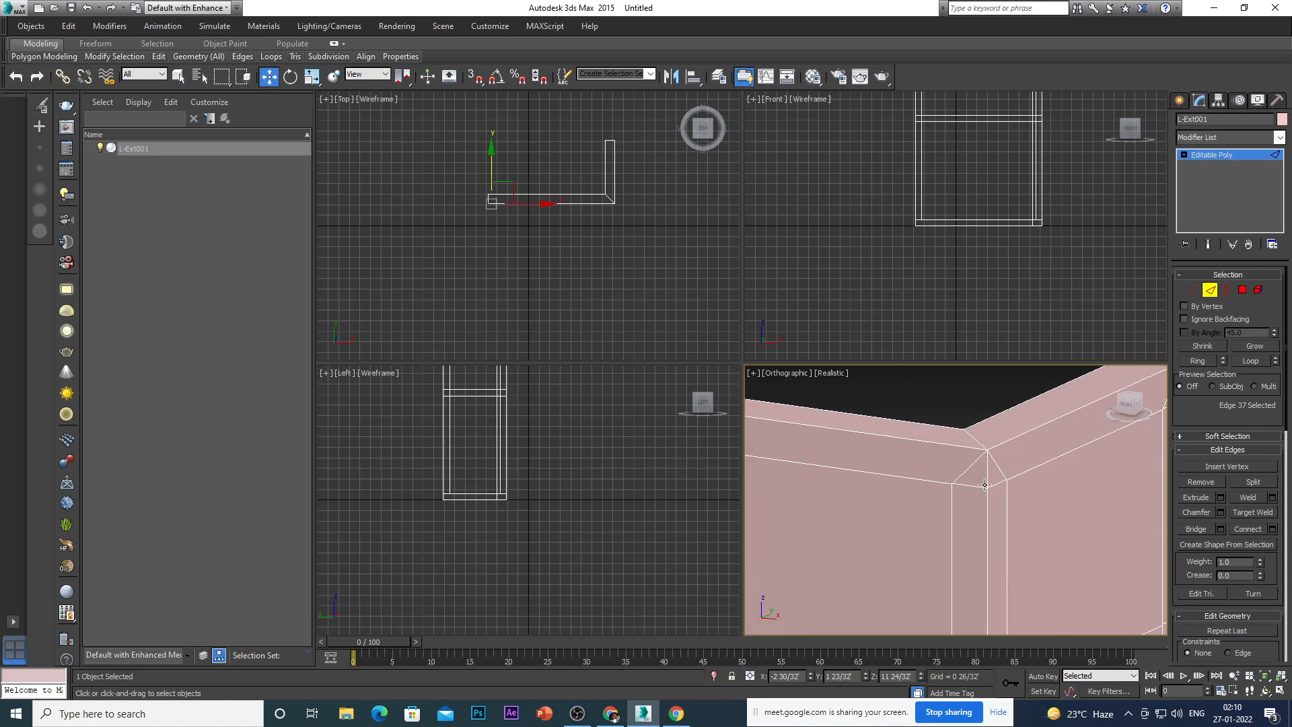
left_click(972, 459)
left_click(1000, 464, "ctrl")
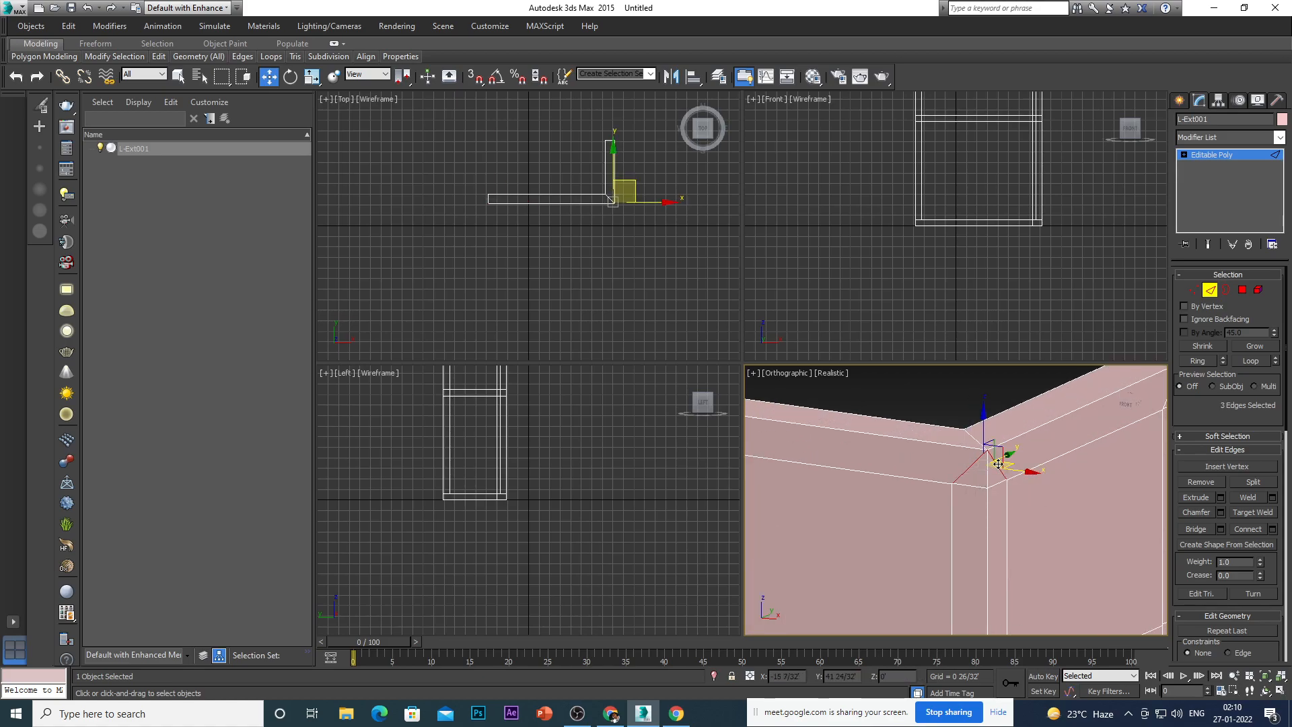
scroll(946, 480, "down", 4)
scroll(1019, 458, "up", 4)
left_click(1024, 448, "ctrl")
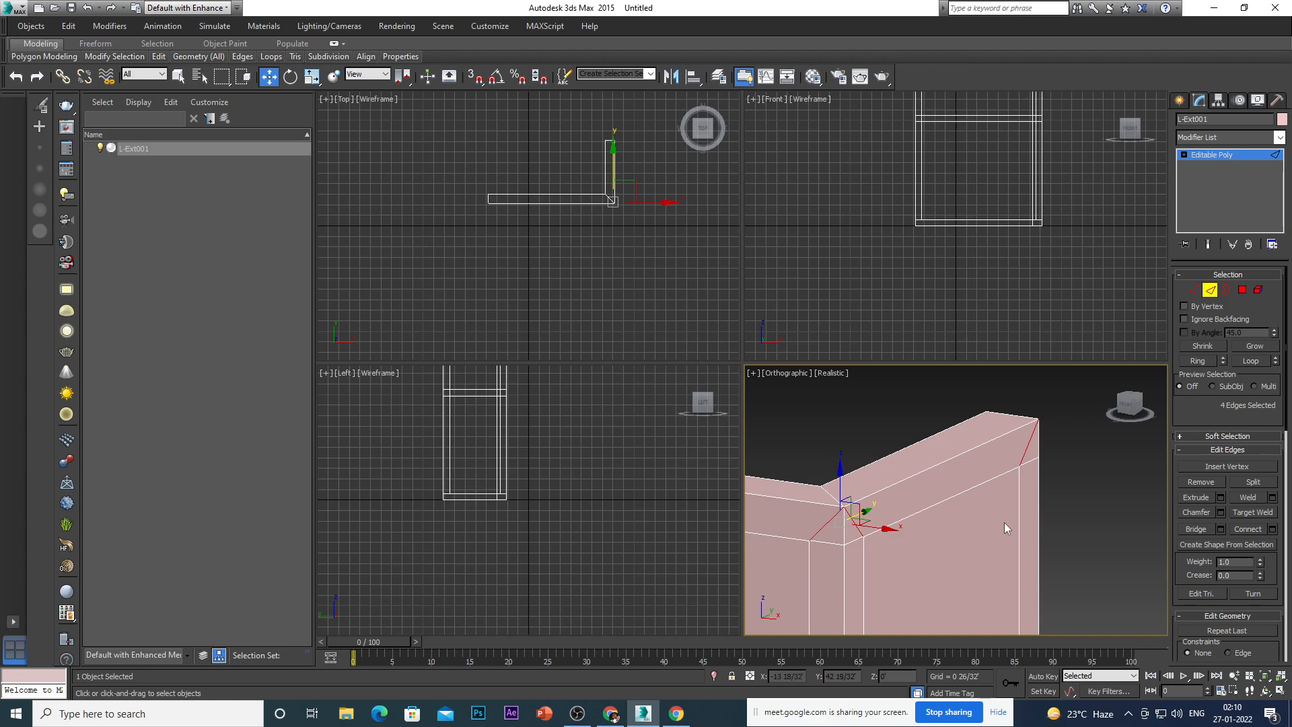
left_click(1209, 484)
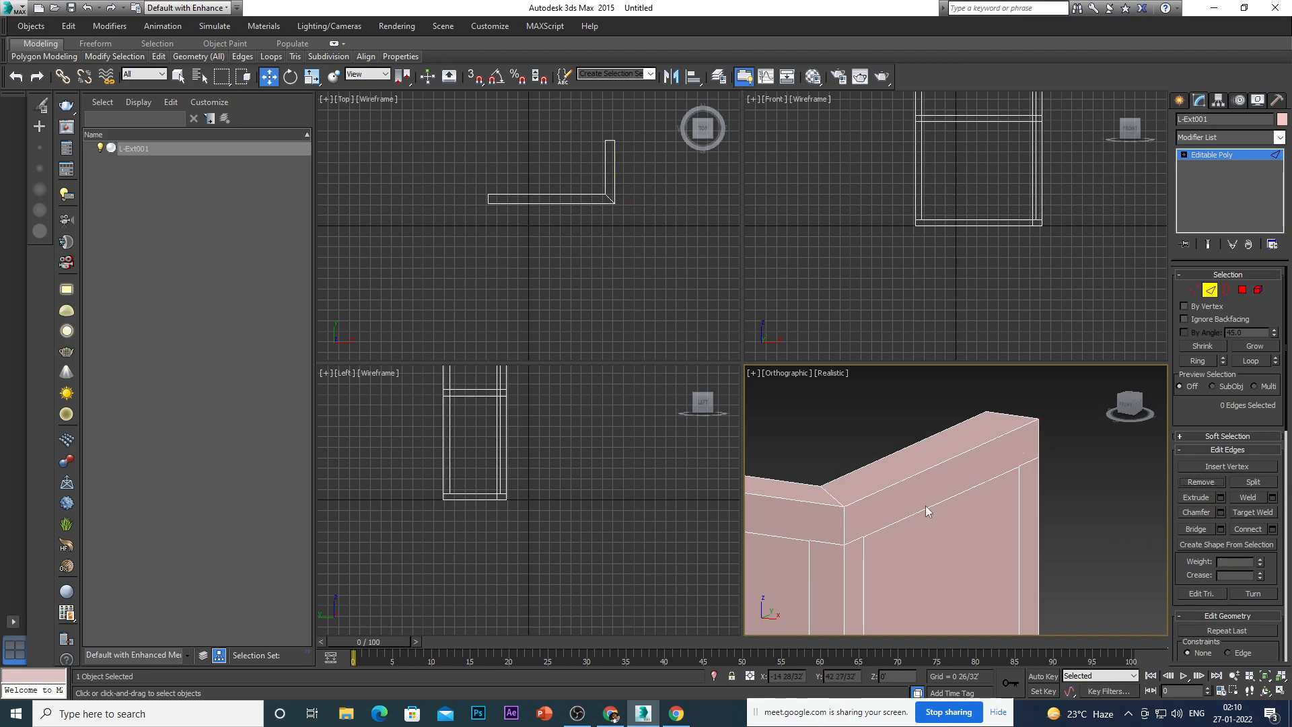
Switch to Polygon sub-object mode and select the border strip along the base of the front wall.
scroll(923, 504, "down", 5)
scroll(955, 624, "up", 3)
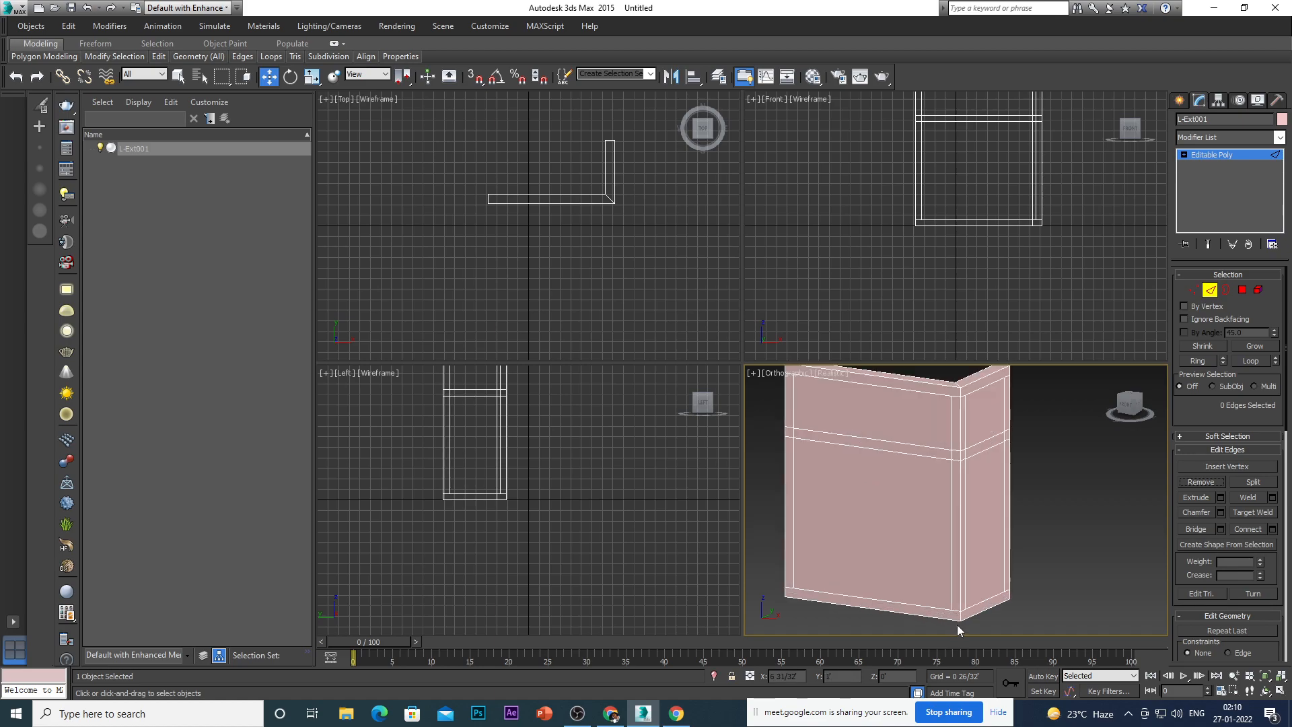
scroll(978, 568, "down", 3)
scroll(971, 596, "up", 6)
key("4")
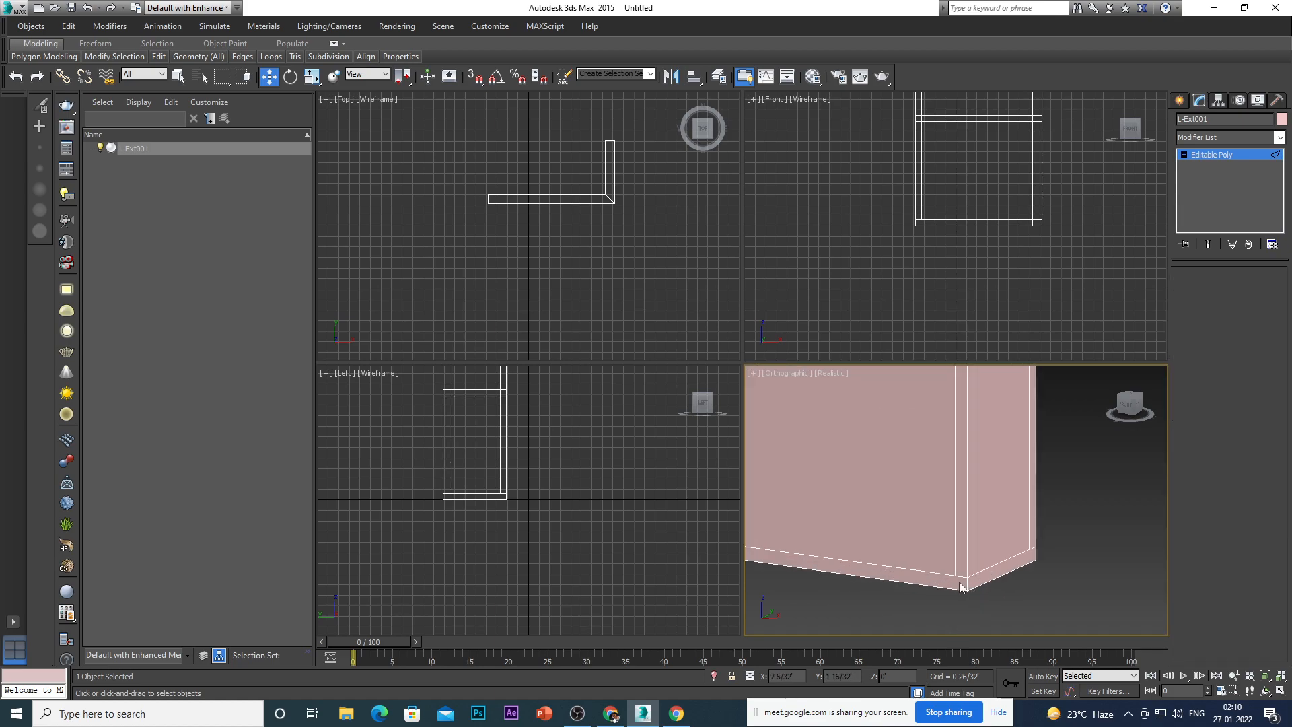
scroll(973, 593, "down", 5)
scroll(876, 528, "up", 5)
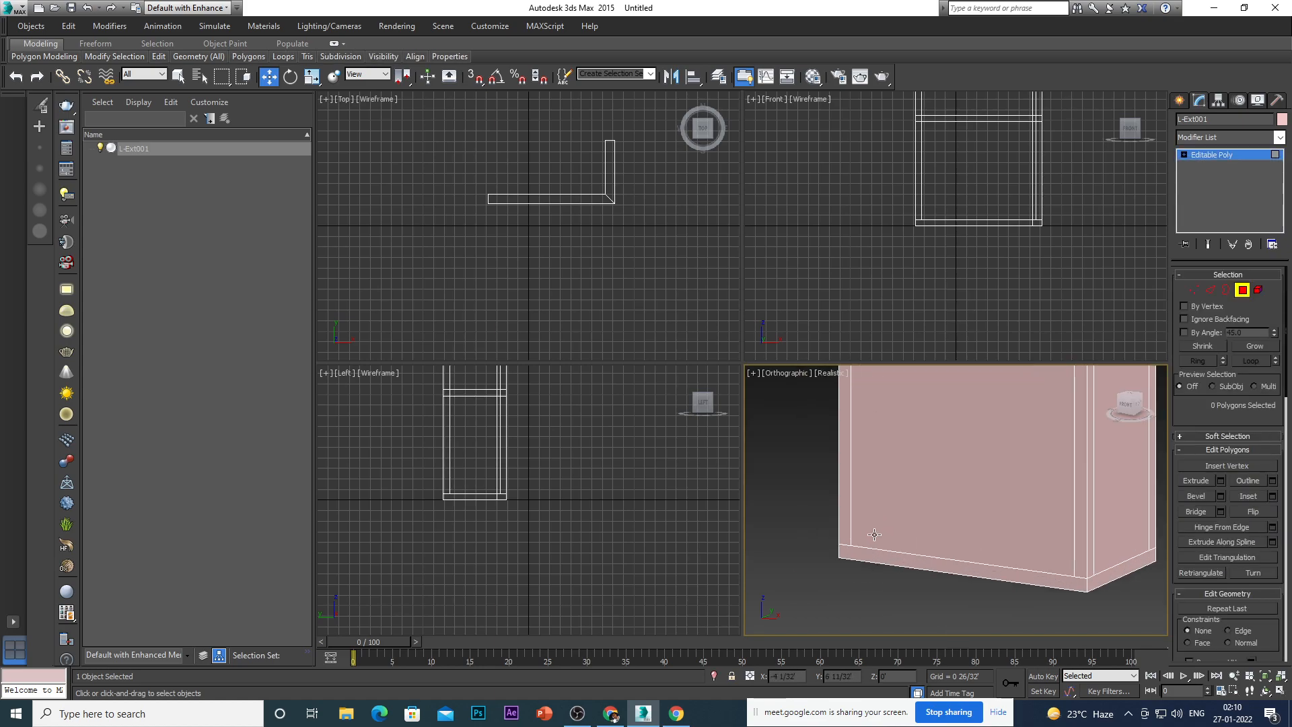
left_click(836, 560)
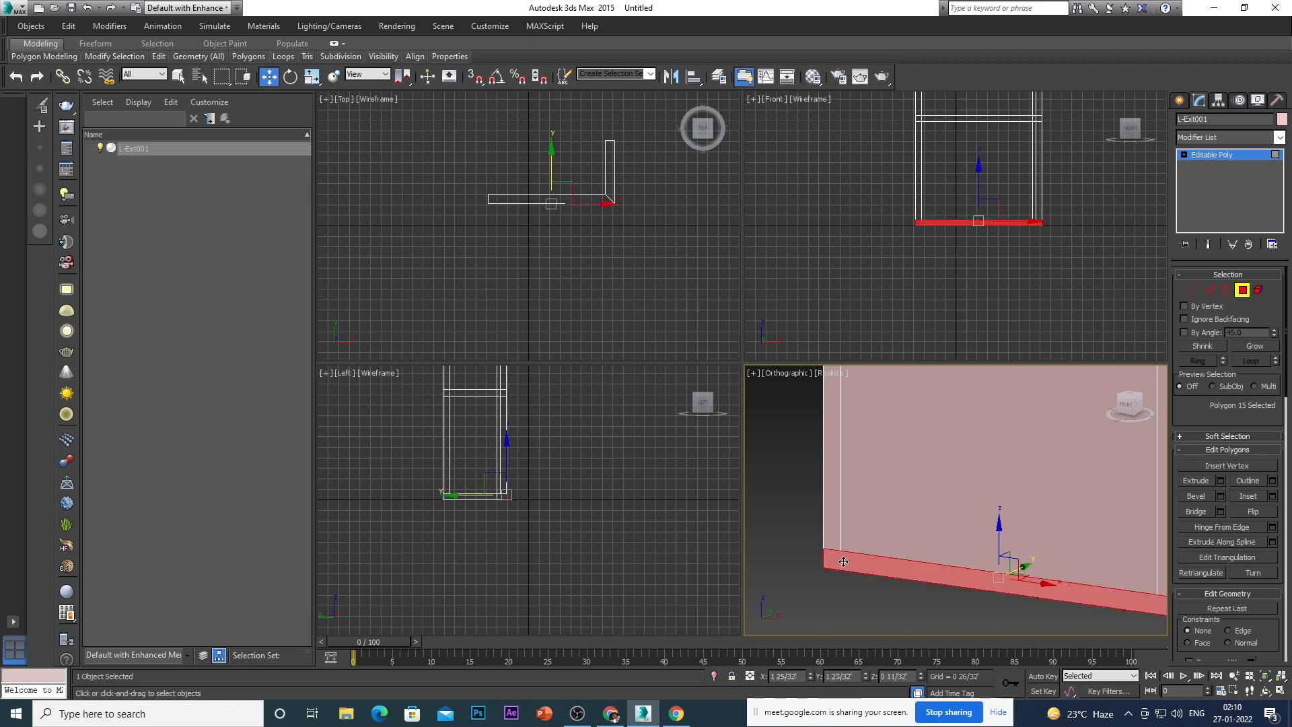
Add the front wall's upper border strip to the polygon selection.
scroll(824, 557, "down", 5)
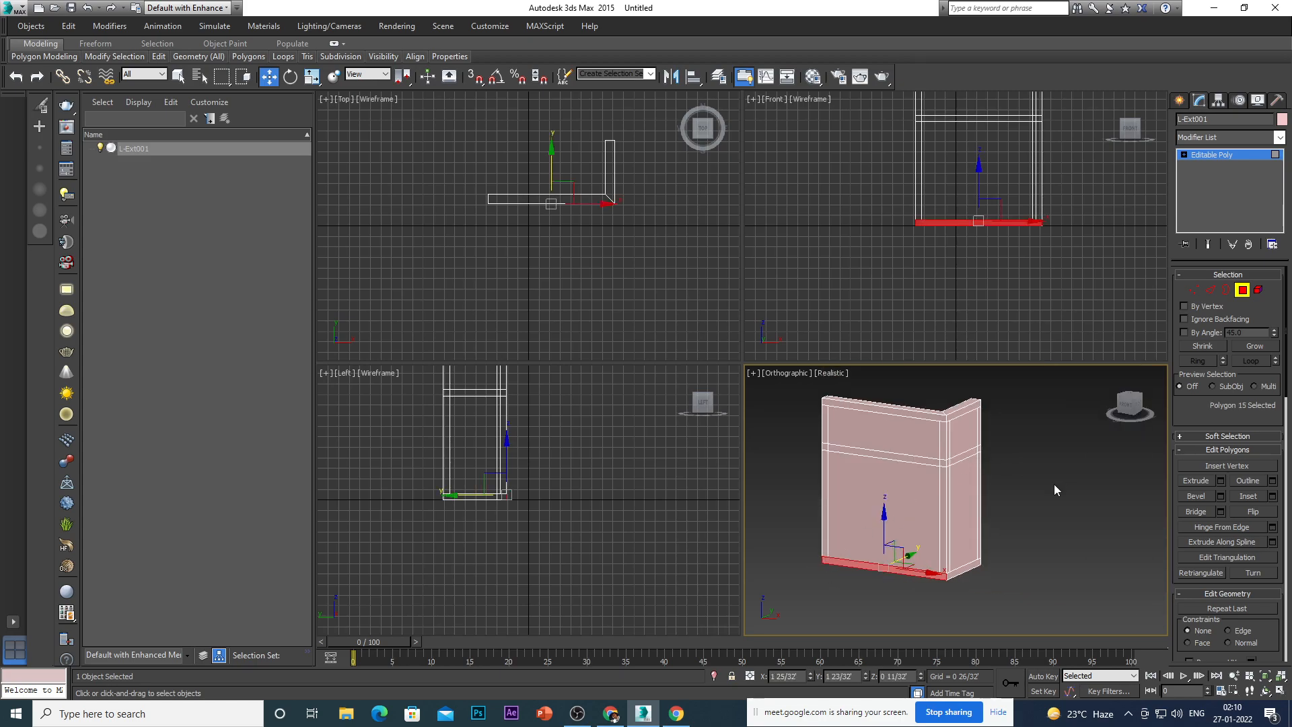
scroll(1017, 450, "down", 2)
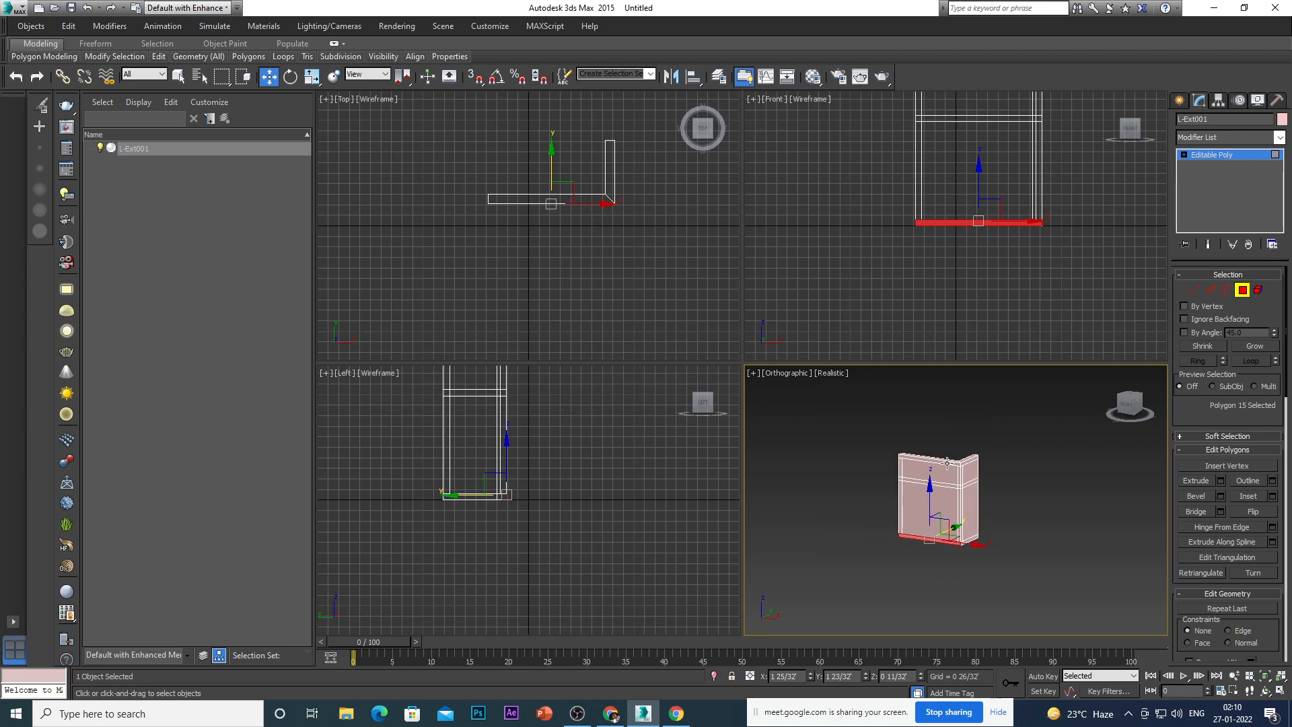
scroll(902, 465, "up", 5)
left_click(910, 442, "ctrl")
scroll(890, 457, "down", 5)
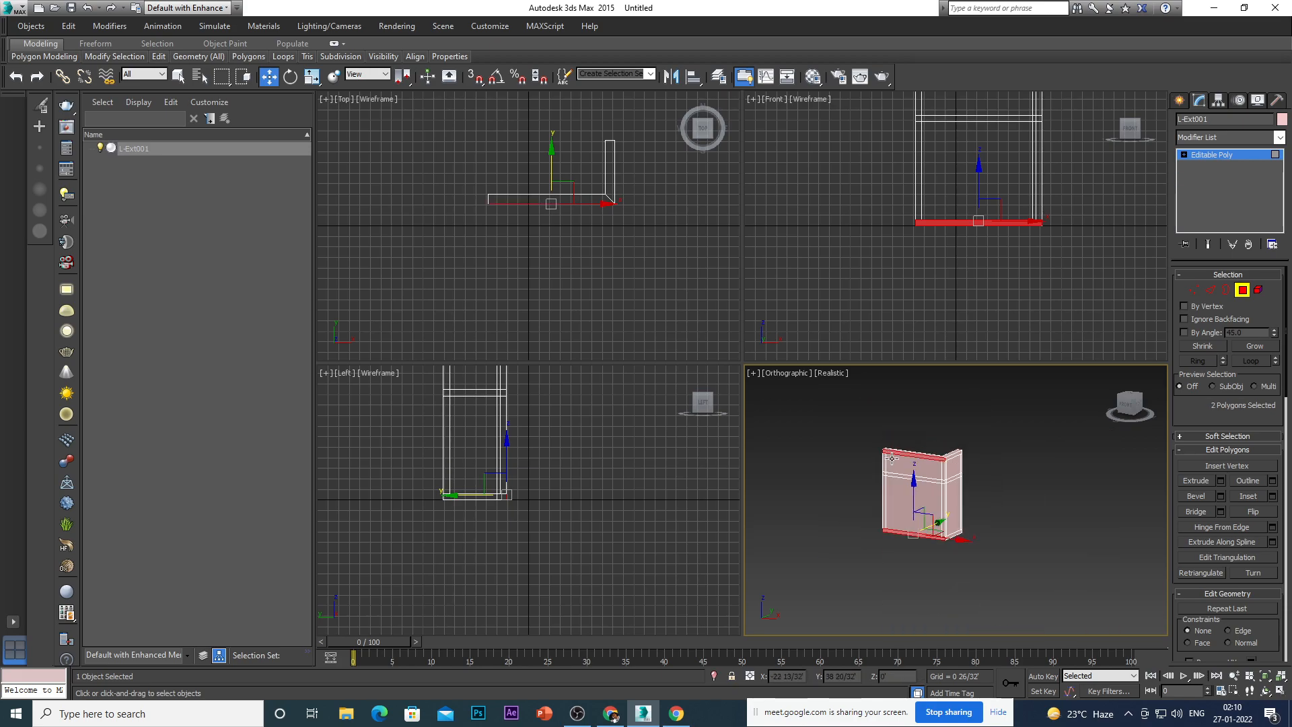
Add the side wall's upper border strip to the selection, leaving out the wall's top face.
scroll(958, 456, "up", 3)
left_click(947, 449, "ctrl")
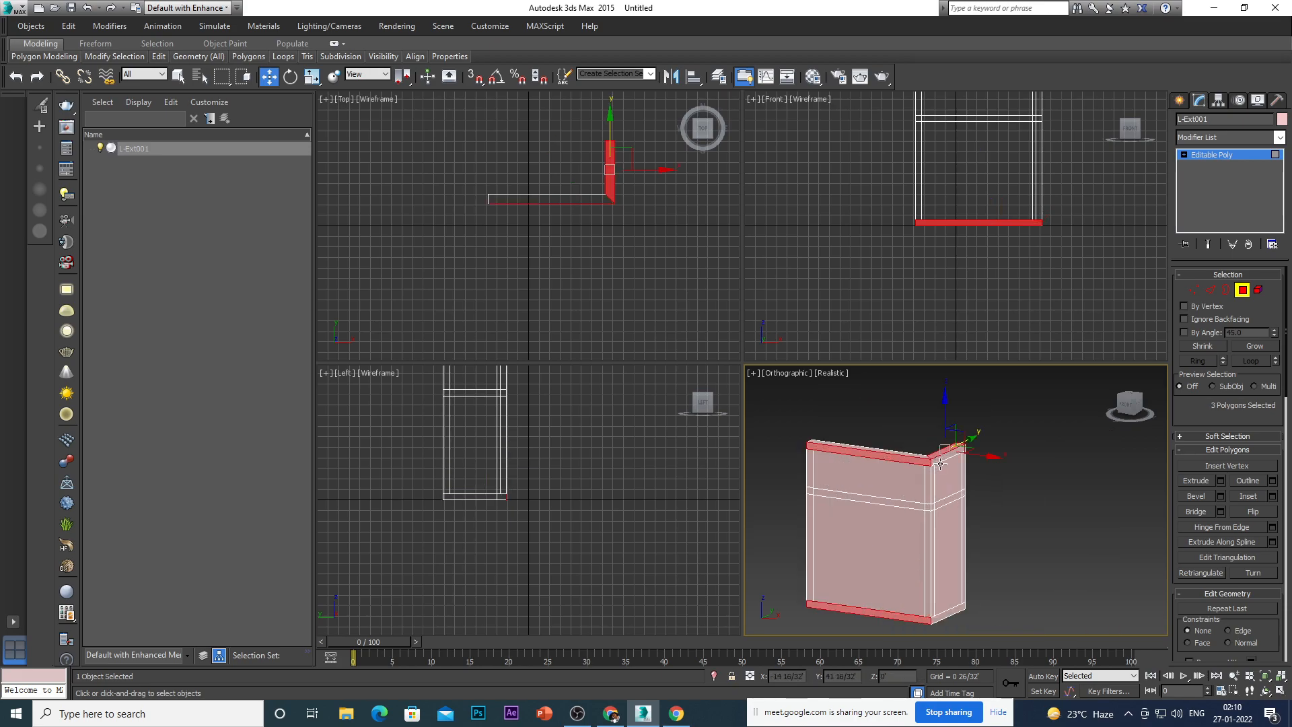
key("ctrl+z")
scroll(945, 463, "up", 3)
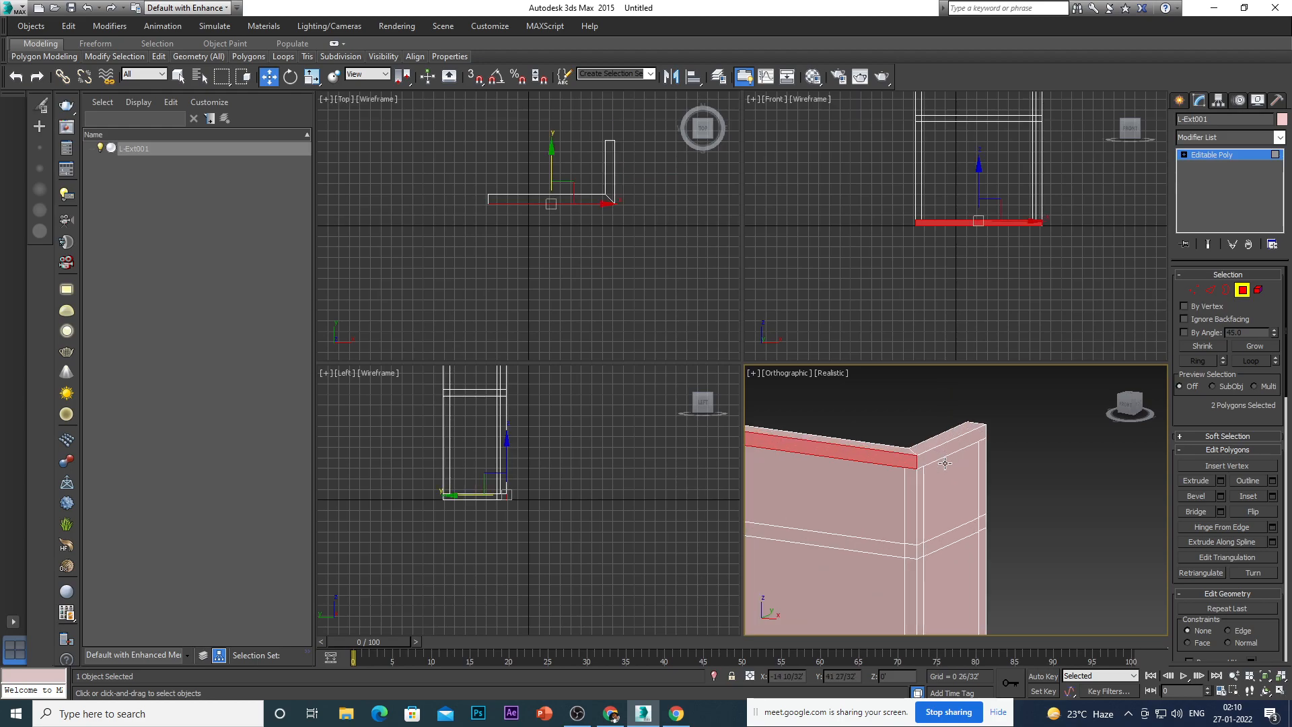
left_click(944, 453, "ctrl")
scroll(929, 454, "down", 4)
Add the side wall's lower border strip to the polygon selection.
scroll(940, 583, "up", 5)
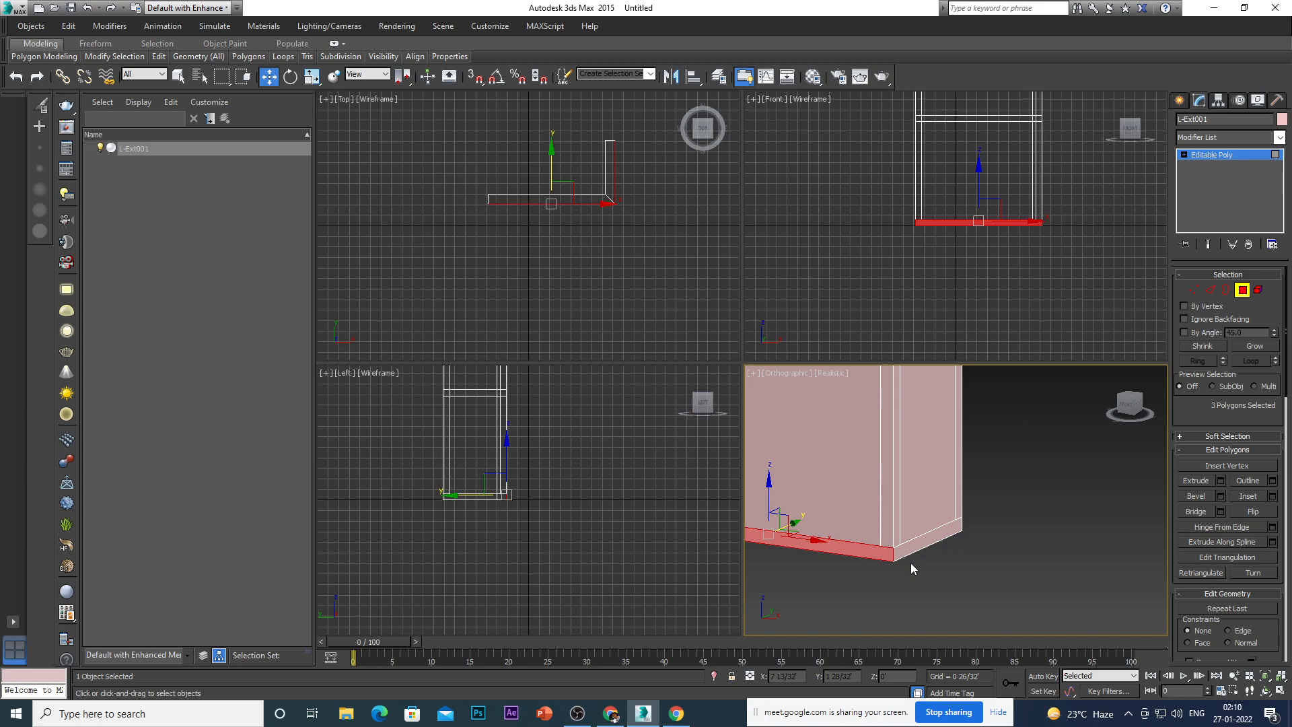
middle_click_drag(910, 562, 905, 550, "alt")
left_click(904, 546, "ctrl")
scroll(905, 569, "down", 4)
scroll(907, 564, "down", 4)
scroll(928, 446, "up", 8)
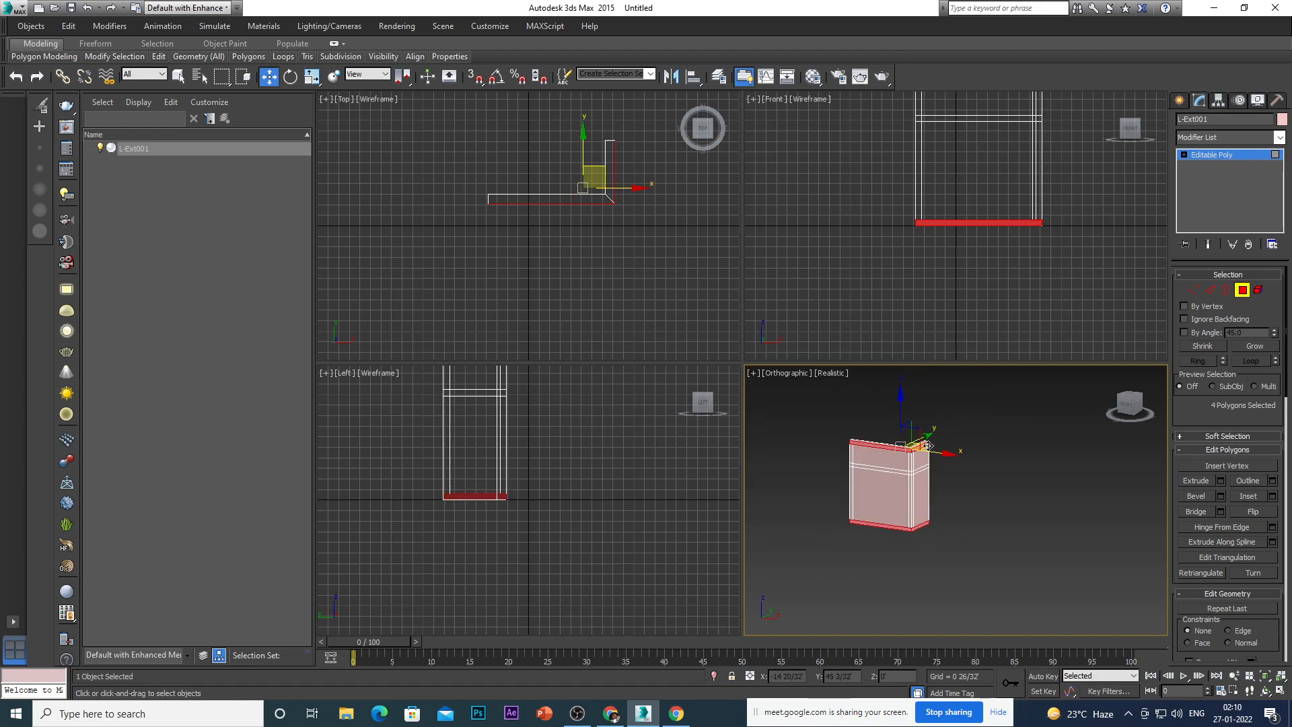
scroll(964, 438, "down", 5)
scroll(909, 452, "up", 3)
middle_click_drag(915, 489, 955, 526, "alt")
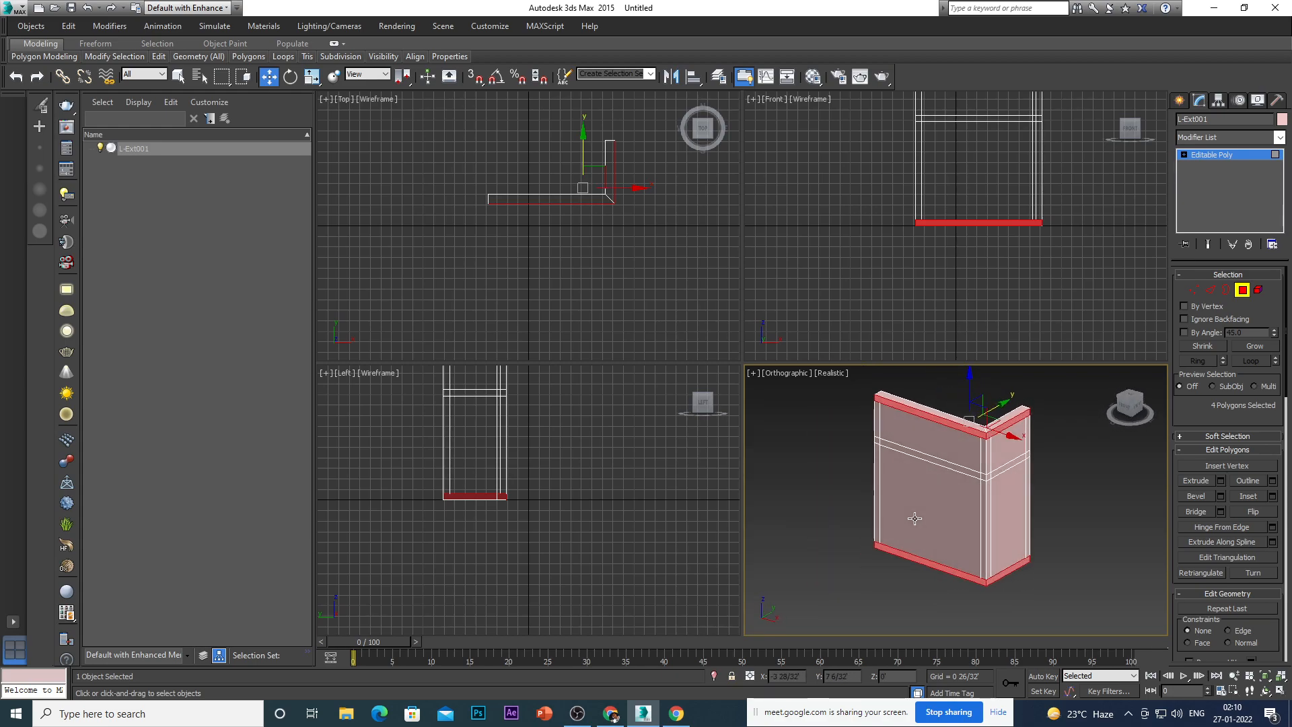
Open the Extrude settings for the four border strips, preview Local Normal, and set the extrusion type back to Group.
left_click(1220, 482)
scroll(987, 438, "up", 5)
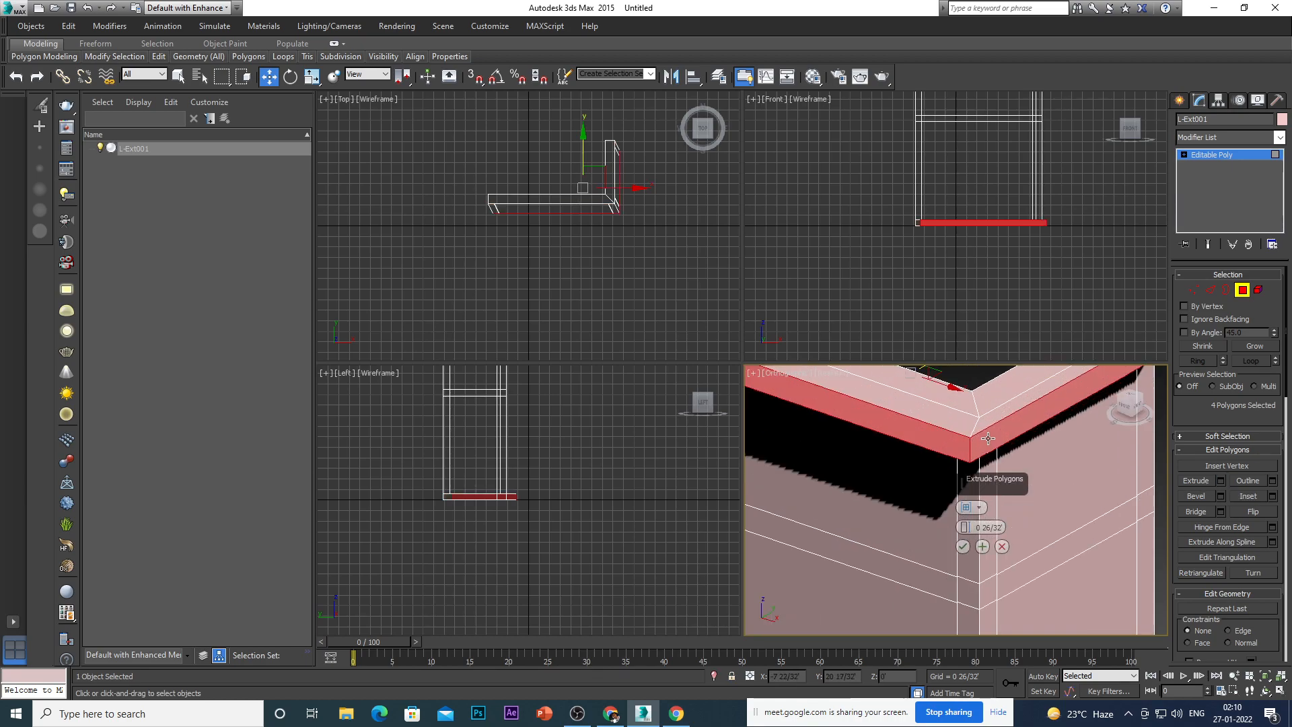
left_click(979, 508)
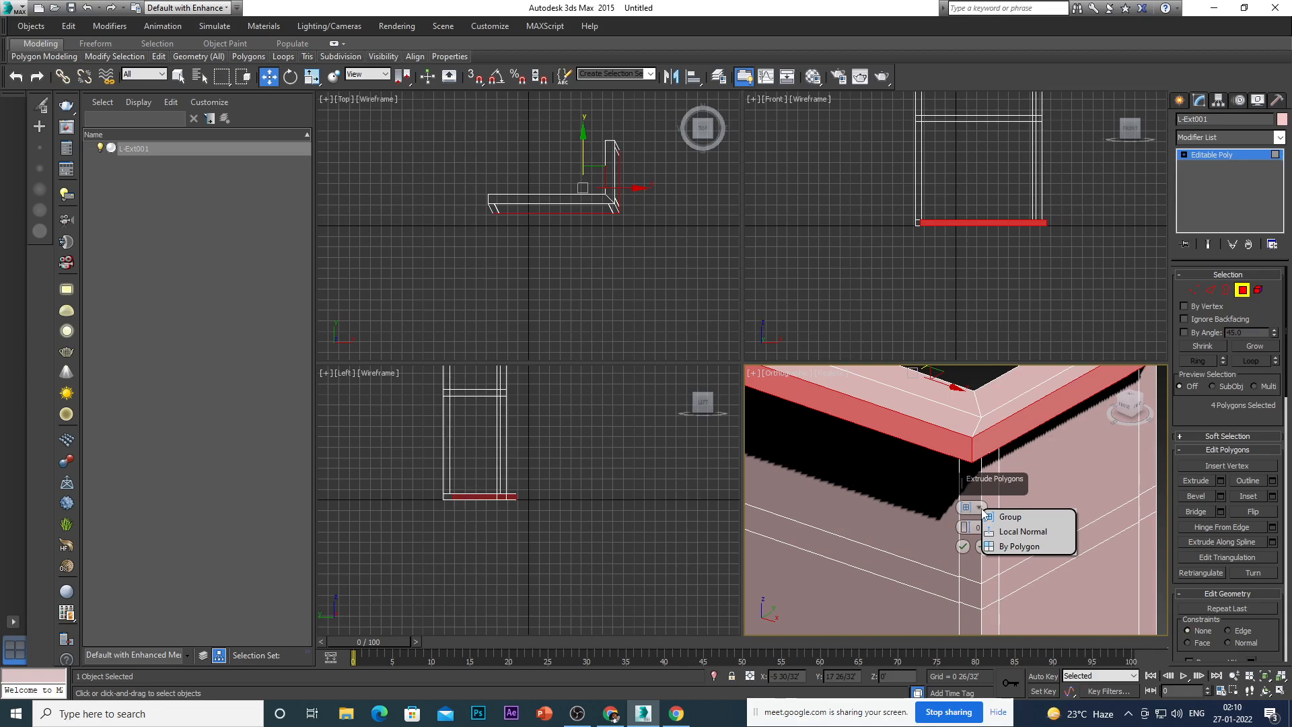
left_click(1001, 530)
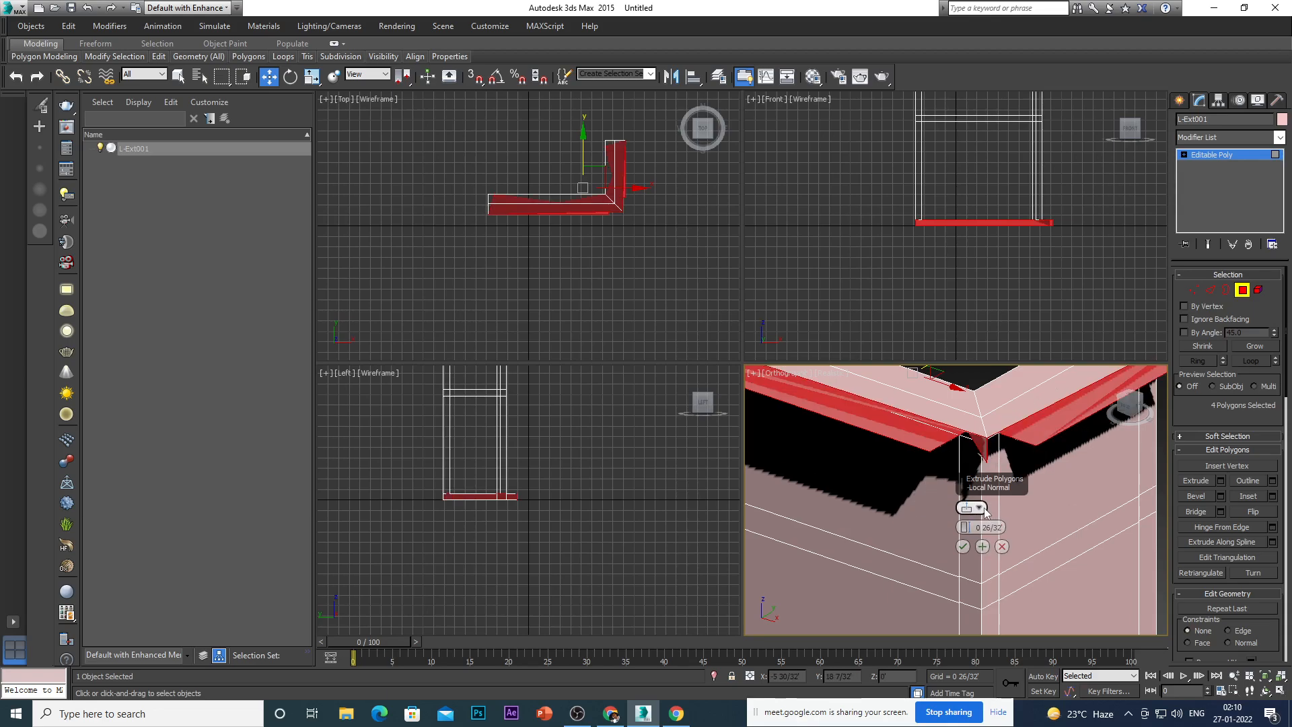
left_click(980, 508)
left_click(997, 545)
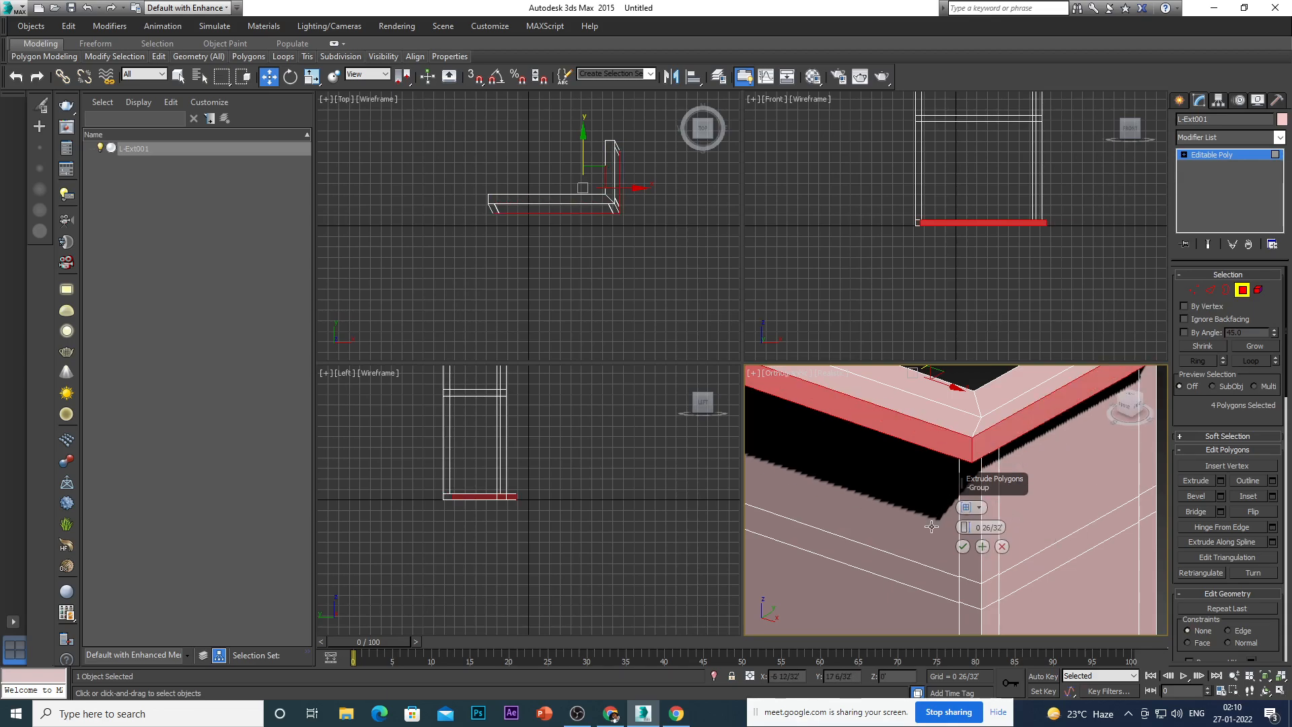
scroll(915, 530, "down", 4)
scroll(912, 531, "down", 3)
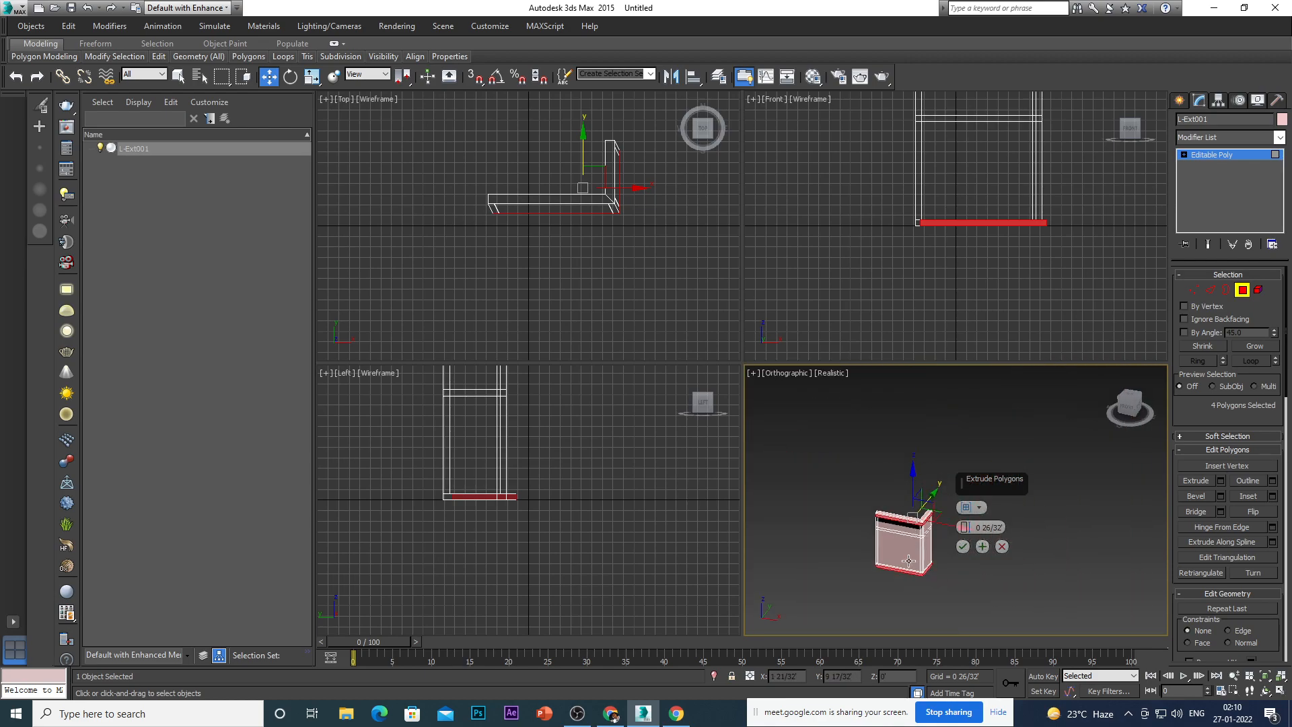
scroll(881, 572, "up", 8)
middle_click_drag(934, 563, 898, 577, "alt")
Preview the By Polygon extrusion type on the border strips and return to Group.
left_click(978, 508)
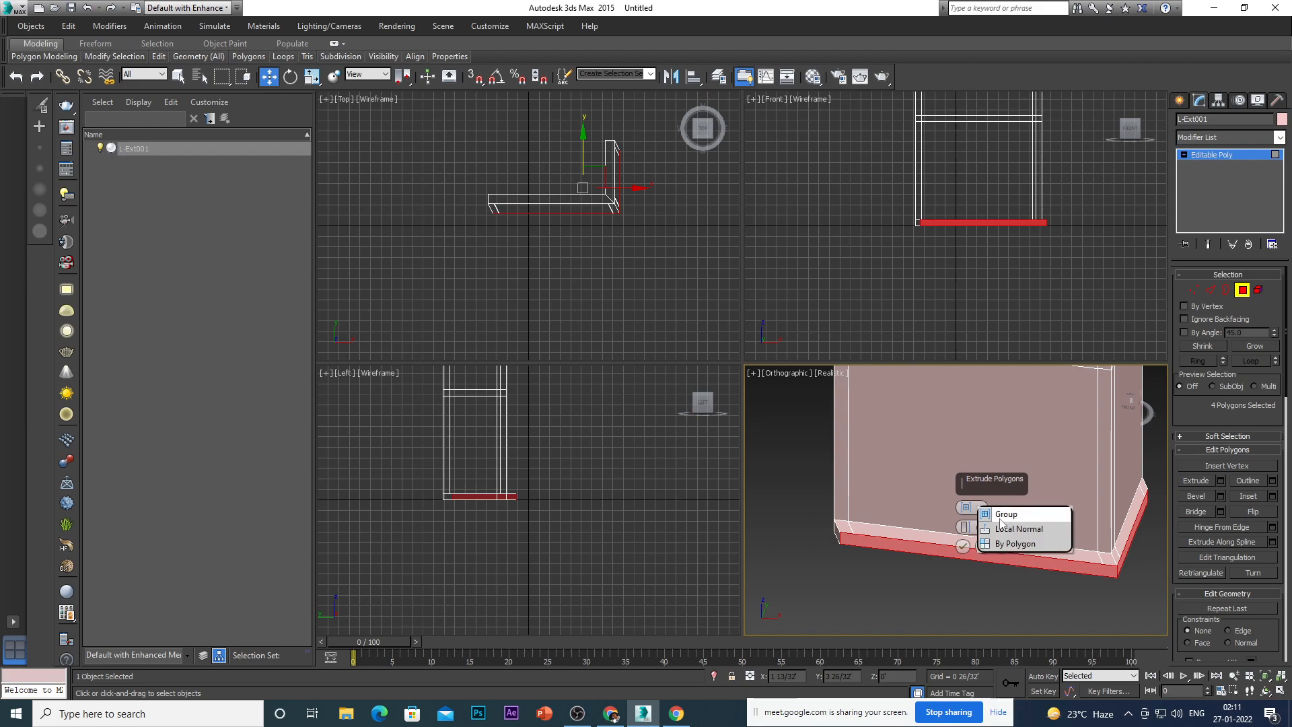
left_click(996, 543)
middle_click_drag(923, 596, 868, 583, "alt")
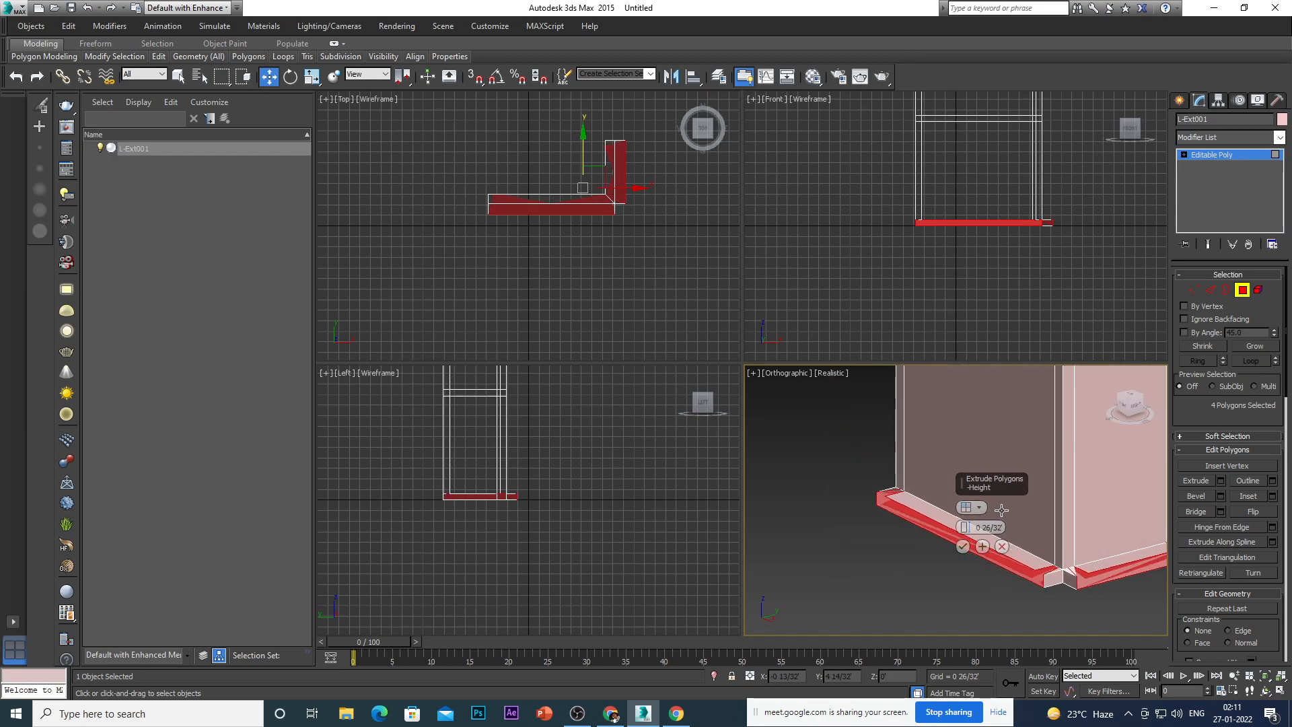
left_click(979, 508)
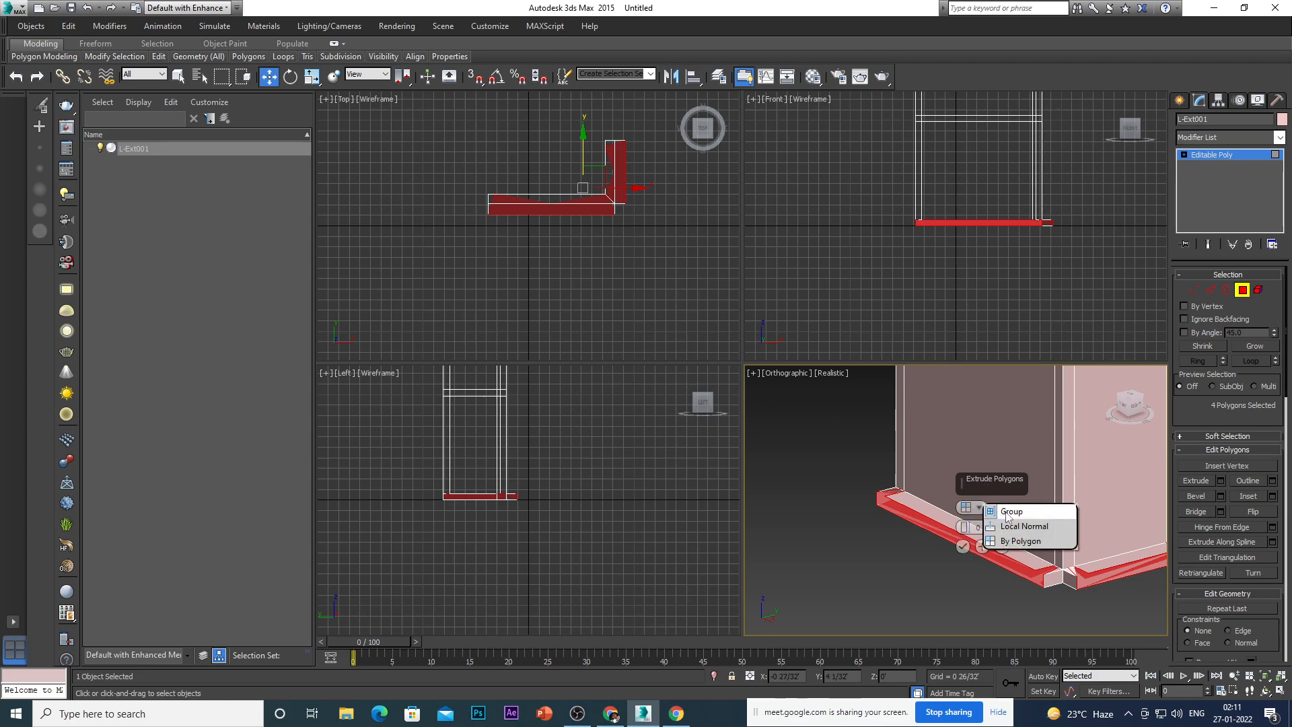
left_click(1011, 511)
middle_click_drag(889, 549, 945, 556, "alt")
scroll(903, 570, "down", 4)
middle_click_drag(1029, 606, 951, 608, "alt")
middle_click_drag(1042, 408, 1036, 405, "alt")
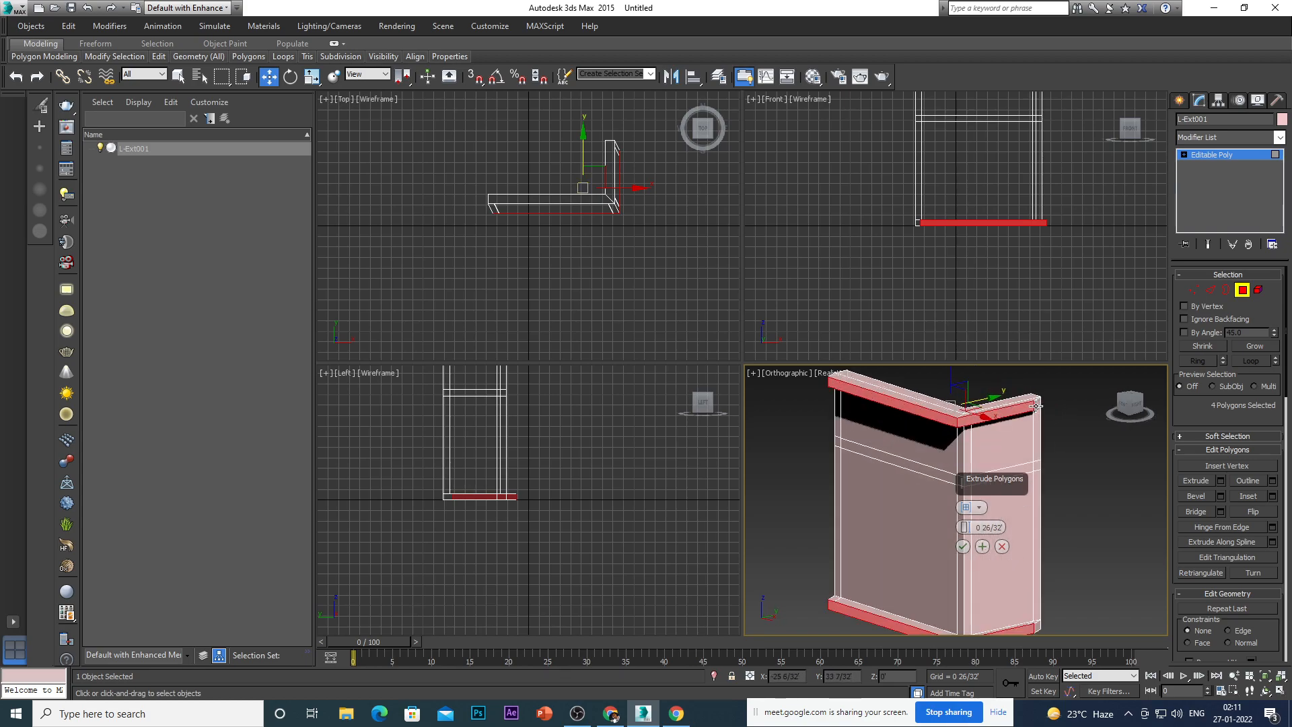
Set the extrusion height of the border strips to 0'.
scroll(904, 526, "down", 3)
scroll(904, 526, "up", 6)
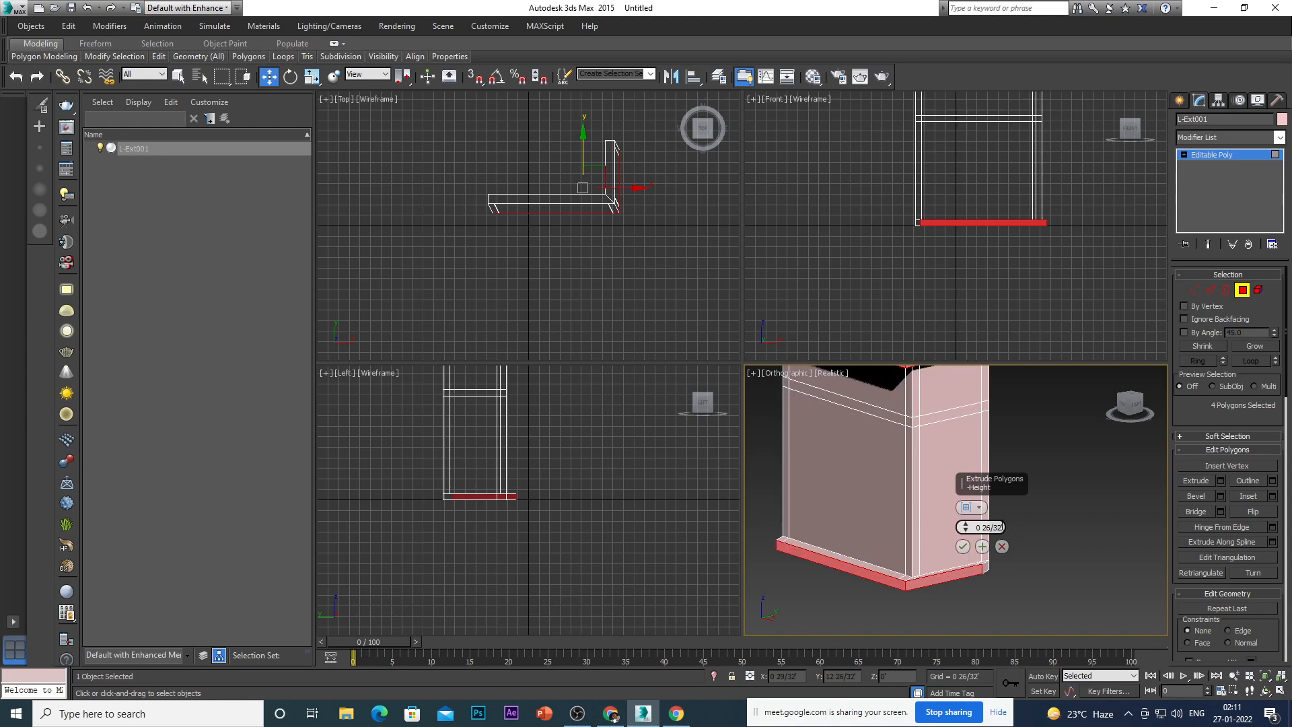
key("BackSpace")
key("BackSpace")
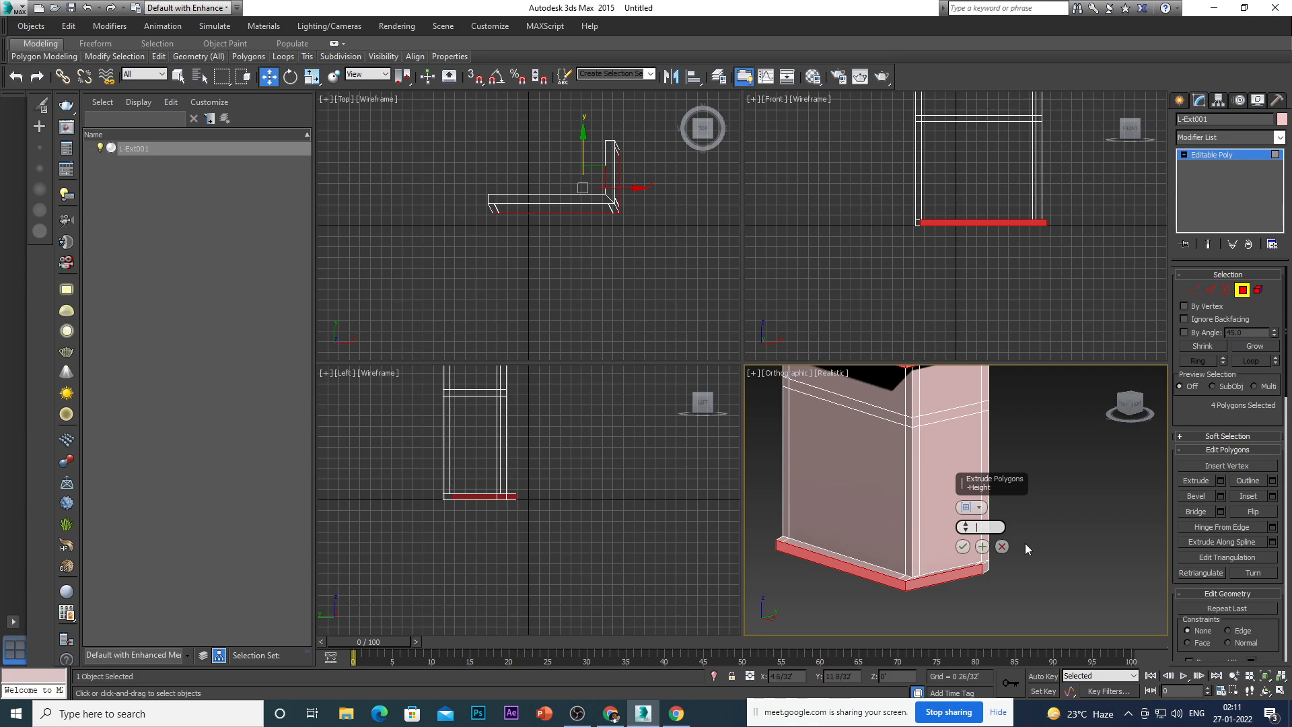
key("BackSpace")
key("BackSpace")
type("0")
key("Return")
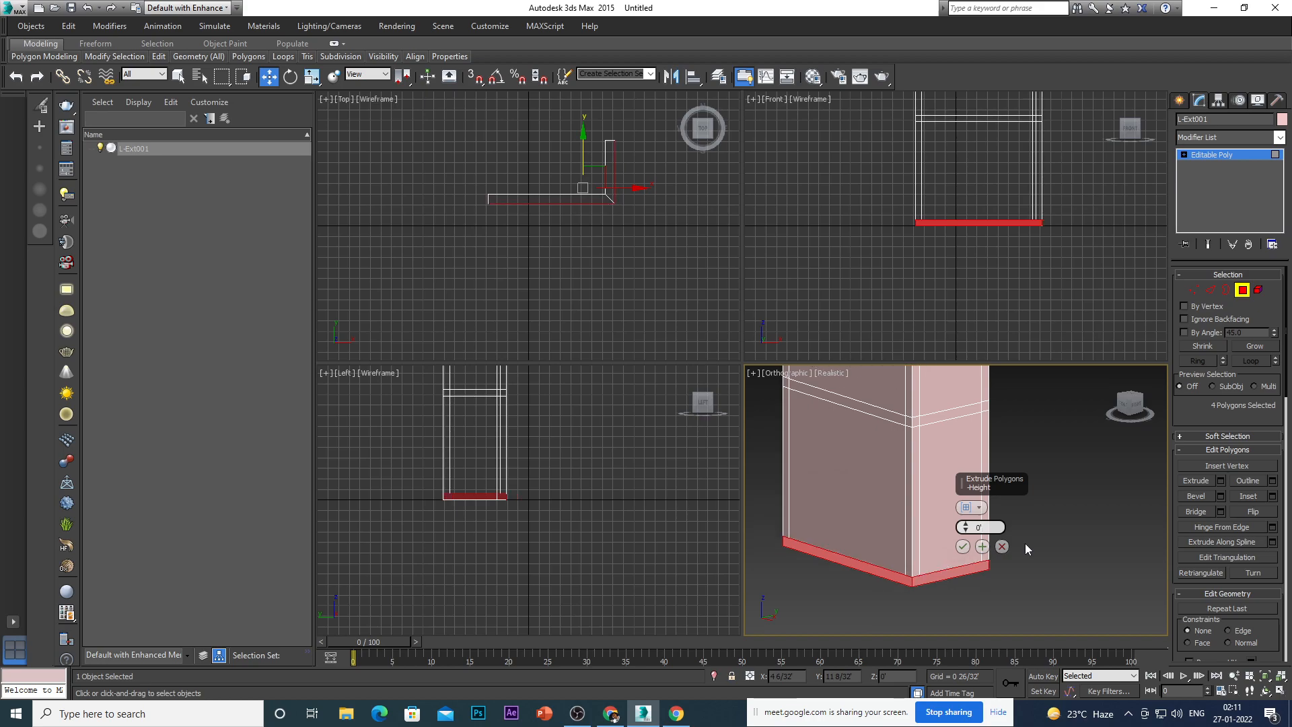
Set the extrusion height of the border strips to 5 inches (0 13/32').
scroll(811, 576, "down", 5)
scroll(807, 518, "up", 3)
middle_click_drag(807, 518, 873, 552, "alt")
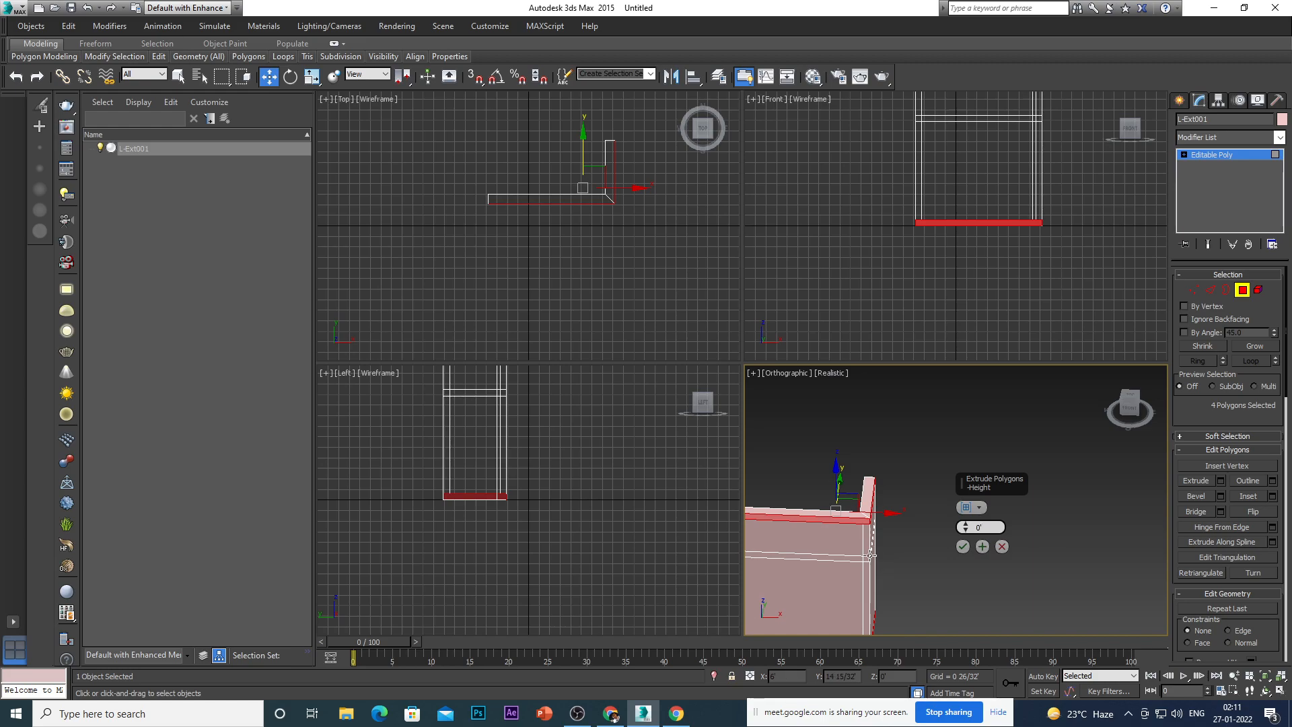
scroll(773, 599, "down", 3)
scroll(878, 598, "up", 6)
middle_click_drag(878, 598, 871, 549, "alt")
scroll(851, 579, "down", 3)
scroll(851, 575, "down", 3)
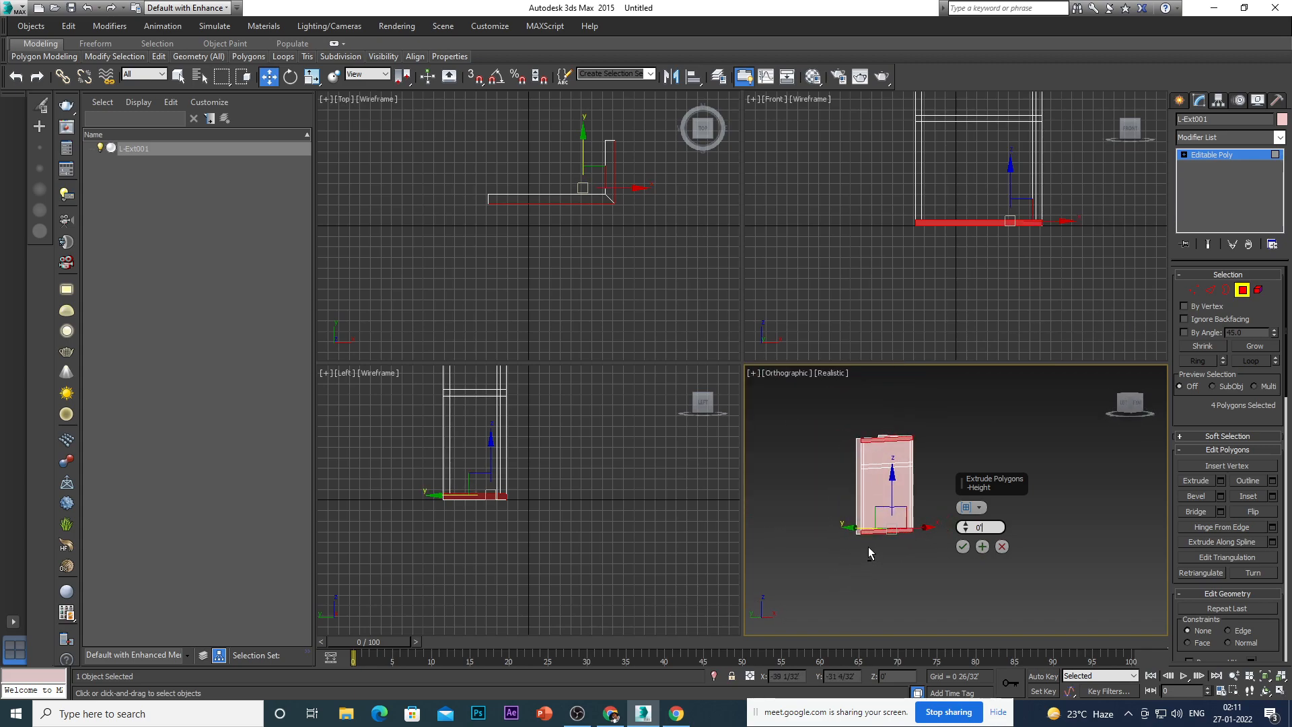
scroll(870, 549, "up", 5)
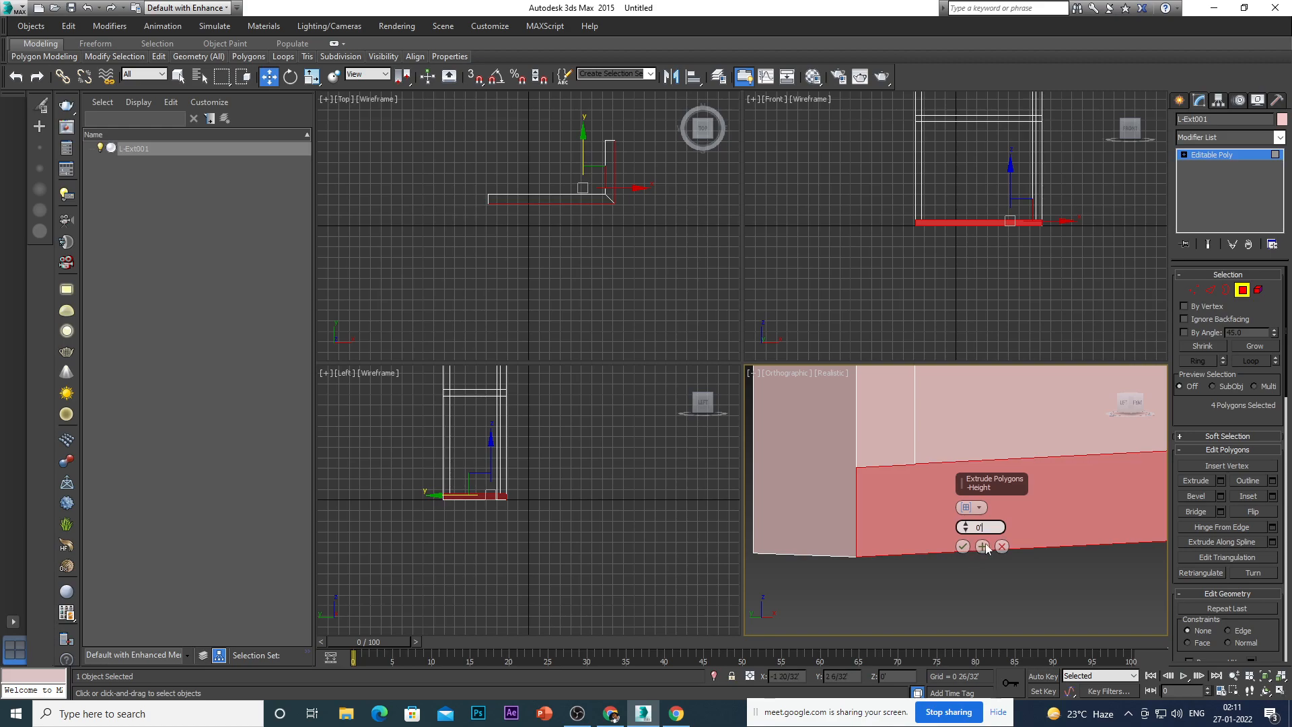
scroll(999, 548, "down", 2)
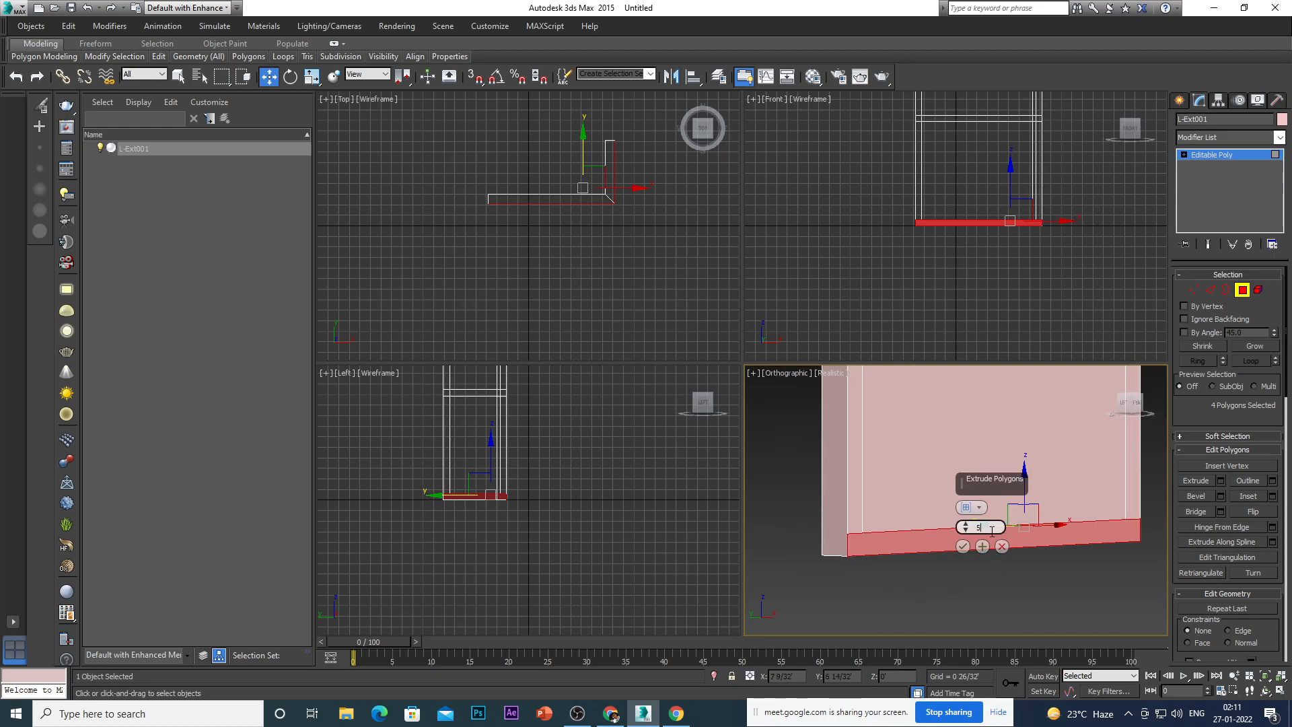
key("Return")
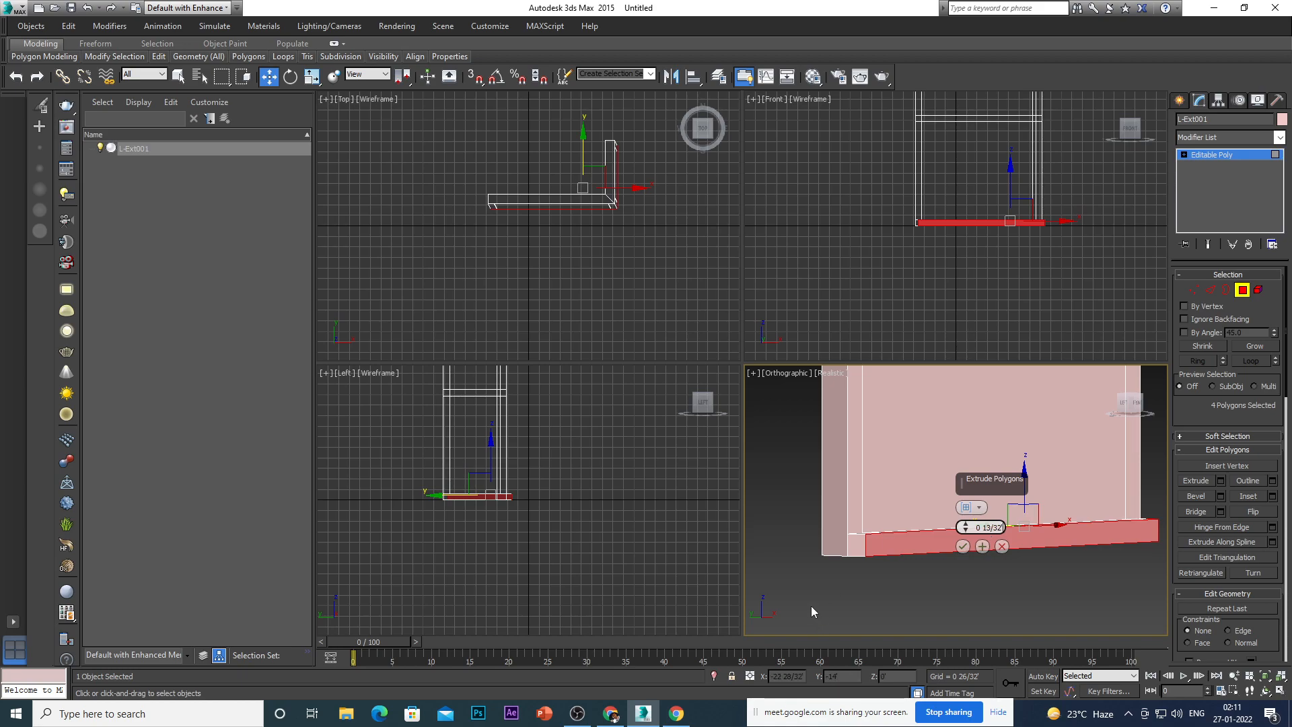
Apply the extrusion of the four border strips and clear the polygon selection.
scroll(810, 606, "down", 5)
middle_click_drag(810, 606, 874, 550, "alt")
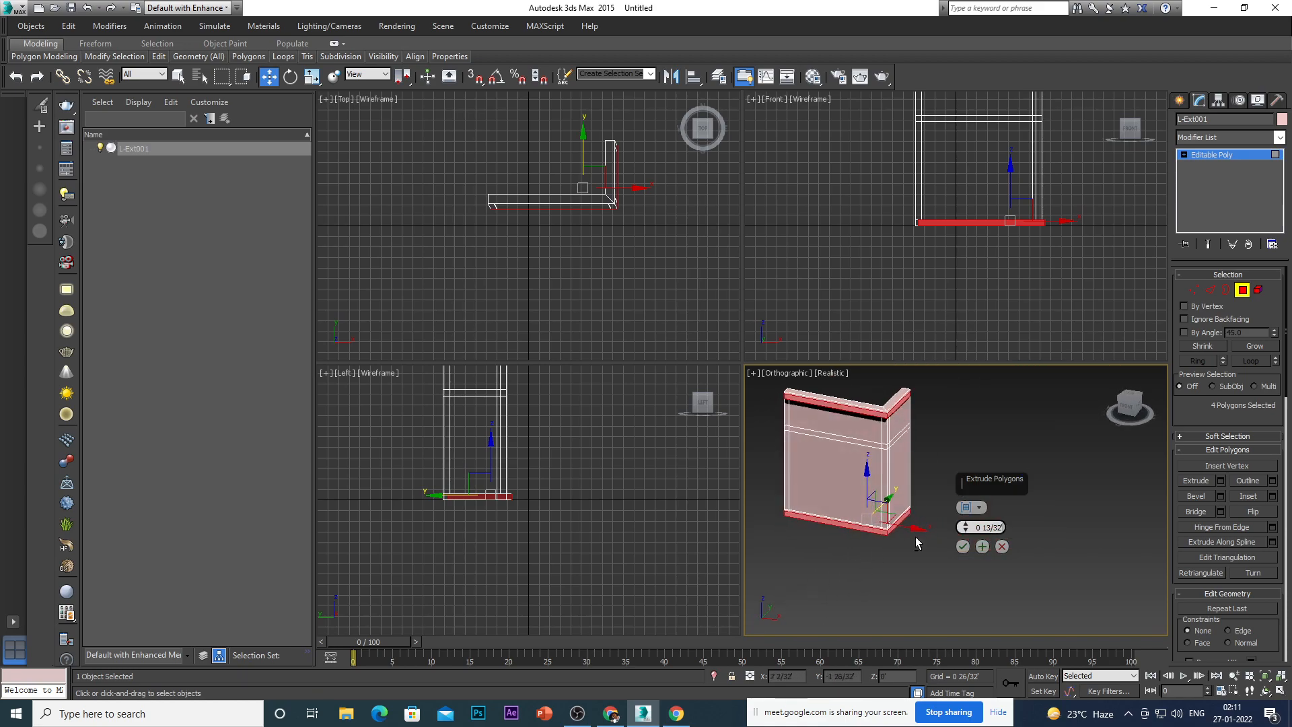
scroll(878, 545, "up", 5)
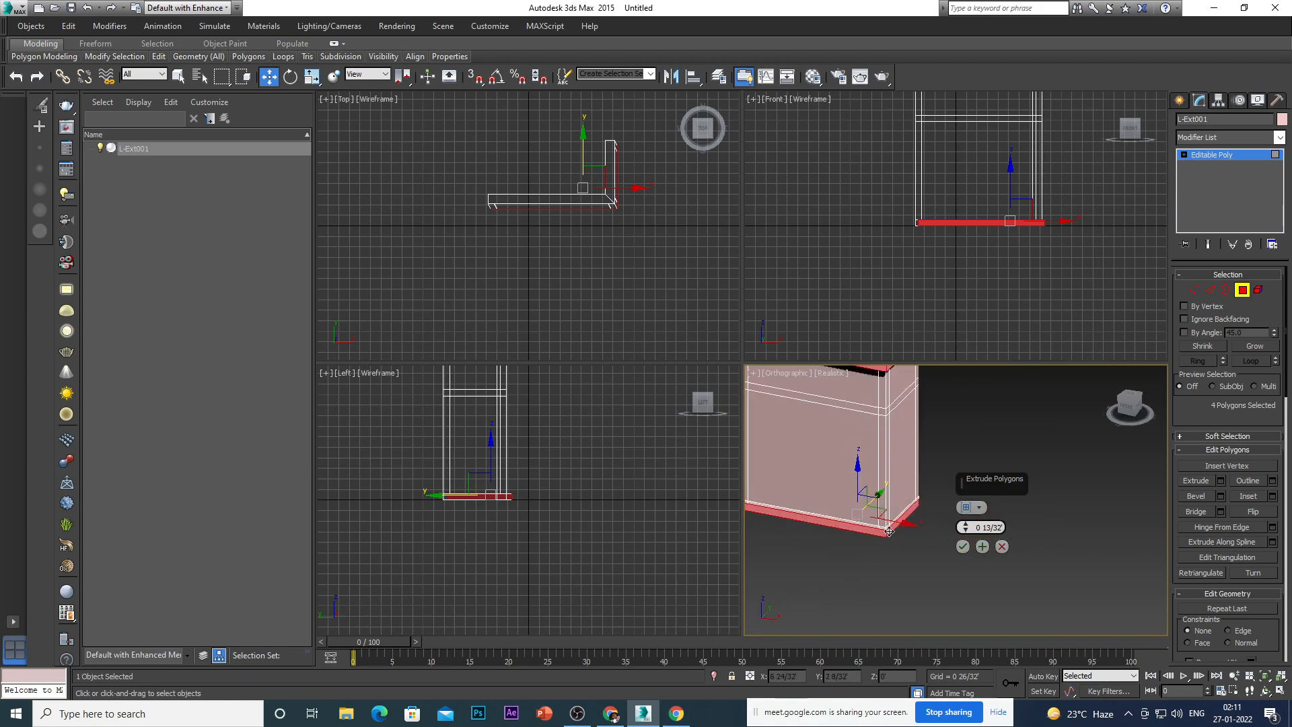
left_click(962, 547)
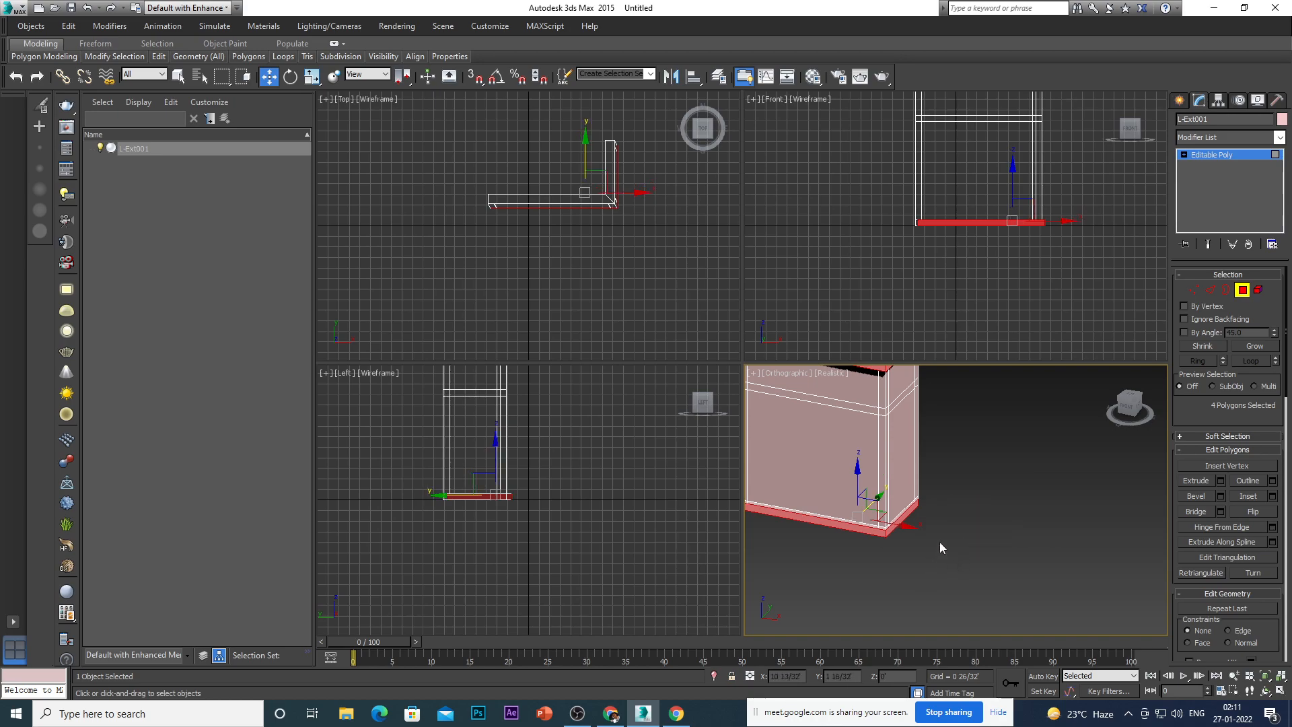
scroll(939, 543, "down", 5)
left_click(863, 551)
middle_click_drag(863, 550, 890, 587, "alt")
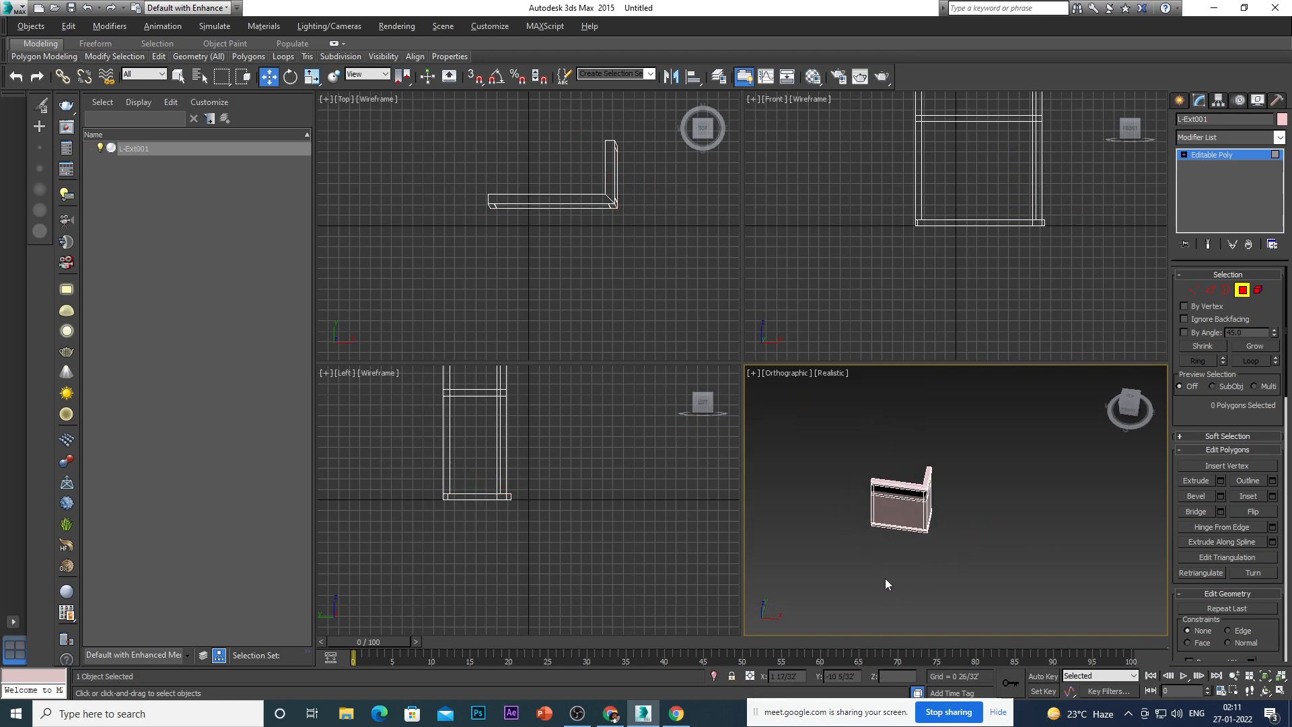
Examine the extruded border strips' slanted ends from the top view.
key("alt+m")
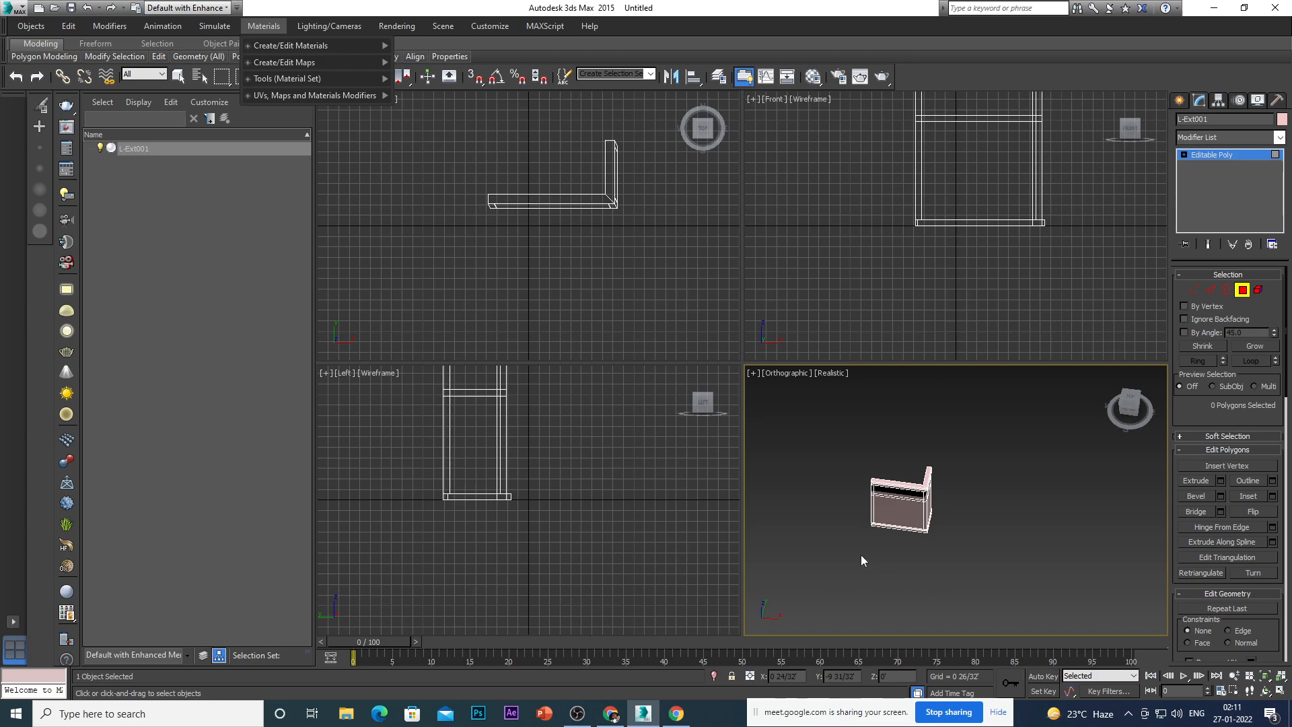
key("Escape")
key("t")
scroll(928, 519, "up", 10)
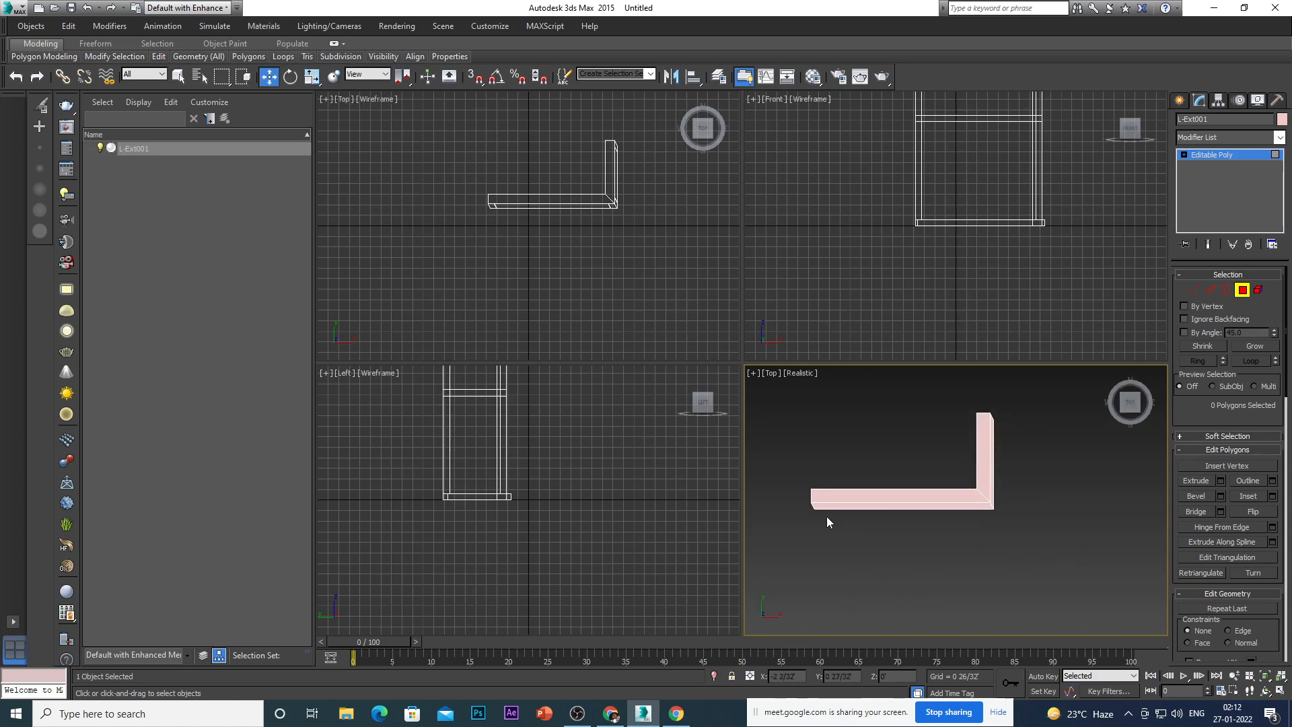
scroll(816, 522, "up", 5)
scroll(836, 525, "down", 8)
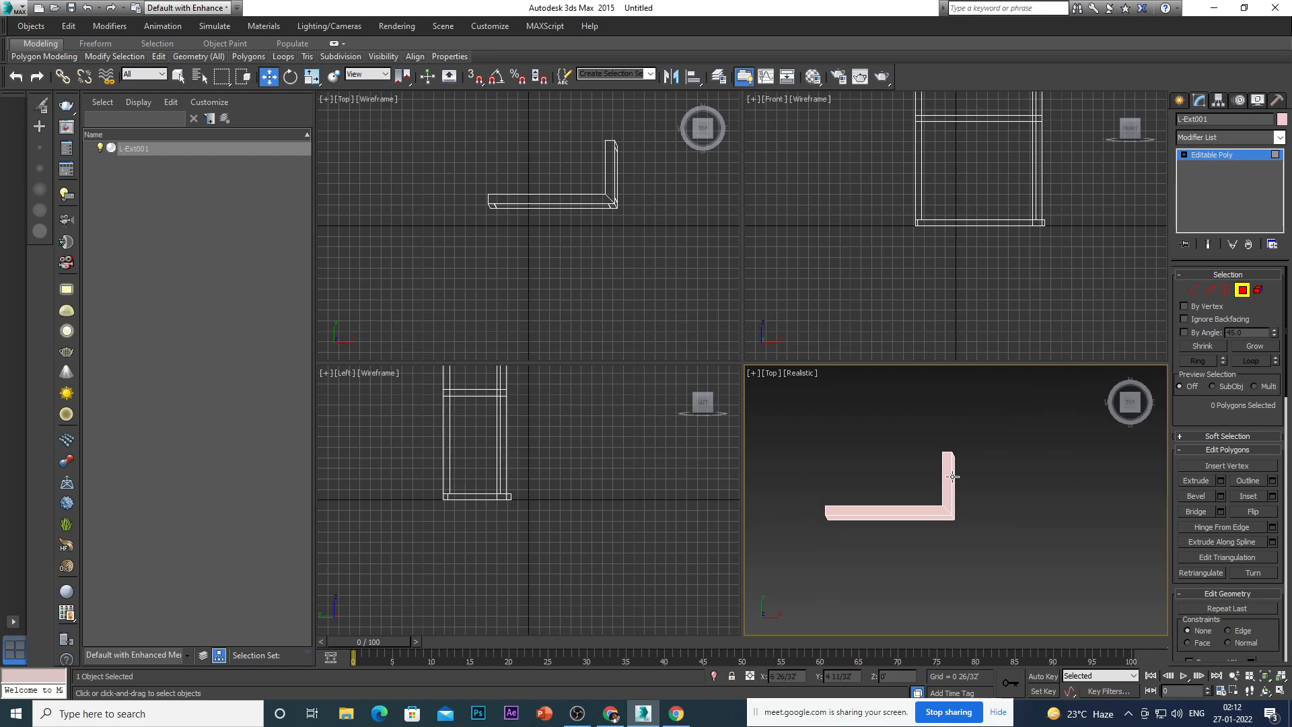
scroll(854, 538, "down", 3)
scroll(866, 534, "up", 7)
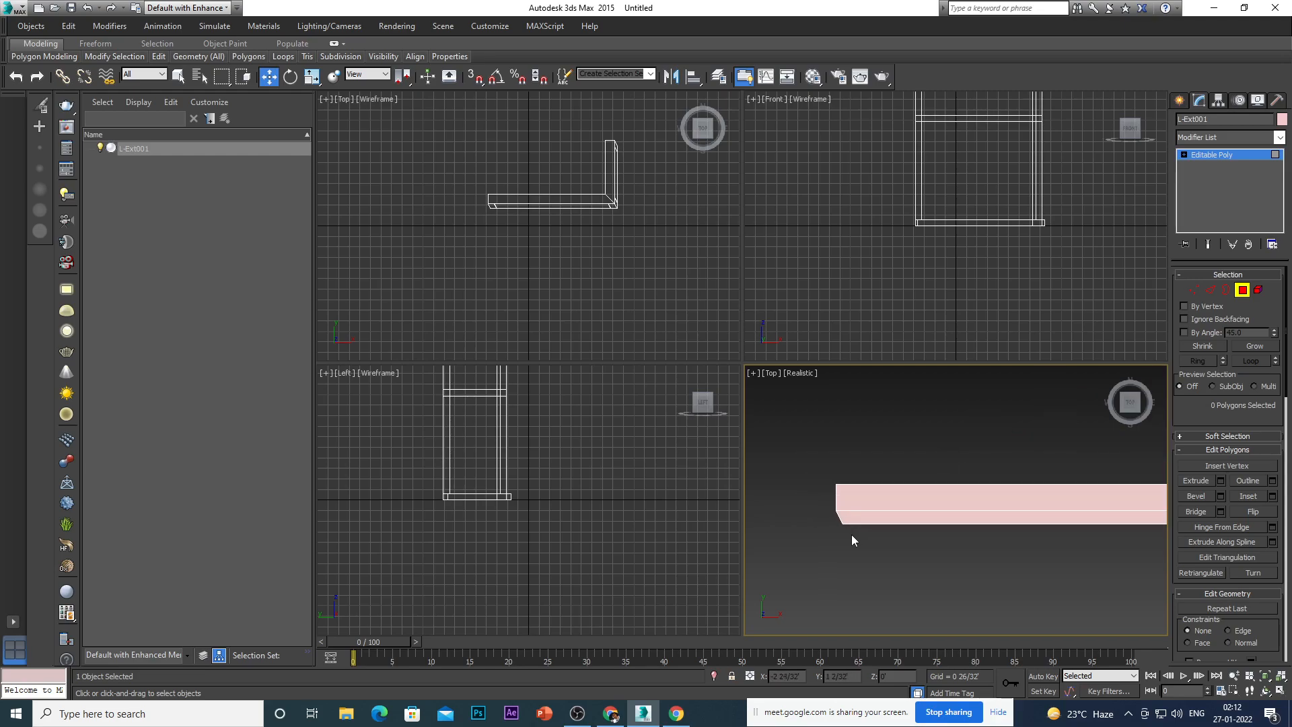
Switch to vertex editing with wireframe display in the top view and leave no vertices selected.
key("1")
key("ctrl+a")
left_click_drag(849, 537, 854, 539, "ctrl")
key("F3")
scroll(848, 537, "down", 5)
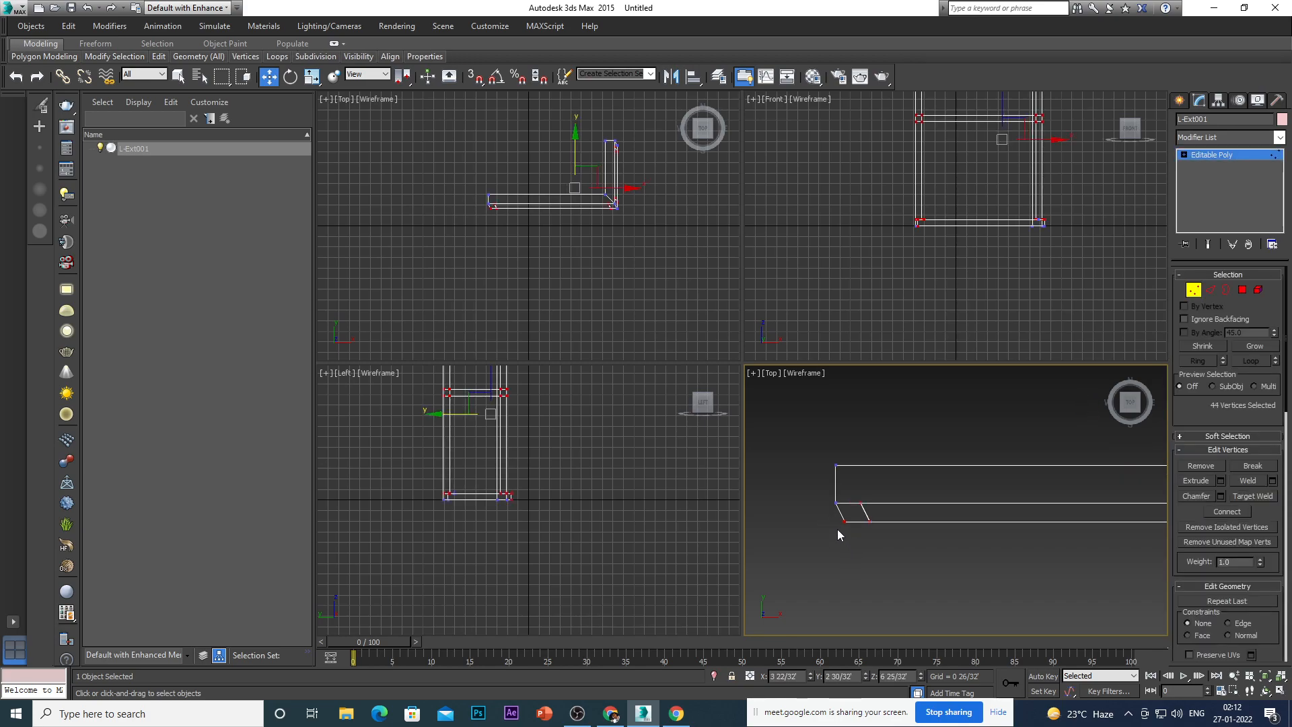
scroll(849, 546, "up", 2)
left_click(822, 555)
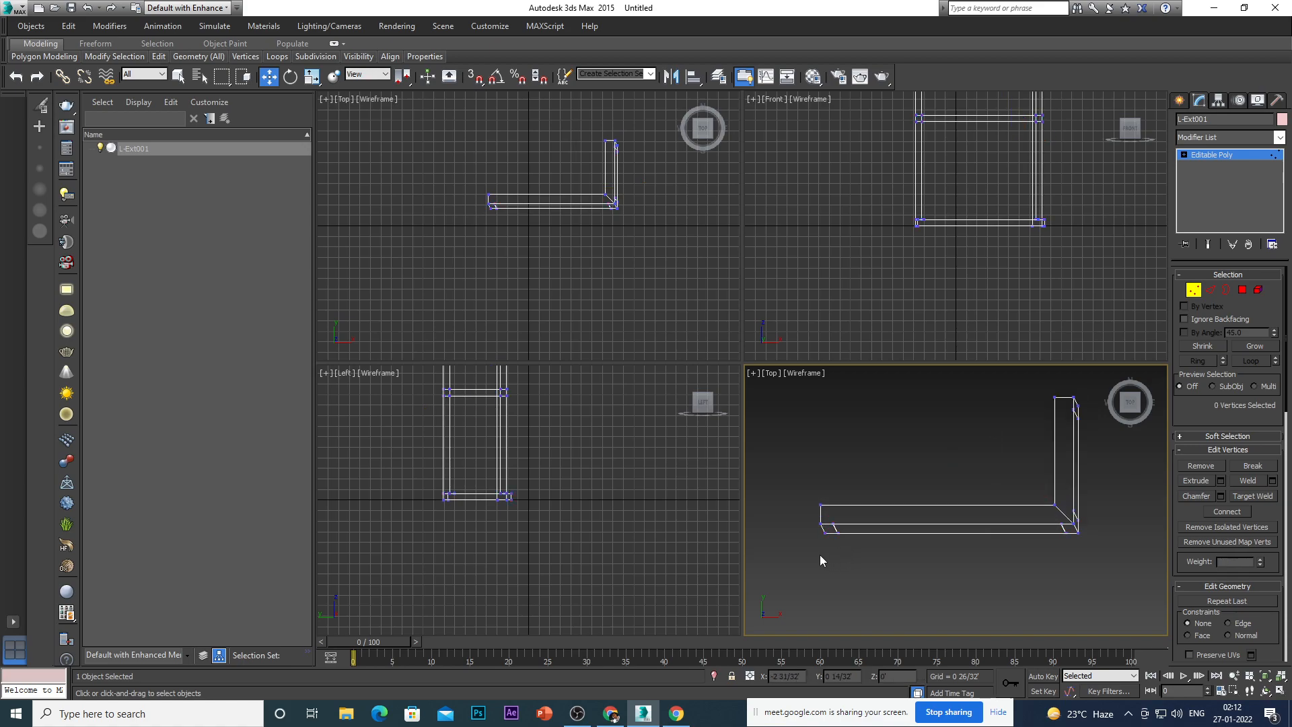
Move the four outer corner vertices at the long leg's free end outward along X until that end is square.
left_click_drag(810, 532, 840, 528)
scroll(824, 542, "up", 3)
scroll(805, 556, "down", 4)
left_click(817, 565)
scroll(811, 566, "up", 6)
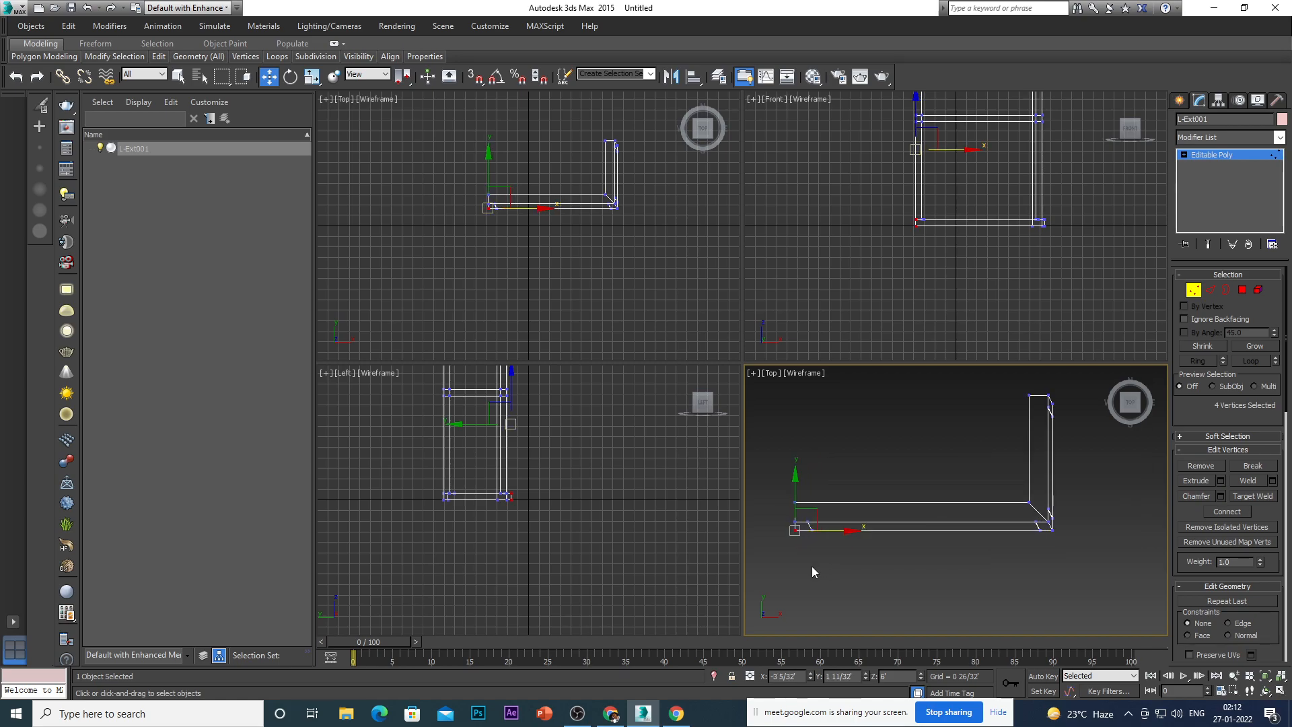
scroll(809, 530, "down", 5)
middle_click_drag(896, 579, 871, 574, "alt")
scroll(838, 513, "down", 4)
key("F3")
key("t")
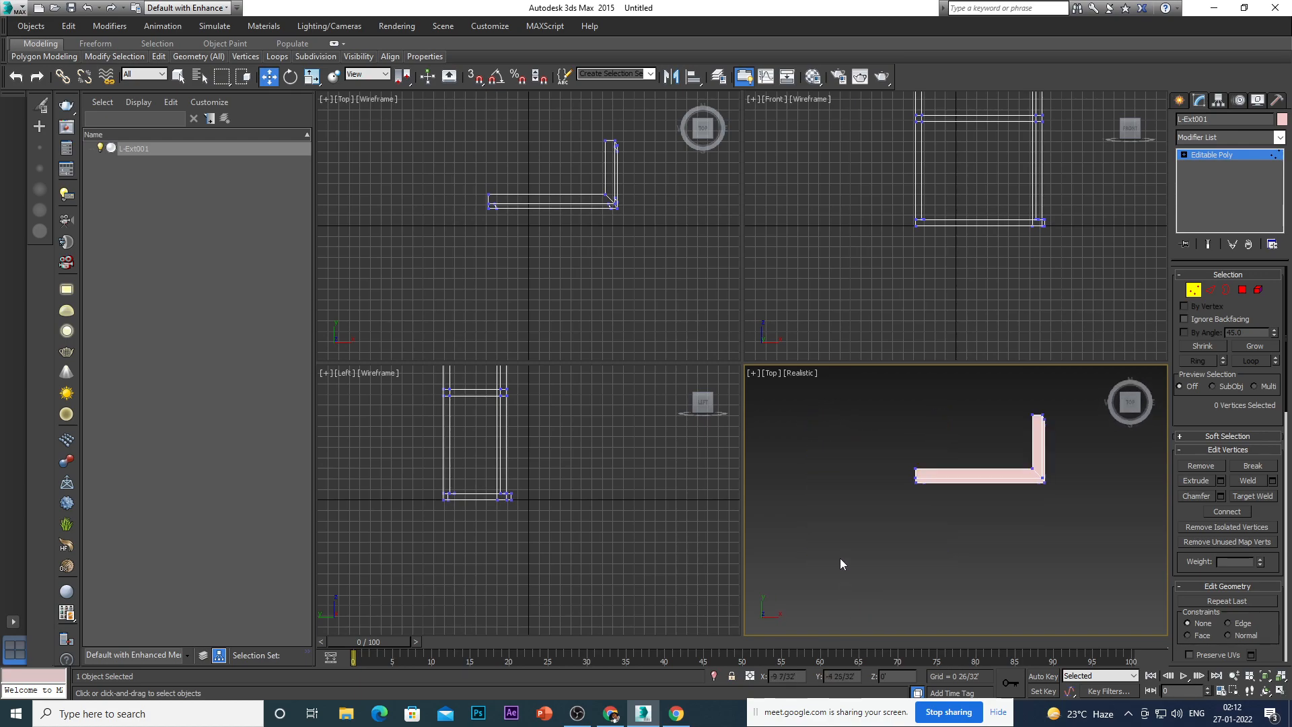
Move the neighbouring four outer vertices at the long leg's free end along X until their slanted edge is perpendicular.
scroll(929, 496, "up", 3)
key("F3")
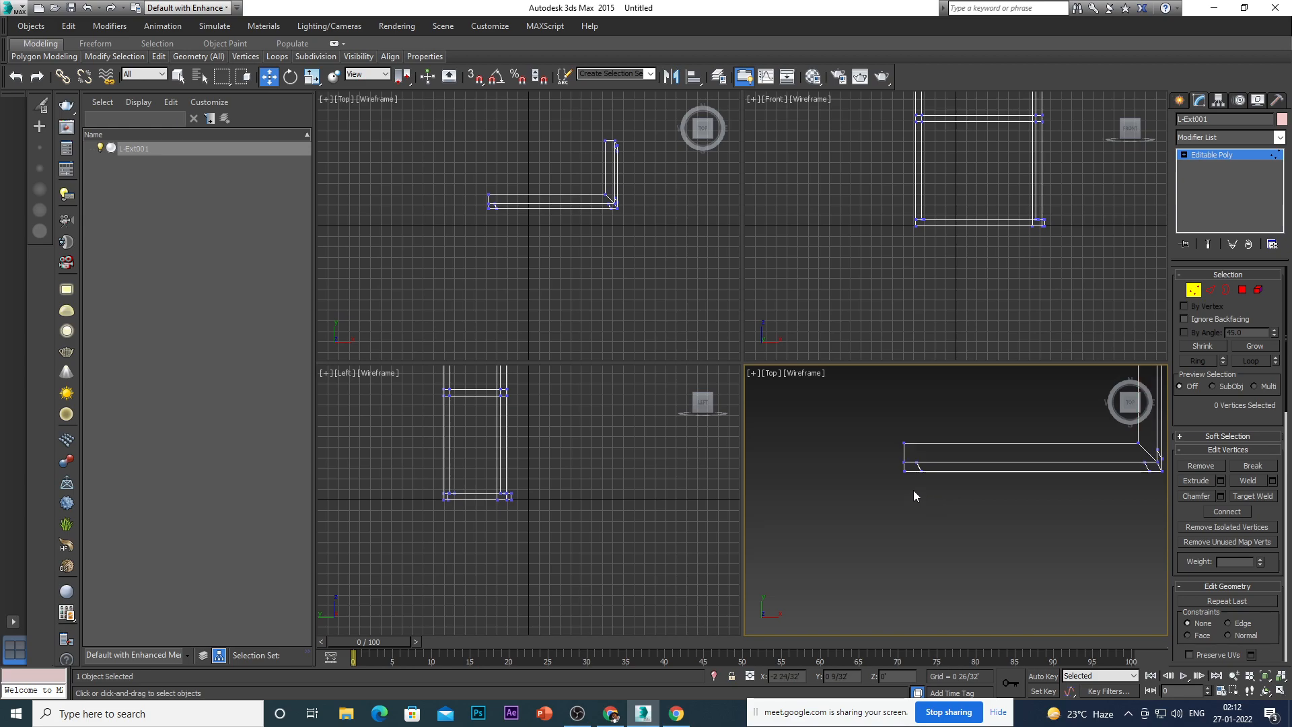
scroll(921, 471, "up", 4)
mouse_move(898, 468)
left_mouse_down()
mouse_move(927, 486)
mouse_move(909, 480)
left_mouse_up()
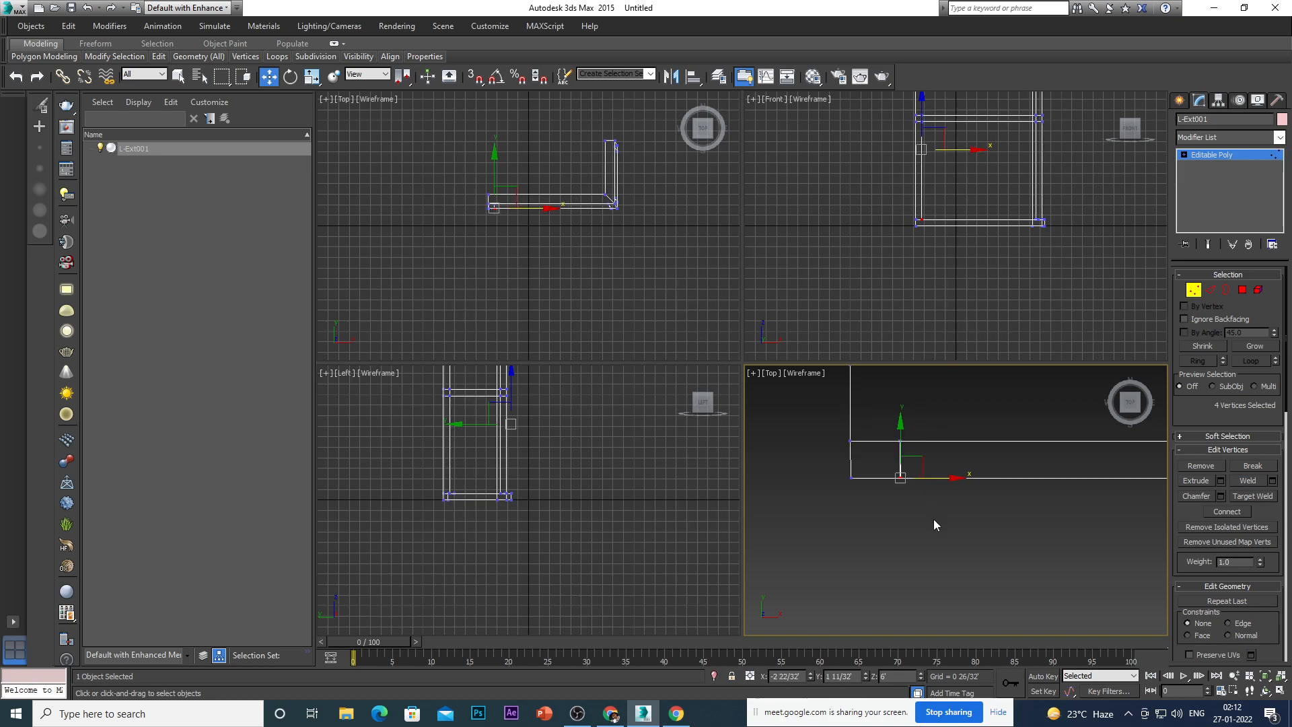
key("F3")
middle_click_drag(912, 577, 875, 475, "alt")
scroll(876, 421, "up", 2)
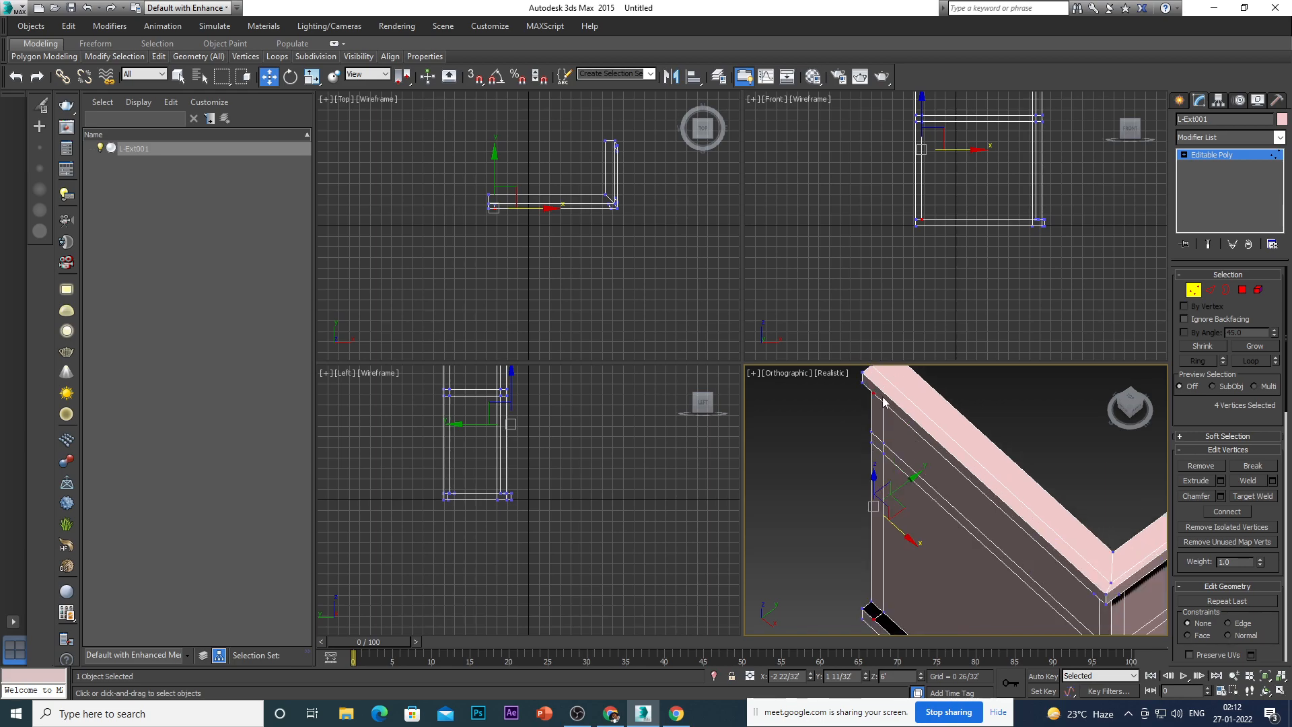
scroll(899, 515, "up", 2)
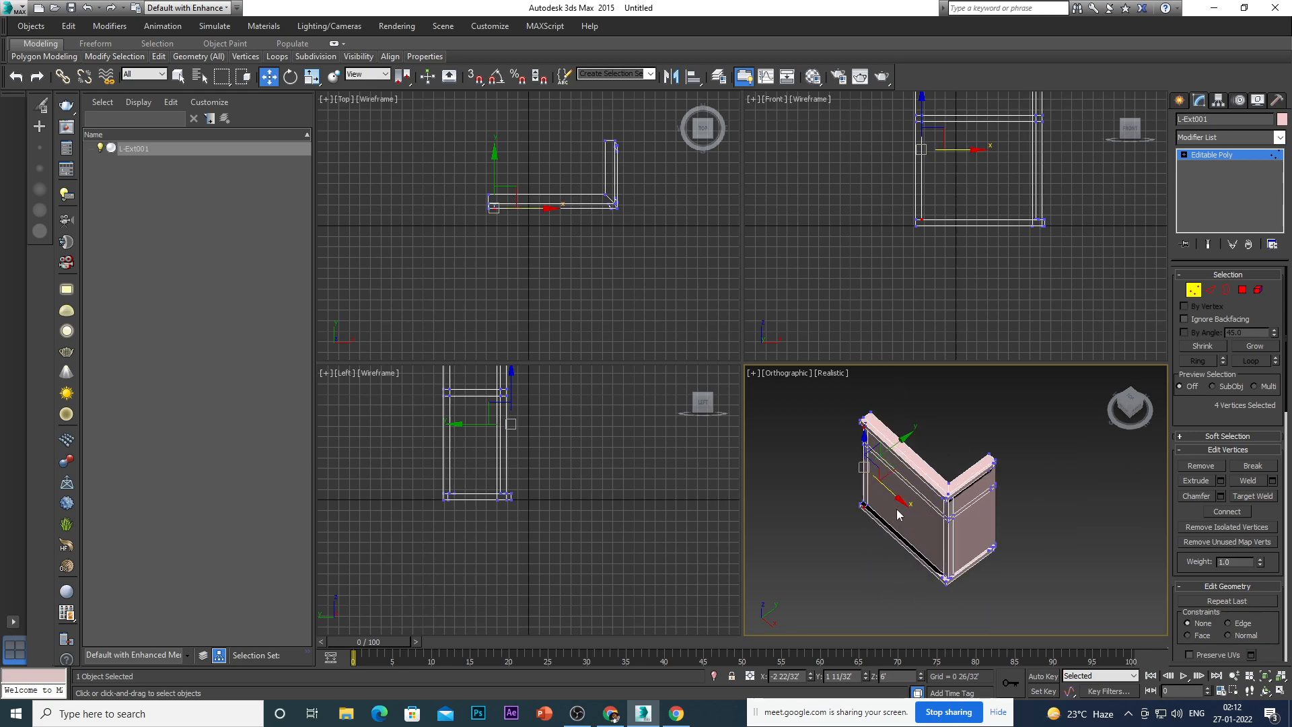
scroll(861, 508, "up", 4)
scroll(856, 500, "down", 5)
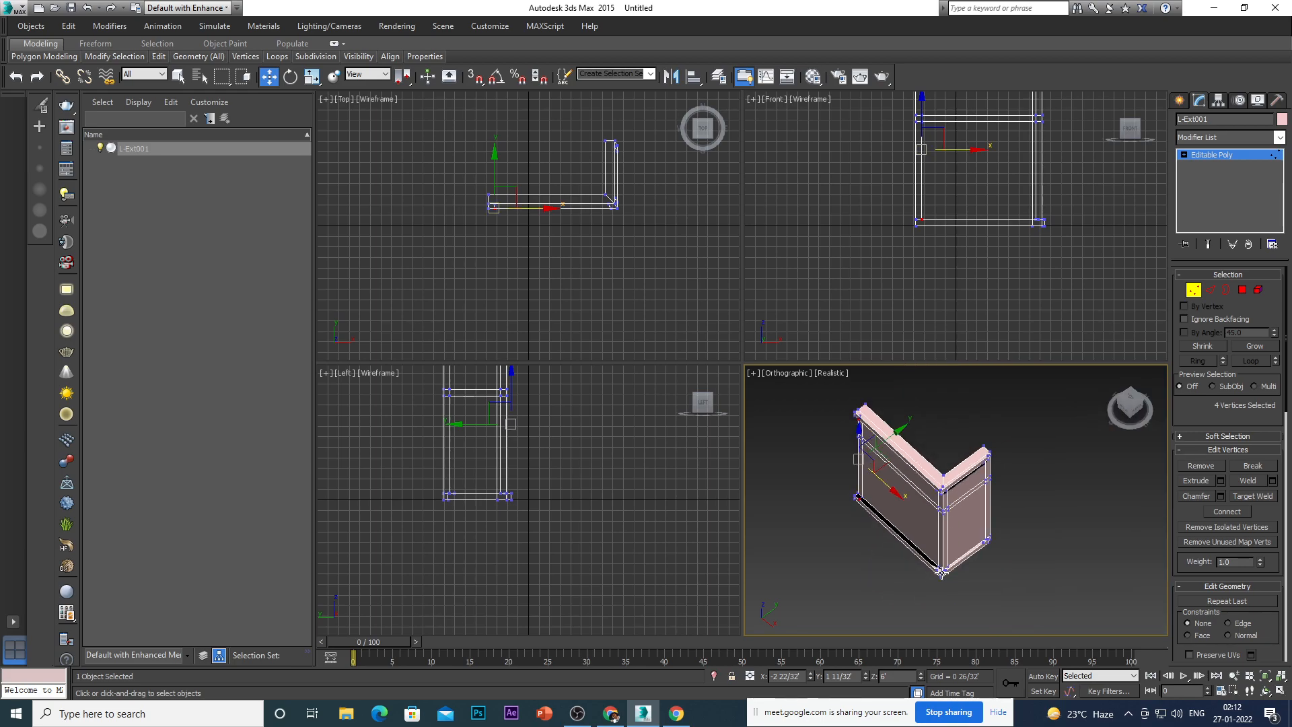
Straighten the slanted edge beside the L corner on the long leg by moving its four outer vertices about 0 5/32' along negative X.
key("t")
scroll(874, 518, "up", 5)
scroll(865, 532, "down", 1)
key("F3")
scroll(881, 541, "down", 2)
scroll(901, 546, "up", 2)
left_click_drag(889, 506, 946, 514, "ctrl")
scroll(923, 538, "down", 3)
scroll(915, 570, "up", 2)
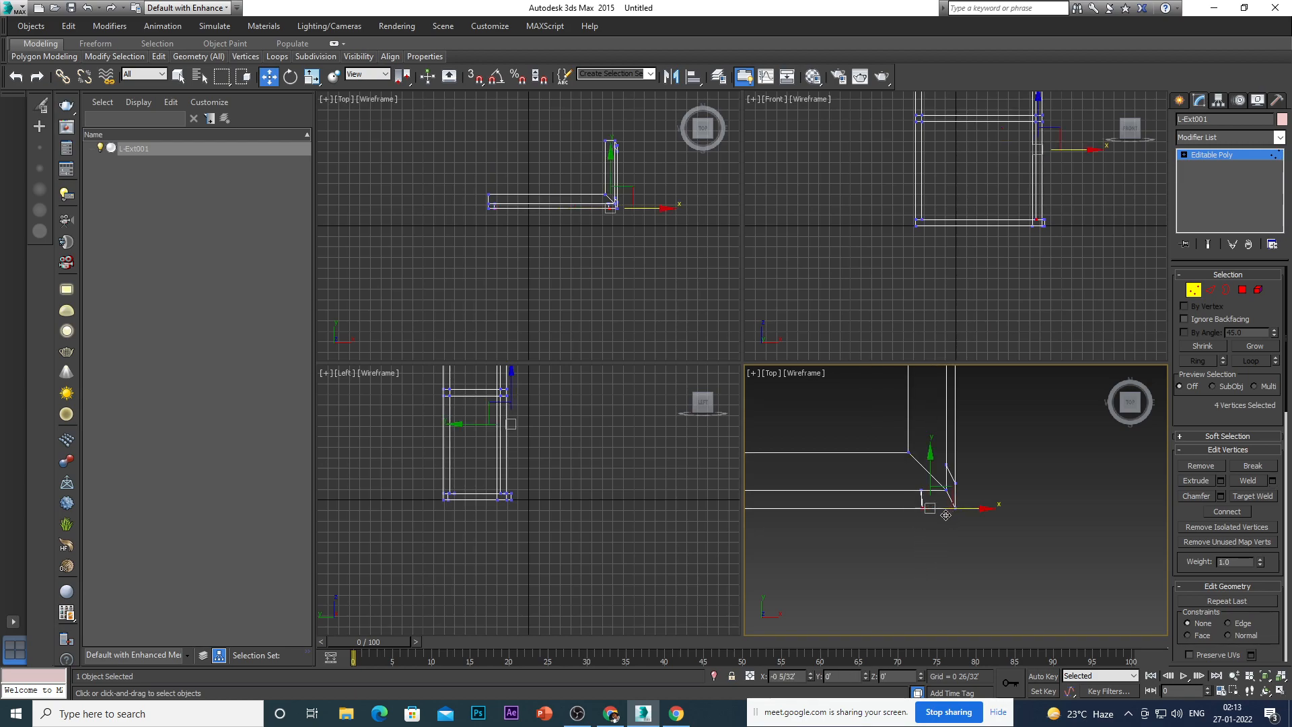
left_click(942, 544)
scroll(979, 522, "down", 2)
scroll(983, 429, "up", 3)
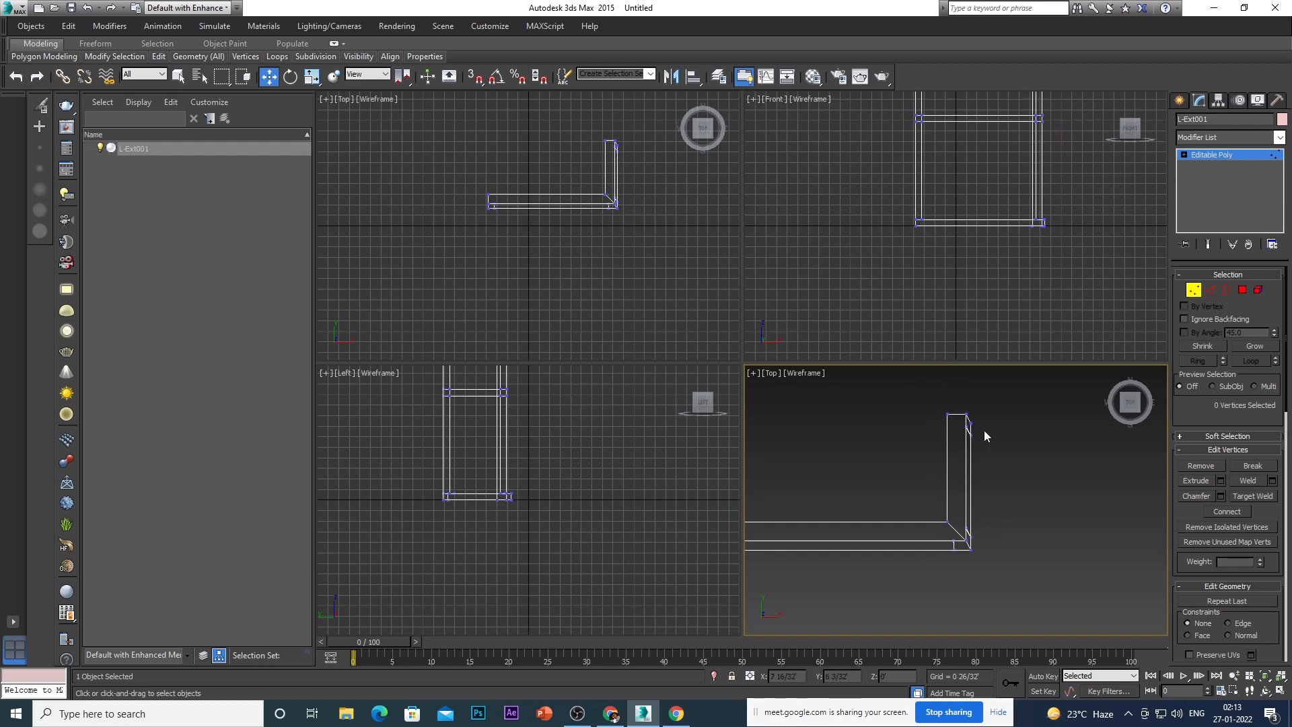
Move the 16 outer border vertices of the short leg about 0 6/32' outward along X.
scroll(983, 430, "down", 3)
scroll(961, 438, "up", 3)
scroll(947, 430, "down", 3)
scroll(953, 417, "up", 3)
left_click_drag(929, 410, 950, 475)
scroll(926, 457, "down", 3)
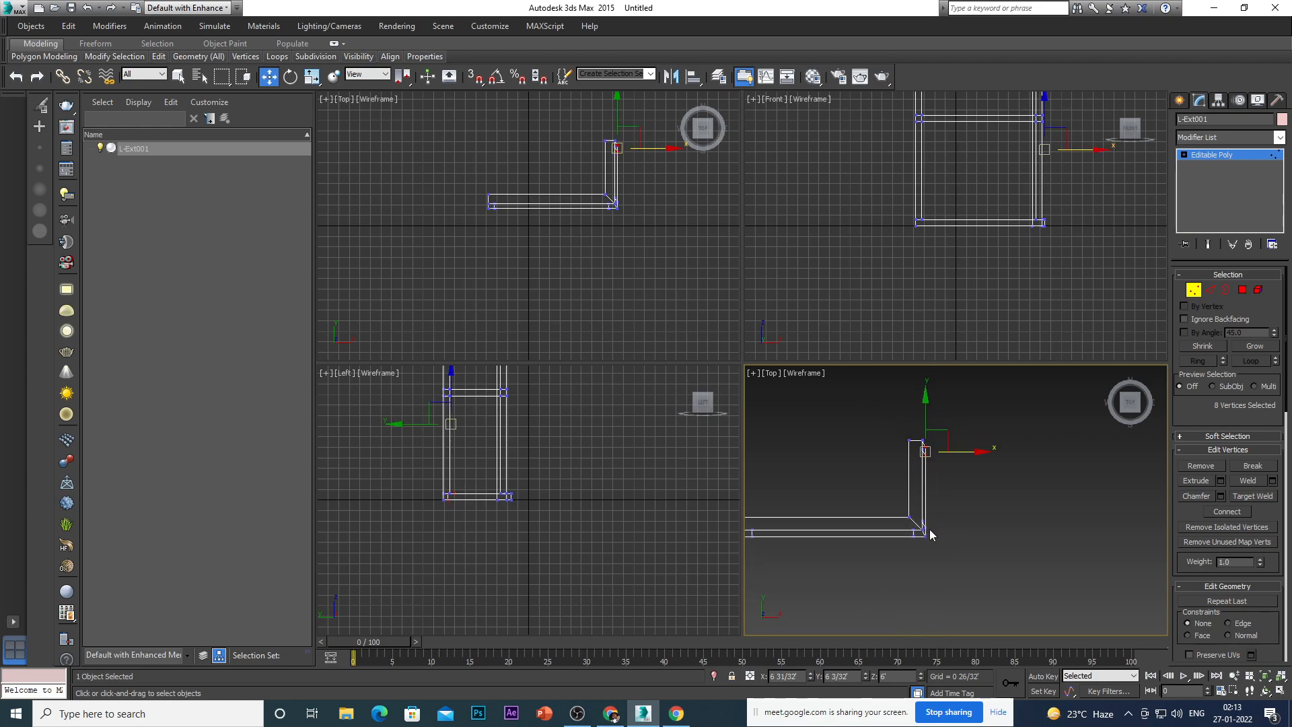
scroll(928, 530, "up", 3)
left_click_drag(928, 536, 932, 551)
scroll(929, 548, "down", 3)
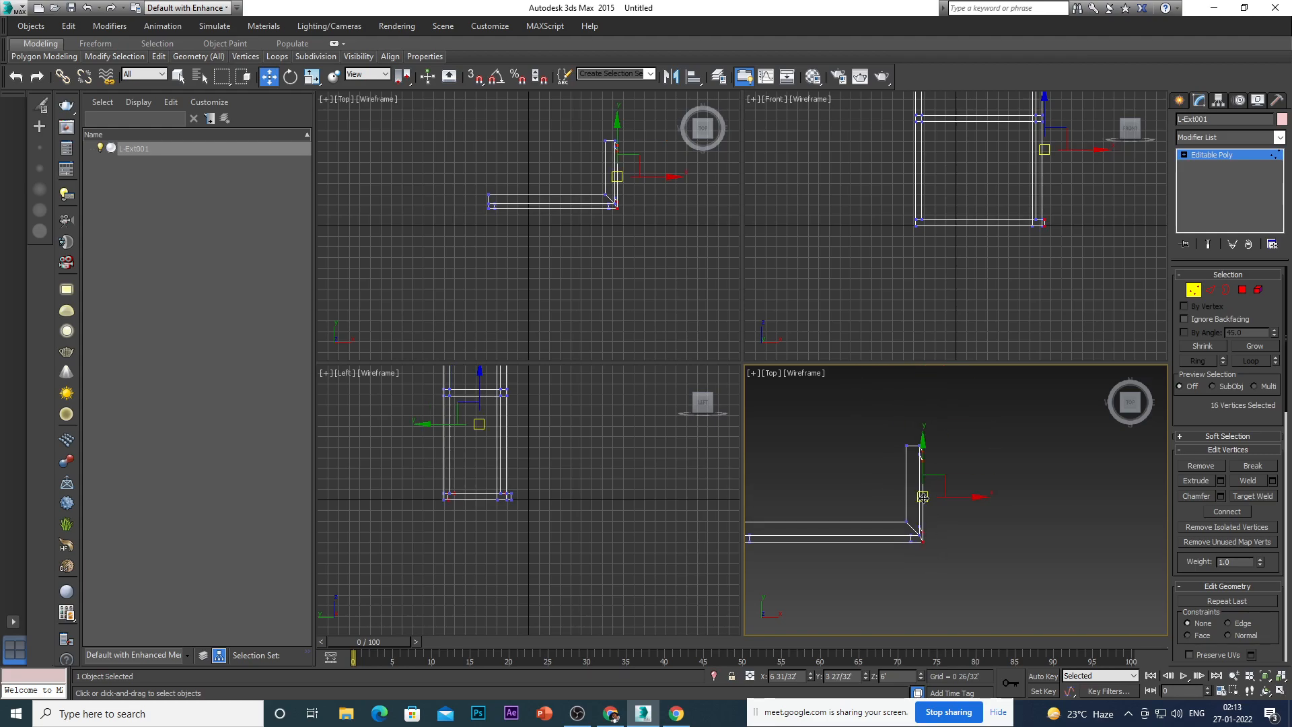
left_click_drag(943, 499, 950, 498)
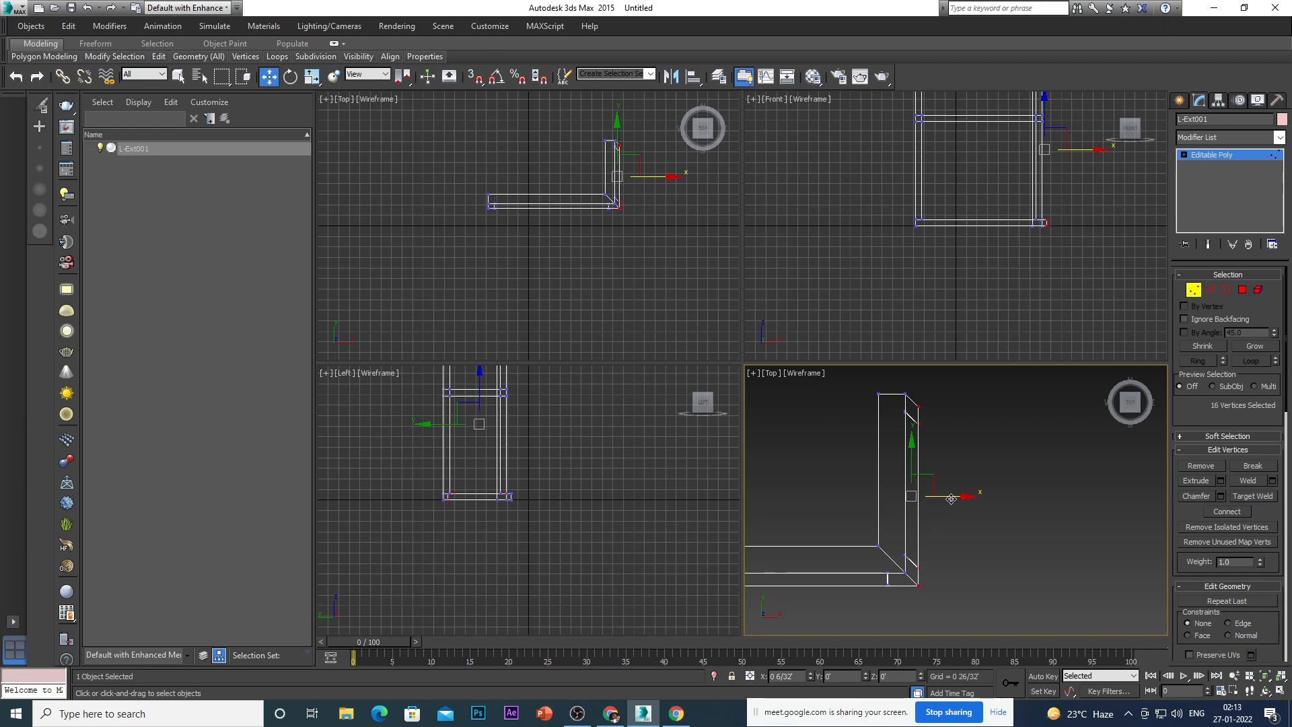
left_click(927, 483)
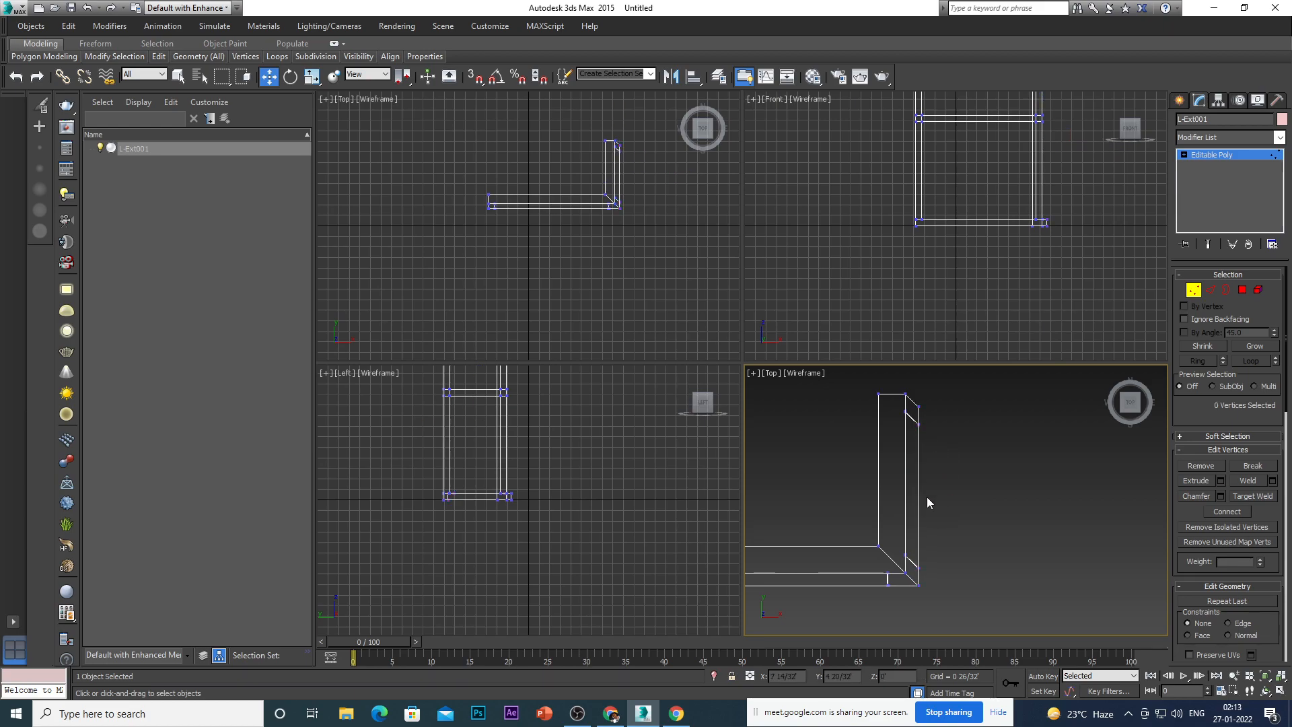
Straighten the slanted edge beside the L corner on the short leg by moving its four outer vertices about 0 11/32' along Y.
scroll(916, 573, "up", 3)
left_click_drag(912, 544, 925, 513)
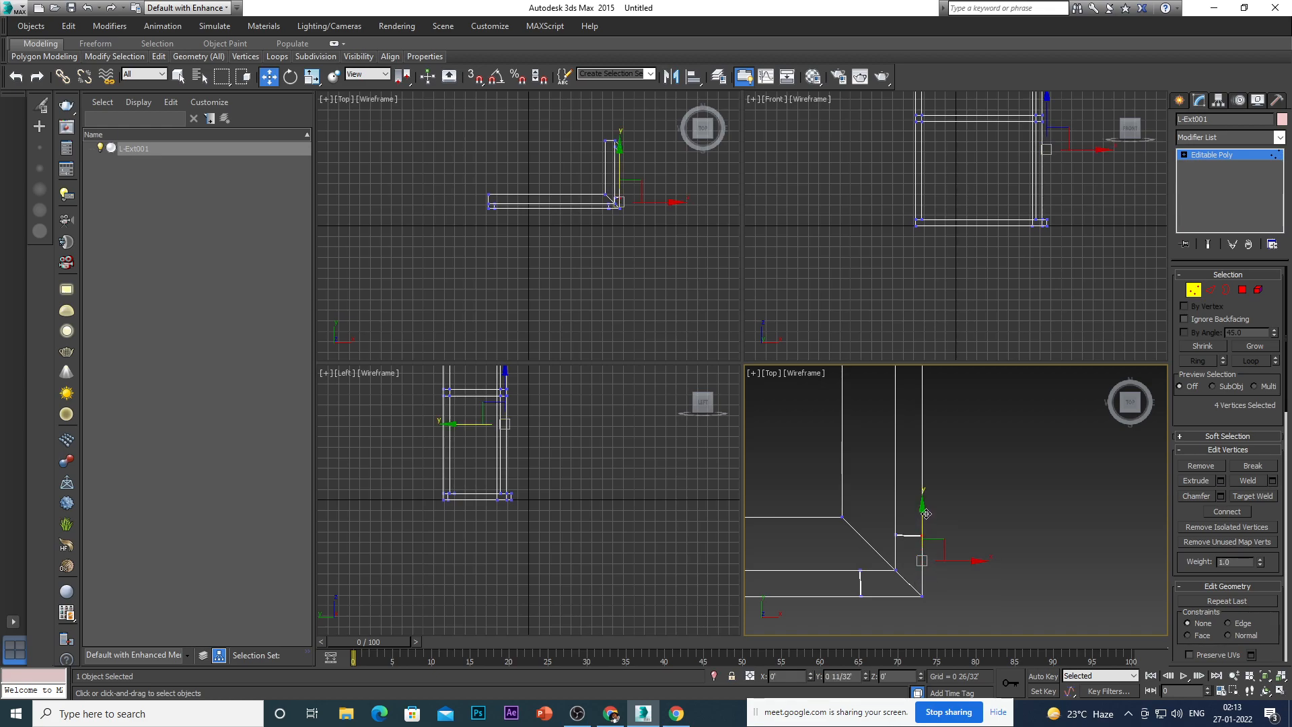
scroll(916, 564, "down", 3)
left_click(935, 449)
Square the short leg's free end by moving its four outer corner vertices about 0 11/32' along Y.
scroll(915, 445, "up", 4)
left_click_drag(896, 448, 918, 474)
left_click_drag(900, 427, 900, 391)
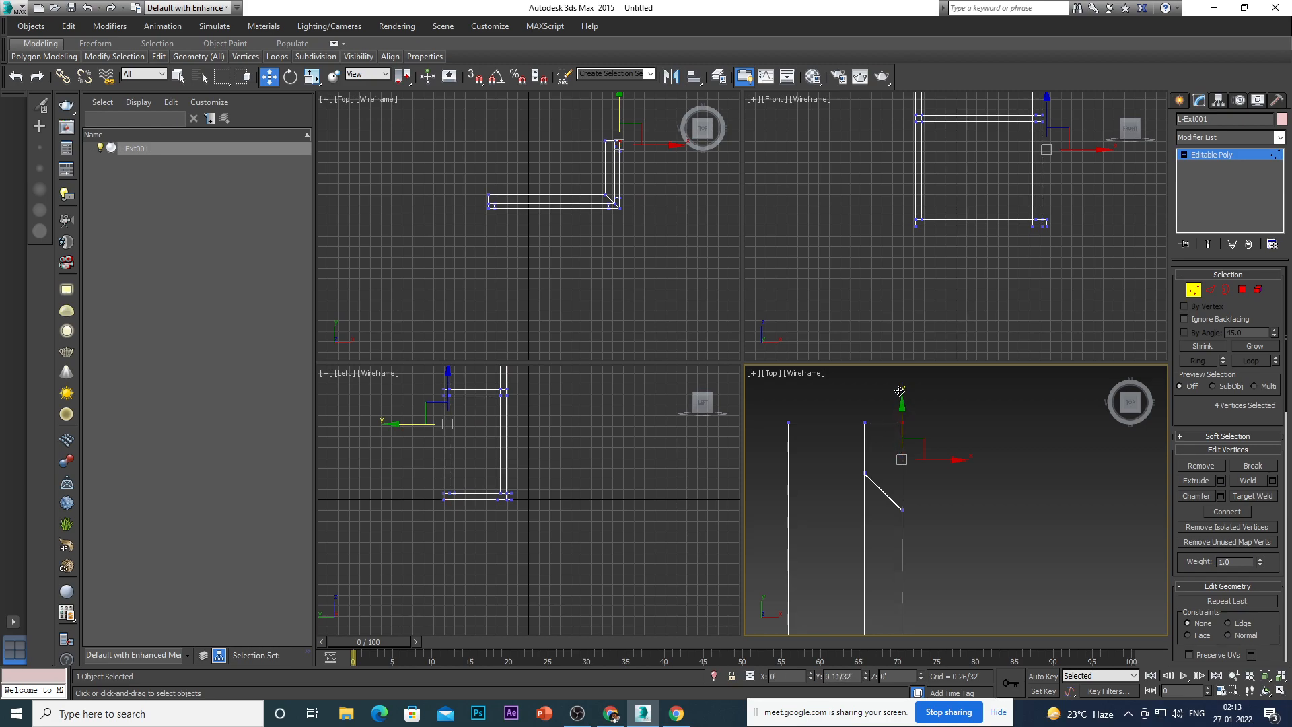
Straighten the remaining slanted edge near the short leg's free end by moving its four outer vertices about 0 11/32' along Y.
left_click_drag(891, 495, 902, 445)
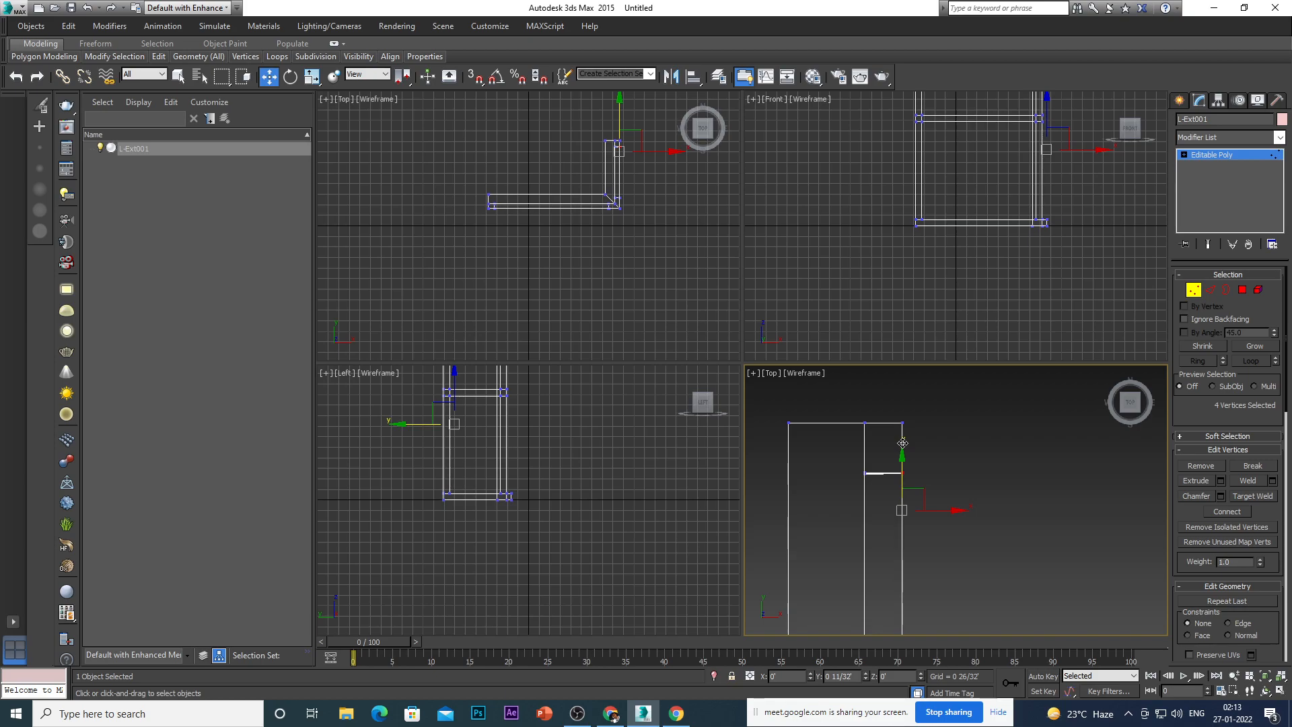
left_click_drag(903, 444, 906, 443)
left_click(1006, 563)
scroll(947, 523, "down", 6)
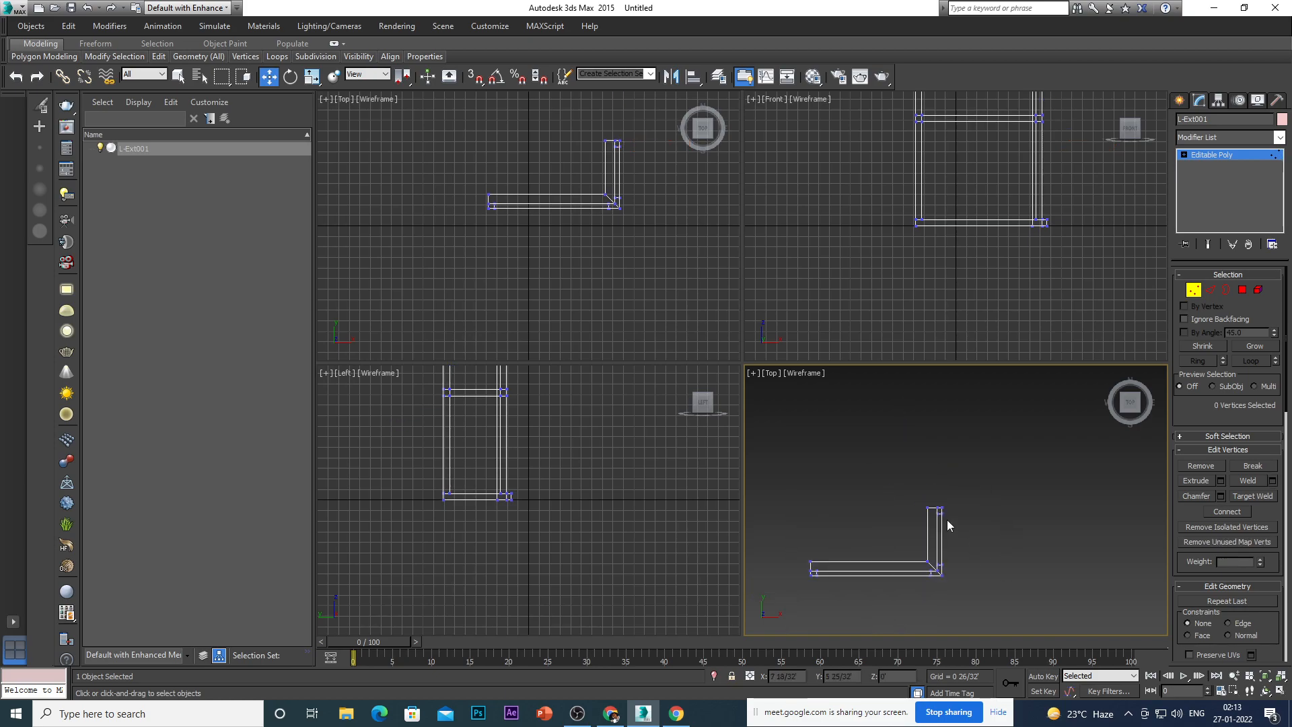
scroll(954, 545, "up", 1)
key("F3")
mouse_move(970, 555)
middle_mouse_down("alt")
mouse_move(958, 574)
mouse_move(880, 514)
mouse_move(912, 519)
middle_mouse_up("alt")
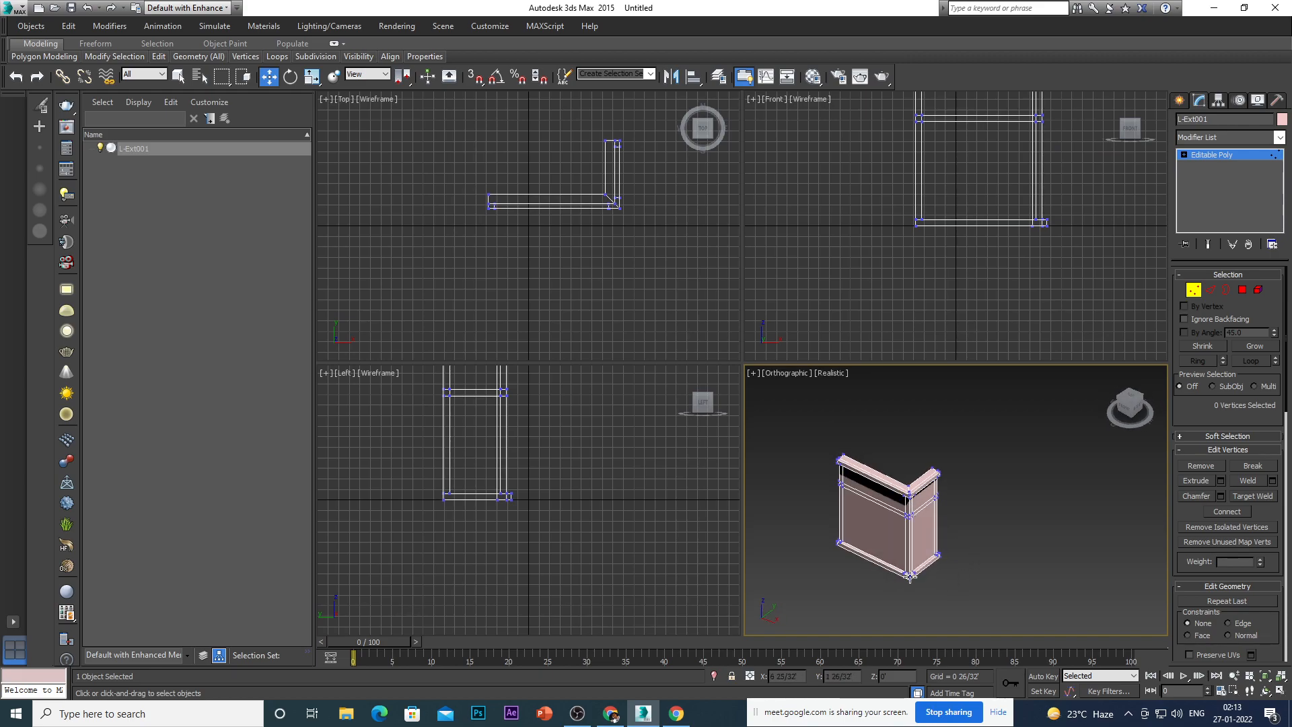
scroll(840, 529, "up", 4)
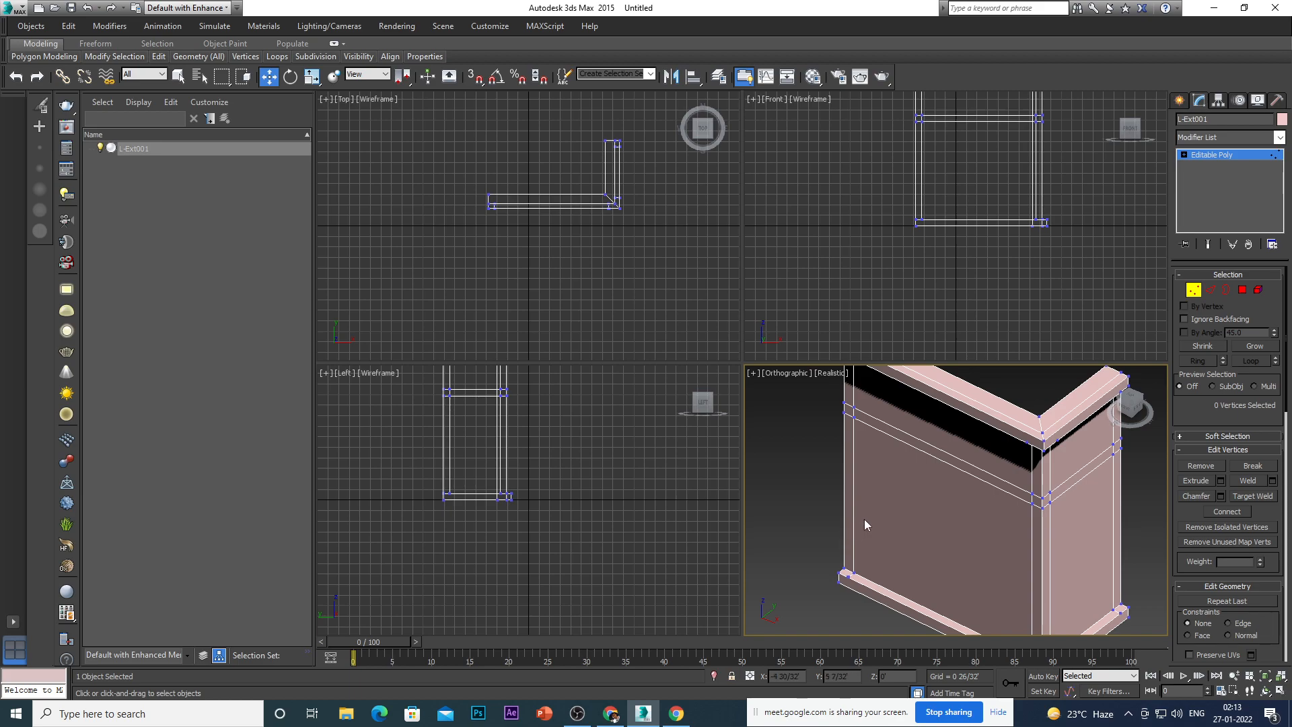
Select the three stacked polygons of the vertical border strip at the long leg's free end.
key("4")
scroll(851, 541, "up", 2)
left_click(848, 541)
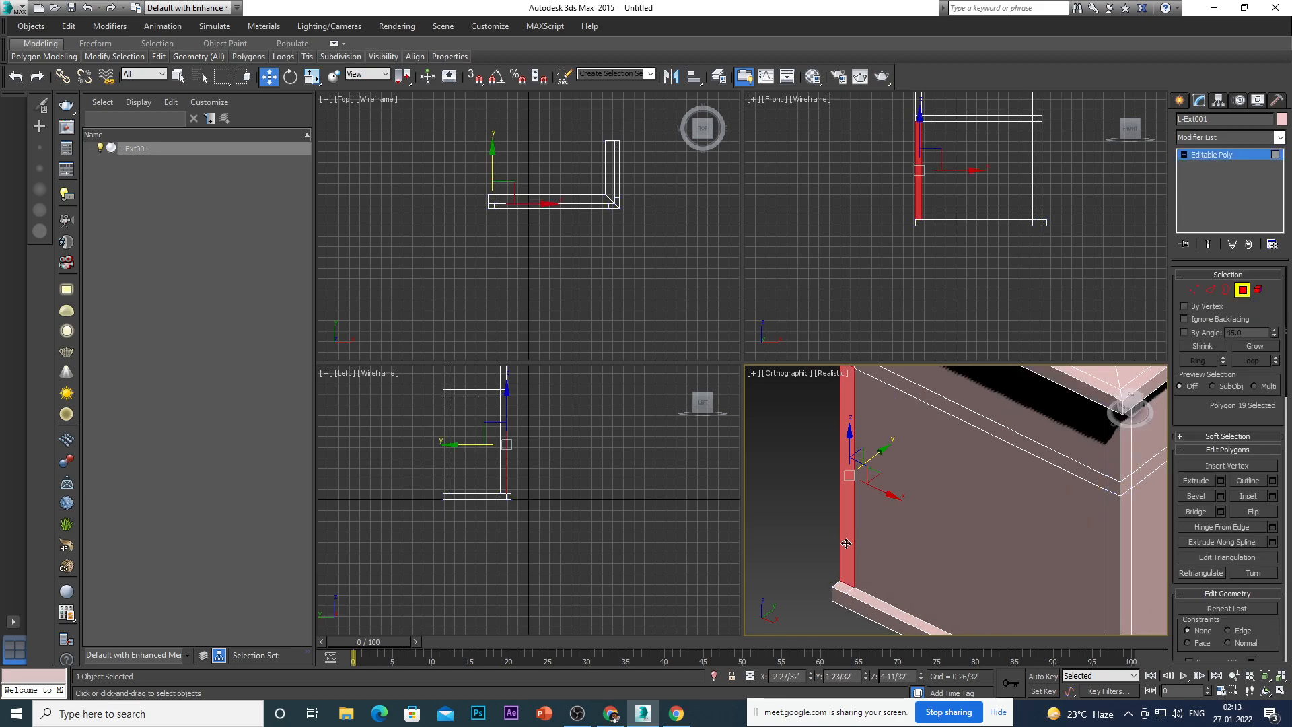
scroll(843, 512, "down", 4)
scroll(844, 417, "up", 5)
left_click(838, 474, "ctrl")
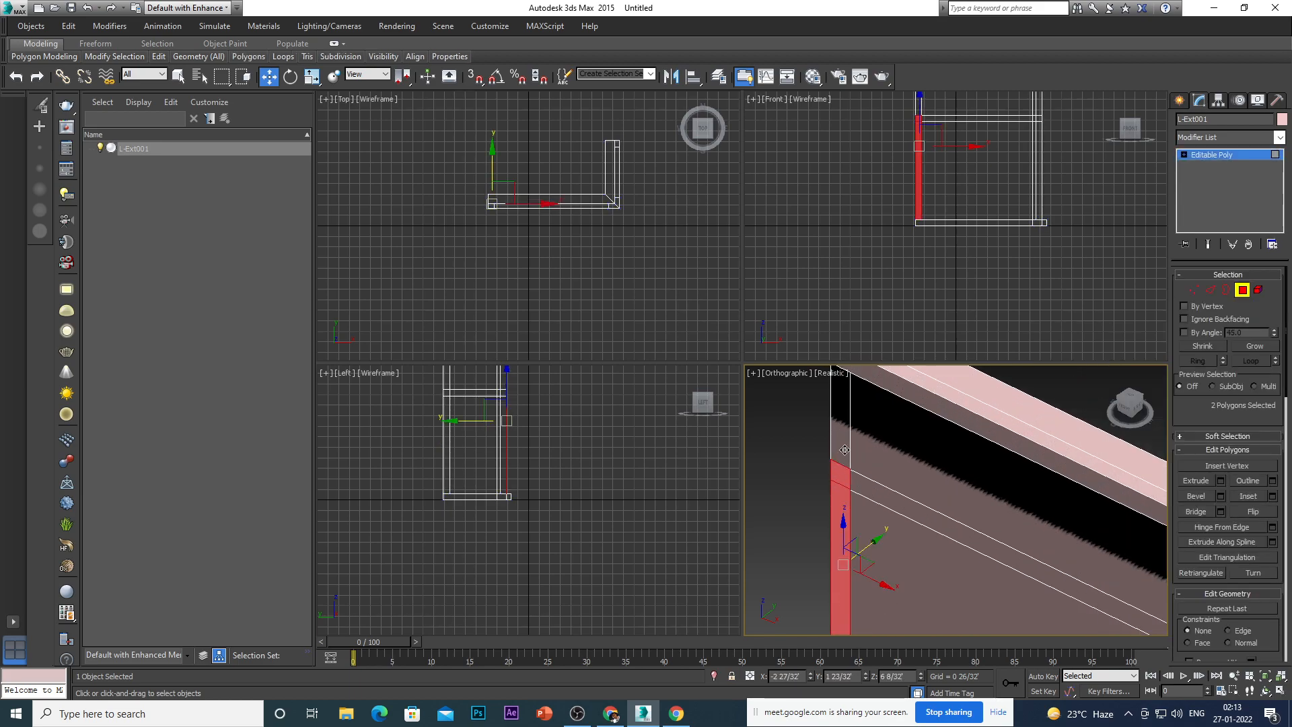
left_click(844, 449, "ctrl")
scroll(832, 479, "down", 2)
scroll(832, 479, "down", 4)
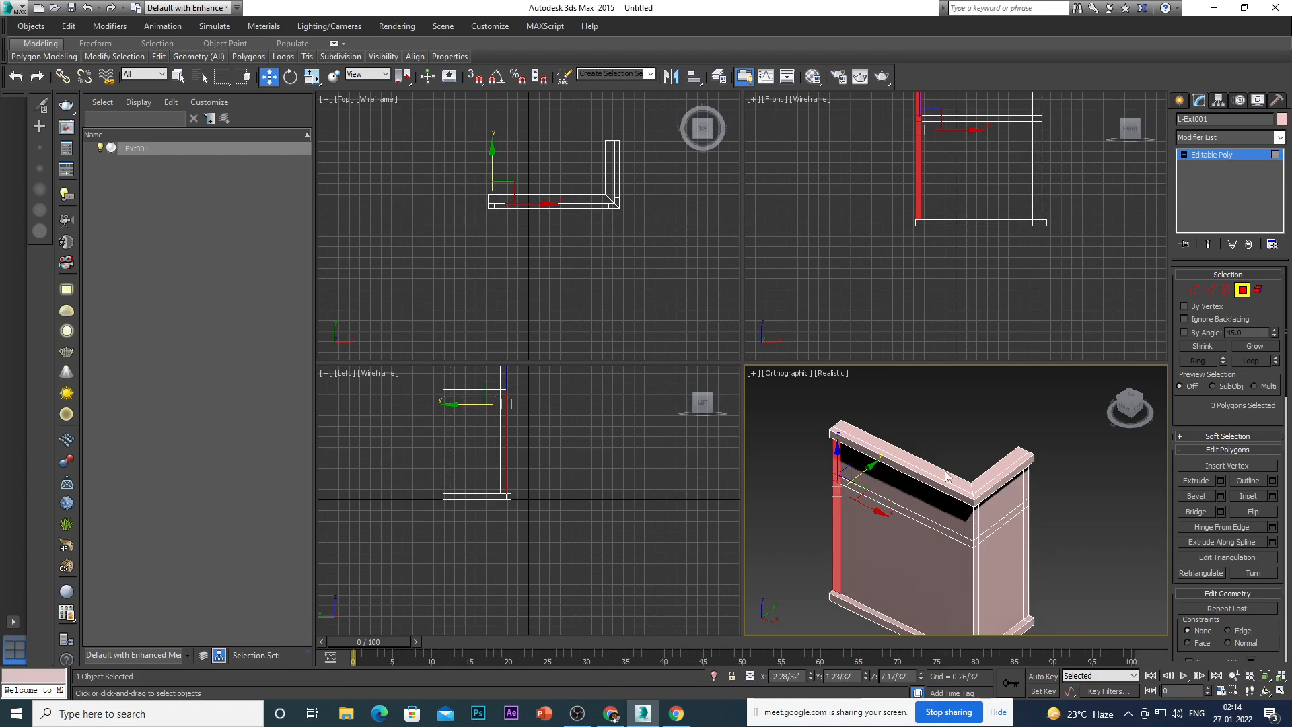
Add the three stacked polygons of the vertical border strip at the short leg's free end to the selection.
scroll(944, 471, "down", 3)
scroll(991, 510, "up", 3)
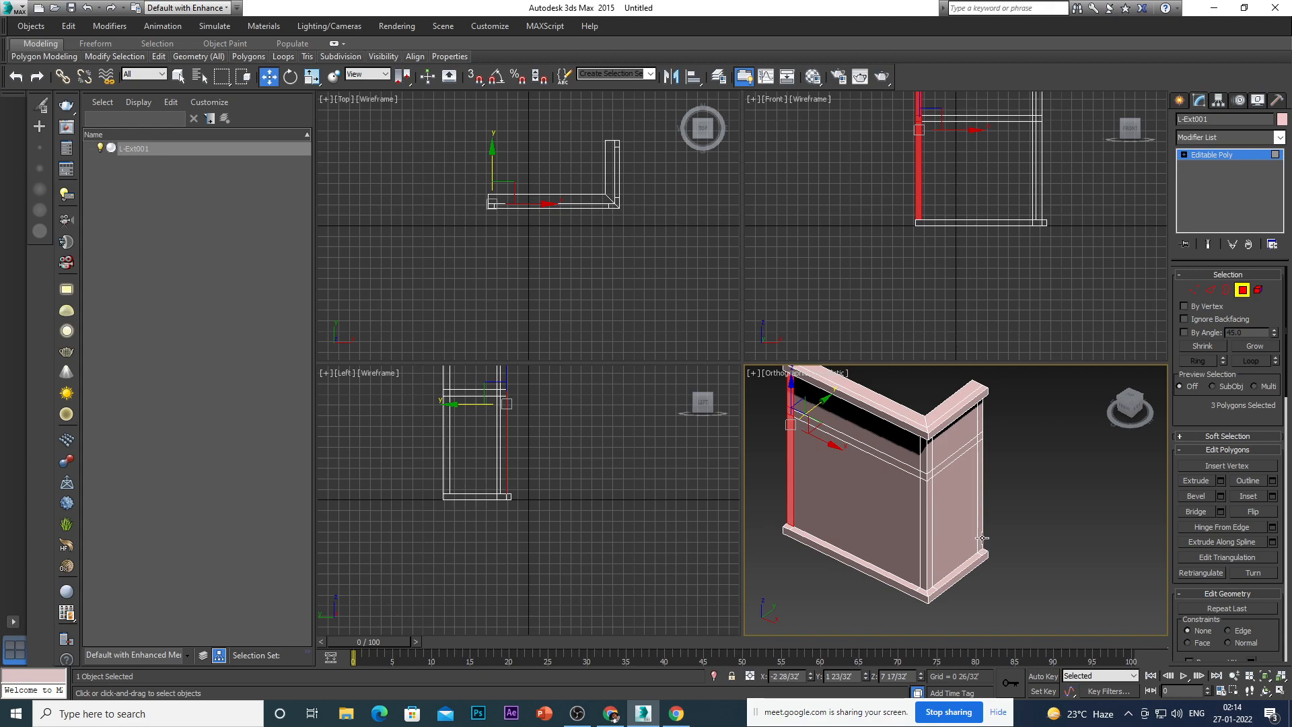
left_click(981, 538, "ctrl")
scroll(979, 429, "up", 4)
left_click(978, 452, "ctrl")
left_click(978, 422, "ctrl")
scroll(960, 508, "down", 5)
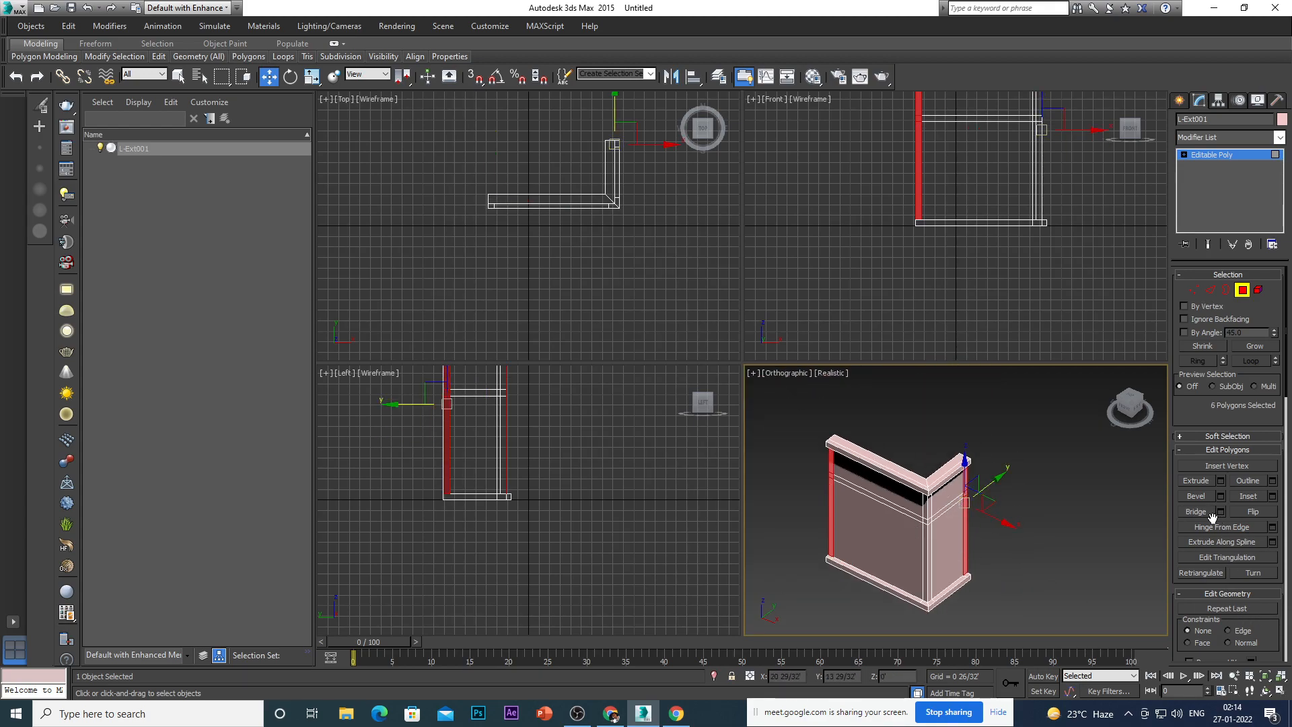
Extrude the vertical border strips at both free ends of the wall by 0 6/32' and clear the selection.
left_click(1220, 482)
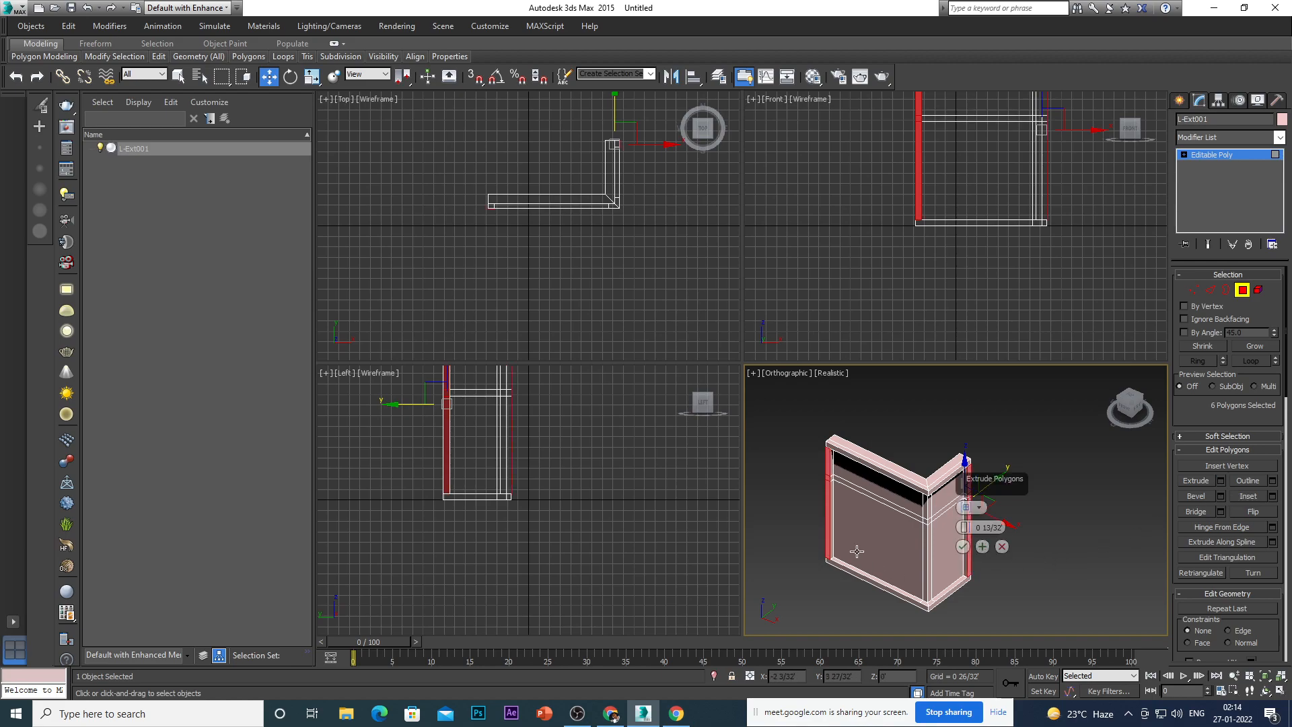
scroll(797, 571, "up", 5)
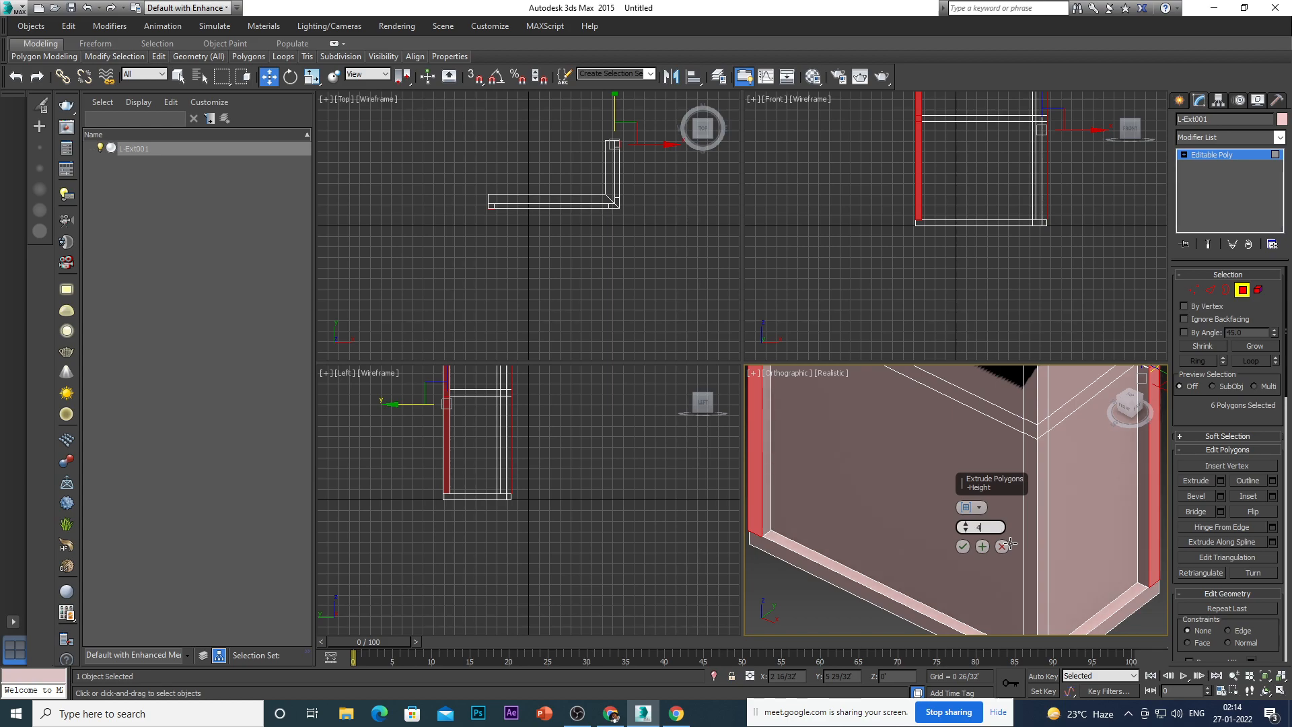
key("Return")
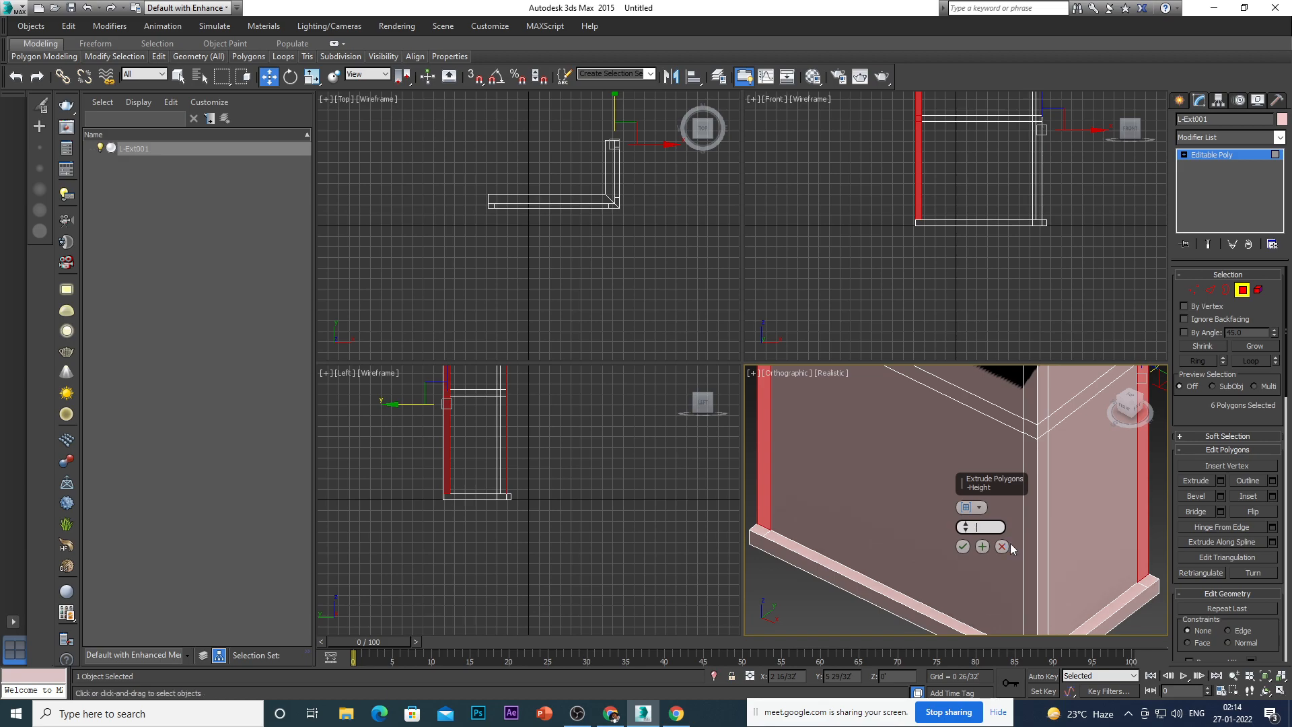
type("4")
key("Return")
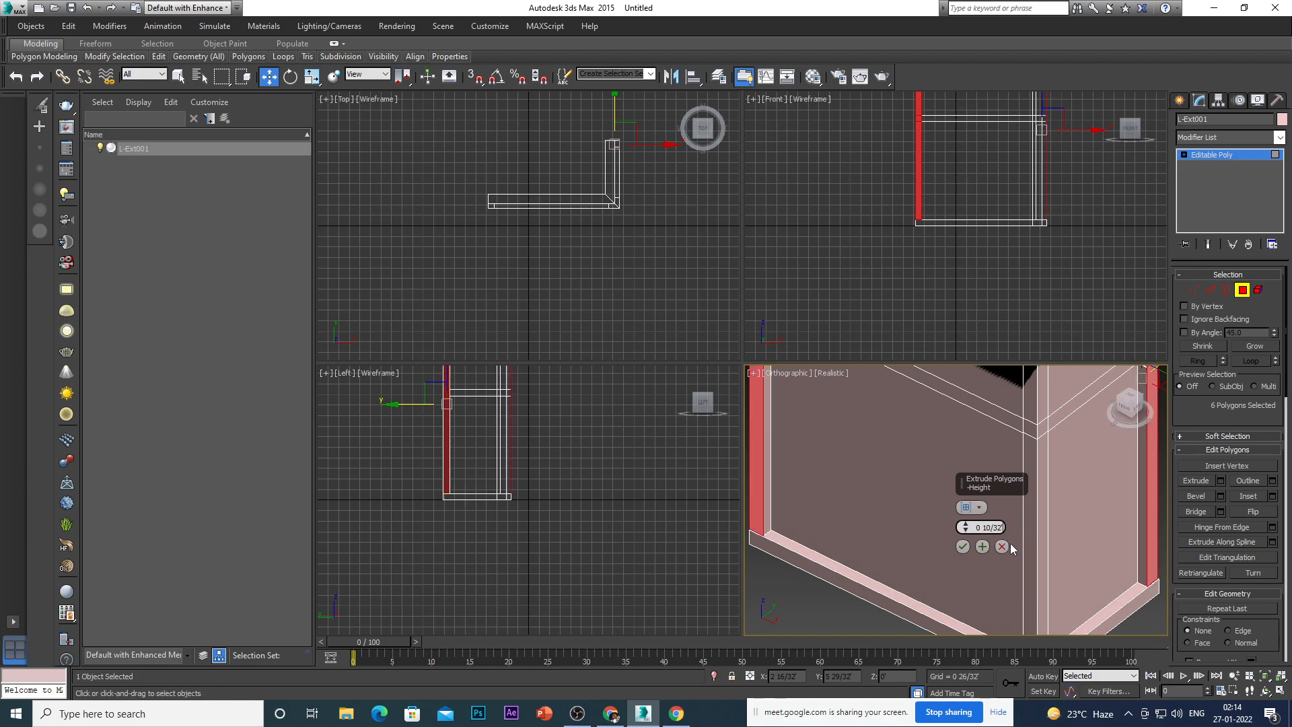
left_click_drag(965, 530, 964, 539)
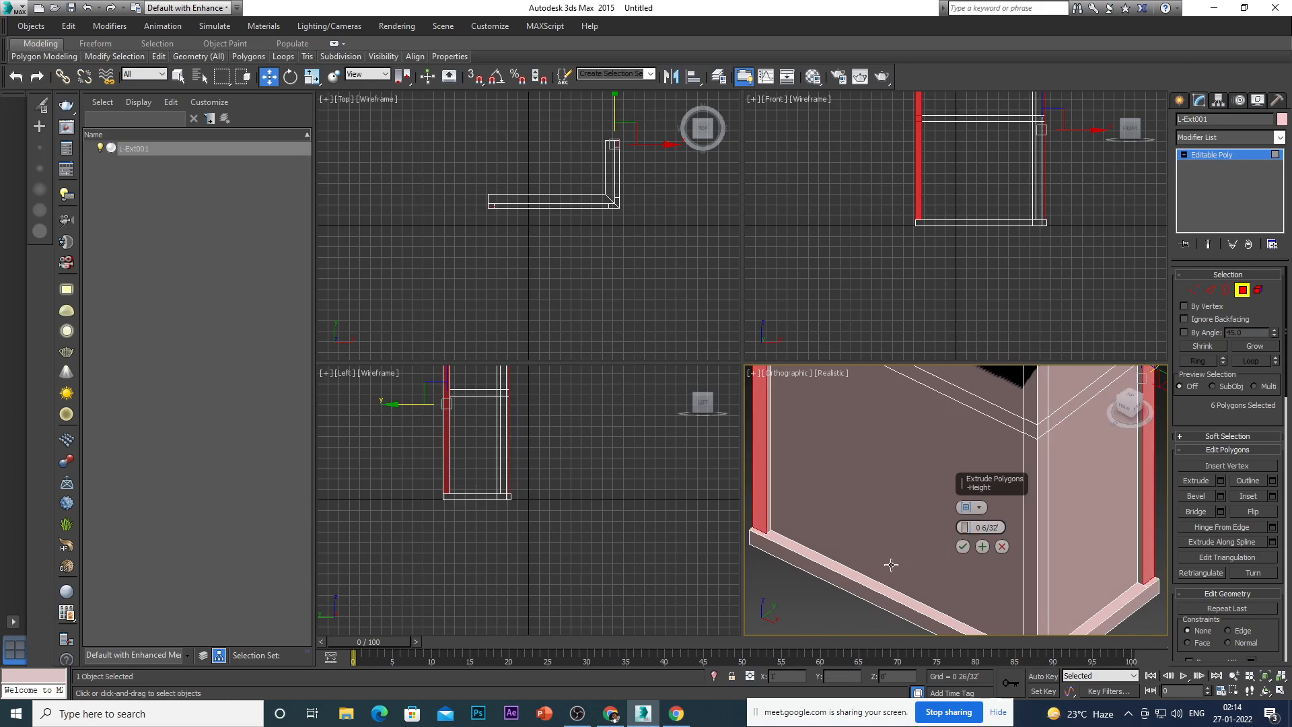
left_click(962, 546)
scroll(877, 536, "down", 5)
left_click(1060, 589)
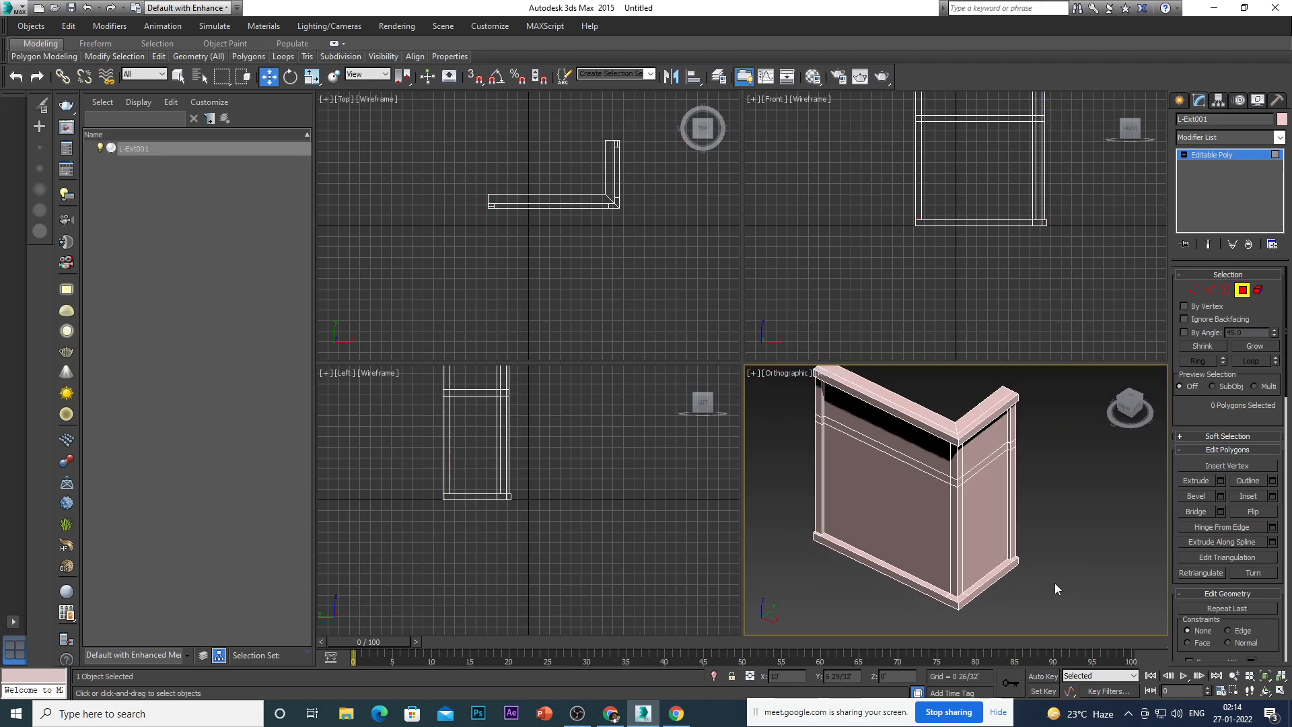
Select all six stacked polygons of the two vertical border strips that meet at the wall's outer corner.
scroll(954, 471, "up", 5)
left_click(957, 515)
left_click(942, 526, "ctrl")
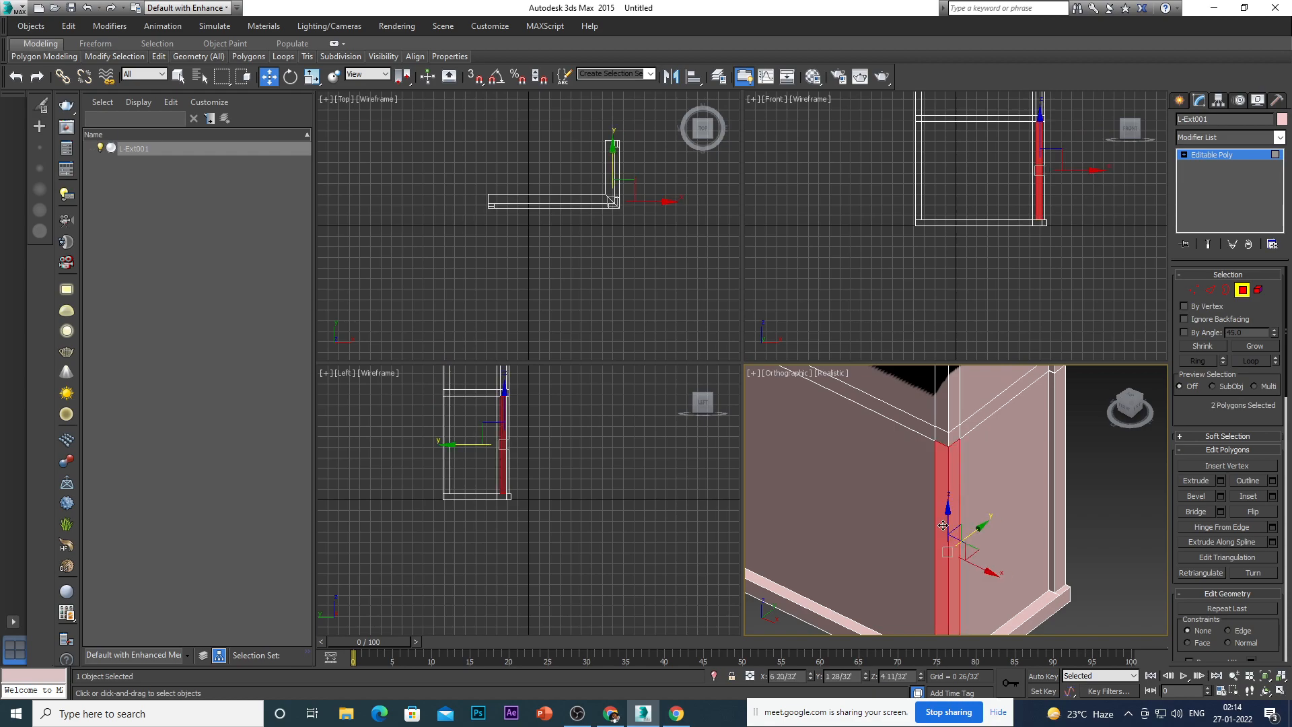
left_click(951, 437, "ctrl")
left_click(946, 434, "ctrl")
left_click(944, 423, "ctrl")
left_click(949, 417, "ctrl")
scroll(935, 498, "down", 5)
scroll(949, 543, "up", 5)
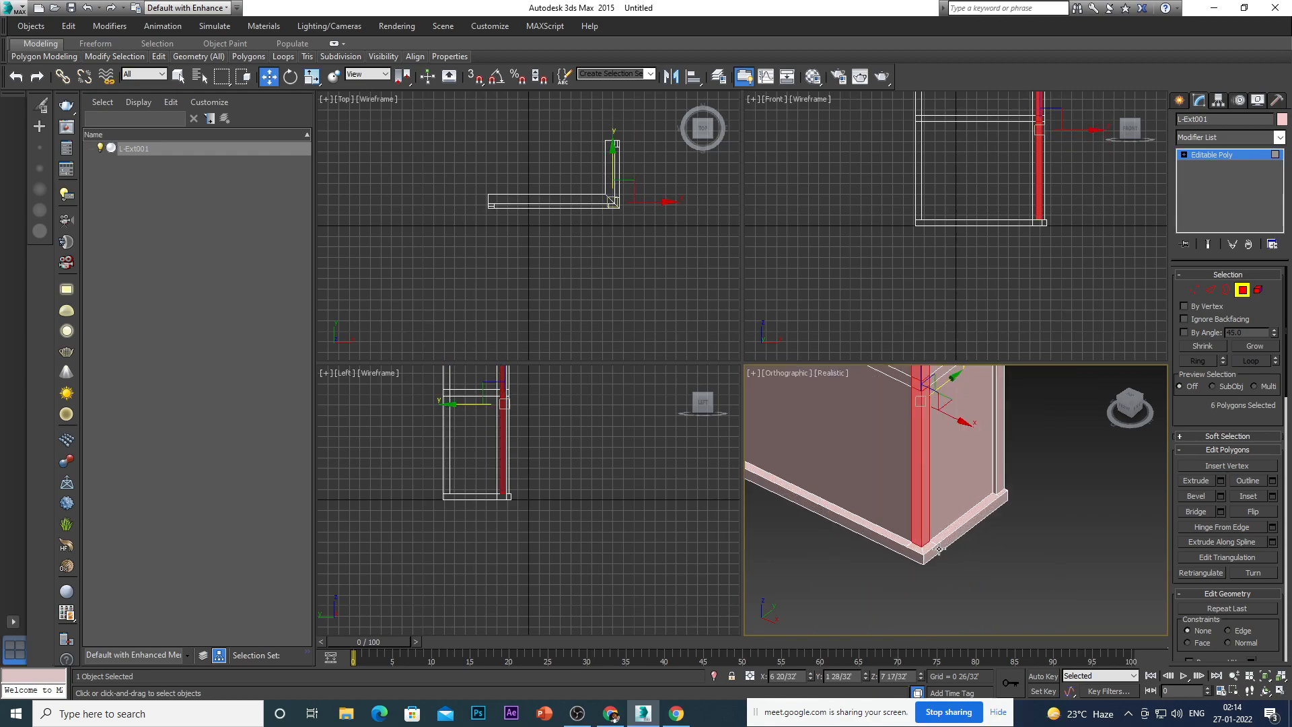
Extrude the vertical corner strips by 0 6/32' and clear the polygon selection.
left_click(1220, 481)
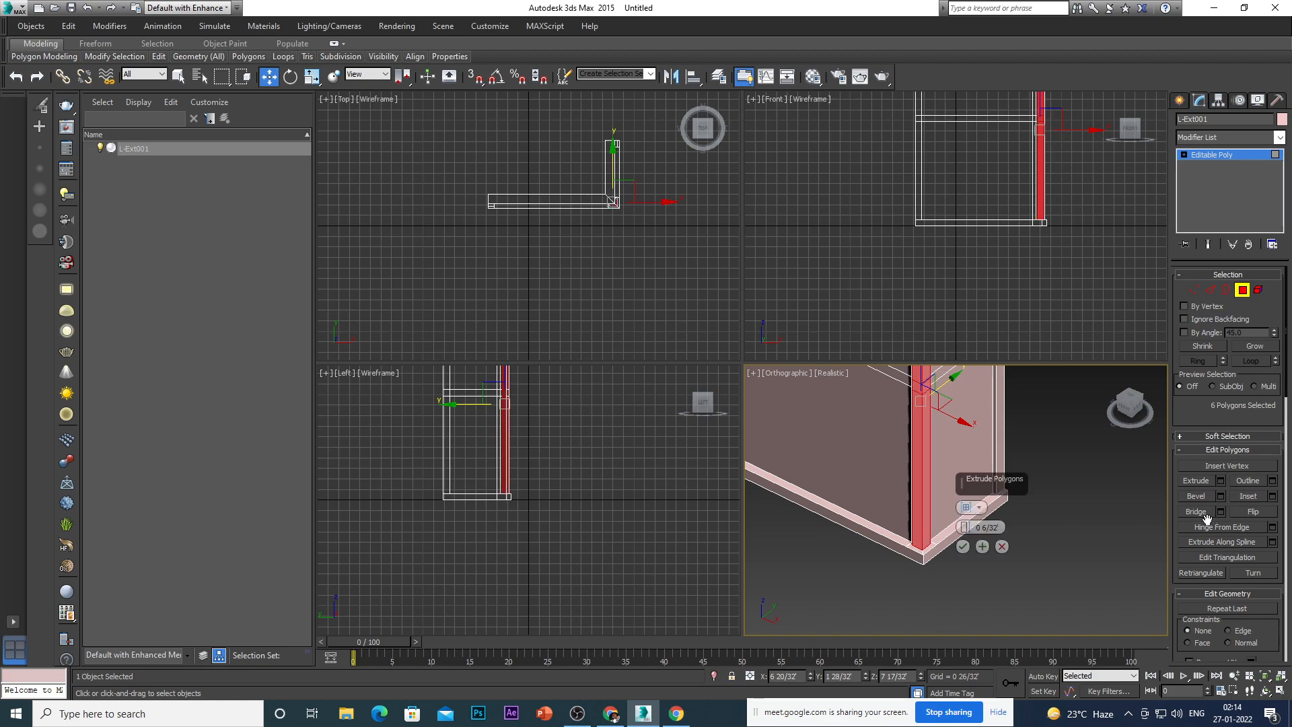
mouse_move(929, 573)
middle_mouse_down("alt")
mouse_move(971, 597)
mouse_move(1067, 571)
mouse_move(917, 597)
mouse_move(988, 576)
mouse_move(982, 585)
mouse_move(943, 548)
mouse_move(980, 538)
mouse_move(934, 566)
middle_mouse_up("alt")
left_click(963, 546)
left_click(963, 545)
scroll(969, 540, "down", 5)
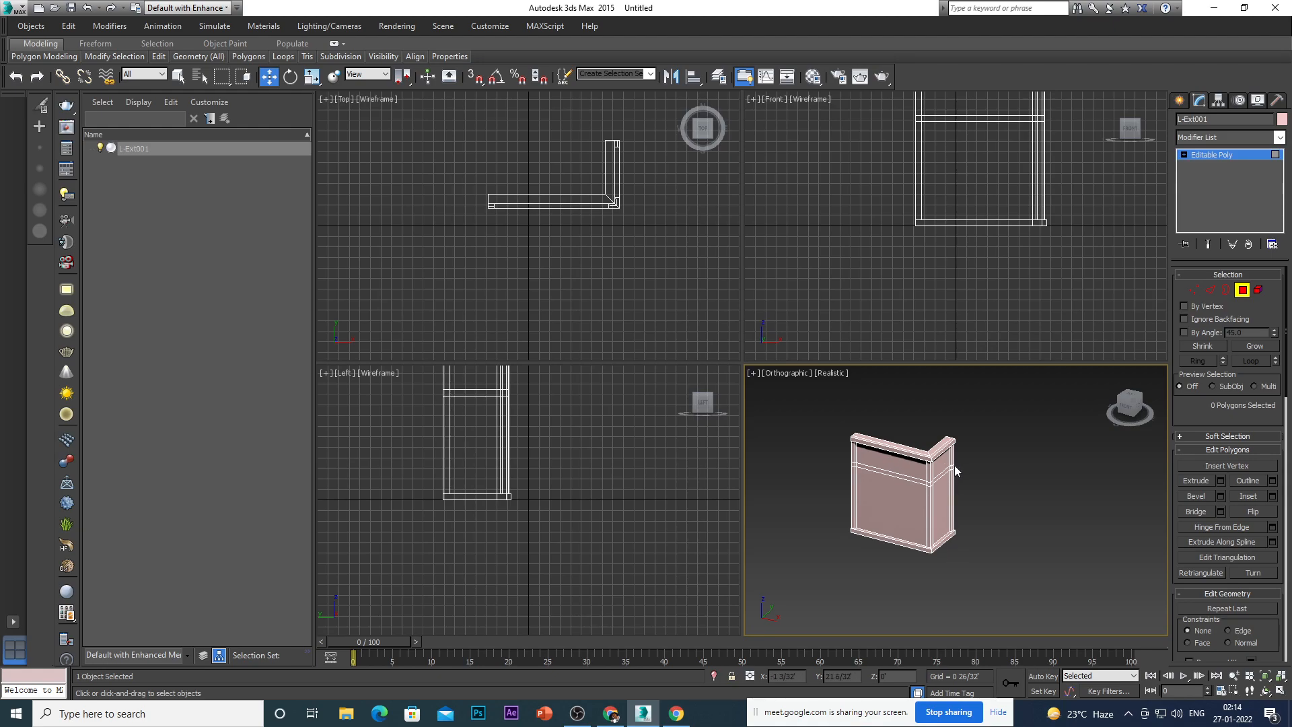
In the top wireframe view, square the corner post's slanted edge on the long leg by moving its eight vertices about -0 4/32' along X.
middle_click_drag(956, 532, 850, 562, "alt")
scroll(885, 522, "up", 5)
scroll(903, 539, "down", 5)
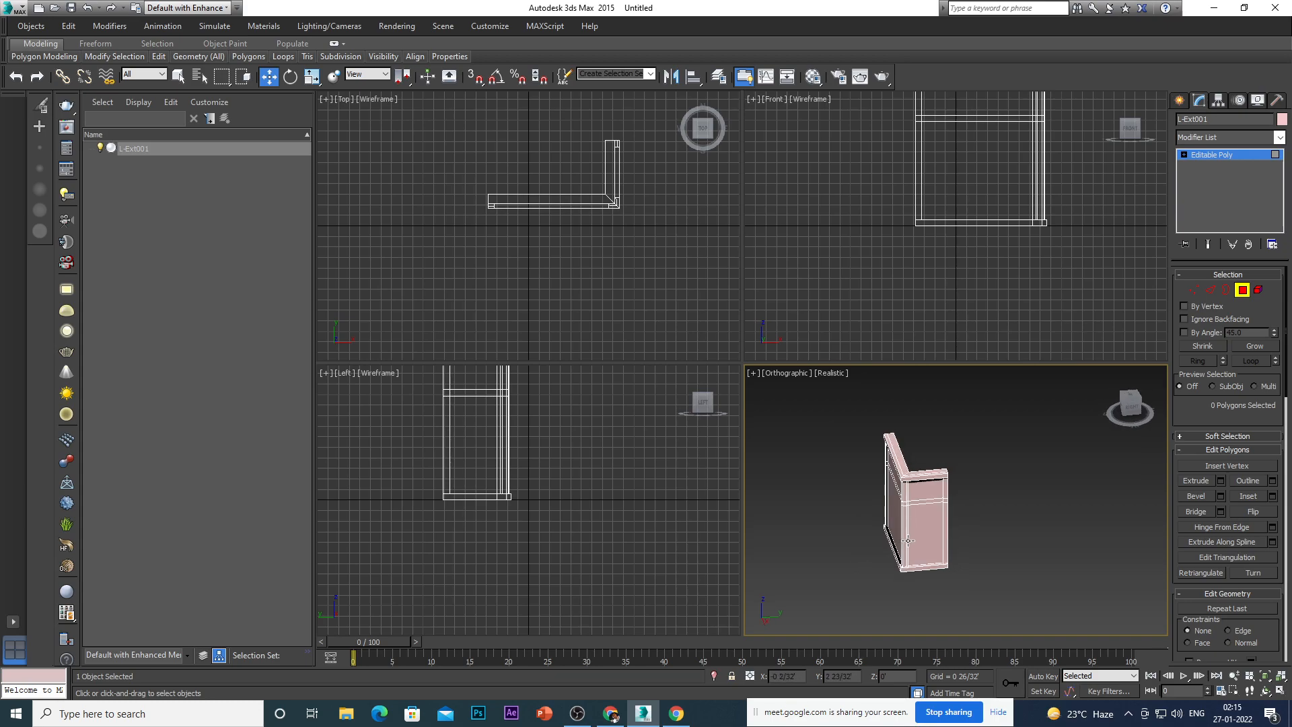
middle_click_drag(920, 547, 983, 543, "alt")
scroll(979, 532, "up", 5)
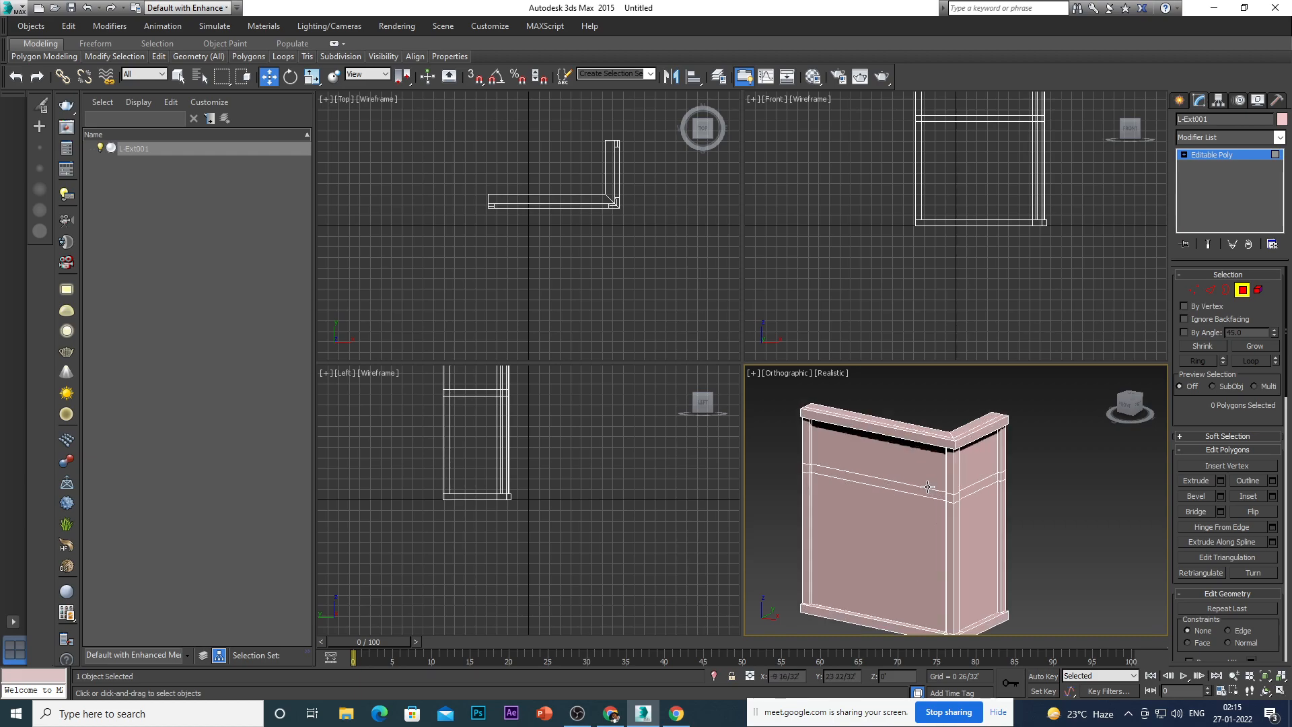
middle_click_drag(940, 508, 967, 512, "alt")
key("t")
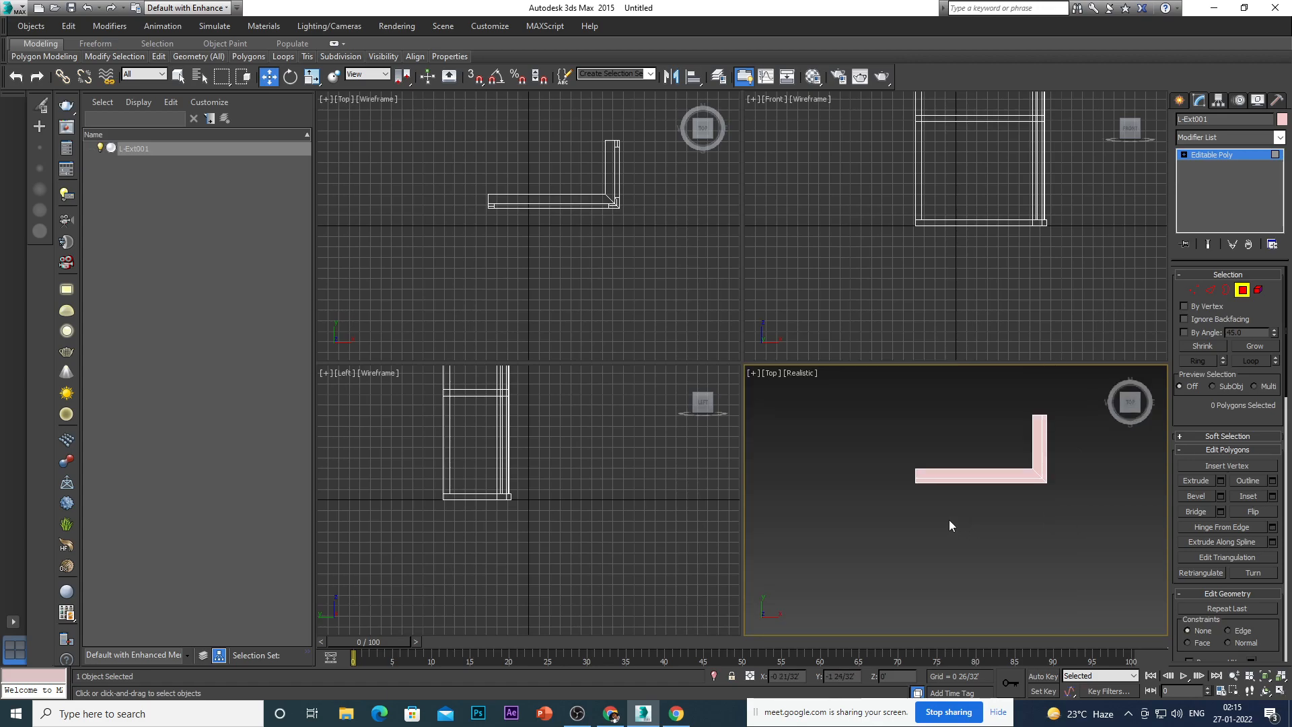
key("F3")
scroll(1029, 482, "up", 6)
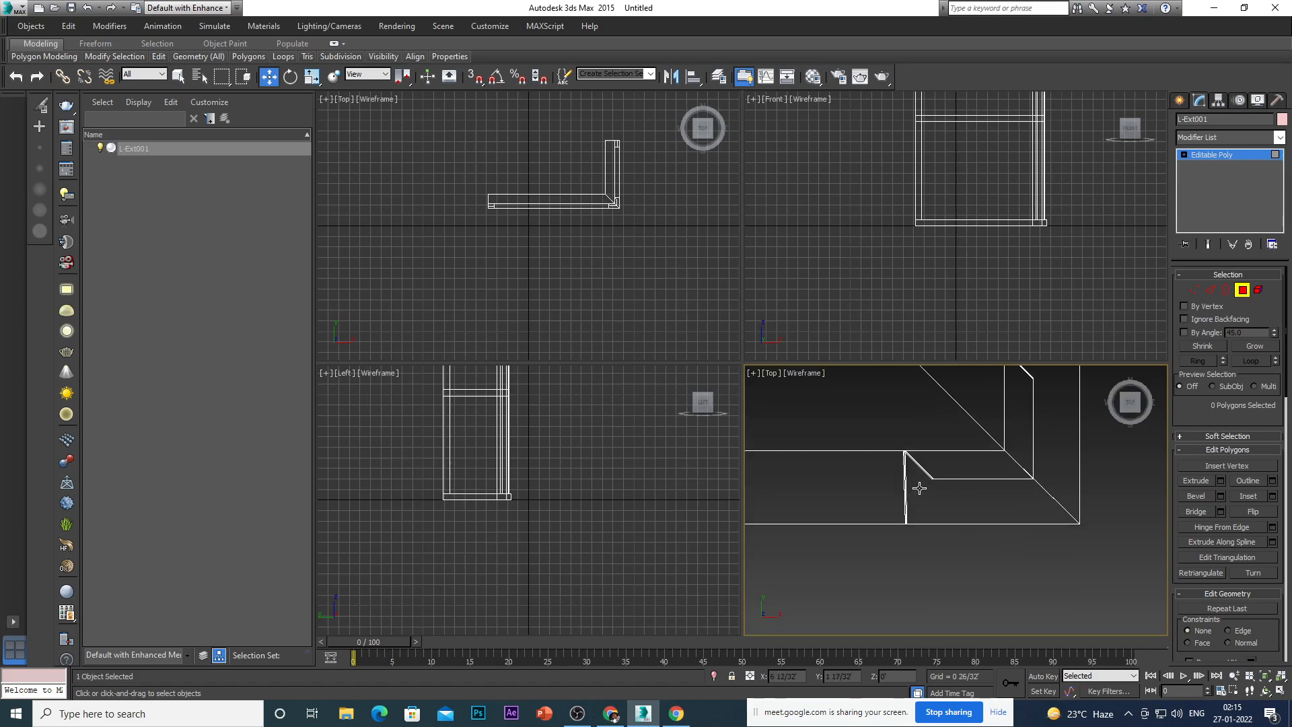
key("1")
left_click_drag(909, 464, 928, 497)
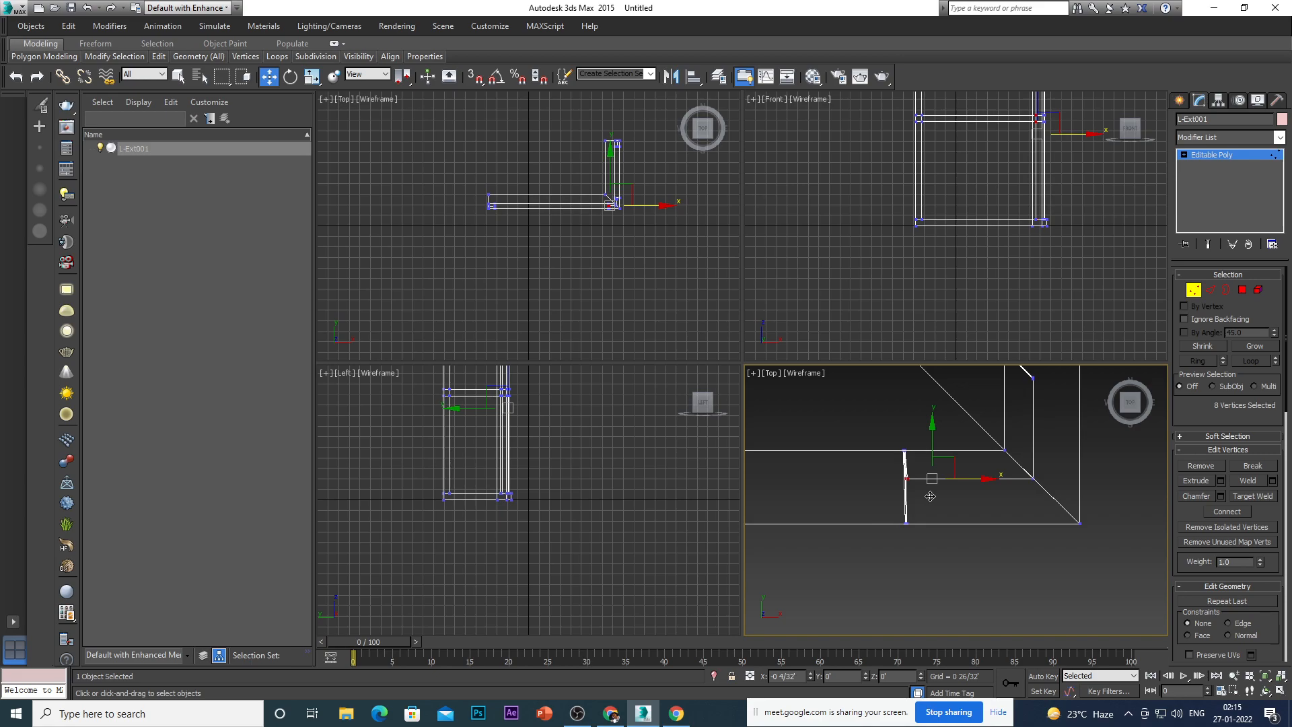
left_click(934, 508)
Square the corner post's slanted edge on the short leg by moving its eight vertices about 0 4/32' along Y, and restore the shaded orthographic view.
scroll(909, 535, "down", 5)
scroll(944, 502, "up", 5)
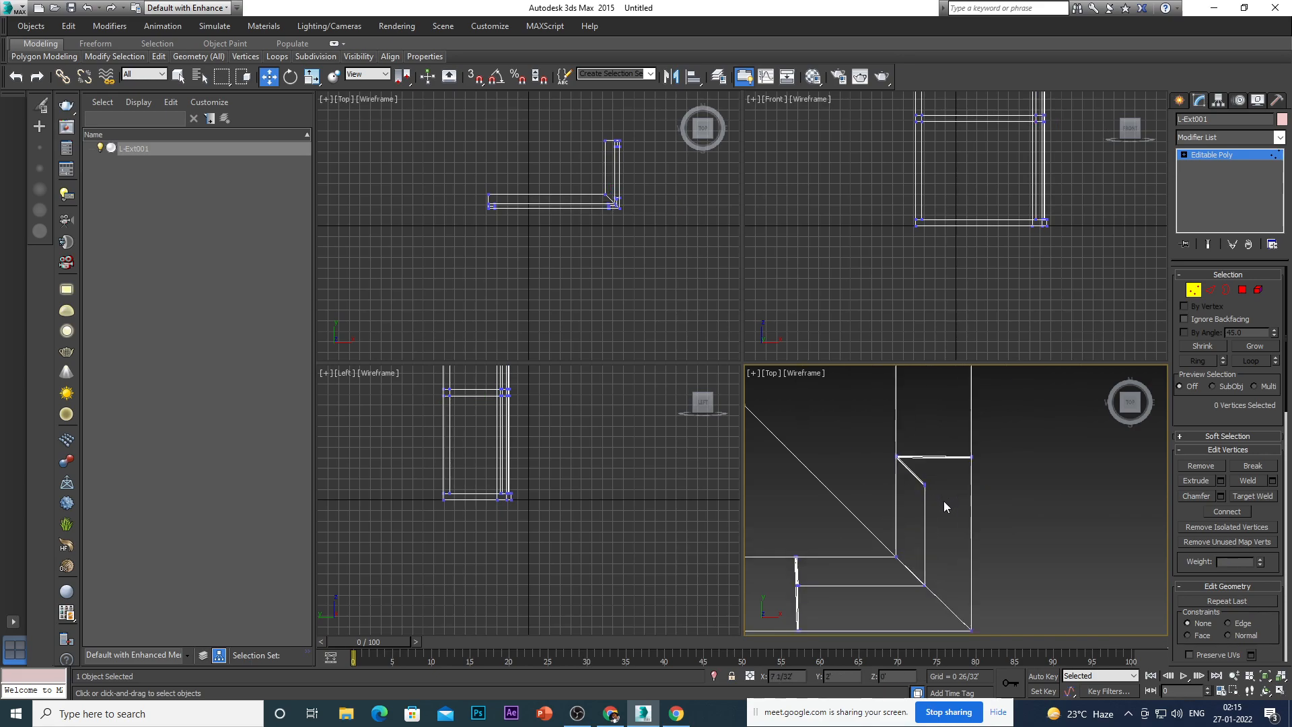
scroll(942, 491, "up", 3)
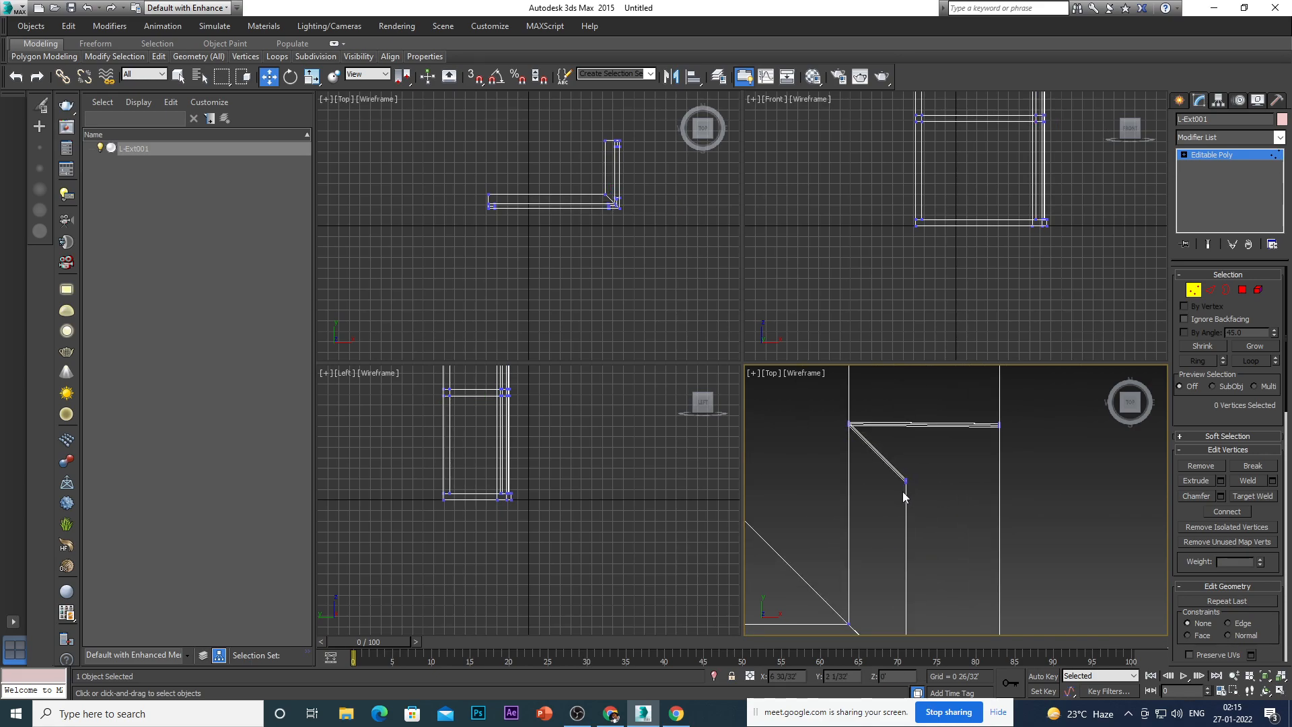
left_click_drag(920, 503, 907, 399)
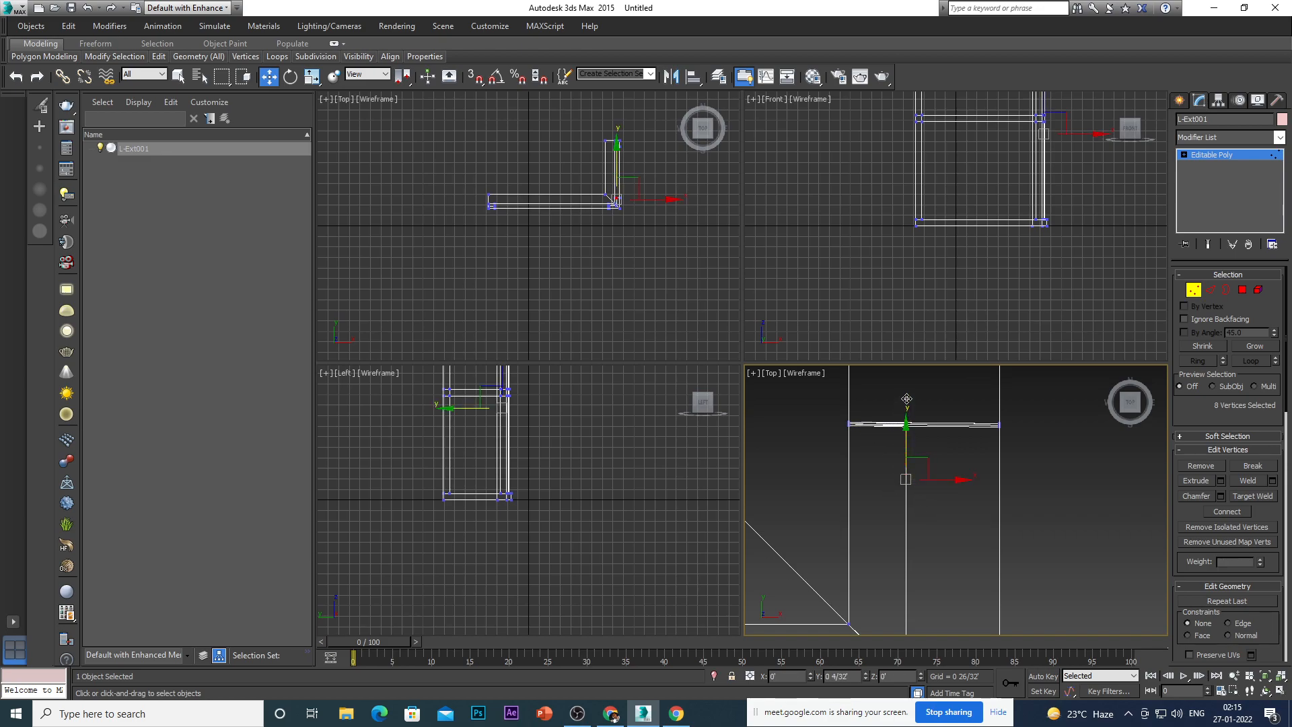
scroll(901, 503, "down", 4)
left_click(1022, 577)
middle_click_drag(922, 571, 916, 527, "alt")
key("F3")
scroll(919, 523, "down", 5)
mouse_move(937, 574)
middle_mouse_down("alt")
mouse_move(894, 560)
mouse_move(907, 532)
middle_mouse_up("alt")
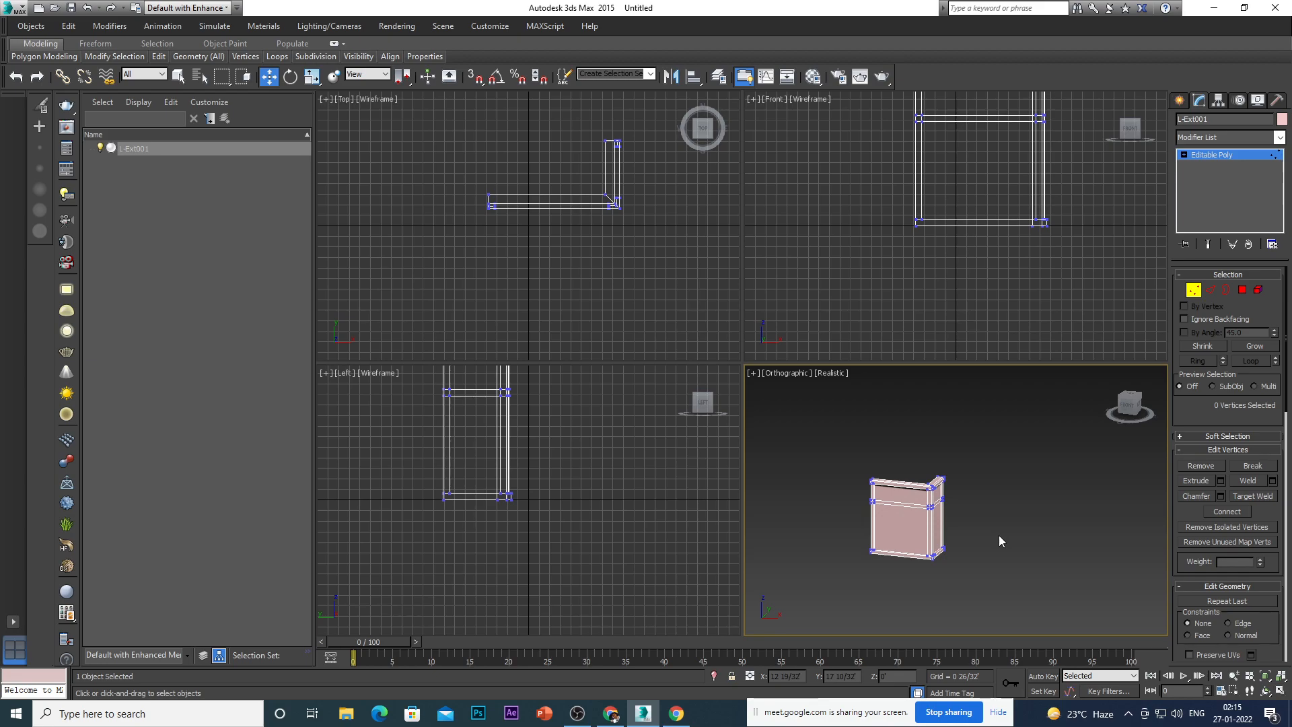
left_click(577, 713)
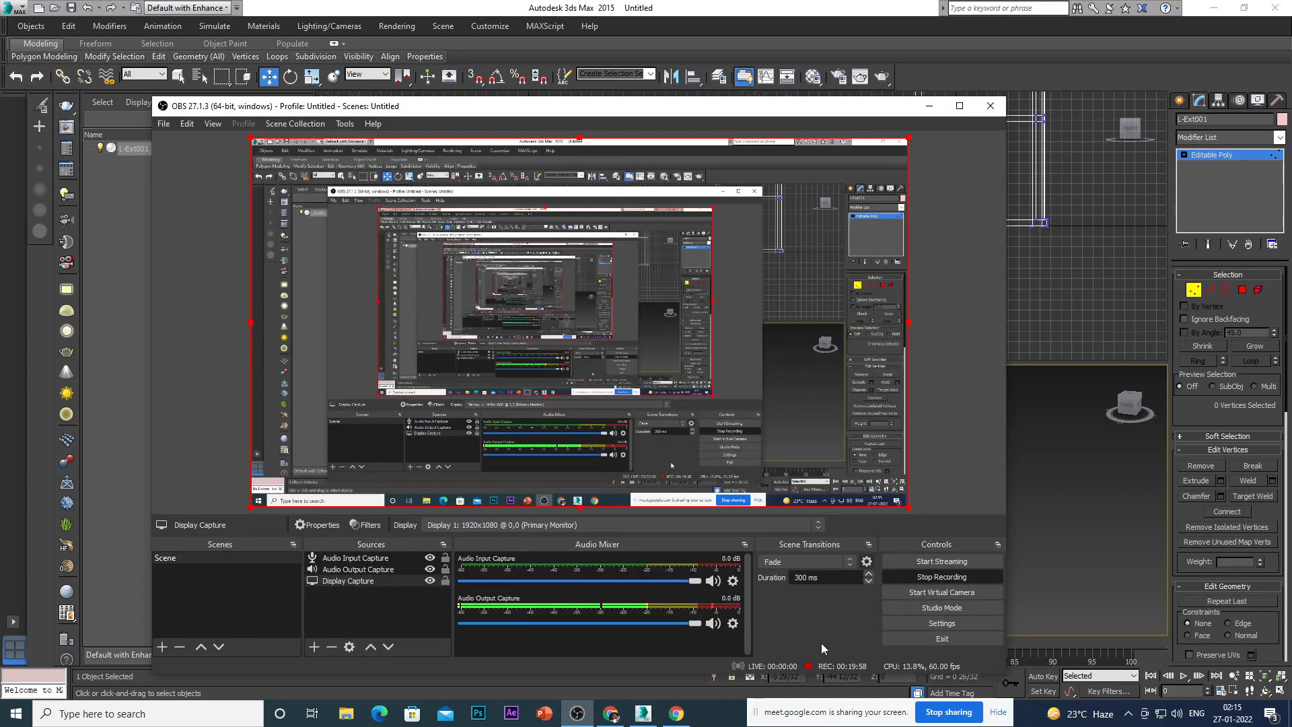
left_click(643, 713)
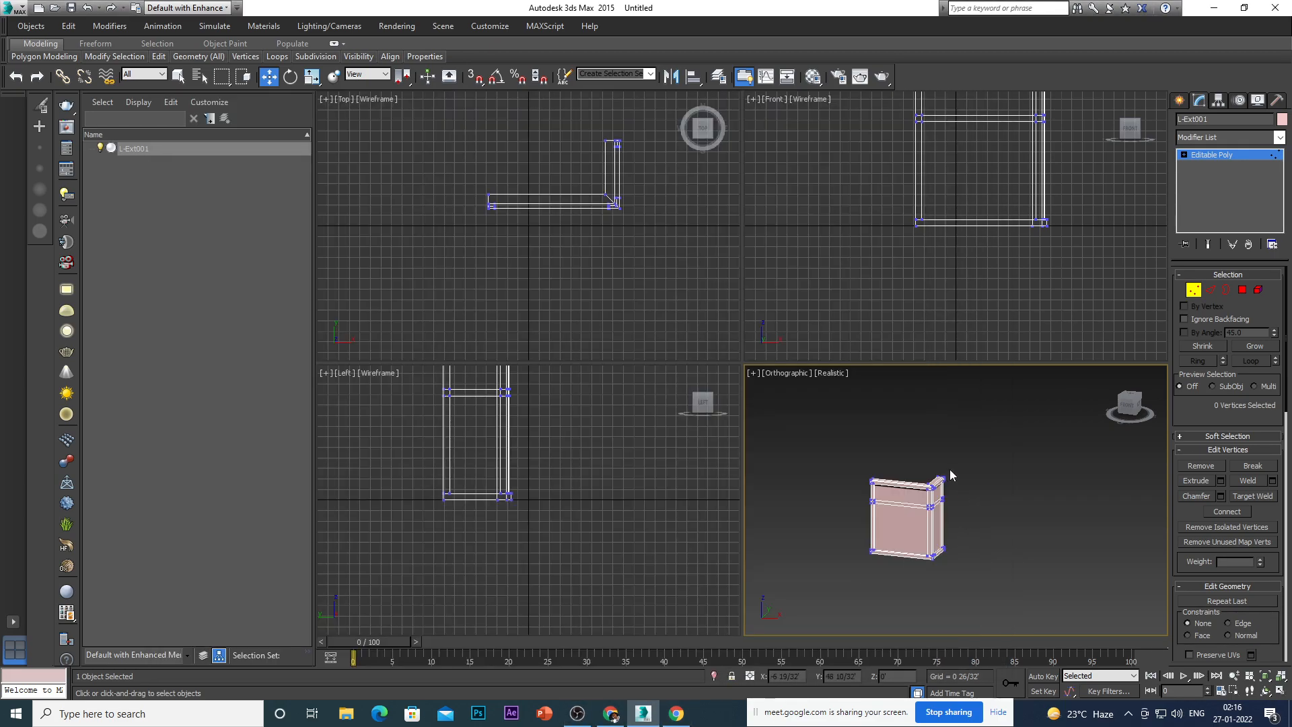
Examine the extruded border posts, the outer corner and the flush middle horizontal band on both legs of the wall.
middle_click_drag(905, 552, 898, 598, "alt")
scroll(920, 511, "up", 8)
scroll(923, 518, "down", 8)
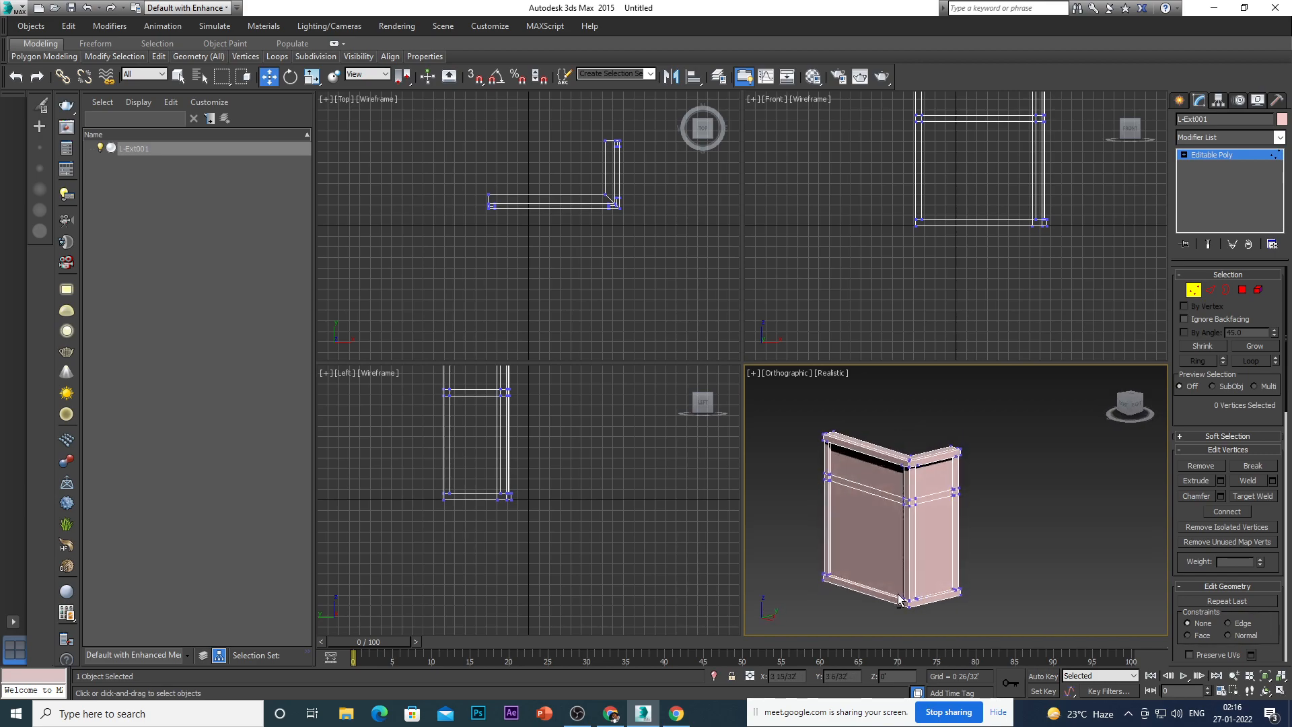
scroll(880, 556, "up", 5)
scroll(878, 538, "down", 3)
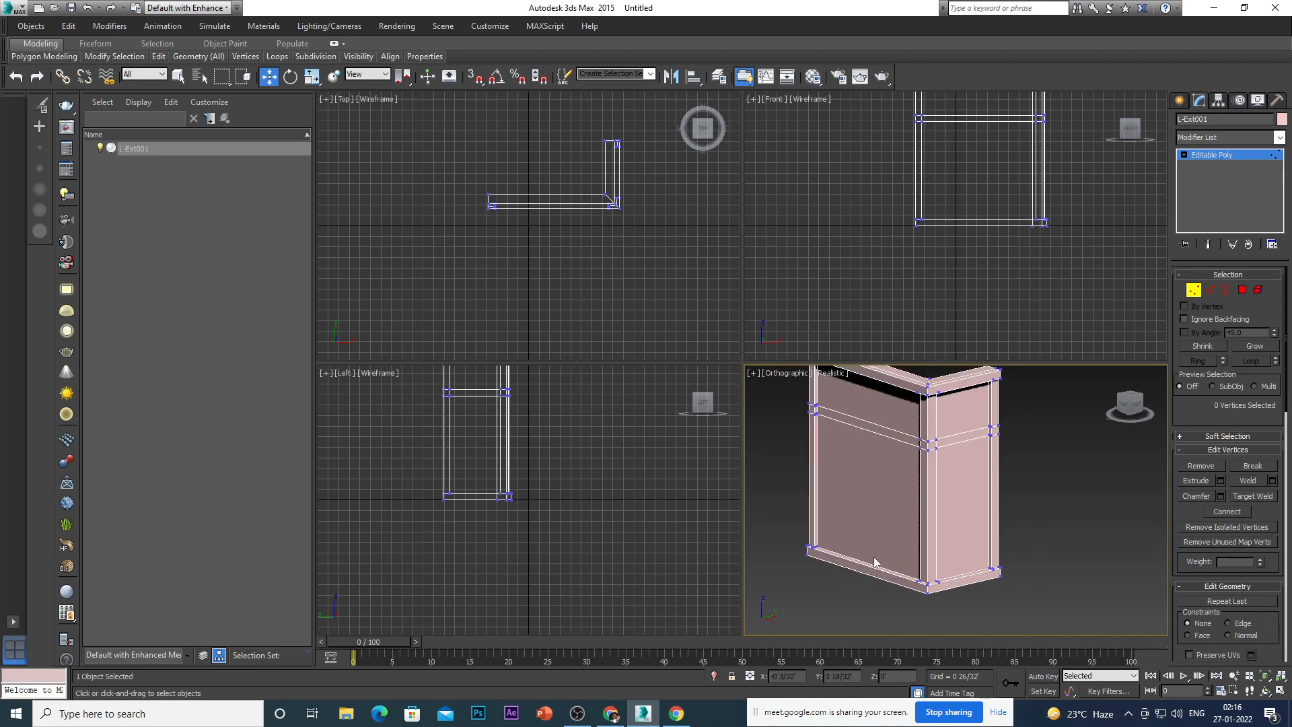
scroll(879, 497, "down", 3)
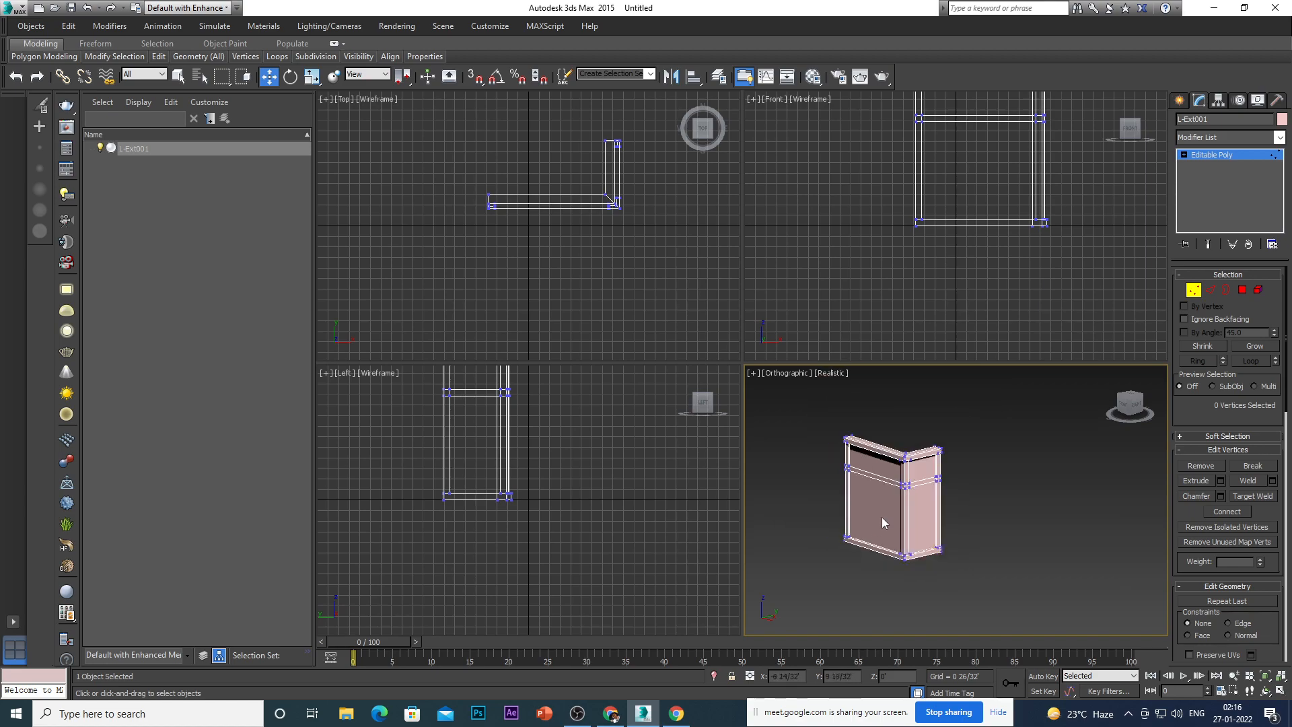
scroll(898, 490, "up", 3)
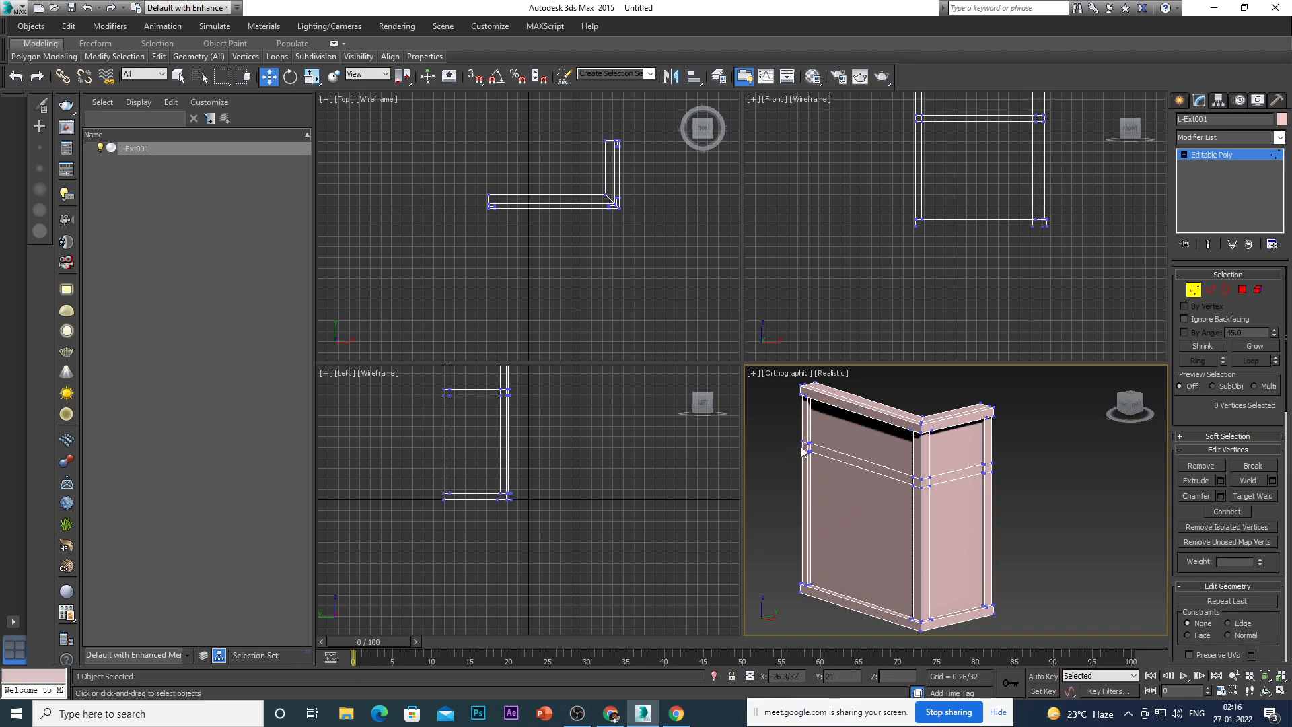
scroll(800, 446, "up", 2)
scroll(887, 510, "down", 5)
scroll(887, 510, "up", 3)
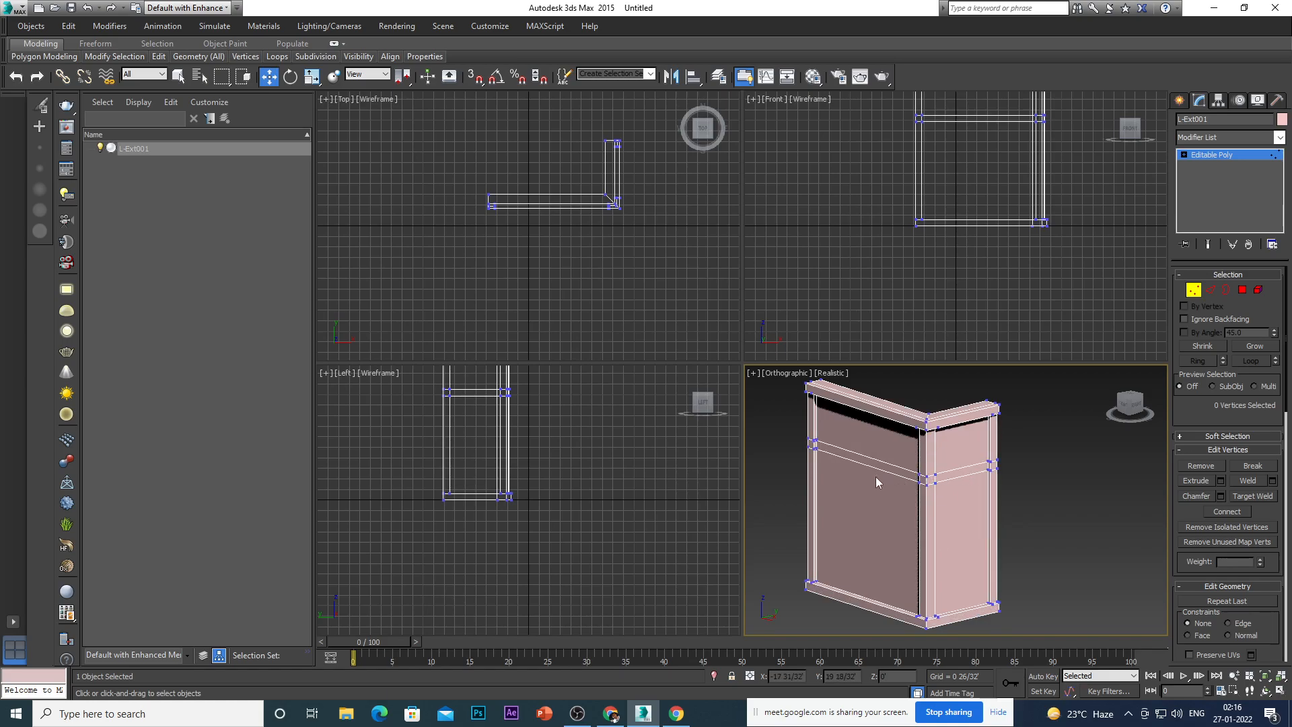
scroll(839, 472, "up", 4)
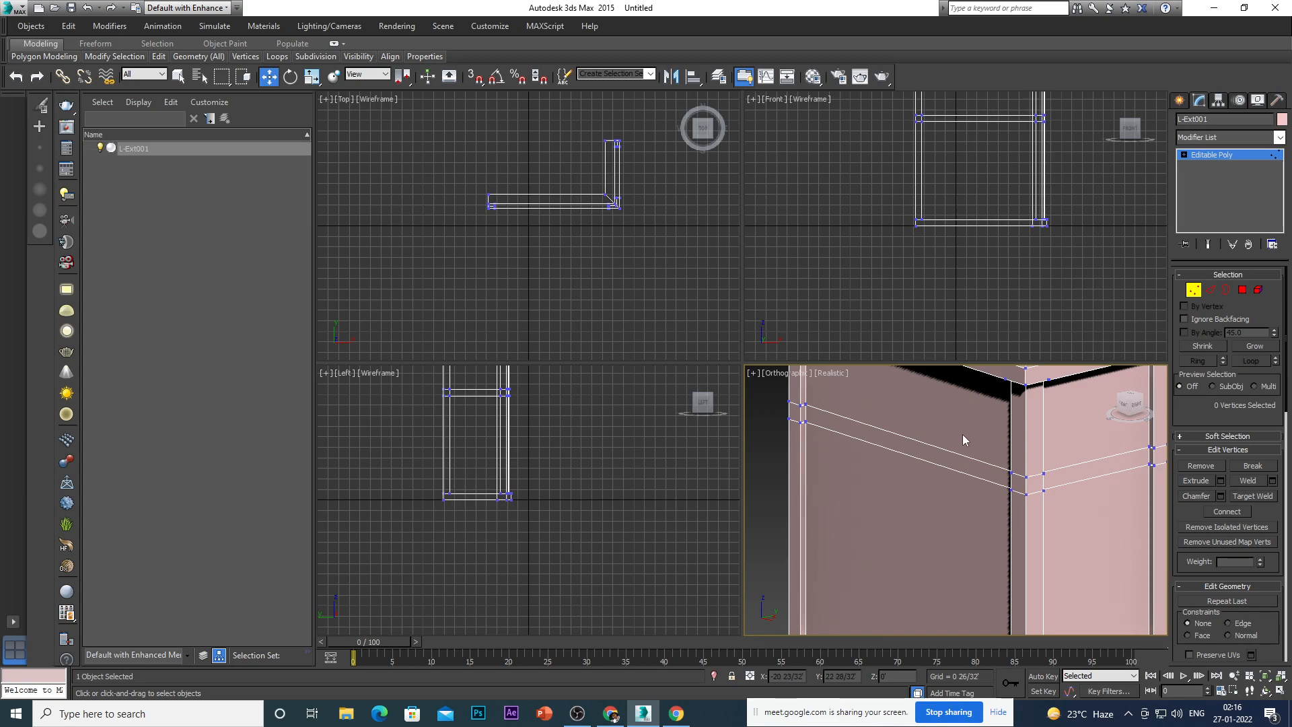
scroll(953, 462, "down", 5)
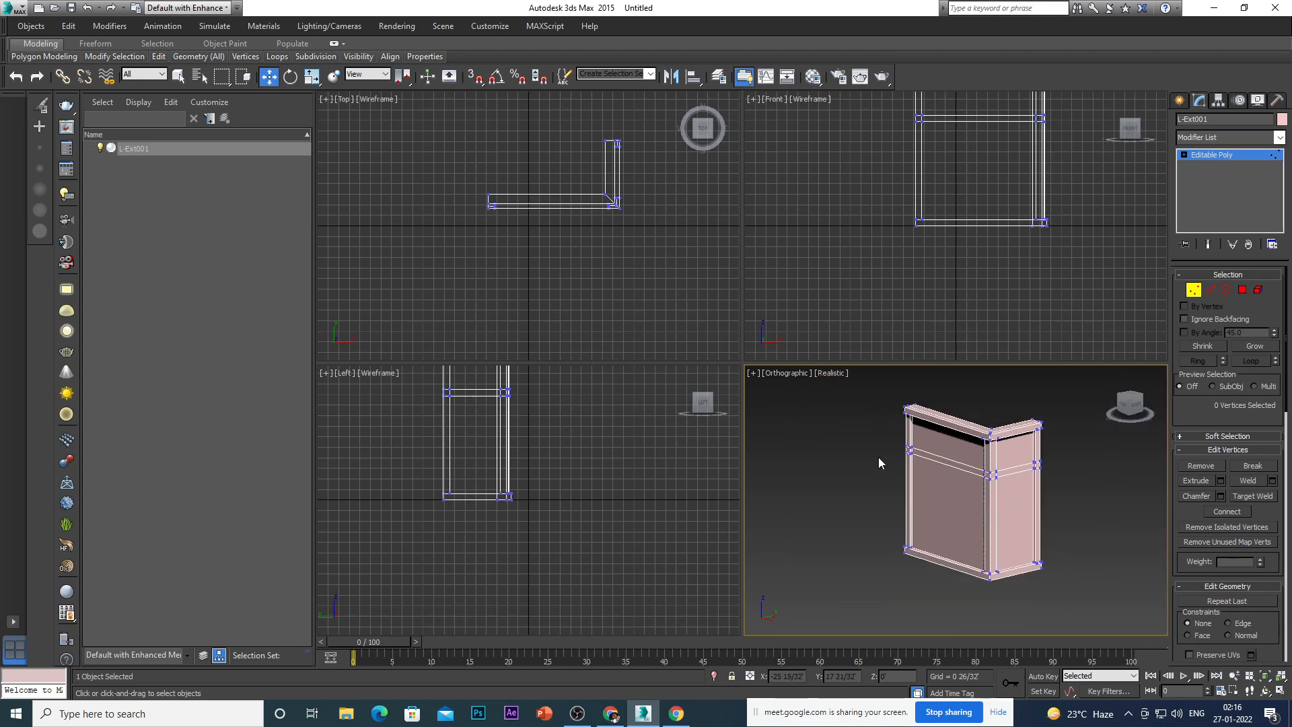
scroll(878, 462, "up", 6)
scroll(885, 471, "down", 4)
scroll(1019, 475, "up", 2)
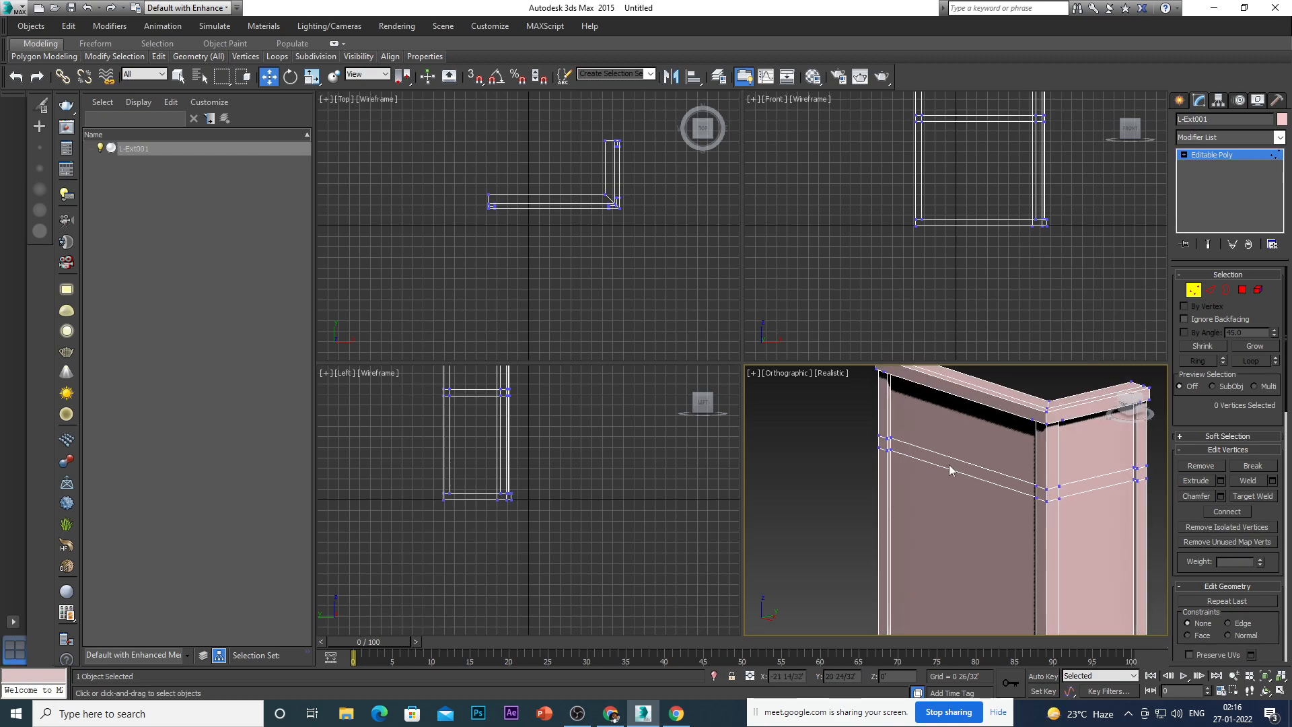
Extrude the middle horizontal band's two polygons, one on each leg of the wall, by 0 3/32' and clear the selection.
key("4")
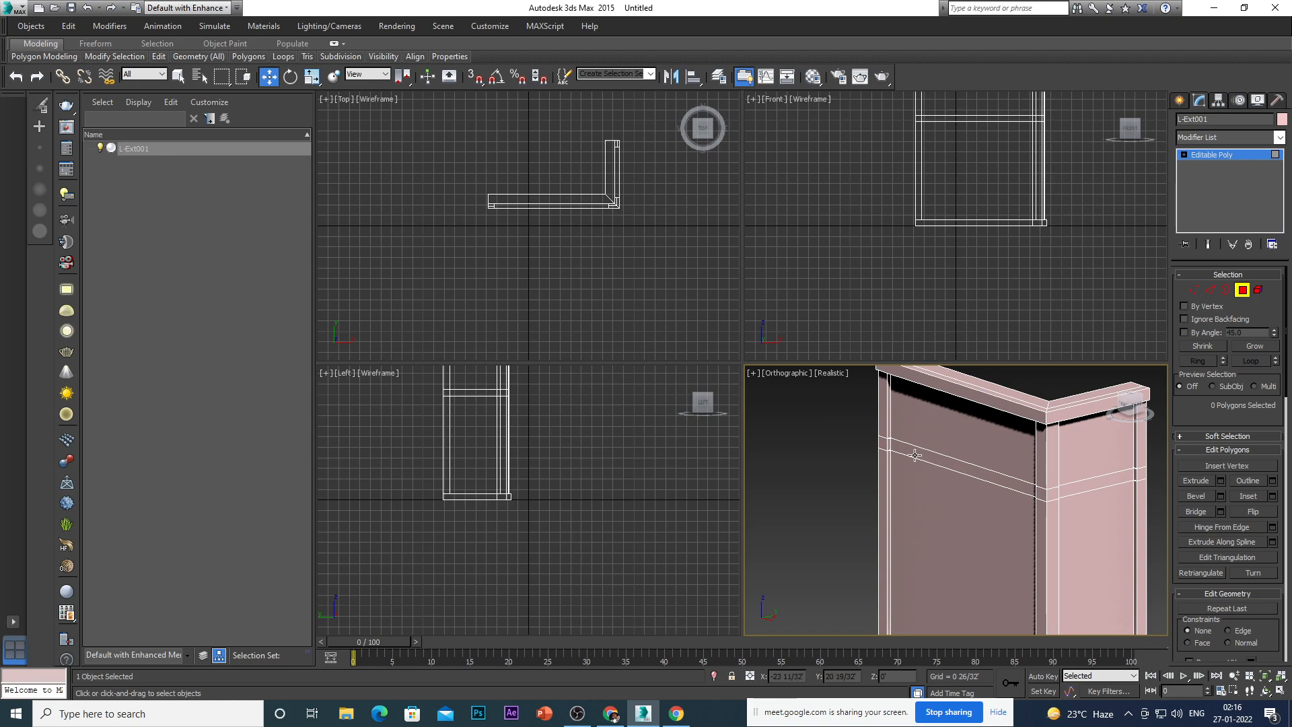
scroll(898, 447, "up", 3)
left_click(899, 447)
scroll(884, 478, "down", 3)
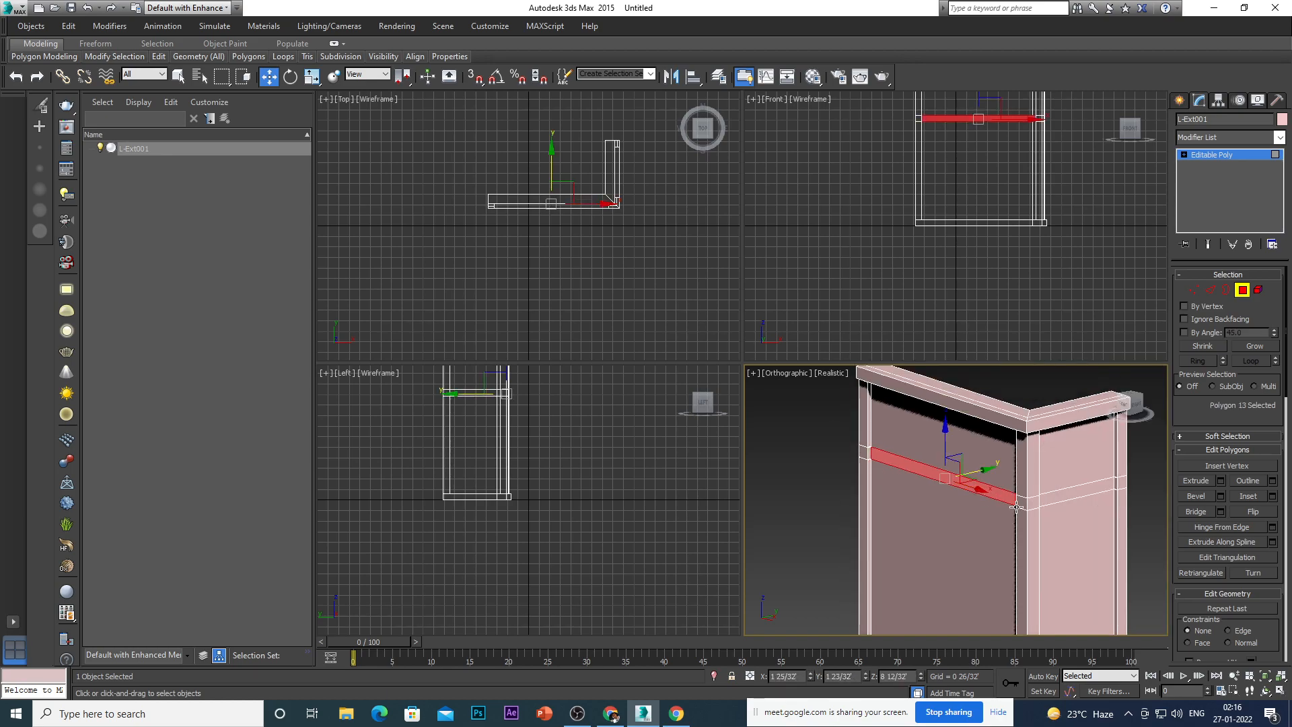
scroll(1068, 499, "up", 2)
left_click(1069, 491, "ctrl")
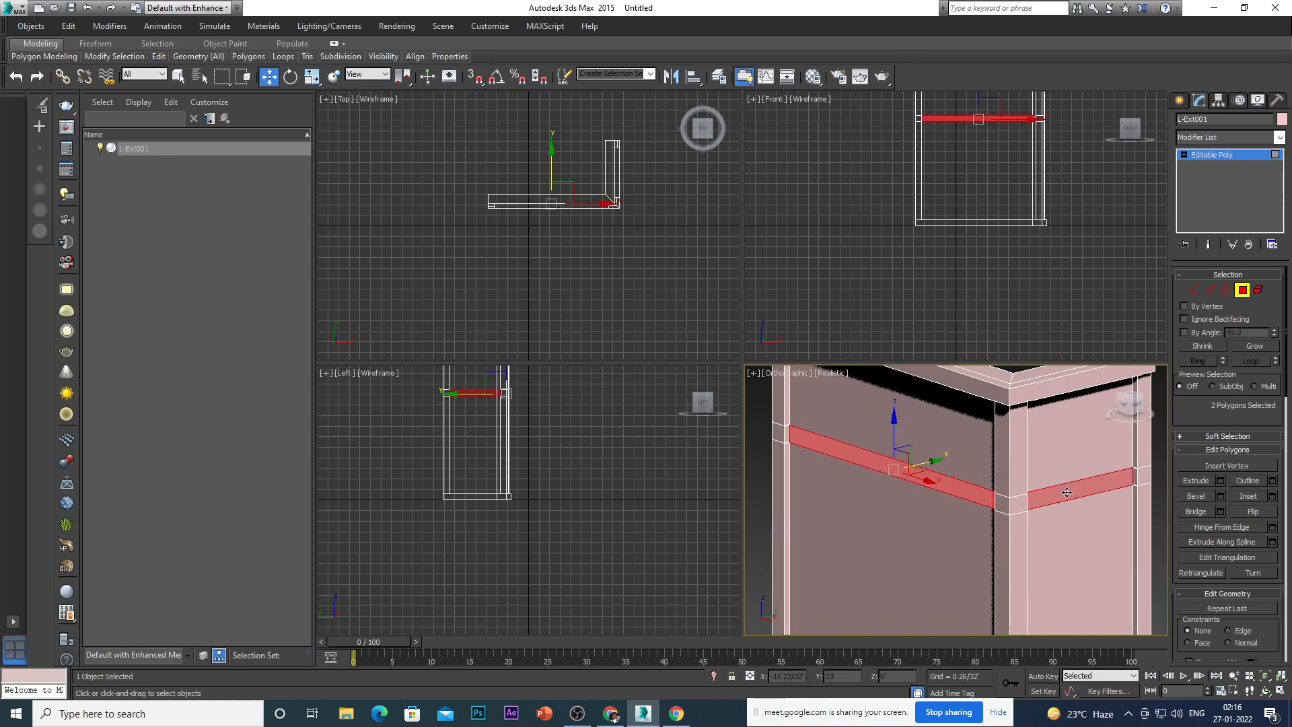
left_click(1219, 480)
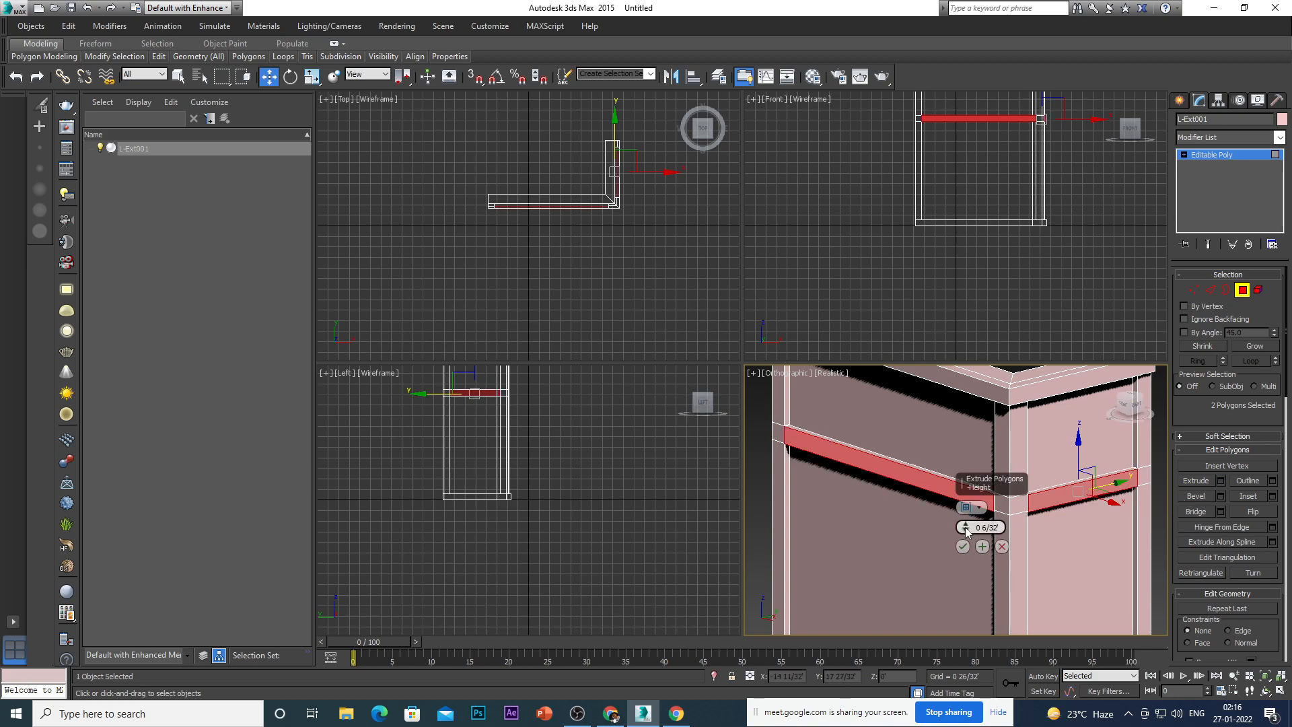
left_click_drag(965, 527, 964, 528)
scroll(816, 441, "up", 4)
scroll(815, 443, "down", 3)
scroll(814, 444, "up", 2)
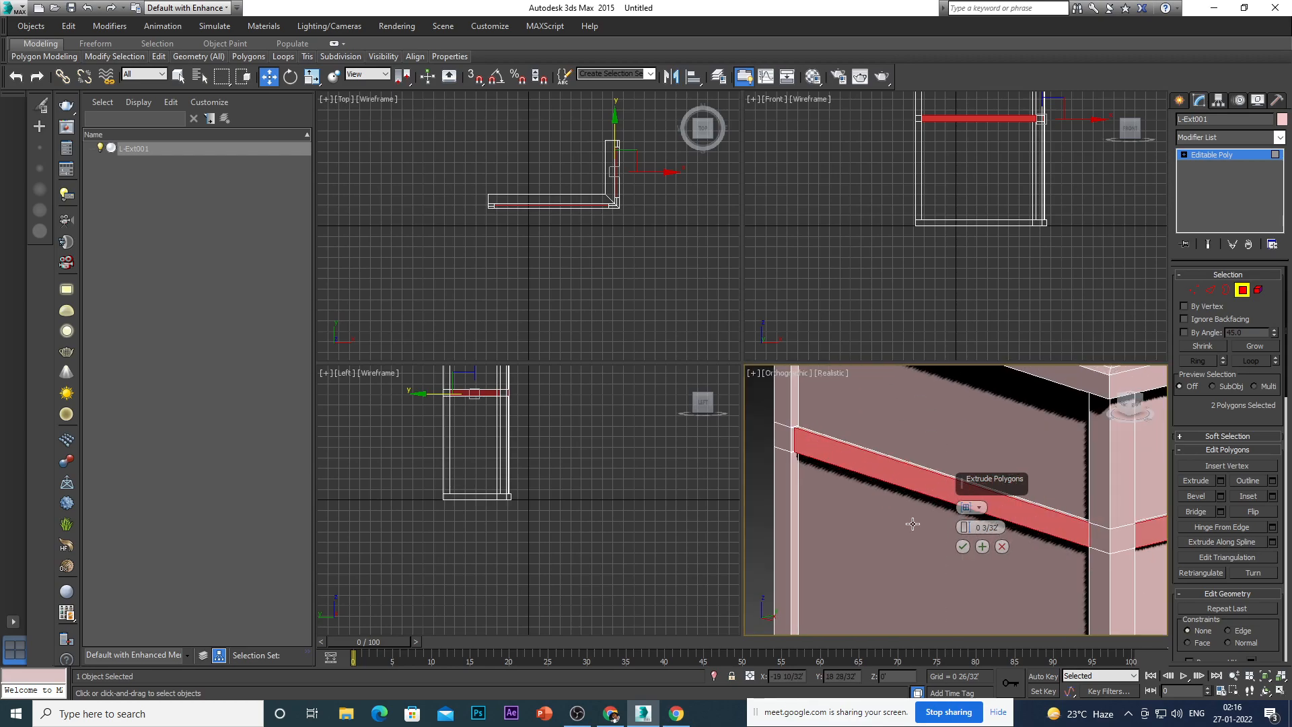
left_click(962, 546)
key("z")
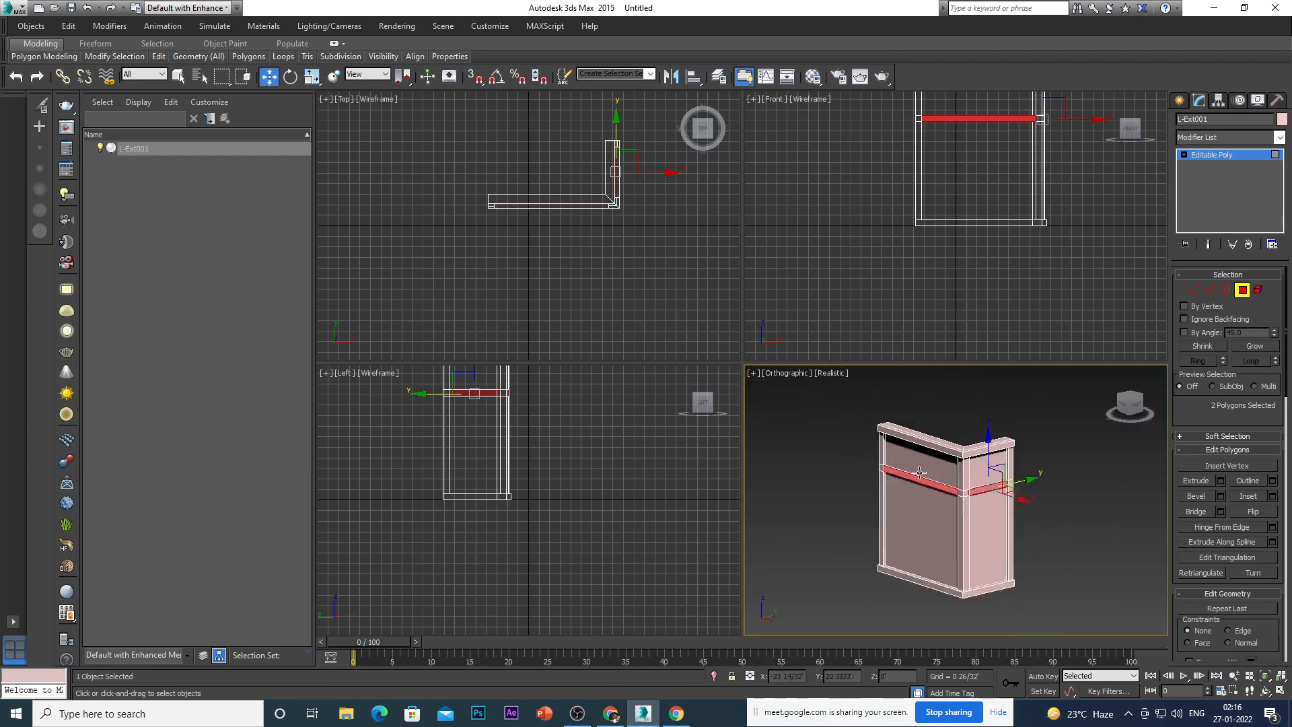
left_click(1071, 521)
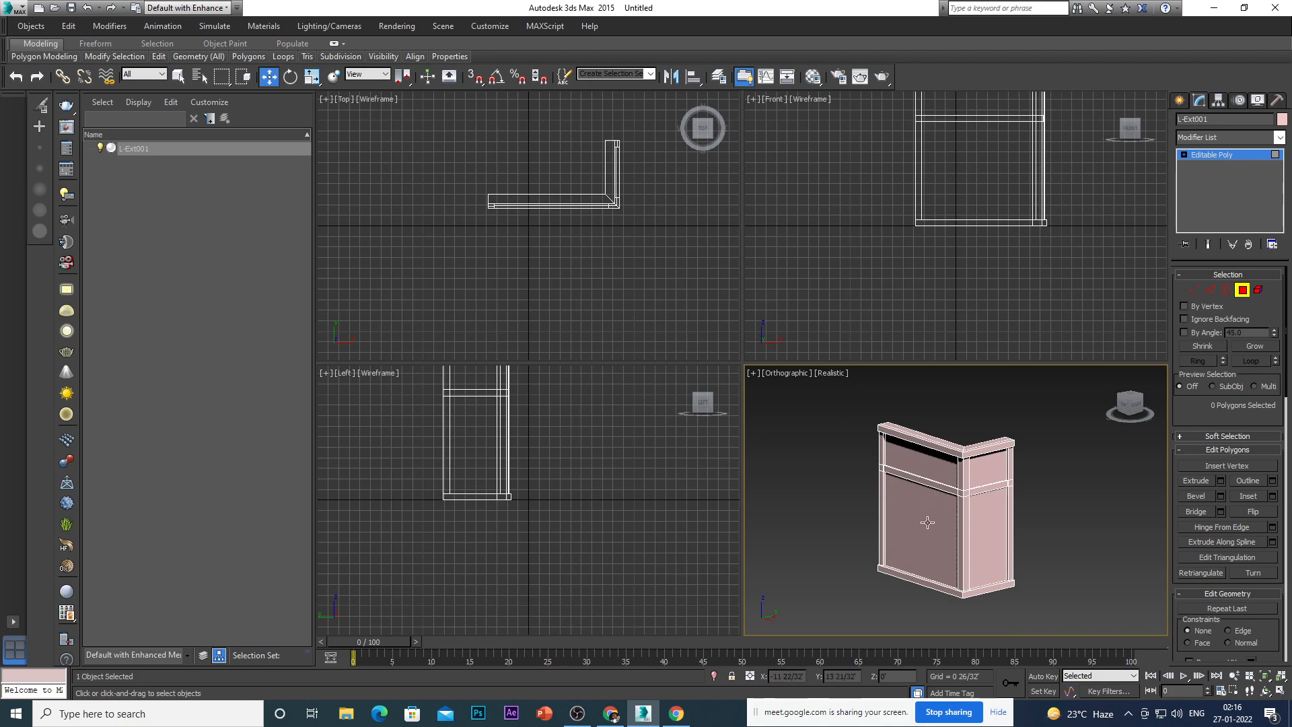
Examine the raised middle band and borders on the wall from an angle and in the shaded front view.
middle_click_drag(927, 521, 949, 501, "alt")
scroll(918, 514, "up", 4)
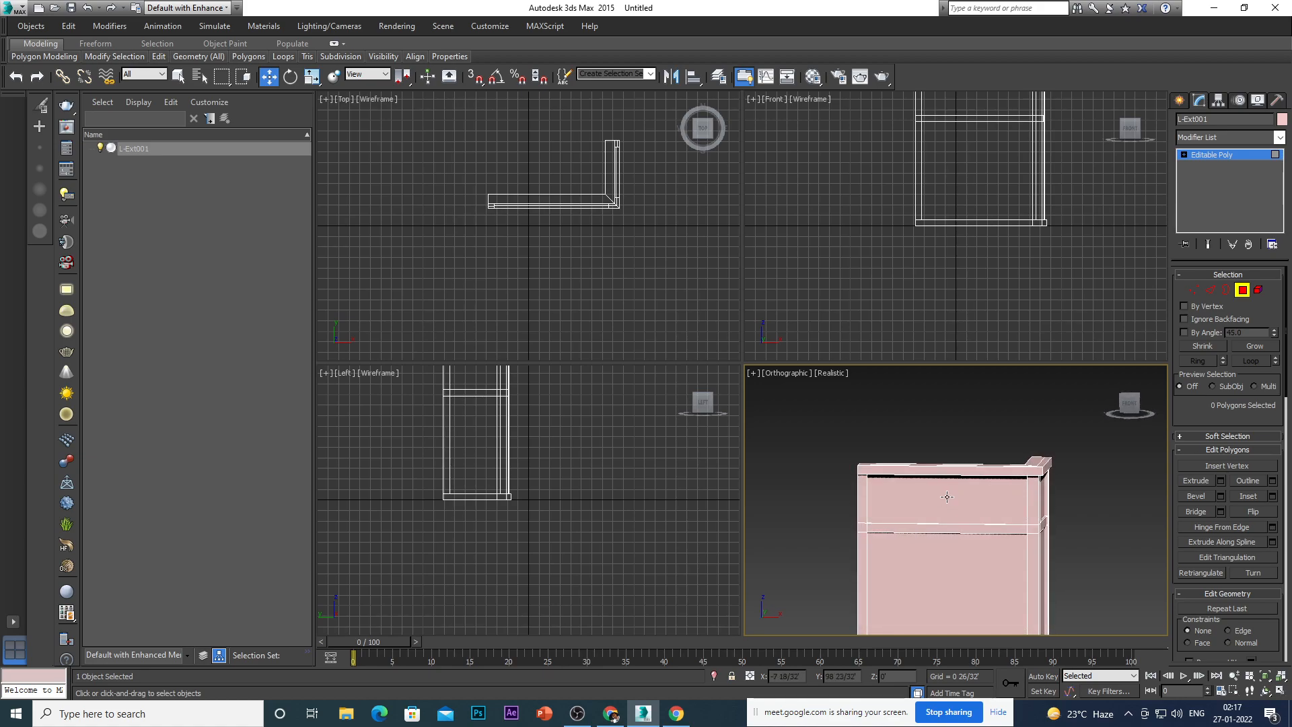
key("f")
scroll(936, 471, "down", 3)
scroll(936, 462, "up", 2)
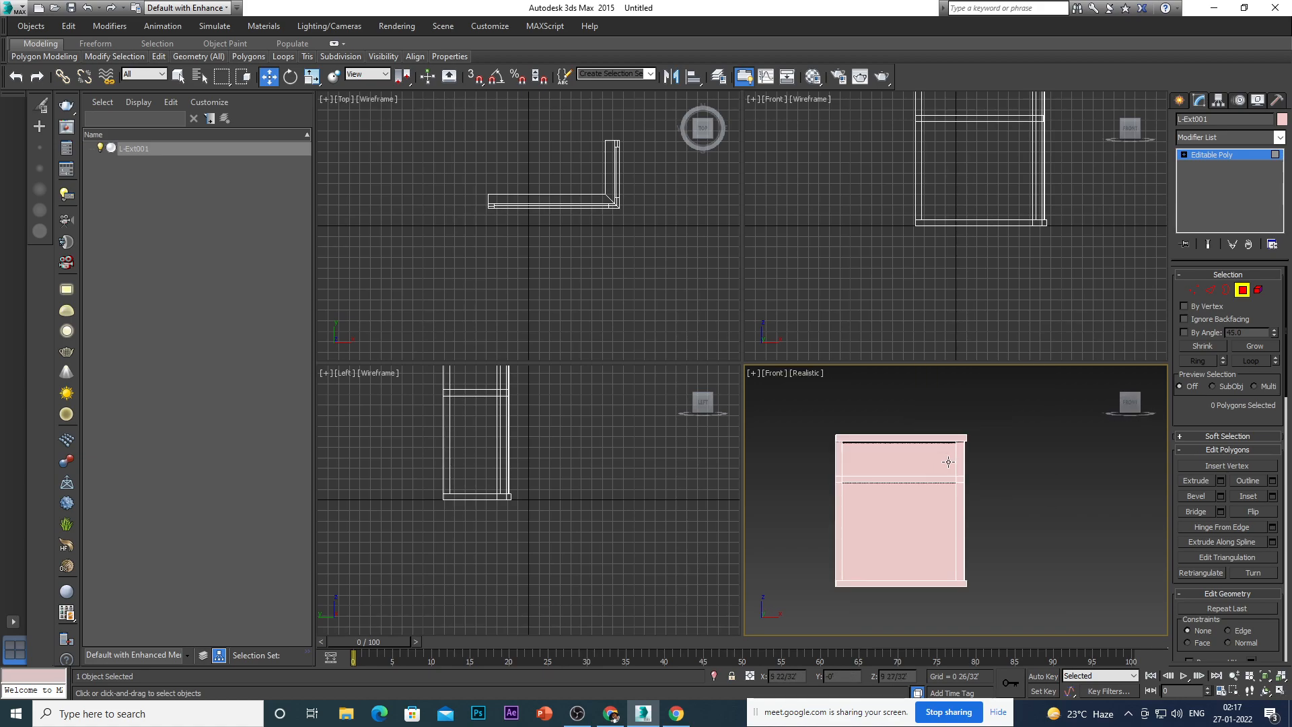
scroll(923, 460, "up", 2)
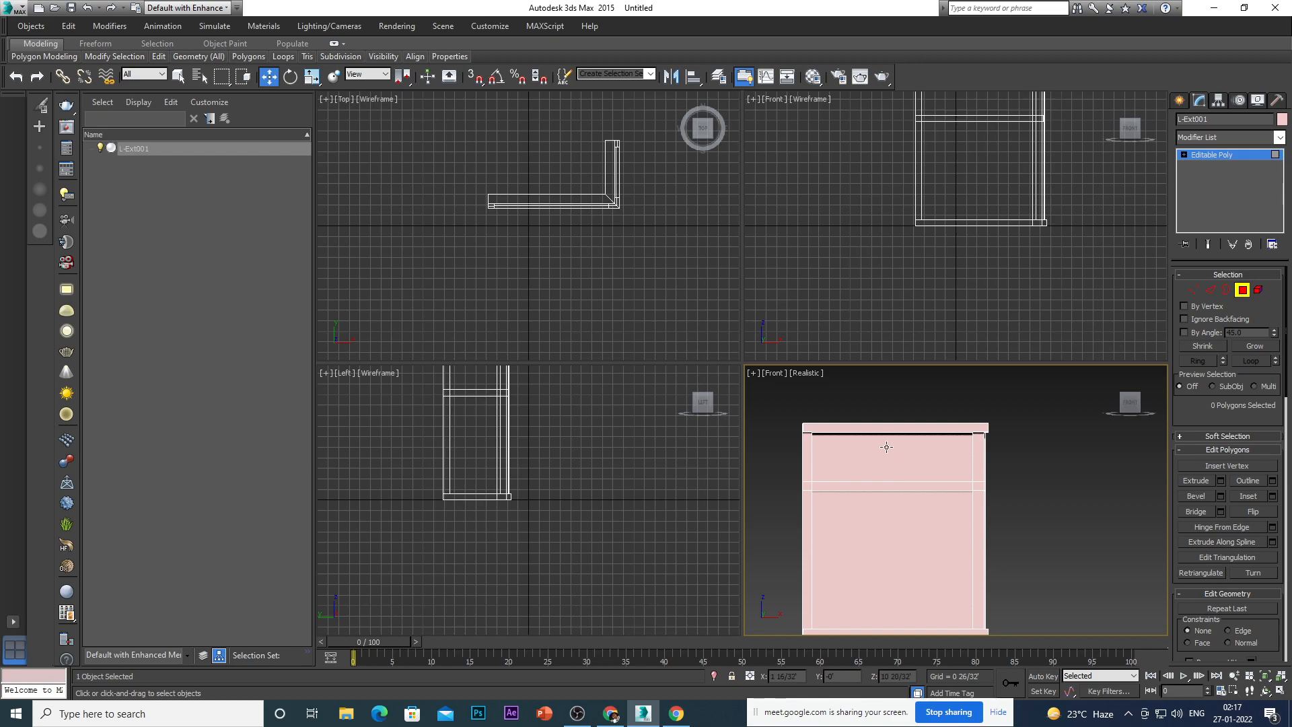
scroll(906, 456, "up", 2)
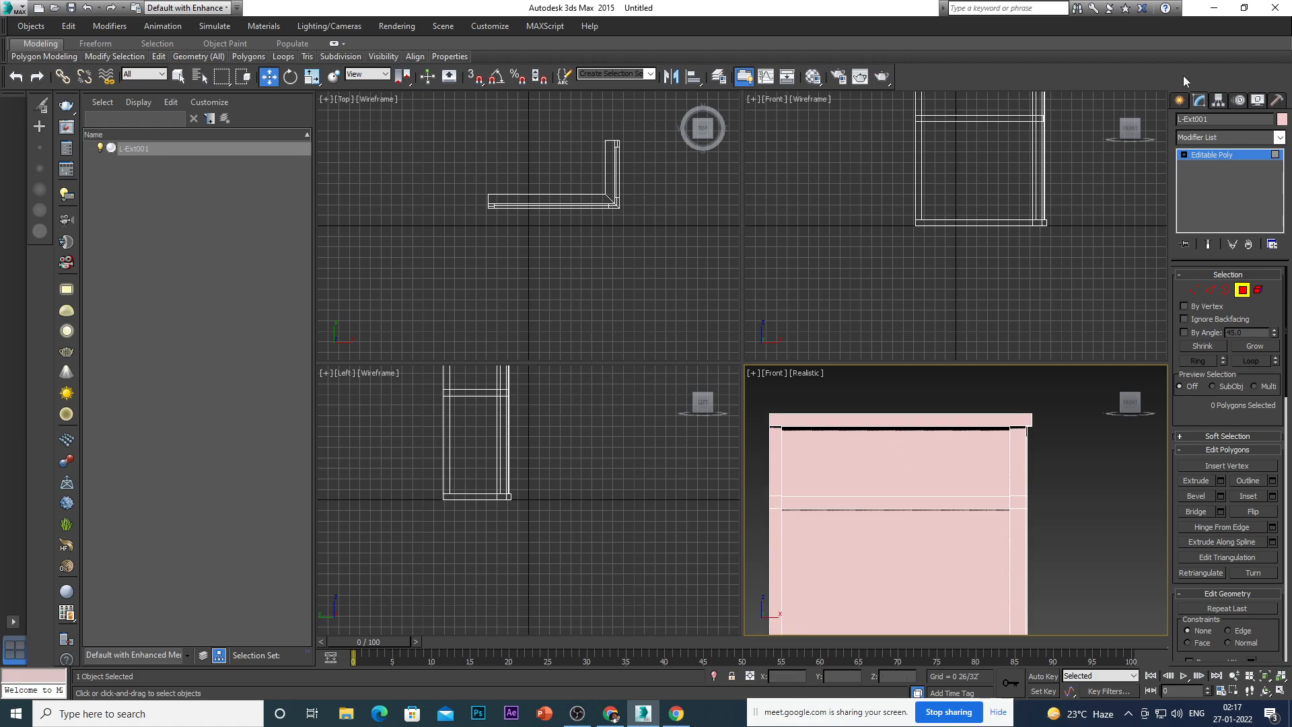
Draw a rectangle spline about 1 18/32' wide in the shaded top view, in the empty space beyond the wall's short leg.
left_click(1178, 100)
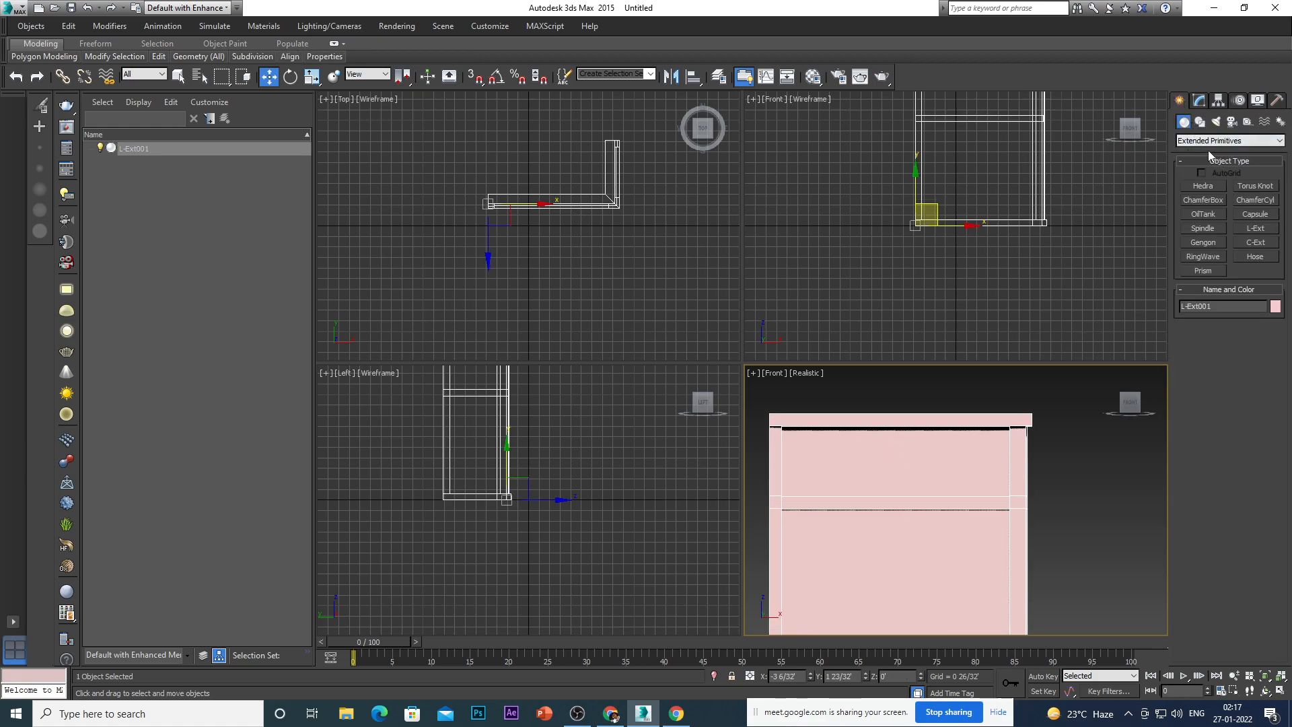
left_click(1196, 141)
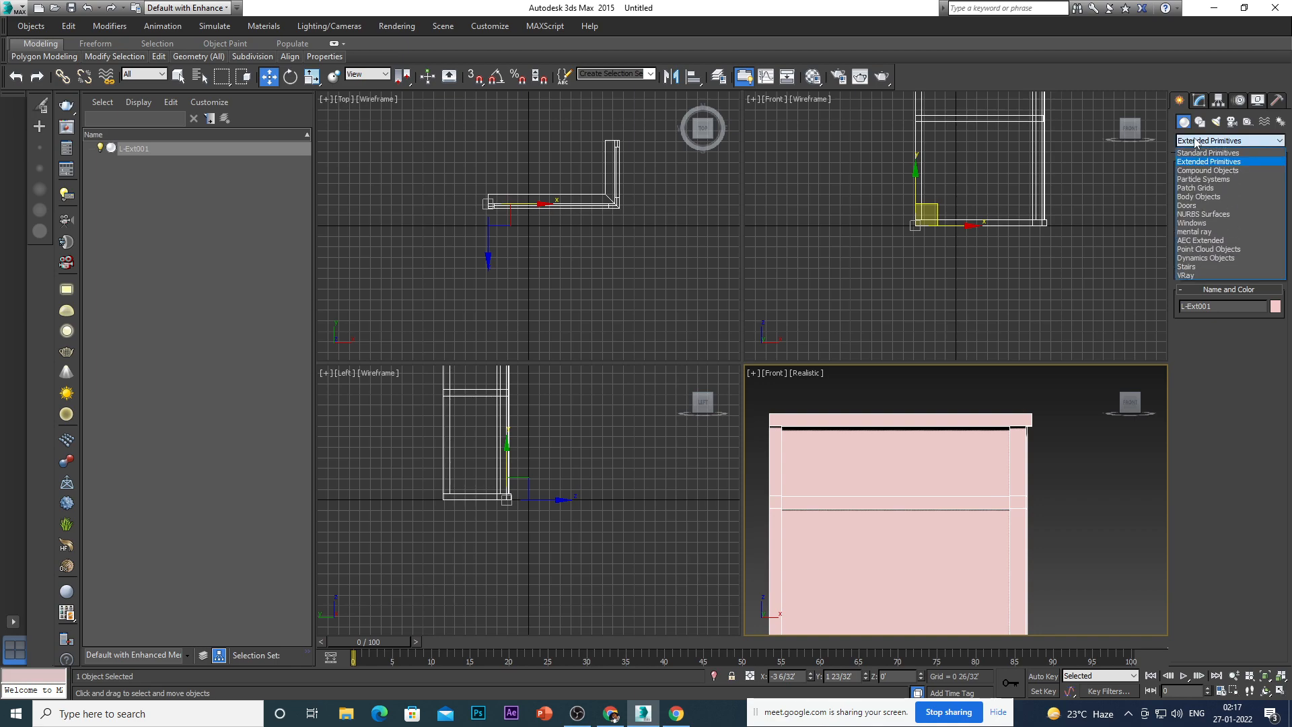
left_click(1195, 170)
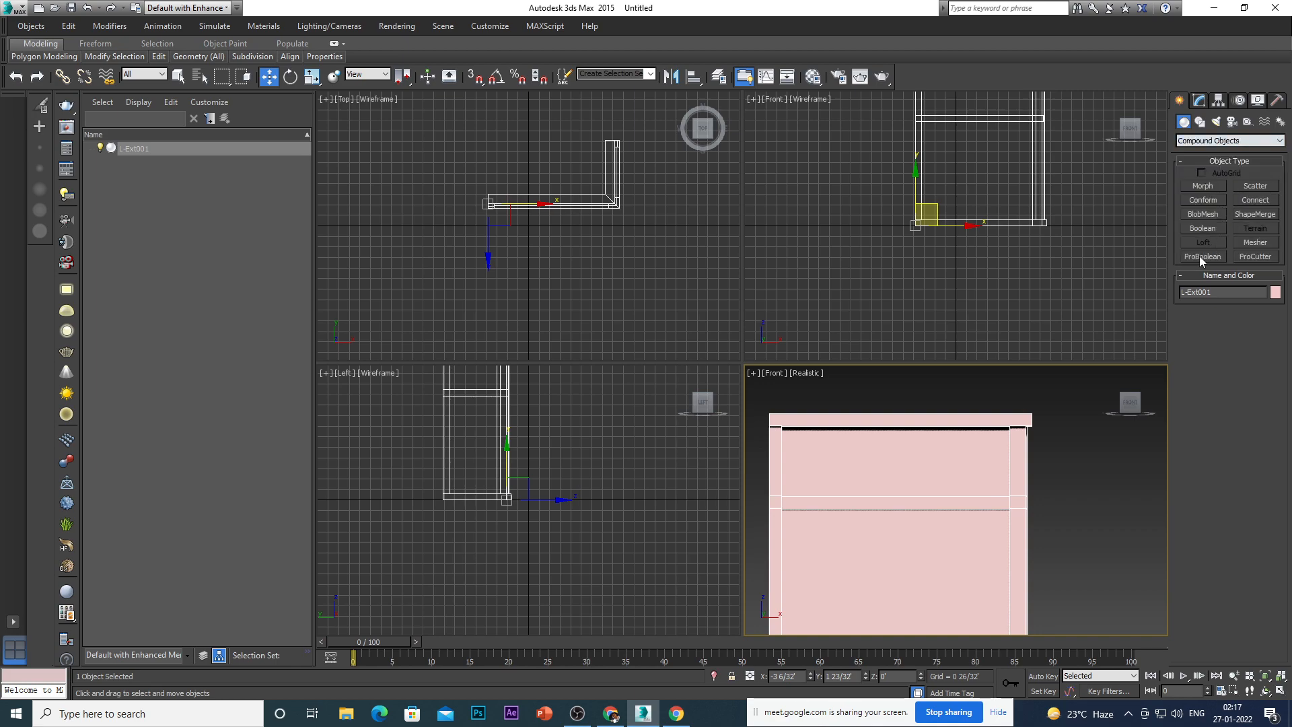
left_click(1200, 122)
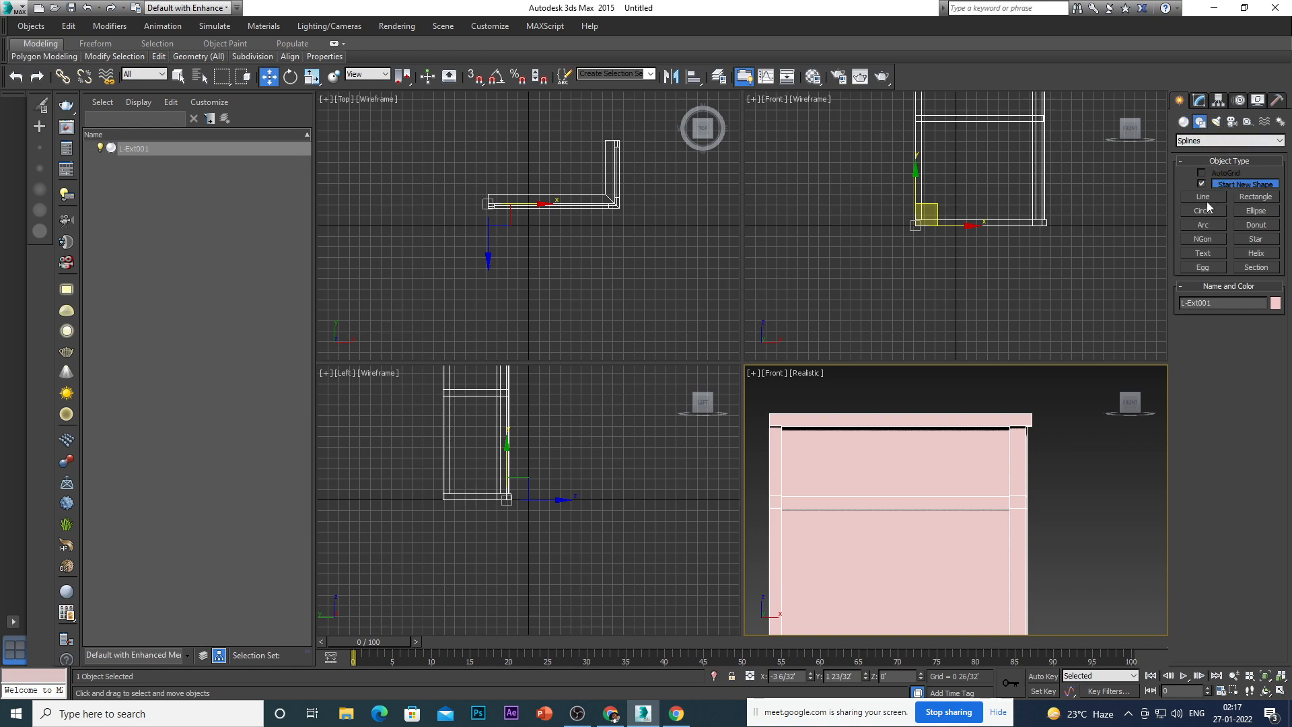
left_click(1253, 197)
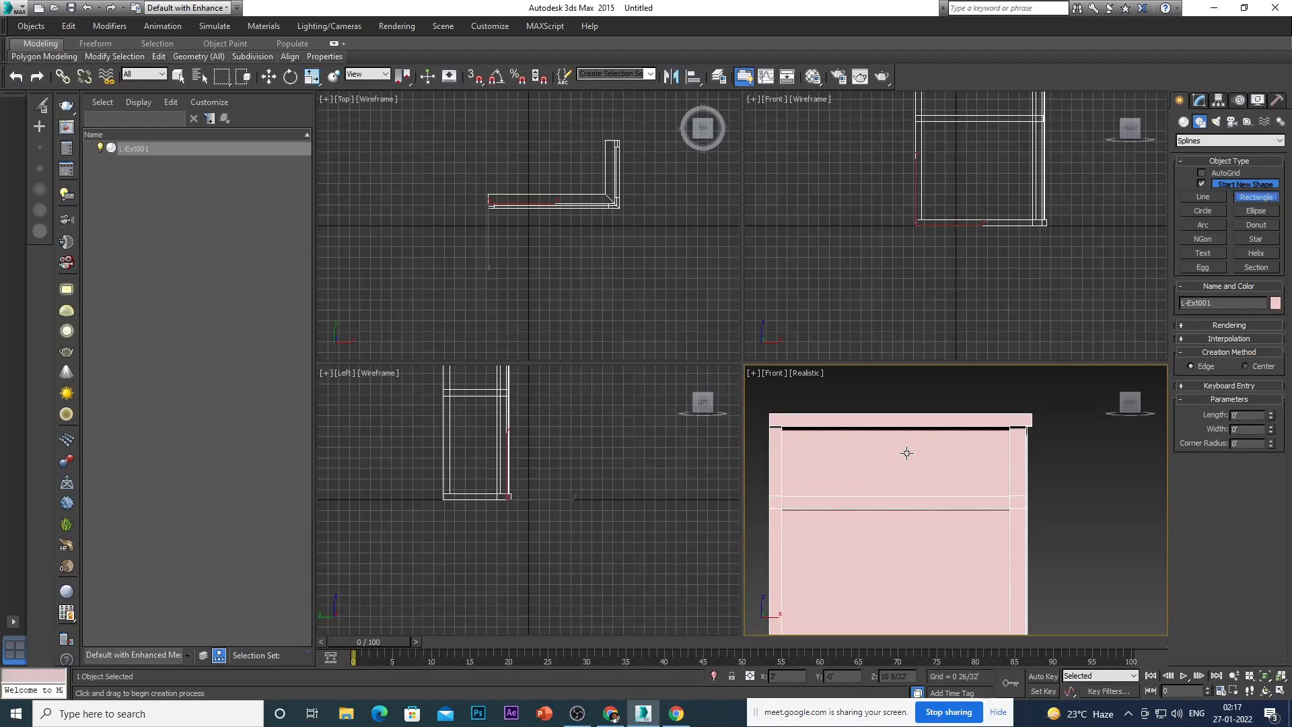
scroll(908, 479, "down", 3)
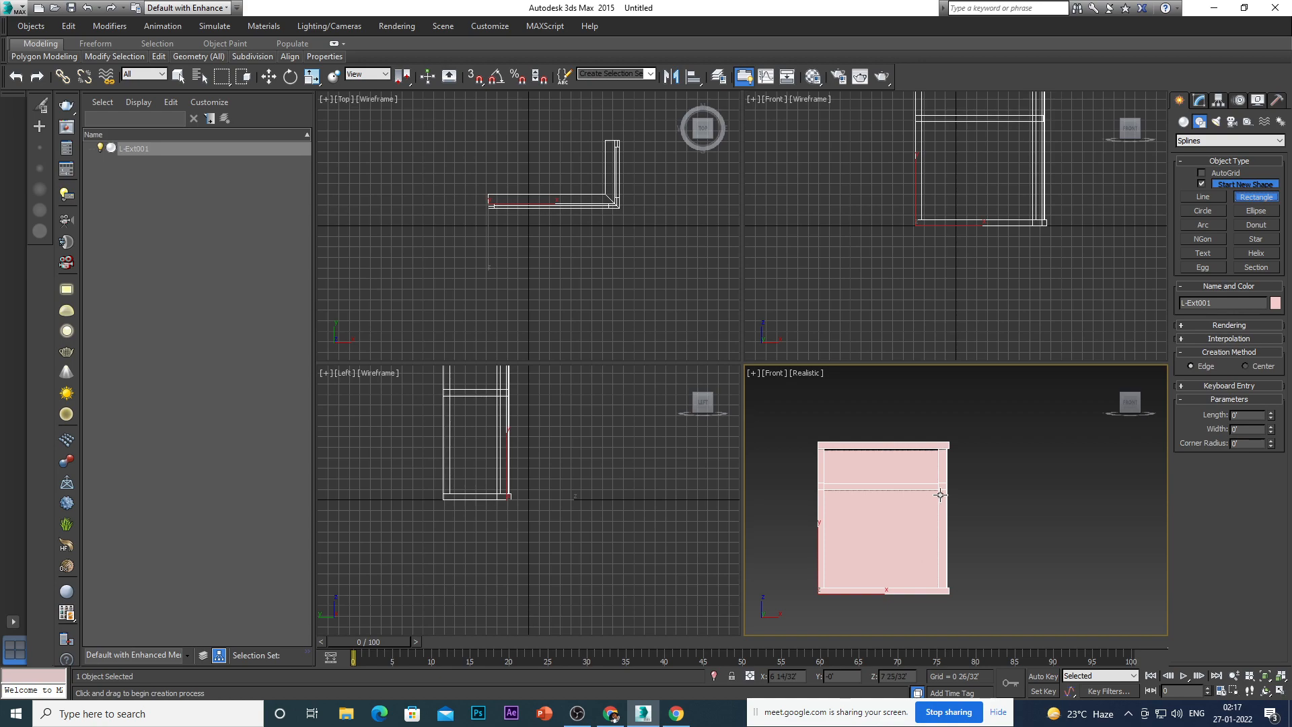
scroll(889, 474, "up", 2)
scroll(828, 484, "down", 2)
scroll(828, 485, "down", 1)
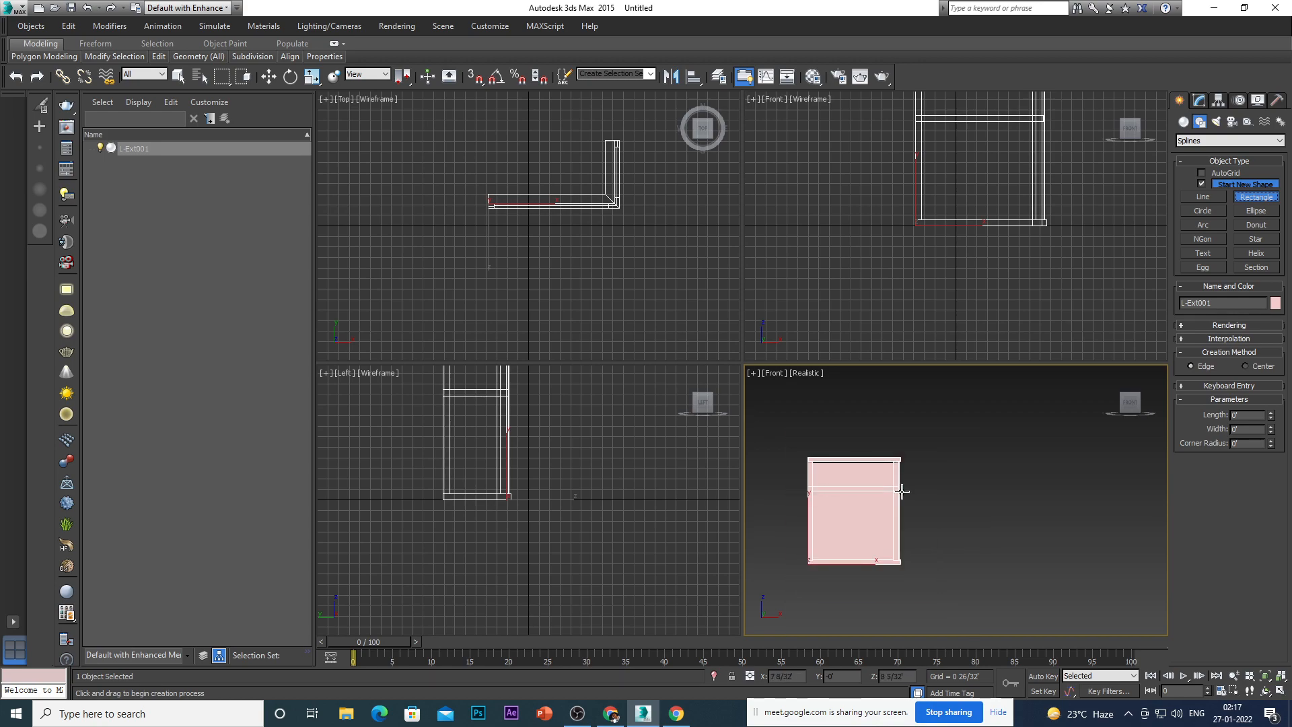
scroll(910, 504, "up", 1)
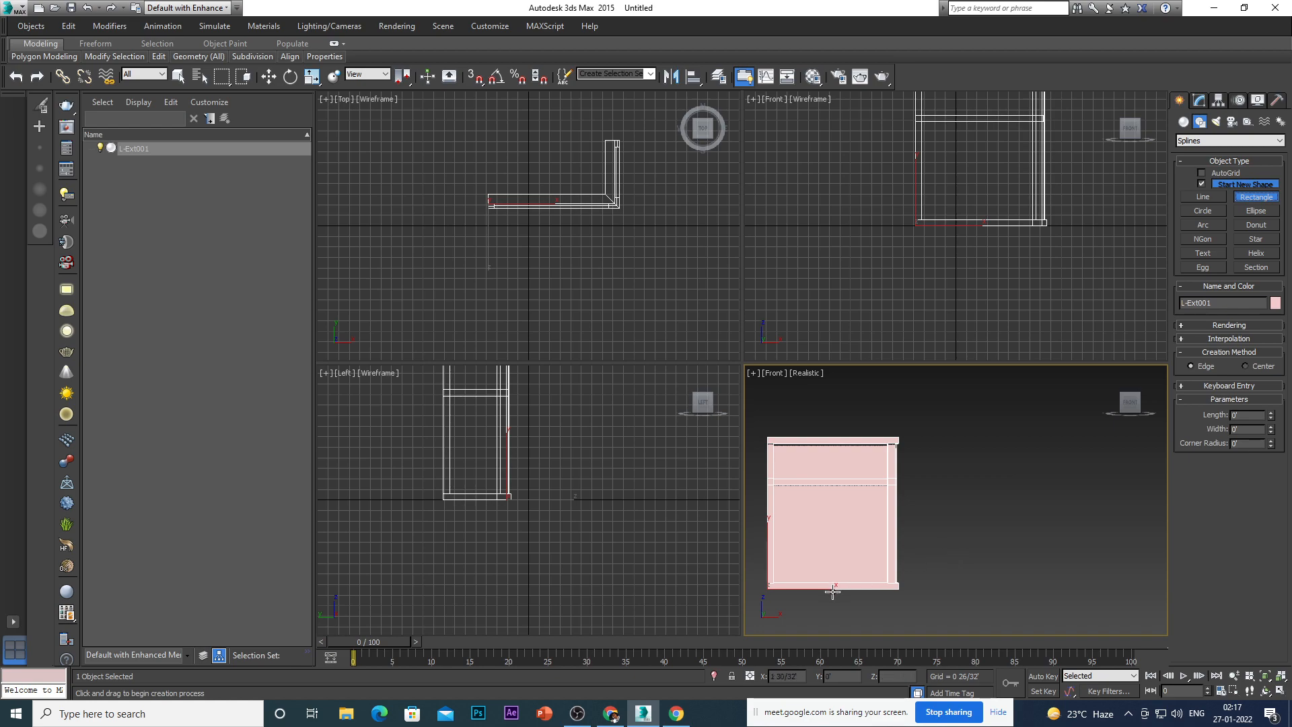
middle_click_drag(862, 585, 830, 619, "alt")
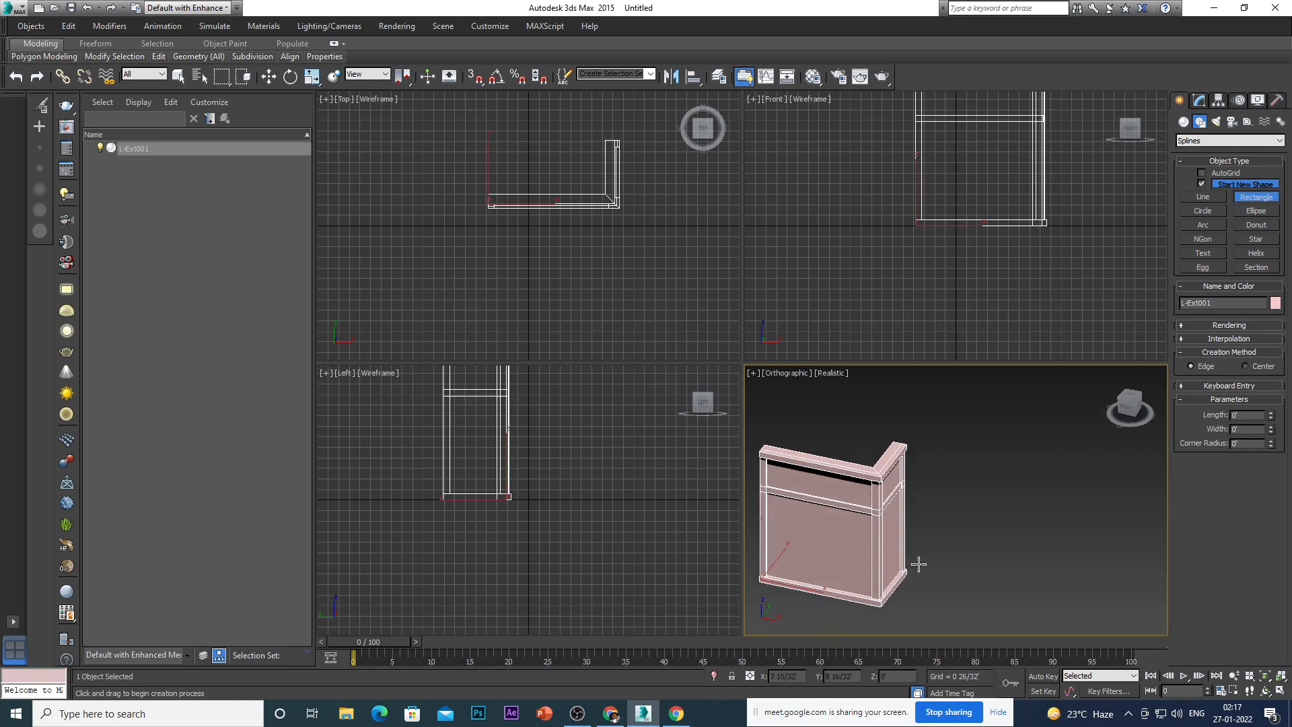
key("t")
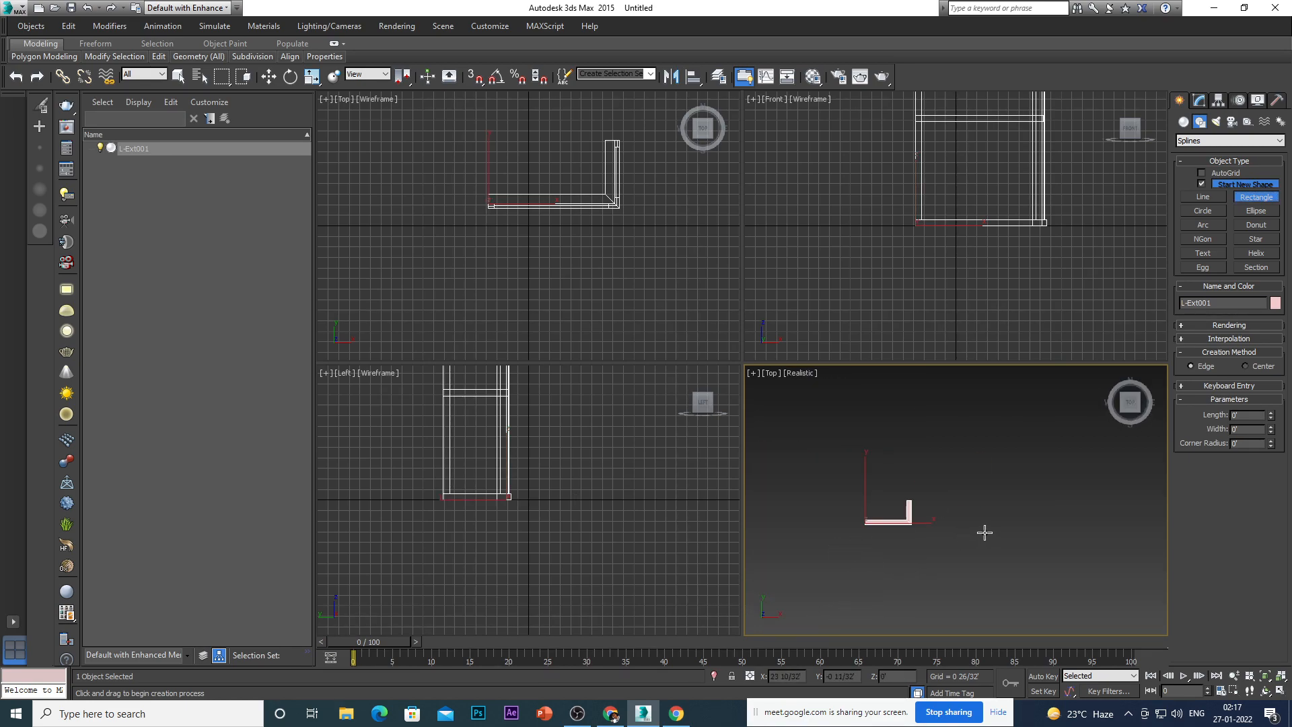
scroll(986, 522, "up", 2)
scroll(921, 540, "up", 2)
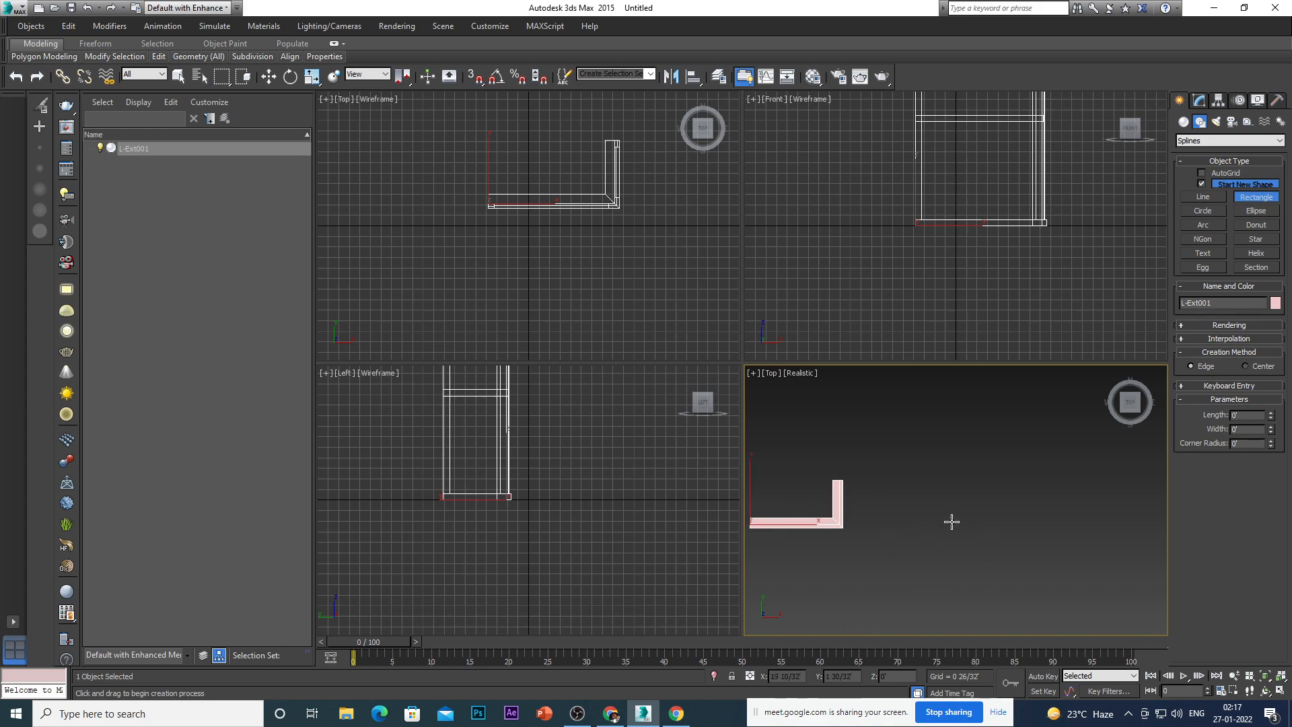
scroll(931, 521, "up", 1)
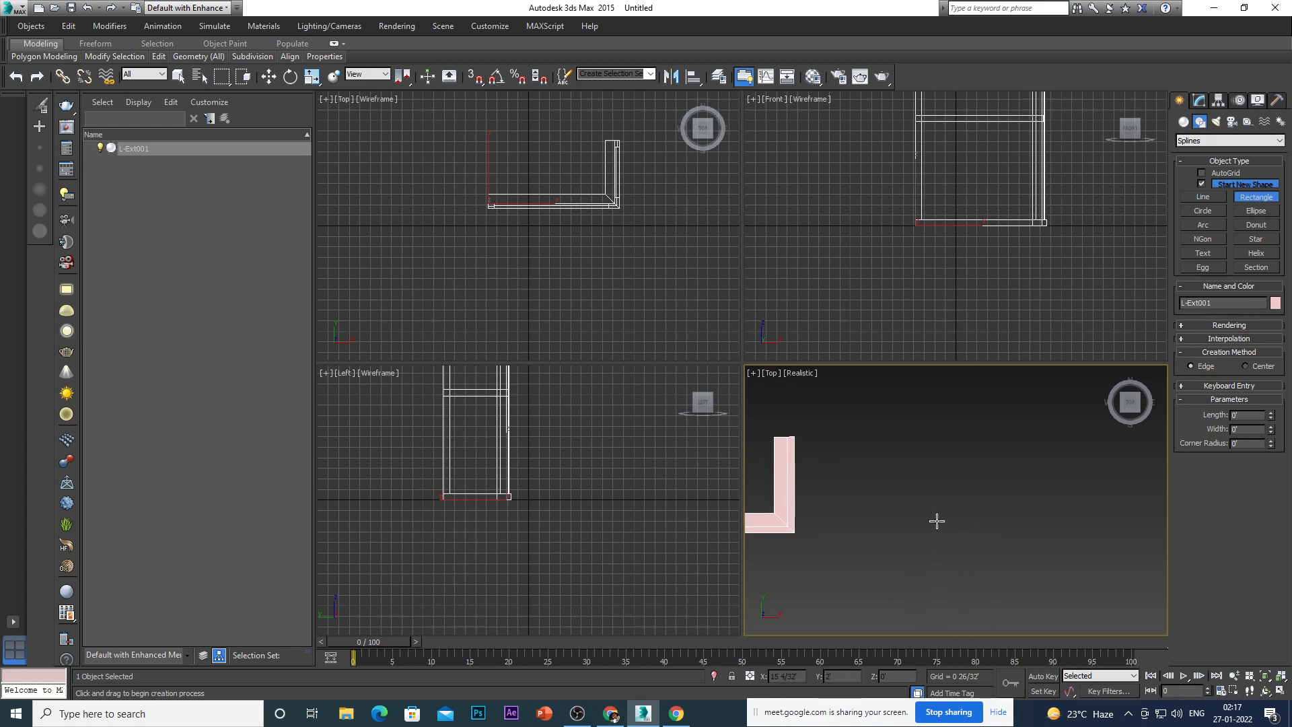
left_click_drag(904, 500, 934, 531)
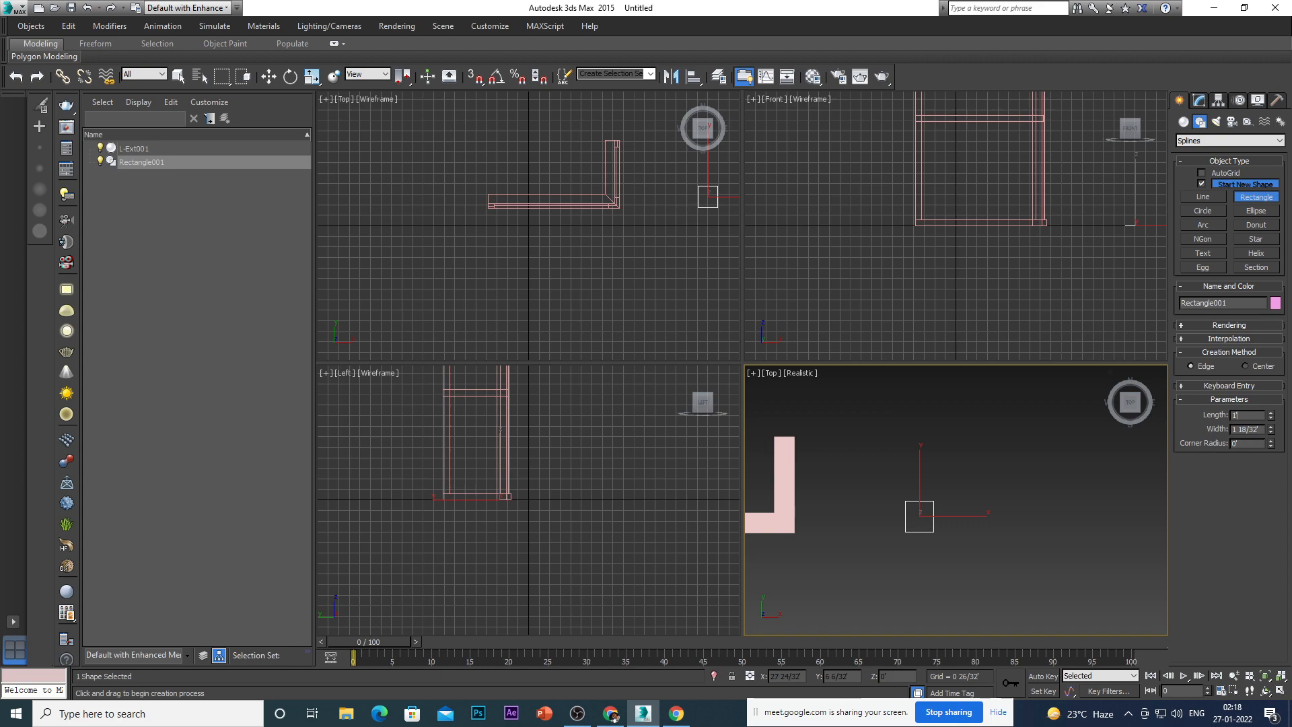
Set the rectangle's length to 1' and width to 1 16/32', and switch to the Move tool.
key("Return")
key("Return")
type("w")
left_click(1199, 101)
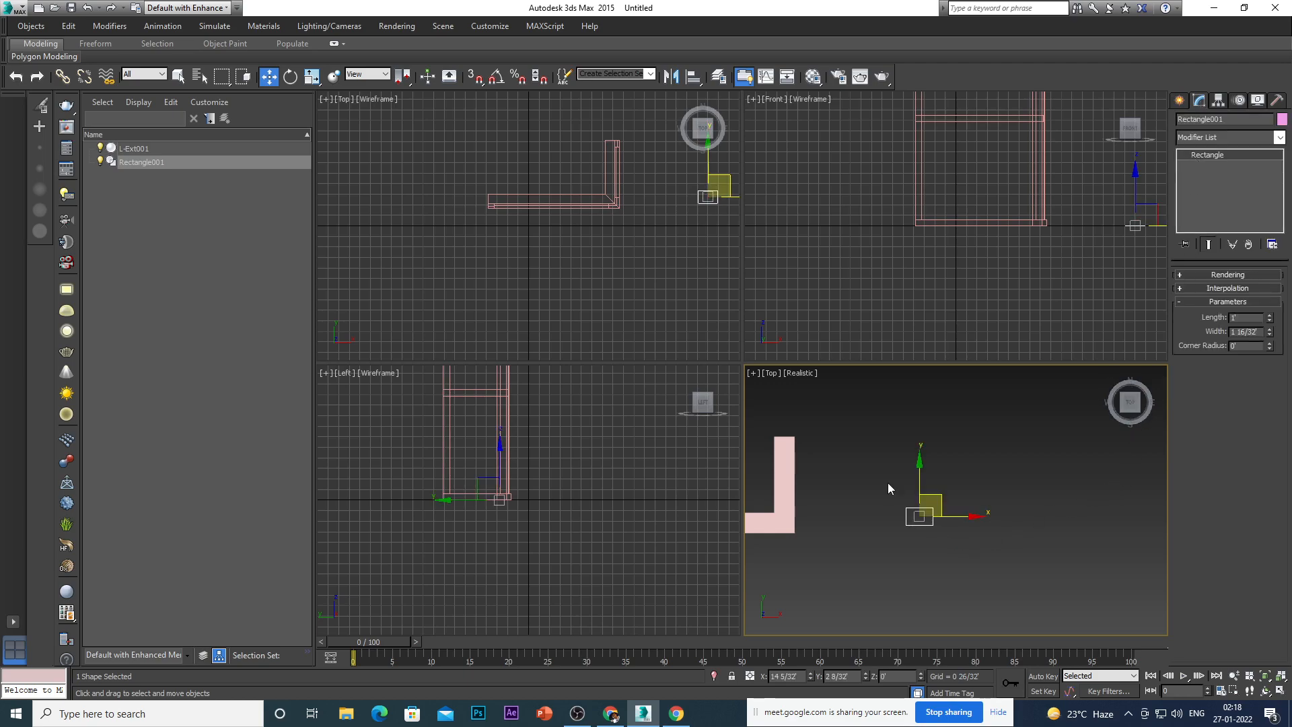
scroll(947, 431, "down", 2)
scroll(947, 431, "up", 2)
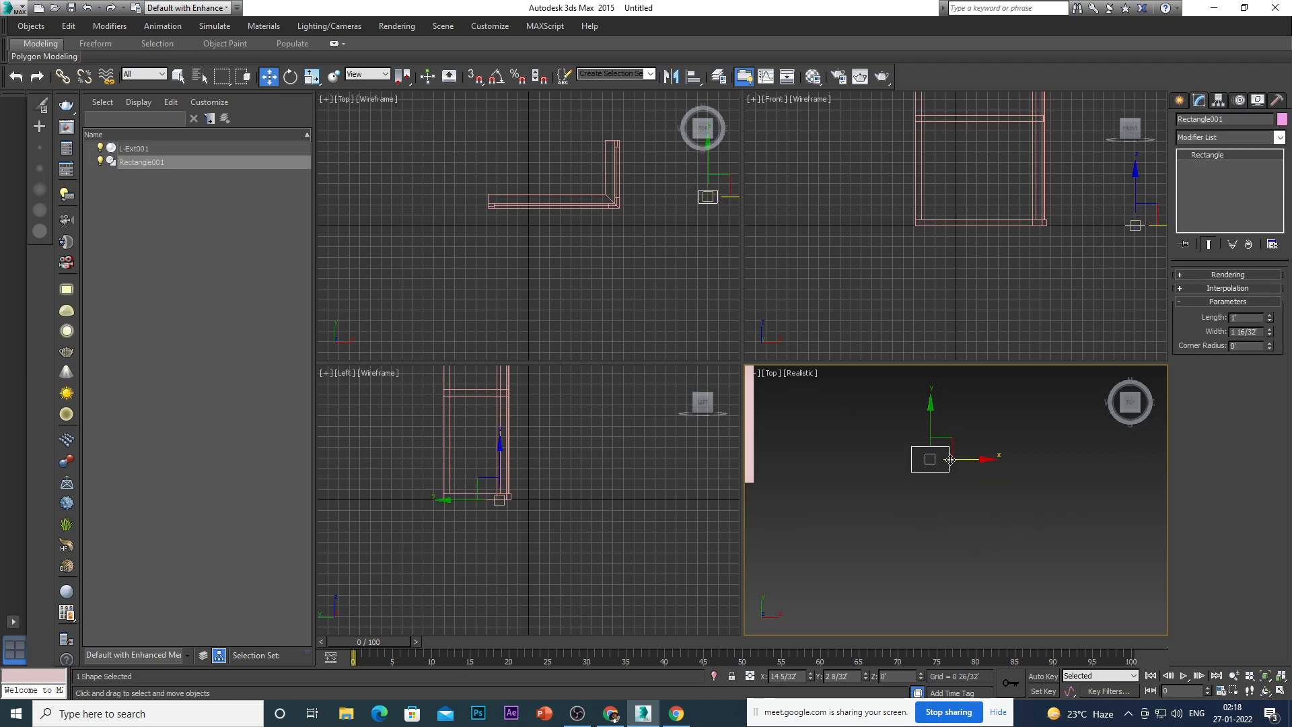
scroll(942, 441, "up", 2)
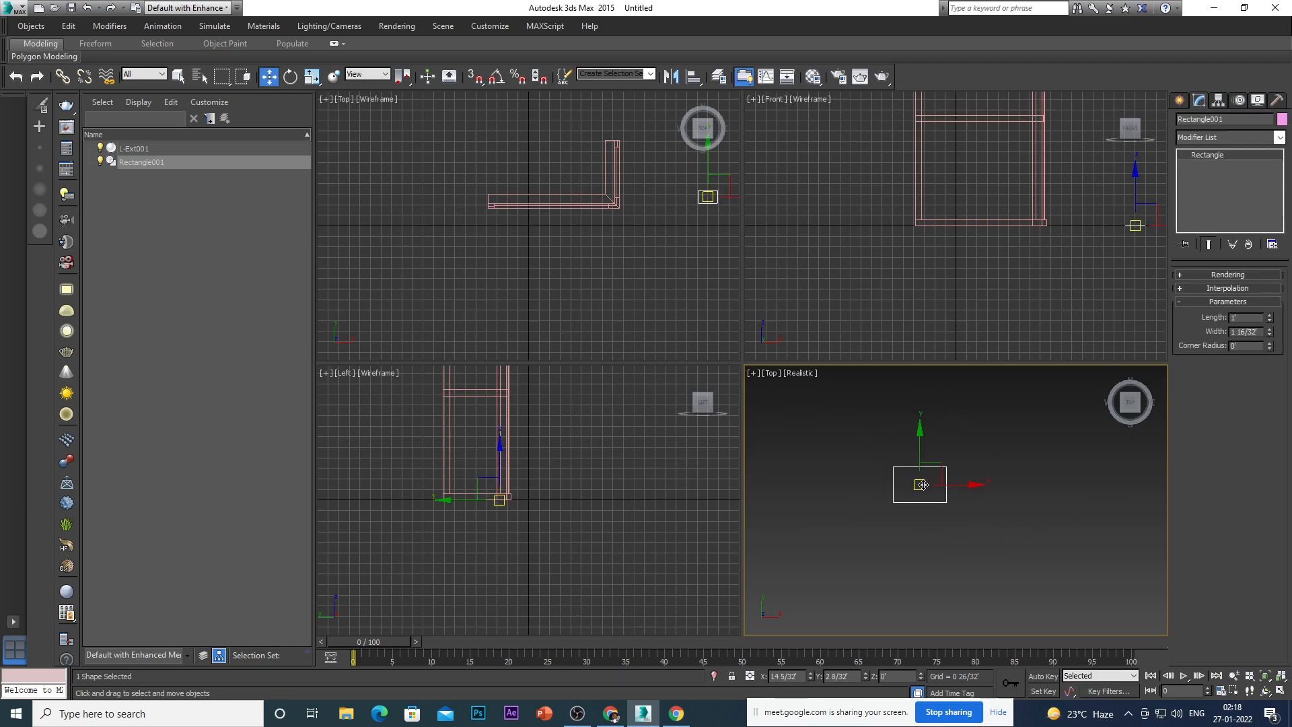
With Start New Shape off, draw a second rectangle about 1 10/32' long and 1 30/32' wide around the first as part of the same shape.
left_click(1180, 102)
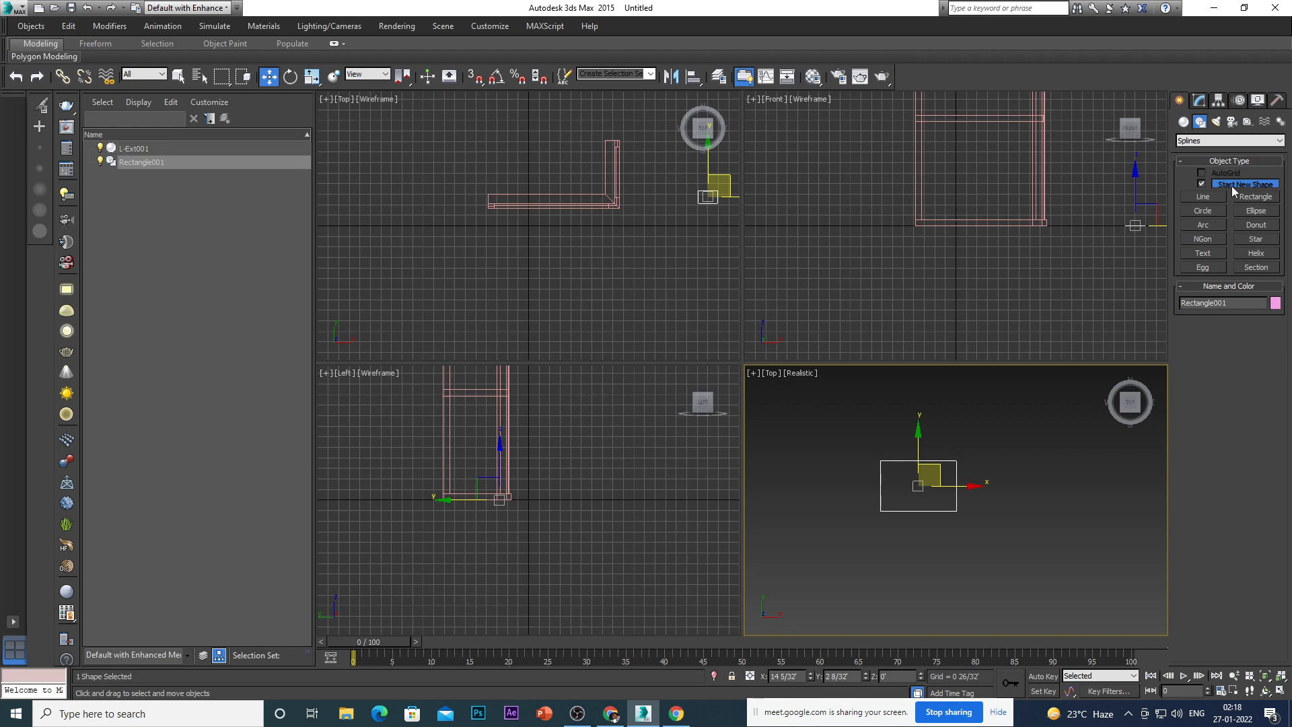
left_click(1201, 183)
left_click(1255, 197)
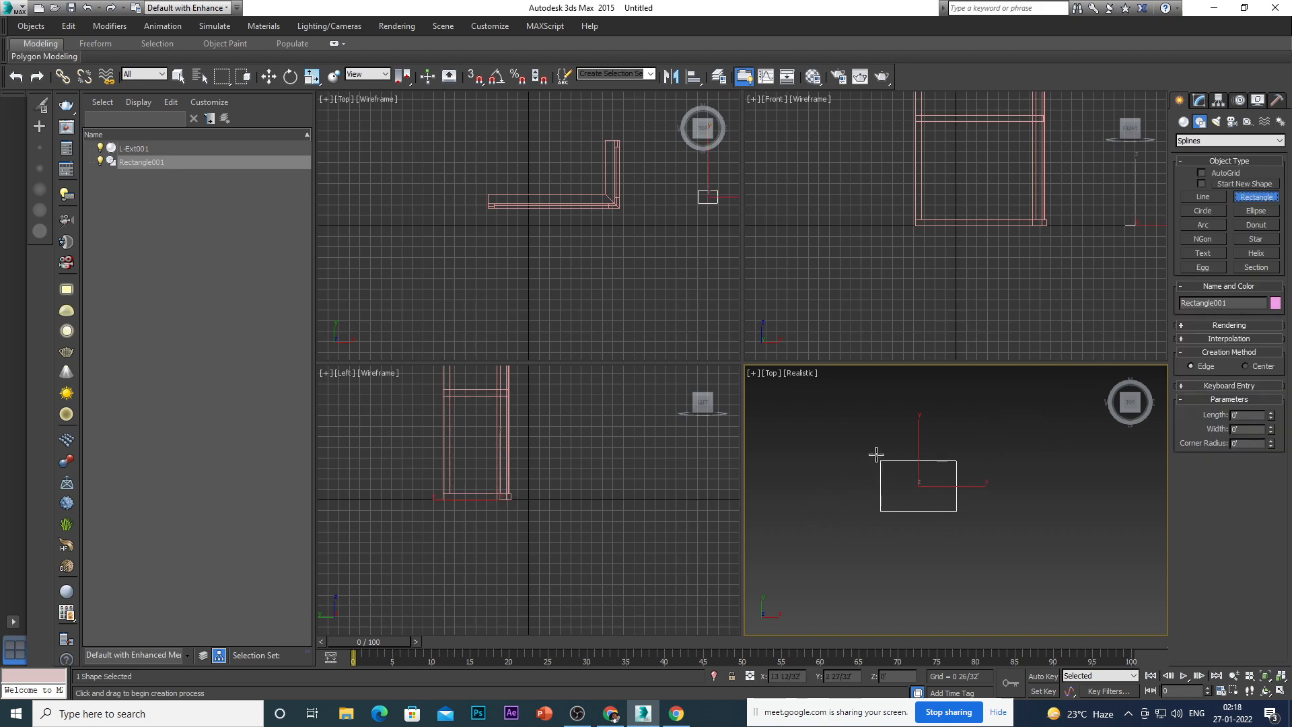
left_click_drag(870, 452, 968, 517)
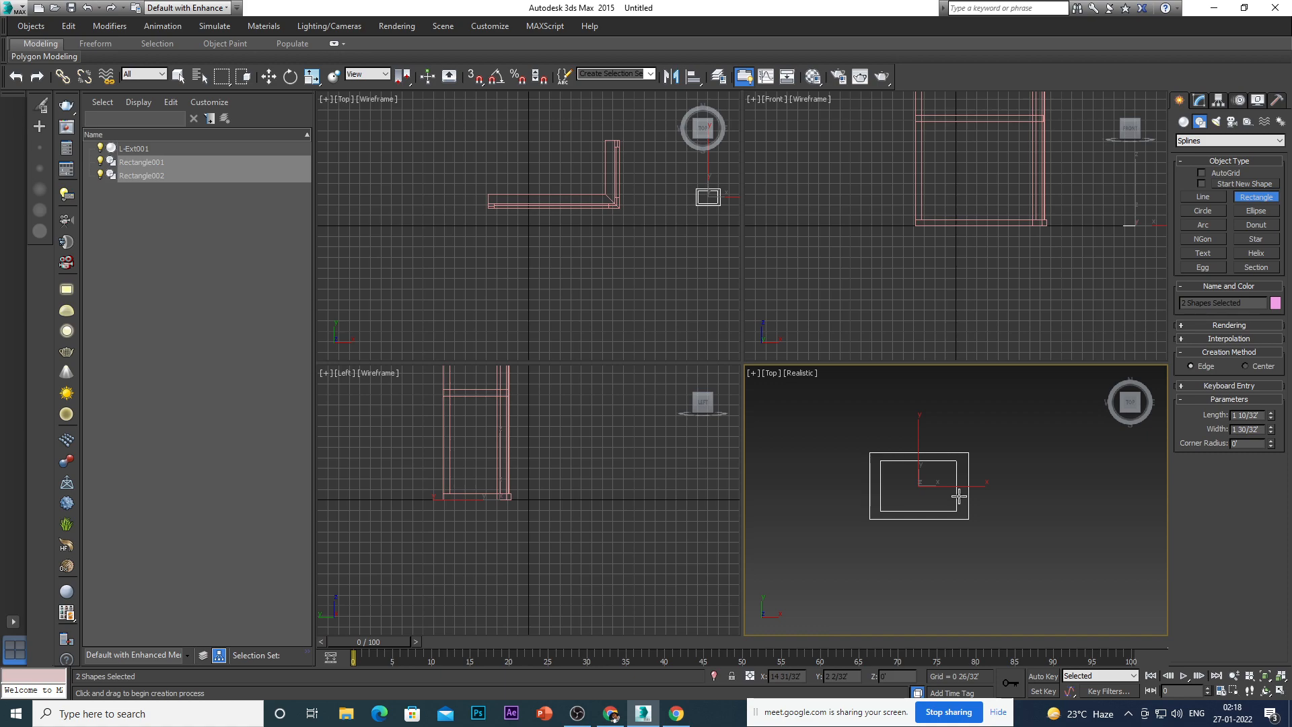
scroll(951, 510, "up", 2)
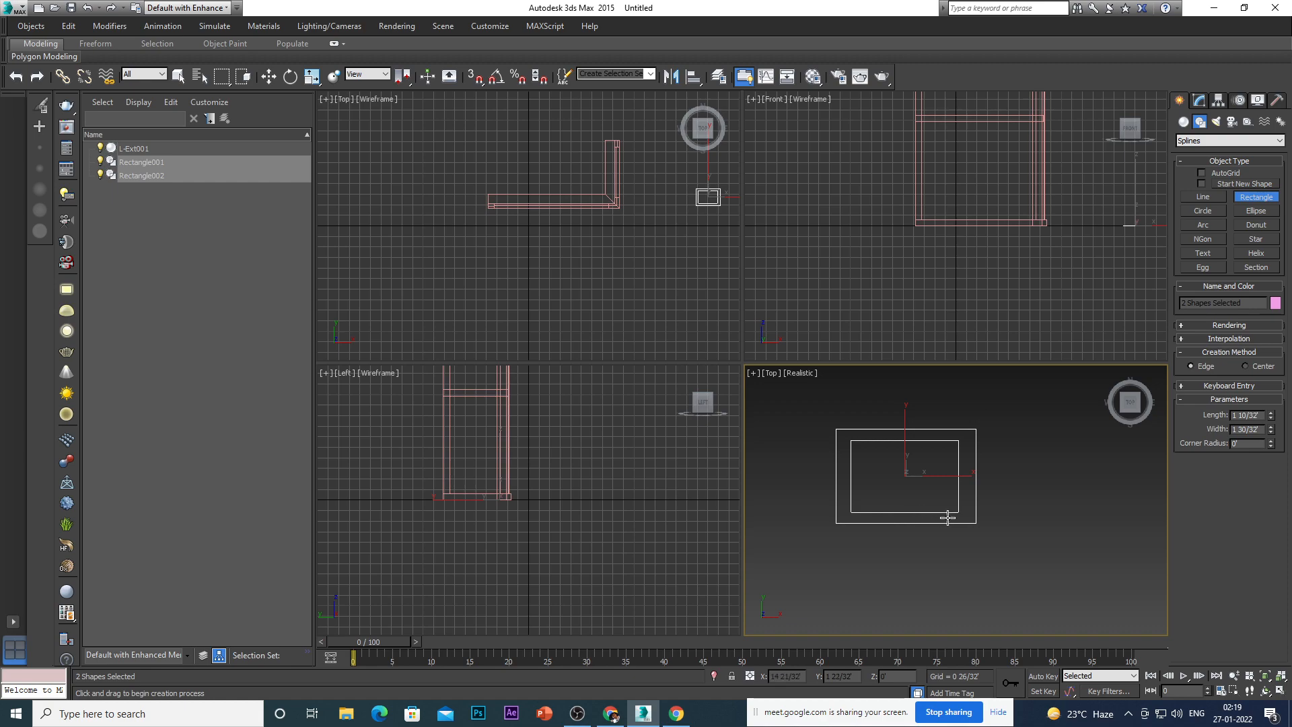
left_click(974, 512)
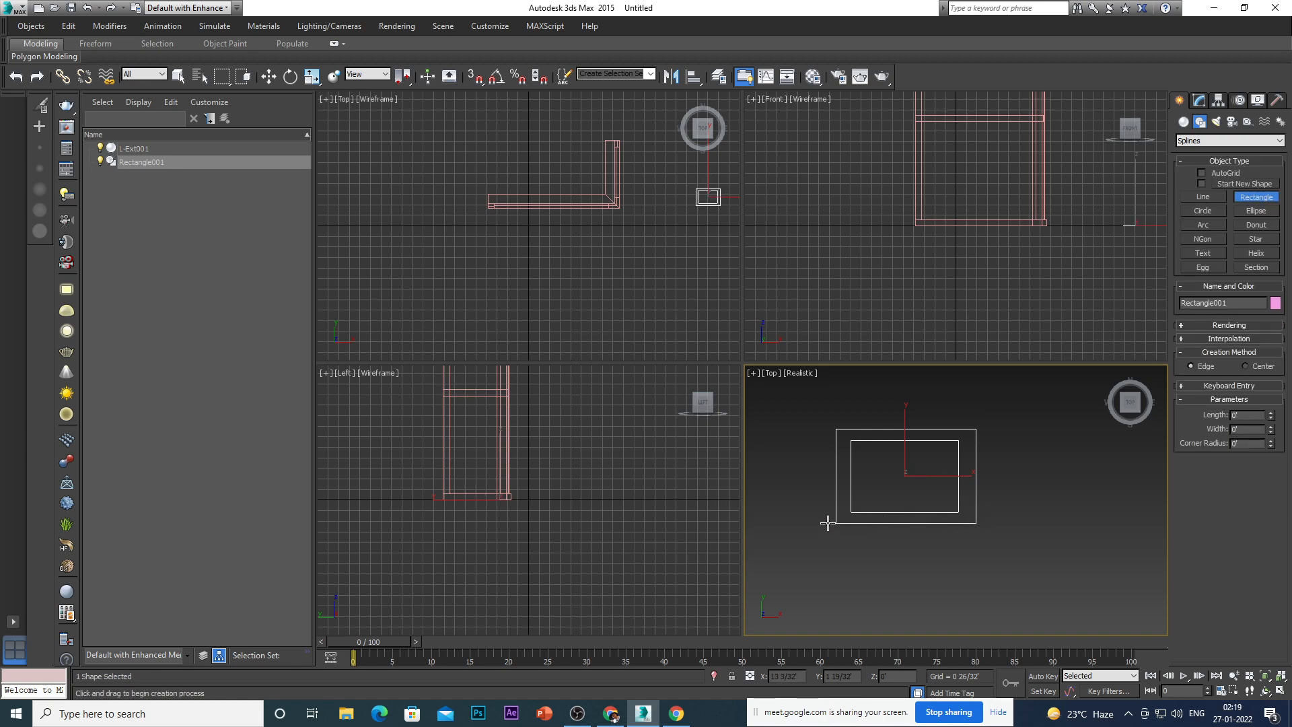
scroll(875, 526, "down", 3)
scroll(913, 521, "up", 3)
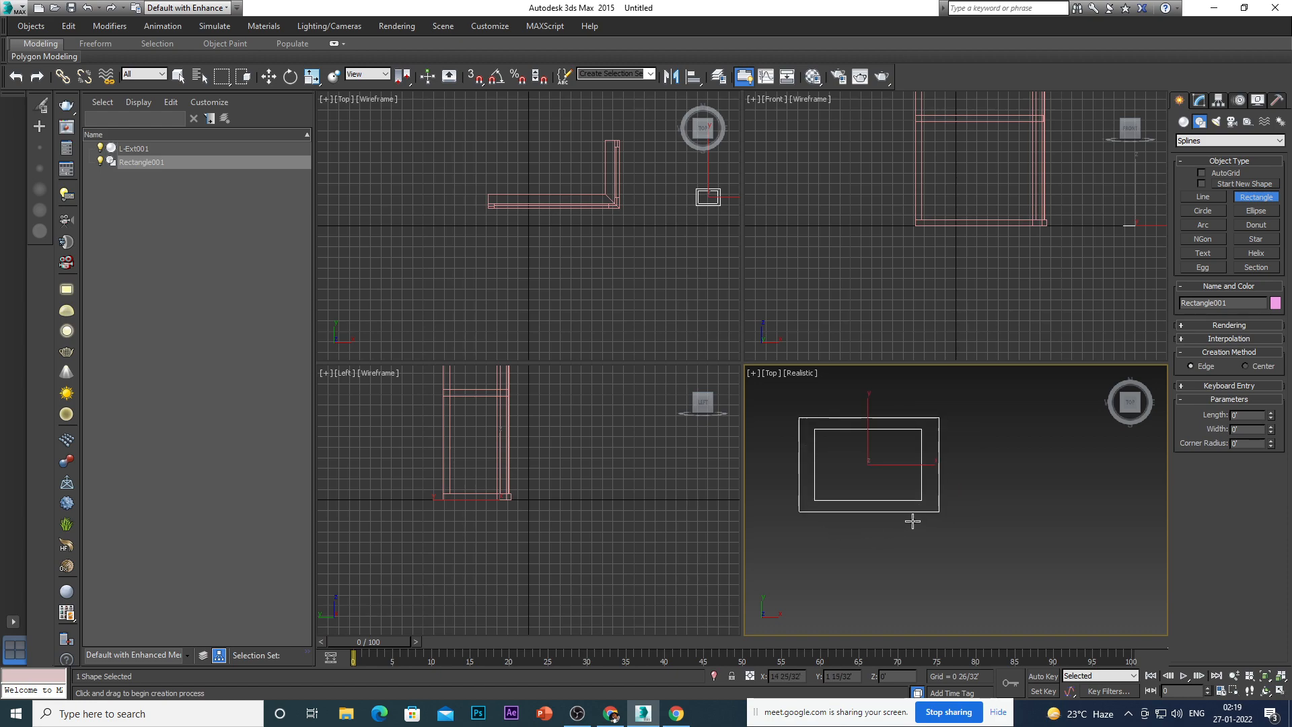
Apply an Extrude modifier to the nested-rectangle shape with an amount of 0 5/32'.
key("w")
left_click(1199, 99)
left_click(1221, 136)
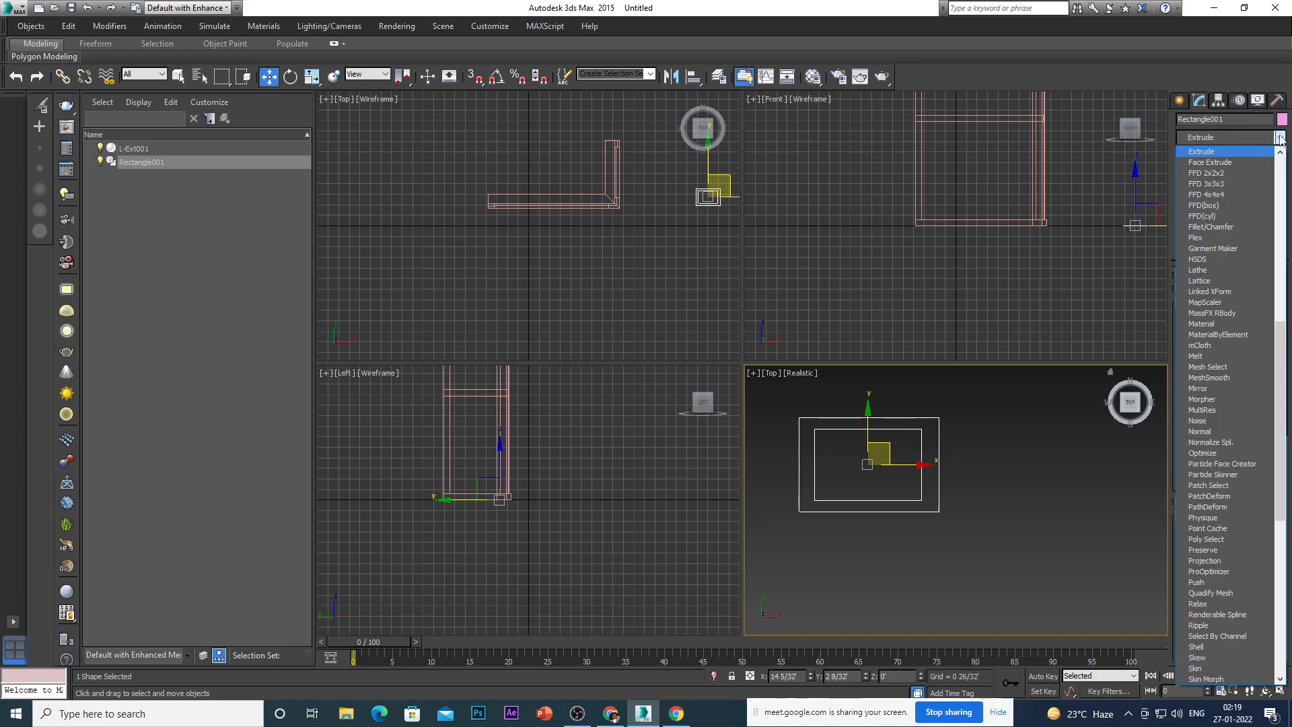
left_click(1230, 152)
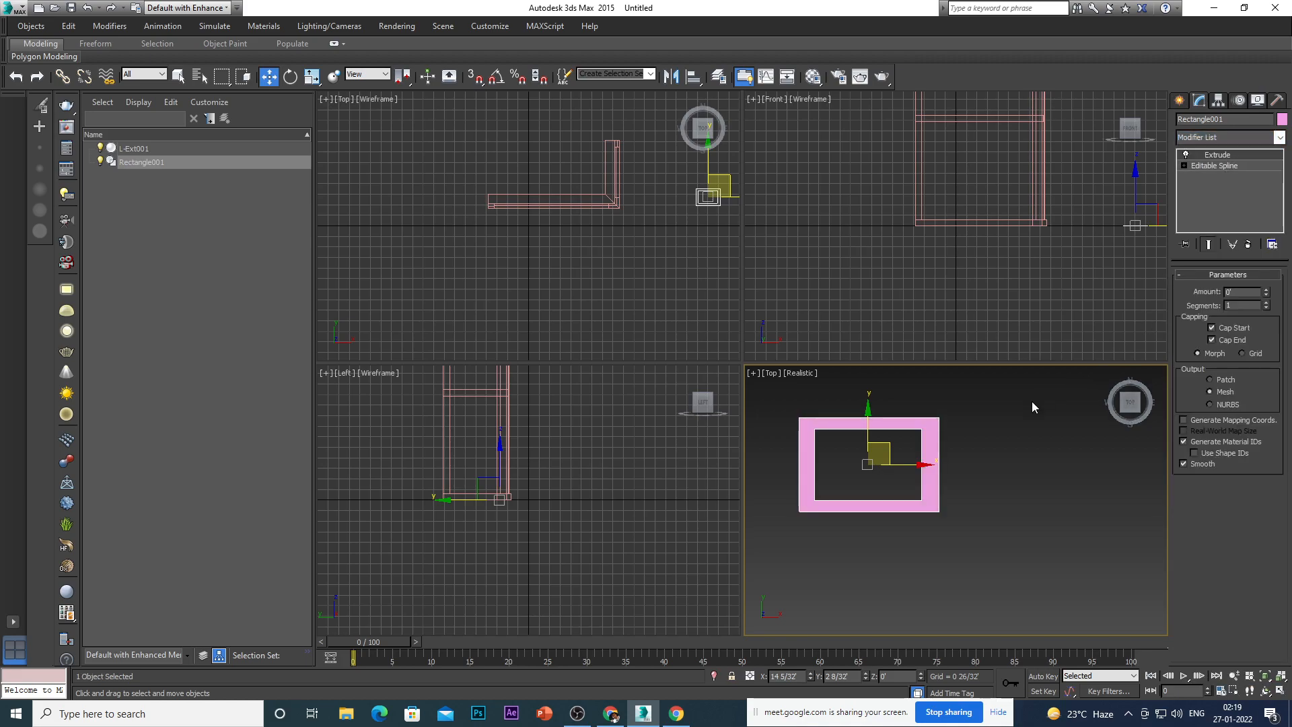
middle_click_drag(971, 509, 913, 444, "alt")
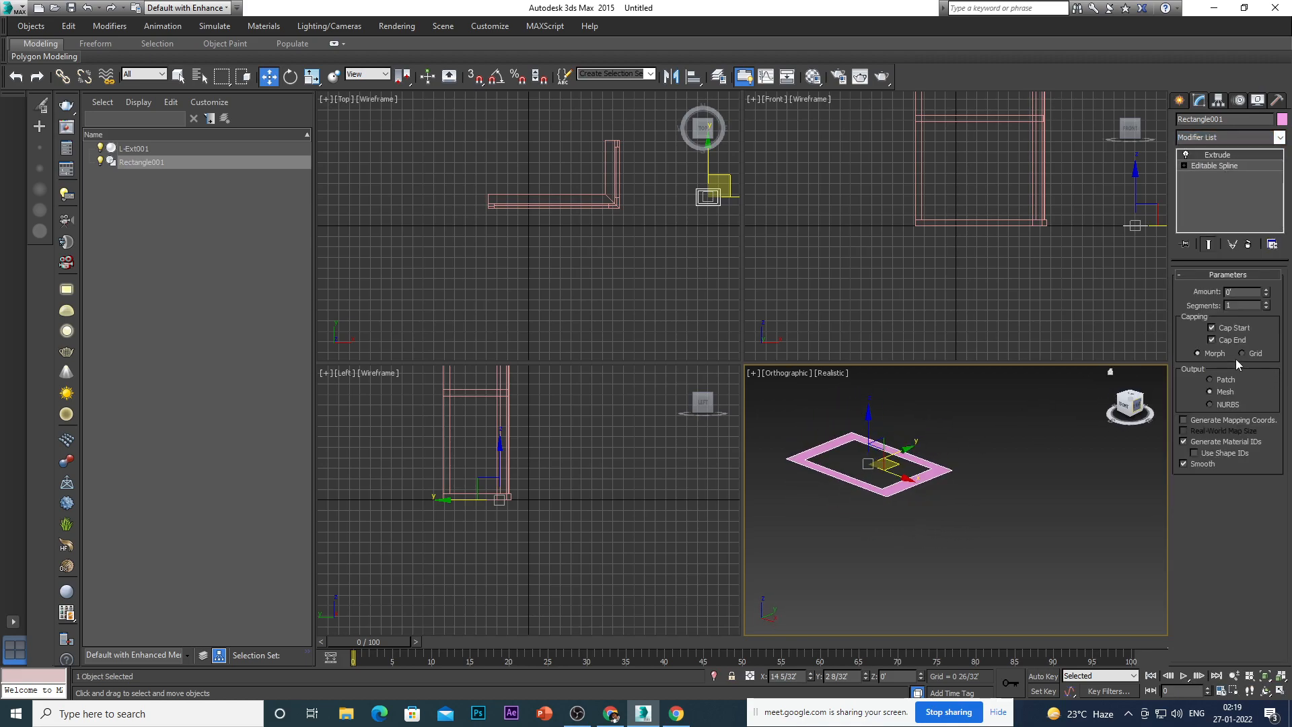
double_click(1246, 291)
key("BackSpace")
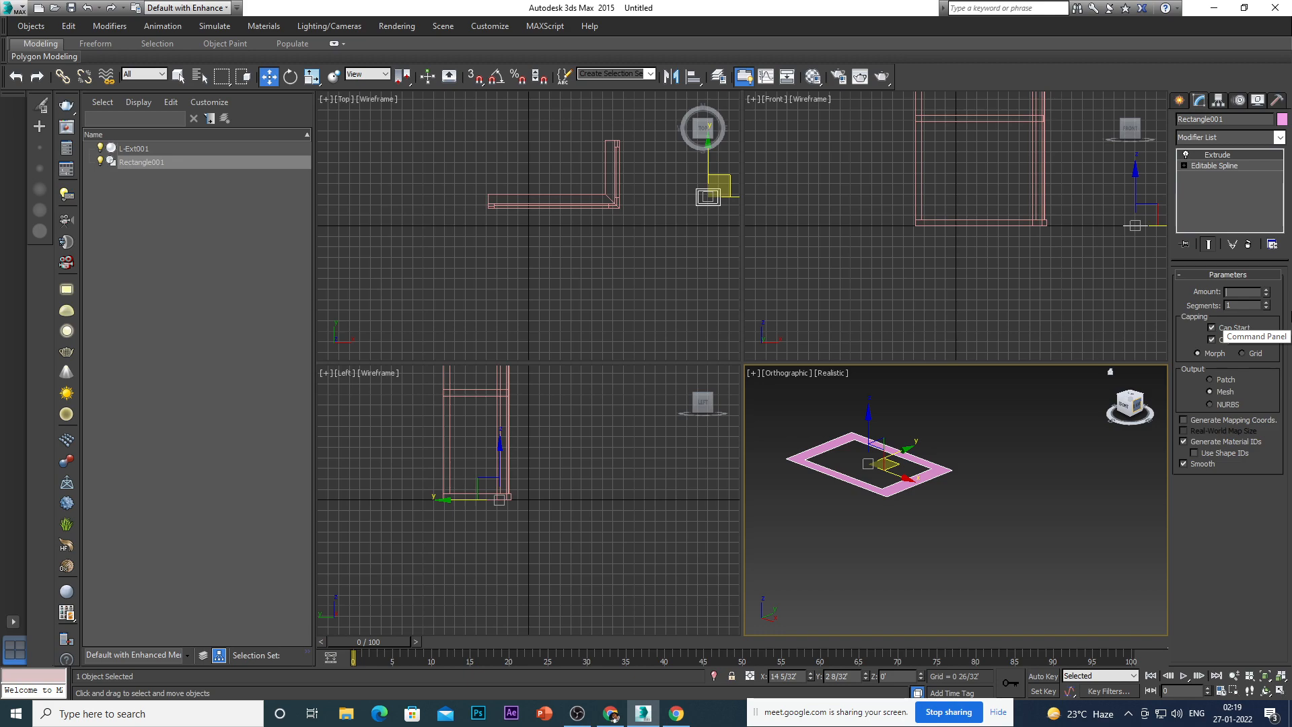
type("2")
key("Return")
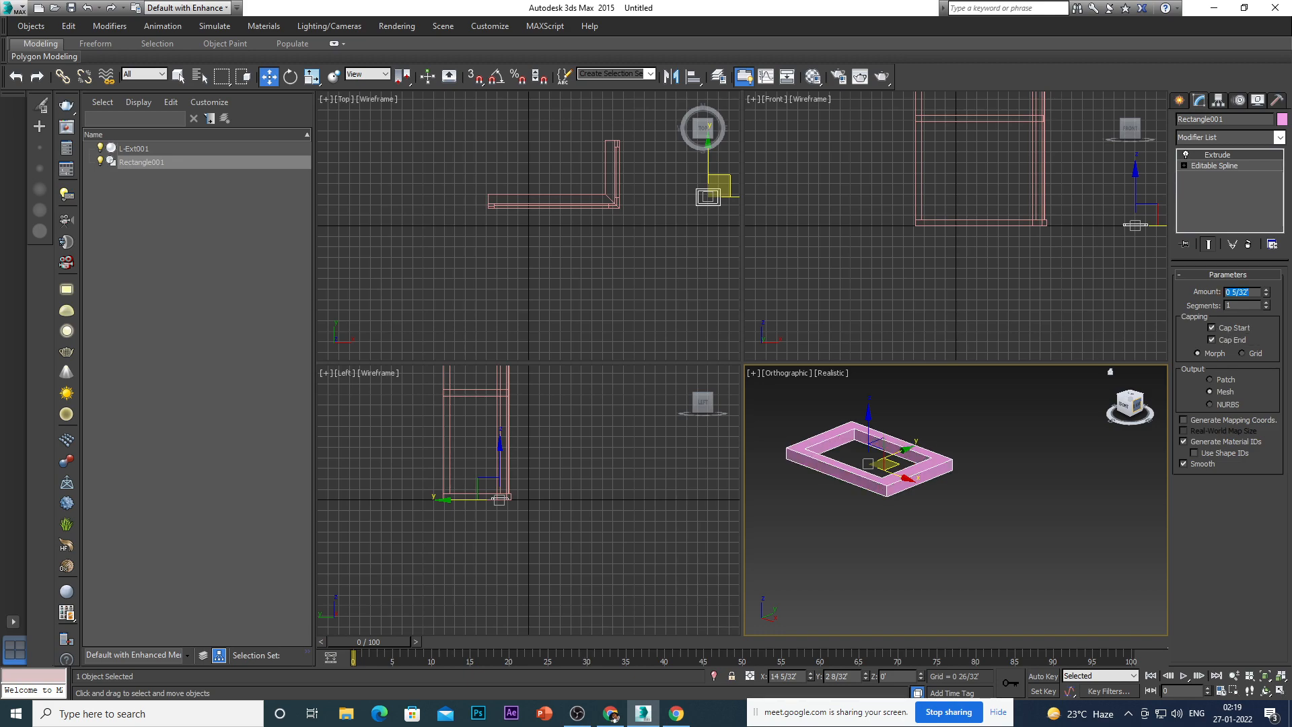
left_click(1006, 483)
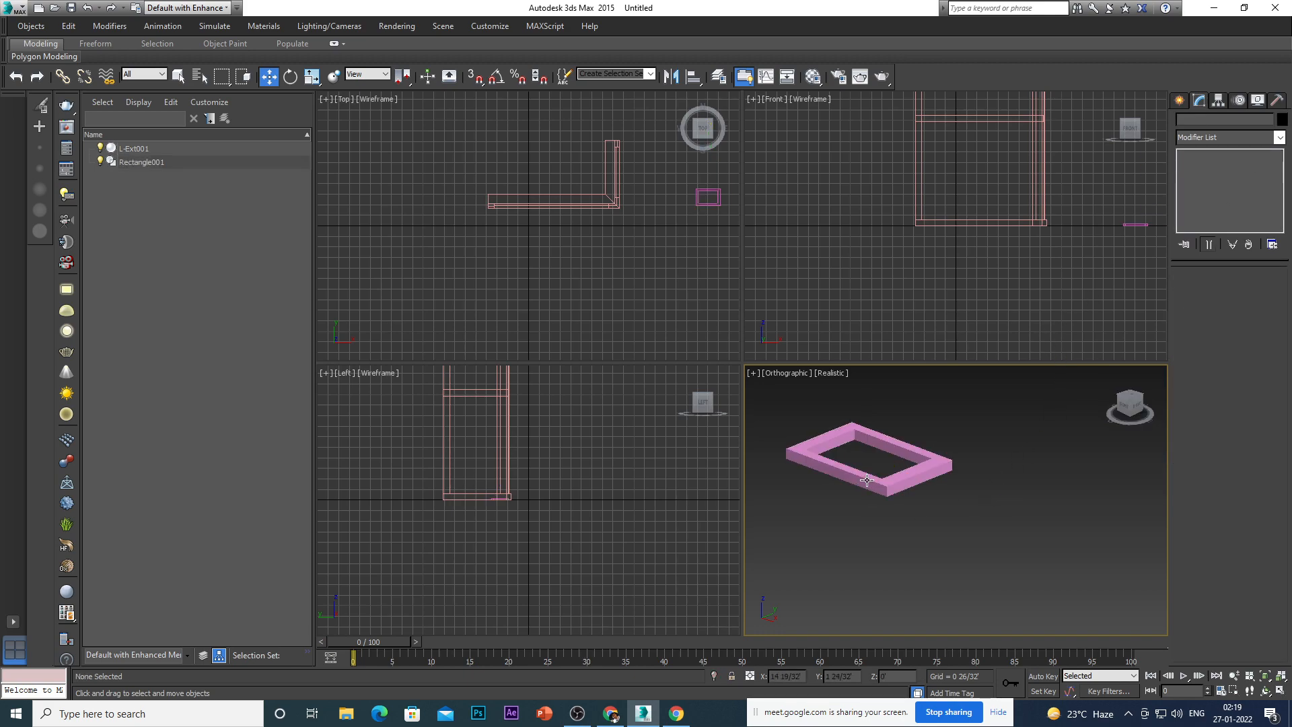
Change the extruded frame's object color to white, using the last custom color swatch.
scroll(873, 480, "up", 3)
left_click(913, 491)
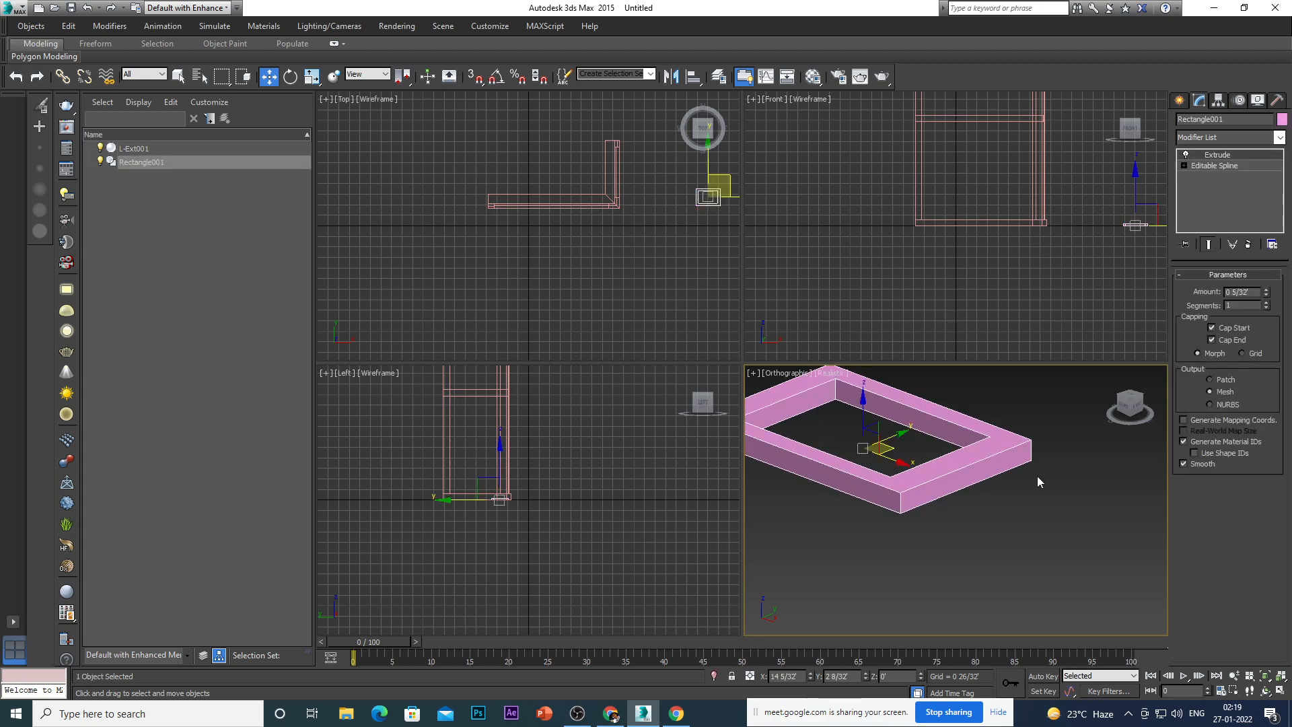
left_click(1282, 120)
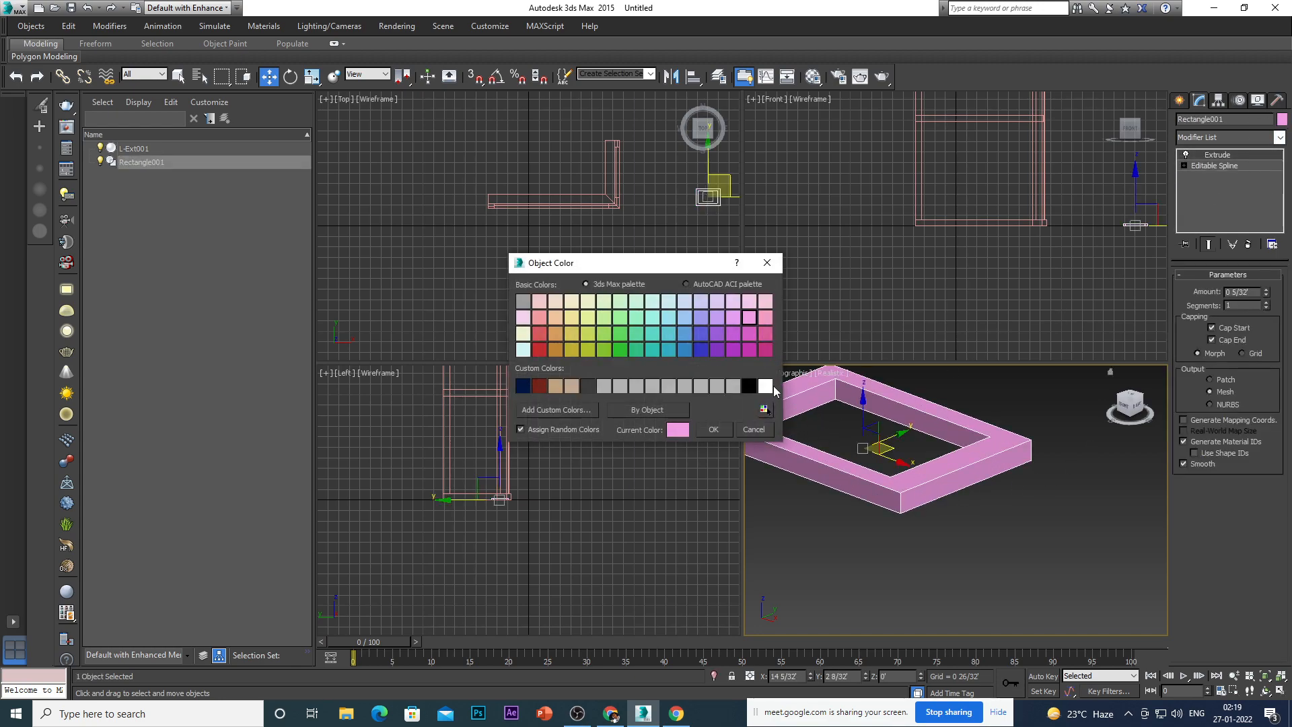
left_click(765, 387)
left_click(710, 429)
left_click(1020, 530)
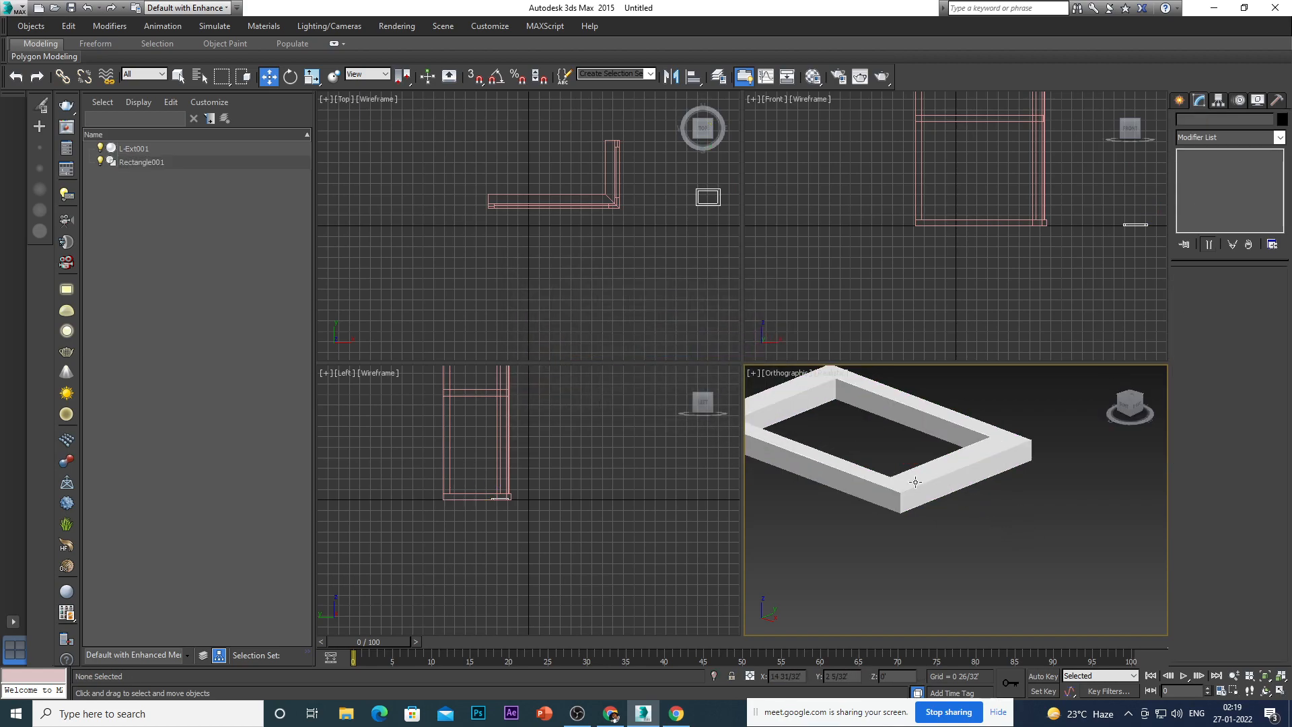
Convert the white frame to an Editable Poly in the shaded top view.
left_click(902, 480)
middle_click_drag(905, 516, 1004, 535, "alt")
scroll(995, 454, "down", 5)
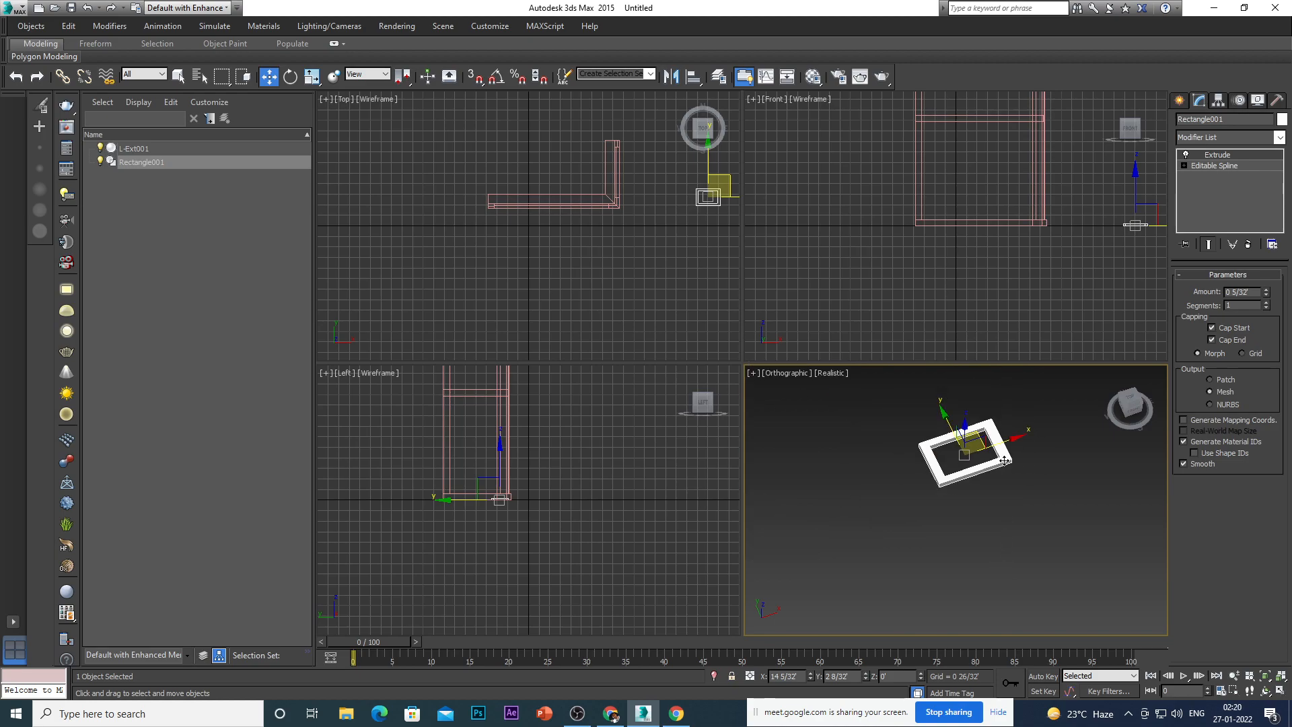
scroll(1012, 457, "up", 3)
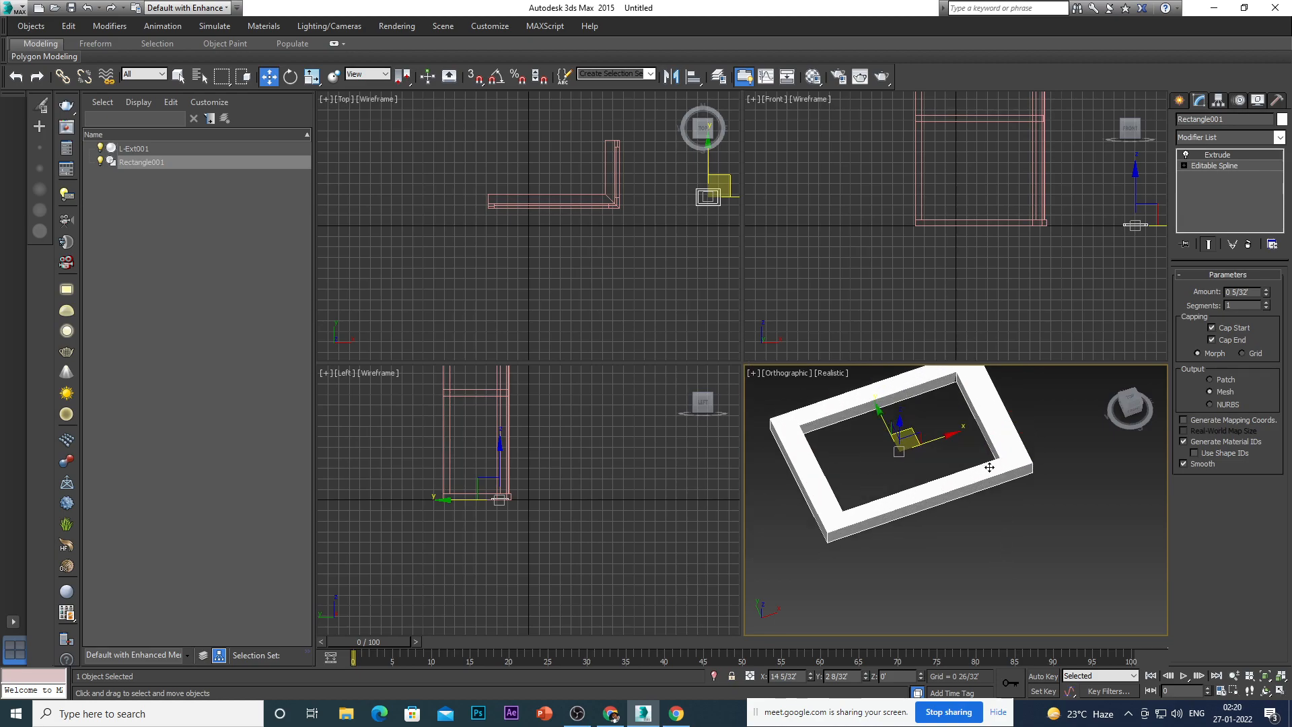
key("t")
scroll(952, 470, "down", 4)
scroll(1021, 480, "up", 5)
scroll(963, 481, "up", 3)
scroll(1010, 461, "up", 3)
scroll(995, 482, "down", 2)
scroll(1004, 470, "up", 2)
right_click(1007, 460)
mouse_move(1128, 596)
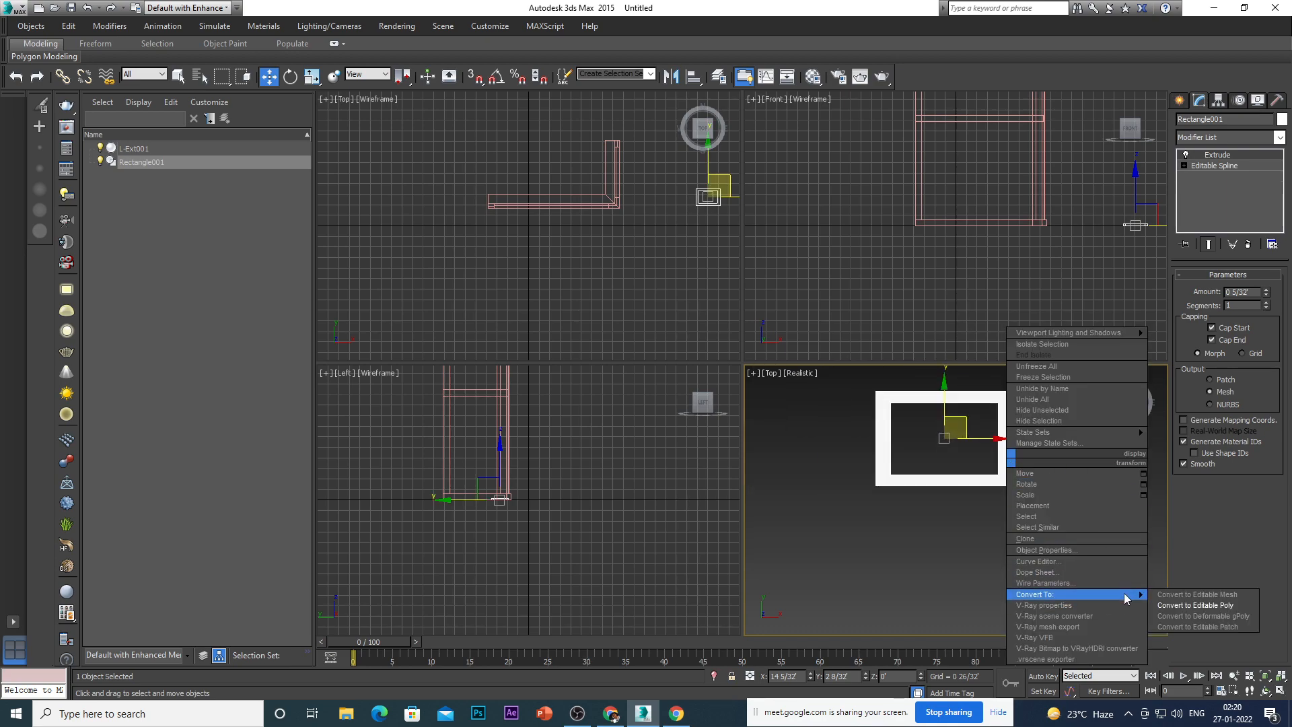
left_click(1195, 609)
Select the frame's top face at Polygon level and view it from an angle.
key("2")
scroll(1001, 470, "up", 3)
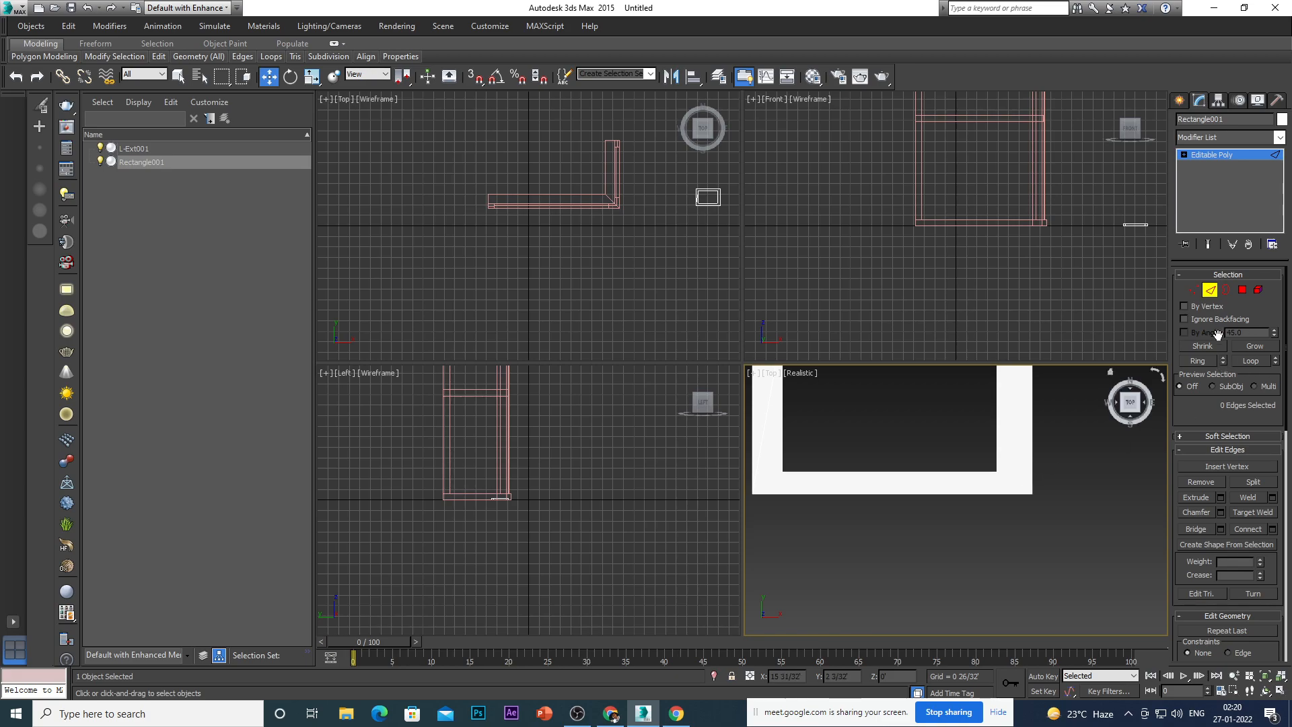
left_click(1244, 291)
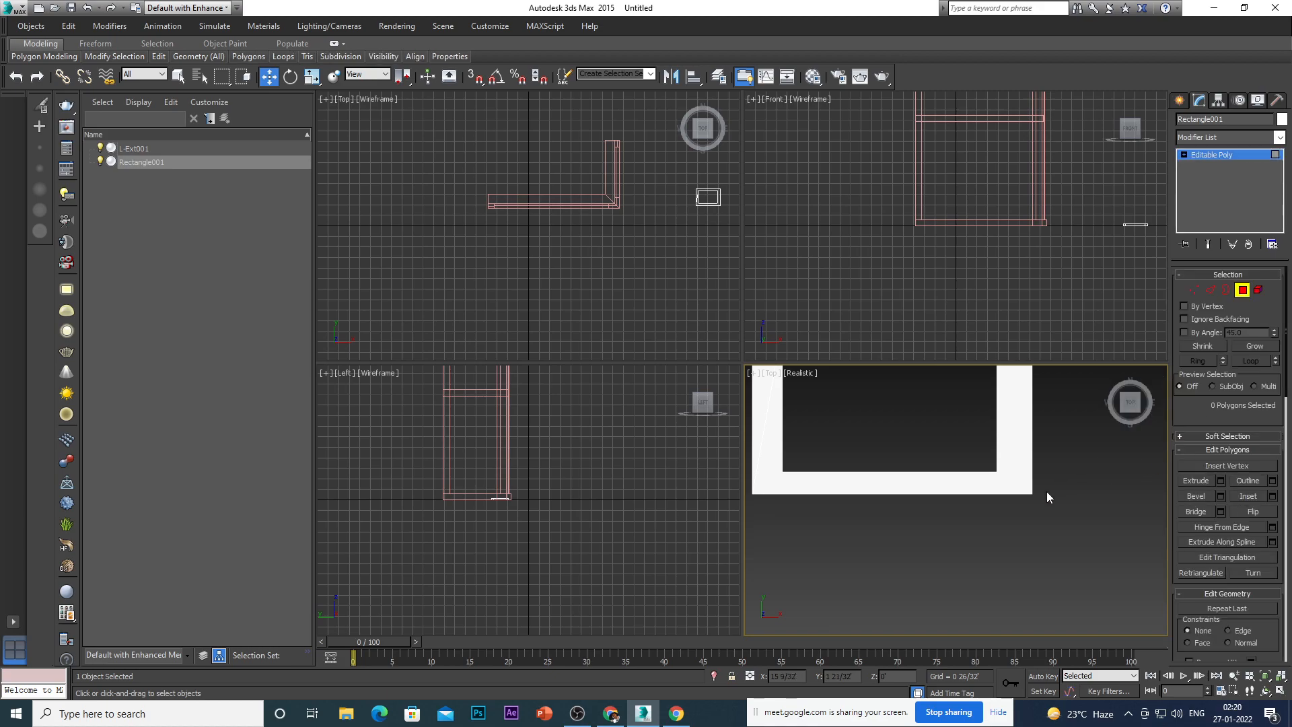
left_click(1018, 478)
scroll(1016, 511, "down", 5)
middle_click_drag(1004, 572, 1048, 524, "alt")
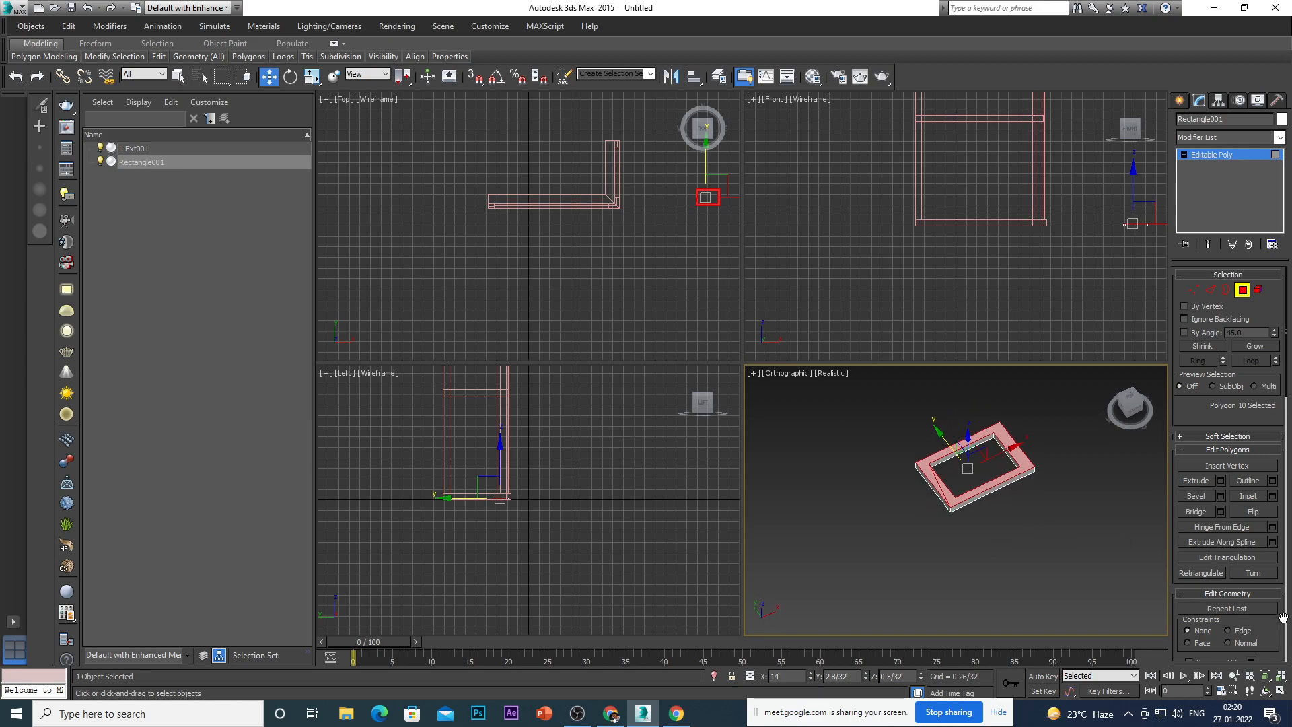
Activate Slice Plane on the selected face and, with Angle Snap on, rotate it 90° upright, parallel to the frame's long sides.
left_click_drag(1282, 617, 1288, 596)
scroll(1223, 610, "down", 5)
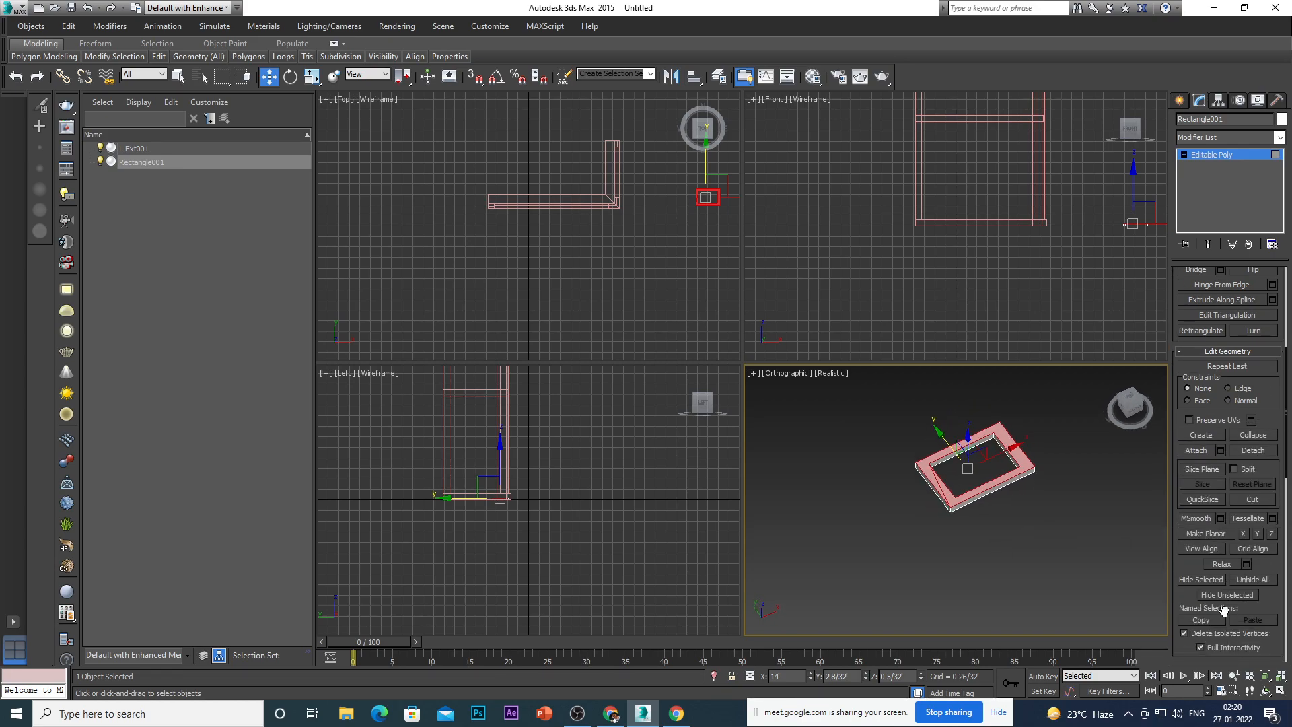
left_click(1196, 470)
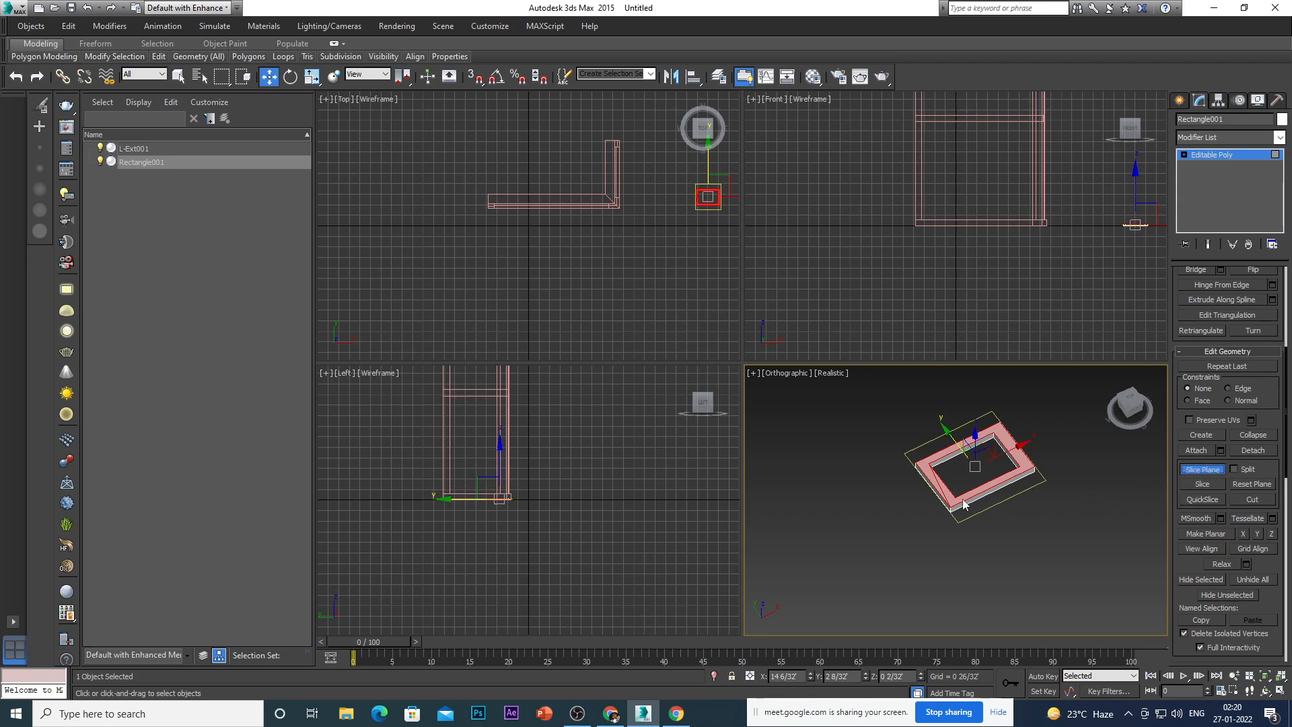
key("e")
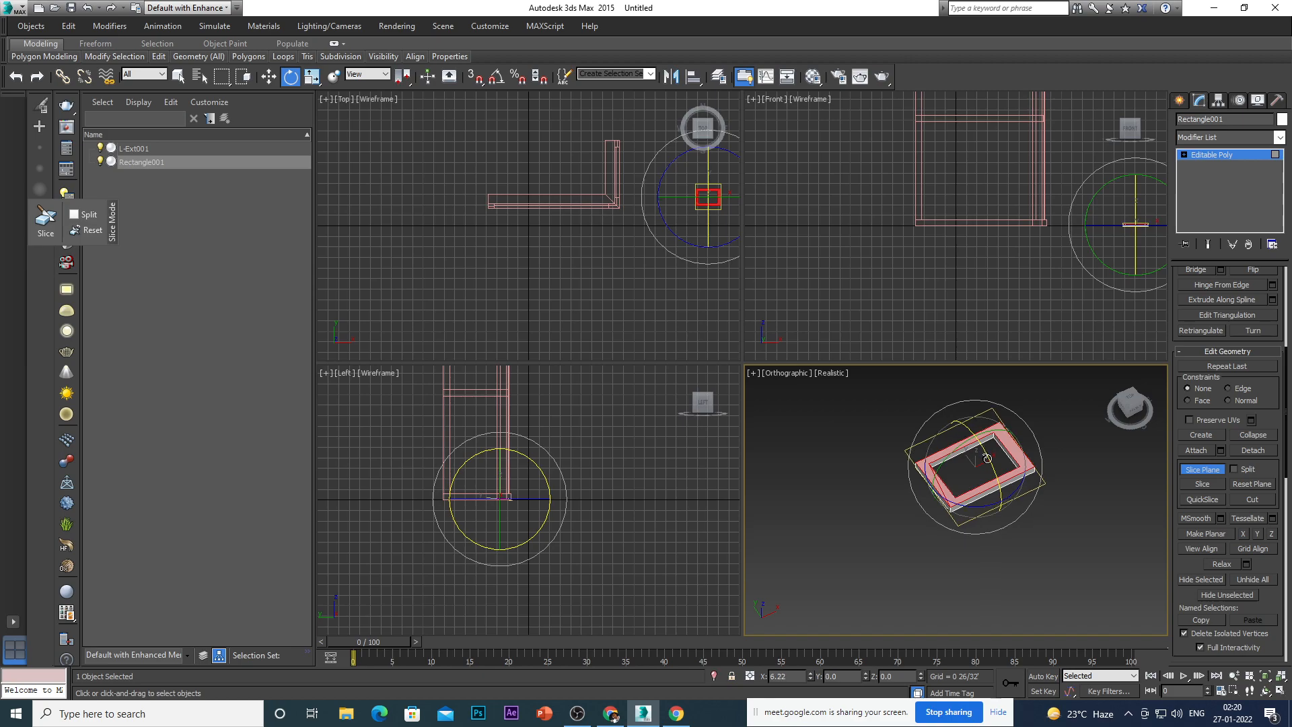
key("a")
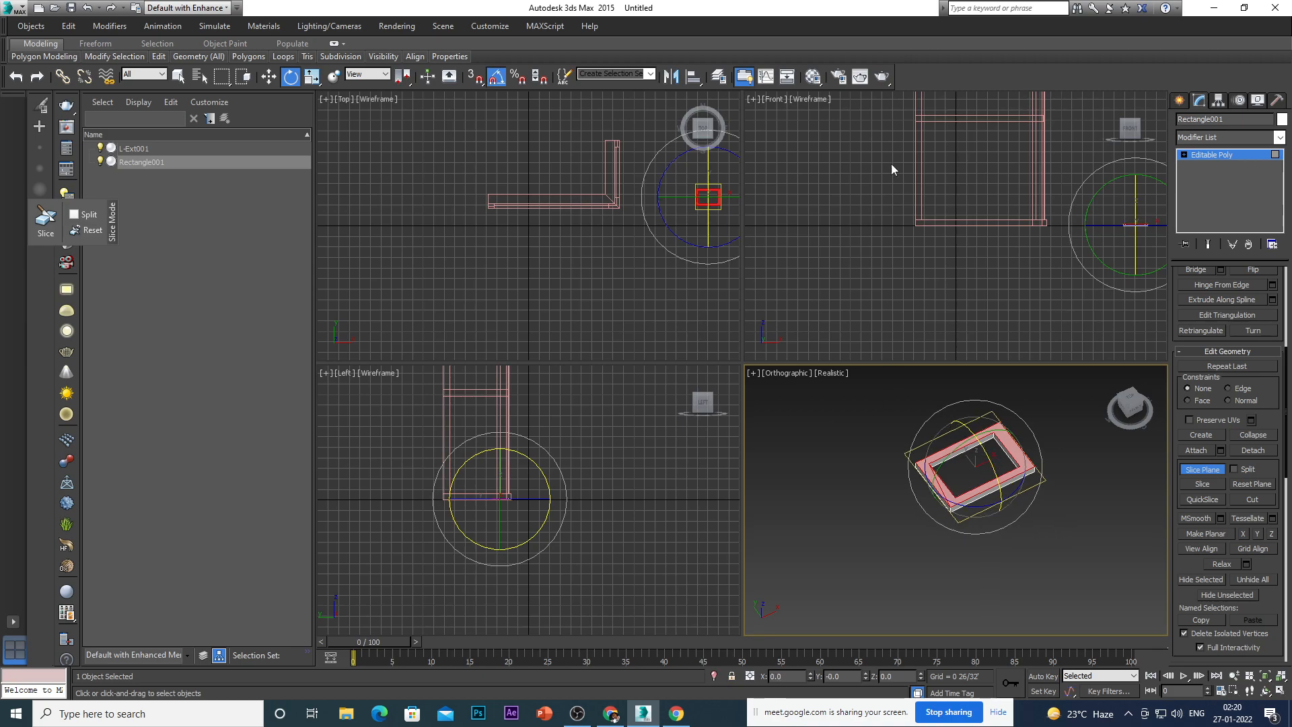
right_click(496, 81)
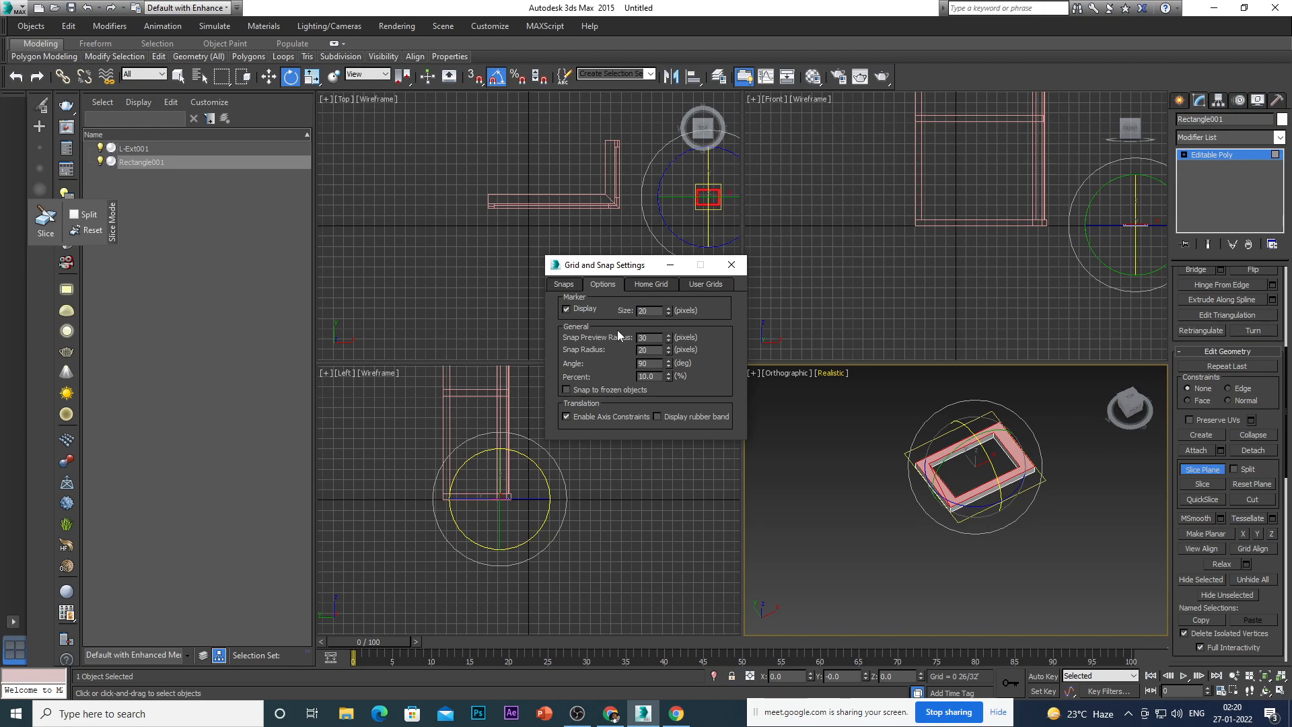
left_click(737, 269)
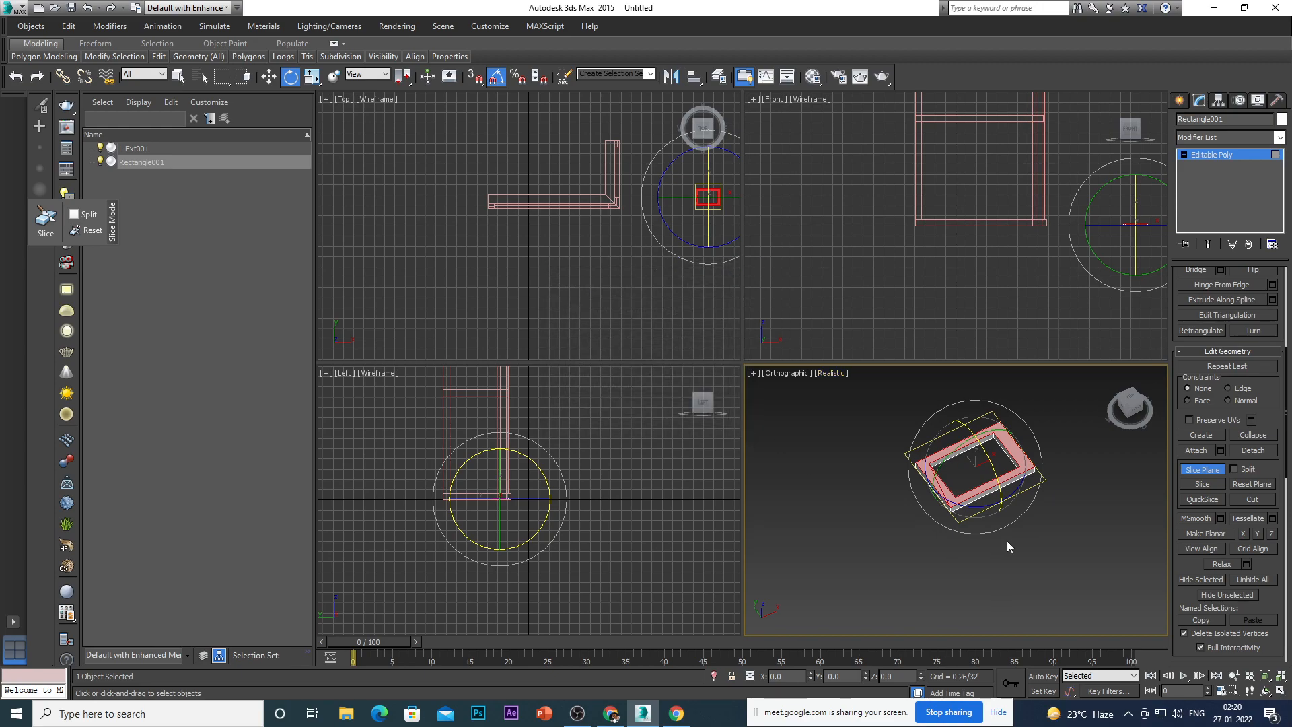
scroll(1018, 514, "up", 2)
left_click_drag(971, 446, 974, 451)
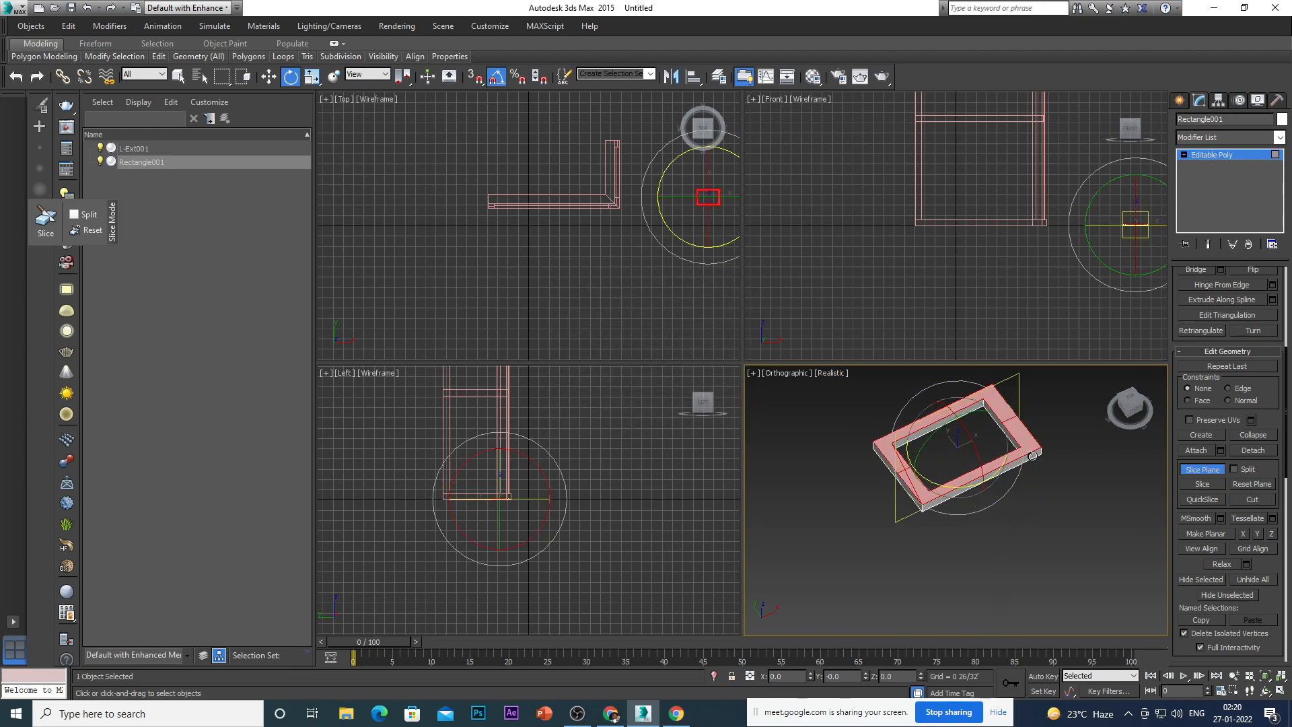
Move the slice plane to the inner edge of the front long side, slice the top face there, and exit Slice Plane.
key("w")
left_click_drag(947, 434, 957, 454)
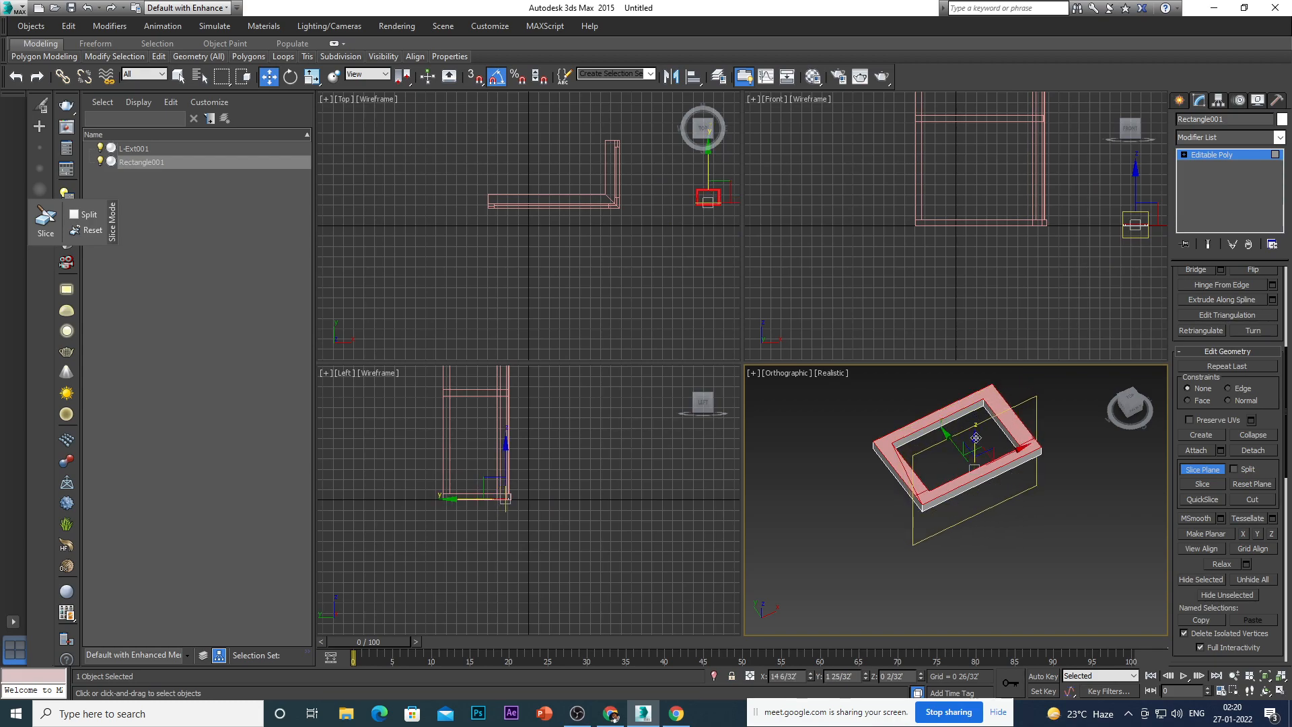
scroll(1030, 449, "up", 6)
scroll(1010, 473, "down", 4)
scroll(931, 503, "up", 5)
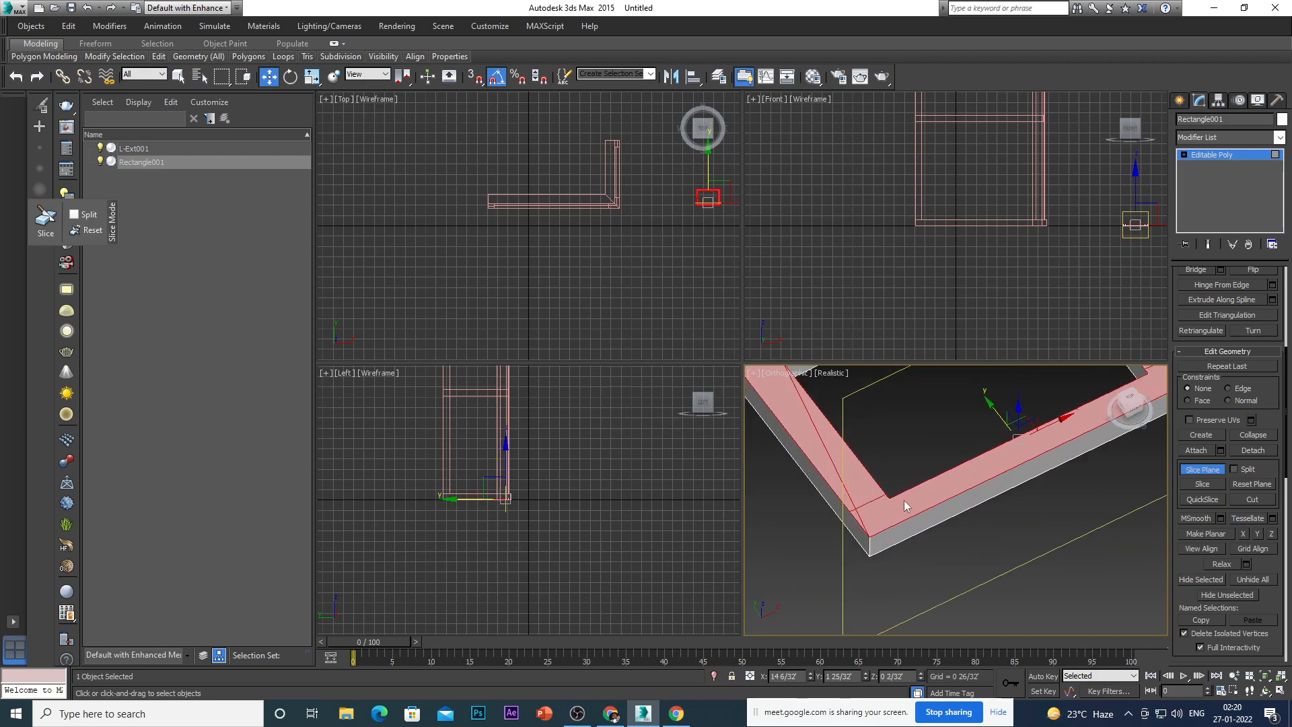
left_click_drag(1018, 398, 1021, 404)
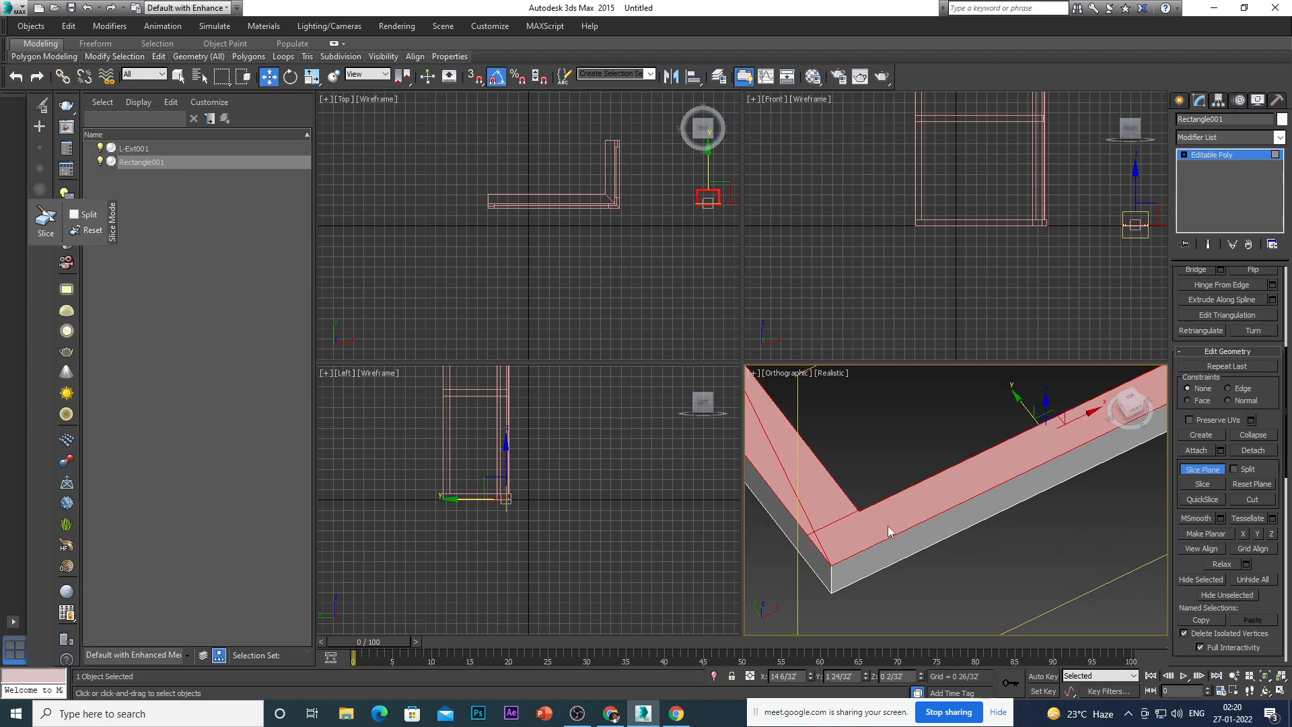
scroll(898, 527, "down", 5)
scroll(1025, 475, "up", 2)
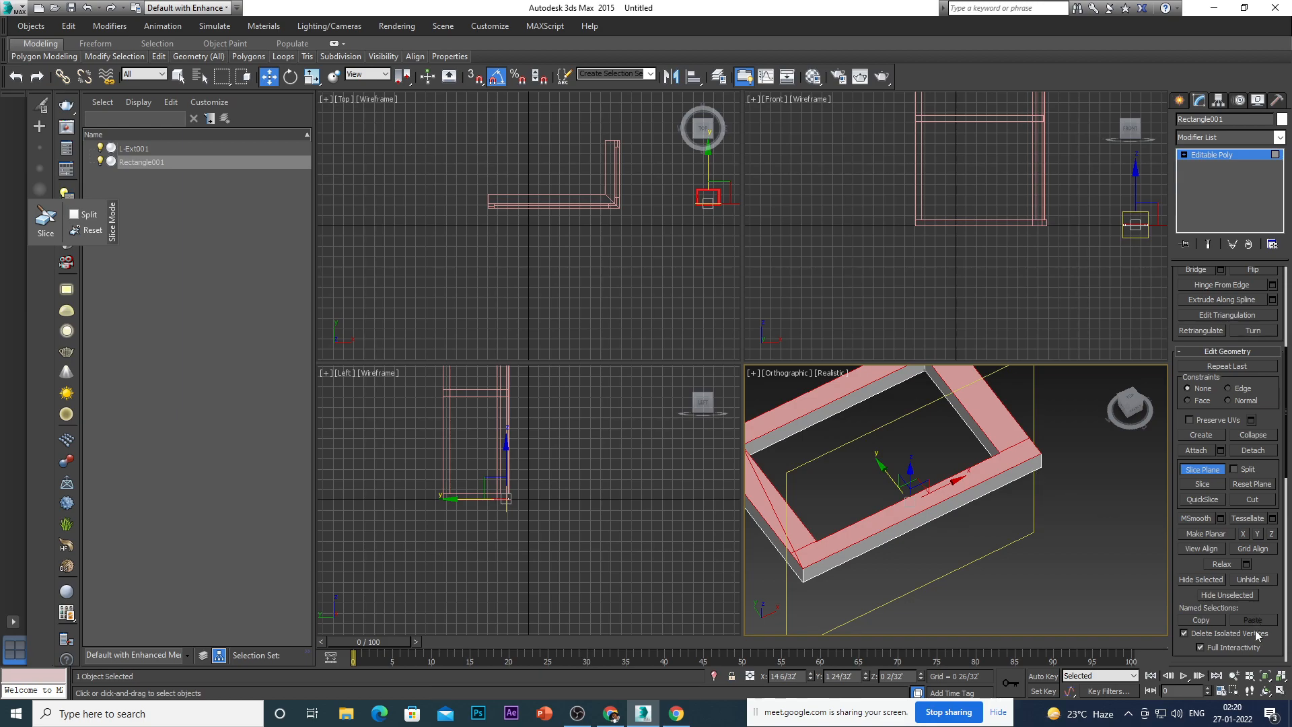
left_click(1202, 485)
left_click(1202, 473)
left_click(1079, 572)
Turn on edged faces in the shaded view and select the sliced-off top strip along the frame's front long side.
scroll(941, 509, "down", 3)
scroll(964, 496, "up", 2)
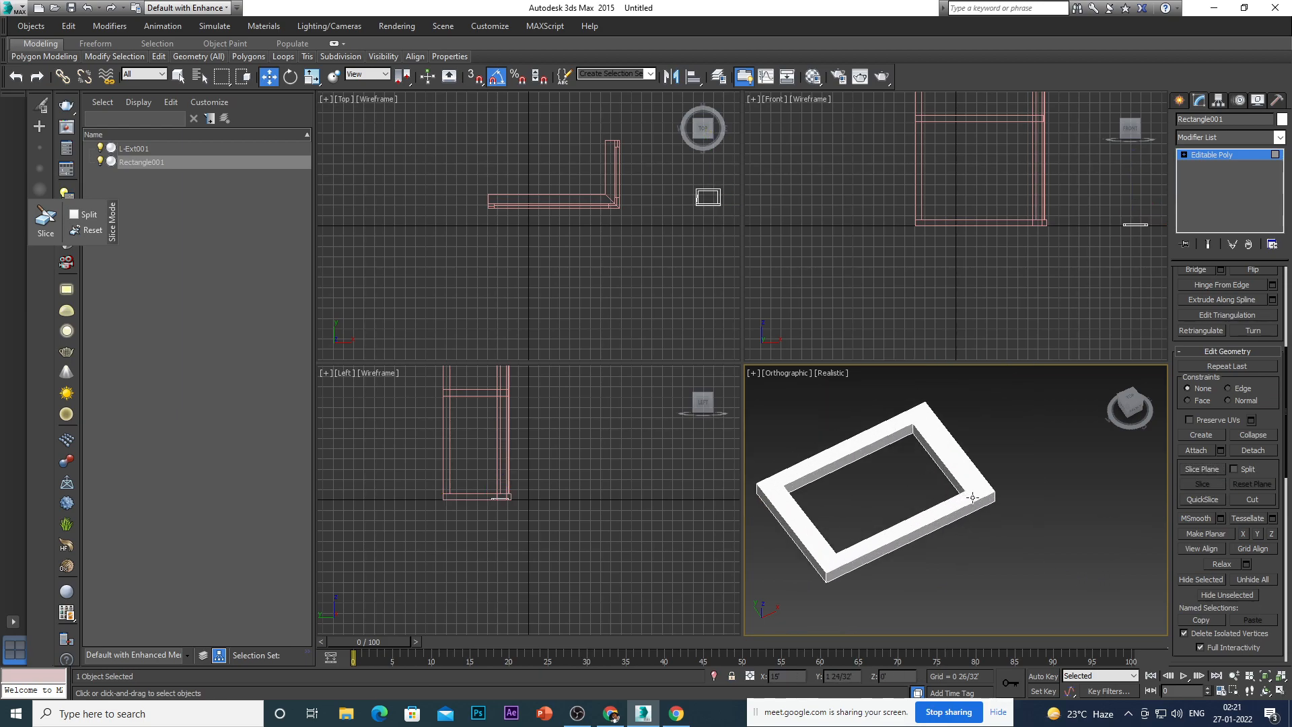
scroll(973, 497, "up", 4)
scroll(981, 495, "down", 4)
key("F4")
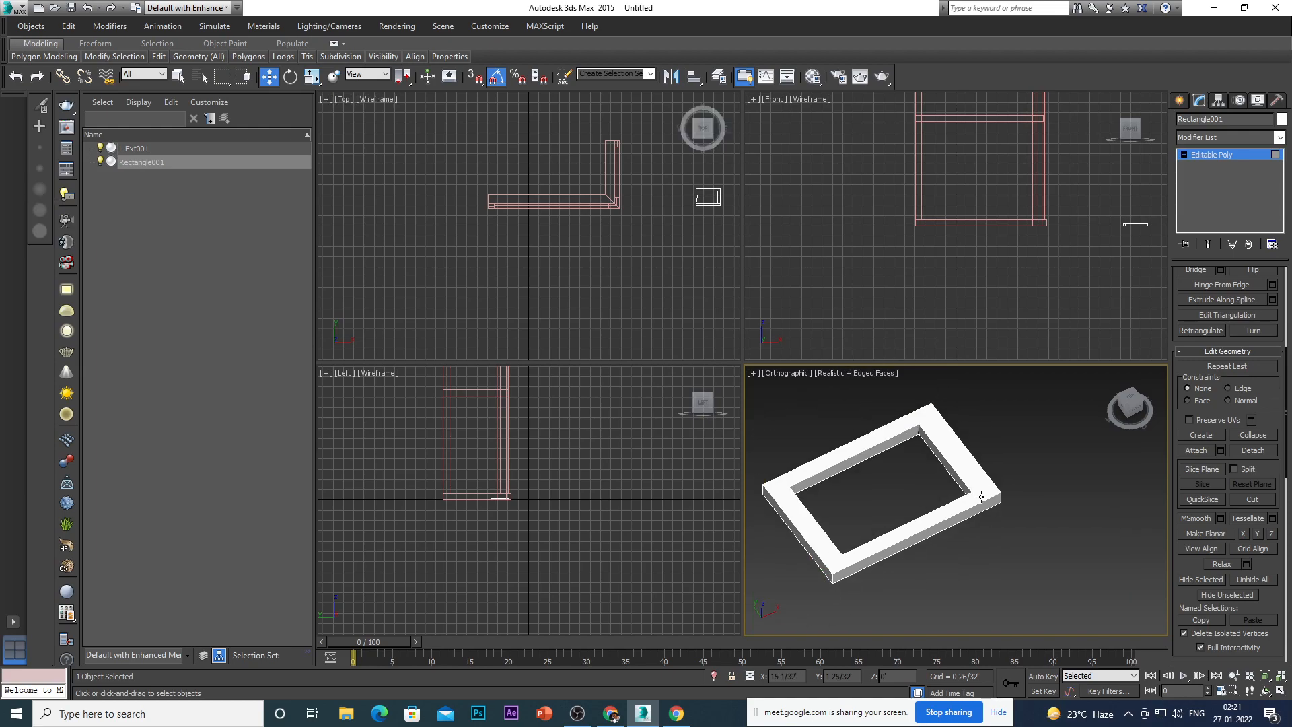
key("4")
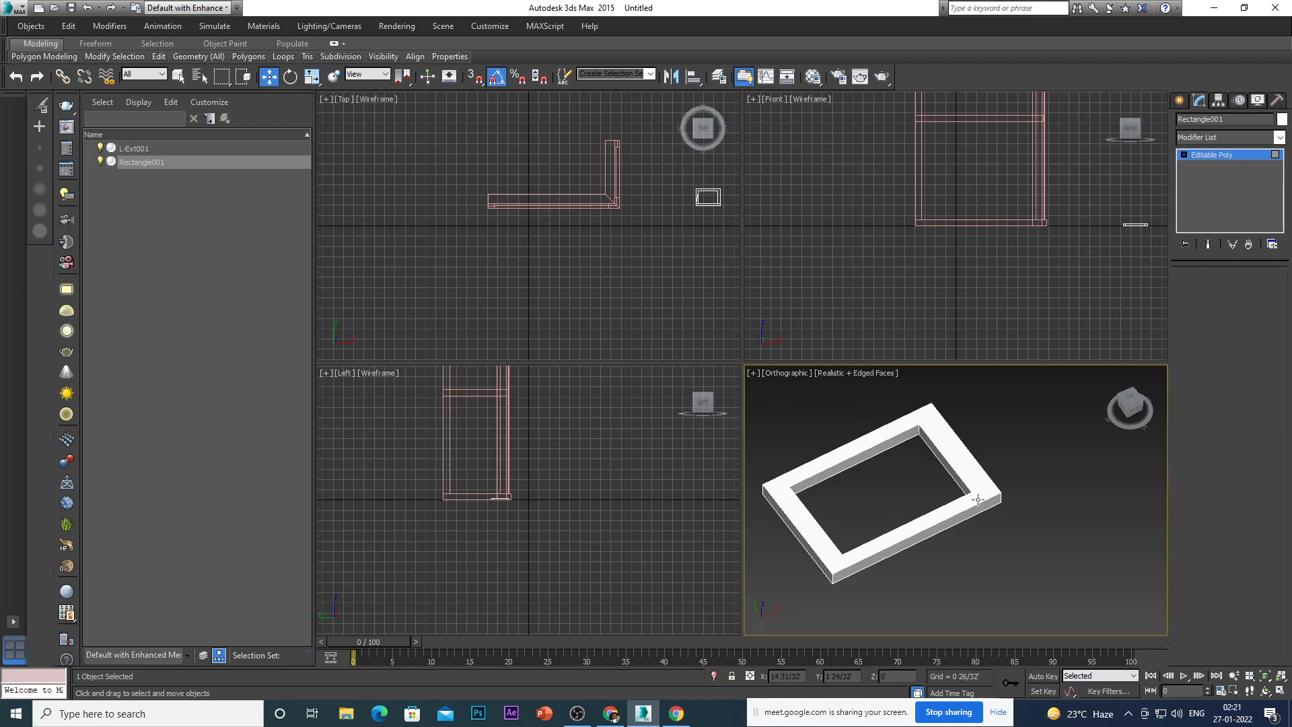
scroll(978, 501, "up", 2)
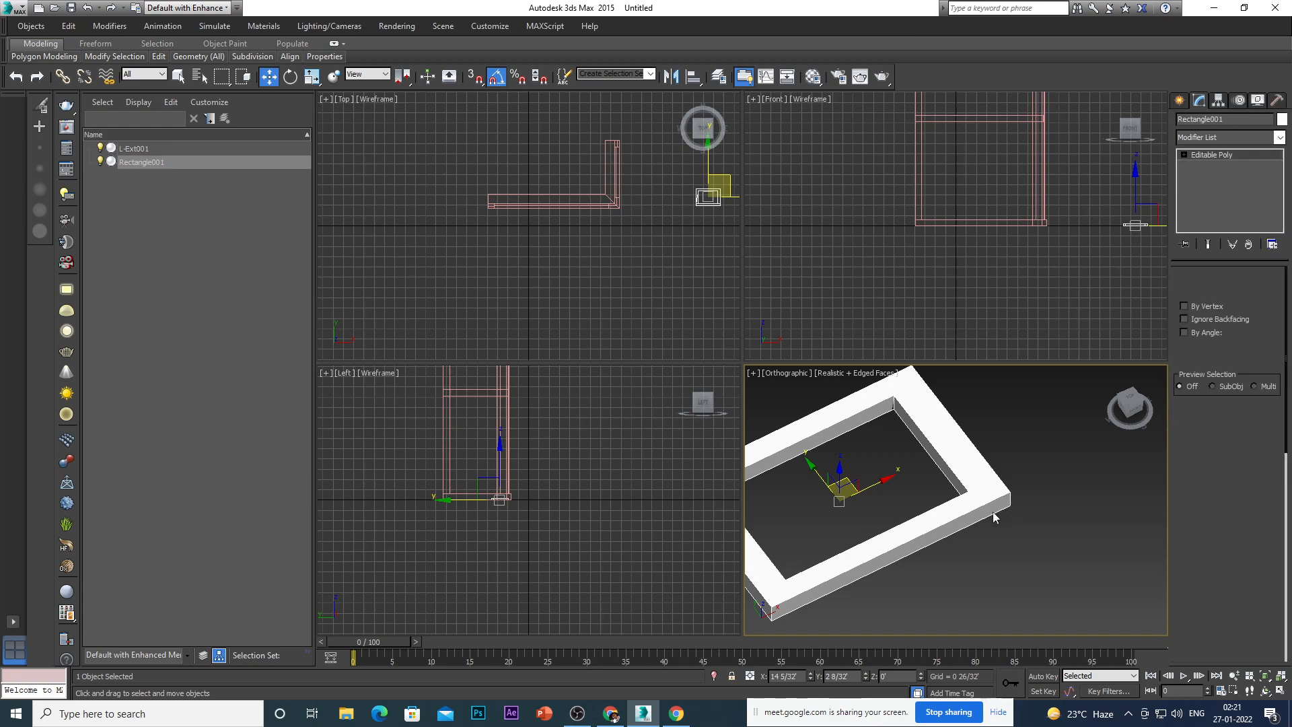
key("4")
left_click(982, 503)
scroll(940, 512, "down", 3)
scroll(939, 512, "up", 3)
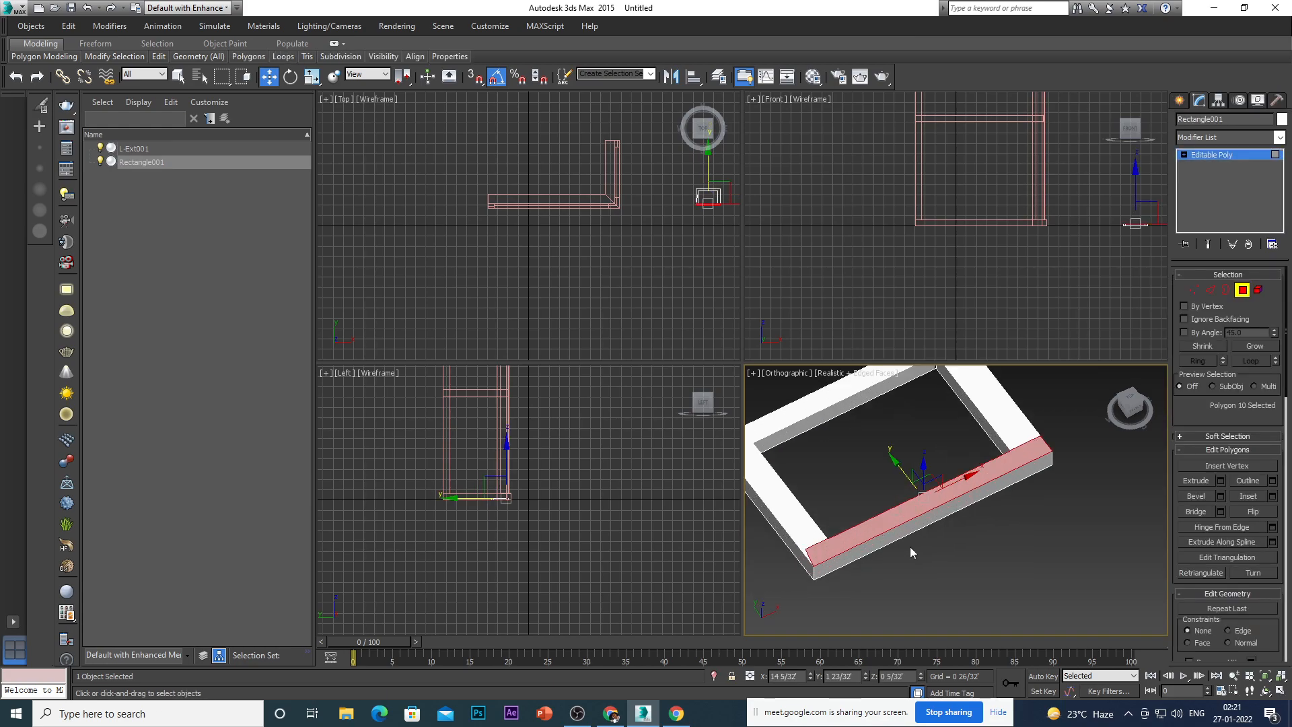
Open the Extrude settings for the selected strip and set the height to 0'.
left_click(1219, 480)
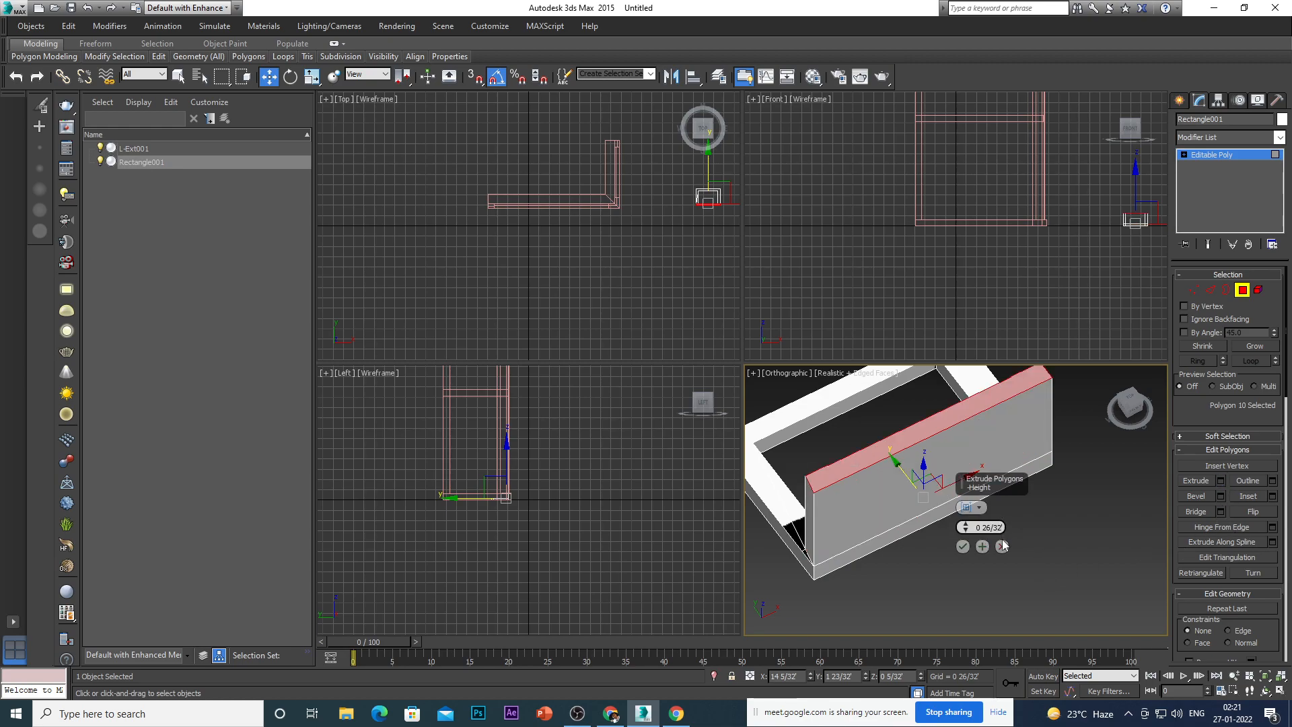
key("BackSpace")
key("BackSpace")
key("BackSpace")
key("BackSpace")
key("BackSpace")
key("BackSpace")
key("Return")
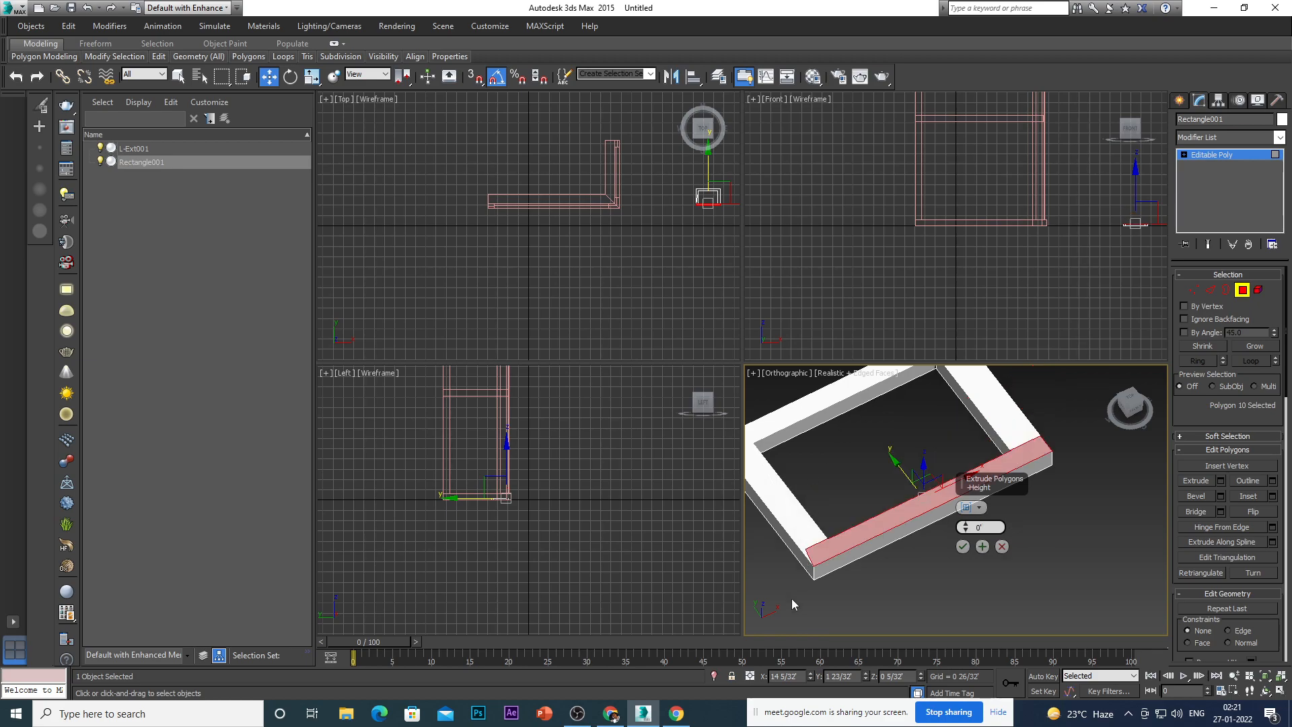
Add the small triangular polygon at the near end of the front strip to the polygon selection.
scroll(809, 572, "up", 5)
middle_click_drag(809, 578, 843, 557, "alt")
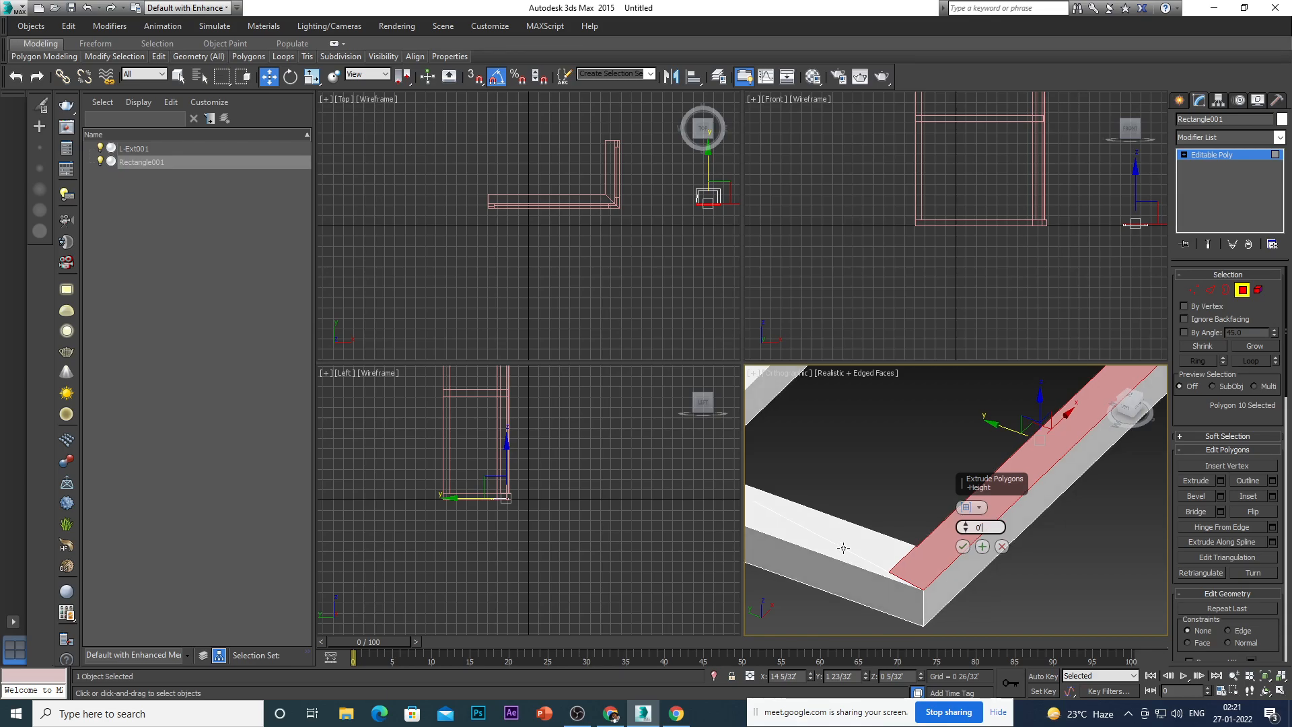
scroll(892, 585, "up", 5)
left_click(905, 559, "ctrl")
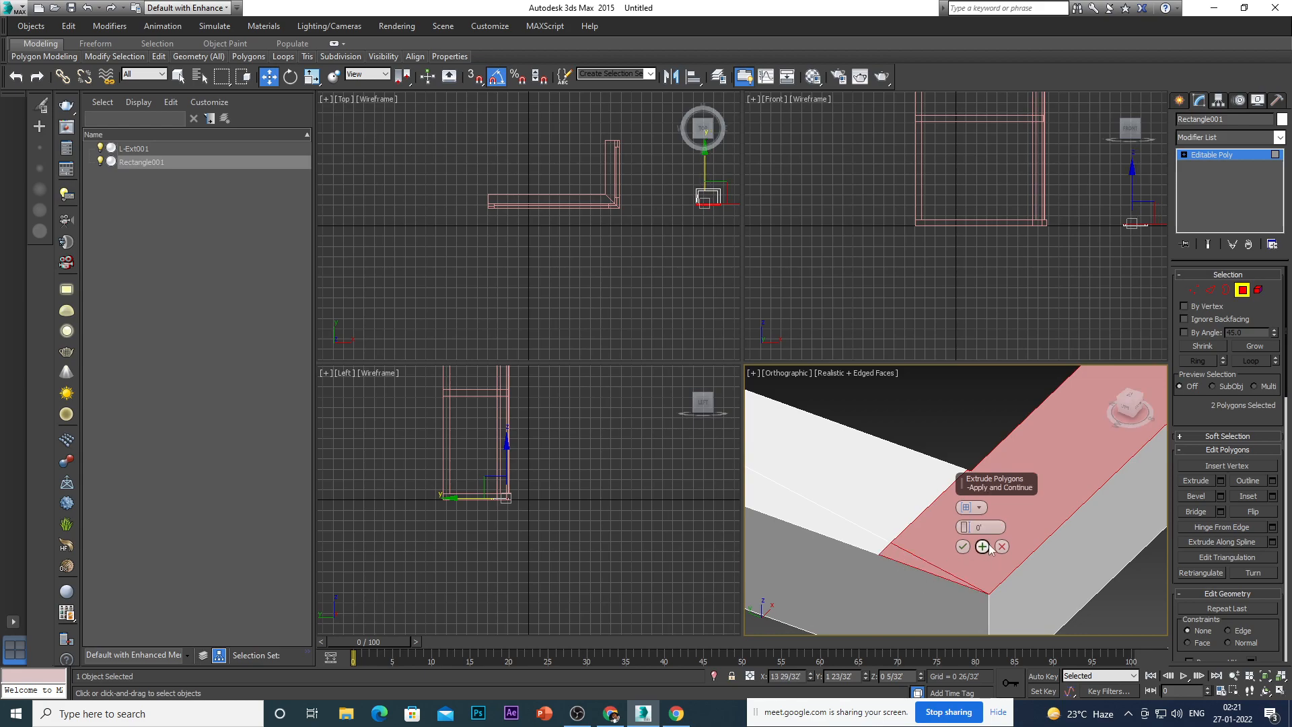
Extrude the selected front strip polygons to a height of 0 2/32' and clear the selection.
mouse_move(879, 608)
middle_mouse_down("alt")
mouse_move(908, 585)
mouse_move(874, 607)
middle_mouse_up("alt")
scroll(867, 609, "down", 8)
scroll(911, 534, "up", 3)
scroll(911, 534, "down", 3)
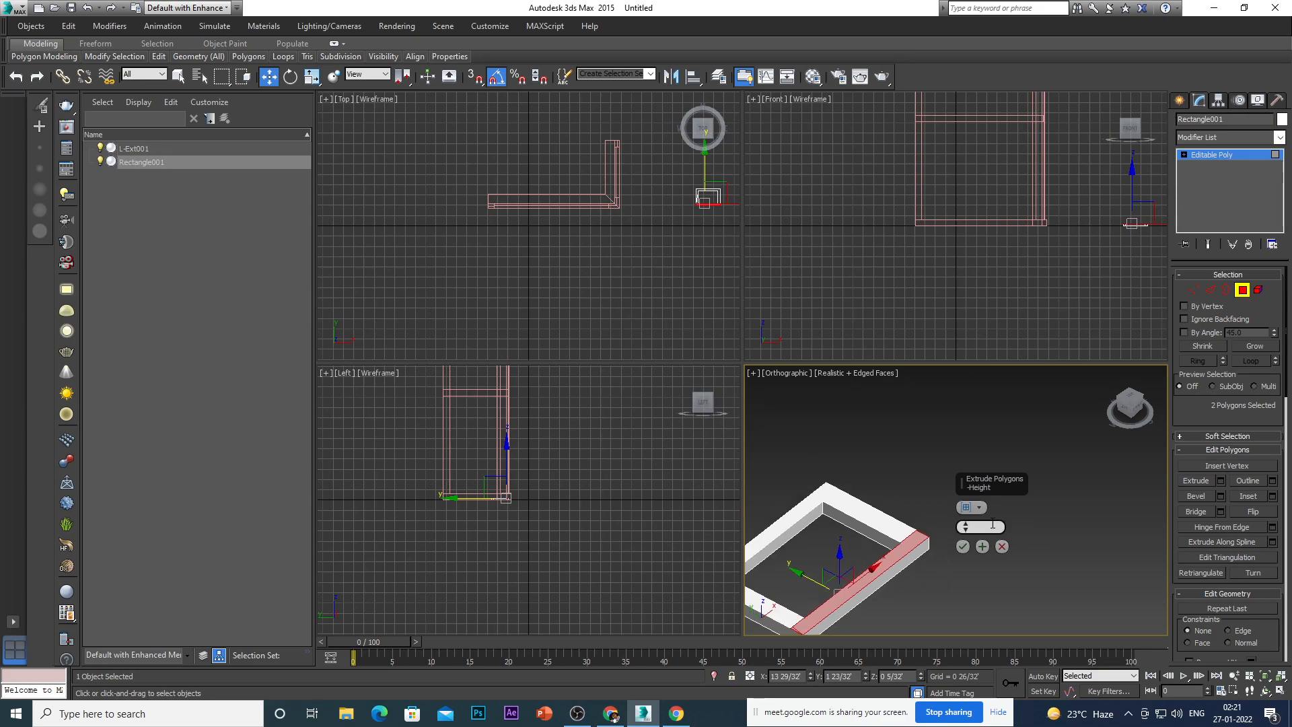
key("Return")
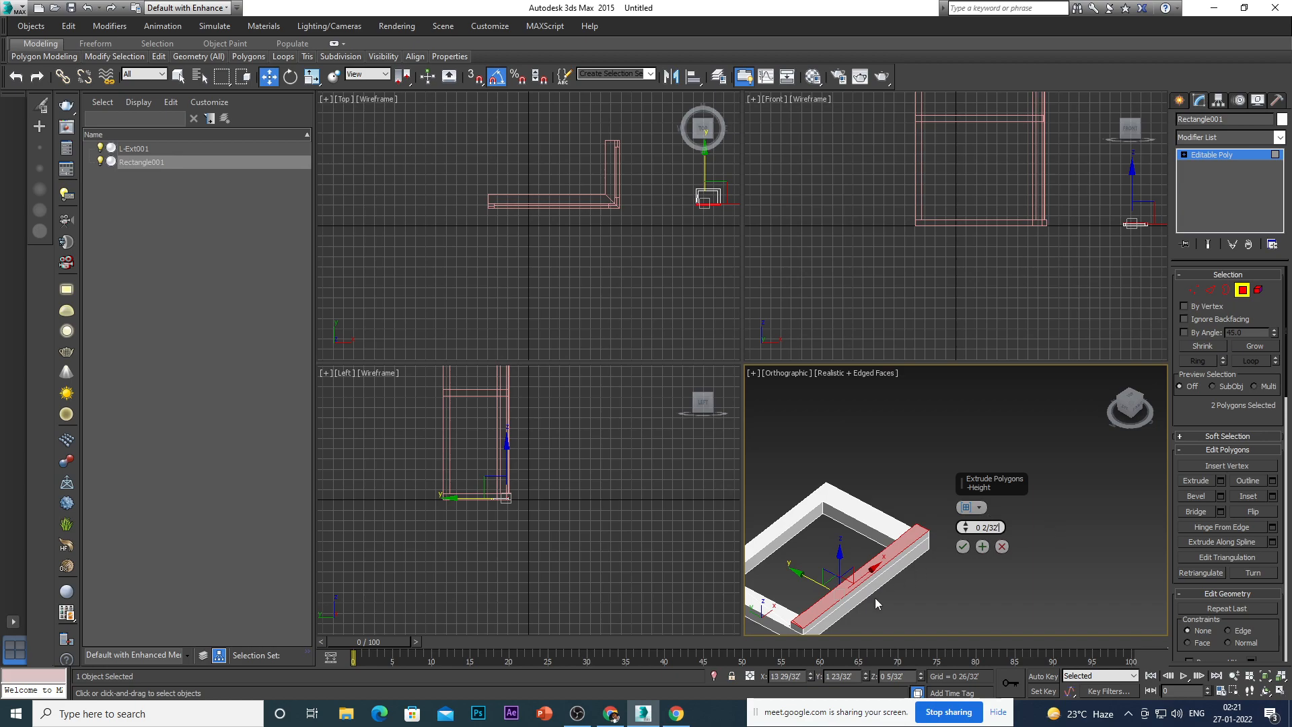
scroll(819, 580, "down", 3)
scroll(806, 585, "up", 3)
scroll(805, 584, "up", 5)
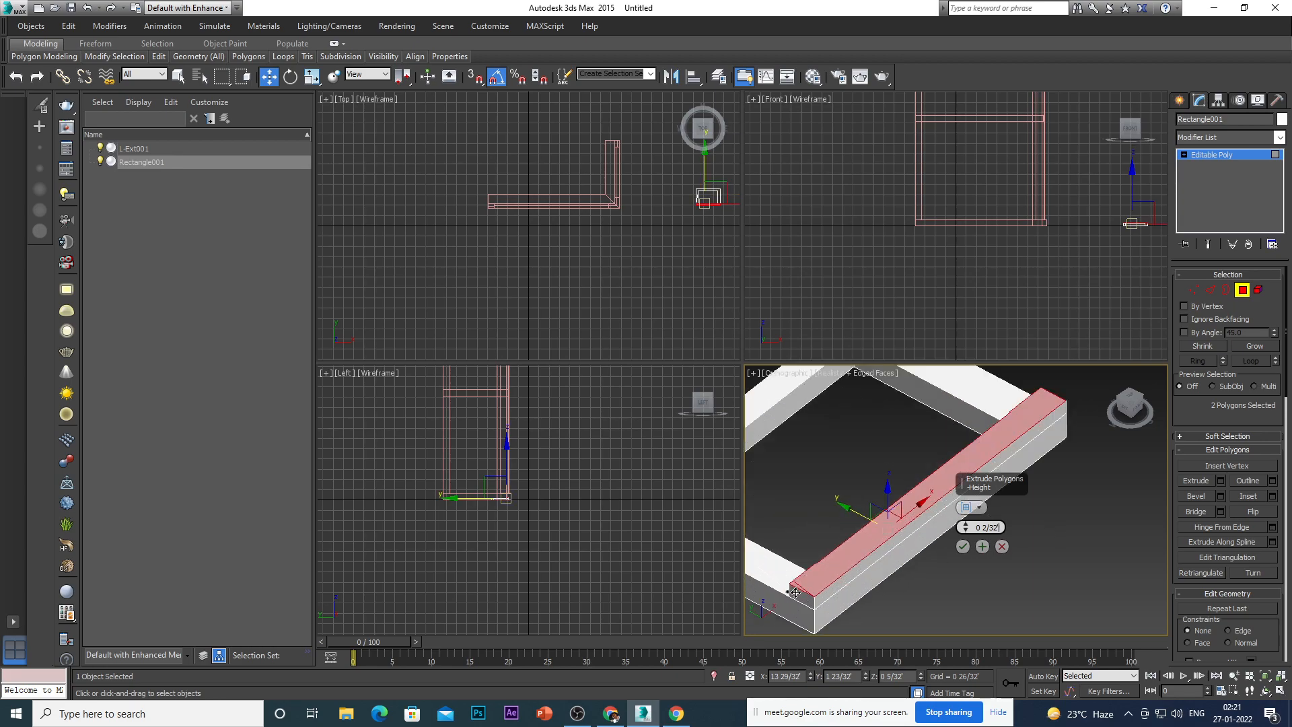
left_click(962, 545)
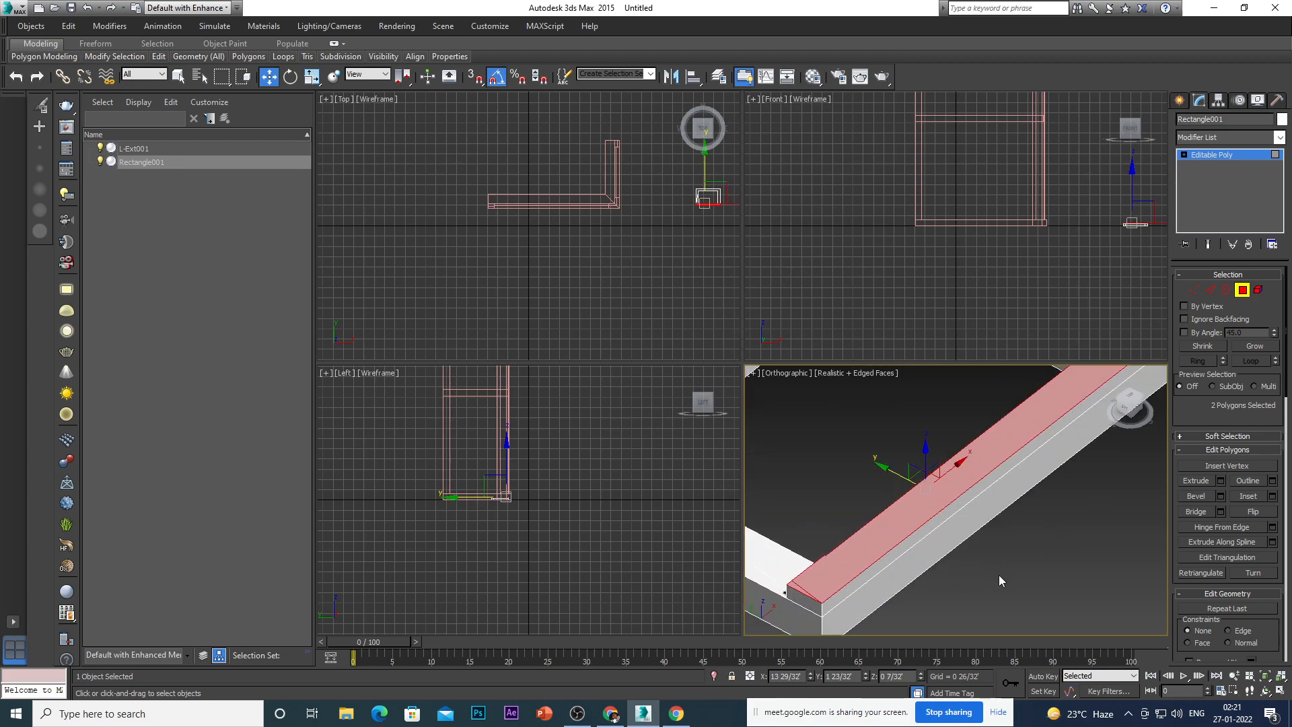
left_click(998, 574)
Switch to Edge level and select one lower inner edge of the opening on the frame's underside.
scroll(976, 572, "down", 4)
mouse_move(889, 558)
middle_mouse_down("alt")
mouse_move(830, 625)
mouse_move(846, 562)
mouse_move(945, 531)
mouse_move(934, 551)
mouse_move(857, 584)
mouse_move(884, 592)
mouse_move(921, 549)
mouse_move(889, 559)
middle_mouse_up("alt")
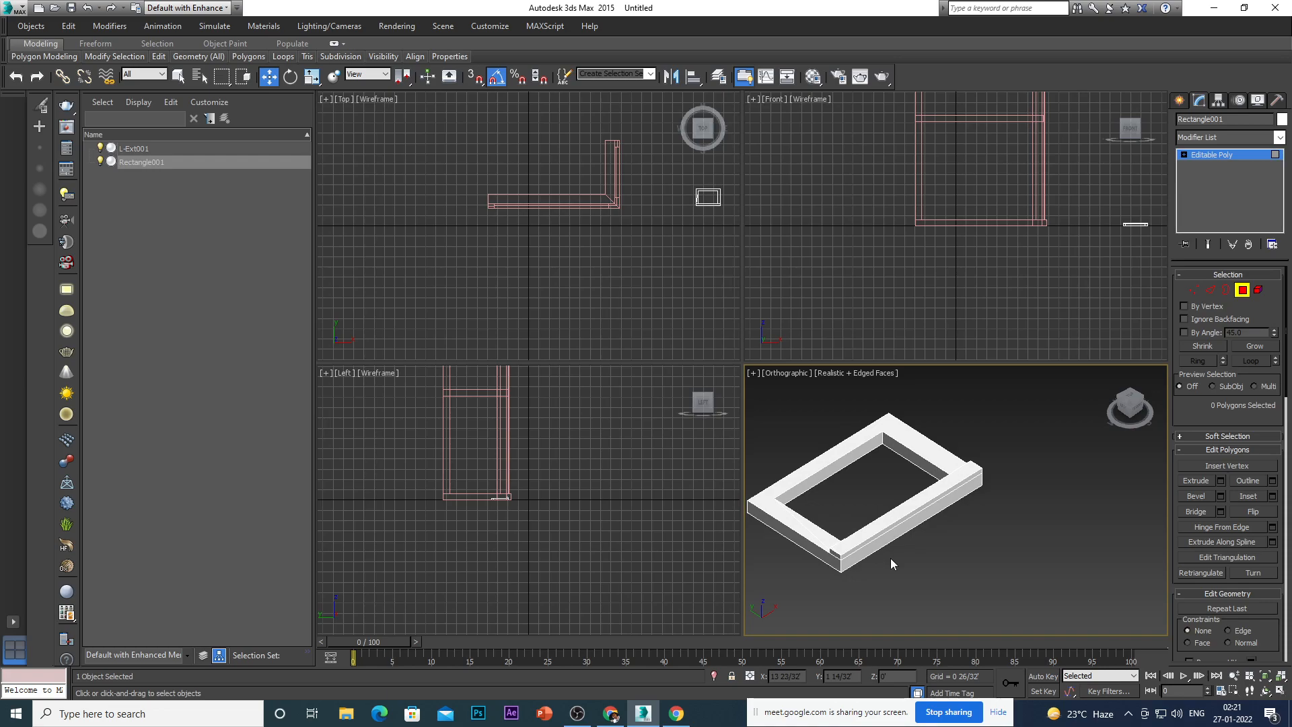
middle_click_drag(911, 477, 933, 398, "alt")
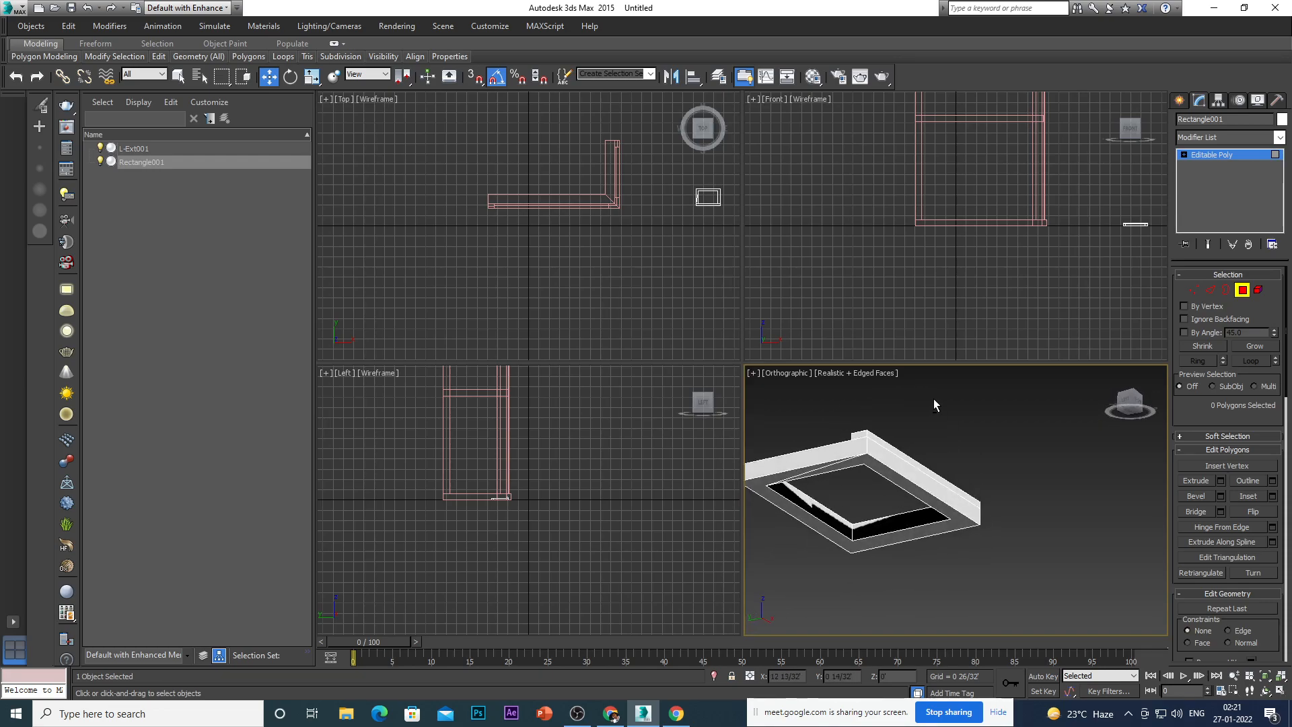
key("2")
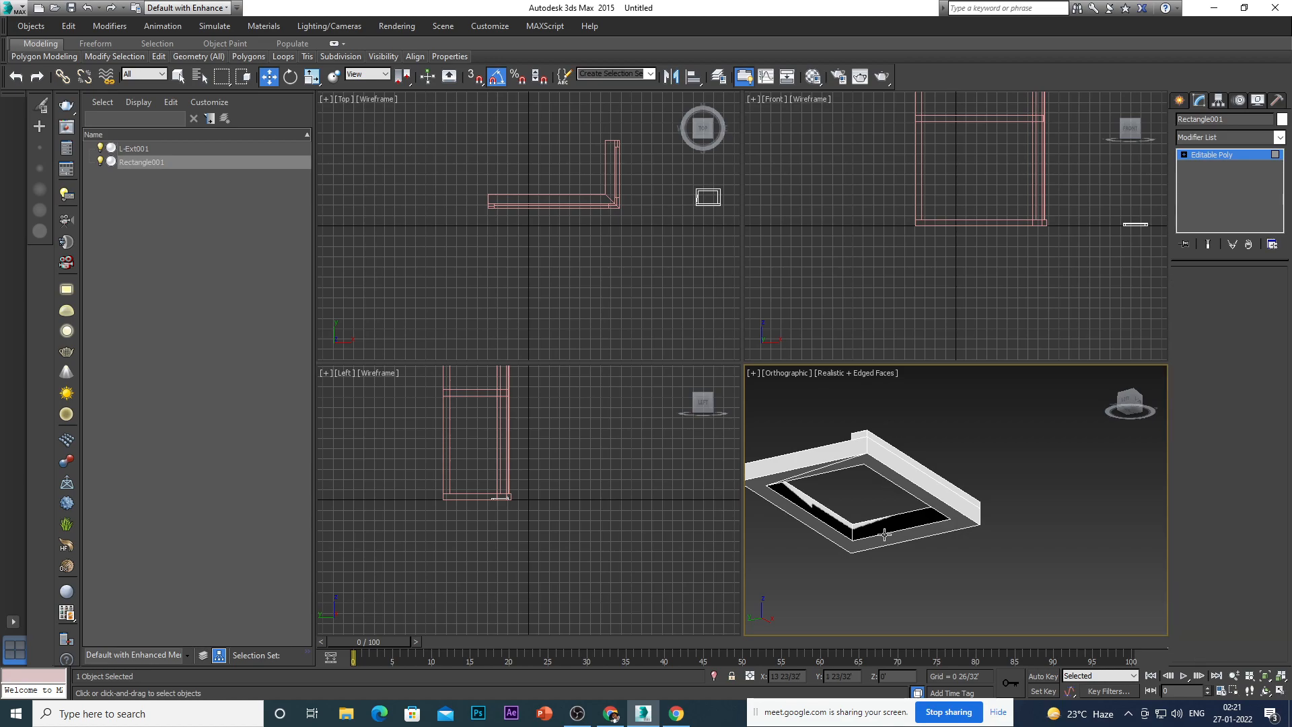
scroll(895, 540, "up", 5)
left_click(891, 513)
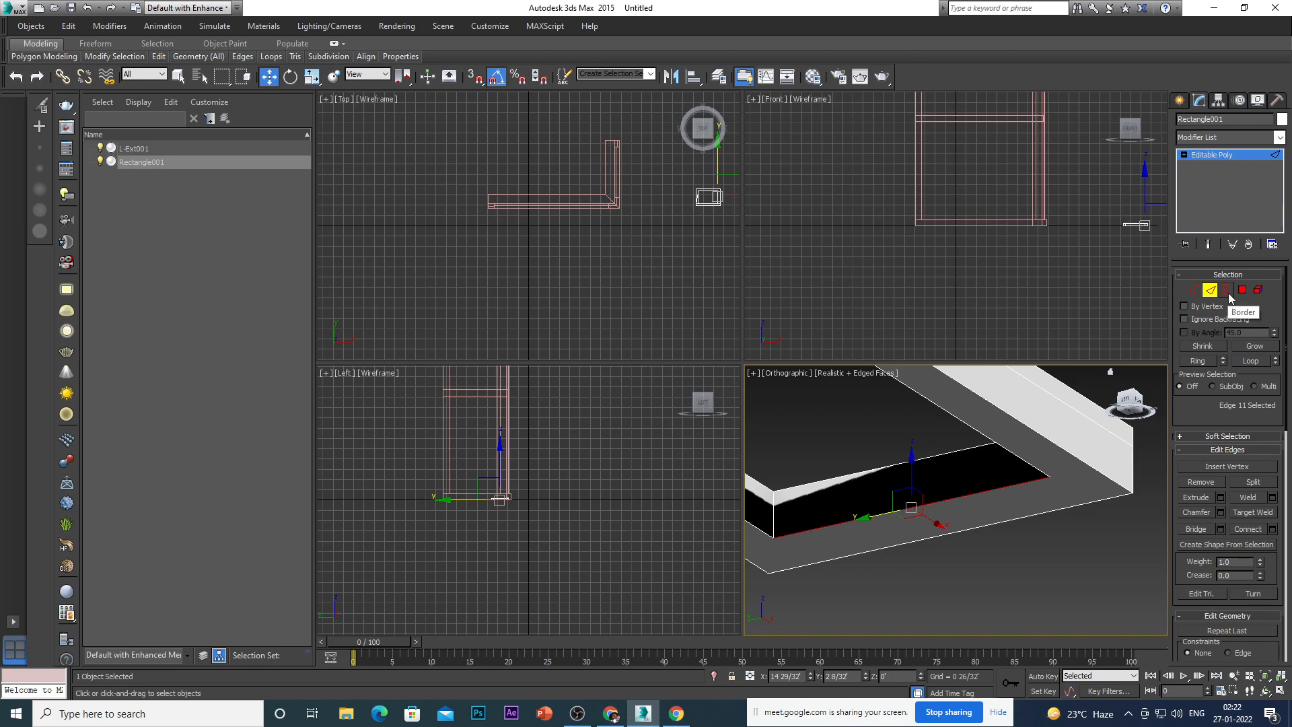
Try to extend the selected underside edge around the opening with Ring and Loop.
left_click(1196, 364)
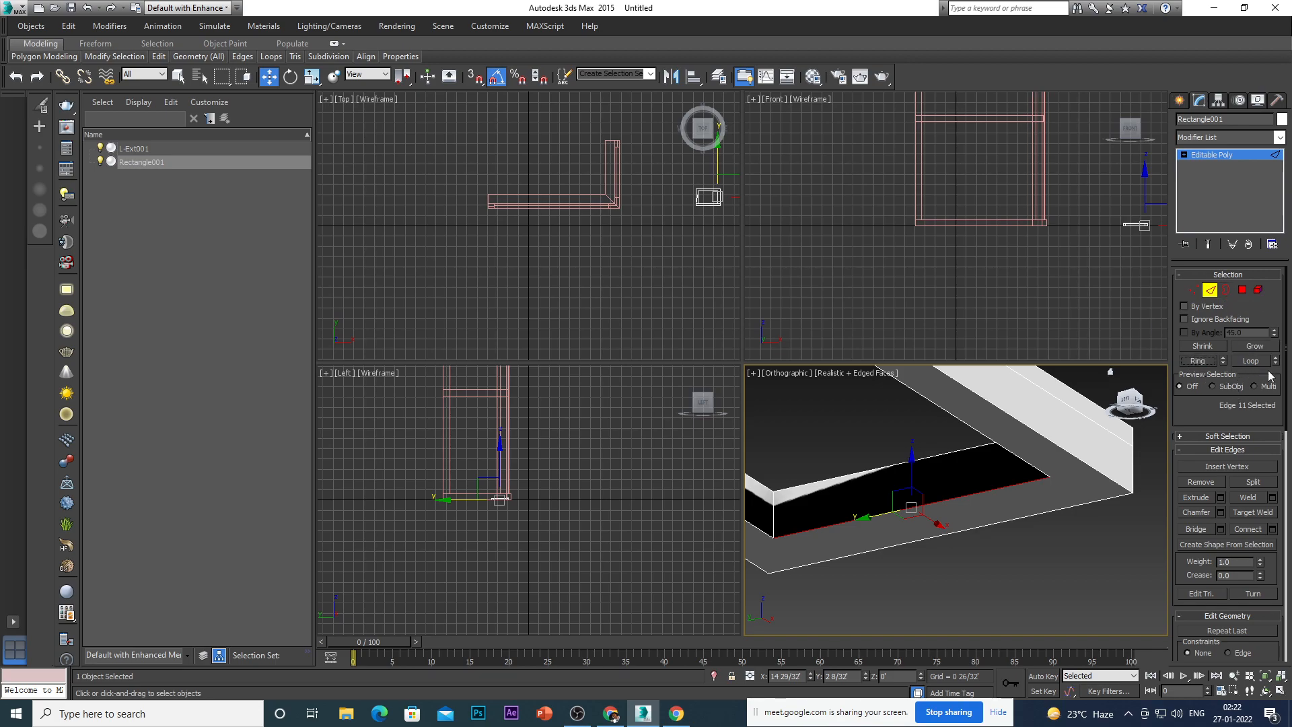
left_click(1250, 361)
scroll(984, 509, "down", 5)
mouse_move(950, 538)
middle_mouse_down("alt")
mouse_move(1032, 511)
mouse_move(946, 550)
middle_mouse_up("alt")
left_click(1247, 362)
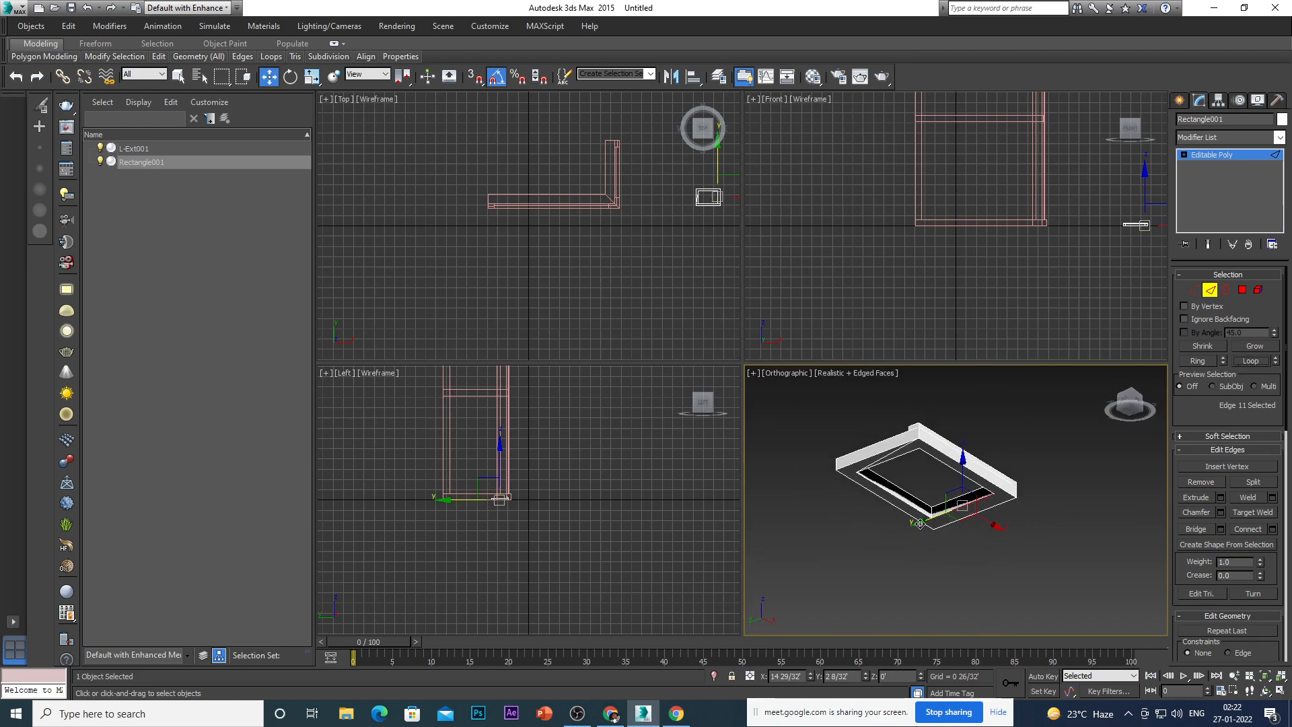
Add the other three lower inner edges around the opening to the edge selection.
scroll(922, 523, "up", 4)
scroll(942, 503, "up", 3)
left_click(933, 492, "ctrl")
scroll(919, 527, "down", 10)
middle_click_drag(958, 531, 1027, 507, "alt")
scroll(946, 531, "up", 6)
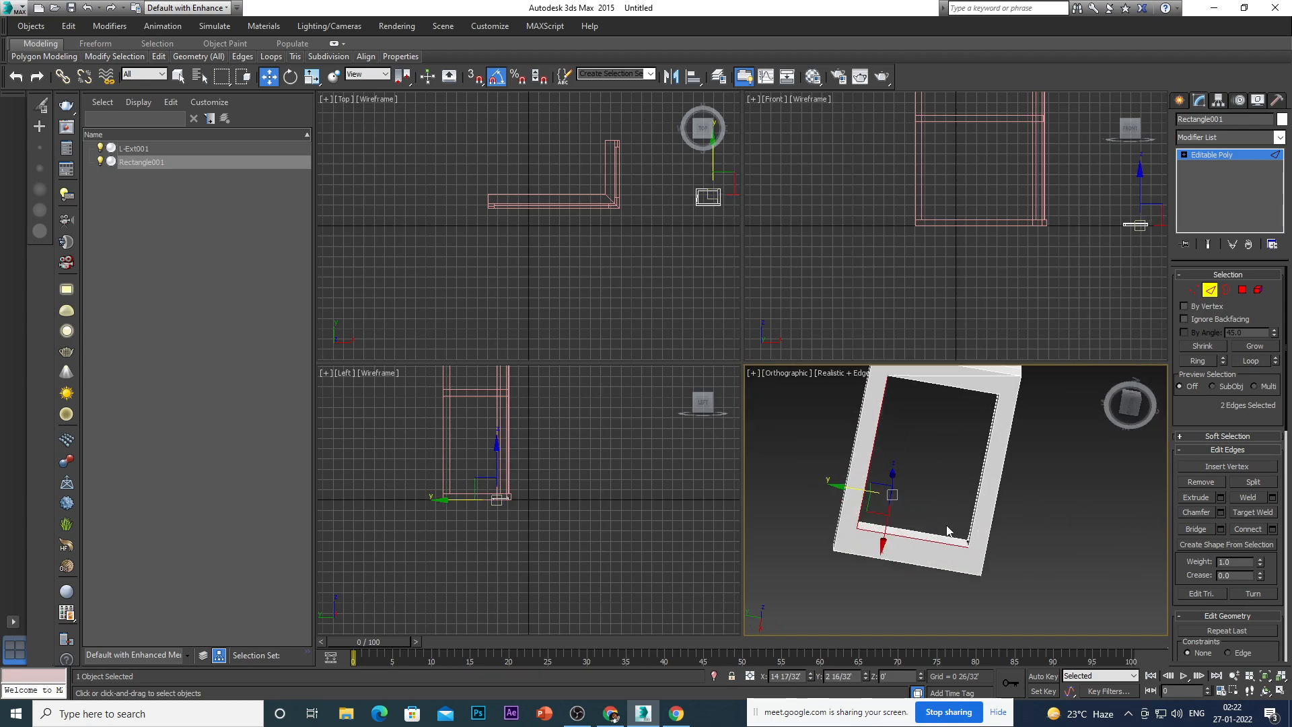
scroll(946, 531, "up", 2)
left_click(983, 514, "ctrl")
scroll(983, 515, "down", 4)
middle_click_drag(996, 522, 925, 465, "alt")
scroll(991, 539, "up", 4)
left_click(1000, 526, "ctrl")
scroll(954, 614, "down", 3)
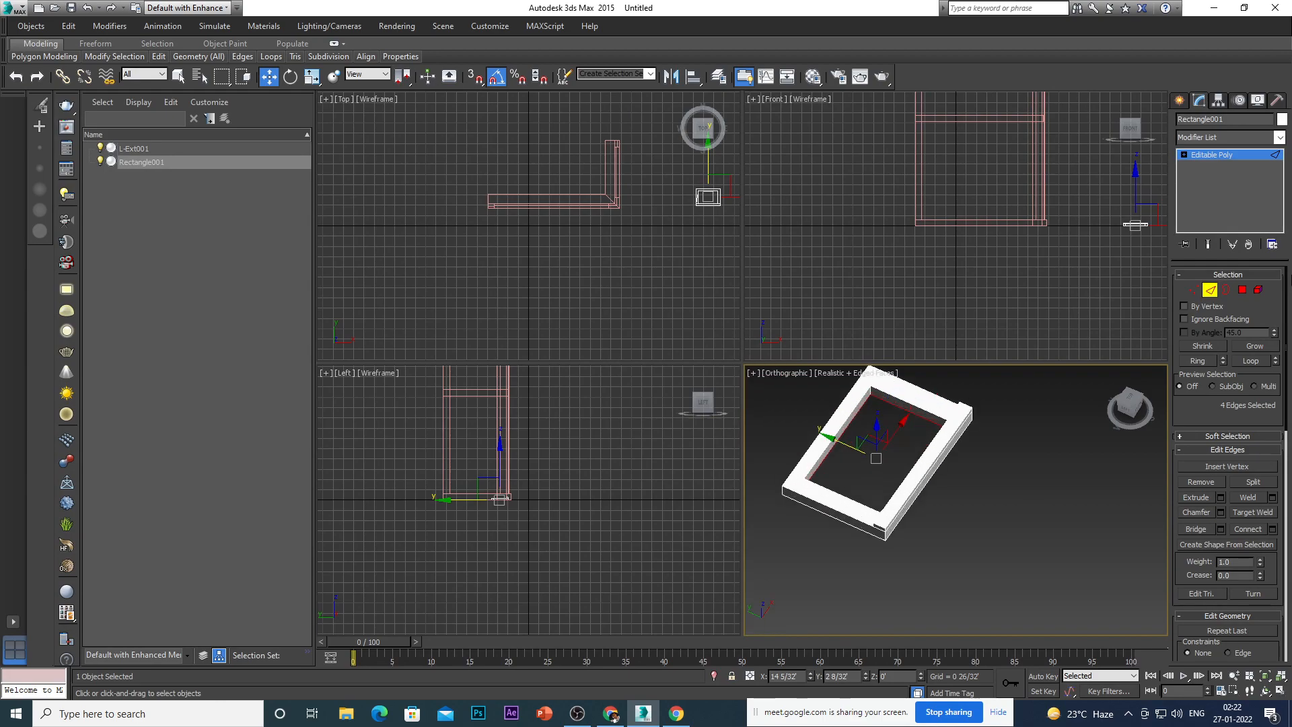
Try to cap the four selected opening edges at Border level, then clear the selection and inspect the underside.
left_click(1223, 290)
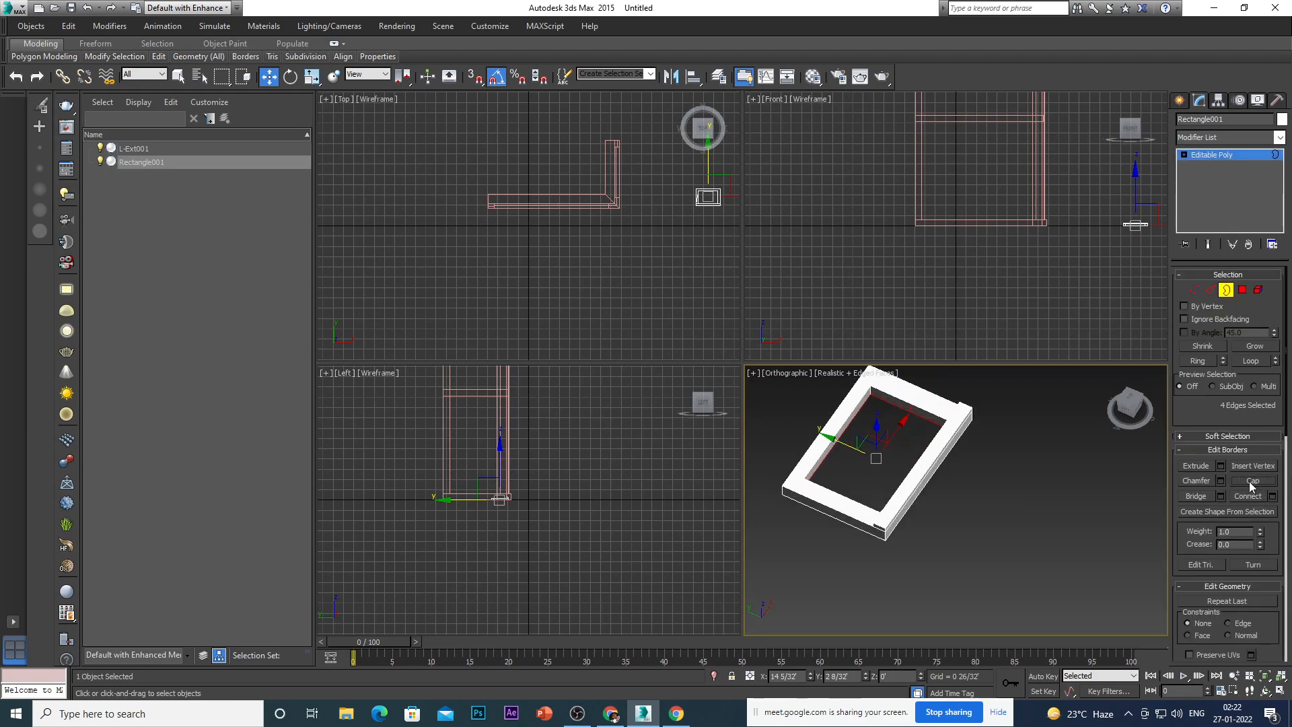
left_click(1251, 481)
left_click(997, 535)
middle_click_drag(950, 523, 915, 449, "alt")
scroll(914, 498, "up", 4)
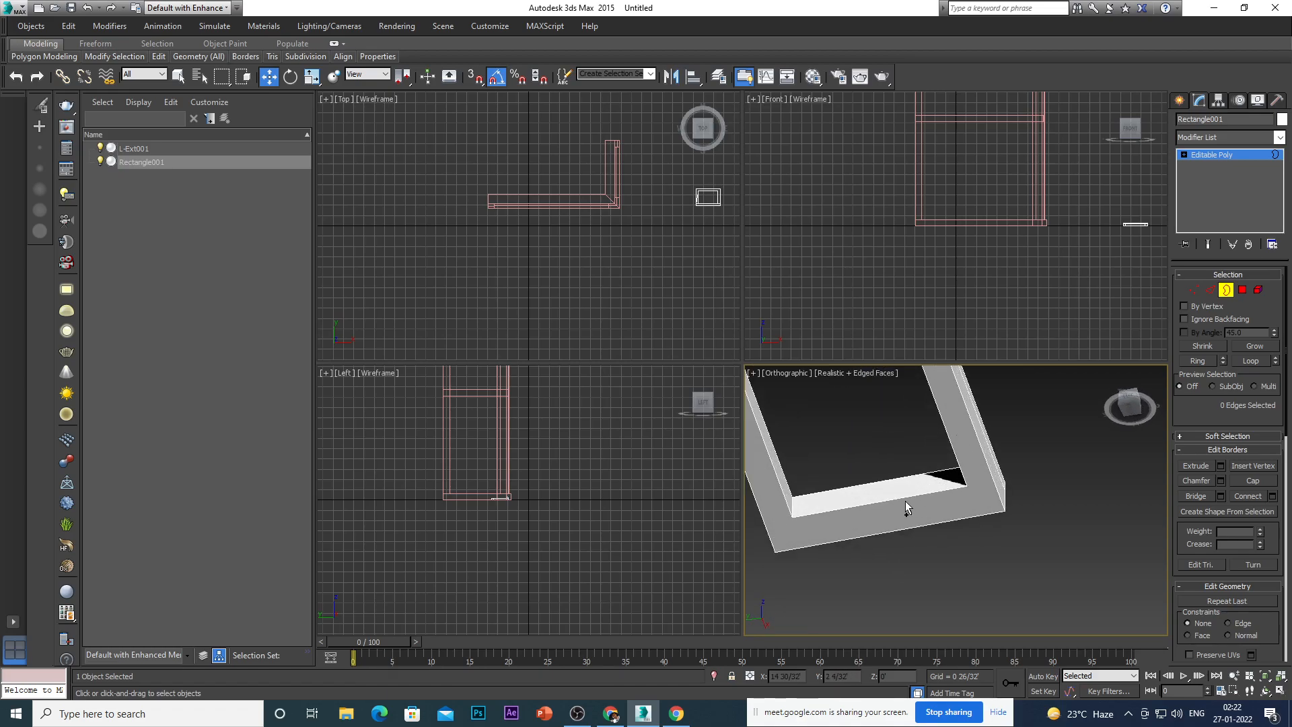
Return to Edge level and reselect all four lower inner edges around the frame's opening.
left_click(1211, 290)
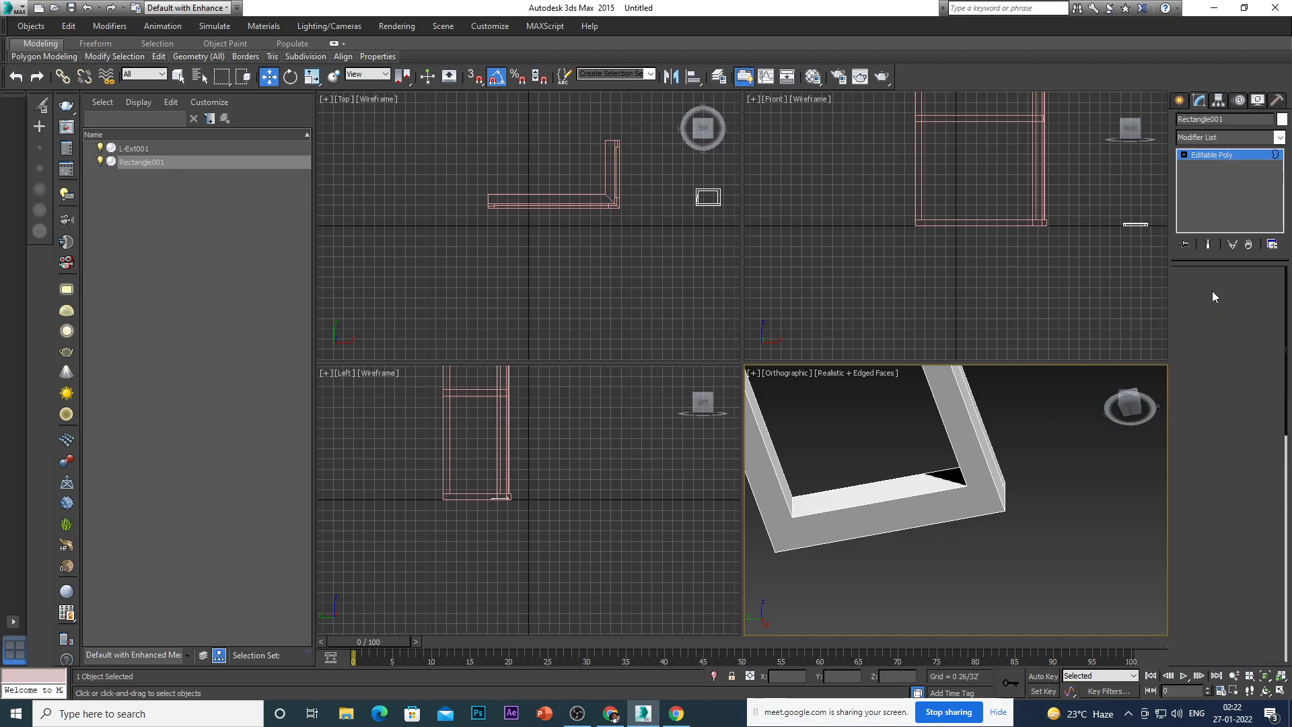
left_click(913, 498)
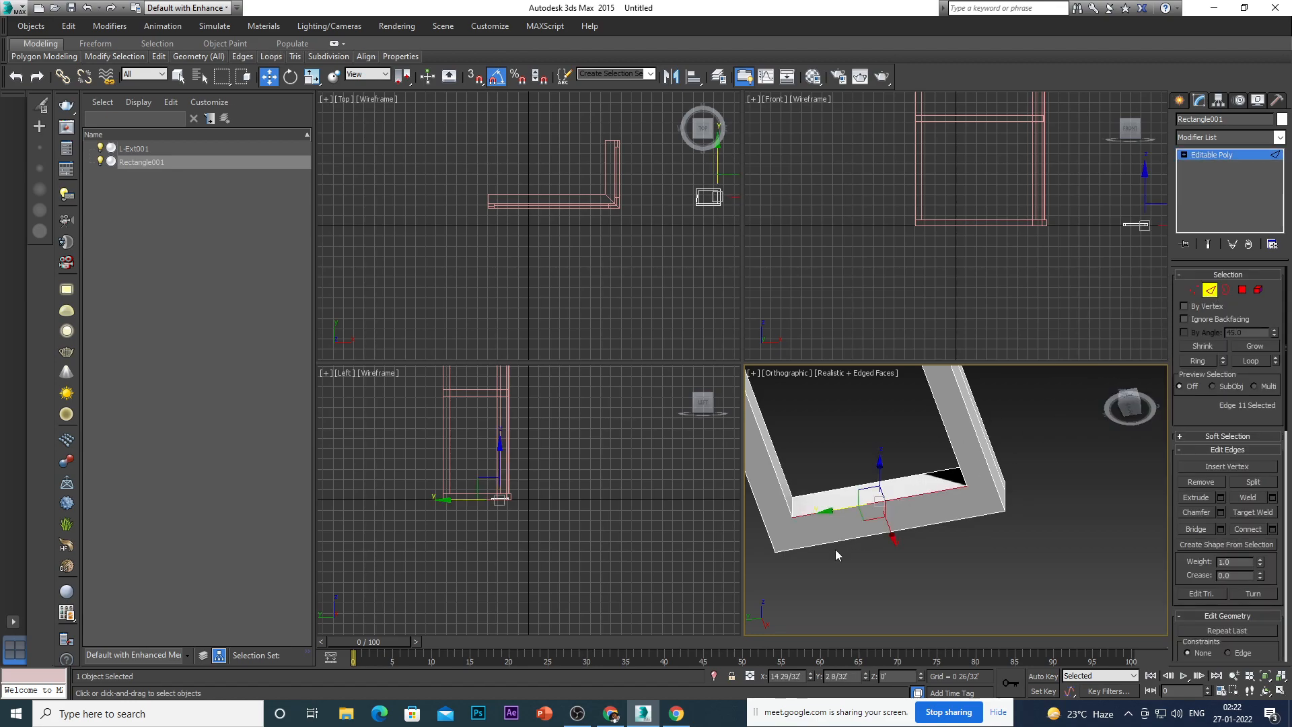
left_click(785, 503, "ctrl")
scroll(809, 540, "down", 3)
scroll(780, 487, "up", 6)
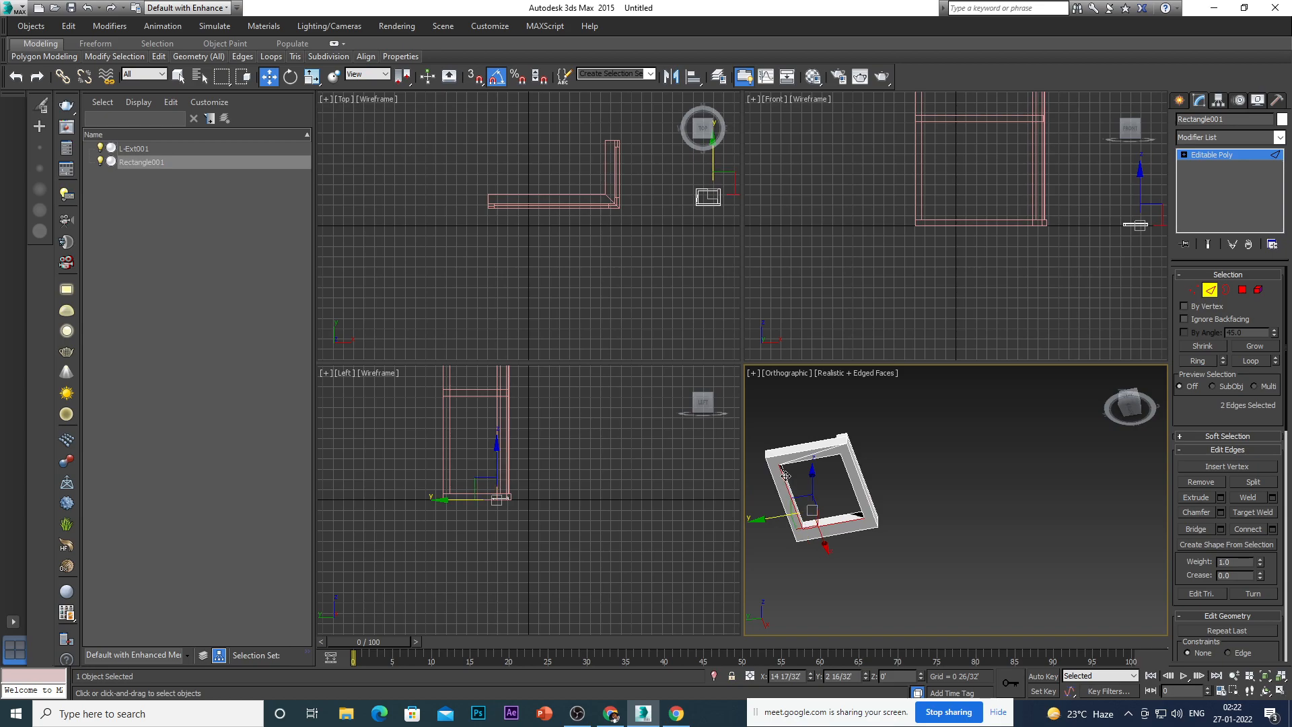
left_click(775, 482, "ctrl")
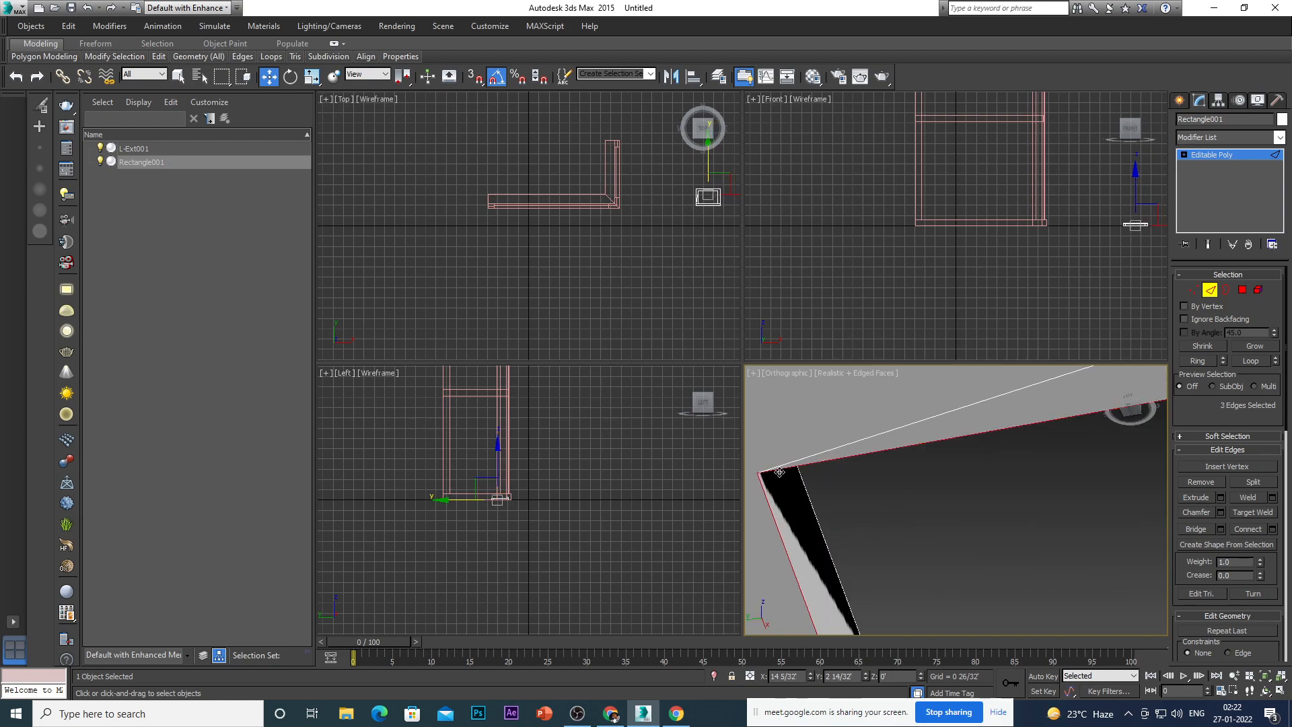
scroll(829, 478, "down", 4)
scroll(980, 496, "up", 2)
left_click(990, 508, "ctrl")
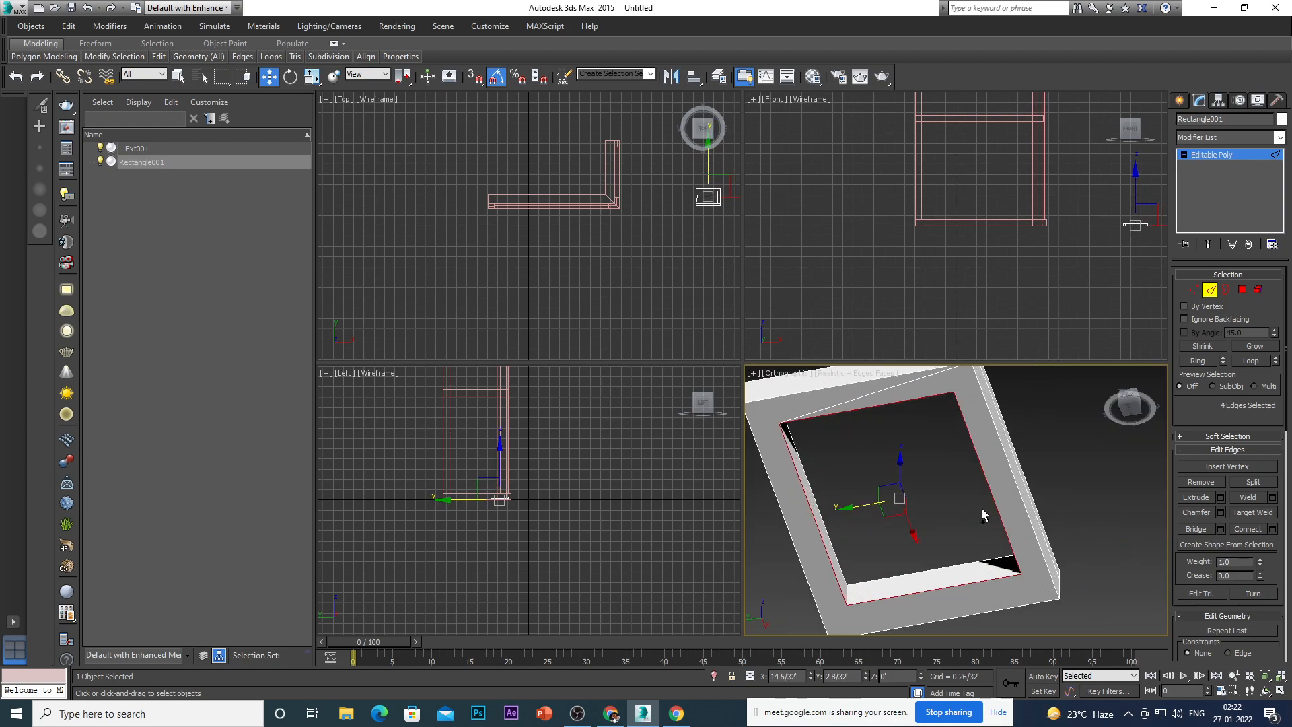
Try again to cap the opening's lower edges at Border level and clear the selection.
left_click(1227, 289)
left_click(1253, 480)
scroll(1274, 543, "down", 3)
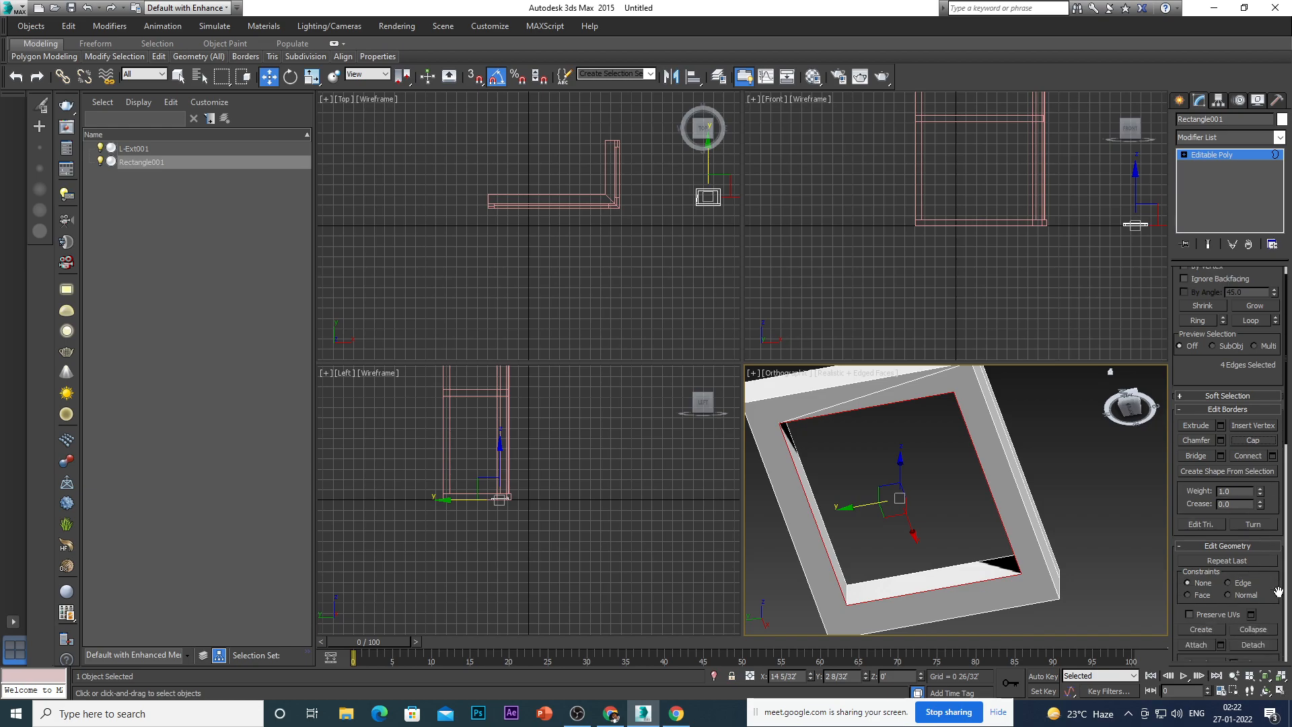
left_click(1227, 522)
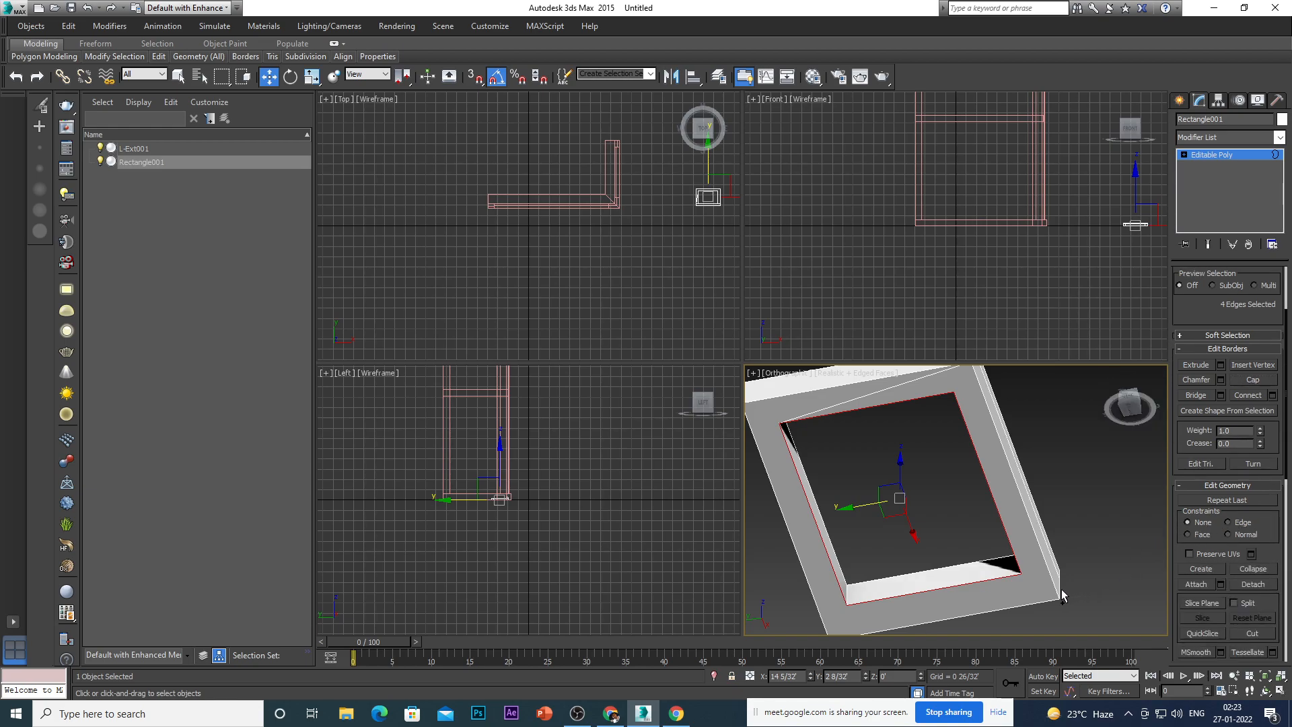
left_click(945, 556)
Switch to Edge level and select the short vertical edge at the inner far corner of the frame's opening.
scroll(842, 490, "down", 5)
middle_click_drag(841, 489, 861, 561, "alt")
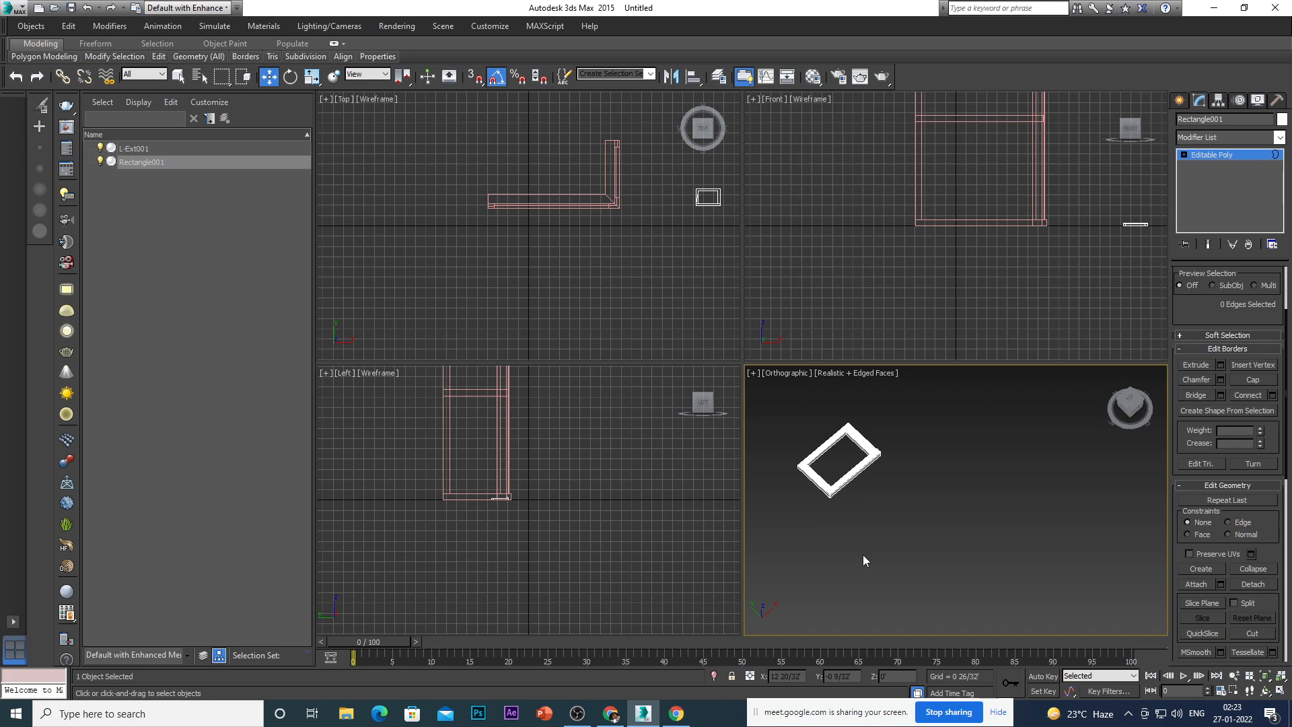
middle_click_drag(837, 445, 890, 511, "alt")
scroll(845, 443, "up", 2)
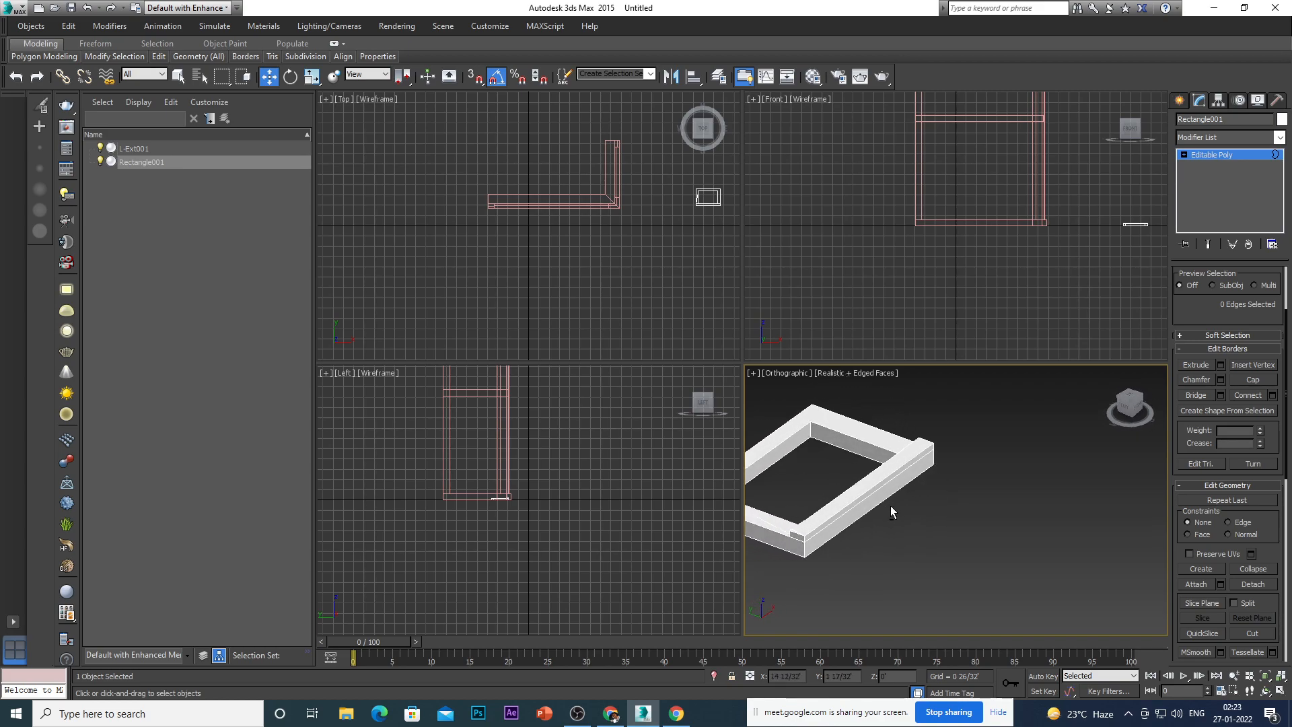
scroll(890, 506, "down", 4)
scroll(889, 455, "up", 3)
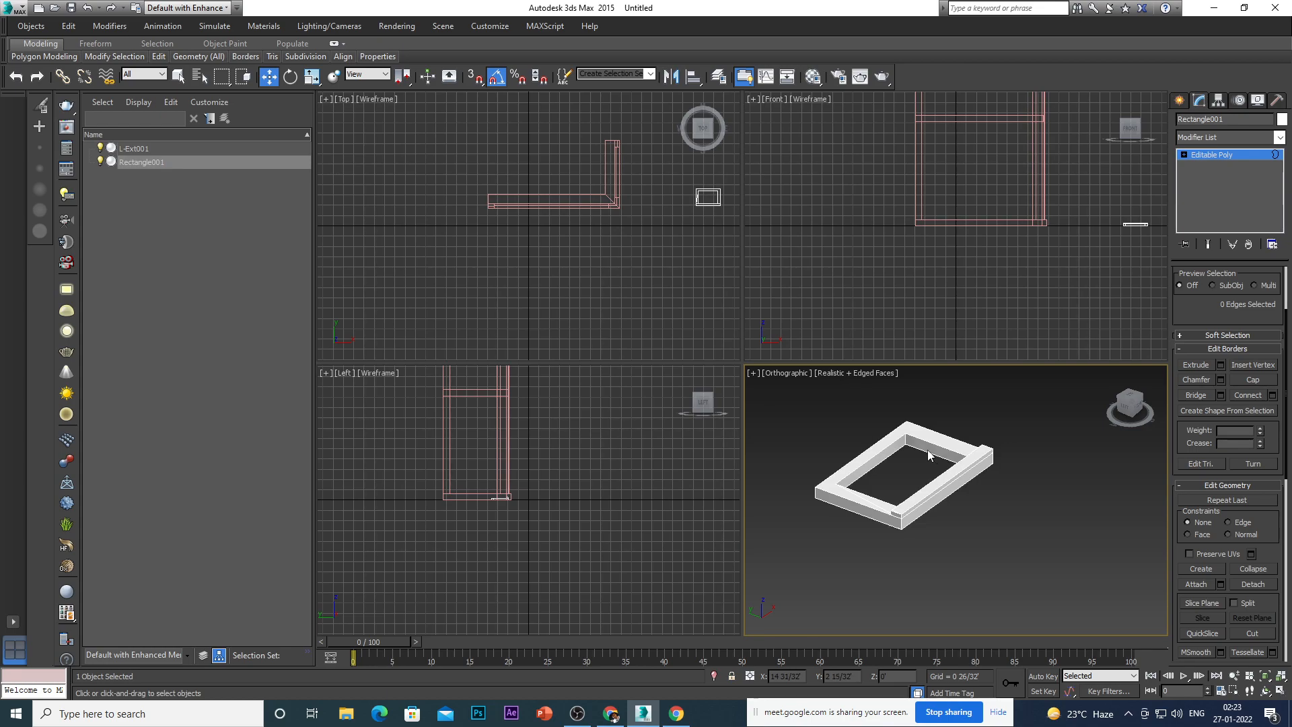
middle_click_drag(928, 479, 897, 478, "alt")
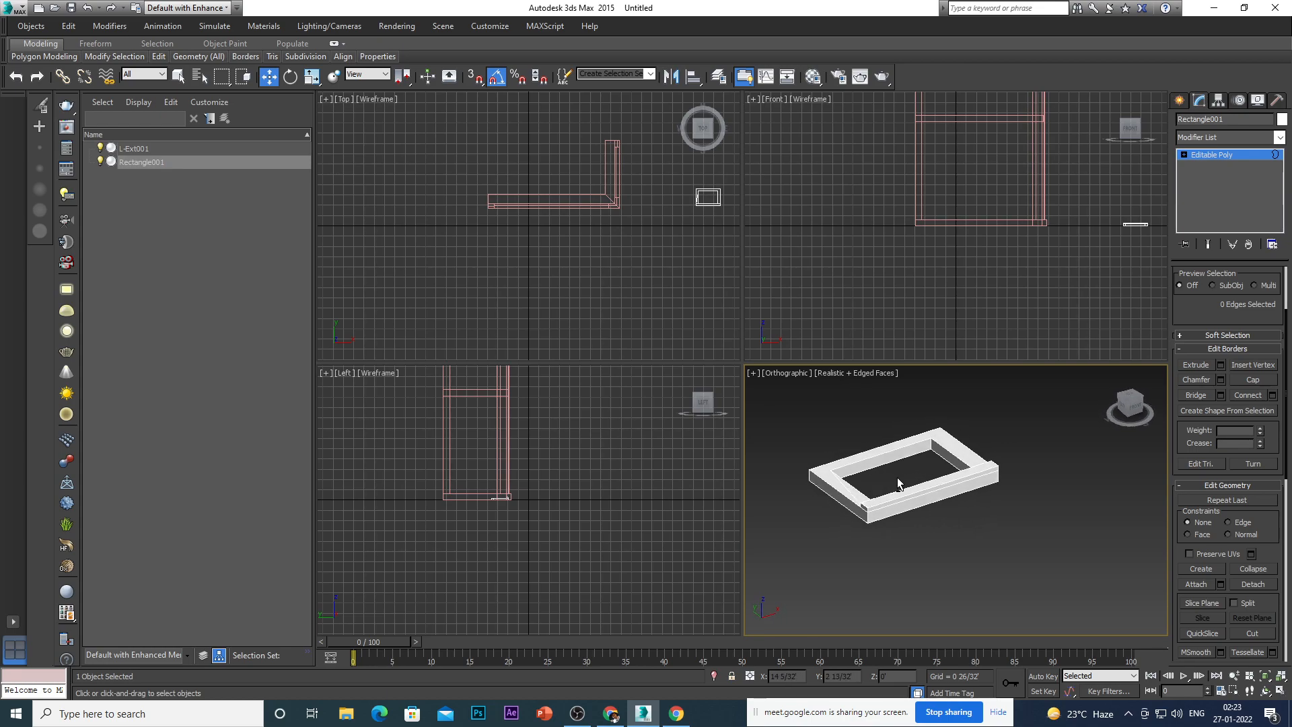
scroll(925, 451, "up", 6)
key("2")
left_click(955, 429)
scroll(898, 461, "down", 5)
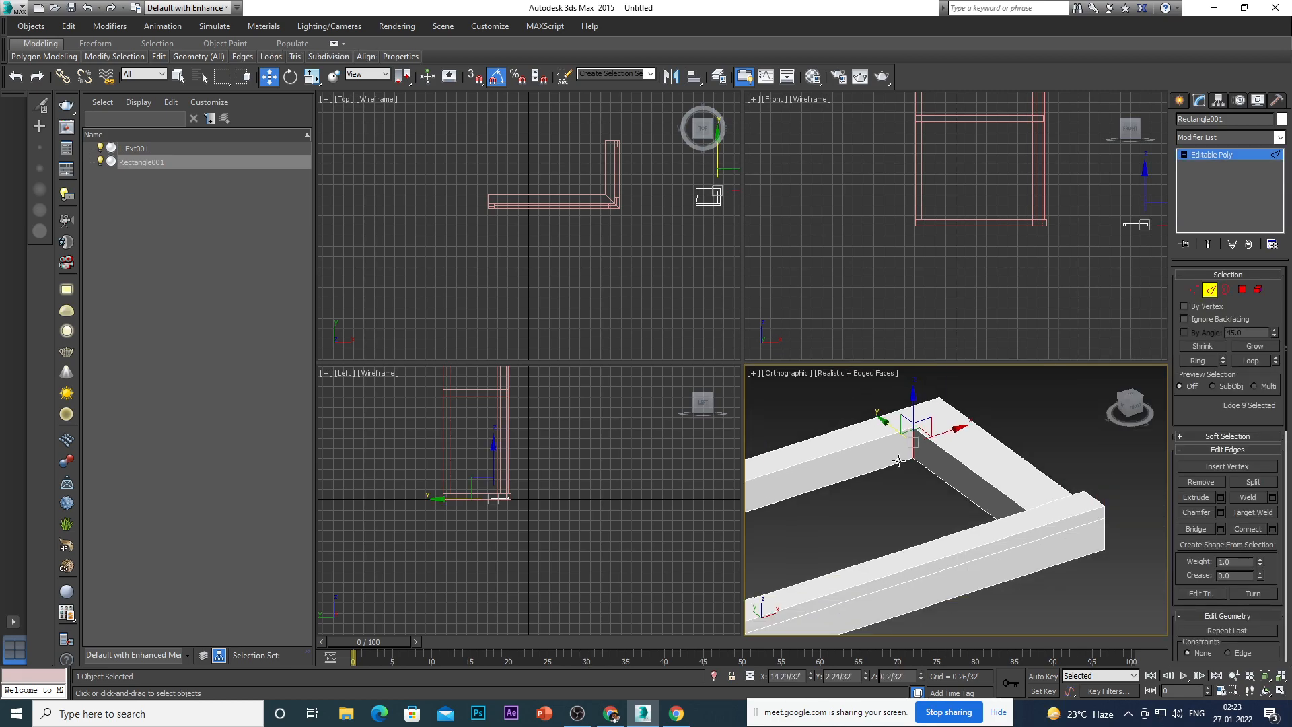
Expand the collapsed ribbon, look through the Freeform and Selection tools, and return to the Modeling tools.
left_click(336, 43)
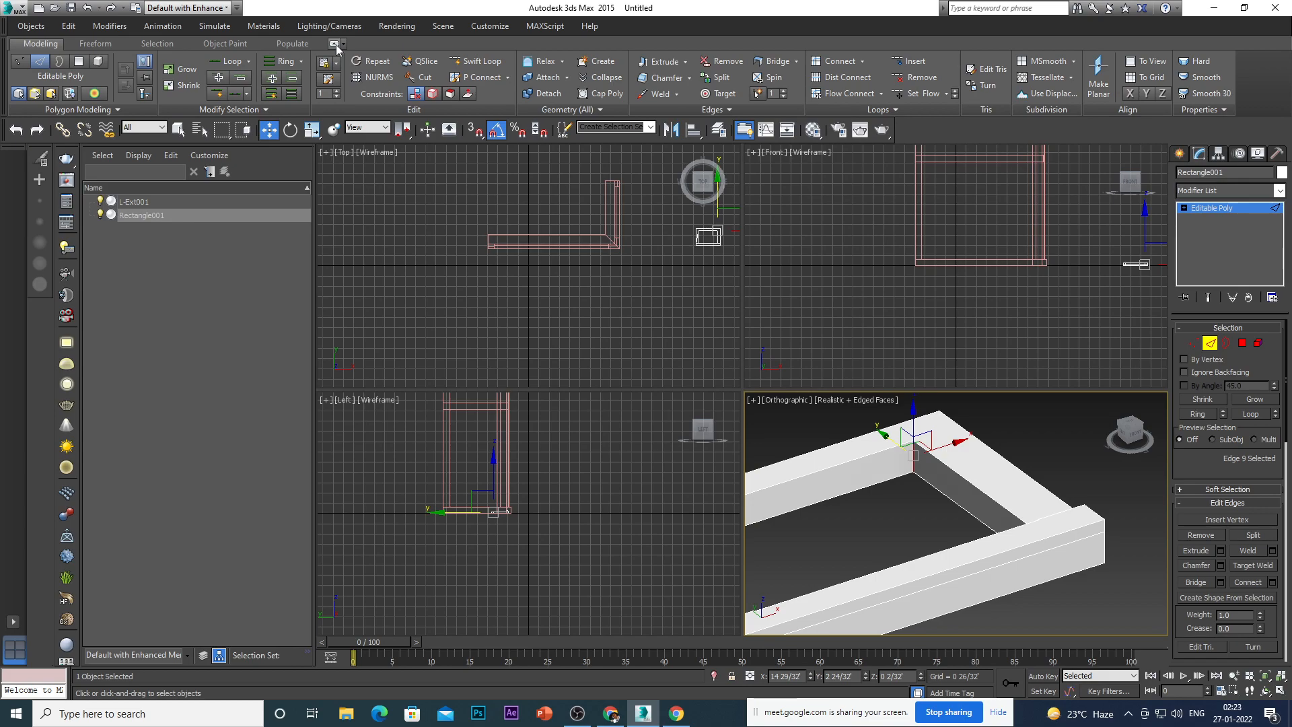
left_click(99, 43)
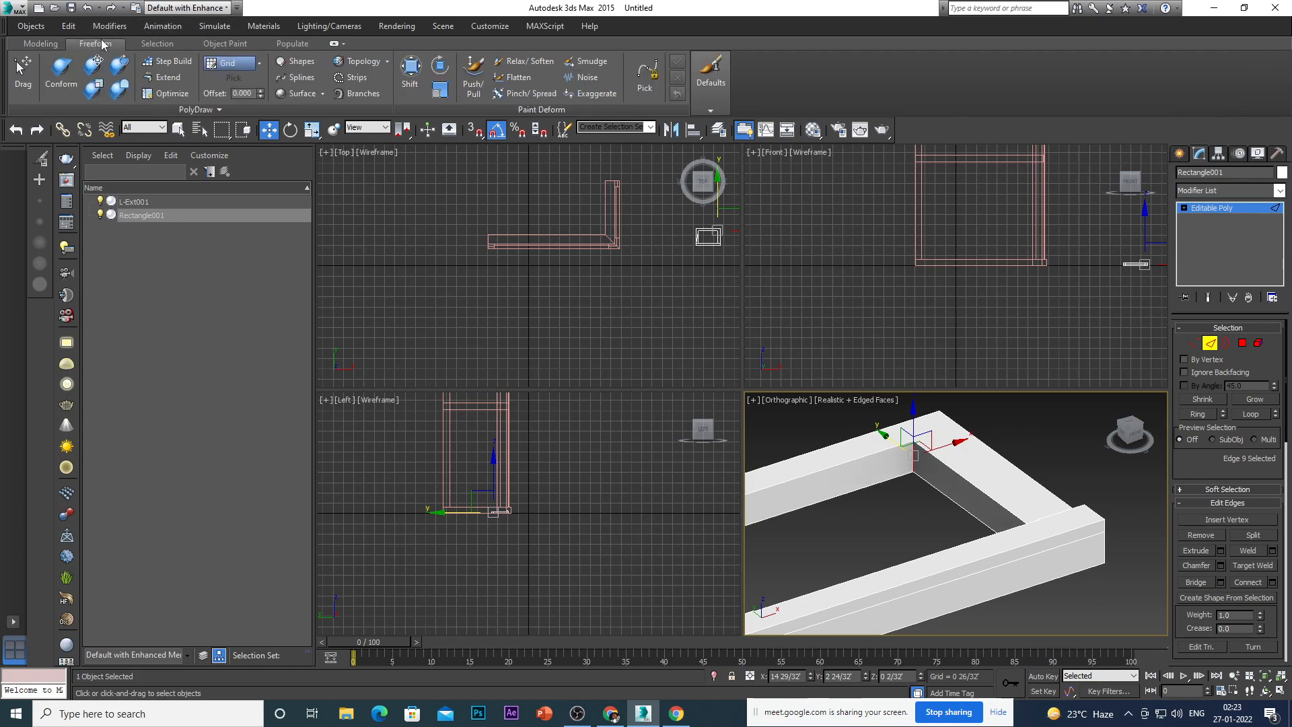
left_click(156, 43)
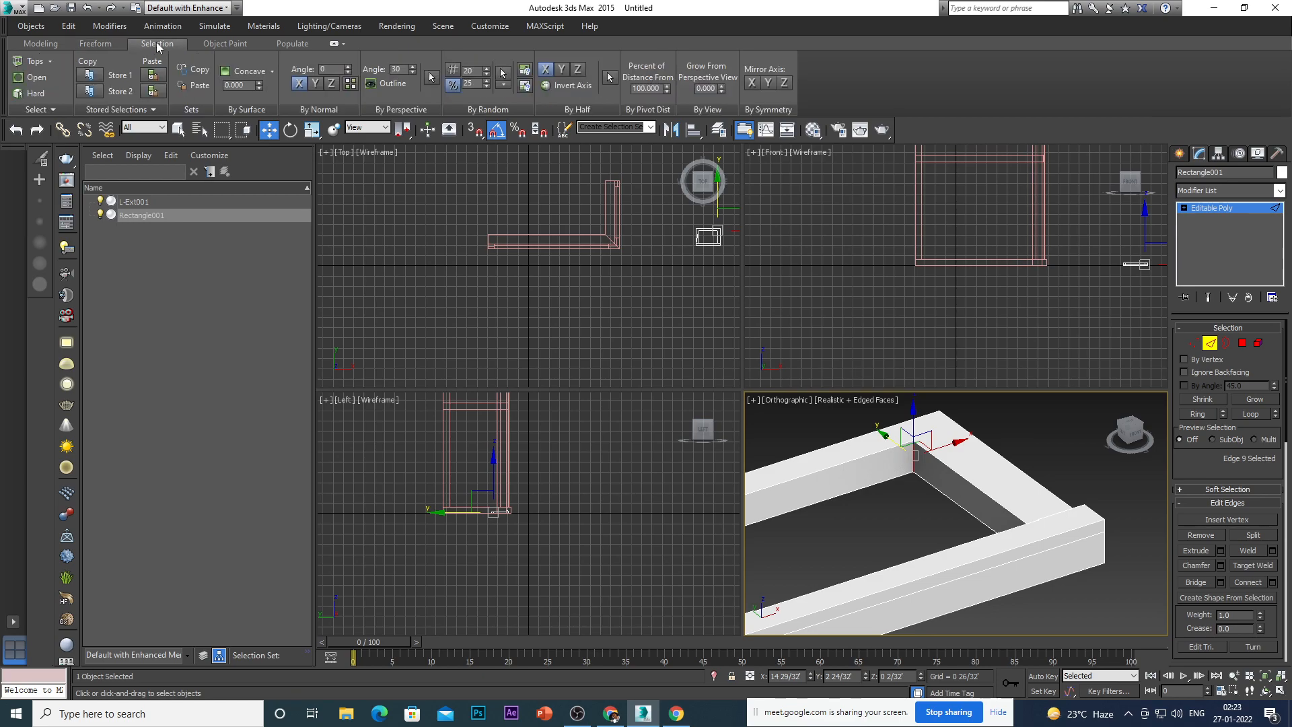
left_click(41, 44)
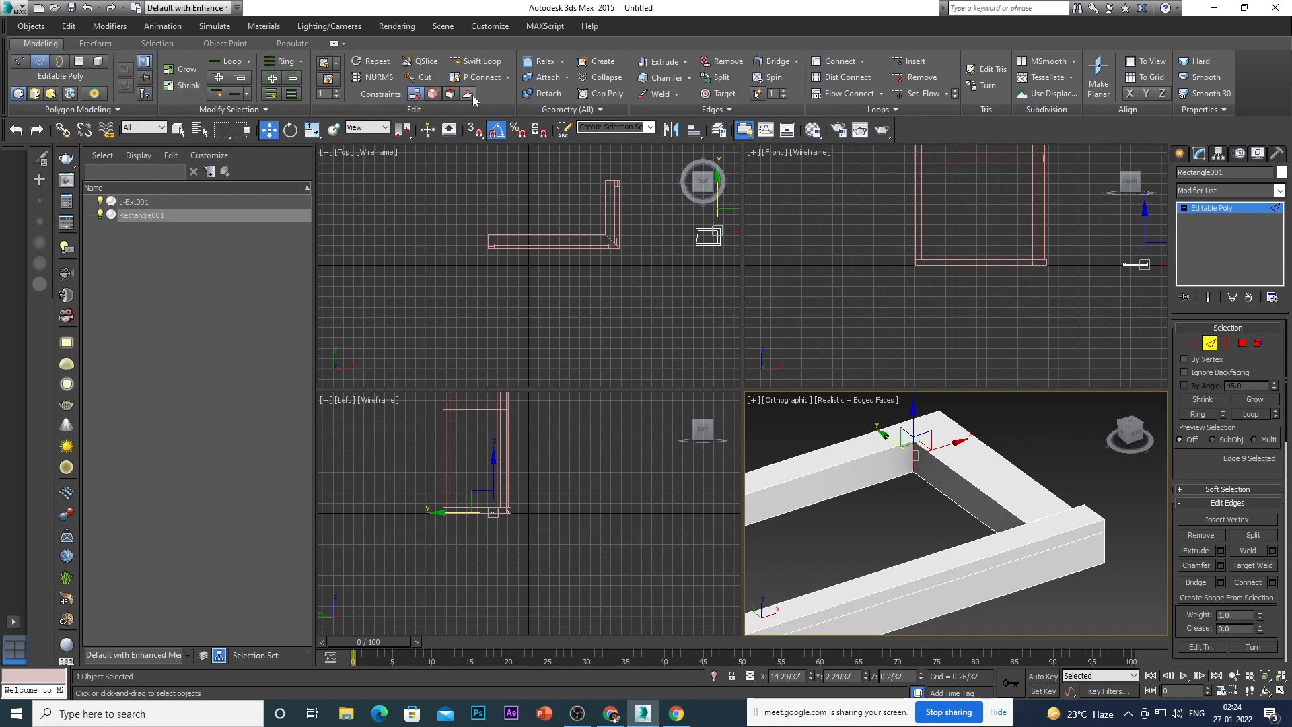
Insert an edge loop through the vertical edge at the opening's inner far corner with Swift Loop.
left_click(476, 60)
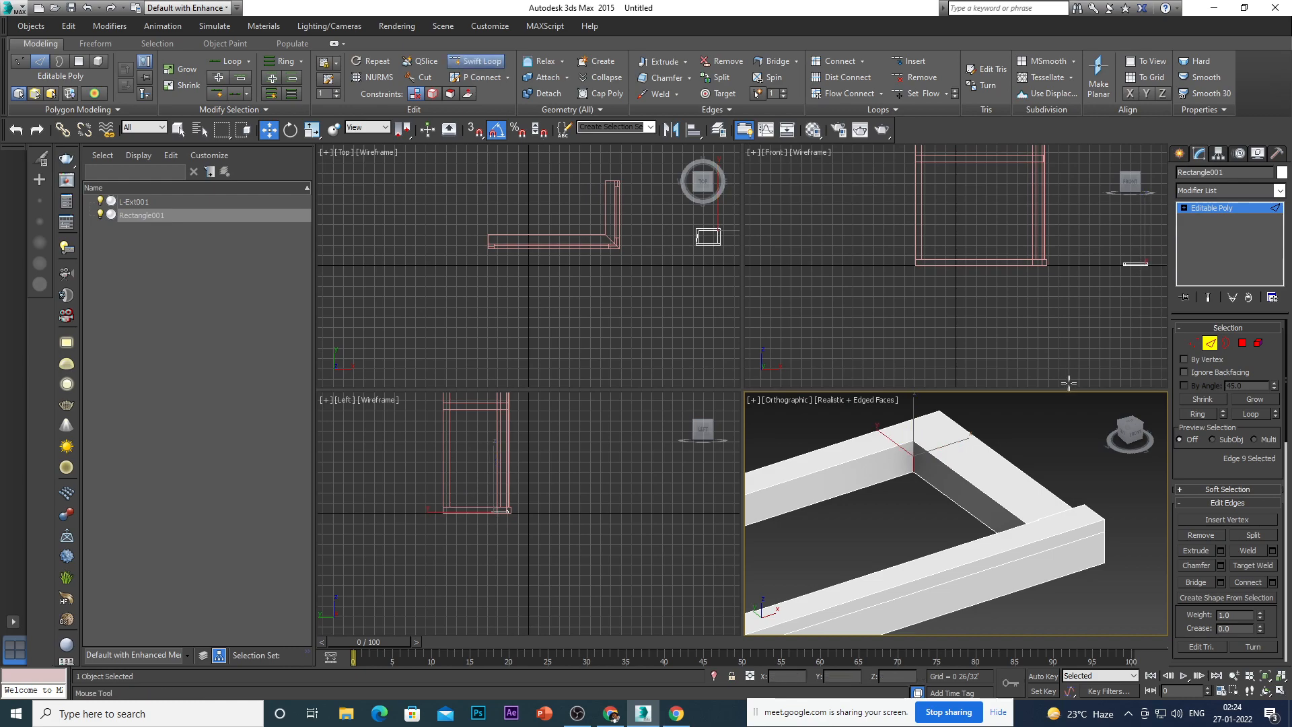
scroll(935, 483, "down", 2)
scroll(934, 478, "up", 4)
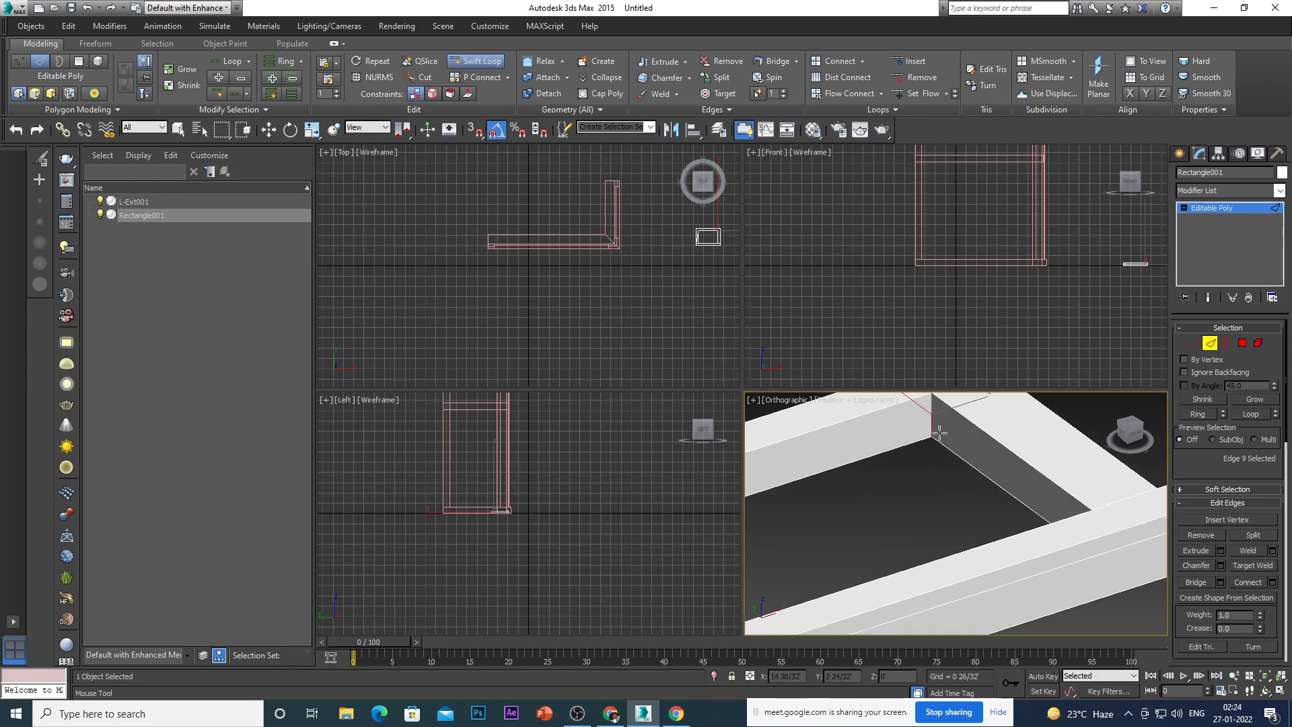
left_click(931, 425)
scroll(931, 430, "down", 4)
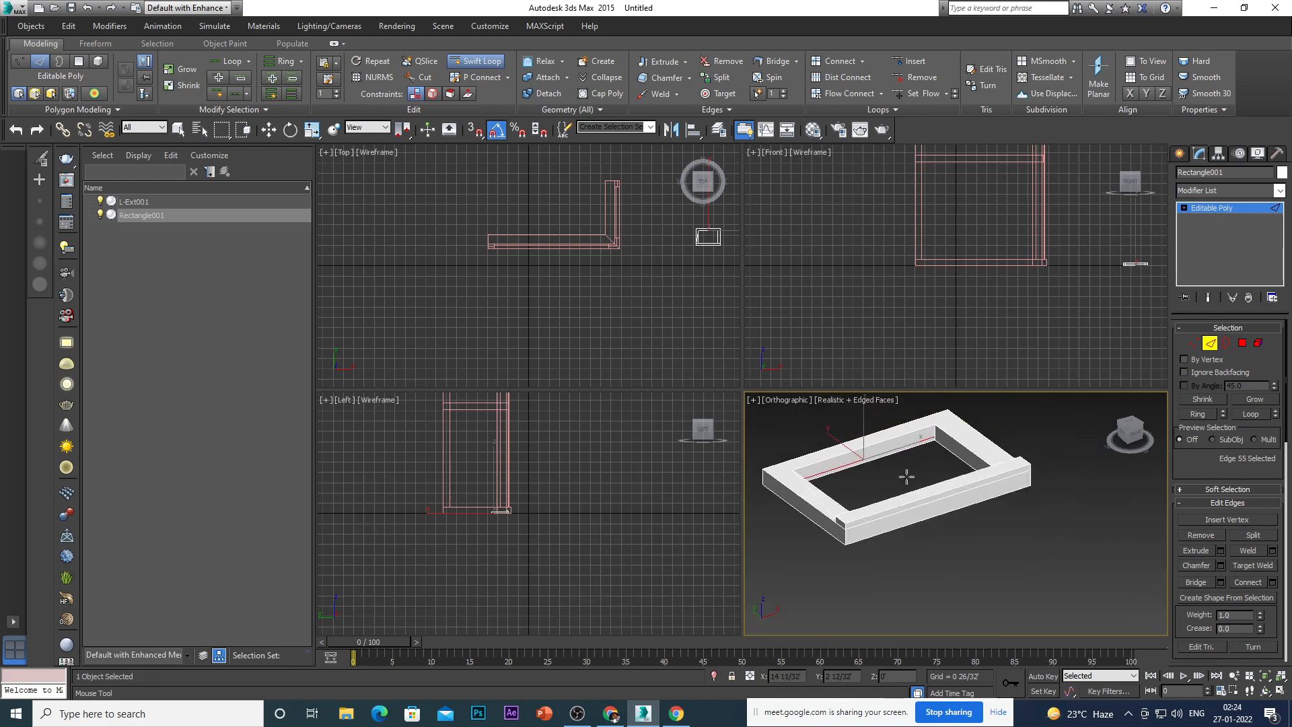
Examine the new edge loop at the inner corners of the frame's opening from several angles.
middle_click_drag(907, 477, 802, 406, "alt")
scroll(801, 406, "up", 6)
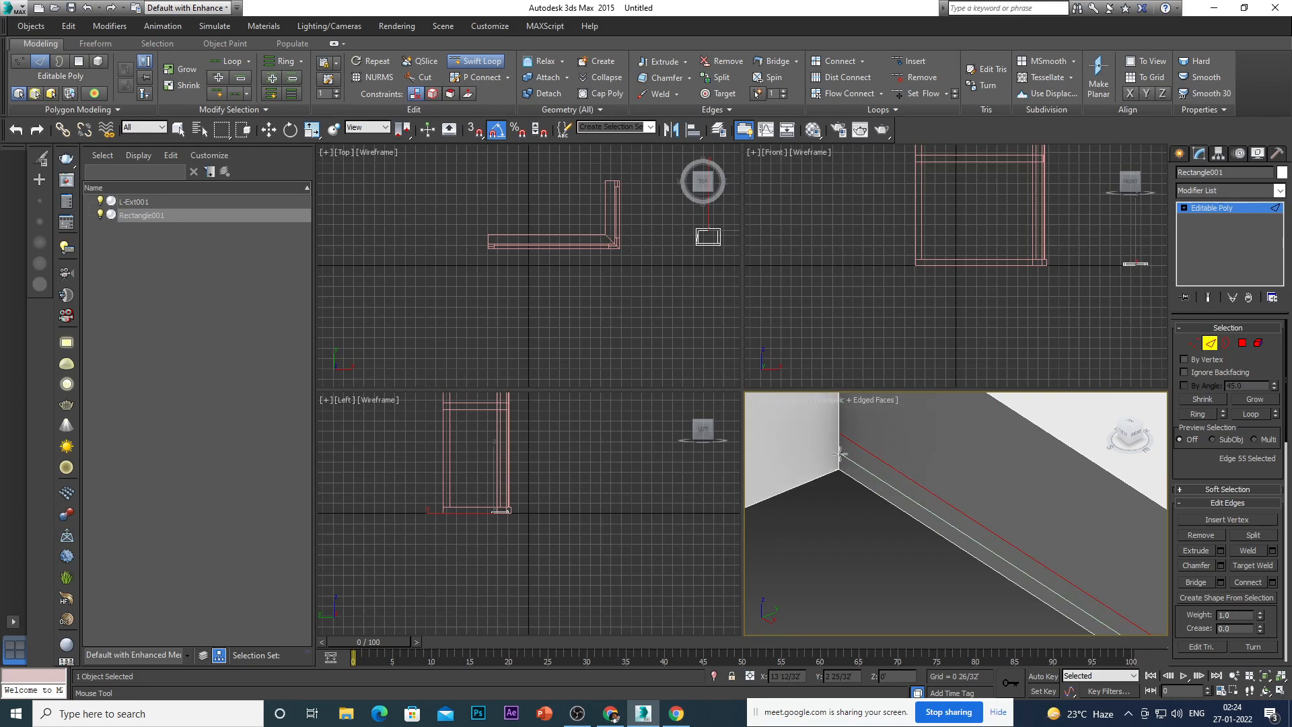
scroll(837, 447, "down", 2)
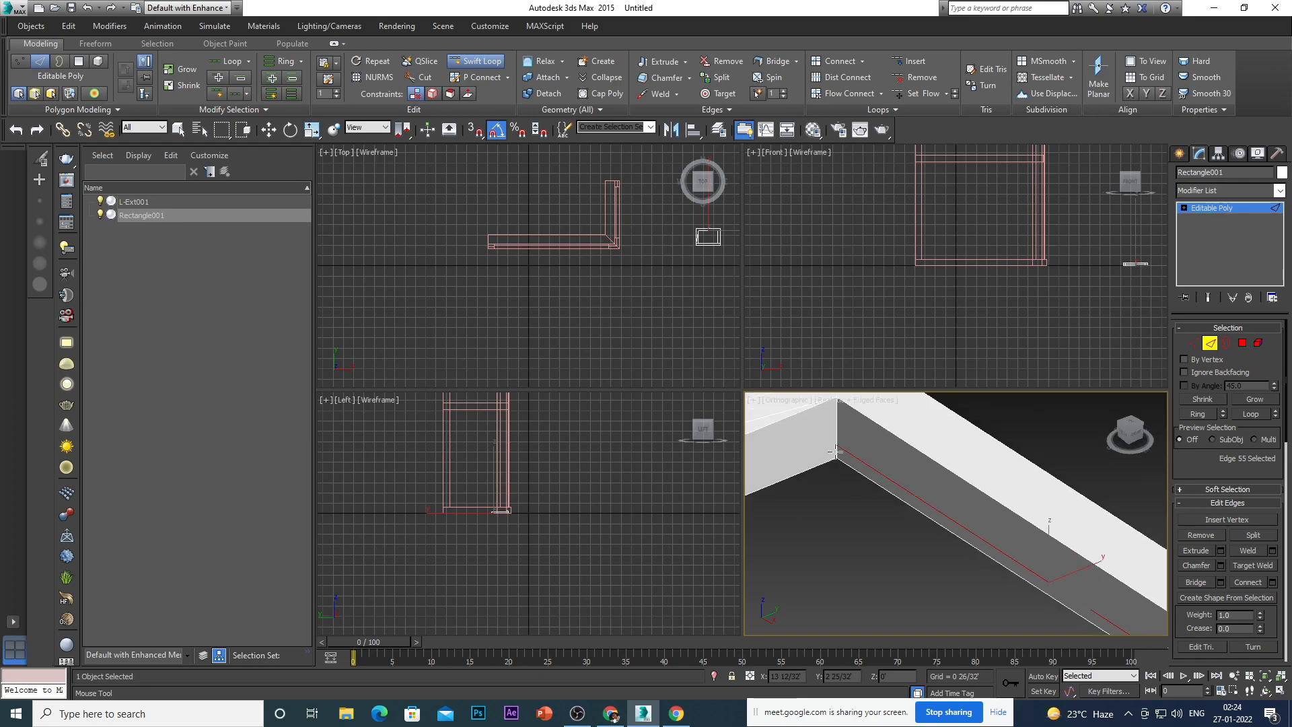
middle_click_drag(837, 447, 981, 433, "alt")
scroll(888, 498, "down", 4)
scroll(905, 495, "up", 6)
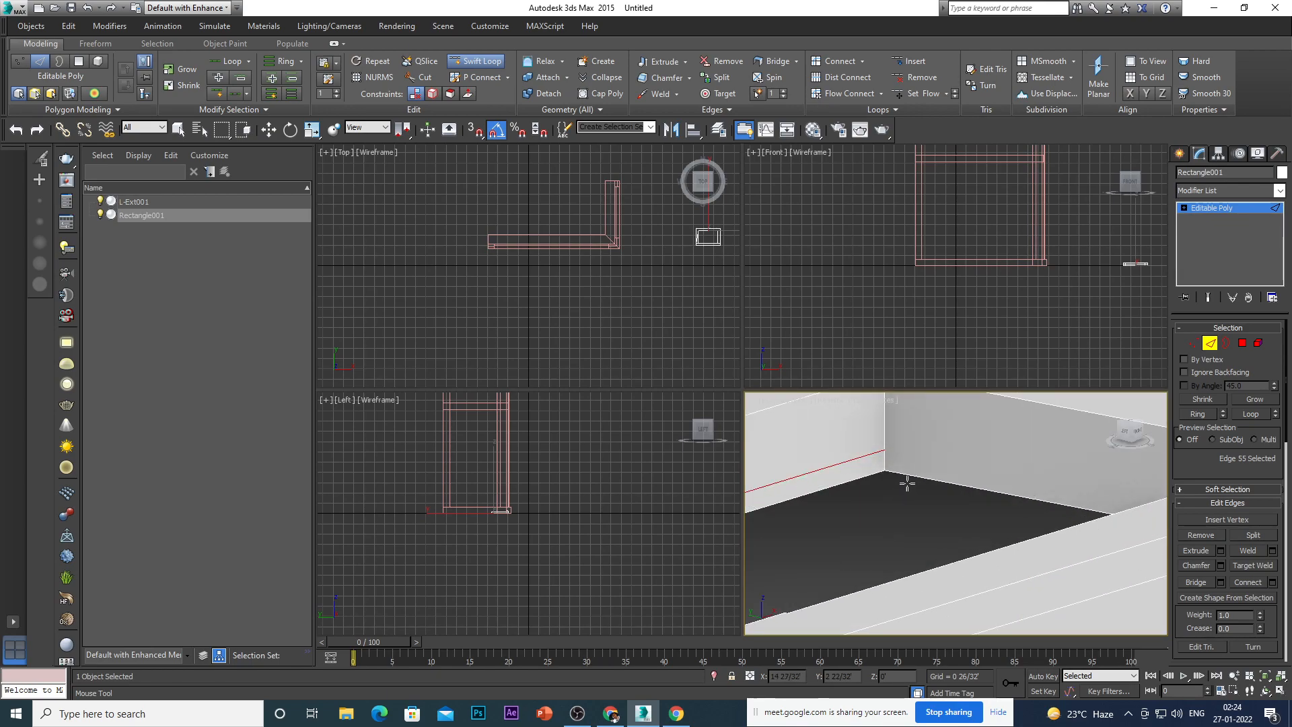
Minimize the modeling ribbon to its panel titles and dismiss the MAXScript error dialog.
left_click(337, 46)
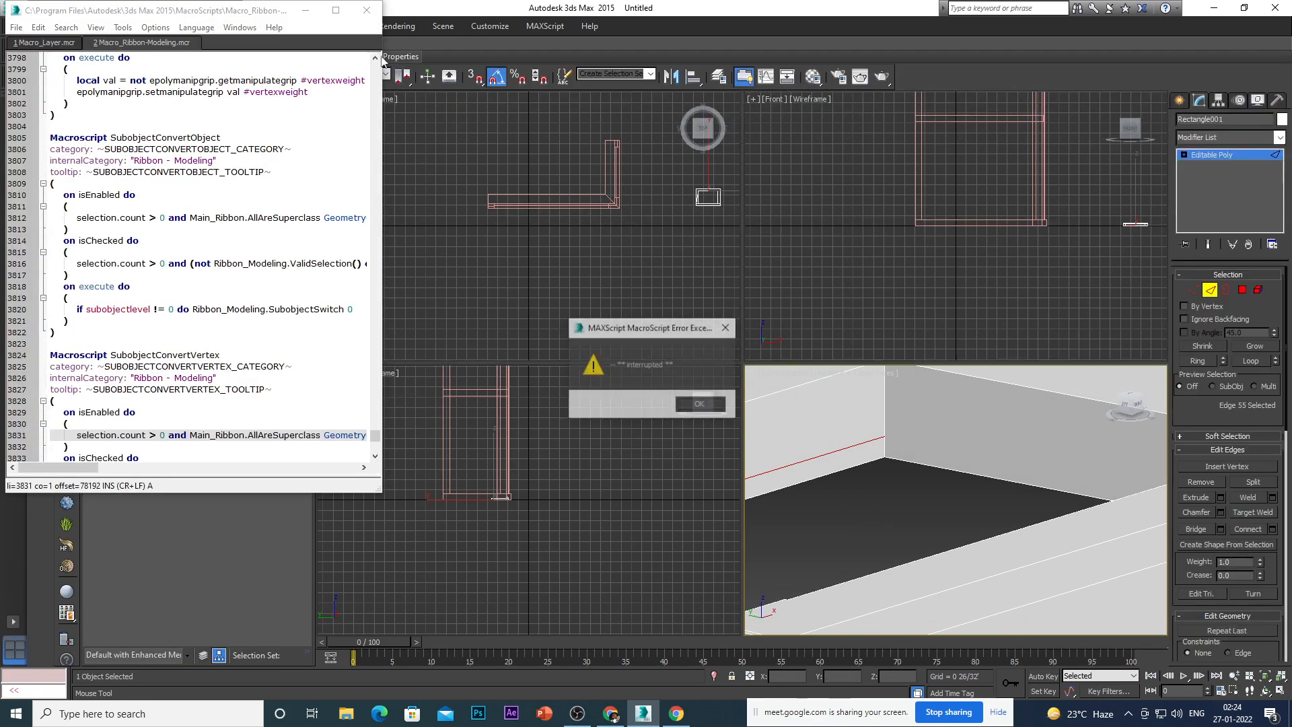
left_click(808, 355)
left_click(793, 341)
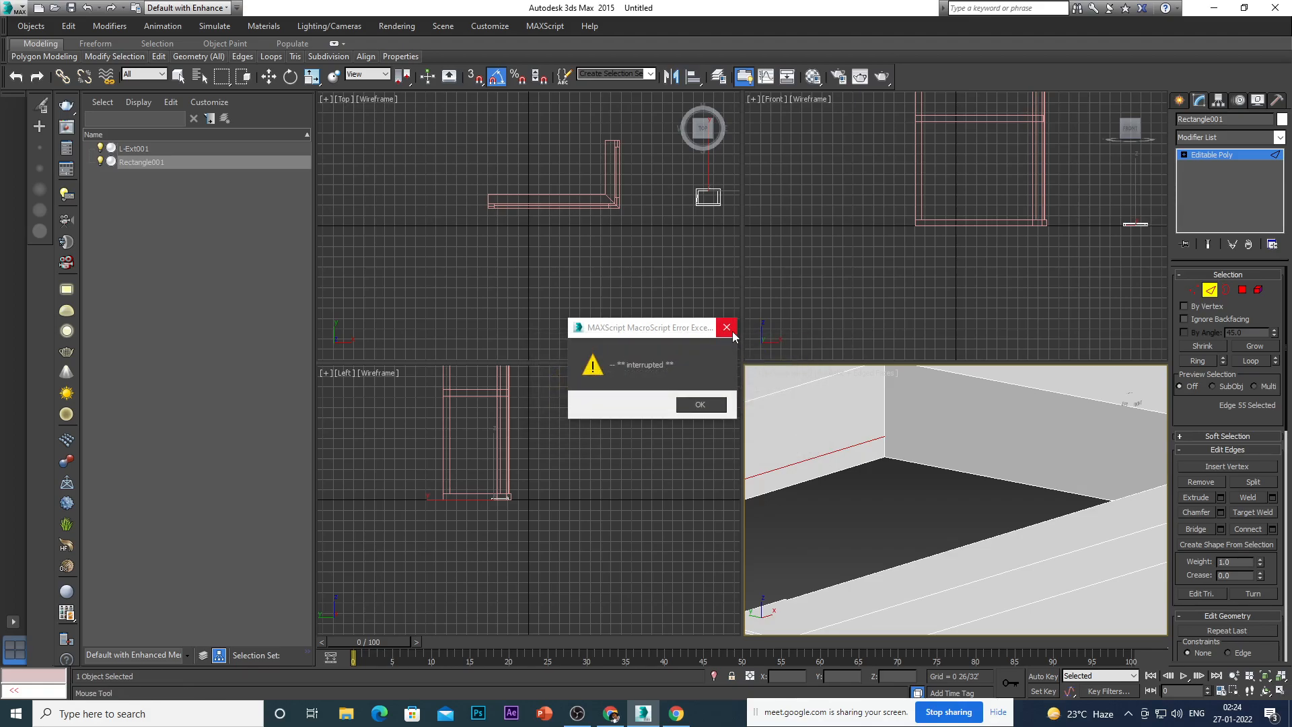
left_click(728, 329)
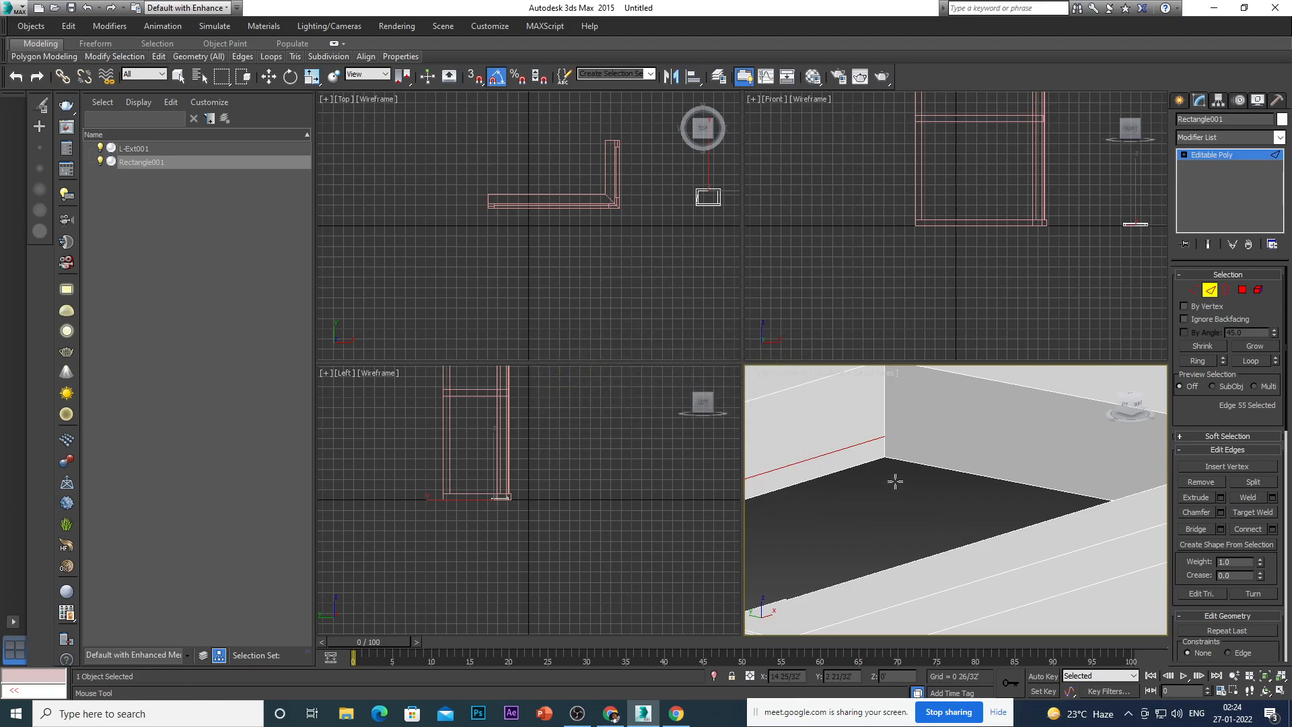
Remove the lengthwise edge running along the inner long side of the rectangular frame.
scroll(896, 482, "down", 6)
scroll(888, 488, "up", 2)
key("w")
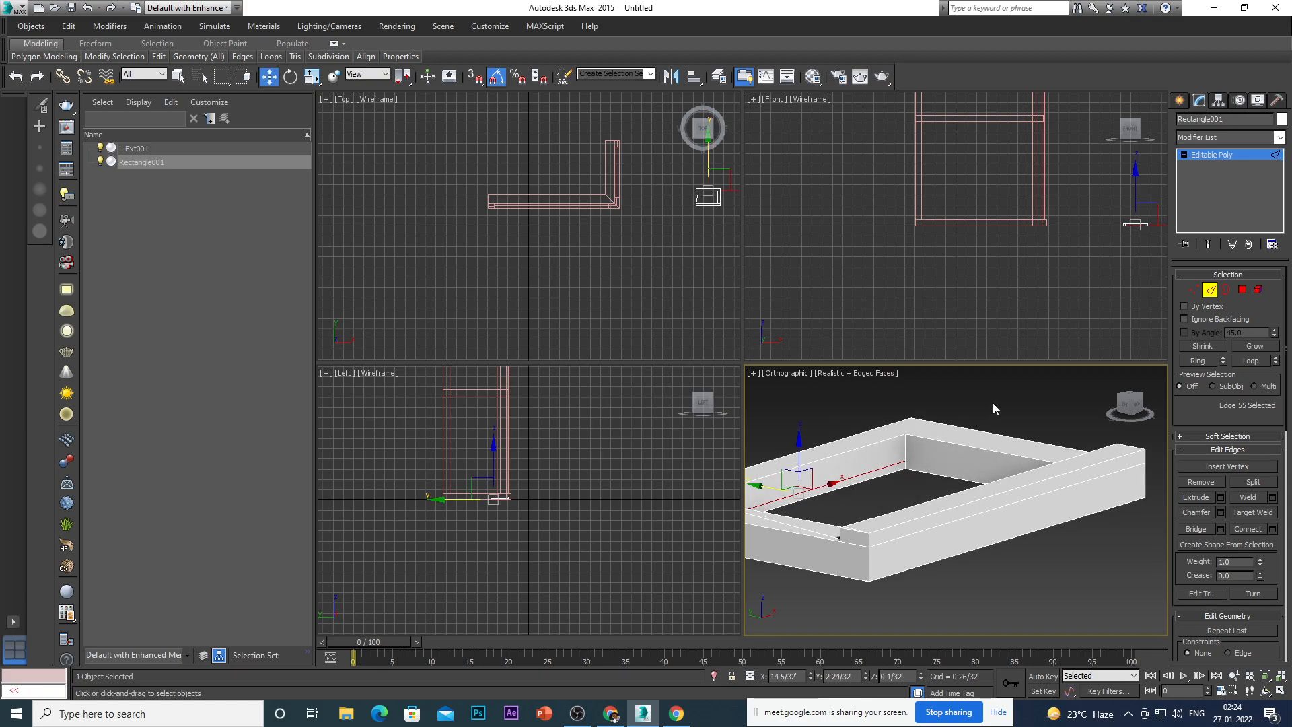
left_click(897, 481)
scroll(881, 486, "up", 3)
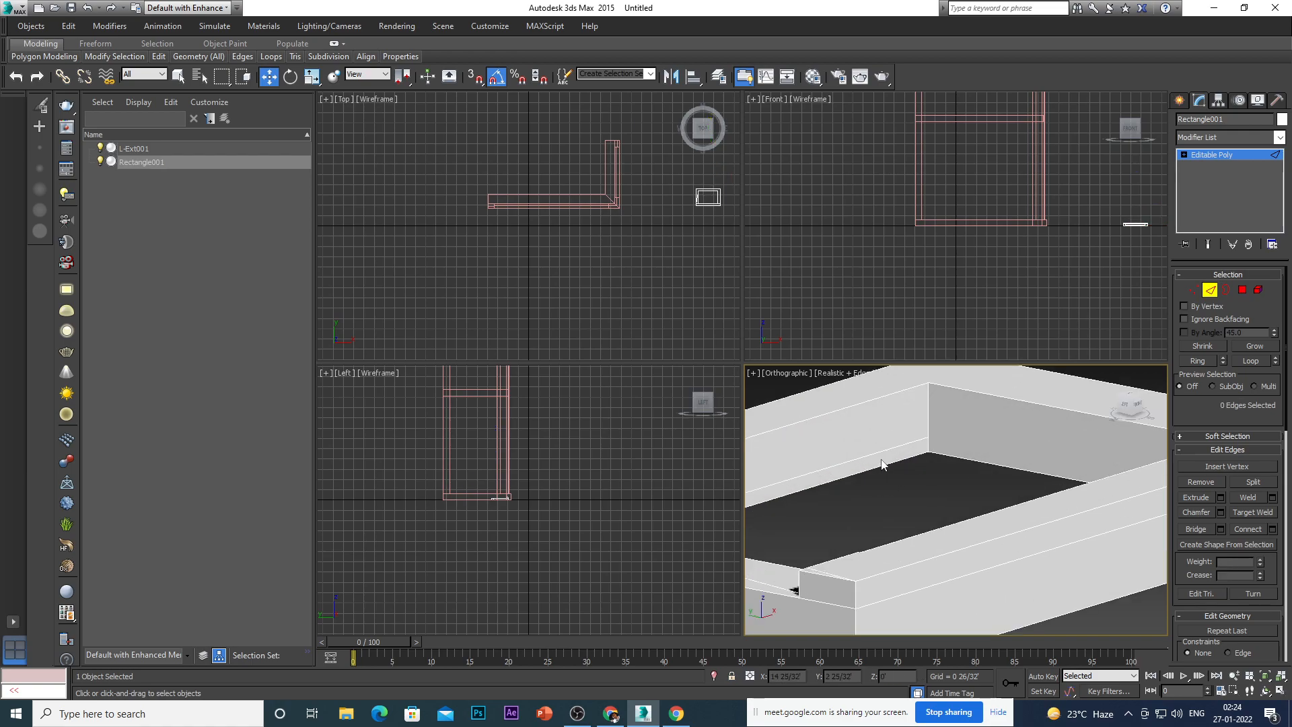
left_click(880, 452)
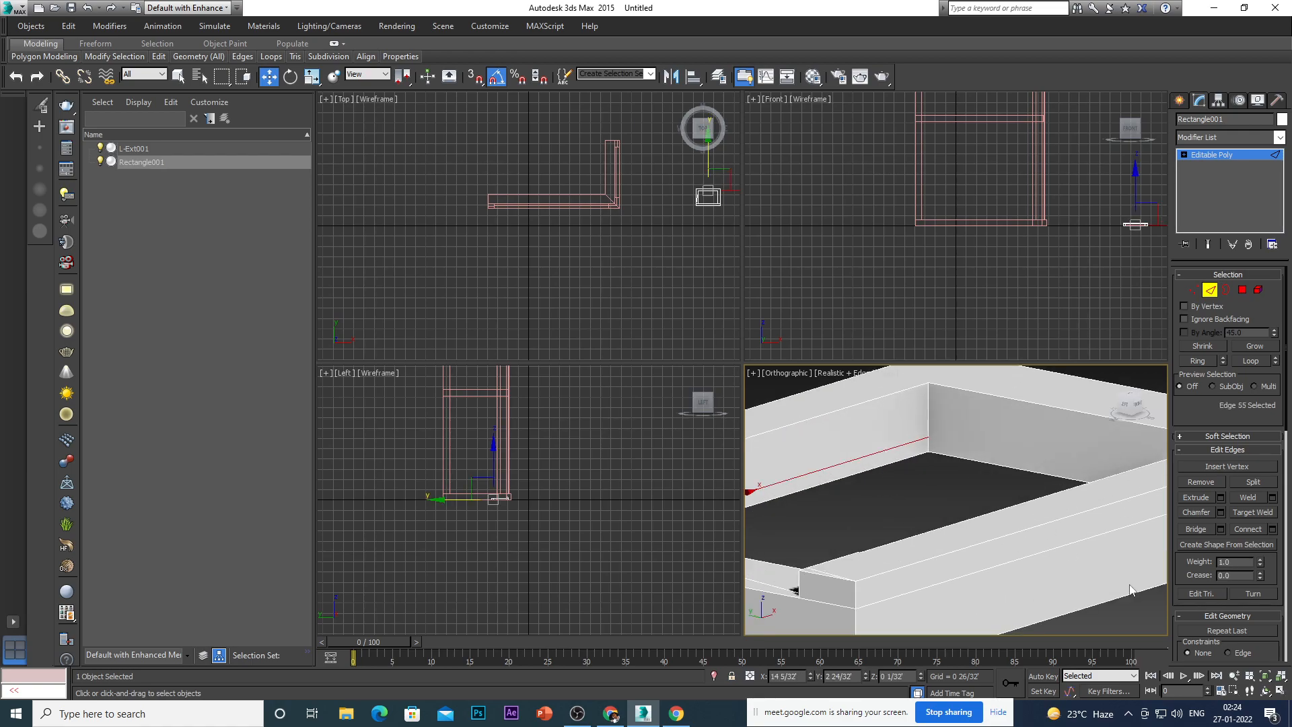
left_click(1199, 484)
scroll(857, 488, "down", 4)
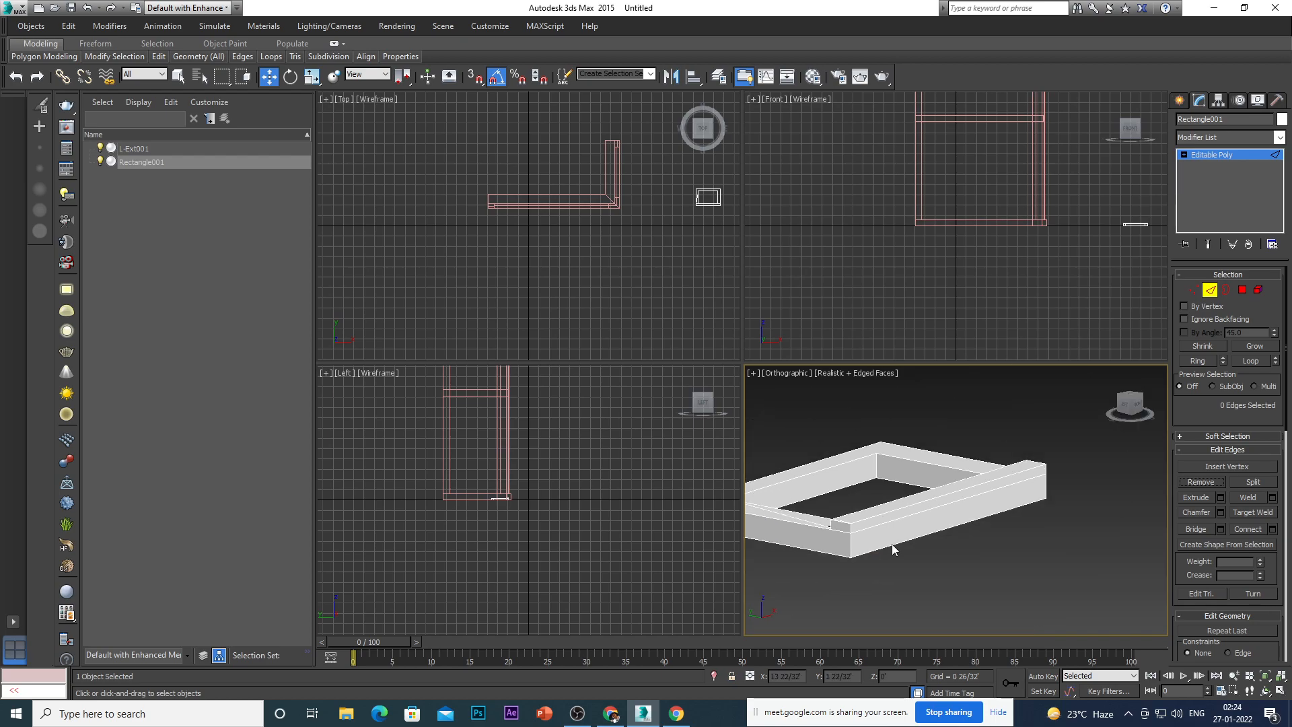
Select the frame's inner long face at polygon level and isolate the frame from the rest of the scene.
middle_click_drag(860, 577, 838, 592, "alt")
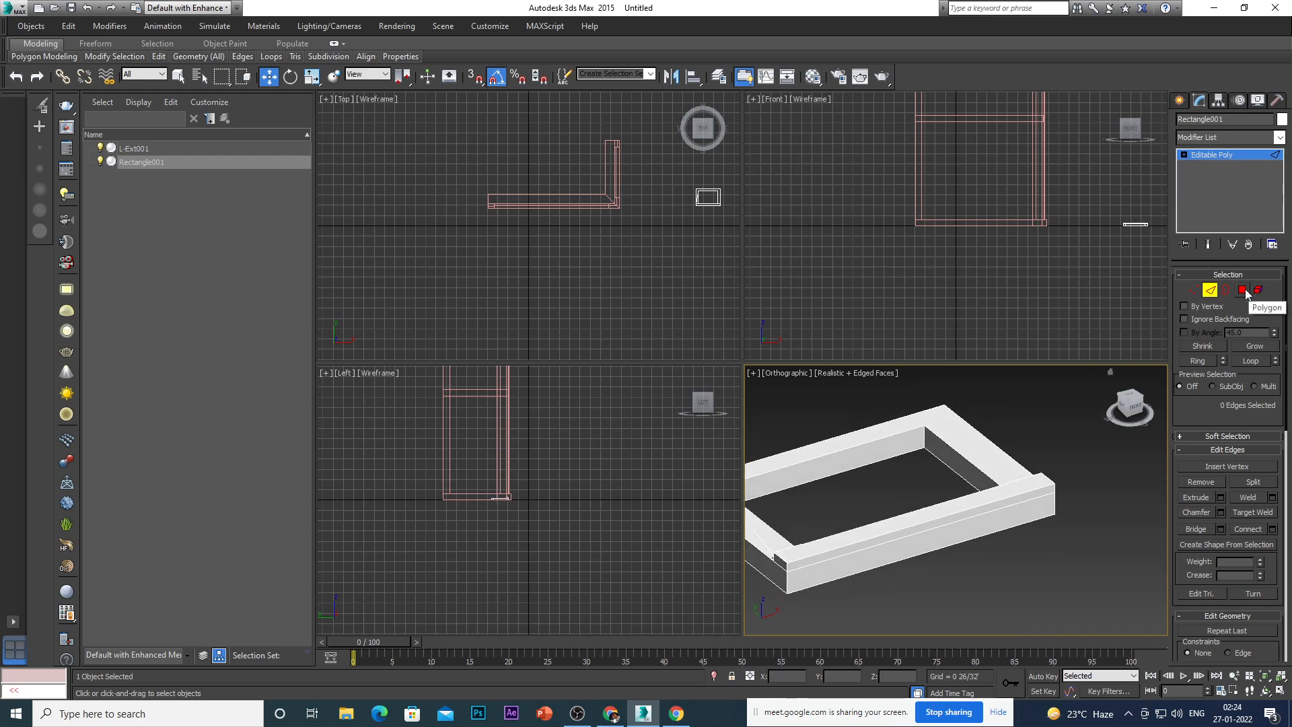
left_click(1242, 289)
scroll(837, 487, "up", 5)
left_click(872, 416)
scroll(868, 463, "down", 4)
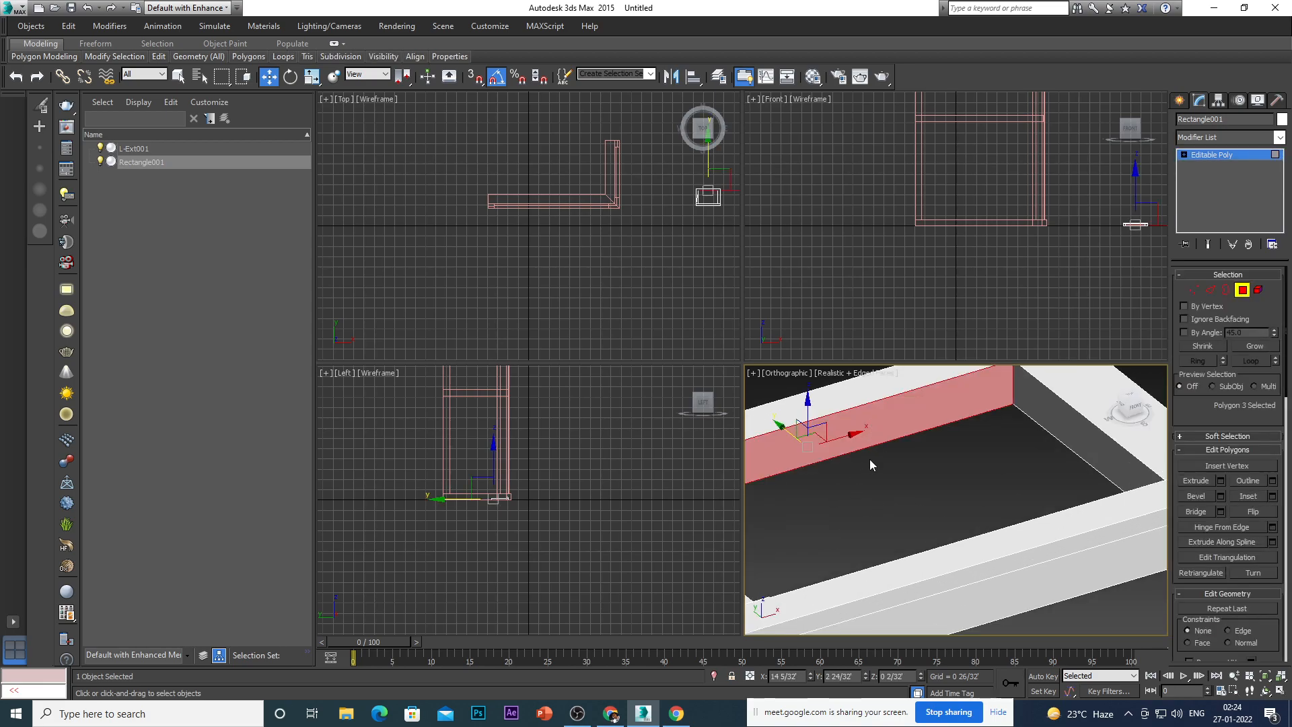
middle_click_drag(870, 517, 911, 531, "alt")
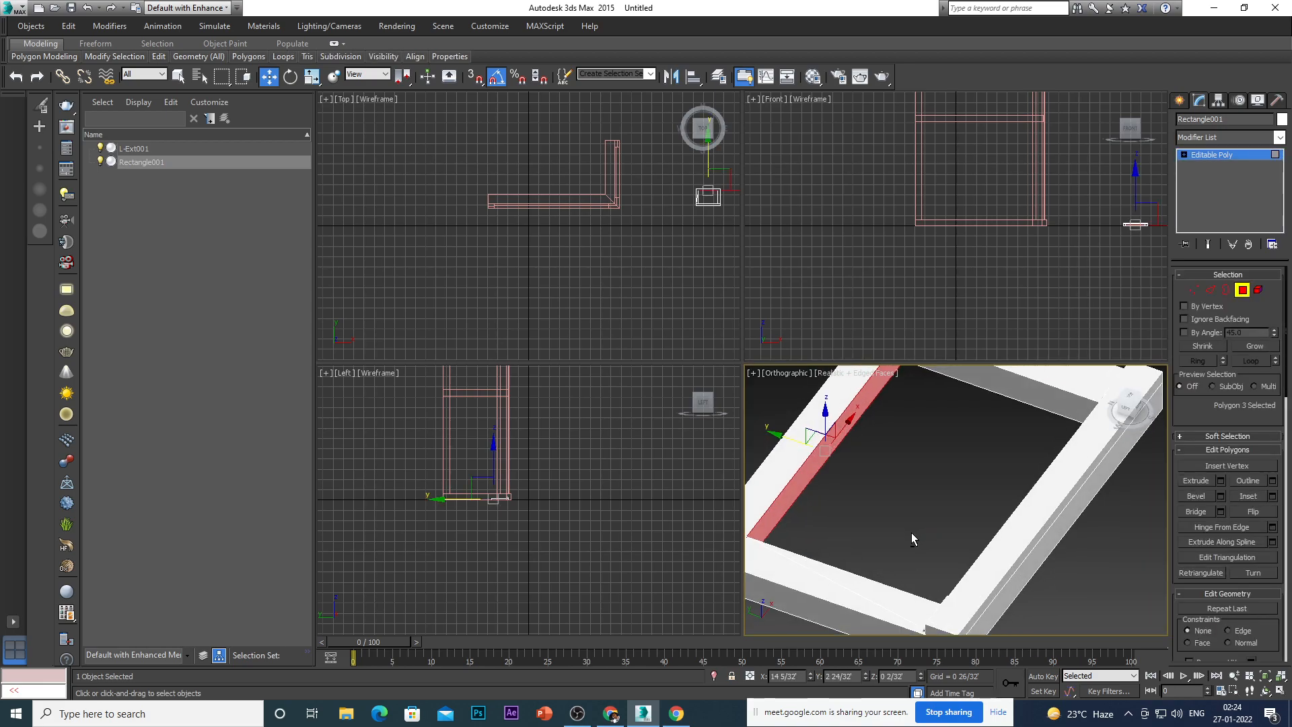
scroll(911, 532, "down", 3)
right_click(947, 443)
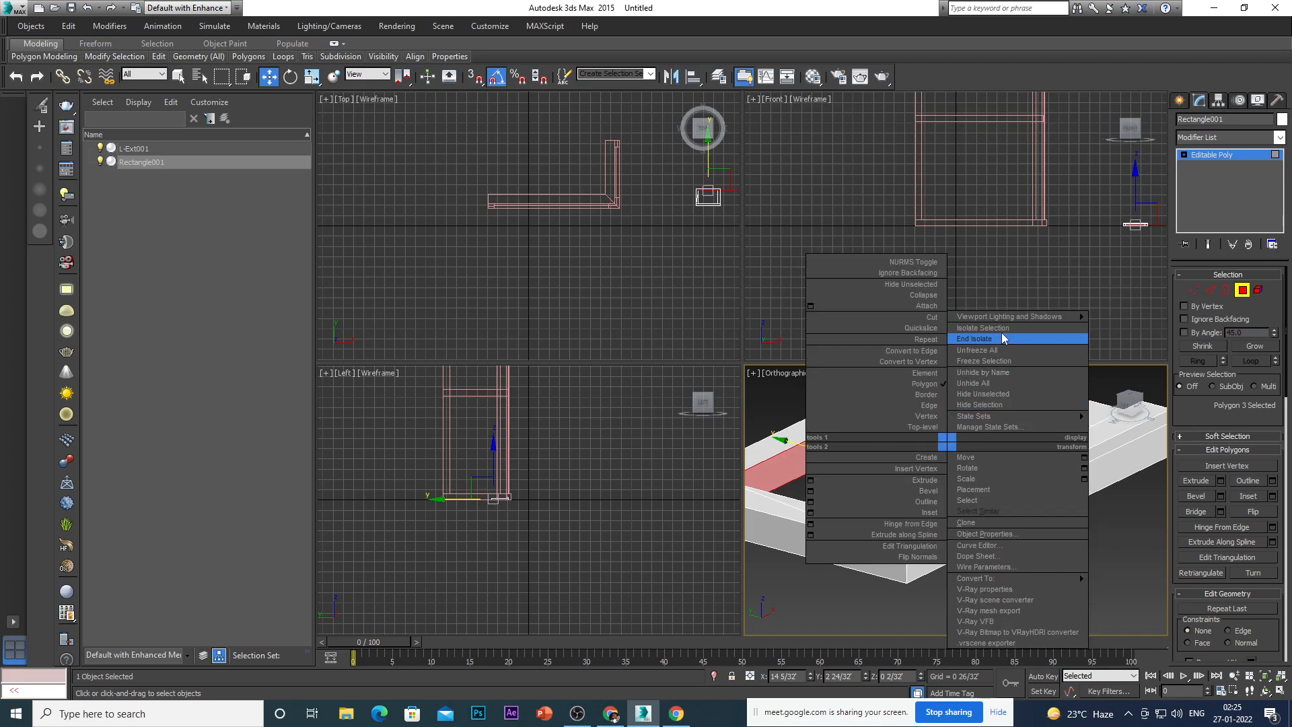
left_click(1001, 329)
scroll(991, 518, "down", 3)
scroll(992, 518, "up", 1)
middle_click_drag(963, 521, 1030, 528, "alt")
scroll(919, 499, "down", 5)
scroll(953, 484, "up", 2)
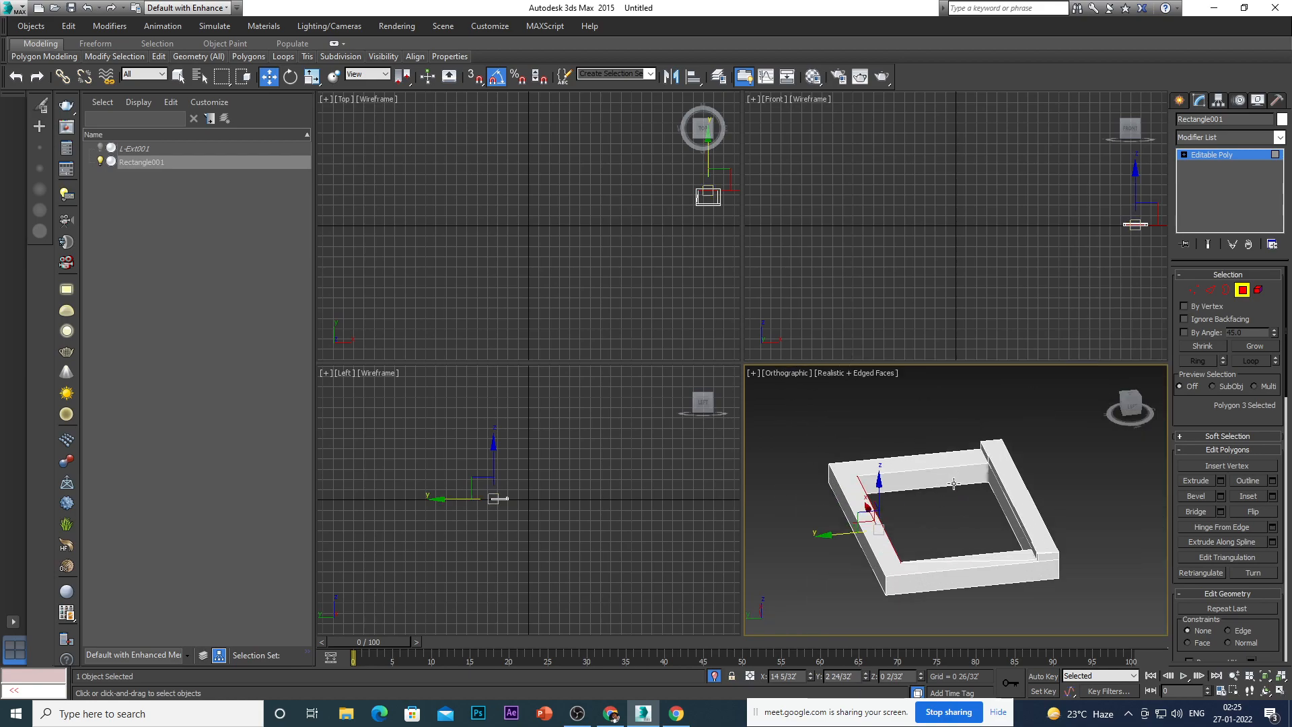
Add the other three inner faces of the frame's opening to the polygon selection.
scroll(890, 501, "up", 2)
left_click(901, 496, "ctrl")
scroll(899, 523, "up", 2)
middle_click_drag(898, 523, 1057, 487, "alt")
left_click(927, 439, "ctrl")
scroll(853, 482, "down", 3)
scroll(964, 504, "up", 1)
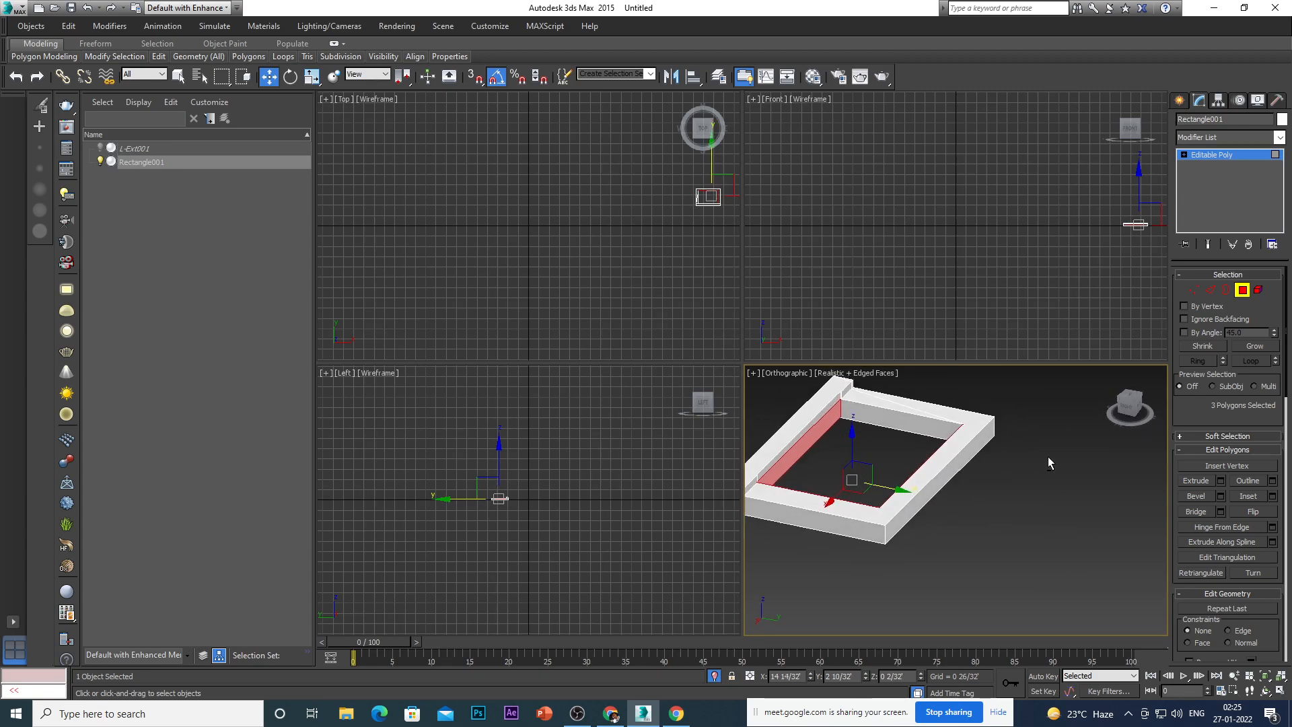
scroll(880, 437, "up", 5)
left_click(861, 382, "ctrl")
scroll(859, 482, "down", 5)
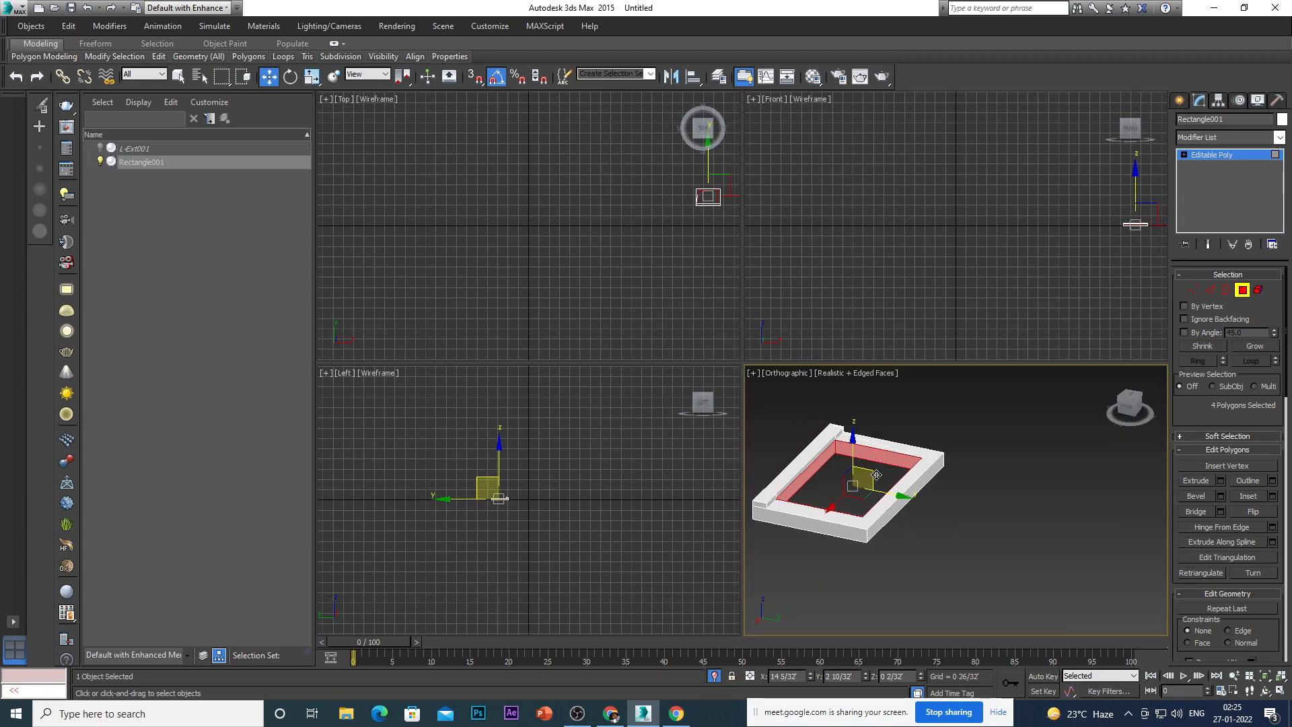
Slice the selected inner faces with a slice plane rotated horizontal and lowered close to the frame's underside.
scroll(1227, 576, "down", 5)
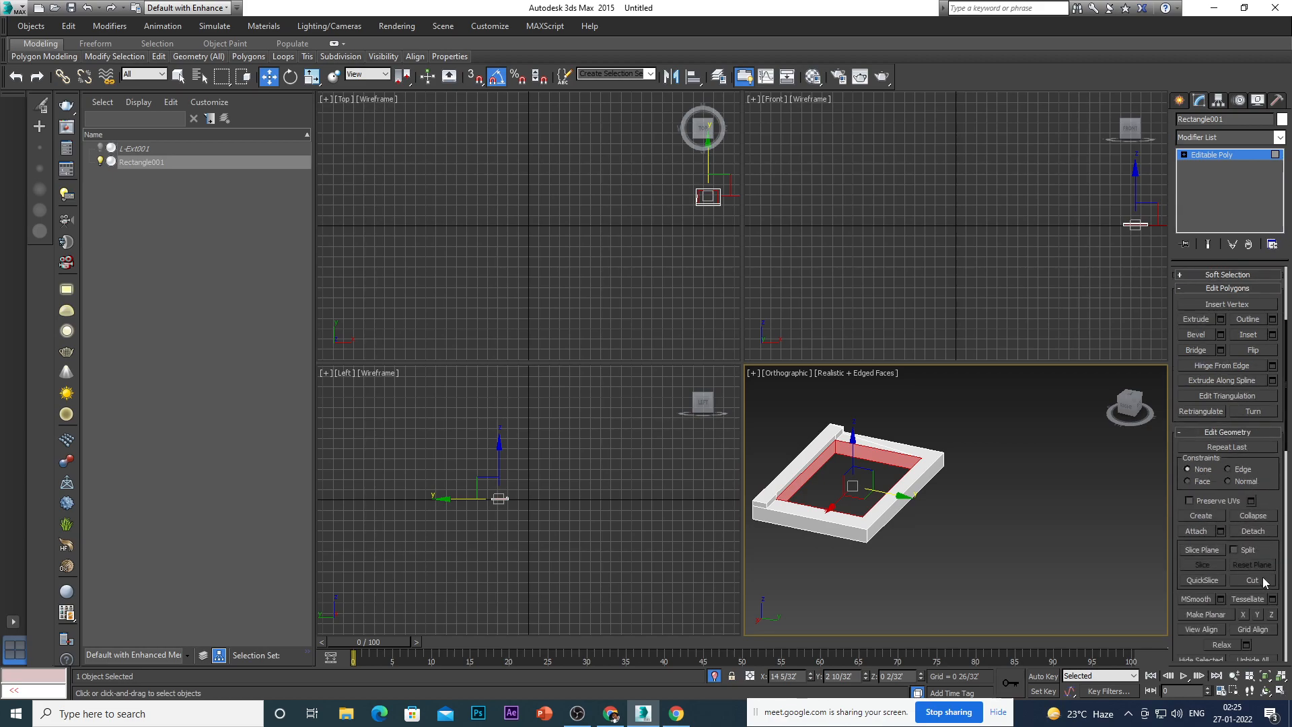
left_click(1202, 489)
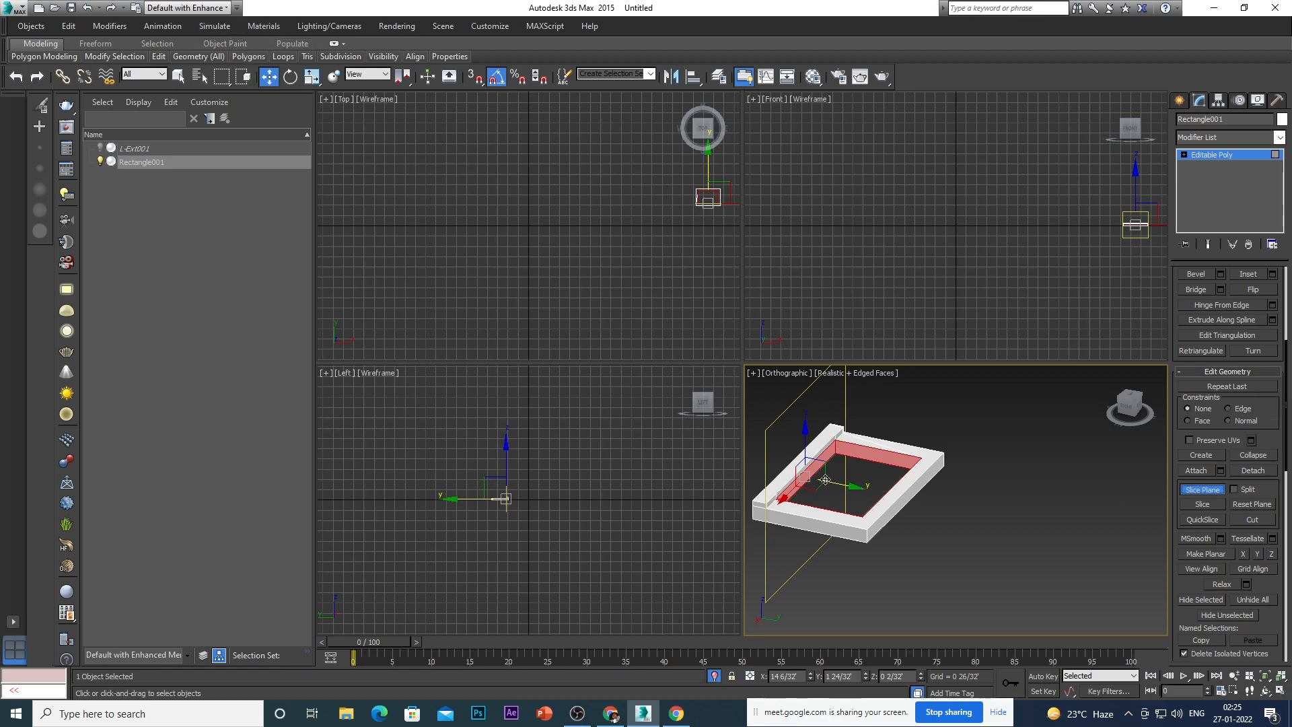
key("e")
left_click_drag(828, 450, 832, 452)
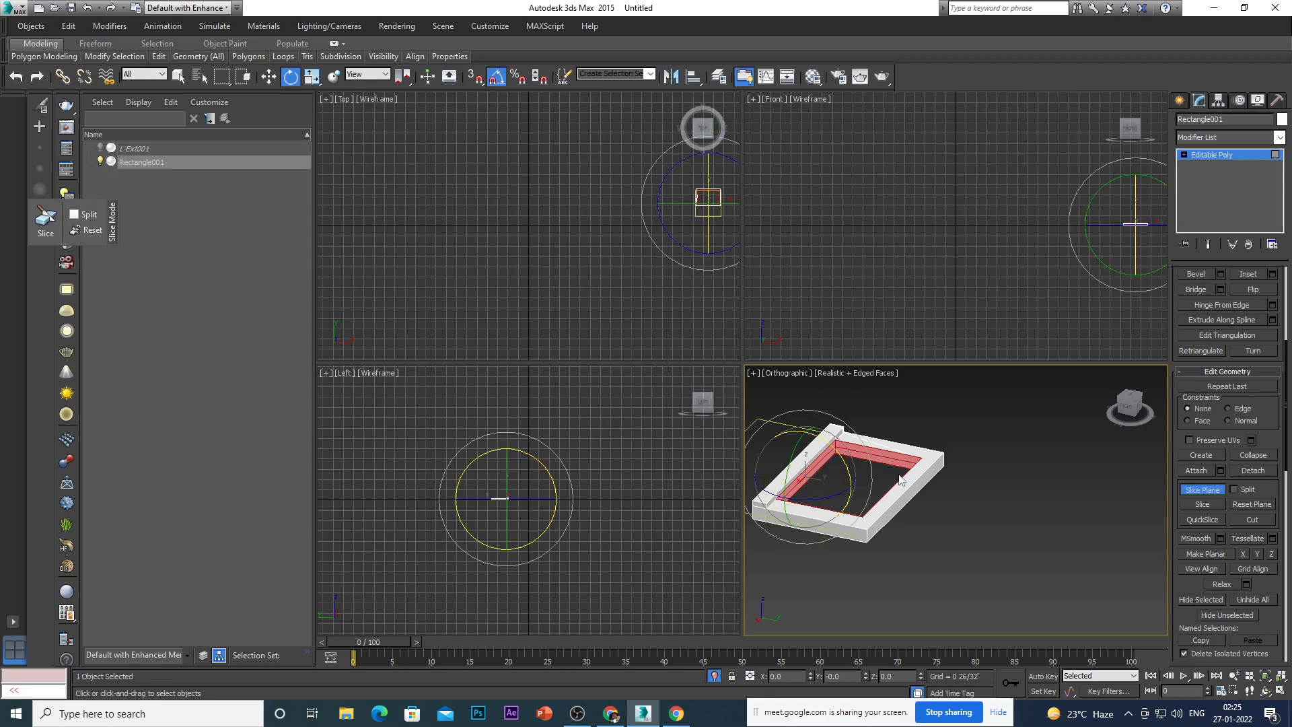
key("w")
scroll(895, 478, "down", 2)
scroll(882, 478, "up", 4)
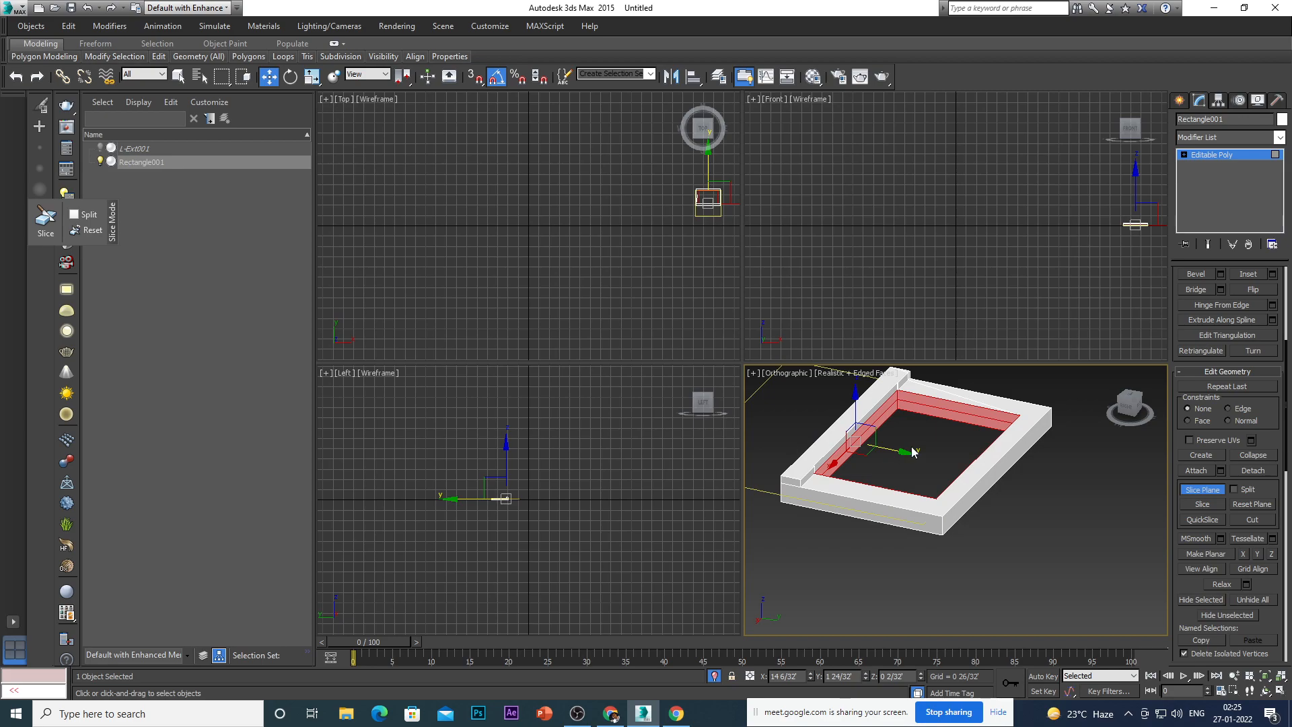
middle_click_drag(901, 529, 980, 515, "alt")
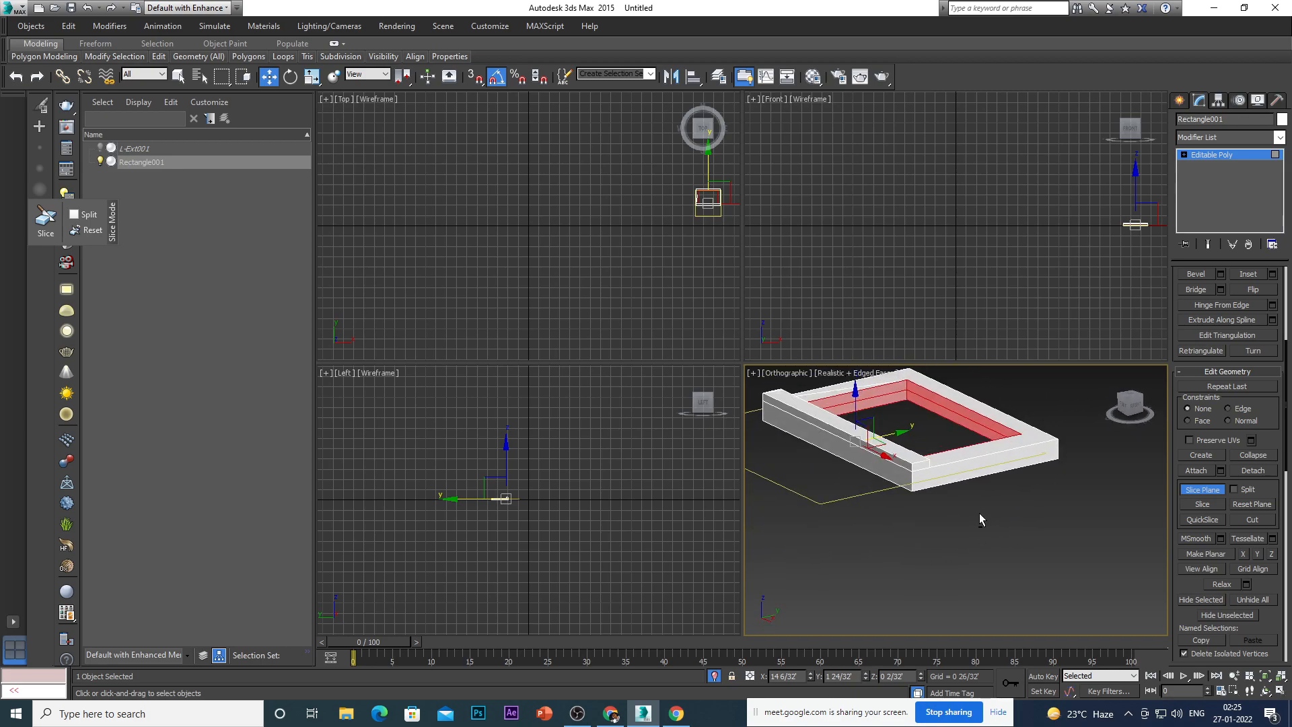
scroll(886, 416, "up", 3)
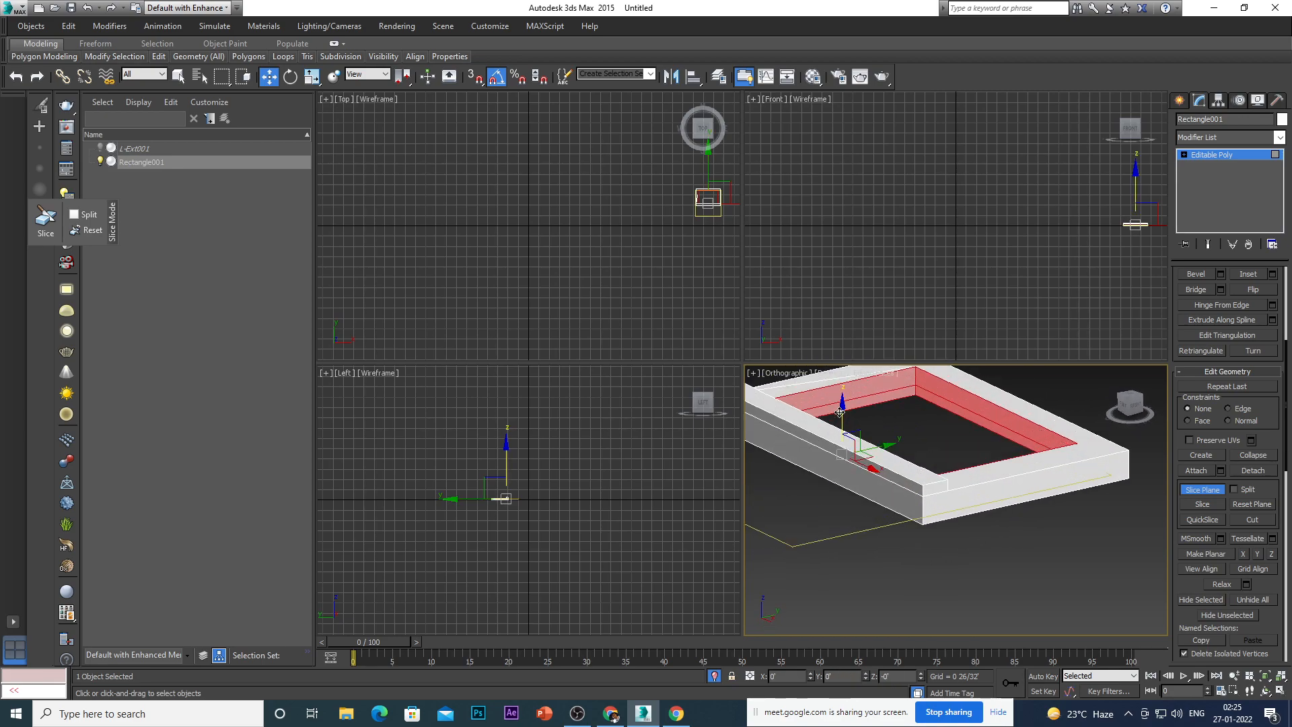
left_click_drag(839, 414, 867, 423)
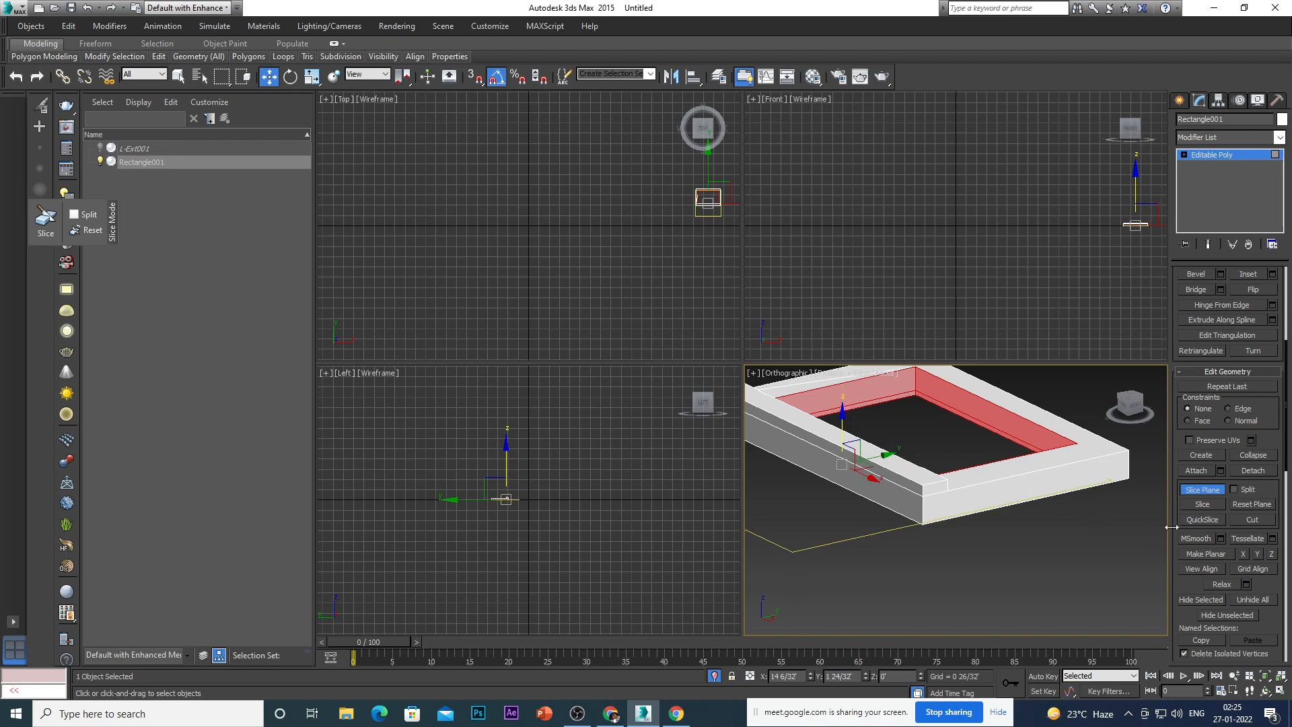
left_click(1196, 490)
left_click(1069, 556)
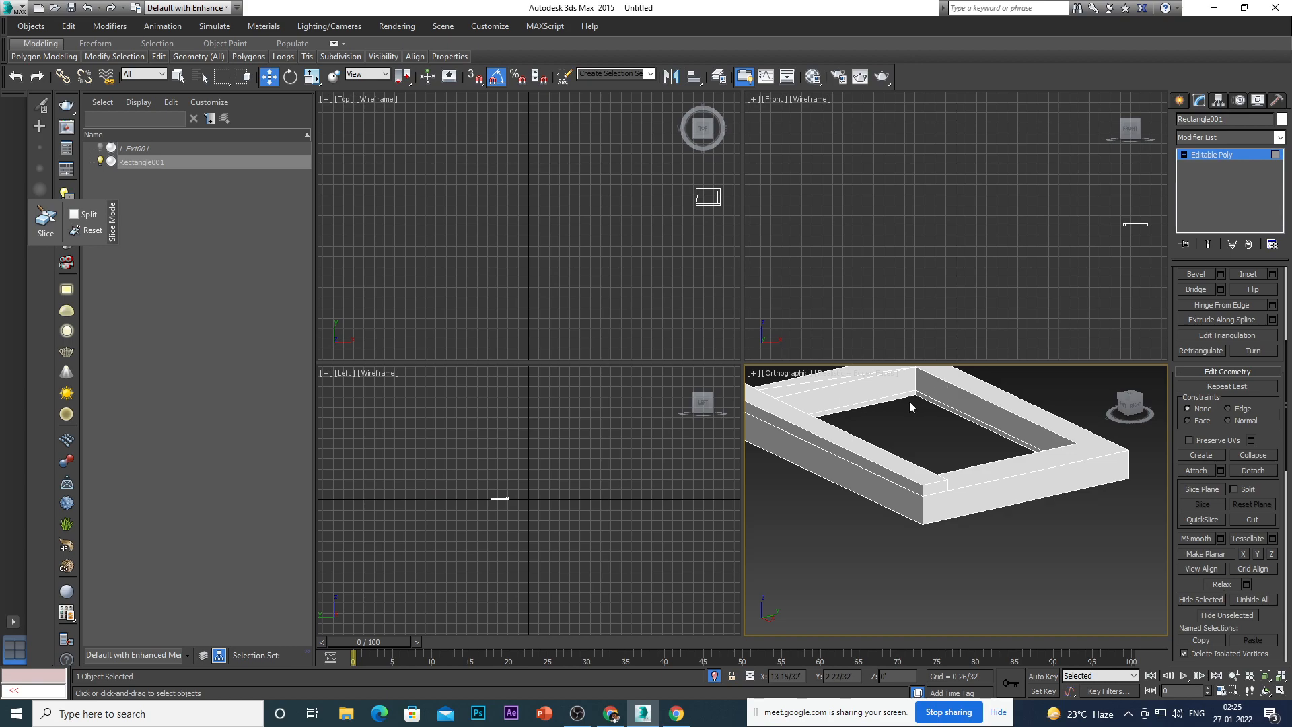
Bridge the two narrow strip polygons at the base of the opening's opposite short sides into a thin panel.
scroll(911, 407, "down", 2)
scroll(908, 429, "up", 5)
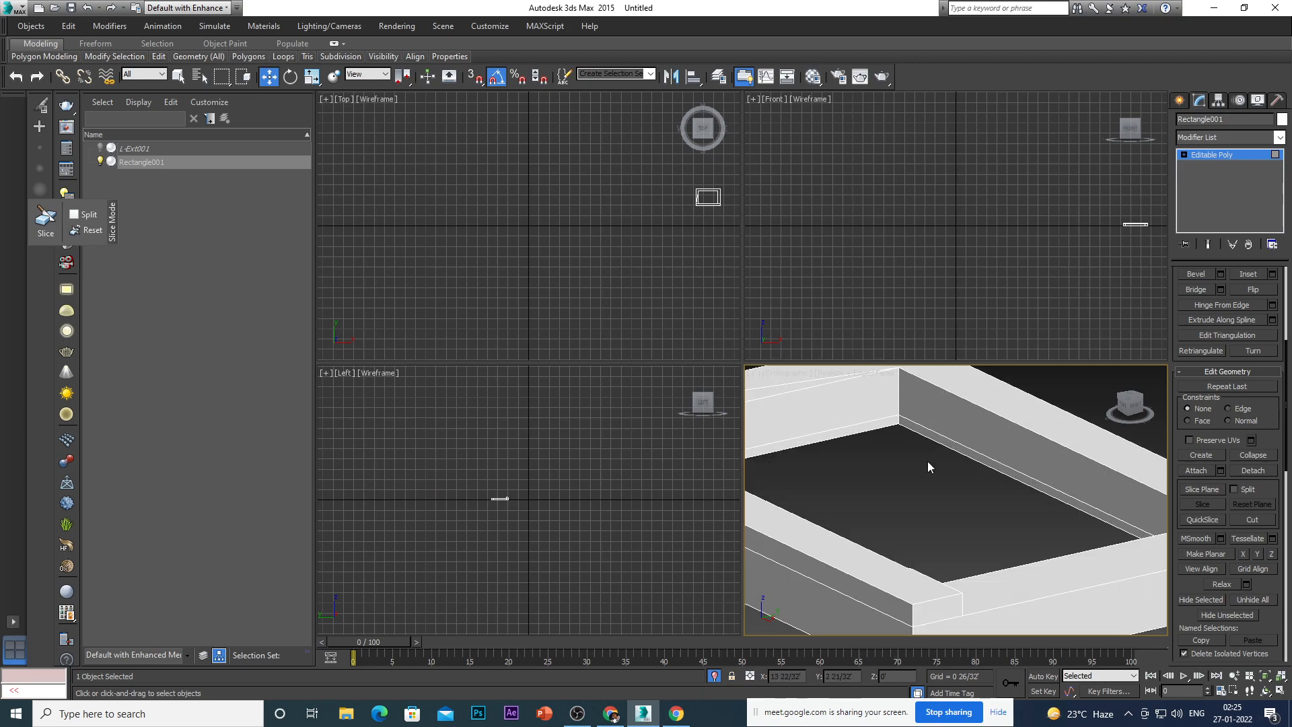
mouse_move(939, 483)
middle_mouse_down("alt")
mouse_move(889, 502)
mouse_move(923, 498)
middle_mouse_up("alt")
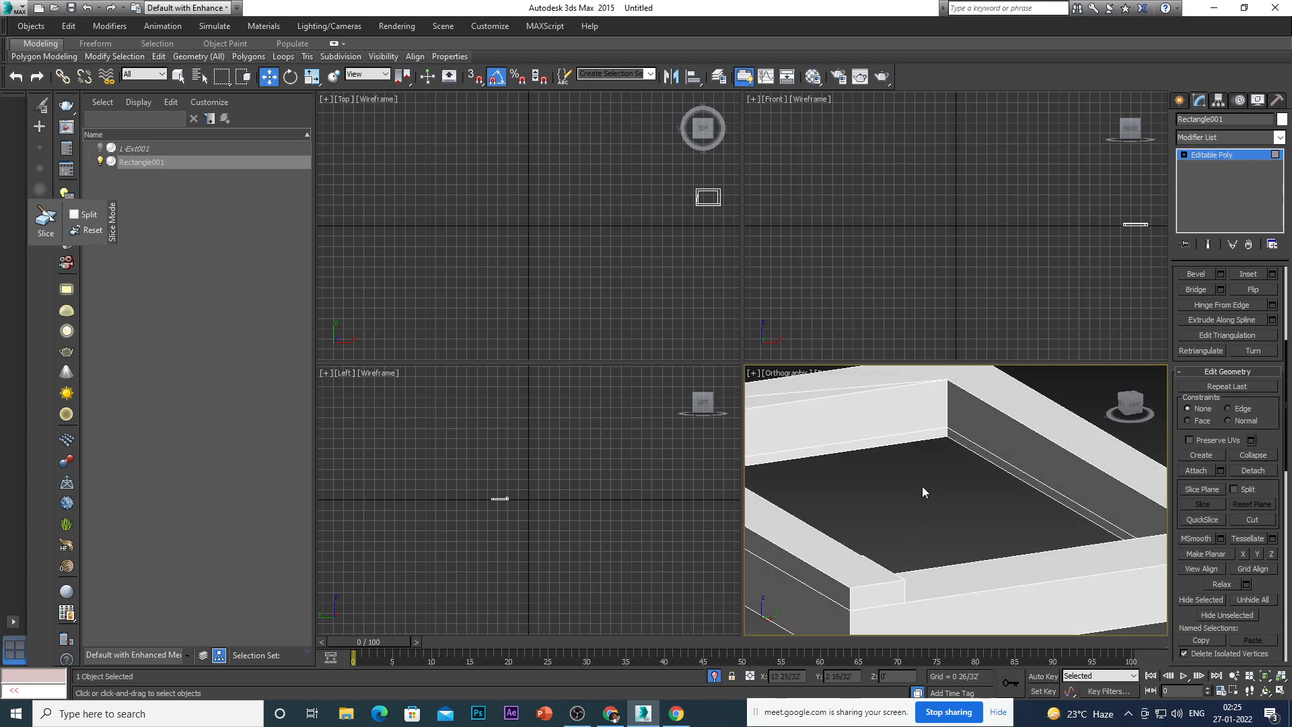
key("4")
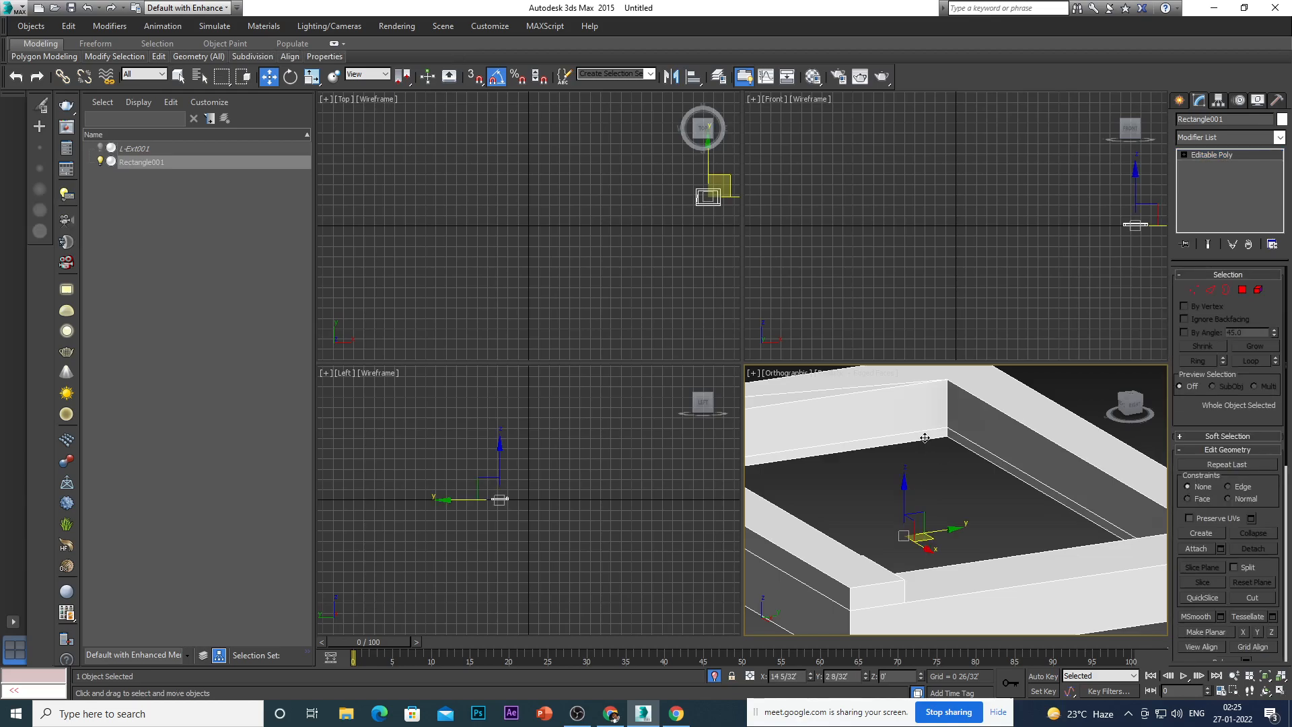
left_click(1241, 289)
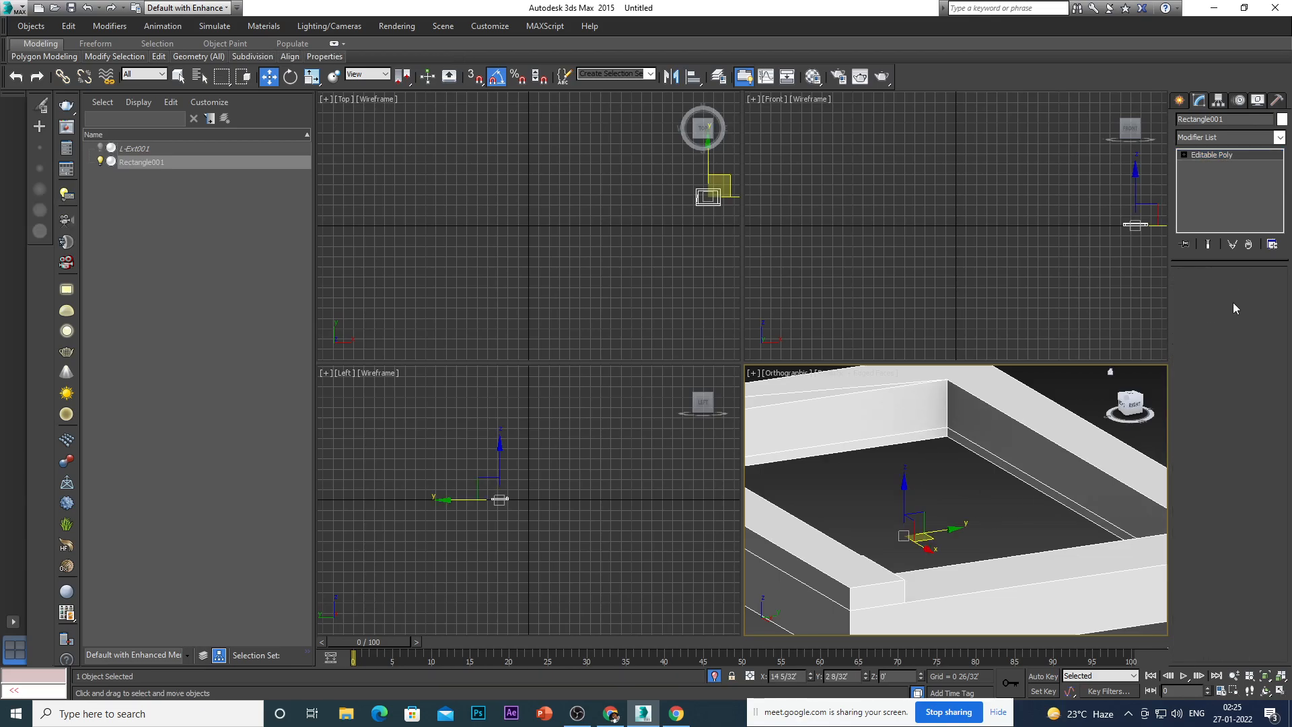
left_click(927, 433)
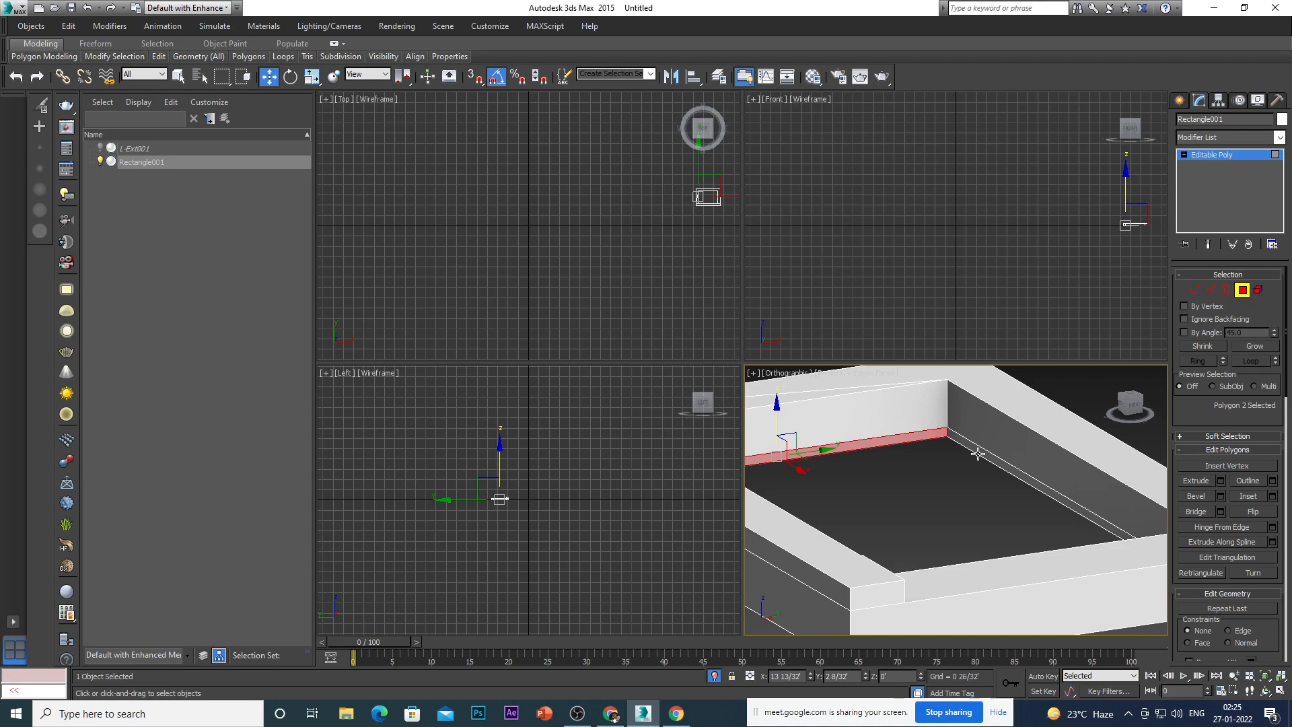
scroll(973, 507, "up", 3)
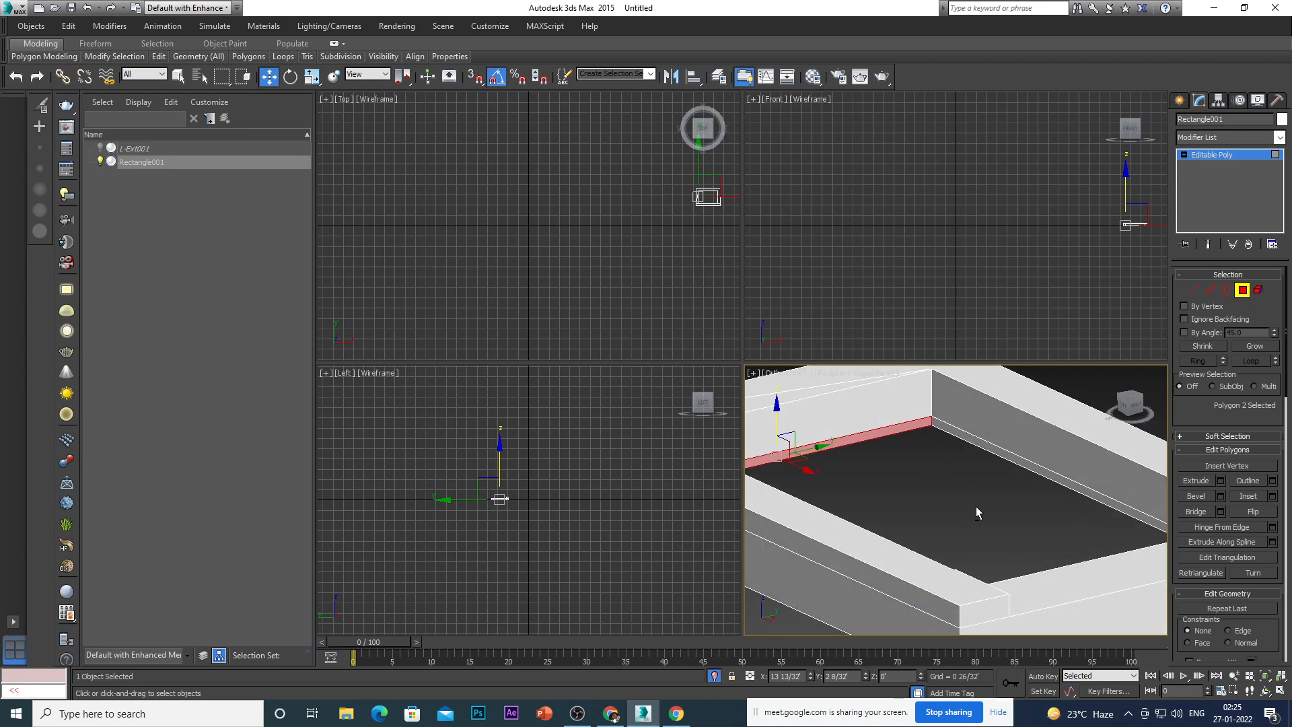
scroll(970, 513, "down", 5)
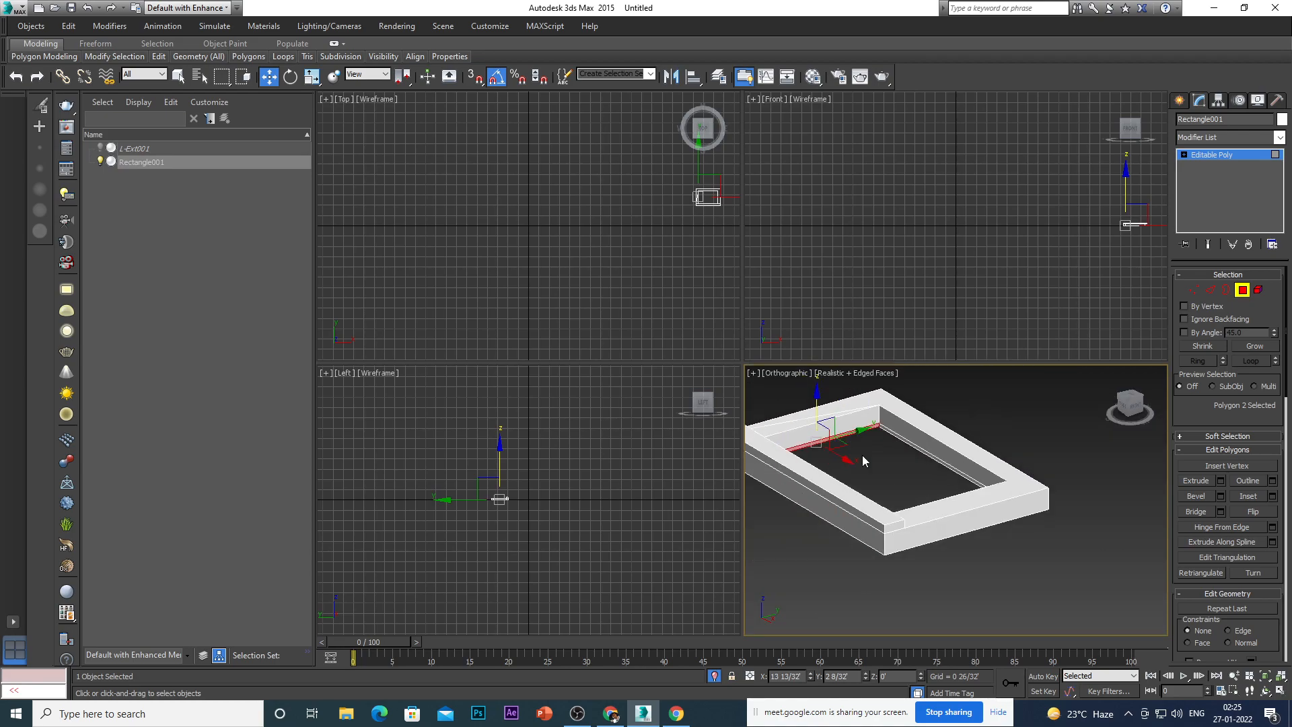
scroll(978, 534, "up", 4)
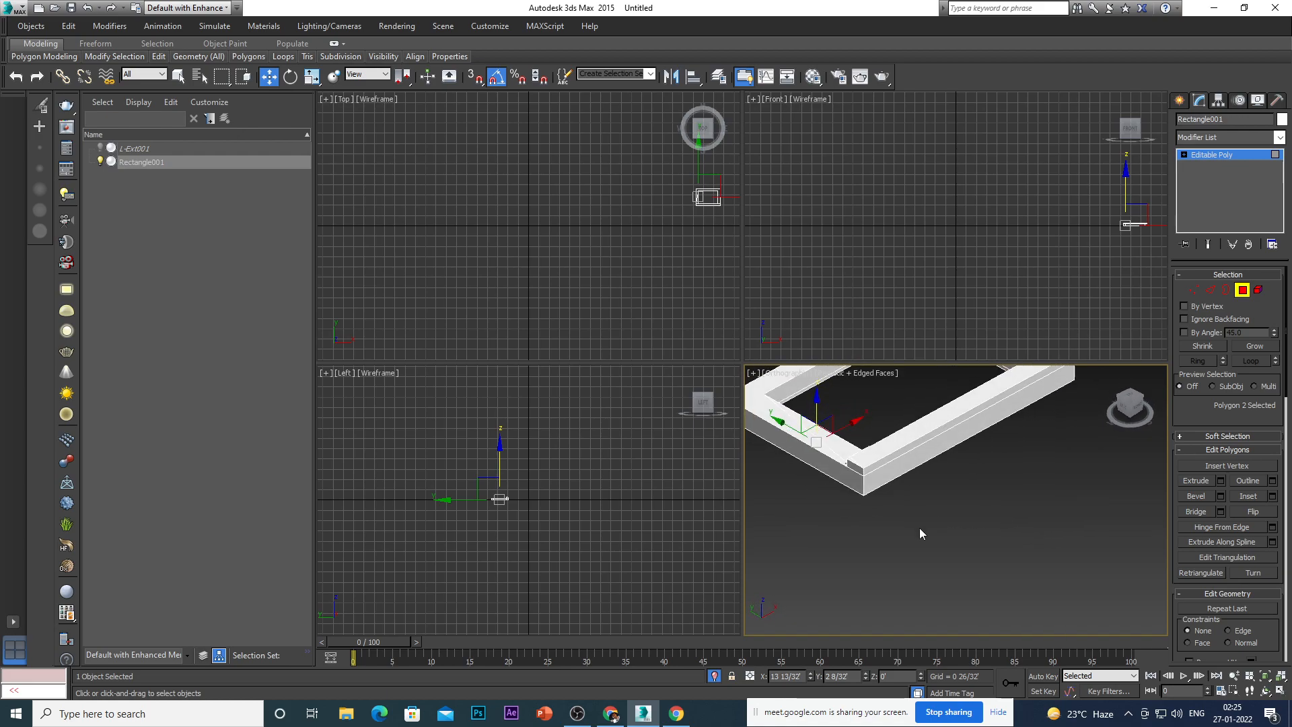
scroll(919, 531, "down", 7)
scroll(902, 486, "up", 10)
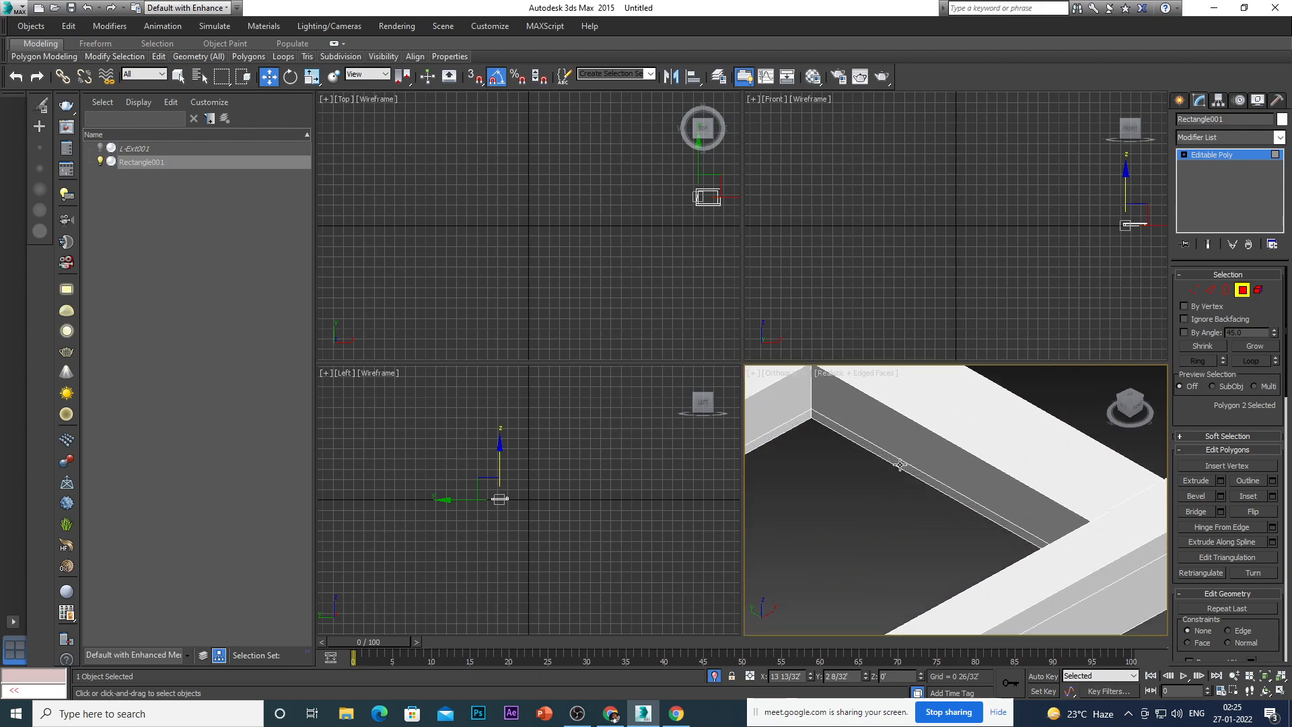
scroll(903, 507, "down", 10)
mouse_move(892, 520)
middle_mouse_down("alt")
mouse_move(810, 546)
mouse_move(904, 536)
middle_mouse_up("alt")
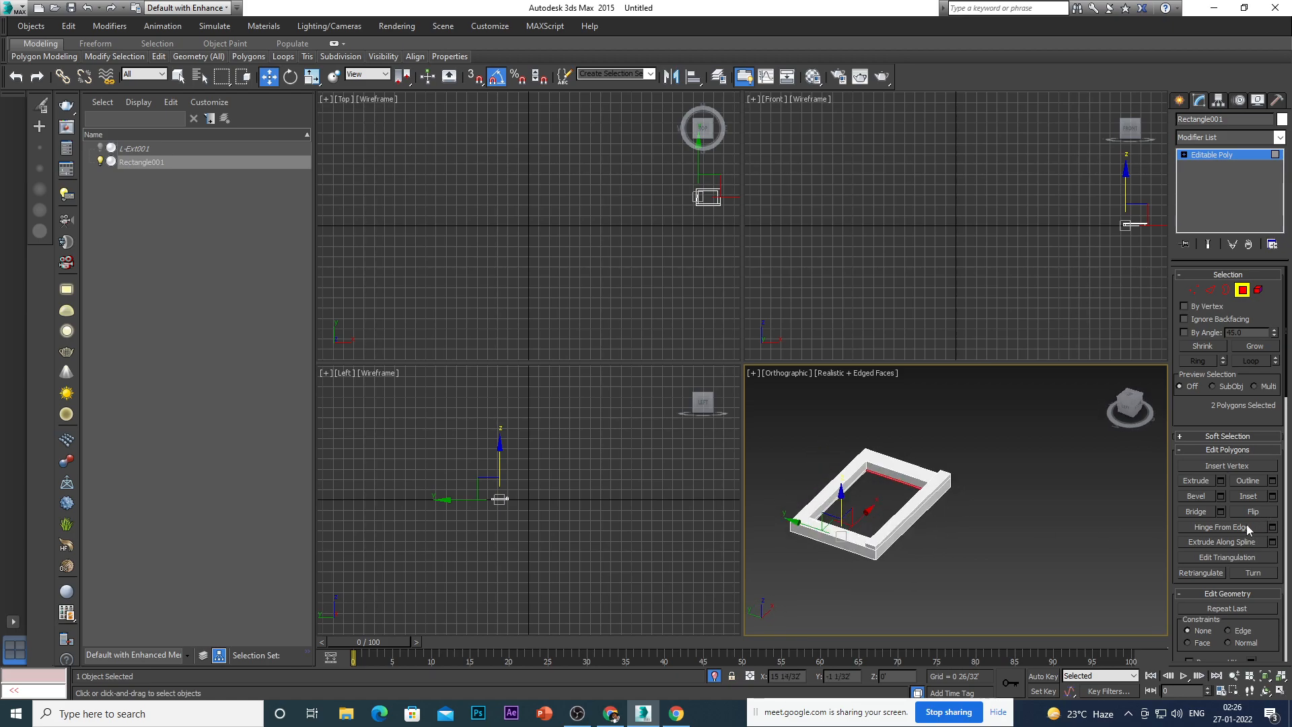
left_click(1196, 513)
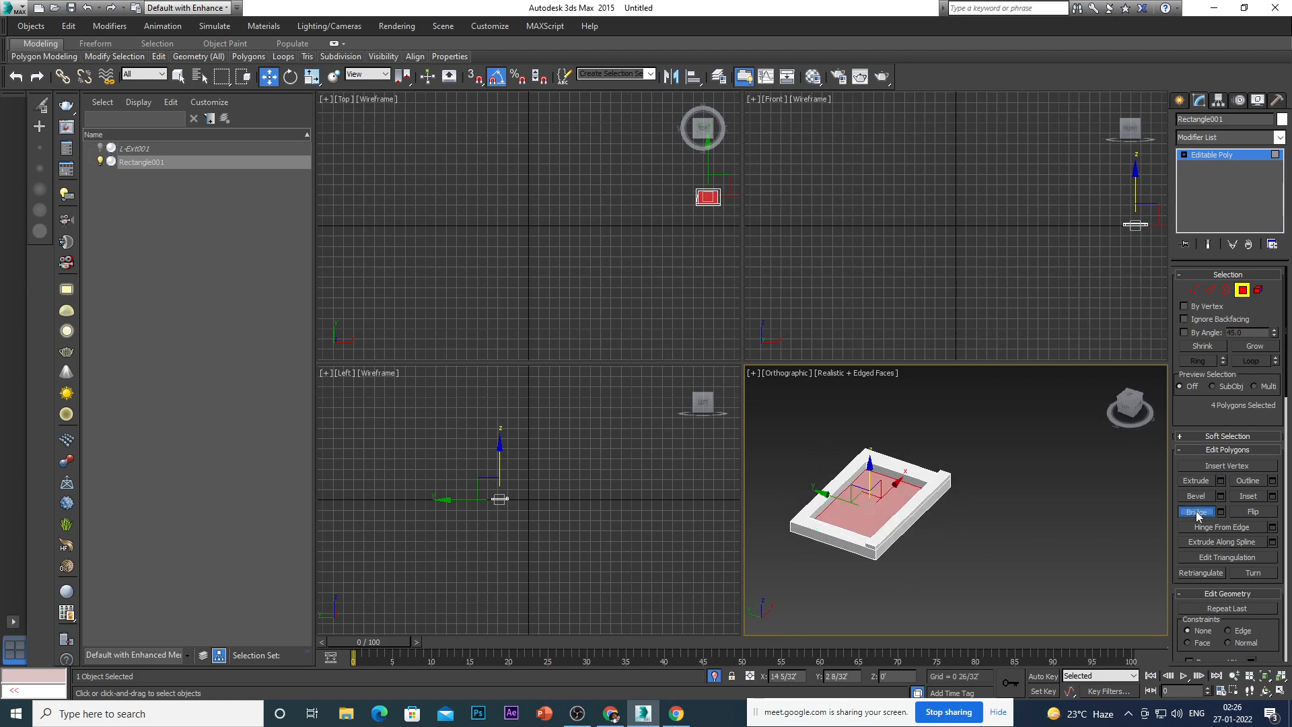
left_click(995, 562)
Examine the recessed panel and the frame's corners from several angles.
middle_click_drag(944, 563, 879, 576, "alt")
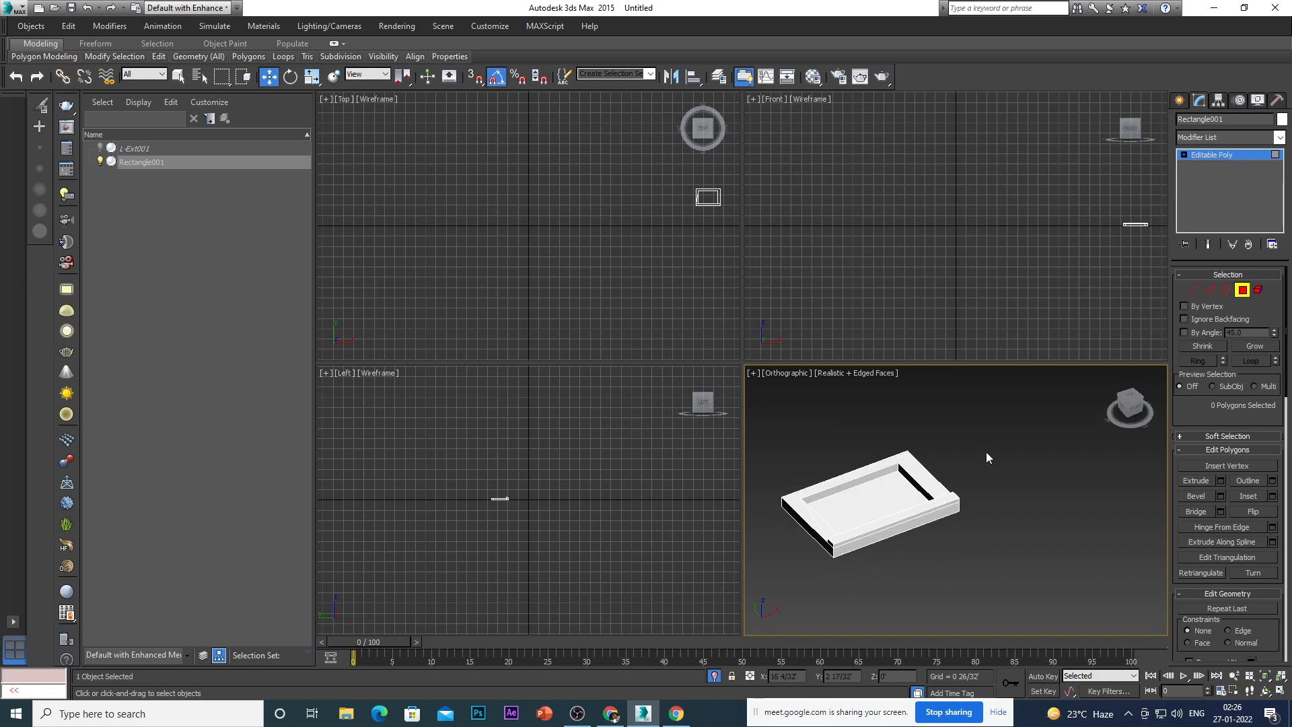
scroll(986, 452, "down", 3)
mouse_move(968, 508)
middle_mouse_down("alt")
mouse_move(906, 566)
mouse_move(974, 576)
mouse_move(1008, 492)
mouse_move(962, 524)
middle_mouse_up("alt")
scroll(975, 512, "down", 4)
scroll(859, 467, "up", 8)
scroll(938, 501, "down", 2)
middle_click_drag(946, 547, 982, 525, "alt")
scroll(963, 509, "up", 4)
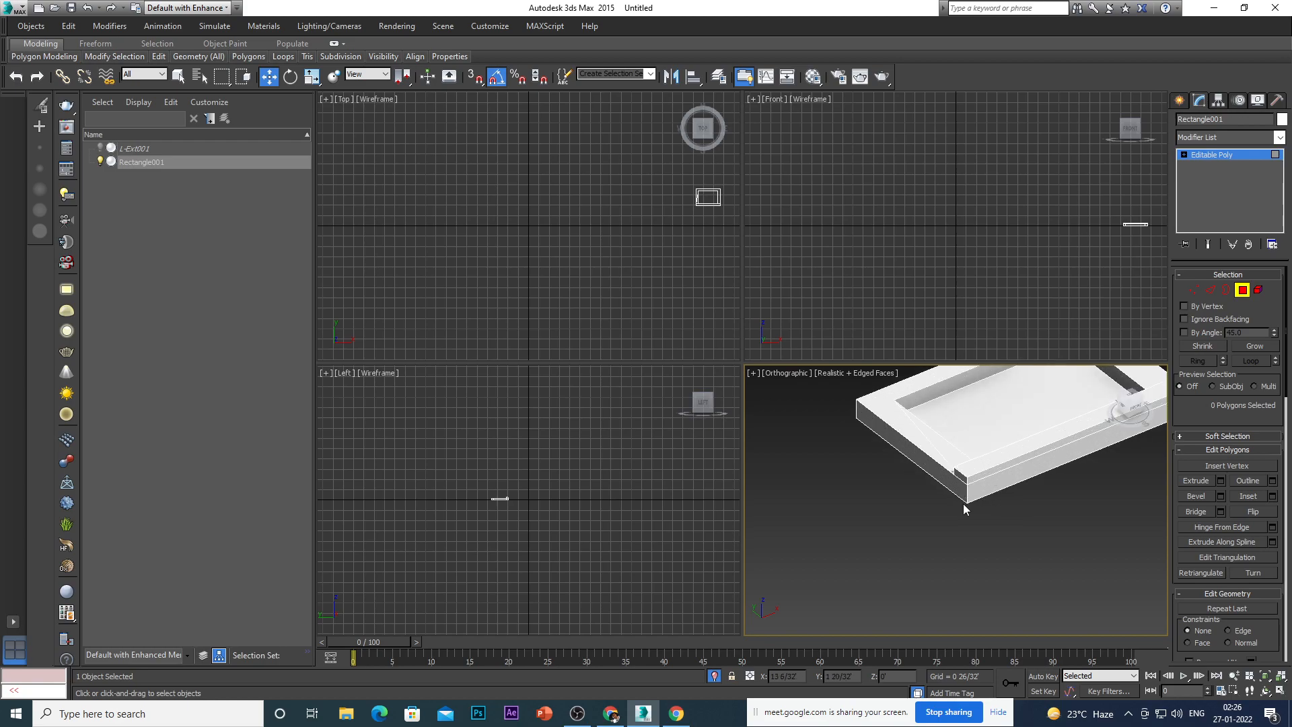
scroll(964, 454, "down", 5)
scroll(1009, 426, "up", 3)
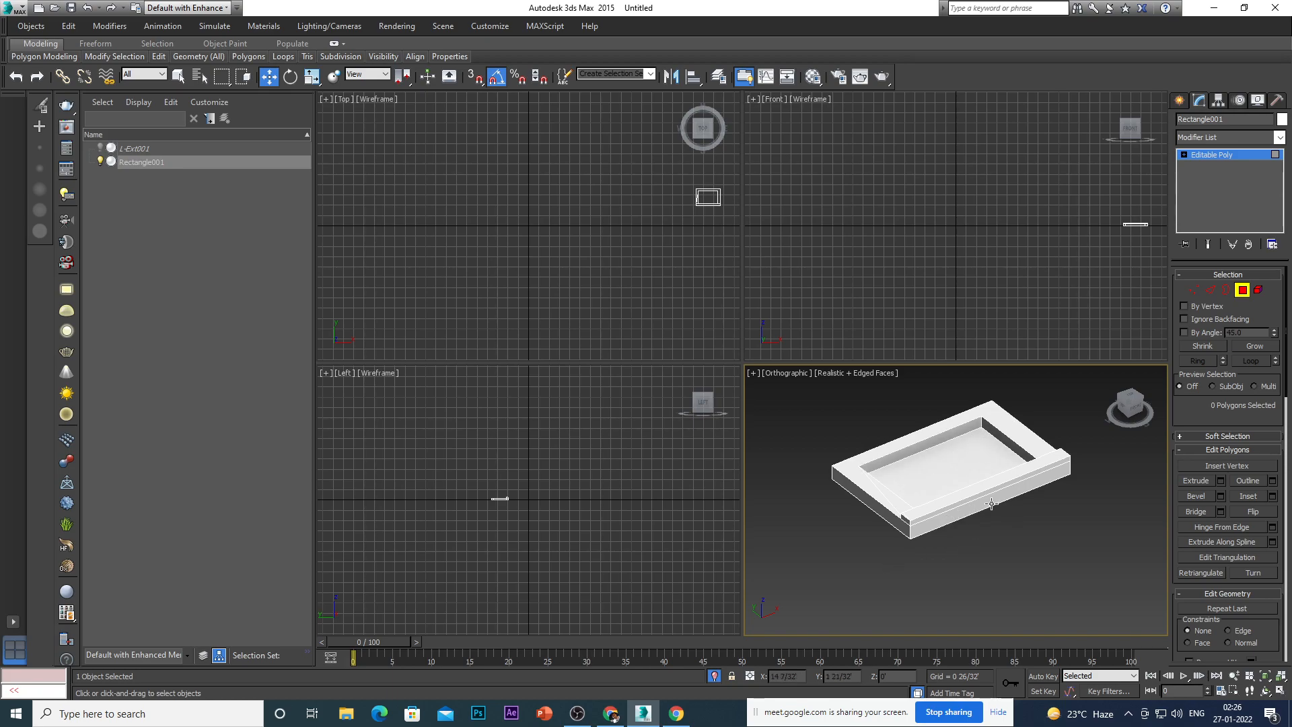
Leave polygon editing and deselect the frame.
scroll(940, 518, "down", 4)
scroll(999, 585, "up", 2)
scroll(1000, 588, "up", 2)
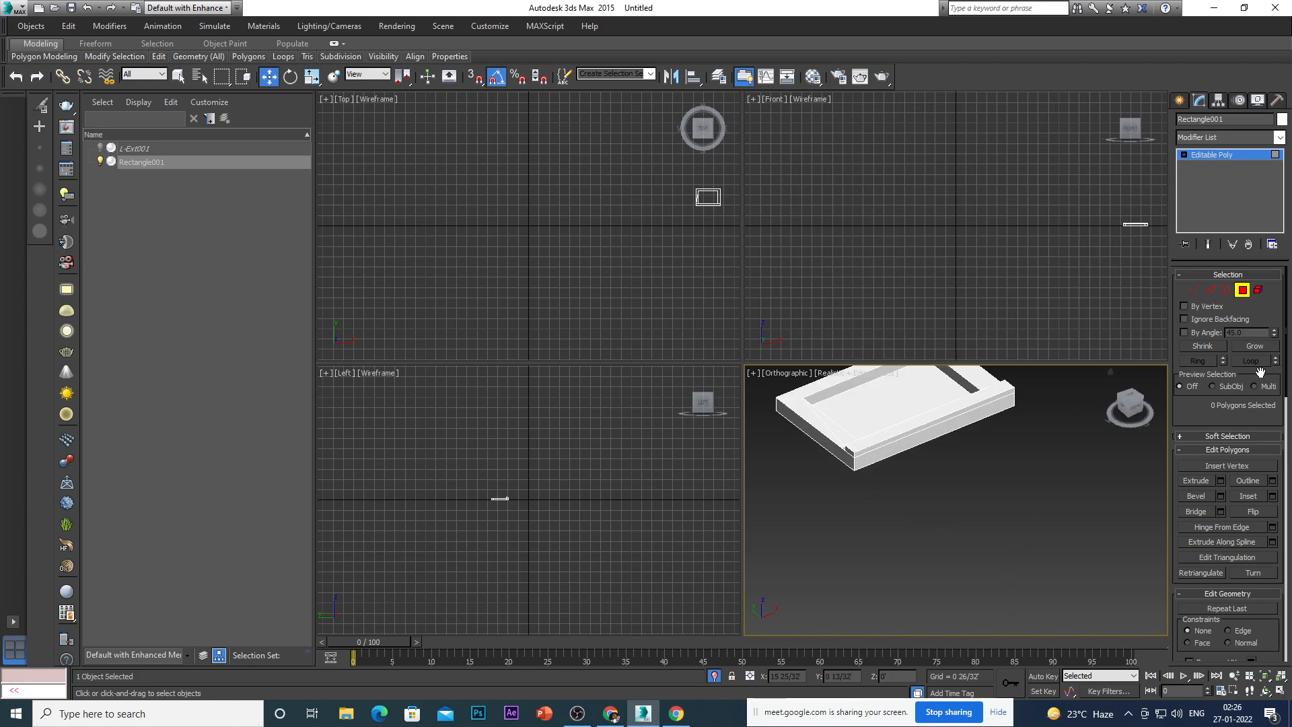
left_click(1228, 156)
left_click(923, 535)
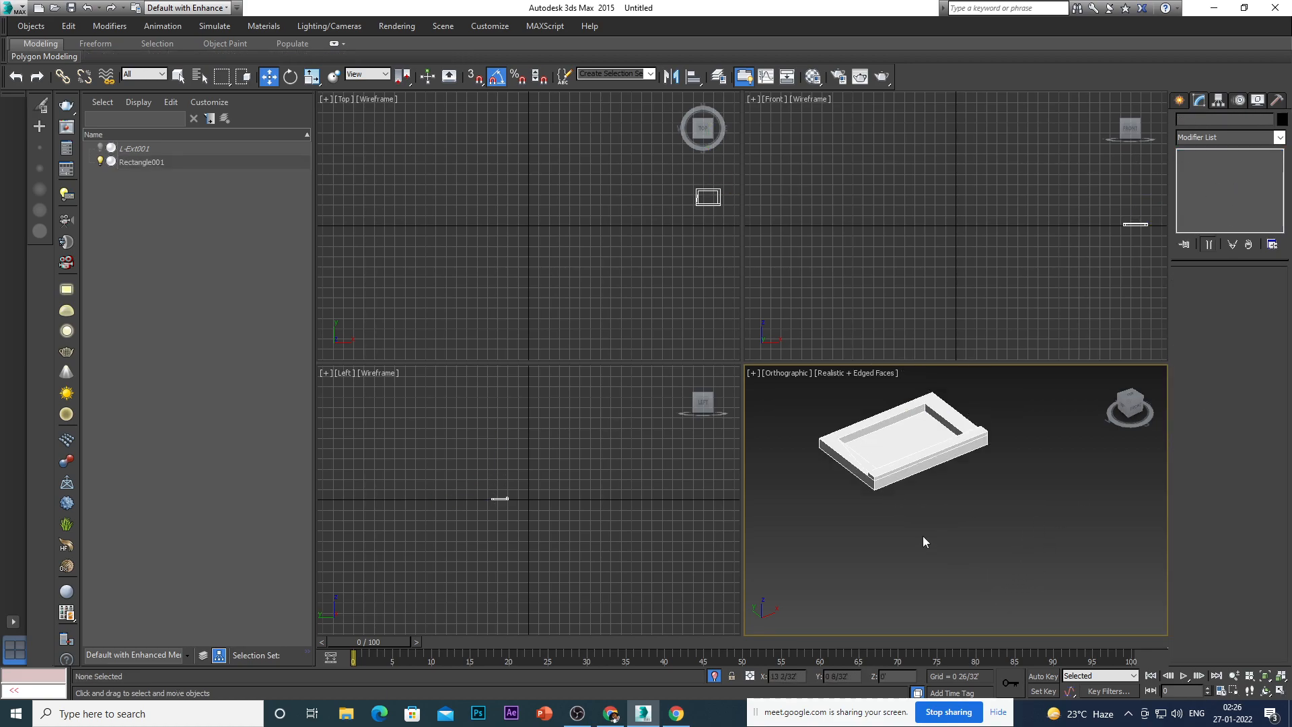
Enter polygon editing on the frame and select the recessed panel's upper face and its matching face on the underside.
scroll(922, 504, "up", 1)
left_click(937, 430)
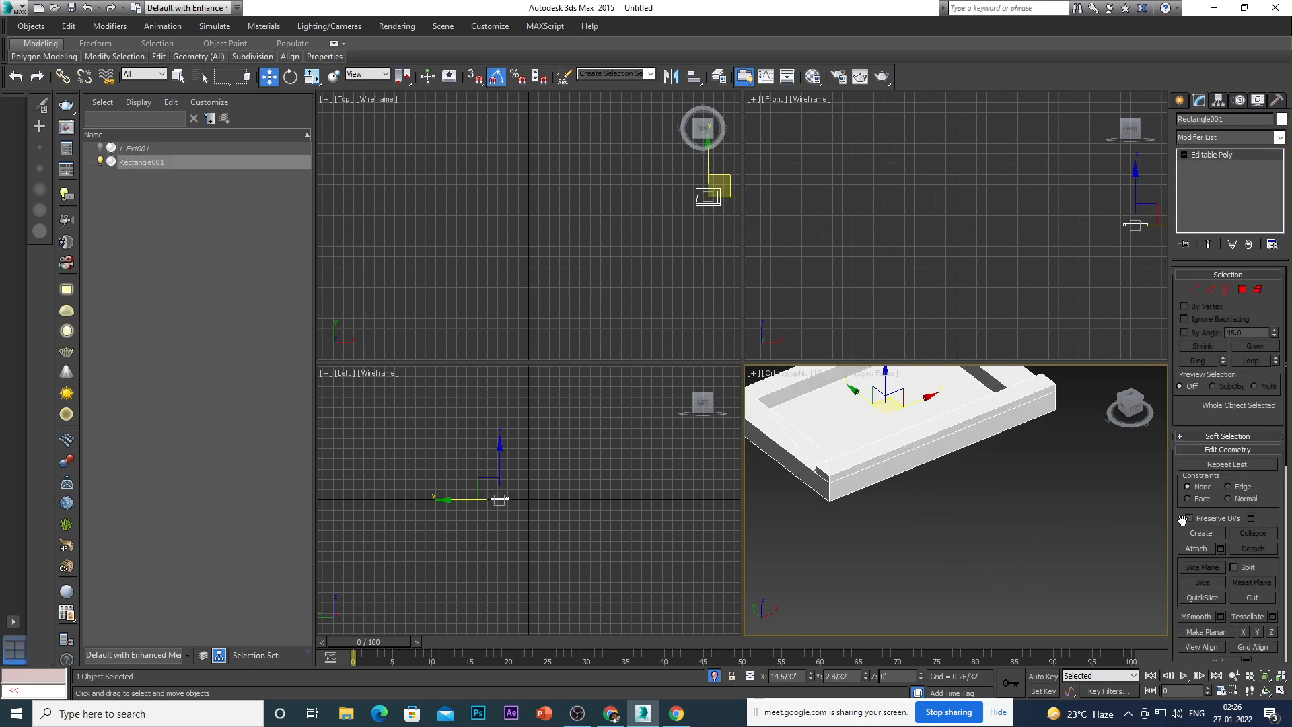
scroll(1283, 532, "down", 5)
scroll(1283, 532, "down", 1)
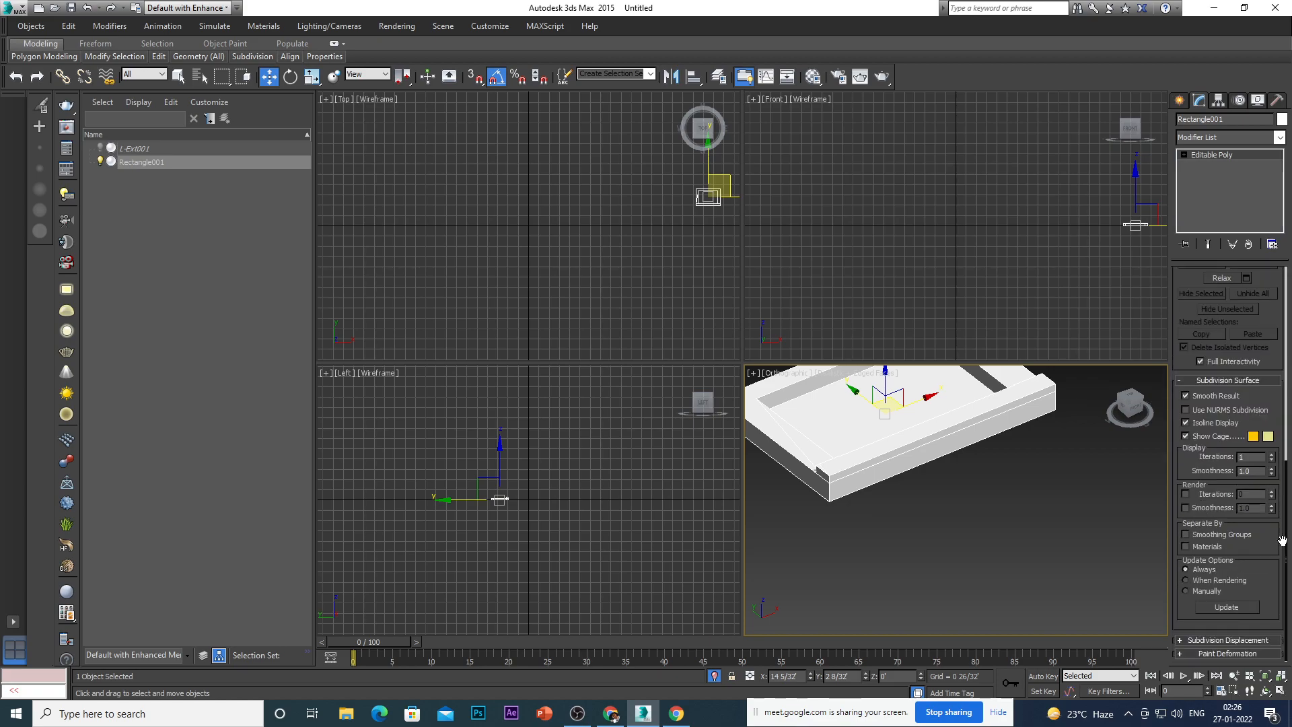
scroll(1283, 540, "up", 5)
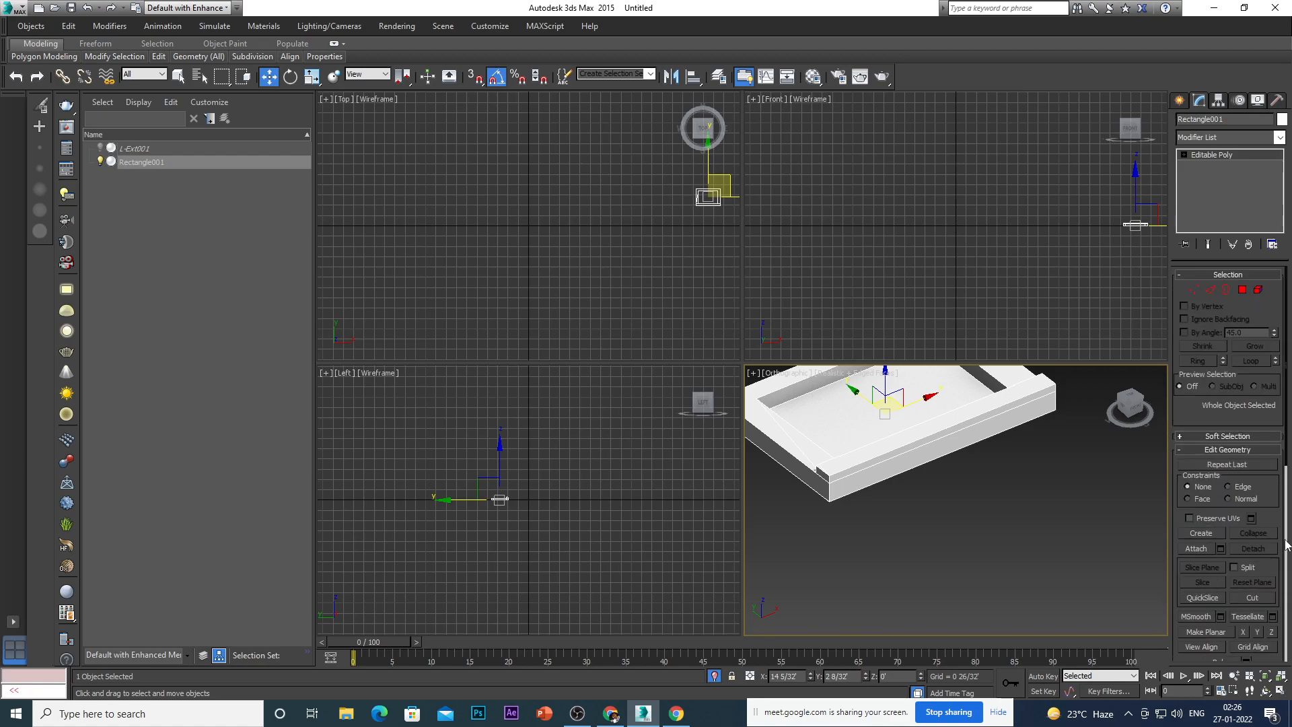
left_click(1242, 289)
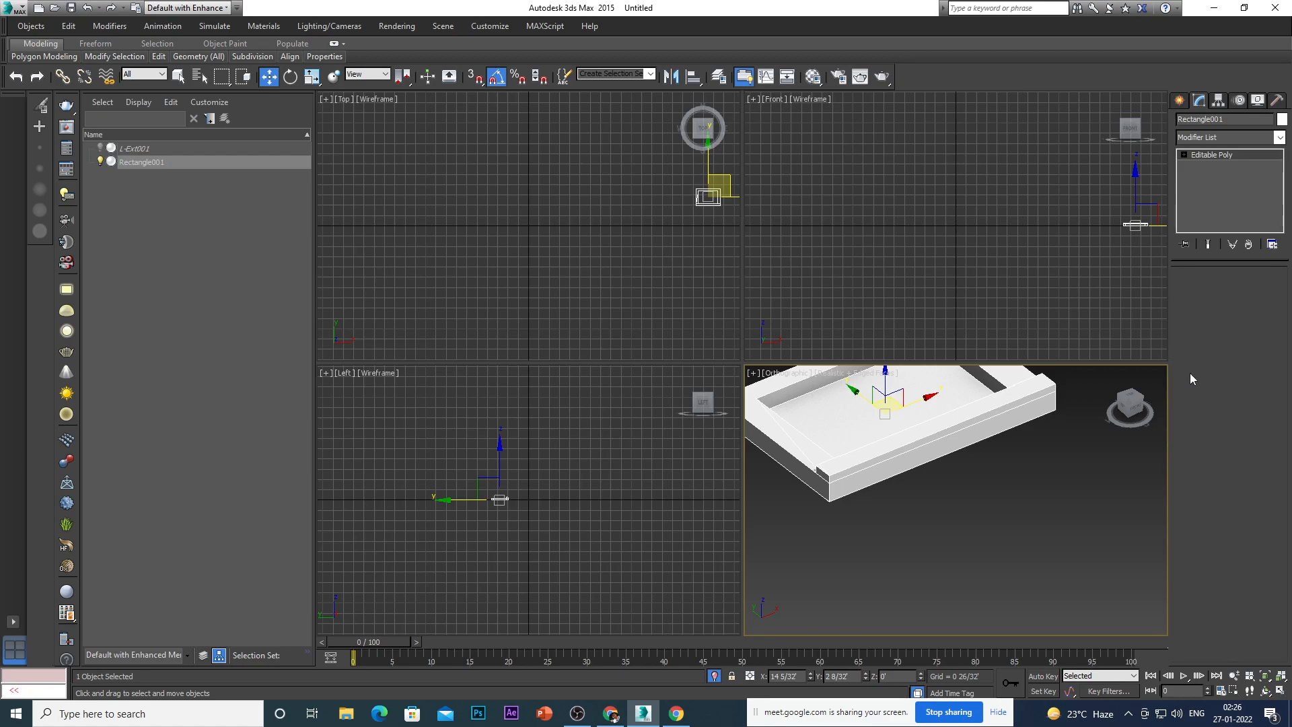
scroll(889, 532, "down", 5)
scroll(874, 494, "up", 5)
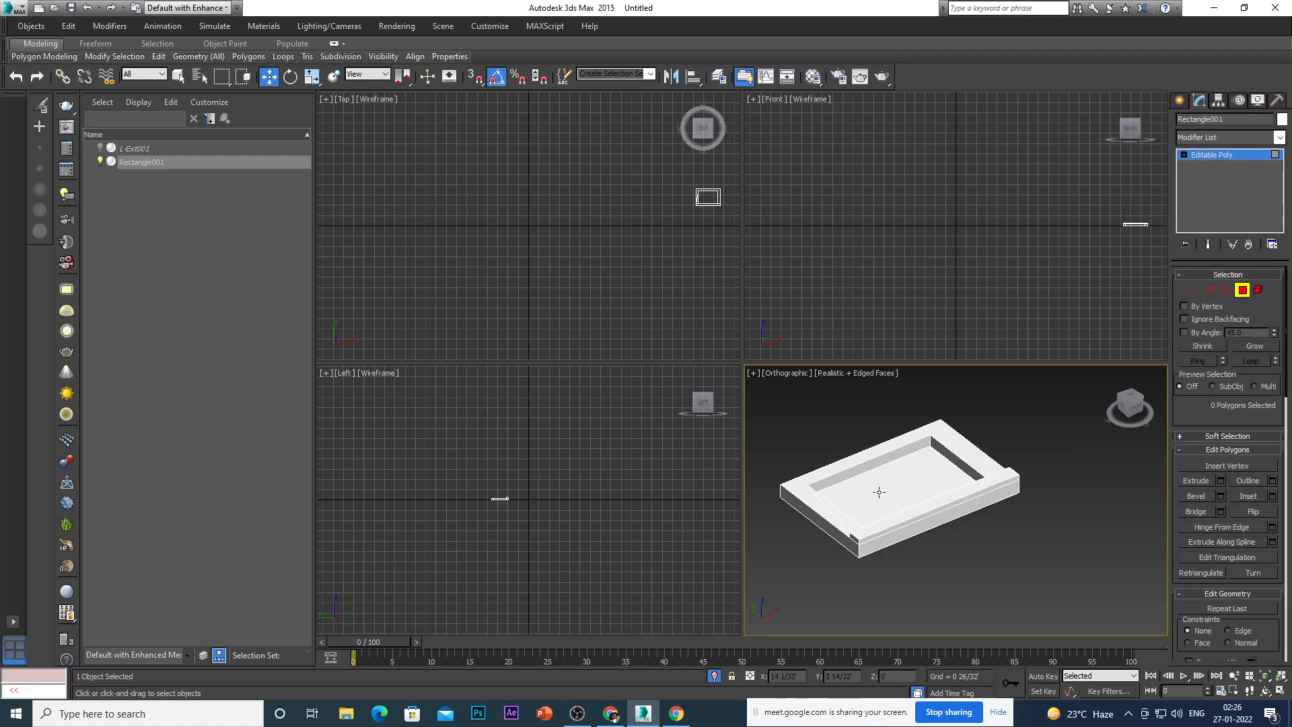
left_click(893, 478)
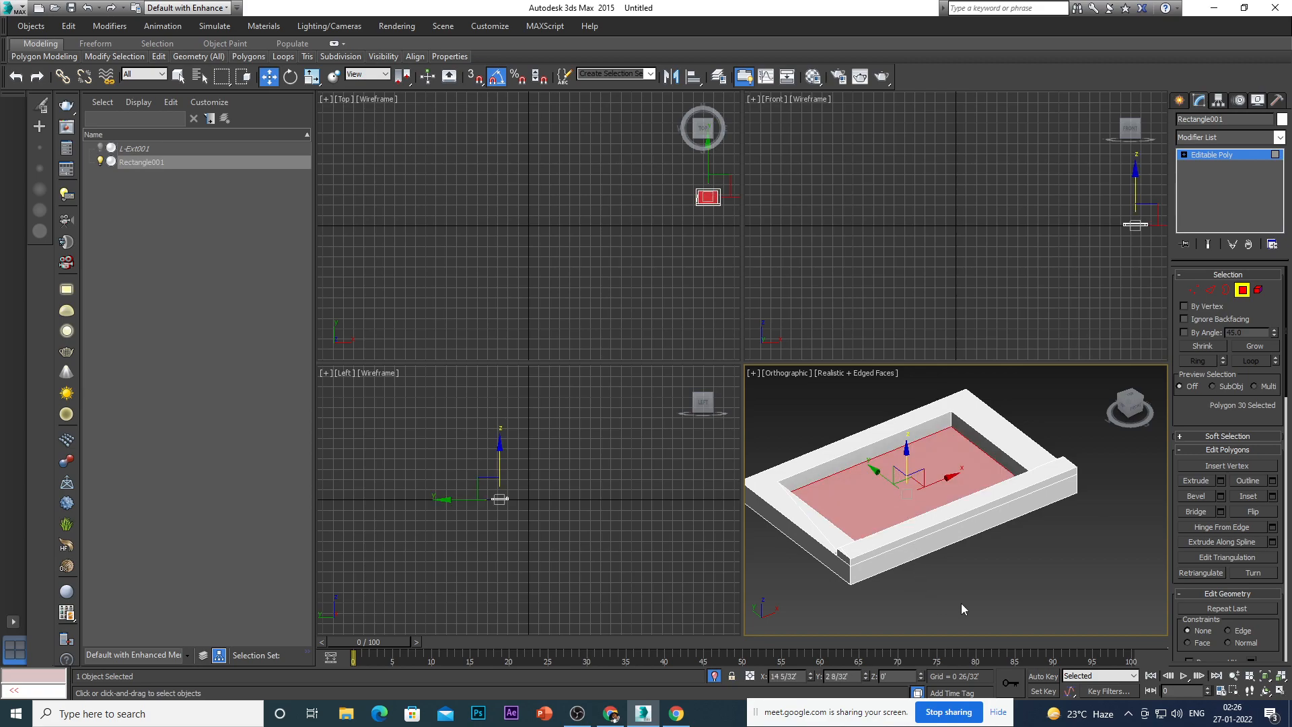
middle_click_drag(946, 602, 936, 501, "alt")
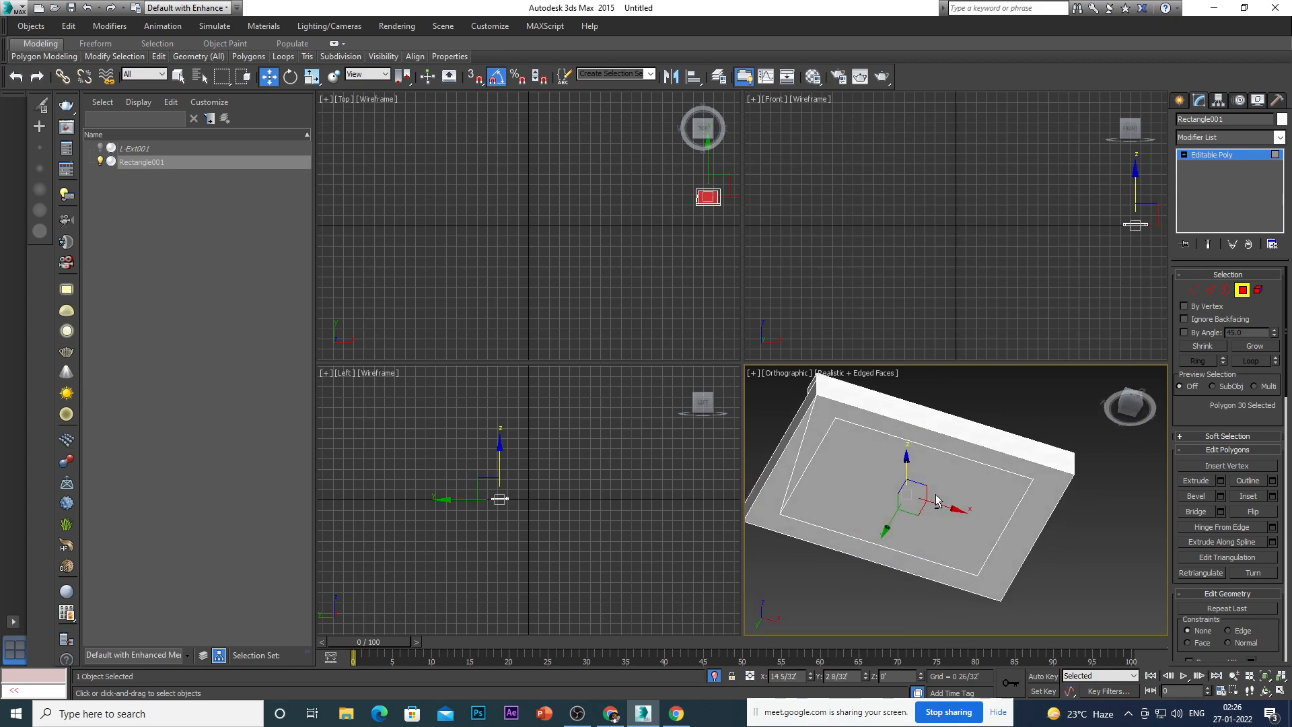
left_click(855, 479, "ctrl")
middle_click_drag(953, 545, 928, 437, "alt")
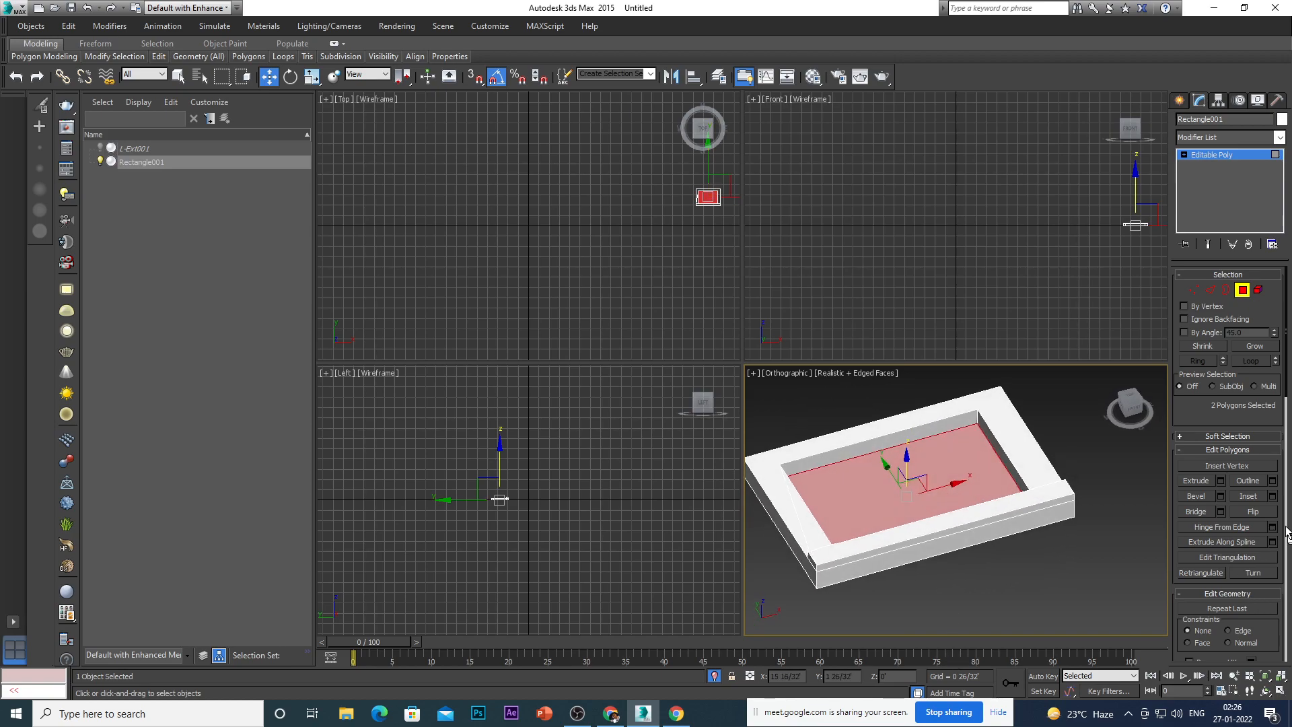
Assign material ID 2 to the selected panel faces, select by ID 2, and clear the selection.
scroll(1278, 522, "down", 5)
scroll(1278, 519, "down", 15)
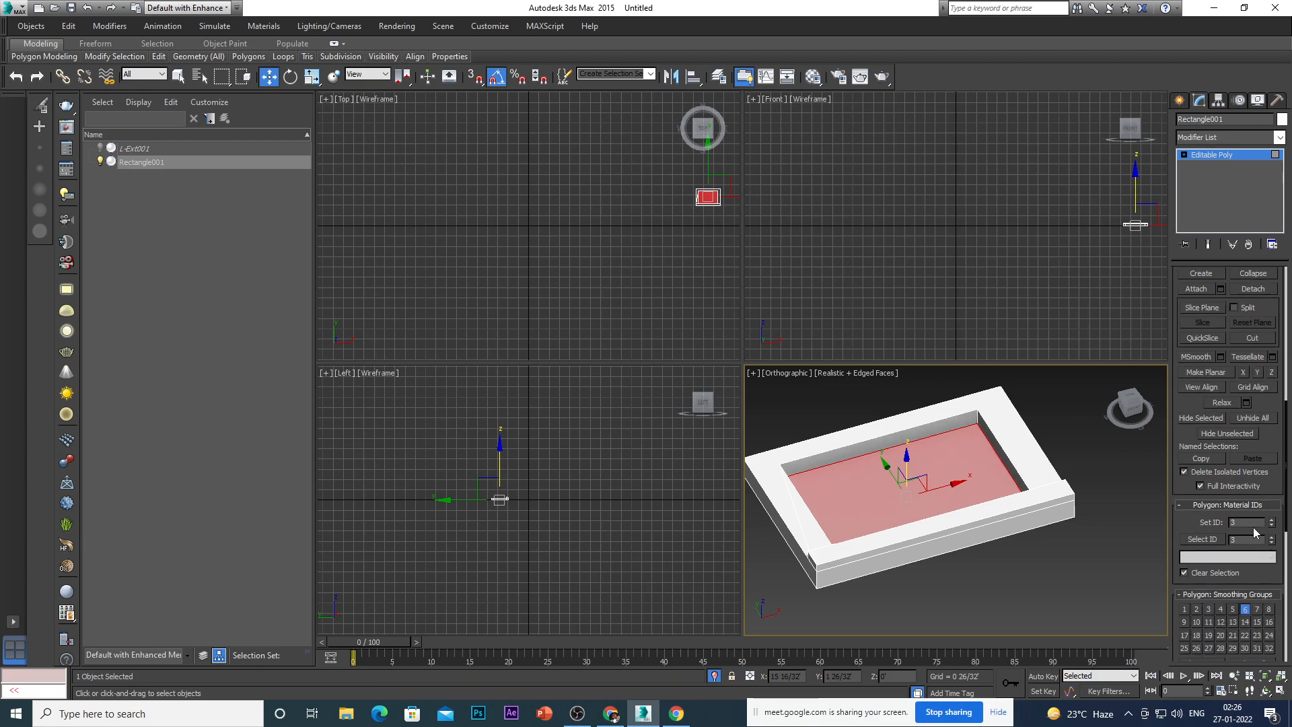
double_click(1245, 524)
double_click(1244, 540)
left_click(1195, 537)
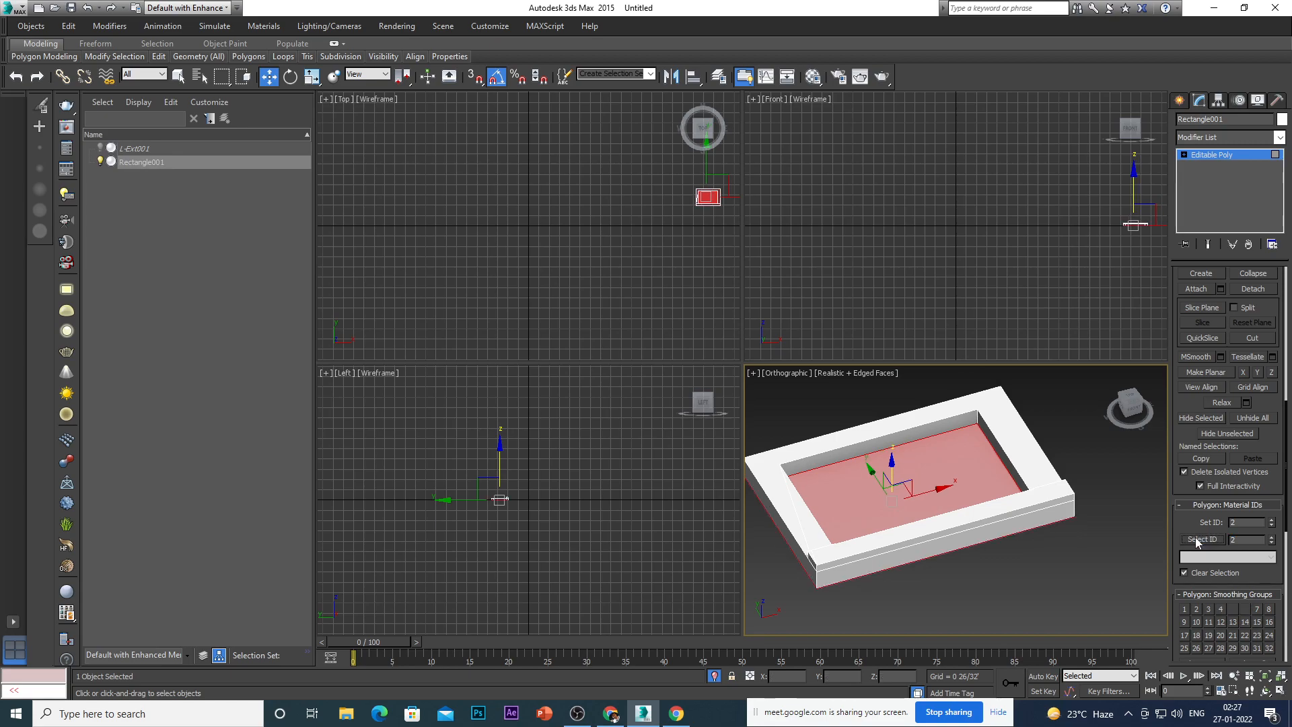
left_click(1072, 587)
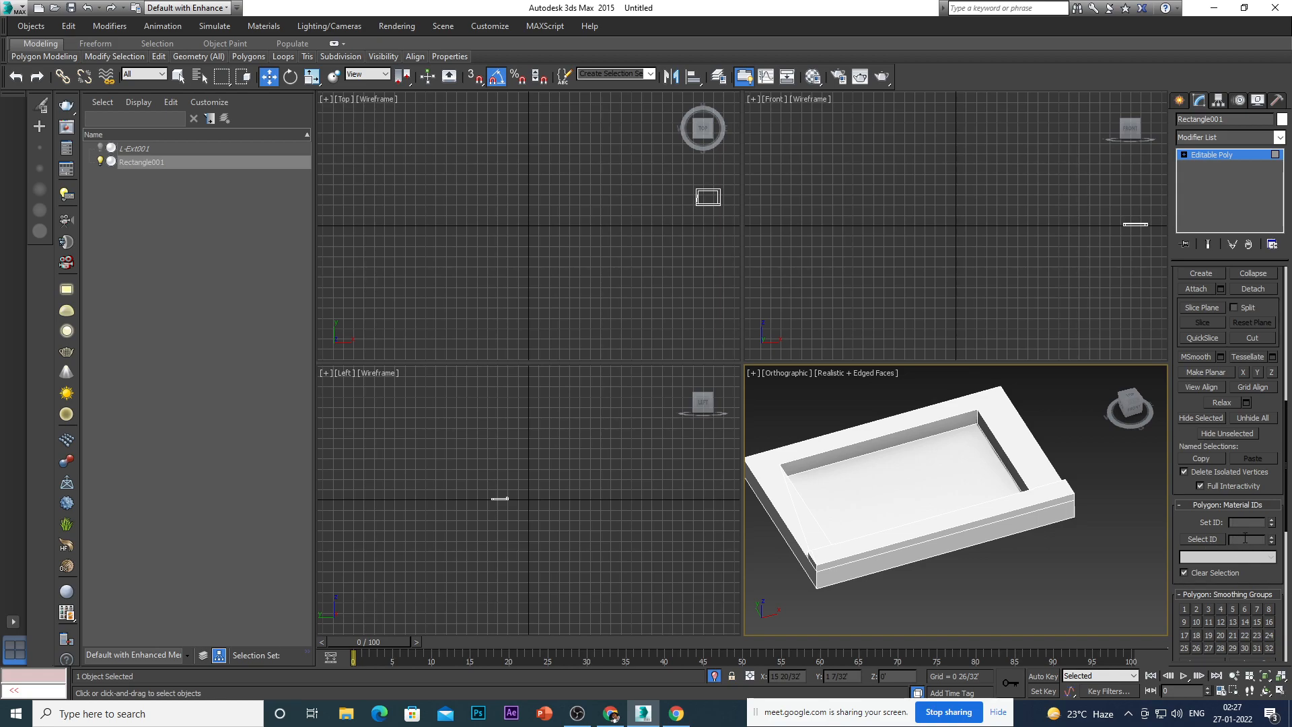
Check which polygons carry material ID 2 by selecting that ID, and deselect them.
left_click(1202, 539)
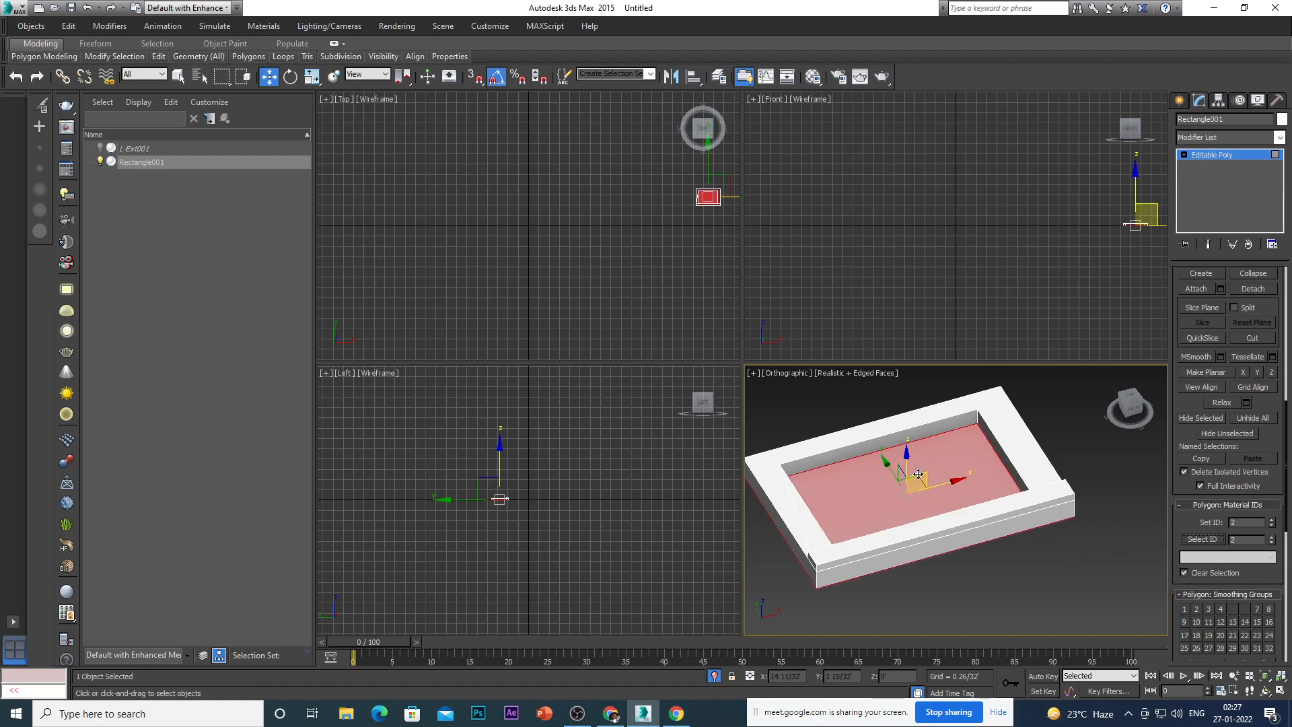
mouse_move(919, 600)
middle_mouse_down("alt")
mouse_move(954, 490)
mouse_move(926, 587)
middle_mouse_up("alt")
scroll(915, 587, "down", 5)
left_click(949, 580)
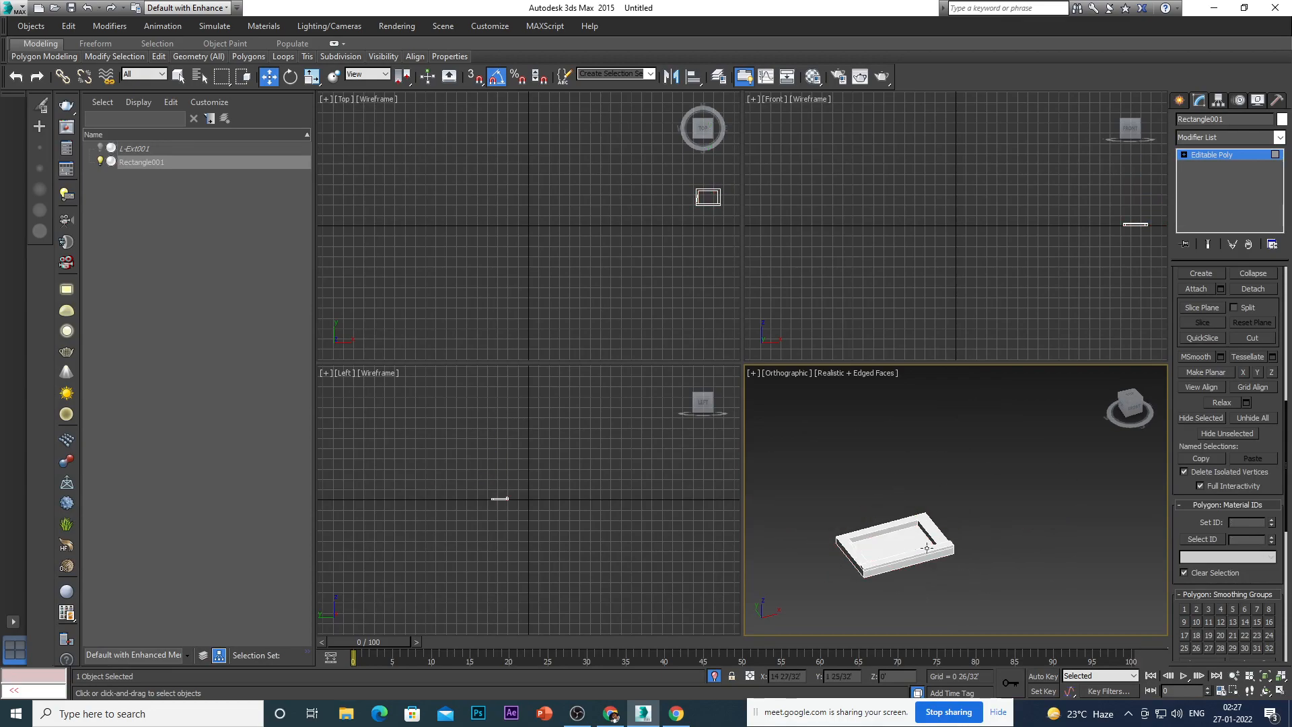
Select the frame's top face together with the top and end faces of its raised long strip.
scroll(927, 550, "up", 2)
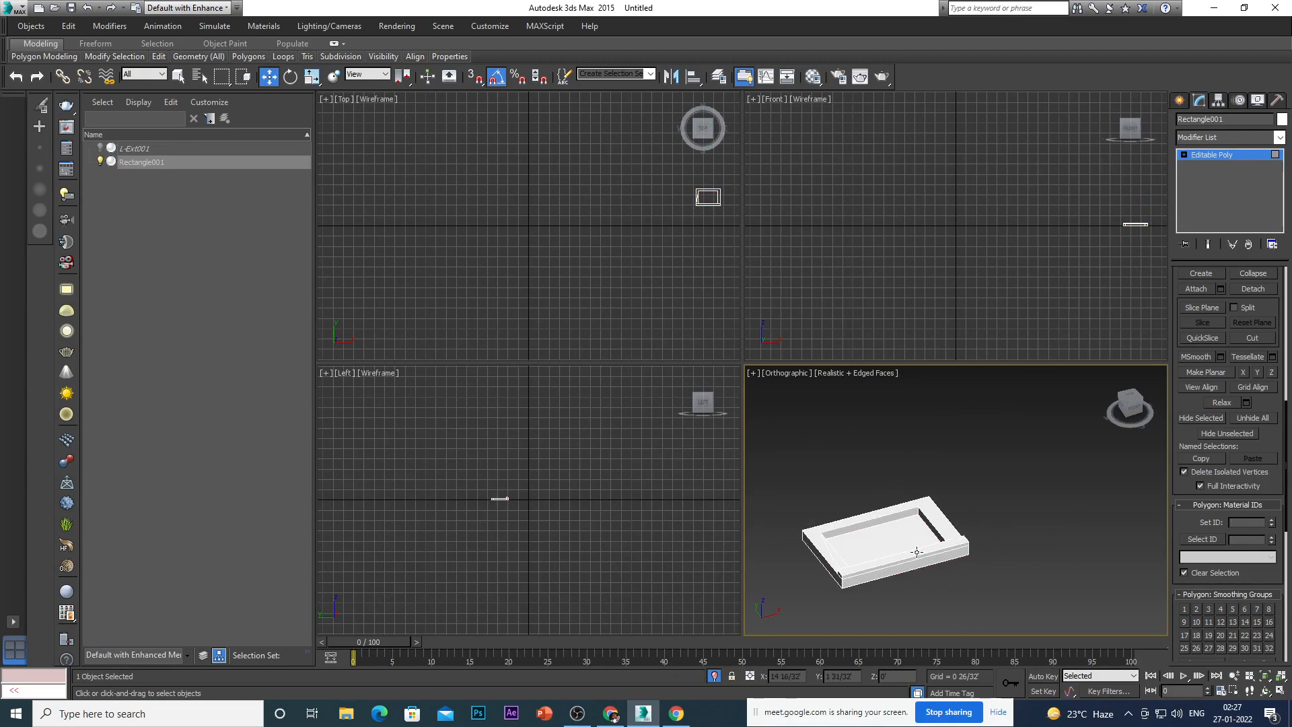
scroll(878, 517, "up", 2)
left_click(881, 522)
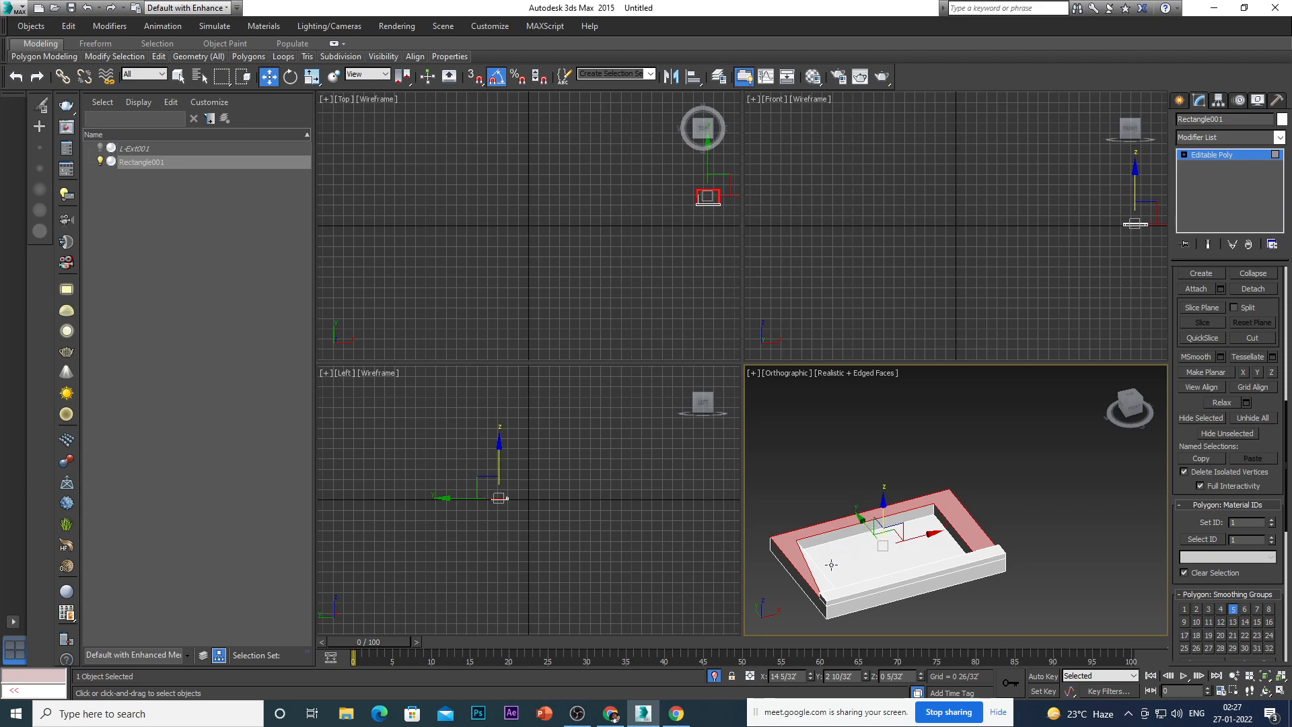
scroll(825, 598, "up", 4)
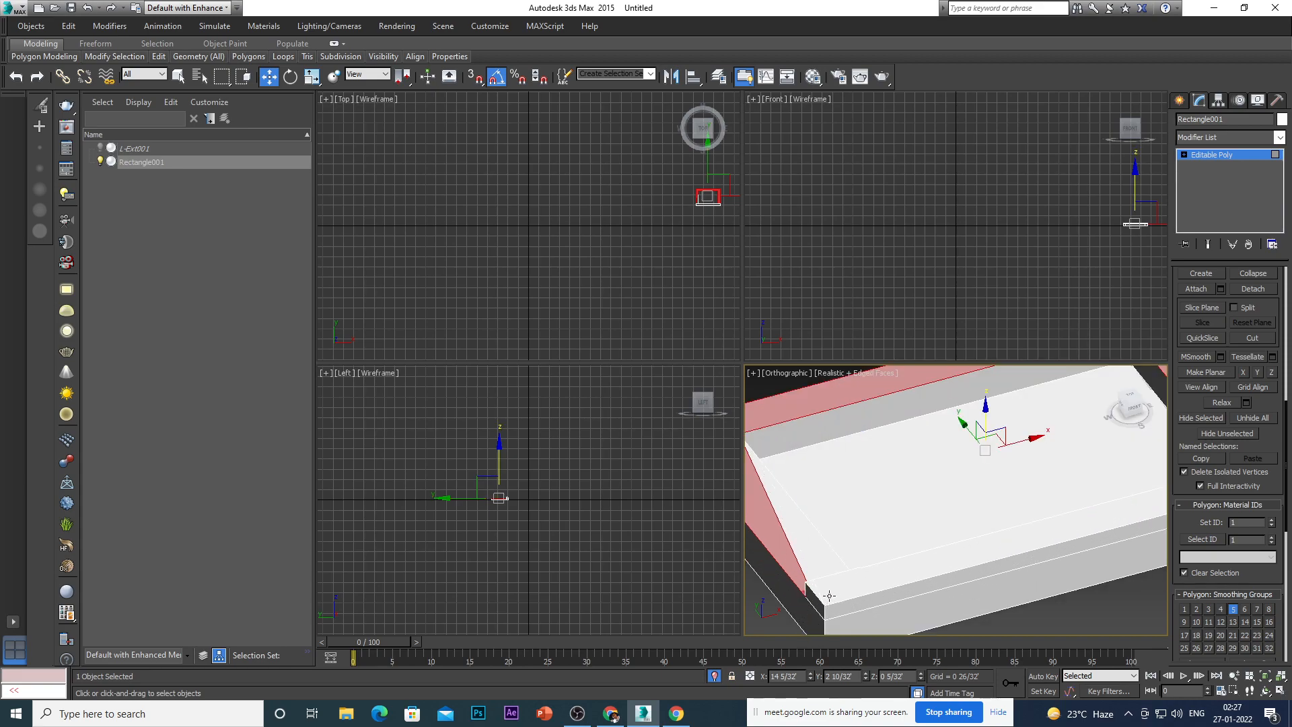
left_click(828, 596, "ctrl")
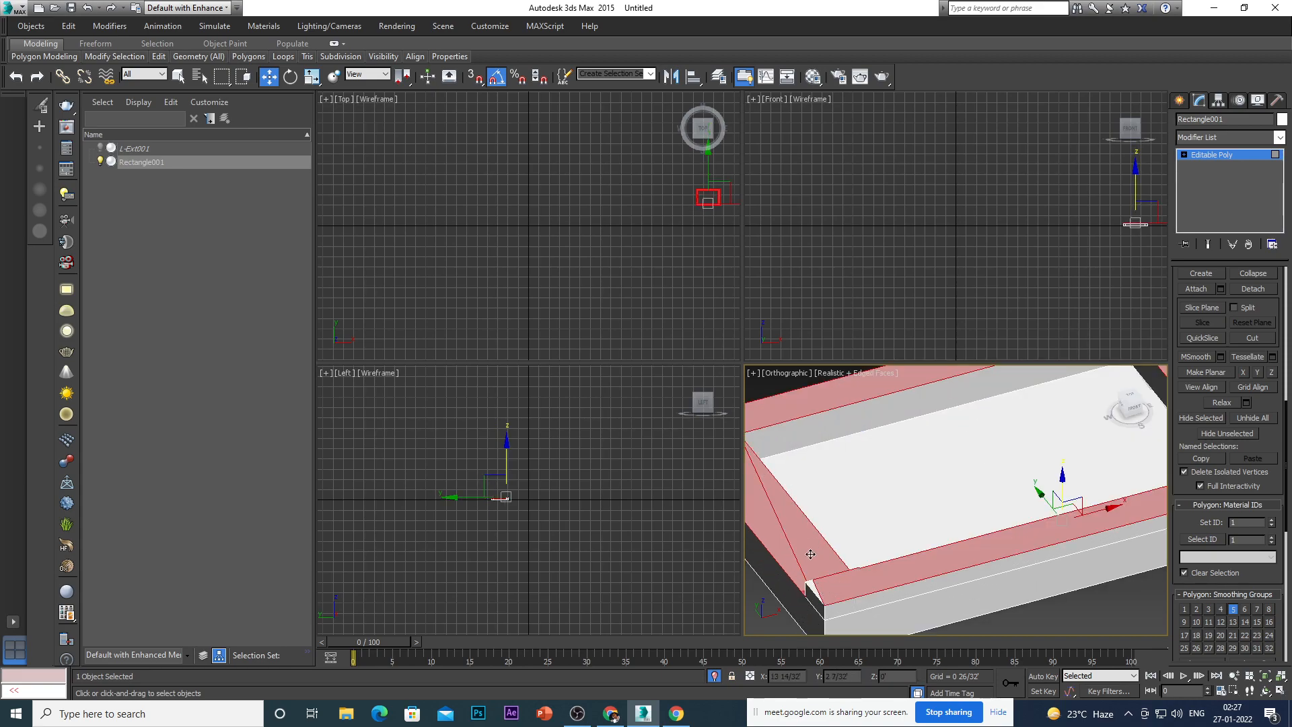
scroll(810, 558, "down", 5)
scroll(875, 606, "down", 2)
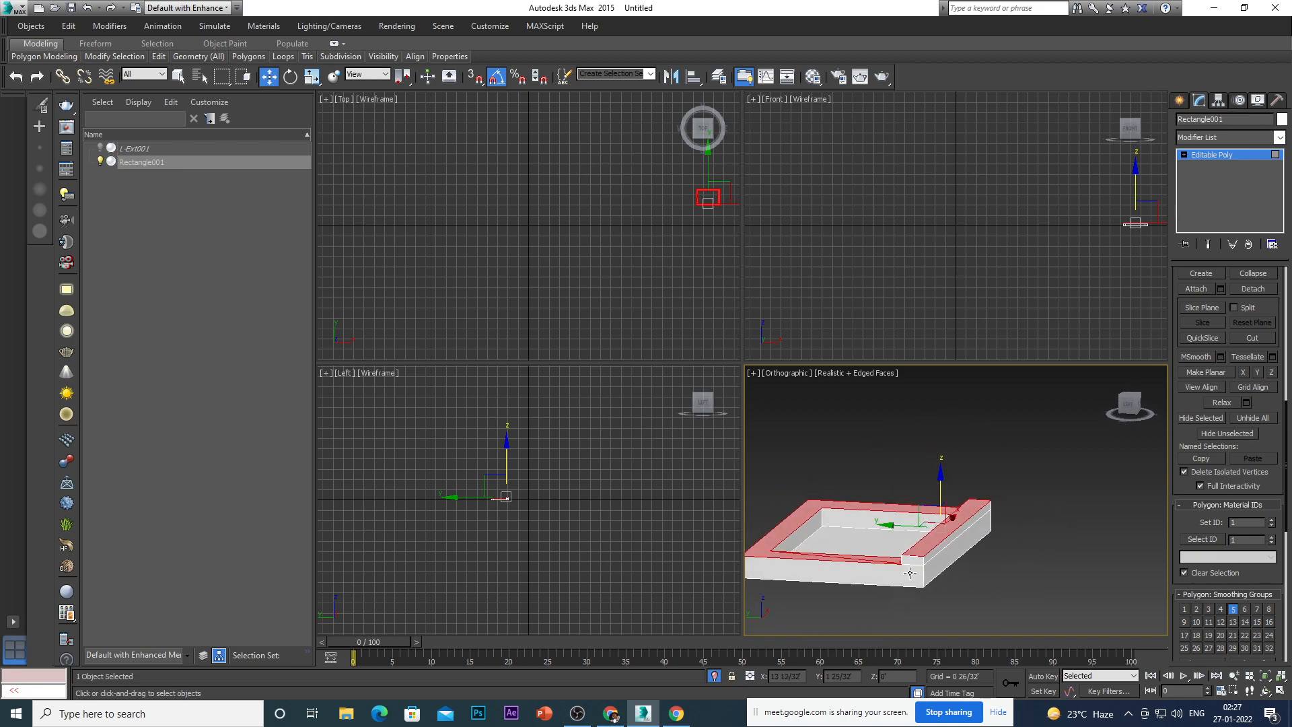
scroll(908, 572, "up", 5)
left_click(898, 548, "ctrl")
middle_click_drag(863, 584, 910, 617, "alt")
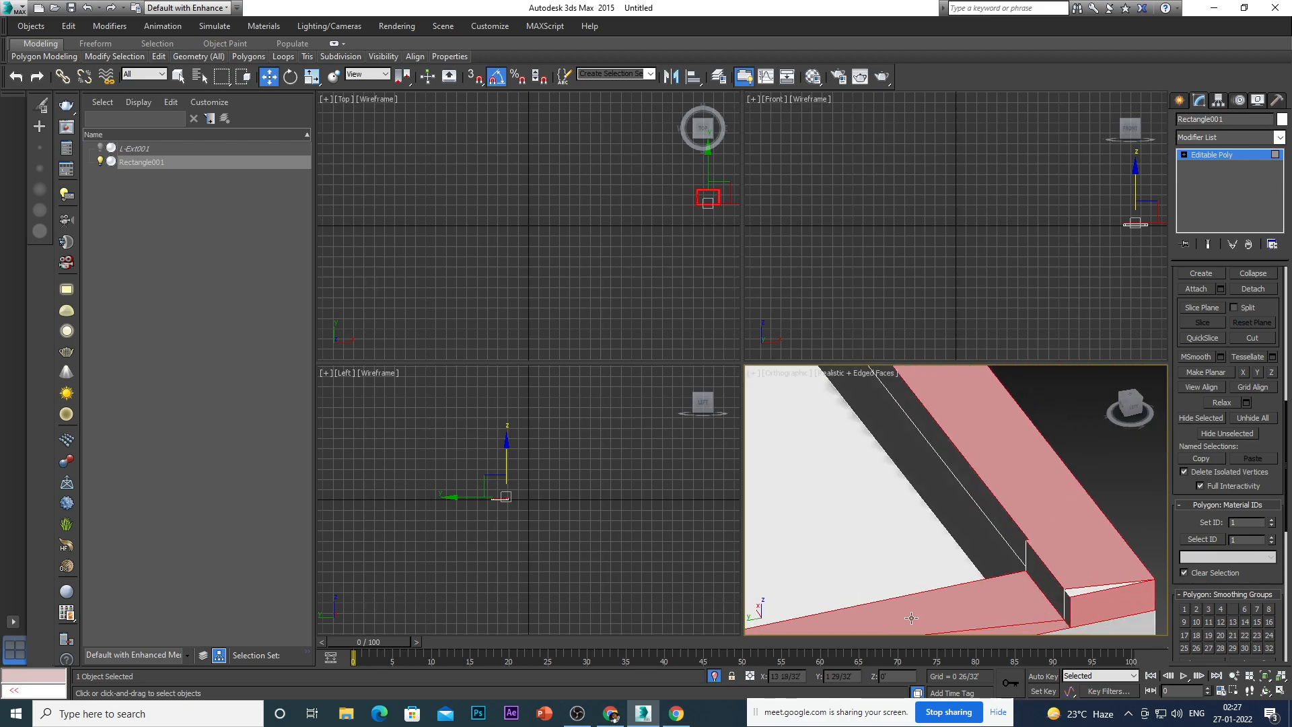
Add the small sliver and step faces at the near end of the raised strip to the selection.
scroll(929, 559, "down", 2)
scroll(972, 571, "up", 3)
left_click(1005, 553, "ctrl")
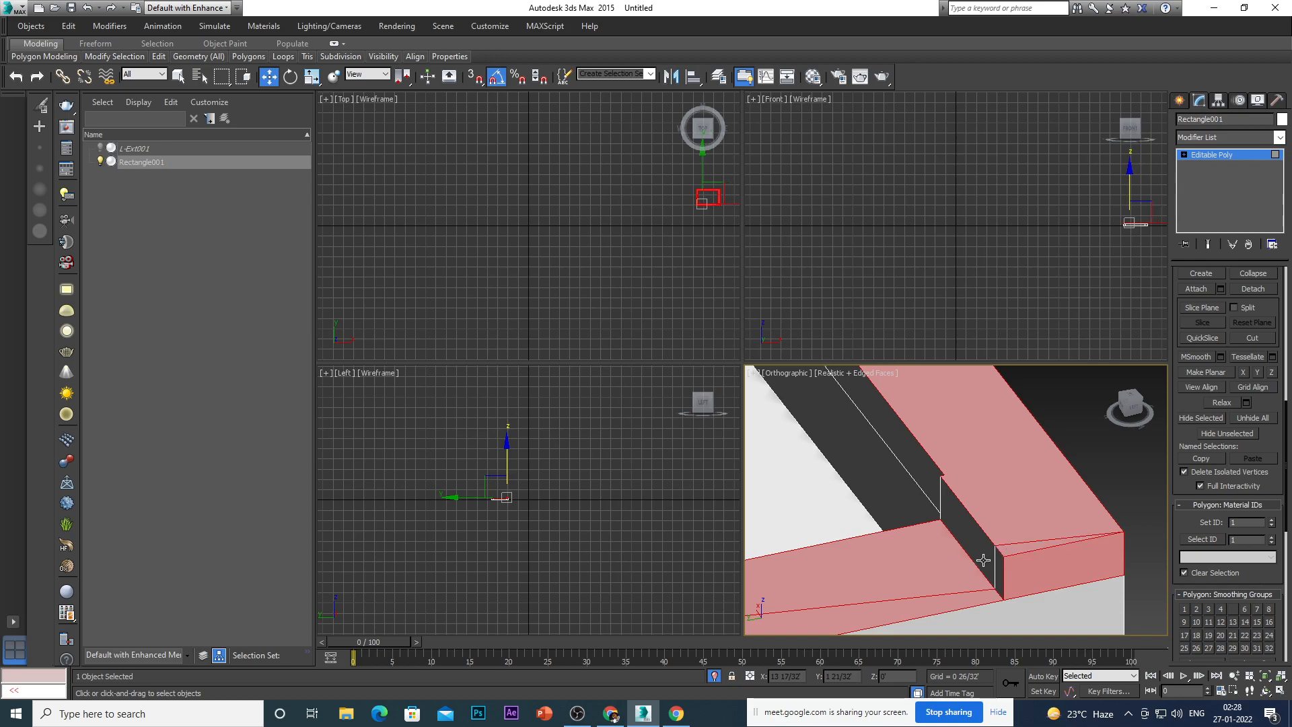
left_click(989, 563, "ctrl")
left_click(998, 569, "ctrl")
scroll(994, 570, "down", 3)
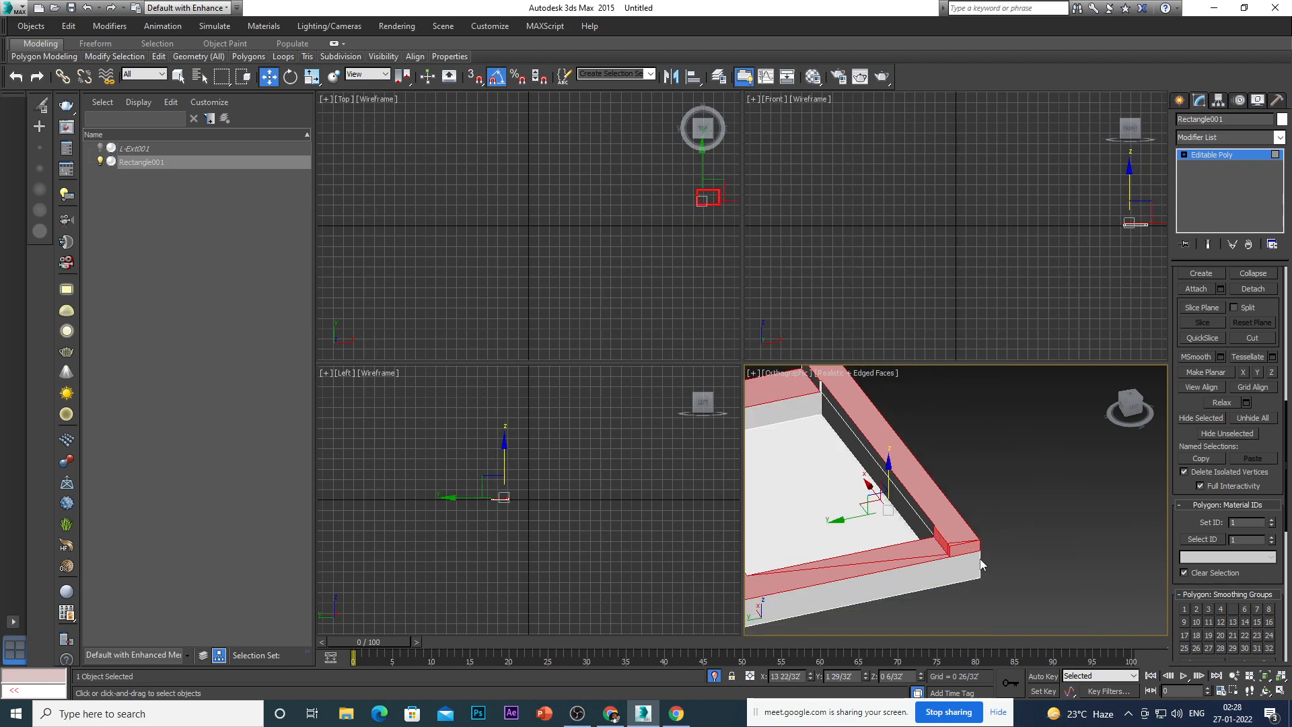
Add the inner wall faces along the raised strip's side of the opening to the selection.
middle_click_drag(903, 579, 1036, 561, "alt")
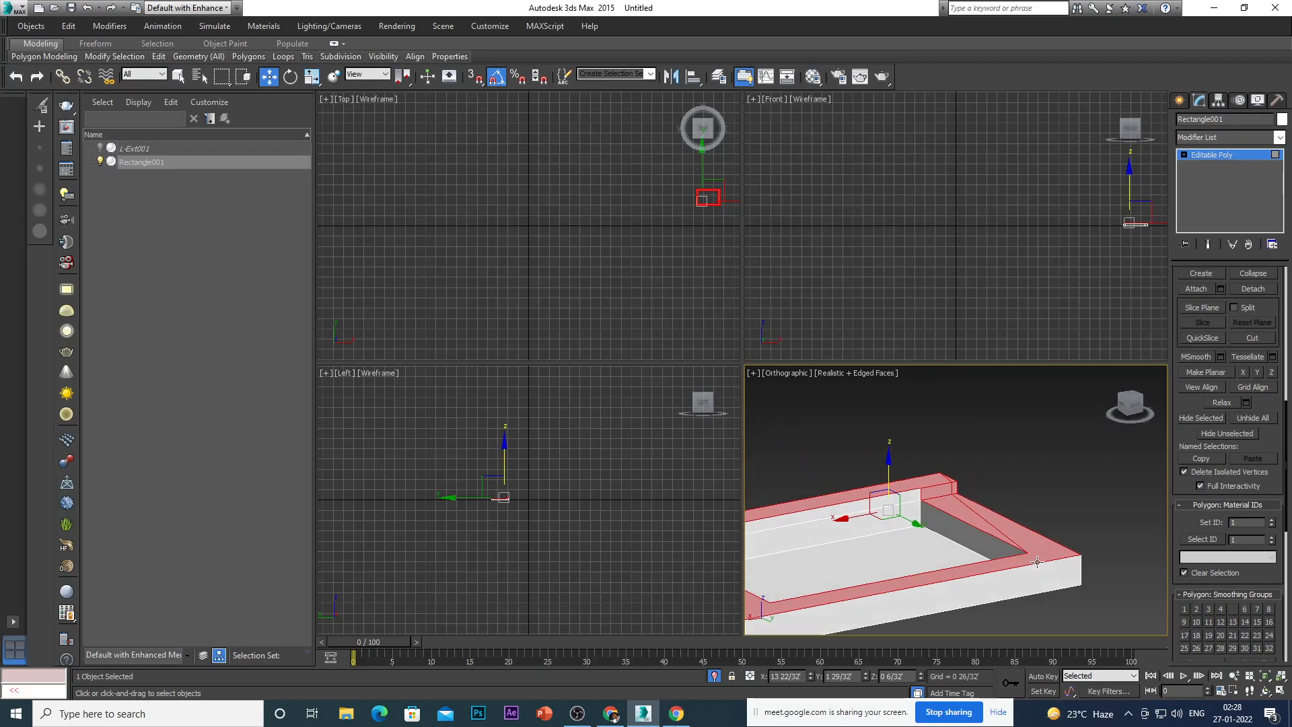
scroll(891, 502, "up", 3)
left_click(919, 491, "ctrl")
left_click(915, 530, "ctrl")
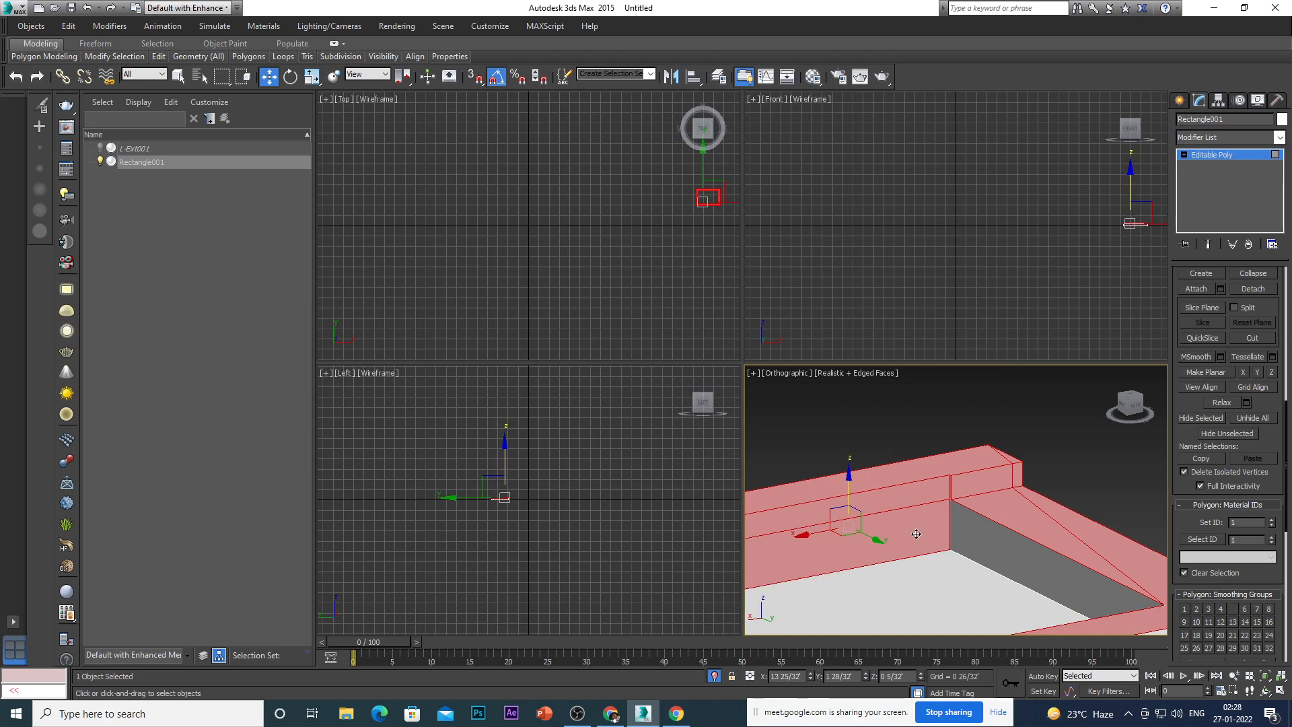
left_click(970, 542, "ctrl")
Add the remaining step faces at the raised strip's other end, and clear the whole polygon selection.
scroll(970, 542, "down", 5)
middle_click_drag(929, 539, 811, 569, "alt")
scroll(831, 454, "up", 5)
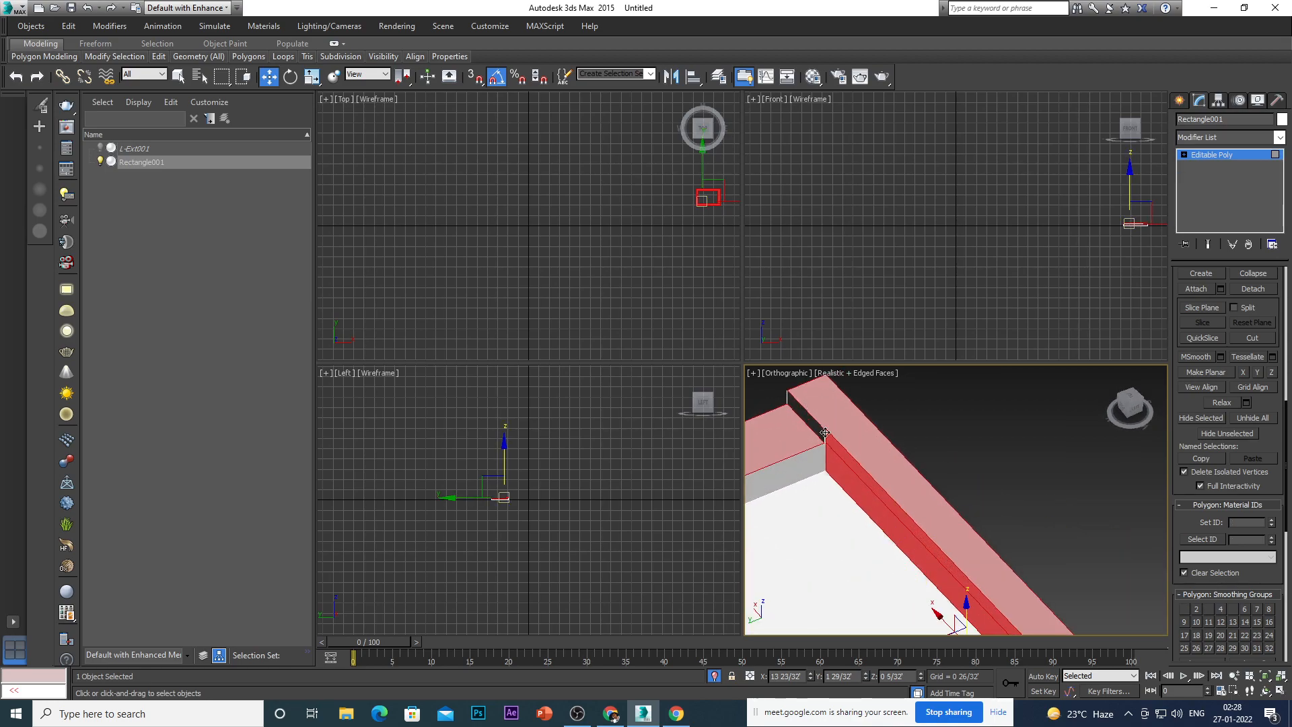
left_click(818, 433, "ctrl")
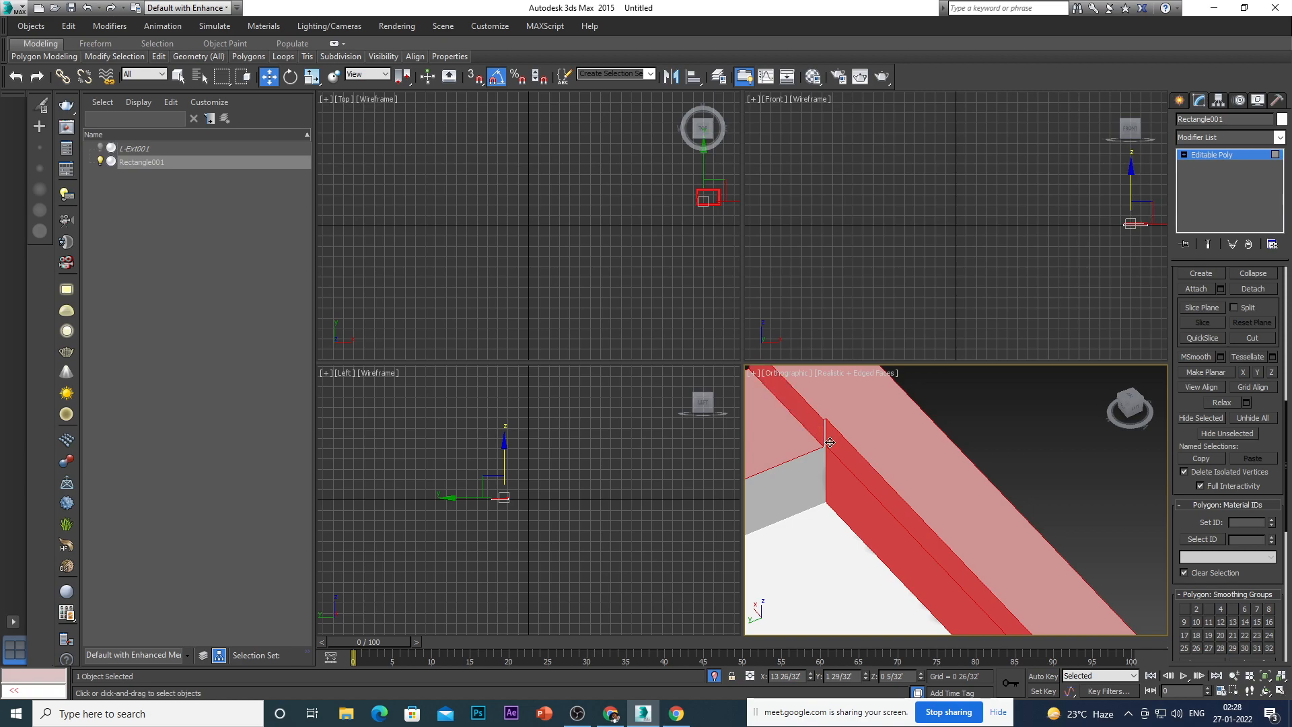
scroll(828, 442, "up", 4)
scroll(821, 434, "down", 3)
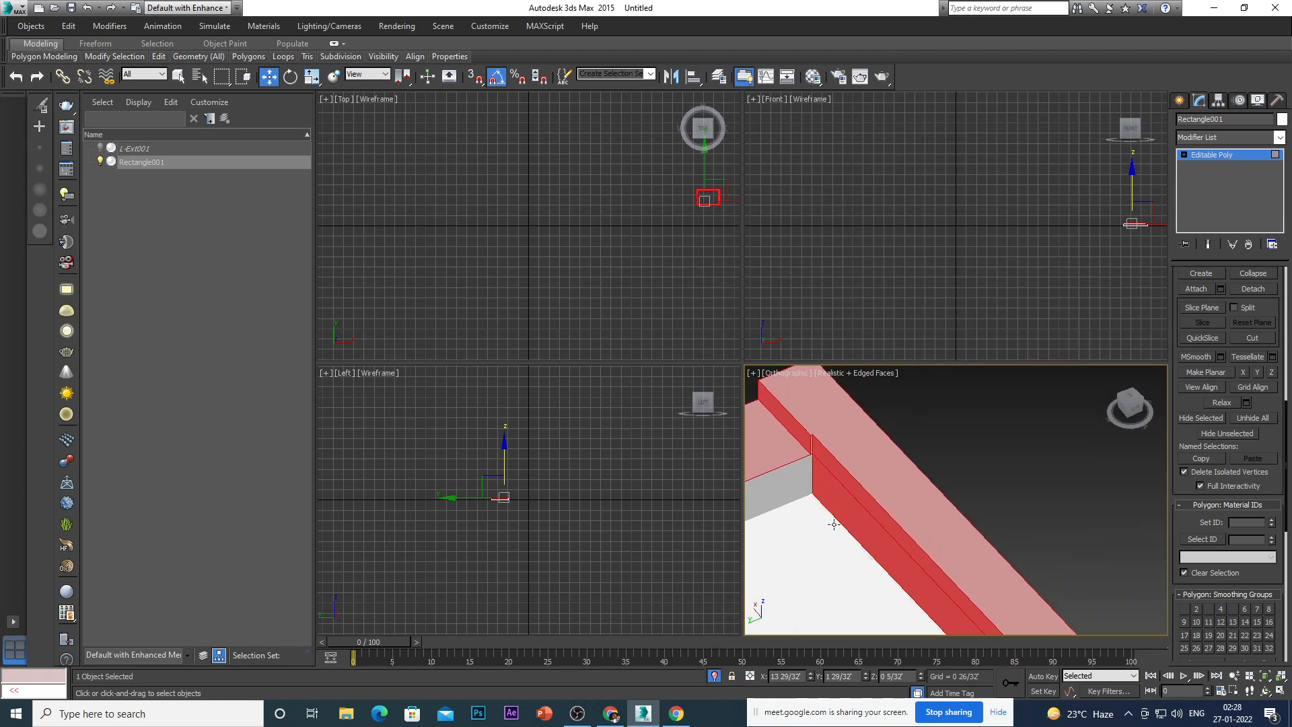
left_click(794, 491, "ctrl")
scroll(868, 521, "down", 3)
scroll(863, 512, "down", 3)
middle_click_drag(864, 512, 868, 542, "alt")
left_click(919, 546, "ctrl")
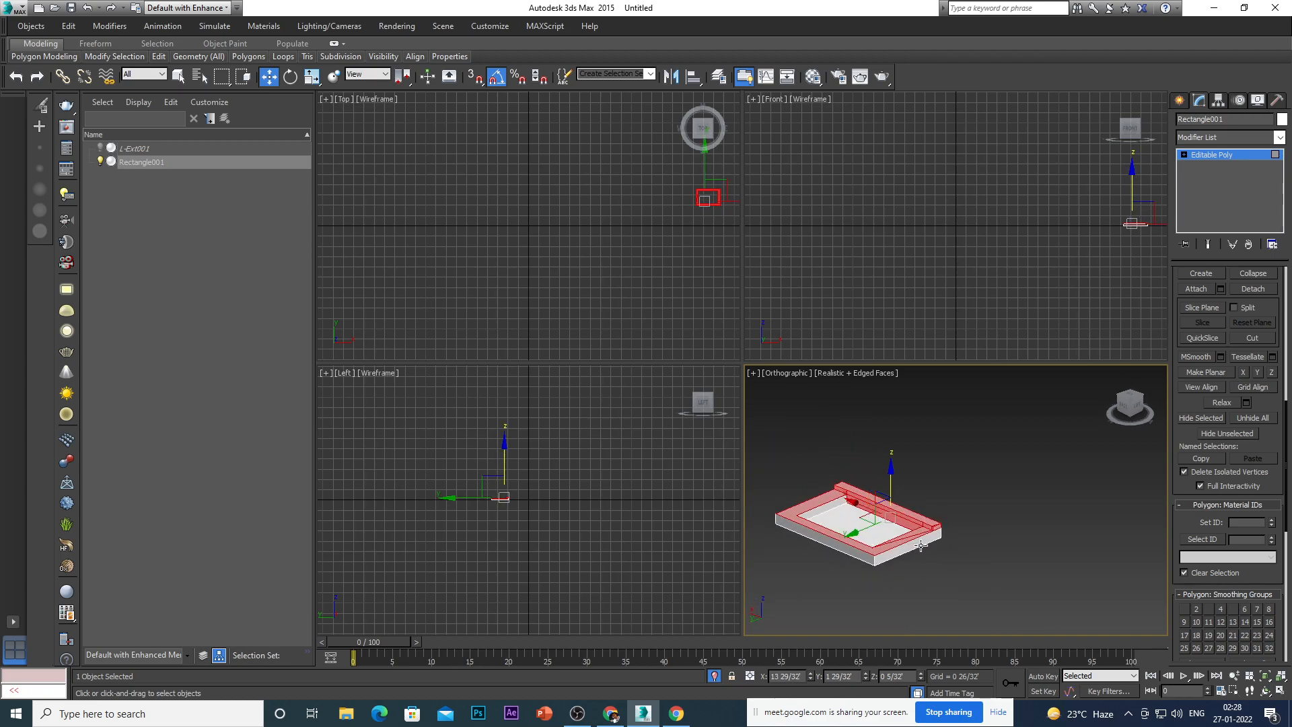
left_click(984, 515)
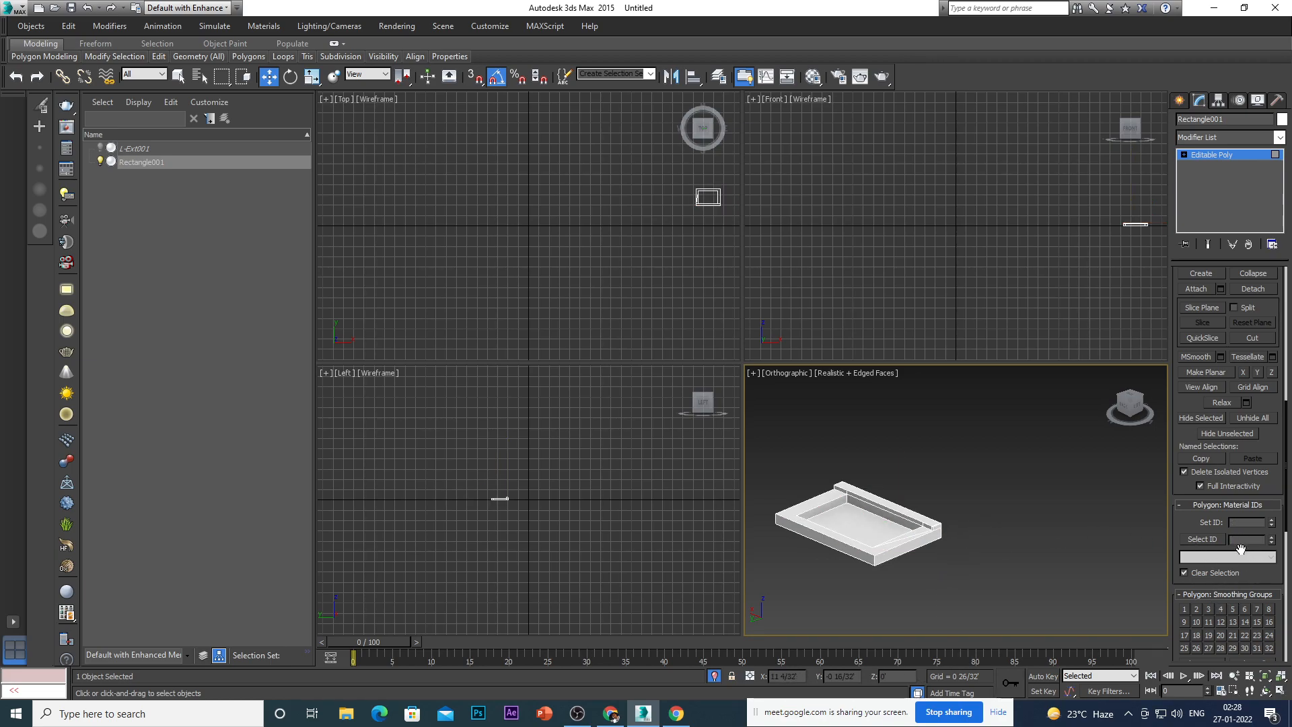
Select all polygons that have material ID 2.
type("2")
left_click(1202, 539)
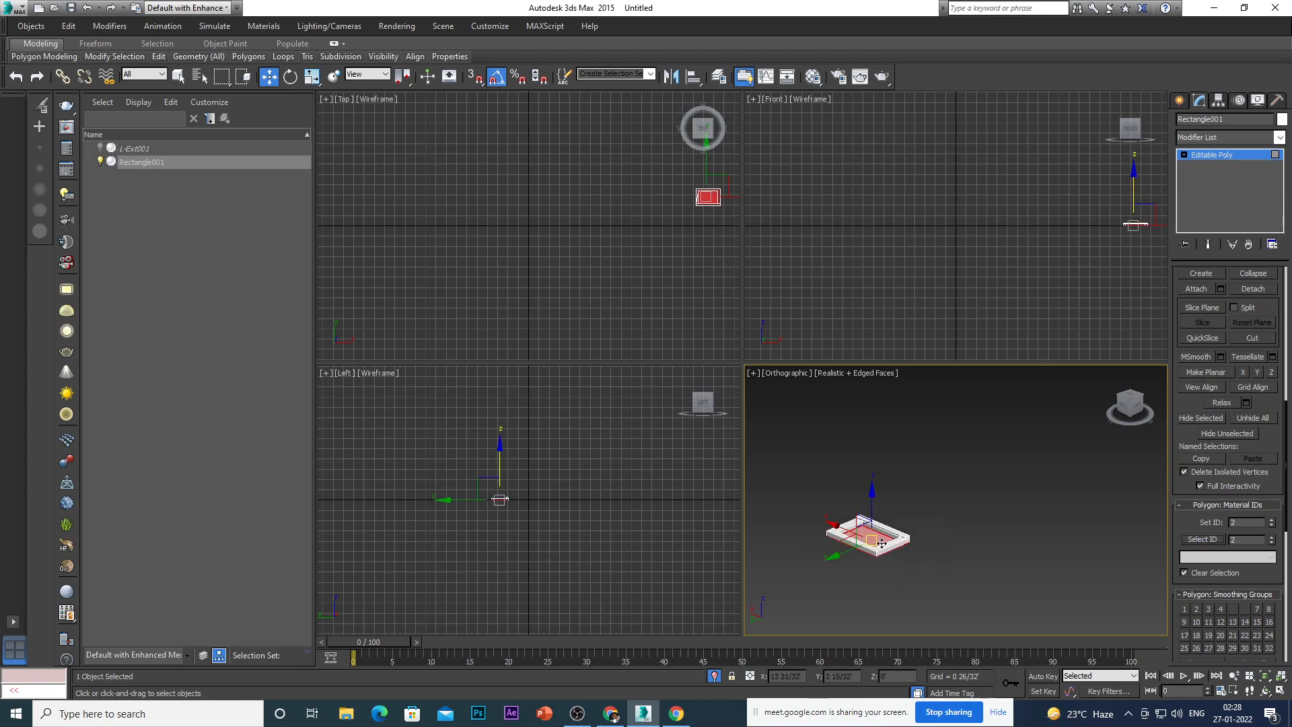
scroll(899, 531, "up", 2)
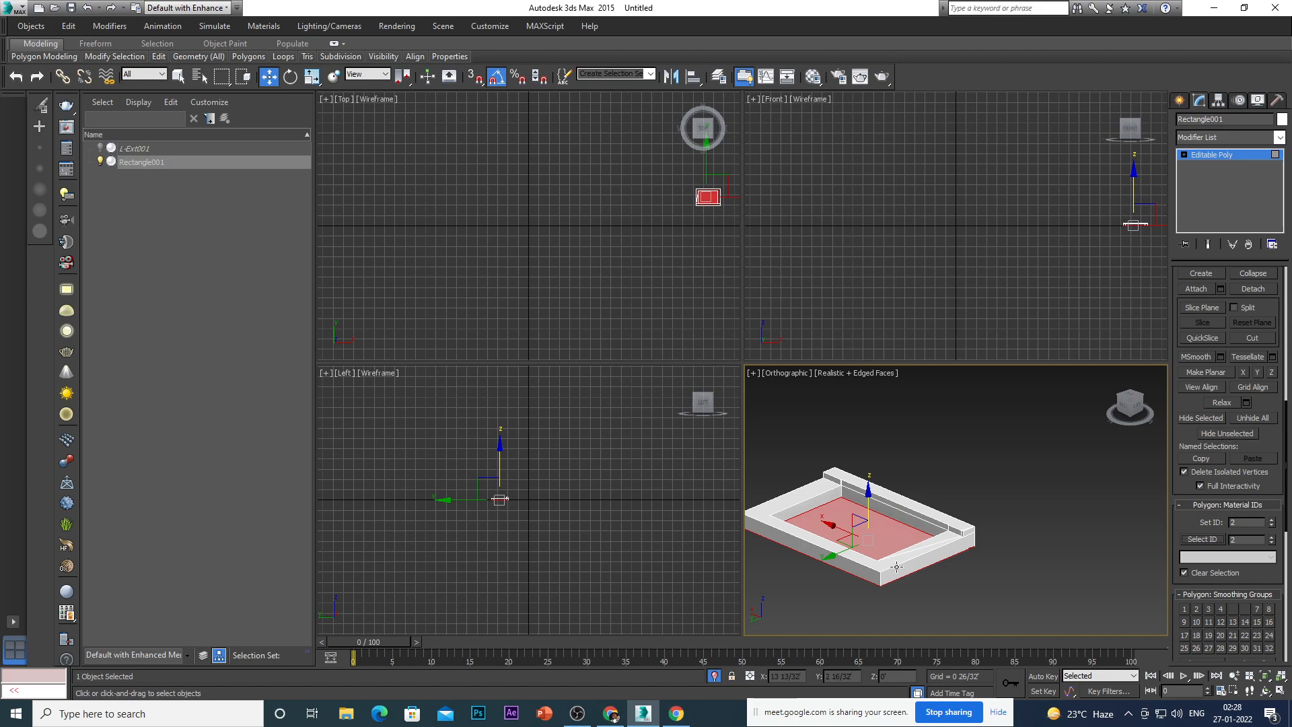
scroll(894, 567, "down", 2)
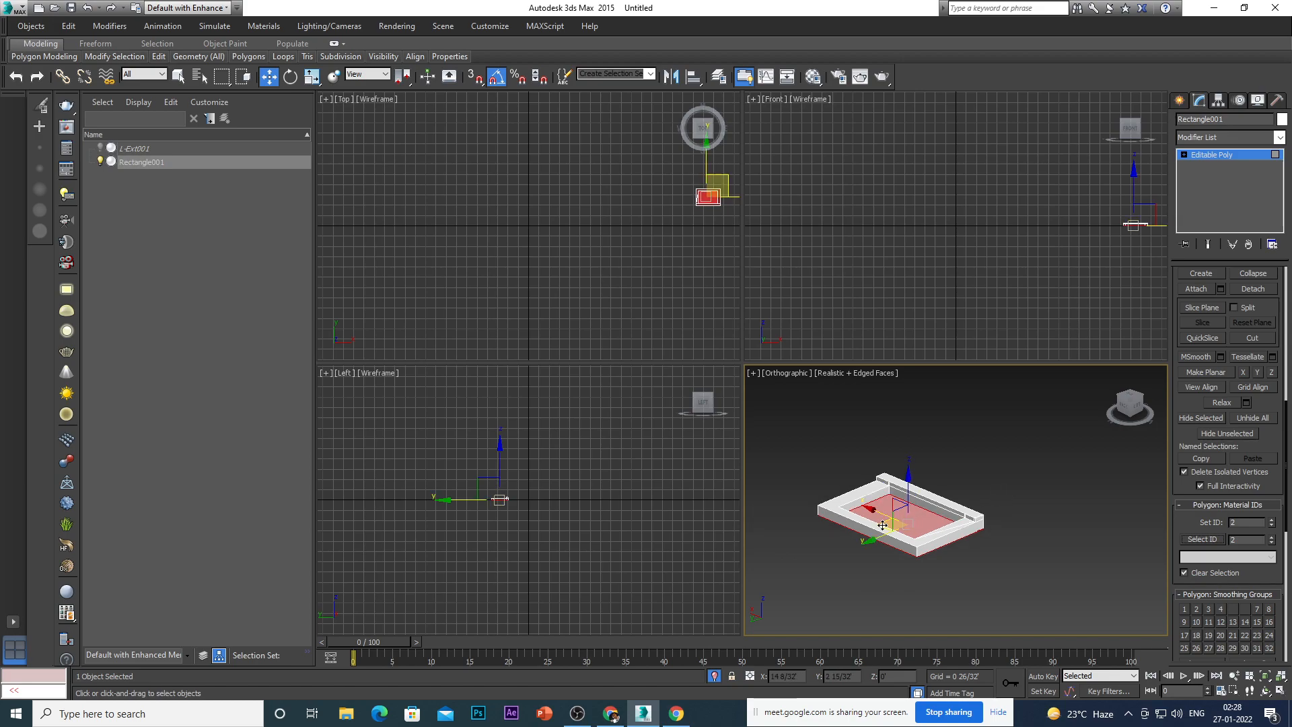
left_click(69, 27)
mouse_move(38, 28)
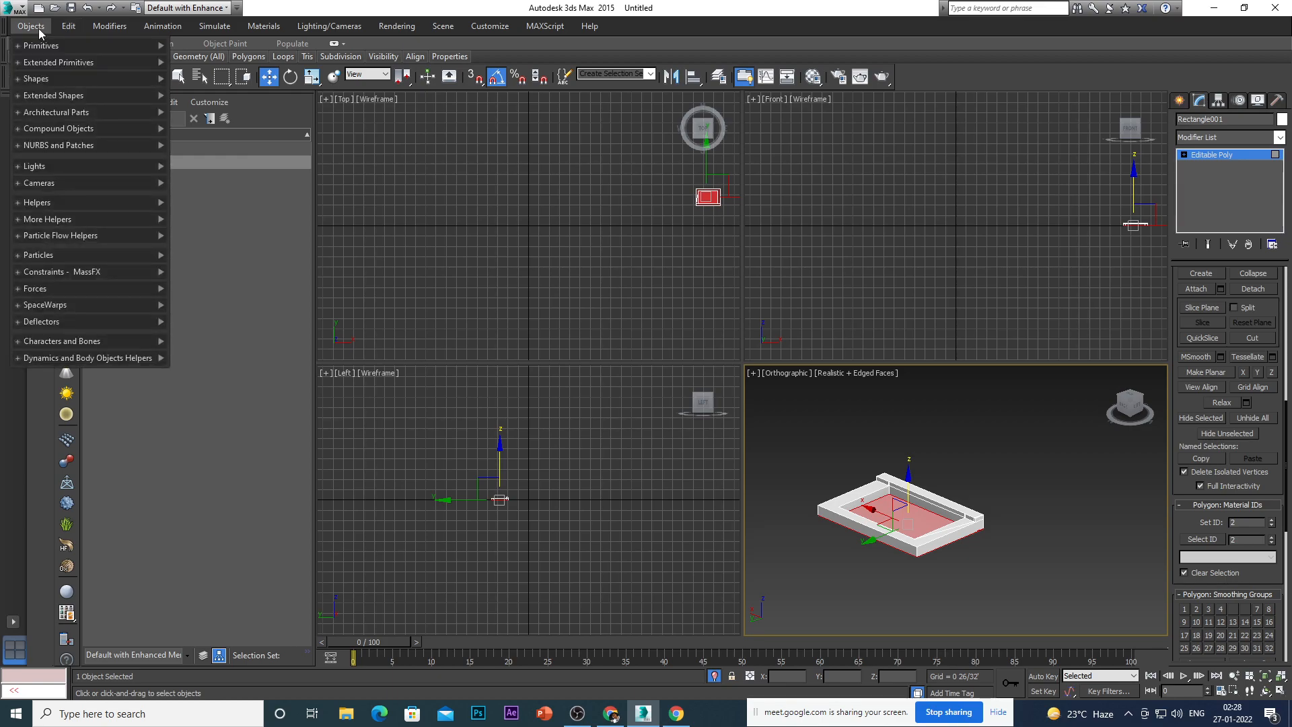
mouse_move(106, 30)
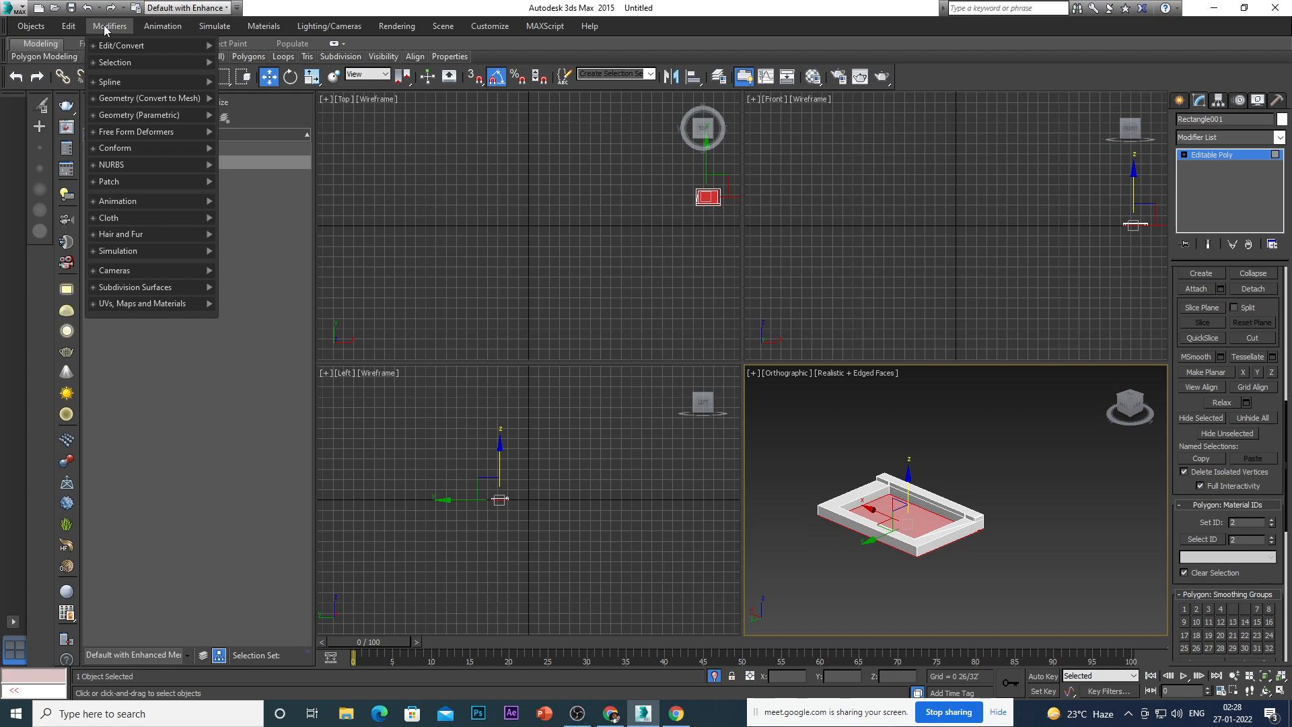
mouse_move(160, 29)
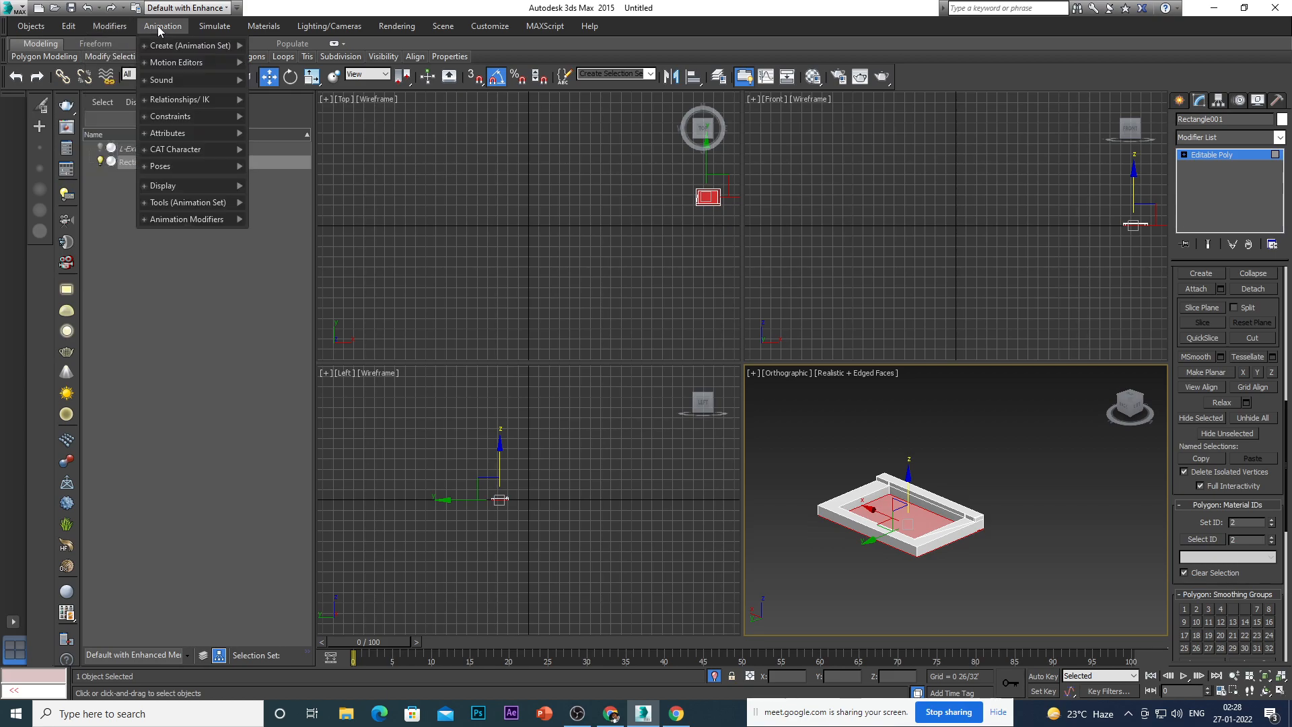
mouse_move(219, 29)
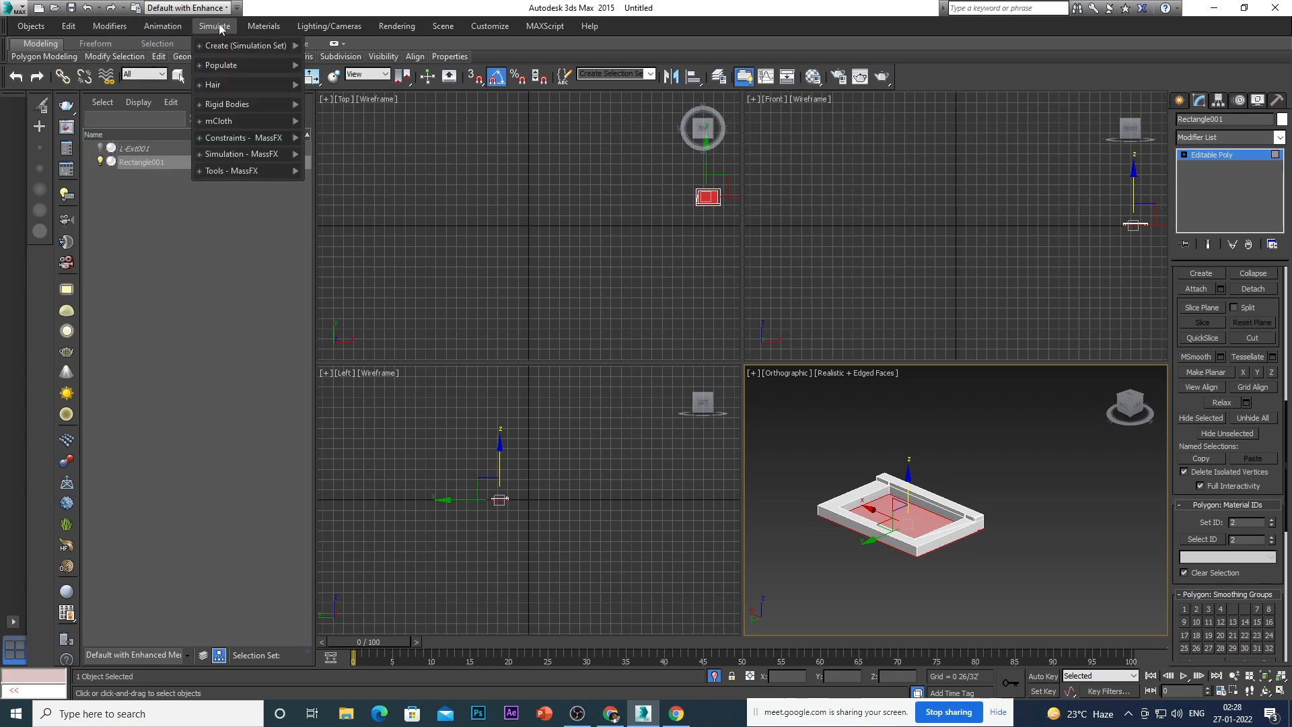
right_click(1006, 484)
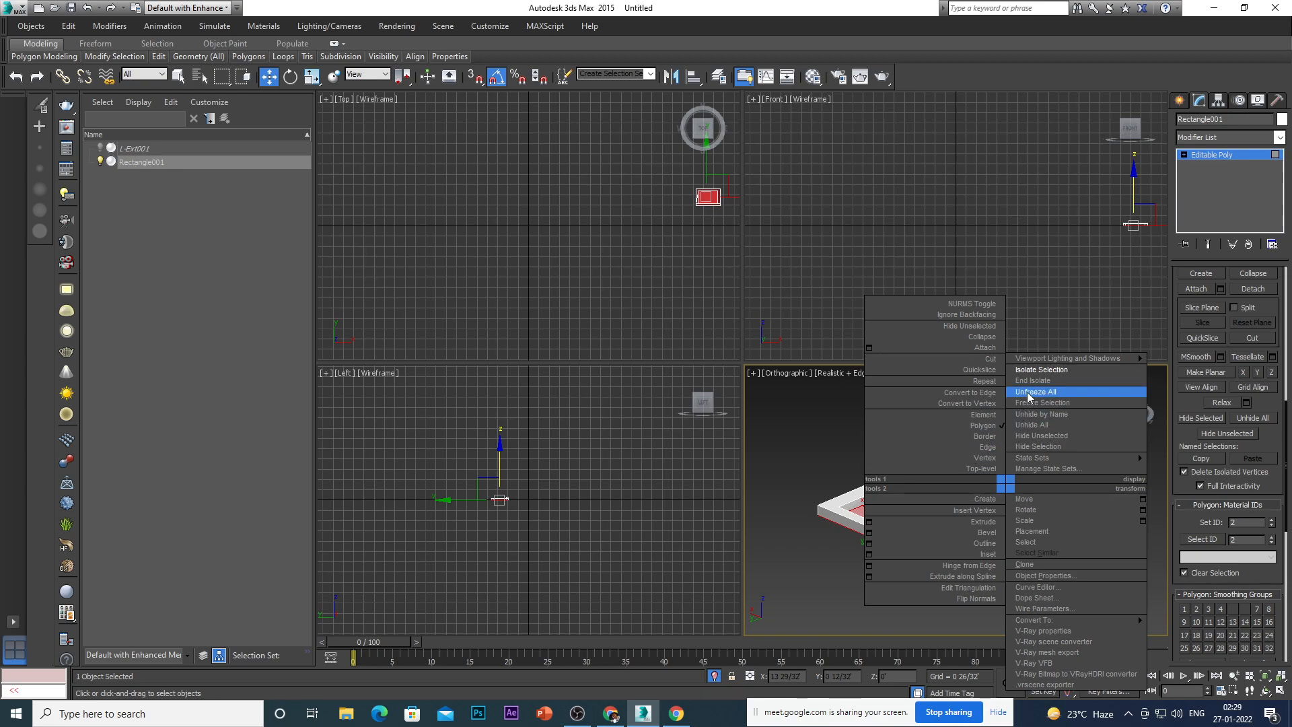
mouse_move(1019, 622)
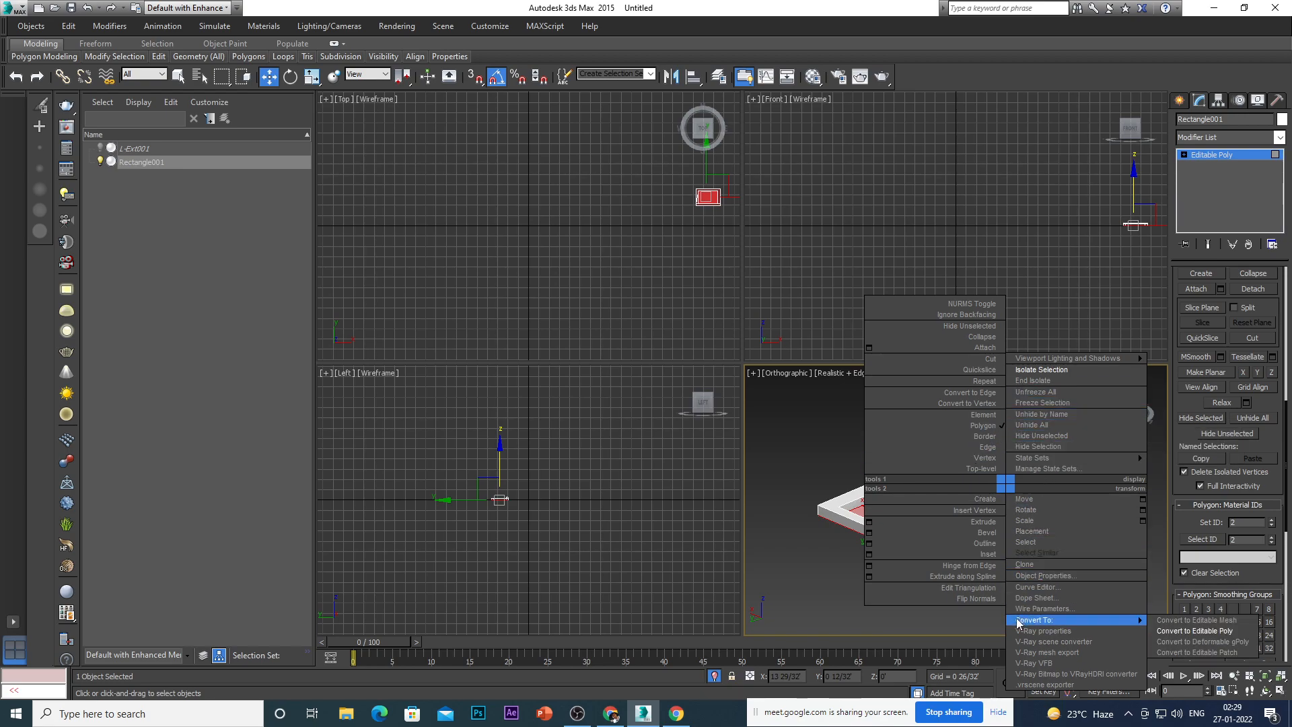
left_click(821, 565)
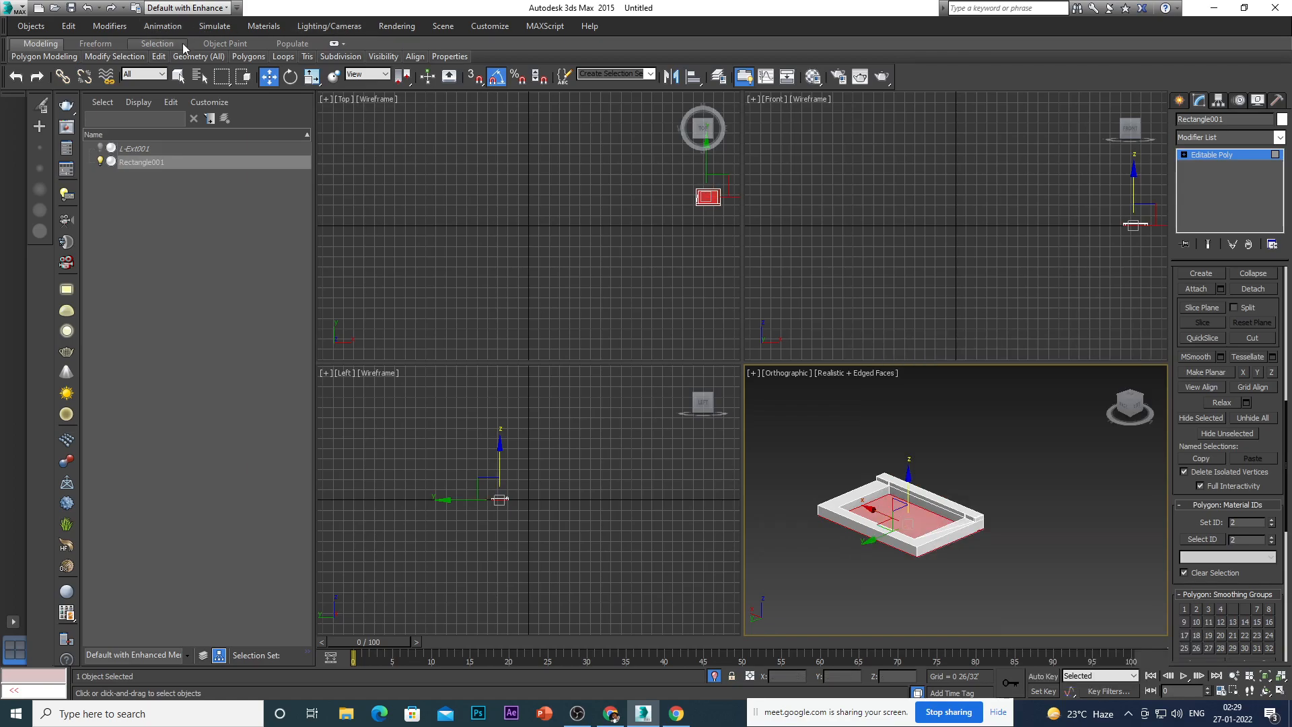
left_click(29, 27)
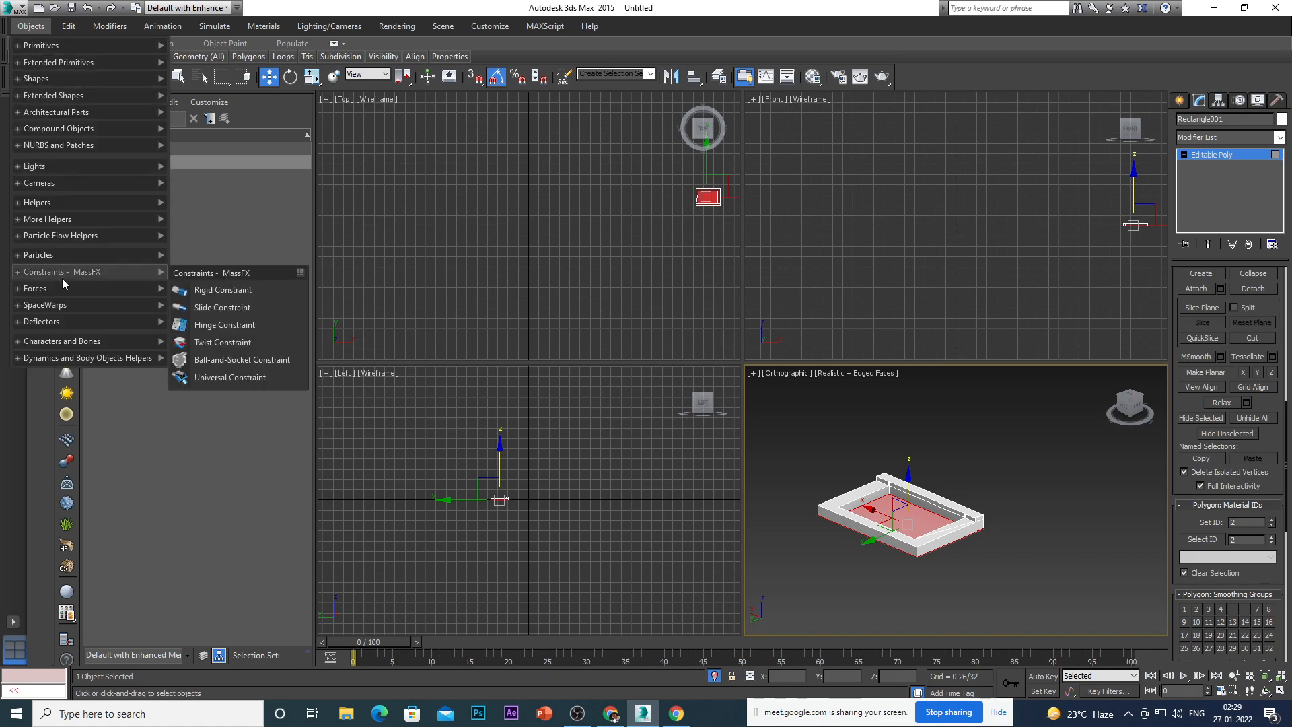
mouse_move(62, 285)
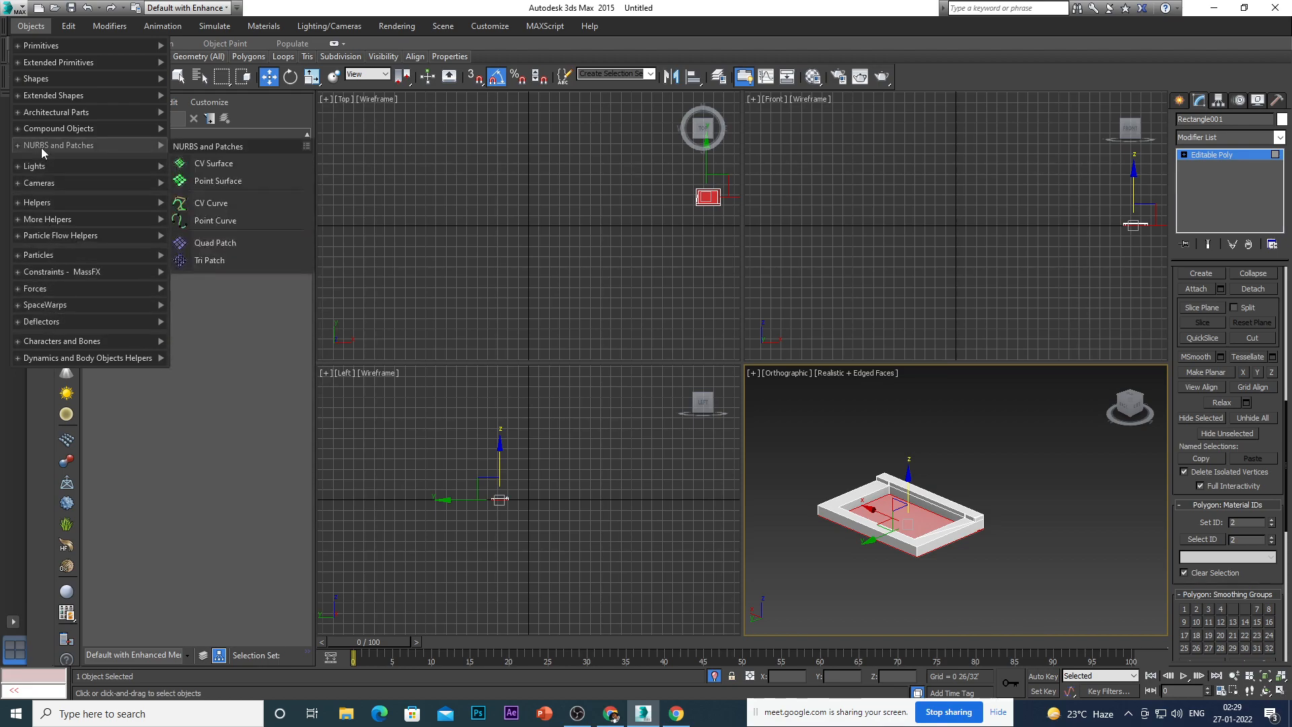
mouse_move(59, 79)
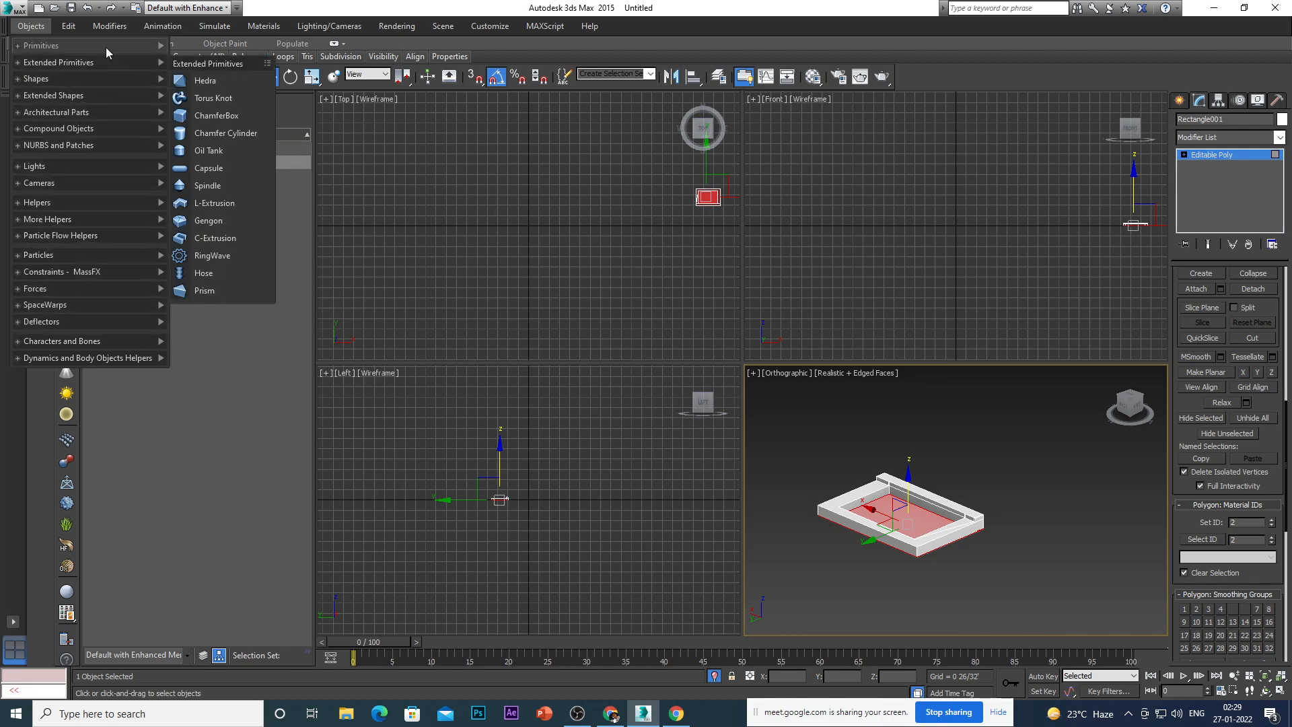
mouse_move(99, 80)
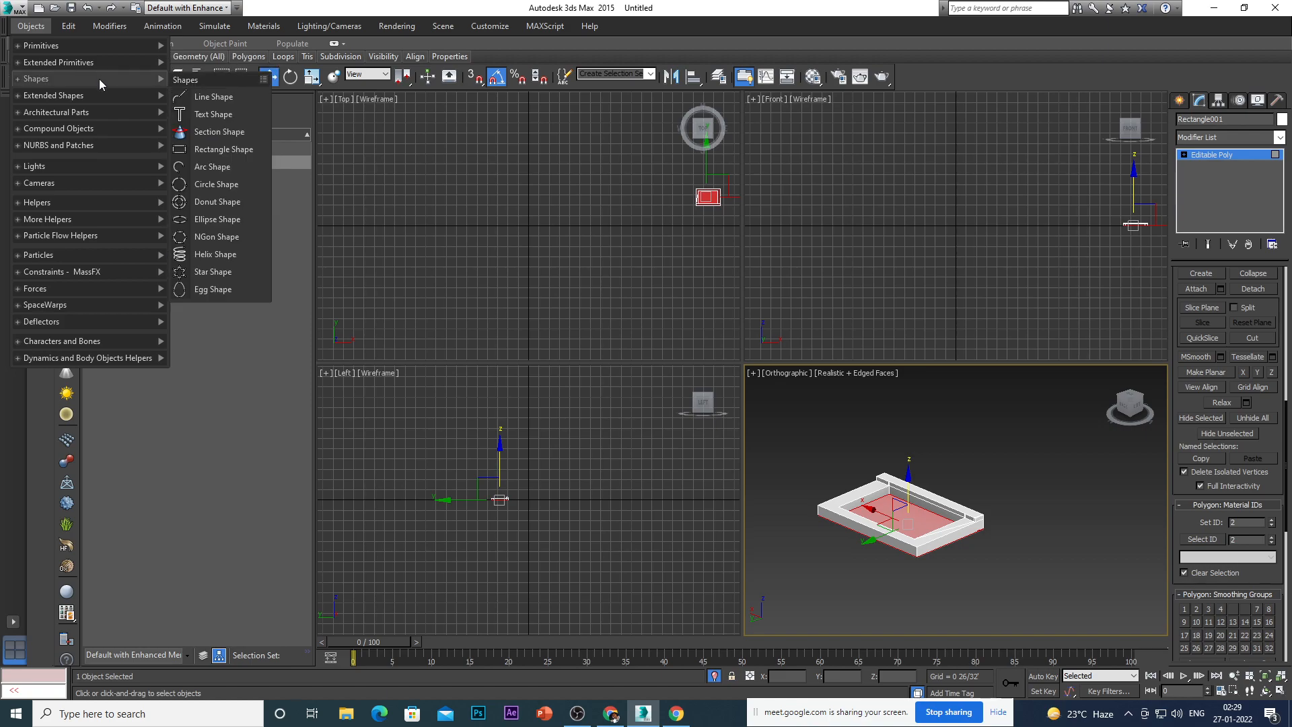
mouse_move(101, 111)
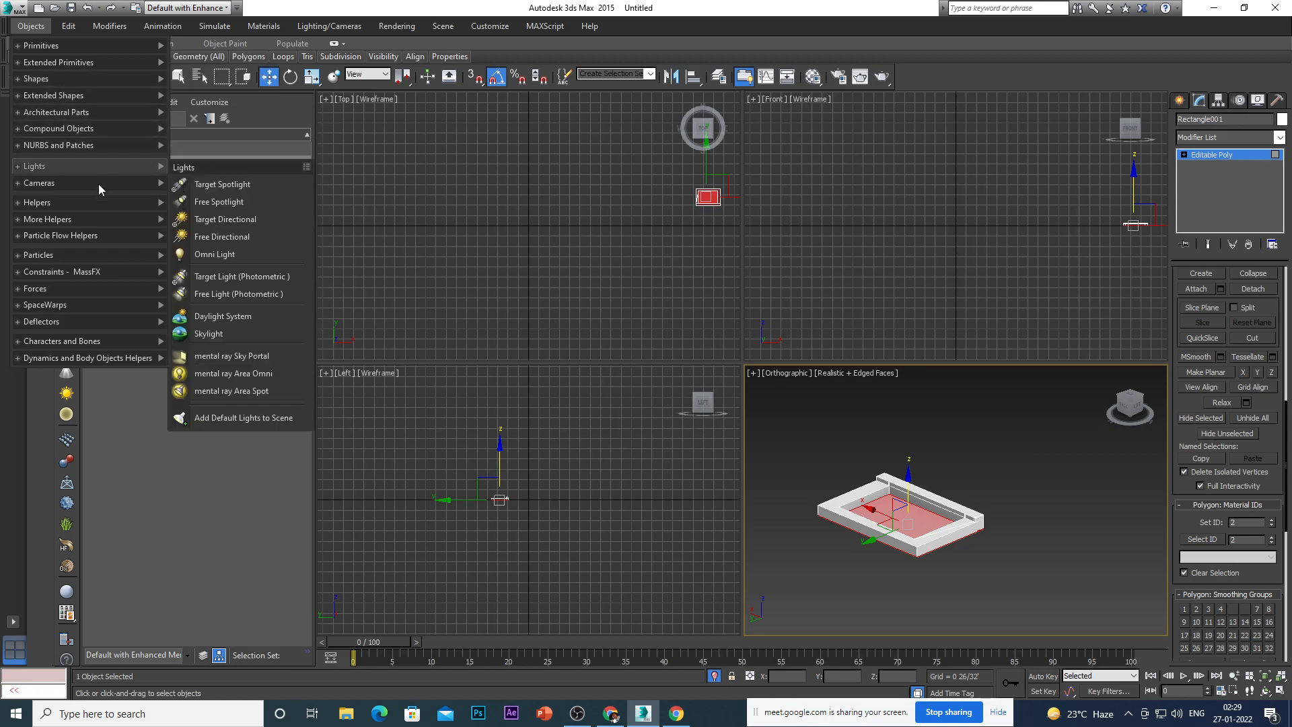
mouse_move(76, 357)
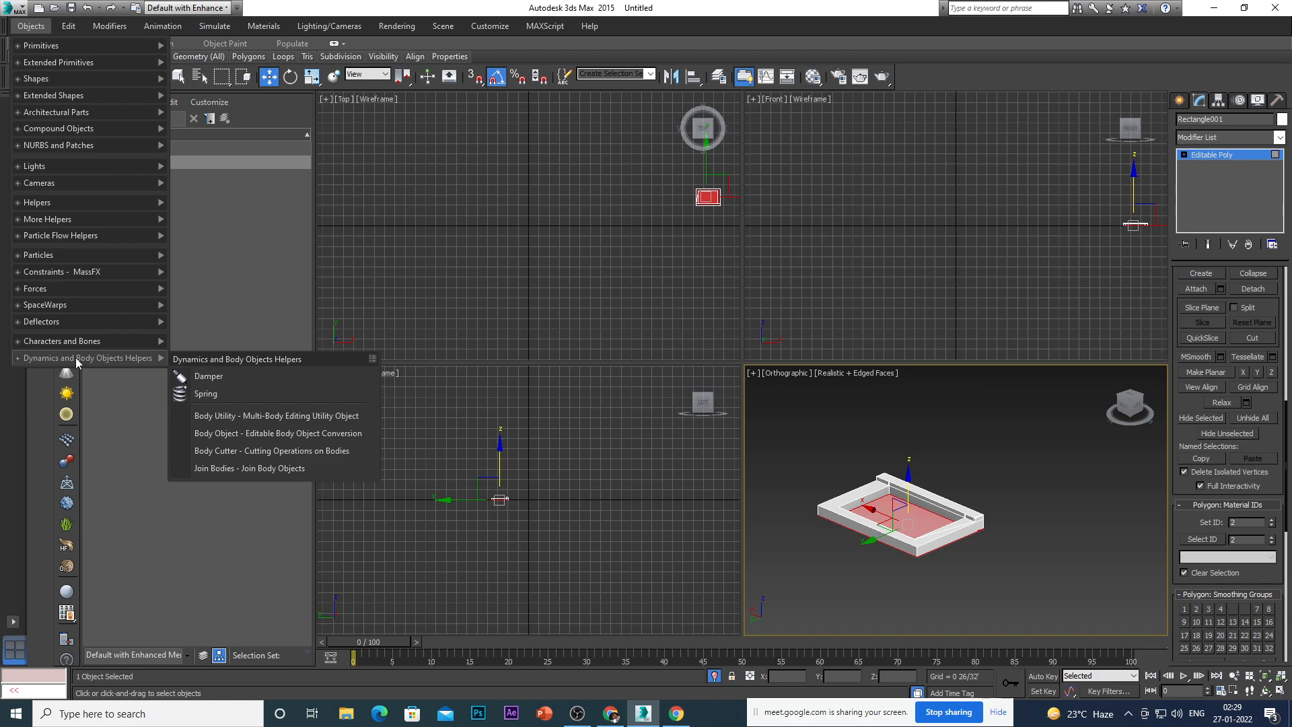
mouse_move(70, 28)
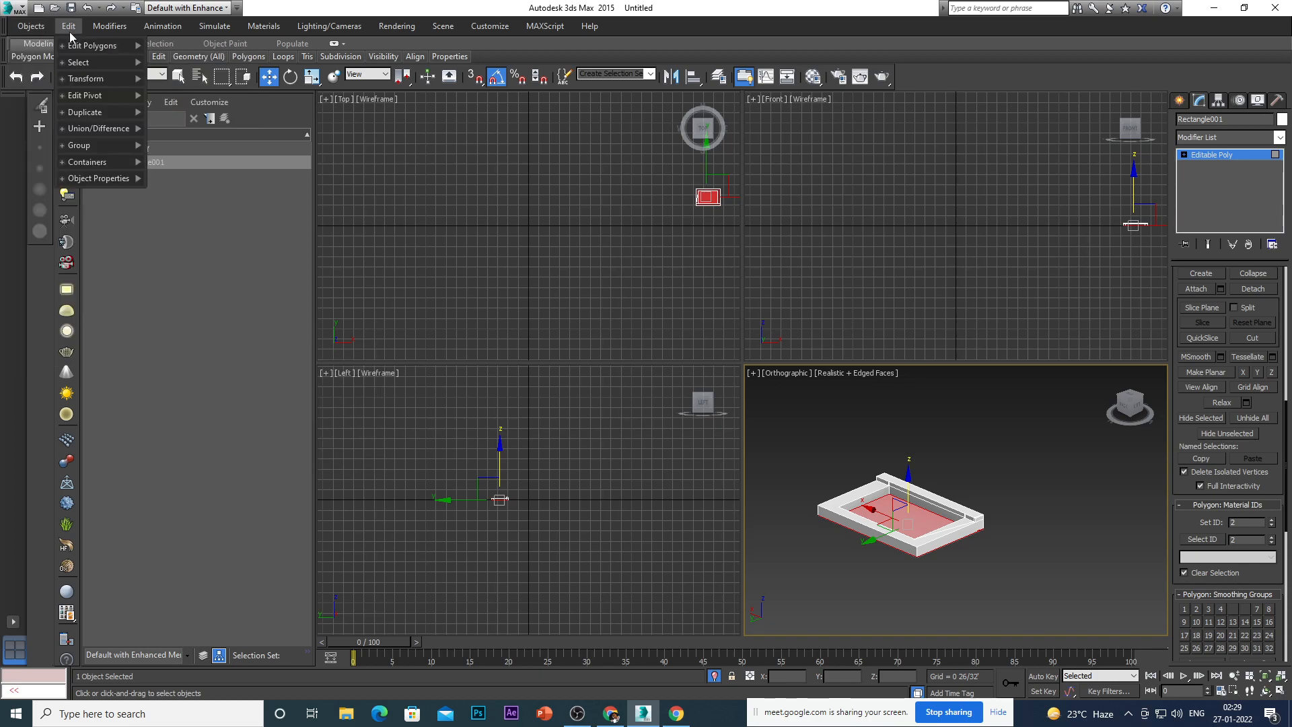
mouse_move(99, 59)
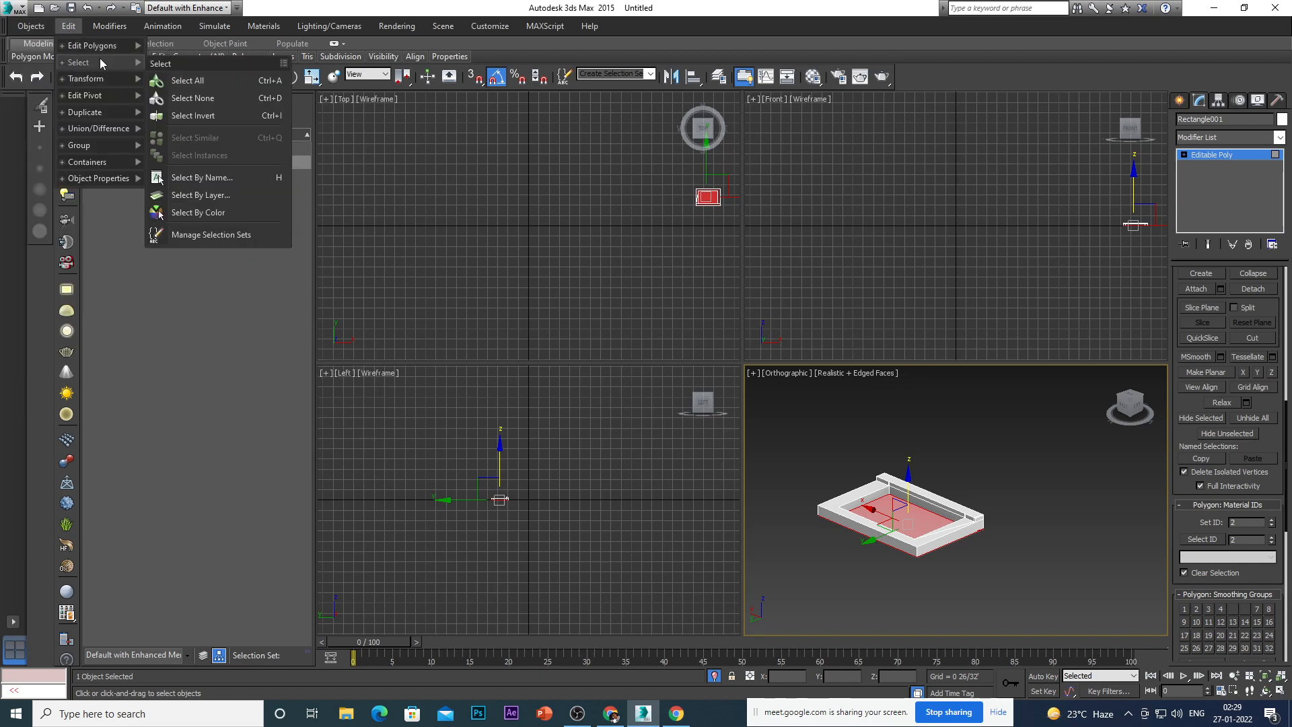
Invert the polygon selection to the frame faces, clear it, and reselect those faces by material ID 1.
left_click(194, 116)
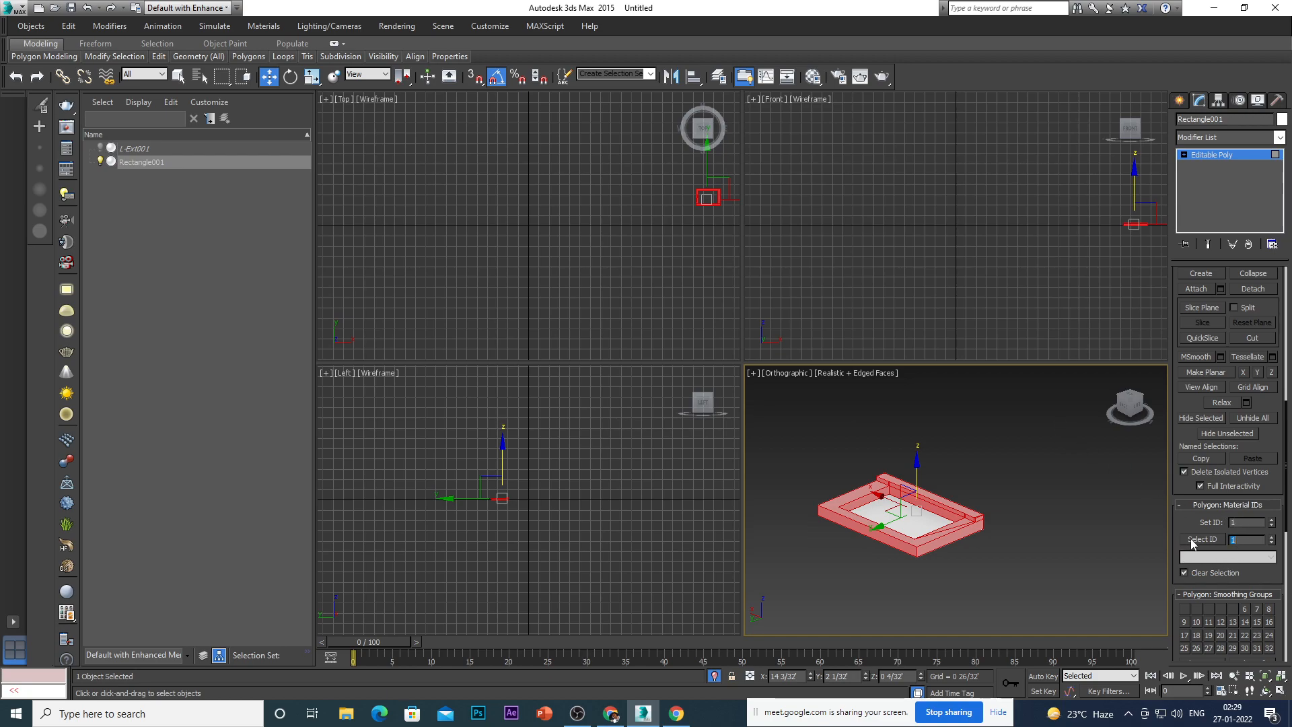
left_click(1015, 574)
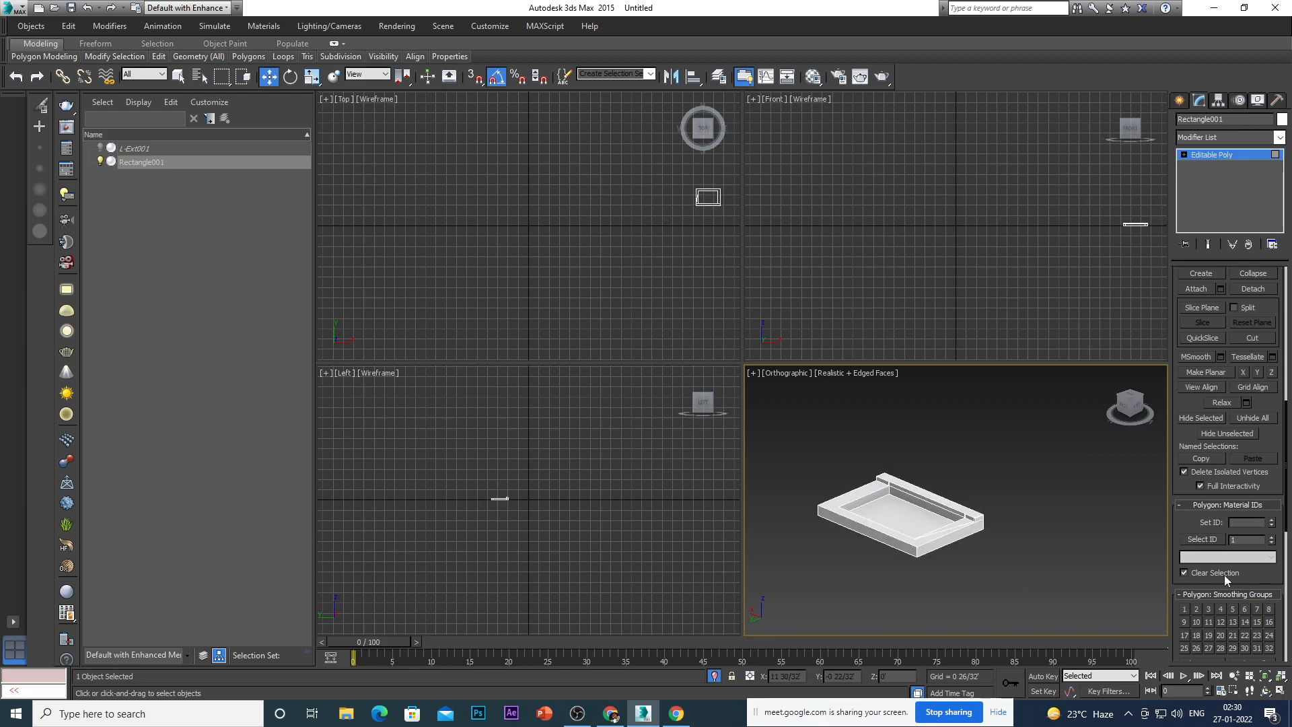
left_click(1202, 539)
middle_click_drag(925, 588, 918, 516, "alt")
left_click(1020, 502)
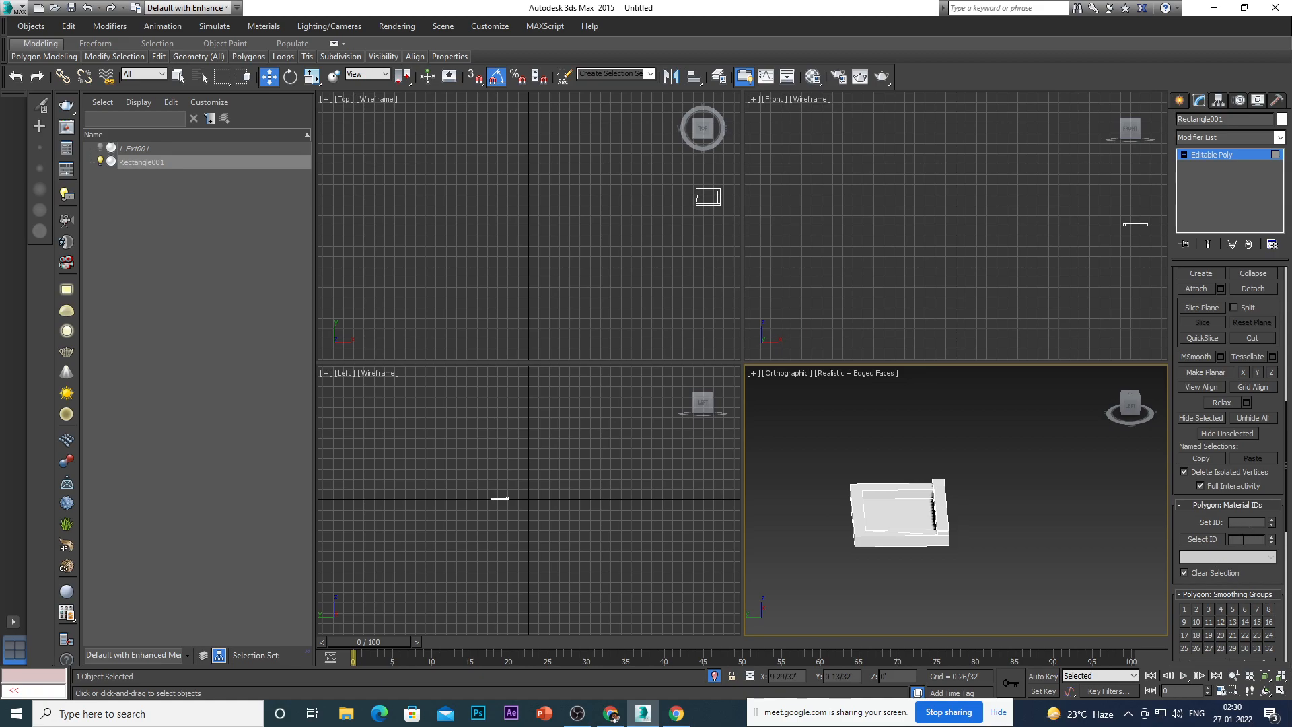
left_click(1203, 539)
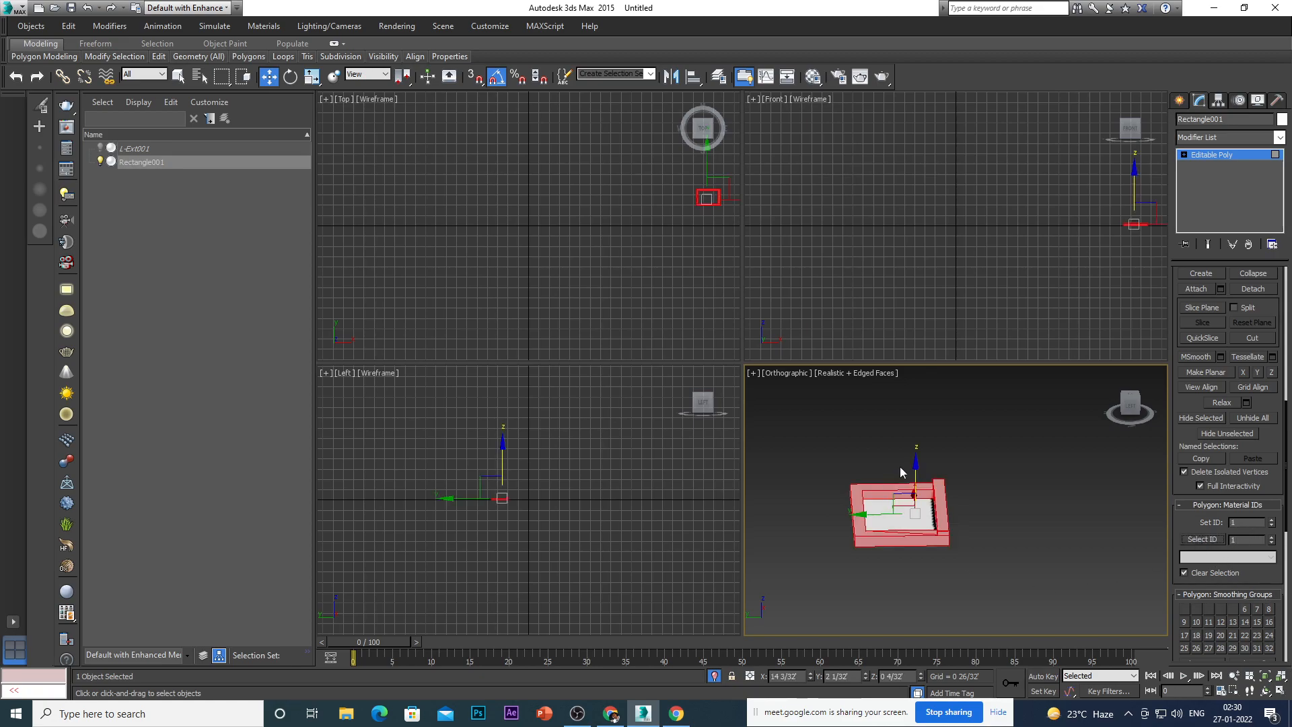
Open the material editor and assign V-Ray Adv 3.00.07 as the production renderer in the render setup.
key("m")
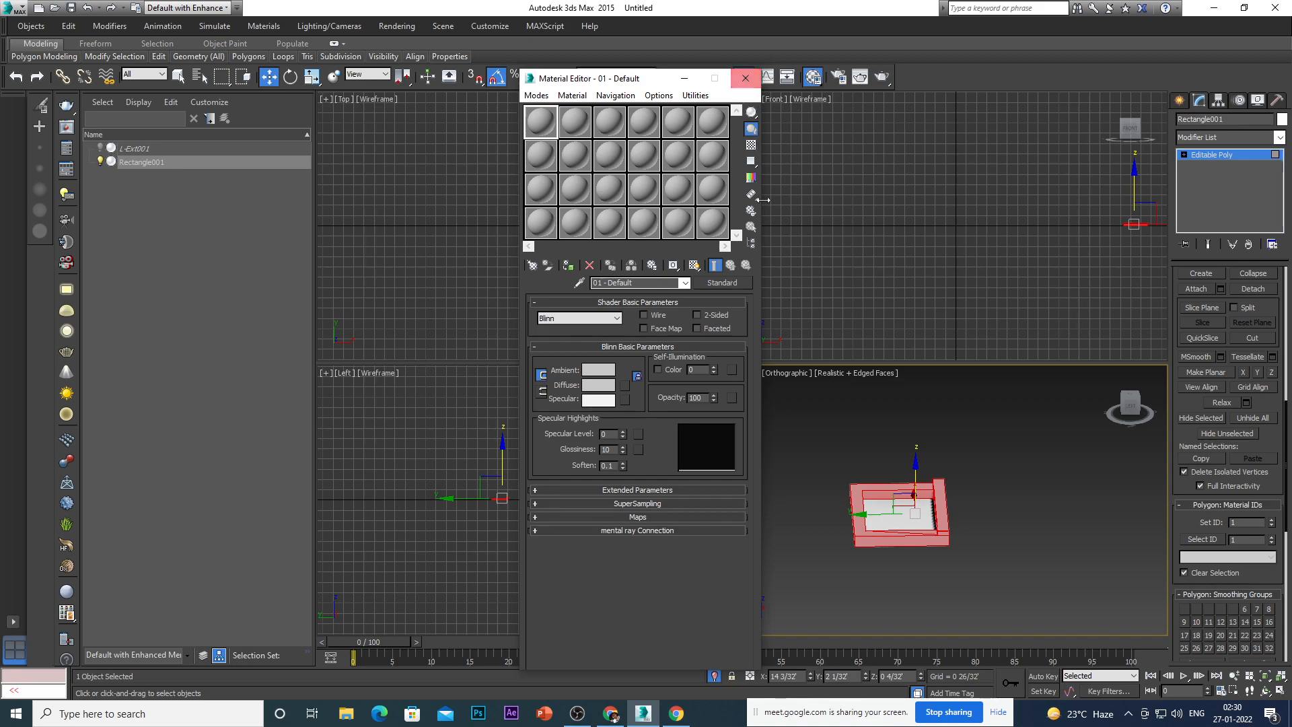
key("F10")
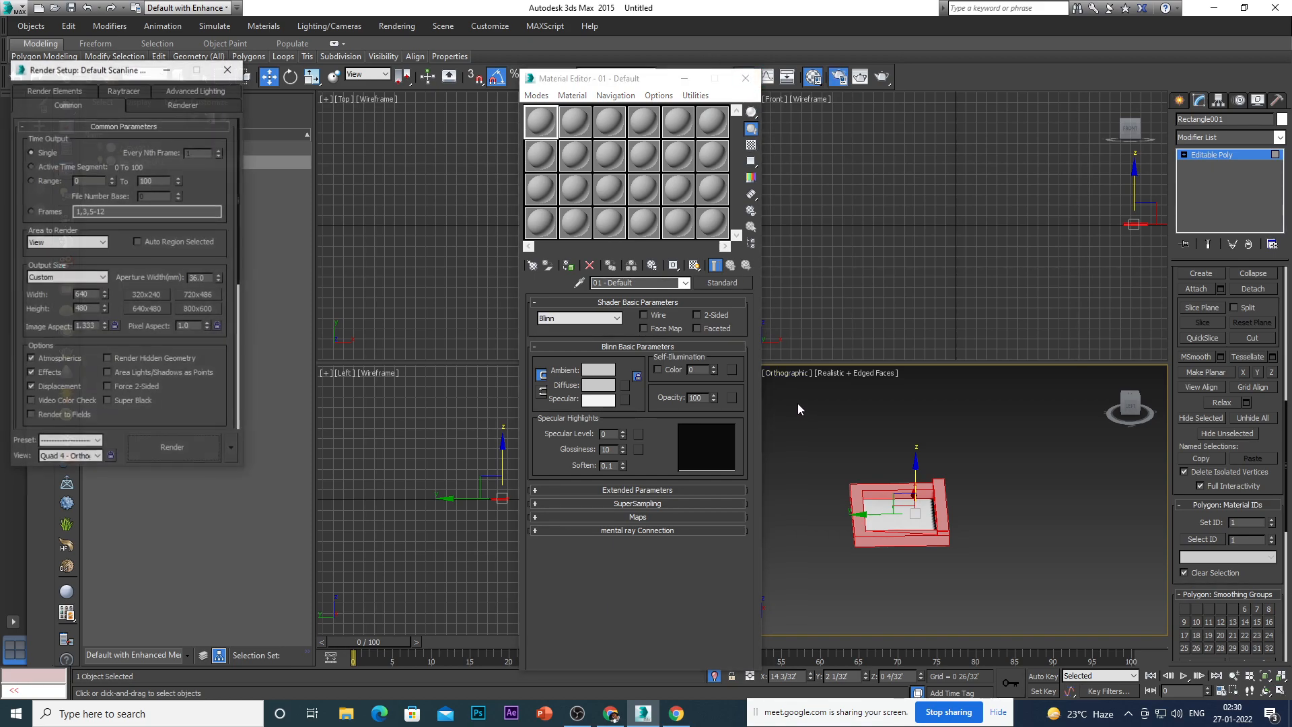
scroll(189, 387, "down", 5)
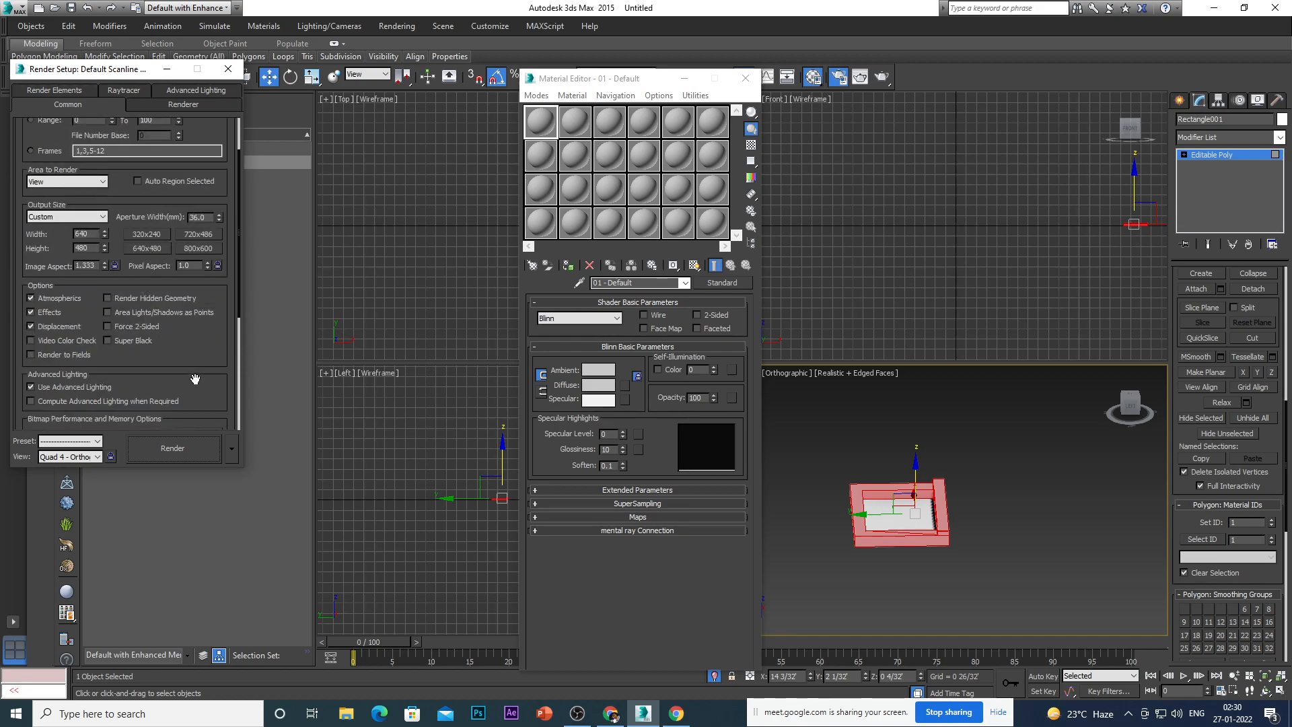
left_click(140, 424)
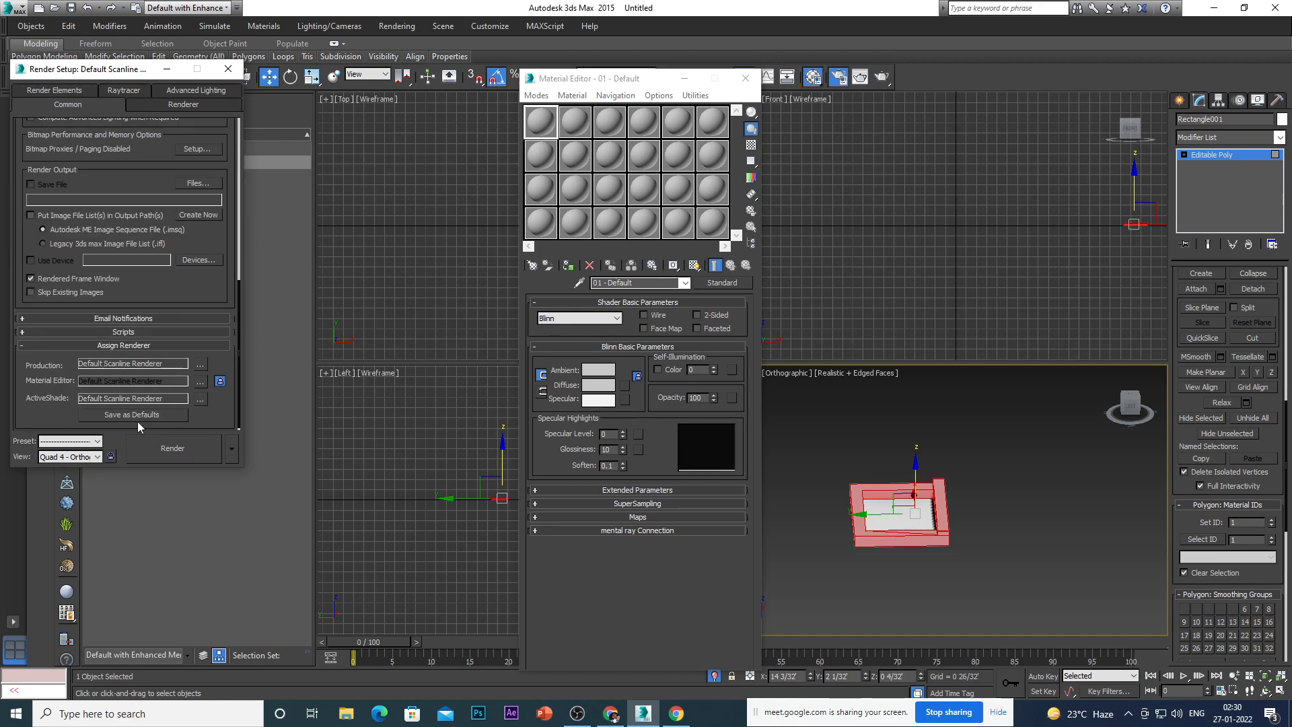
left_click(200, 367)
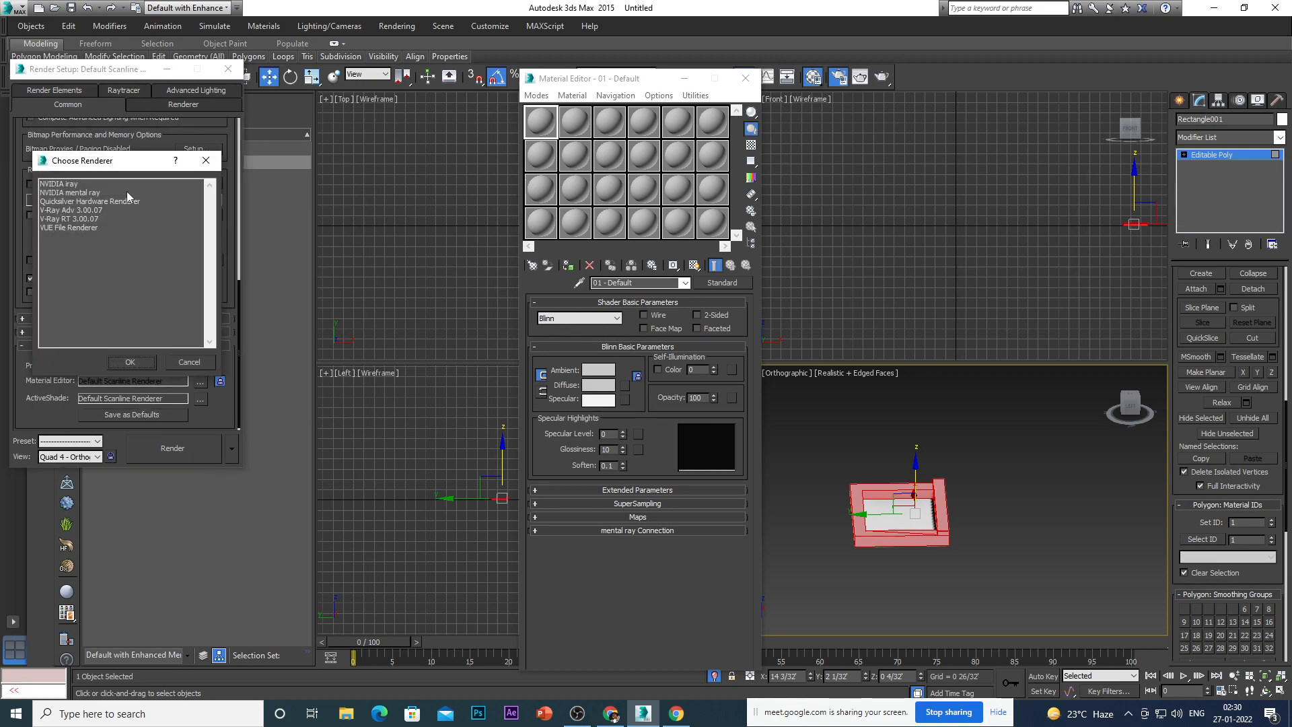
left_click(85, 210)
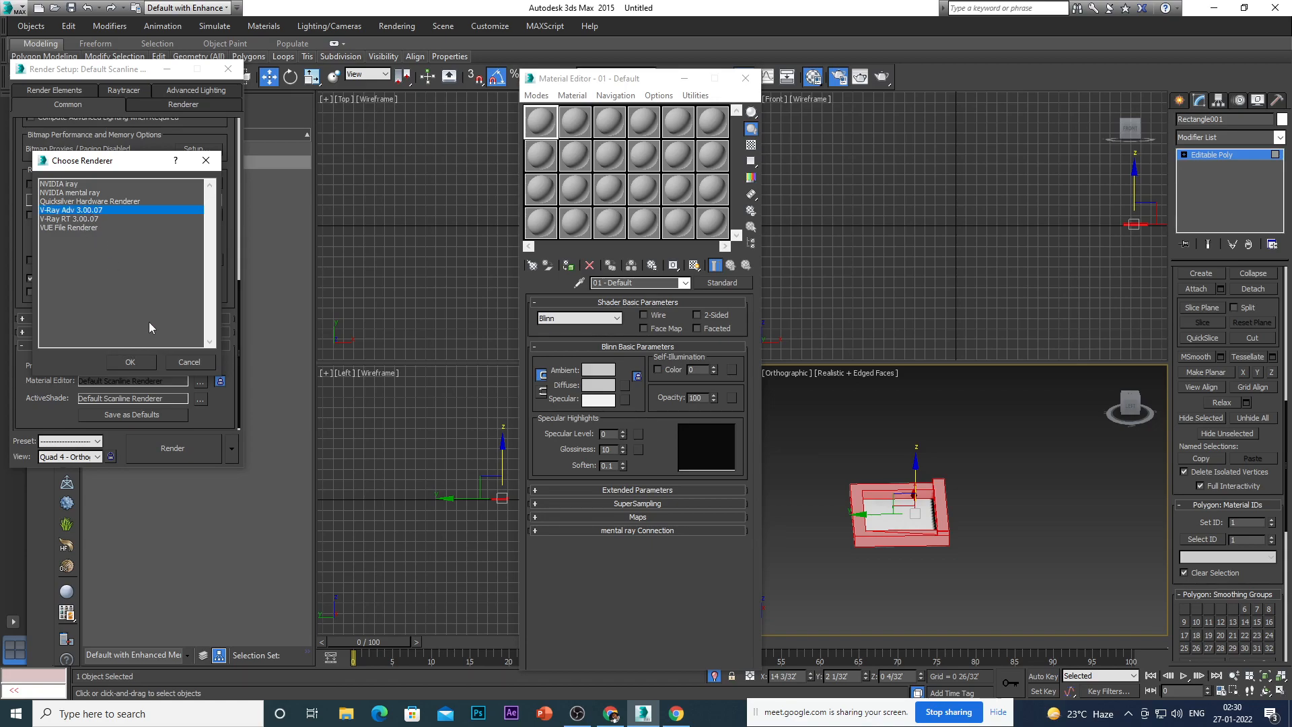
left_click(130, 362)
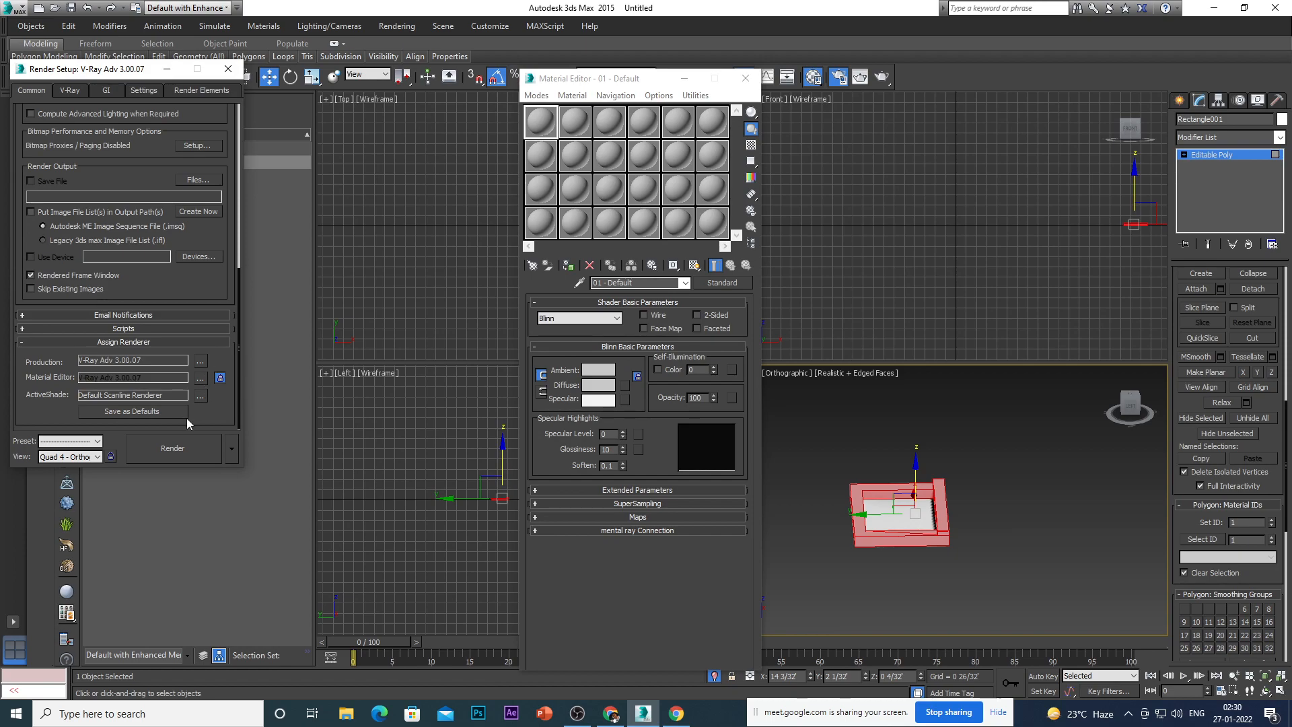
left_click(232, 70)
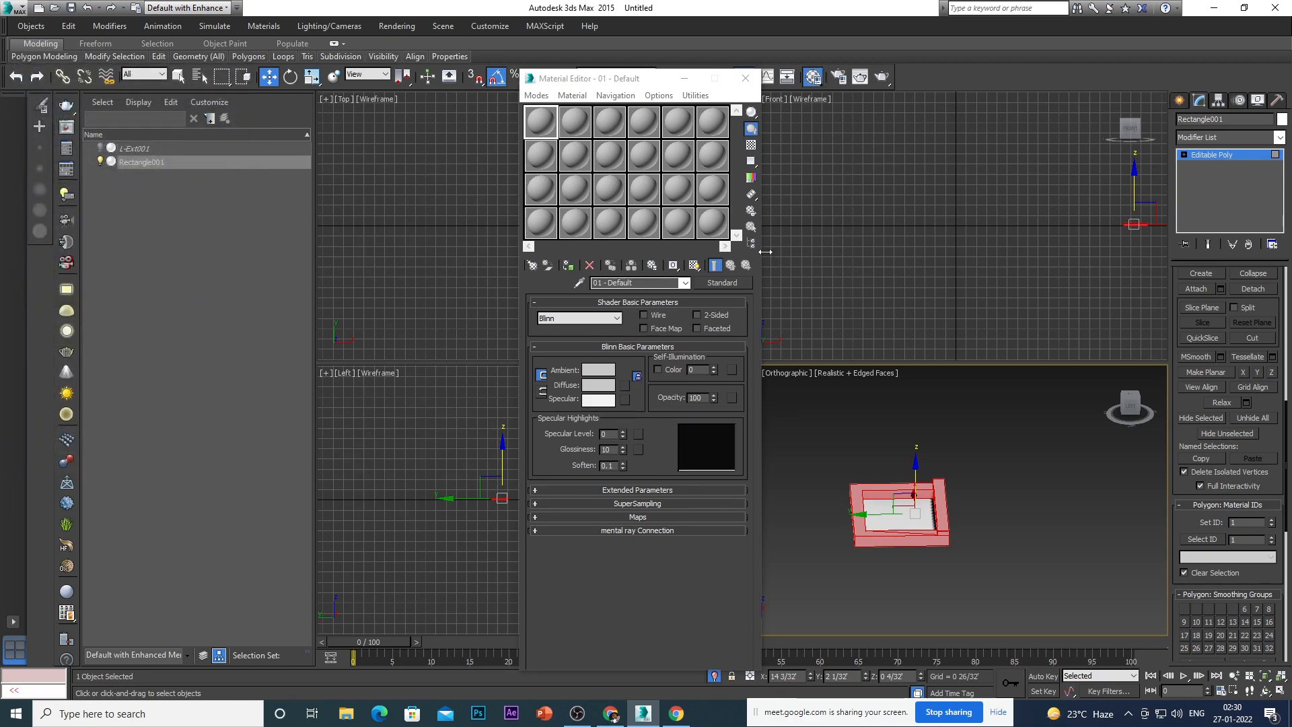
Change the first sample material, 01 - Default, from Standard to the VRayMtl type.
left_click(721, 282)
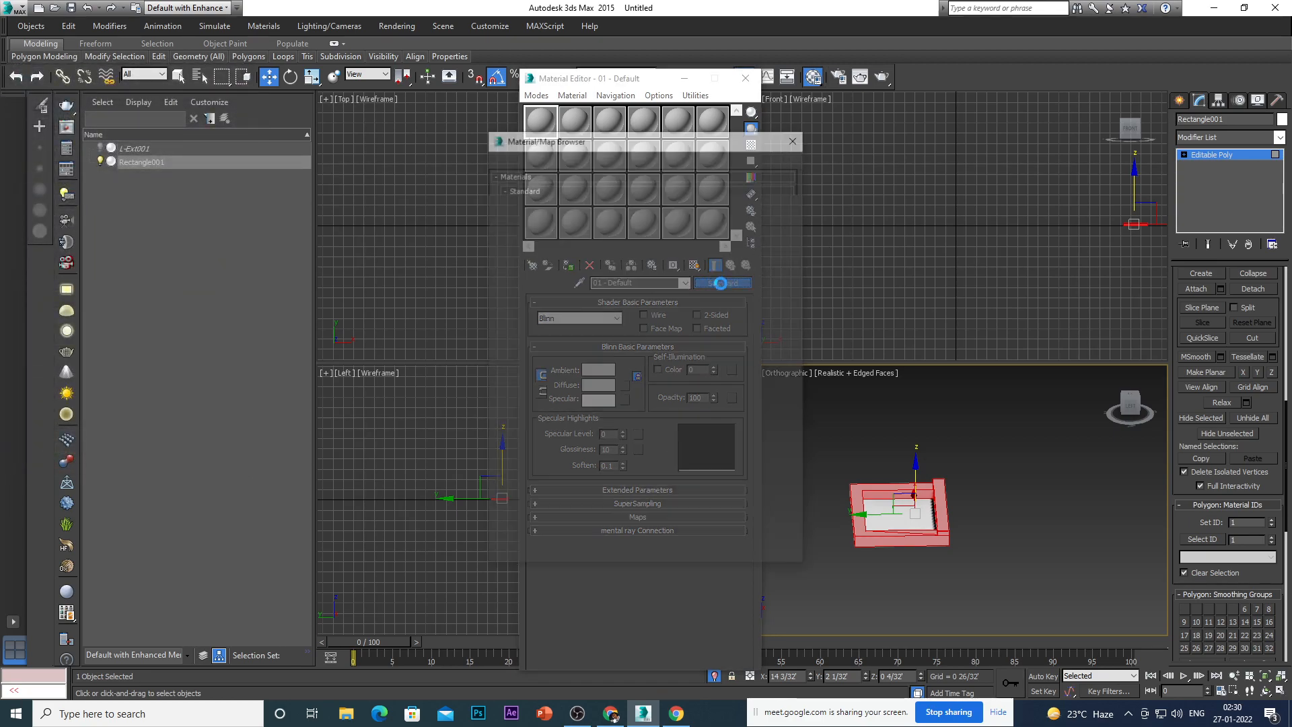
left_click(530, 407)
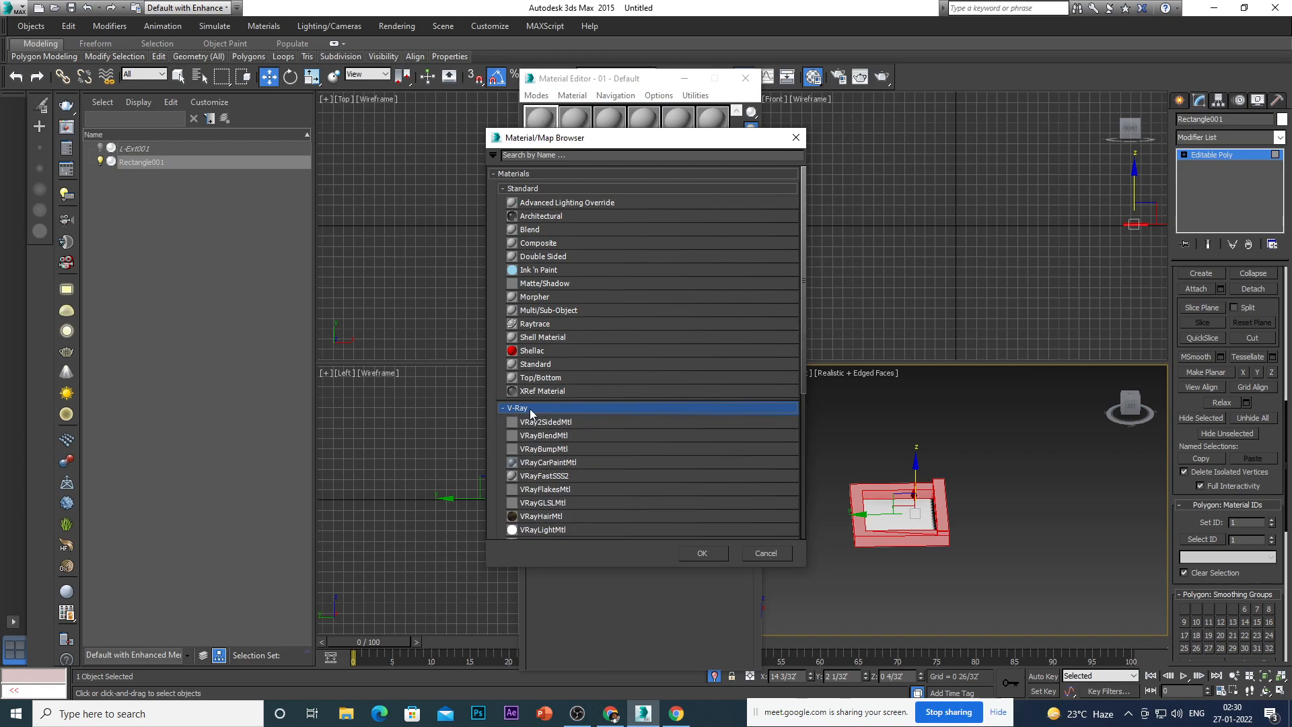
scroll(606, 514, "down", 1)
left_click(558, 510)
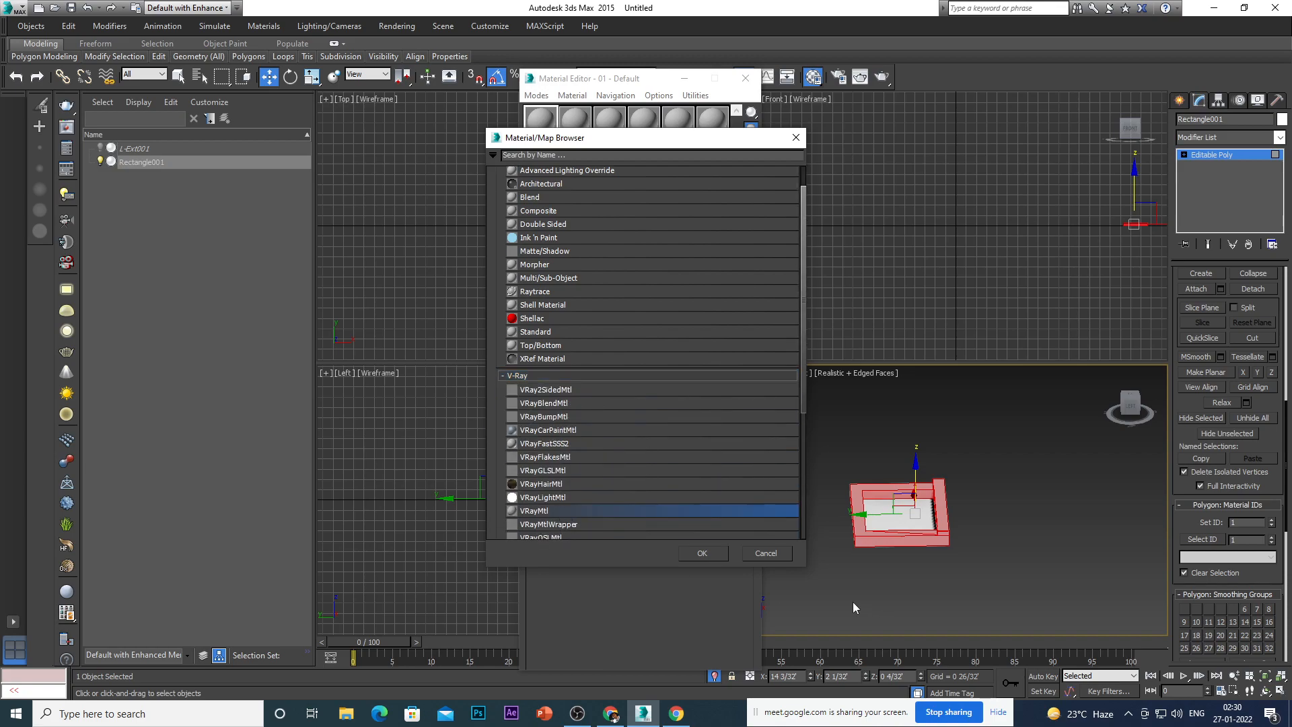
left_click(702, 552)
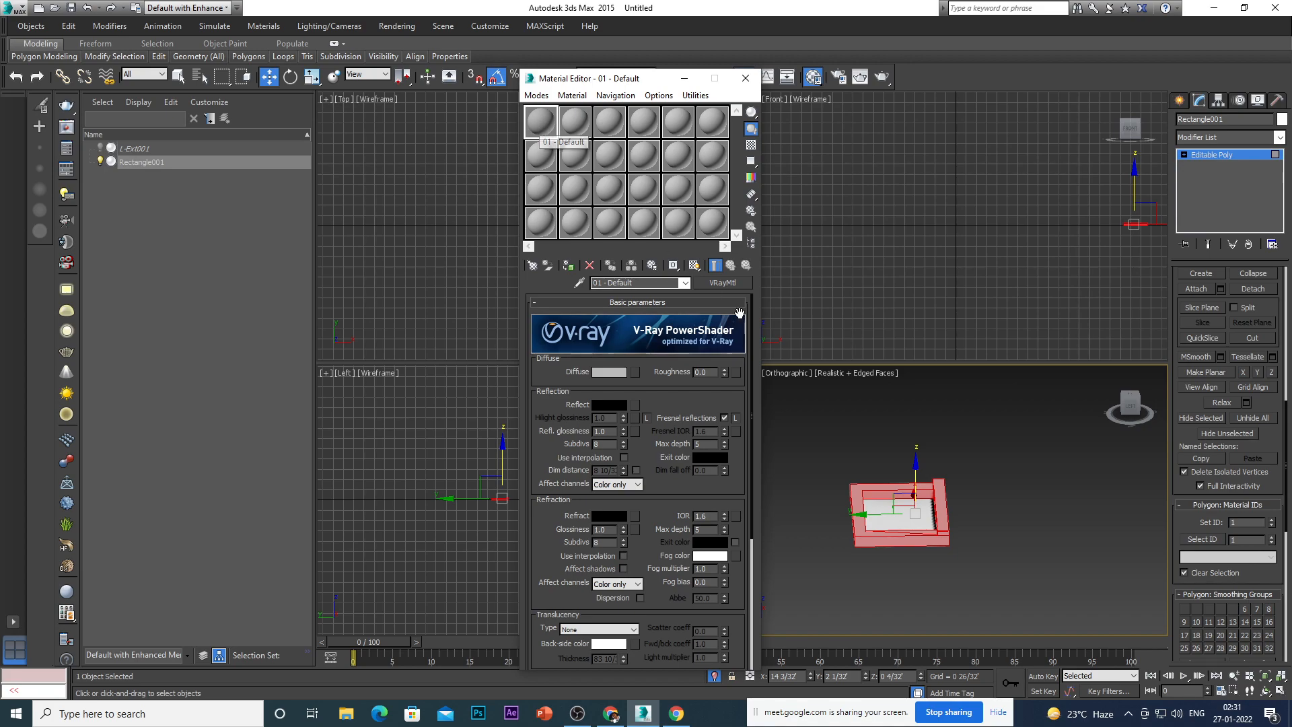
Choose a Bitmap map for the V-Ray material's diffuse channel.
left_click(634, 372)
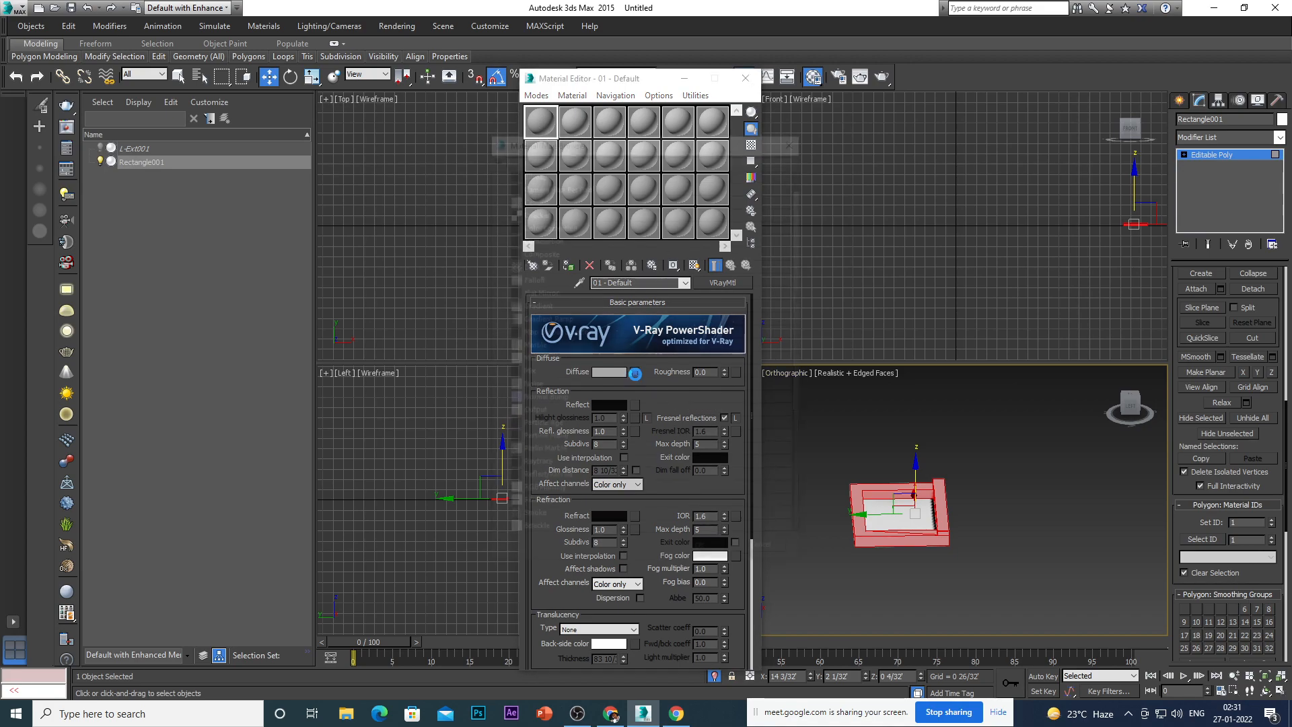
left_click(627, 170)
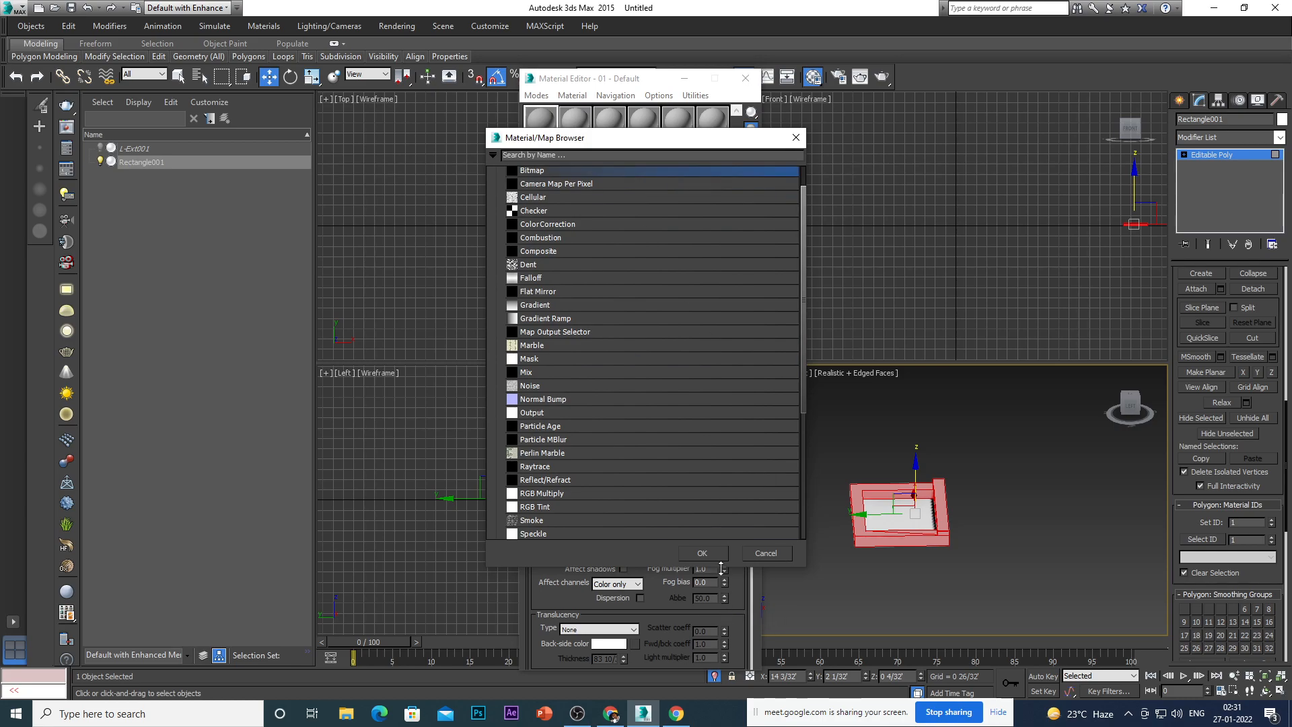
left_click(700, 552)
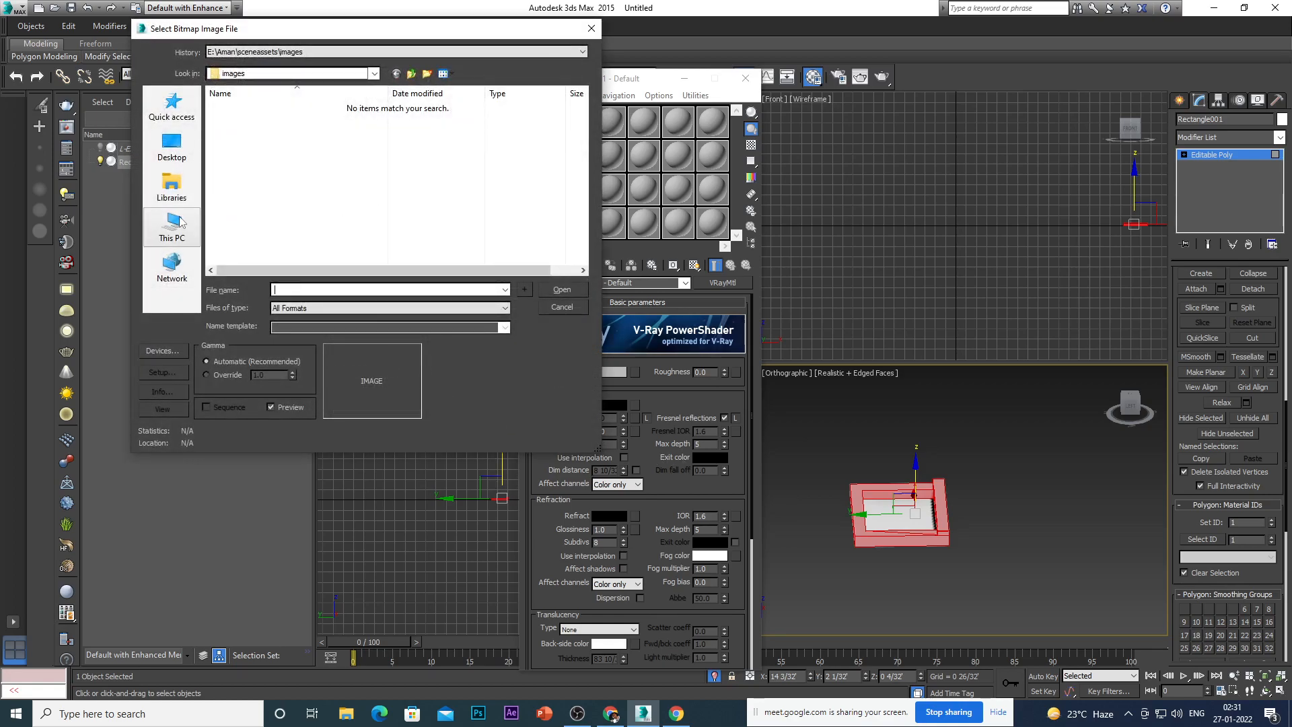
Browse on Local Disk (D:) to the material folder inside the material library for the bitmap file.
left_click(177, 224)
scroll(377, 256, "down", 3)
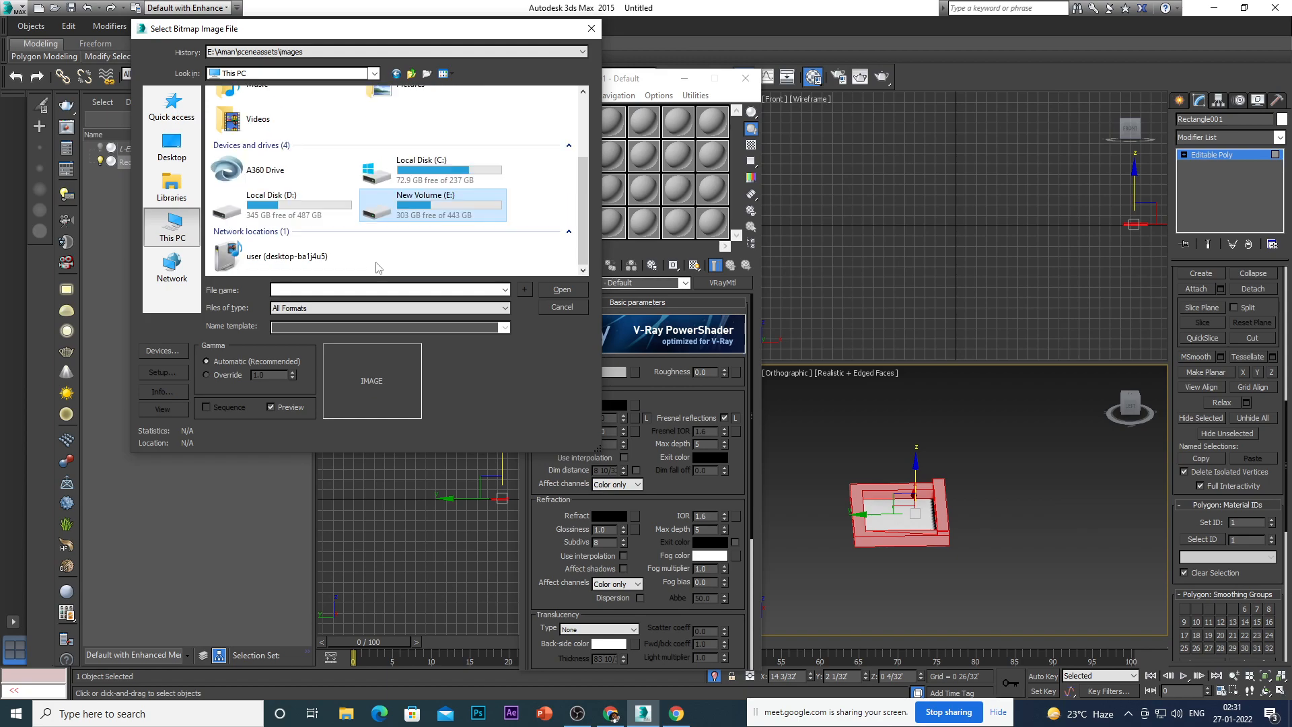
double_click(304, 210)
double_click(269, 223)
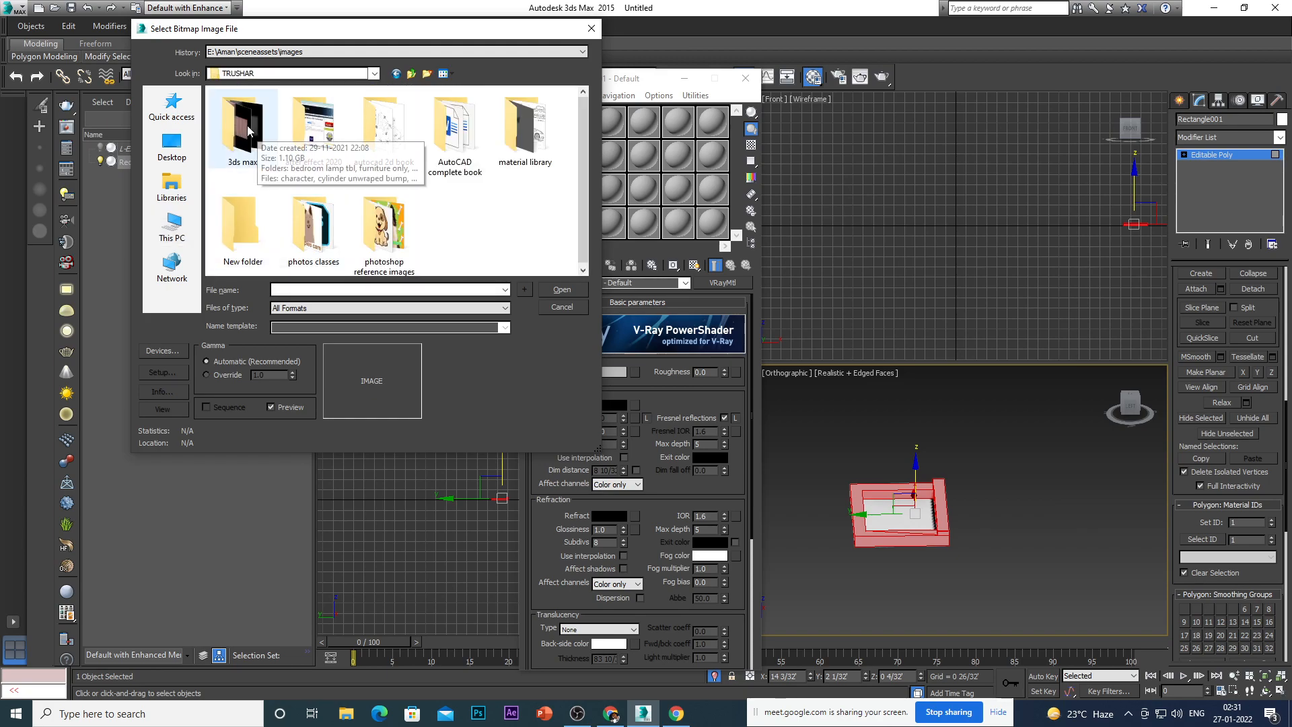
double_click(525, 128)
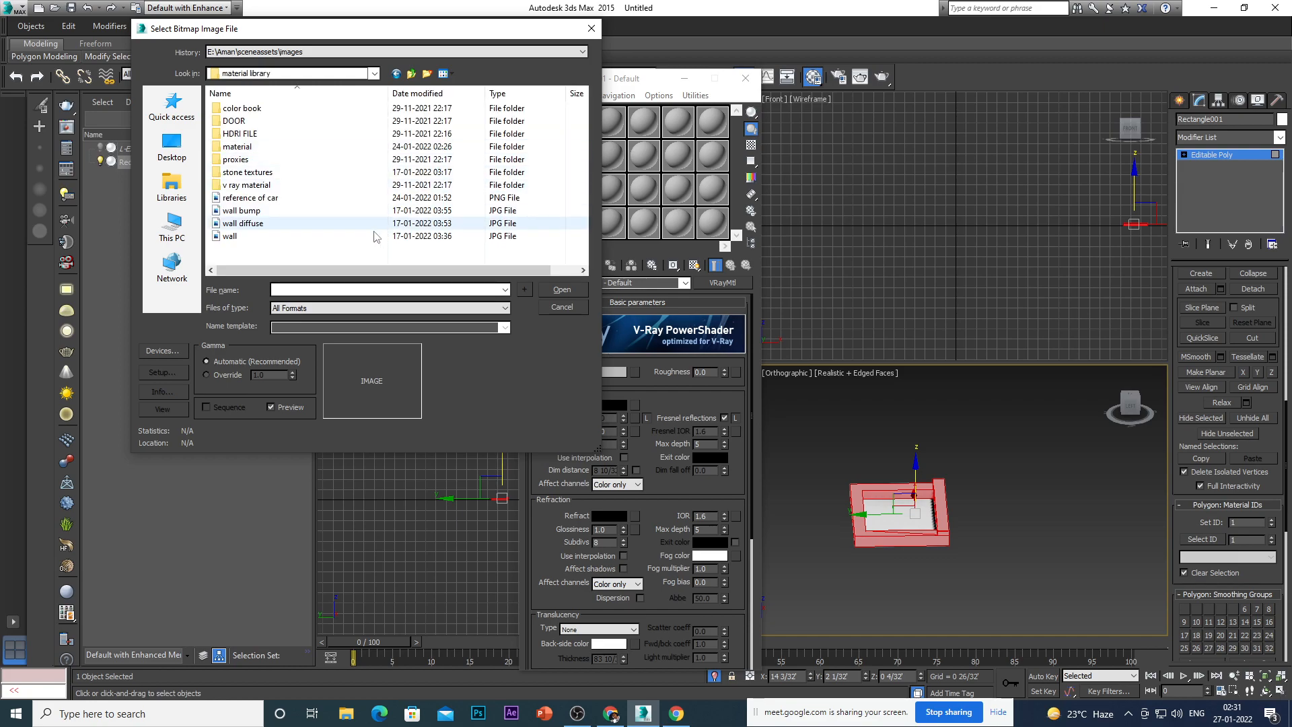
double_click(294, 146)
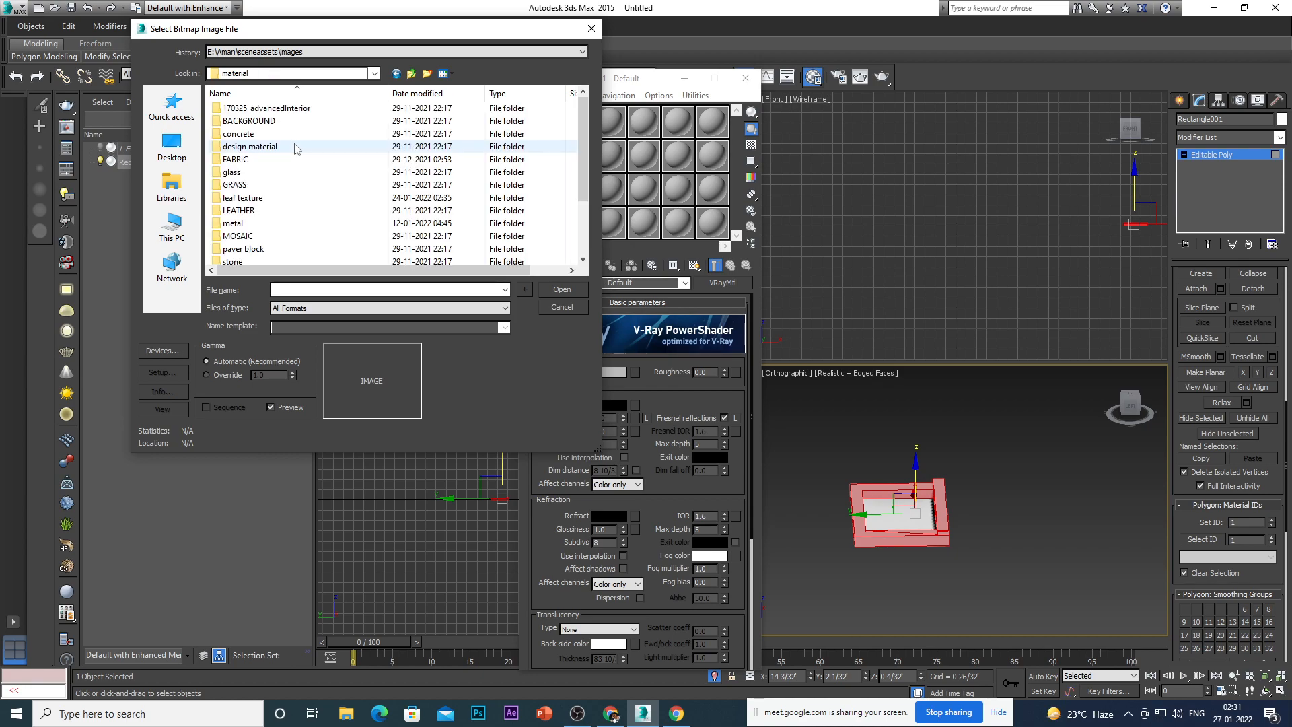
scroll(274, 208, "down", 3)
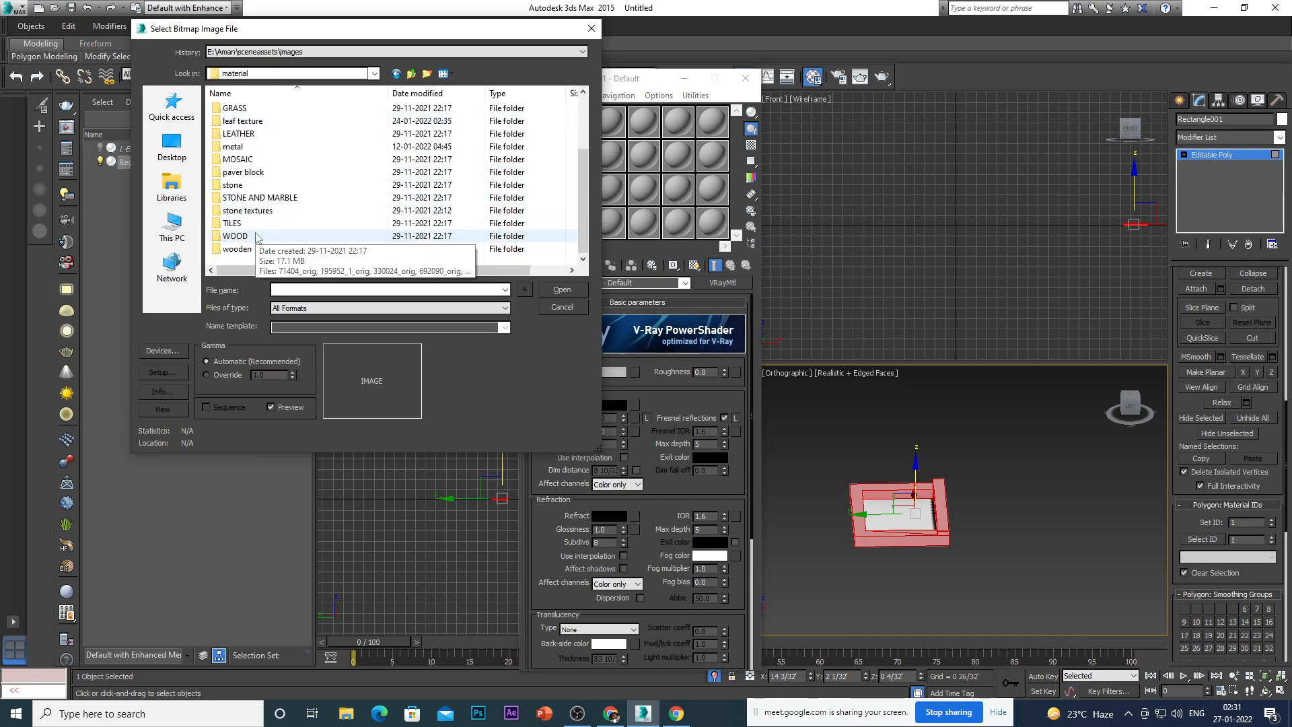
Look through the textures in the WOOD folder and return to the material folder.
double_click(251, 233)
scroll(252, 233, "down", 2)
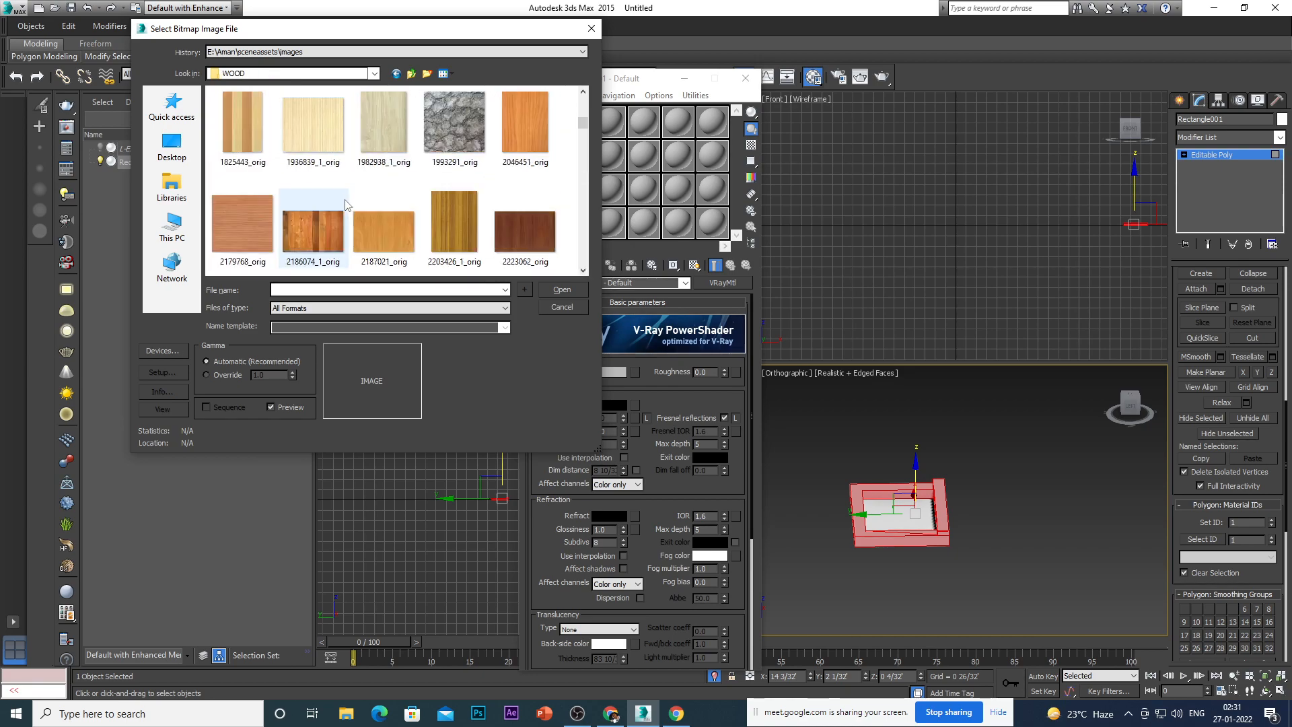
left_click(395, 75)
scroll(263, 266, "down", 1)
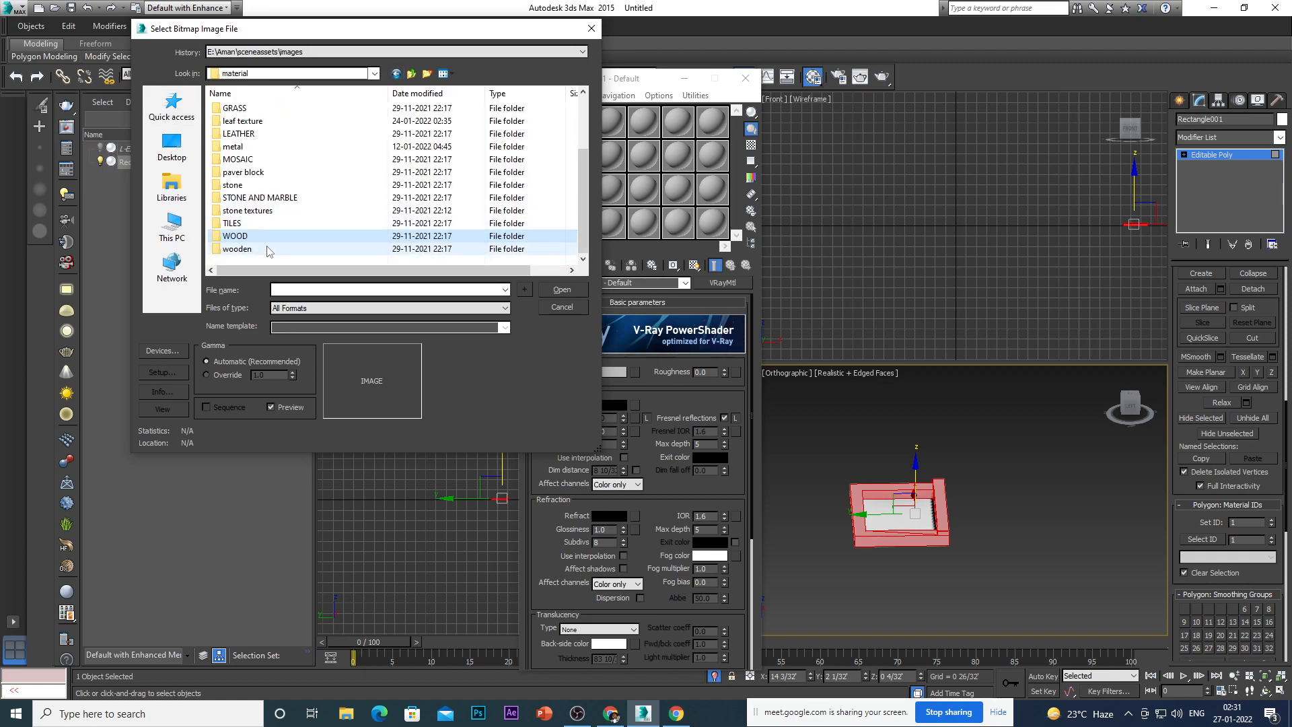
Open the wooden folder and look through its wood textures.
double_click(267, 248)
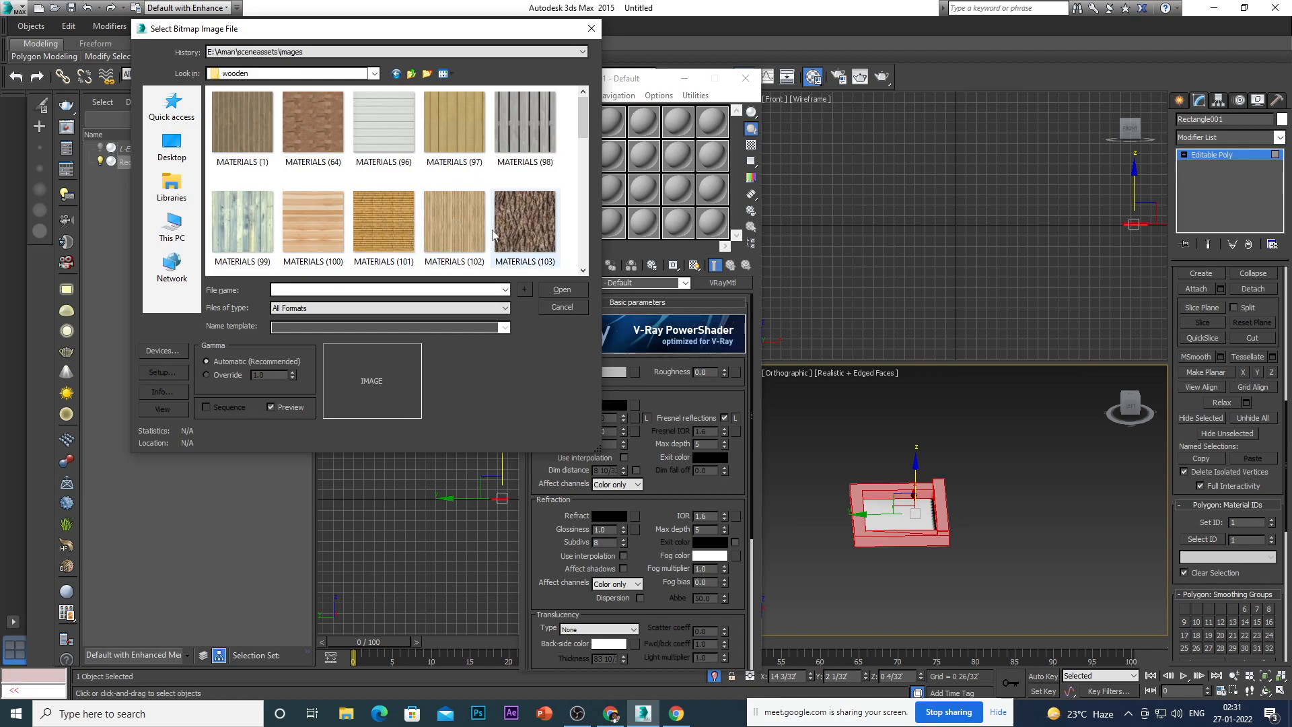
scroll(382, 232, "down", 3)
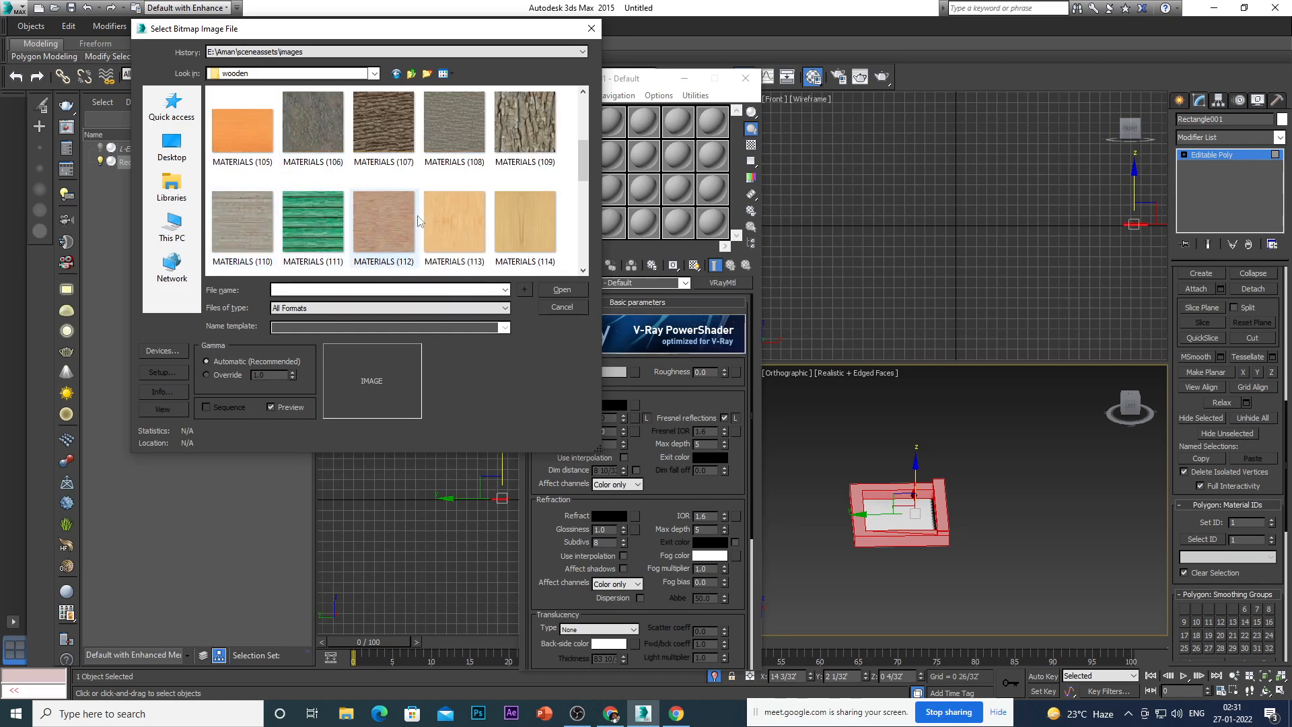
scroll(389, 228, "down", 3)
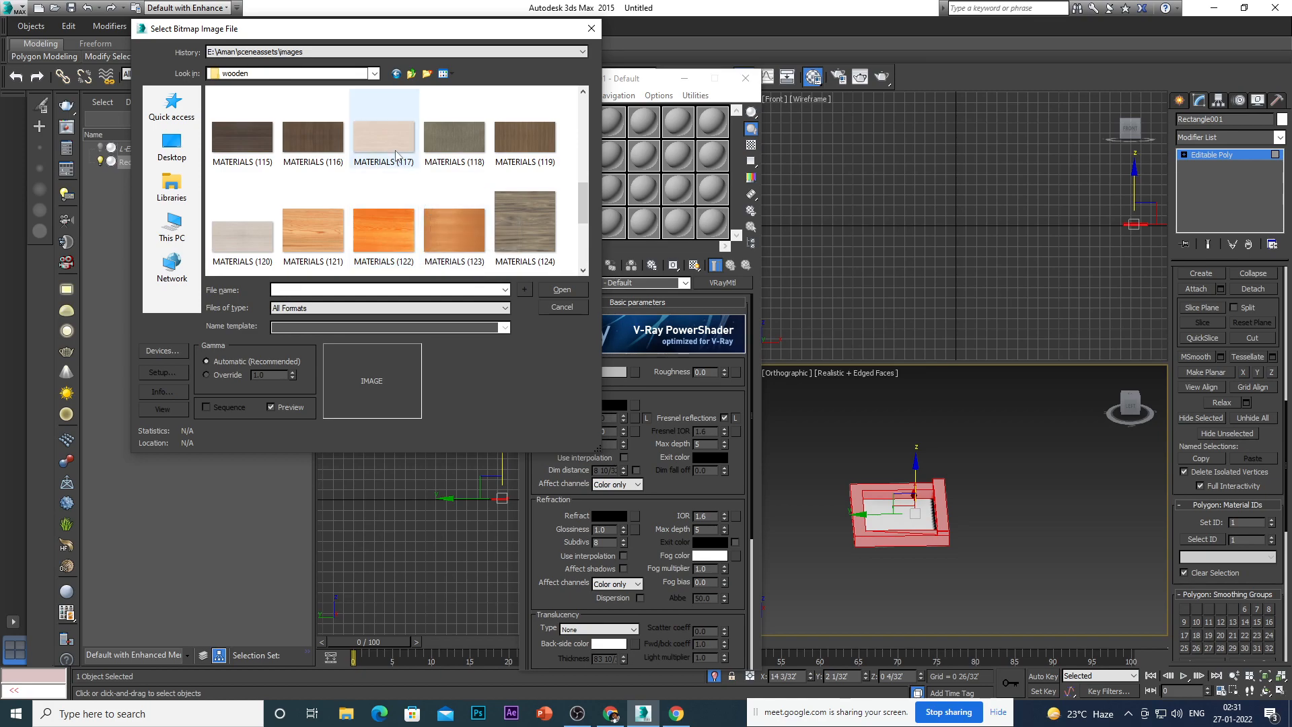
scroll(395, 222, "down", 3)
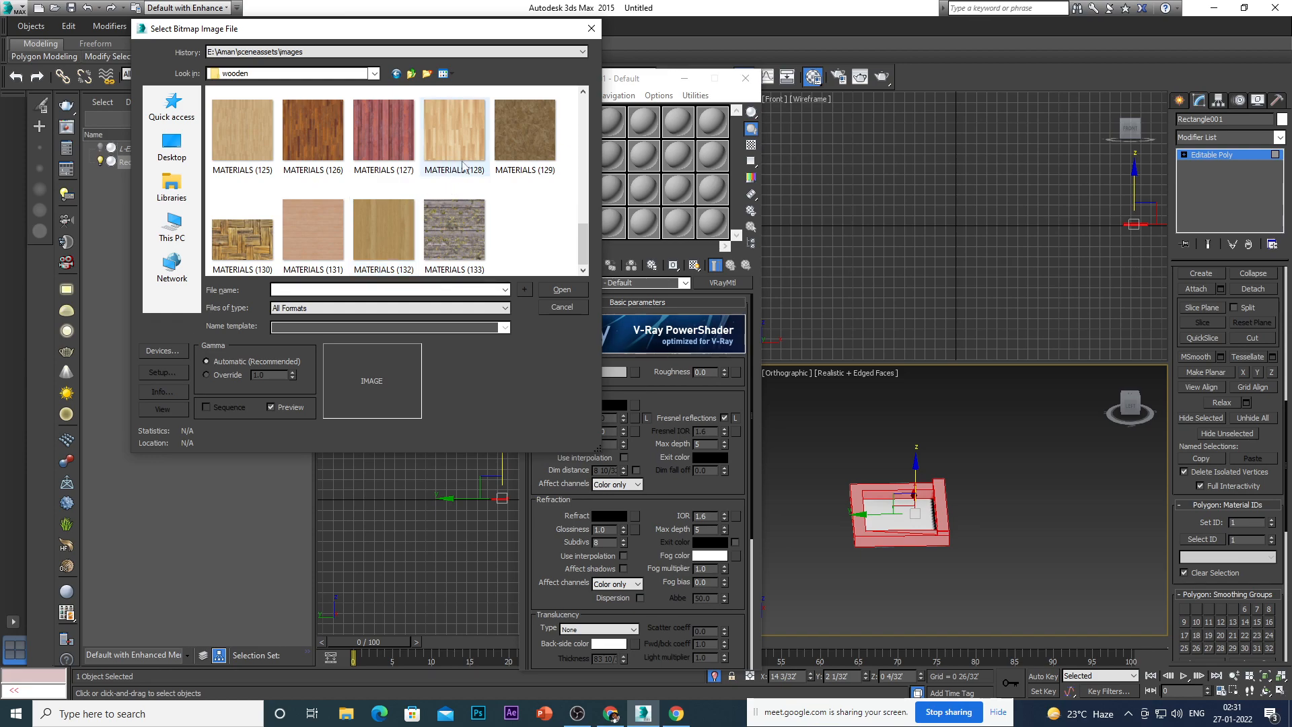
View the wood textures MATERIALS (125) and MATERIALS (120) at full size in the photo viewer, closing each one.
left_click(248, 140)
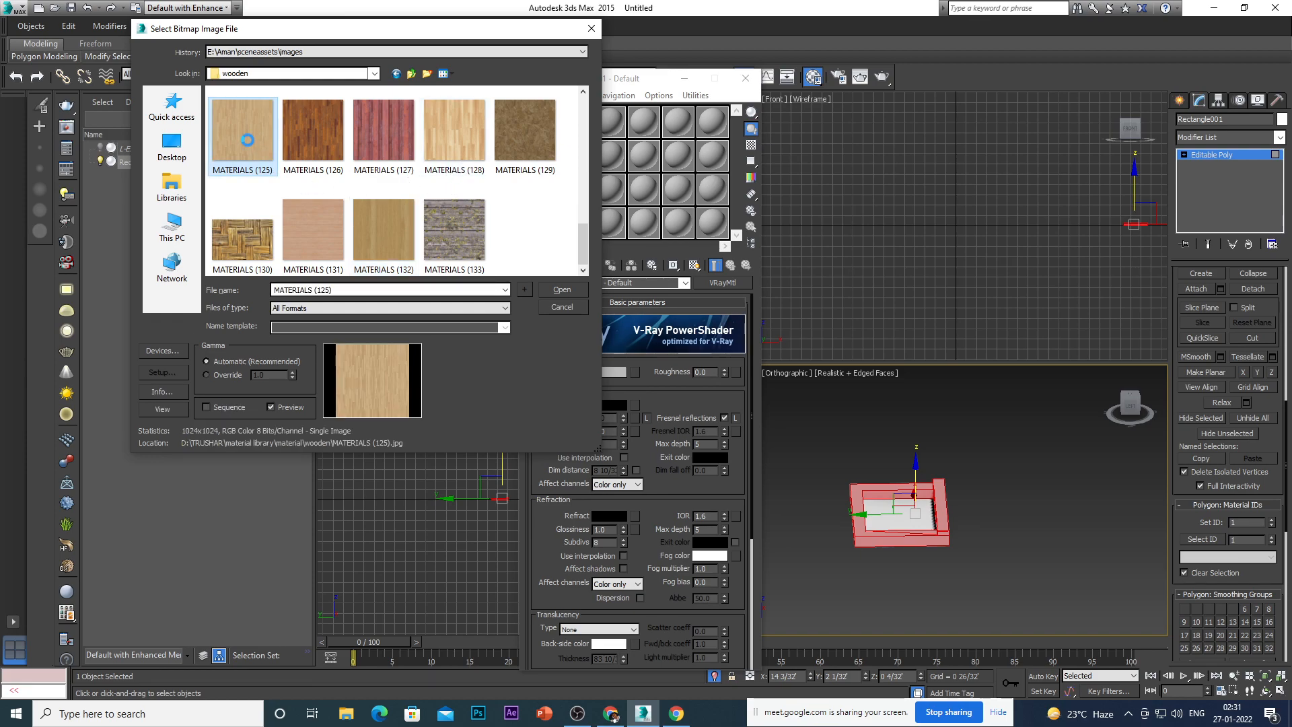
right_click(248, 140)
left_click(277, 169)
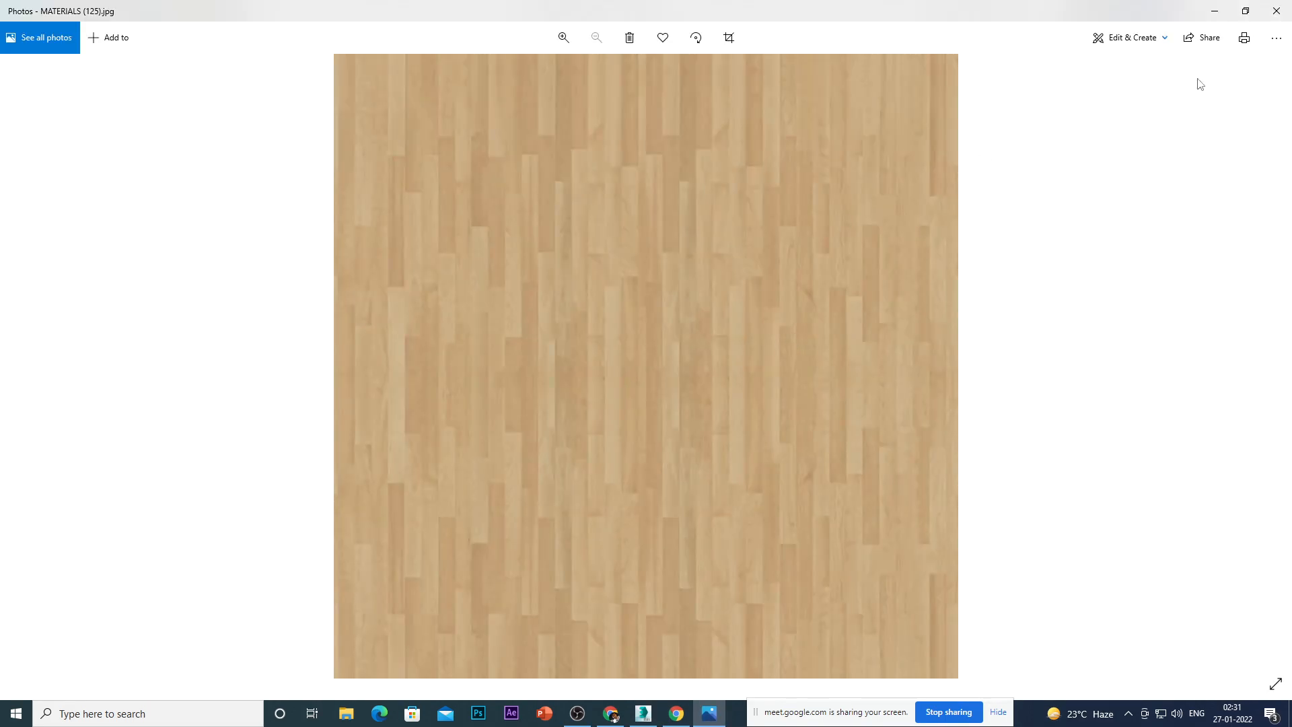
left_click(1275, 11)
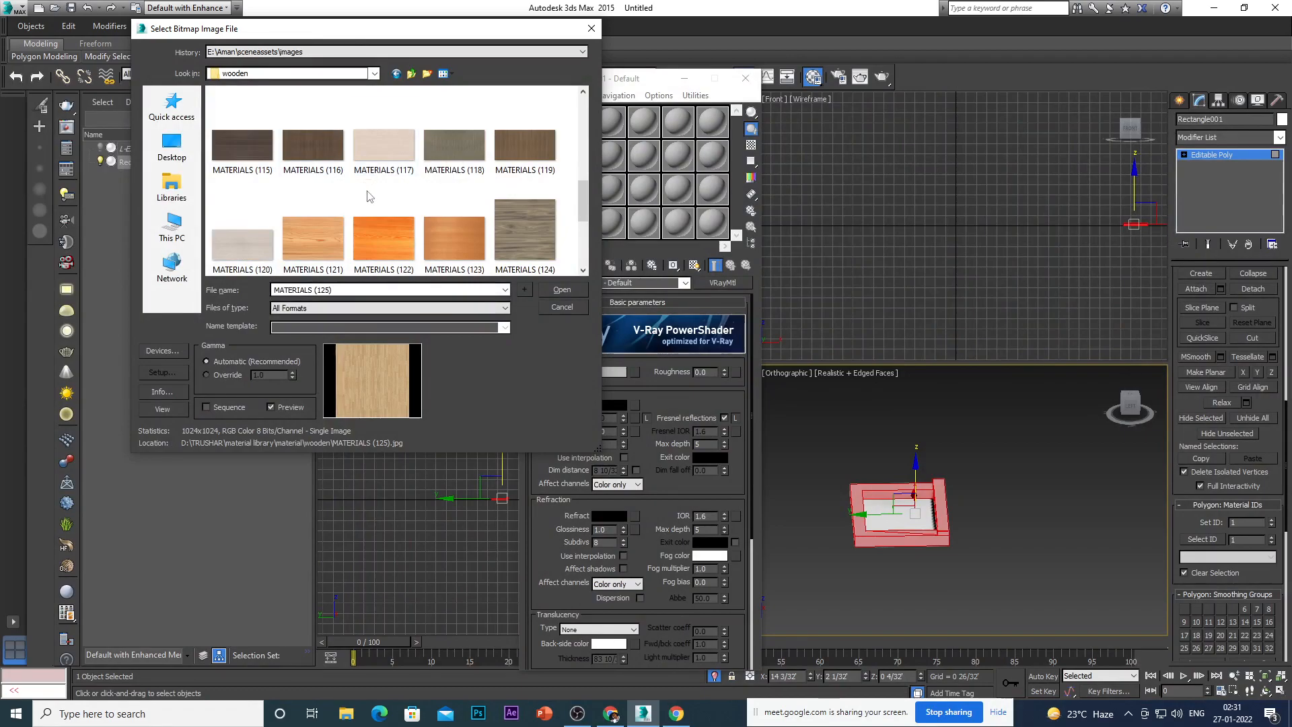
left_click(249, 240)
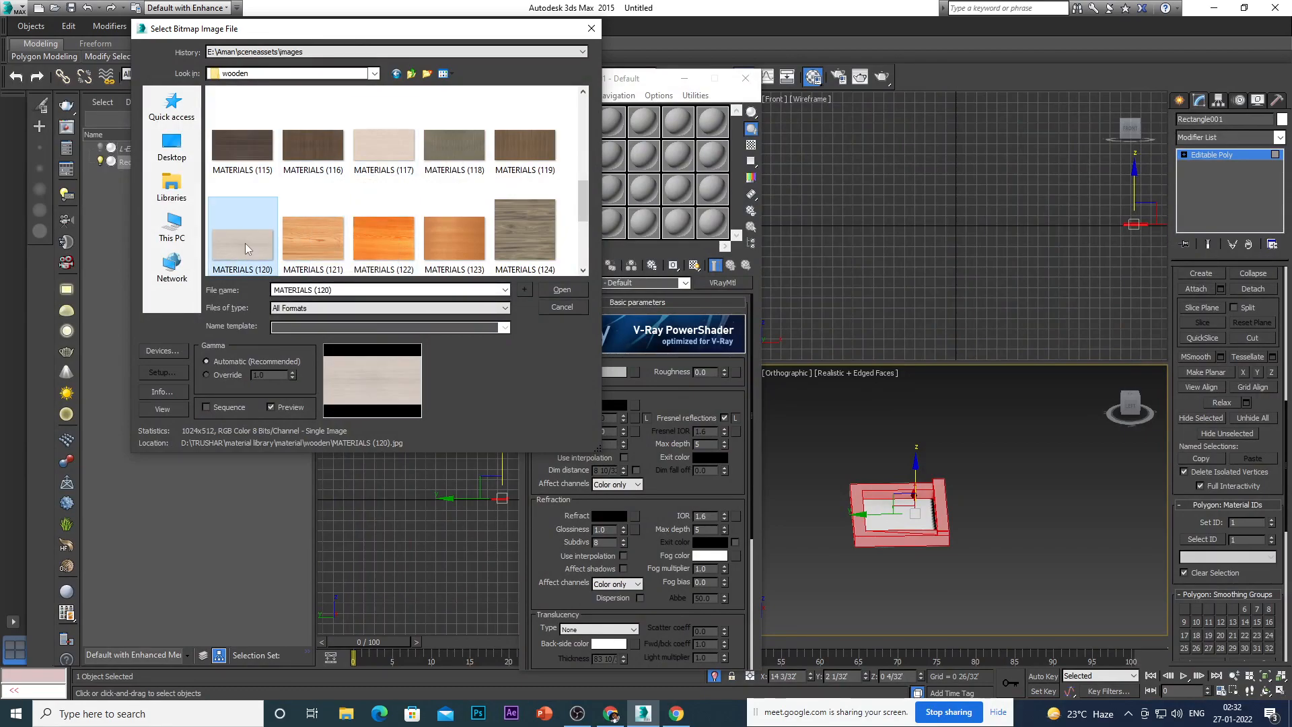
right_click(245, 244)
left_click(259, 274)
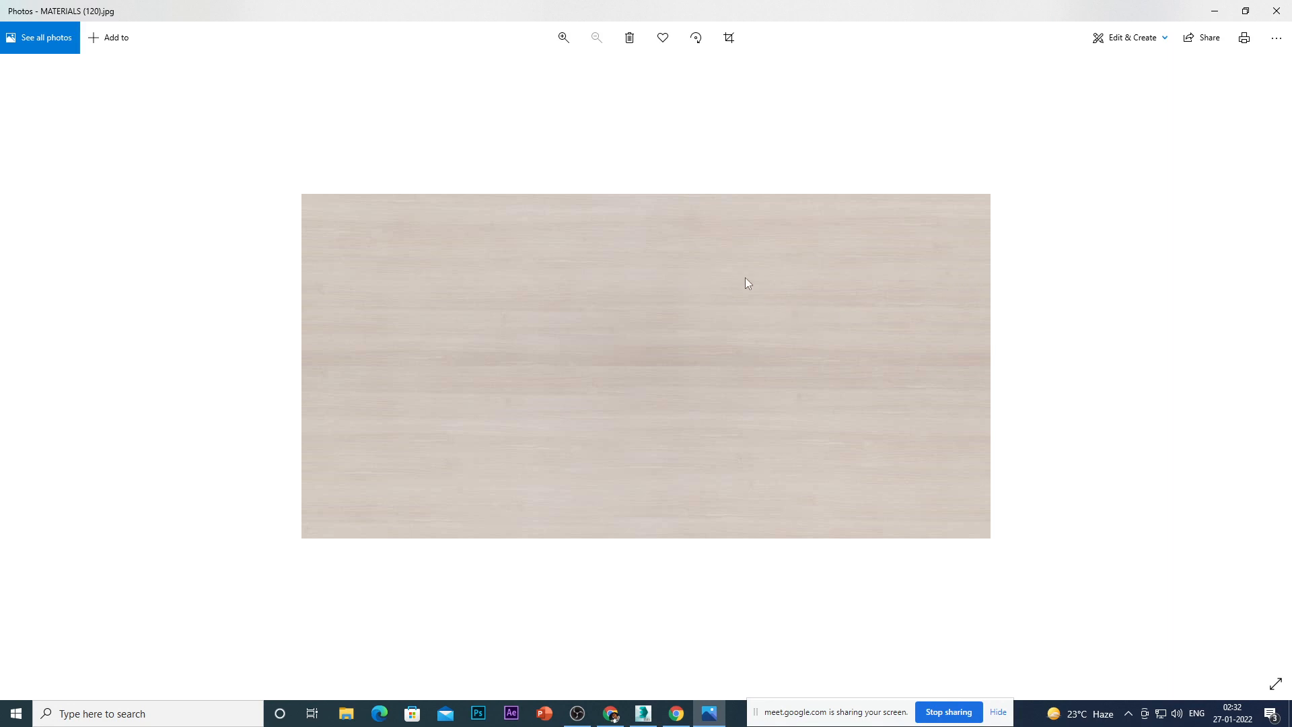
left_click(1275, 10)
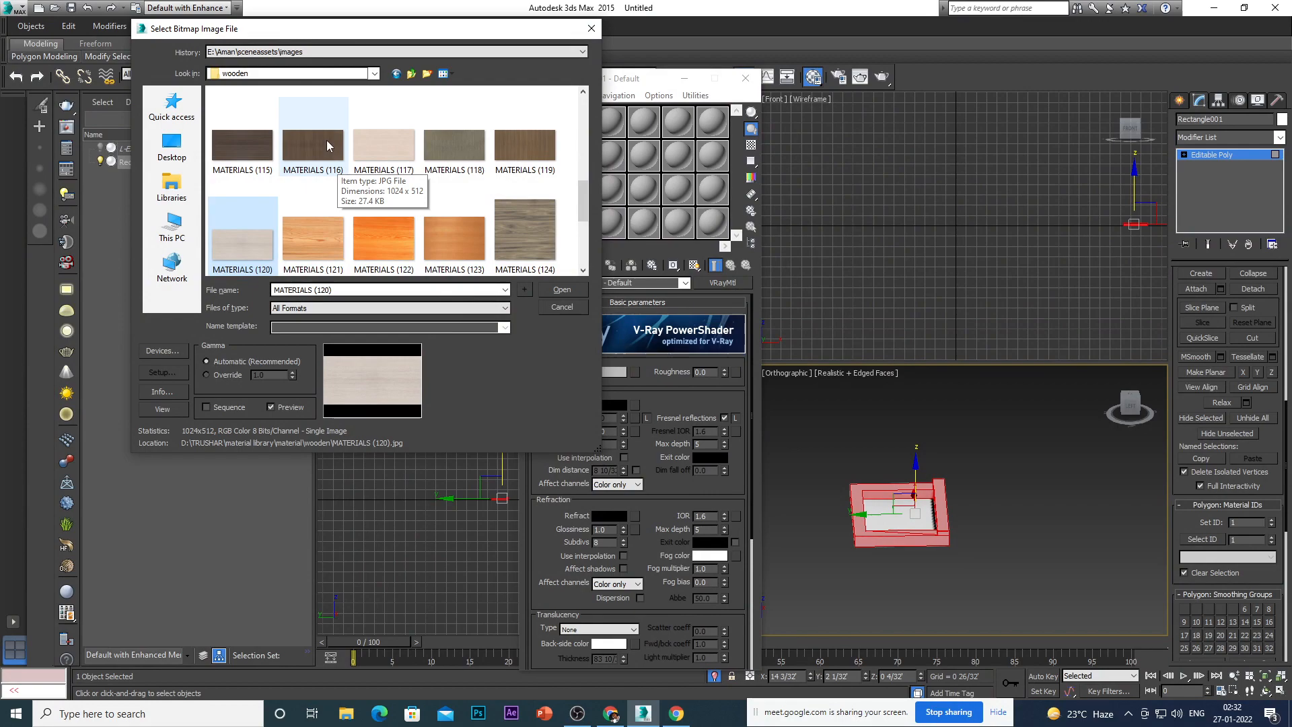
View MATERIALS (124) at full size and load it as the diffuse bitmap.
left_click(515, 229)
right_click(514, 225)
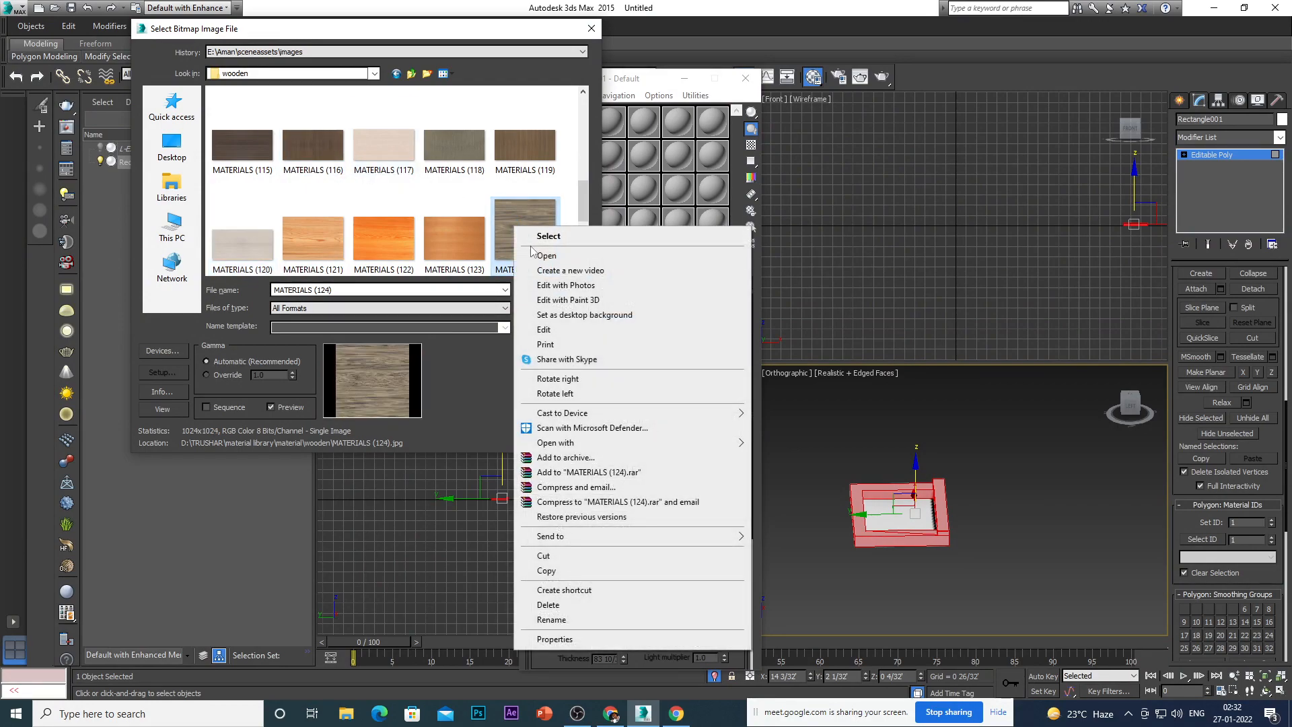
left_click(557, 258)
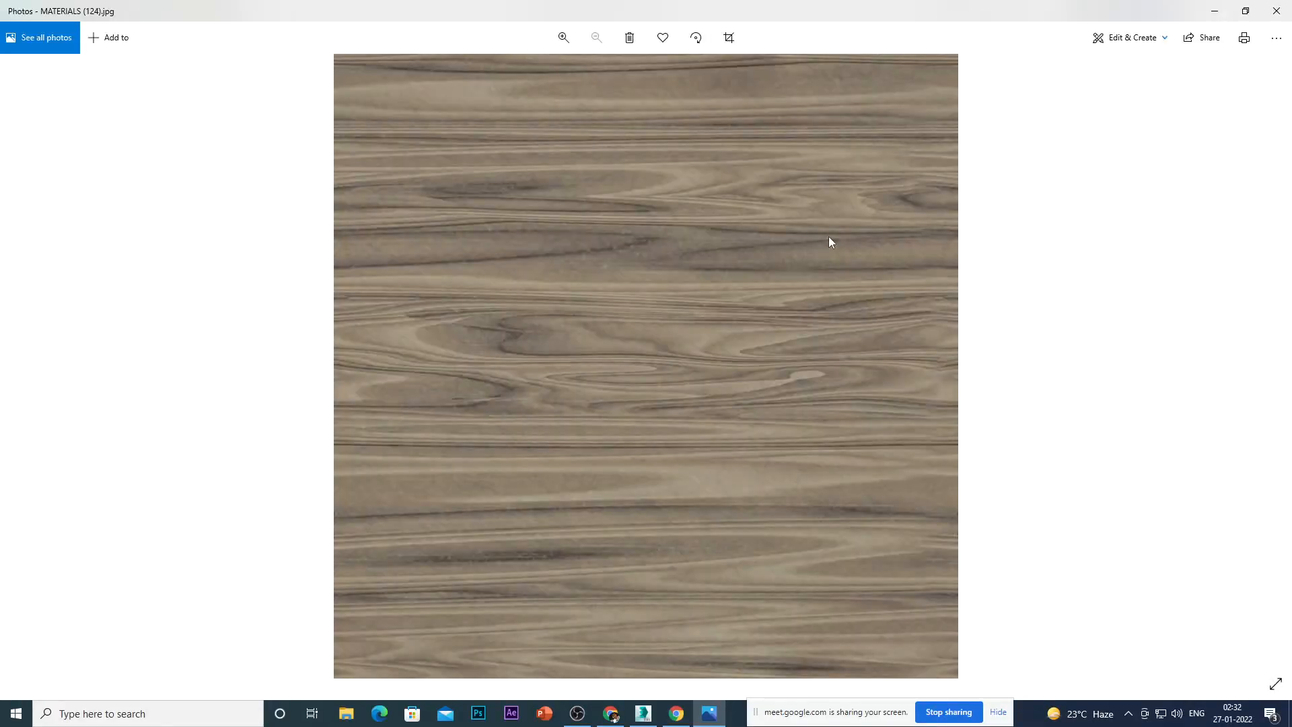
left_click(1276, 14)
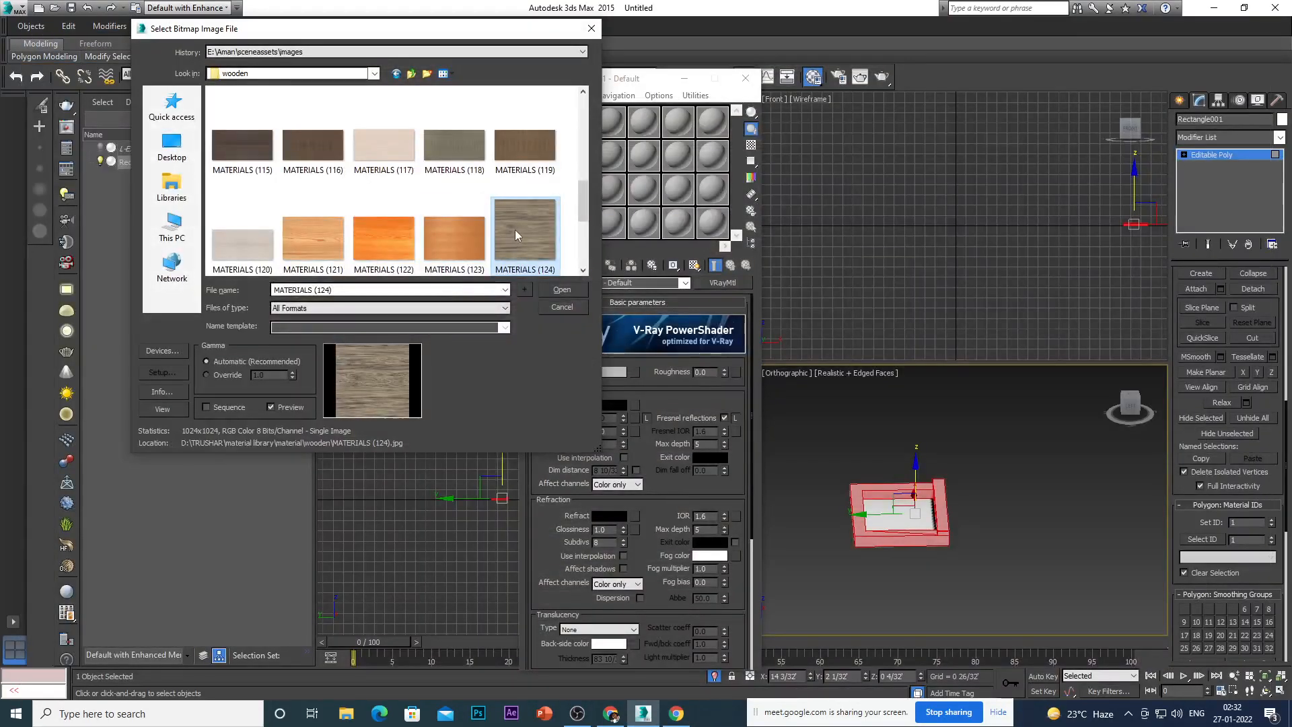
left_click(562, 290)
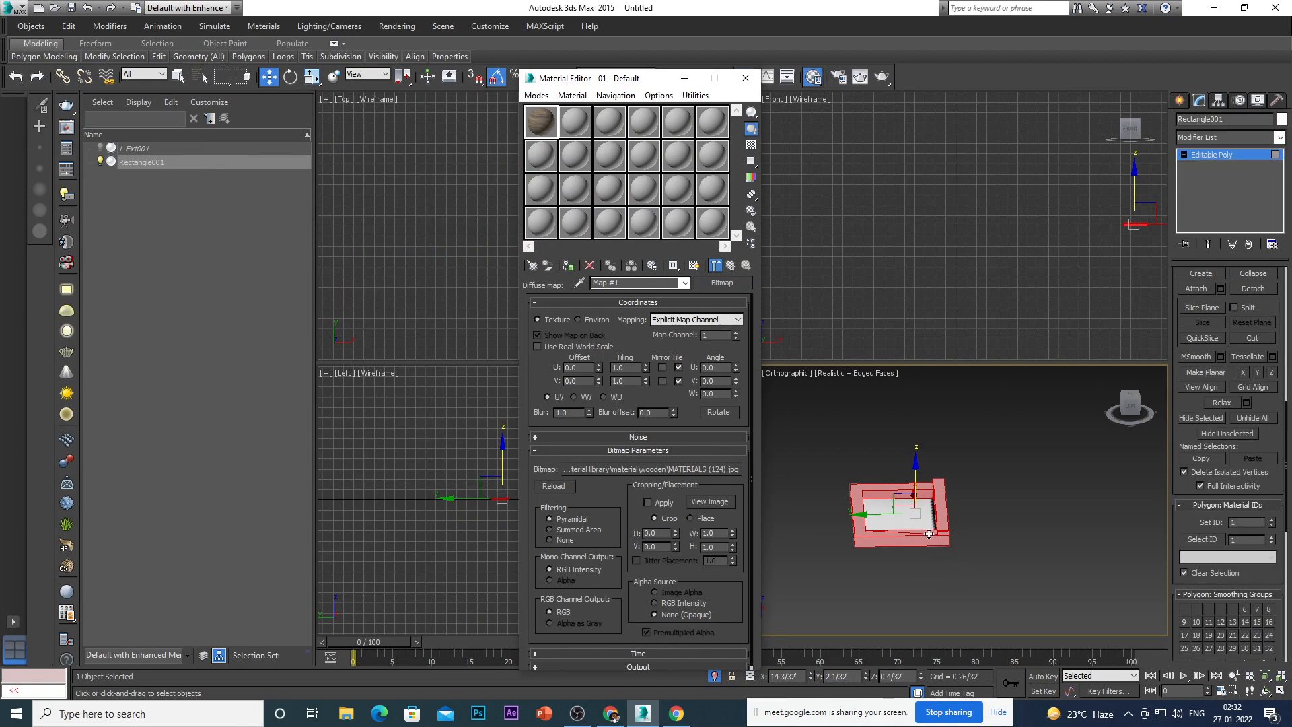
Enable Use Real-World Scale for the diffuse bitmap and inspect its image in the cropping and placement view.
left_click(537, 347)
left_click(710, 502)
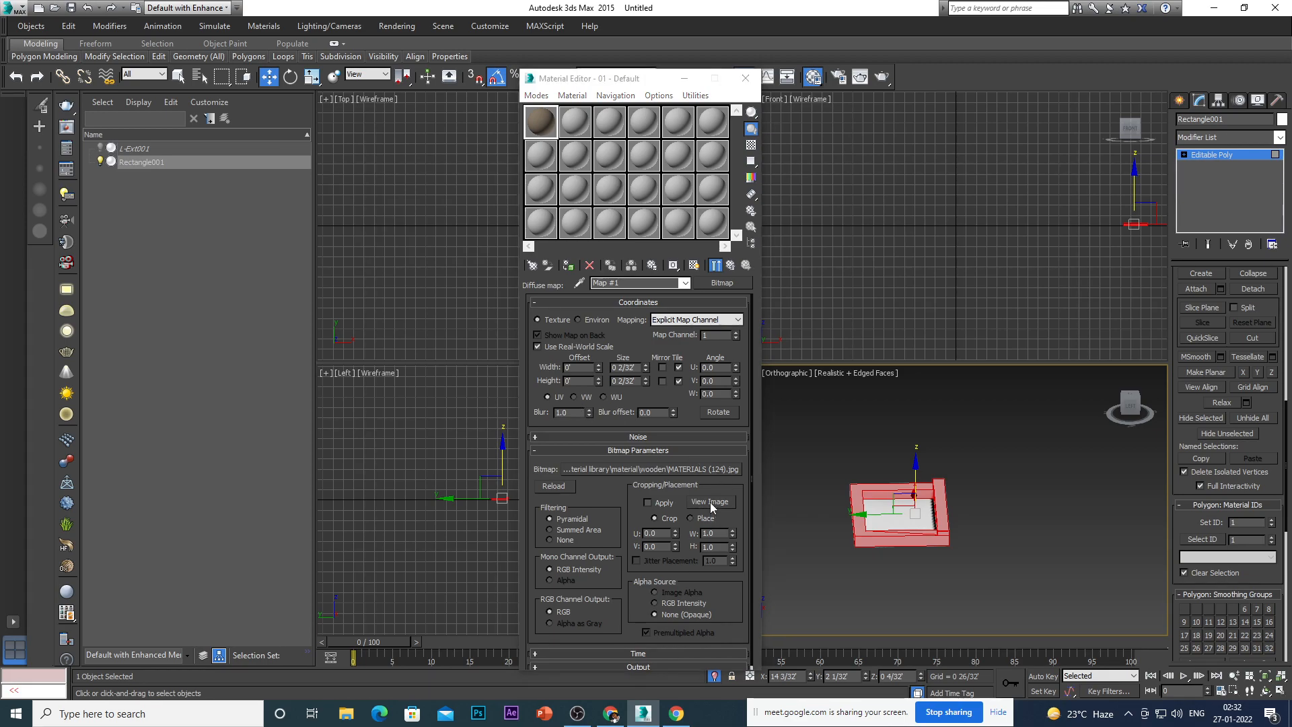
left_click_drag(1096, 265, 865, 178)
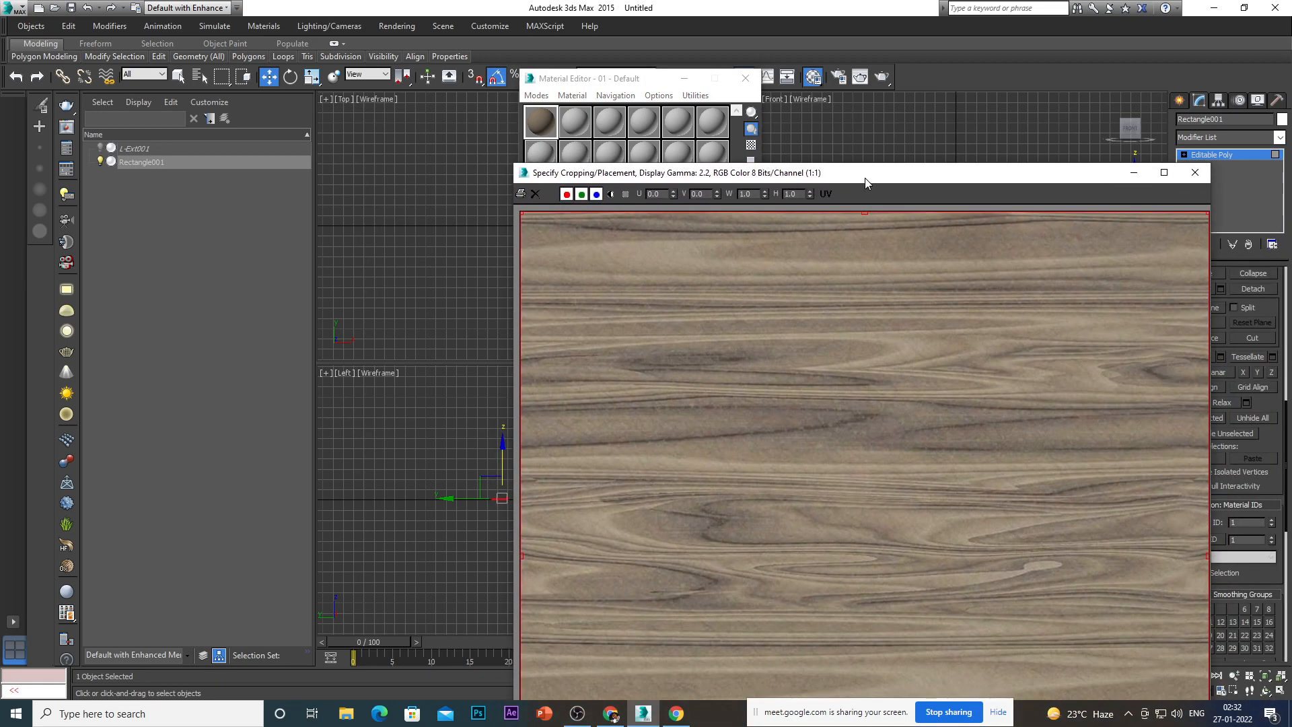
left_click(1195, 174)
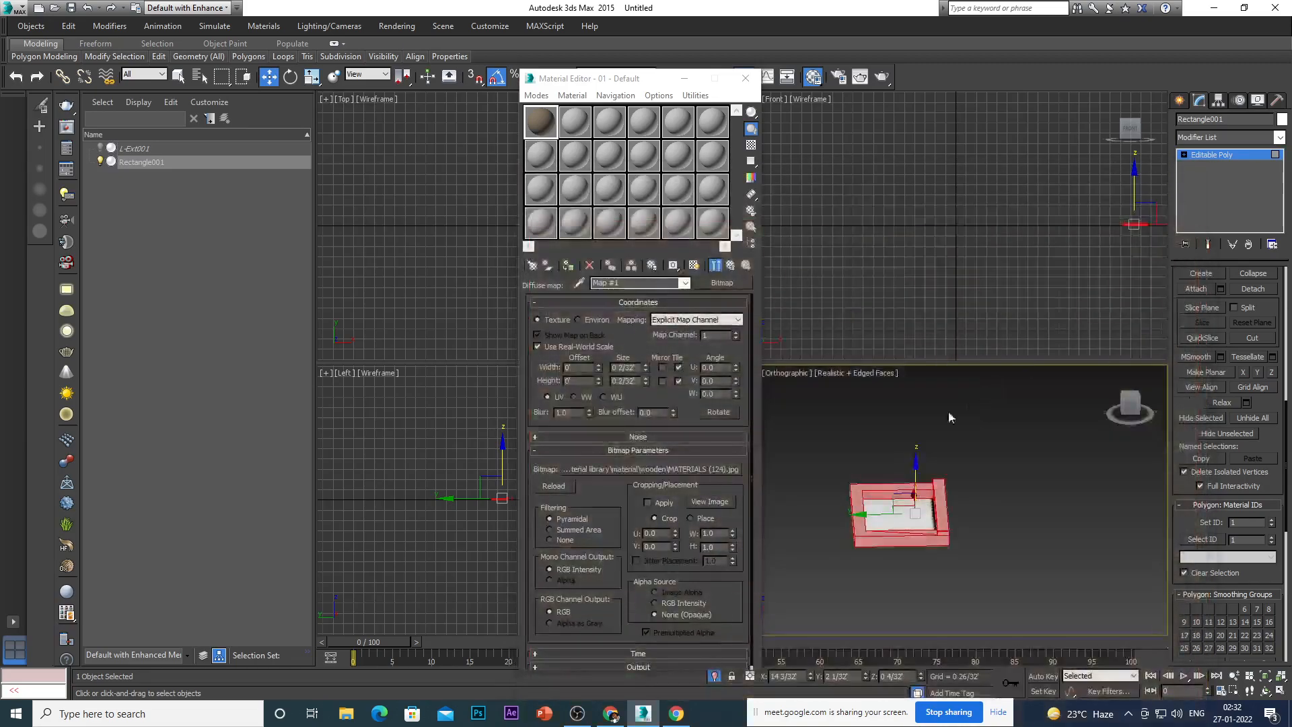
left_click(707, 503)
left_click_drag(883, 181, 829, 211)
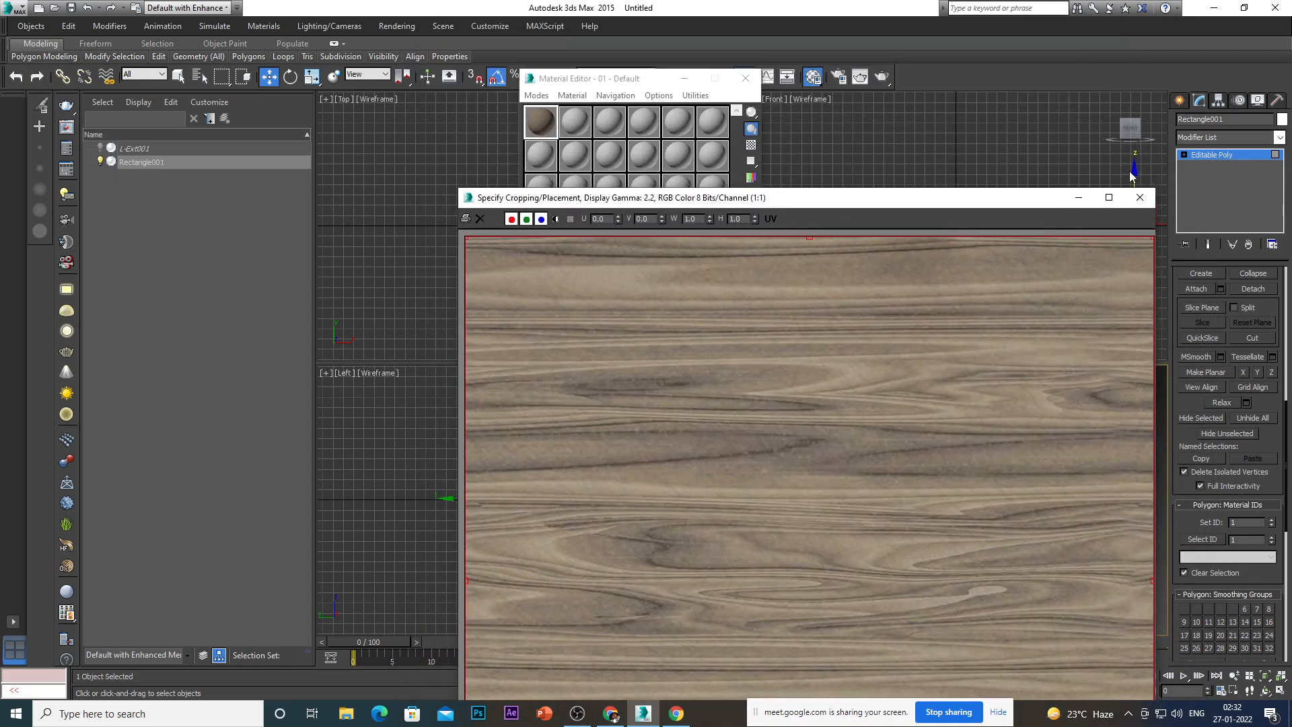
left_click(1140, 200)
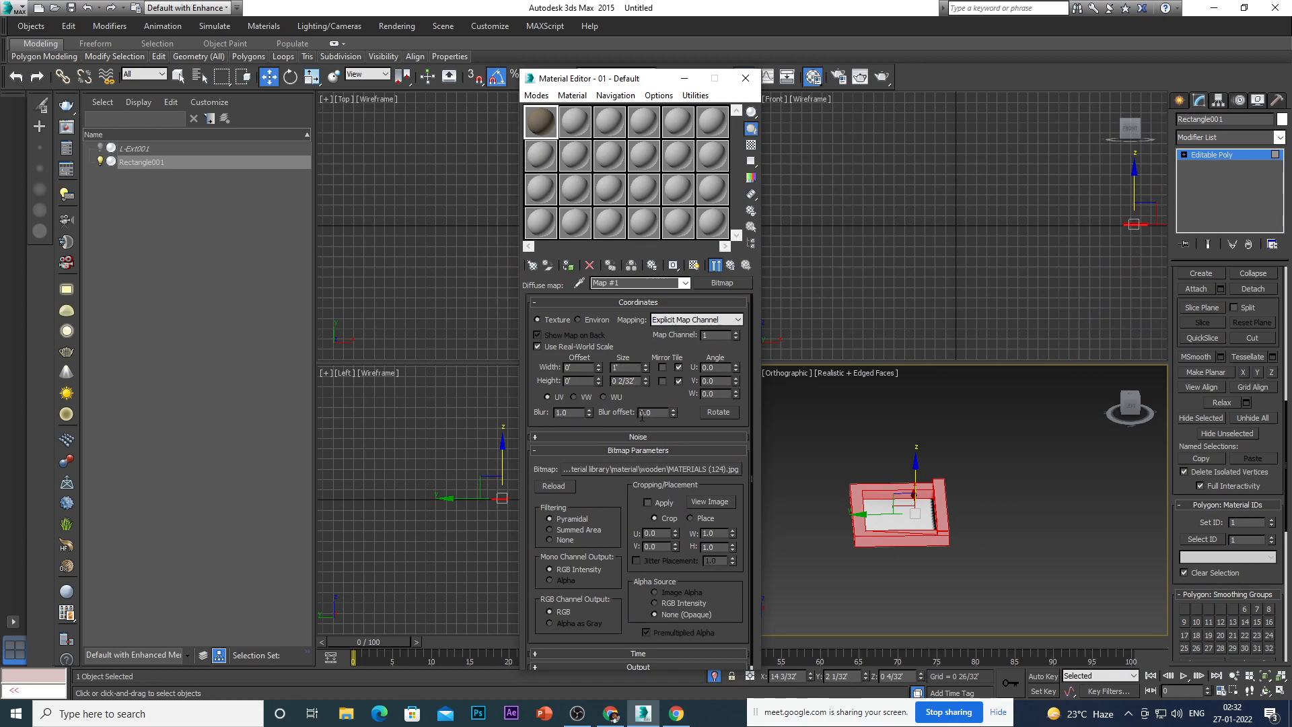
Set the bitmap's real-world size to 1' wide and 1' high.
key("BackSpace")
key("BackSpace")
key("BackSpace")
key("BackSpace")
left_click(631, 356)
Display the texture in the viewport, assign the material to the selected frame faces, and show a checkered sample background.
left_click(693, 265)
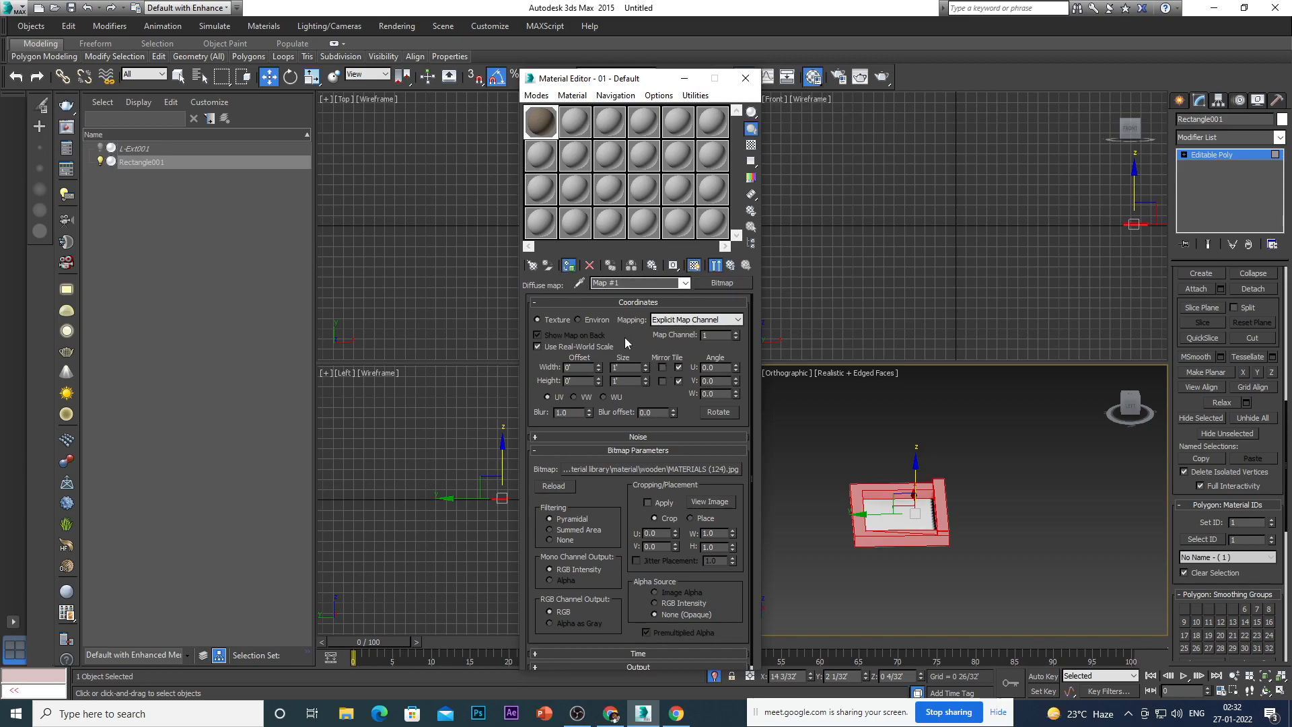
left_click(568, 265)
left_click(751, 144)
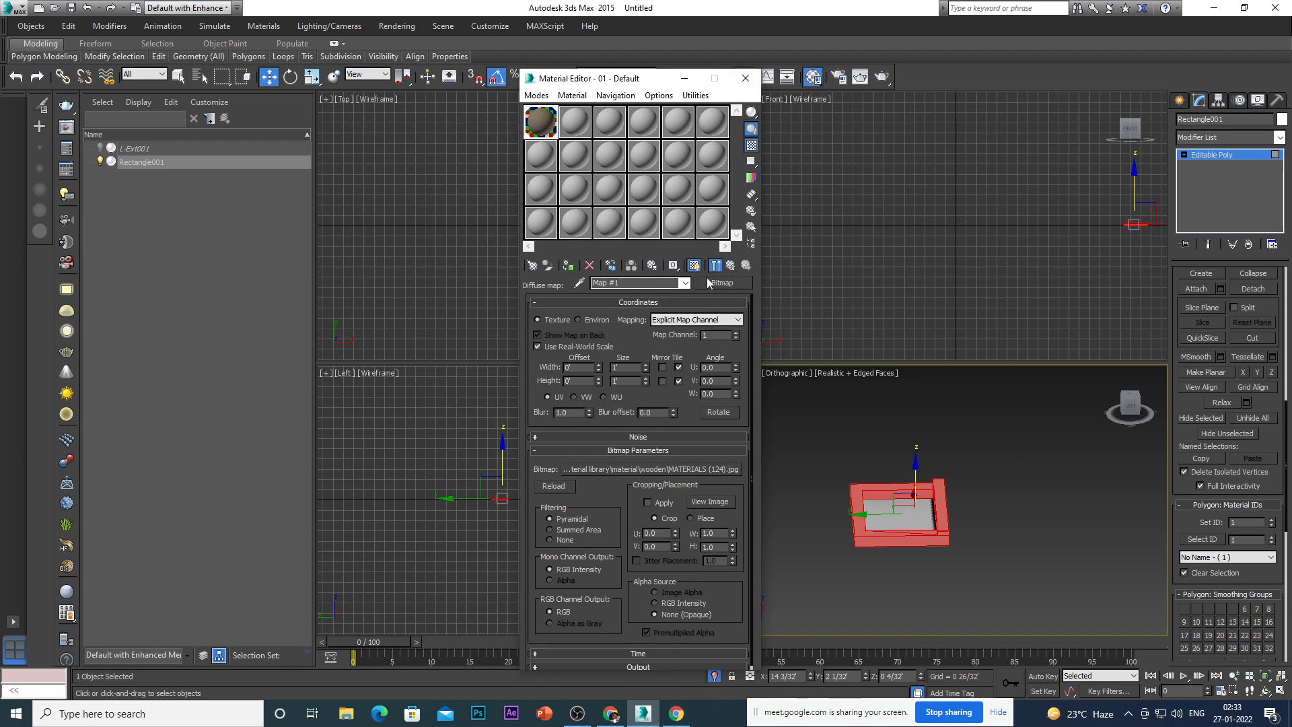
Return to the parent VRayMtl, show it shaded in the viewport, and reassign it to the selected frame faces.
left_click(731, 265)
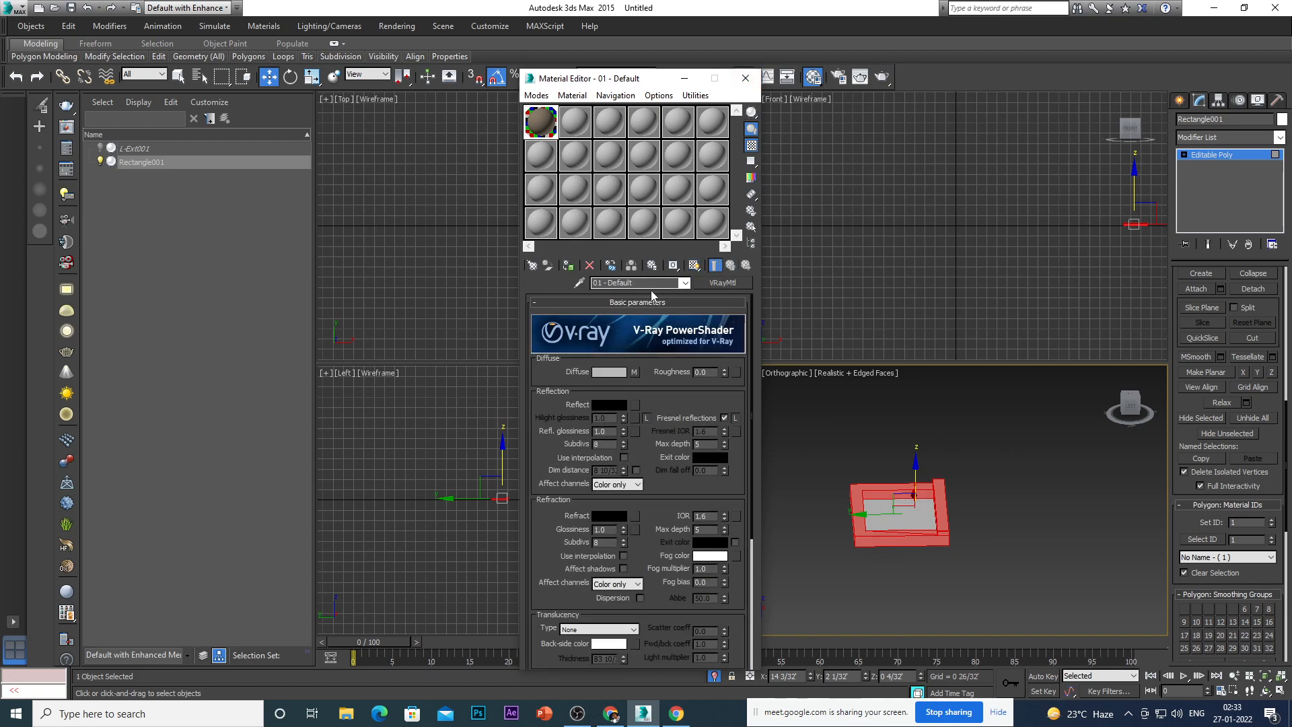
left_click(694, 265)
left_click(571, 267)
left_click(571, 267)
Rename the material from 01 - Default to wood.
left_click(656, 284)
key("BackSpace")
key("BackSpace")
key("BackSpace")
key("BackSpace")
key("BackSpace")
key("BackSpace")
key("BackSpace")
key("BackSpace")
key("BackSpace")
key("BackSpace")
key("BackSpace")
key("BackSpace")
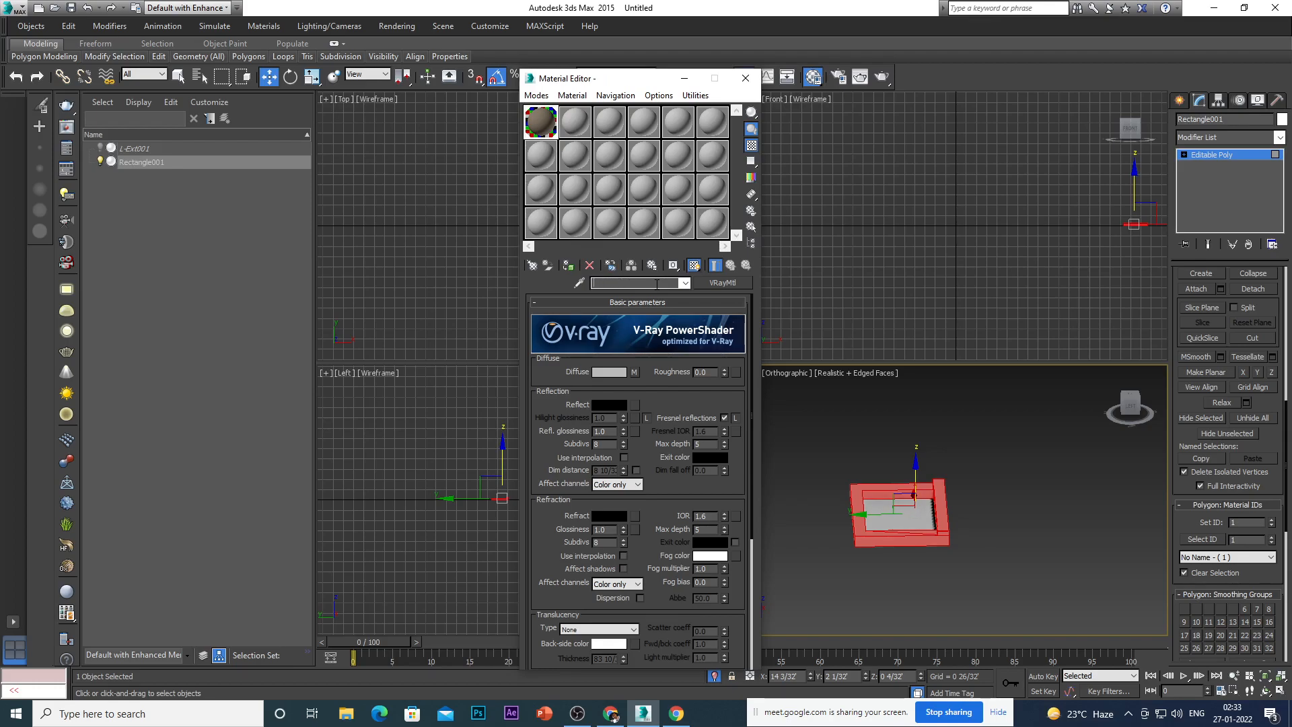
type("wood")
Clear the face selection and close the material editor to check the textured frame up close.
left_click(795, 446)
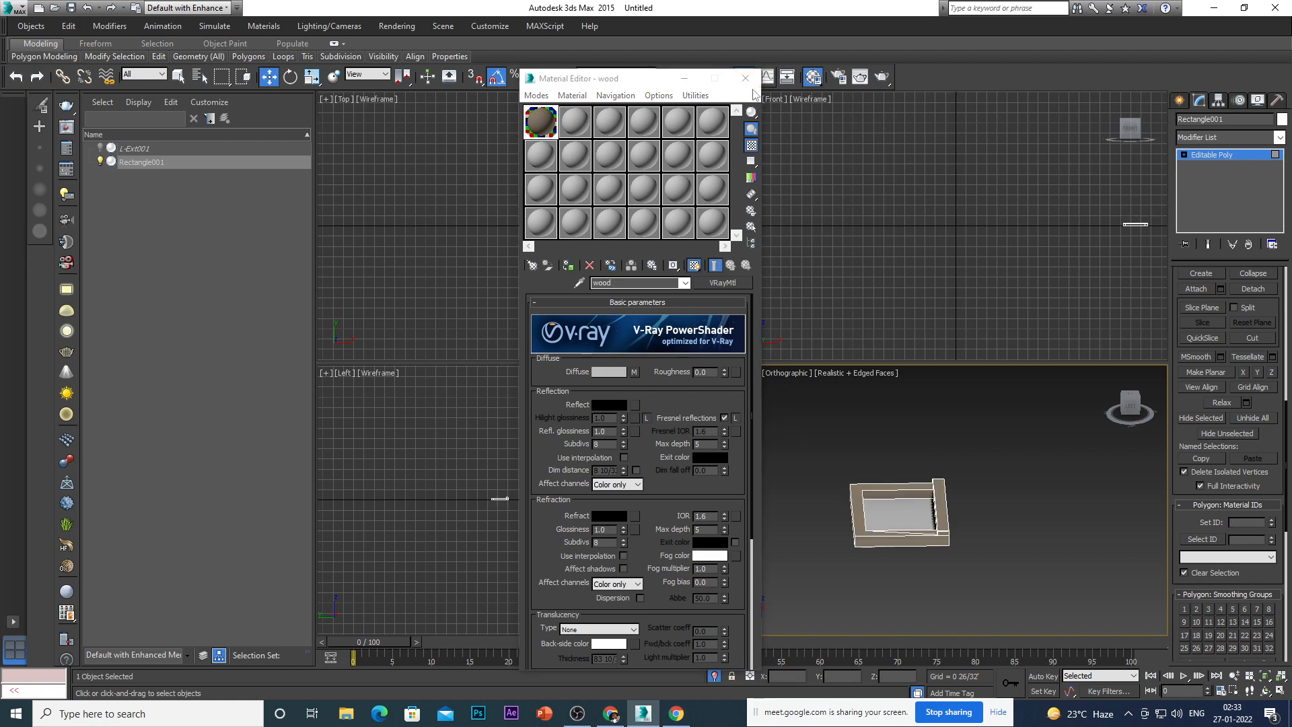
left_click(745, 78)
scroll(920, 545, "up", 3)
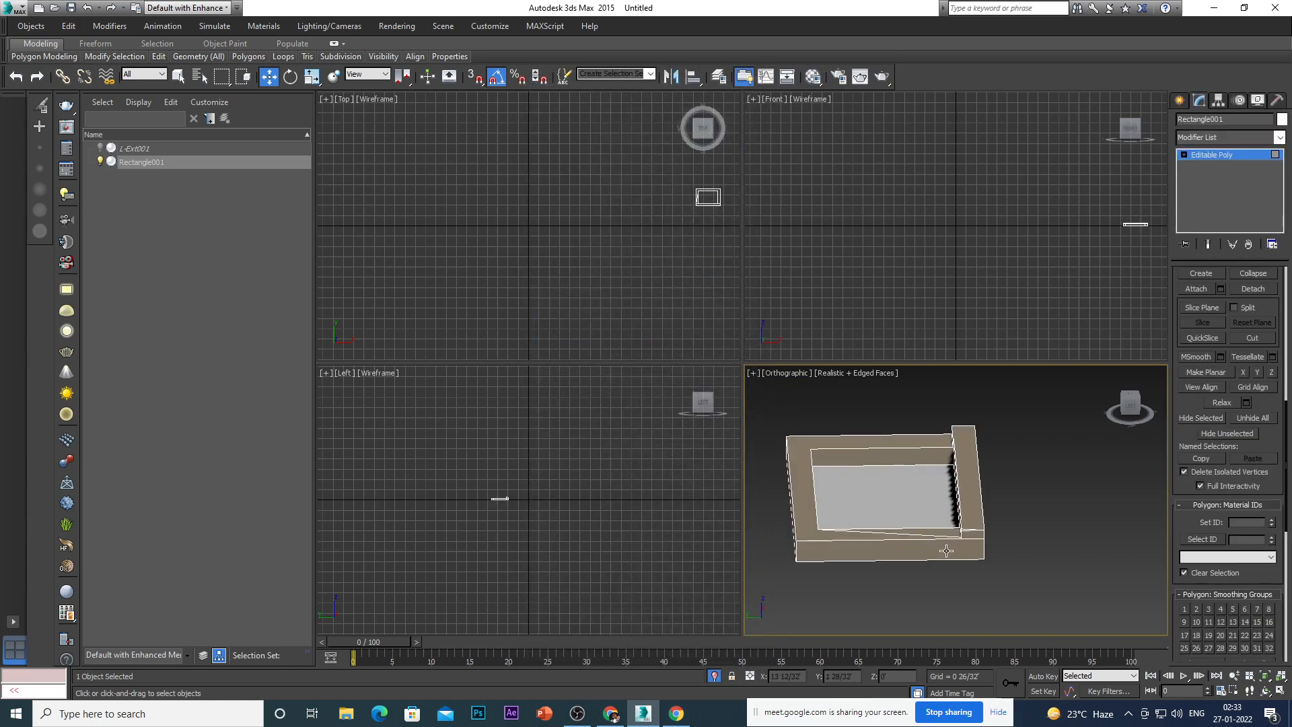
Select the polygons with material ID 1 and apply a UVW Map modifier with Box mapping to them.
left_click(1241, 540)
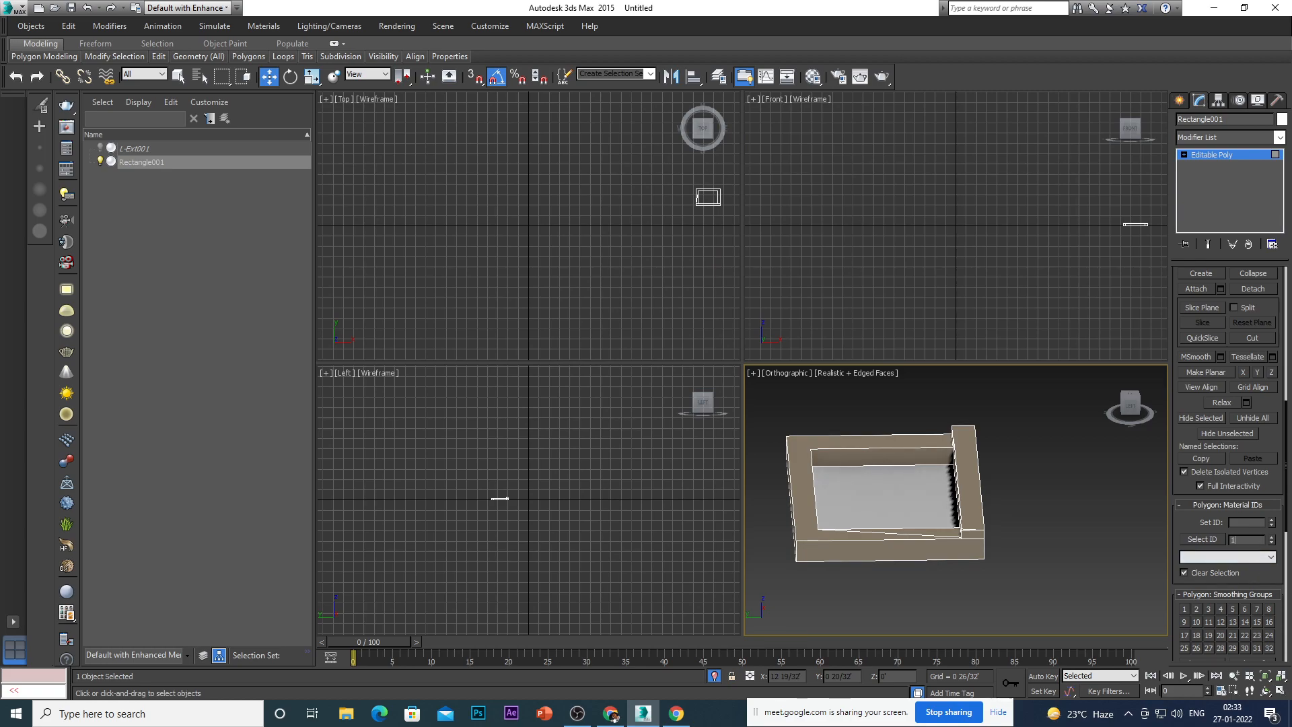
left_click(1188, 540)
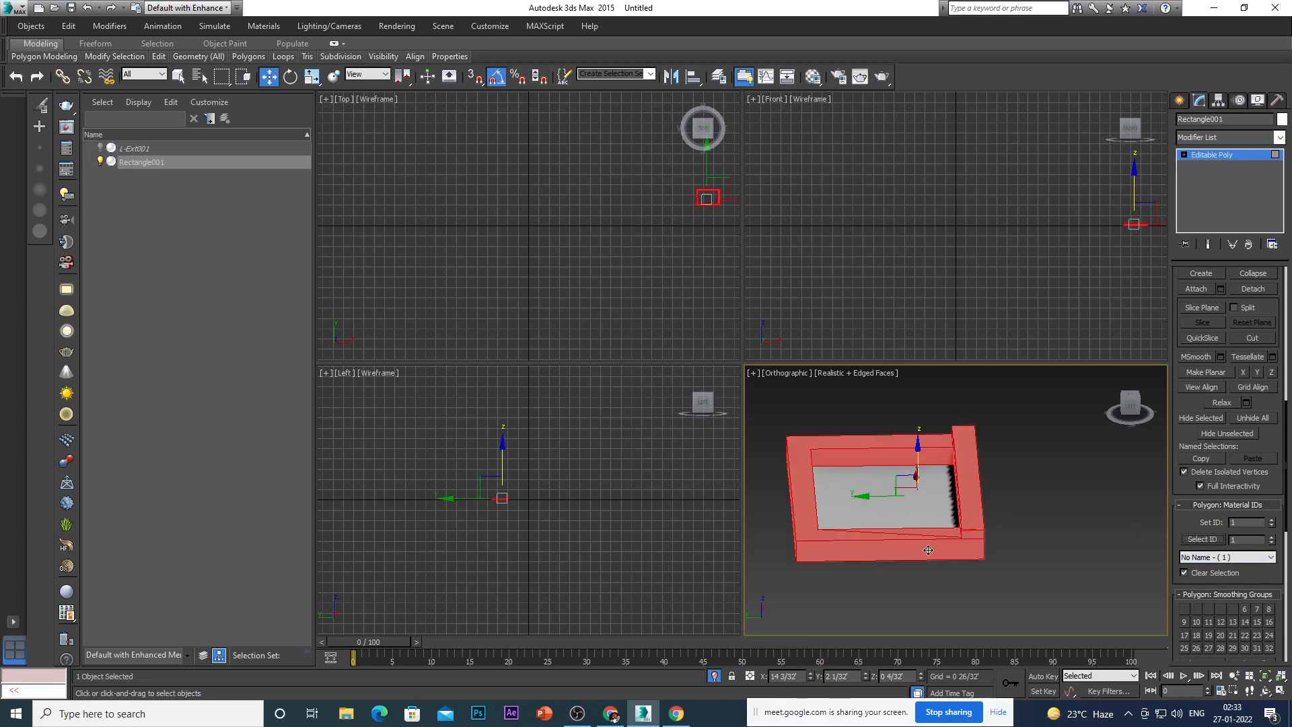
left_click(1230, 136)
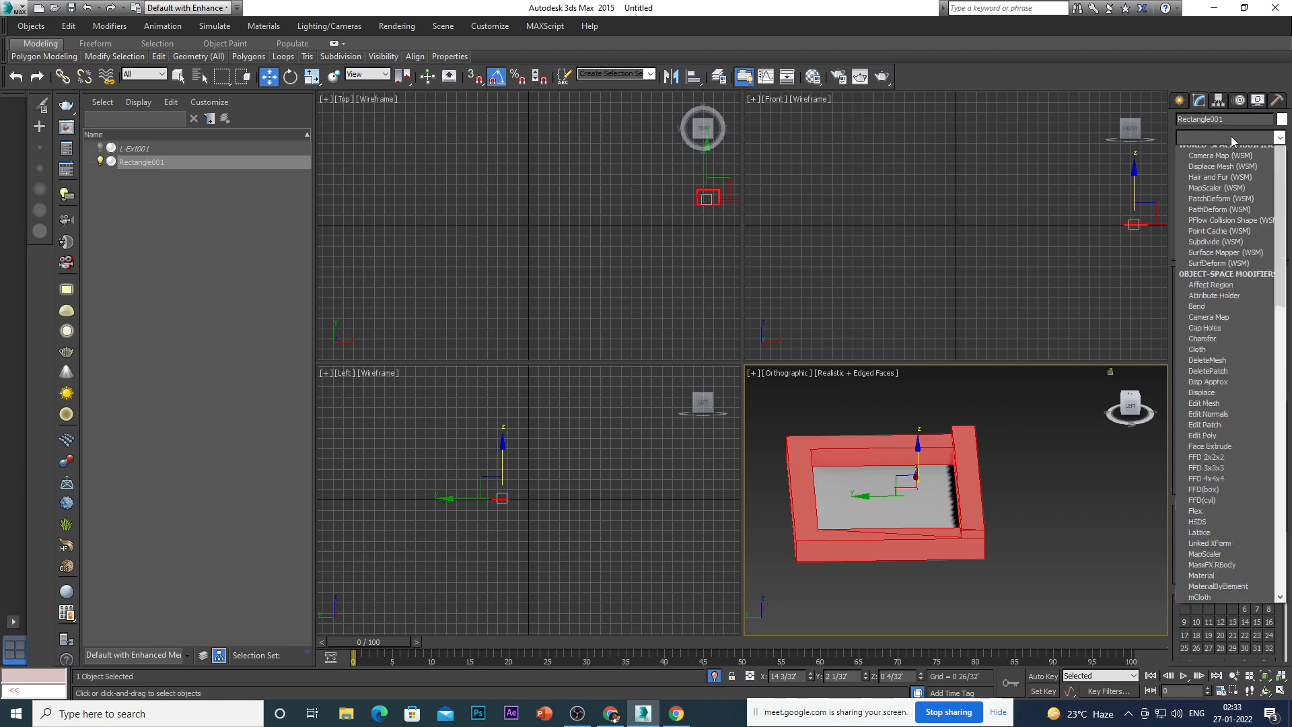
key("u")
key("v")
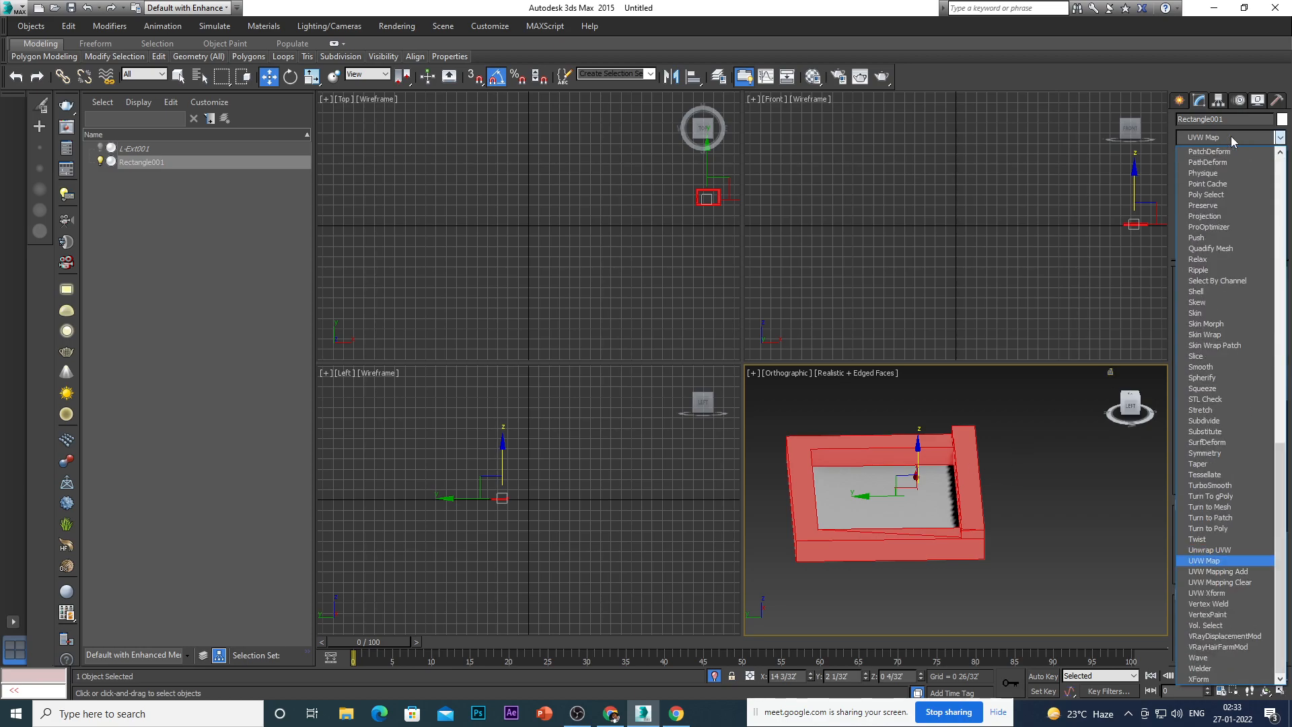
left_click(1226, 561)
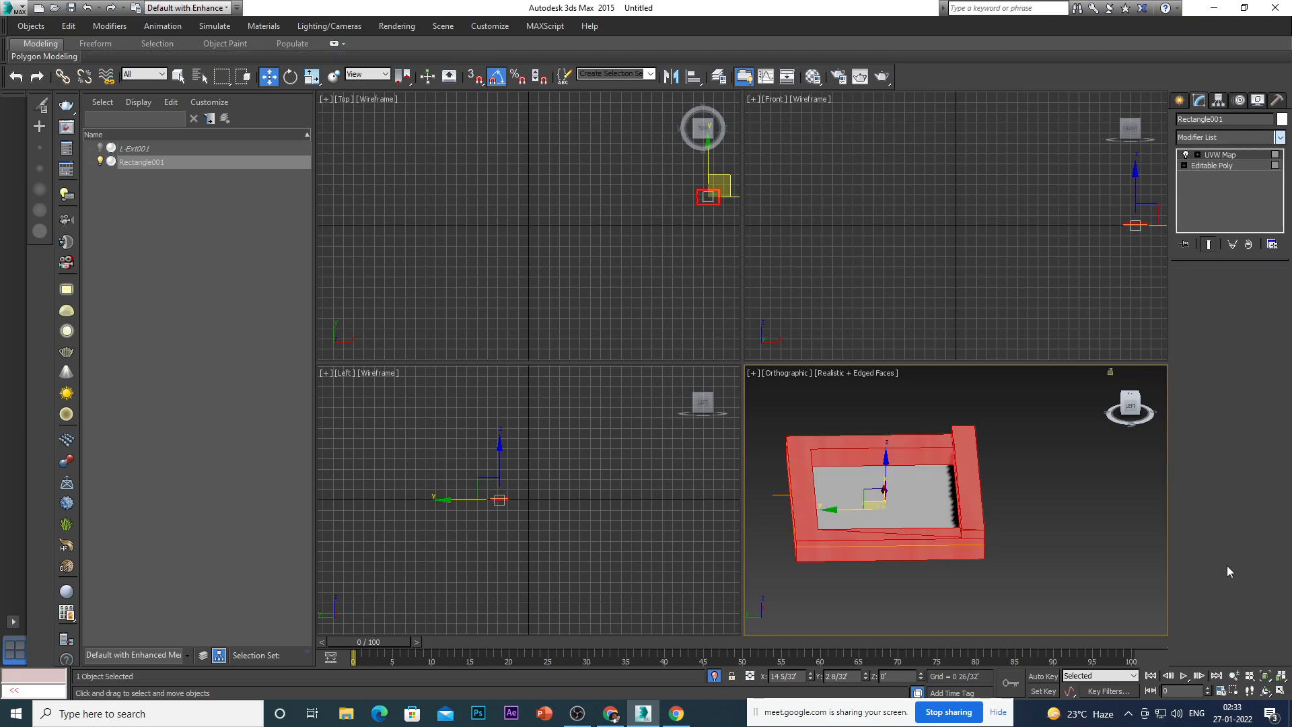
left_click(1202, 350)
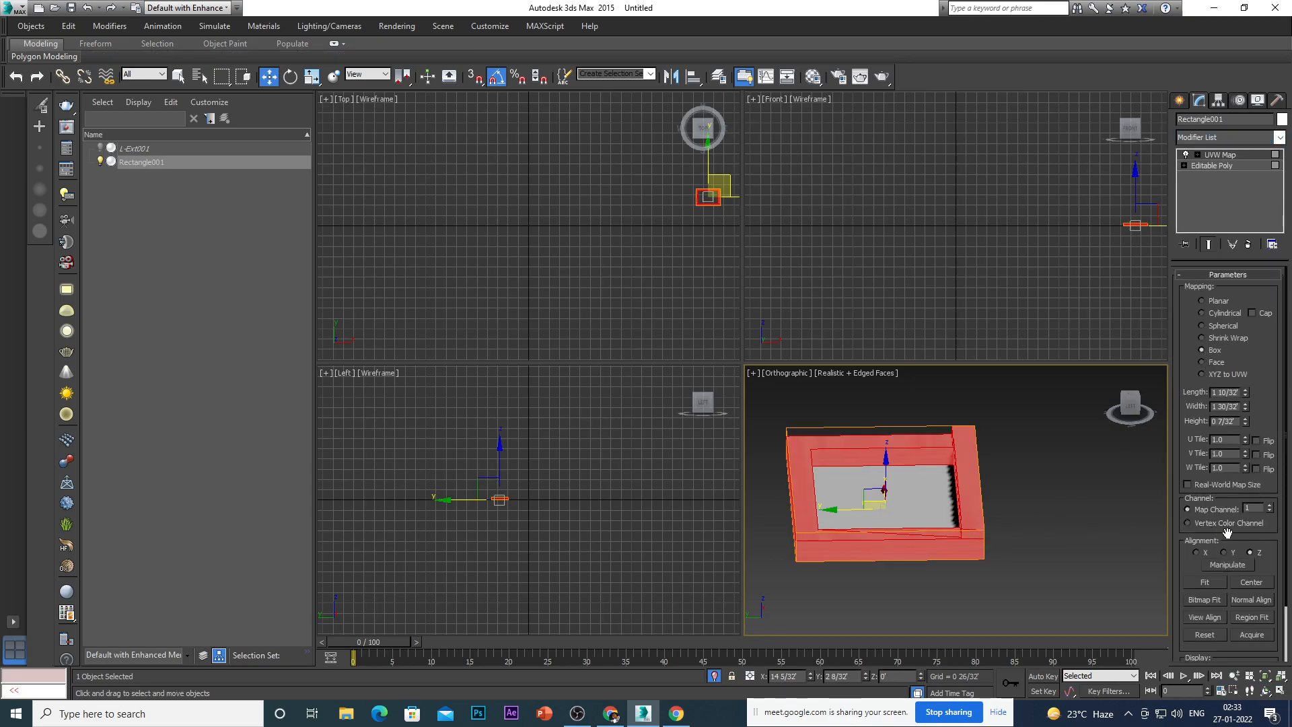
Clear the object selection and examine the wood grain on the frame's sides and corners from several angles.
left_click(937, 565)
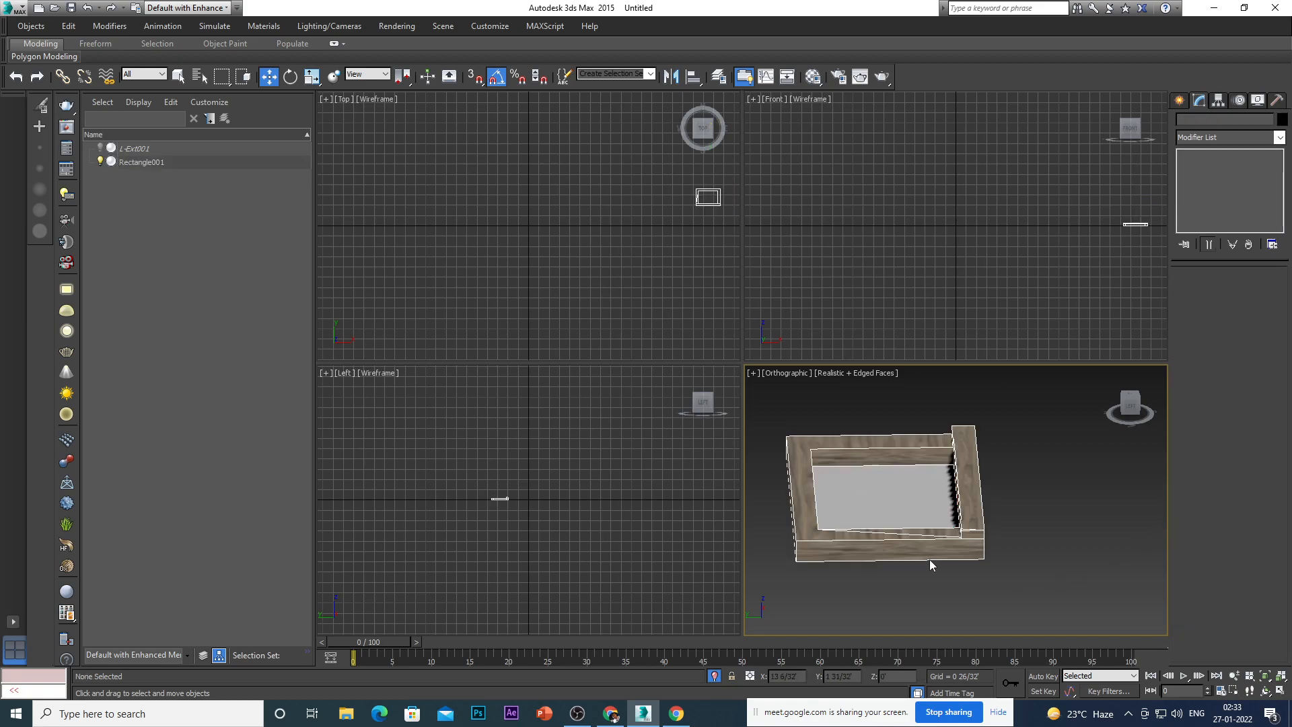
scroll(874, 542, "up", 4)
middle_click_drag(898, 591, 866, 584, "alt")
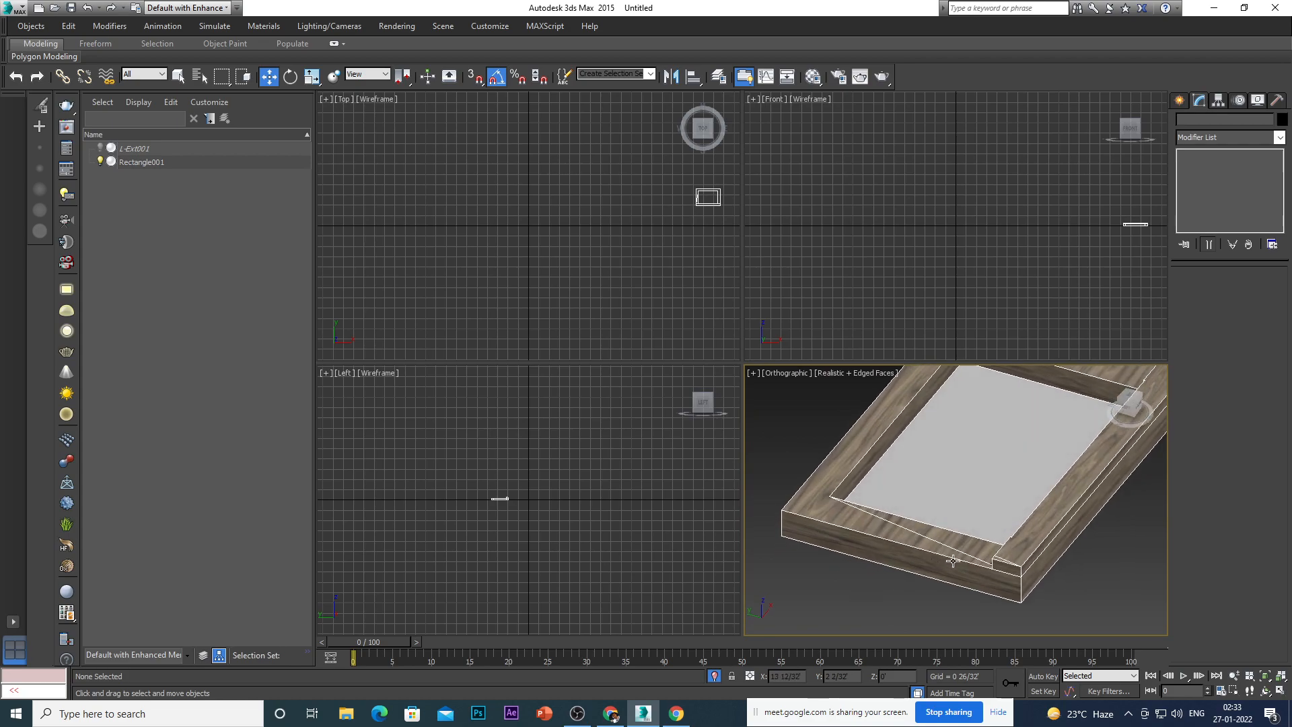
scroll(900, 559, "down", 3)
middle_click_drag(865, 562, 943, 539, "alt")
scroll(907, 509, "down", 3)
scroll(908, 510, "up", 5)
scroll(943, 538, "up", 4)
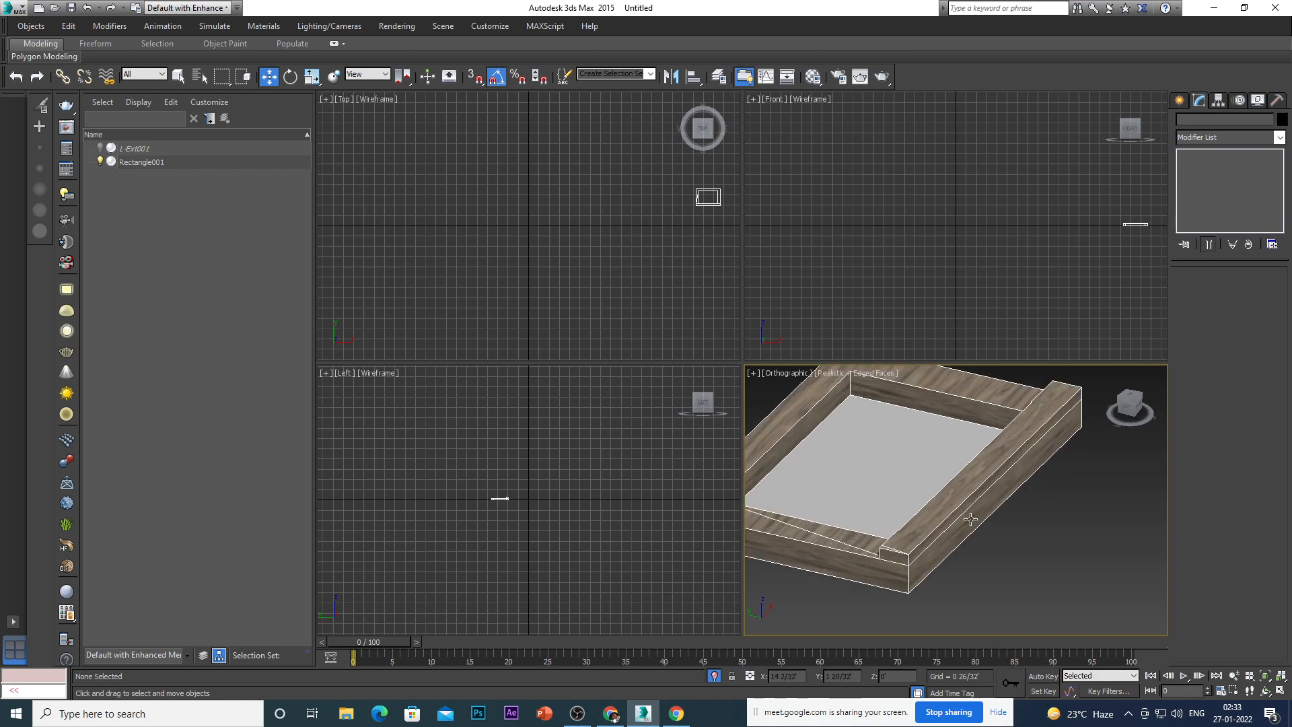
scroll(961, 557, "down", 5)
scroll(961, 557, "up", 2)
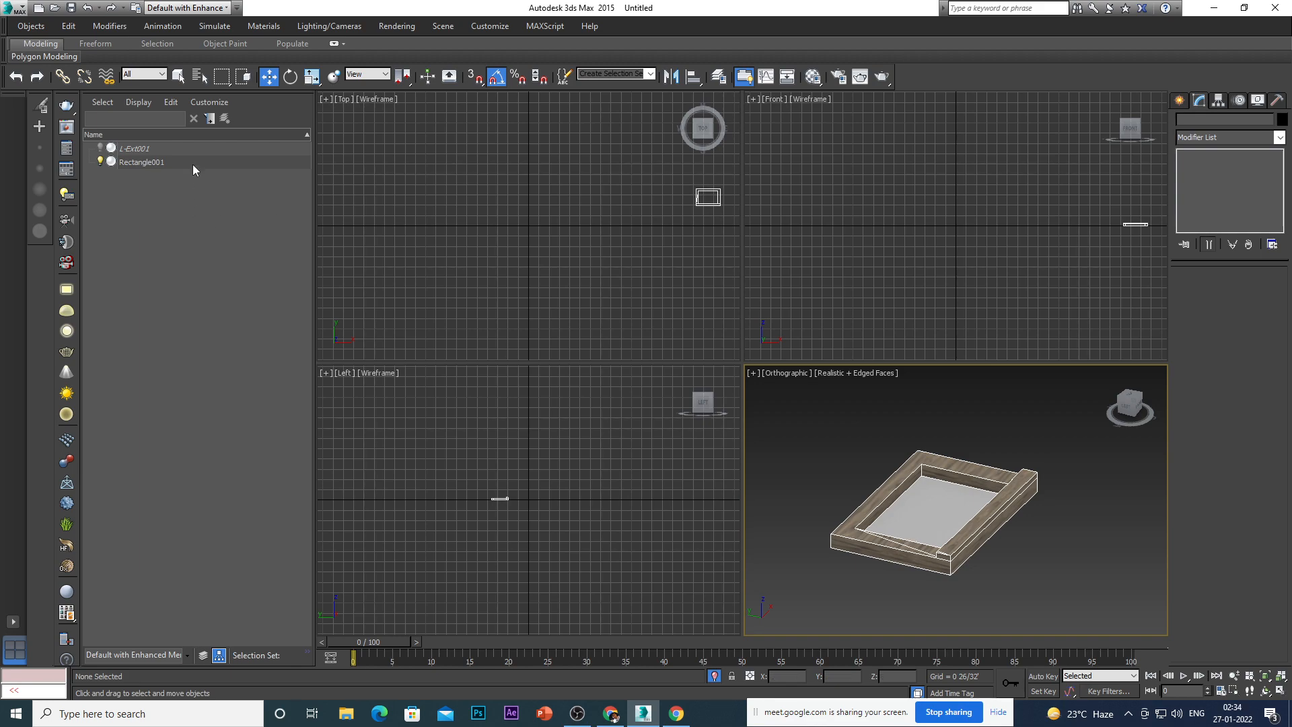
Dismiss the MAXScript error and reselect Rectangle001 to review its UVW Map parameters.
left_click(171, 162)
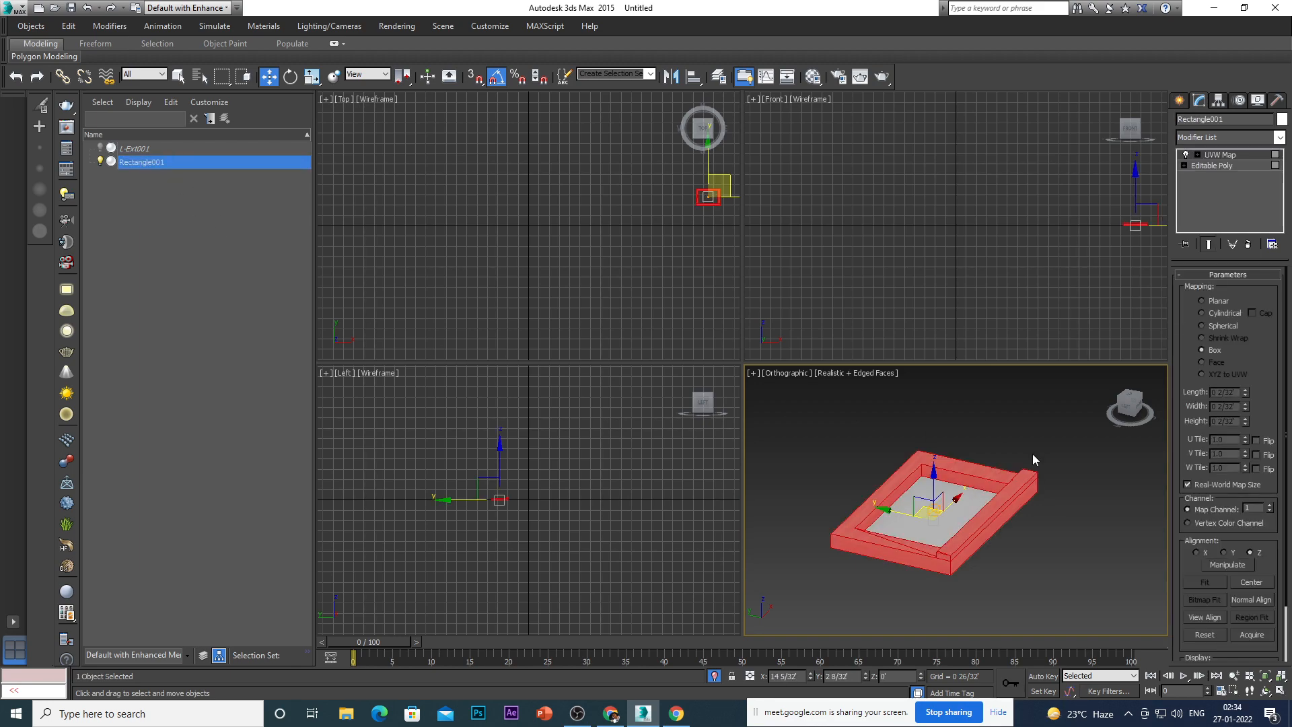
left_click(1065, 555)
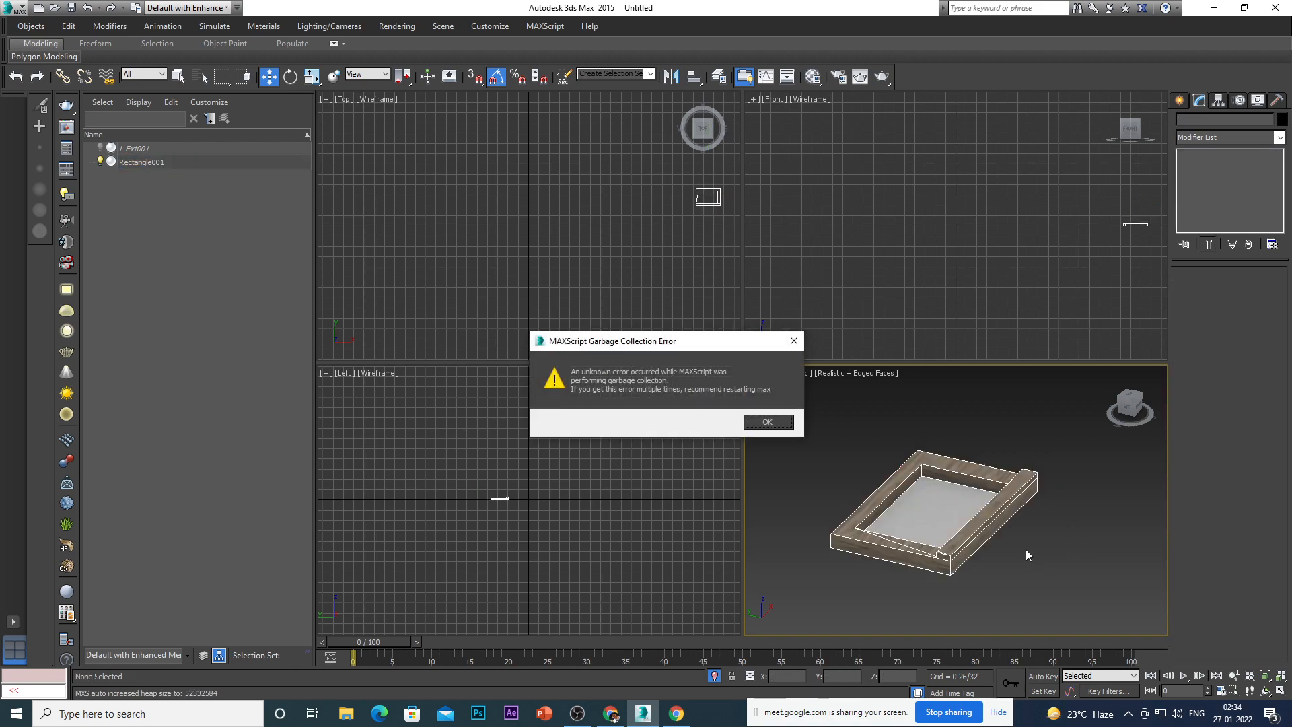
left_click(763, 424)
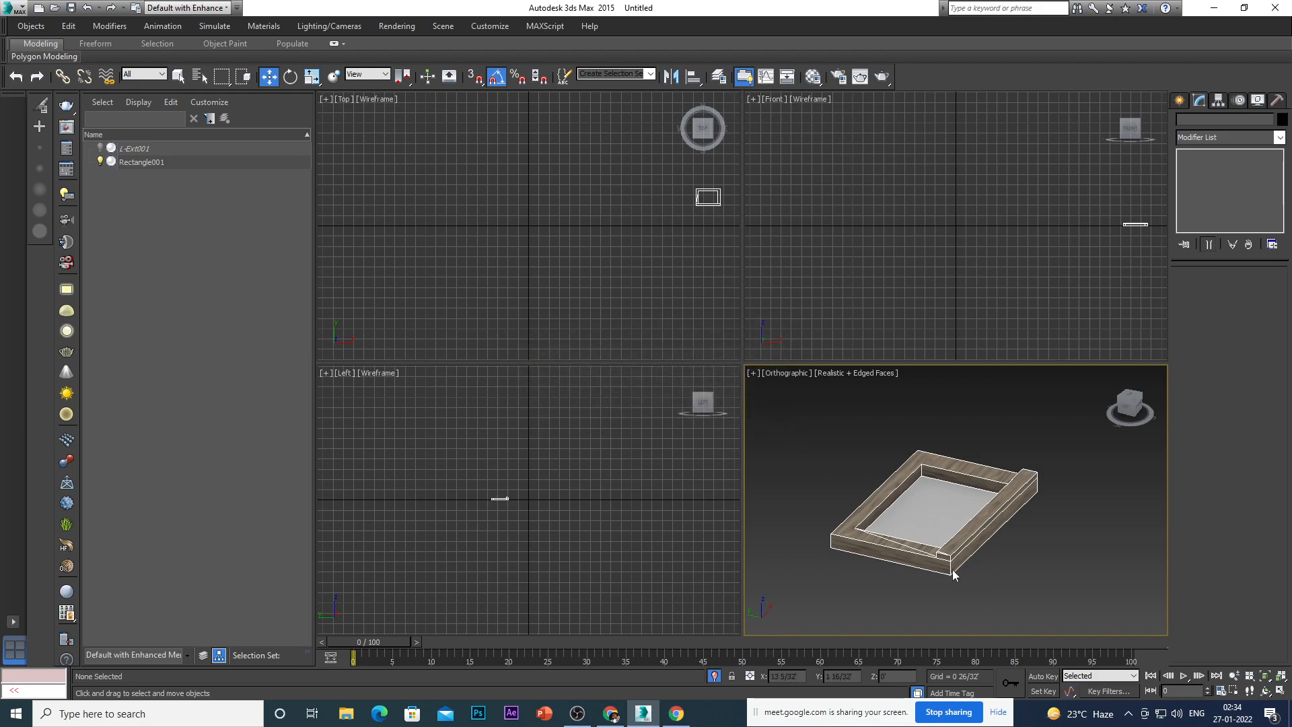
left_click(168, 162)
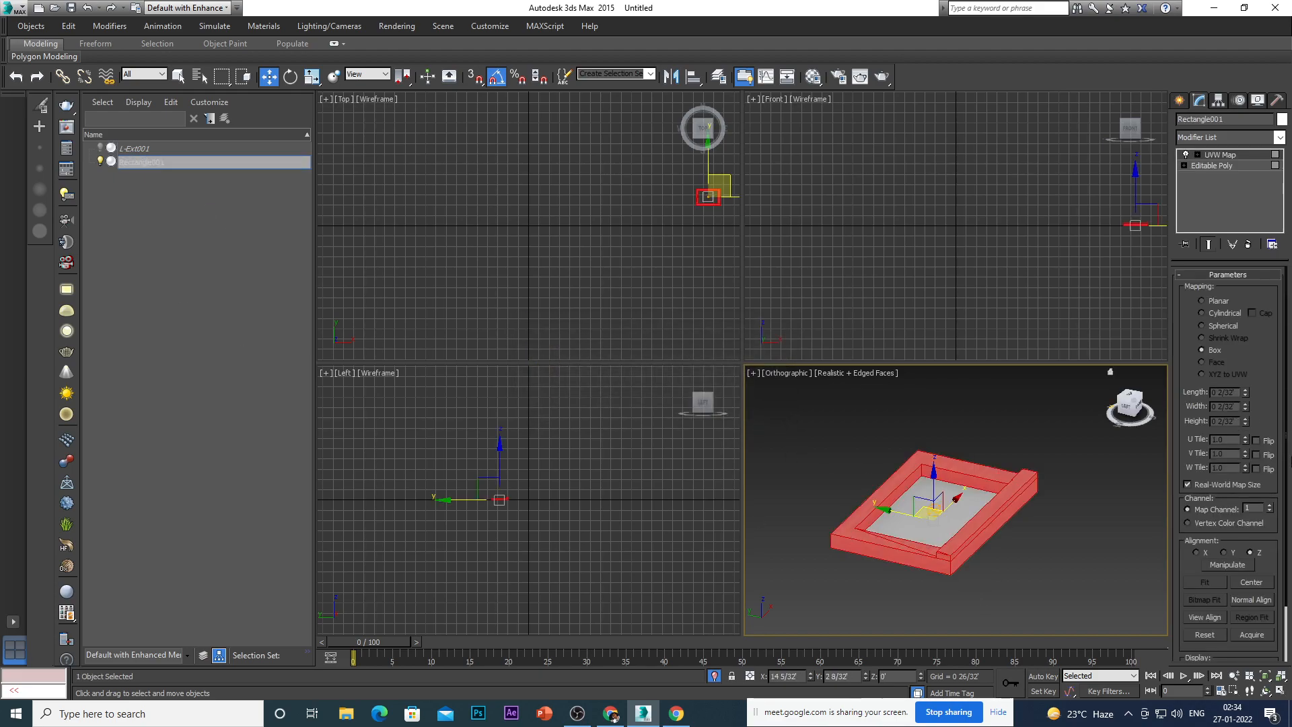
scroll(1273, 570, "down", 2)
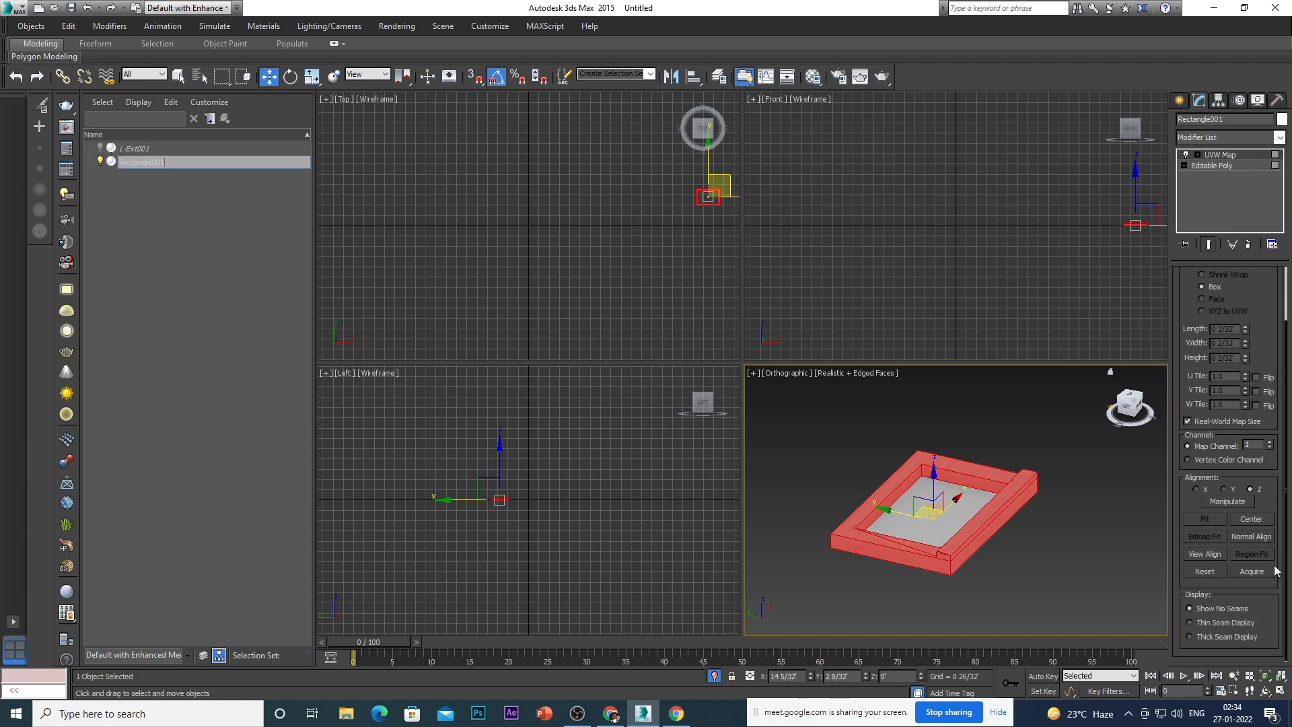
scroll(1274, 580, "up", 2)
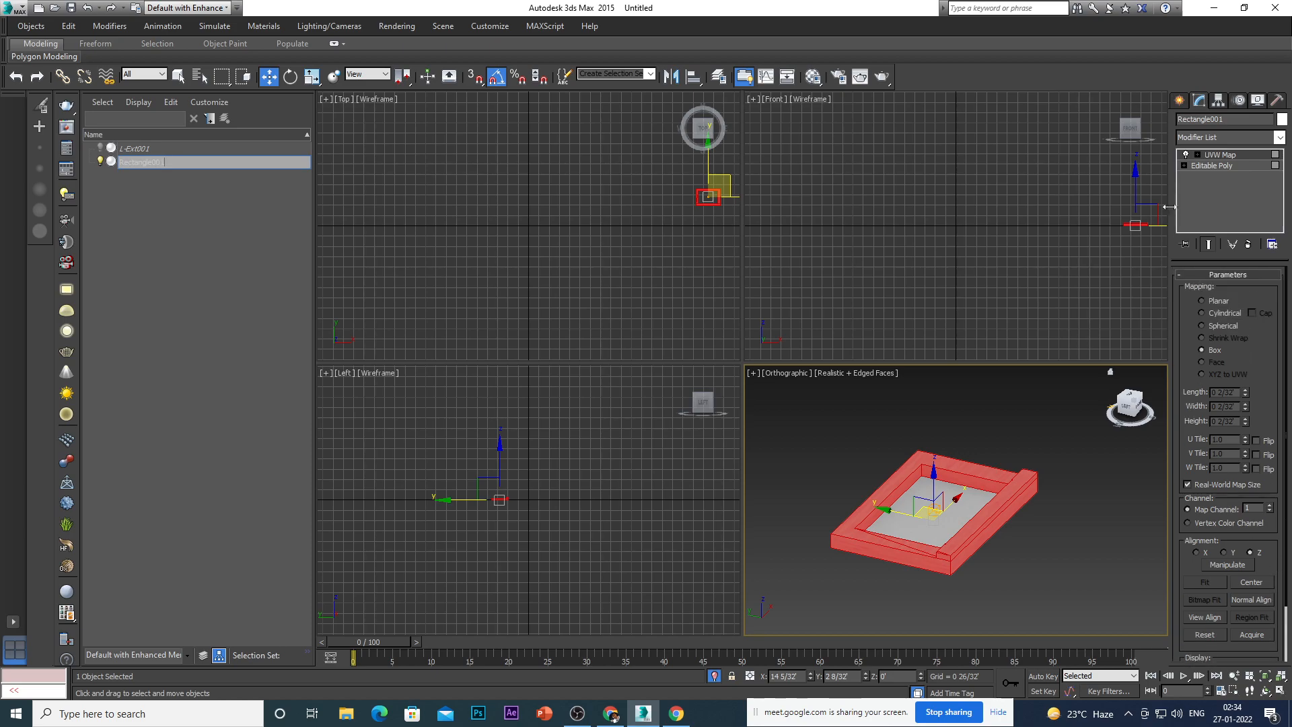
Return to Rectangle001's Editable Poly level and select the polygons with material ID 2.
left_click(1216, 168)
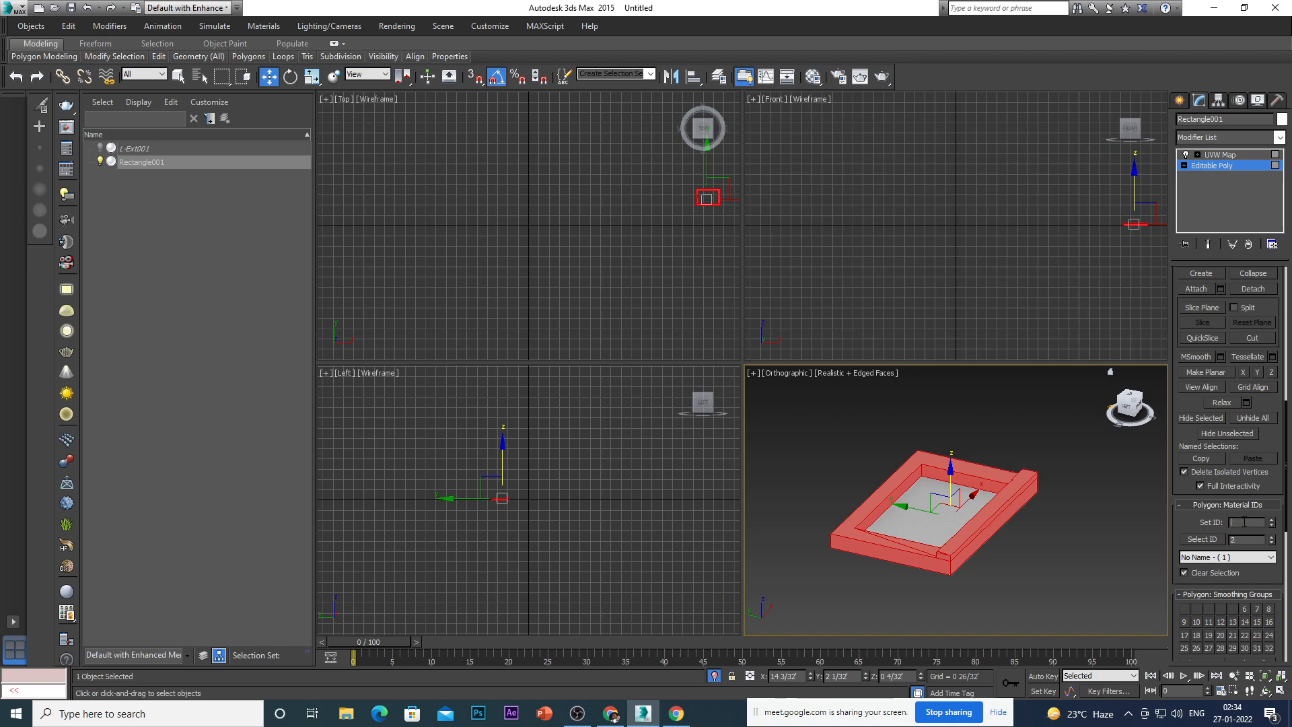
left_click(1201, 539)
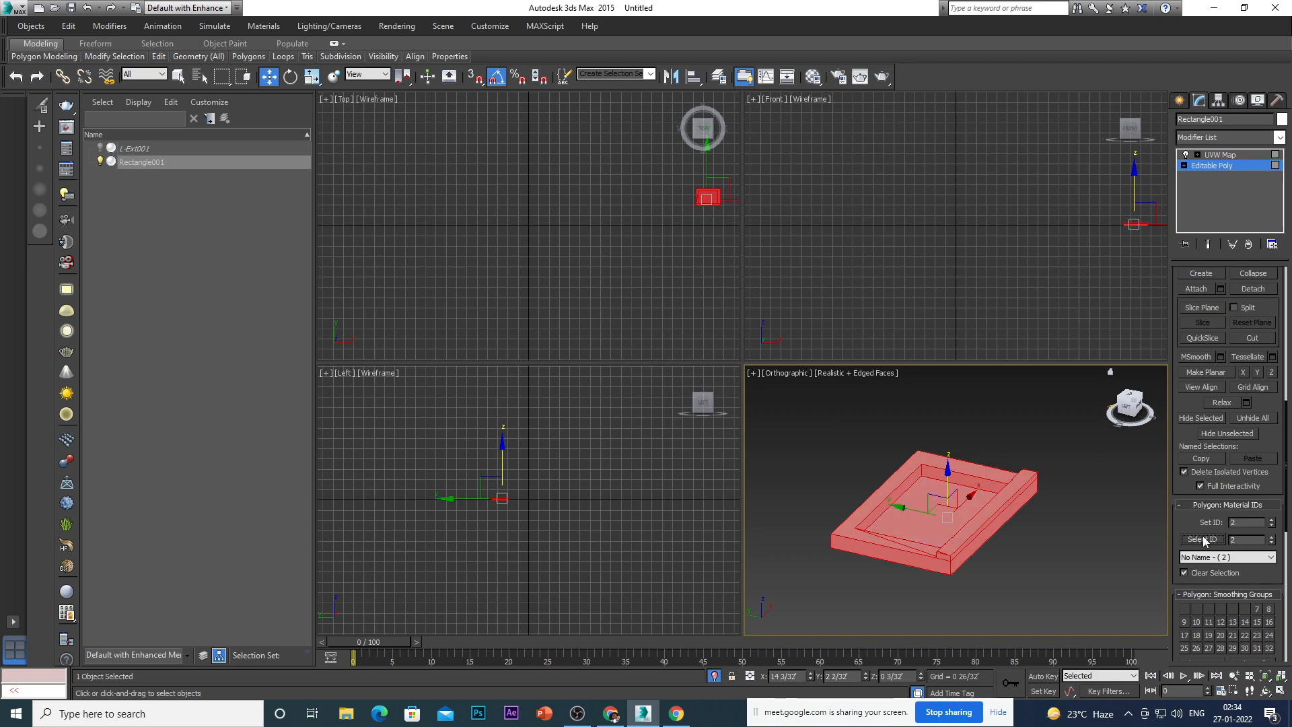
left_click(1037, 546)
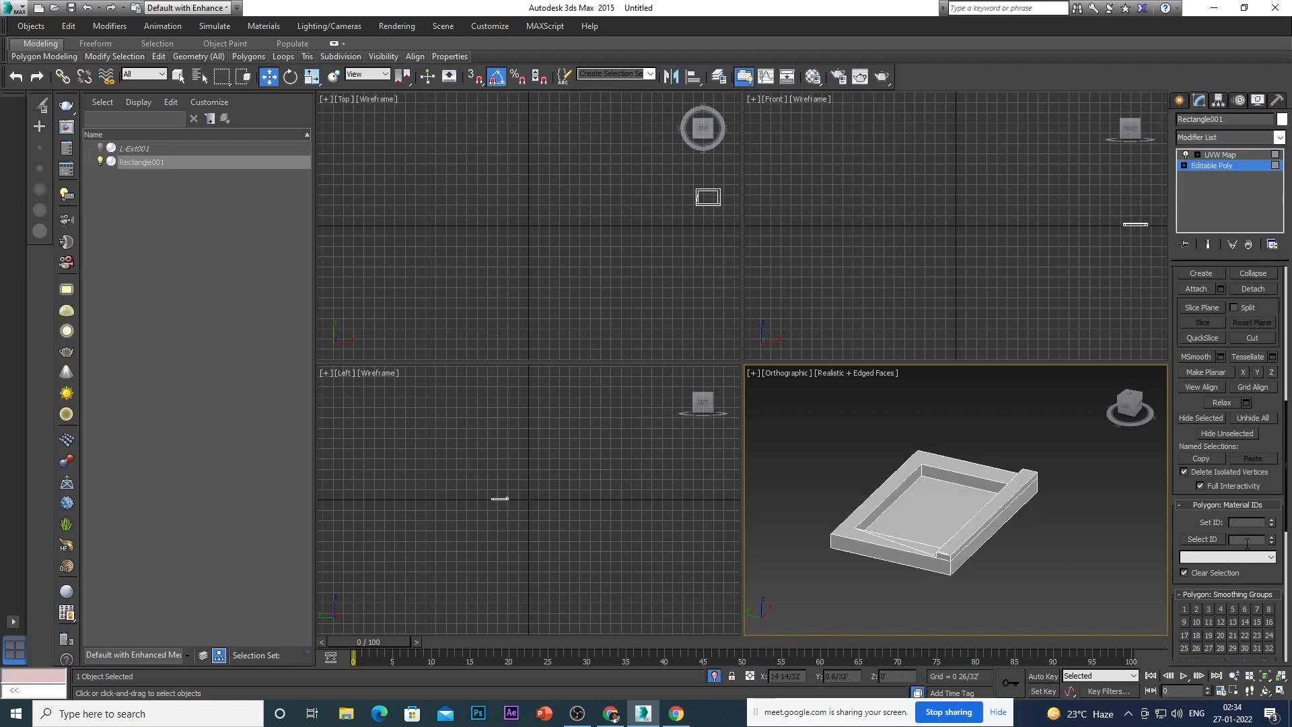
left_click(1210, 541)
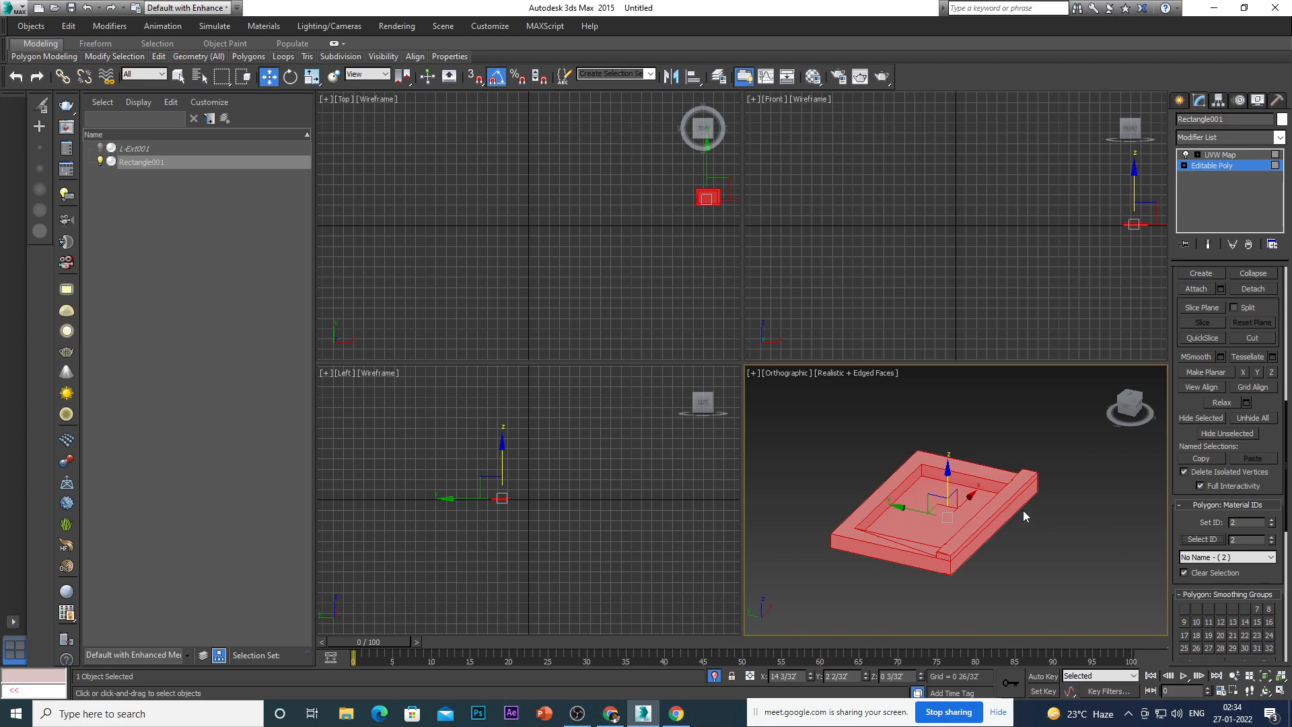
Pick a panel face, check the selection from the underside, reselect the material ID 2 polygons and clear the selection.
left_click(1093, 527)
left_click(945, 531)
middle_click_drag(963, 579, 900, 435, "alt")
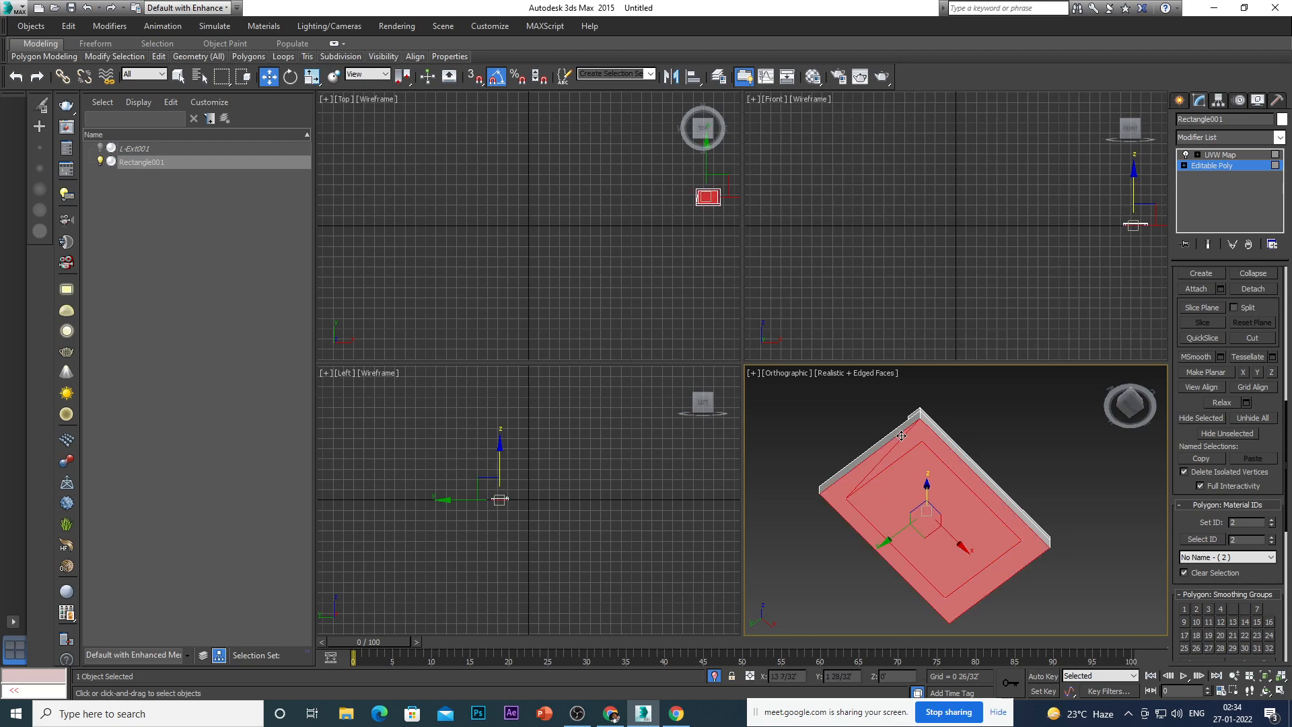
middle_click_drag(998, 543, 1019, 652, "alt")
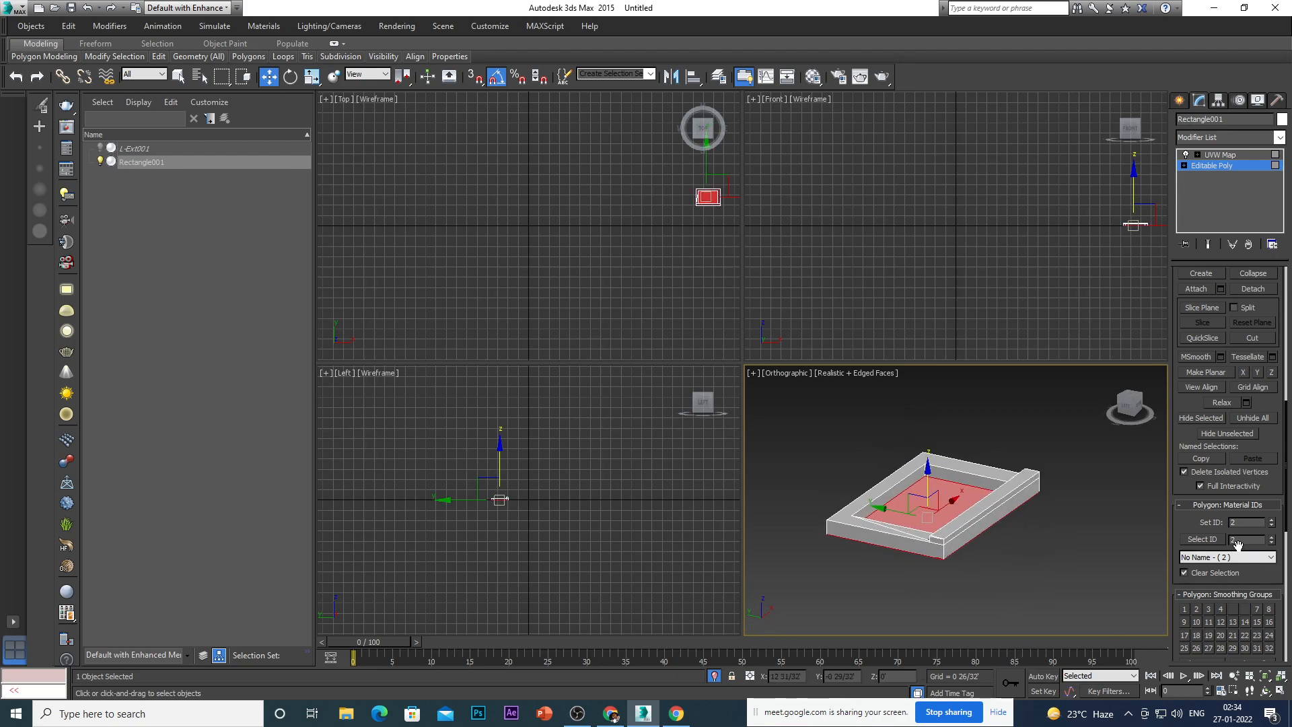
left_click(1202, 539)
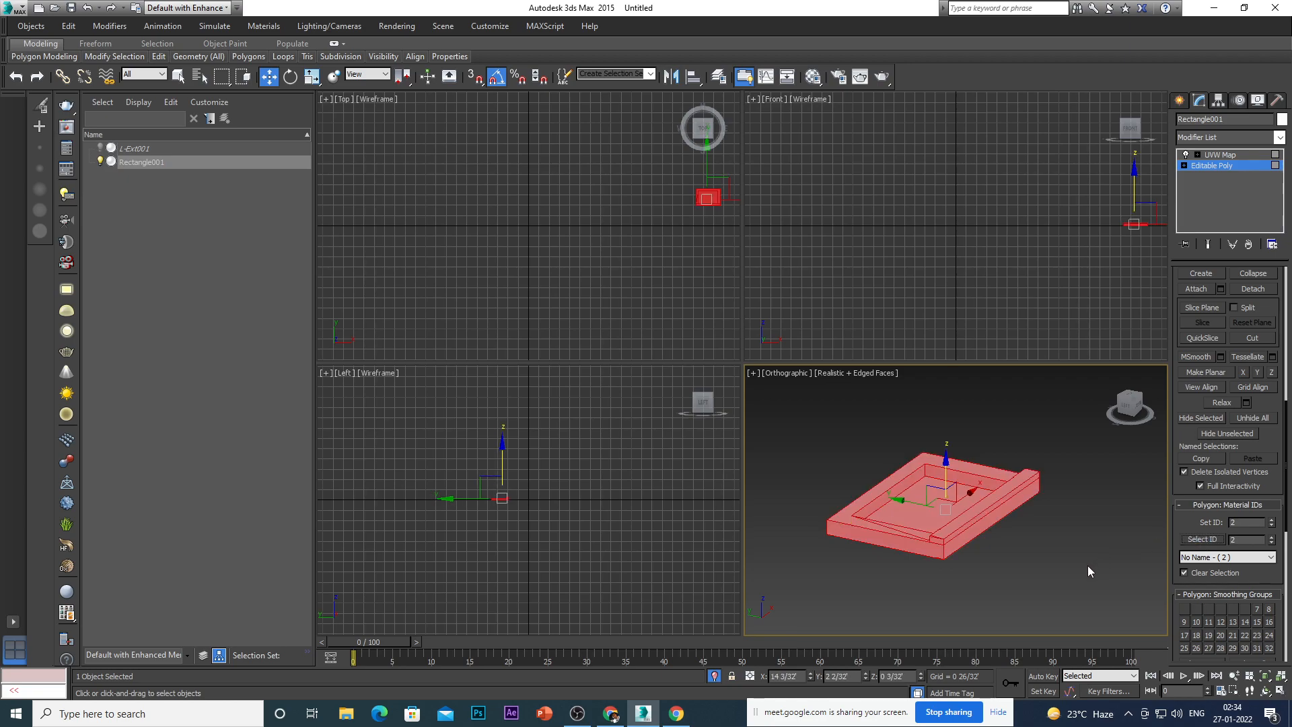
left_click(1083, 547)
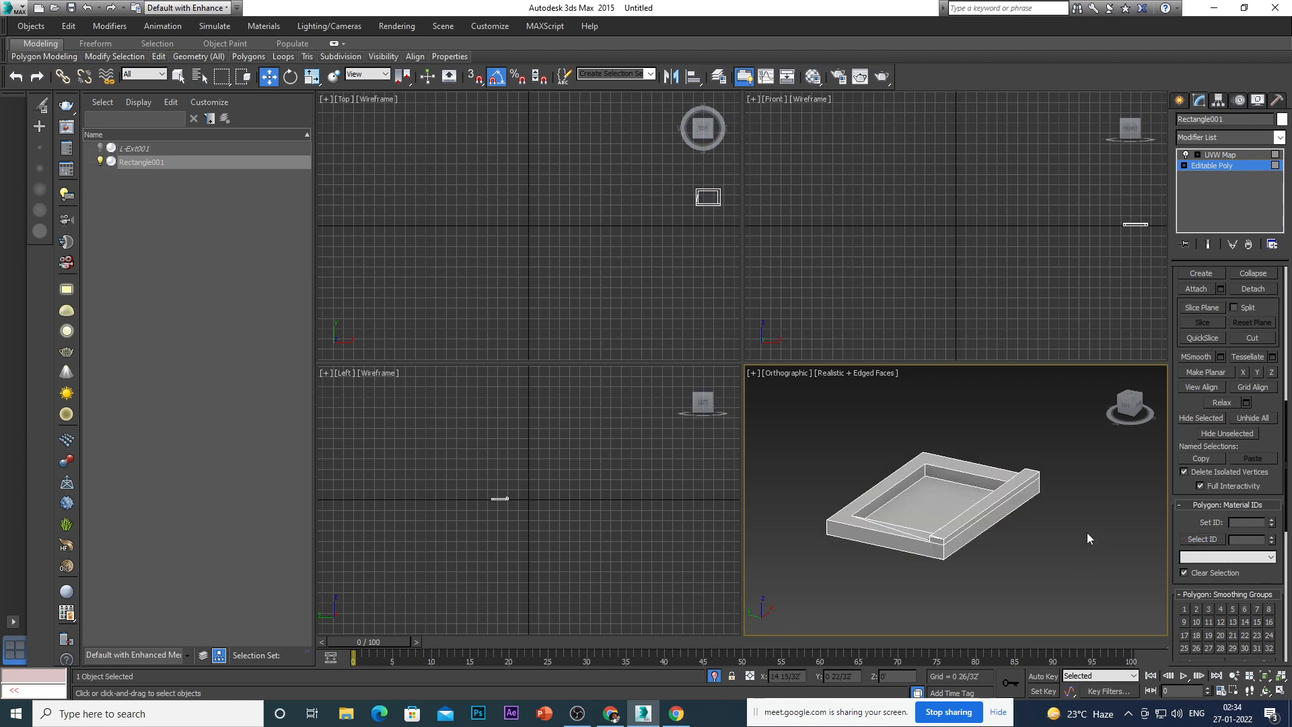
Select the recessed panel face together with the large face on the frame's underside.
middle_click_drag(1064, 506, 949, 481, "alt")
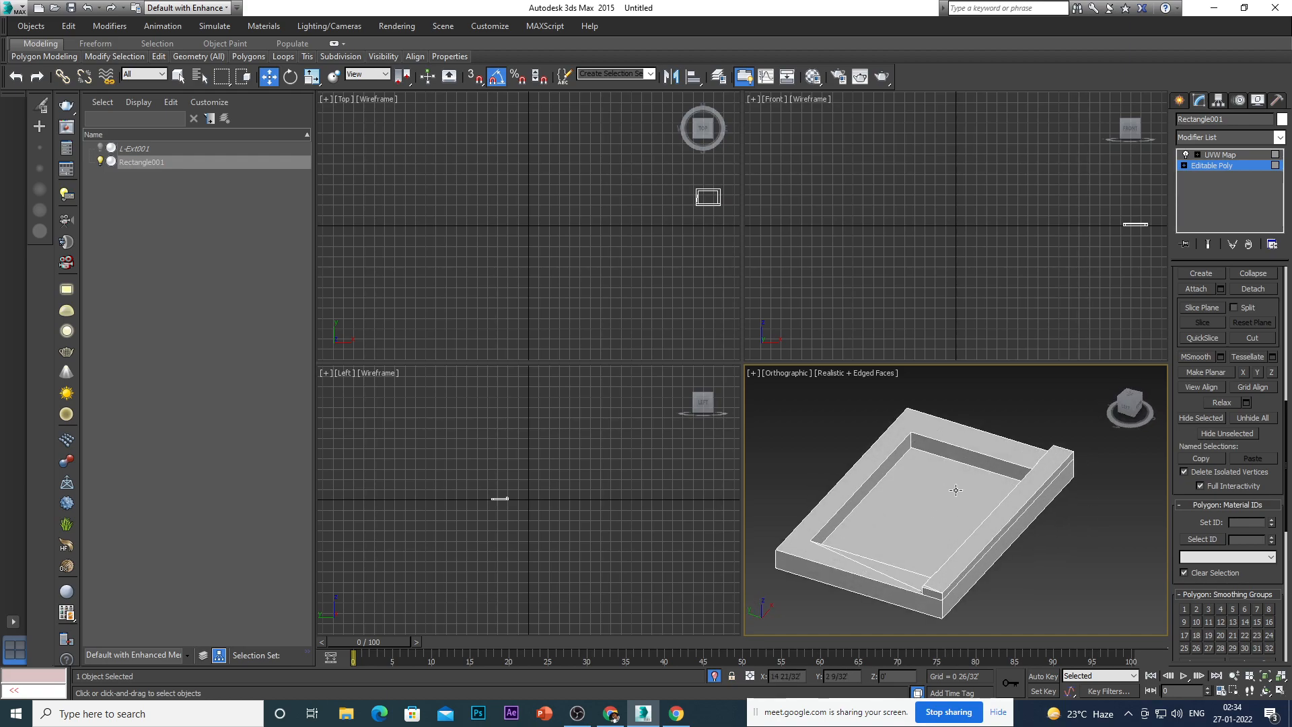
scroll(963, 528, "up", 3)
left_click(964, 528)
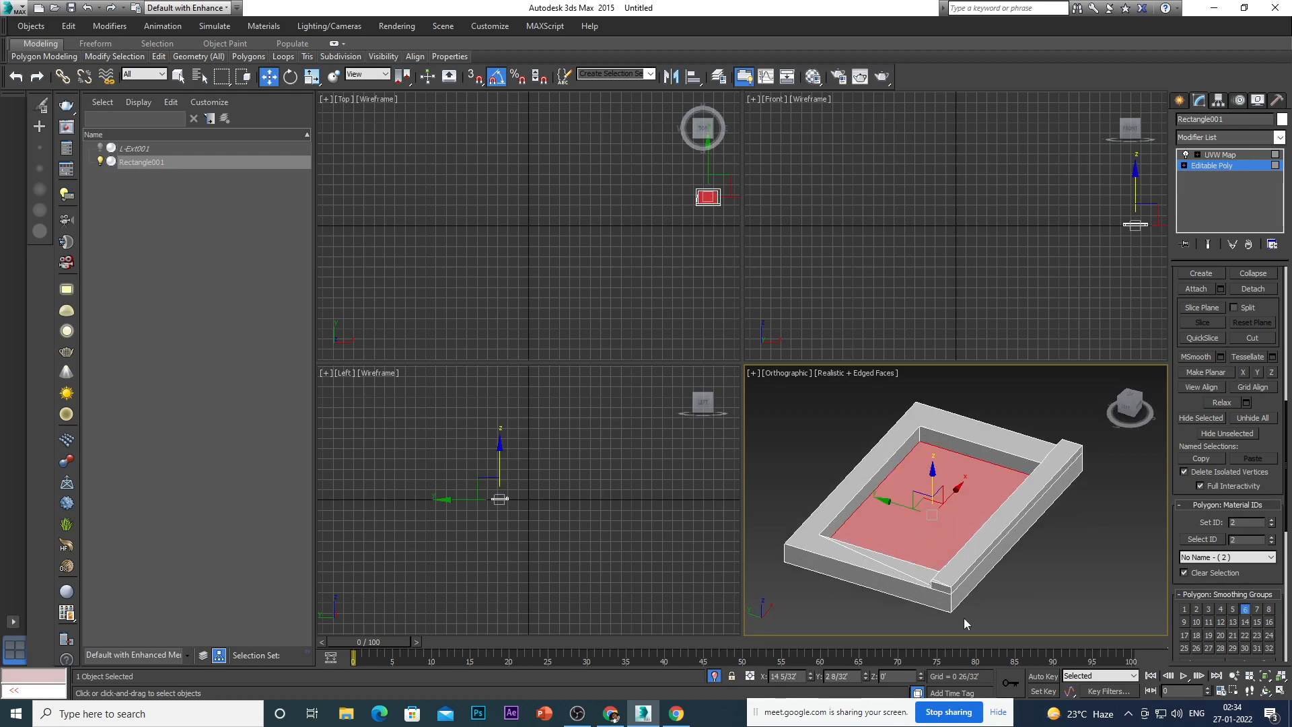
middle_click_drag(970, 620, 936, 518, "alt")
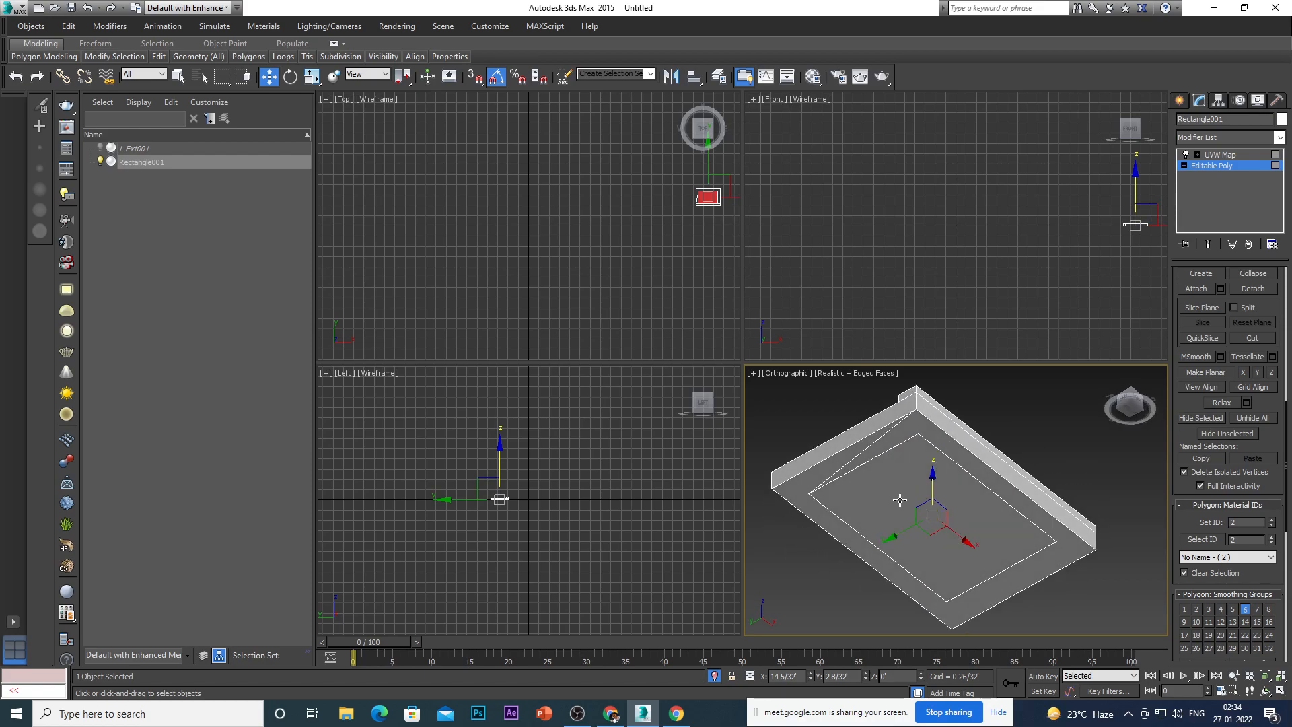
scroll(903, 491, "up", 3)
left_click(864, 423, "ctrl")
middle_click_drag(906, 517, 909, 673, "alt")
middle_click_drag(904, 486, 969, 488)
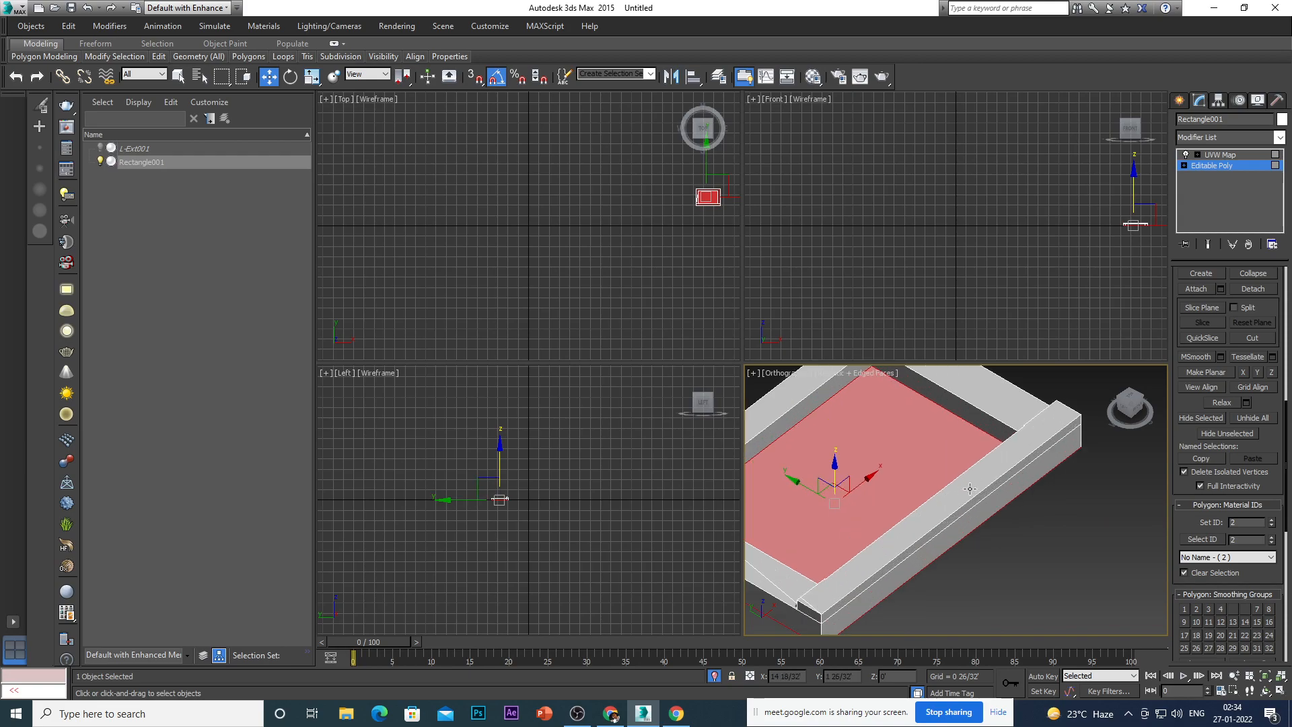
Open the material editor and change the second sample material, 02 - Default, to type VRayMtl.
key("m")
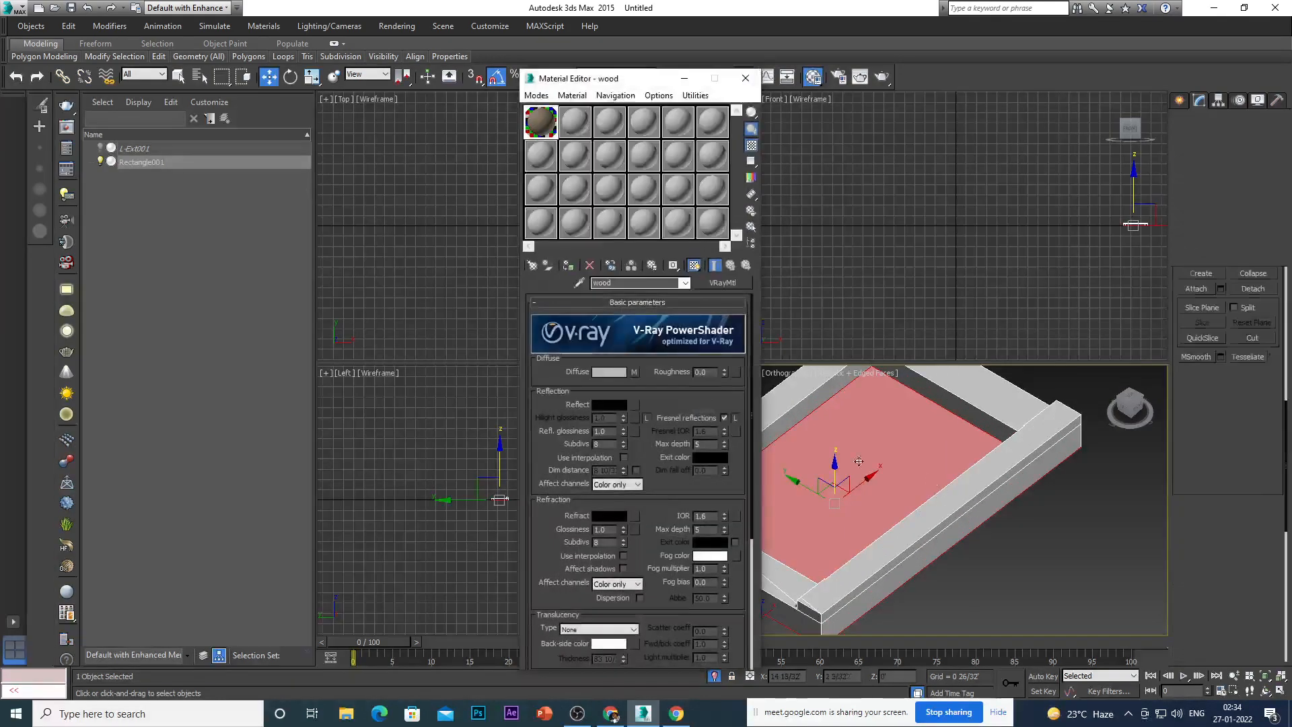
left_click(576, 119)
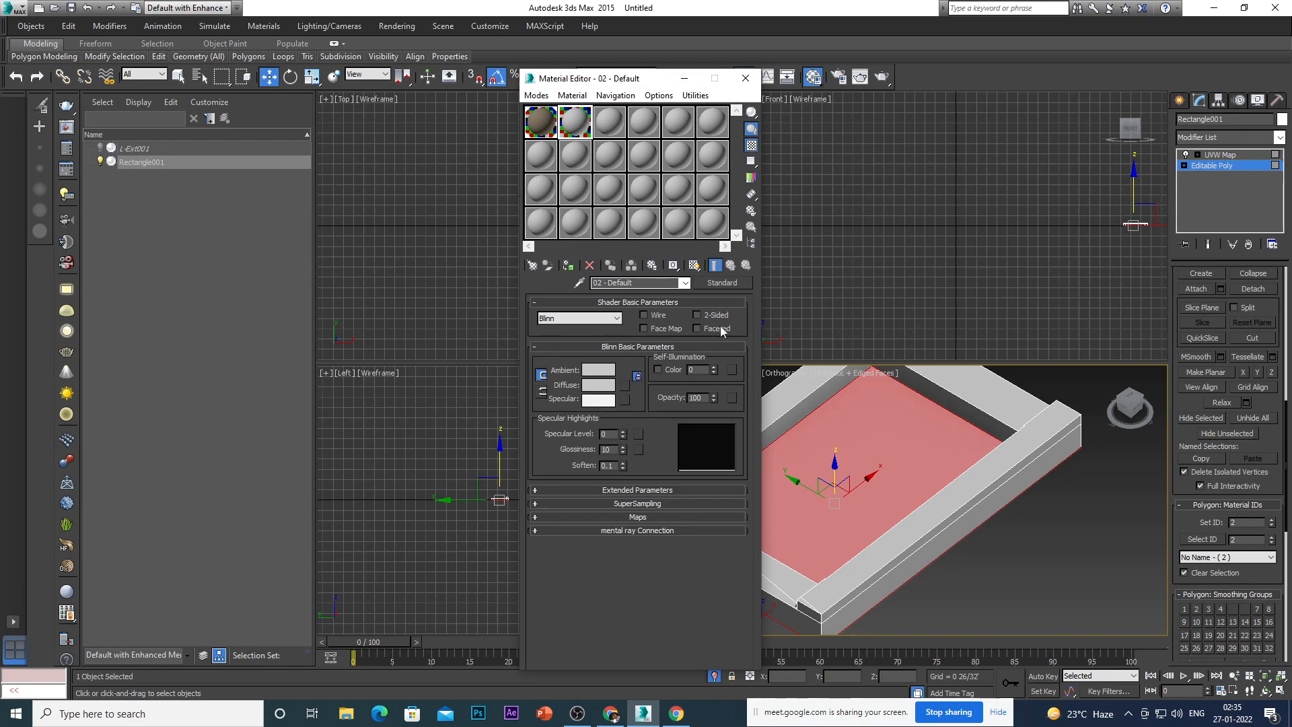
left_click(718, 285)
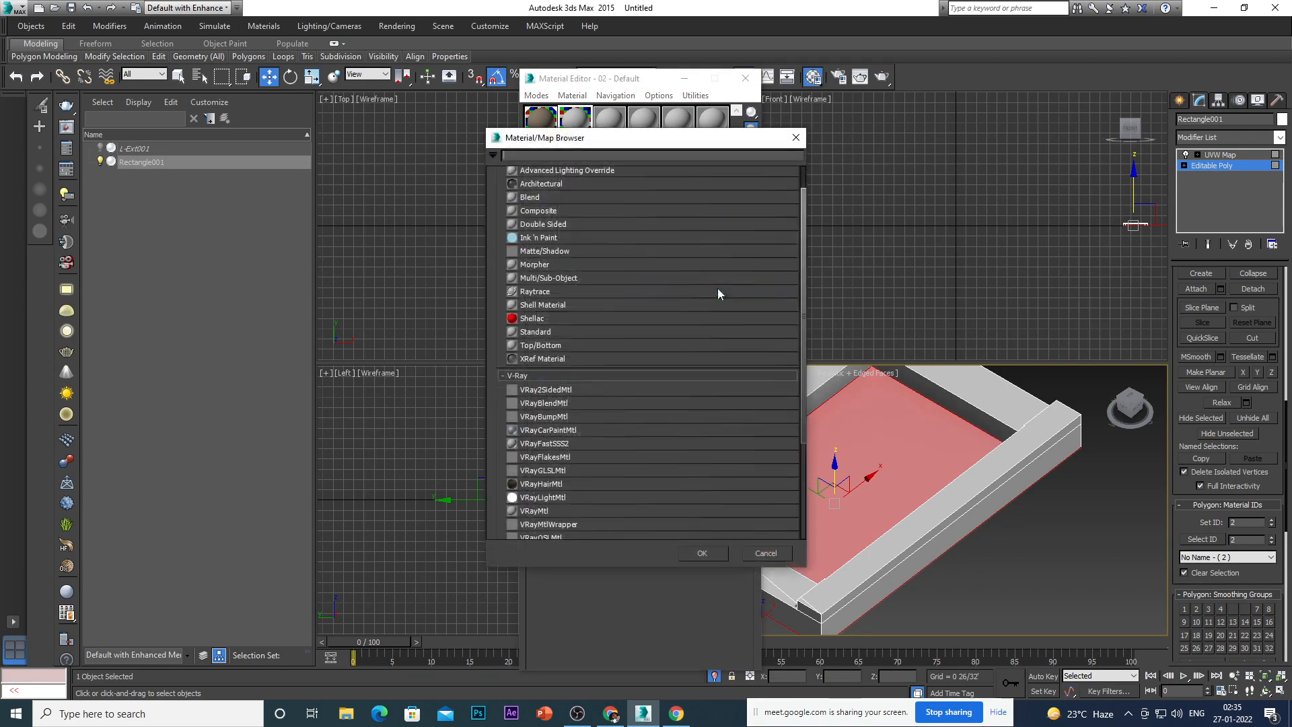
scroll(664, 479, "down", 1)
left_click(586, 479)
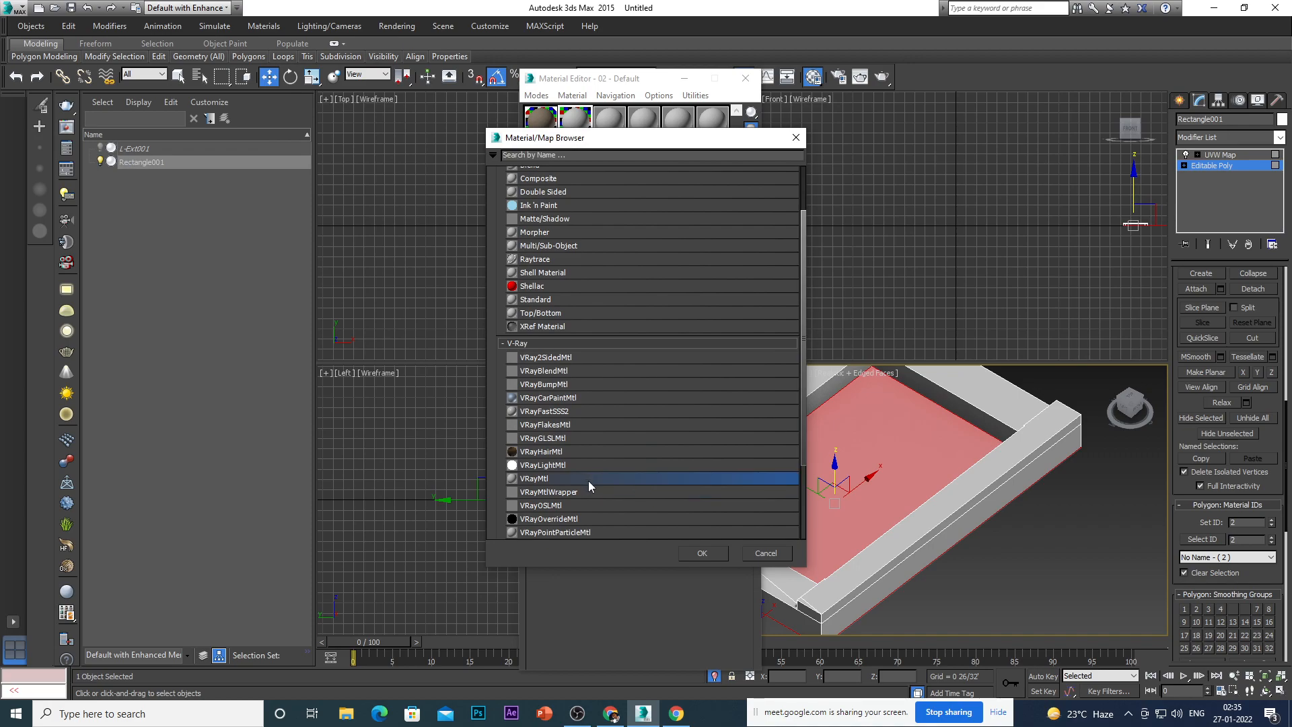
left_click(715, 557)
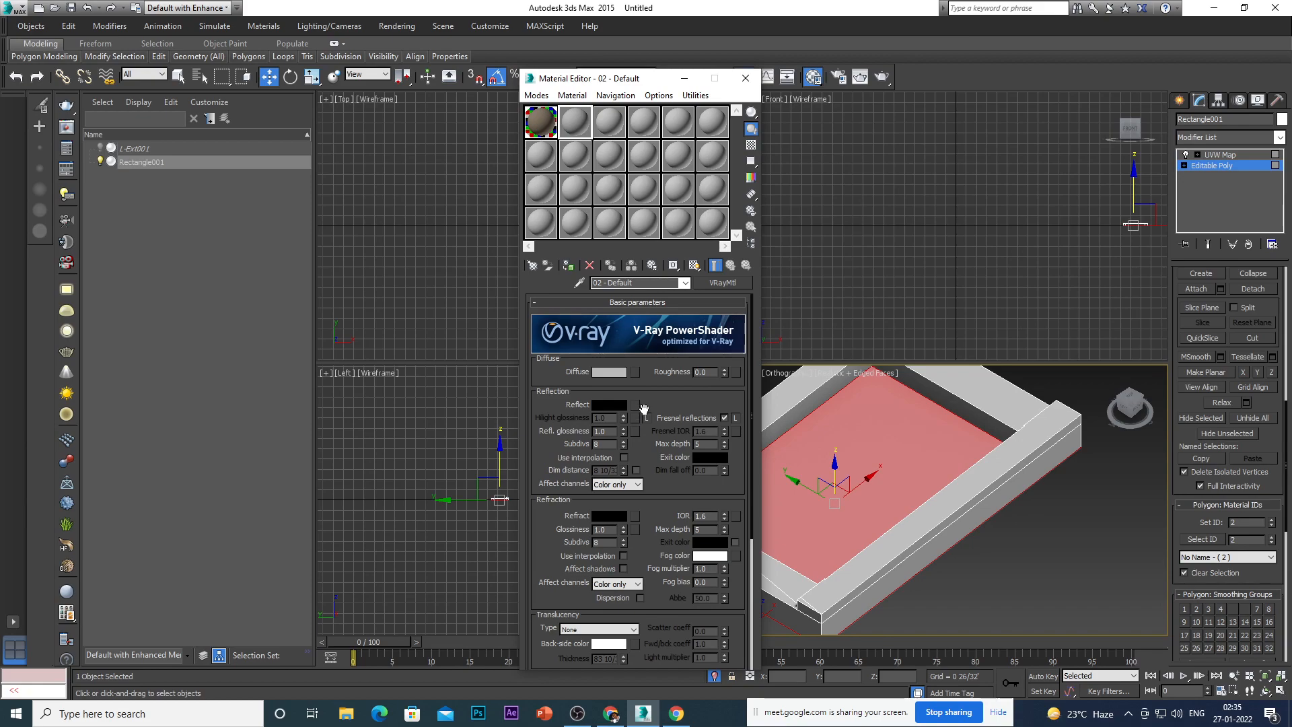
Add a Bitmap map to the diffuse slot of the 02 - Default VRayMtl material.
left_click(635, 371)
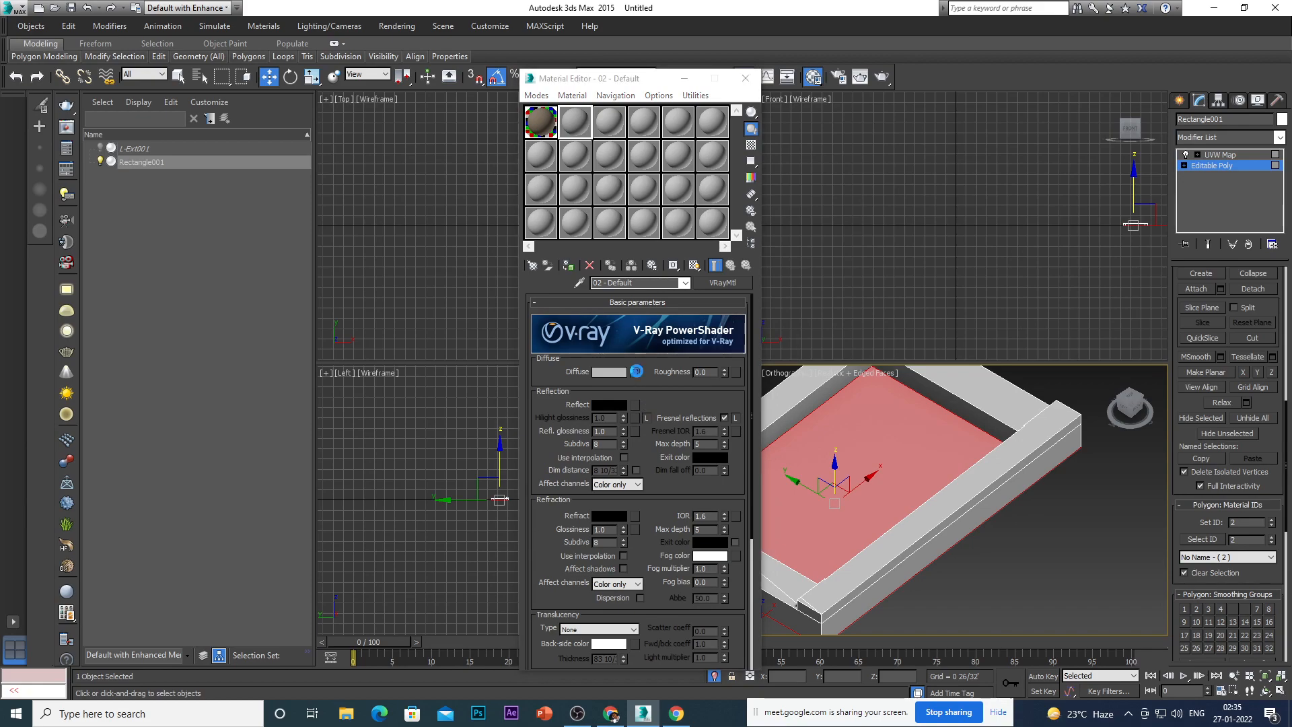
scroll(635, 394, "up", 2)
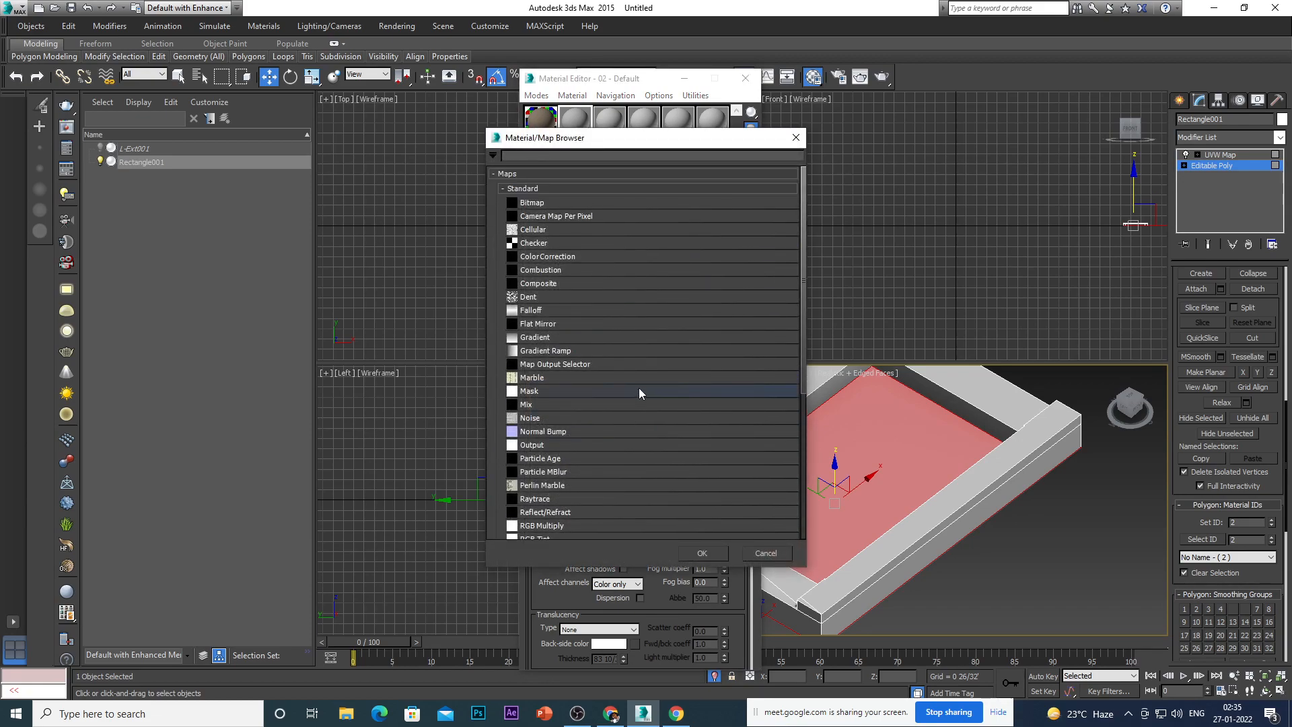
left_click(577, 203)
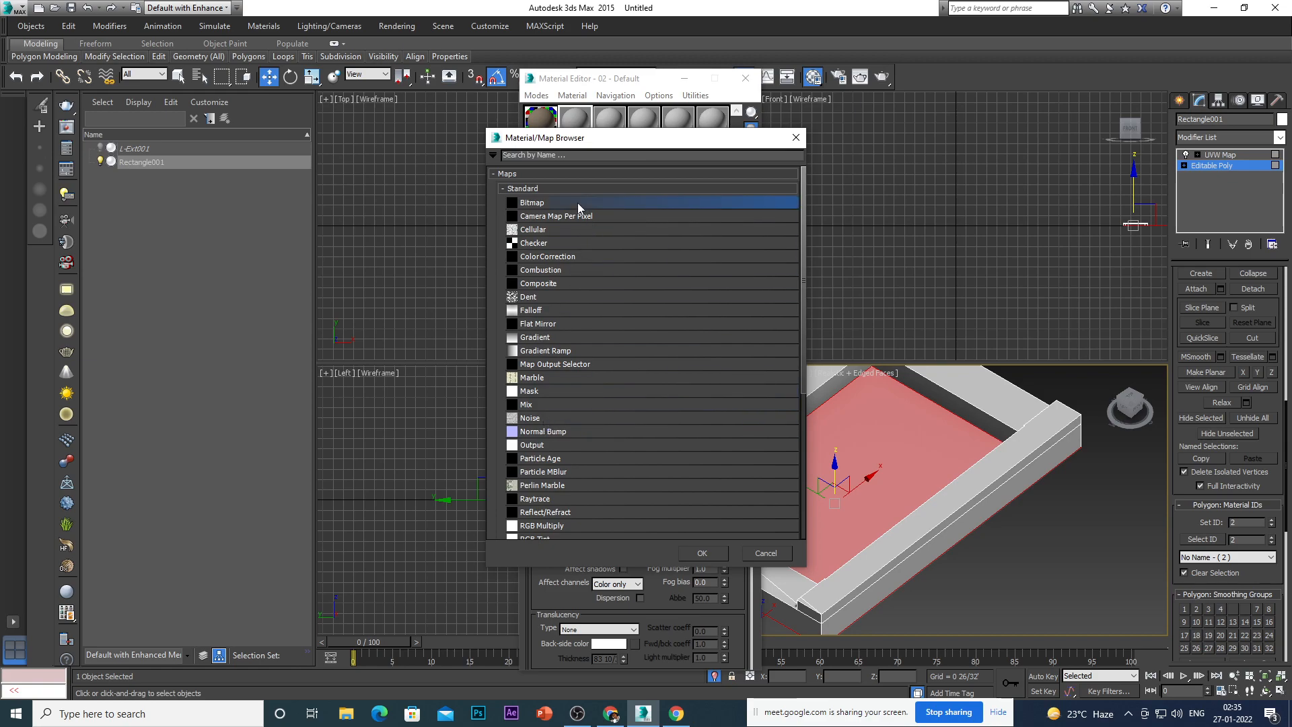
left_click(727, 549)
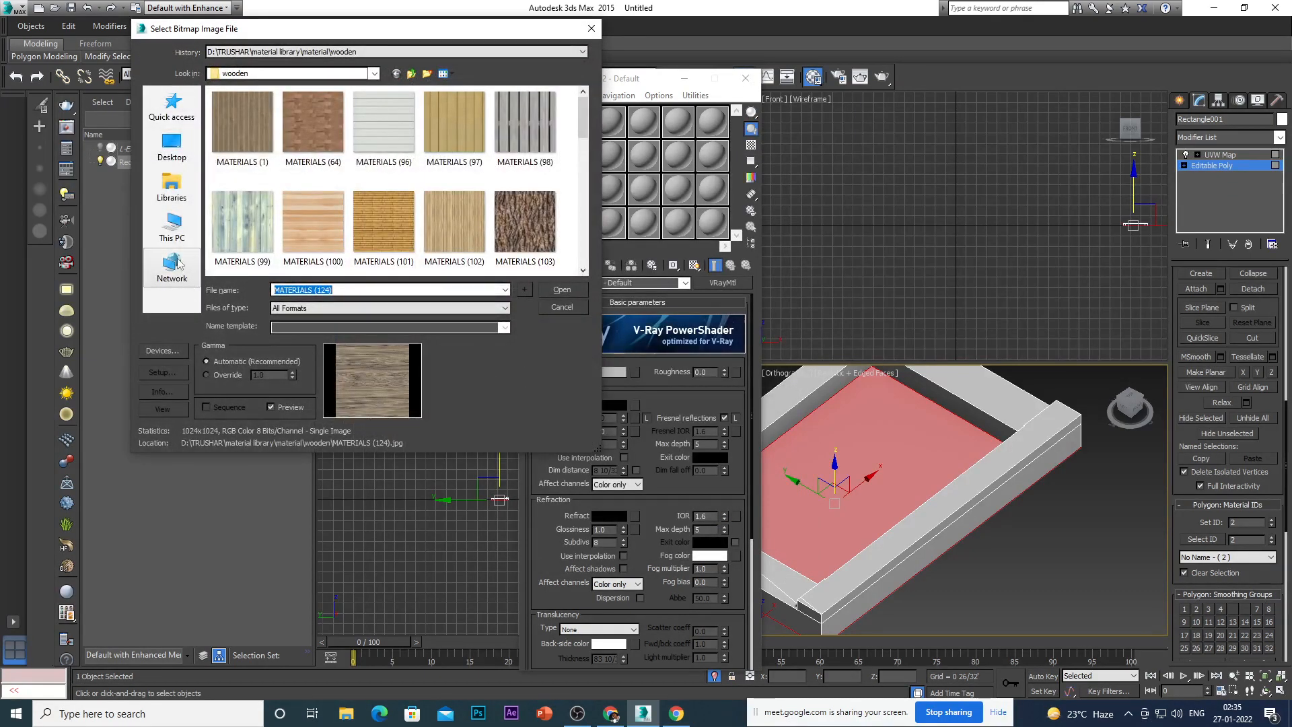
Browse on Local Disk (D:) to the glass folder inside the material library's material folder.
left_click(173, 227)
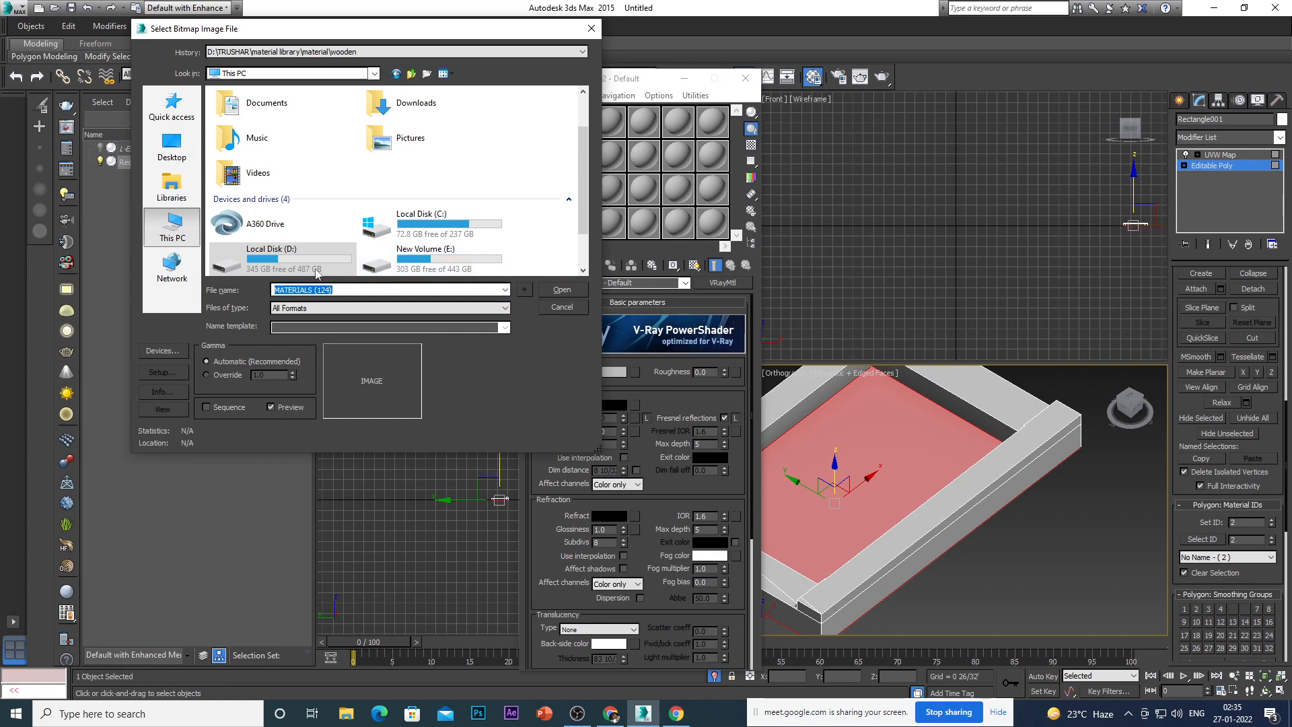
double_click(316, 269)
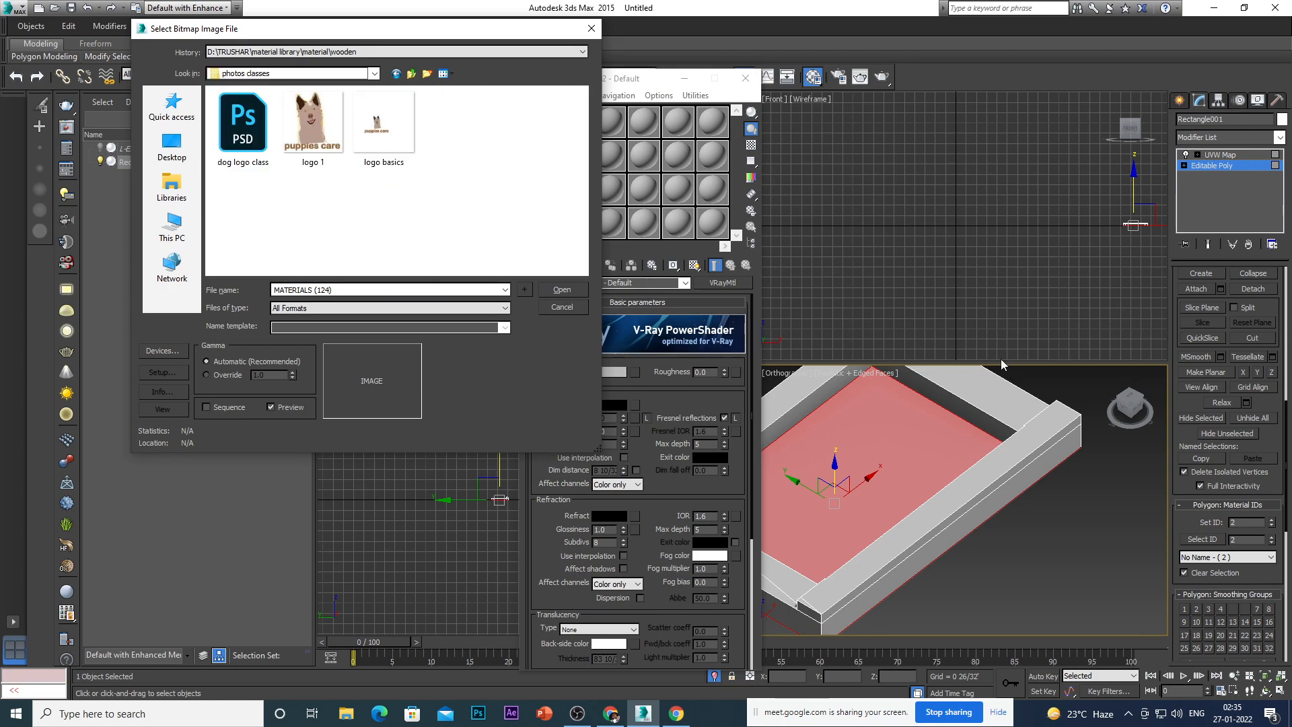
left_click(171, 228)
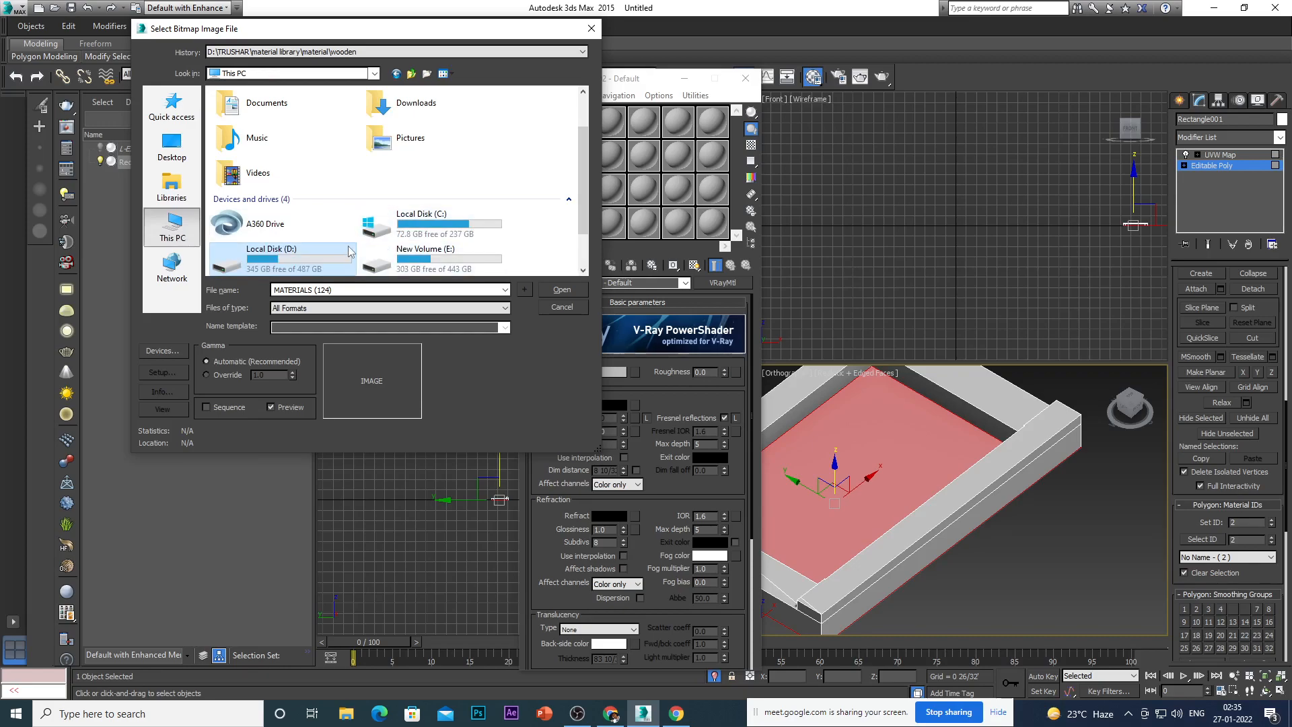
double_click(330, 266)
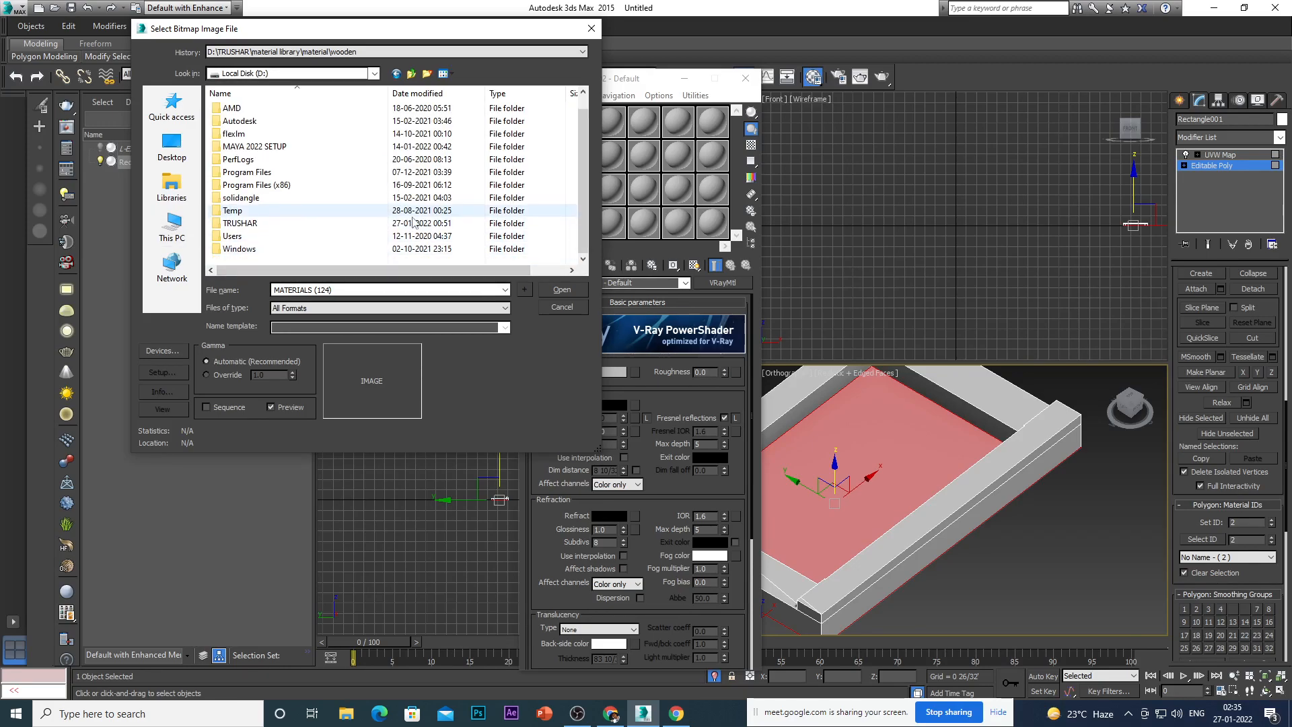
double_click(269, 222)
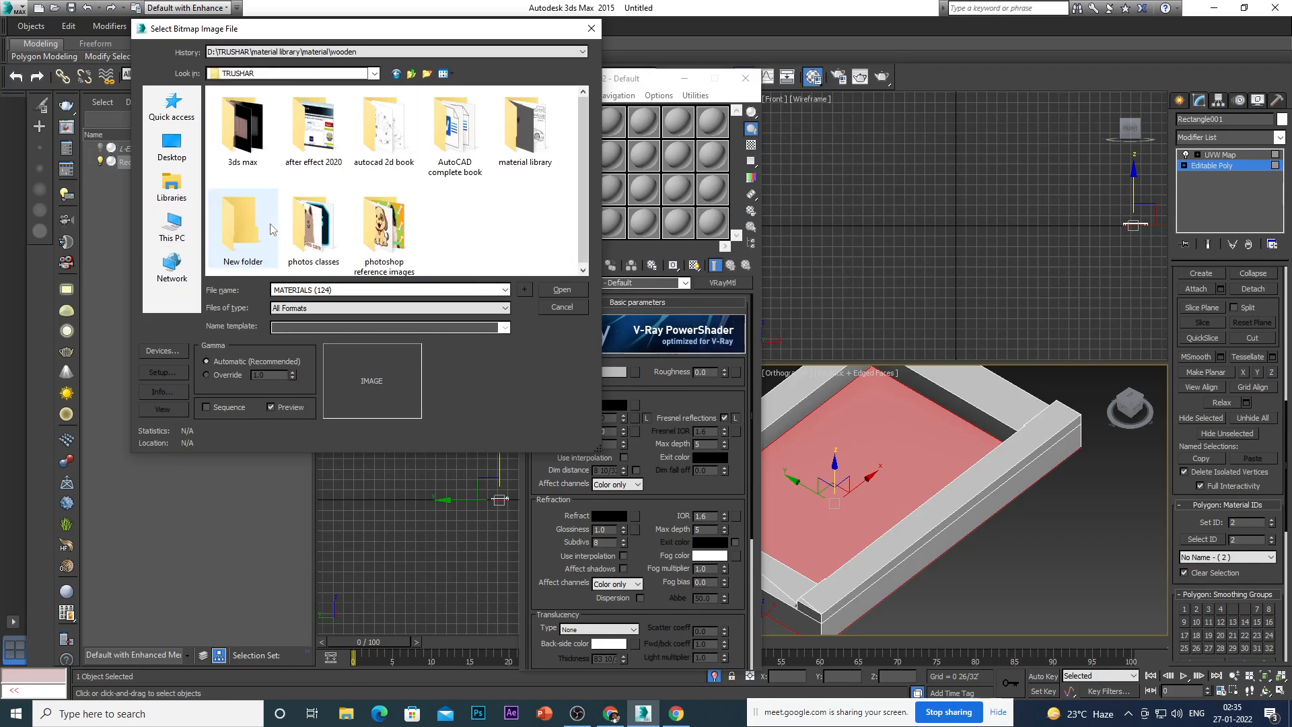
left_click(517, 144)
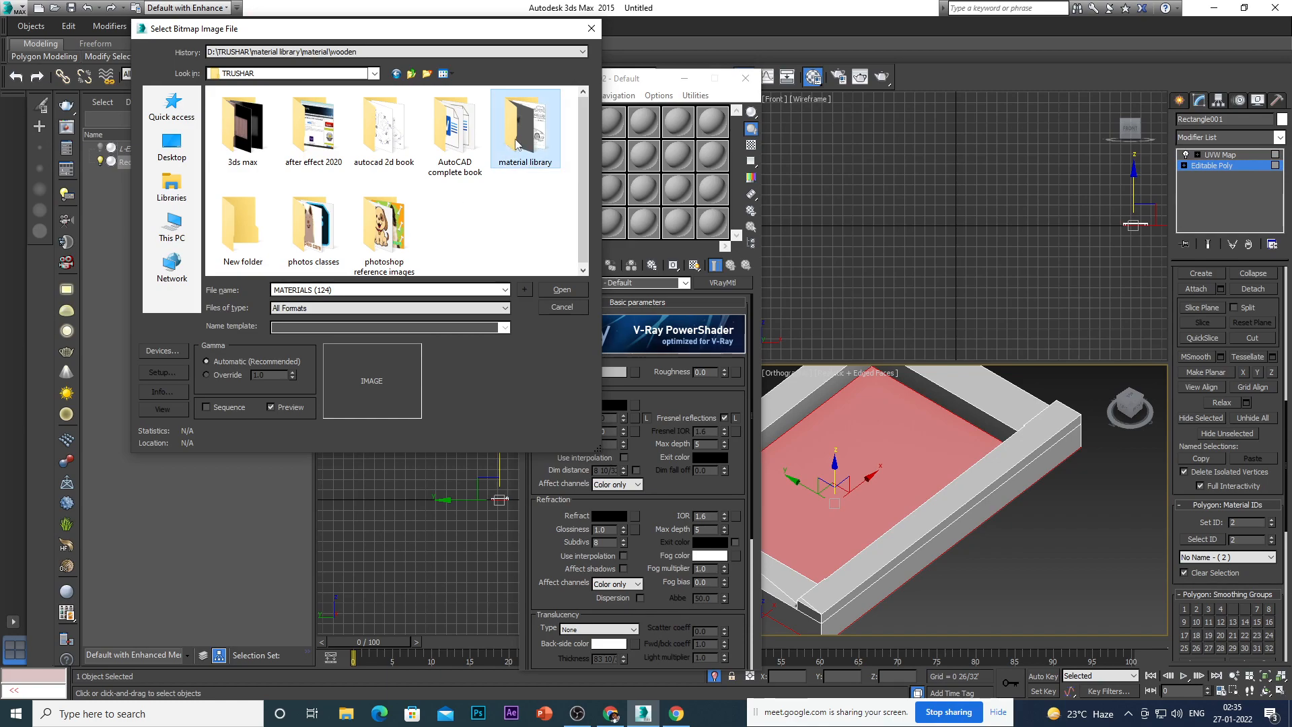
double_click(517, 144)
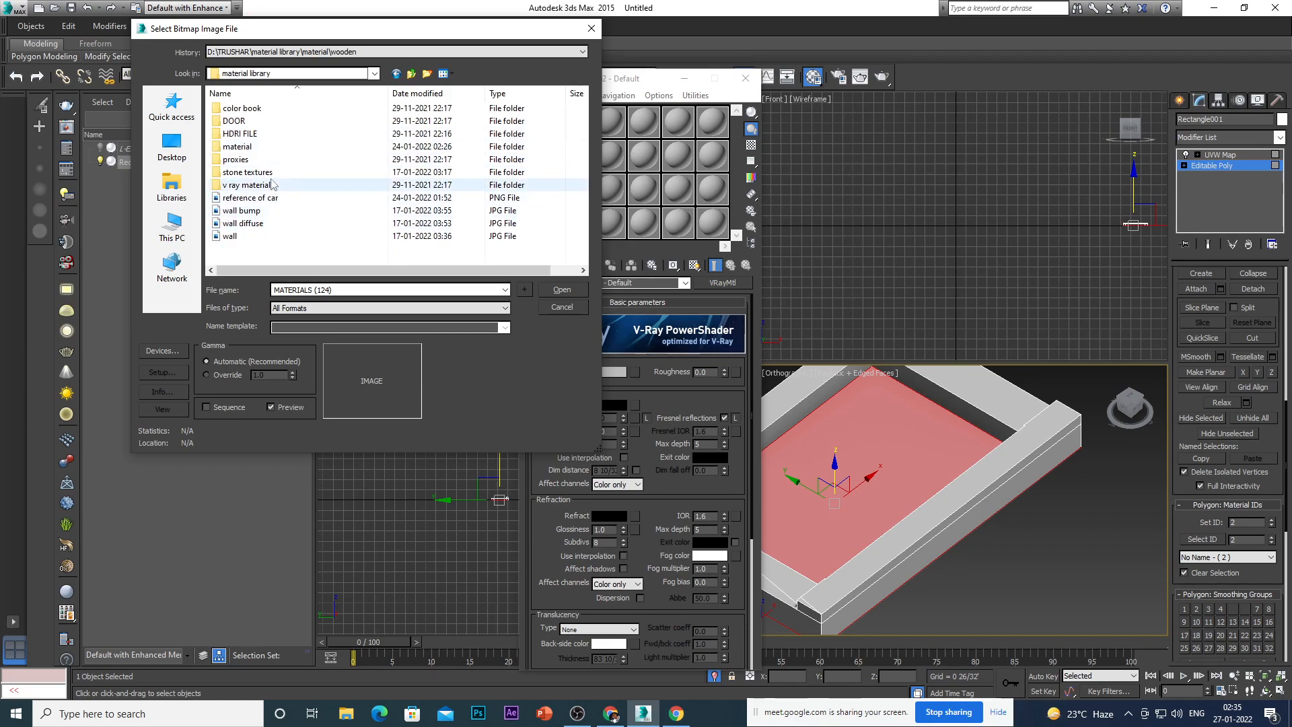
double_click(271, 149)
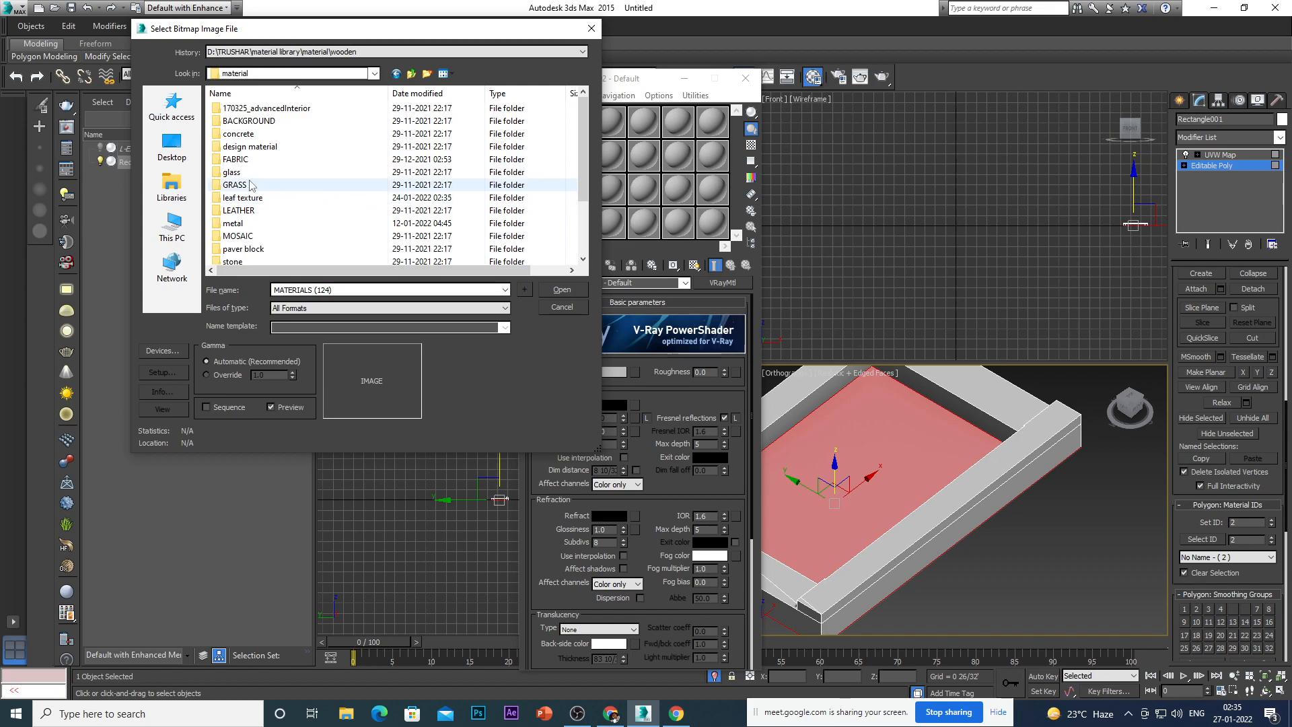
double_click(235, 172)
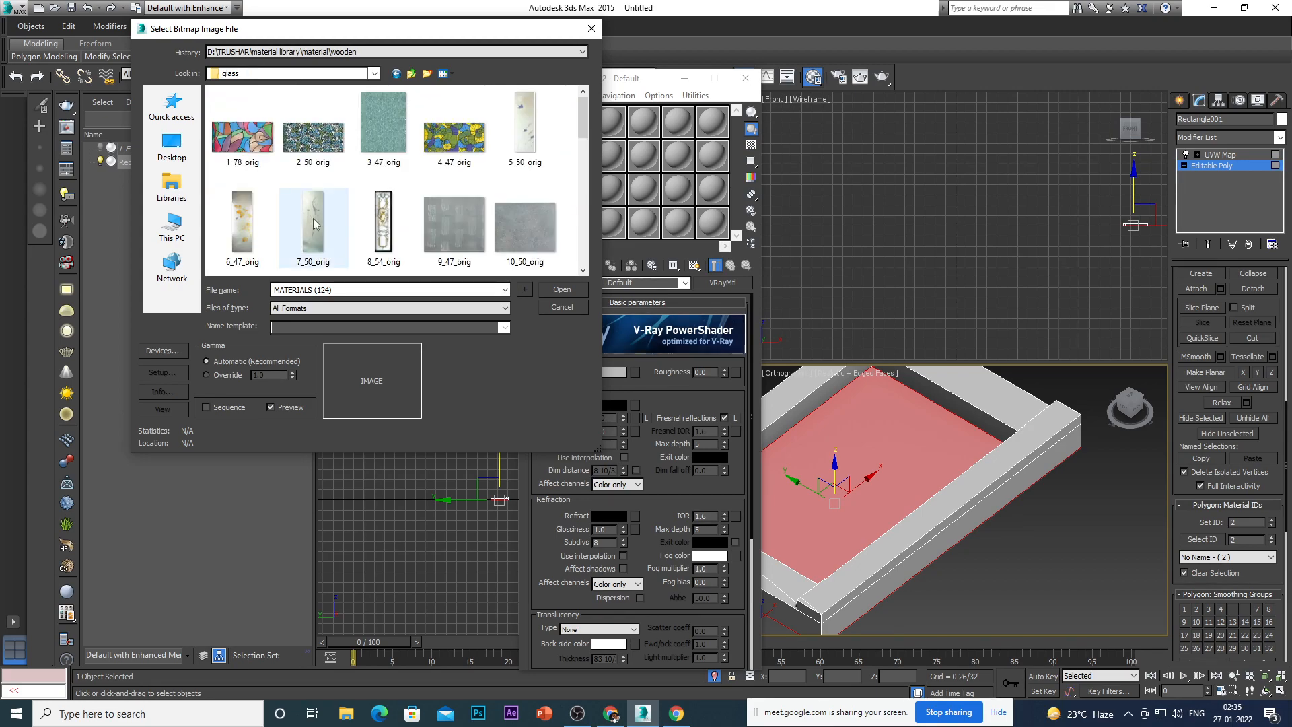
Load the image 36_7_orig from the glass folder as the diffuse bitmap.
scroll(444, 243, "down", 3)
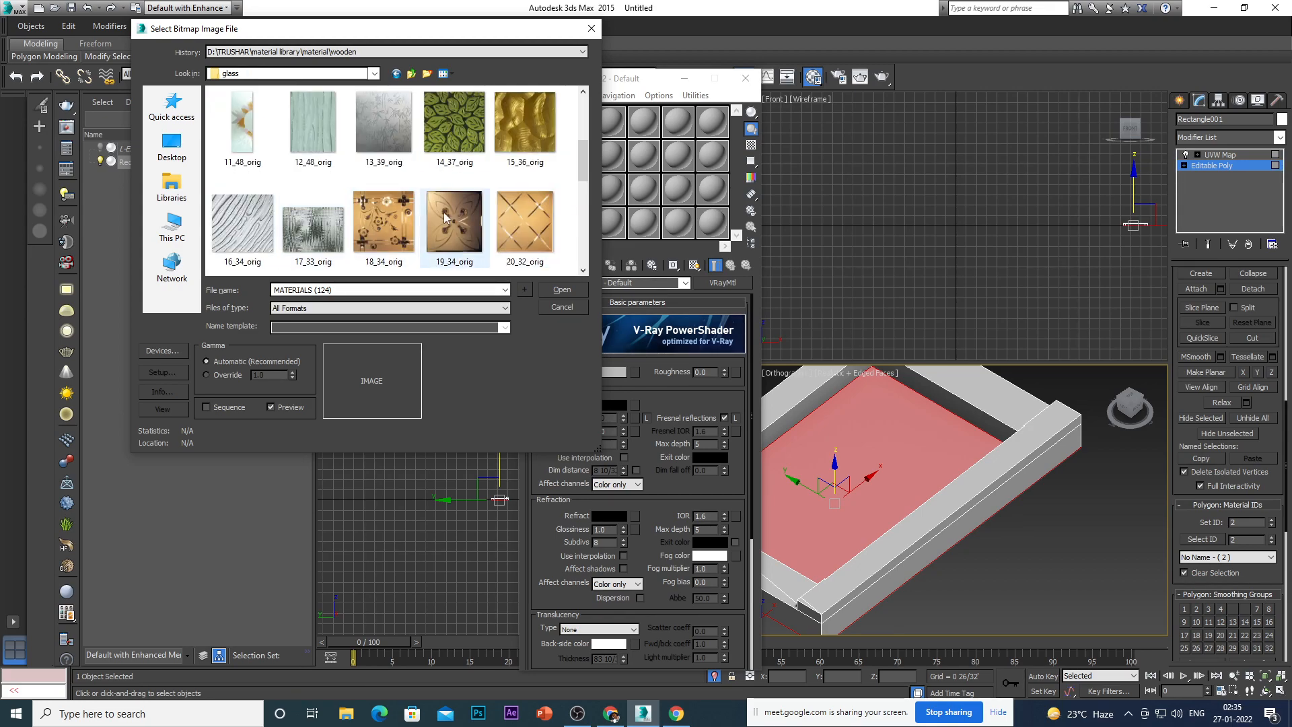
scroll(422, 225, "down", 2)
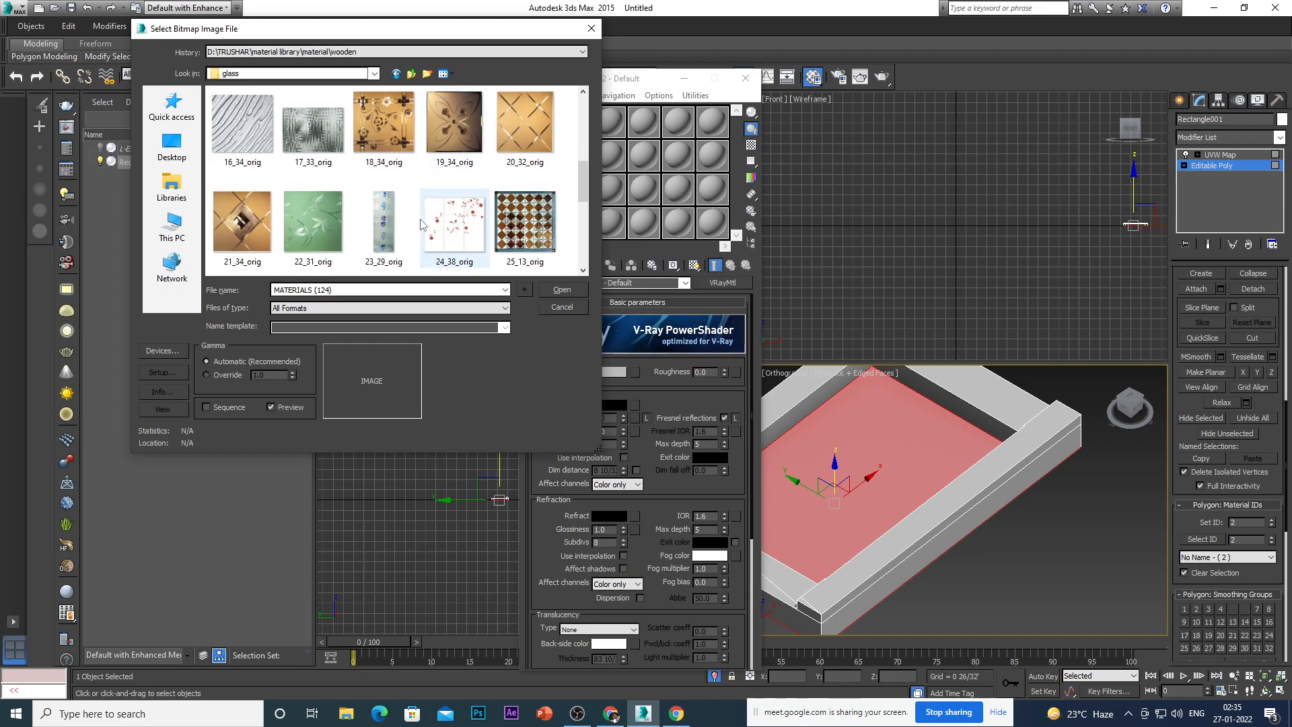
scroll(333, 218, "down", 2)
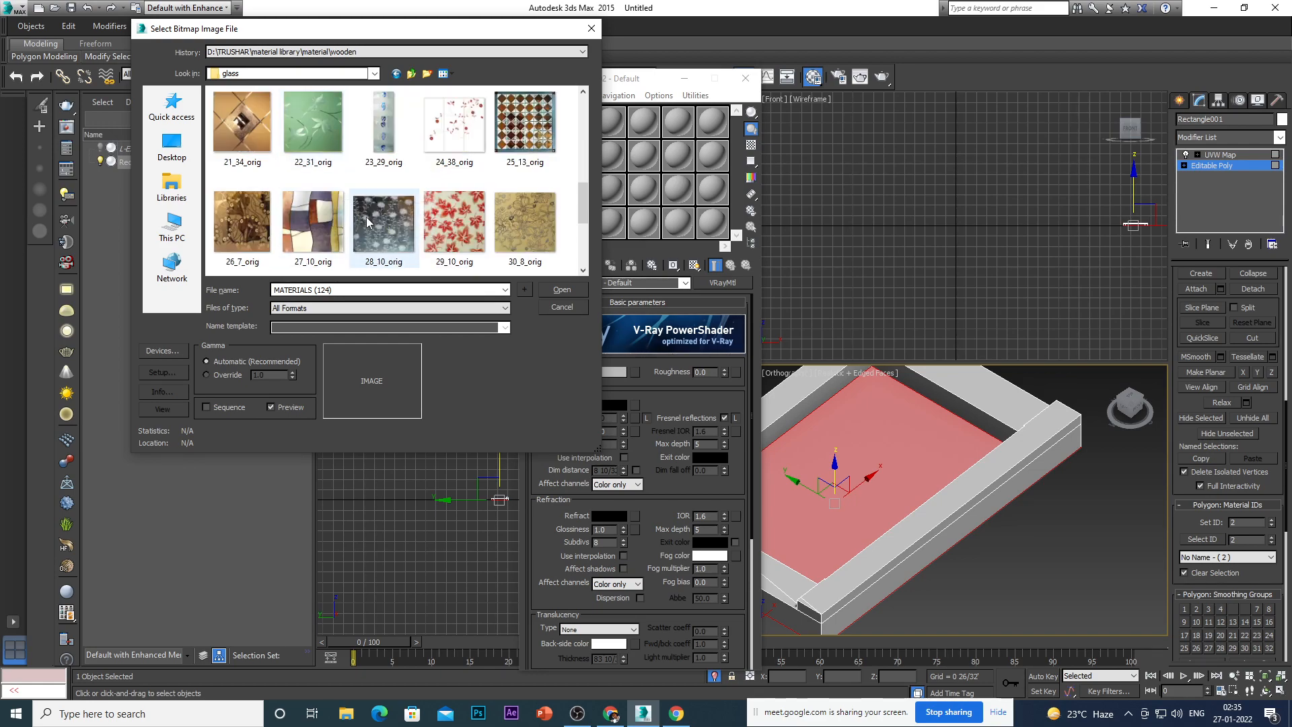
scroll(366, 216, "down", 2)
scroll(367, 220, "down", 2)
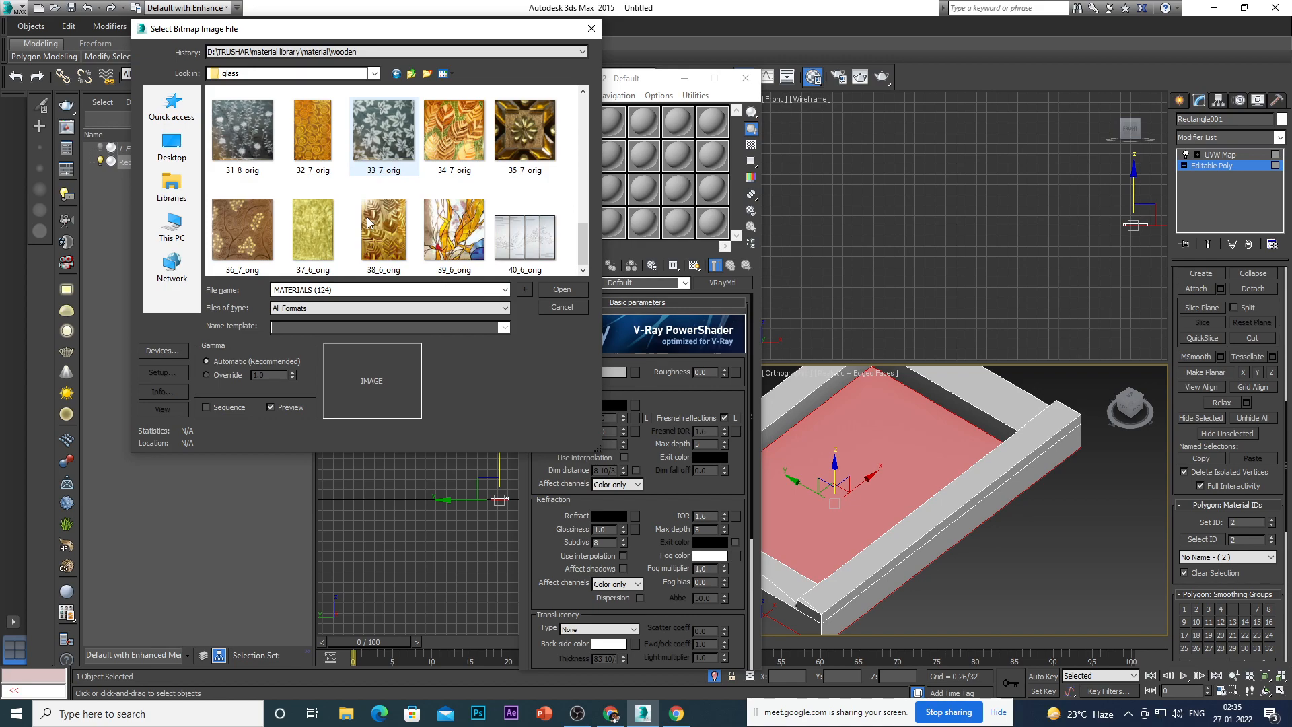
left_click(240, 212)
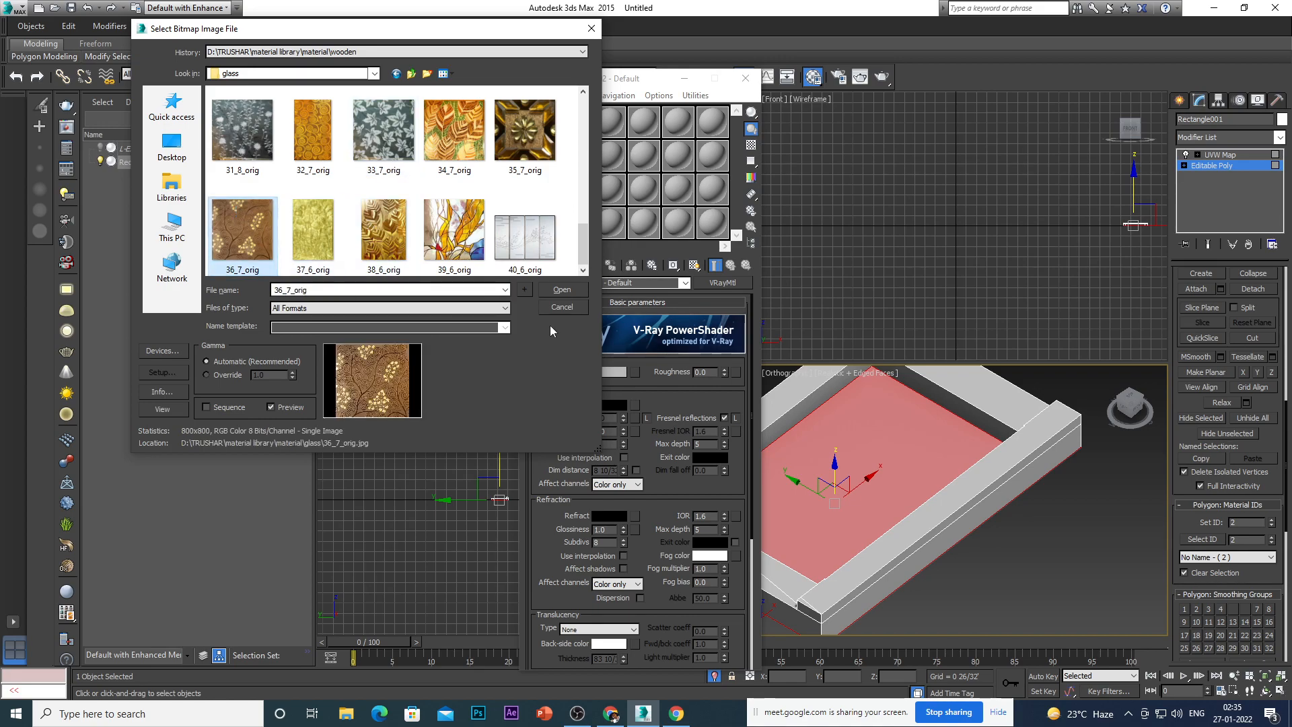
left_click(553, 289)
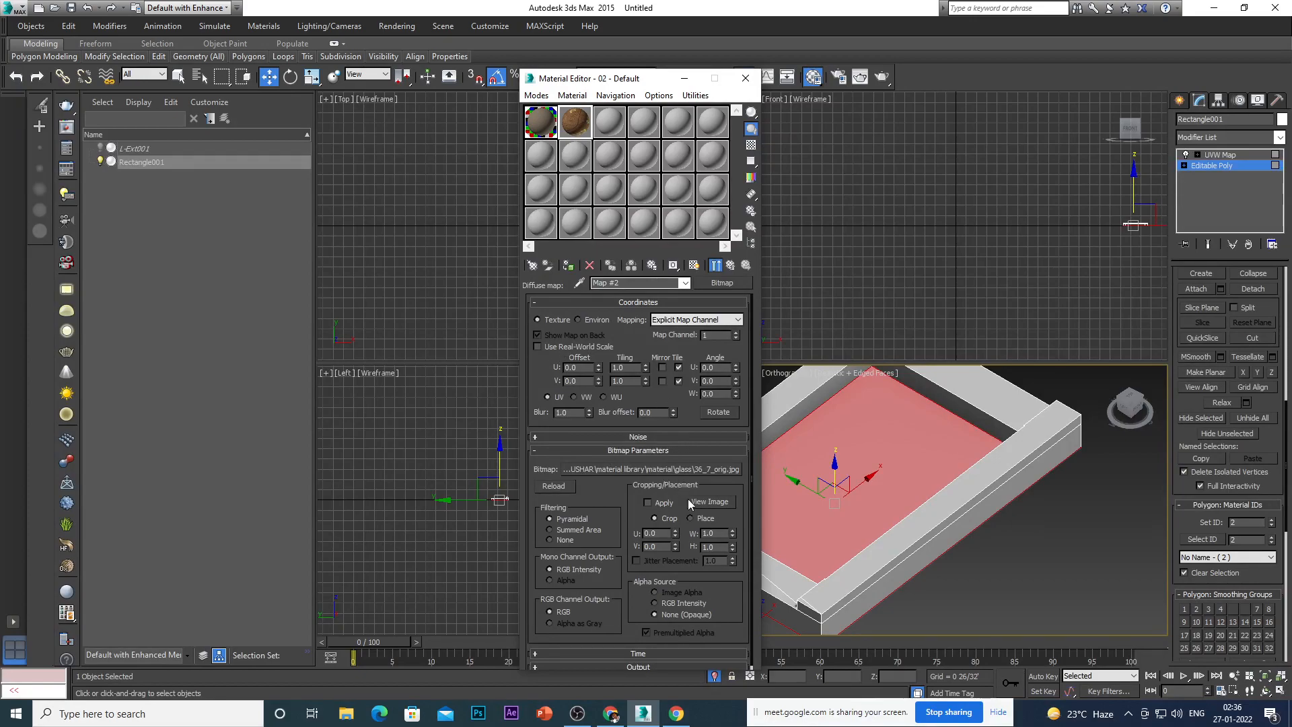
Enable real-world scale for the bitmap with width and height sizes of 1', and turn on the sample slot's background.
left_click(537, 346)
key("BackSpace")
key("BackSpace")
key("BackSpace")
key("BackSpace")
key("BackSpace")
key("BackSpace")
key("BackSpace")
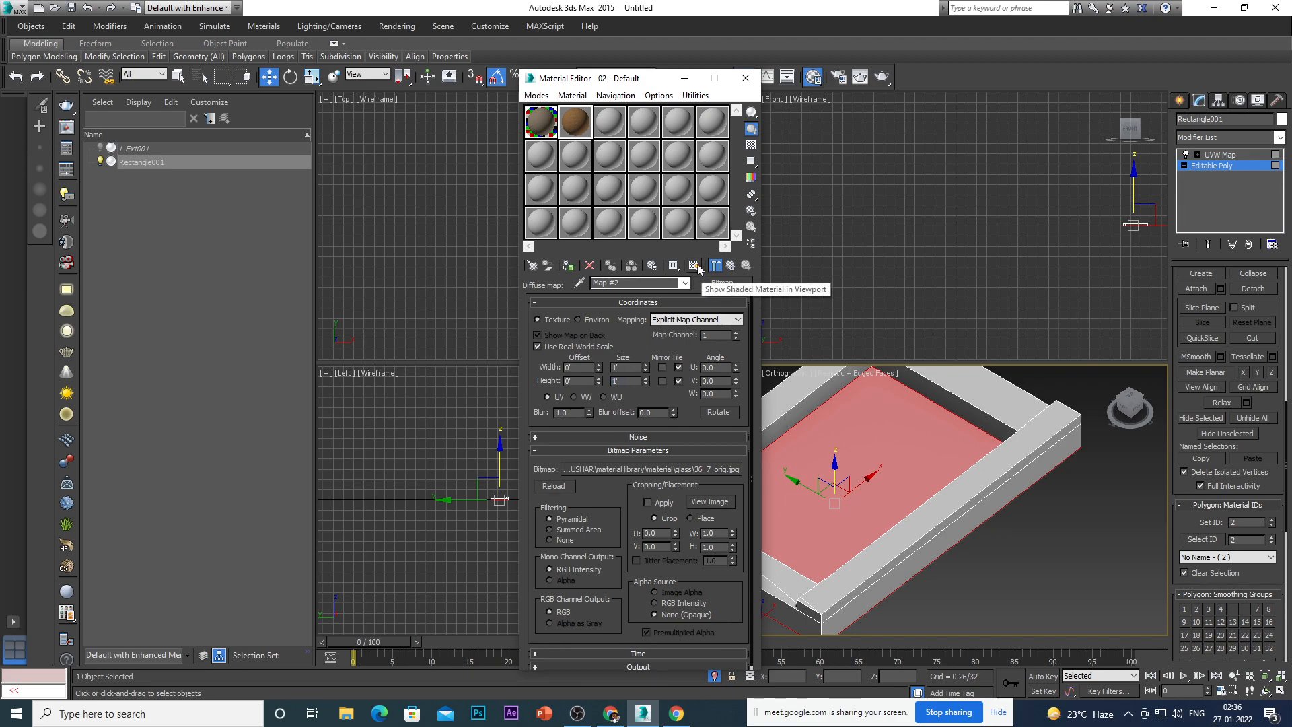
left_click(751, 144)
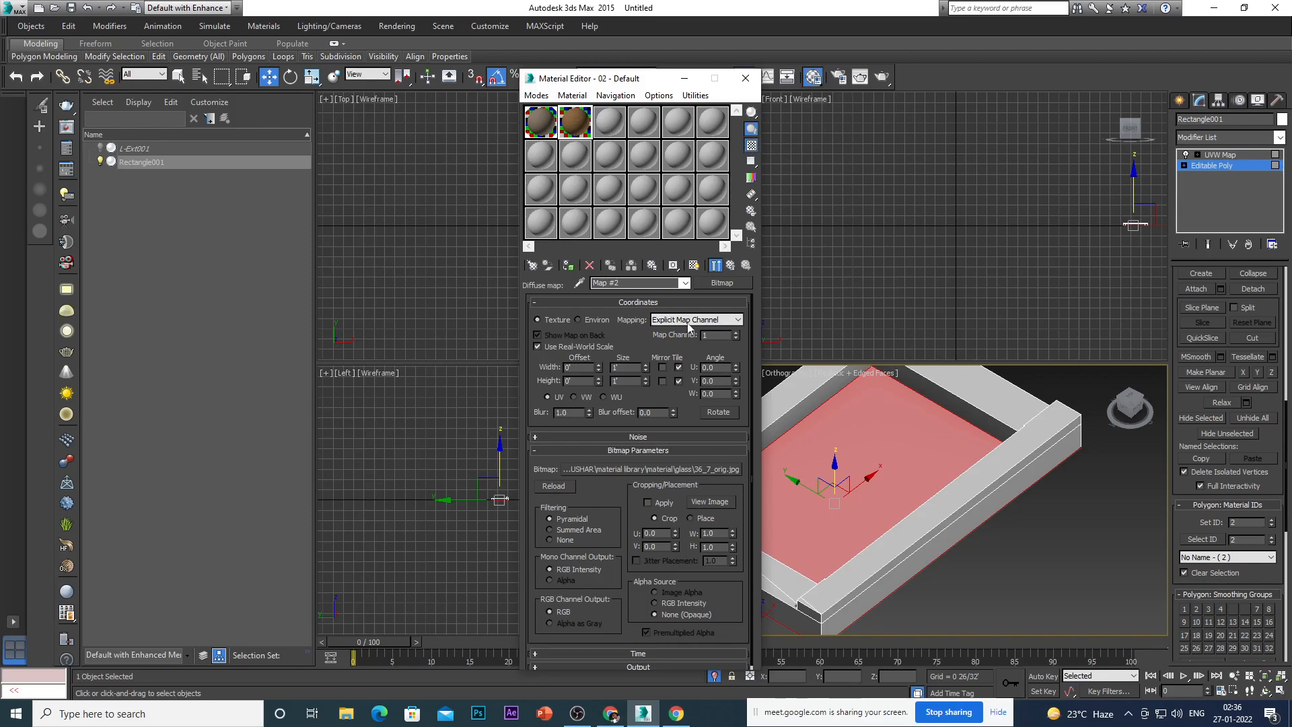
Assign the material to the selected panel faces with its shaded map shown in the viewport, clear the selection and close the material editor.
left_click(568, 265)
left_click(1067, 581)
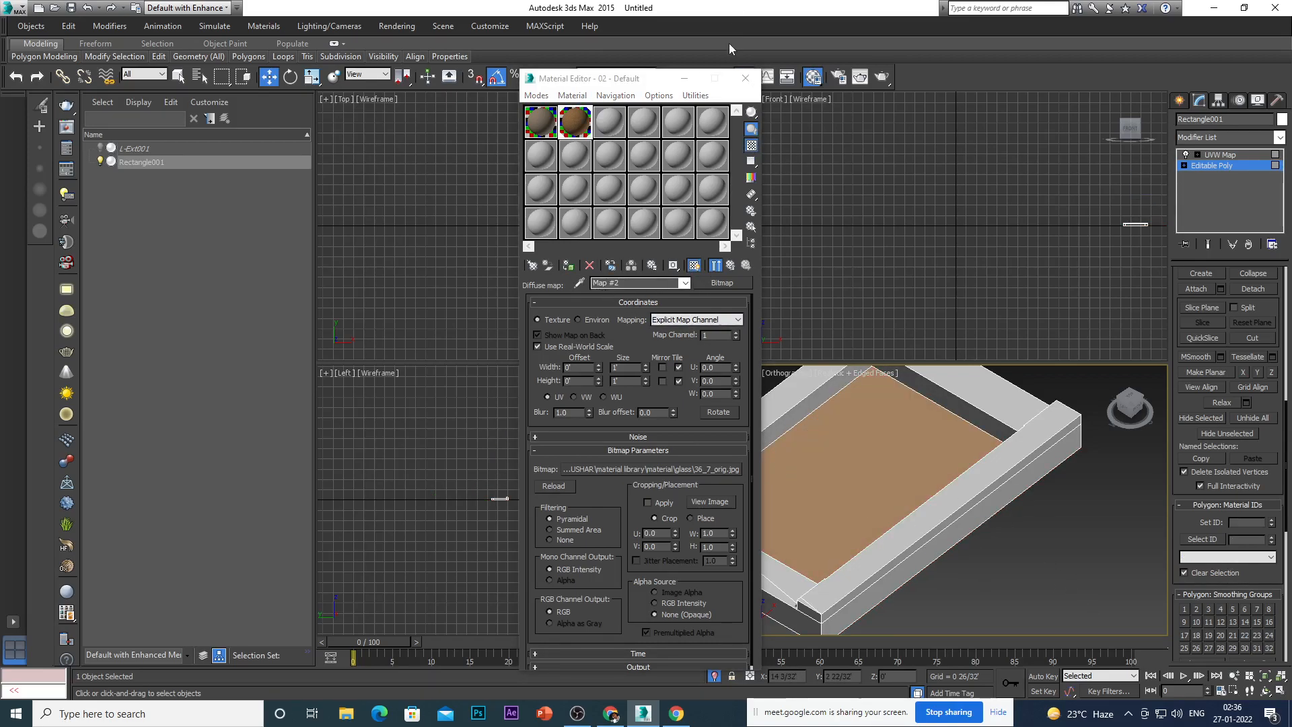
left_click(744, 79)
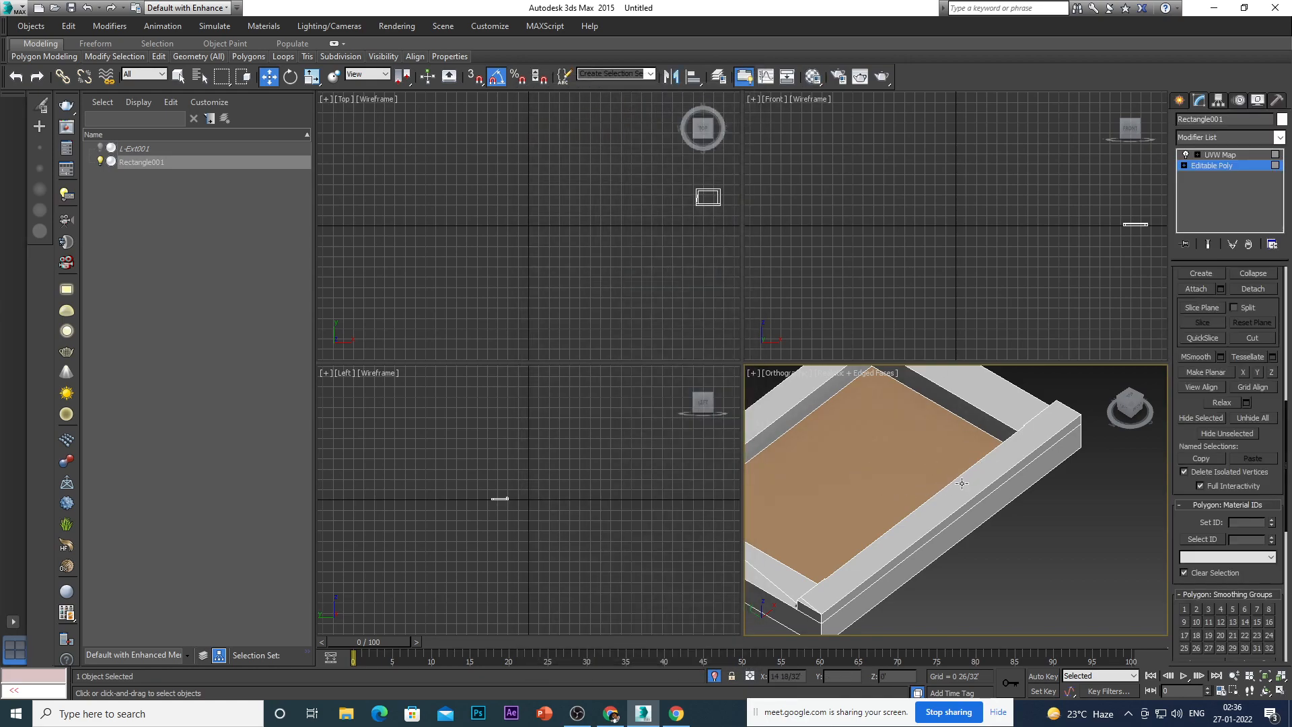
Select all polygons of Rectangle001 and return to its UVW Map modifier.
scroll(960, 483, "down", 3)
middle_click_drag(1003, 510, 1031, 503)
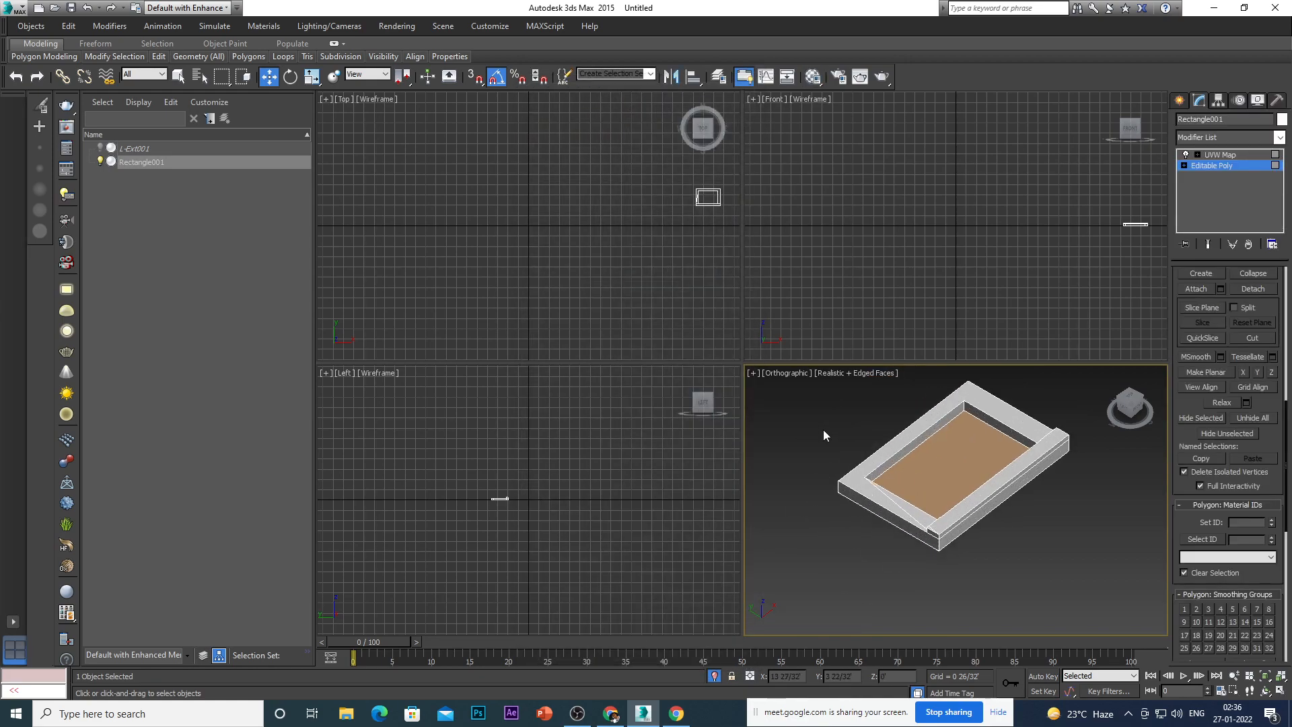
scroll(822, 429, "down", 4)
left_click_drag(822, 426, 967, 568)
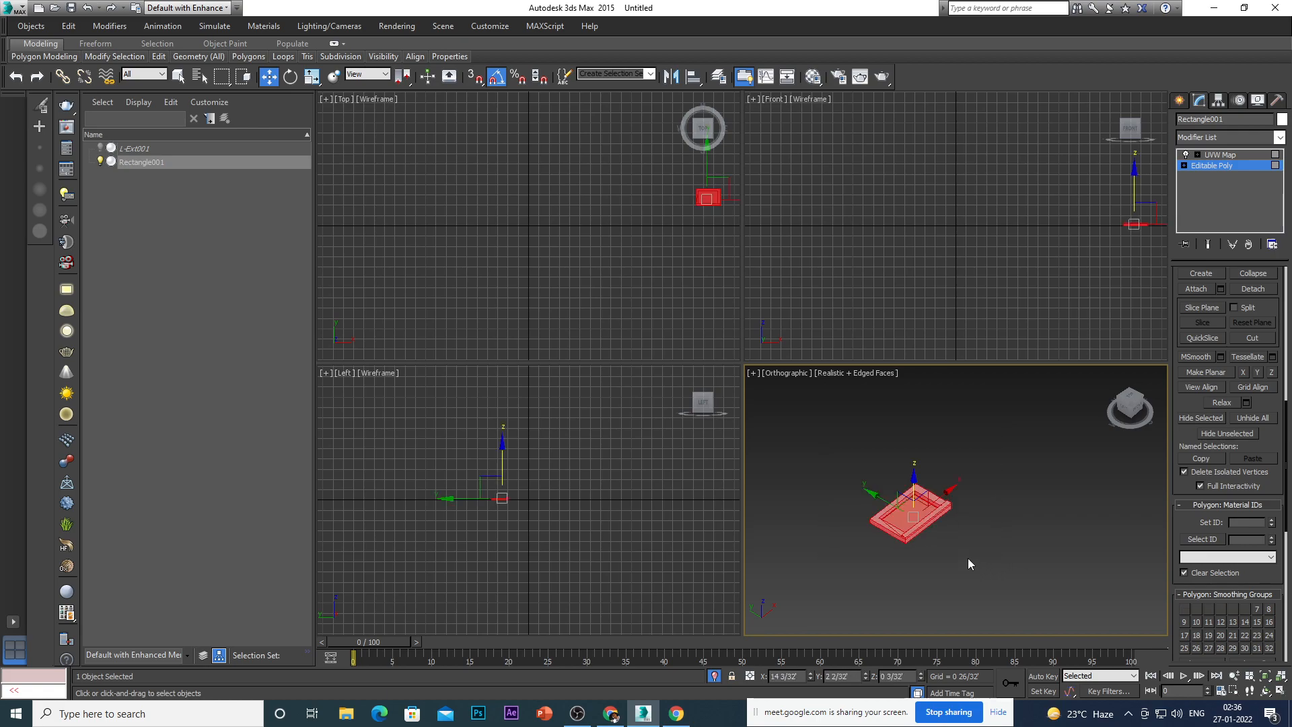
left_click(1219, 155)
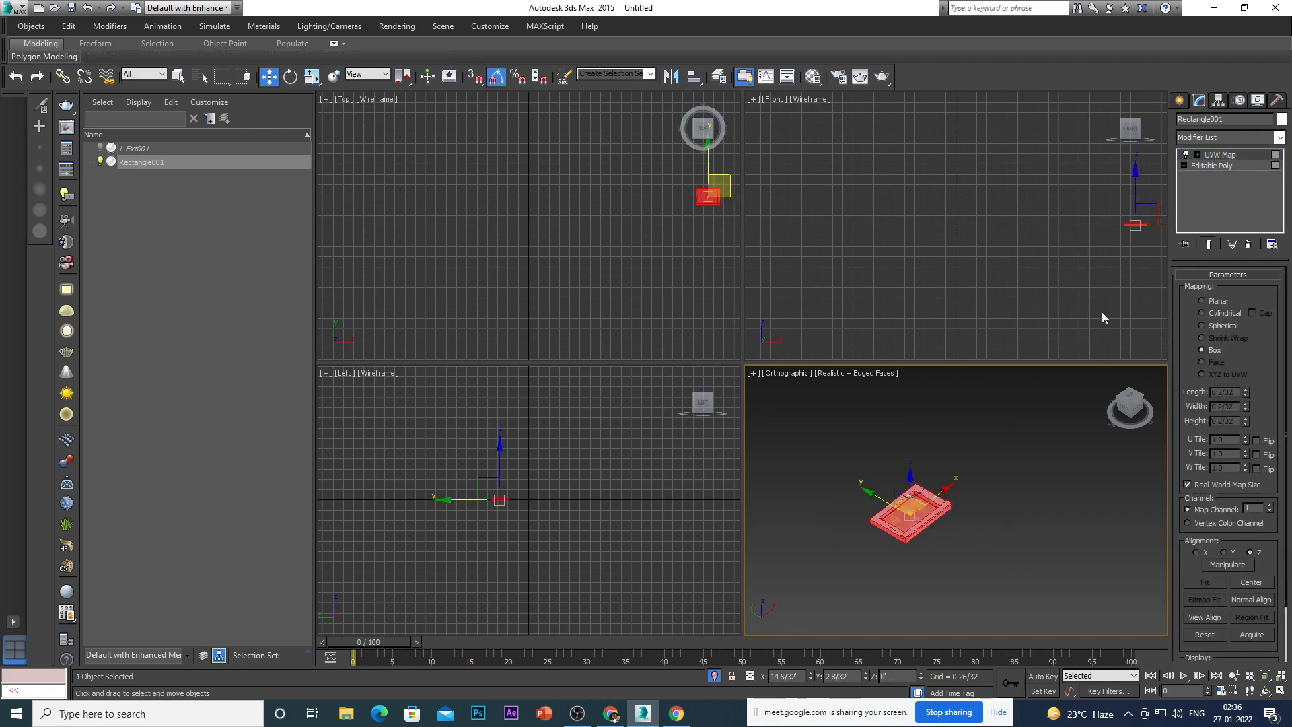
Deselect the frame and examine how the texture maps onto the recessed panel.
scroll(910, 519, "up", 5)
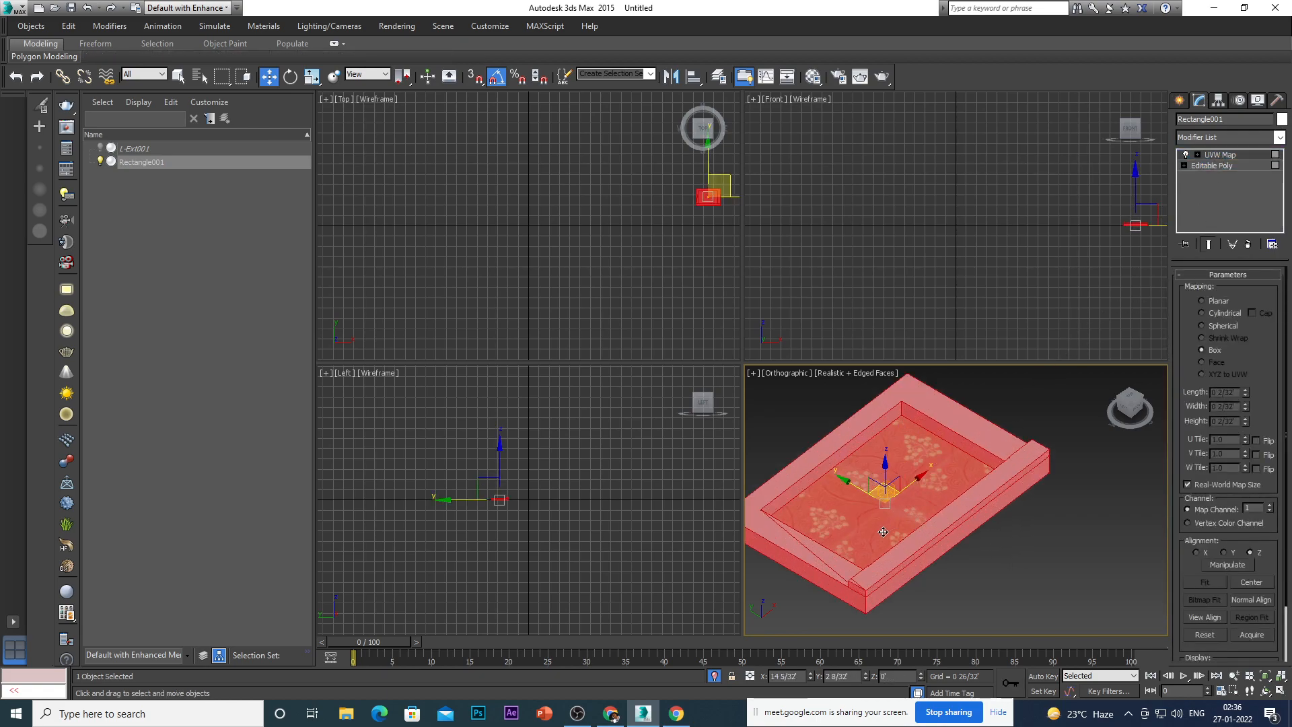
mouse_move(880, 548)
middle_mouse_down("alt")
mouse_move(912, 494)
mouse_move(892, 538)
middle_mouse_up("alt")
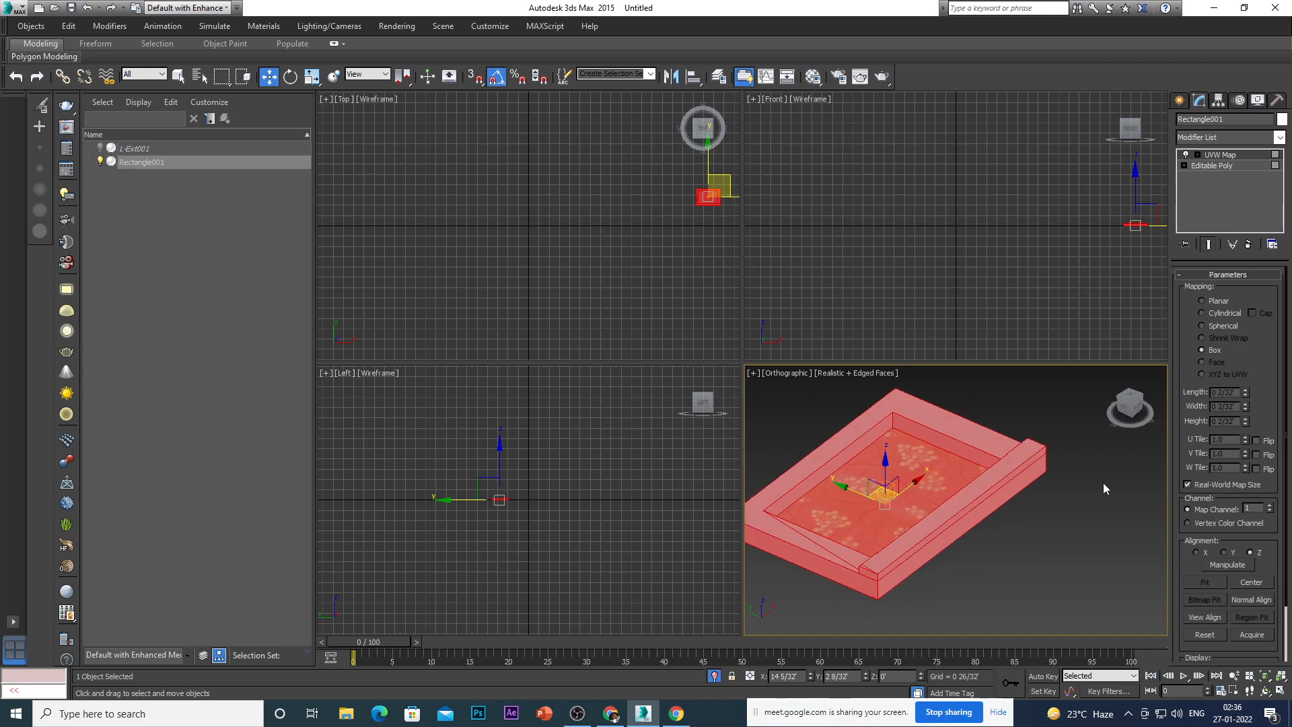
left_click(1059, 543)
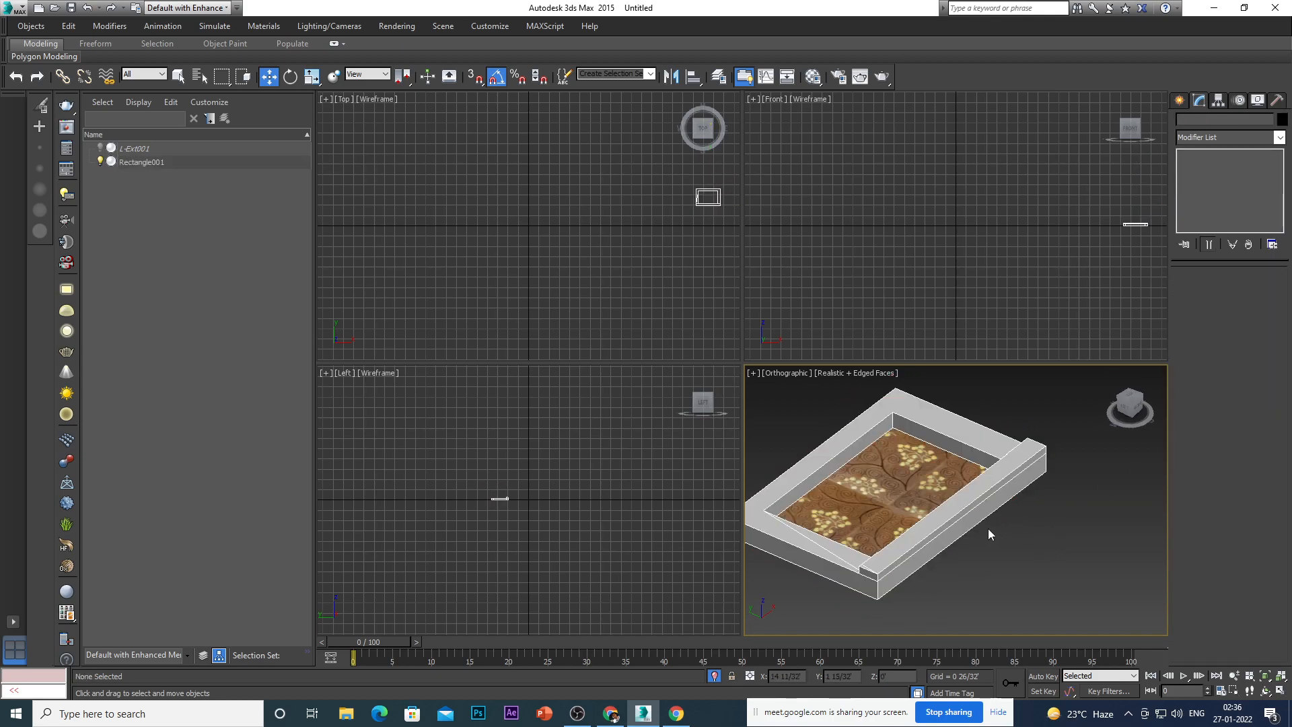
middle_click_drag(894, 536, 934, 529, "alt")
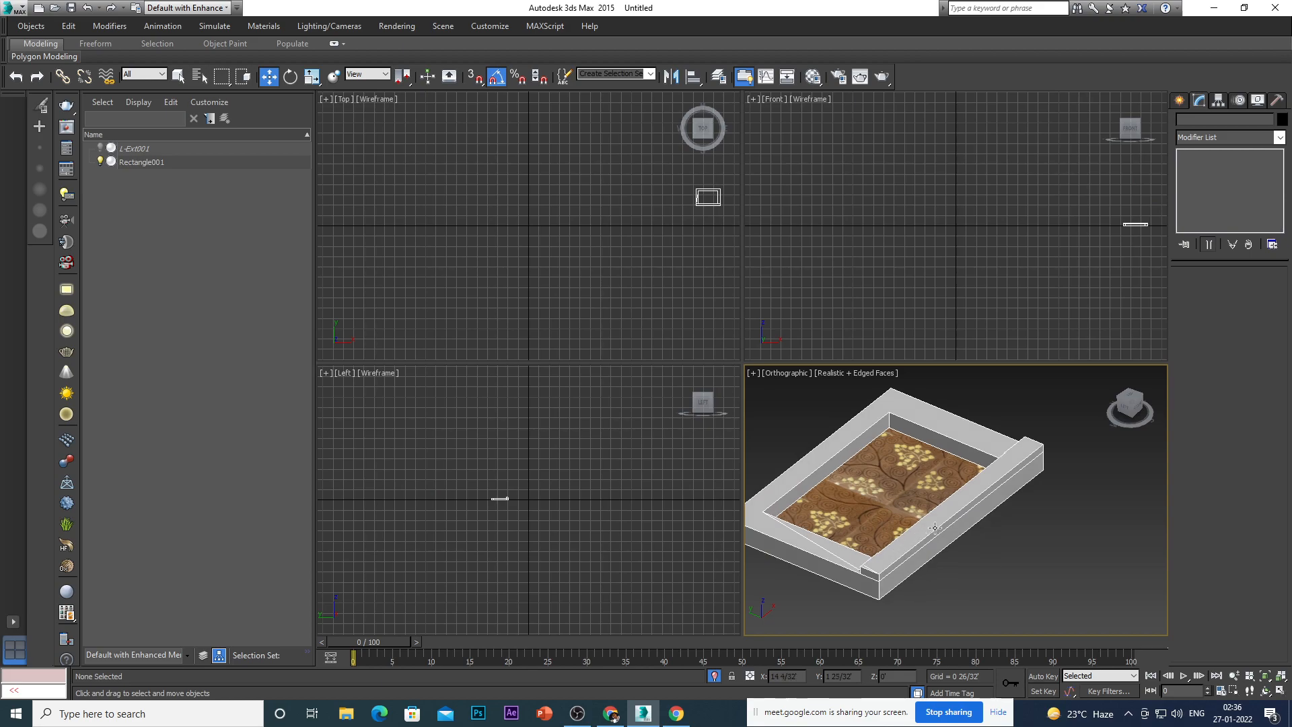
middle_click_drag(896, 577, 899, 544, "alt")
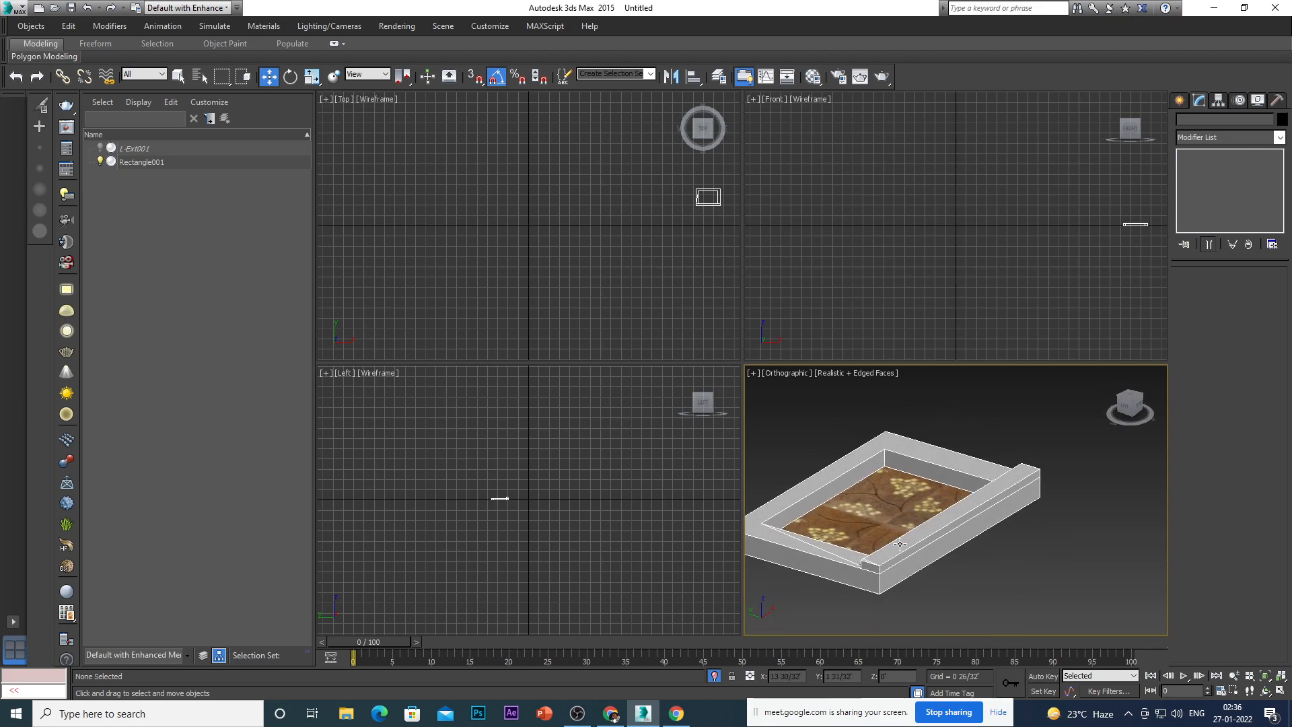
Open the material editor, make the wood material active and select the whole frame object.
key("m")
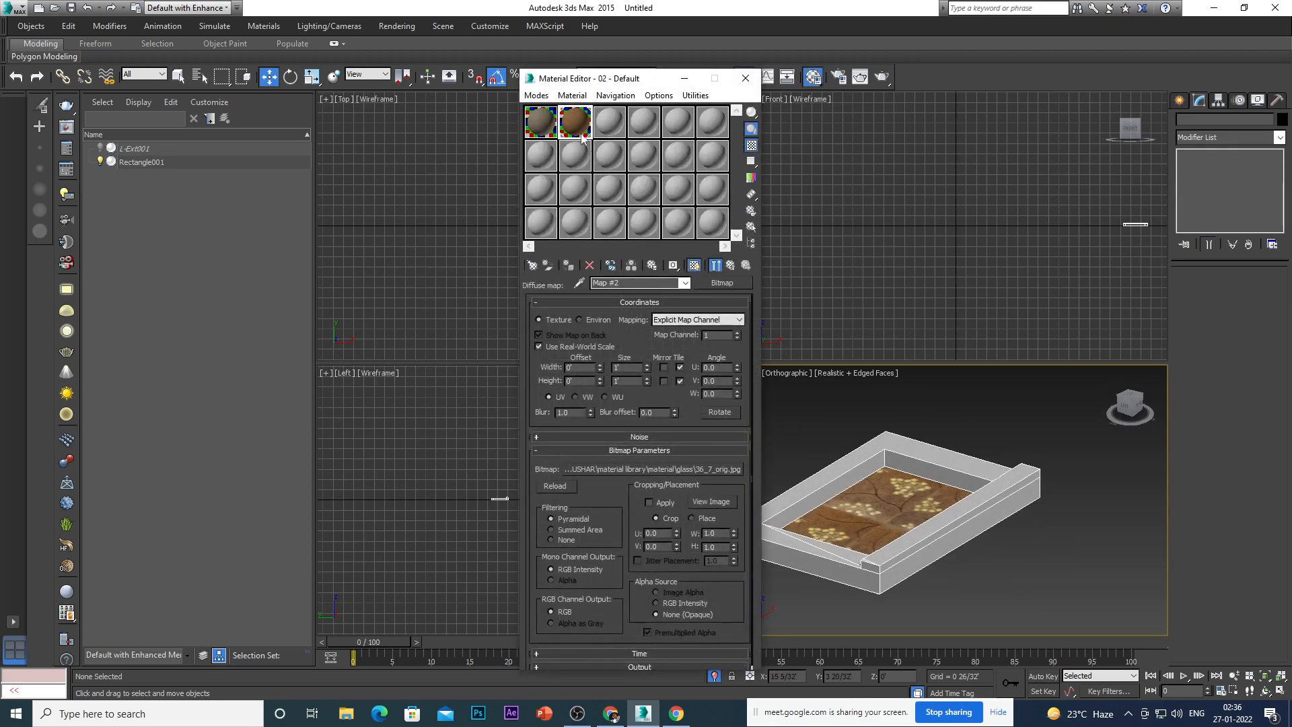
left_click(543, 121)
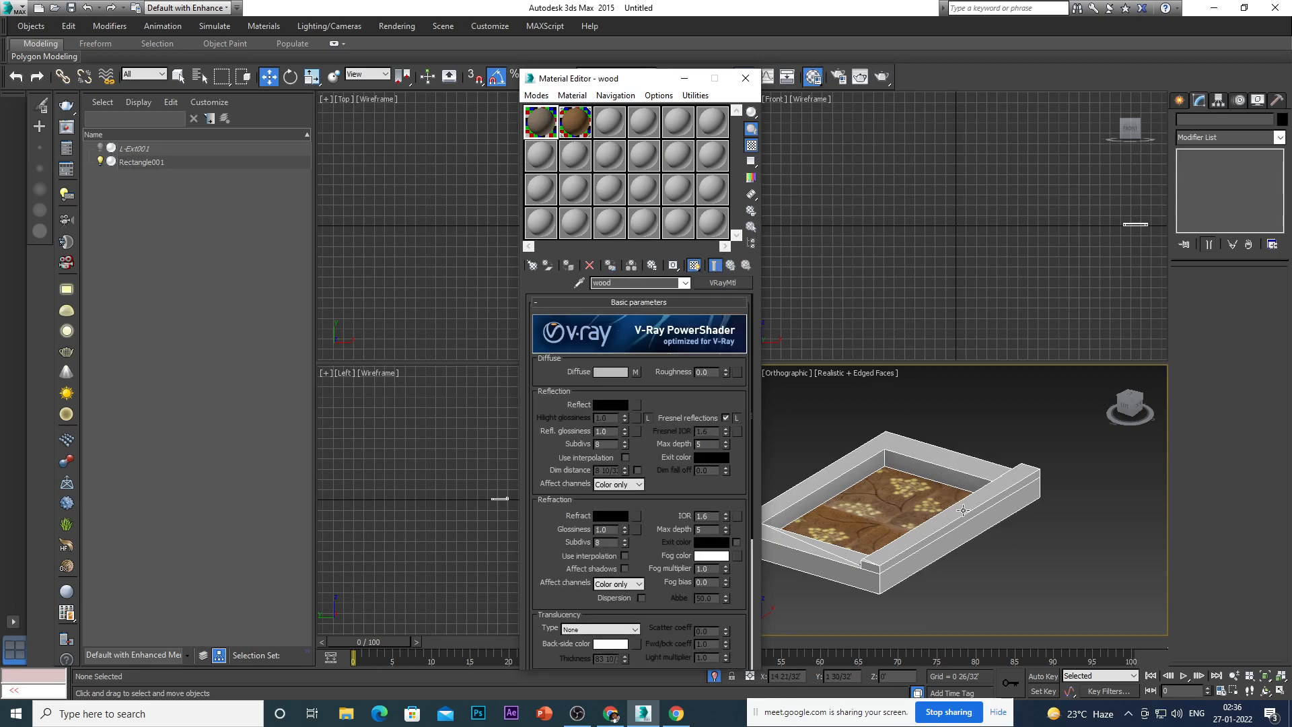
left_click(900, 503)
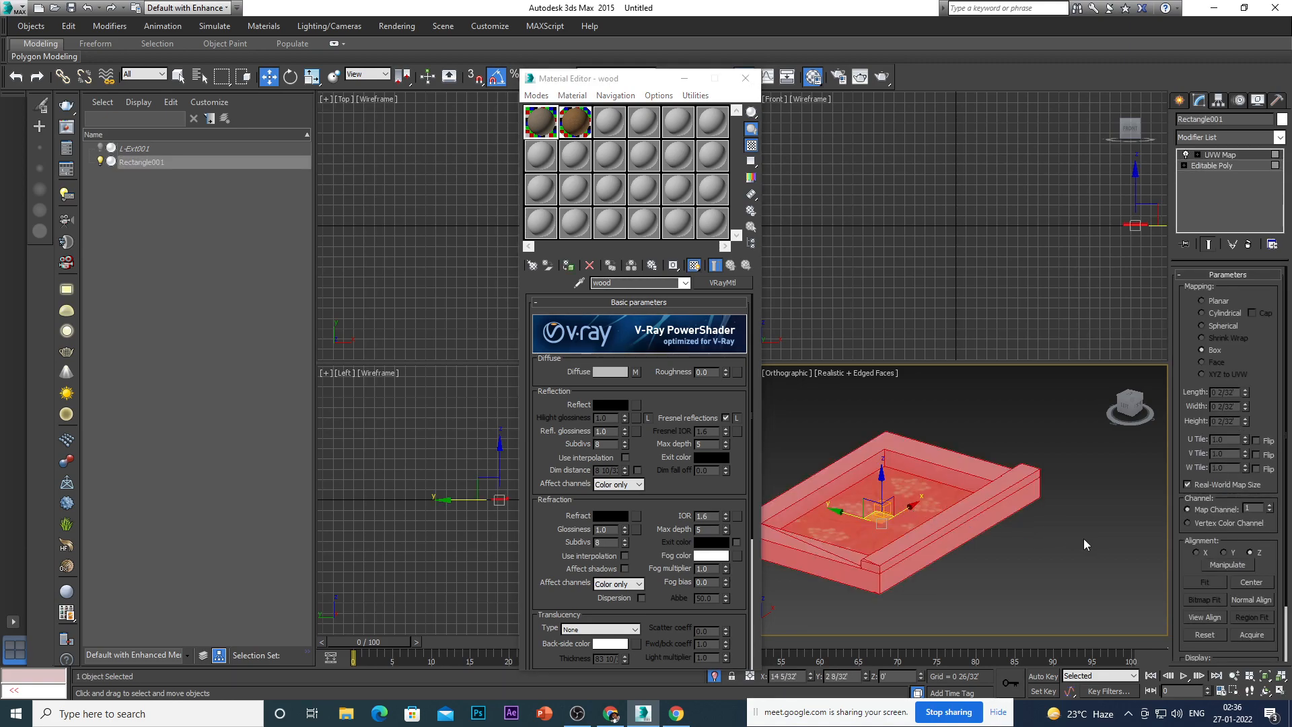
left_click(694, 267)
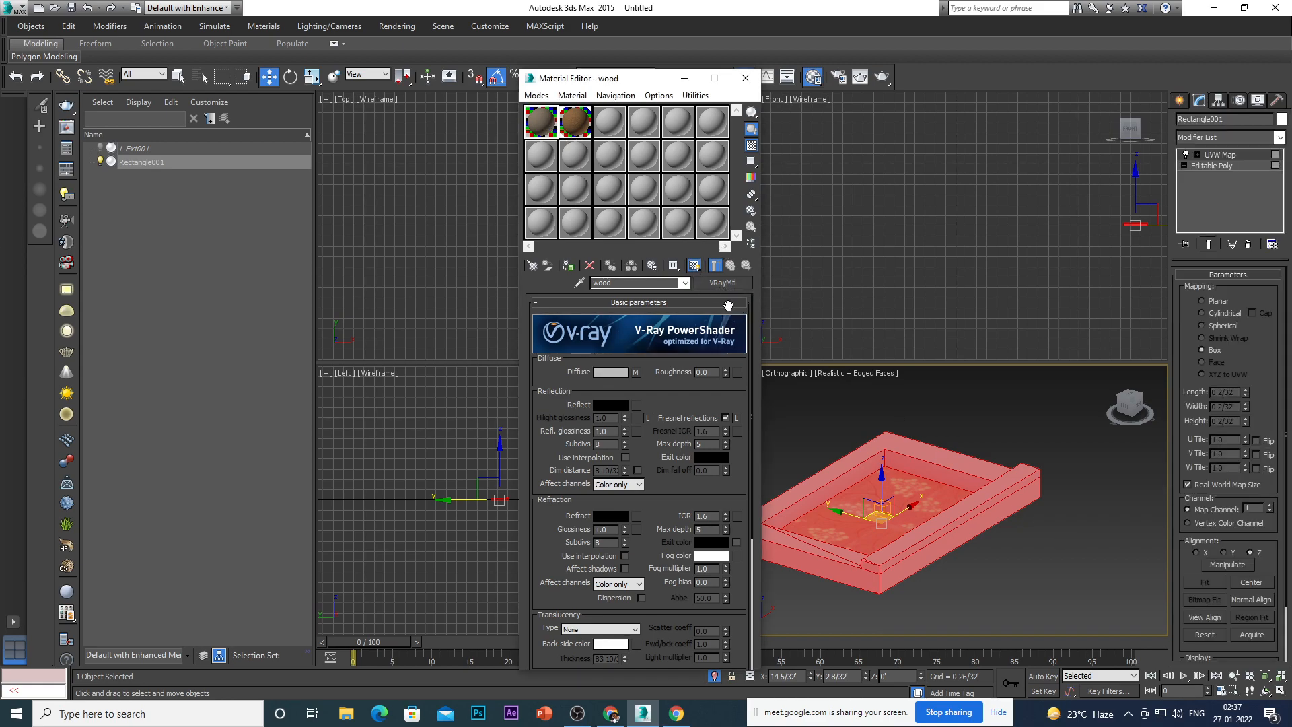
Examine the frame's texture from above and from the underside, then reselect the frame.
left_click(915, 505)
left_click(924, 495)
left_click(979, 438)
middle_click_drag(914, 533, 884, 539, "alt")
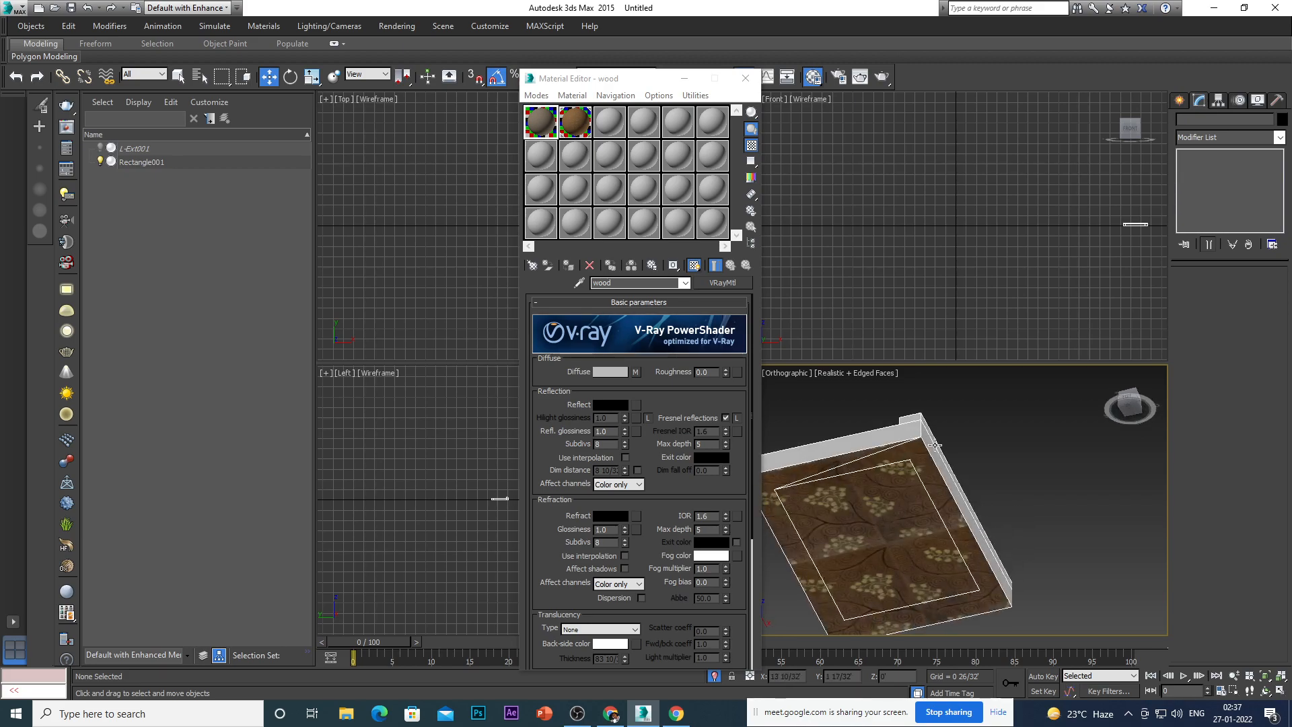
left_click(889, 536)
middle_click_drag(948, 516, 953, 560, "alt")
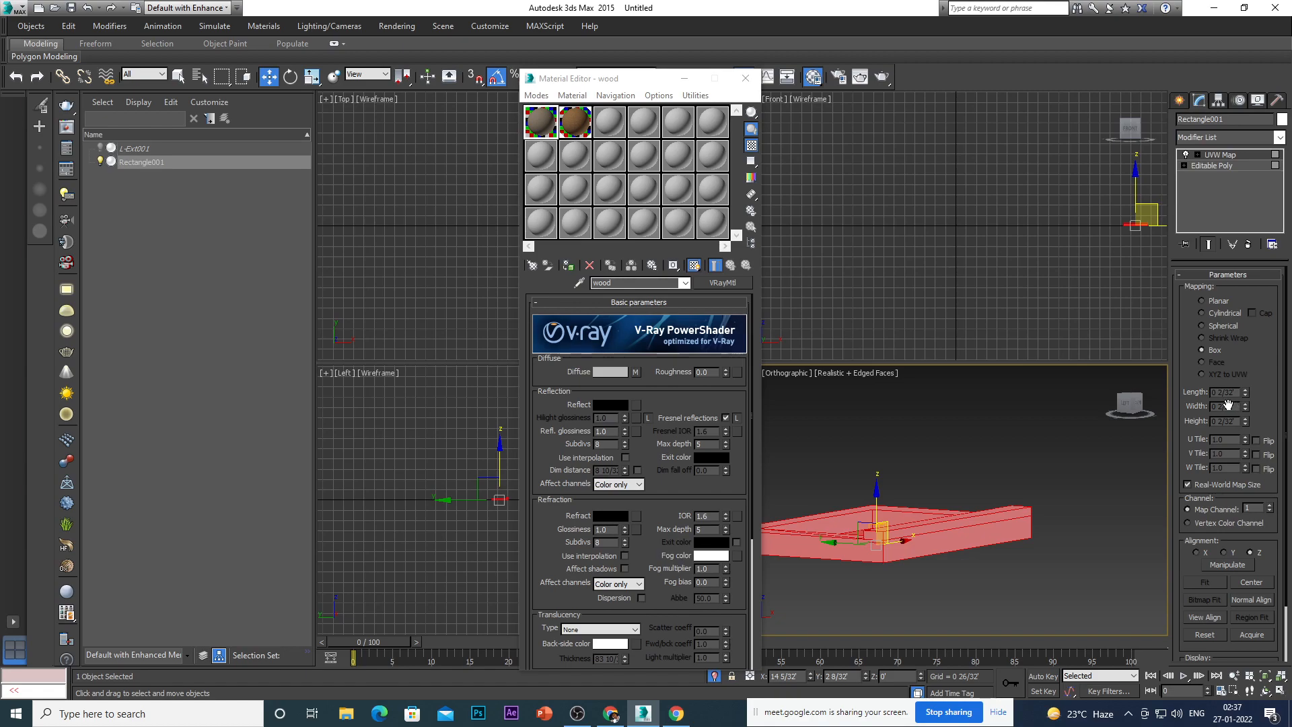
middle_click_drag(937, 531, 924, 513, "alt")
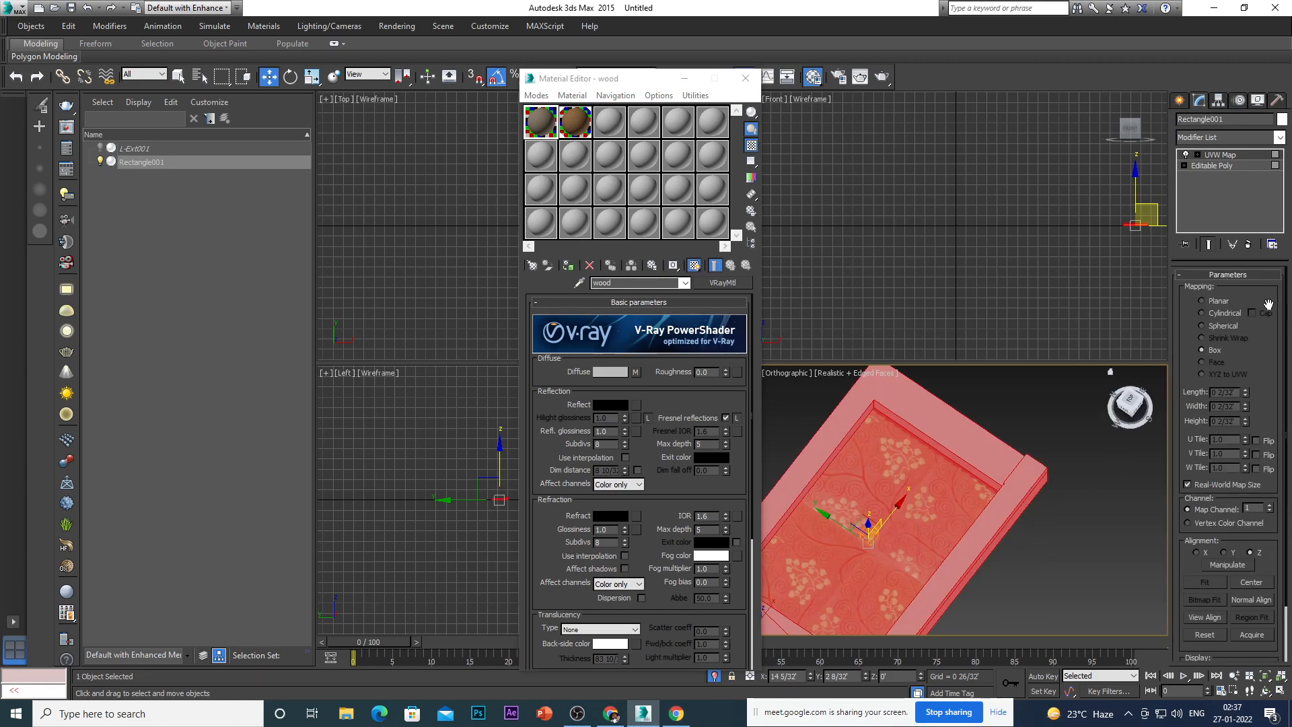
At the Editable Poly polygon level, select the recessed panel face together with the matching face on the underside.
left_click(1214, 167)
scroll(1241, 292, "down", 5)
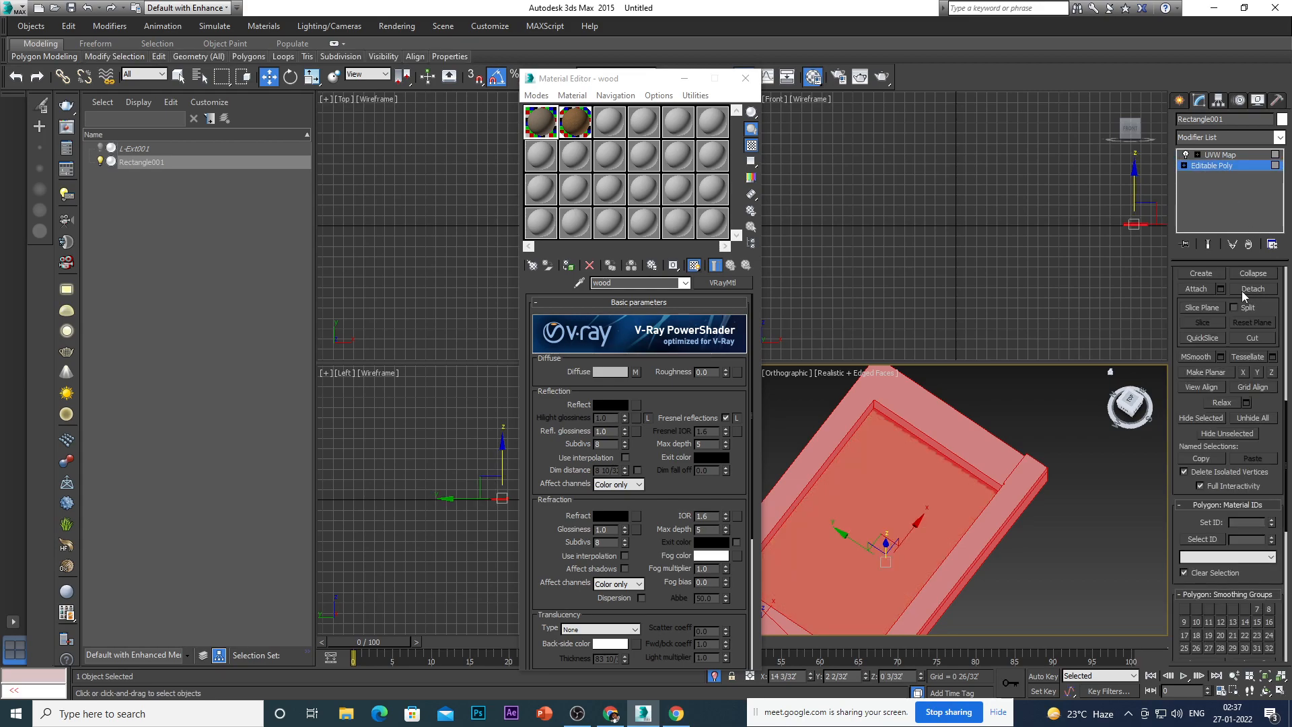
scroll(1276, 298, "up", 5)
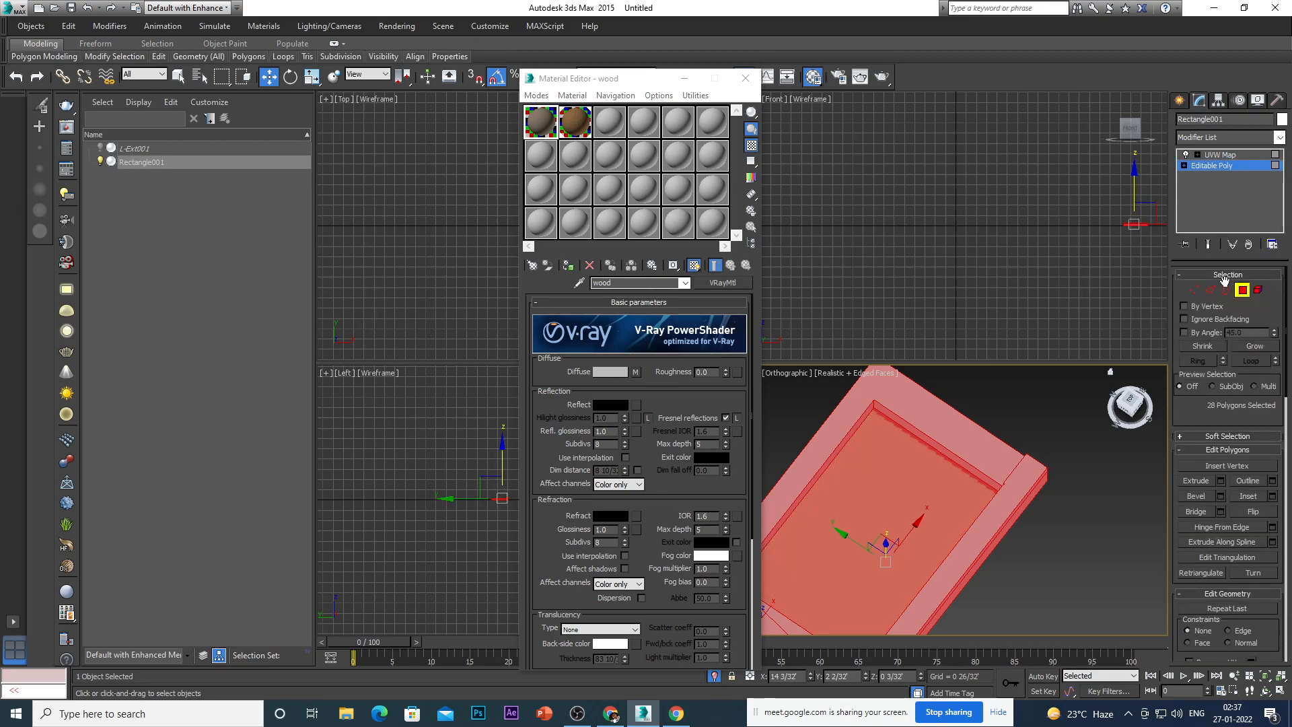
left_click(916, 490)
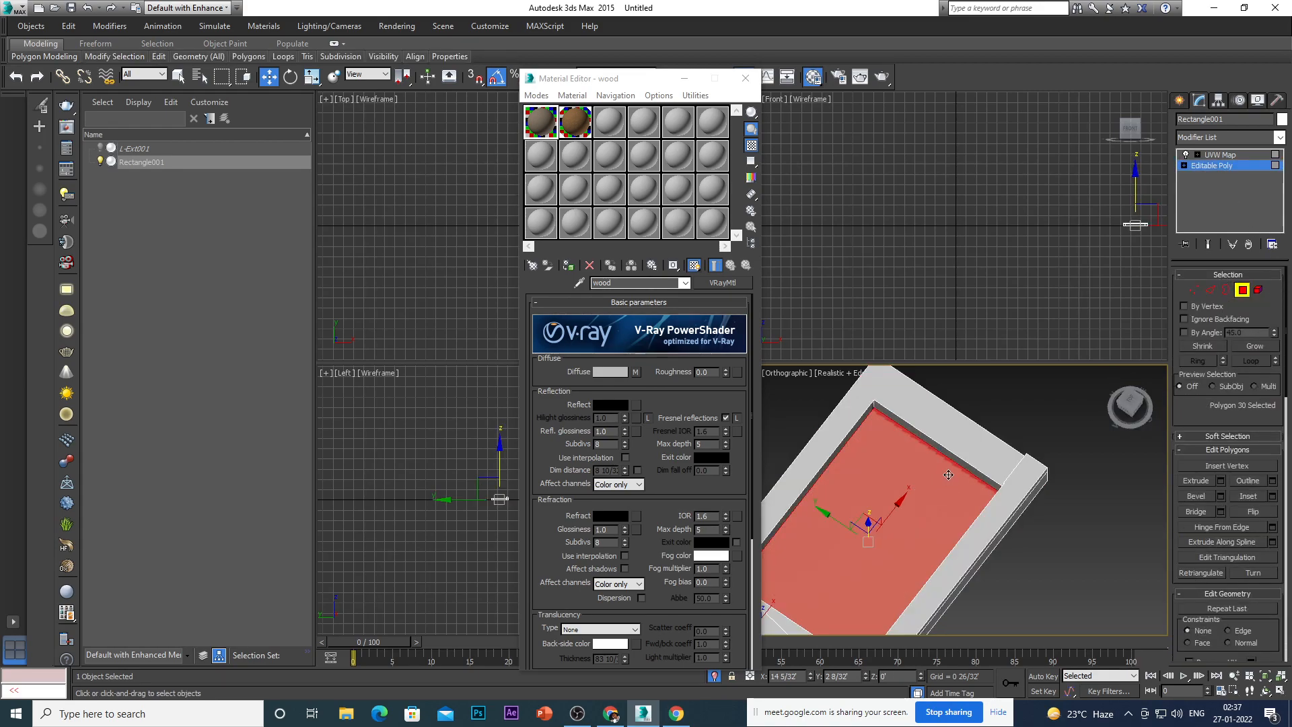
middle_click_drag(948, 525, 916, 394, "alt")
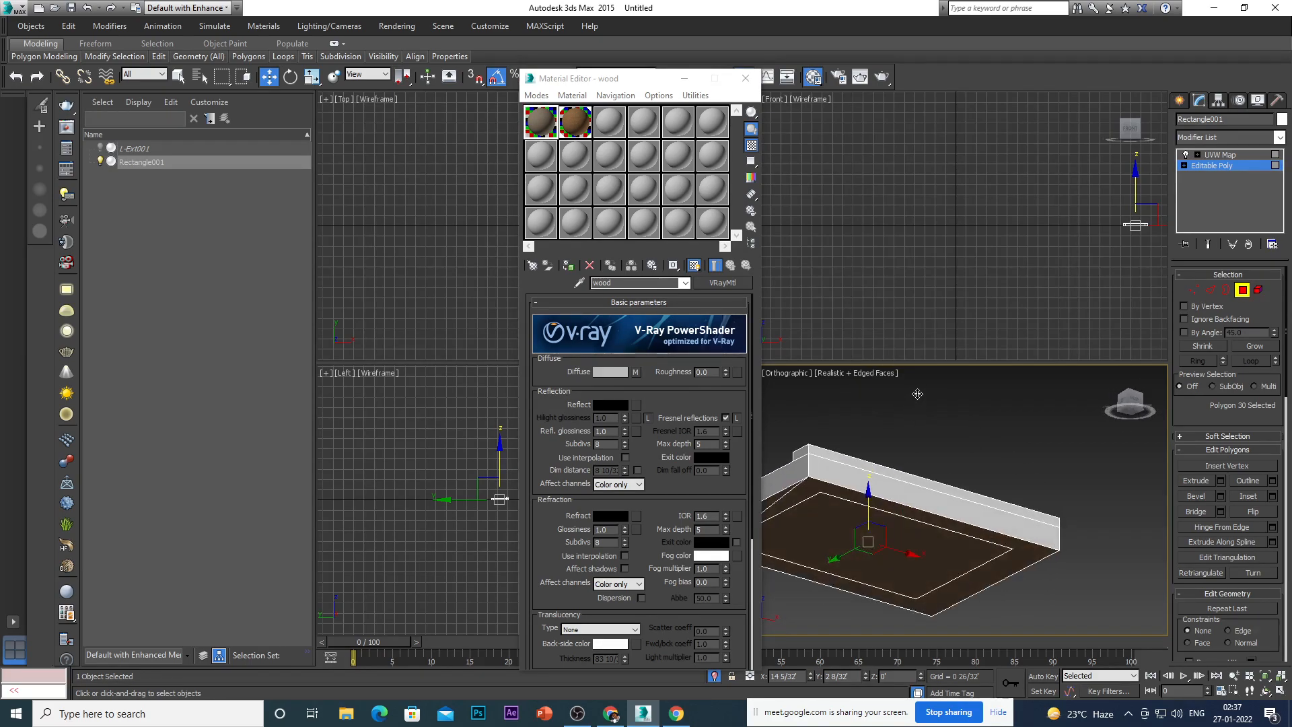
left_click(933, 546, "ctrl")
middle_click_drag(942, 550, 974, 514, "alt")
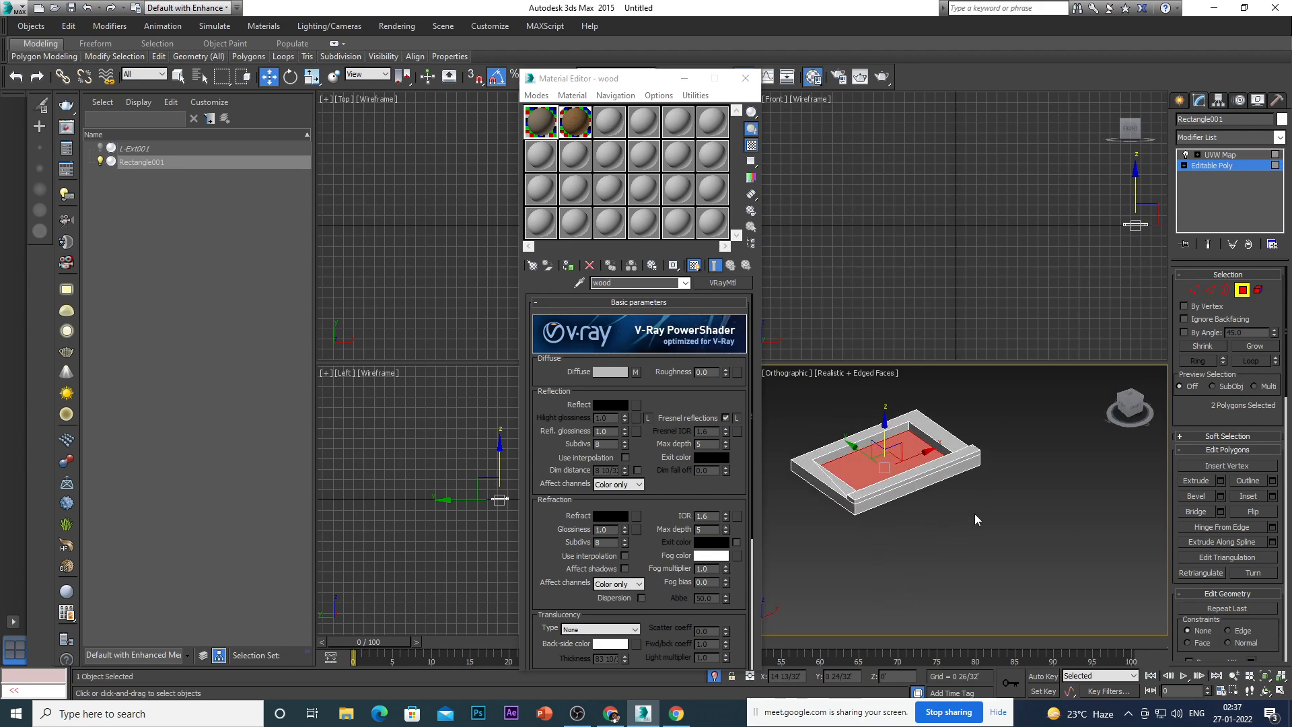
Invert the polygon selection to the frame faces, assign the wood material to them and clear the selection.
left_click(62, 28)
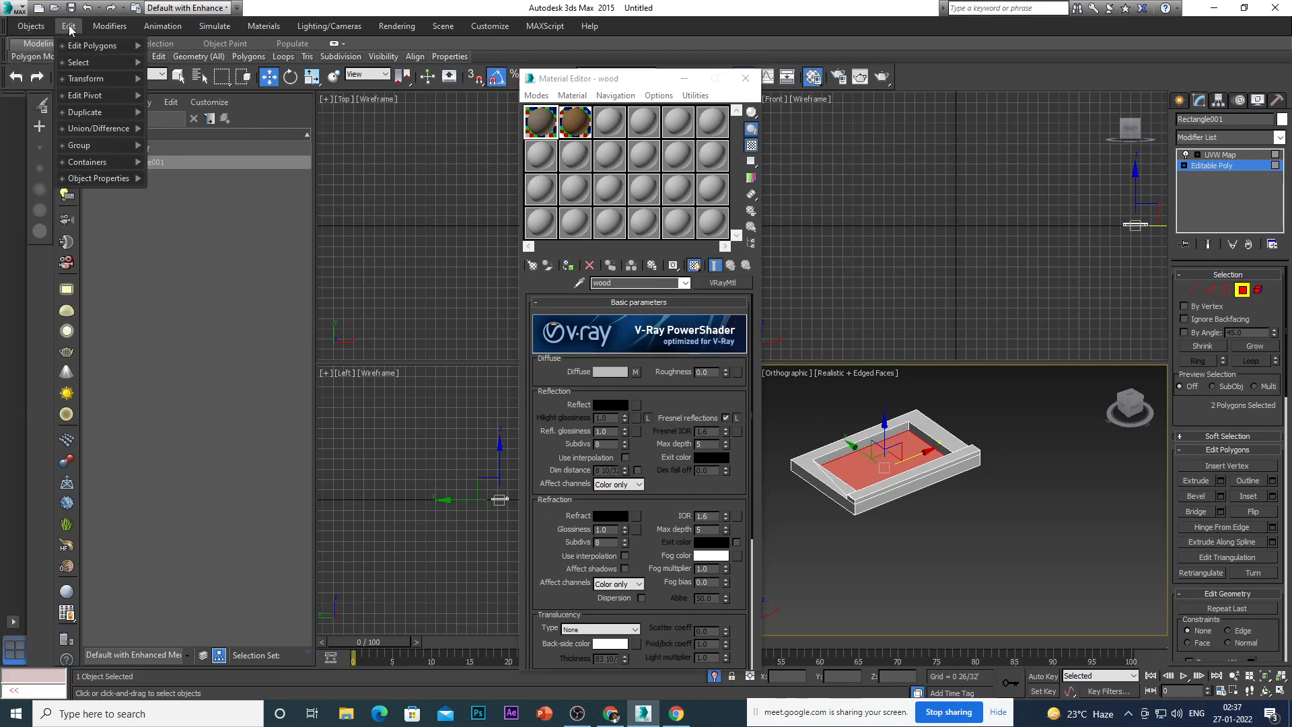
mouse_move(105, 61)
left_click(189, 116)
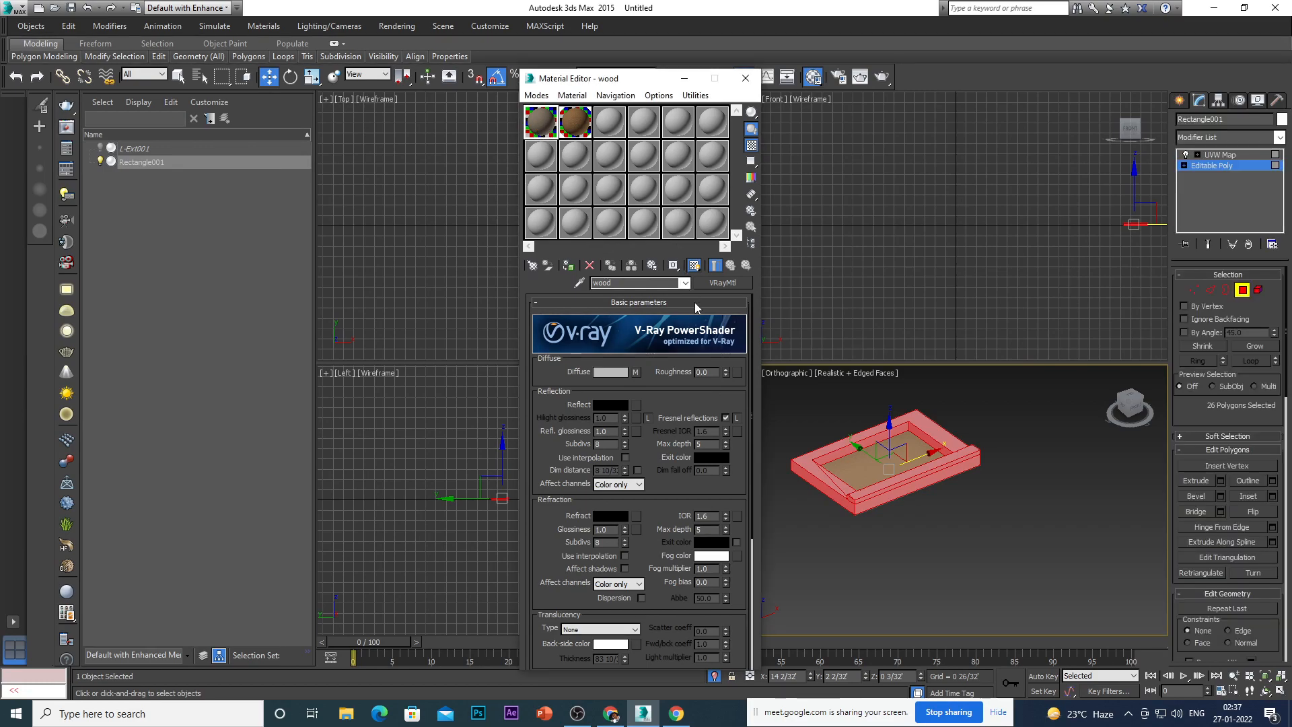
left_click(694, 266)
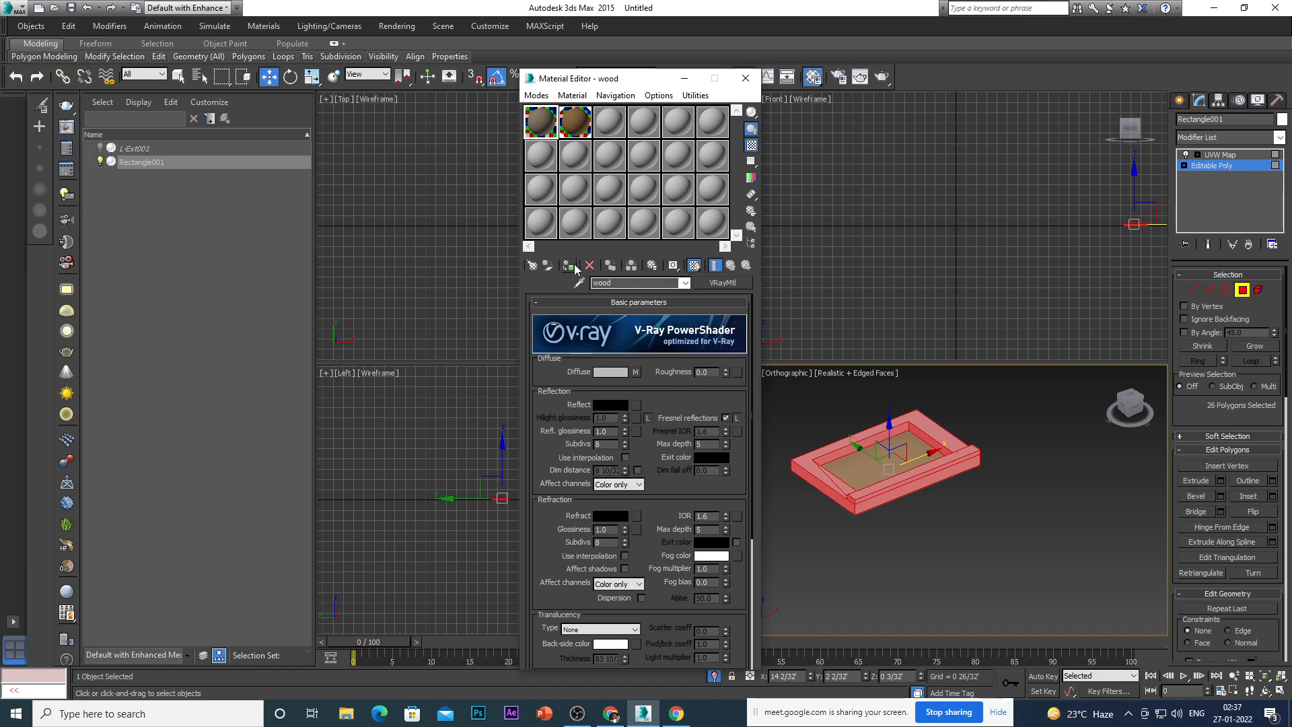
left_click(981, 541)
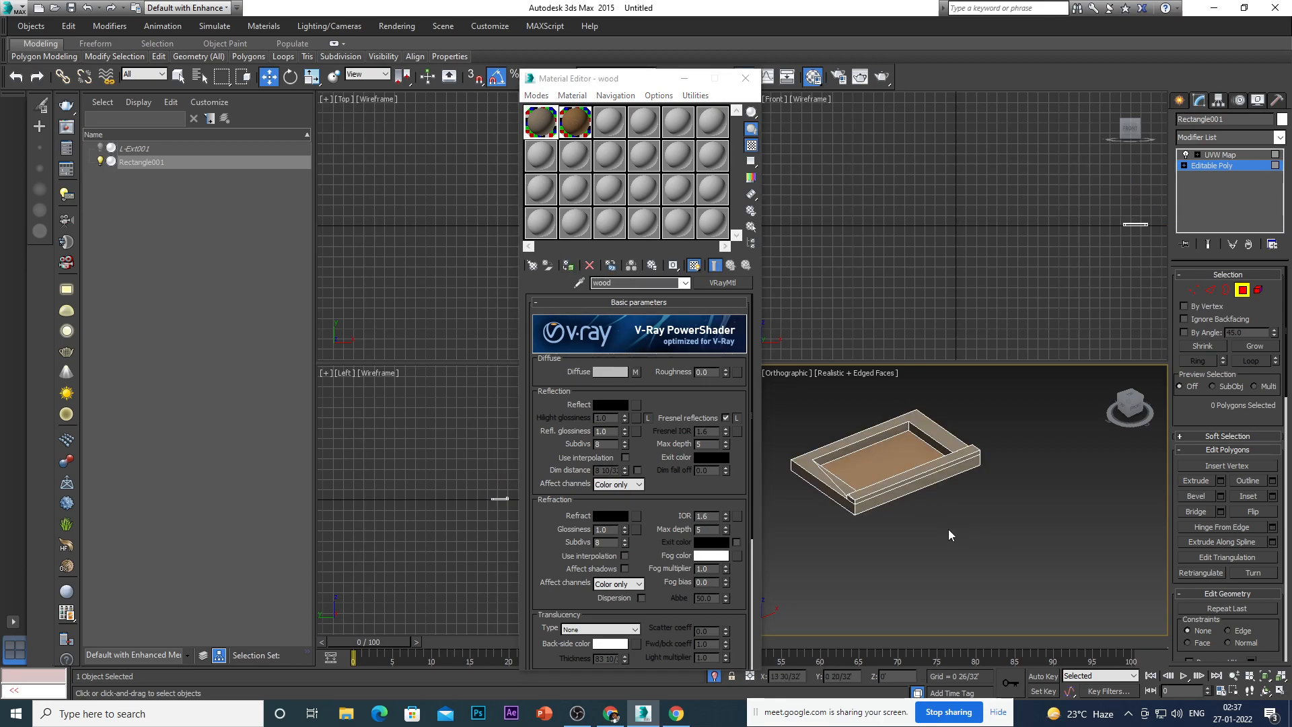
Close the material editor and return to the frame's UVW Map modifier.
left_click(744, 81)
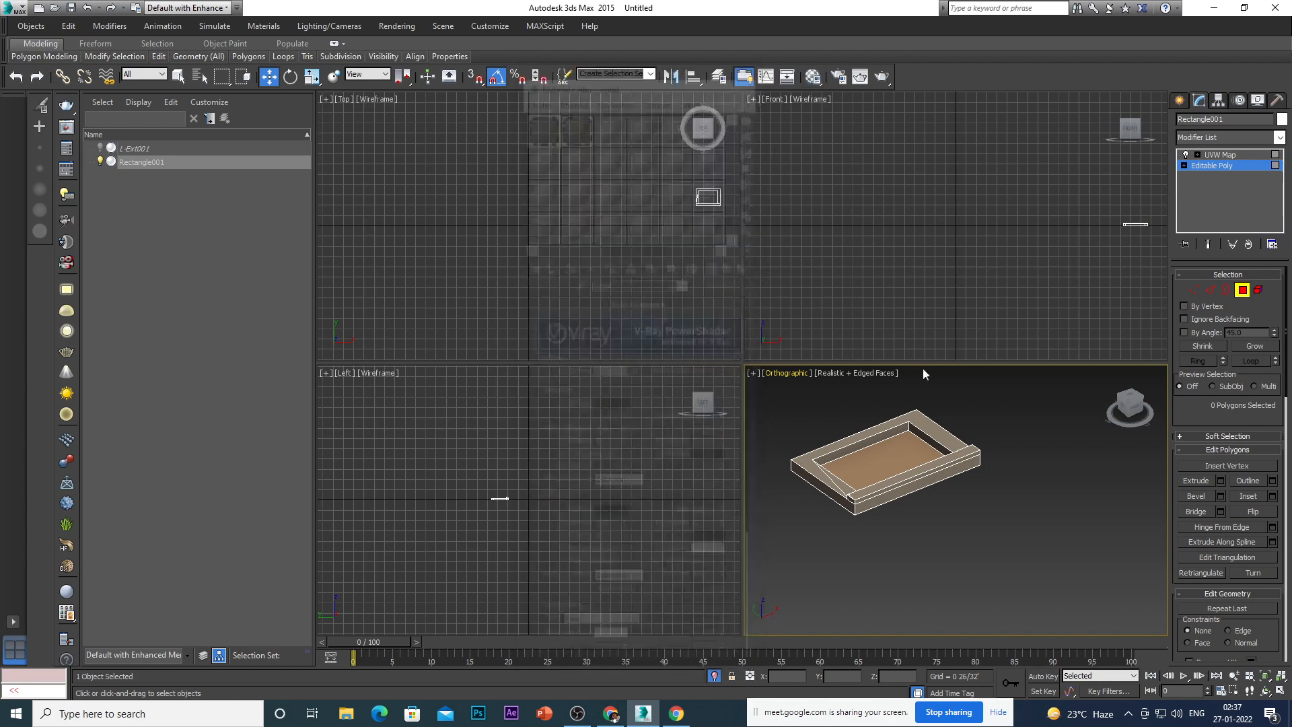
left_click(1218, 155)
middle_click_drag(853, 487, 870, 519, "alt")
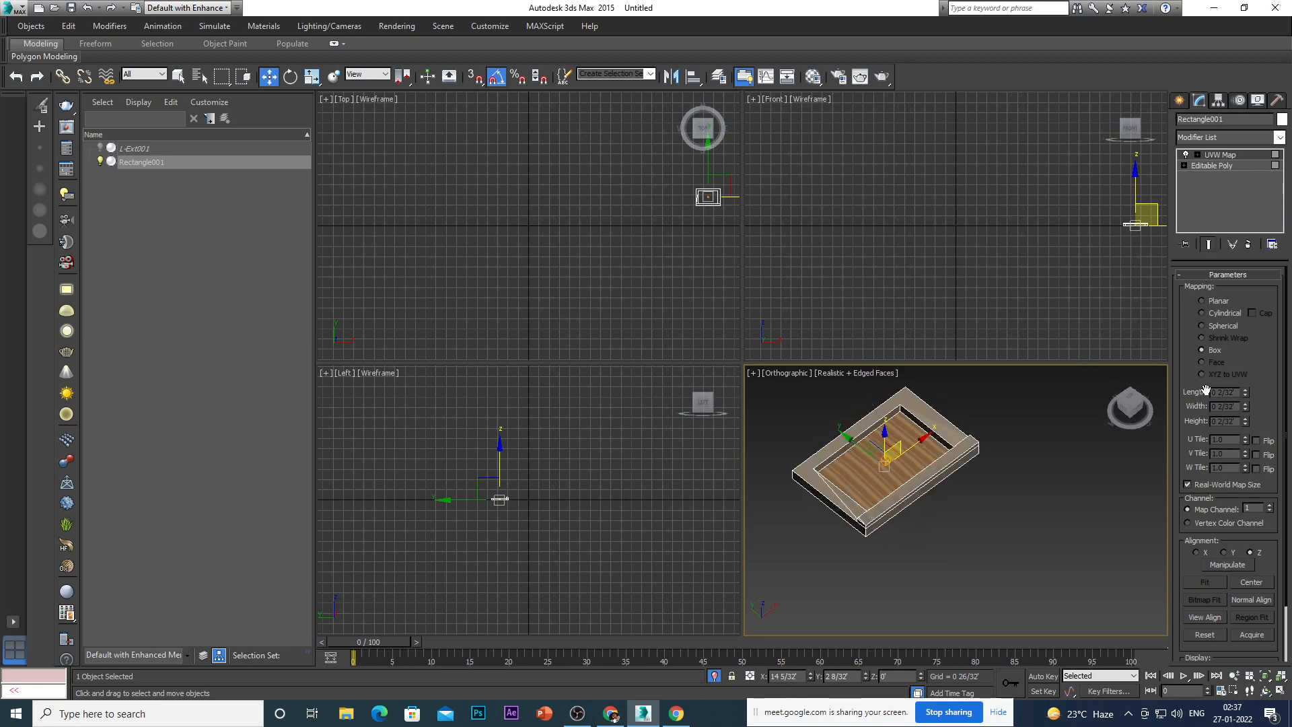
Reopen the material editor with the 36_7_orig.jpg material active, deselect the frame and examine its texture up close.
key("m")
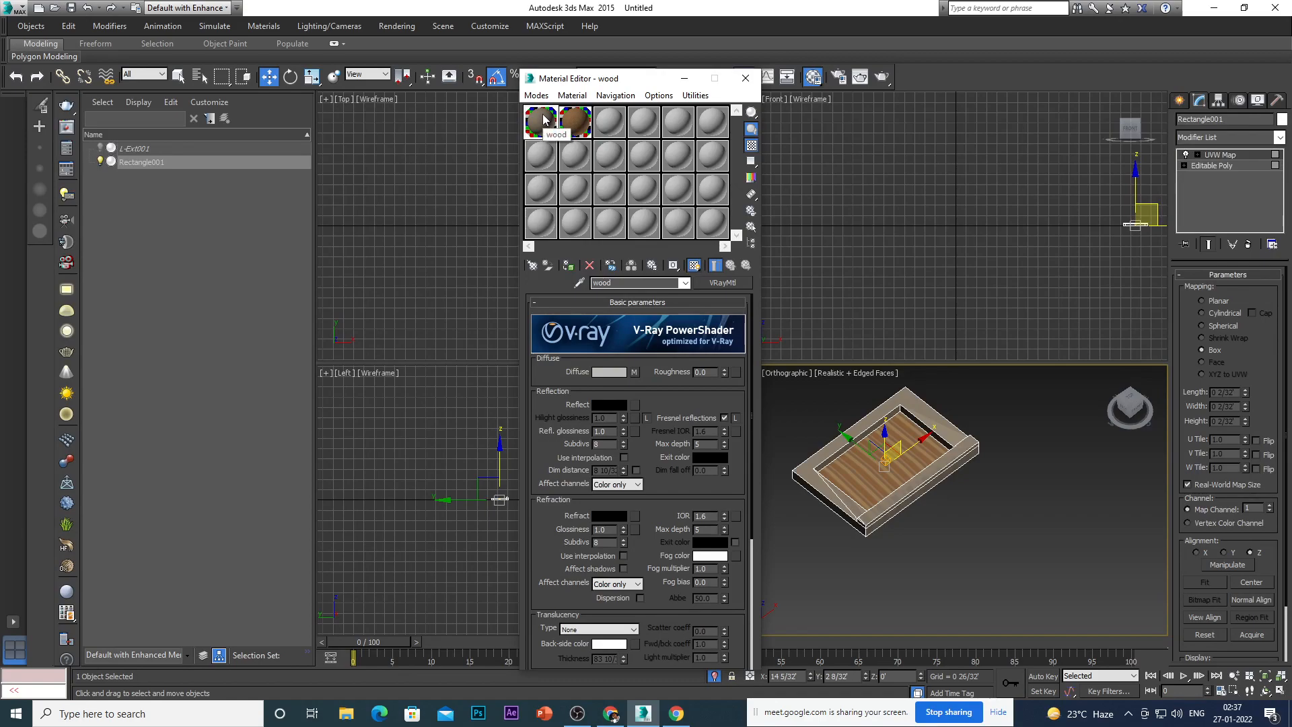
left_click(575, 125)
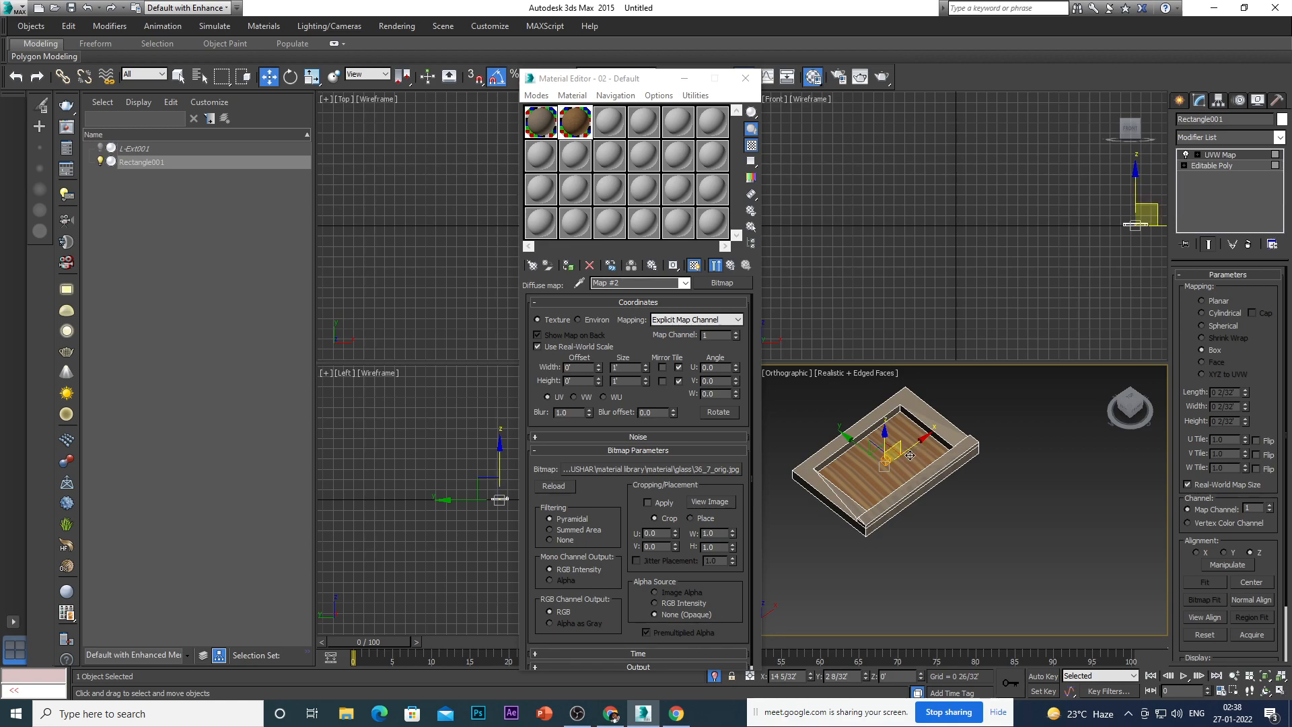
left_click(1009, 504)
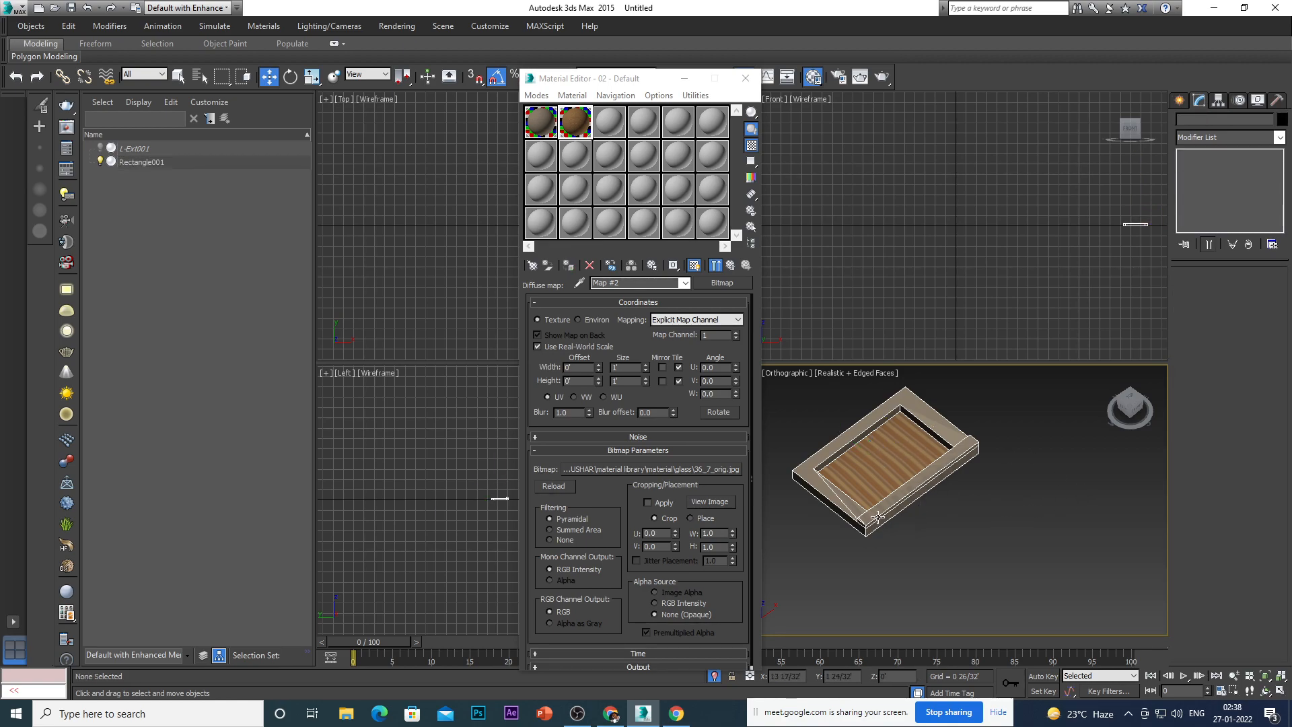
middle_click_drag(896, 530, 951, 507, "alt")
scroll(813, 524, "up", 6)
scroll(889, 535, "down", 3)
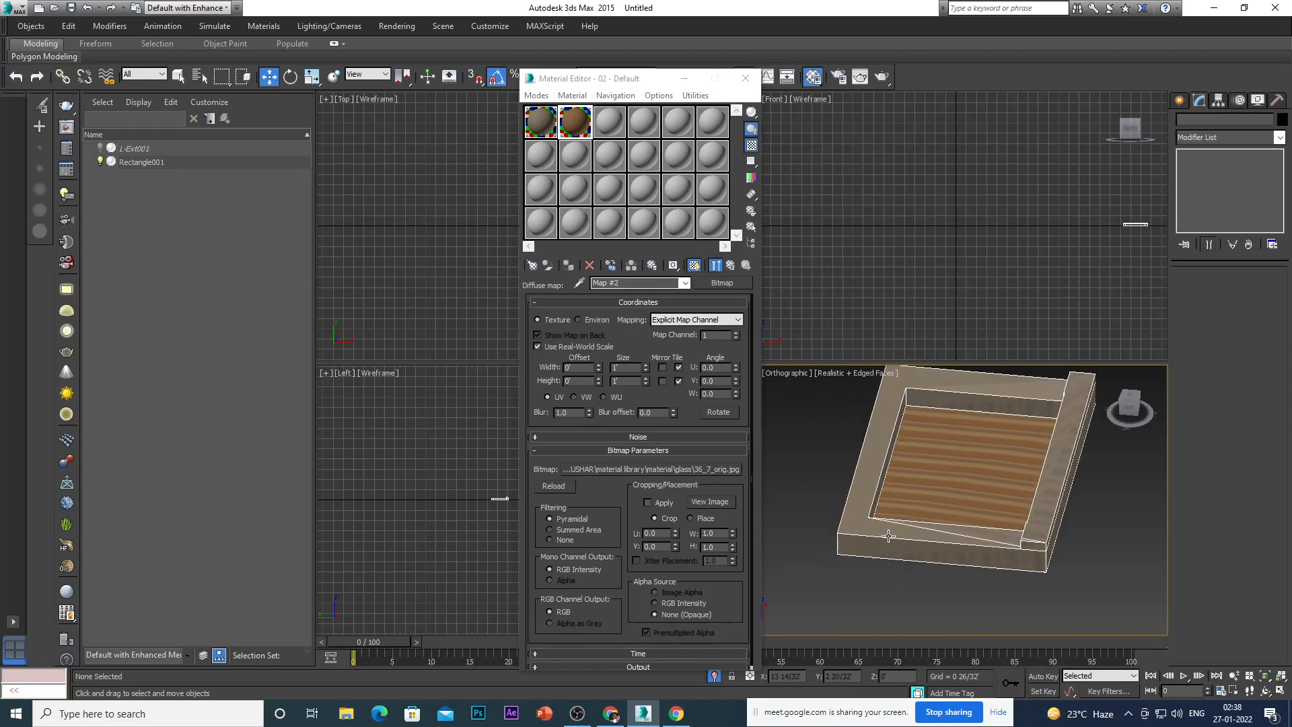
Reselect the frame and remove the stray diagonal edge and the short edge at its front corner in Editable Poly.
left_click(1007, 540)
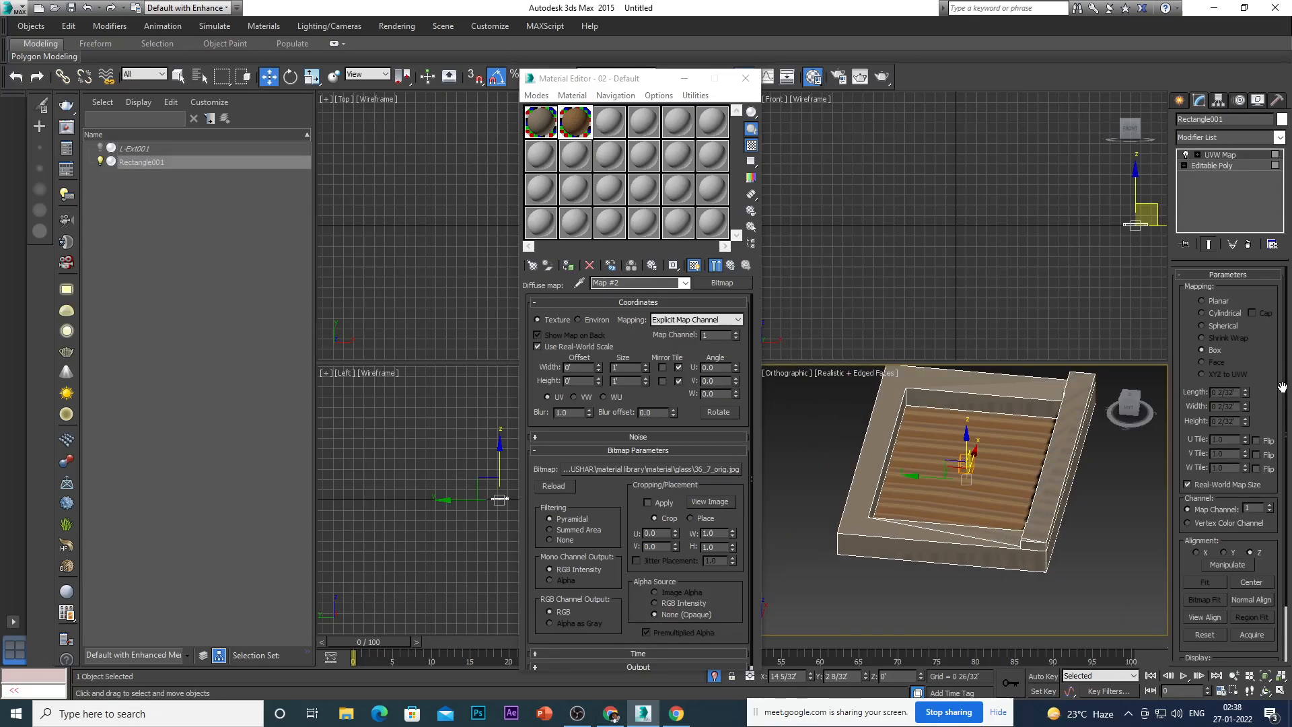
left_click(1216, 167)
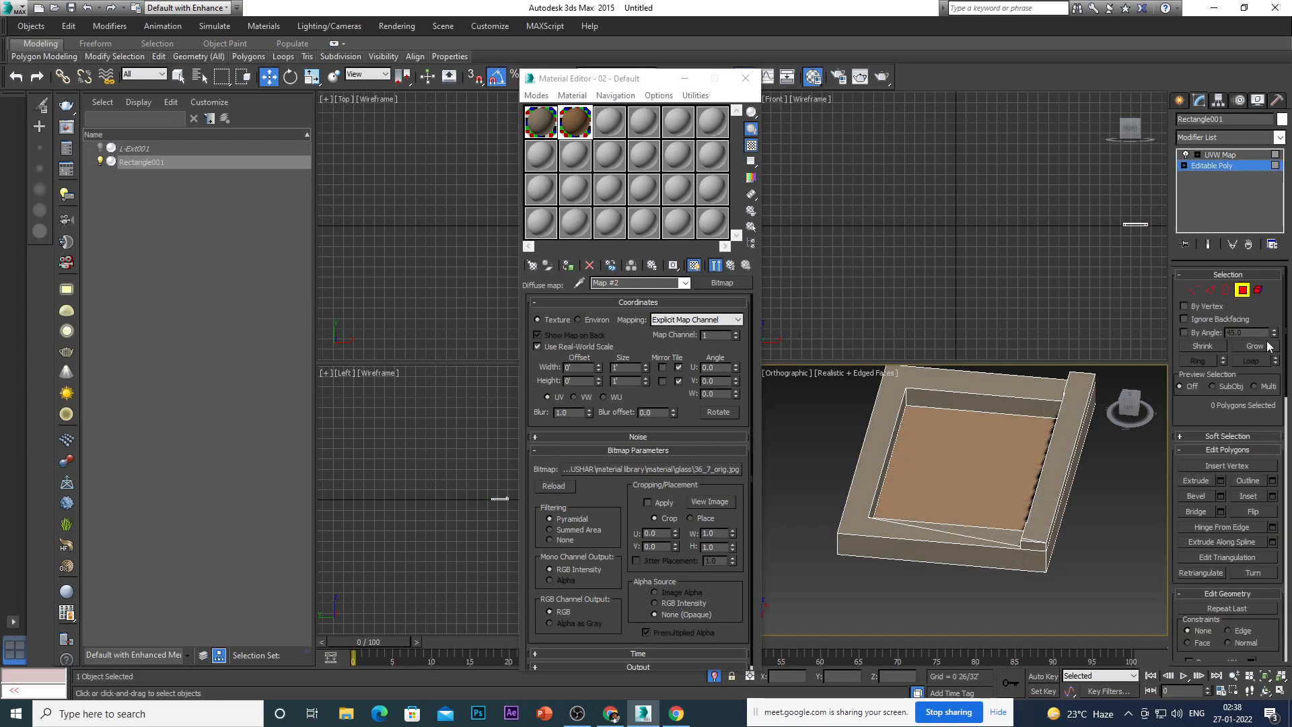
scroll(996, 540, "up", 6)
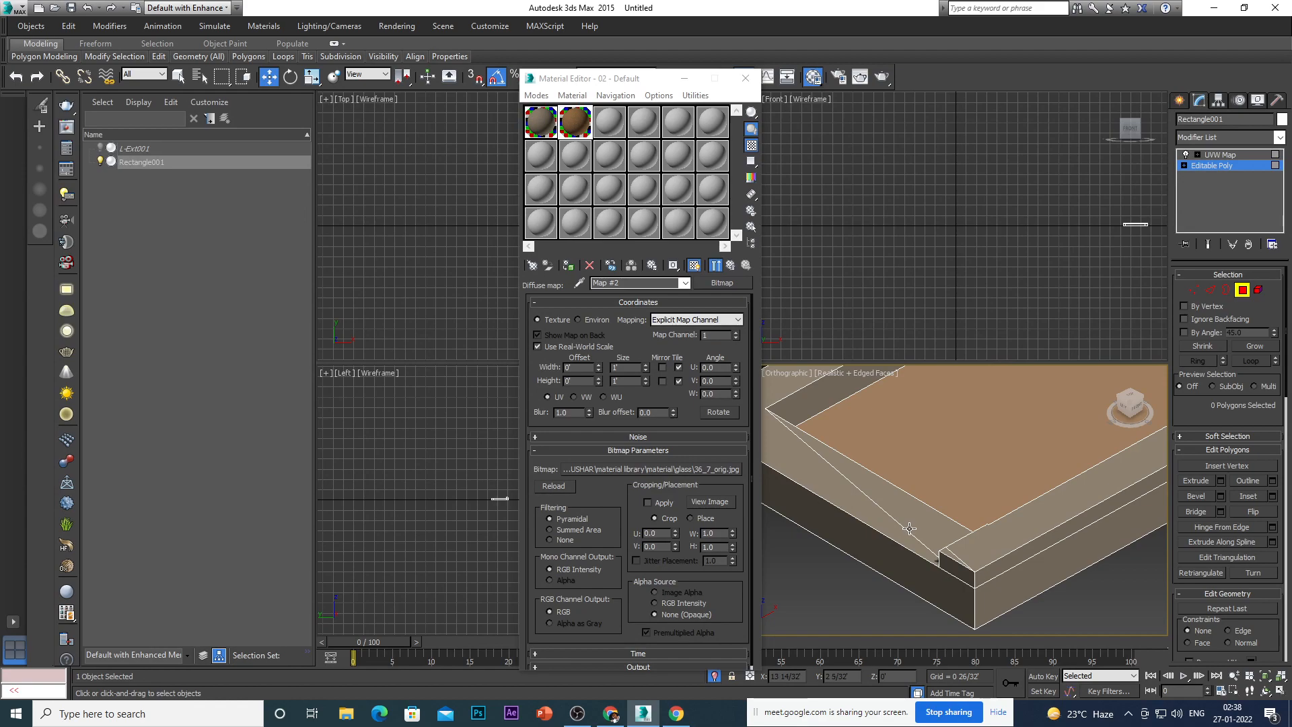
key("2")
left_click(889, 514)
left_click(1209, 483)
scroll(998, 526, "down", 6)
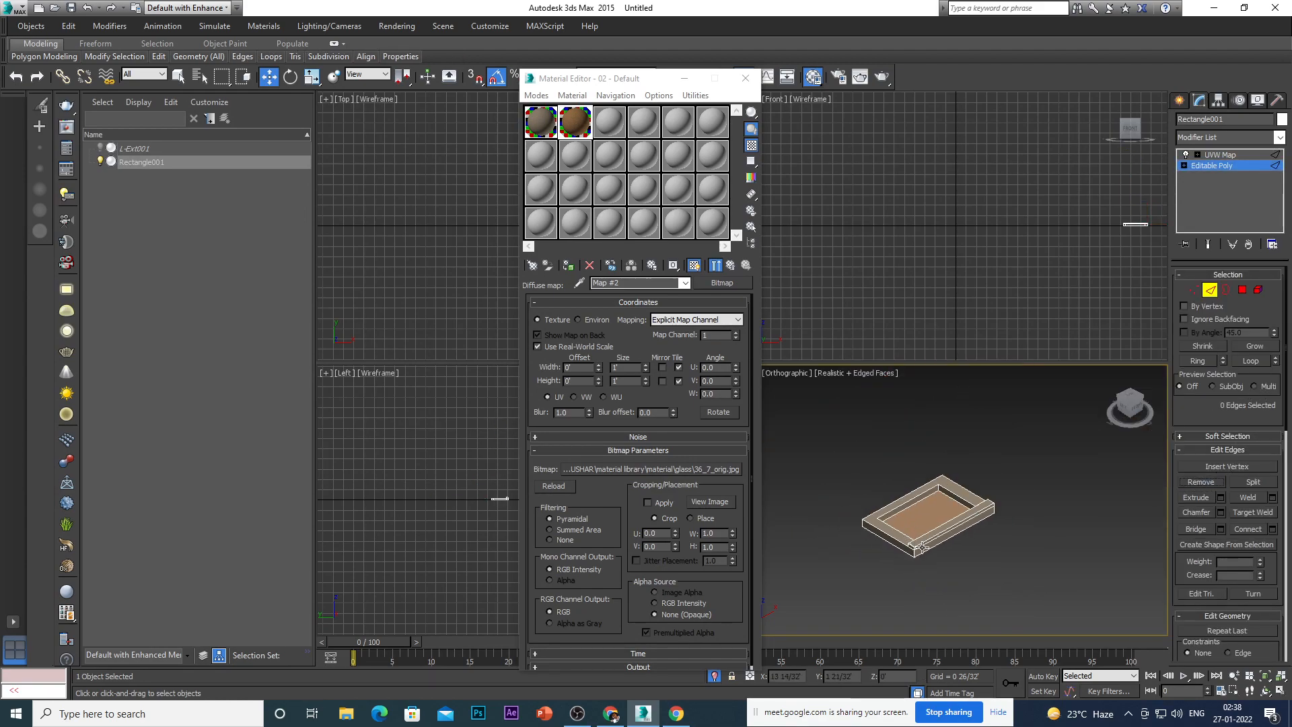
scroll(920, 548, "up", 8)
left_click(803, 581)
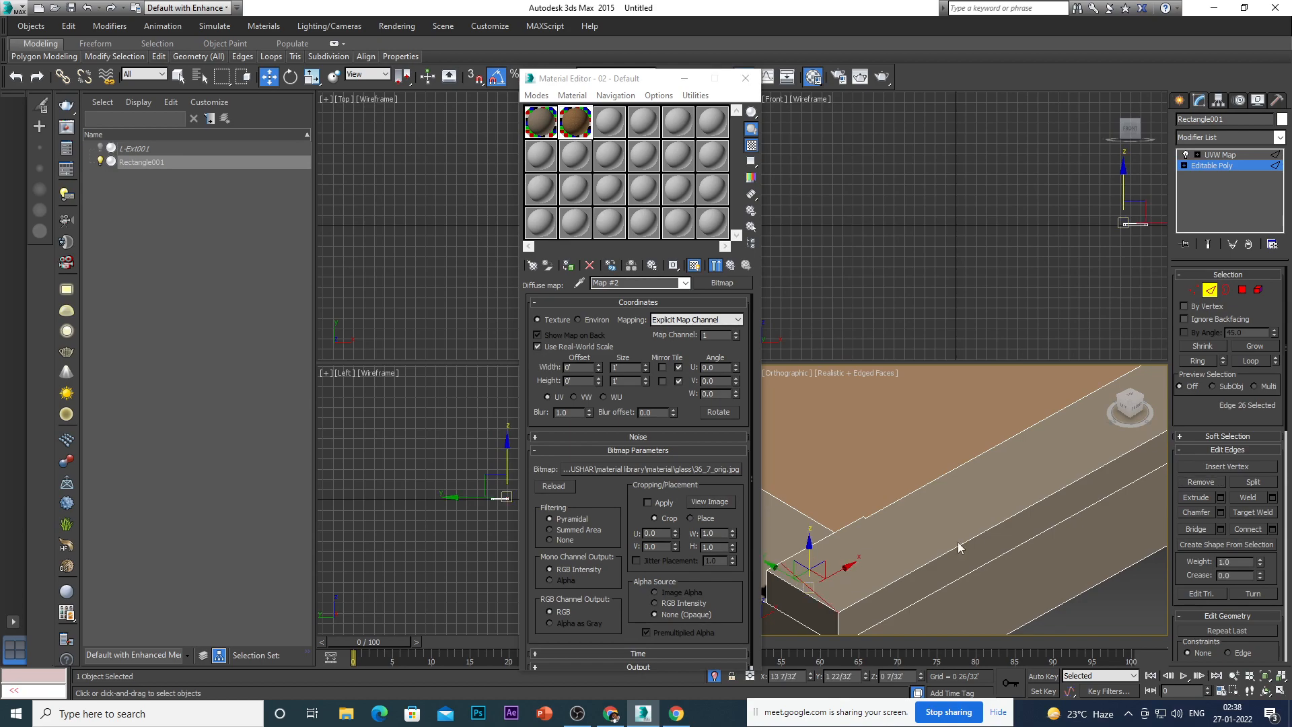
left_click(1200, 481)
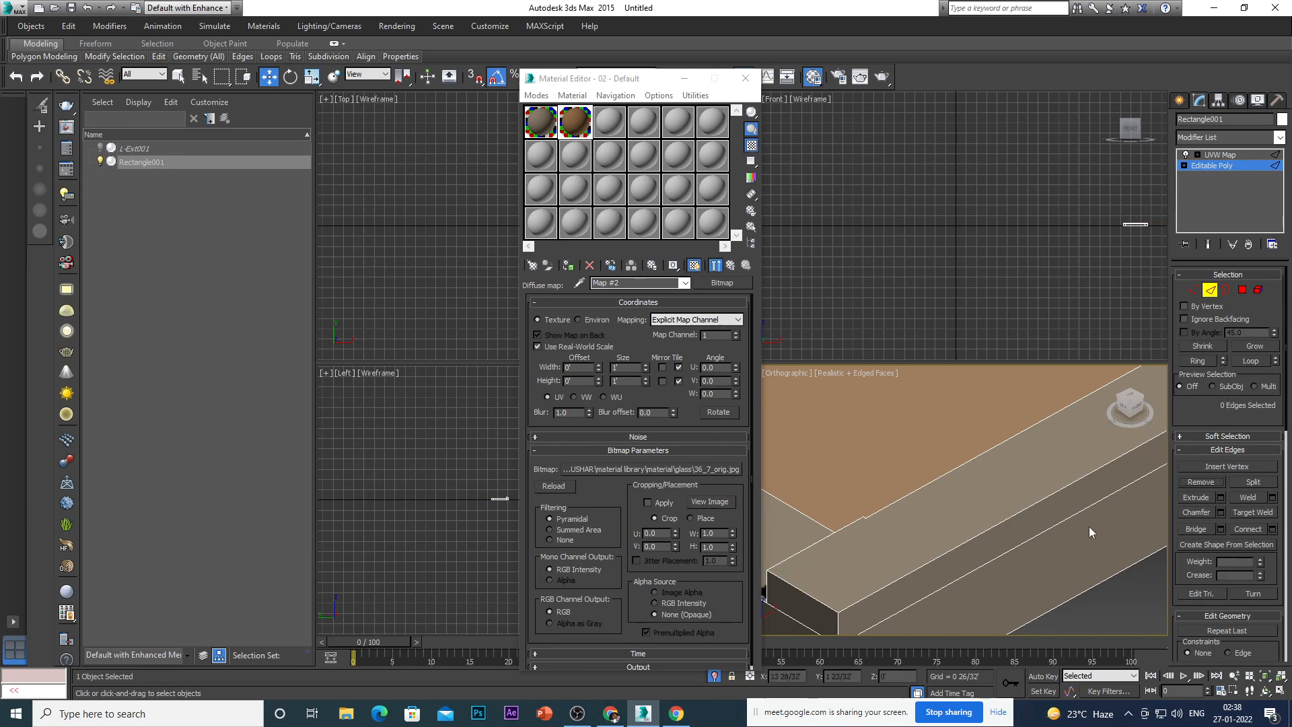
Switch back to polygon level and select the recessed panel's top and underside faces.
scroll(1036, 498, "down", 6)
scroll(969, 474, "down", 5)
middle_click_drag(981, 481, 1004, 553, "alt")
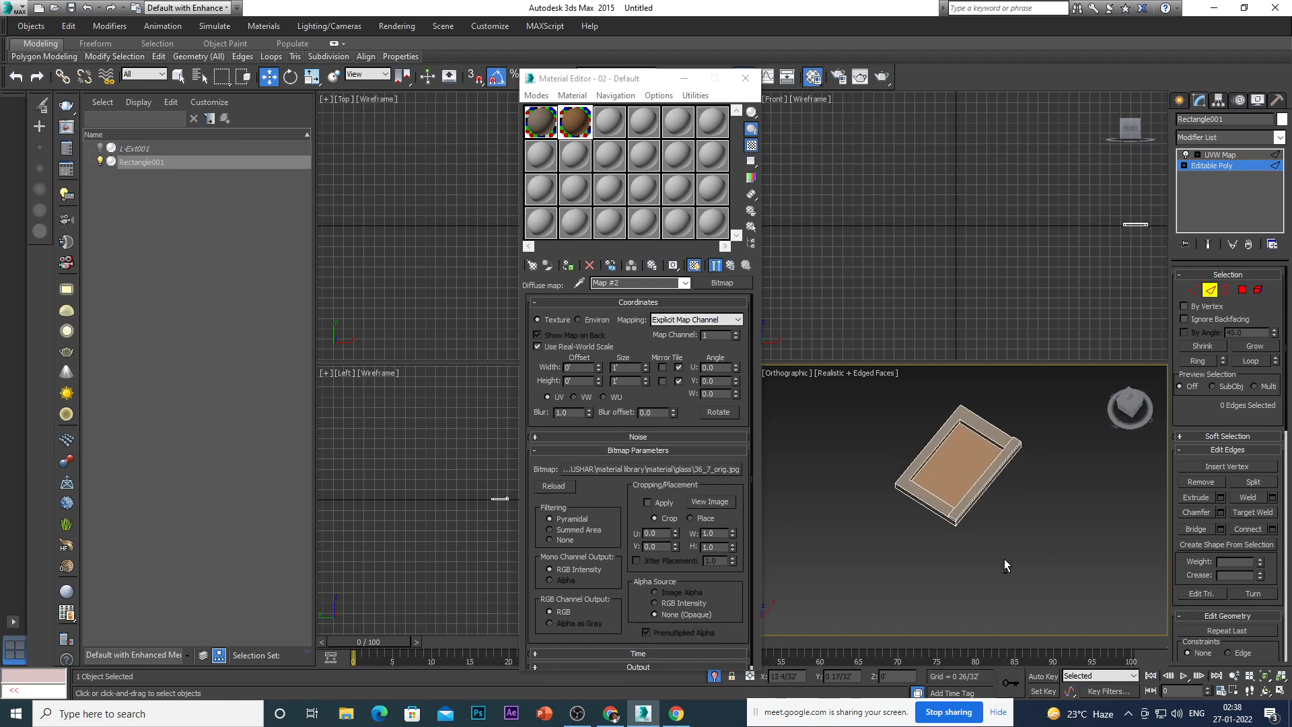
left_click(1242, 289)
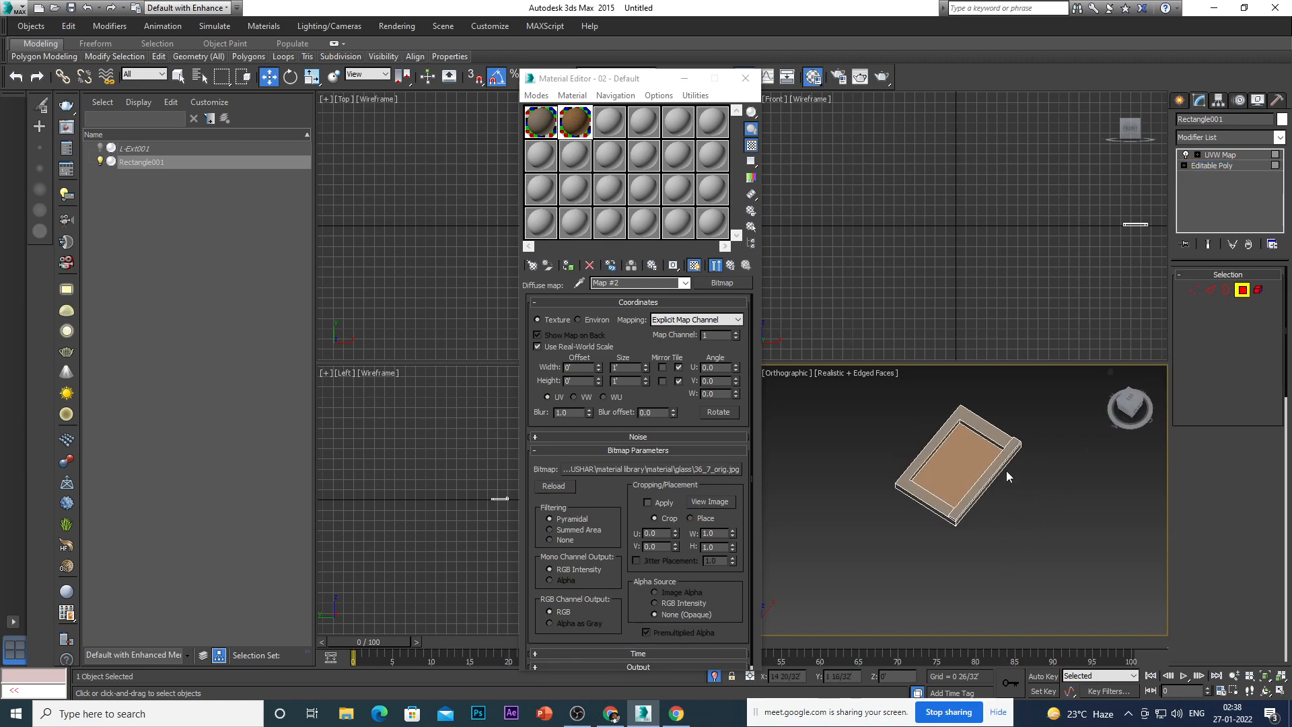
scroll(969, 474, "up", 3)
left_click(969, 475)
middle_click_drag(979, 527, 939, 408, "alt")
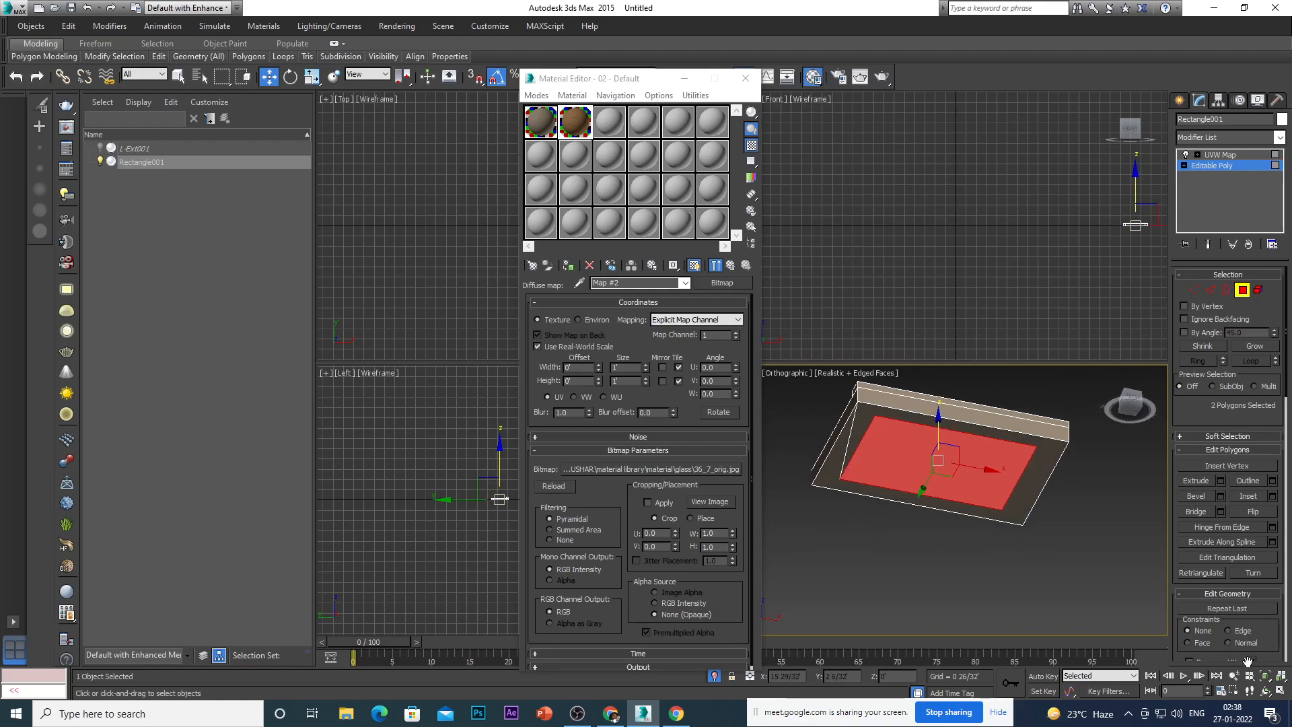
Clear the selection, reselect the panel faces by material ID 1 and assign the 36_7_orig.jpg material to them.
scroll(1273, 592, "down", 5)
scroll(1273, 592, "down", 5)
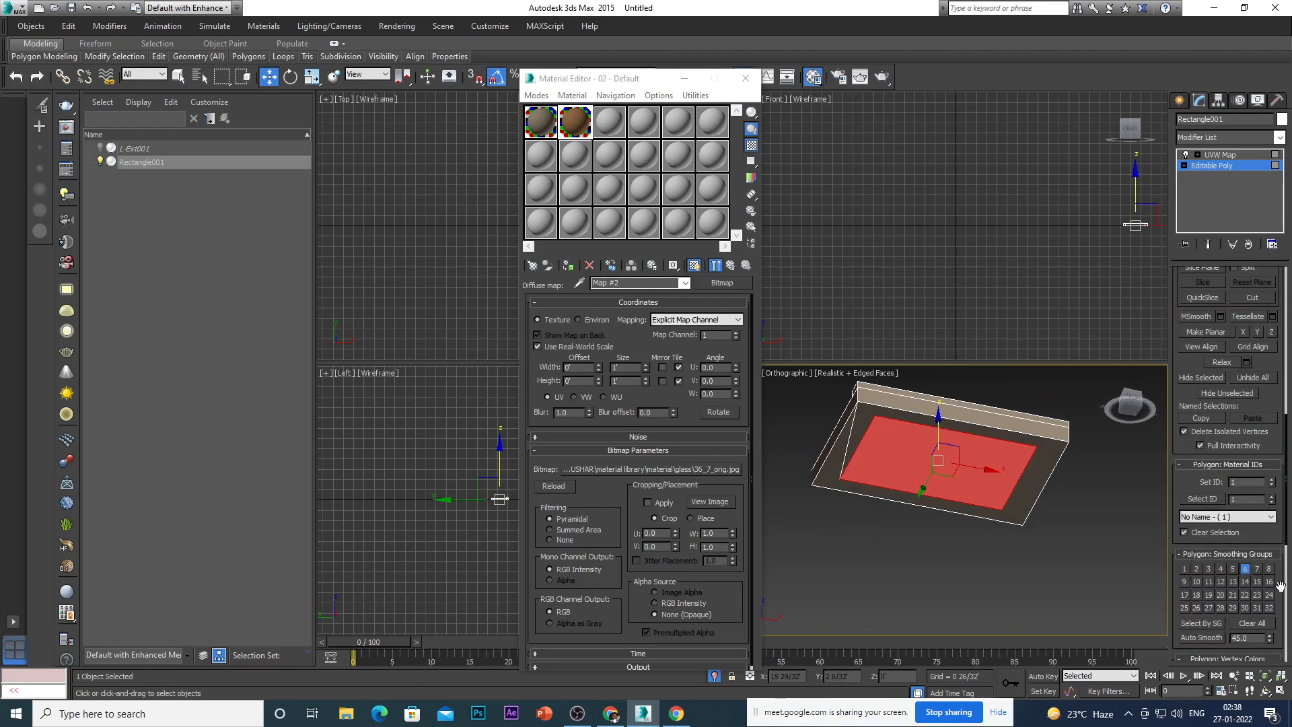
left_click(1202, 498)
left_click(1086, 532)
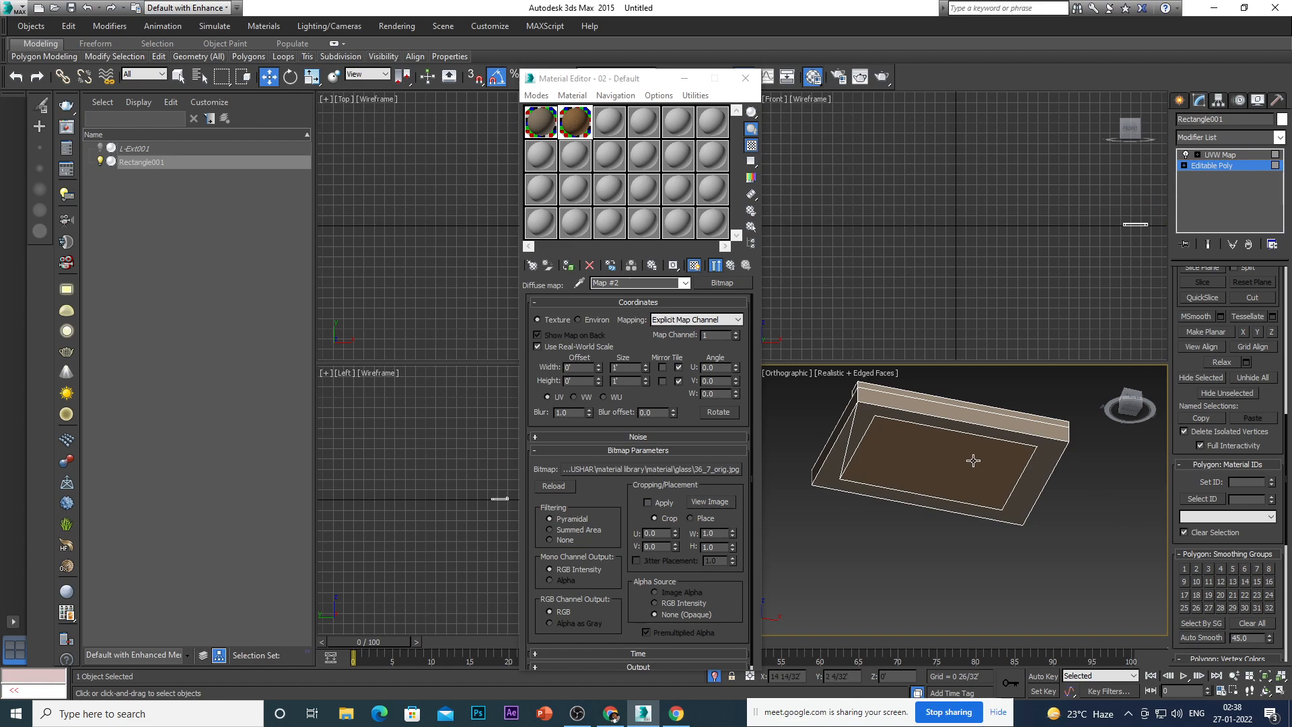
left_click(1254, 499)
left_click(1198, 498)
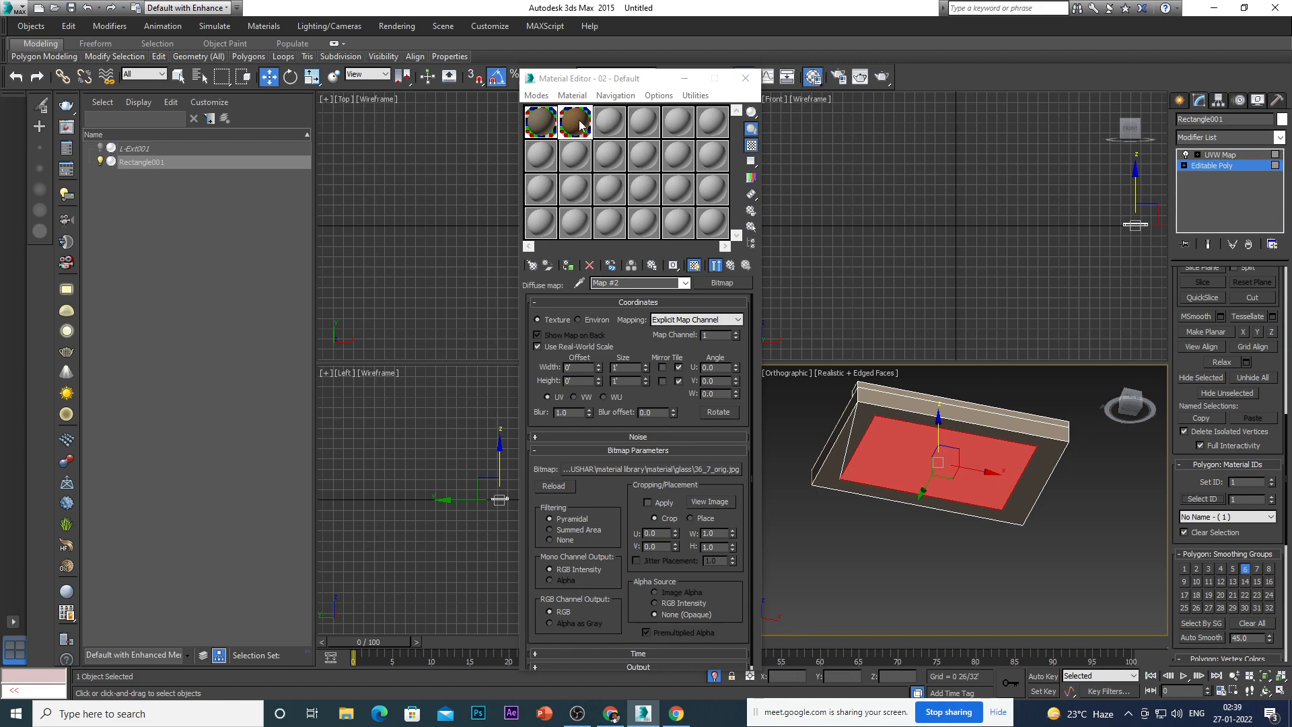
left_click(567, 266)
middle_click_drag(952, 498, 1041, 356, "alt")
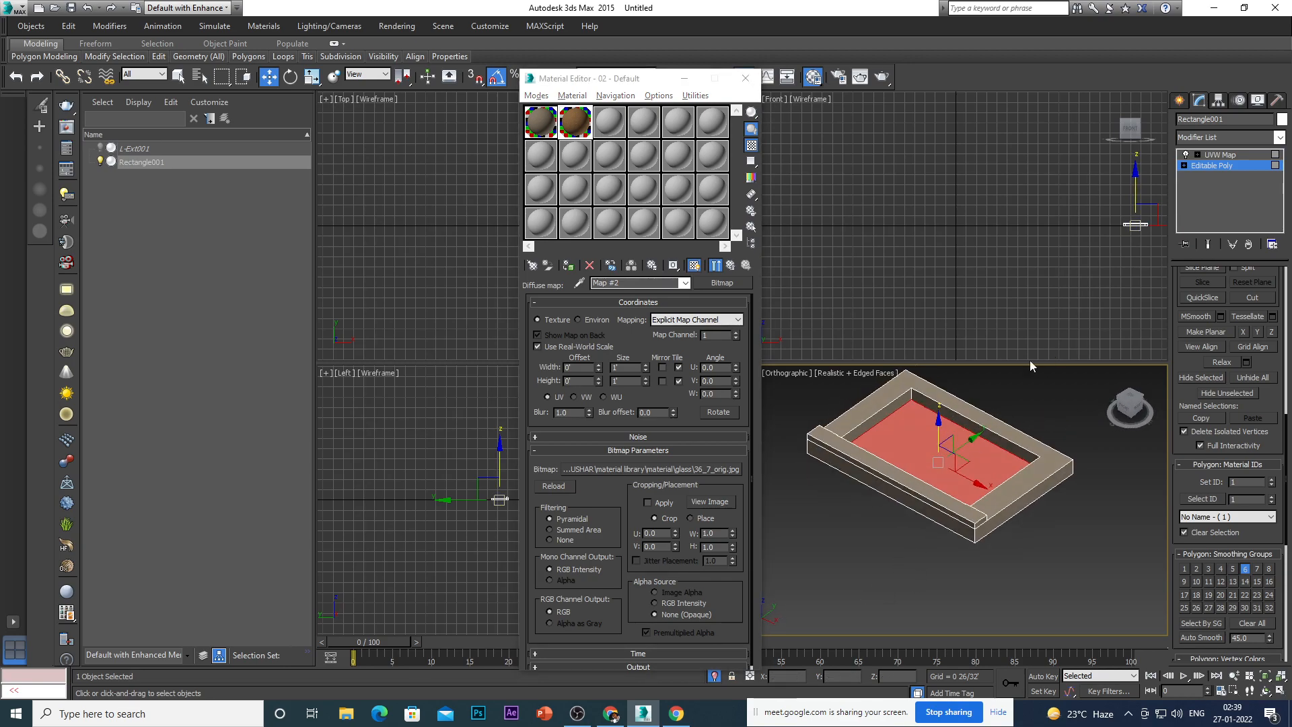
Invert the polygon selection from the recessed panel to the frame faces and set their material ID to 2.
left_click(70, 26)
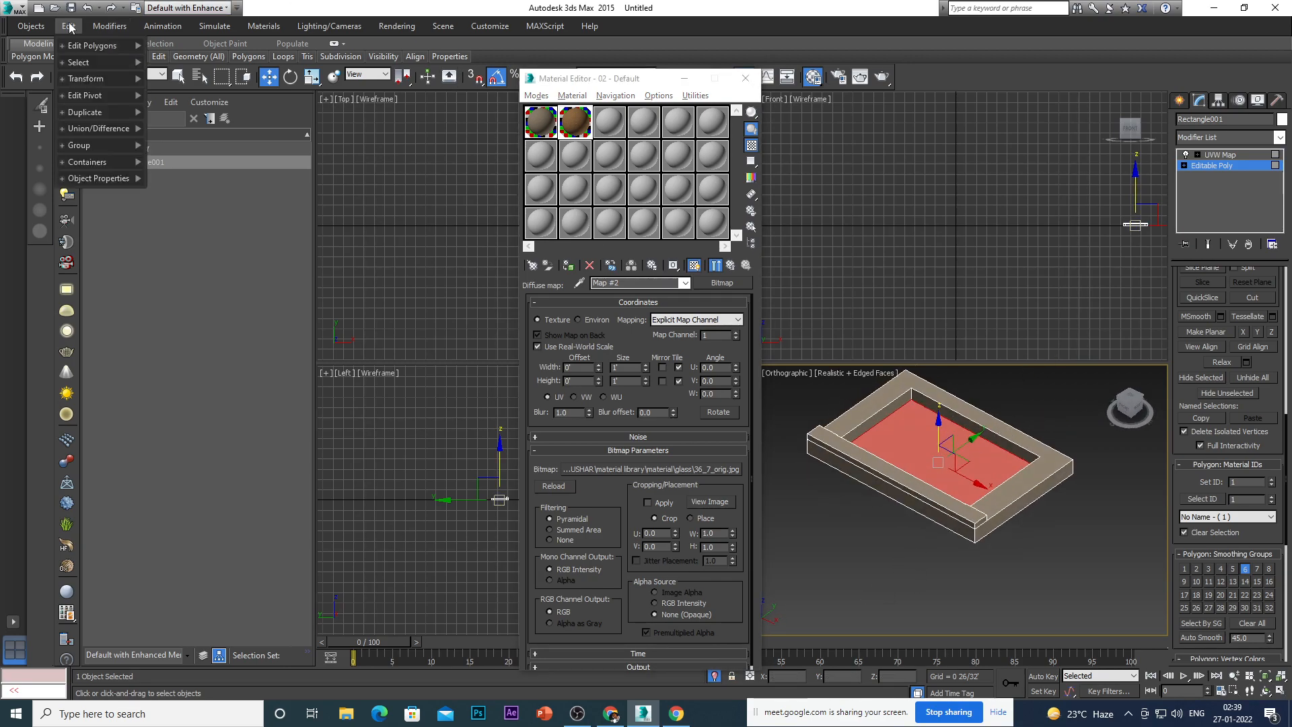
mouse_move(85, 67)
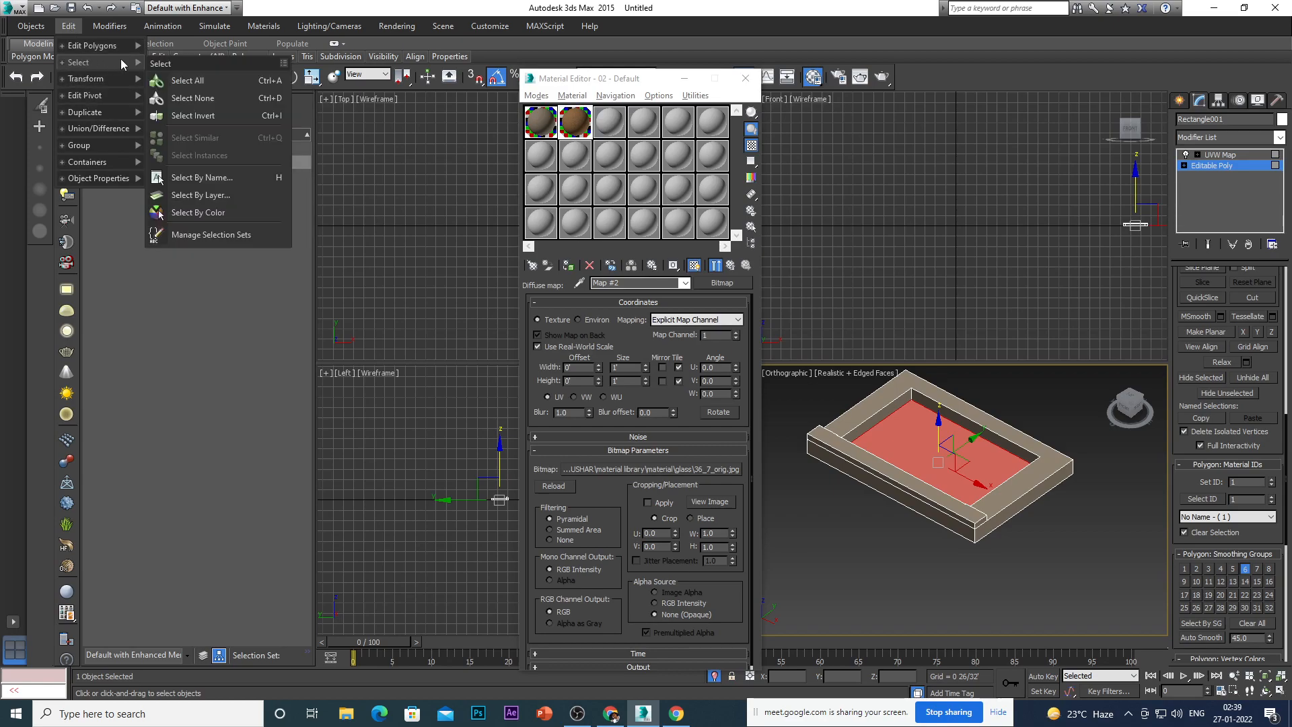
left_click(193, 115)
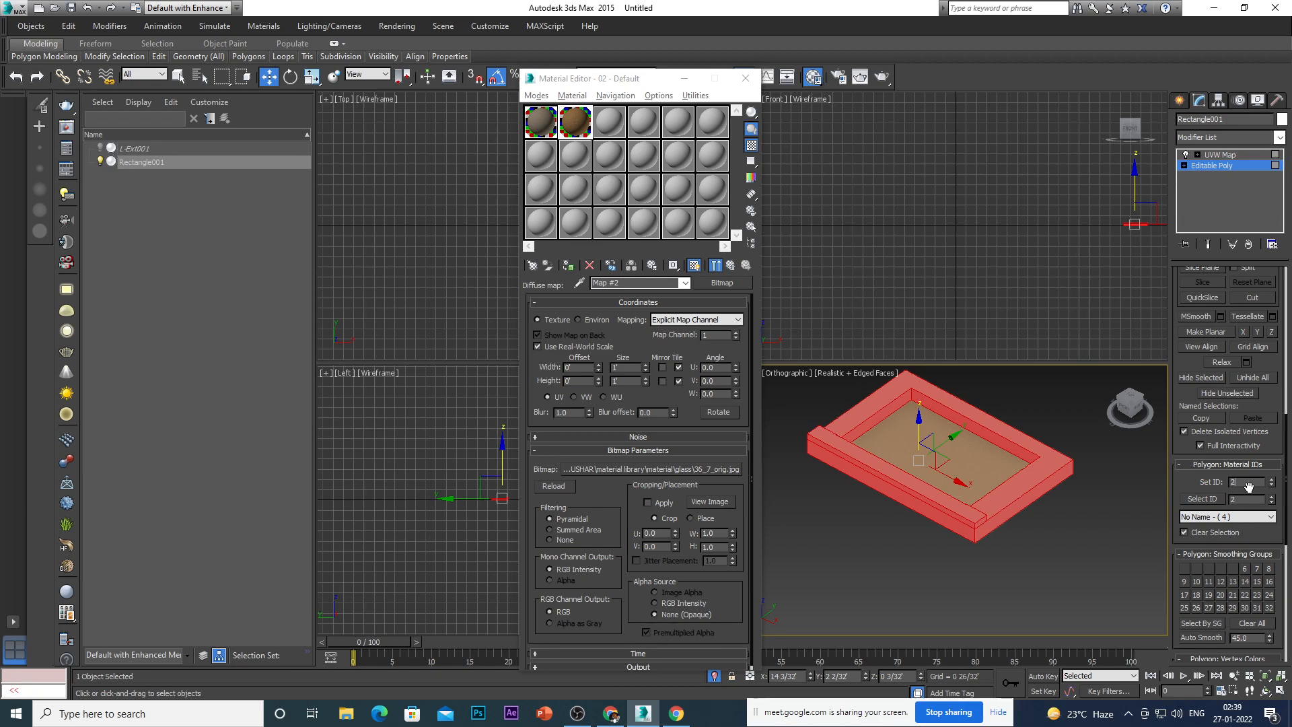
Clear the selection, reselect the frame faces by material ID 2 and assign the wood material to them.
left_click(1084, 544)
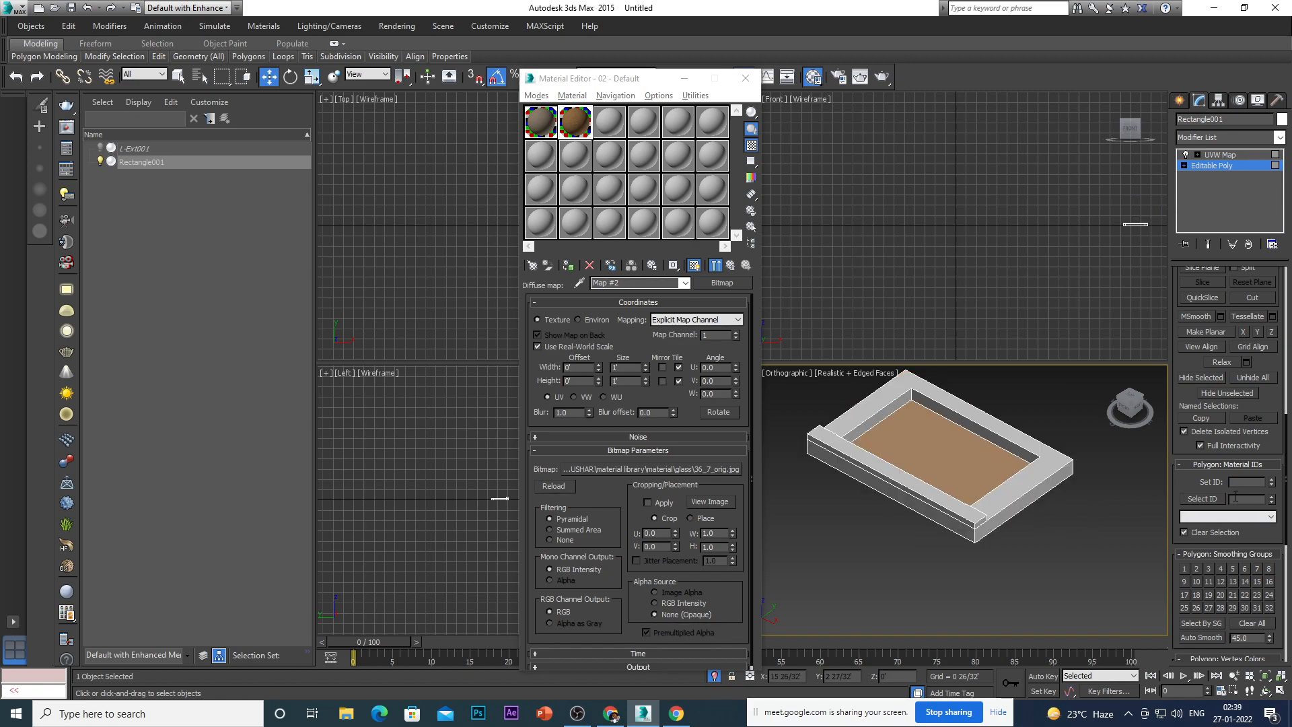
left_click(1278, 517)
left_click(1204, 499)
left_click(550, 135)
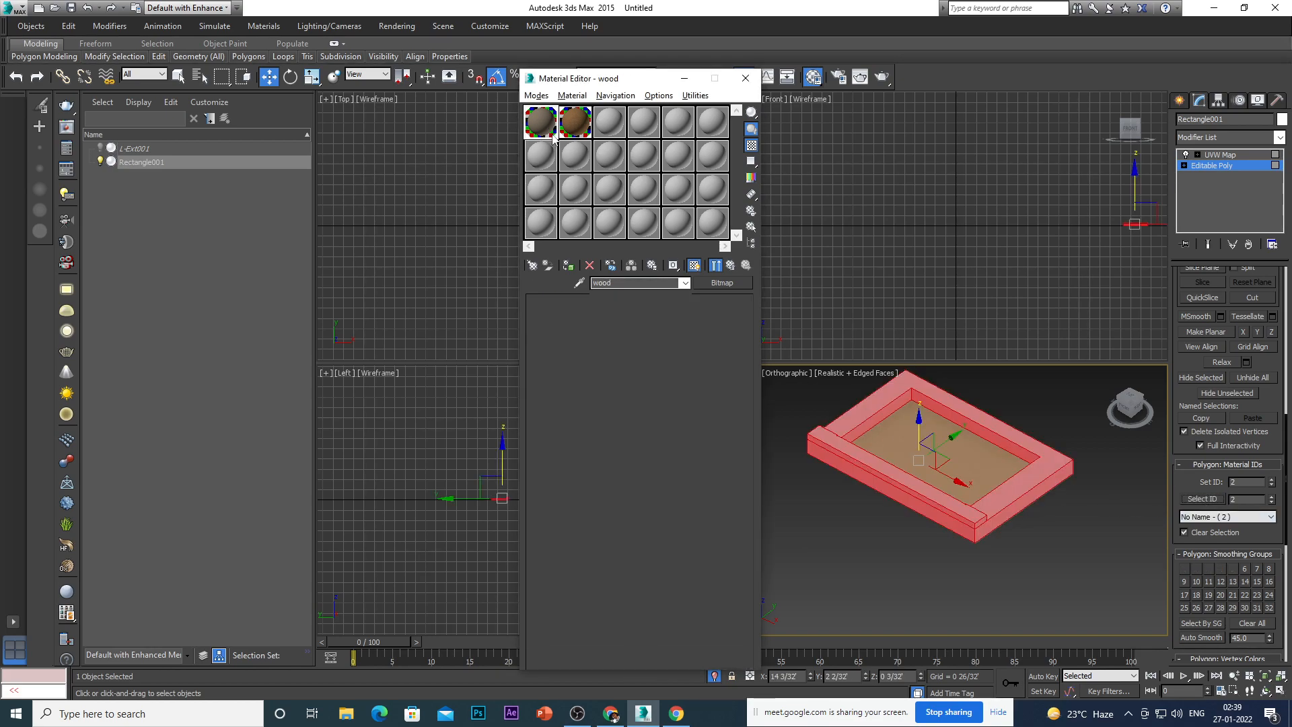
left_click(567, 265)
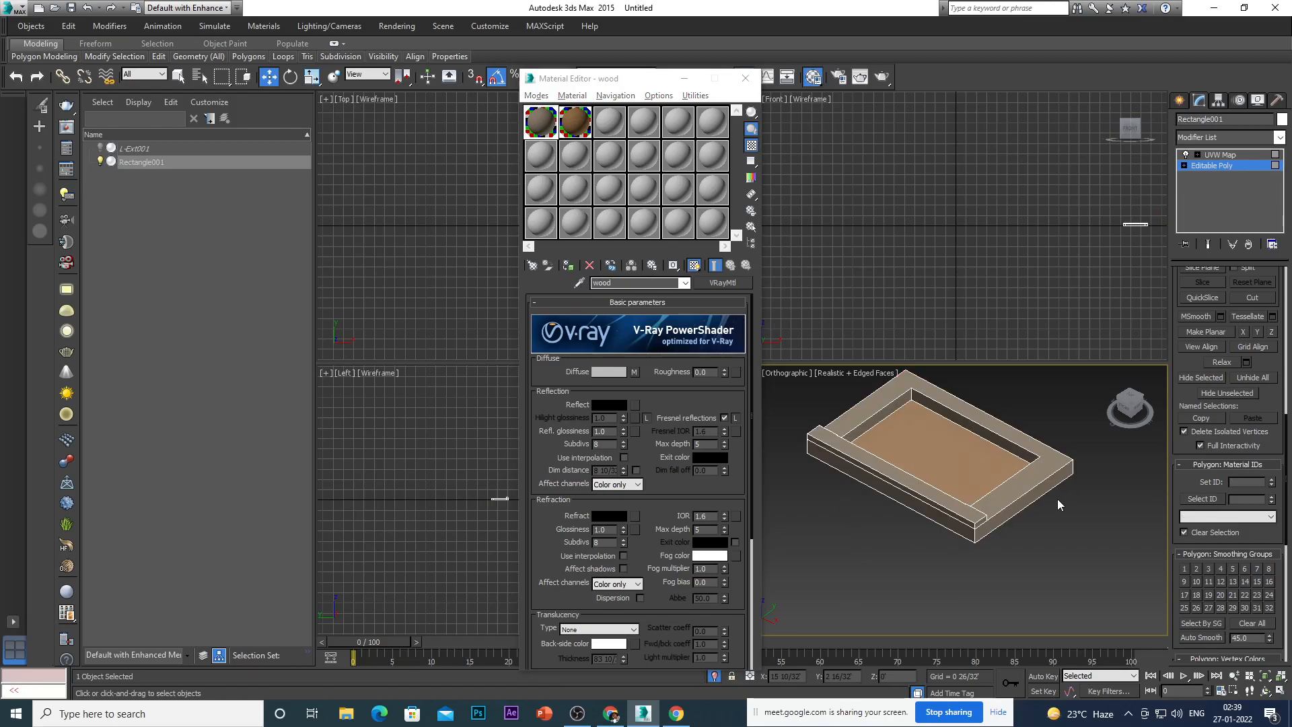
Return to the UVW Map modifier and examine the panel's texture mapping from several angles.
left_click(1219, 155)
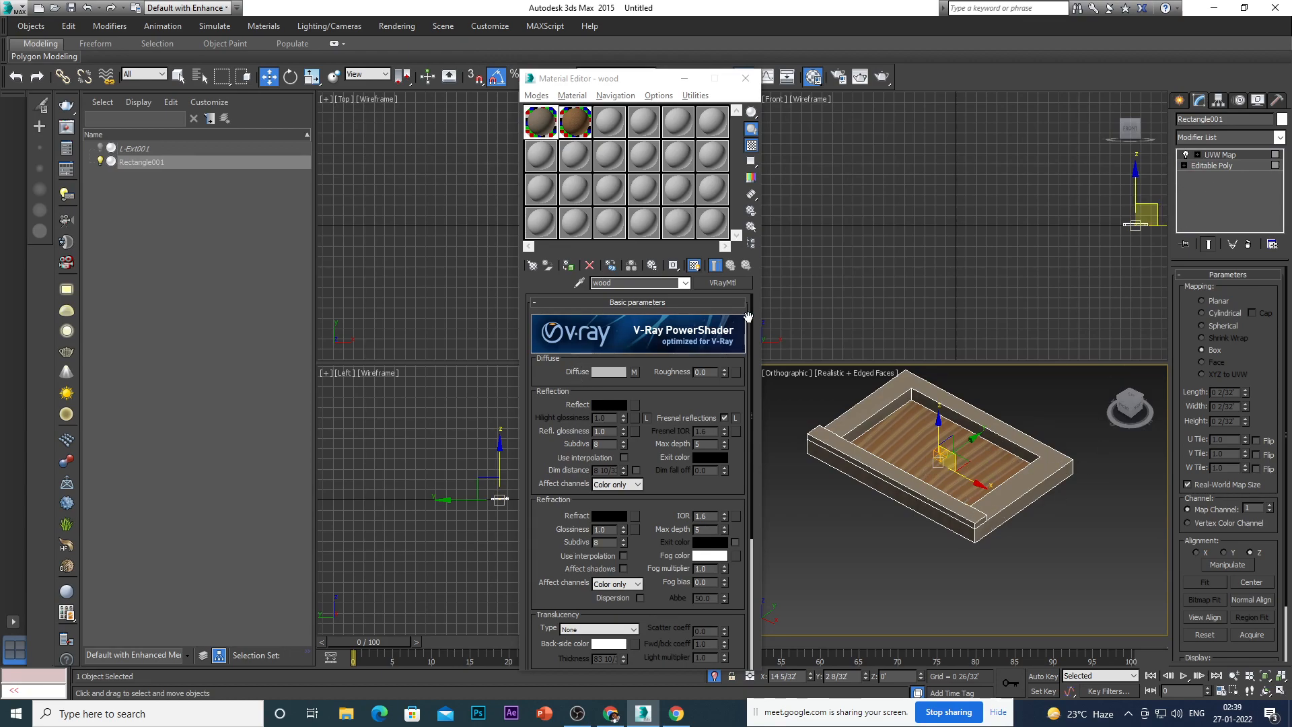
scroll(1023, 523, "up", 2)
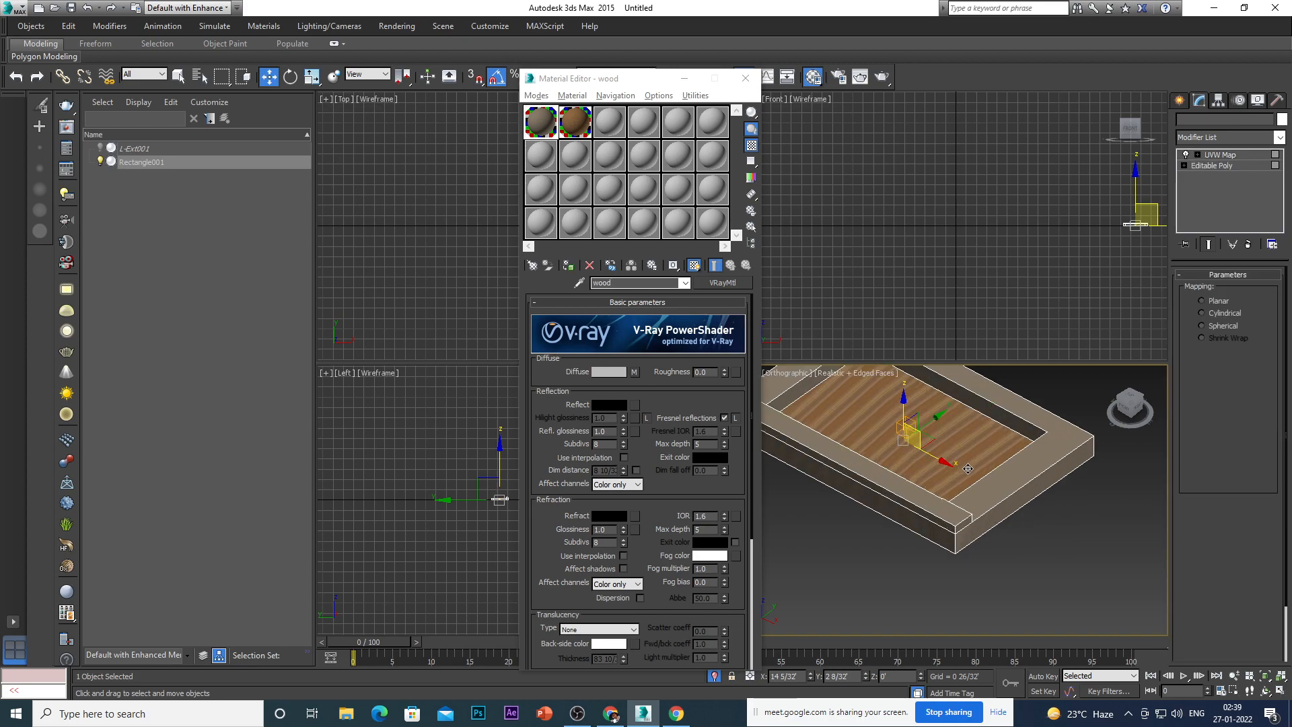
left_click(958, 454)
scroll(920, 493, "down", 4)
middle_click_drag(963, 552, 906, 548, "alt")
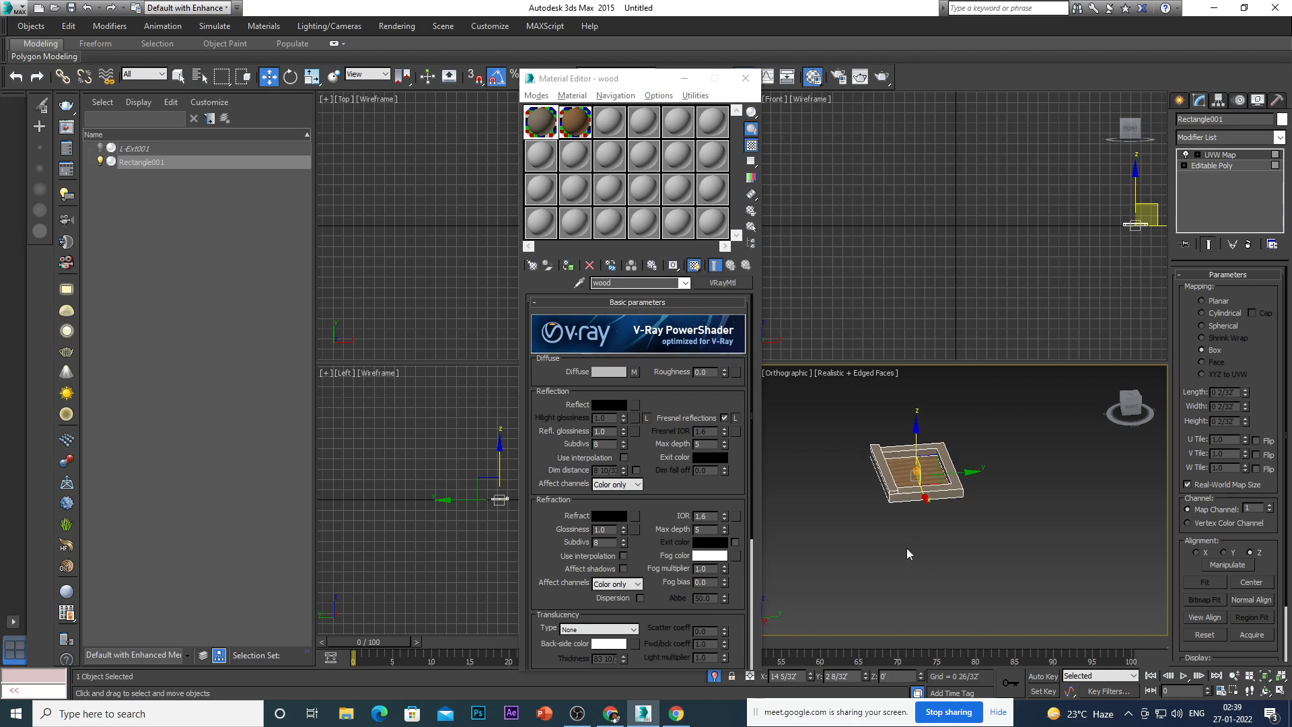
Go back to polygon level in Editable Poly and select the recessed panel's top and underside faces.
left_click(1225, 169)
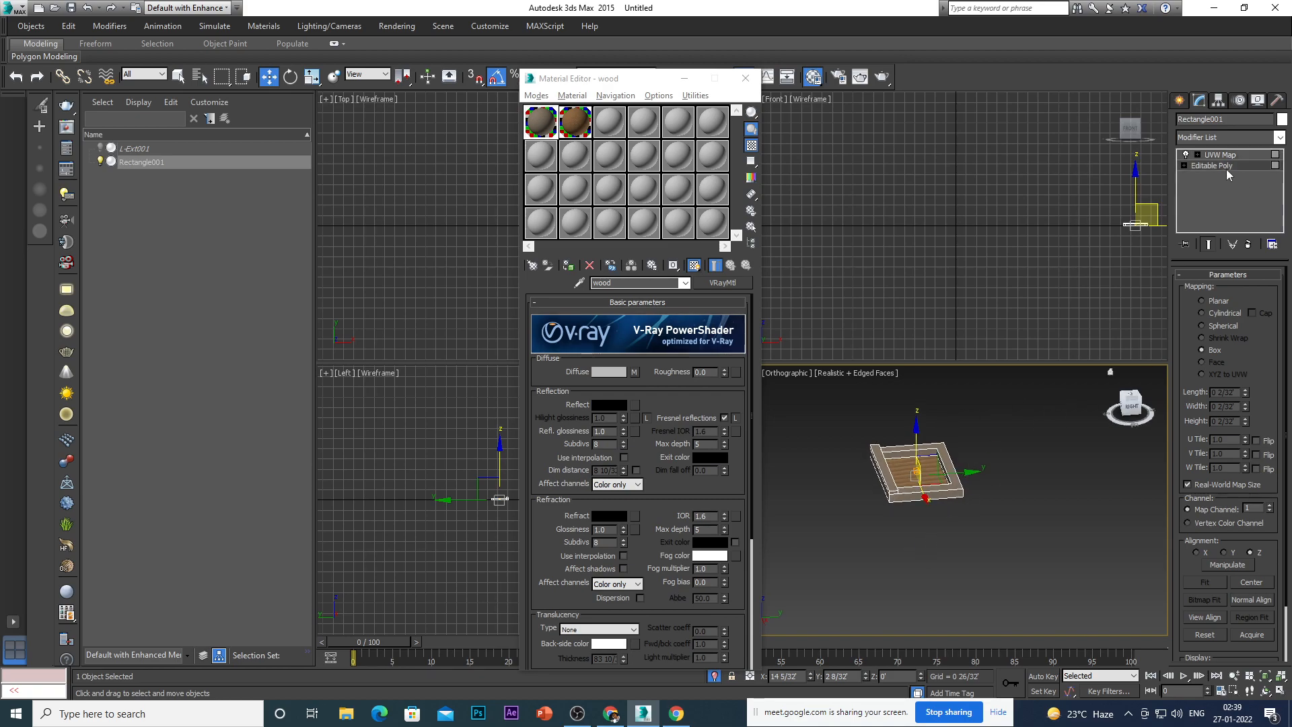
scroll(1270, 293, "down", 5)
scroll(1271, 293, "up", 5)
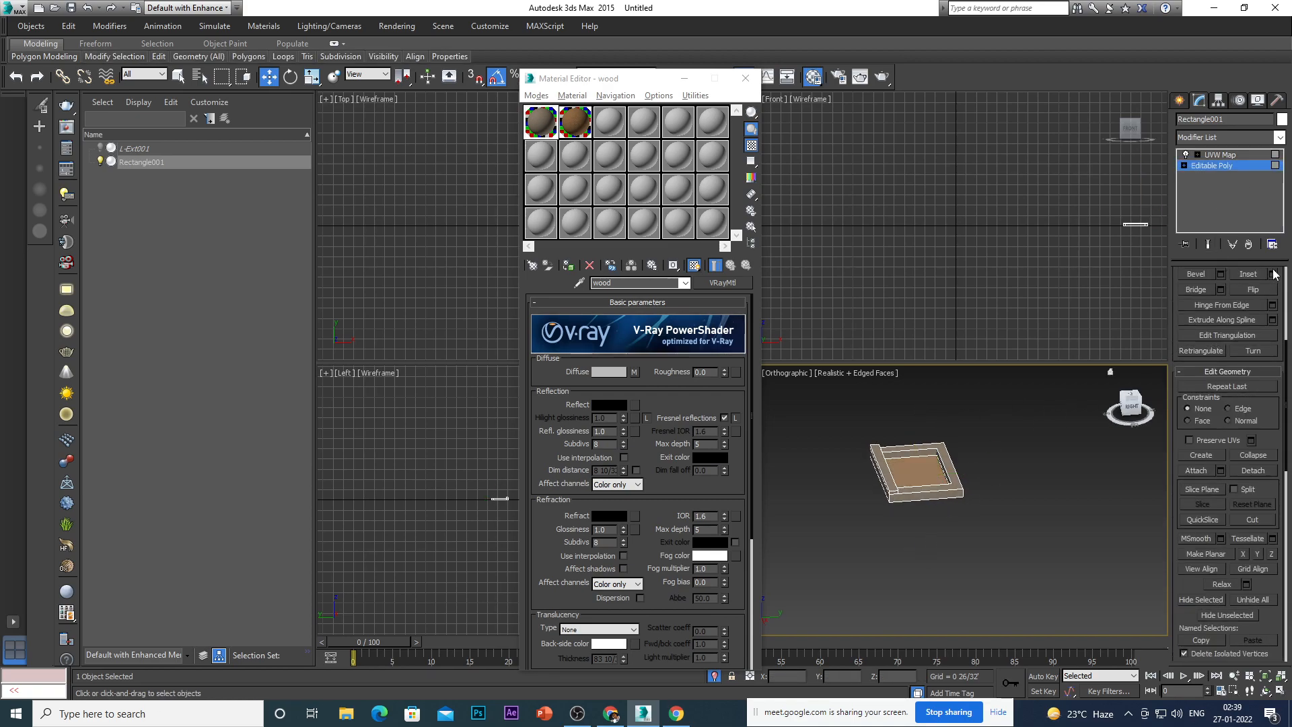
left_click(905, 467)
middle_click_drag(950, 510, 870, 474, "alt")
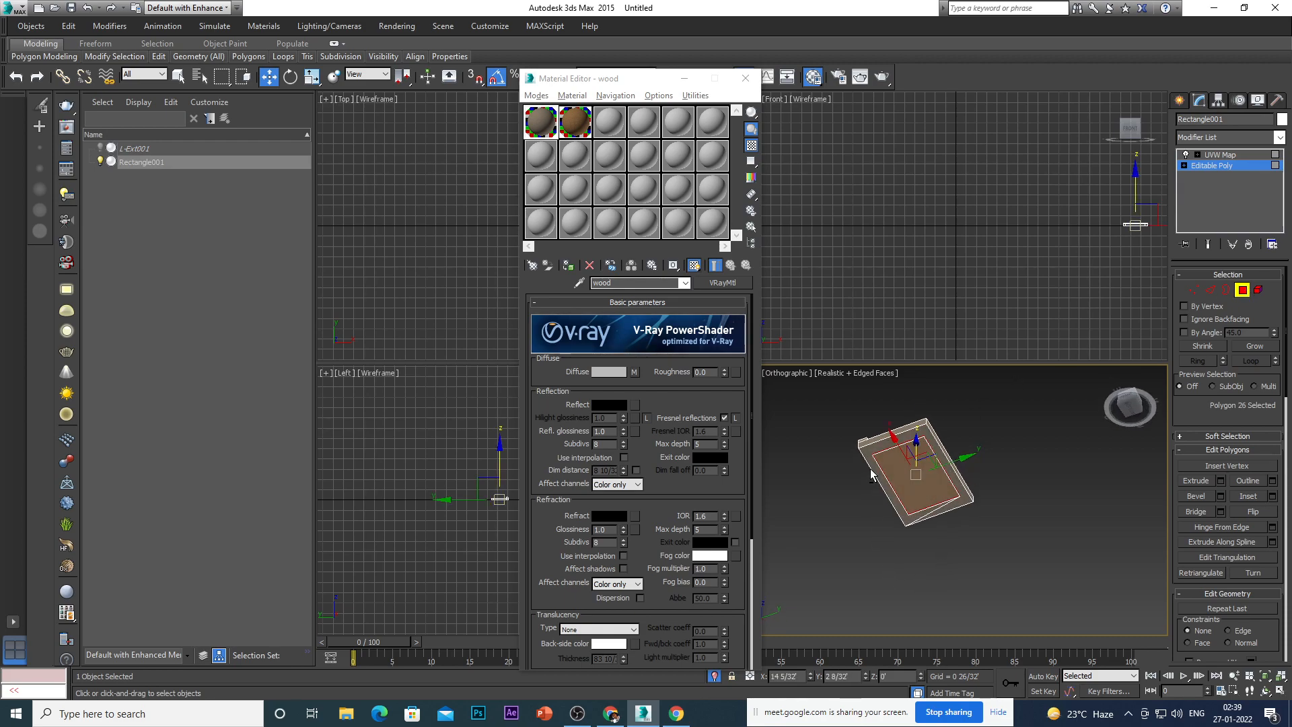
left_click(918, 490, "ctrl")
middle_click_drag(931, 486, 930, 600, "alt")
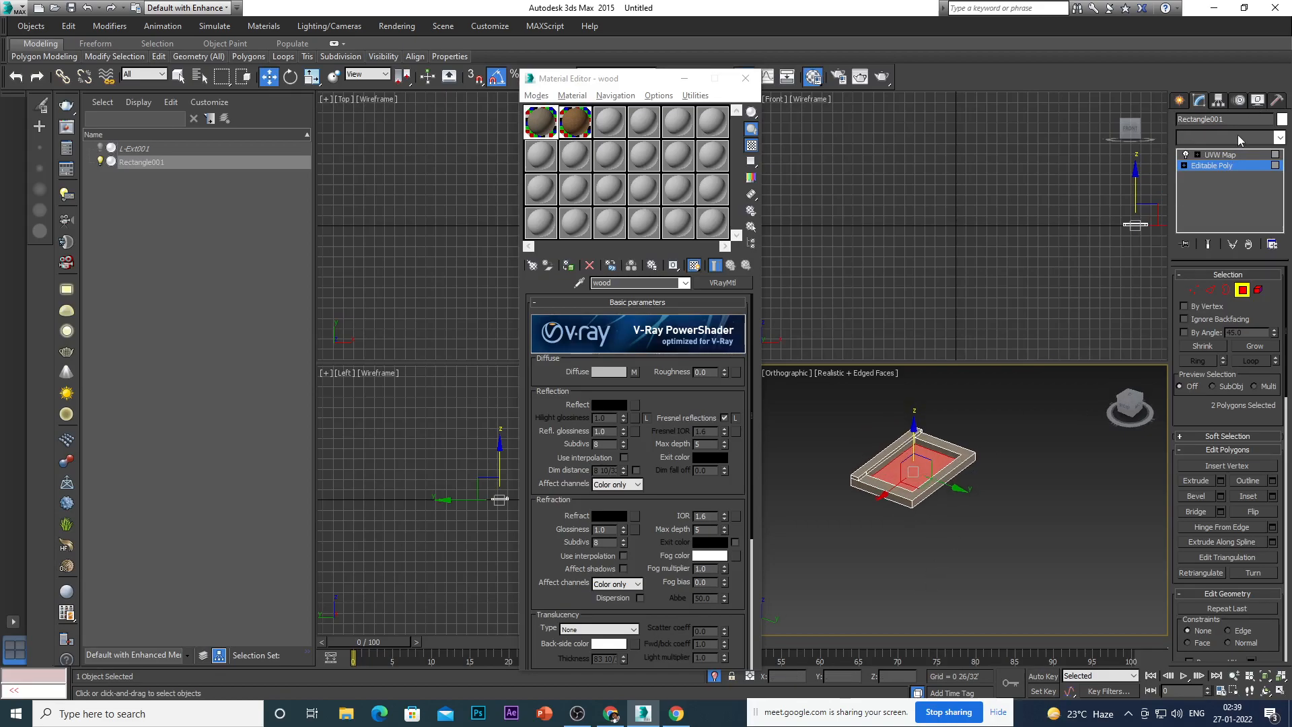
Add a second UVW Map modifier with Box mapping and Real-World Map Size on for the selected panel faces.
left_click(1237, 135)
key("u")
key("v")
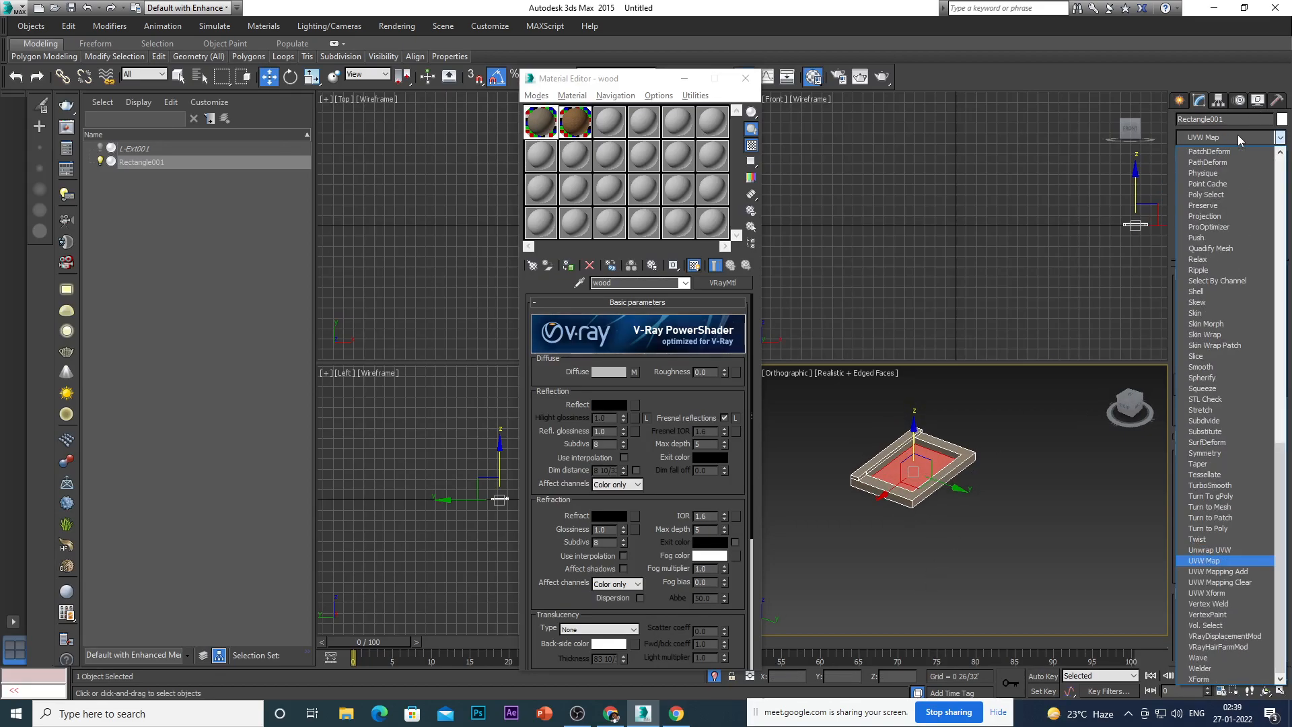
left_click(1230, 562)
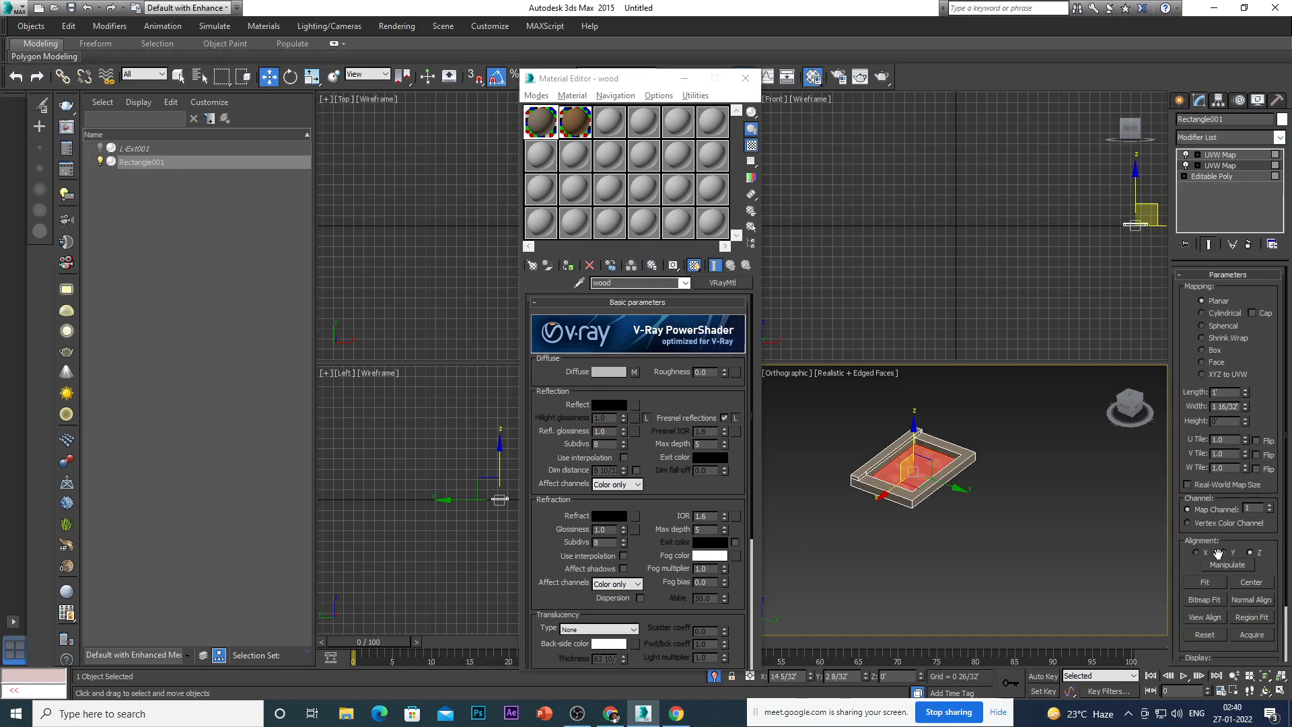
left_click(1202, 349)
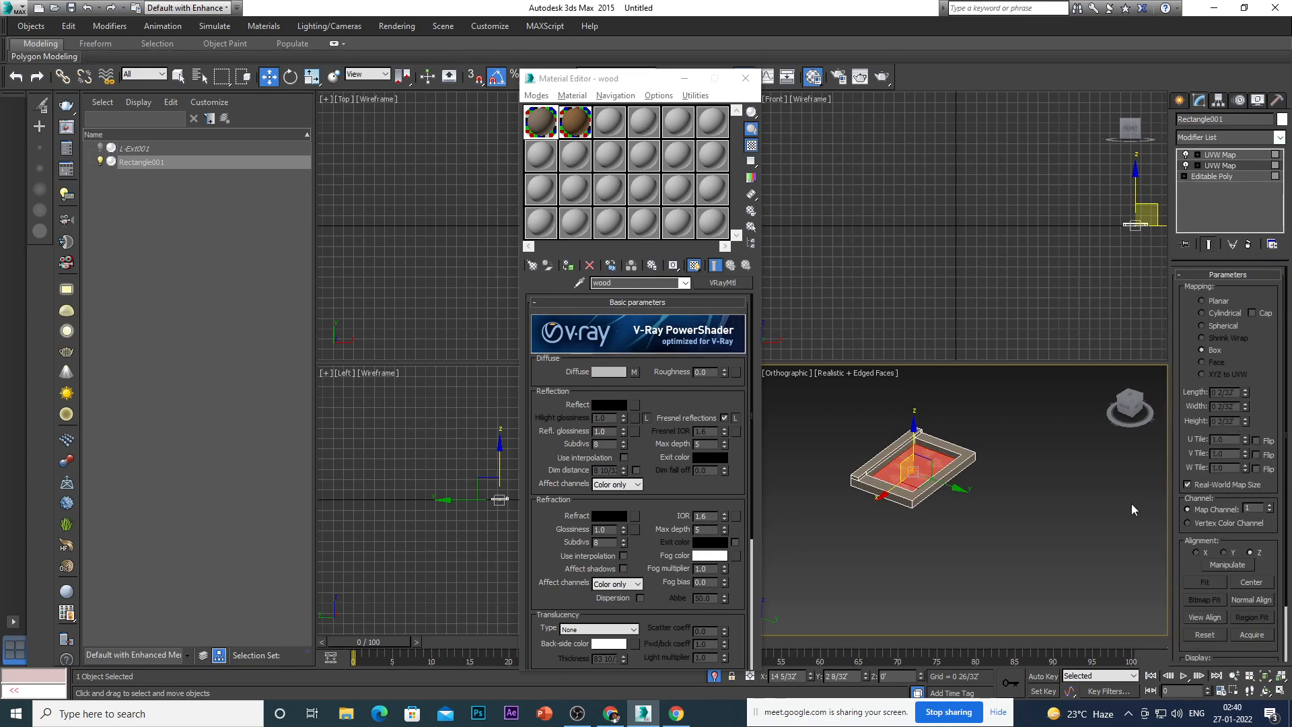
Deselect the frame and examine the panel's texture up close and from a distance.
left_click(1056, 515)
scroll(913, 458, "up", 5)
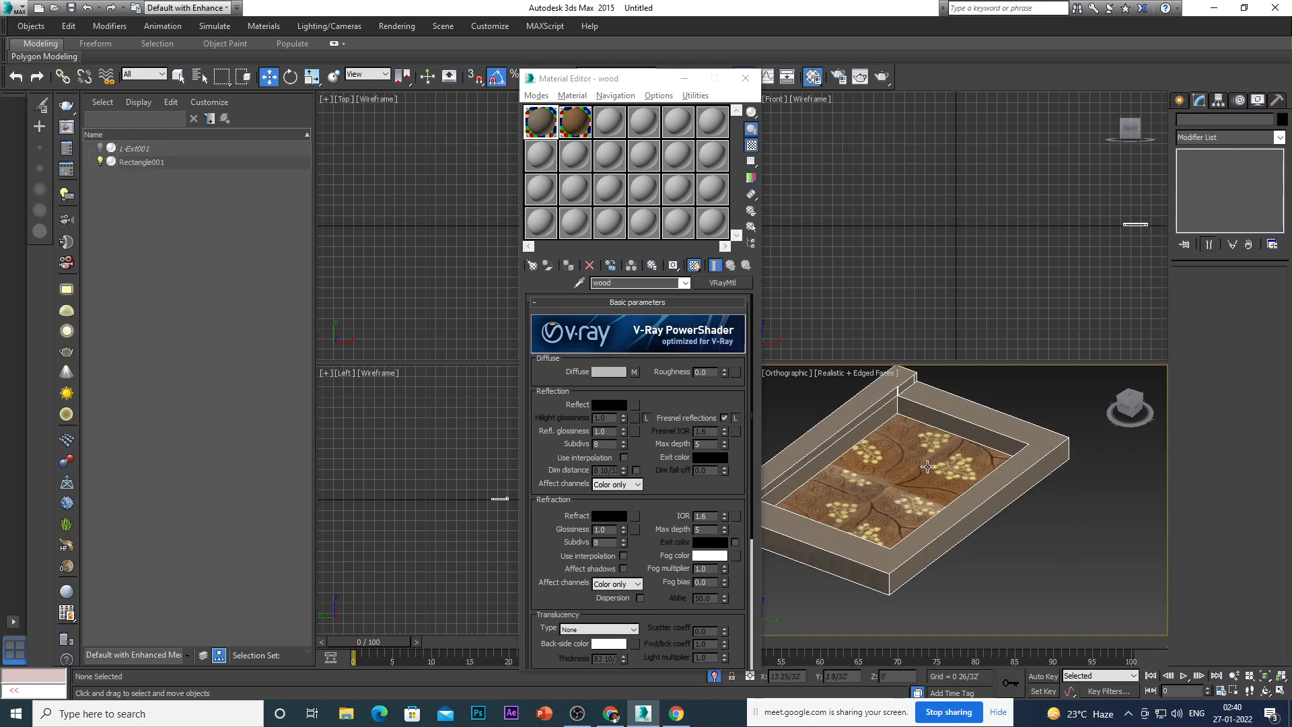
scroll(925, 464, "down", 3)
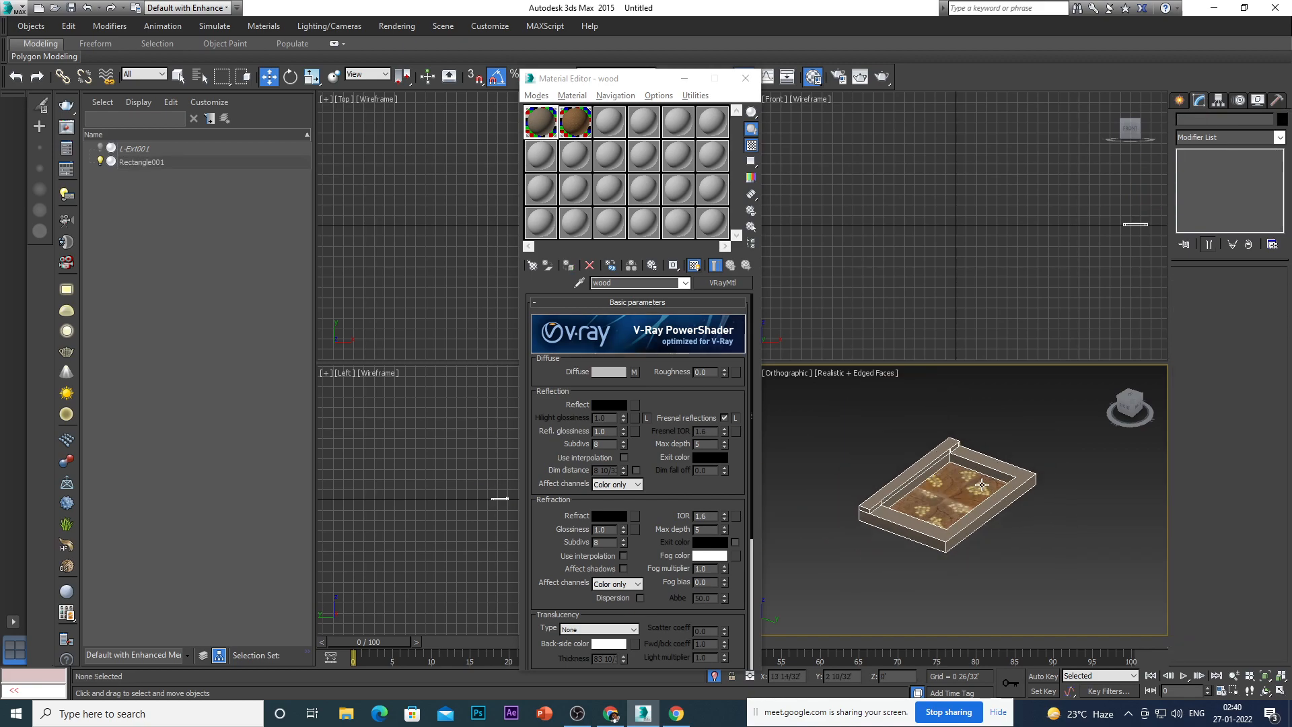
scroll(989, 474, "up", 3)
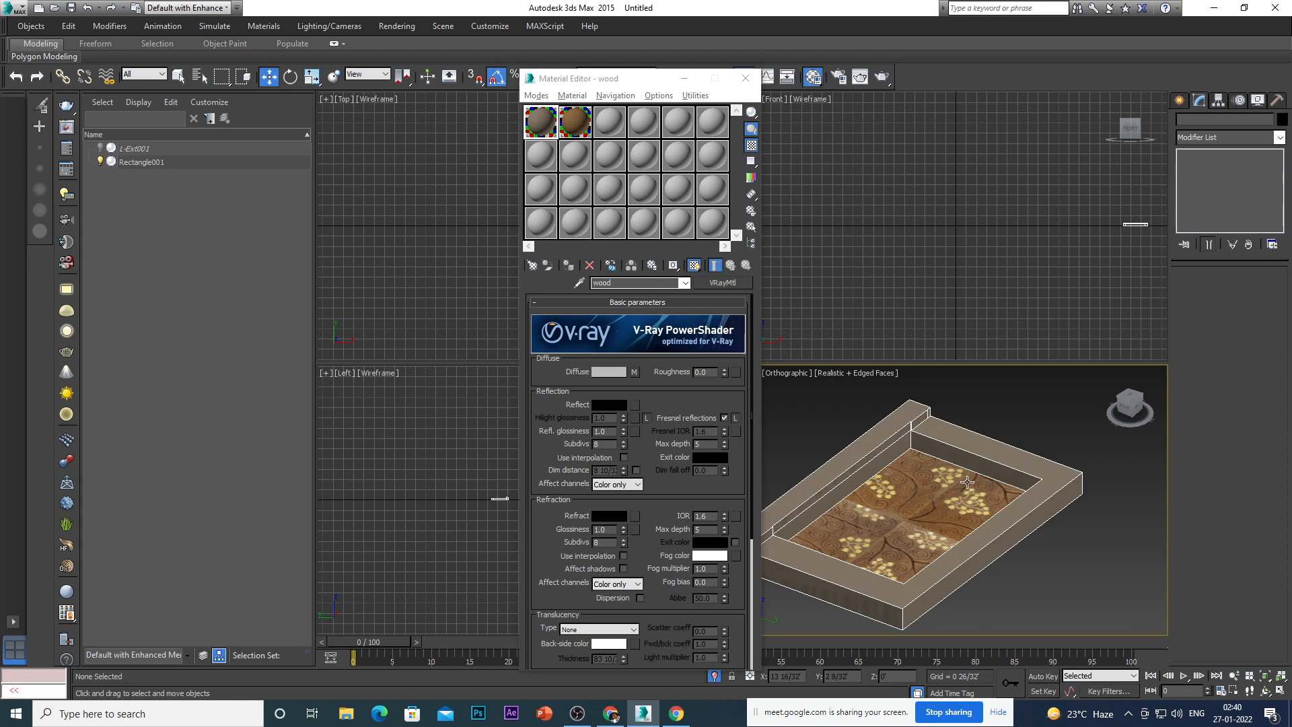
scroll(966, 482, "down", 3)
mouse_move(980, 518)
middle_mouse_down("alt")
mouse_move(922, 538)
mouse_move(990, 511)
middle_mouse_up("alt")
scroll(978, 475, "up", 2)
Reselect the frame and select only the recessed panel's top face in Editable Poly.
left_click(992, 458)
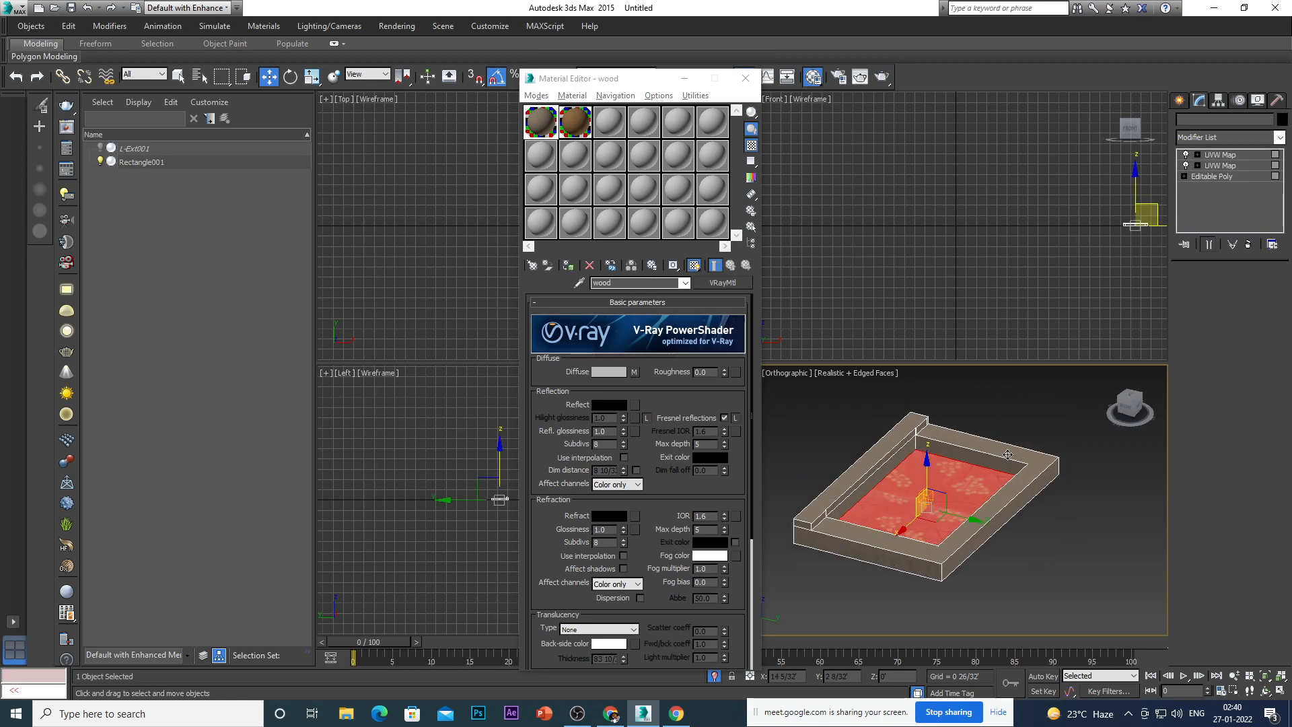
left_click(1219, 176)
left_click(1044, 423)
left_click(969, 486)
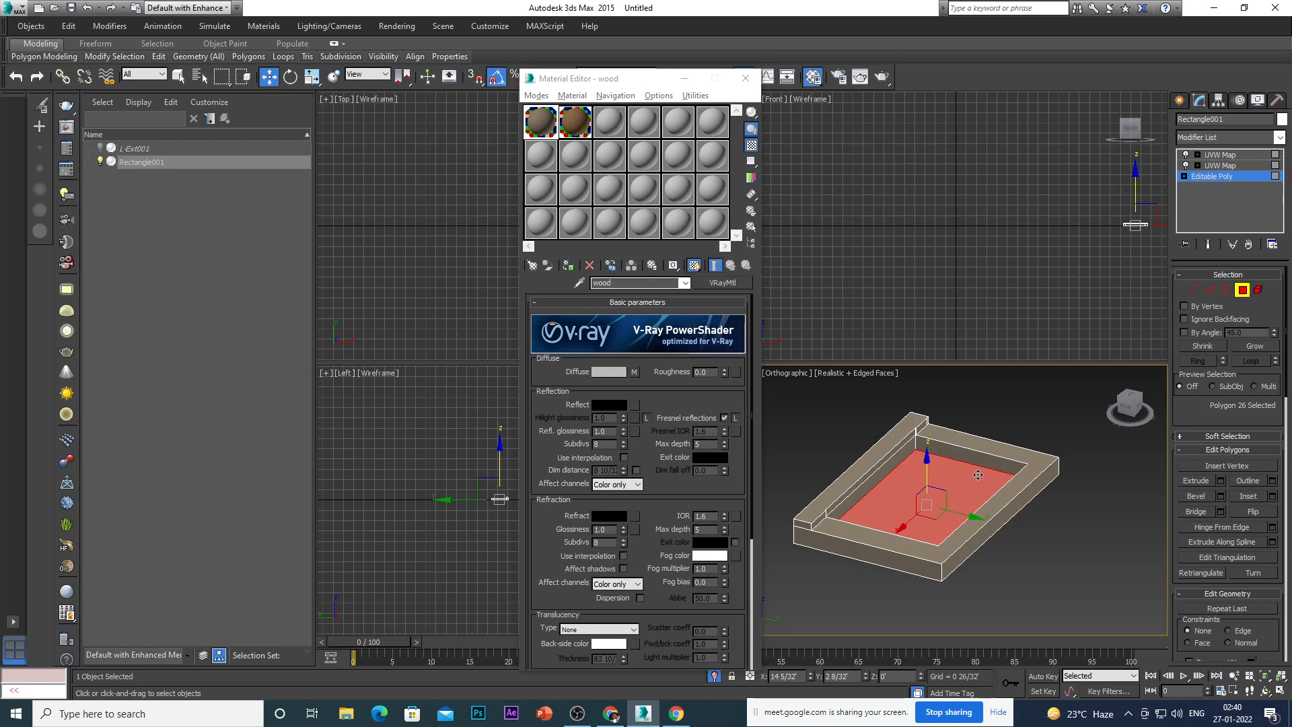
Return to the upper UVW Map modifier, then deselect the frame to inspect the panel's texture.
left_click(1230, 156)
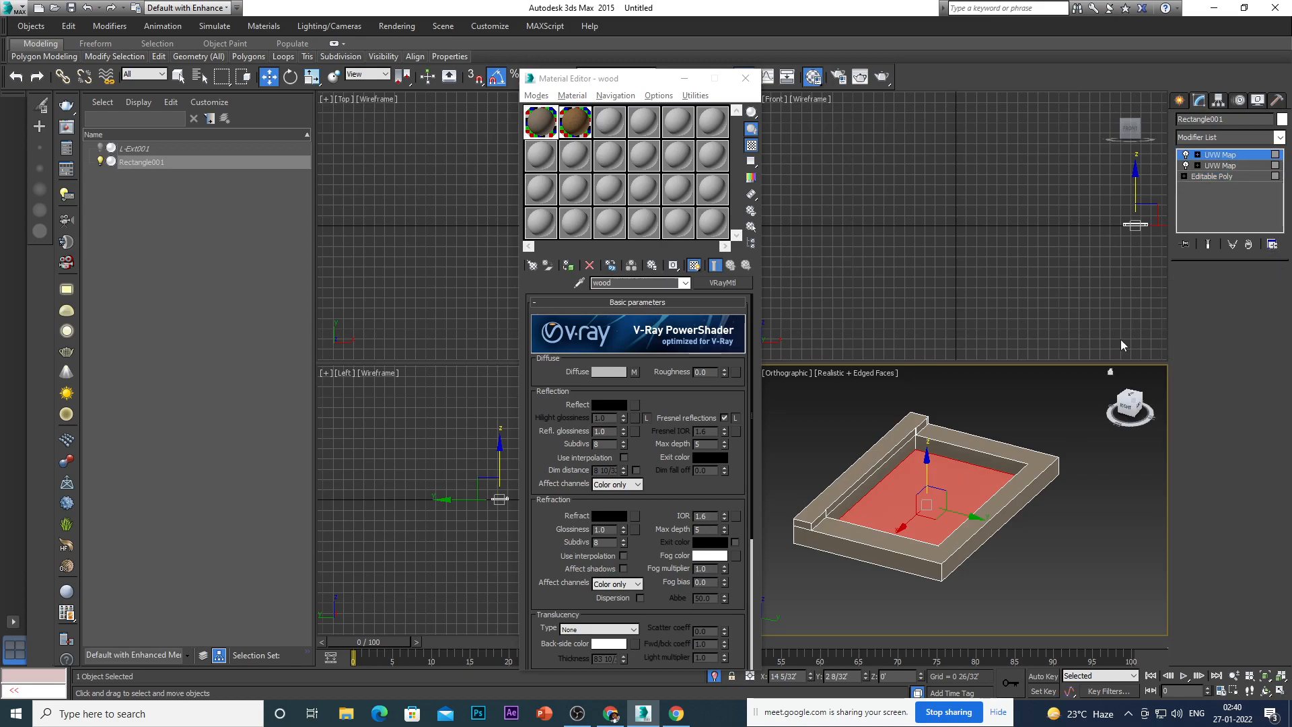
left_click(1039, 426)
scroll(1009, 480, "up", 2)
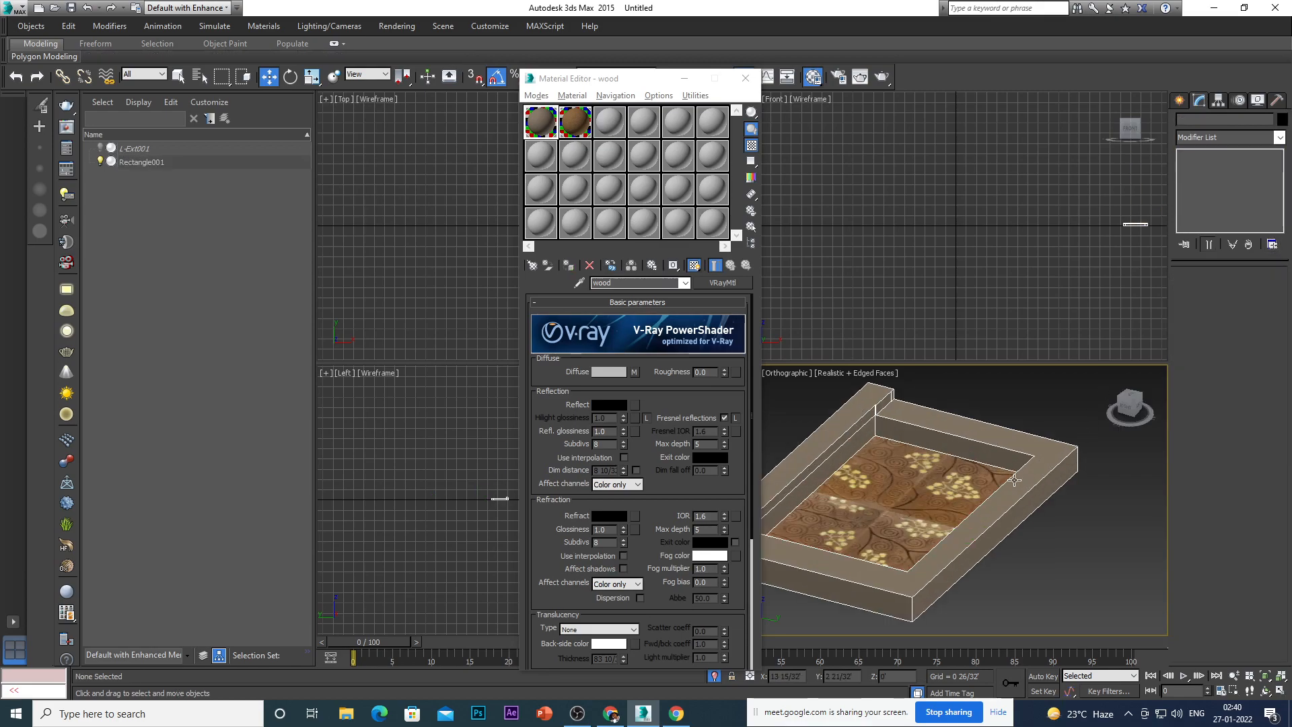
Reselect the frame and select its top face, inner back wall and the raised rail's faces at polygon level.
left_click(1033, 442)
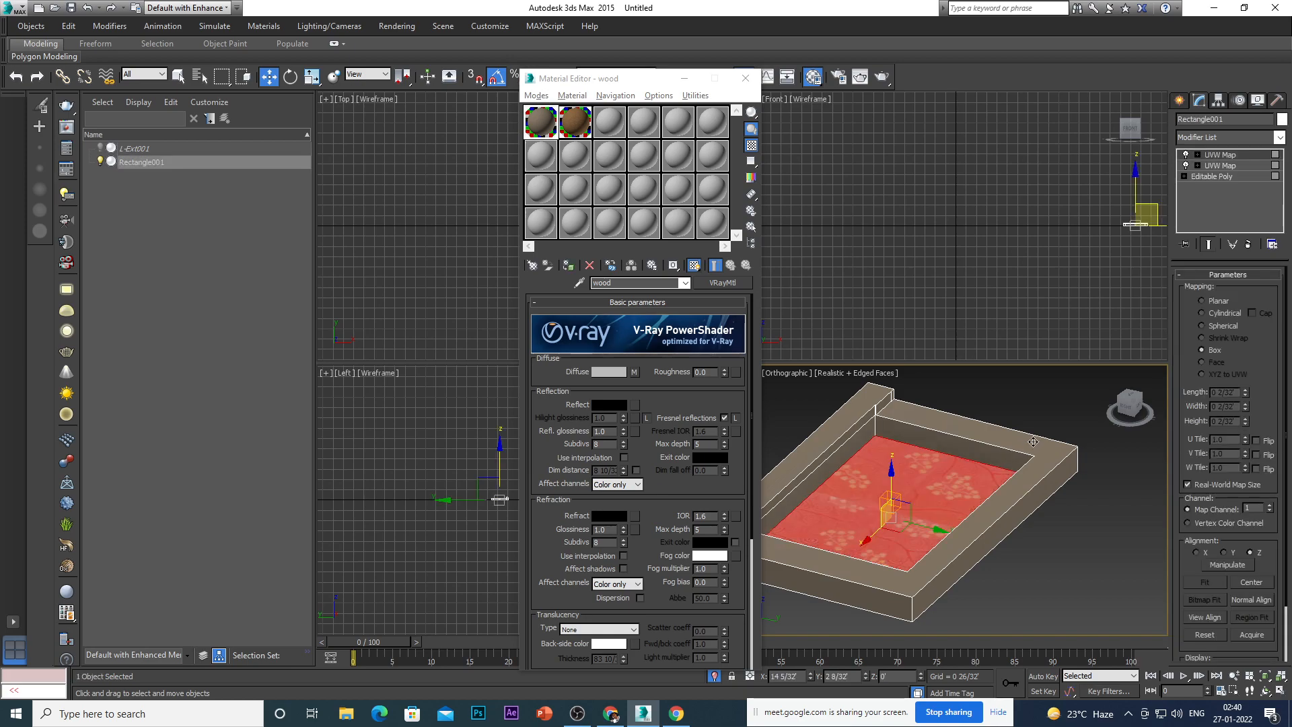
left_click(1218, 176)
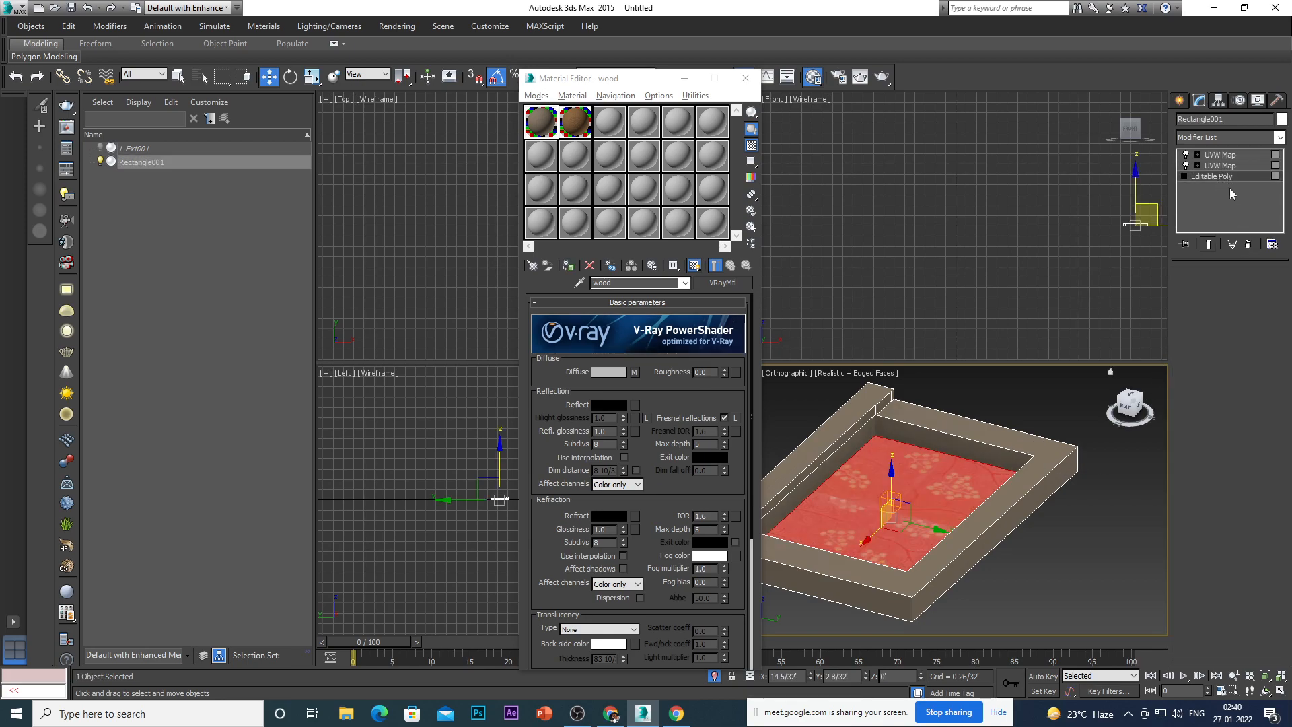
left_click(1242, 289)
left_click(943, 442)
left_click(965, 424)
mouse_move(937, 522)
middle_mouse_down("alt")
mouse_move(951, 520)
mouse_move(927, 514)
middle_mouse_up("alt")
left_click(966, 460, "ctrl")
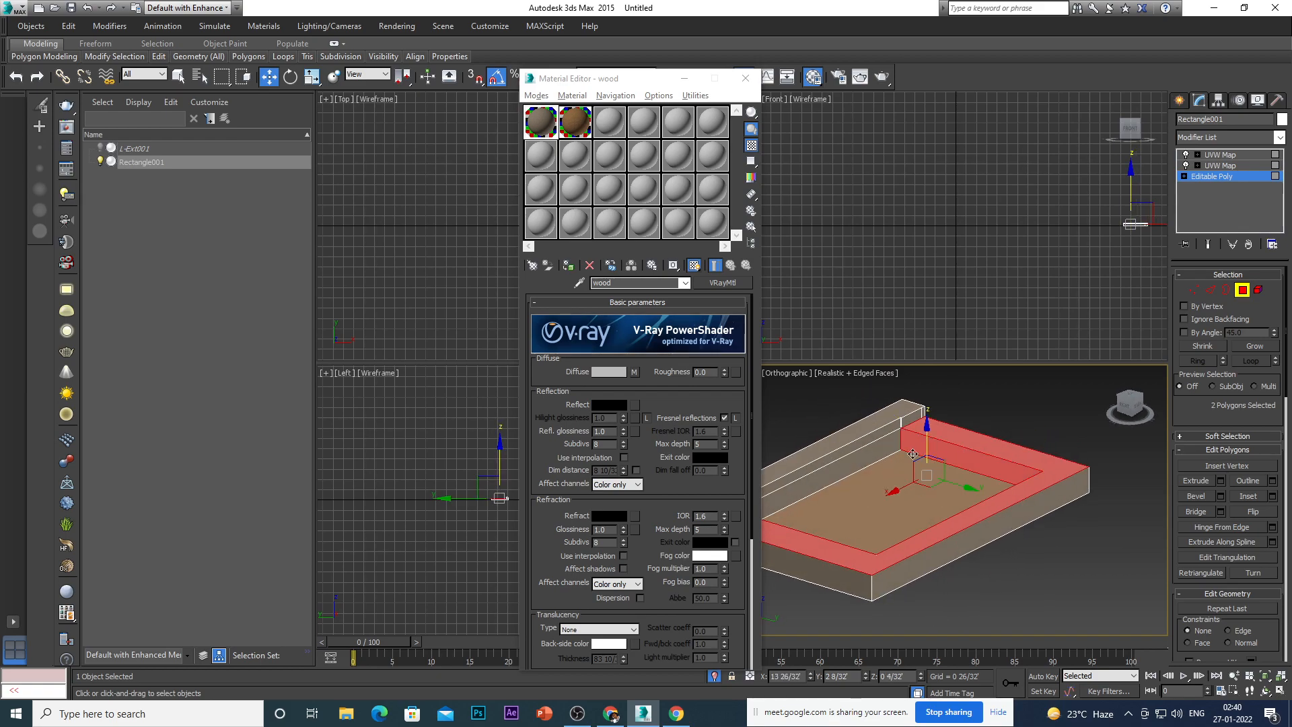
left_click(860, 459, "ctrl")
left_click(861, 443, "ctrl")
left_click(859, 427, "ctrl")
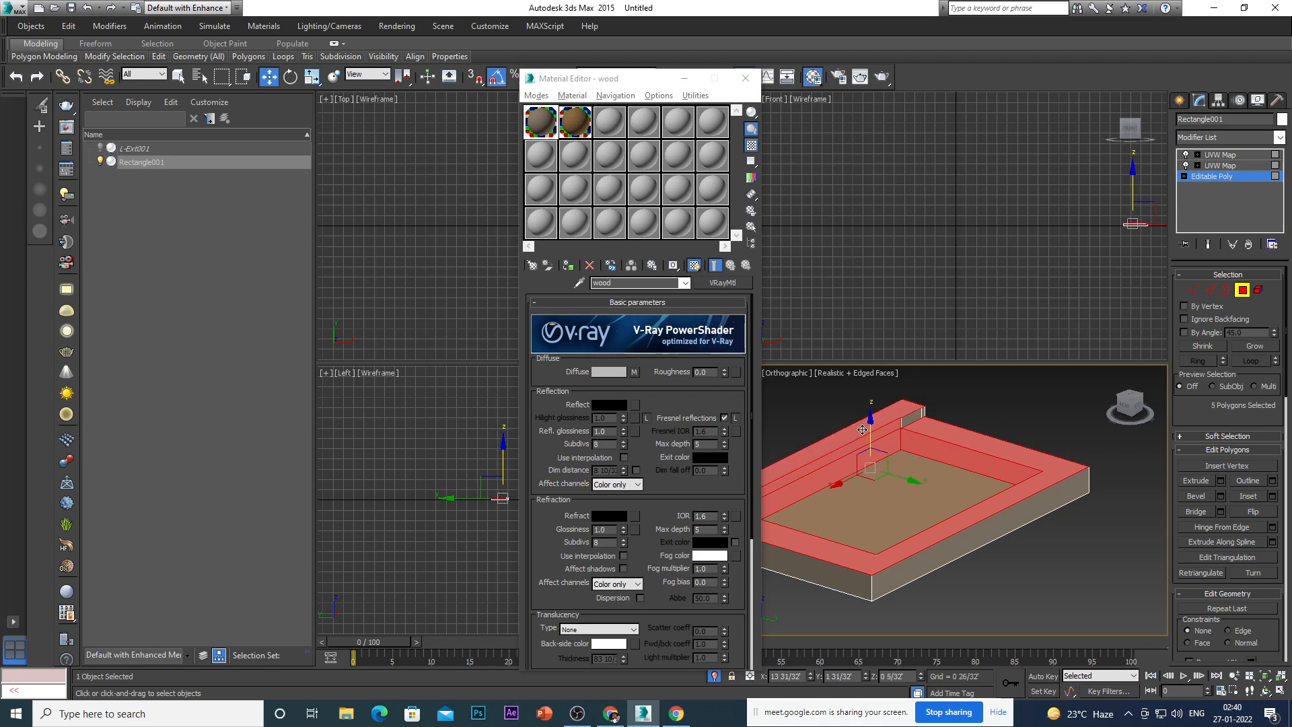
Add three more frame faces to the polygon selection, then clear the whole selection.
scroll(928, 498, "down", 3)
scroll(908, 542, "up", 1)
middle_click_drag(912, 561, 958, 531, "alt")
scroll(878, 436, "up", 5)
left_click(899, 456, "ctrl")
left_click(897, 497, "ctrl")
left_click(944, 450, "ctrl")
scroll(935, 485, "down", 4)
scroll(890, 538, "down", 4)
left_click(1022, 536)
middle_click_drag(921, 515, 978, 570, "alt")
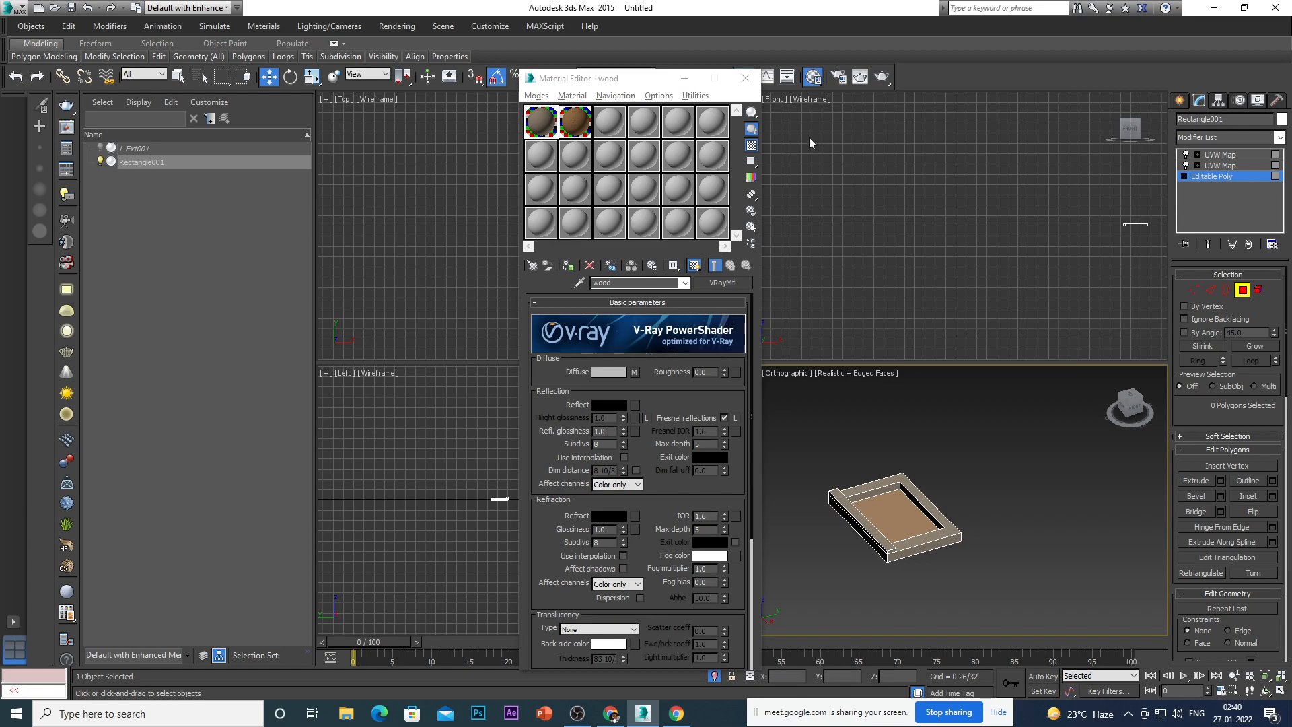
Close and reopen the material editor and make the third sample slot, 03 - Default, active.
left_click(745, 78)
middle_click_drag(918, 530, 820, 511, "alt")
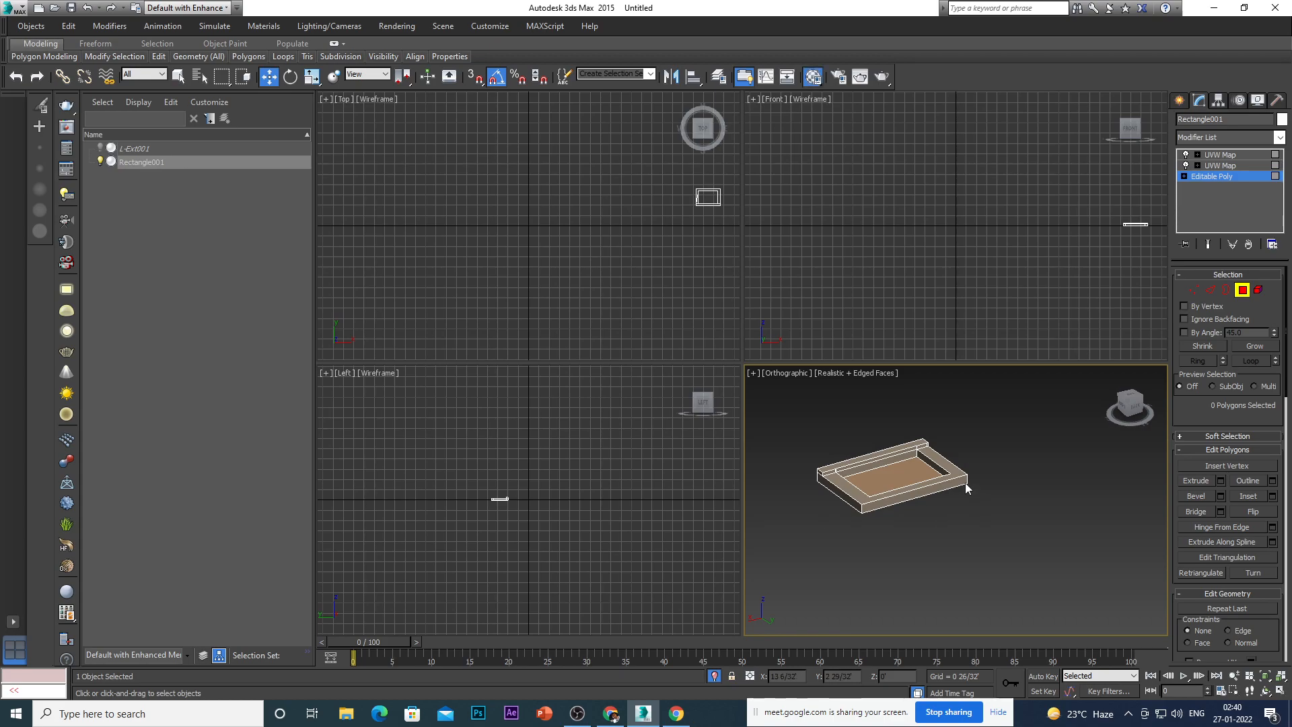
key("m")
left_click(616, 126)
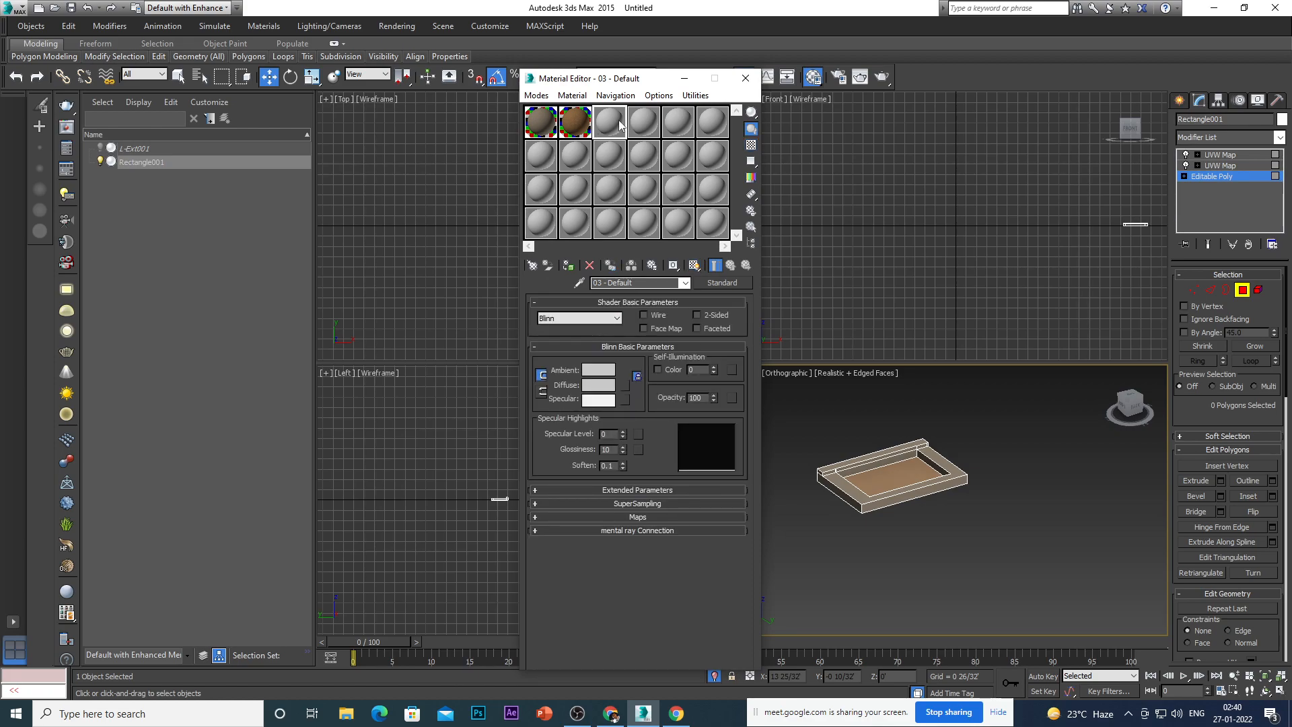
scroll(947, 481, "down", 5)
scroll(868, 484, "up", 3)
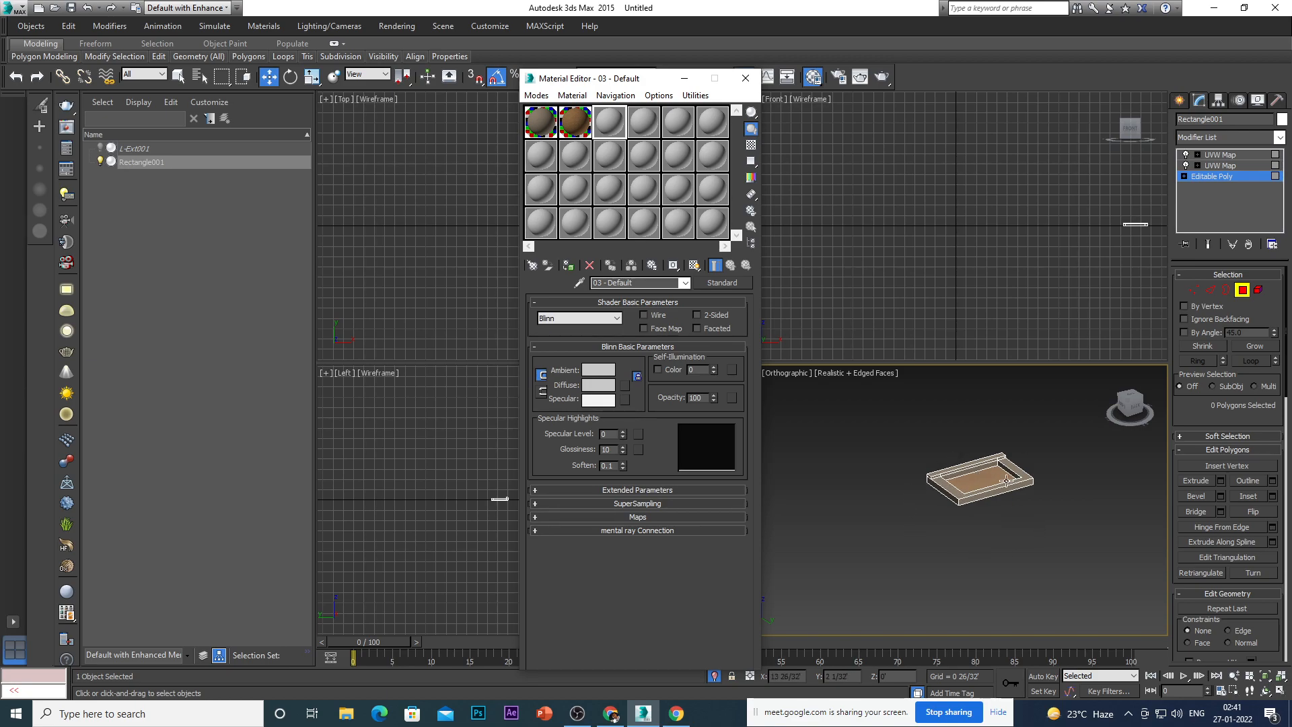
scroll(970, 470, "up", 2)
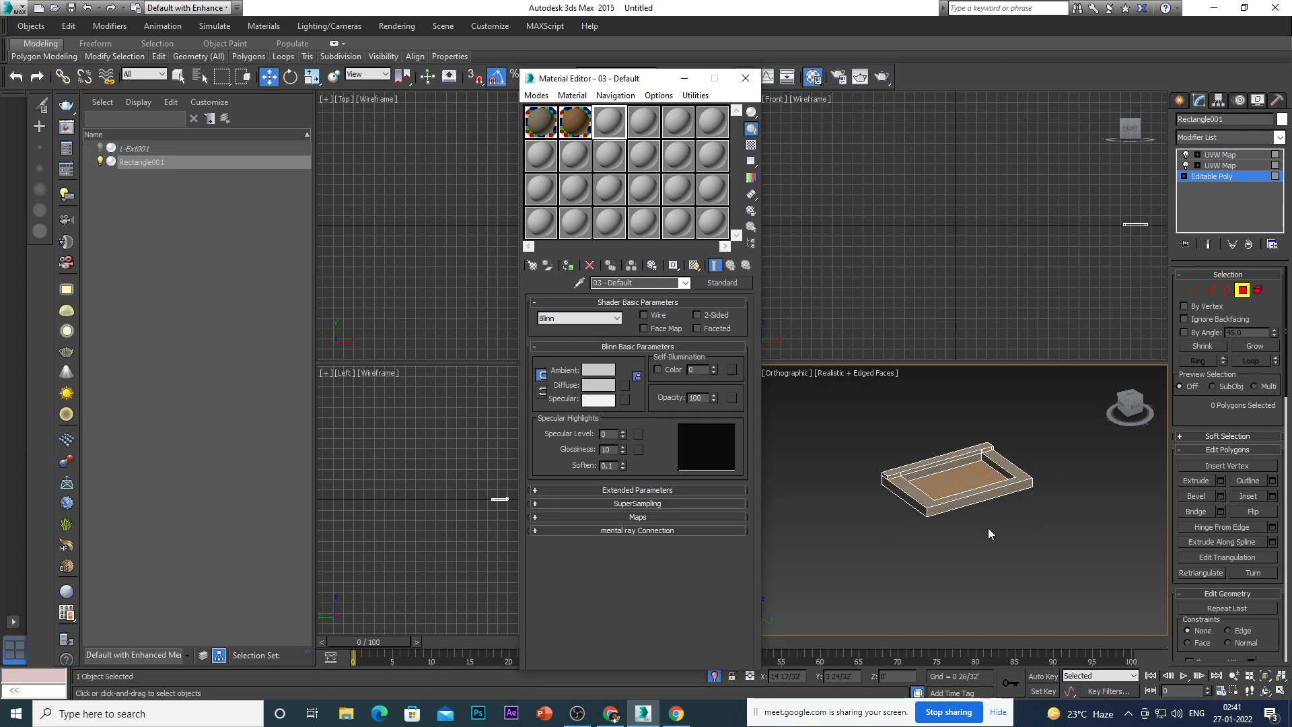
scroll(882, 491, "up", 2)
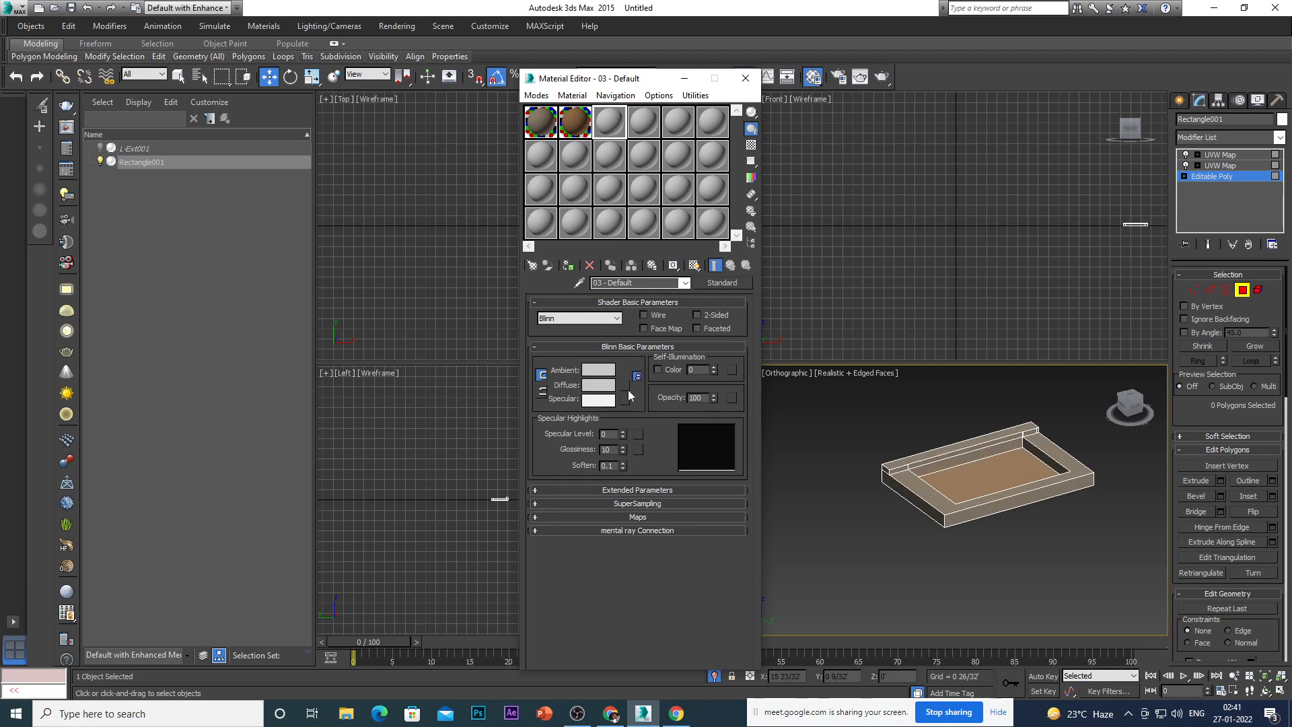
Try to pick the material from the frame model into the third sample slot.
left_click(579, 283)
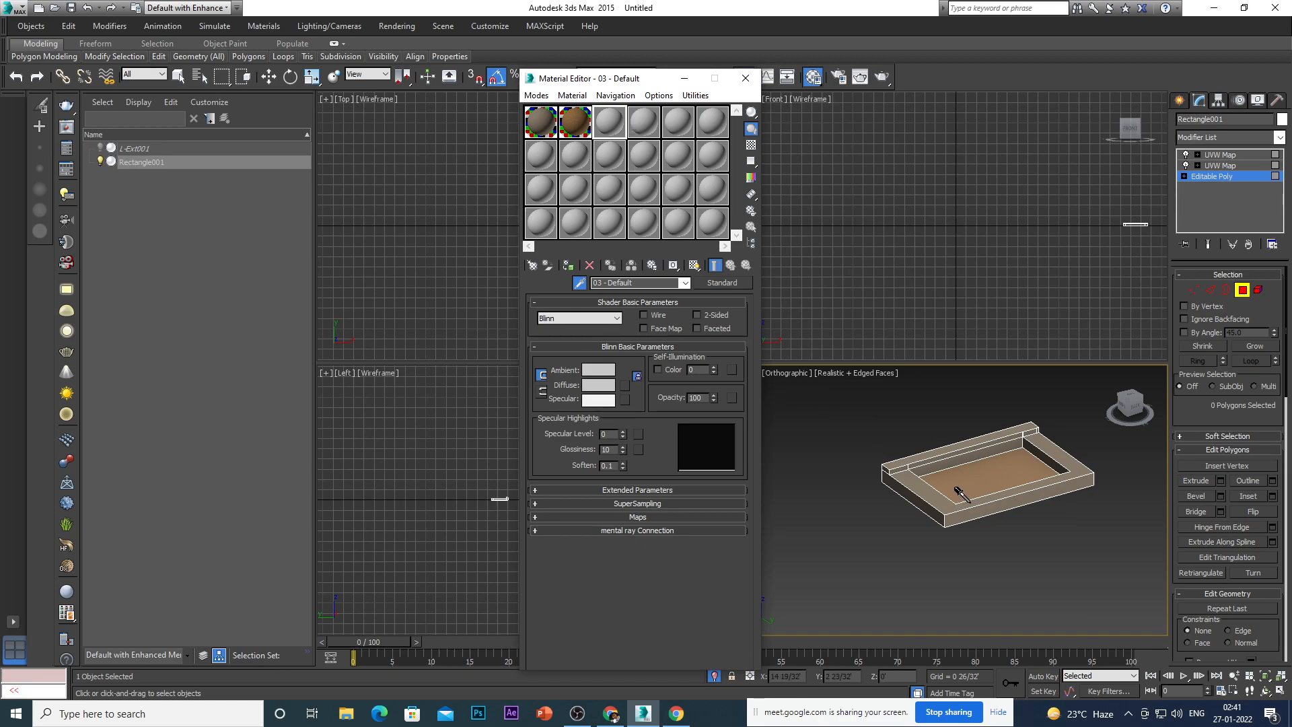
scroll(967, 514, "up", 2)
left_click(952, 466)
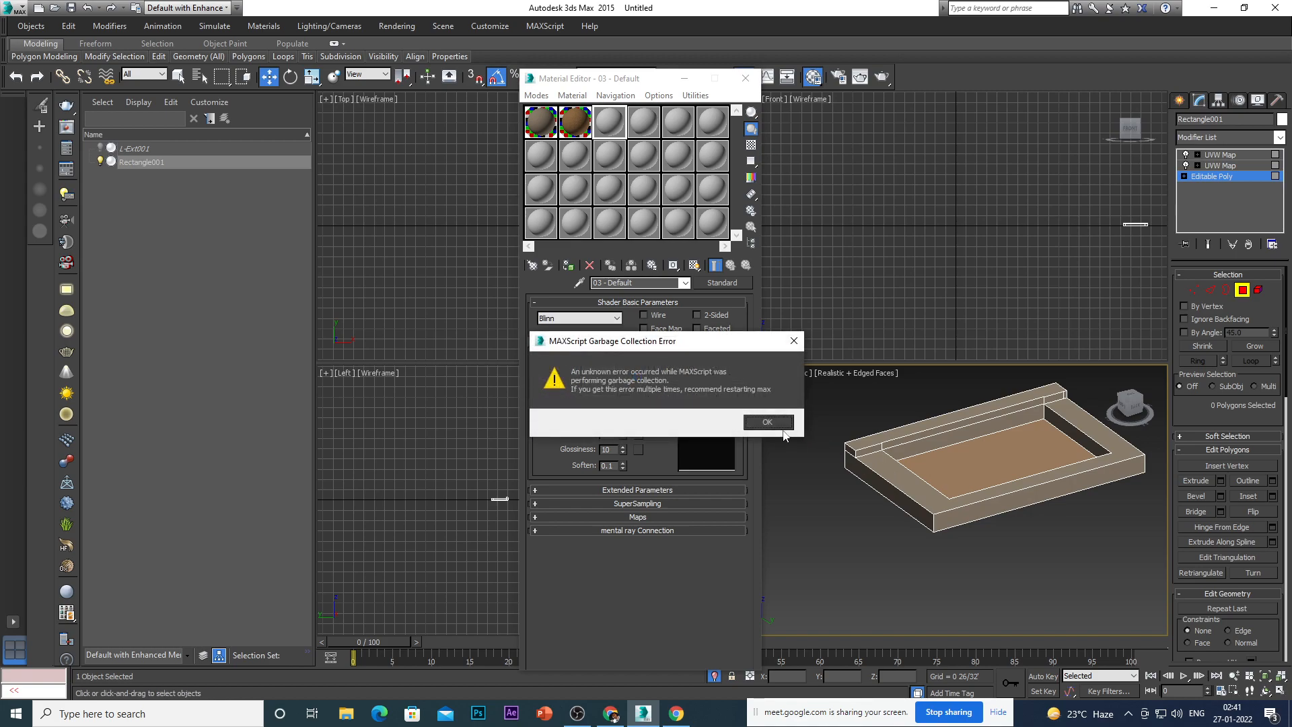
Dismiss the garbage collection error and change the third sample slot's material type to VRayMtl.
left_click(770, 422)
left_click(752, 404)
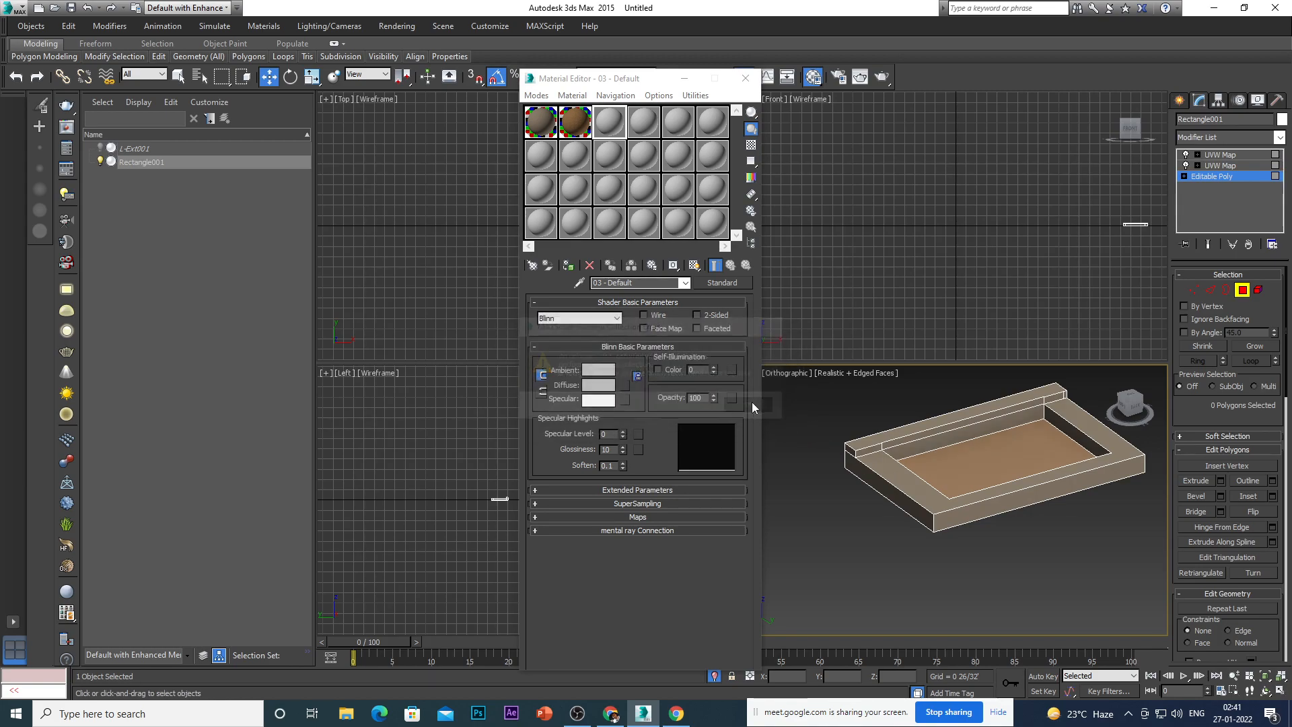
left_click(722, 282)
scroll(656, 523, "down", 1)
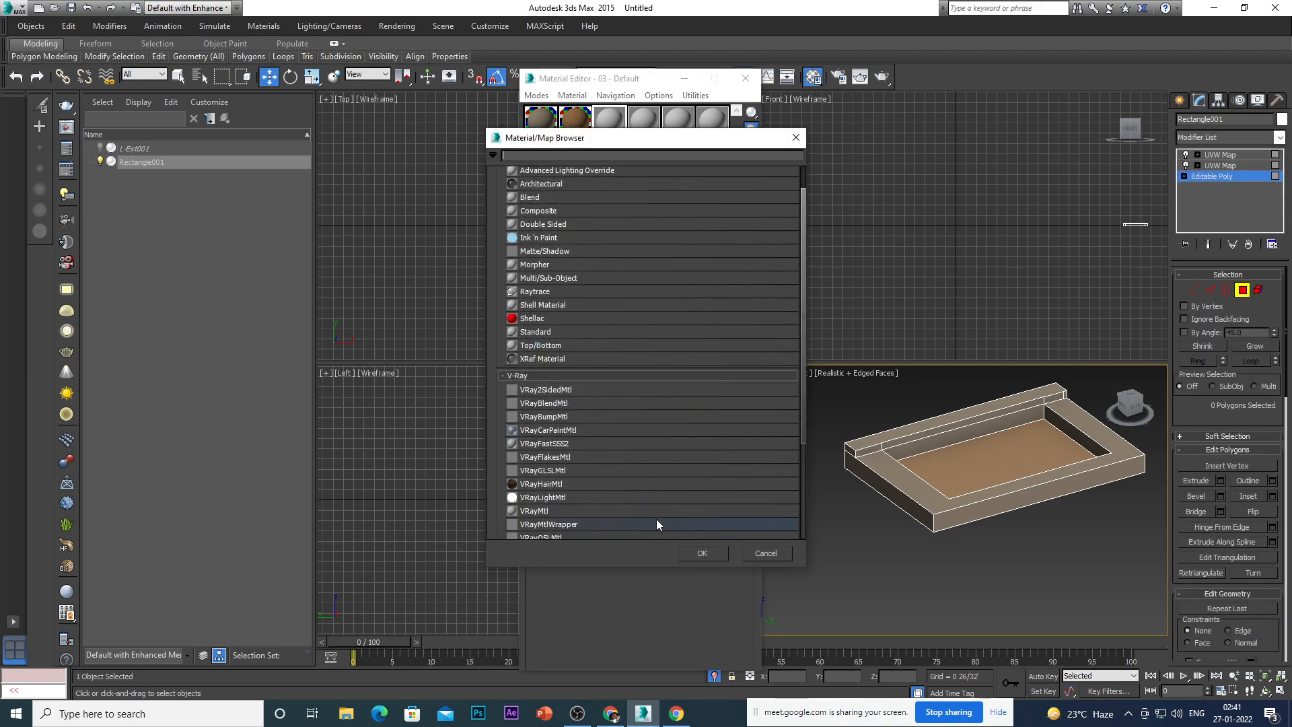
left_click(701, 552)
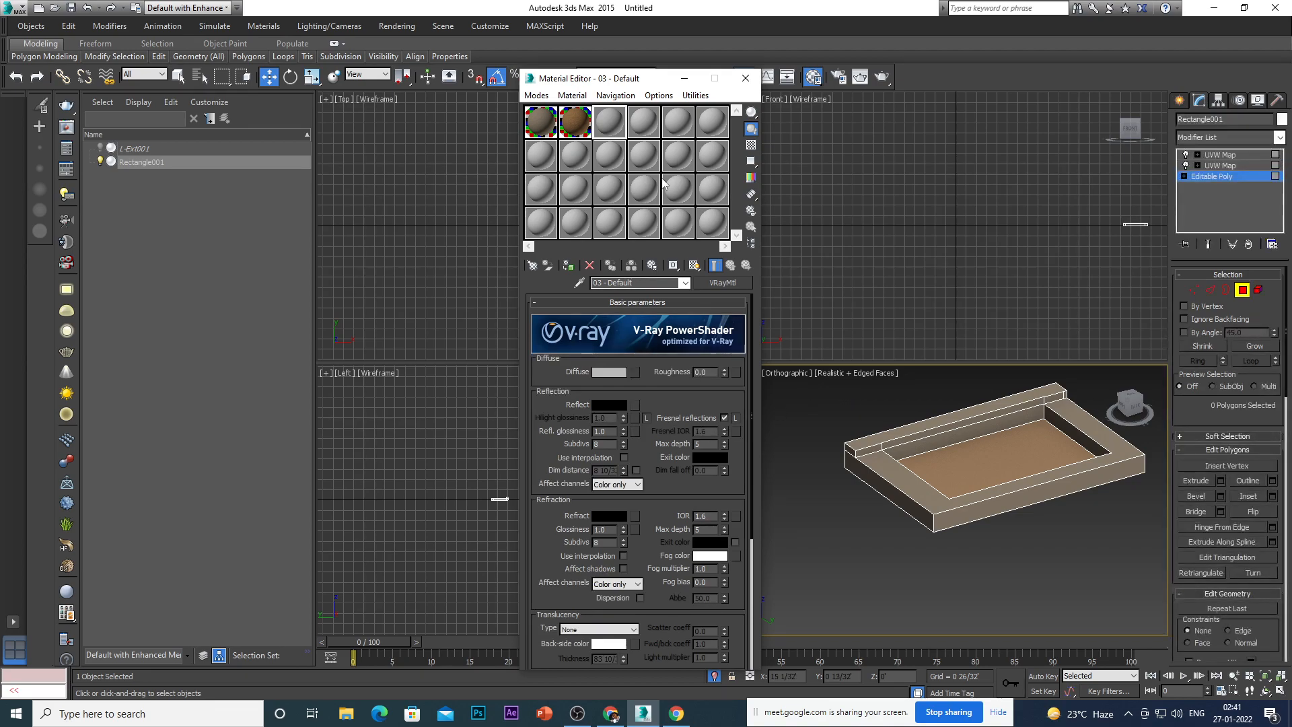
Pick the Multi/Sub-Object material from the frame model into the third sample slot.
left_click(578, 283)
left_click(959, 479)
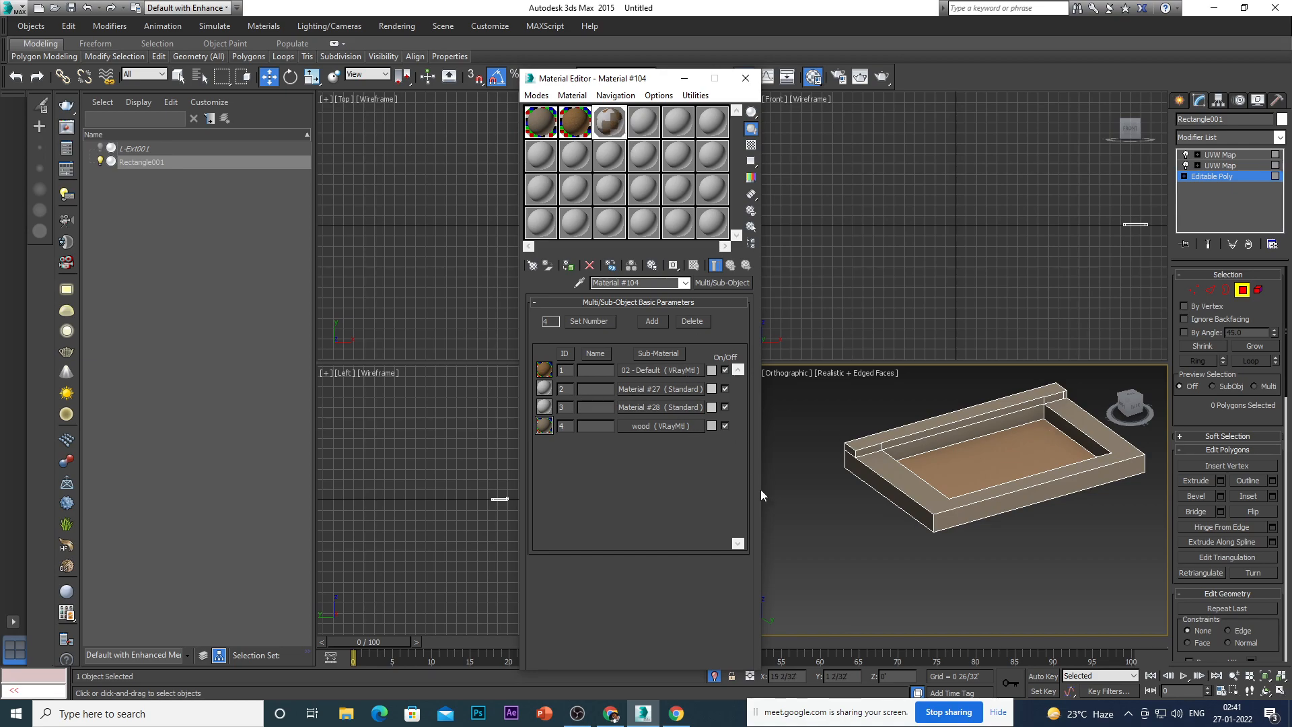
scroll(874, 512, "down", 5)
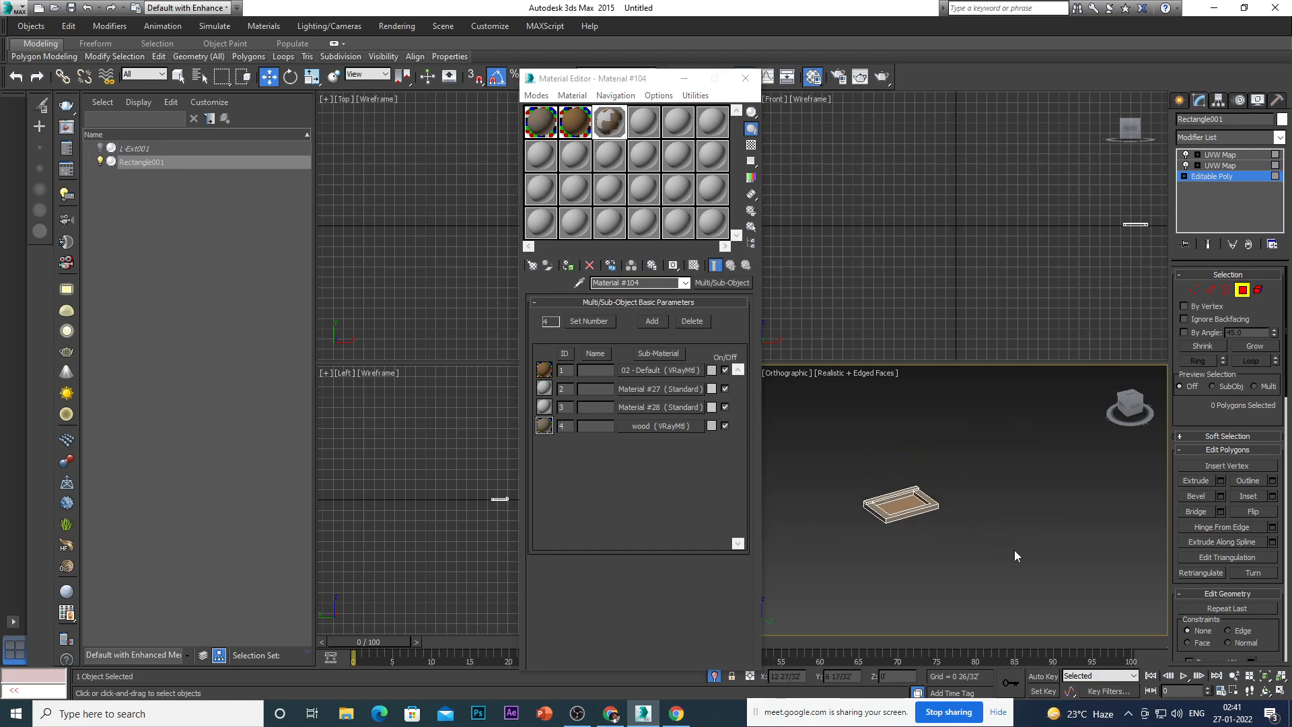
scroll(877, 508, "up", 7)
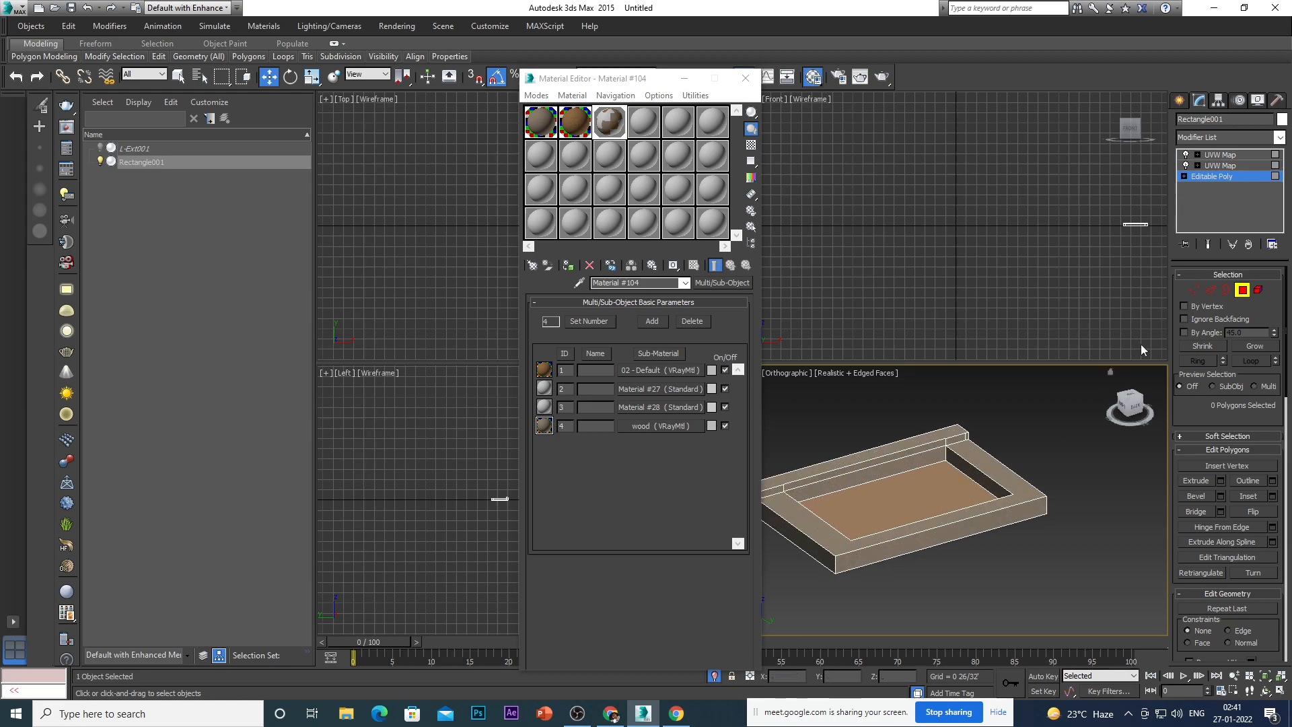
Switch the frame's Editable Poly from polygon to element sub-object level.
left_click(1257, 289)
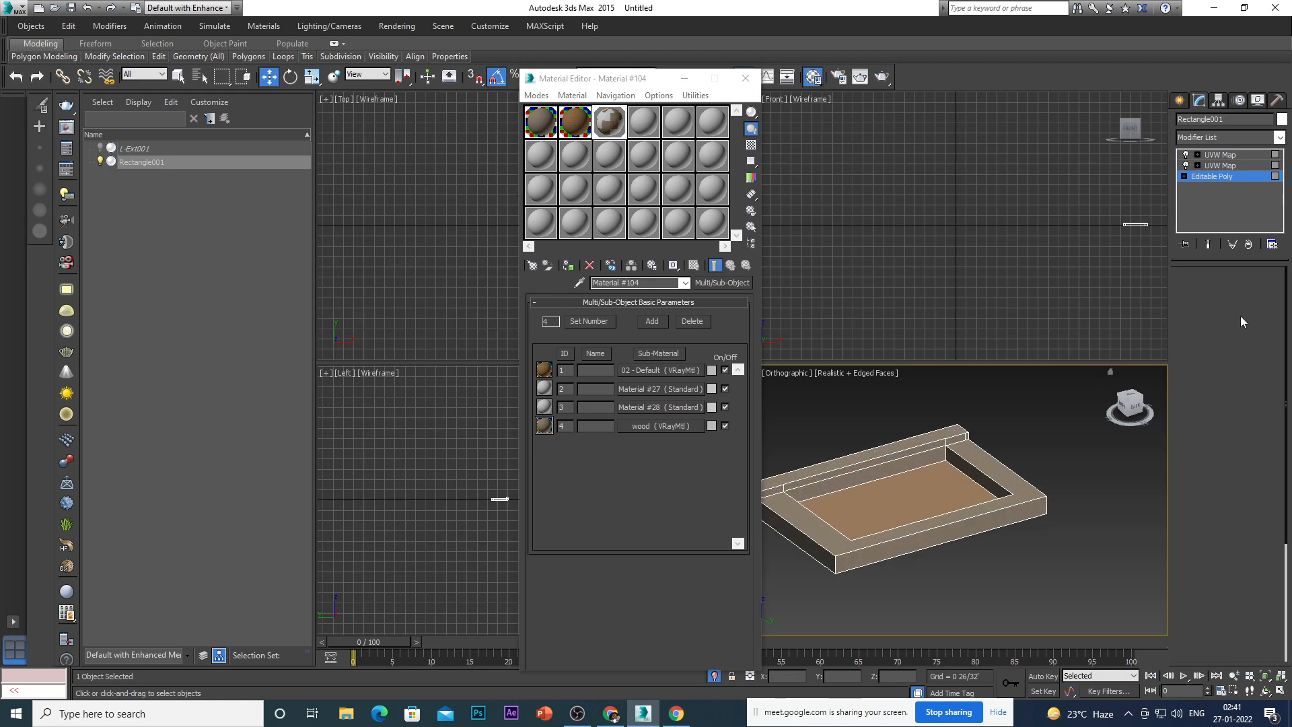
scroll(1016, 498, "down", 10)
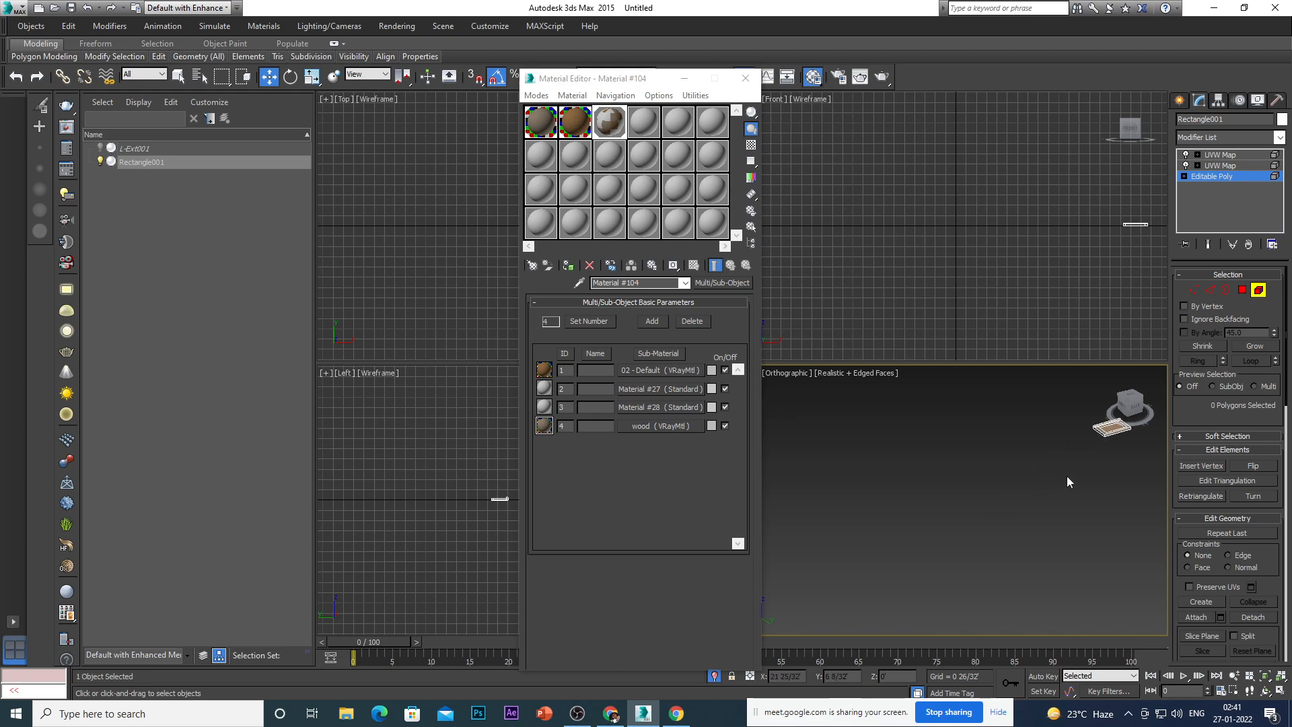
scroll(962, 476, "down", 3)
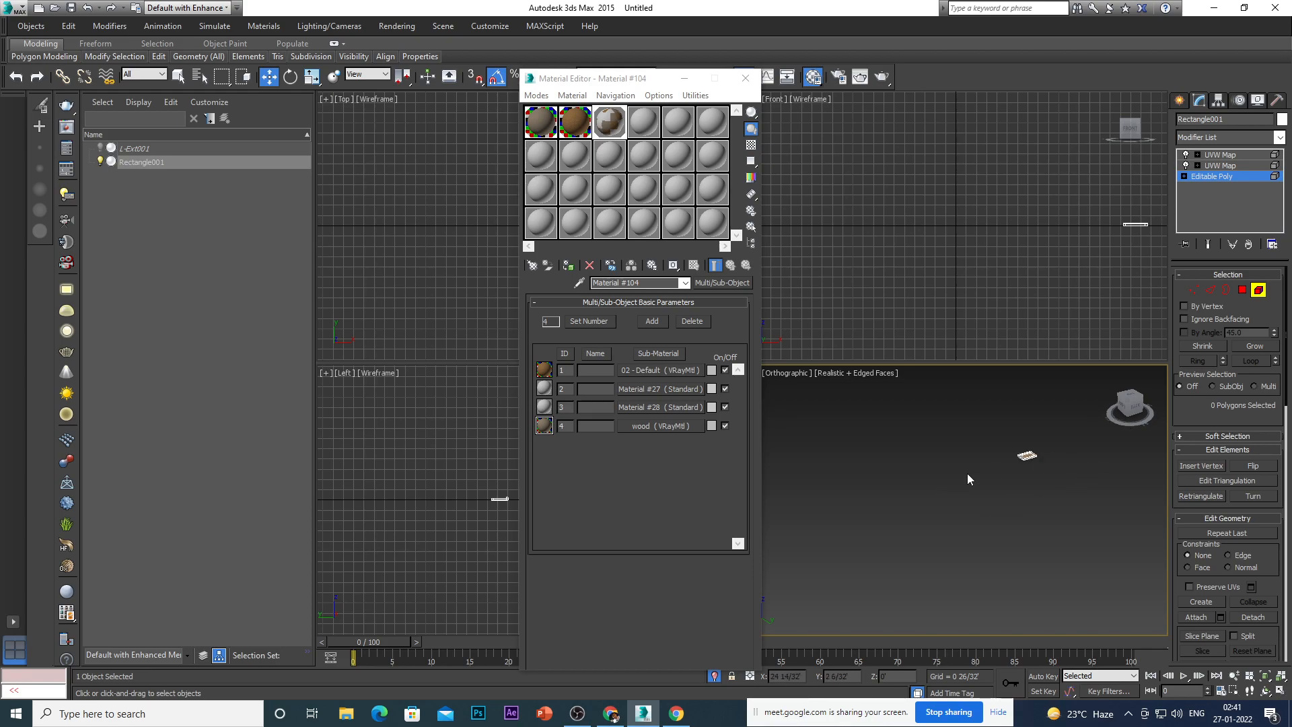
scroll(1044, 451, "up", 6)
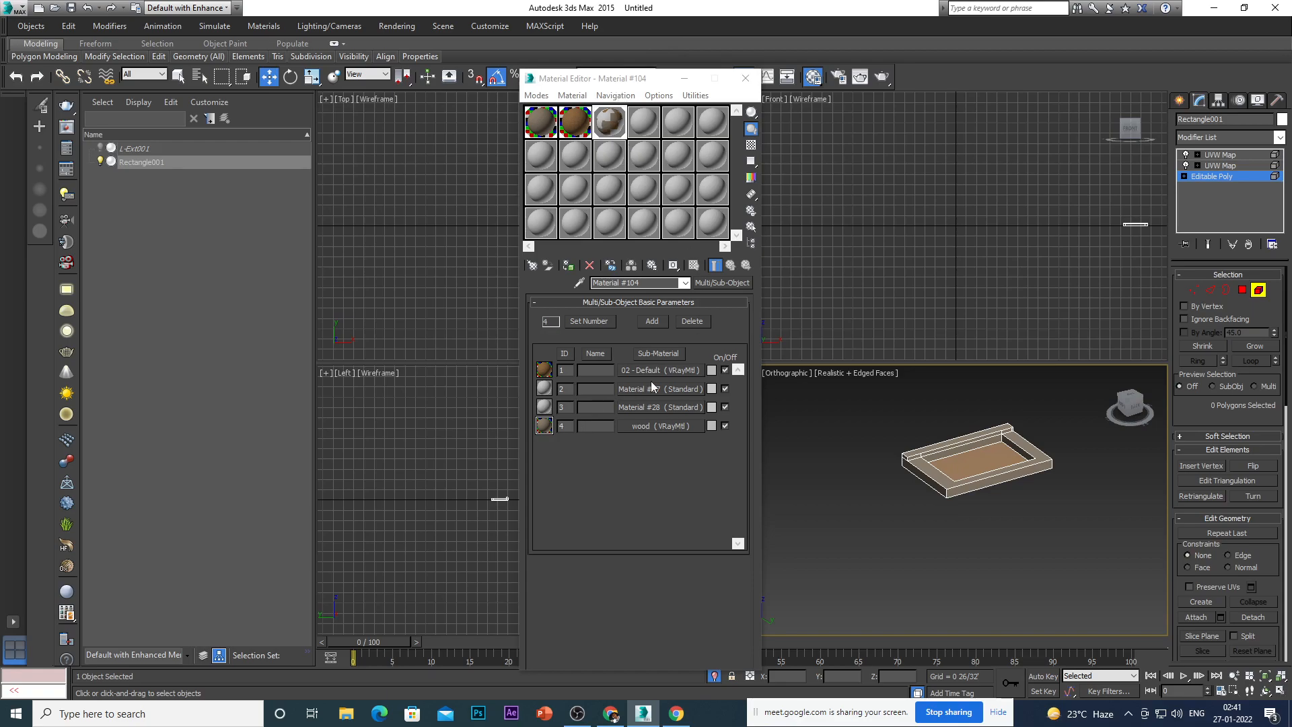
Examine the diffuse bitmap image of the picked material's ID 1 sub-material, then return to the parent Multi/Sub-Object material.
left_click(670, 371)
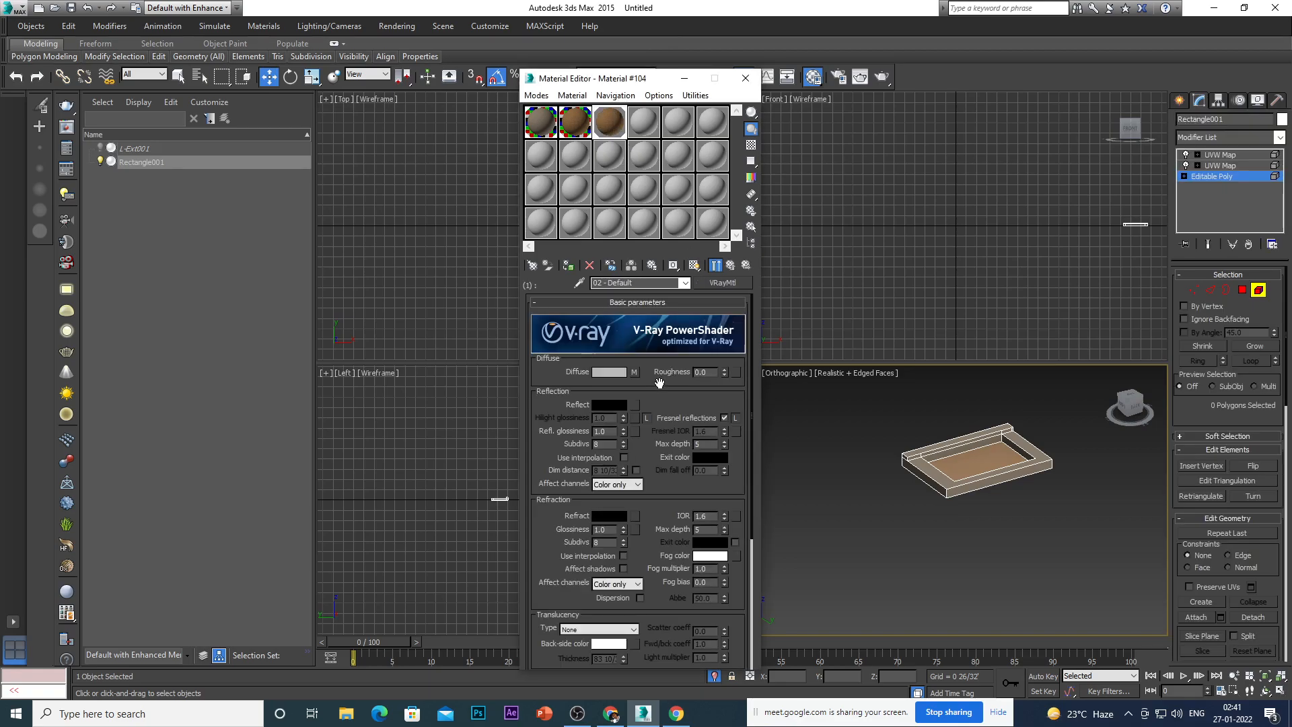
left_click(635, 372)
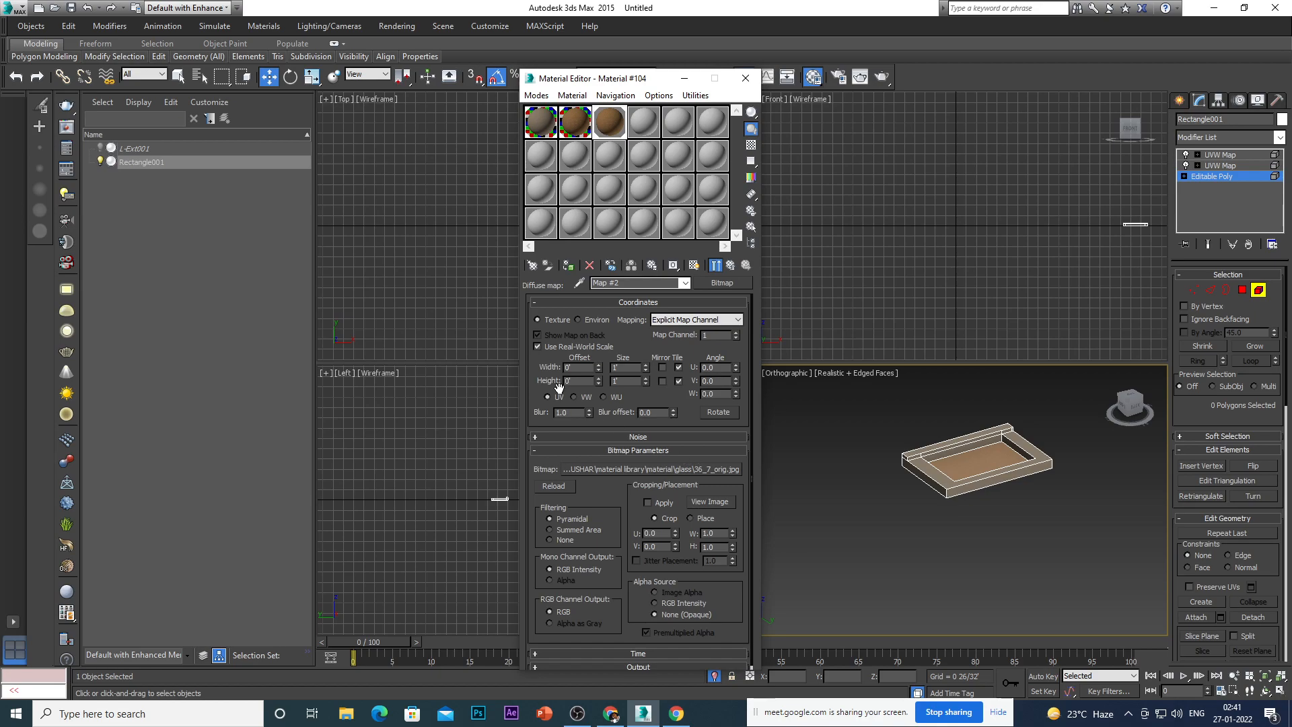
left_click(707, 504)
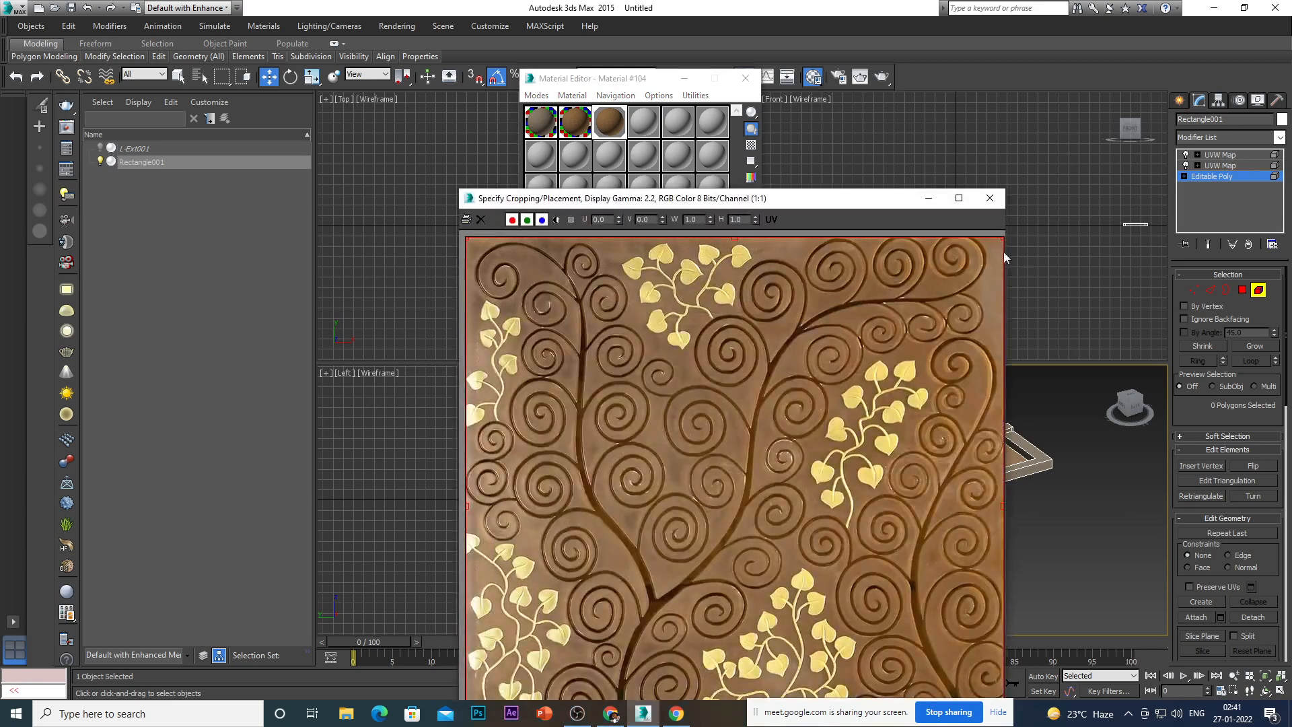
left_click(989, 198)
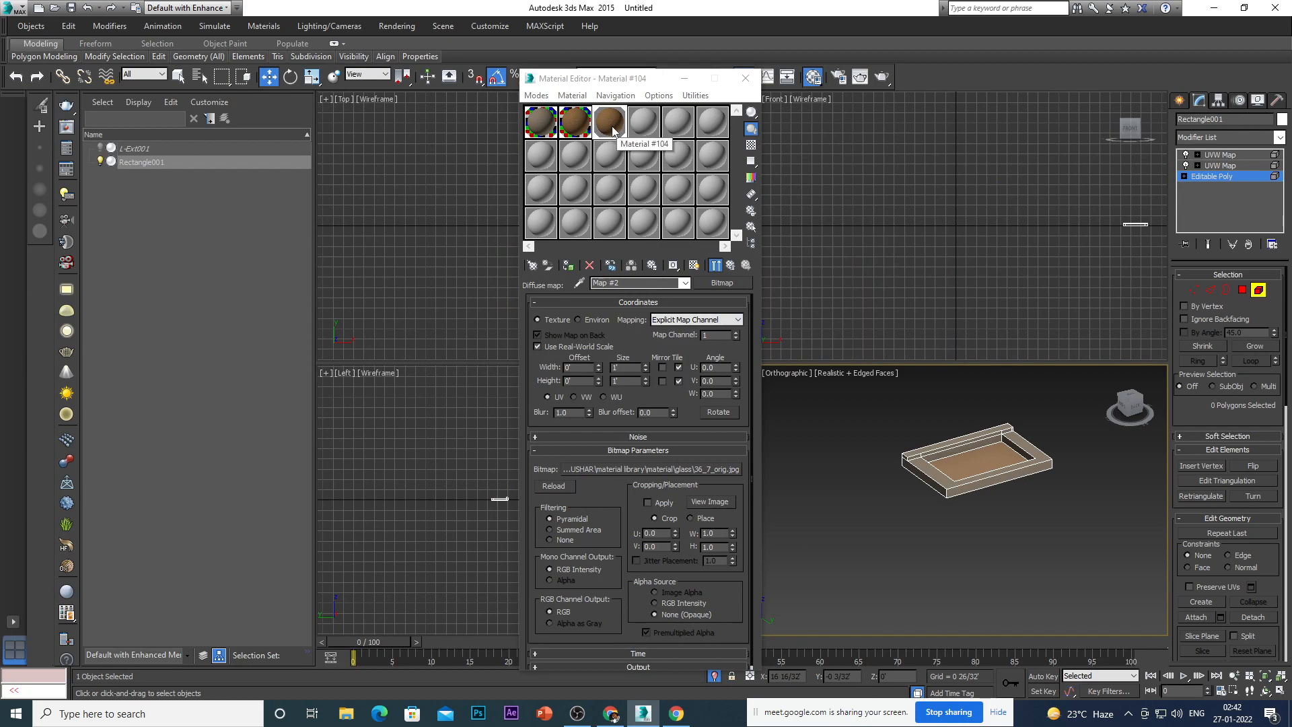
left_click(731, 265)
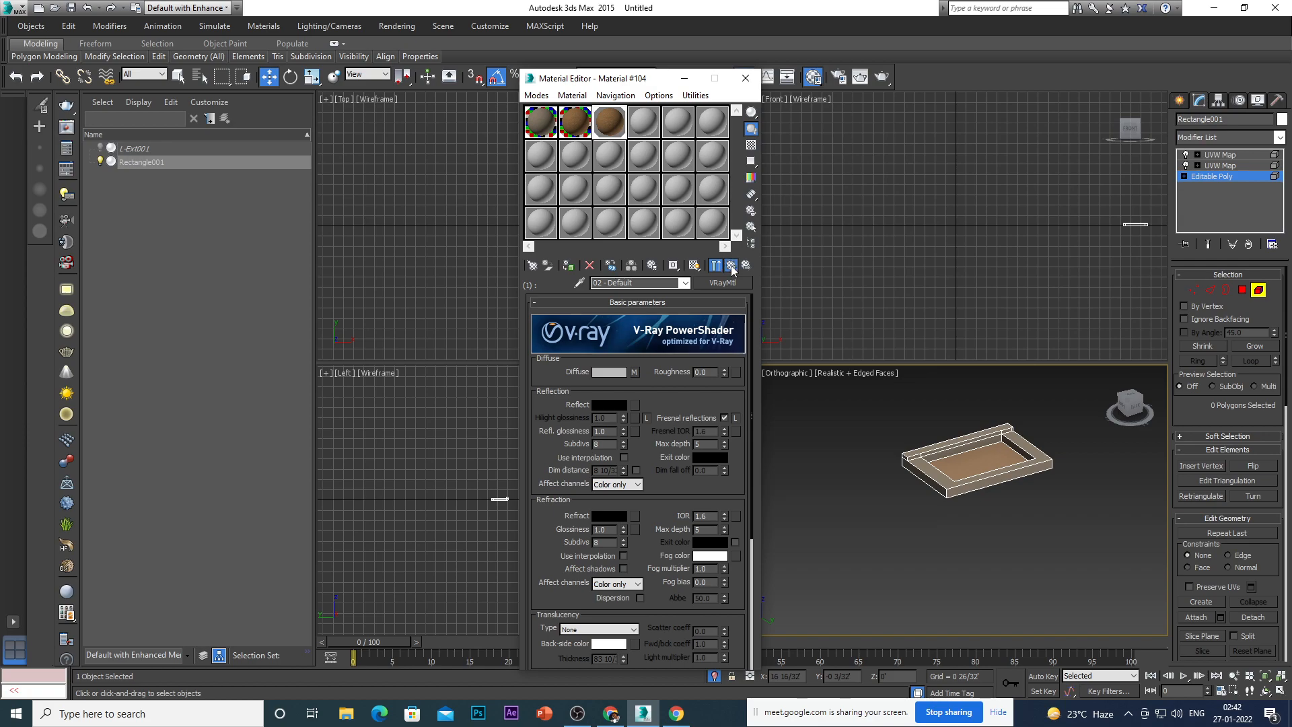
left_click(730, 265)
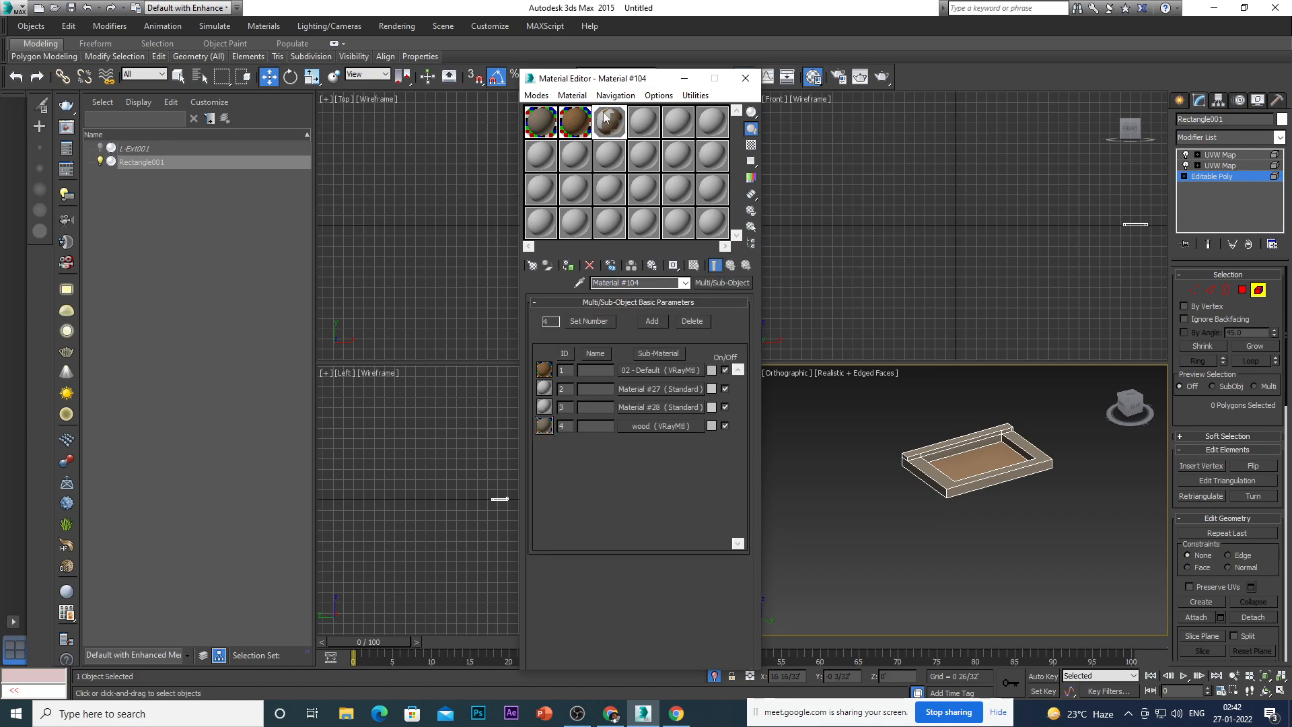
Change the fourth sample slot's material to Multi/Sub-Object, keeping the old material as a sub-material.
left_click(575, 122)
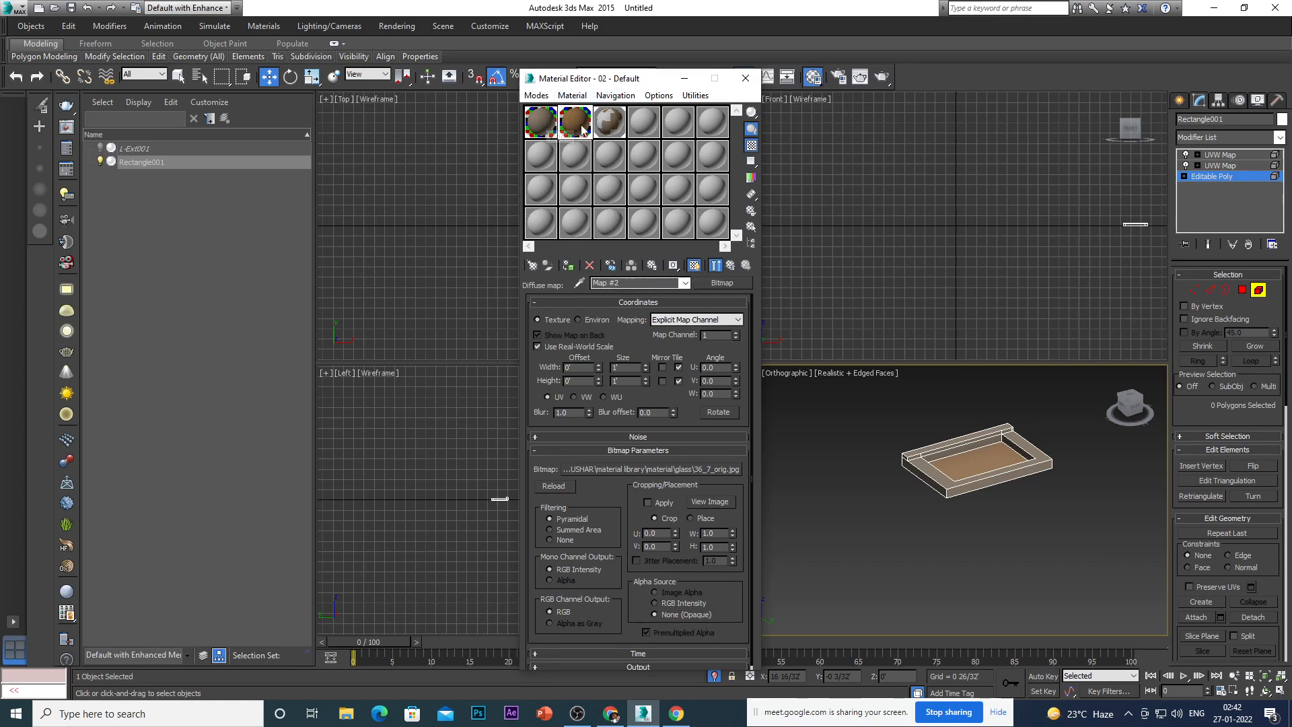
left_click(609, 122)
left_click(648, 123)
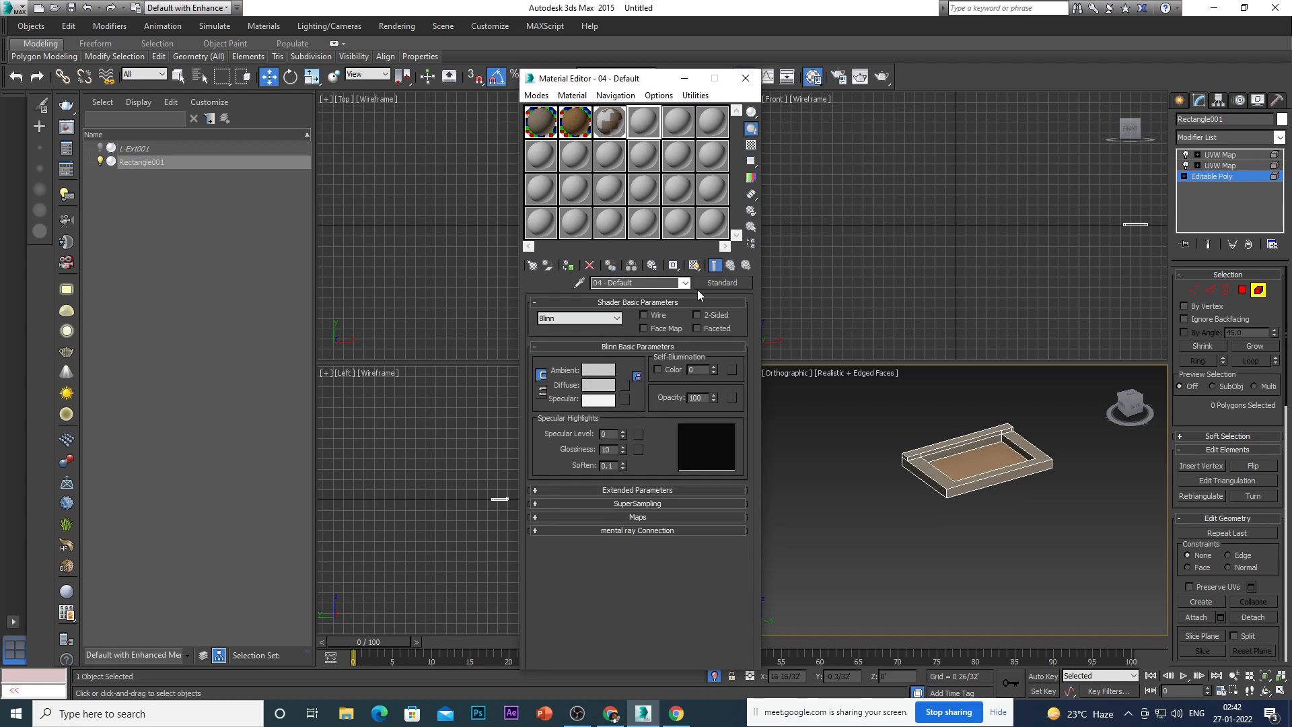
left_click(718, 282)
scroll(635, 281, "up", 2)
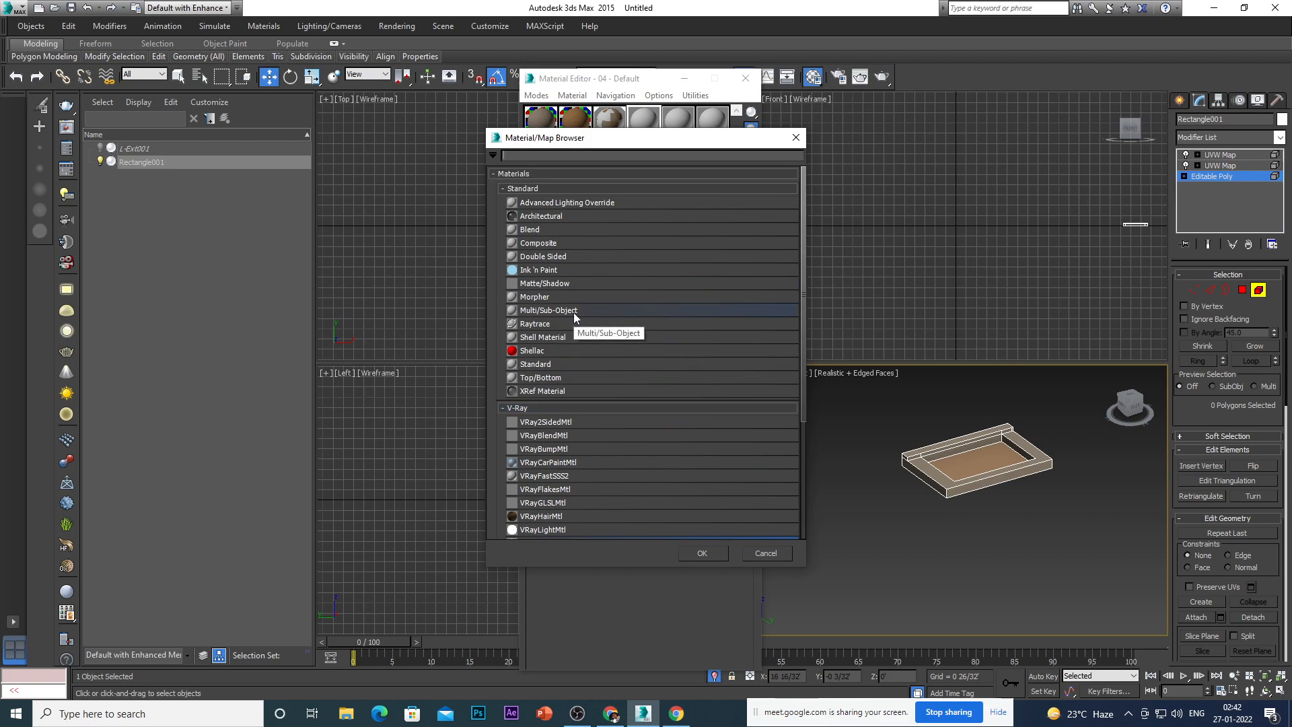
scroll(573, 496, "down", 1)
scroll(572, 493, "down", 2)
scroll(608, 487, "down", 4)
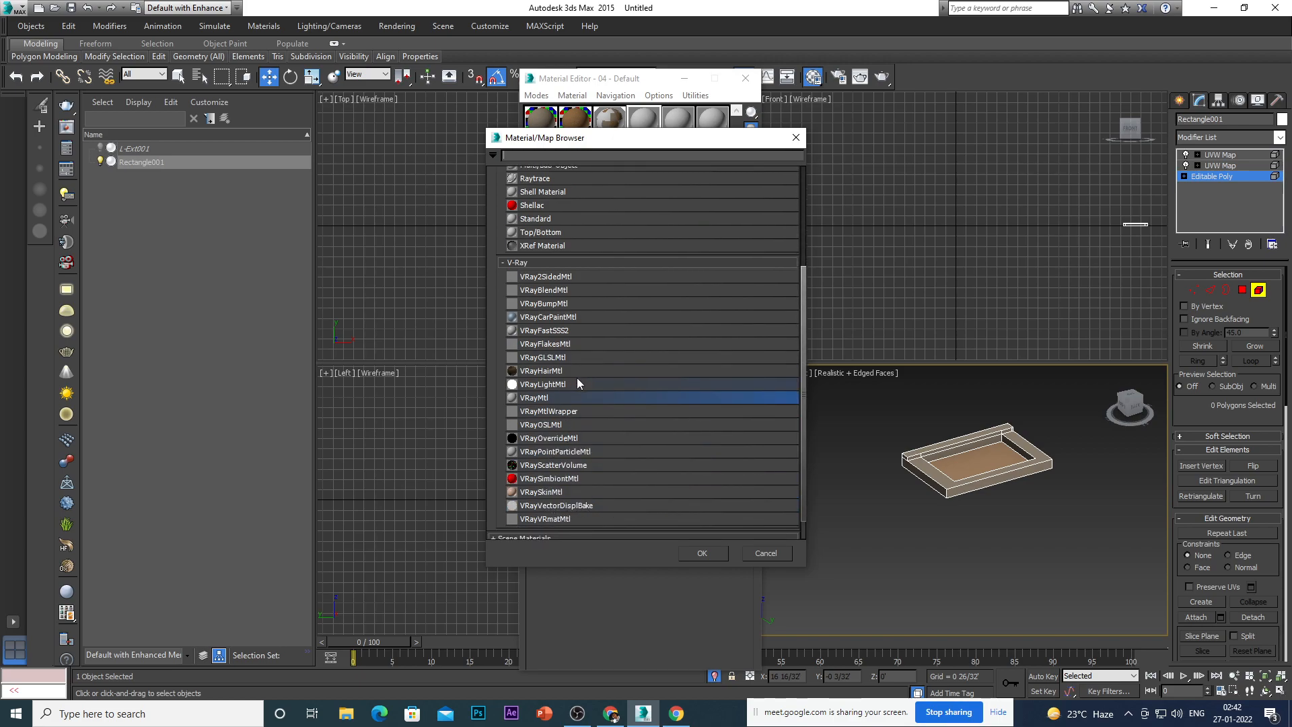
scroll(605, 377, "up", 1)
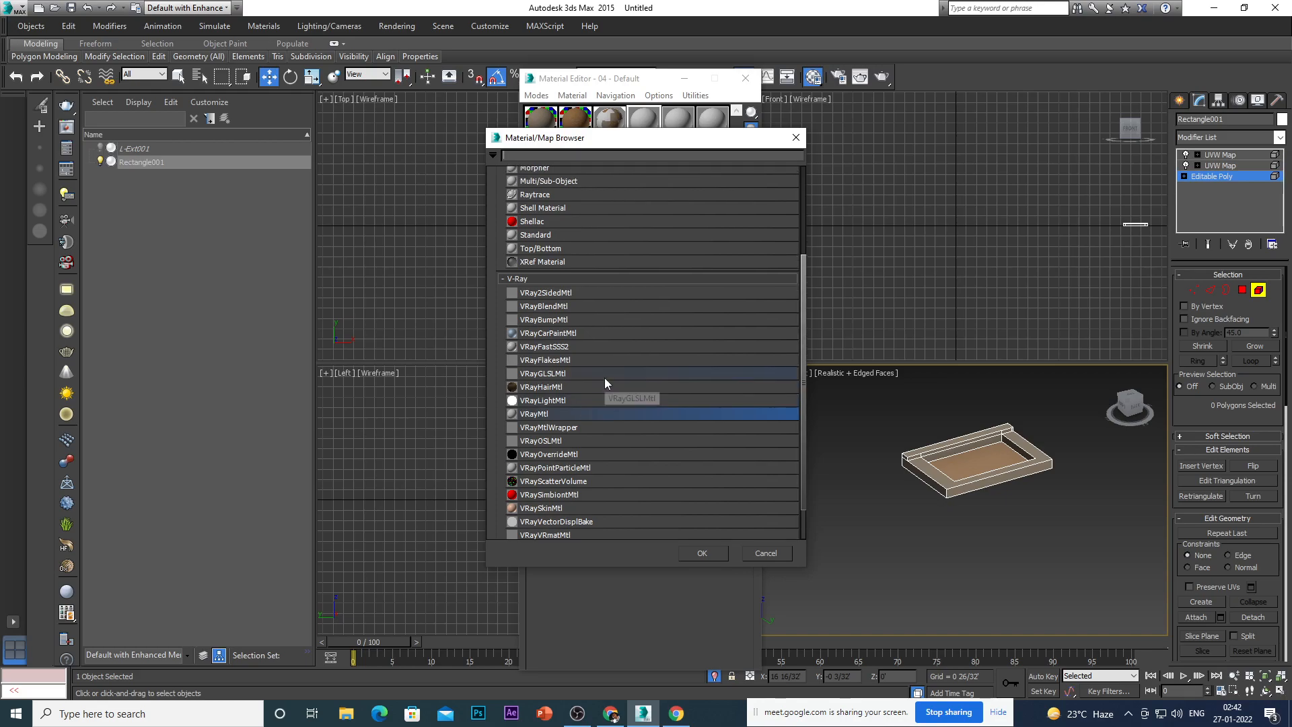
scroll(631, 404, "down", 2)
scroll(657, 369, "up", 4)
scroll(657, 370, "up", 3)
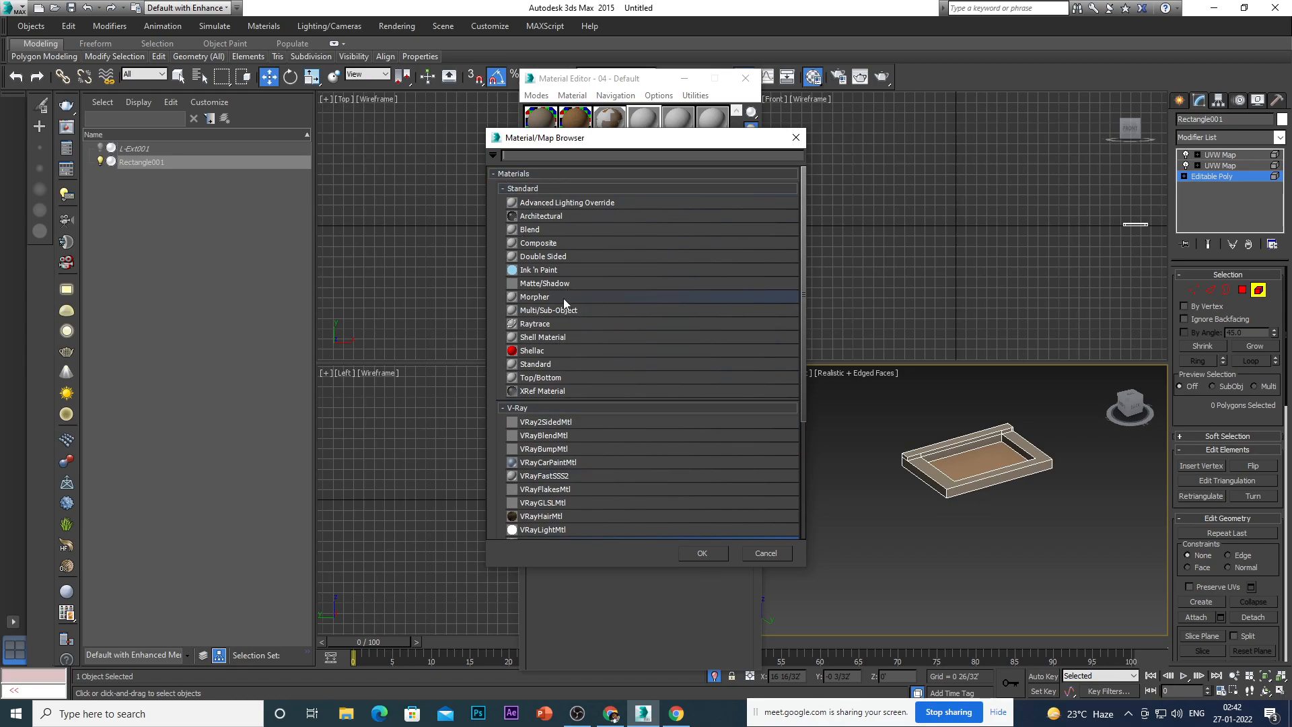
left_click(594, 311)
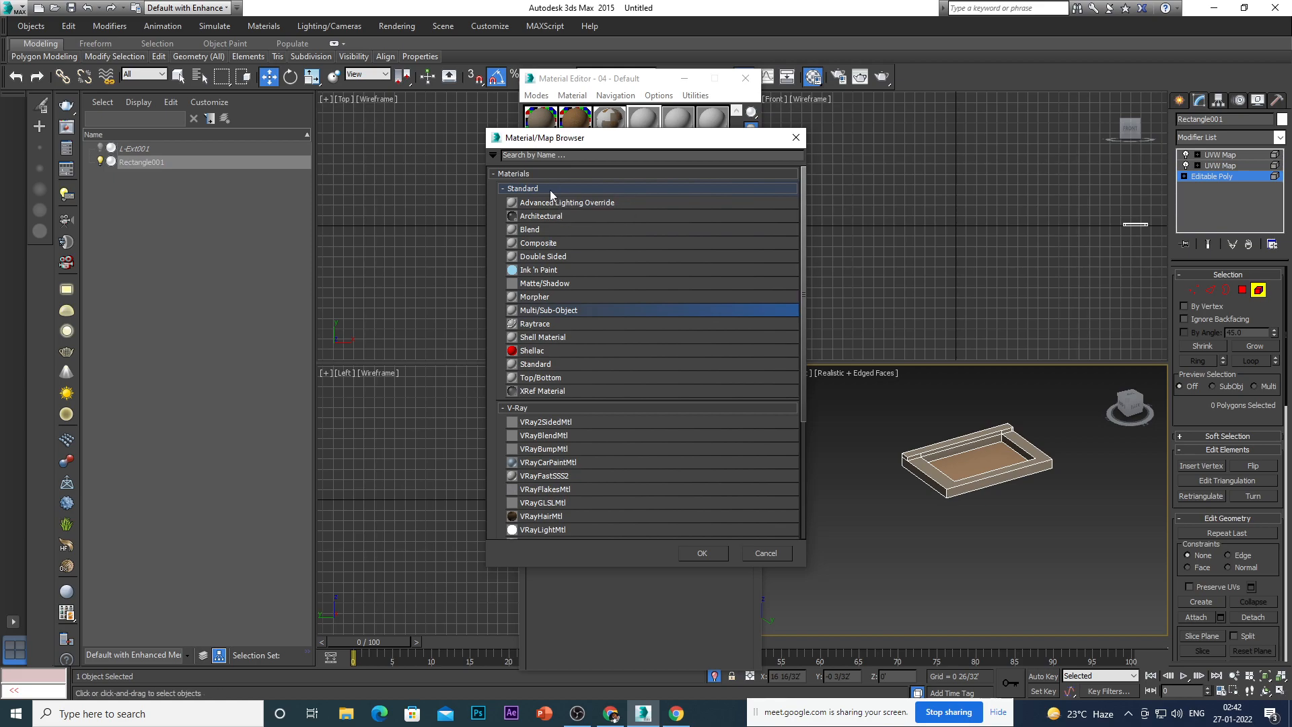
scroll(627, 471, "down", 5)
scroll(625, 463, "down", 3)
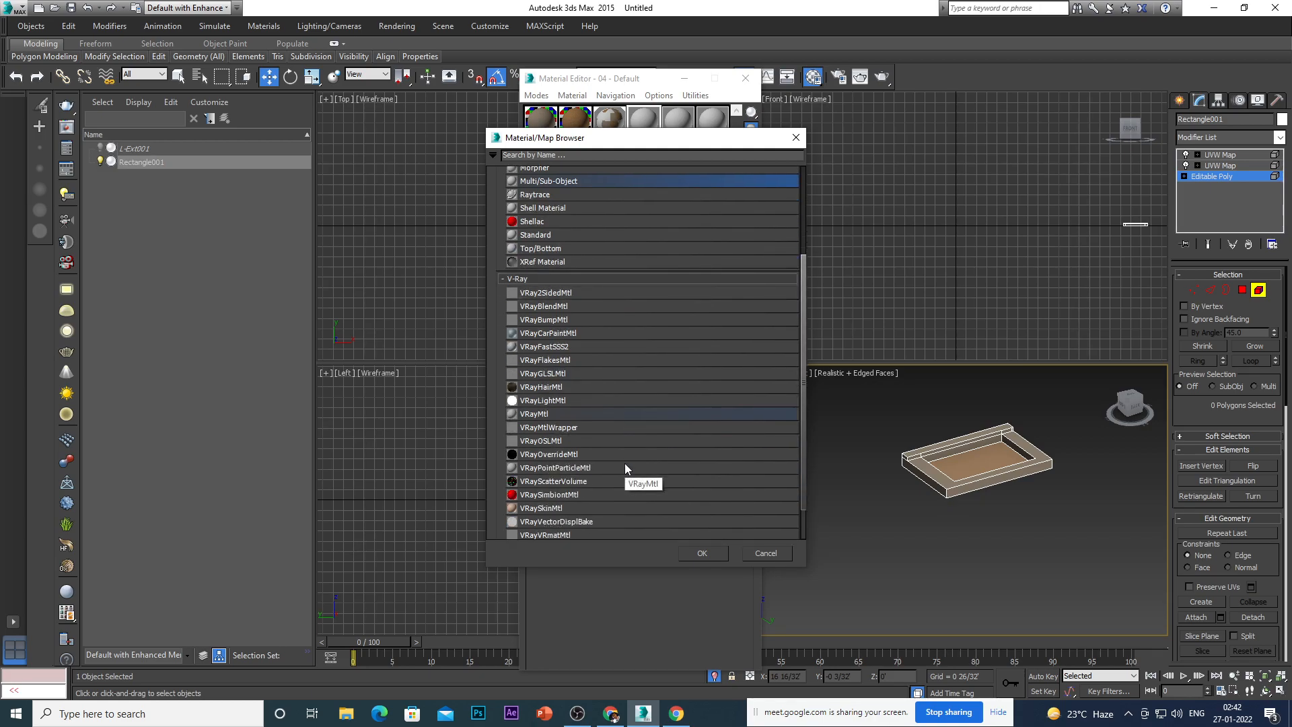
scroll(624, 462, "down", 3)
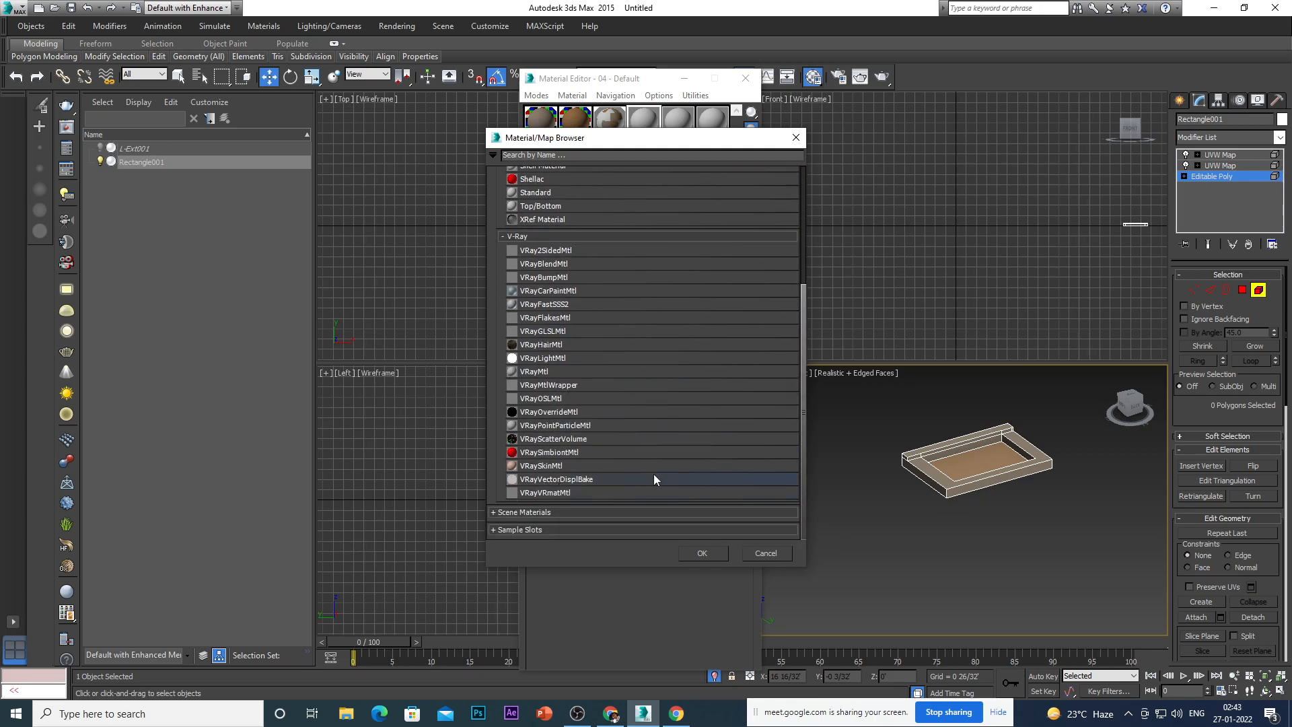
scroll(652, 442, "up", 12)
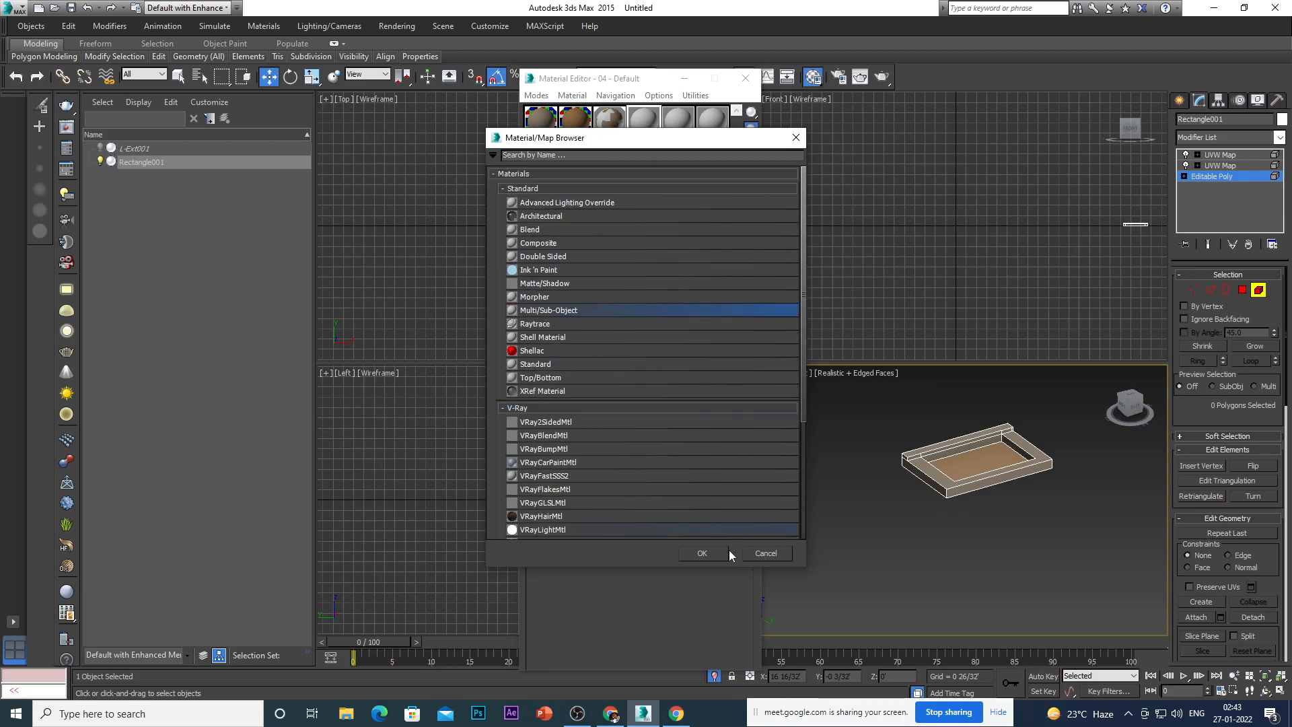
left_click(708, 554)
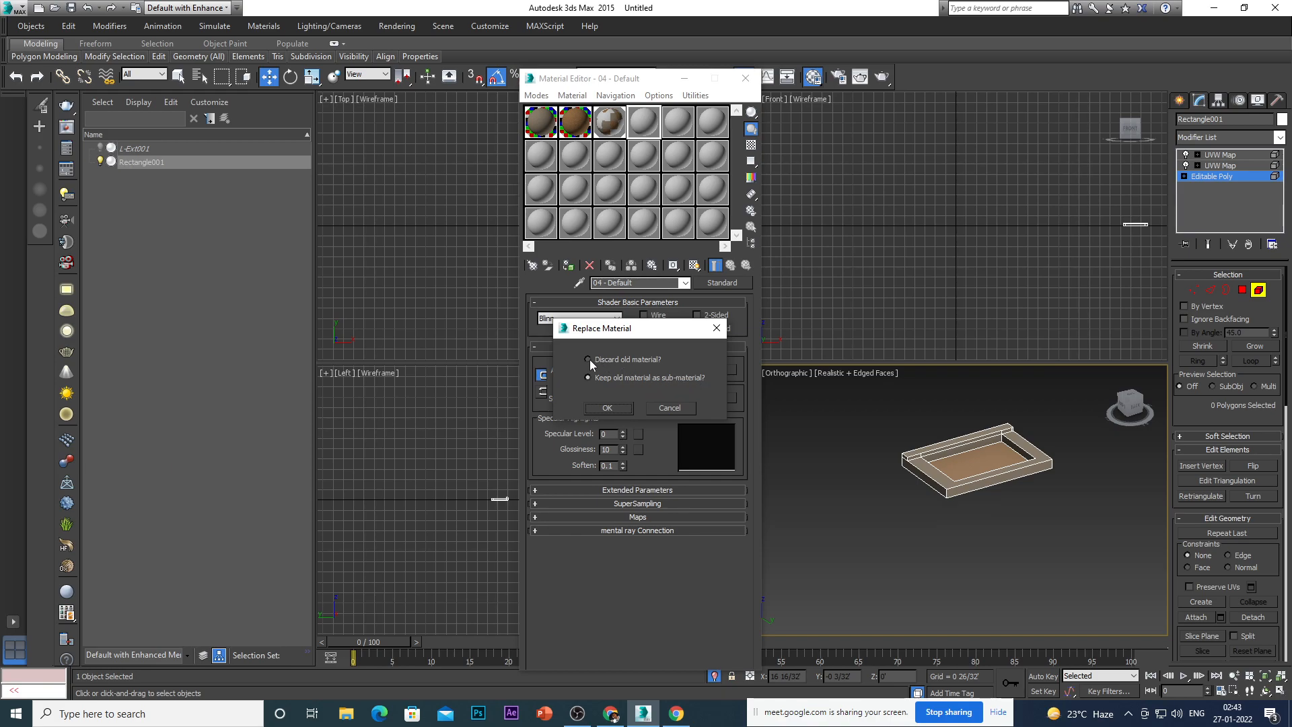
left_click(607, 408)
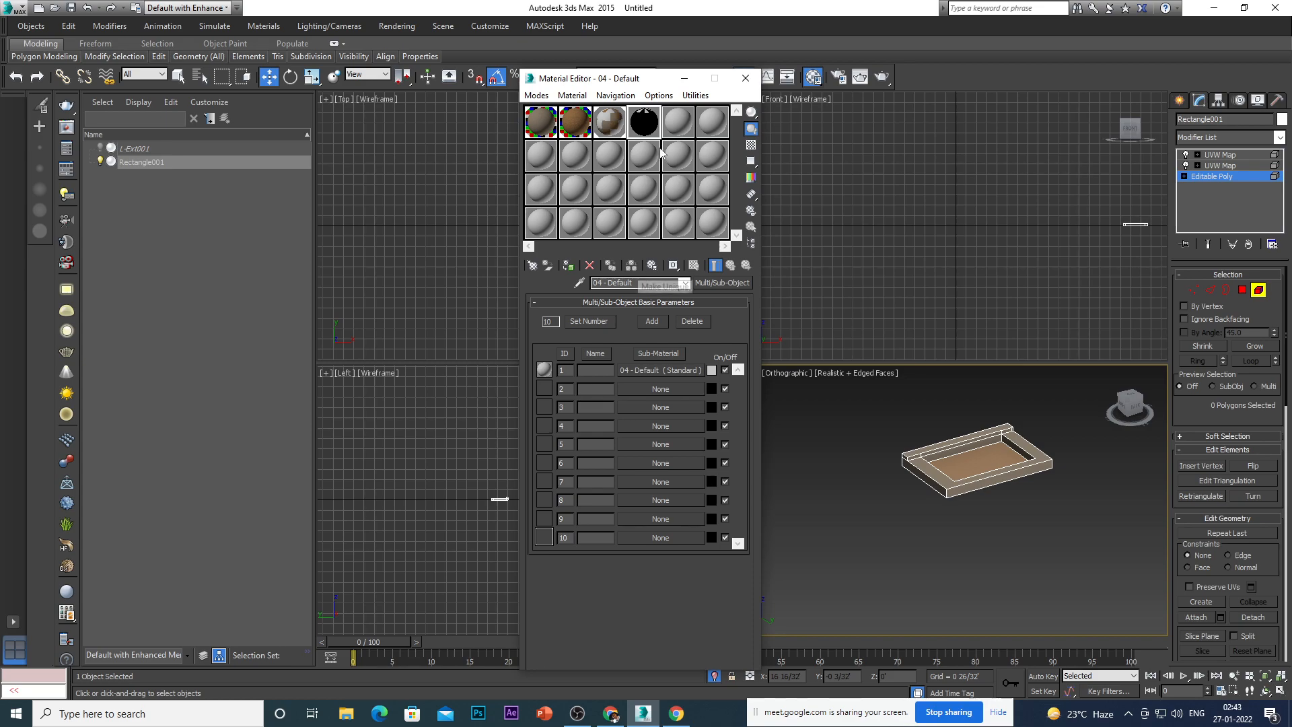
Change the ID 1 sub-material of 04 - Default to VRayMtl and return to the parent material.
scroll(918, 522, "down", 5)
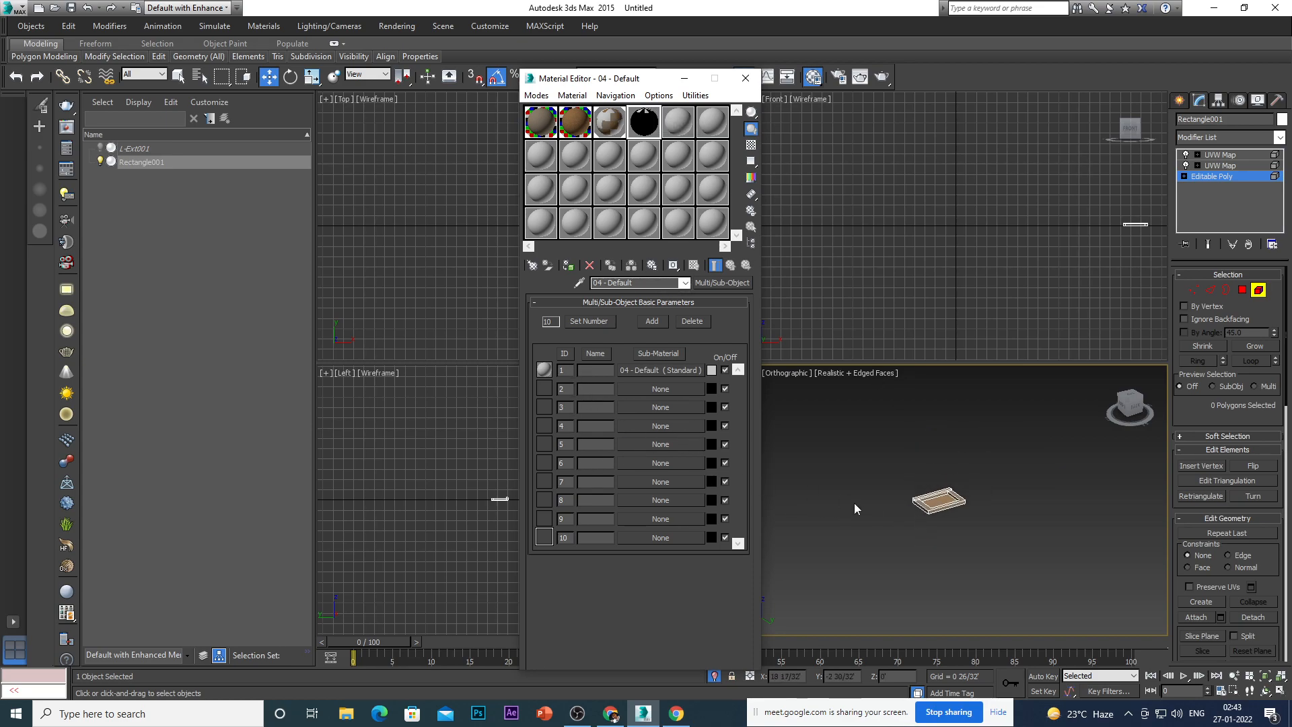
middle_click_drag(882, 508, 907, 520)
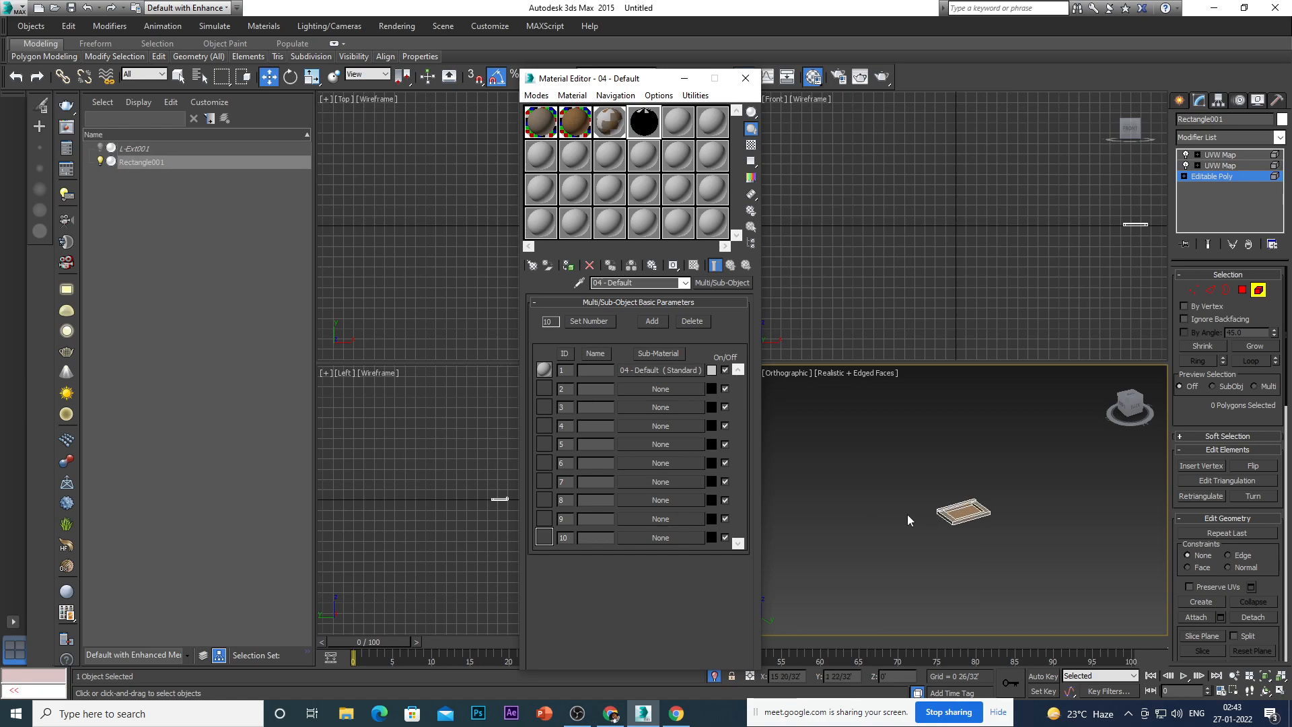
left_click(672, 369)
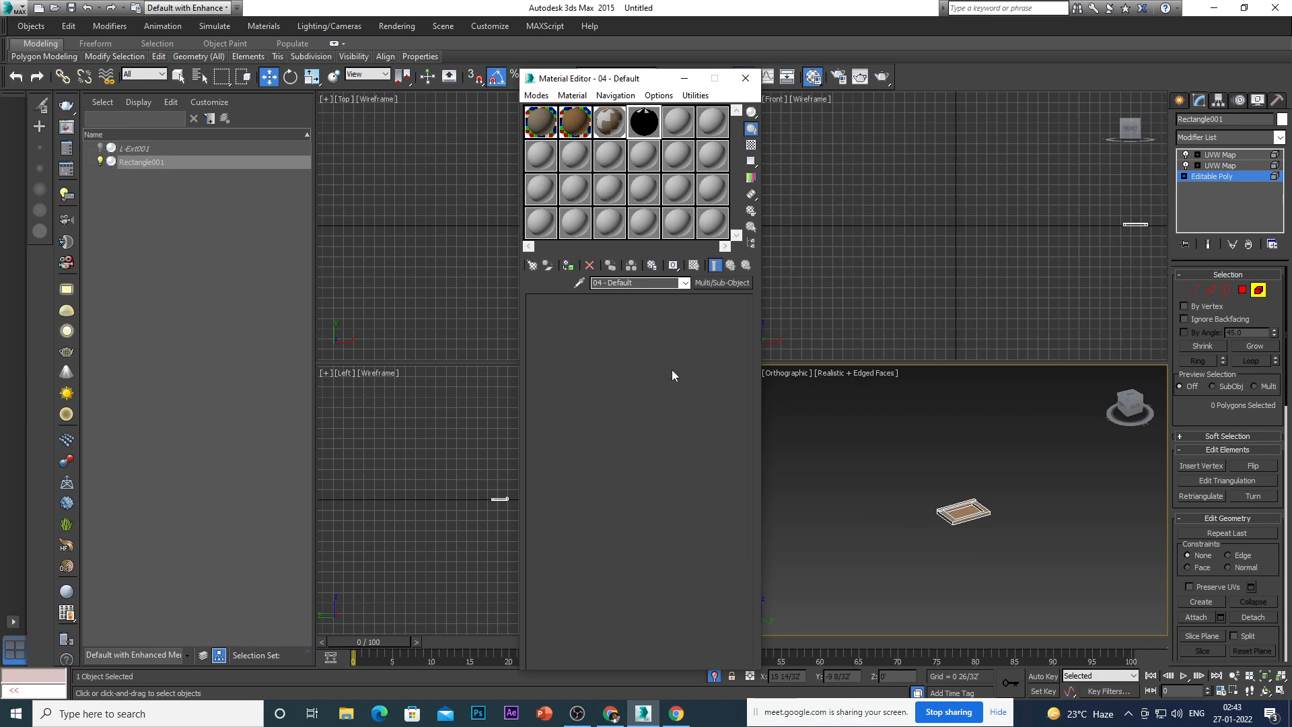
left_click(729, 287)
scroll(620, 516, "down", 2)
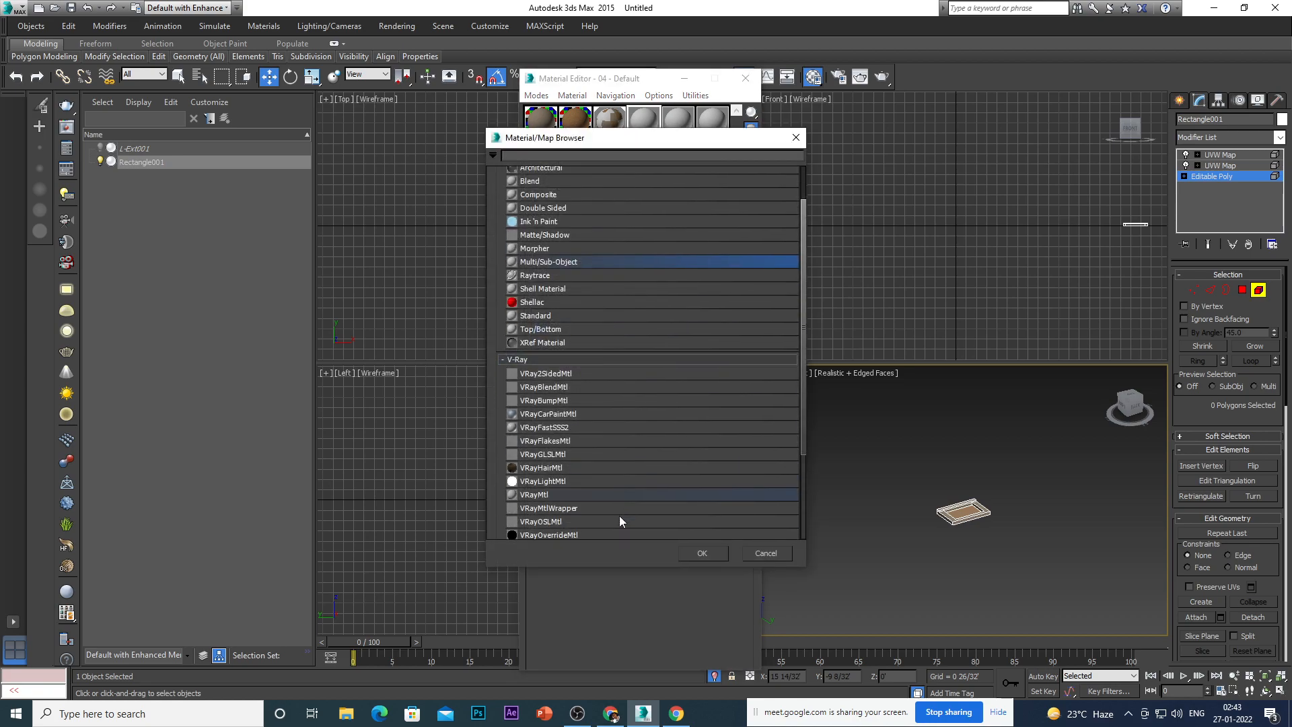
left_click(570, 494)
left_click(688, 546)
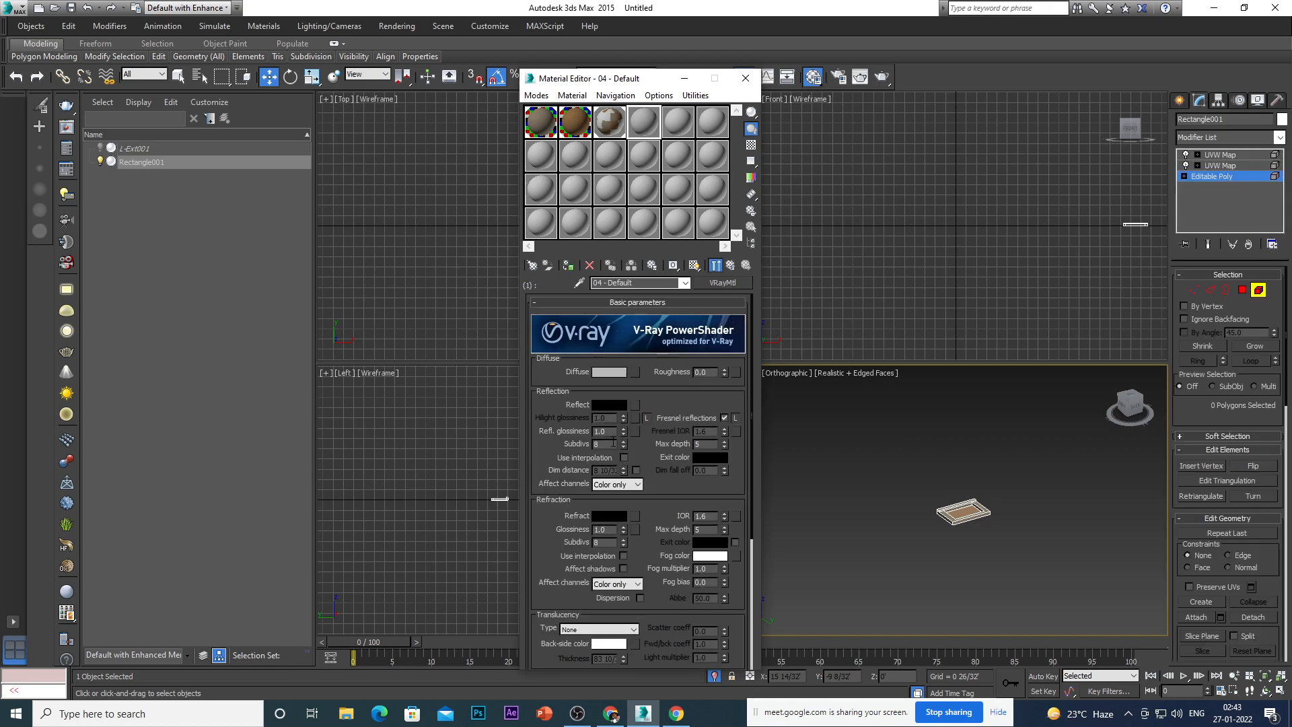
left_click(731, 266)
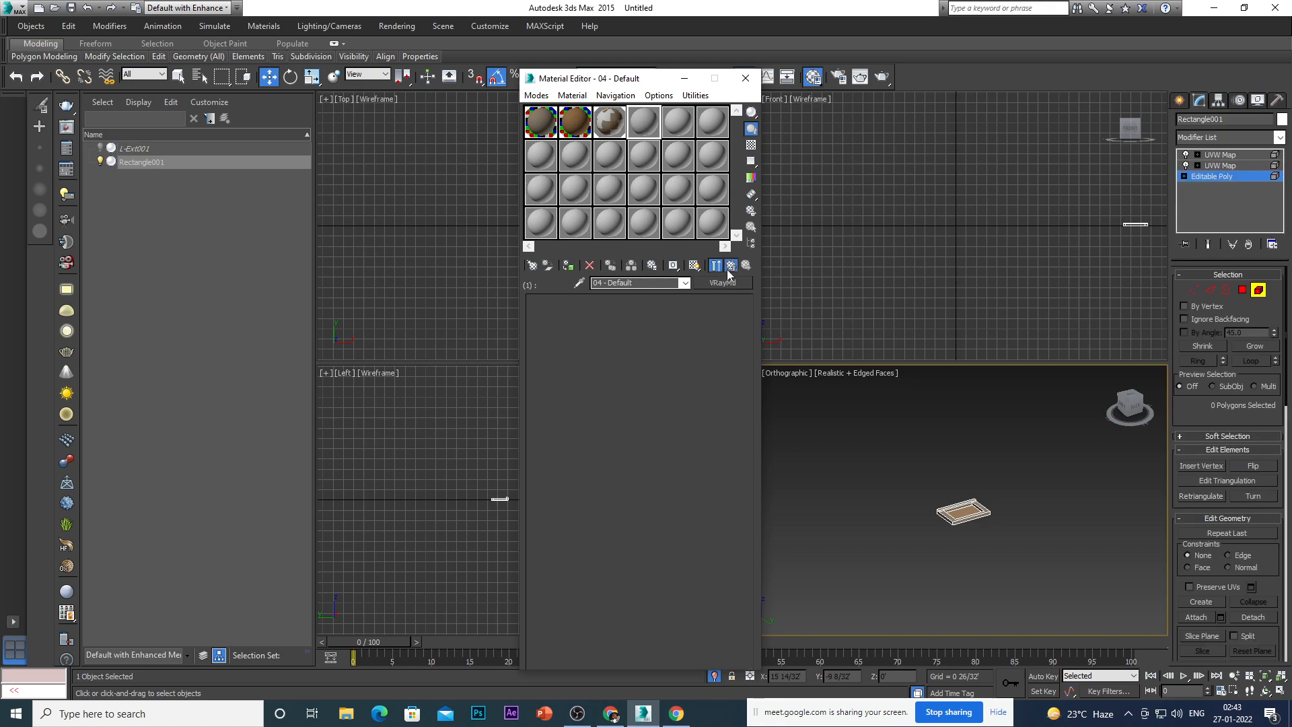
Assign a VRayMtl as the ID 2 sub-material of 04 - Default and return to the parent material.
left_click(652, 390)
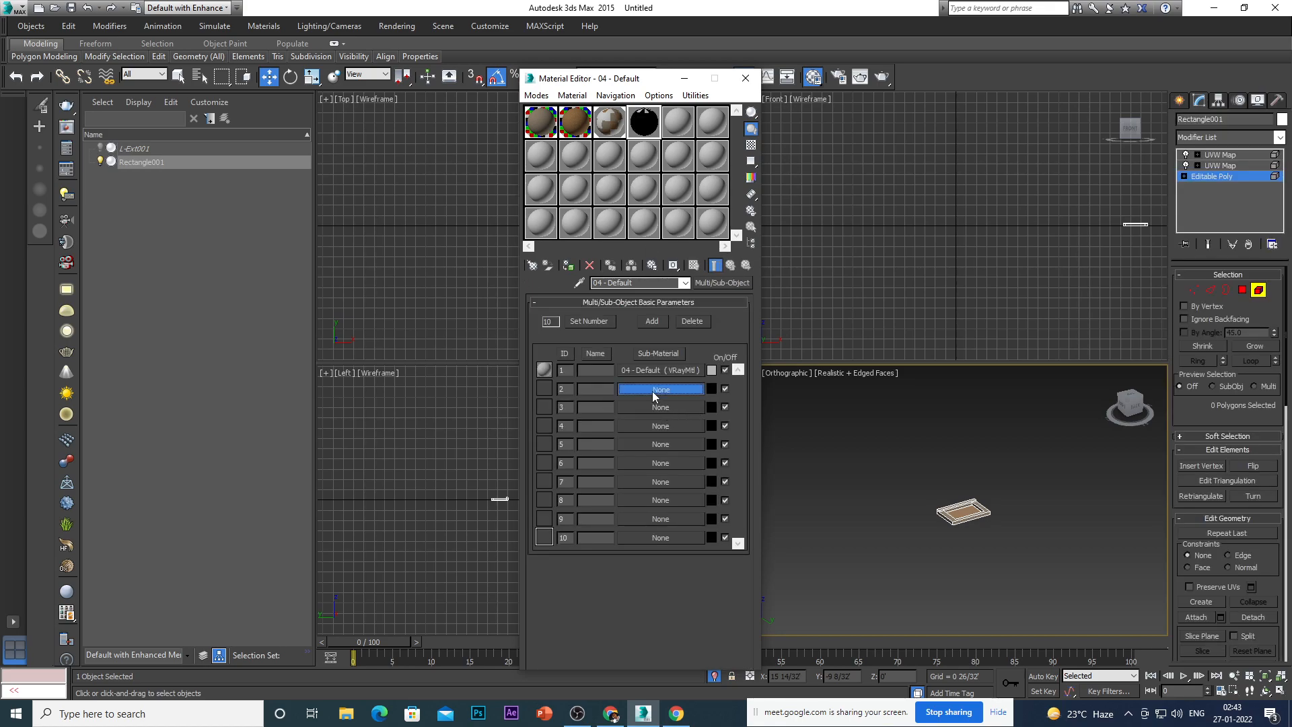
left_click(693, 556)
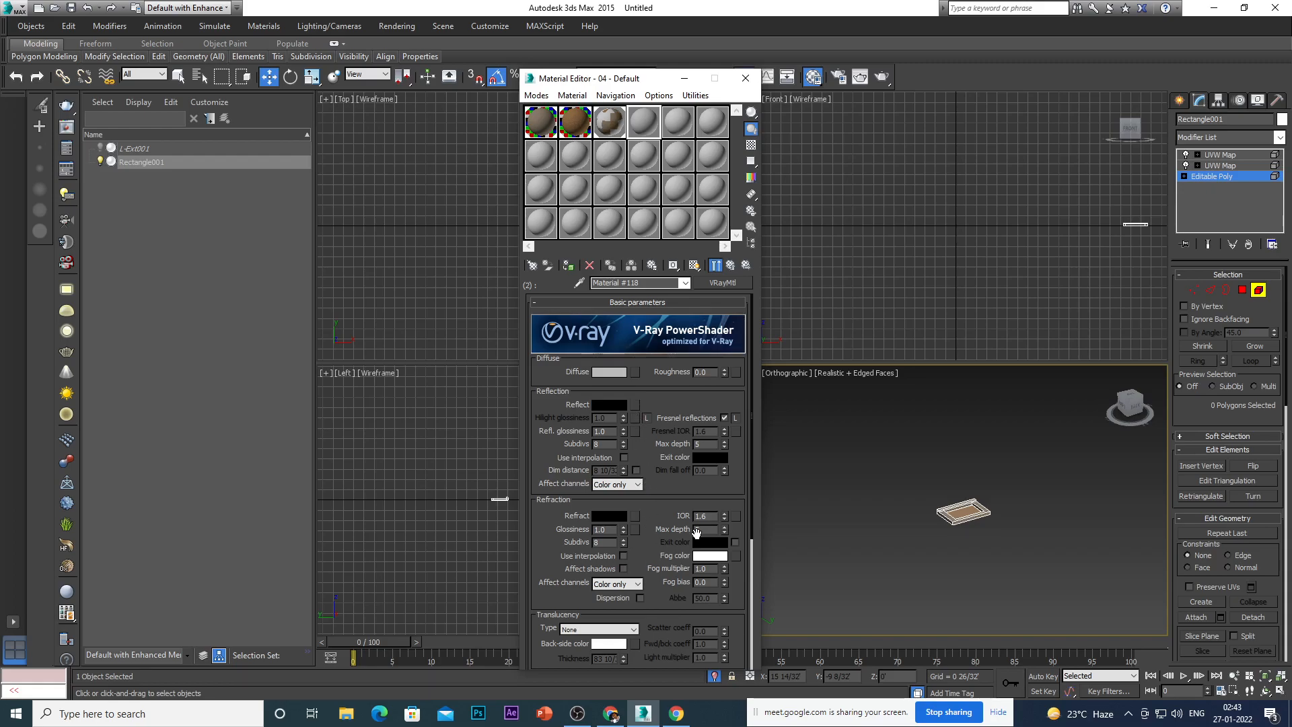
left_click(731, 266)
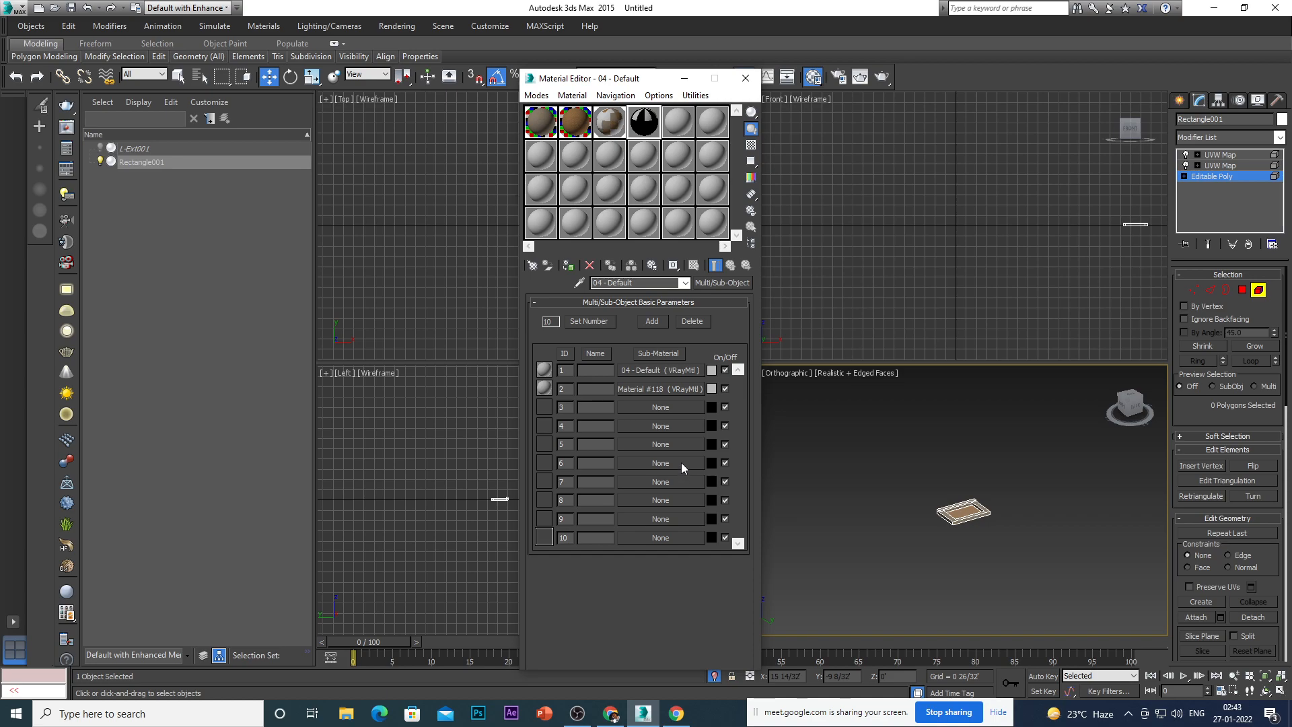
Leave the frame's element sub-object level and display Material #104 with its texture maps on the frame in the viewport.
left_click(611, 130)
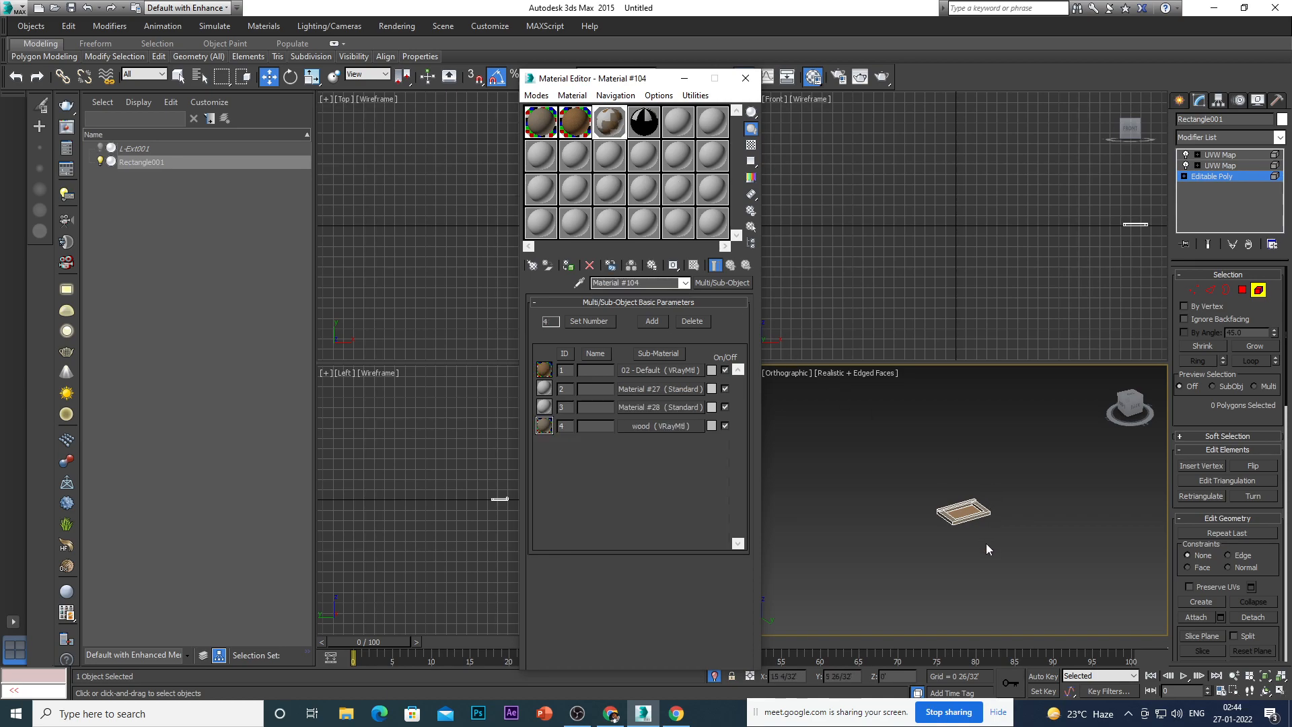
left_click(1238, 175)
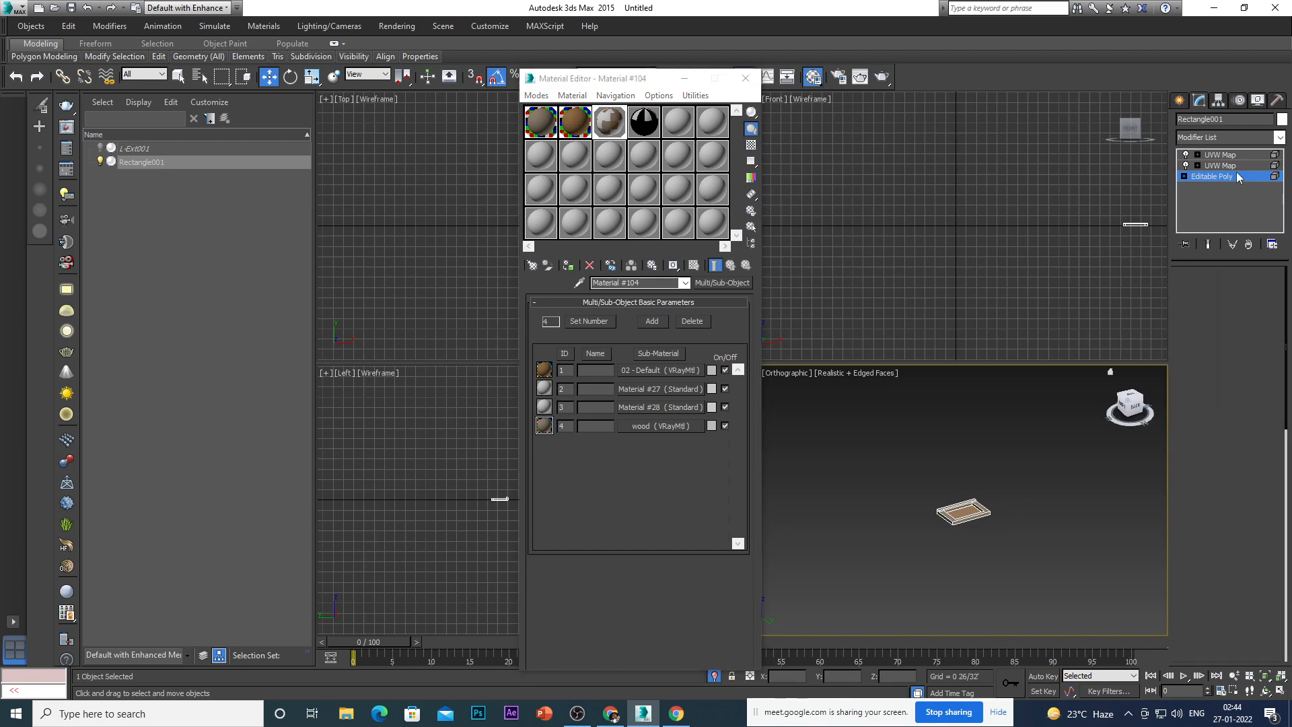
key("z")
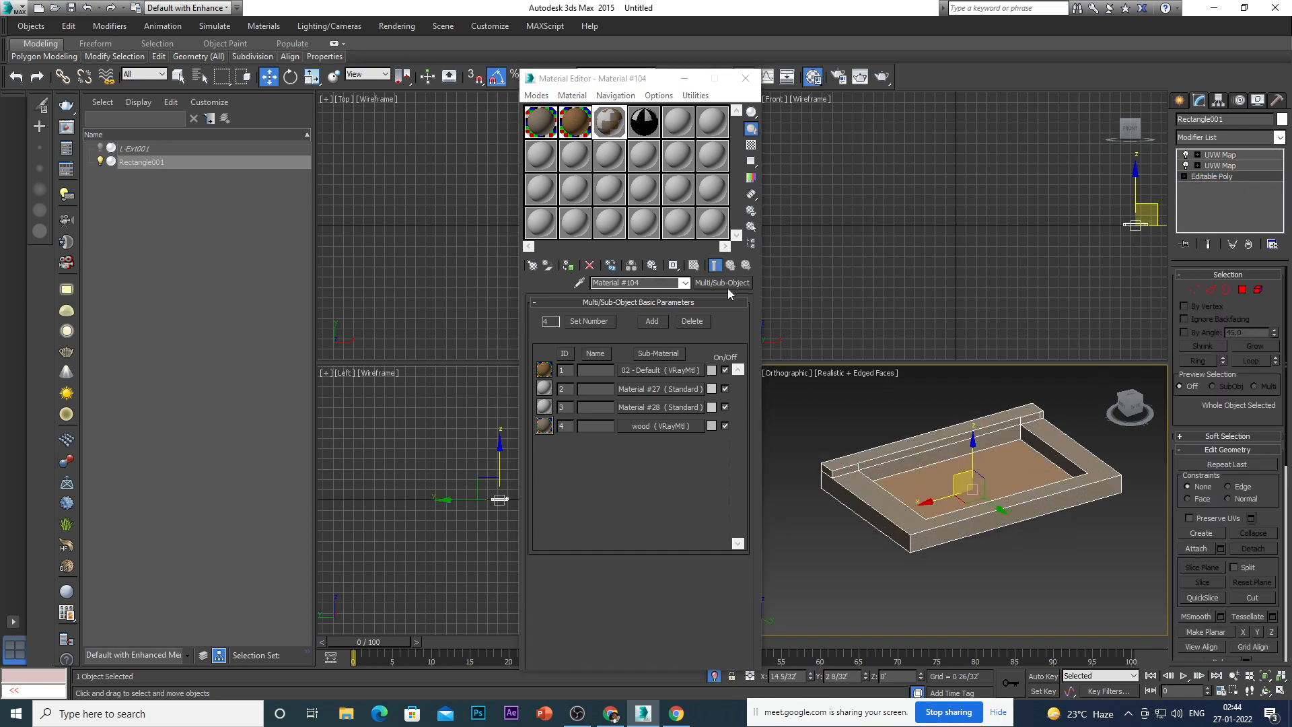
left_click(695, 267)
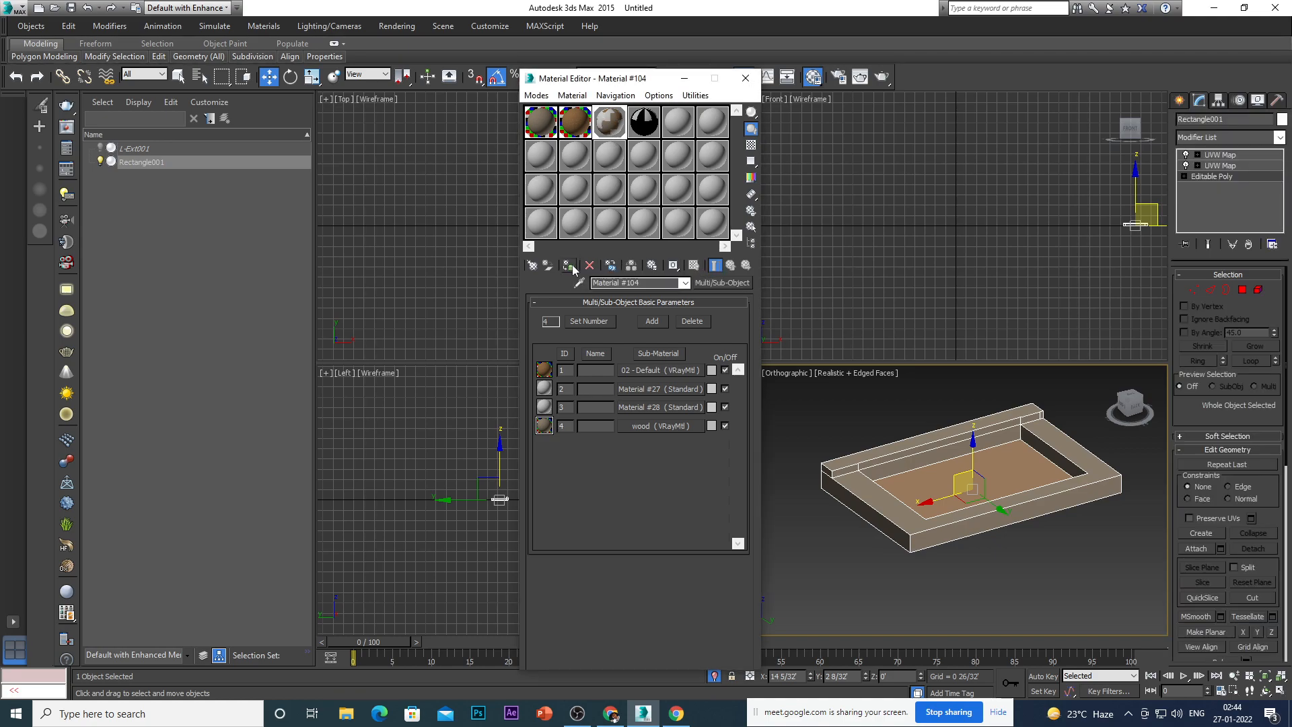
left_click(1041, 572)
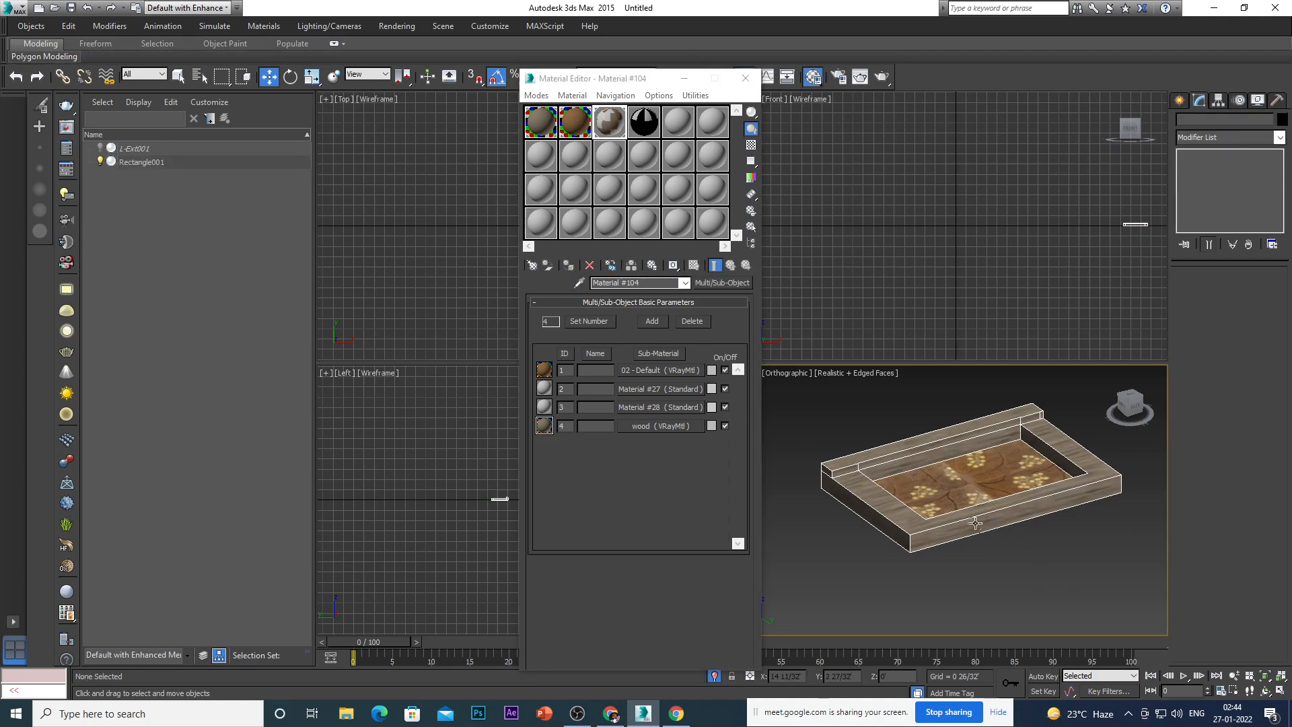
scroll(976, 524, "up", 5)
scroll(1042, 524, "down", 5)
middle_click_drag(1029, 552, 989, 565, "alt")
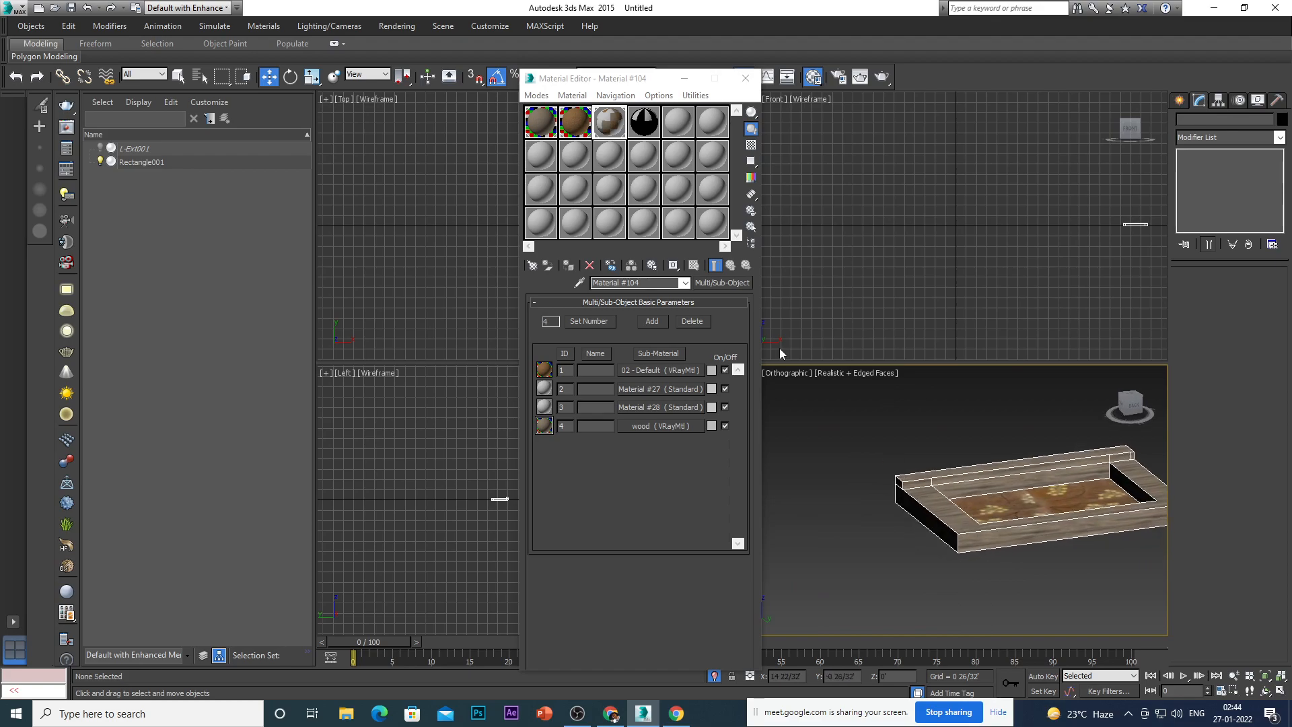
Review the sub-material list of 04 - Default, close the Material Editor and examine the frame's textures from several angles.
left_click(645, 123)
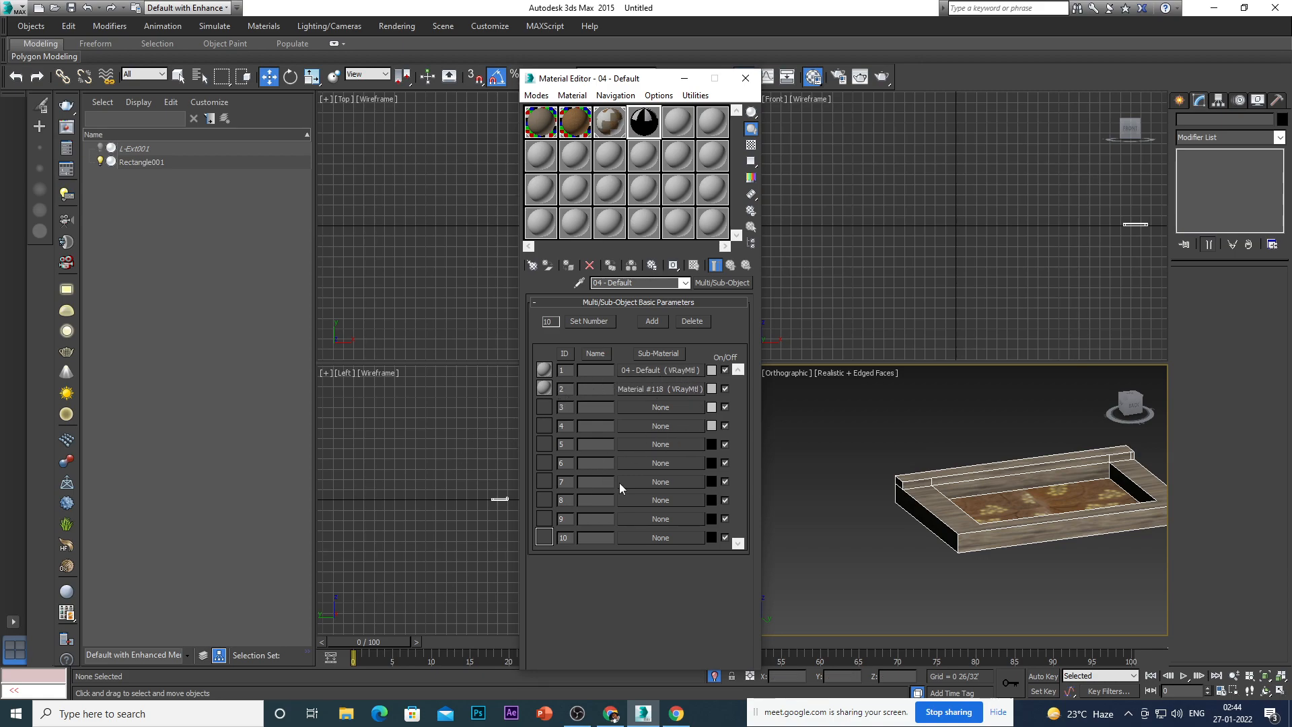
scroll(995, 538, "down", 5)
scroll(1000, 539, "up", 4)
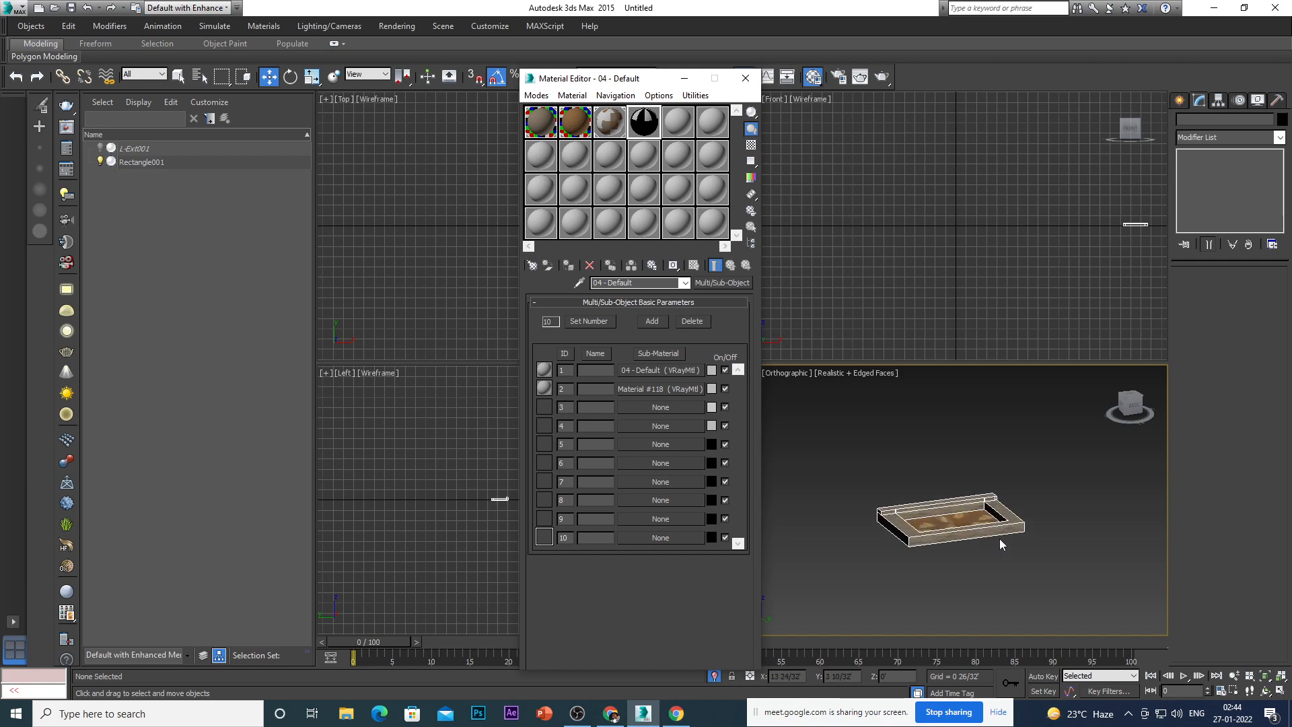
middle_click_drag(966, 599, 907, 438, "alt")
scroll(907, 438, "down", 3)
left_click(745, 78)
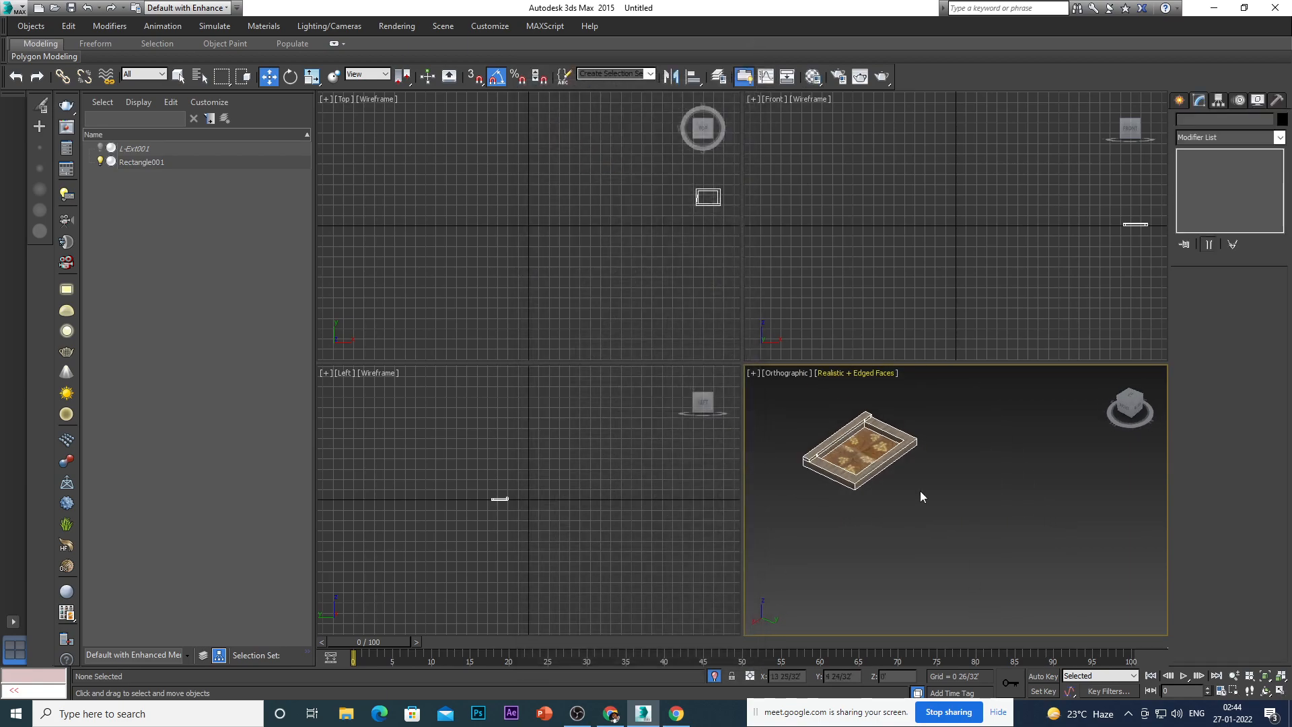
scroll(832, 442, "up", 4)
middle_click_drag(895, 484, 981, 518, "alt")
scroll(882, 522, "down", 4)
scroll(923, 513, "up", 2)
scroll(942, 509, "down", 2)
scroll(941, 509, "up", 6)
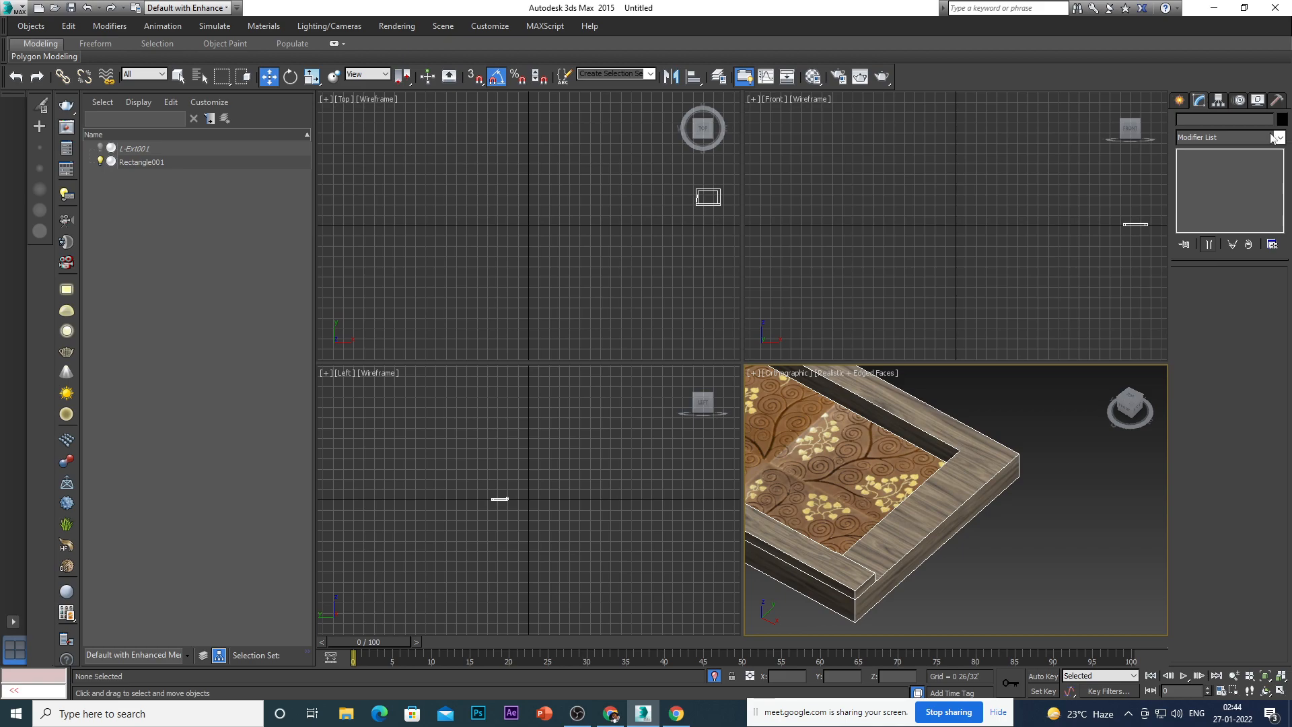
Select the textured frame and add an Unwrap UVW modifier above its two UVW Map modifiers.
left_click(1015, 491)
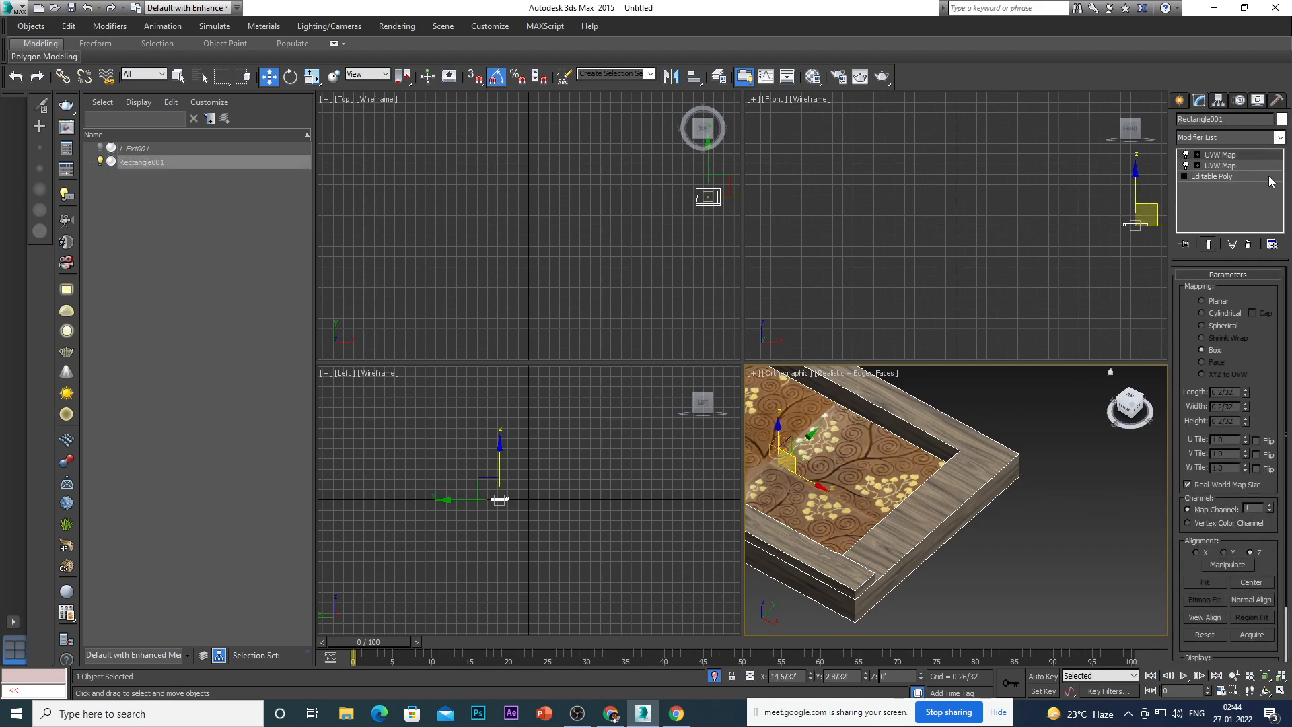
left_click(1209, 136)
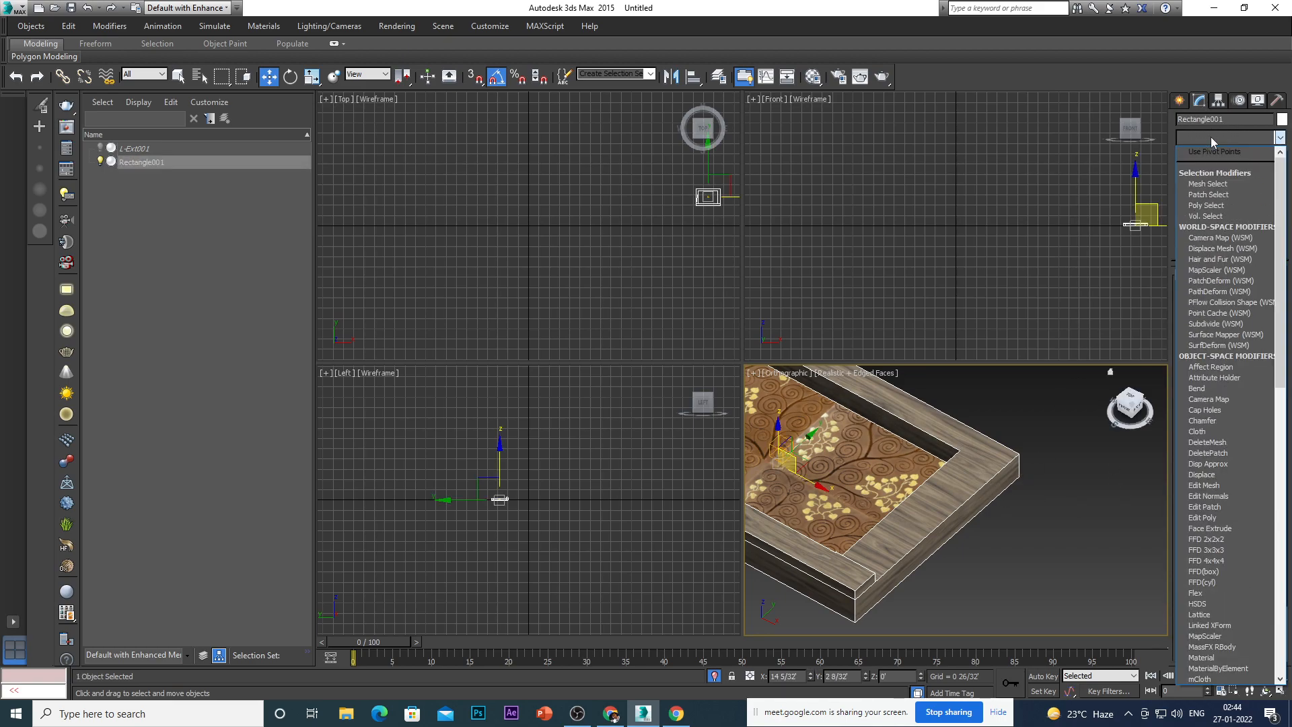
key("u")
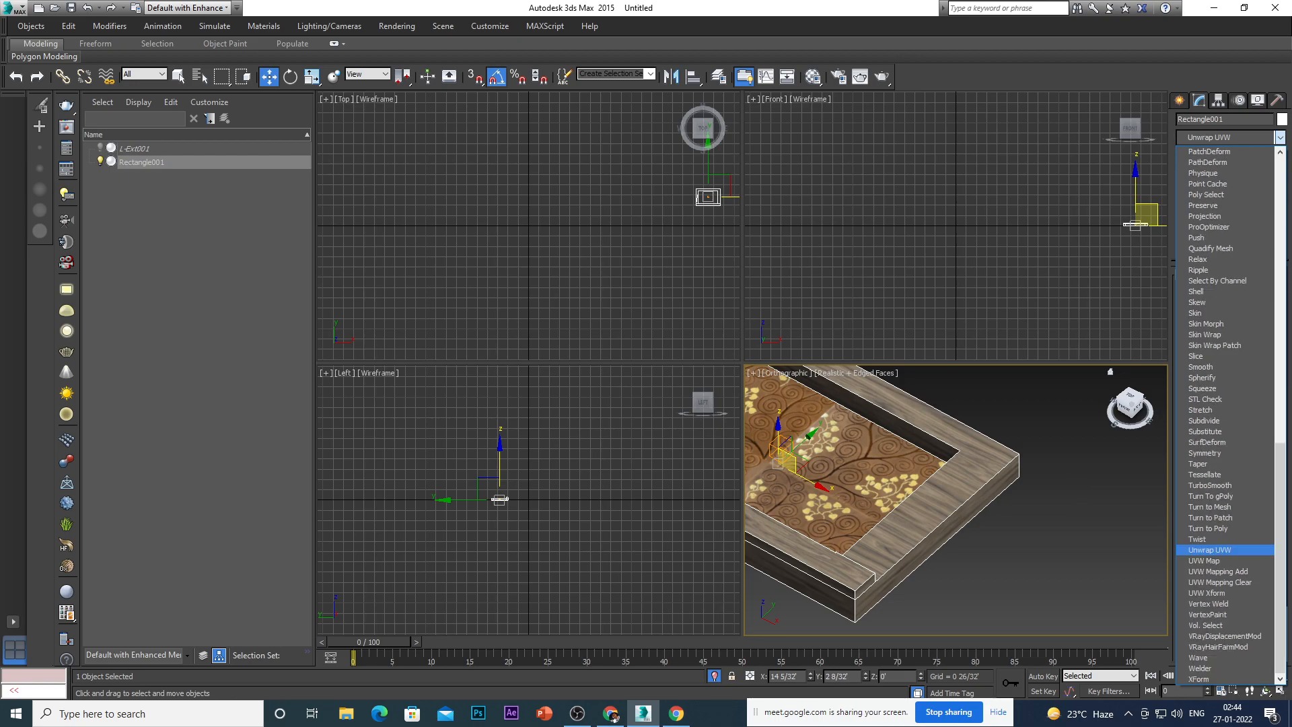
left_click(1209, 550)
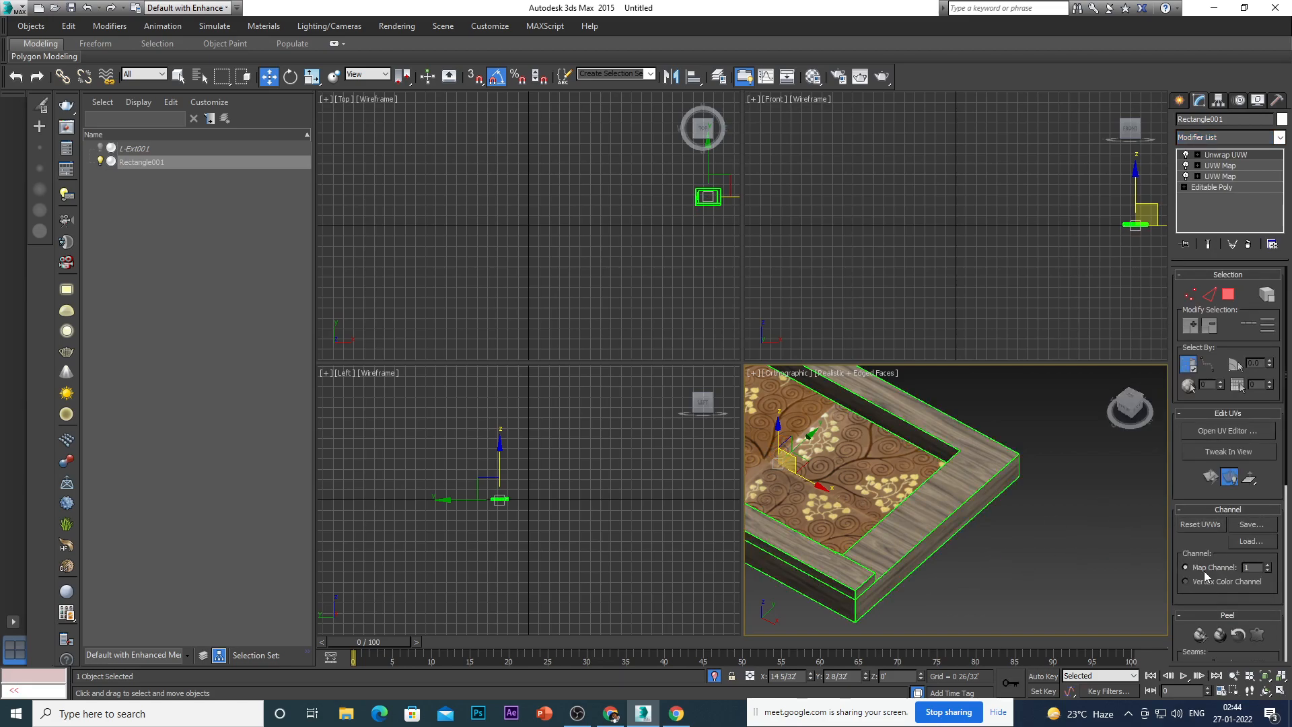
Open the UV editor for the frame and pack all its UV elements into the checker tile.
scroll(1202, 607, "down", 2)
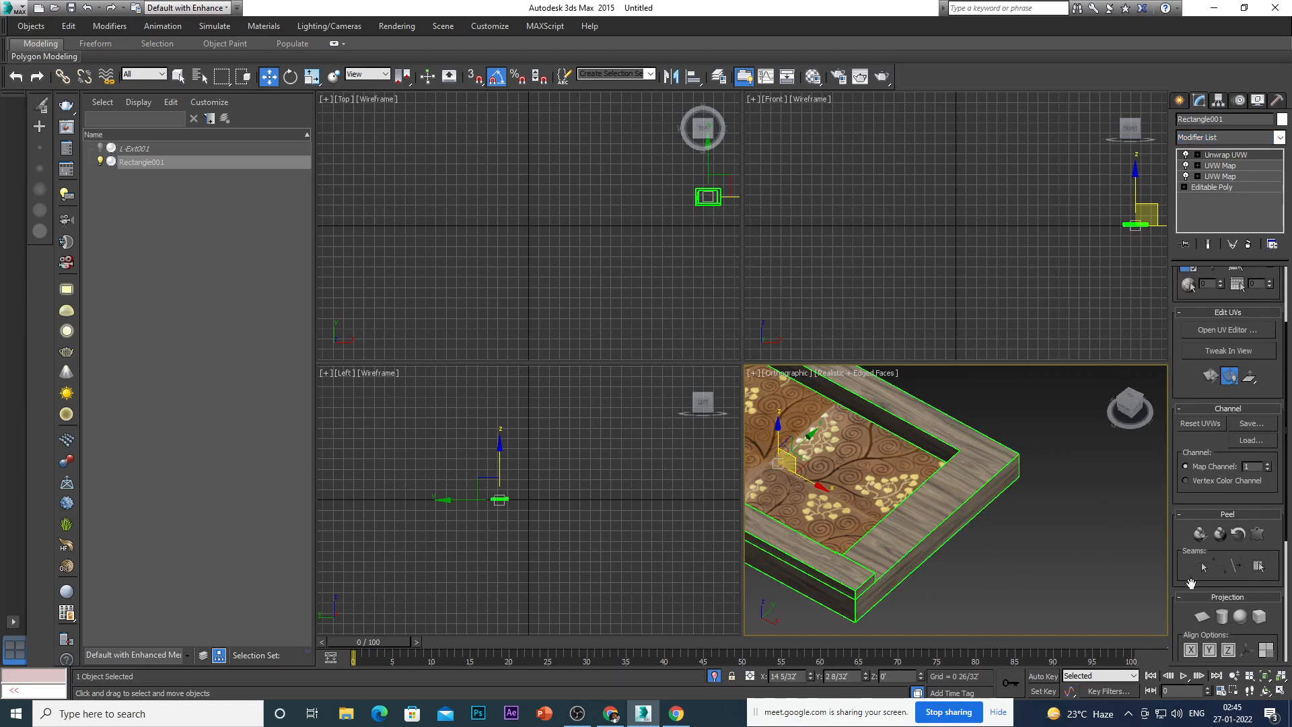
scroll(1188, 418, "up", 2)
left_click(1213, 431)
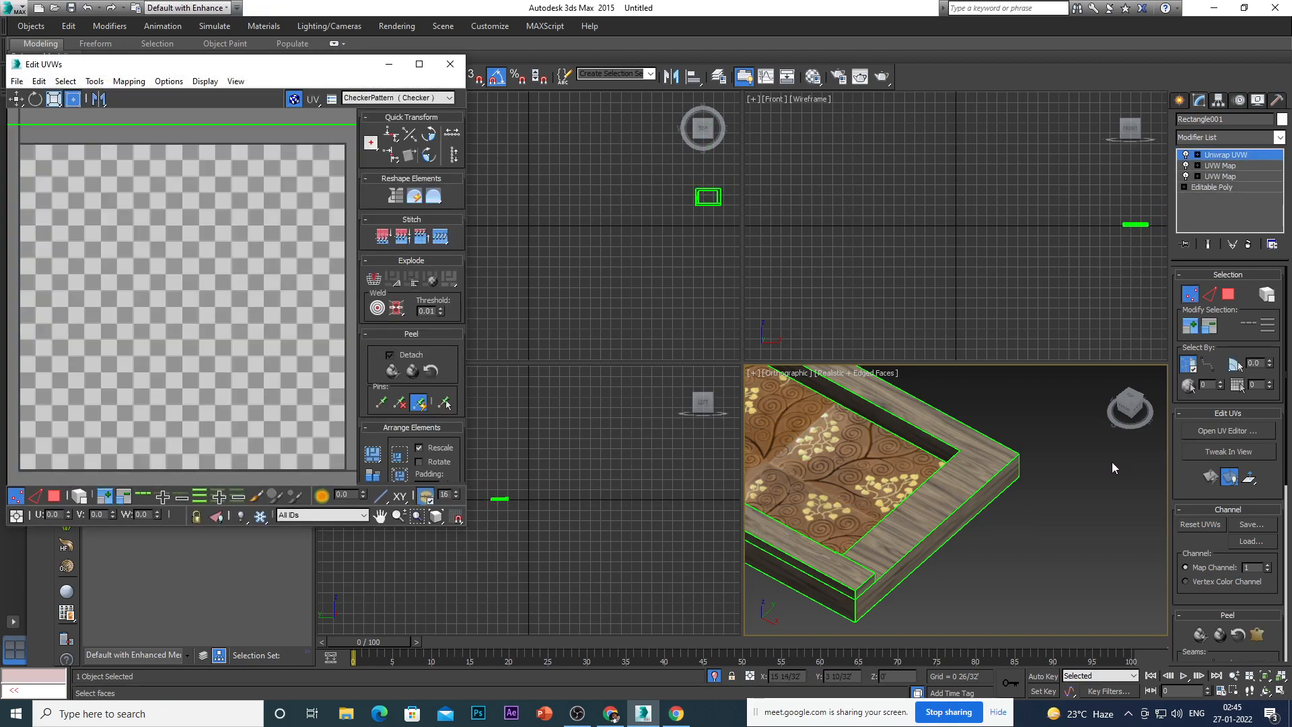
key("z")
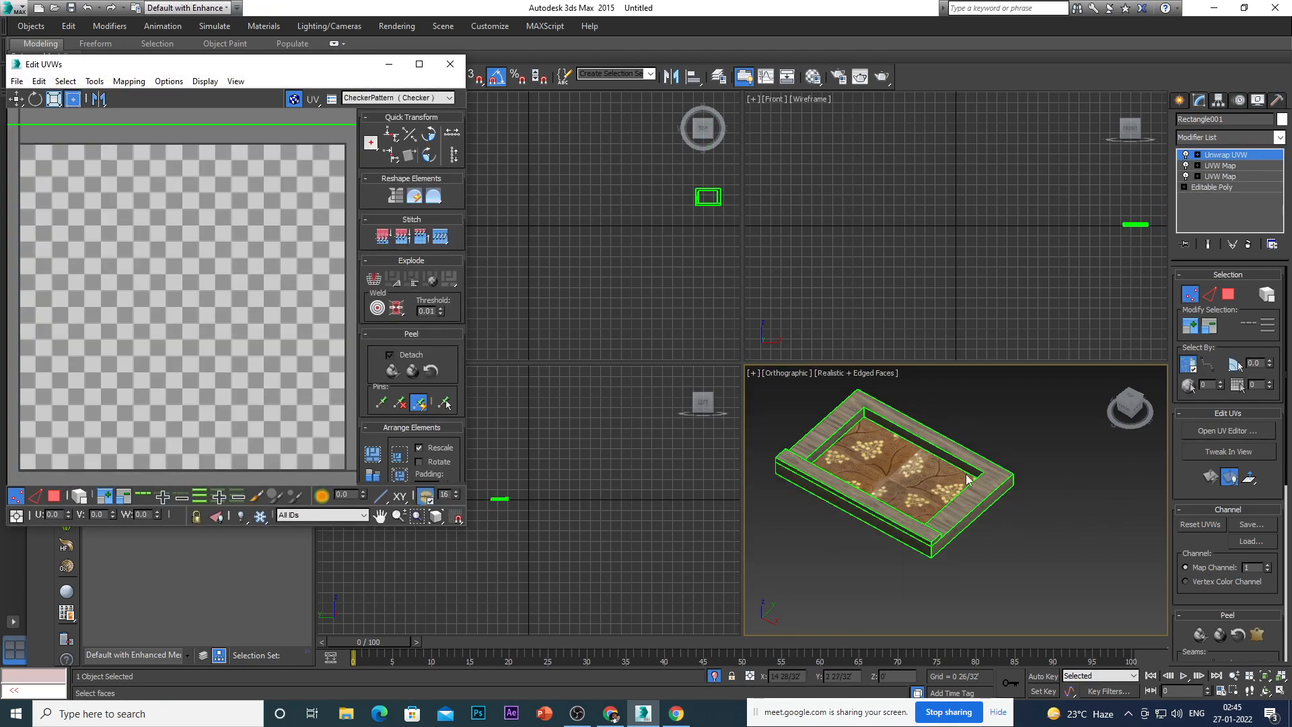
scroll(289, 272, "down", 5)
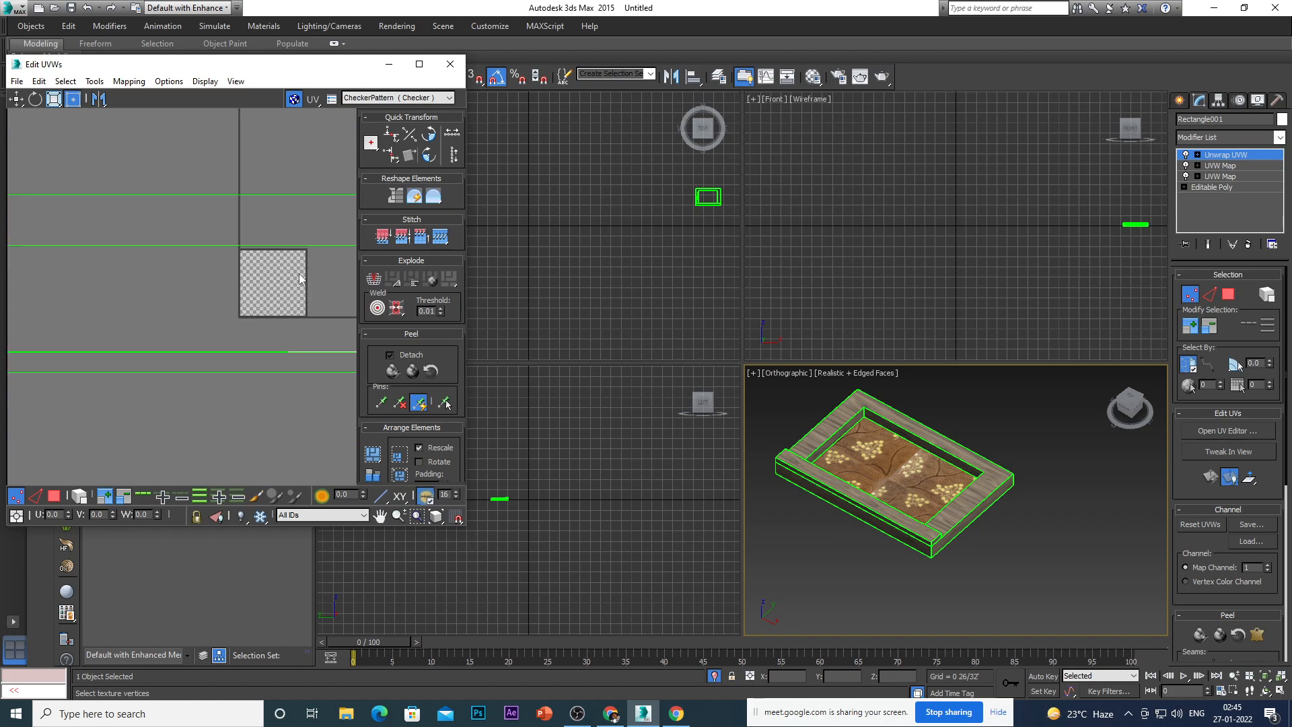
scroll(306, 282, "up", 1)
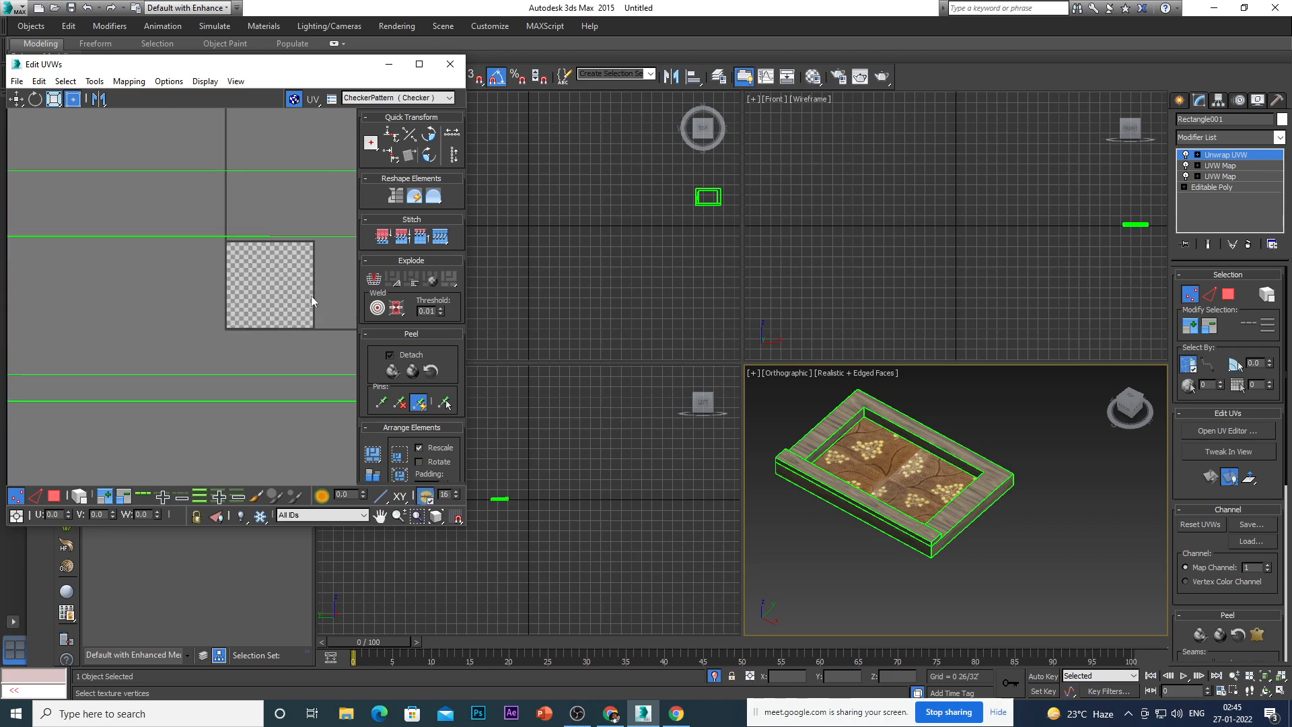
left_click(374, 455)
Examine the packed UV layout against the checker tile and compare it with the frame's mapping in the viewport.
scroll(225, 262, "up", 2)
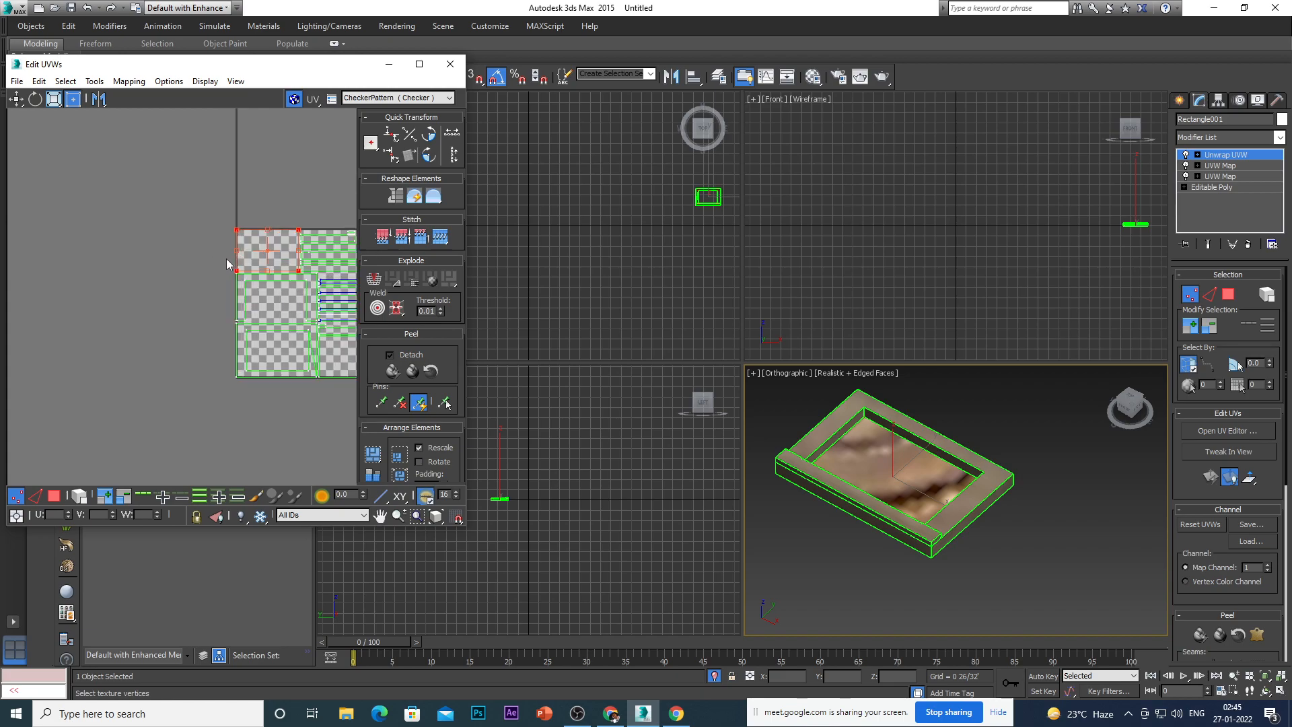
scroll(245, 316, "up", 5)
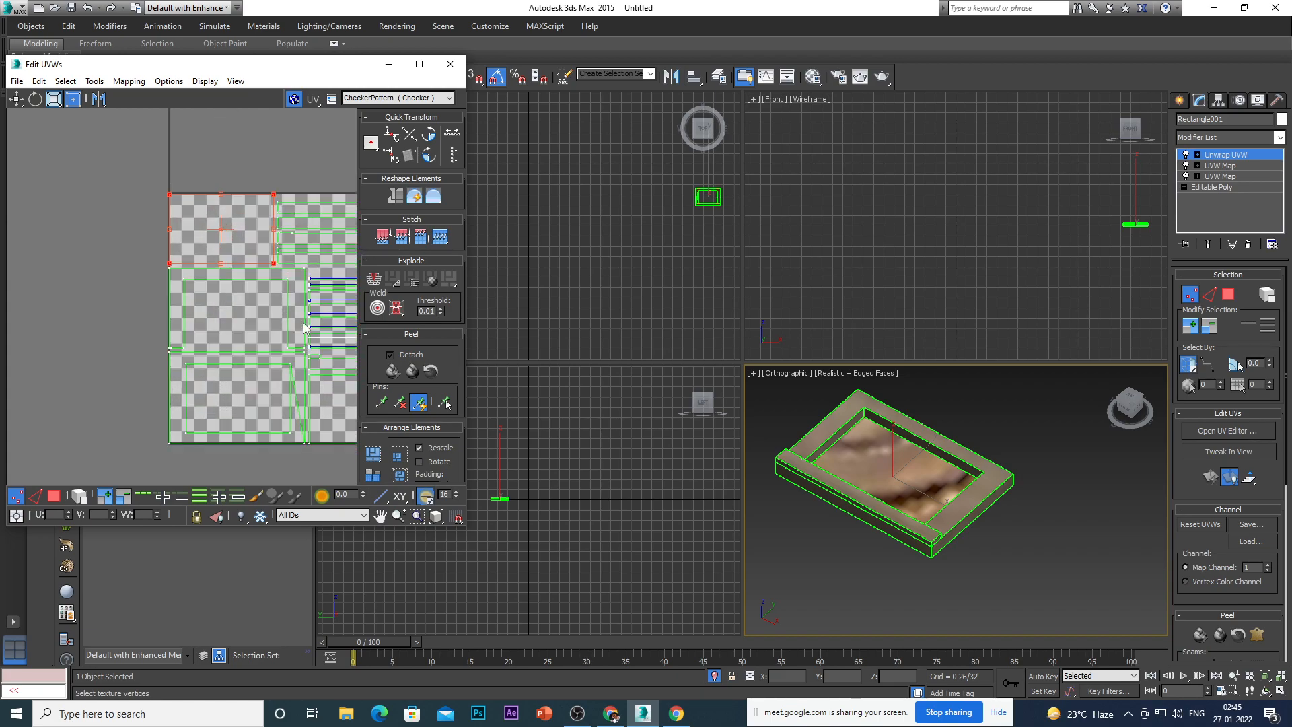
scroll(296, 321, "up", 4)
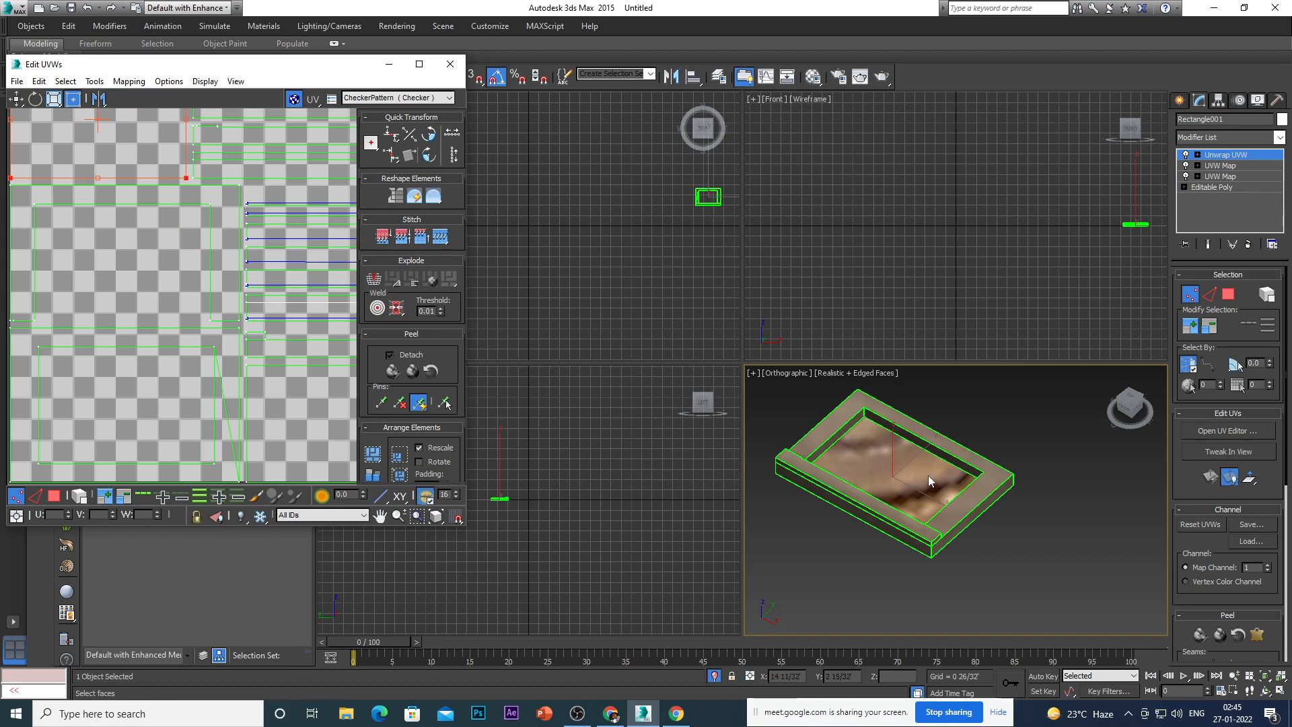
scroll(333, 393, "down", 6)
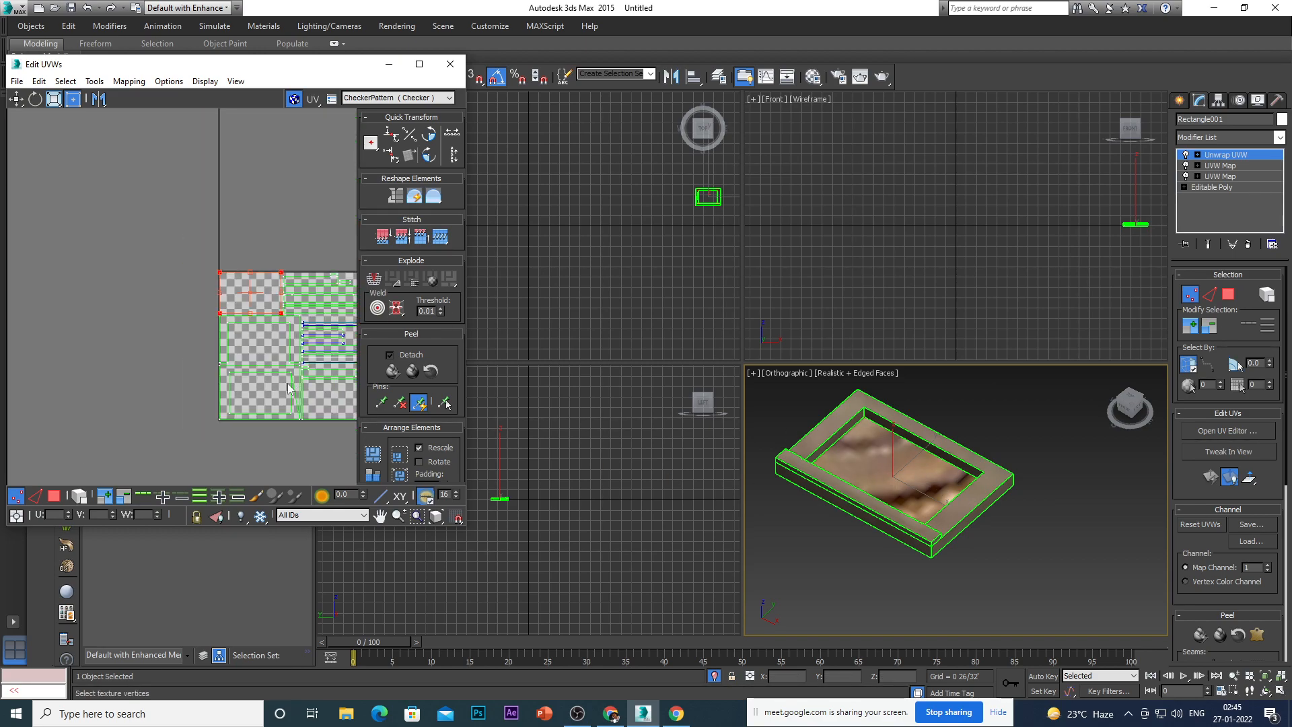
scroll(296, 382, "down", 2)
scroll(289, 375, "up", 2)
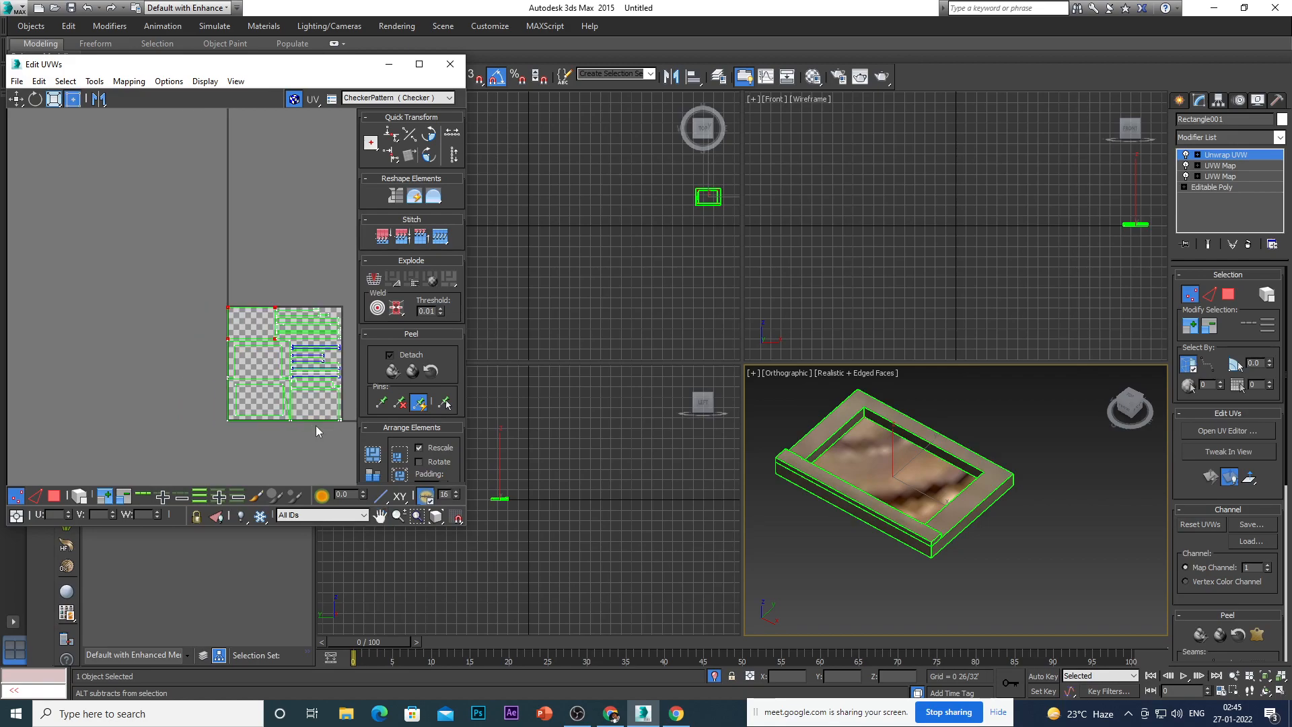
scroll(276, 360, "up", 3)
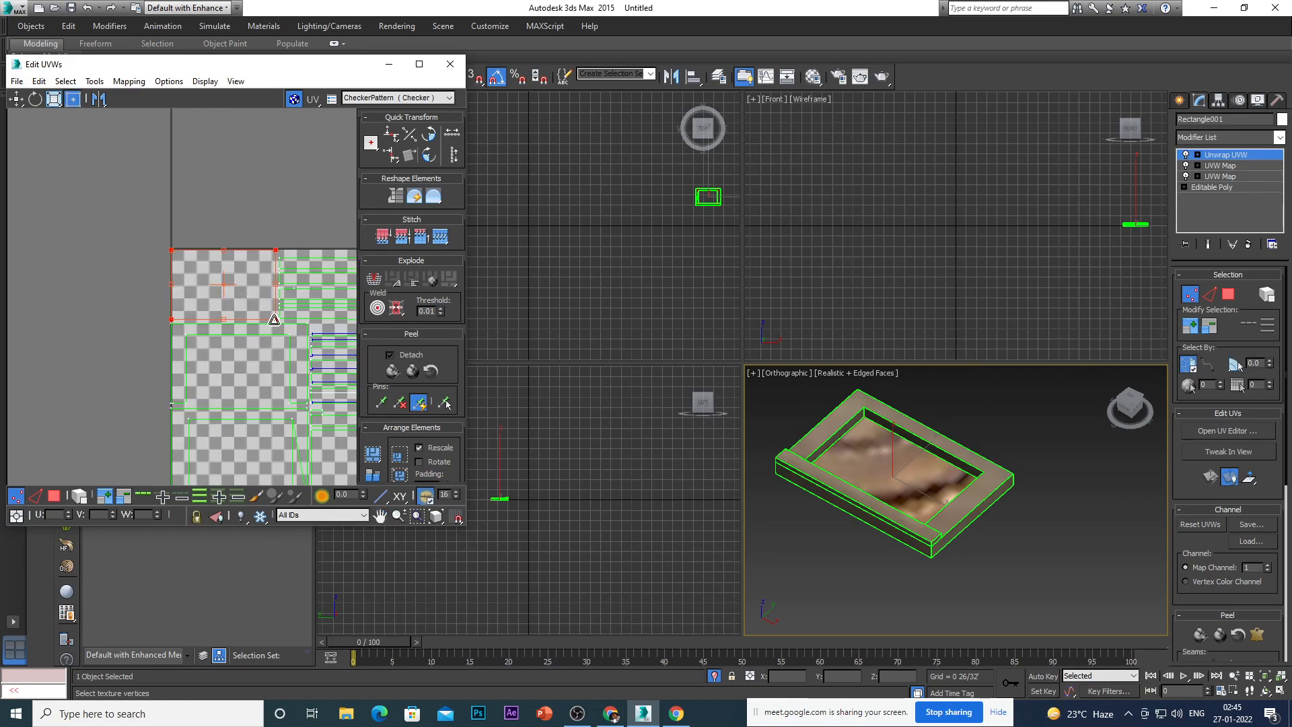
scroll(162, 304, "down", 3)
scroll(205, 327, "up", 3)
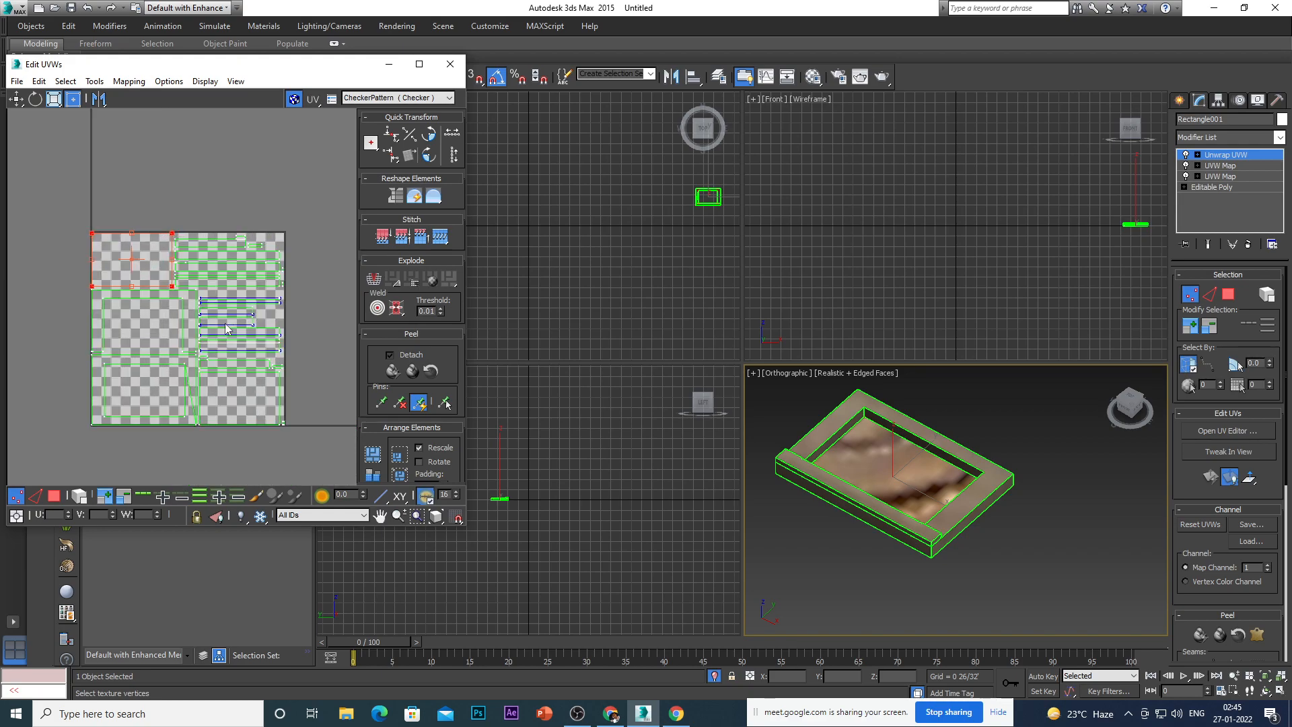
Render a 1024 × 1024 UVW template of the packed layout, close the template and UV editor, and exit vertex selection.
left_click(39, 82)
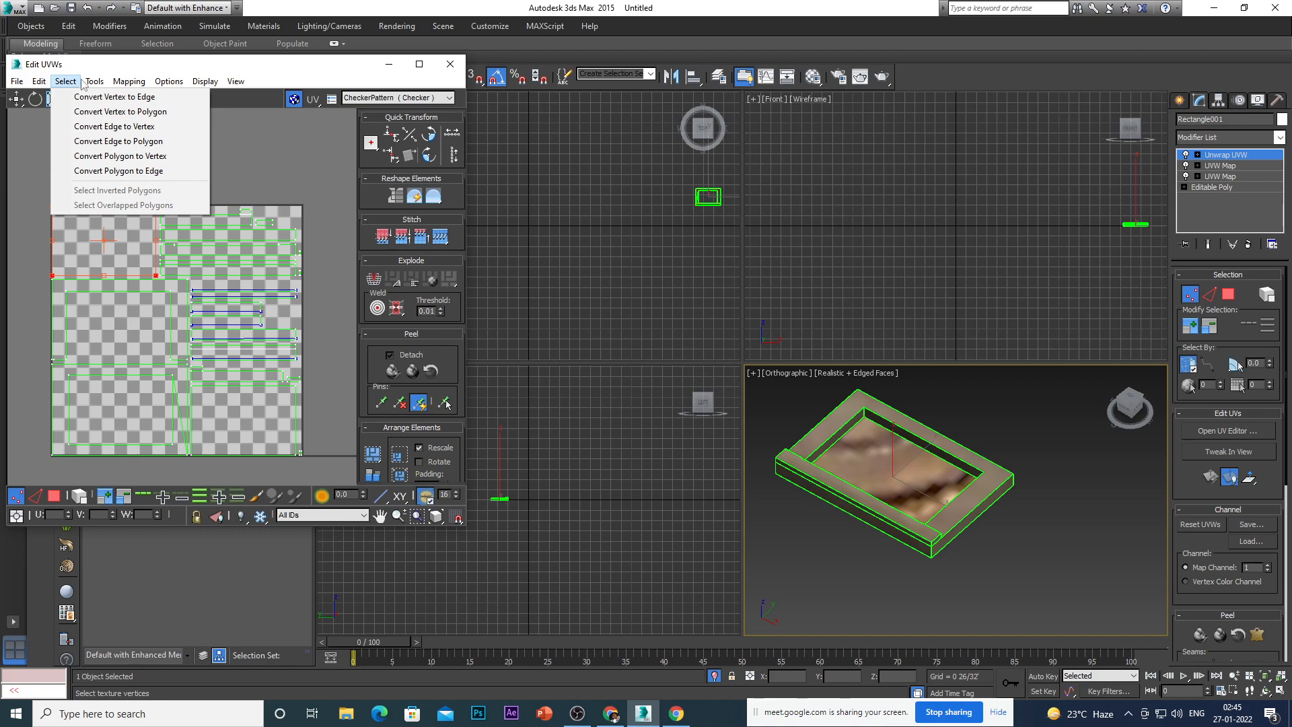
mouse_move(92, 83)
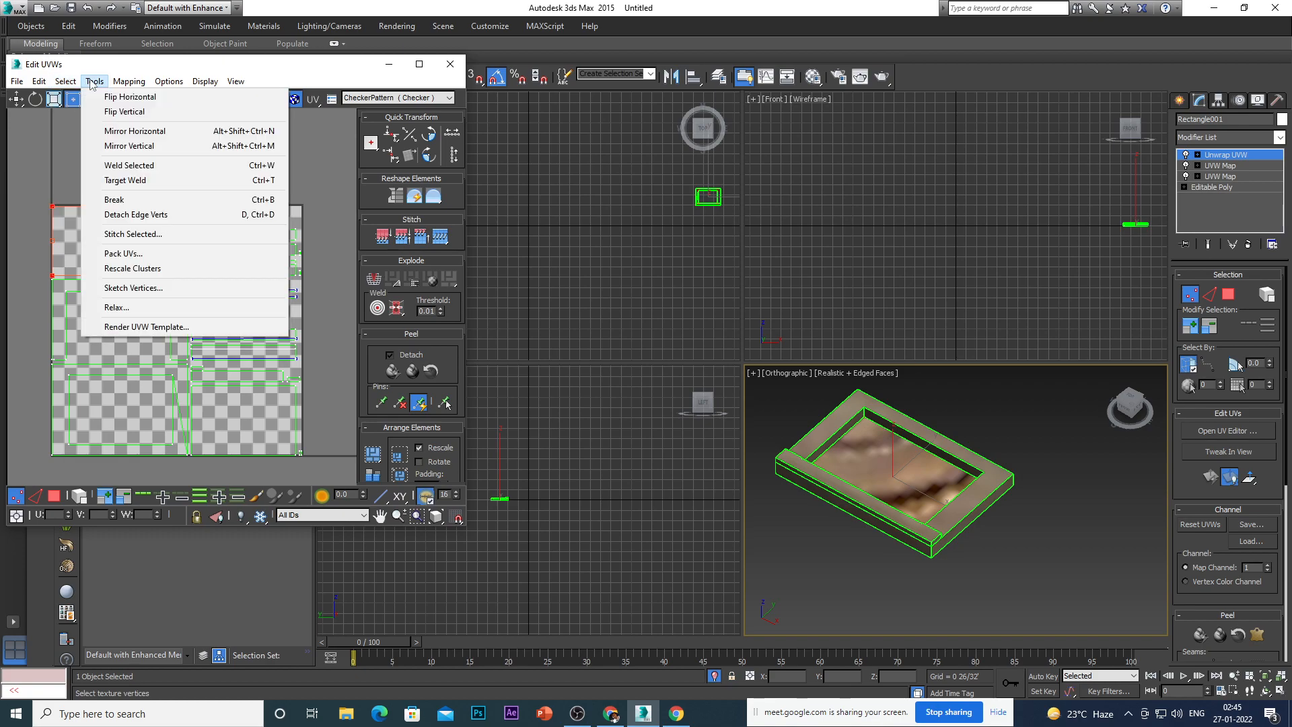
left_click(116, 328)
left_click(61, 337)
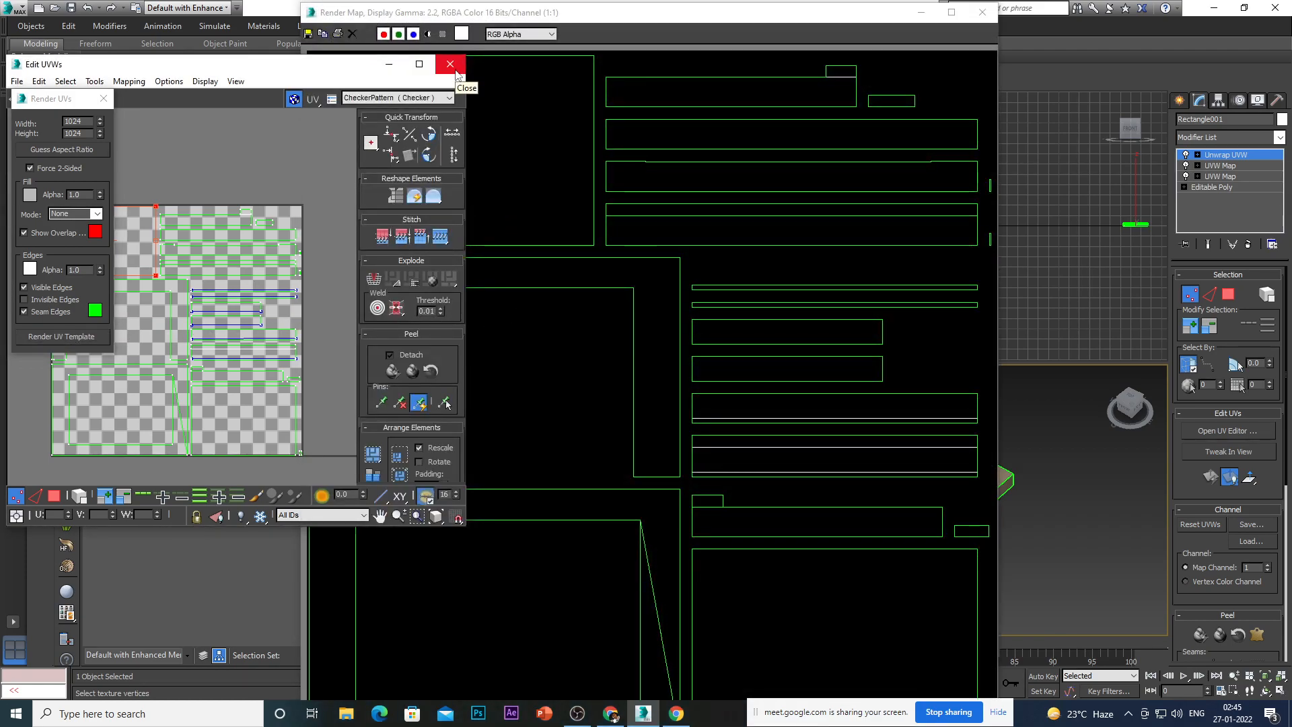
left_click(103, 98)
left_click(449, 65)
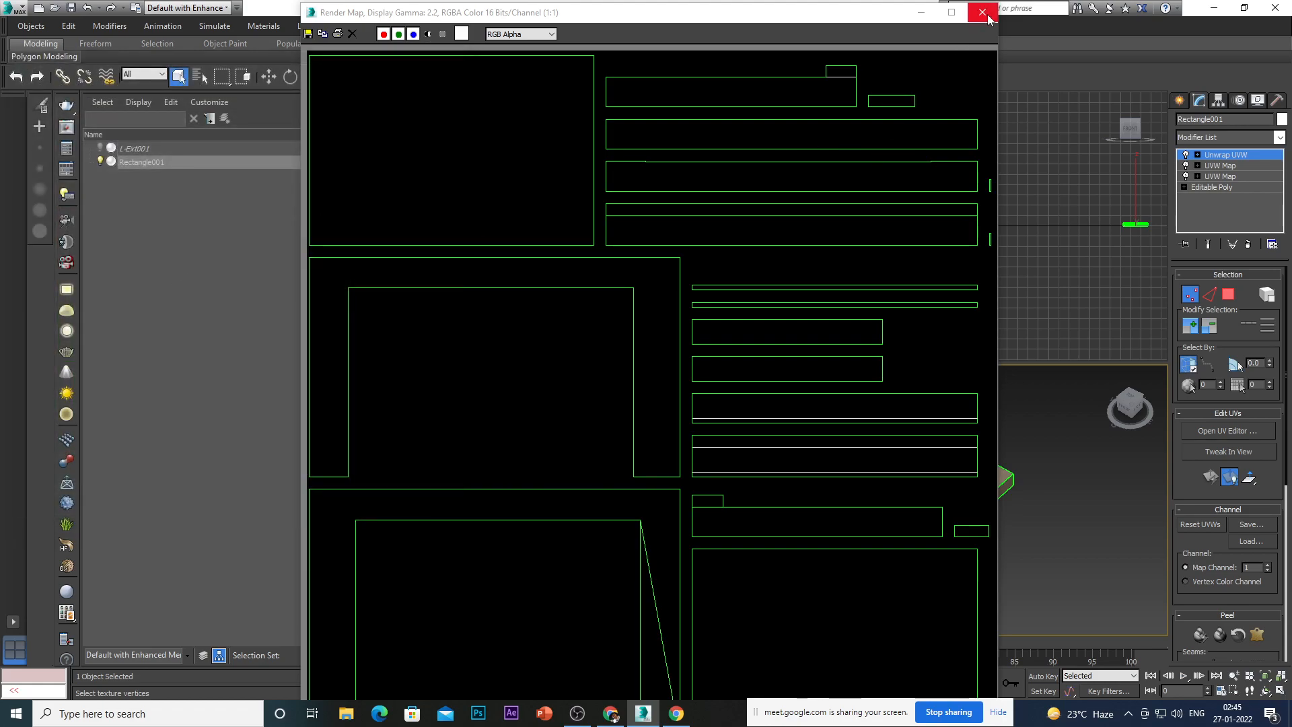
left_click(982, 13)
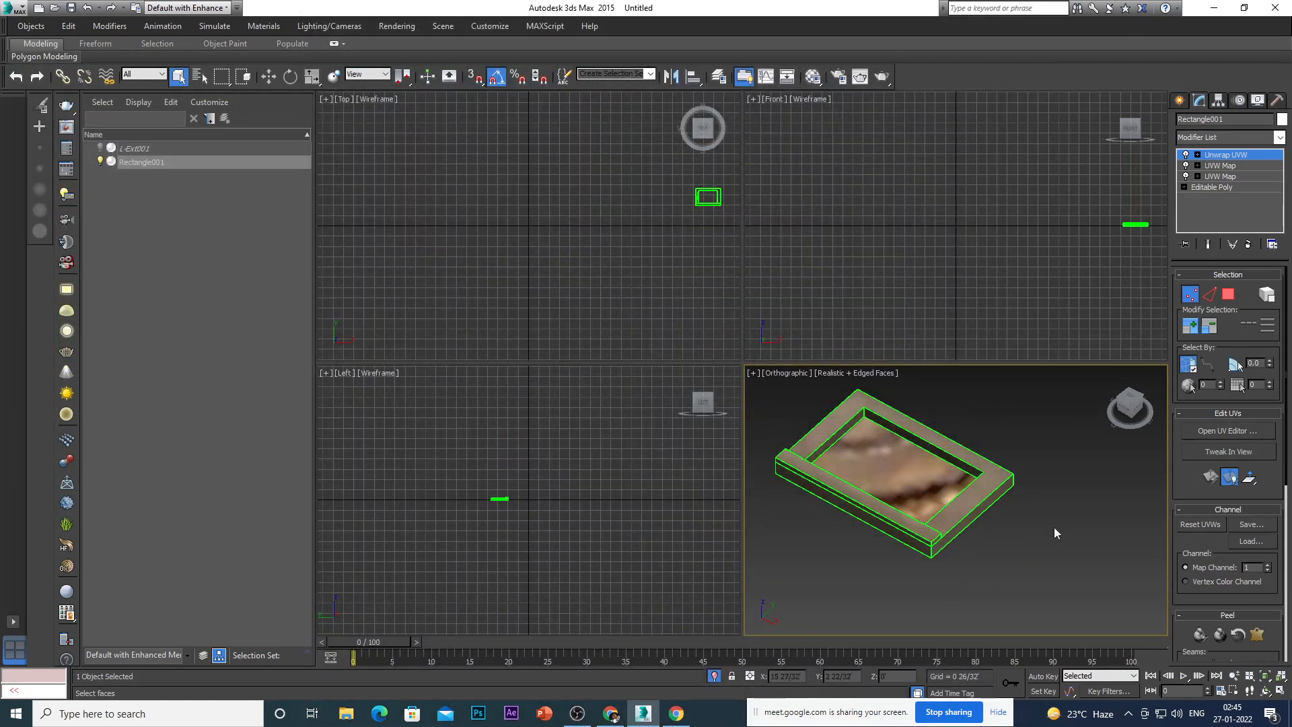
left_click(1195, 292)
scroll(843, 512, "down", 5)
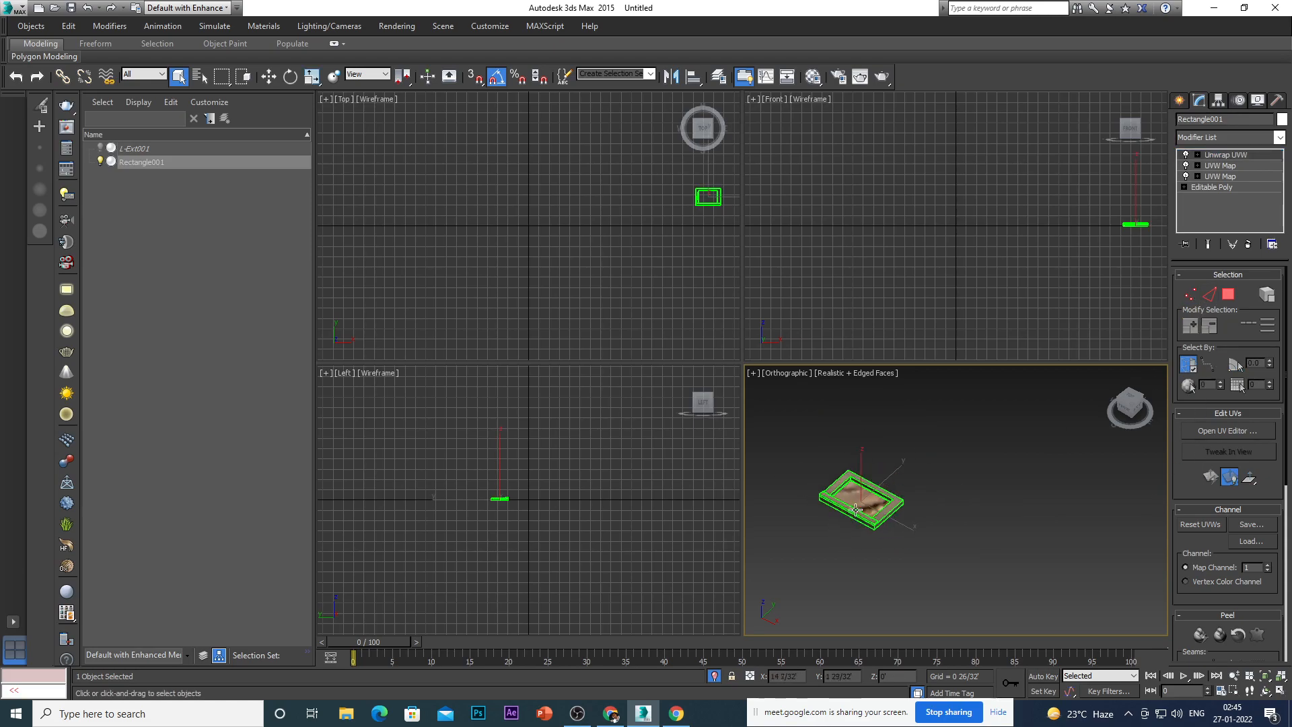
Delete the Unwrap UVW modifier from the textured frame's stack, keeping its two UVW Map modifiers, and deselect the frame.
left_click(934, 542)
scroll(864, 518, "up", 5)
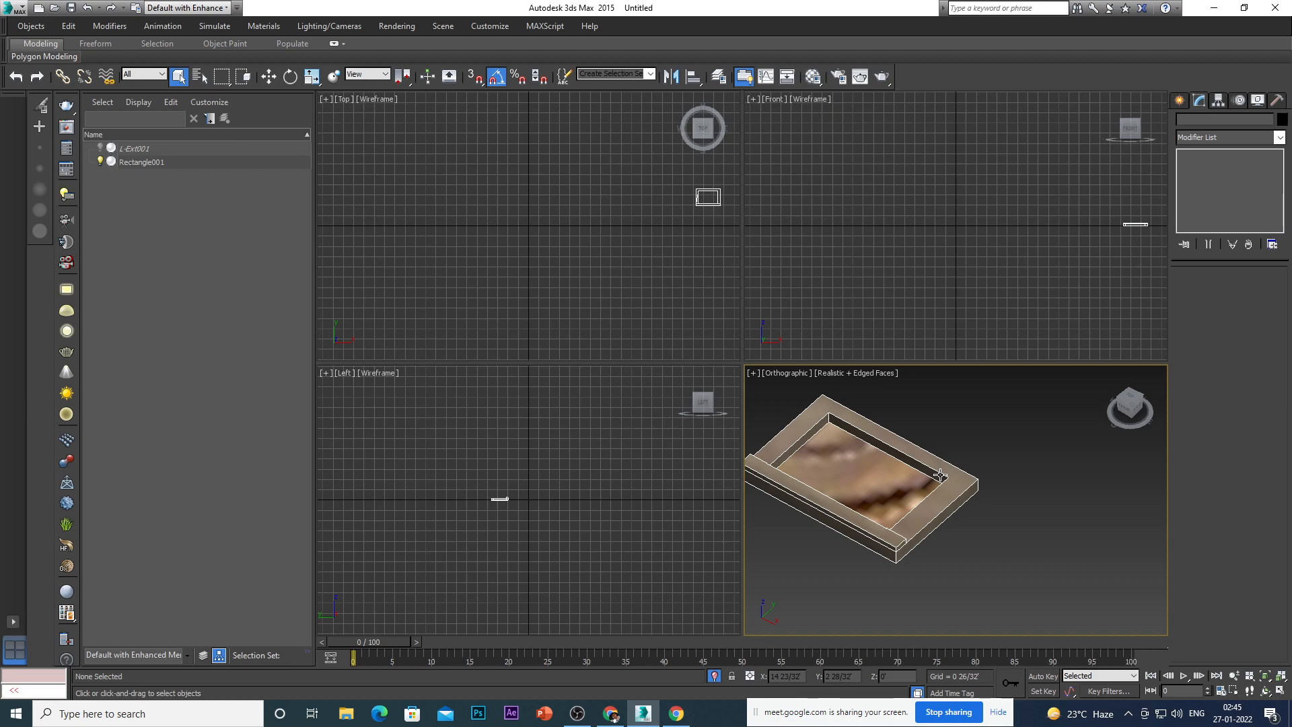
left_click(939, 475)
left_click(1229, 157)
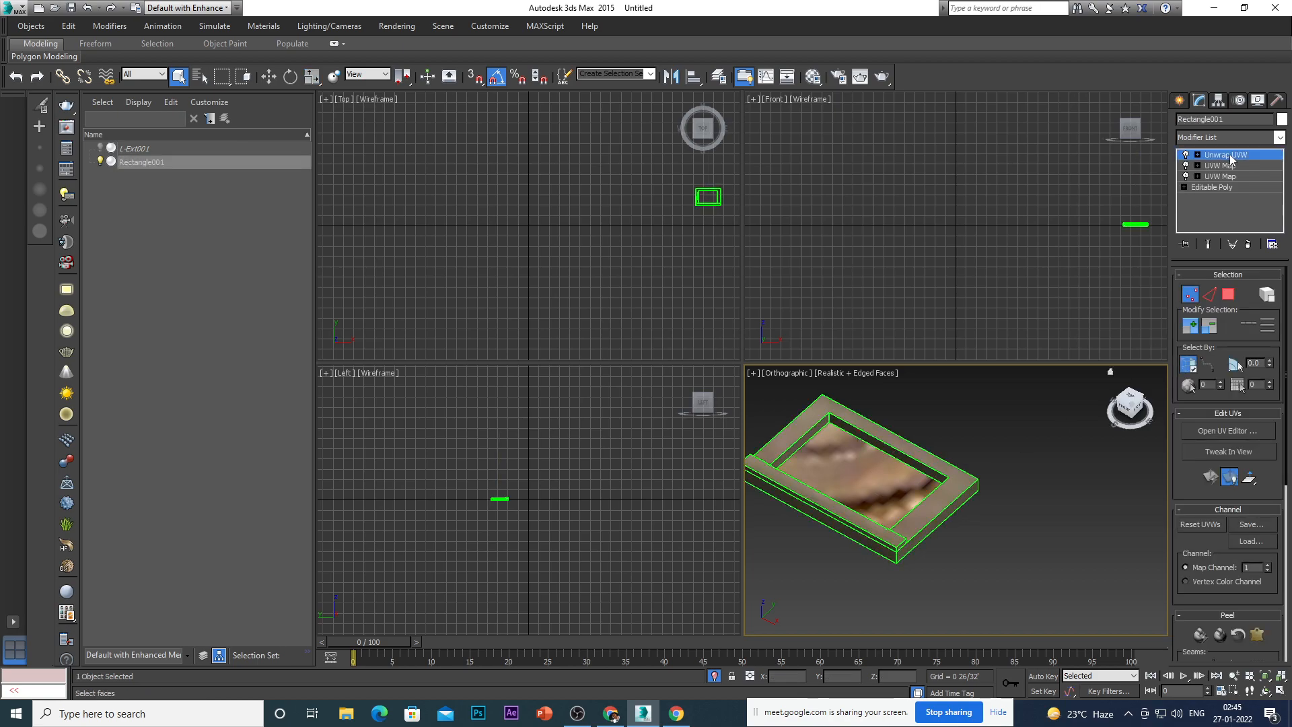
right_click(1231, 159)
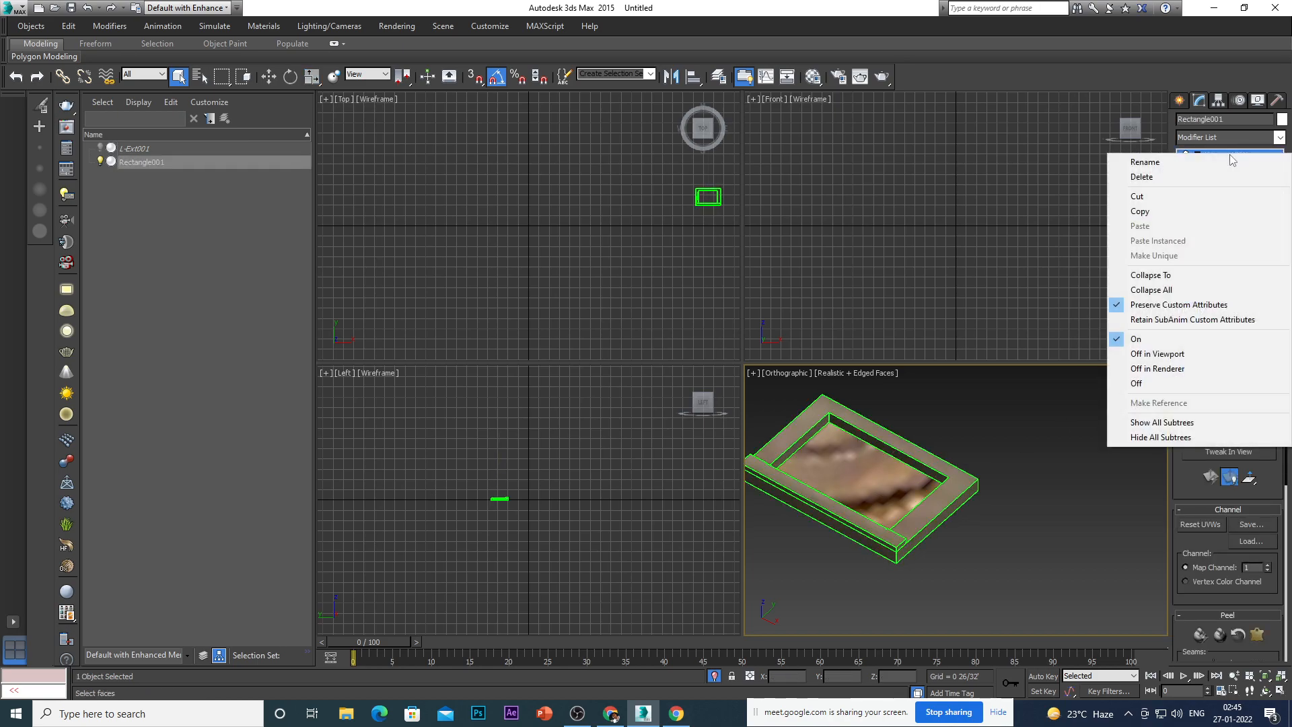
left_click(1143, 177)
left_click(1040, 539)
Maximize the orthographic viewport and end isolation to bring the L-shaped wall back alongside the textured frame.
scroll(900, 495, "up", 2)
scroll(902, 508, "down", 3)
middle_click_drag(939, 574, 849, 535, "alt")
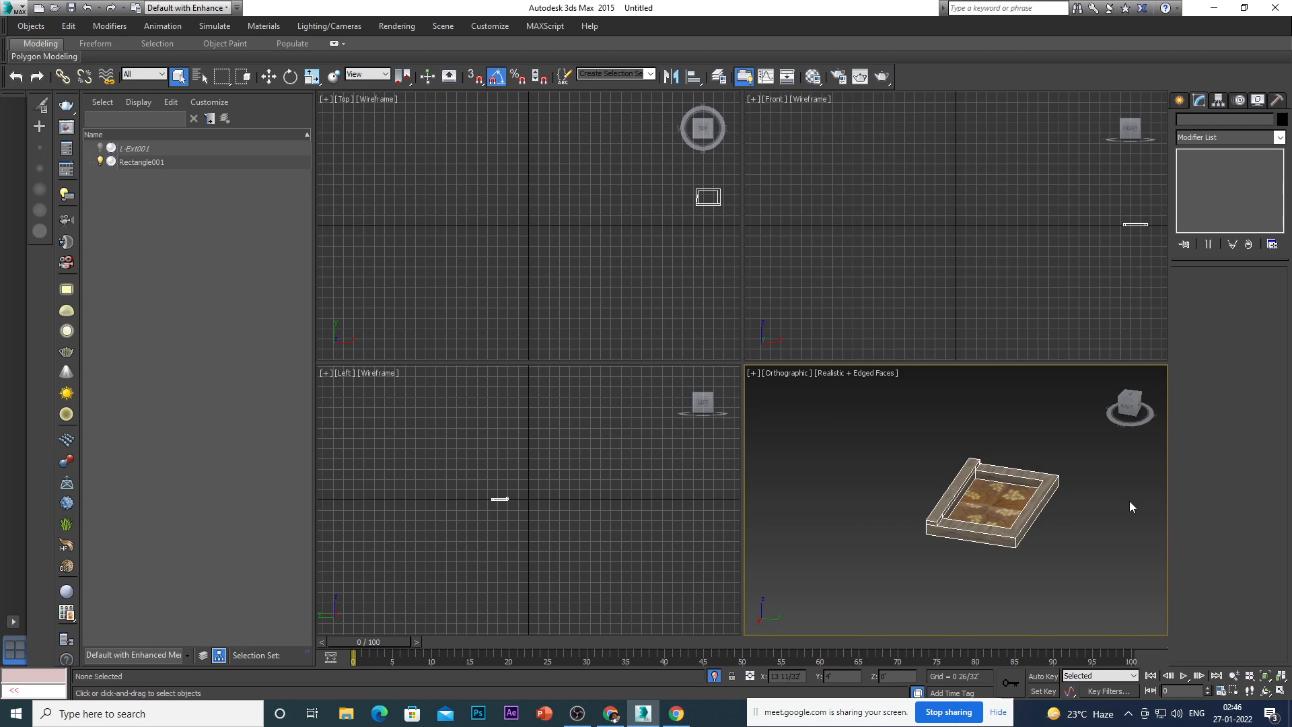
key("alt+w")
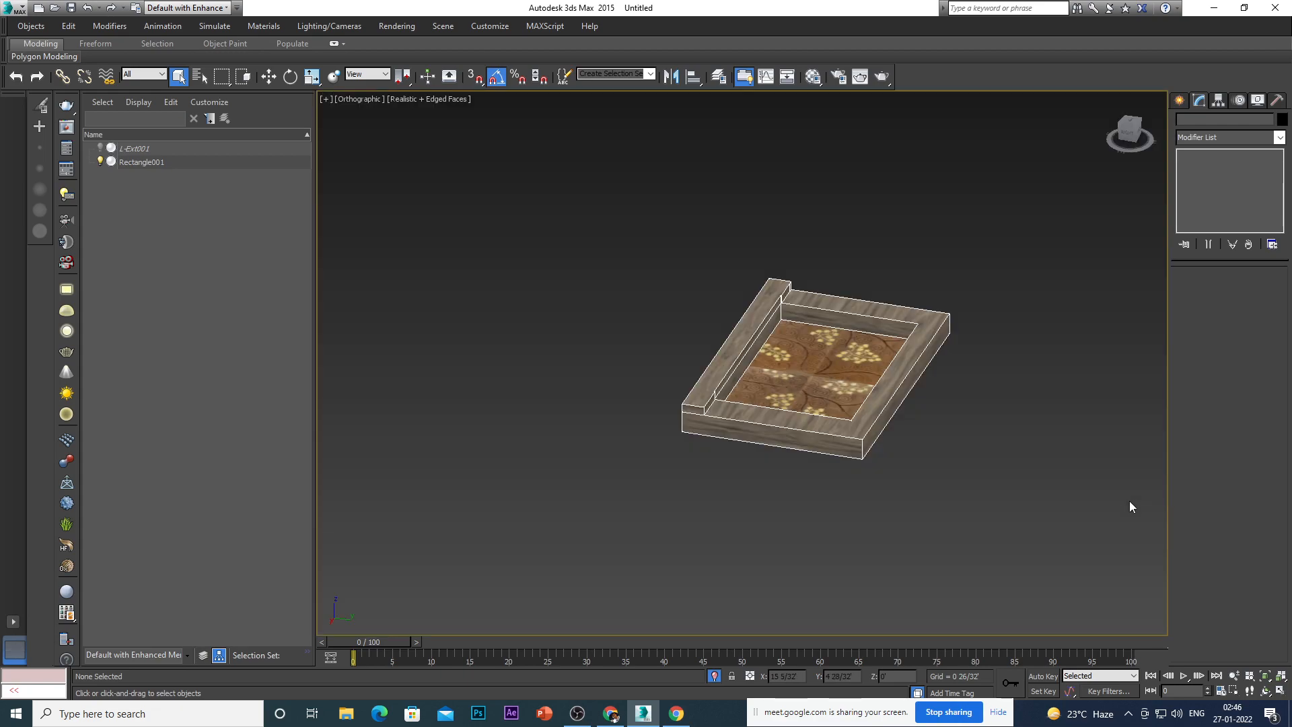
scroll(821, 431, "down", 5)
scroll(822, 431, "up", 3)
middle_click_drag(821, 432, 851, 459, "alt")
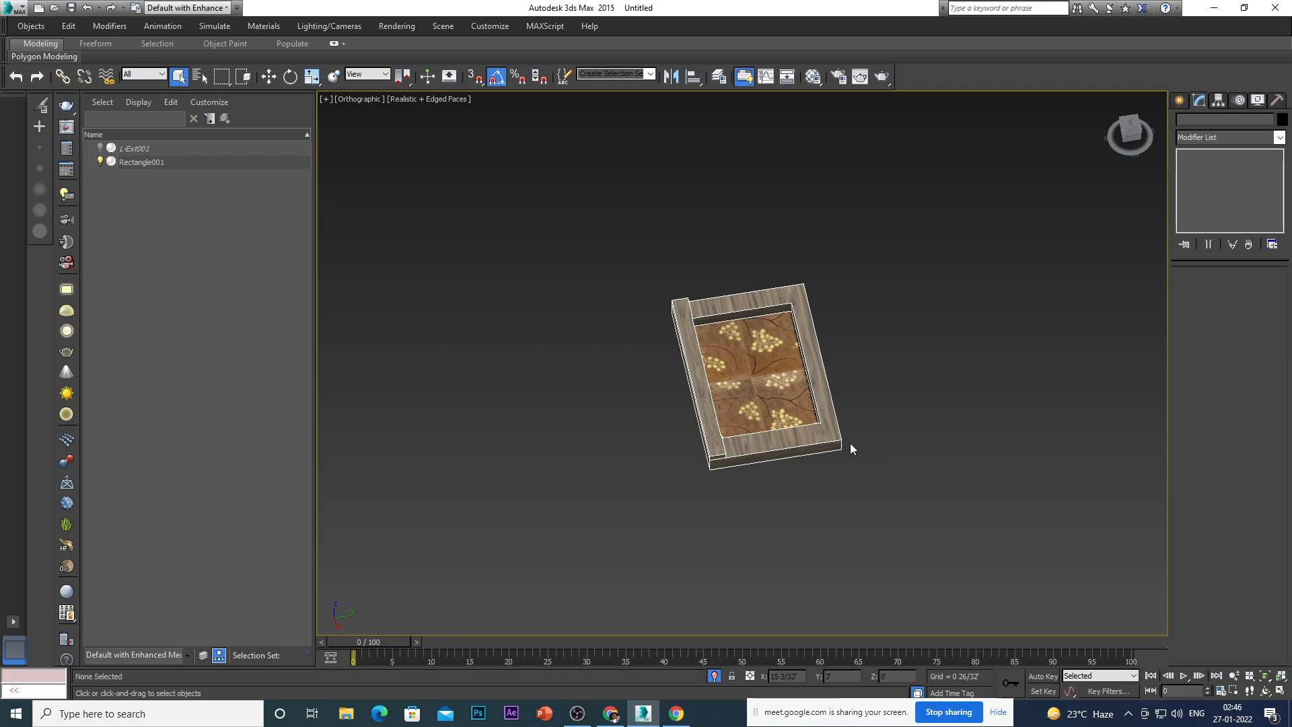
scroll(849, 449, "down", 5)
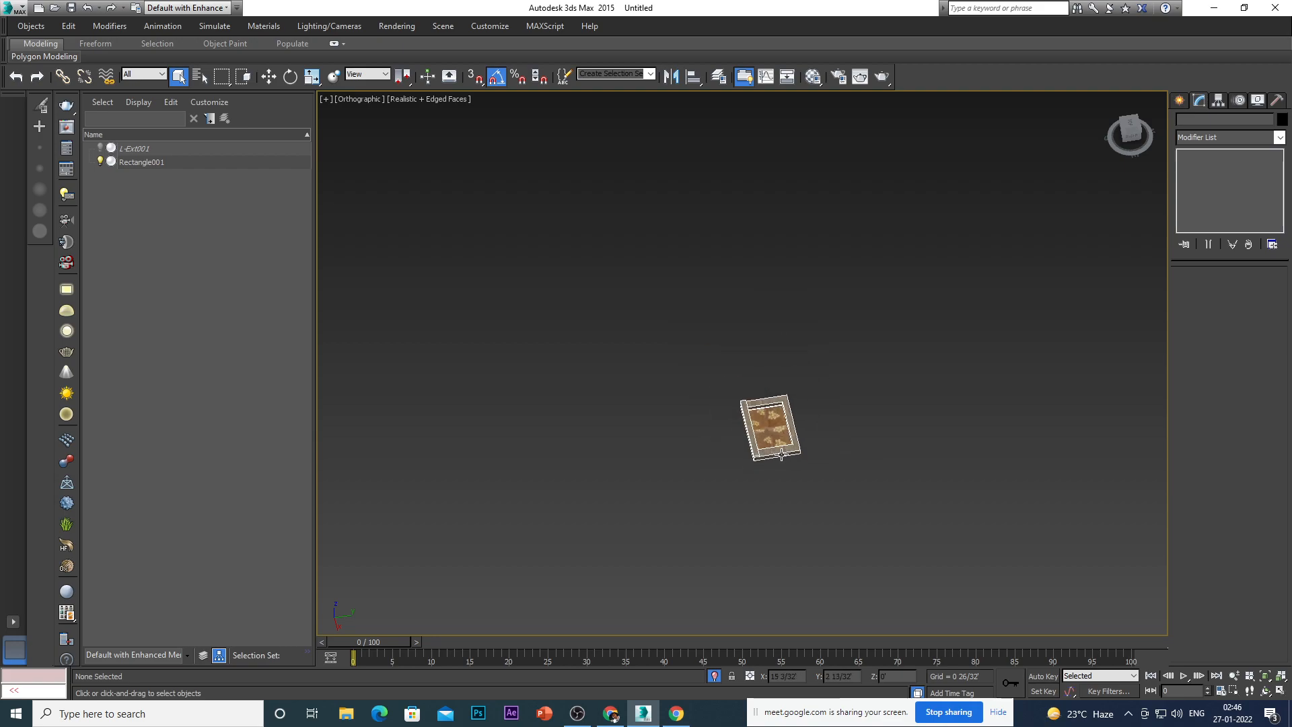
scroll(780, 455, "up", 4)
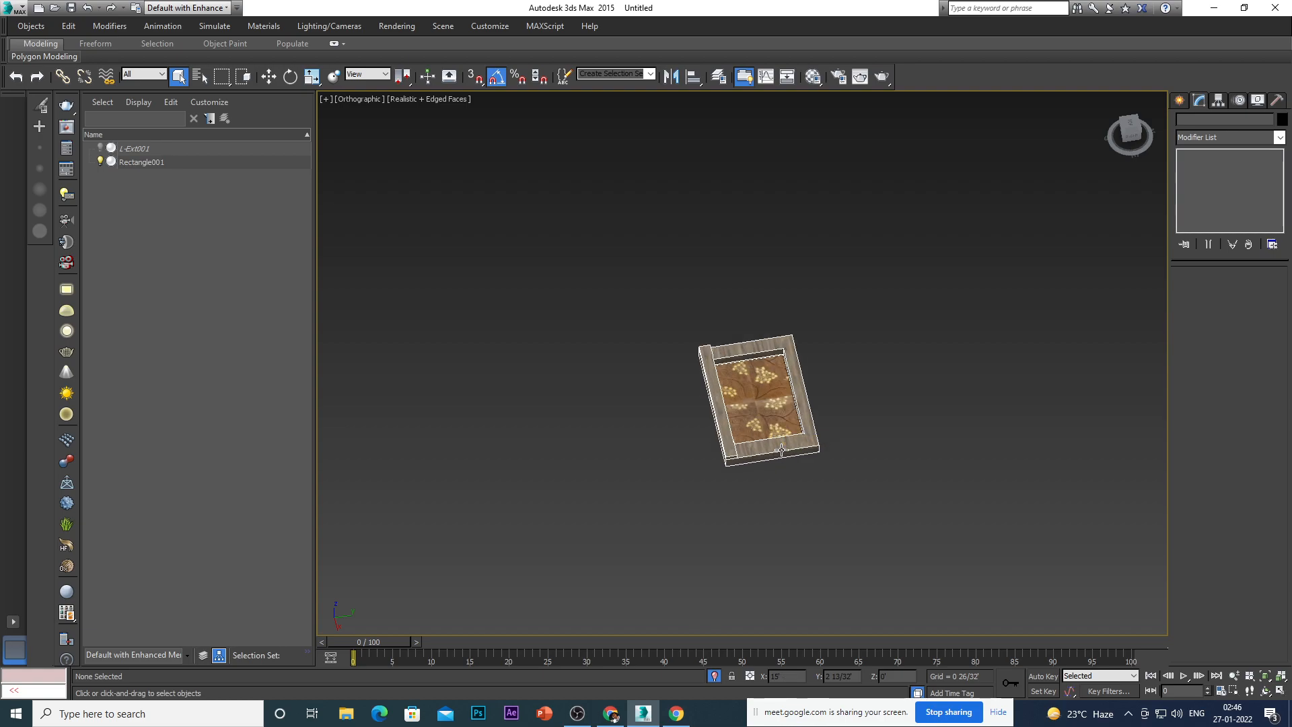
right_click(781, 449)
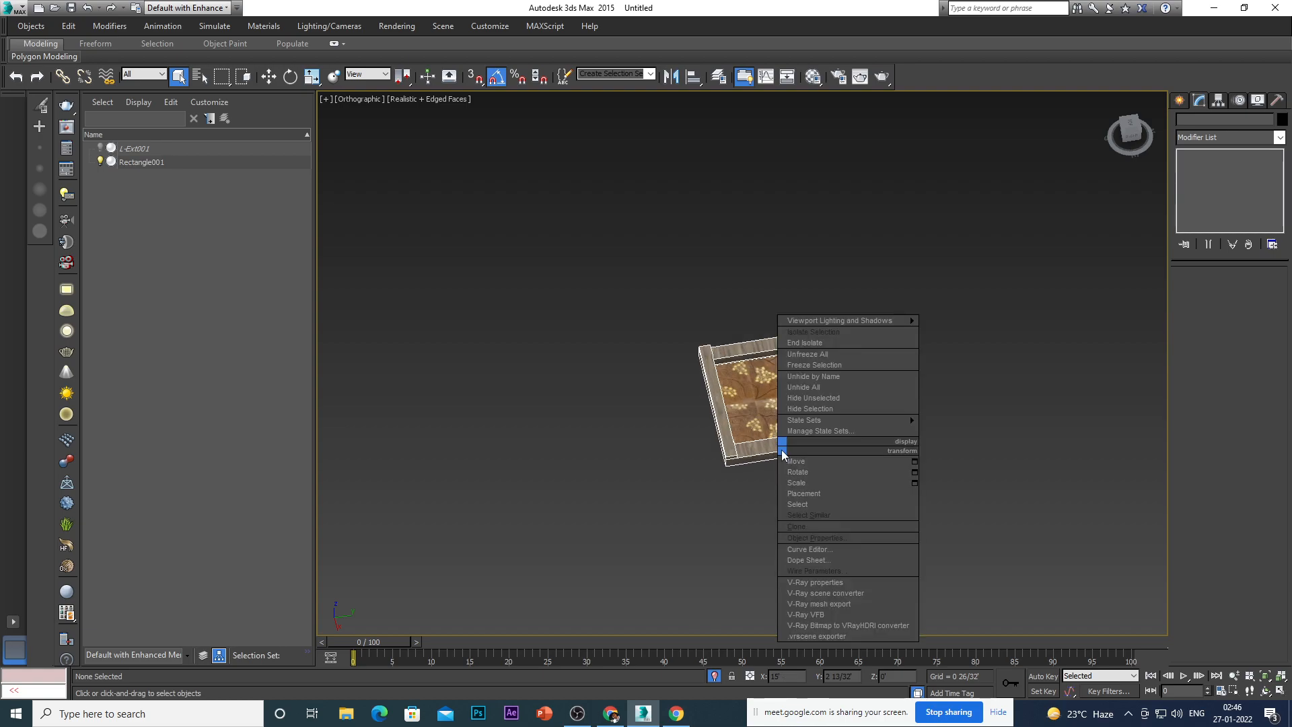
left_click(830, 344)
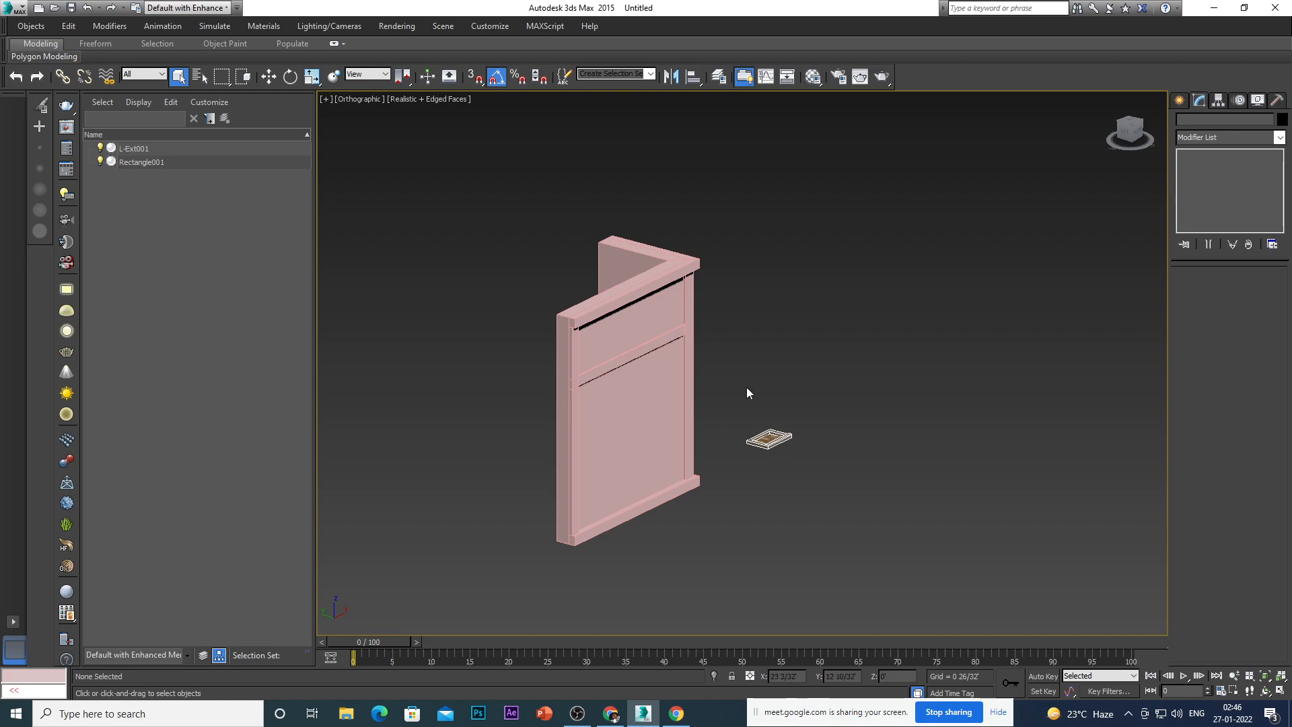
Select the textured frame and rotate it from lying flat to standing upright.
scroll(769, 437, "up", 5)
left_click(784, 457)
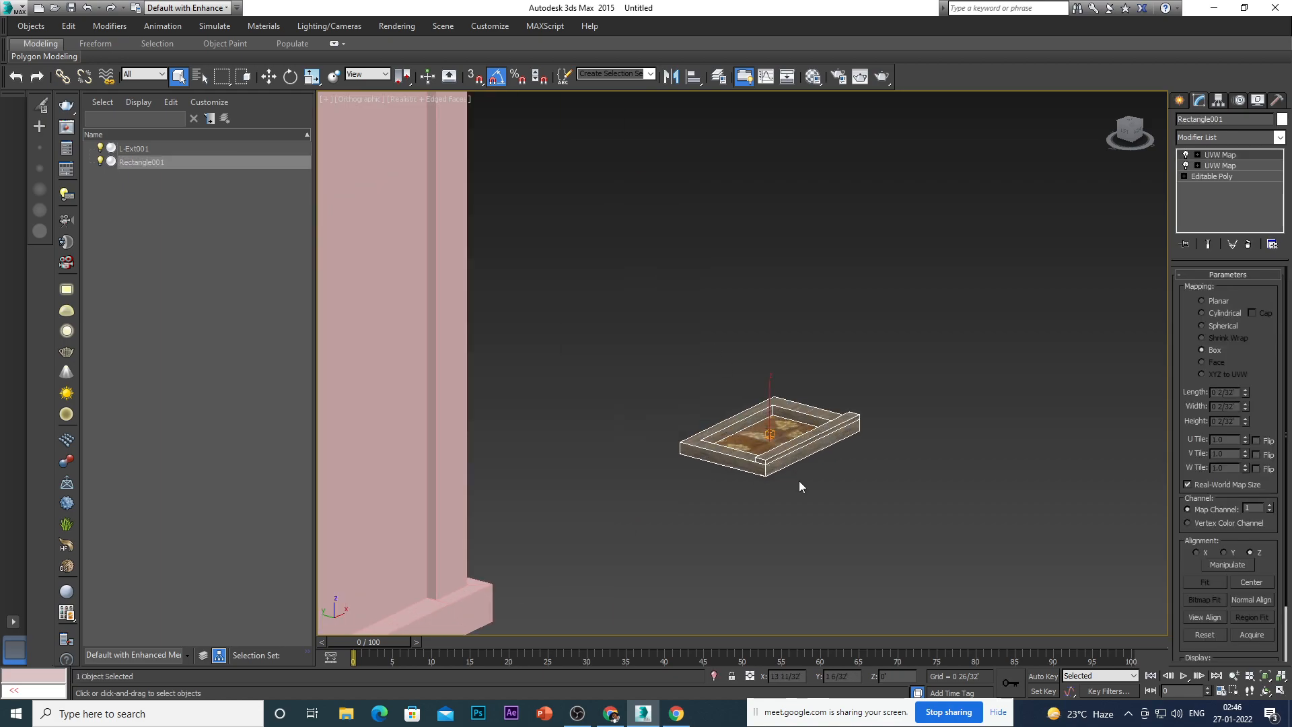
key("w")
key("e")
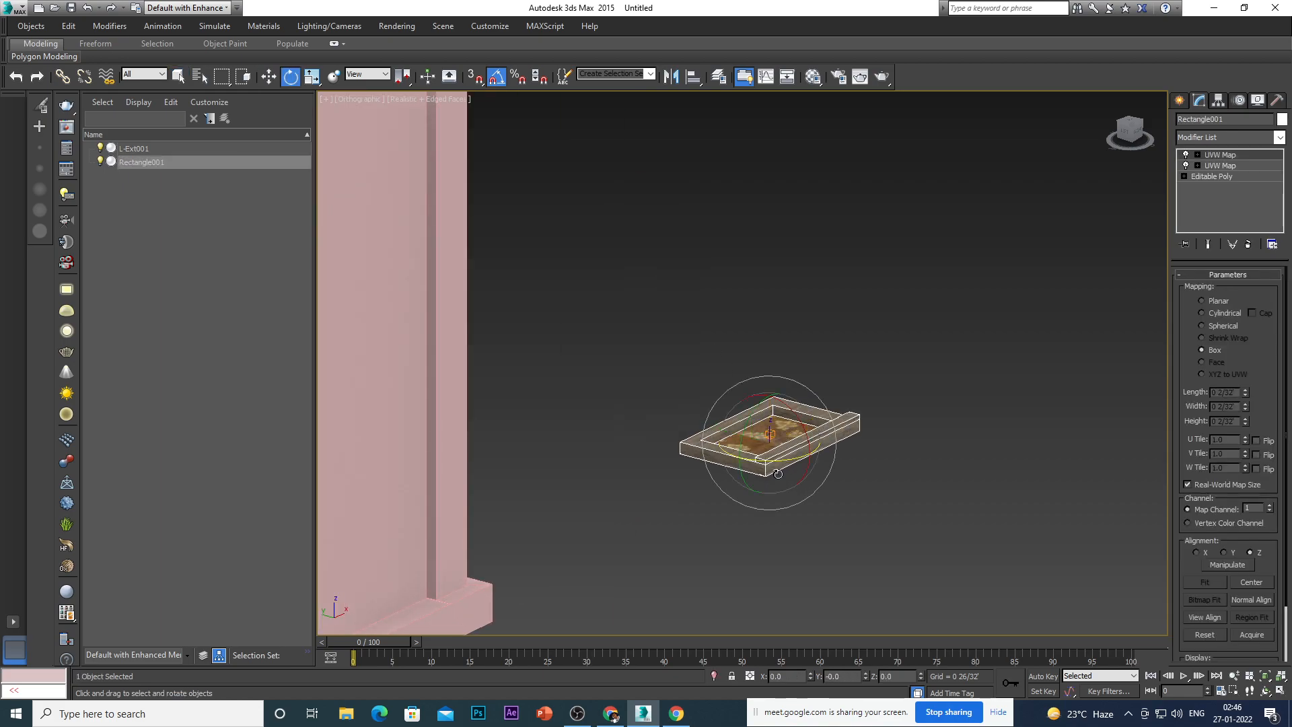
left_click_drag(789, 436, 861, 469)
key("w")
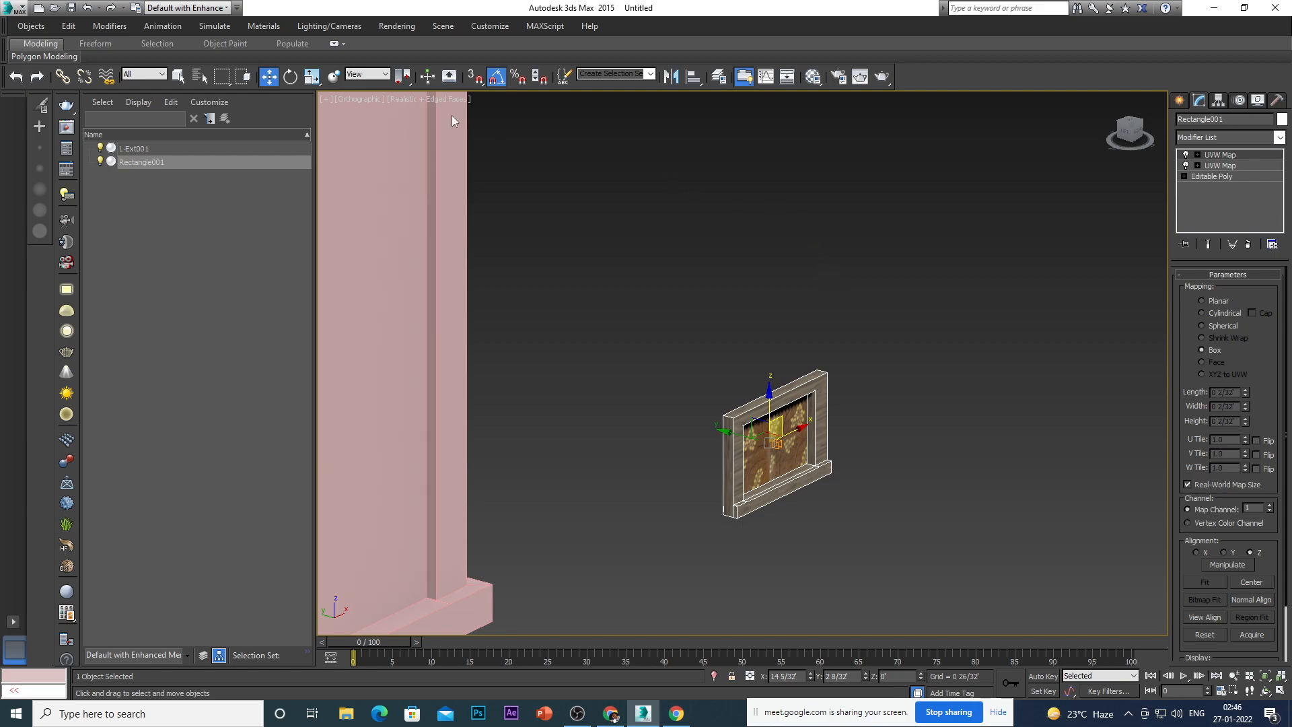
Place the upright frame on the wall's upper front panel with Select and Place, adjust its position near the panel's centre, and deselect it.
left_click(331, 81)
scroll(797, 449, "down", 5)
left_click_drag(794, 432, 591, 282)
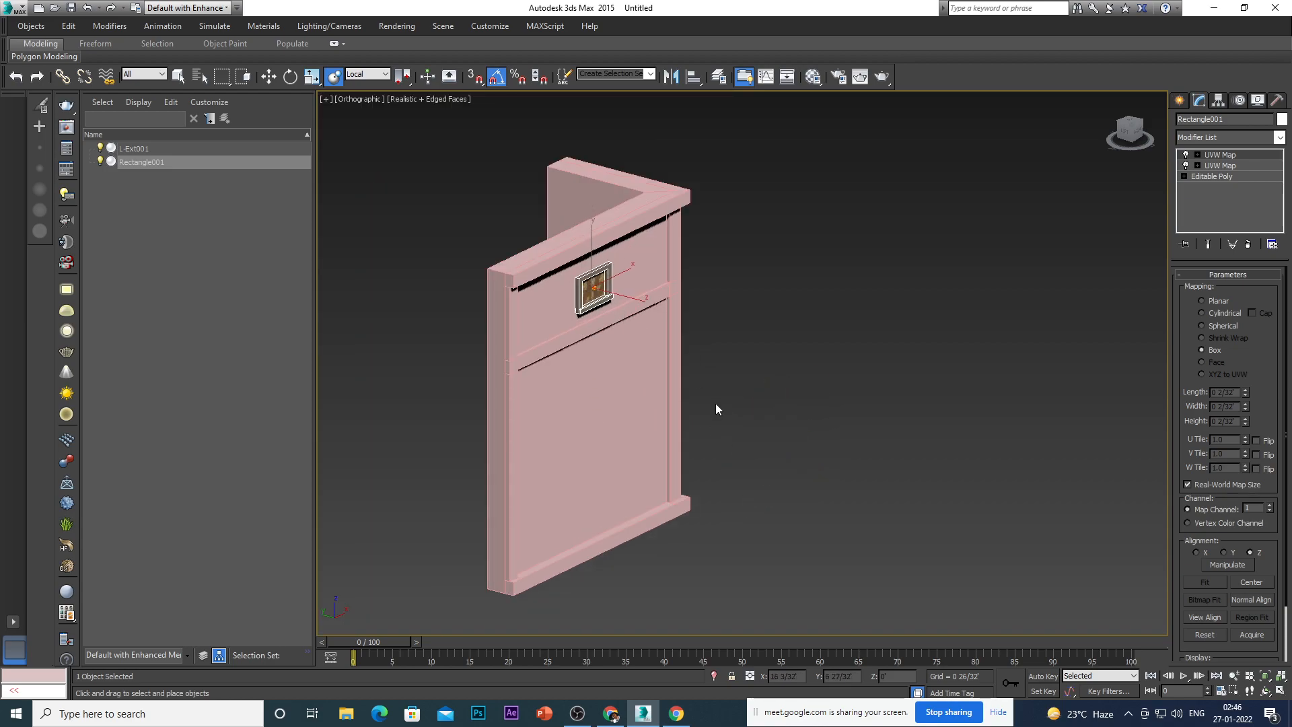
middle_click_drag(725, 442, 625, 433, "alt")
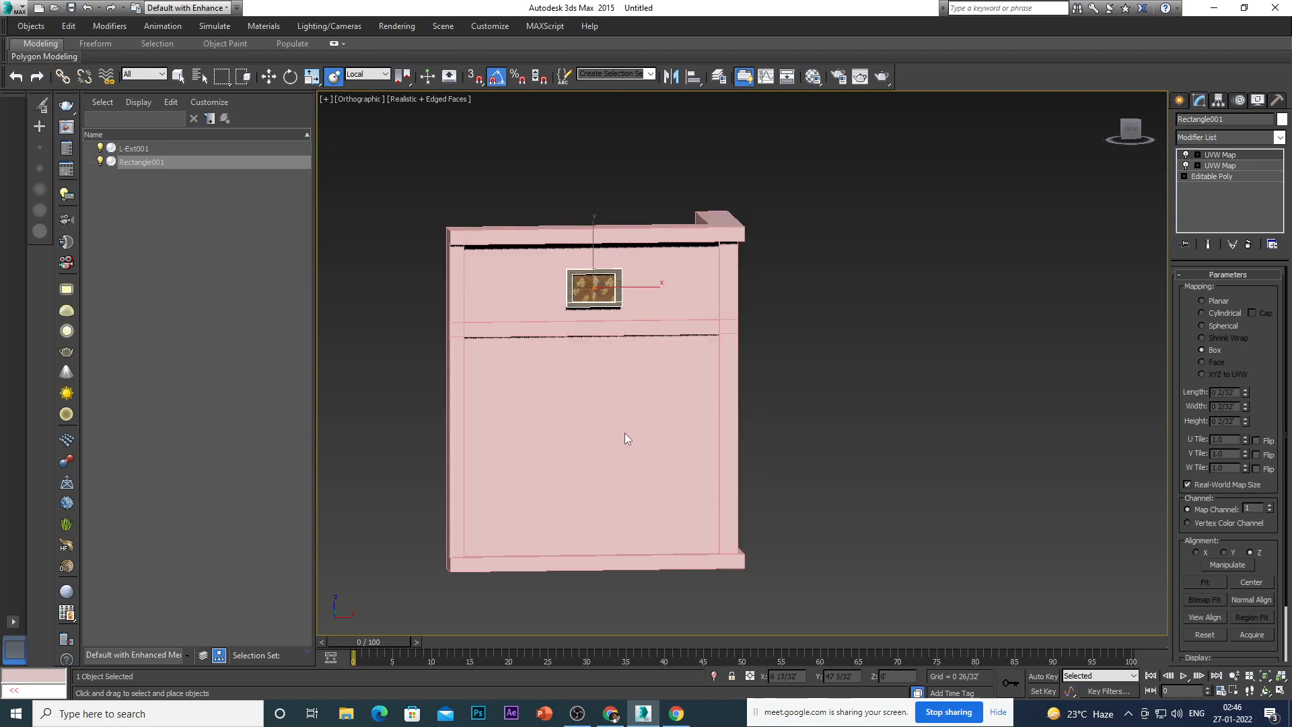
left_click_drag(592, 276, 590, 272)
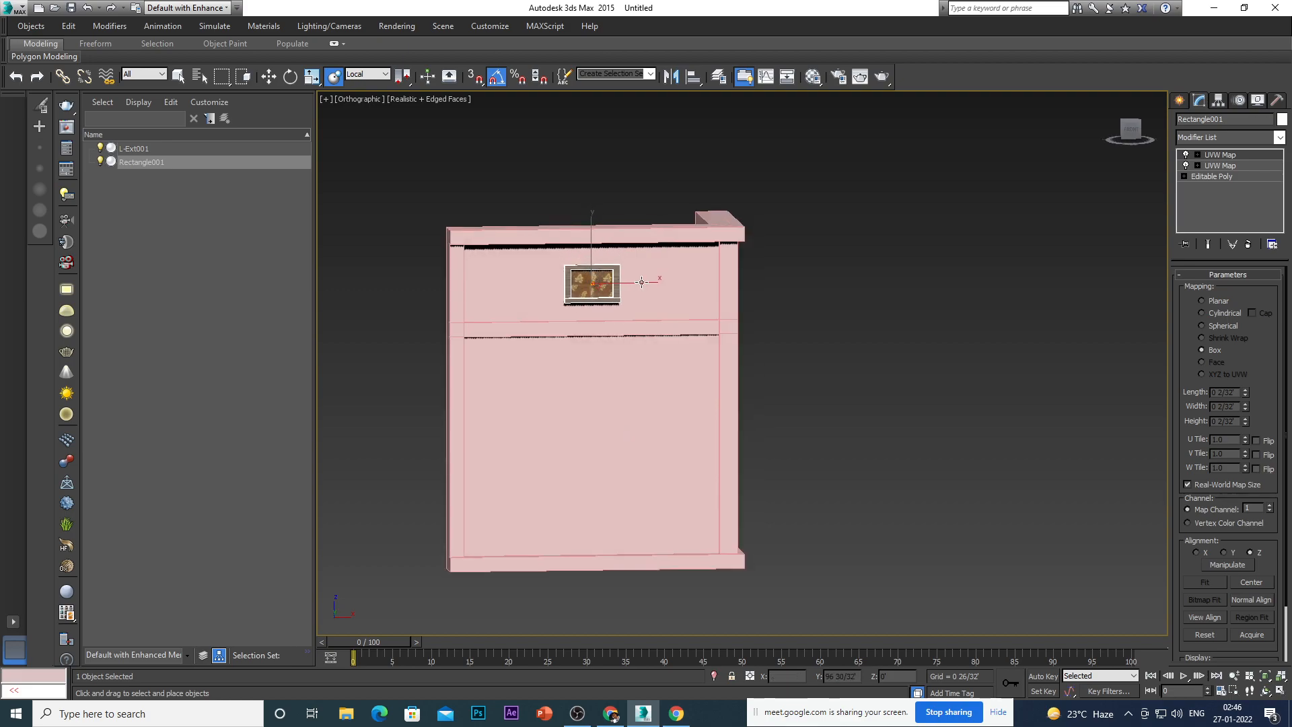
middle_click_drag(713, 388, 831, 418, "alt")
left_click(870, 421)
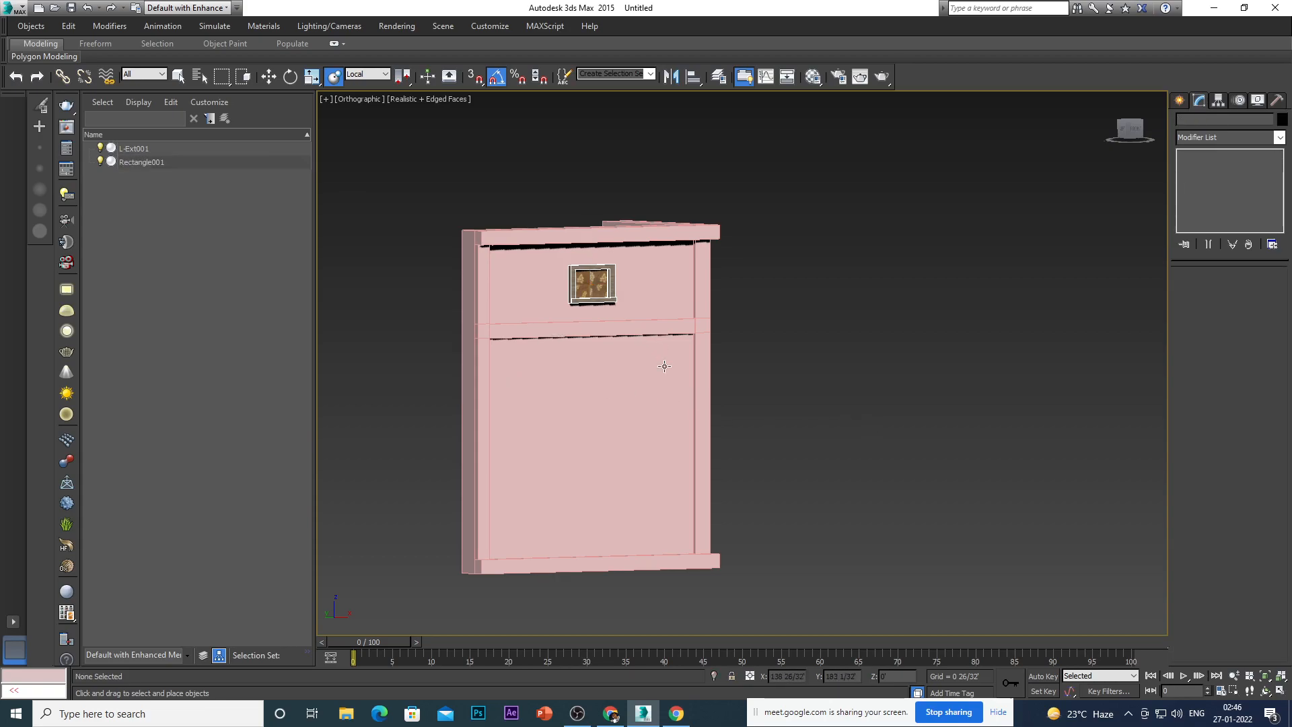
Examine the frame's placement on the wall from an angle and in the front view.
scroll(643, 397, "down", 5)
scroll(613, 407, "up", 2)
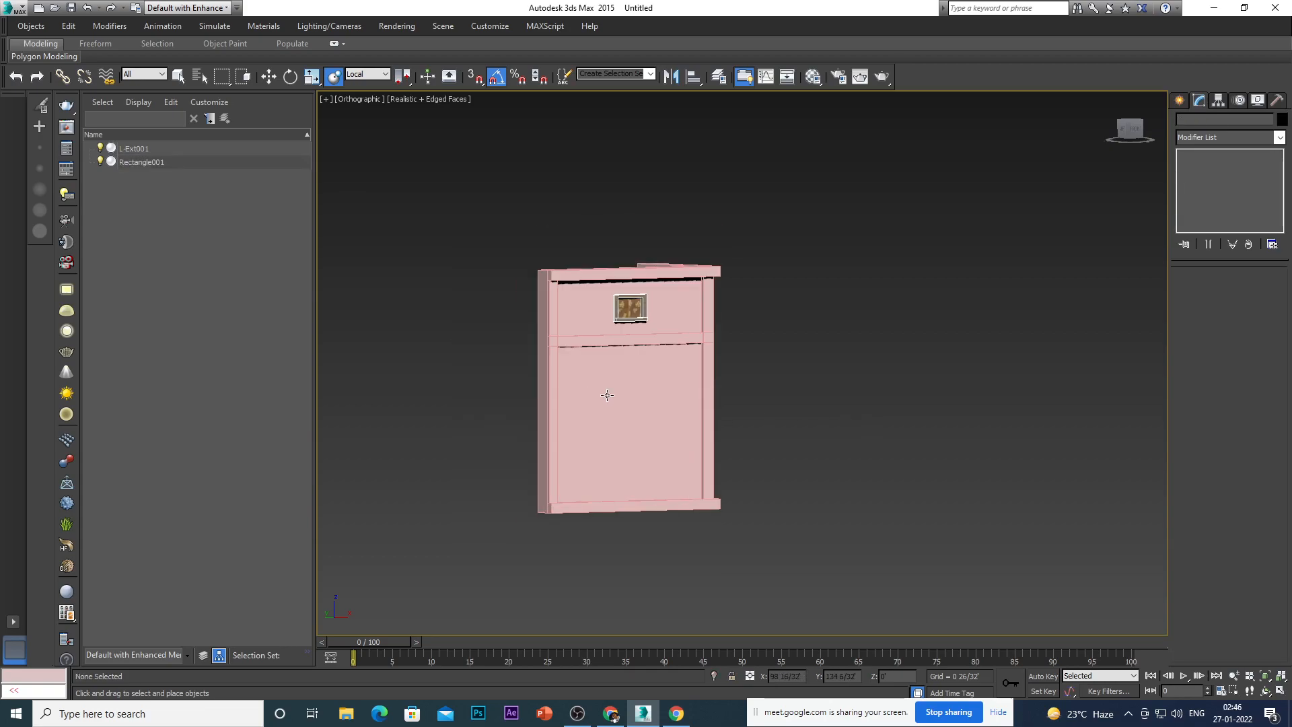
scroll(588, 388, "up", 1)
middle_click_drag(566, 398, 559, 427, "alt")
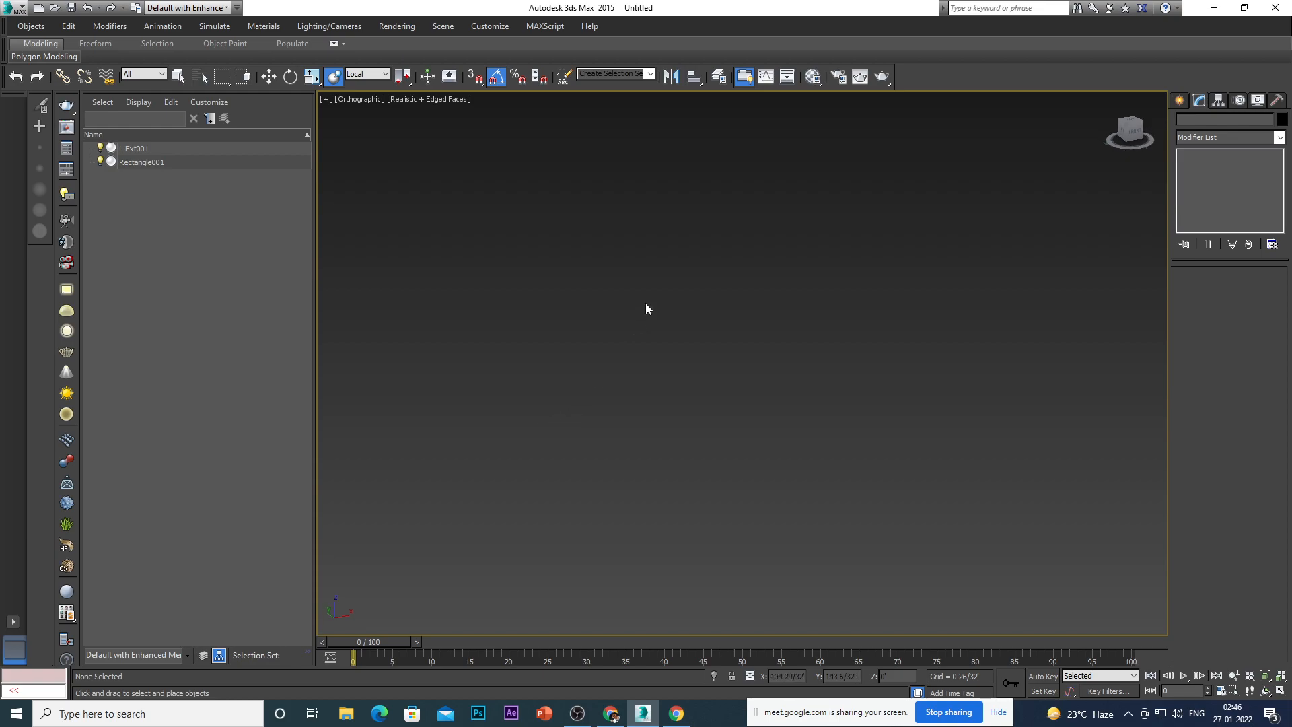
scroll(643, 310, "down", 6)
key("f")
scroll(655, 375, "down", 4)
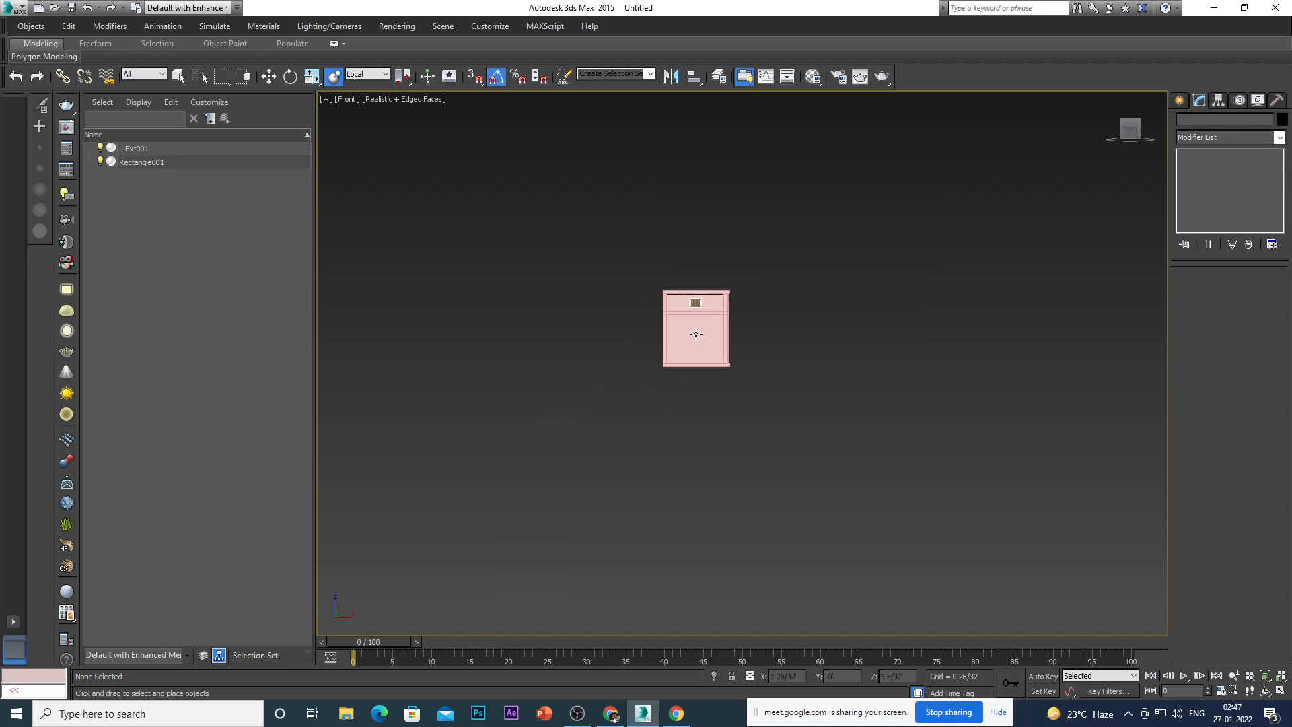
scroll(700, 323, "up", 3)
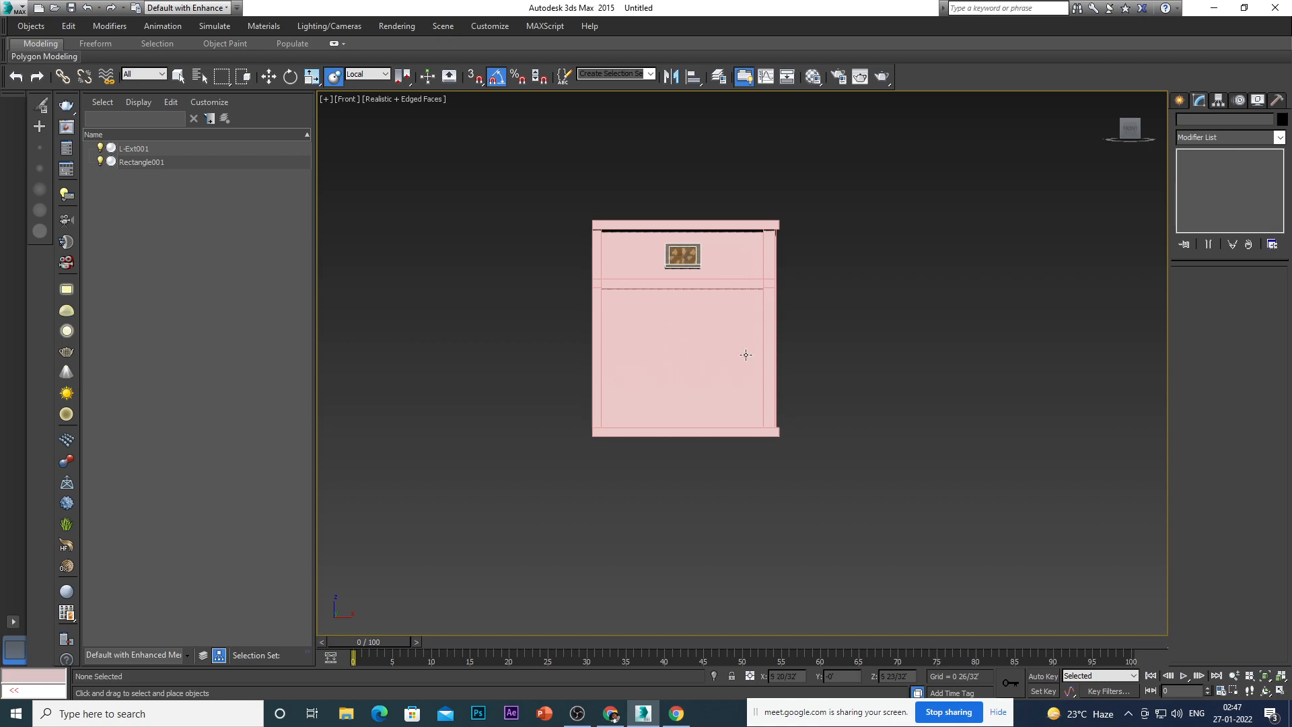
scroll(721, 306, "up", 2)
scroll(630, 290, "down", 2)
scroll(640, 288, "up", 2)
scroll(680, 293, "down", 2)
scroll(722, 280, "up", 3)
Select the L-shaped wall and, at polygon level, select its large lower front panel.
left_click(744, 275)
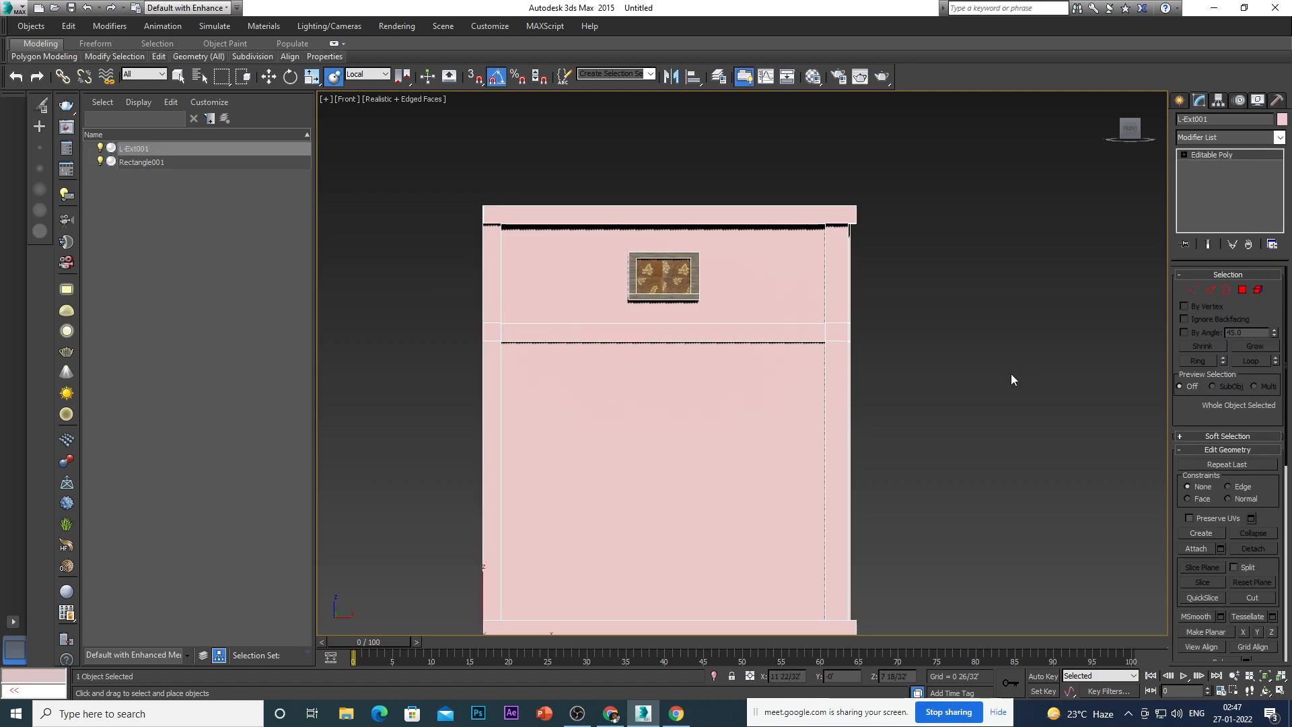
key("w")
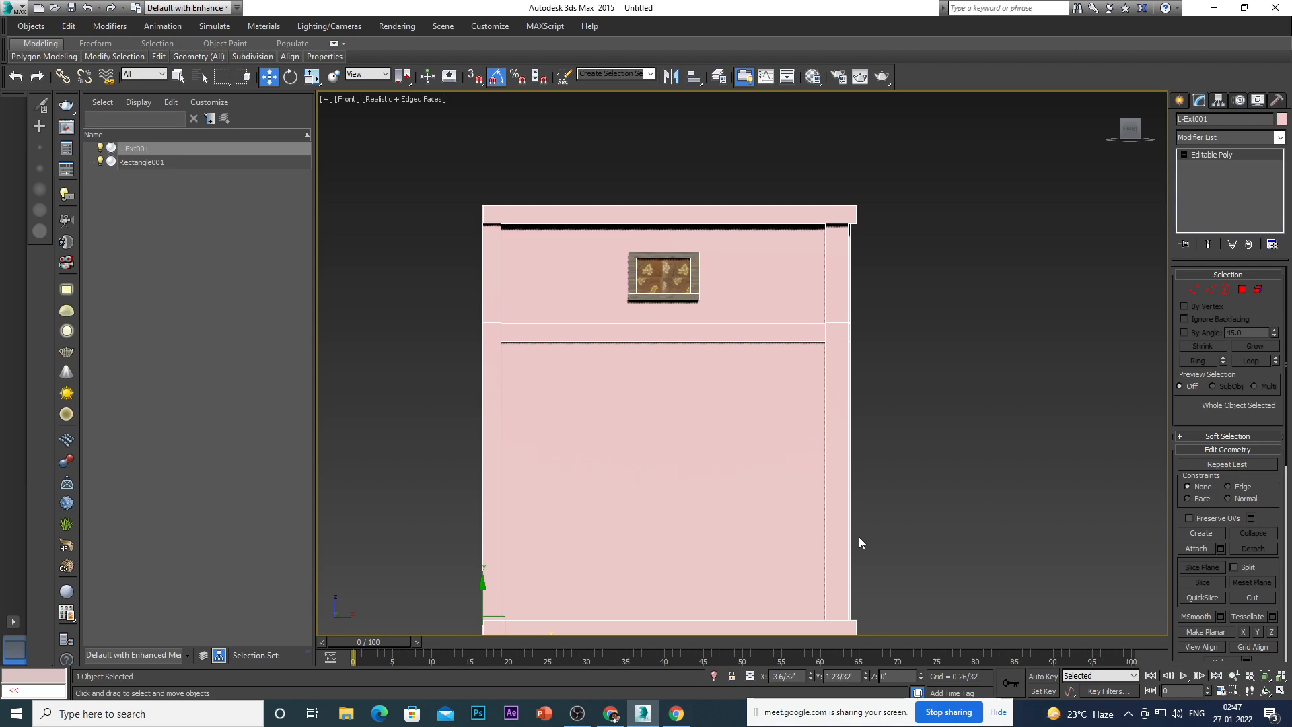
scroll(693, 421, "down", 7)
scroll(699, 422, "up", 2)
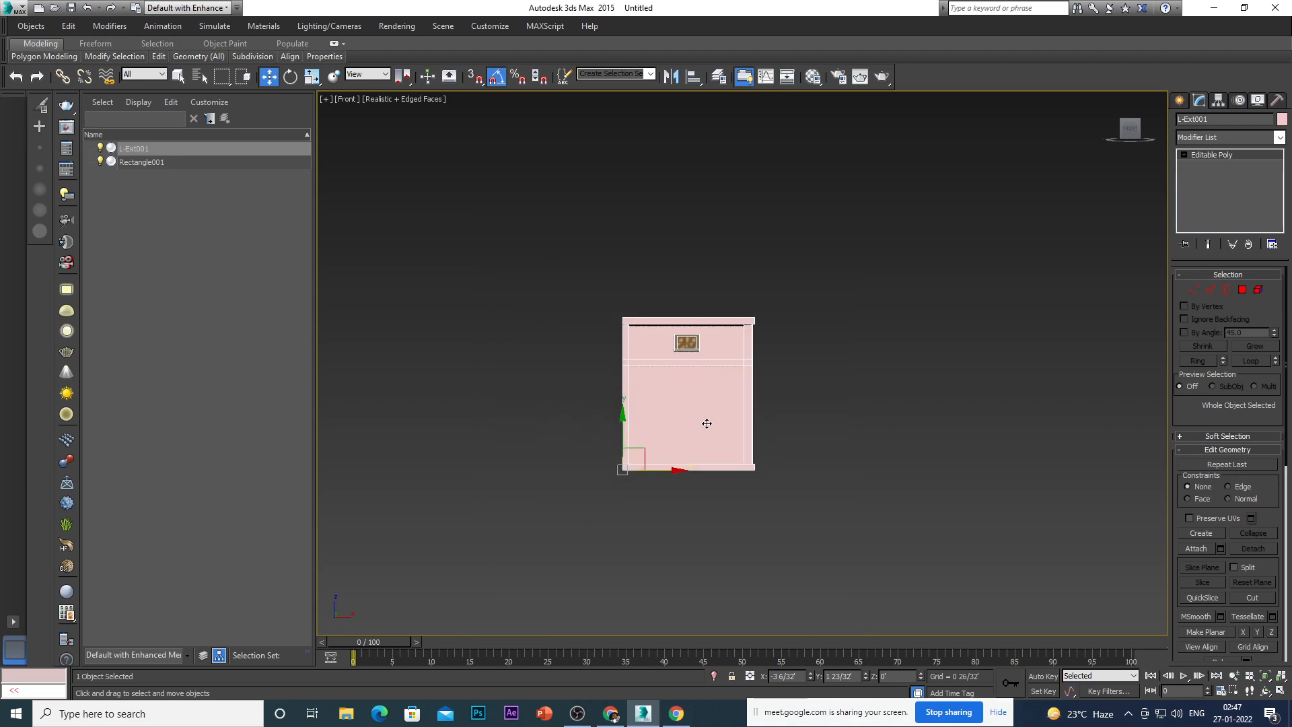
middle_click_drag(715, 450, 668, 485, "alt")
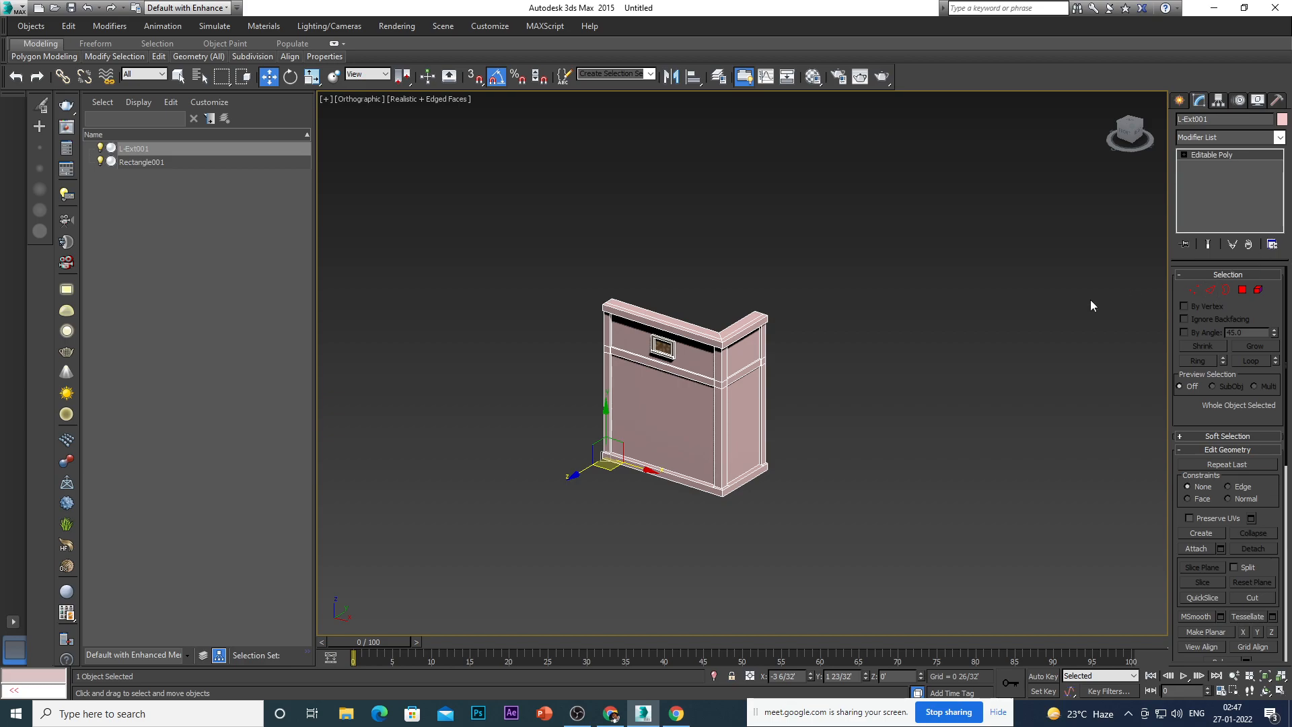
scroll(634, 369, "up", 4)
middle_click_drag(633, 369, 652, 423, "alt")
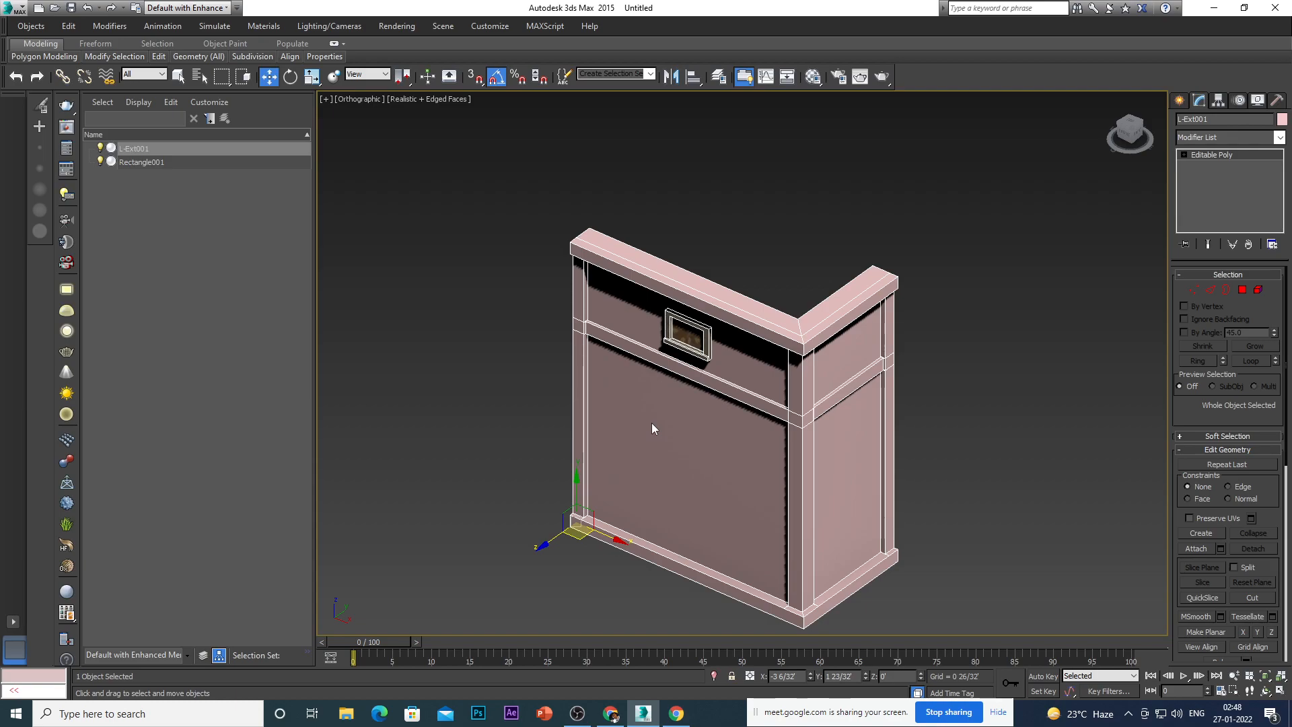
scroll(733, 452, "down", 5)
scroll(739, 455, "up", 3)
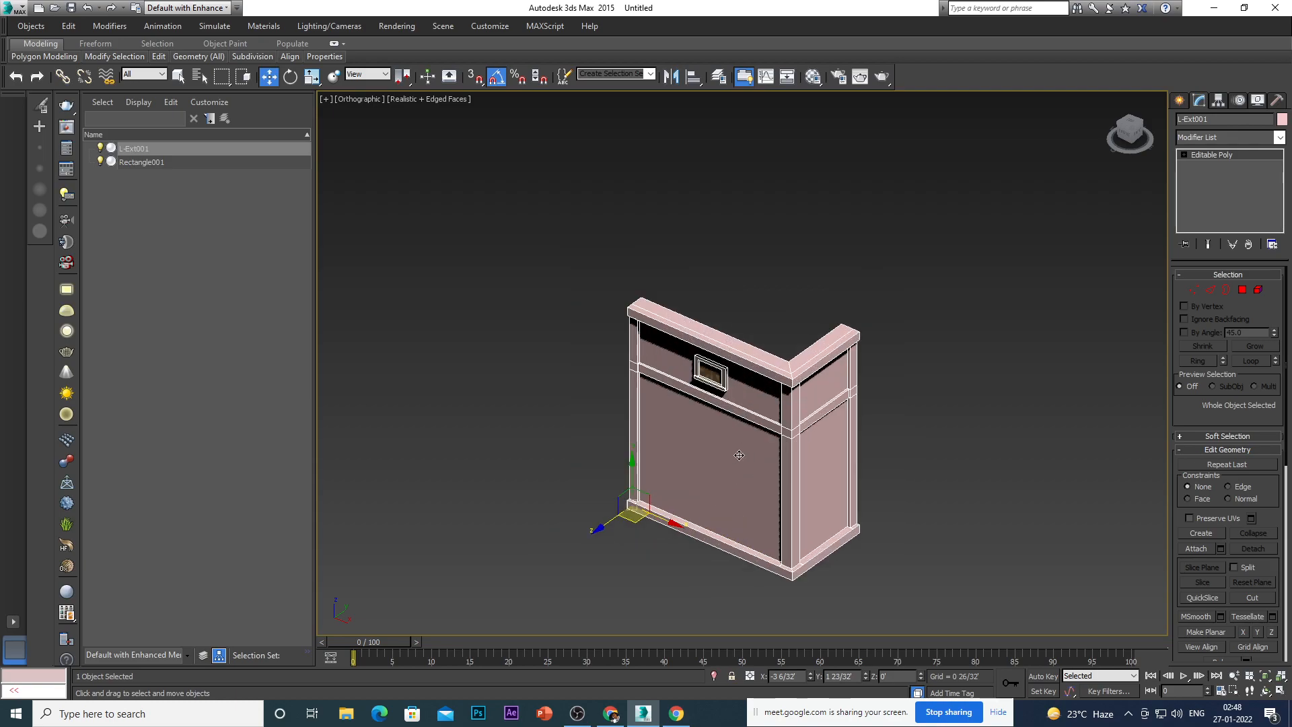
left_click(1242, 289)
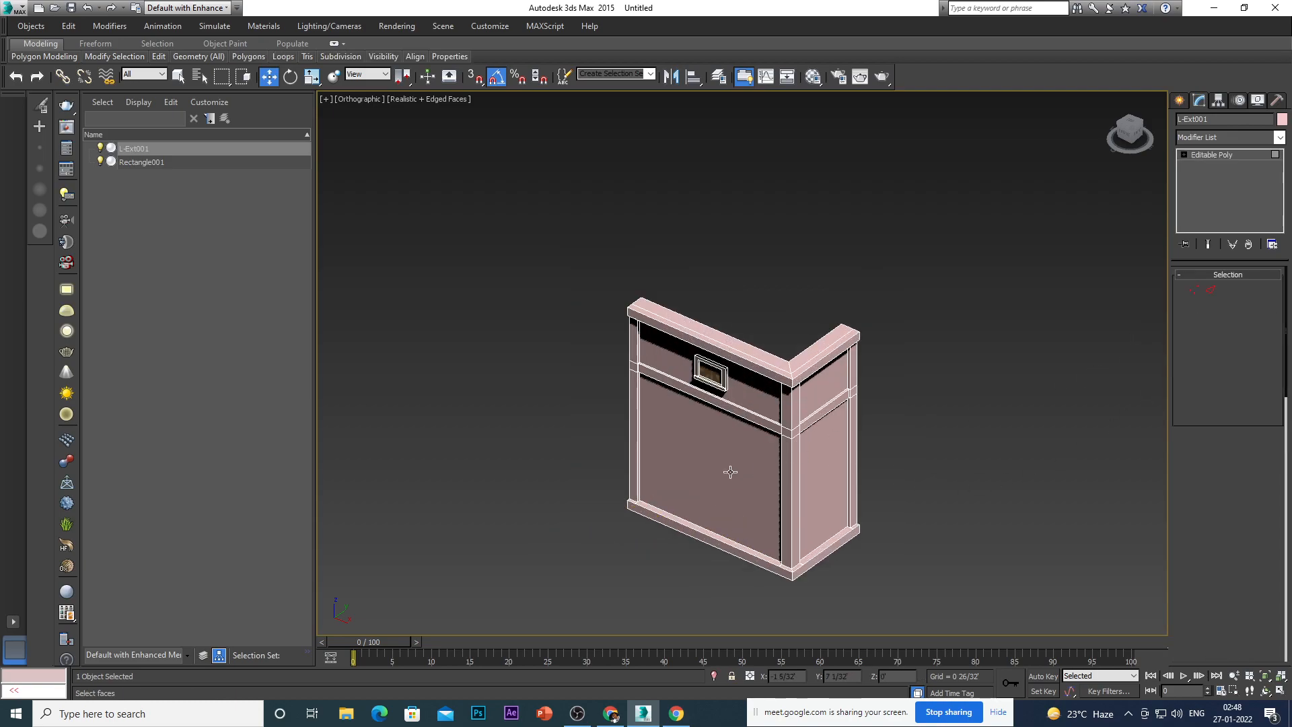
scroll(709, 478, "up", 4)
left_click(709, 478)
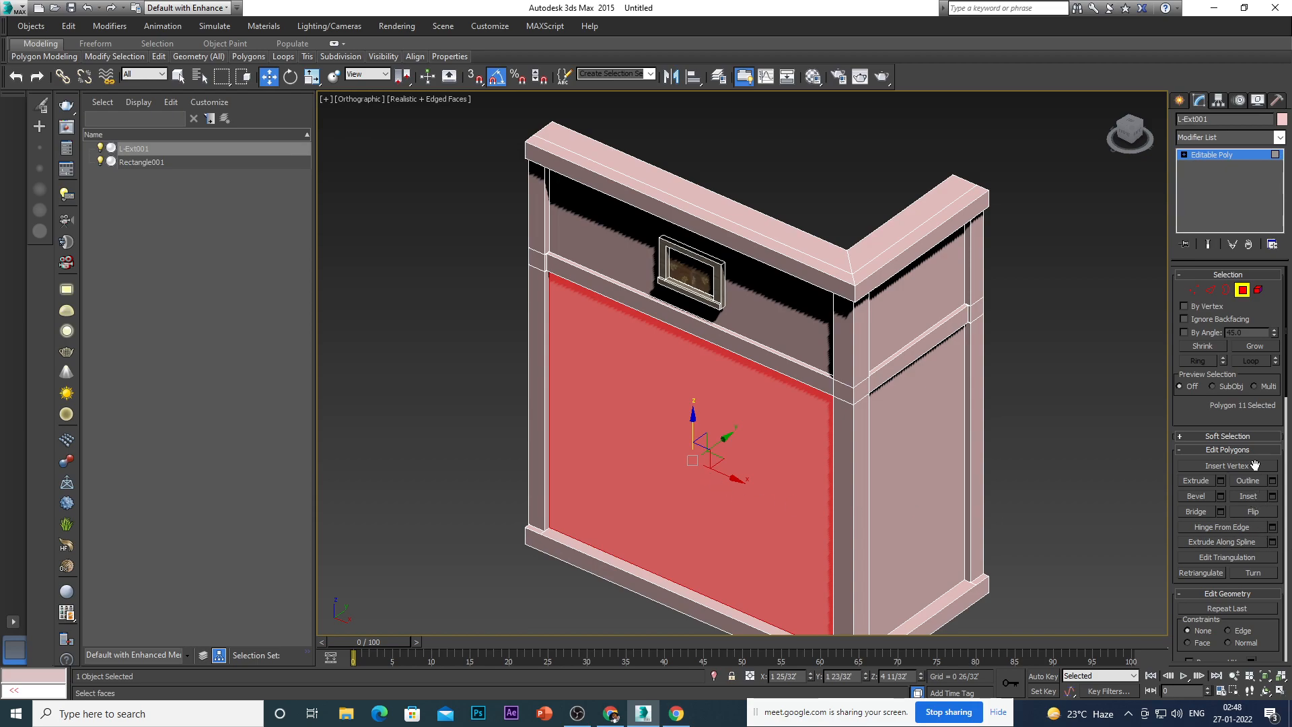
Look through the Editable Poly settings for the selected panel, from Edit Polygons and material IDs to smoothing groups and subdivision.
scroll(1286, 512, "down", 4)
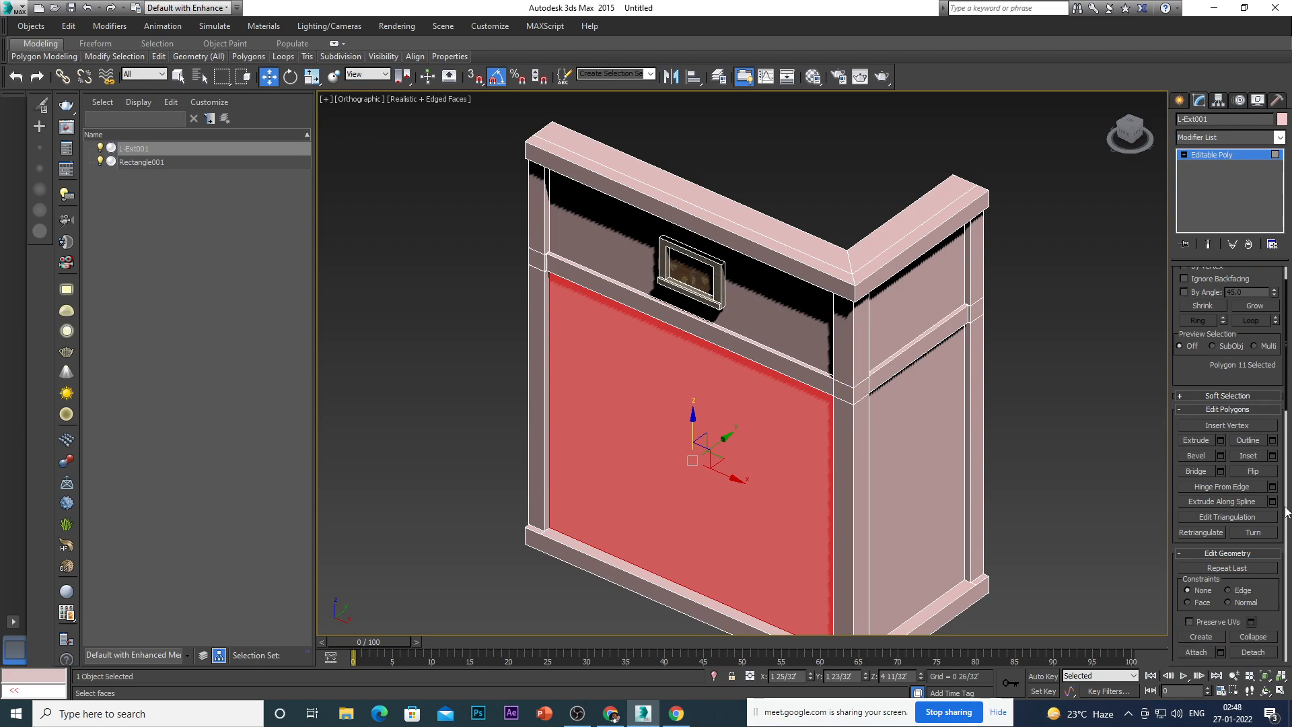
scroll(1286, 511, "down", 4)
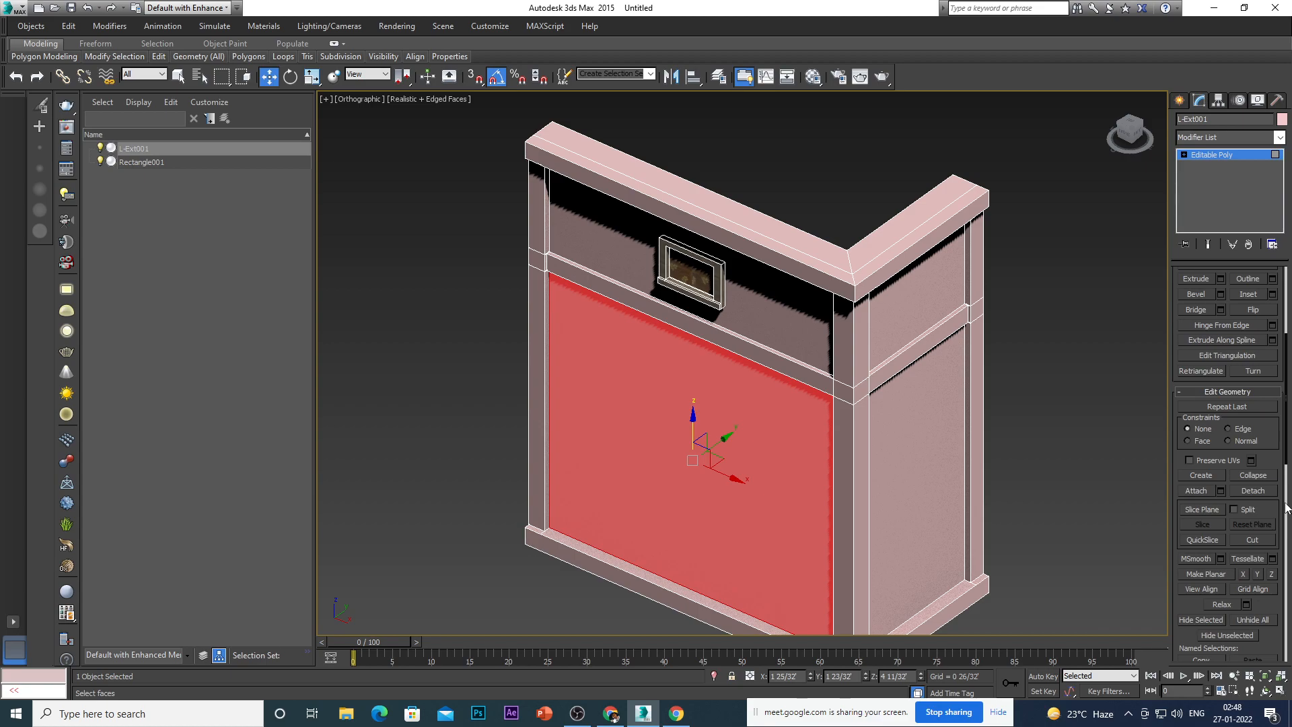
scroll(1287, 506, "down", 4)
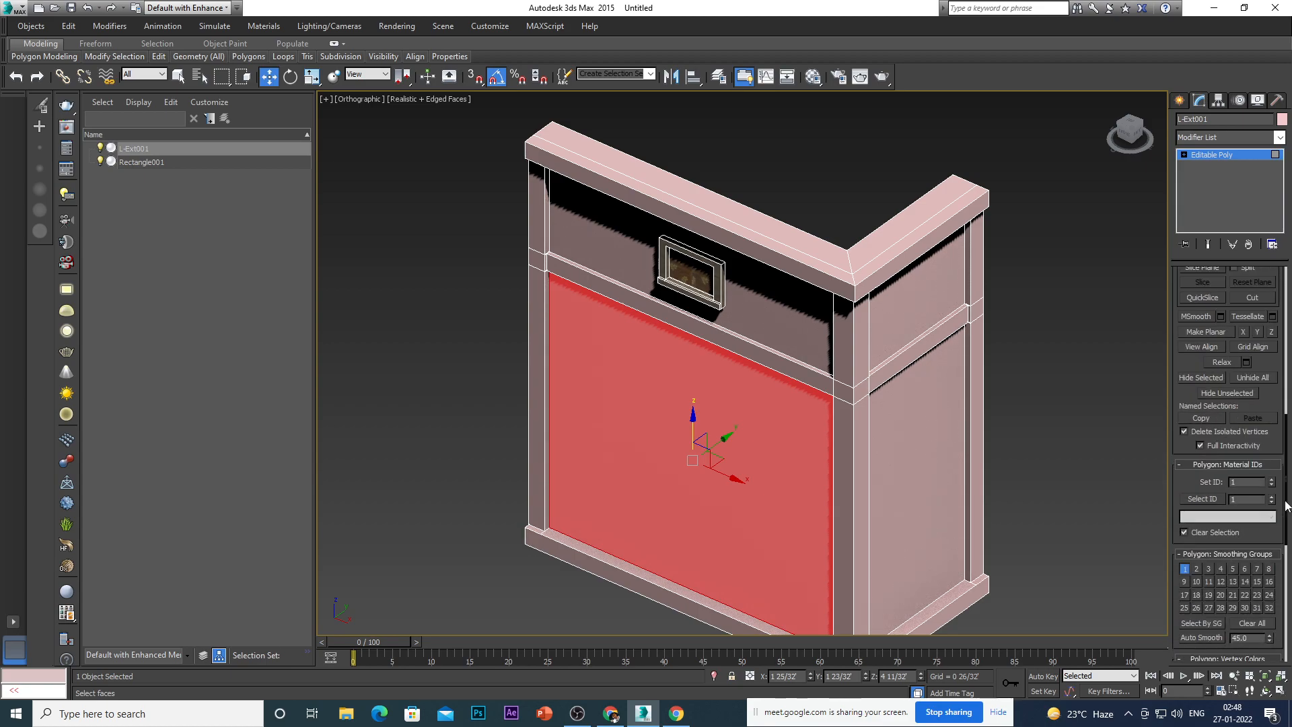
scroll(1287, 506, "down", 1)
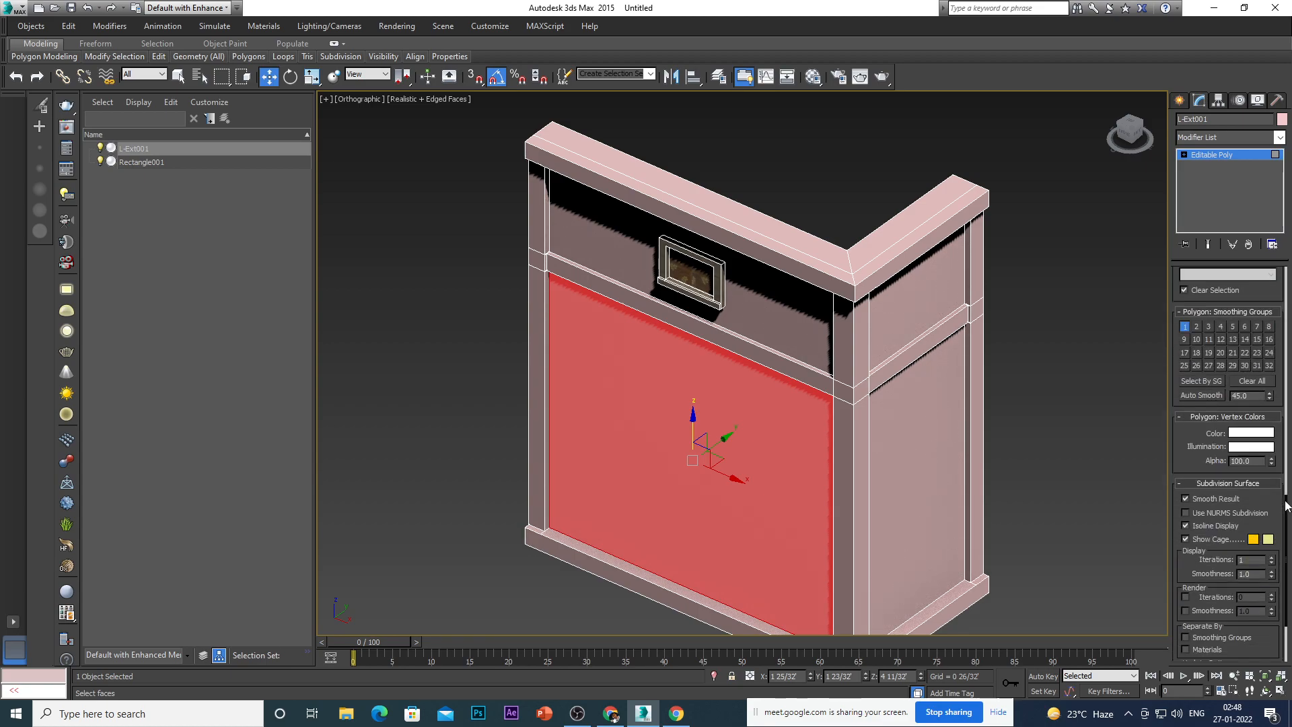
scroll(1287, 506, "down", 2)
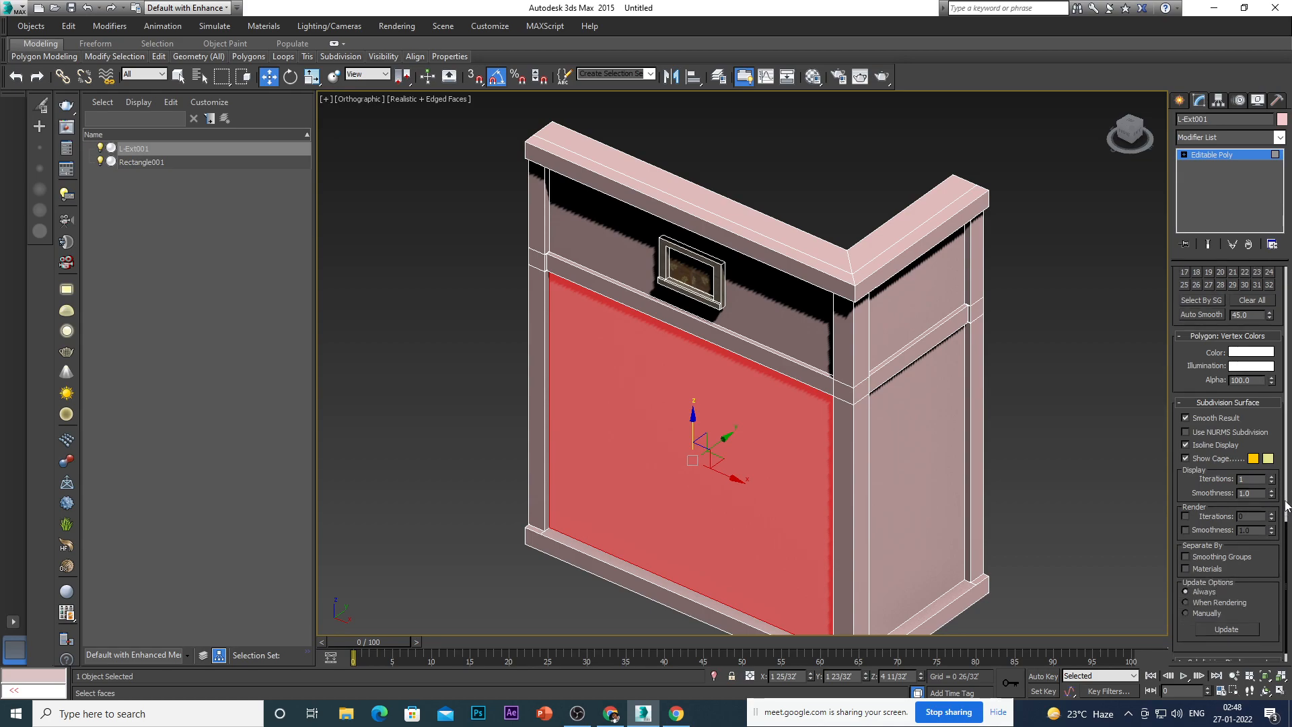
scroll(1286, 506, "down", 1)
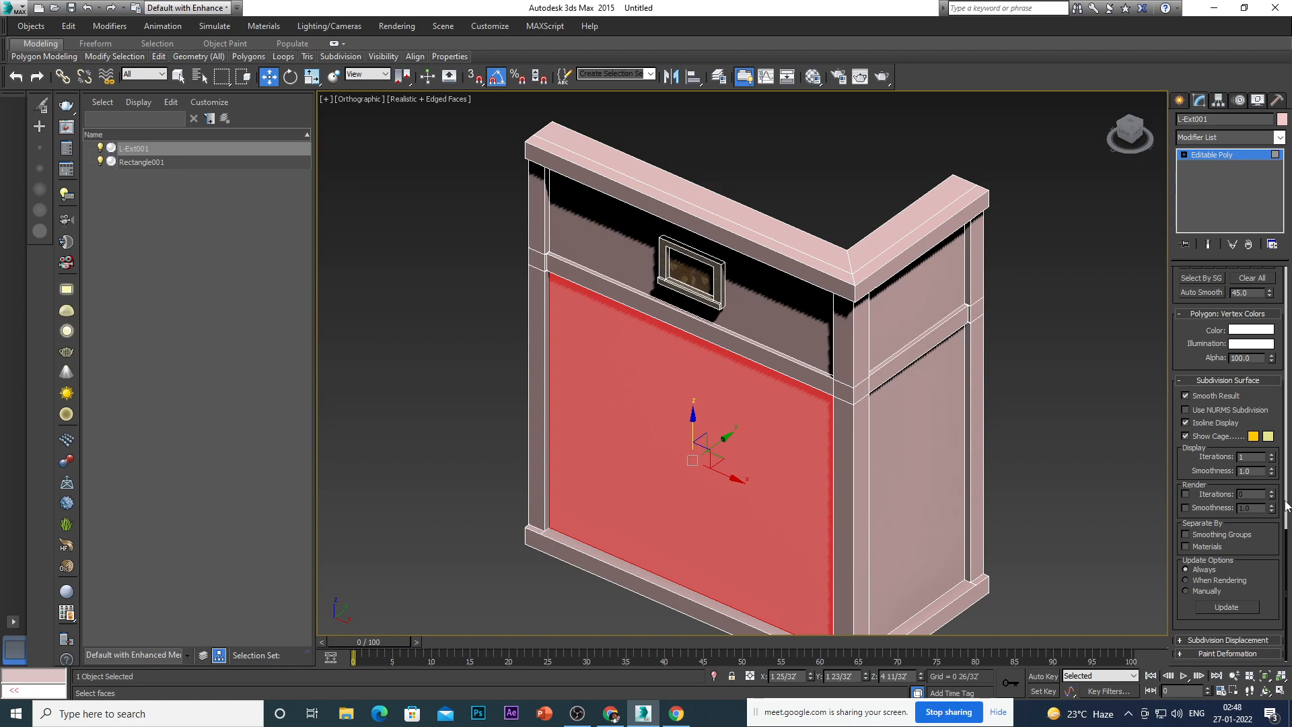
left_click_drag(1267, 544, 1268, 651)
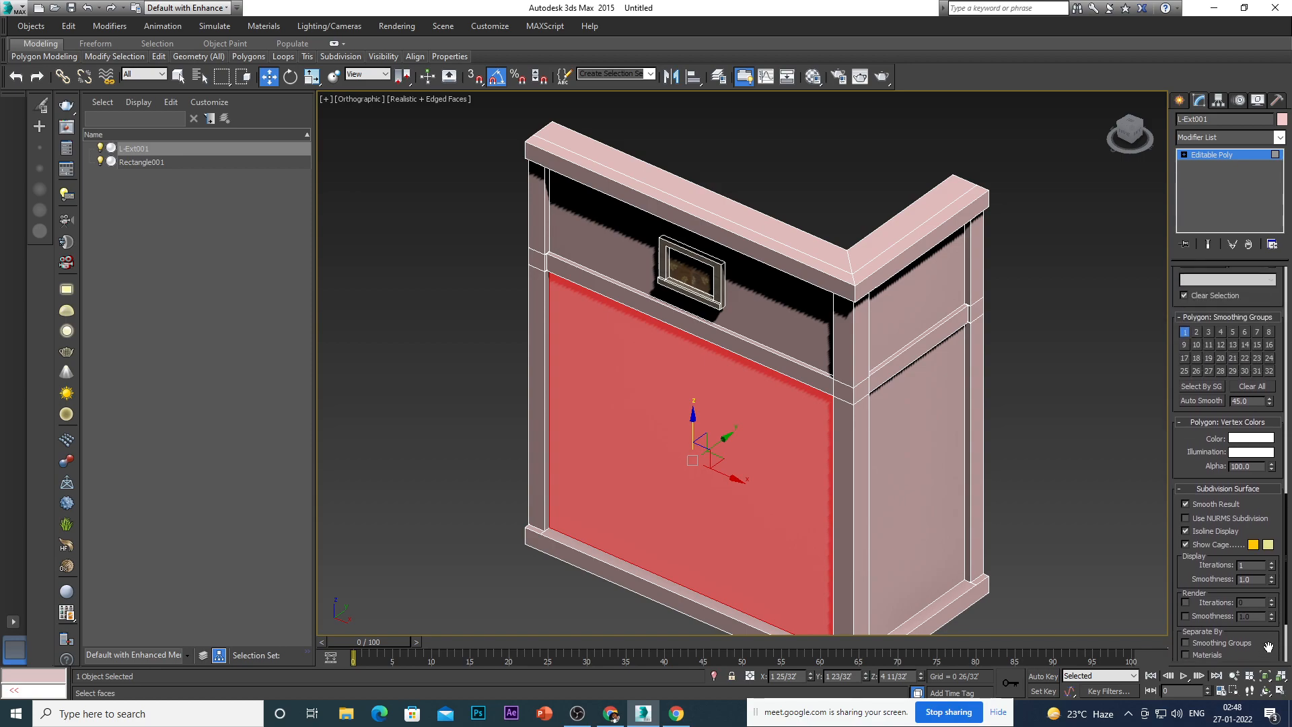
left_click_drag(1265, 497, 1271, 620)
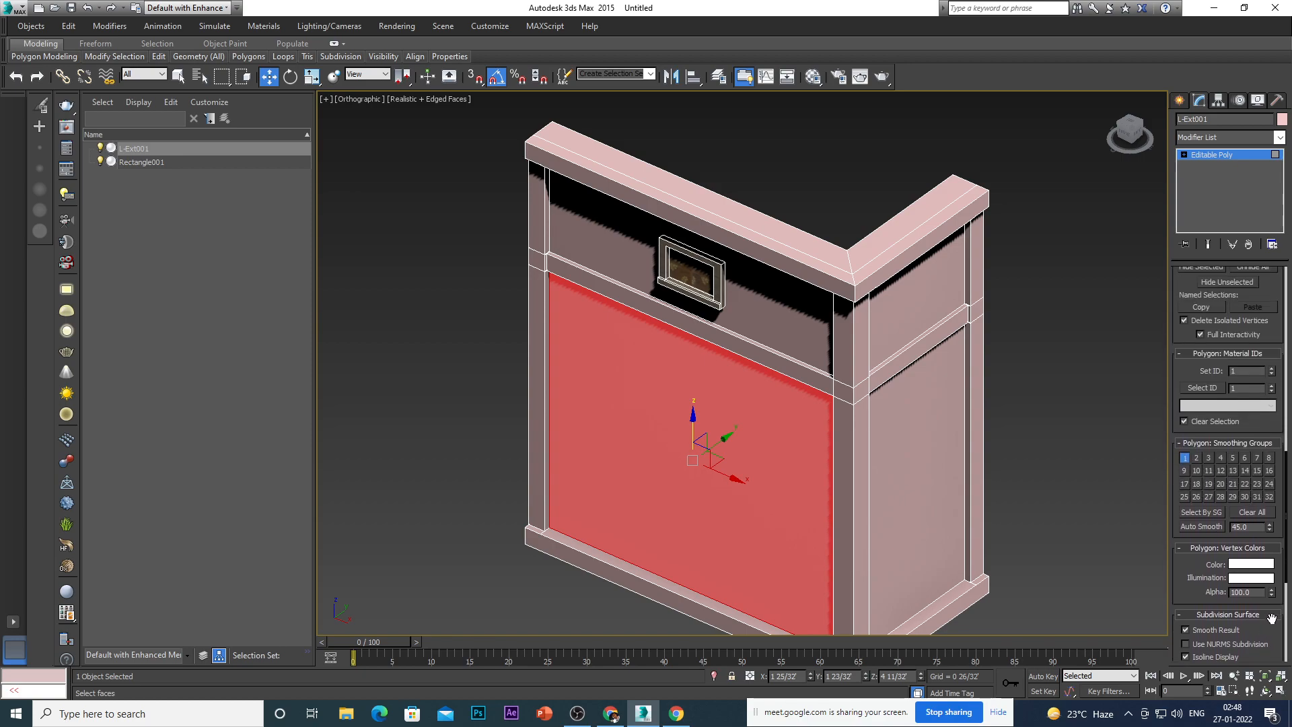
left_click_drag(1252, 417, 1246, 560)
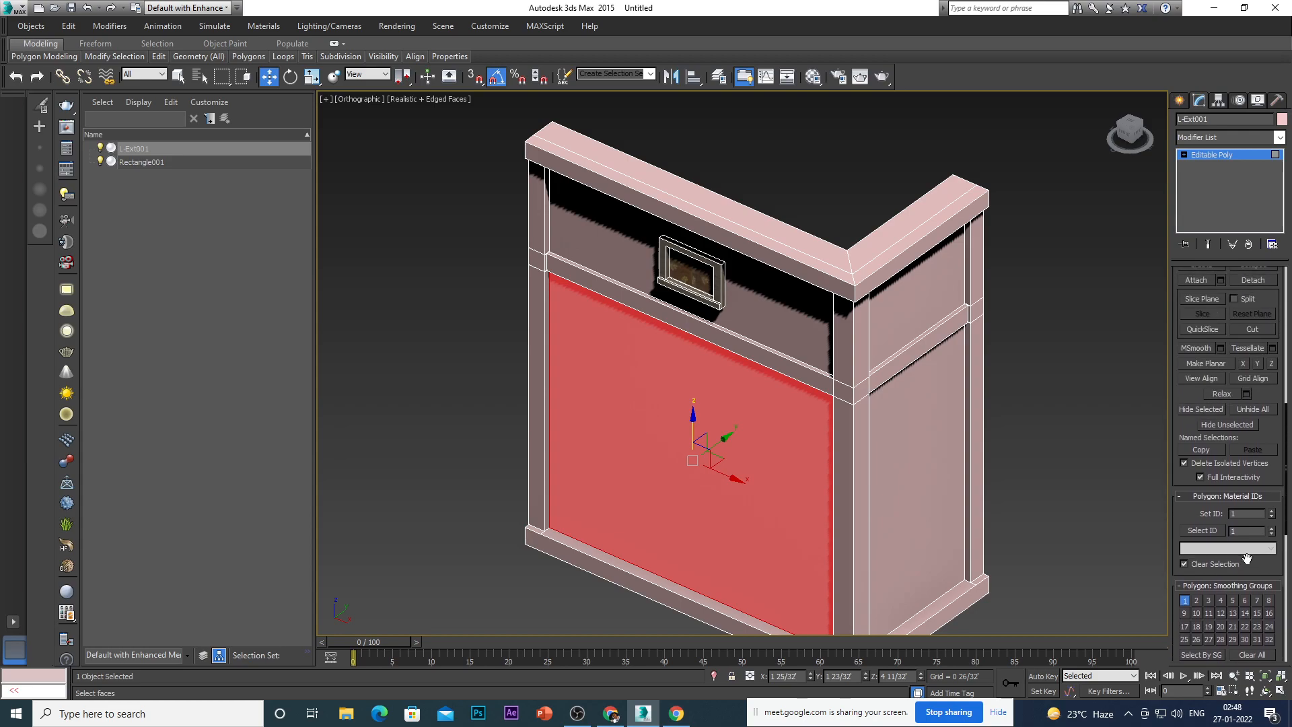
left_click_drag(1183, 394, 1181, 558)
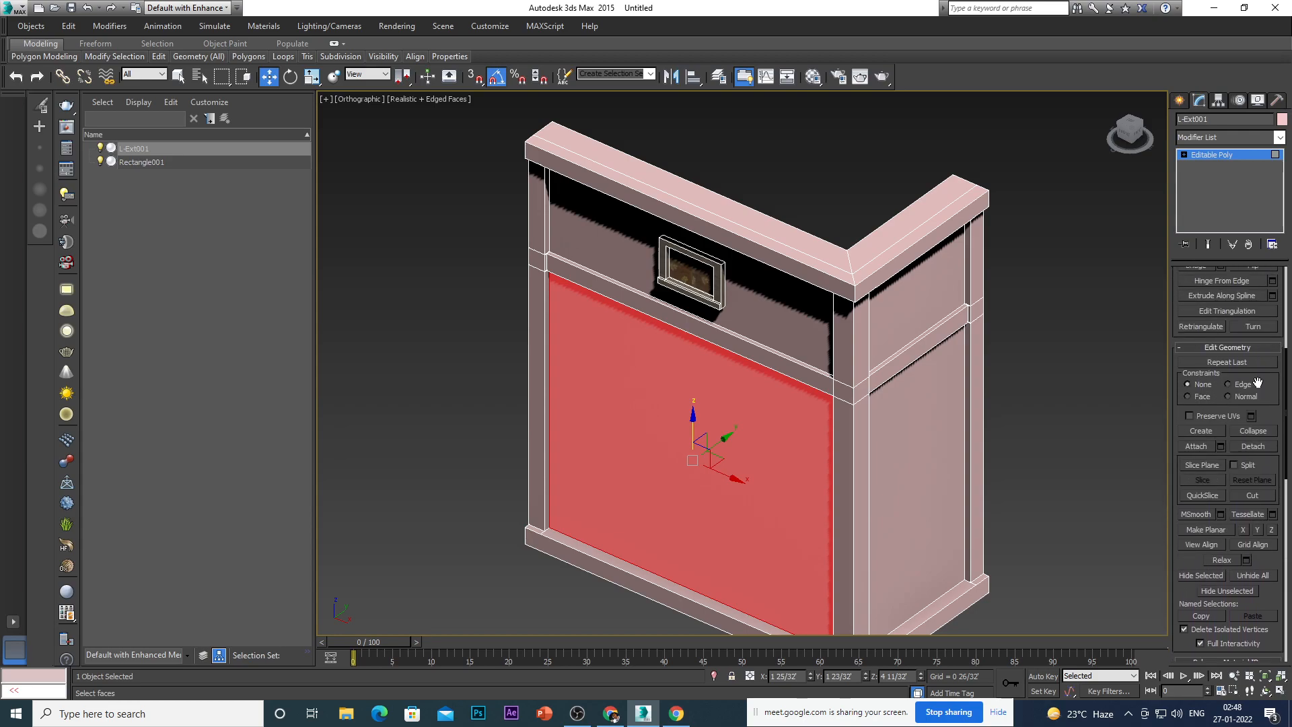
Set the Edit Geometry constraint of the L-shaped wall's editable poly to Normal.
left_click_drag(1263, 380, 1279, 458)
left_click_drag(1263, 311, 1256, 418)
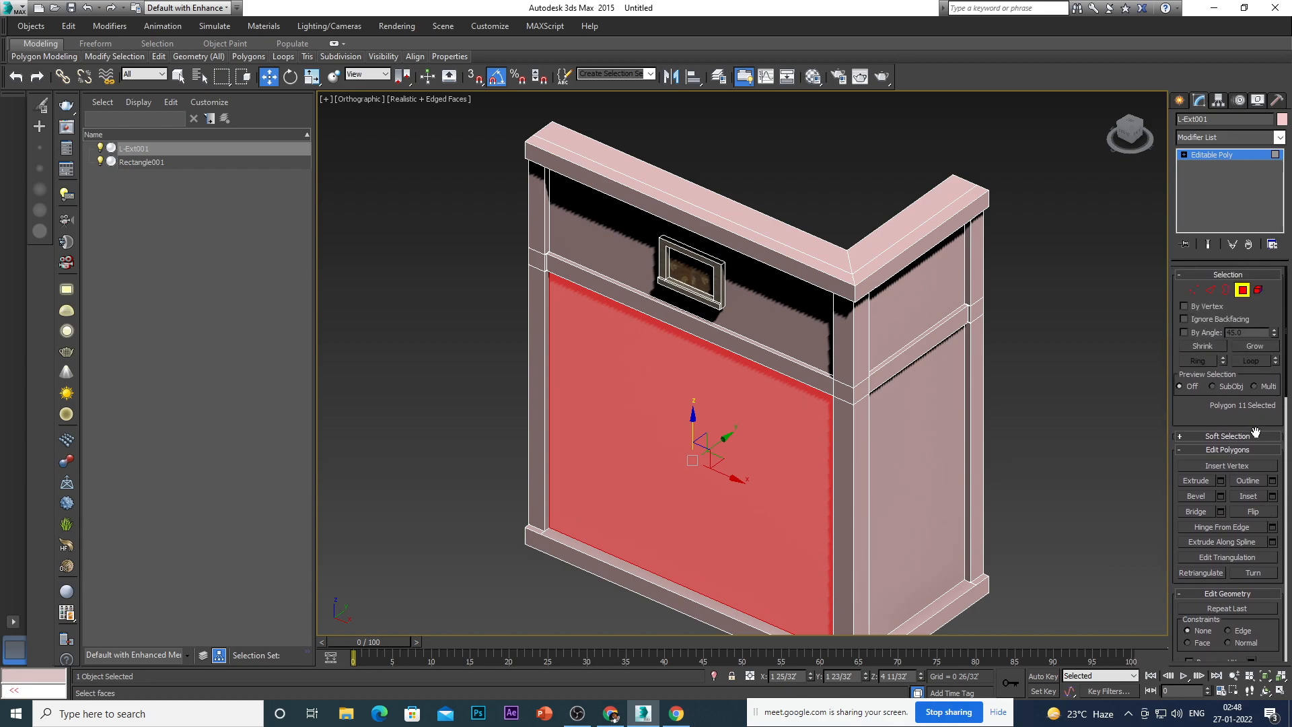
left_click_drag(1259, 317, 1270, 272)
scroll(1240, 400, "down", 3)
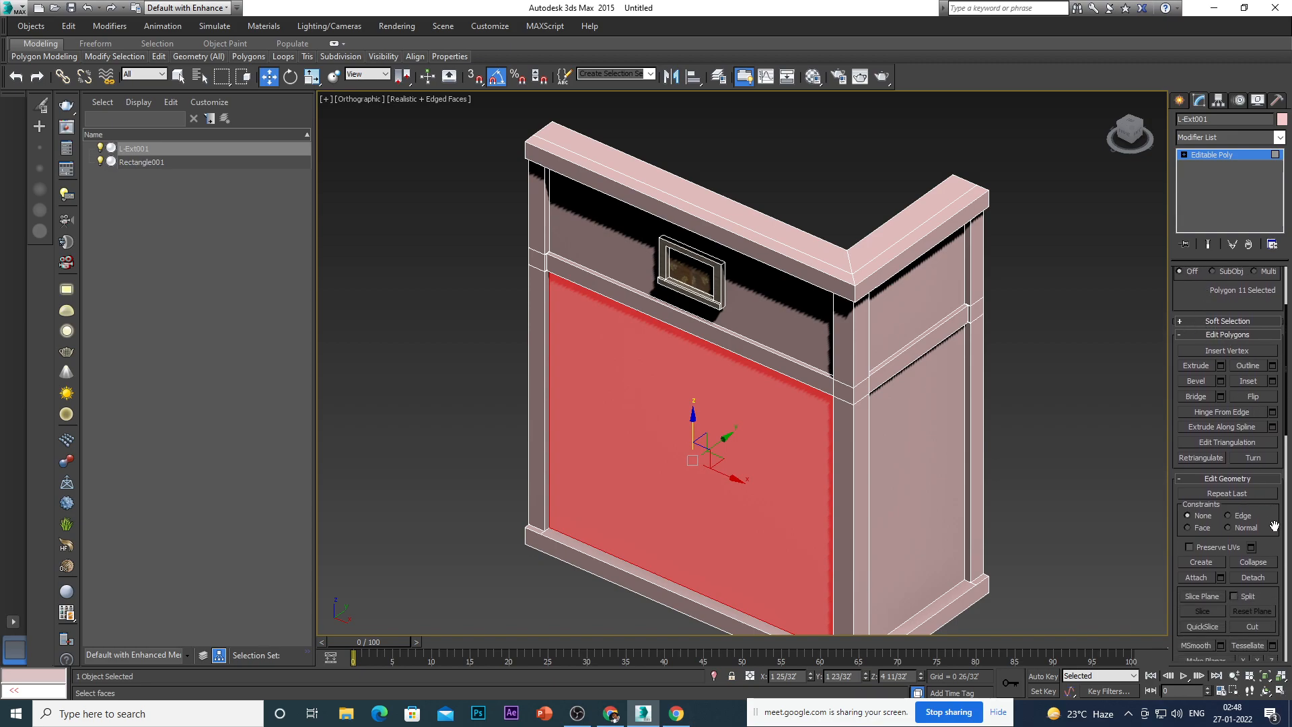
left_click_drag(1272, 539, 1272, 517)
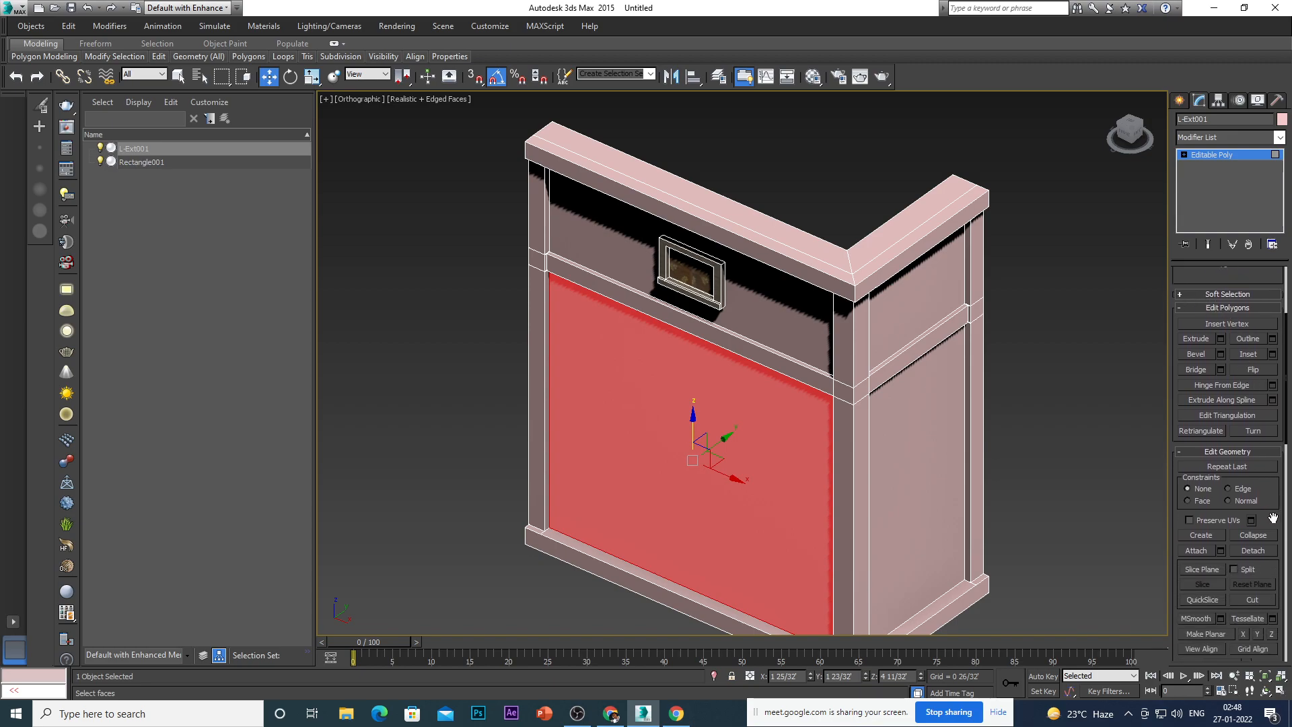
left_click(1228, 501)
Switch the wall to edge level and look through the edge editing and geometry options.
key("2")
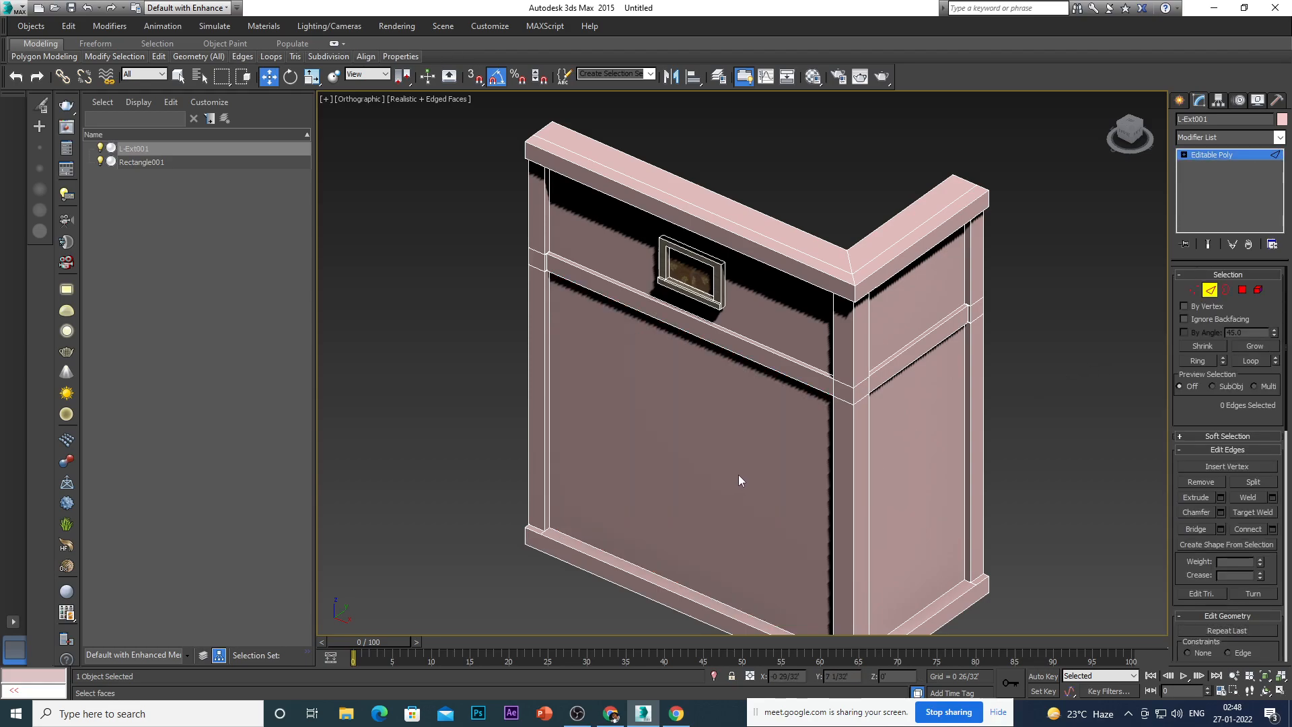
scroll(1272, 578, "down", 1)
scroll(1272, 578, "down", 3)
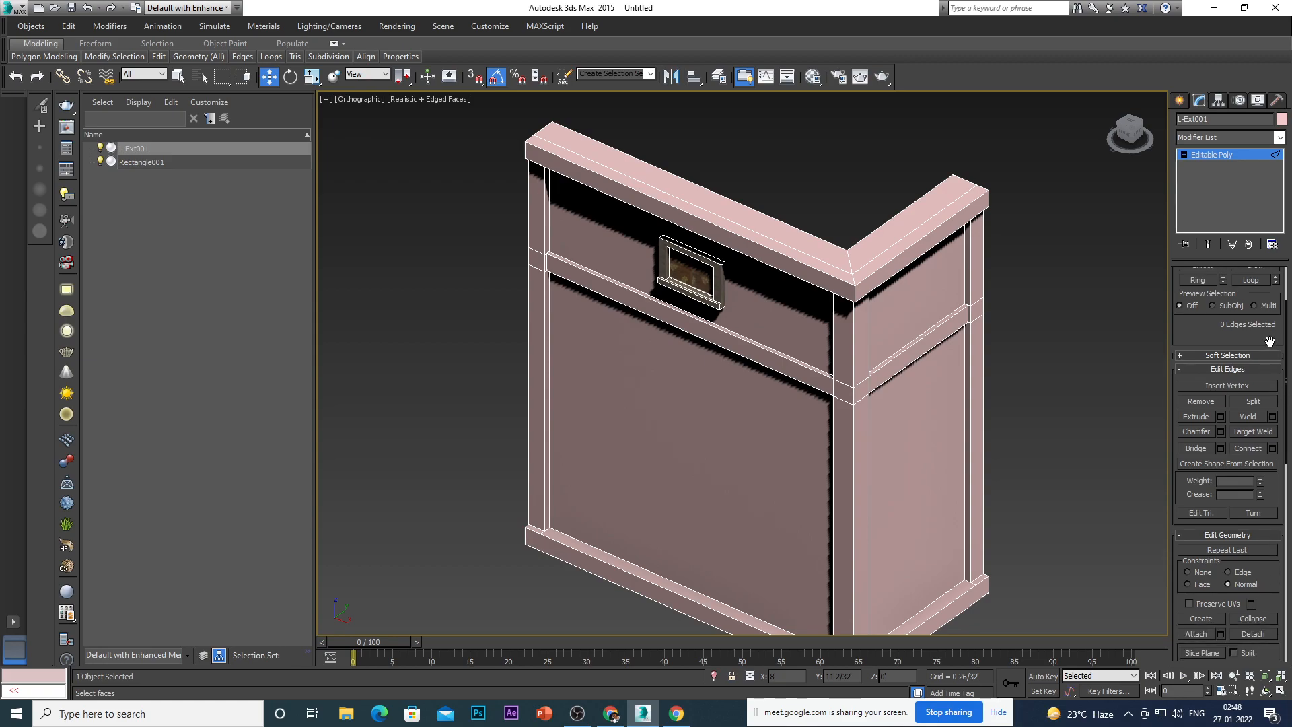
scroll(1268, 341, "up", 4)
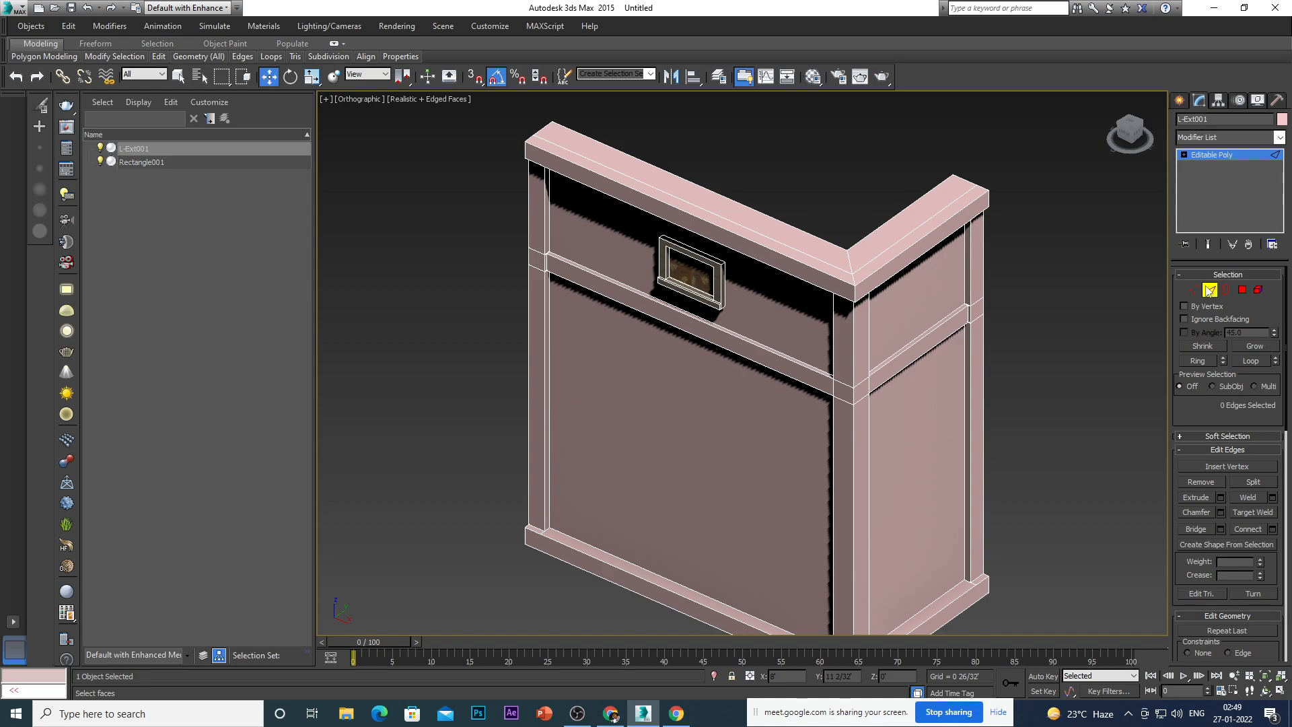
left_click_drag(1198, 415, 1201, 351)
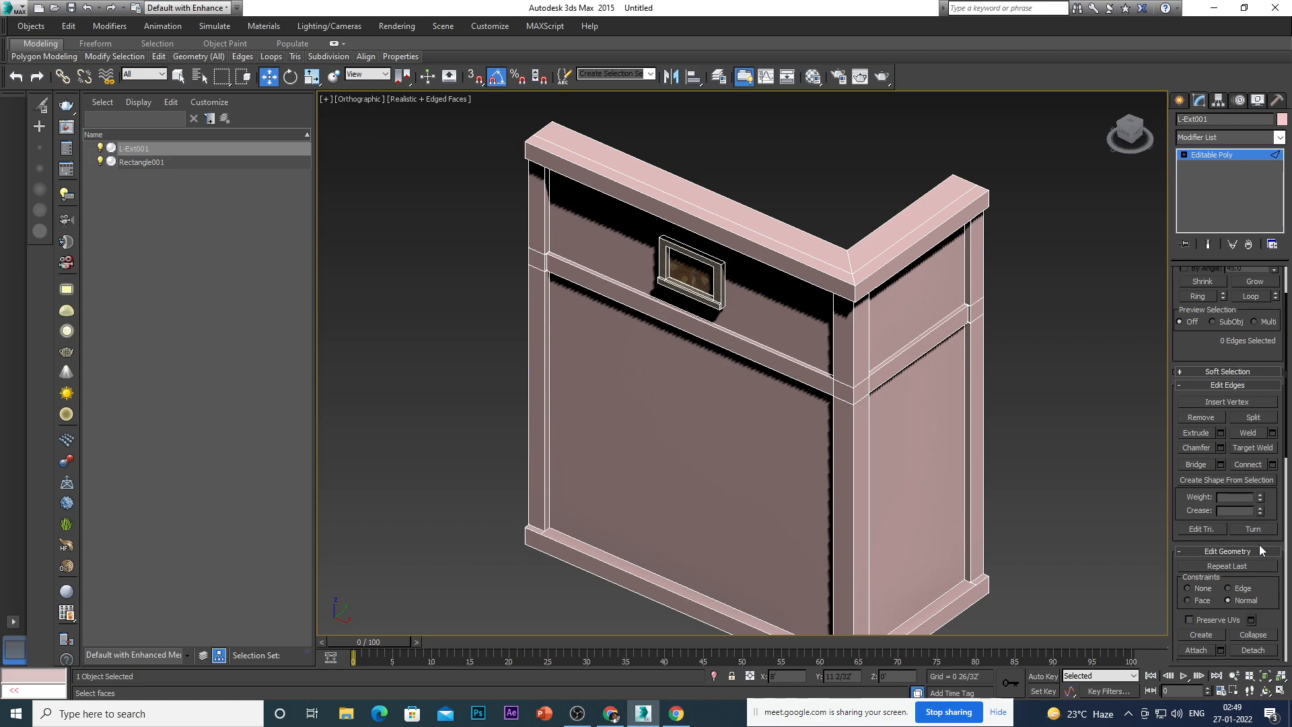
scroll(1272, 481, "down", 5)
scroll(1272, 481, "down", 4)
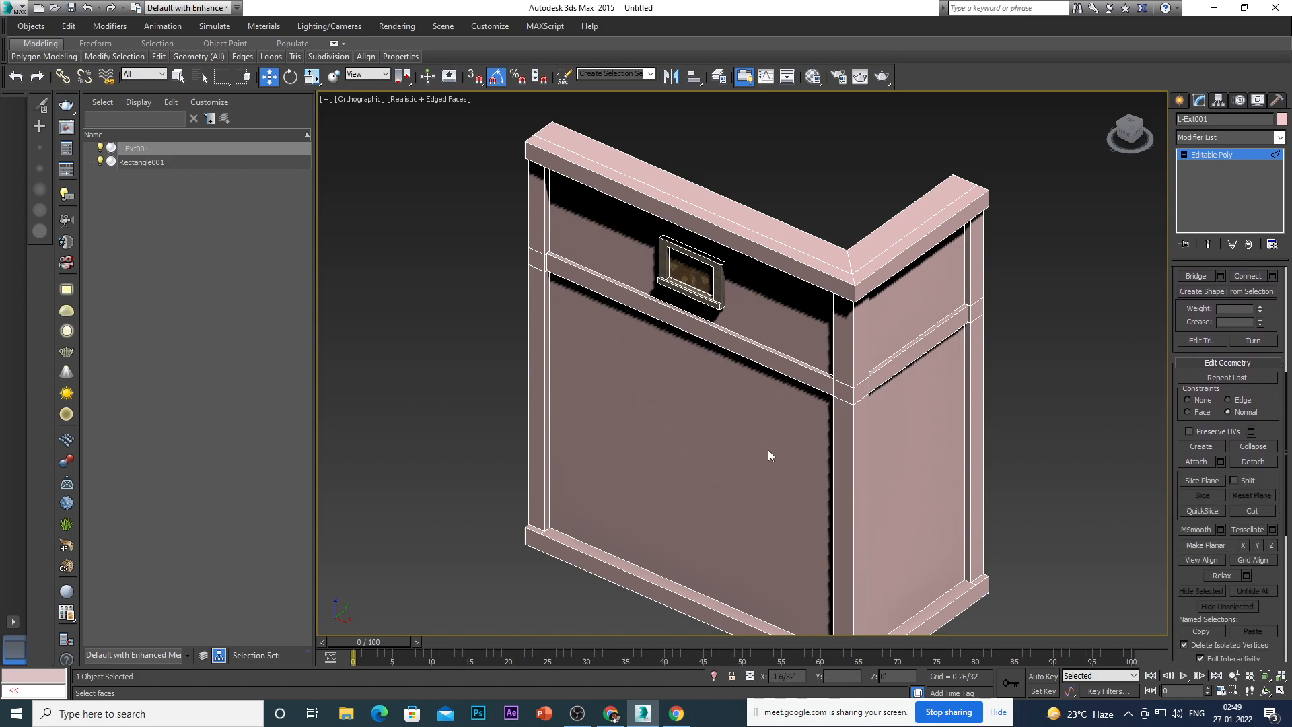
Select vertices at the lower corner of the horizontal band and examine the vertex-level options.
mouse_move(798, 490)
middle_mouse_down("alt")
mouse_move(781, 508)
mouse_move(792, 482)
middle_mouse_up("alt")
key("1")
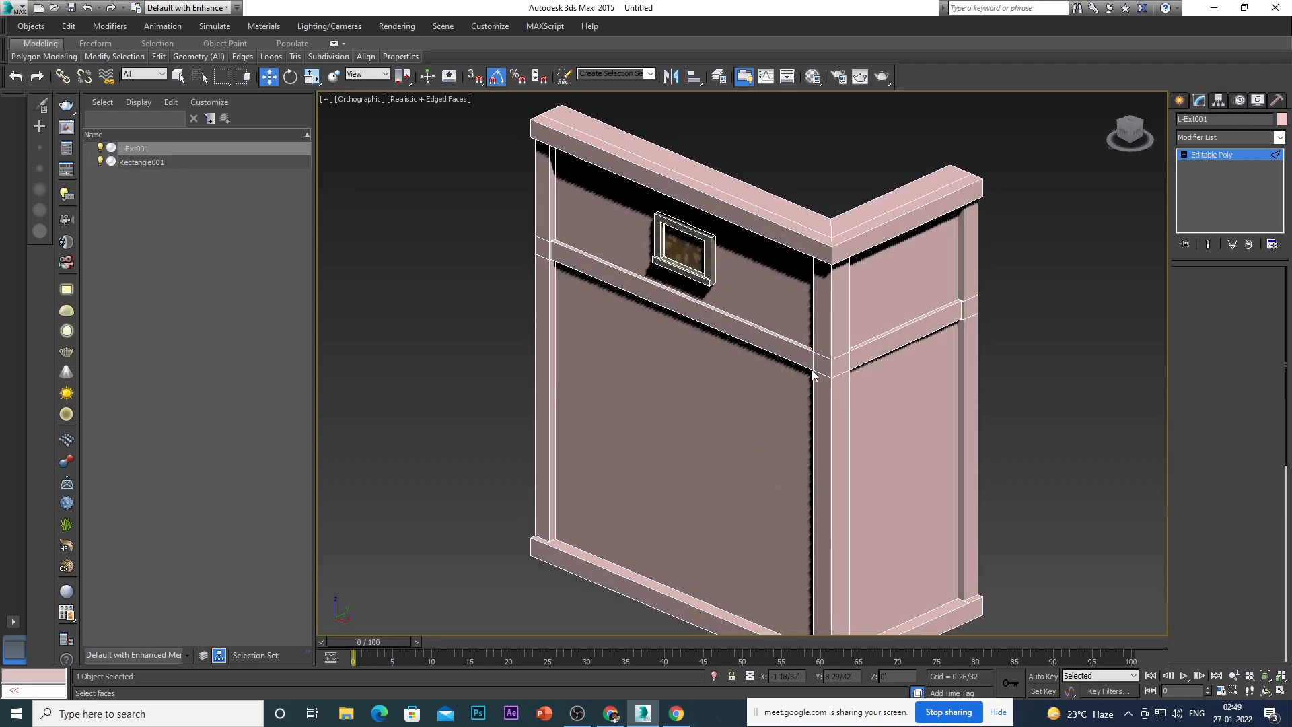
left_click(830, 377)
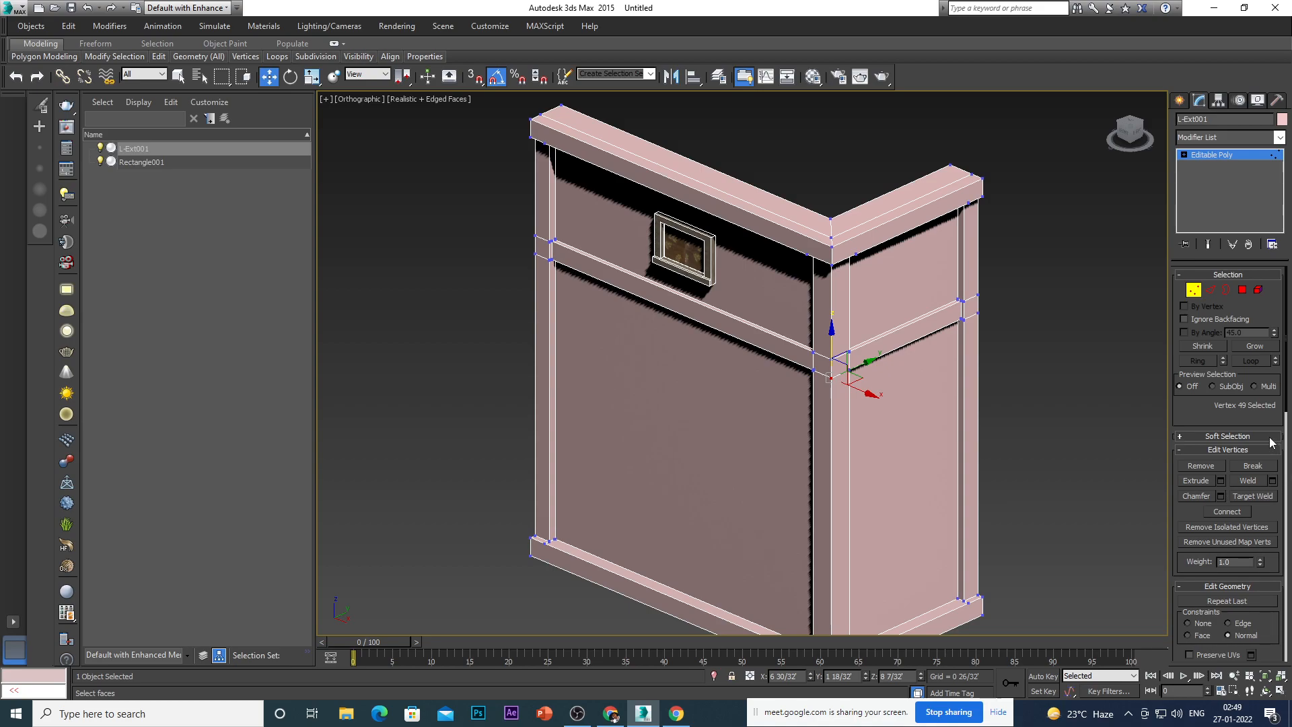
scroll(1266, 532, "down", 3)
scroll(1265, 531, "down", 2)
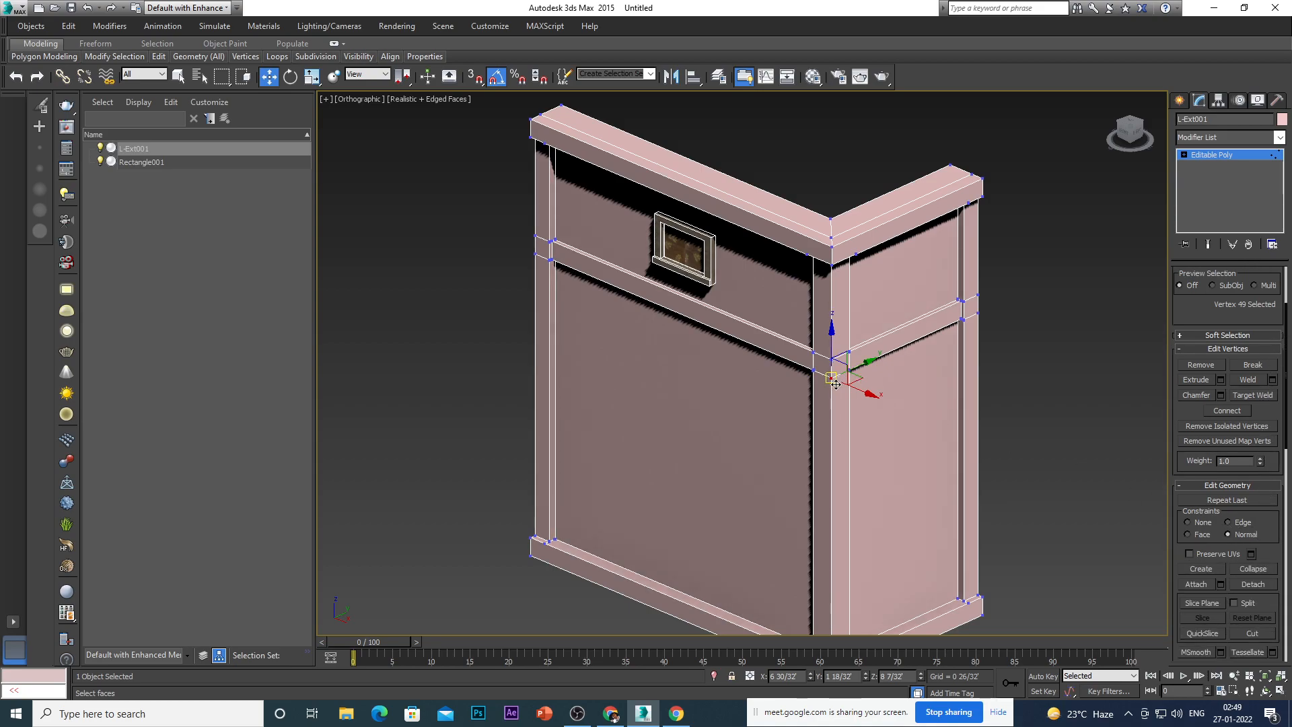
left_click(811, 371)
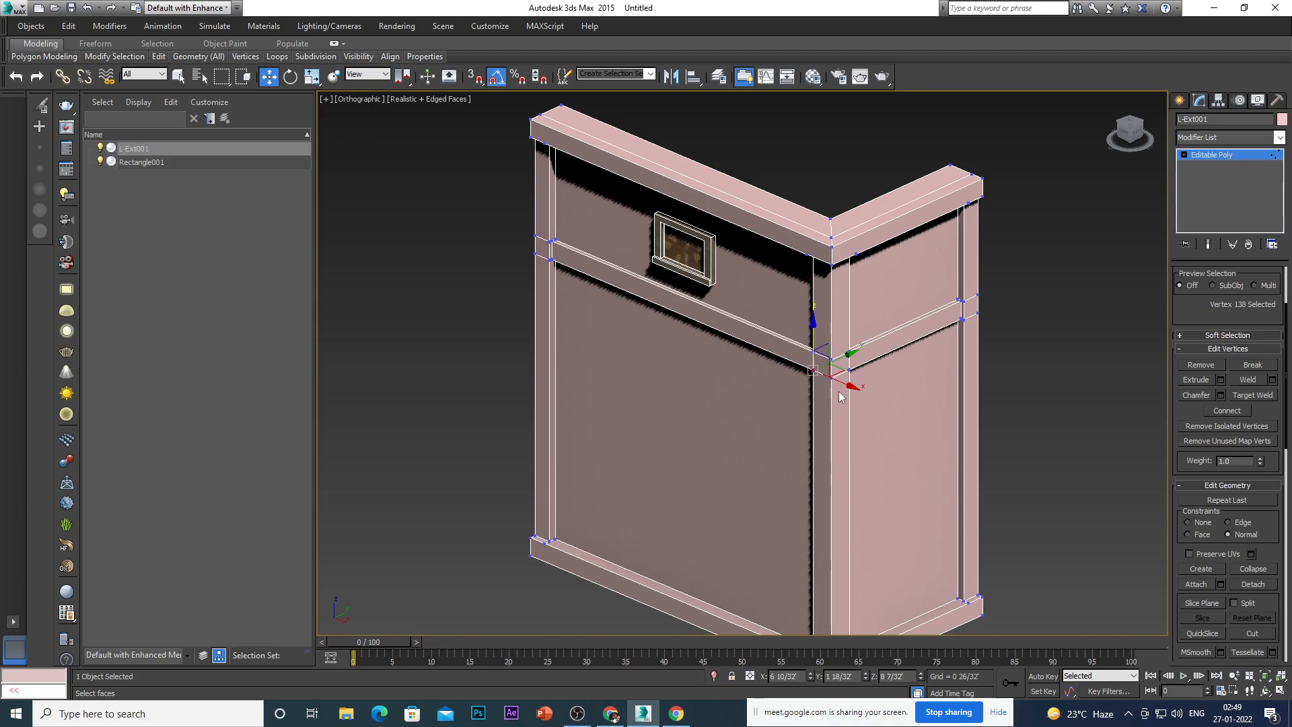
middle_click_drag(835, 415, 865, 414, "alt")
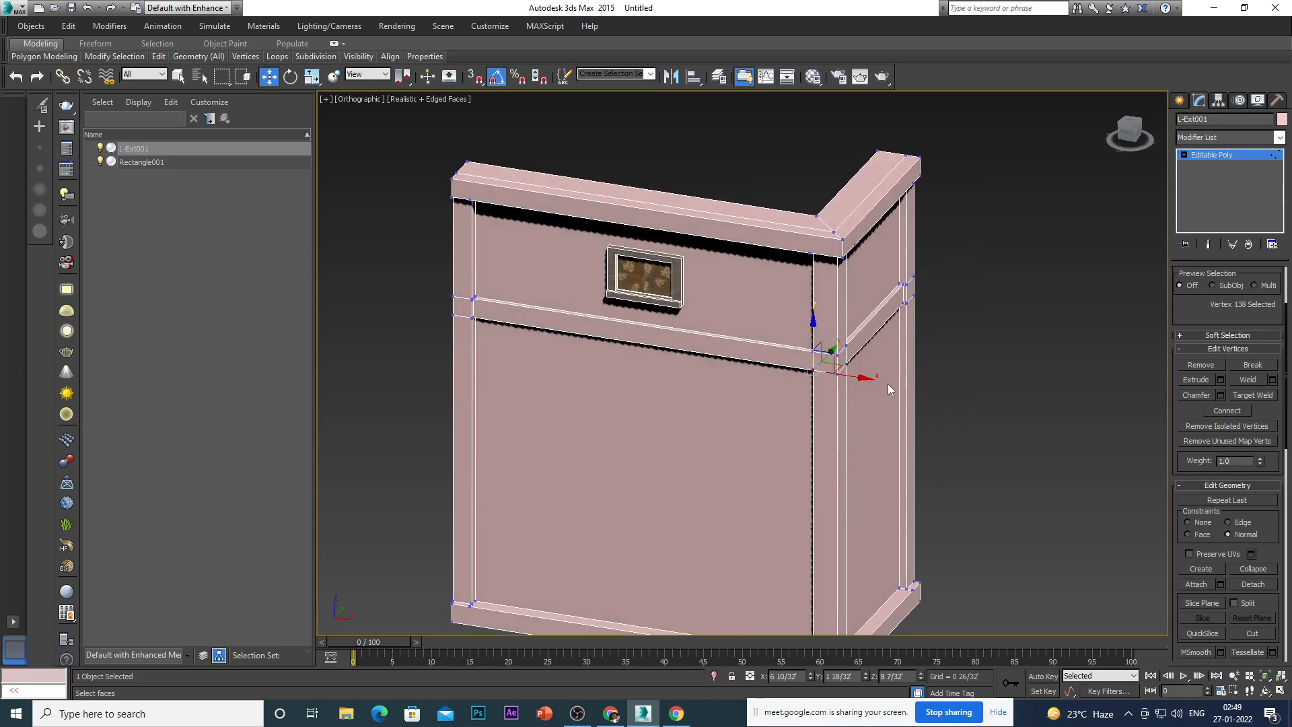
Select the front band polygon and review the polygon options, from constraints to material IDs, smoothing groups and subdivision surface.
key("4")
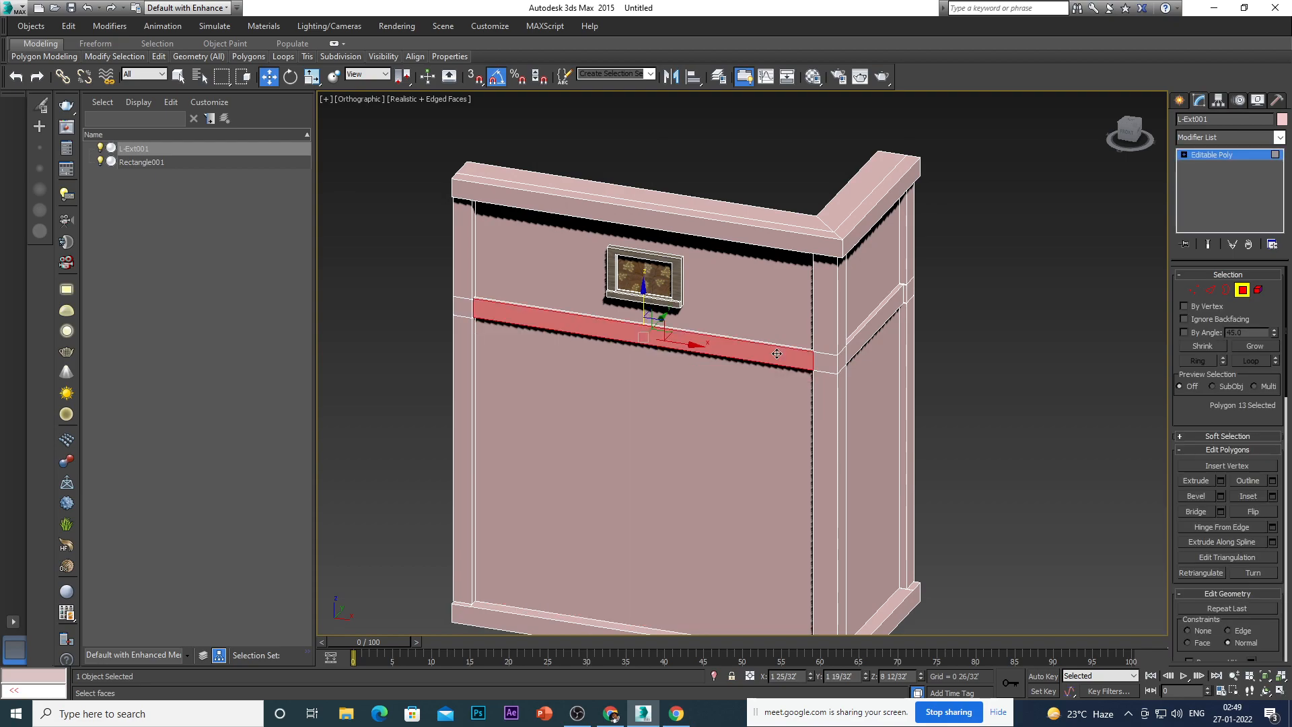
middle_click_drag(800, 392, 740, 457, "alt")
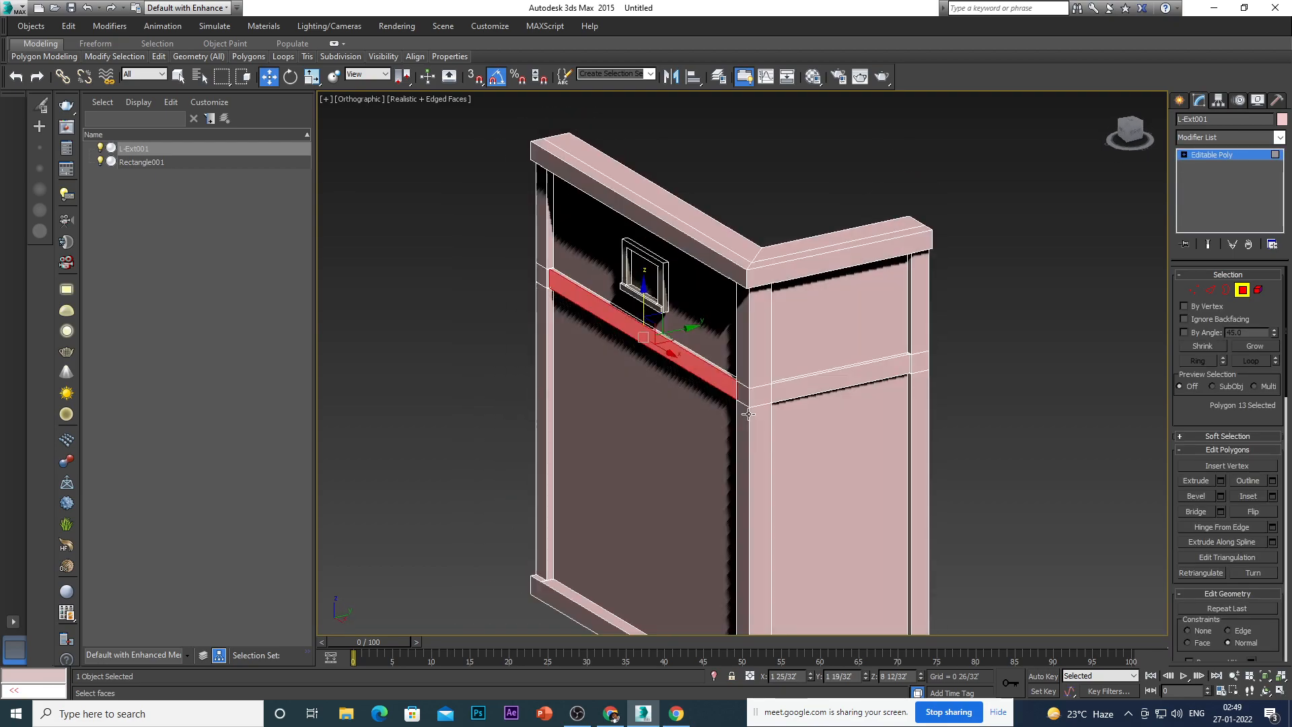
scroll(1279, 534, "down", 2)
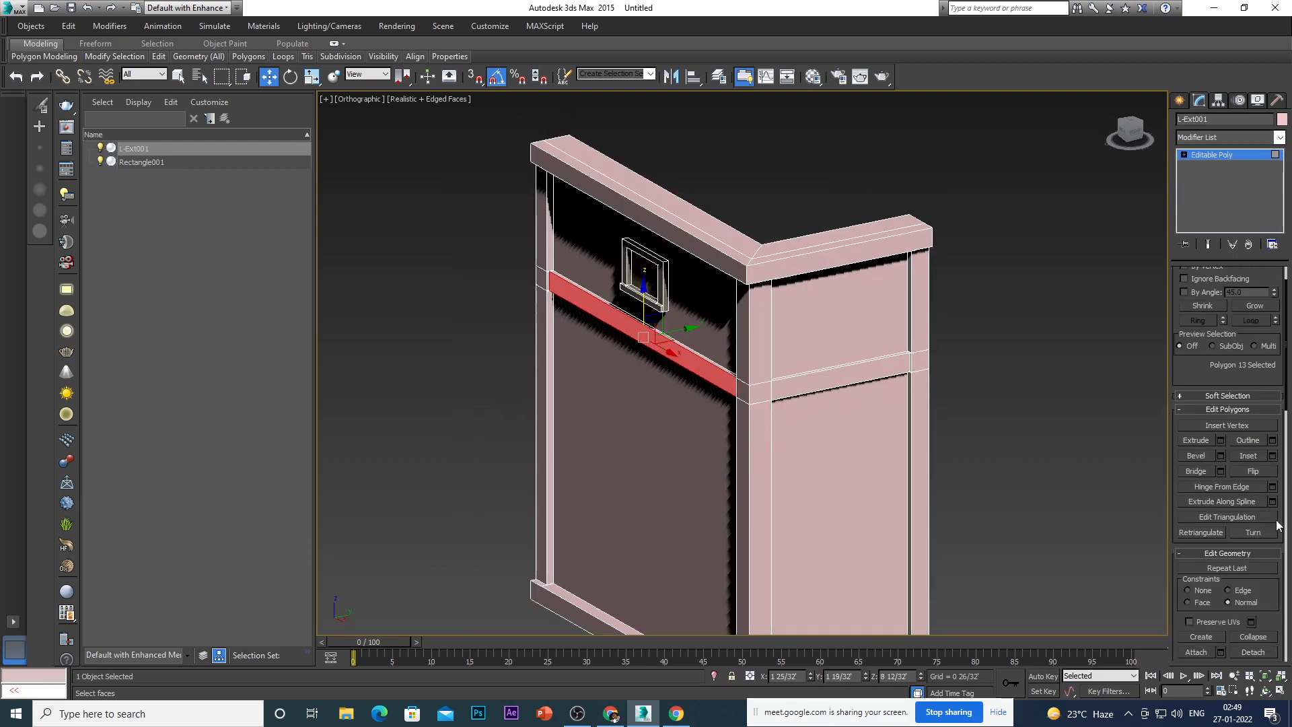
scroll(1281, 534, "down", 1)
scroll(1280, 534, "down", 2)
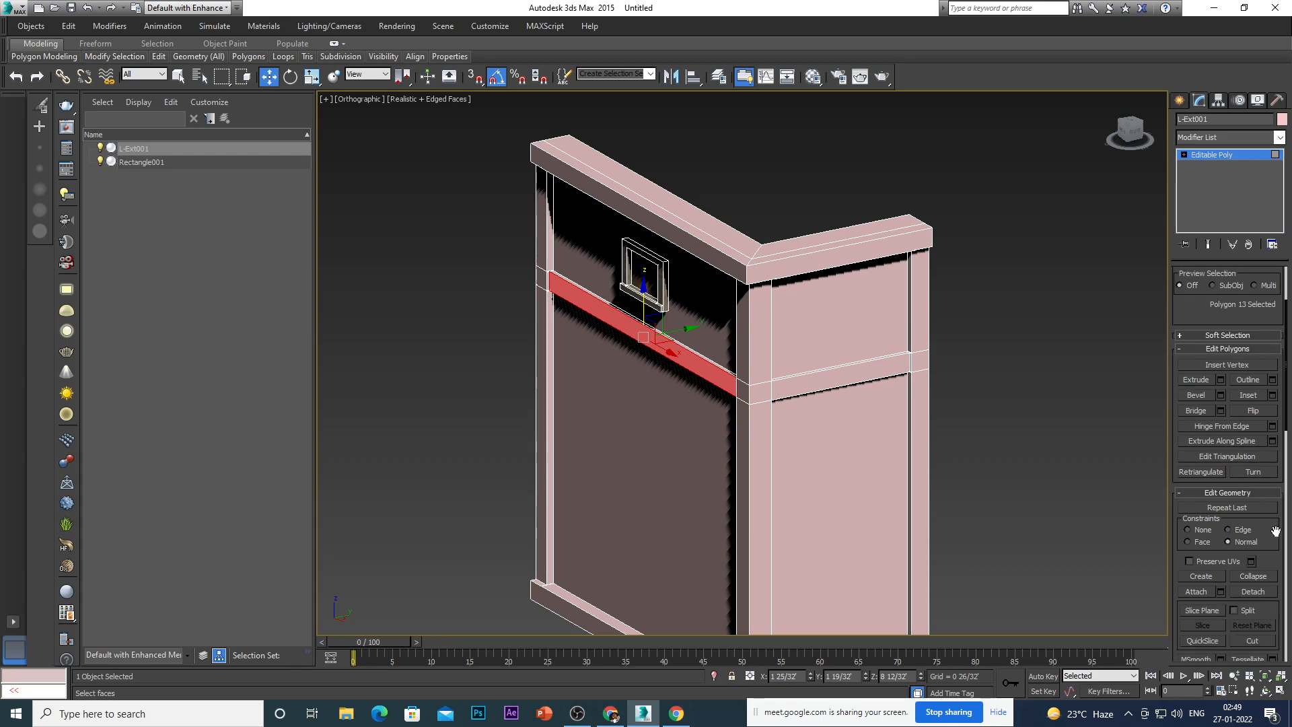
left_click_drag(1266, 533, 1270, 449)
left_click_drag(1260, 527, 1259, 422)
left_click_drag(1270, 522, 1273, 400)
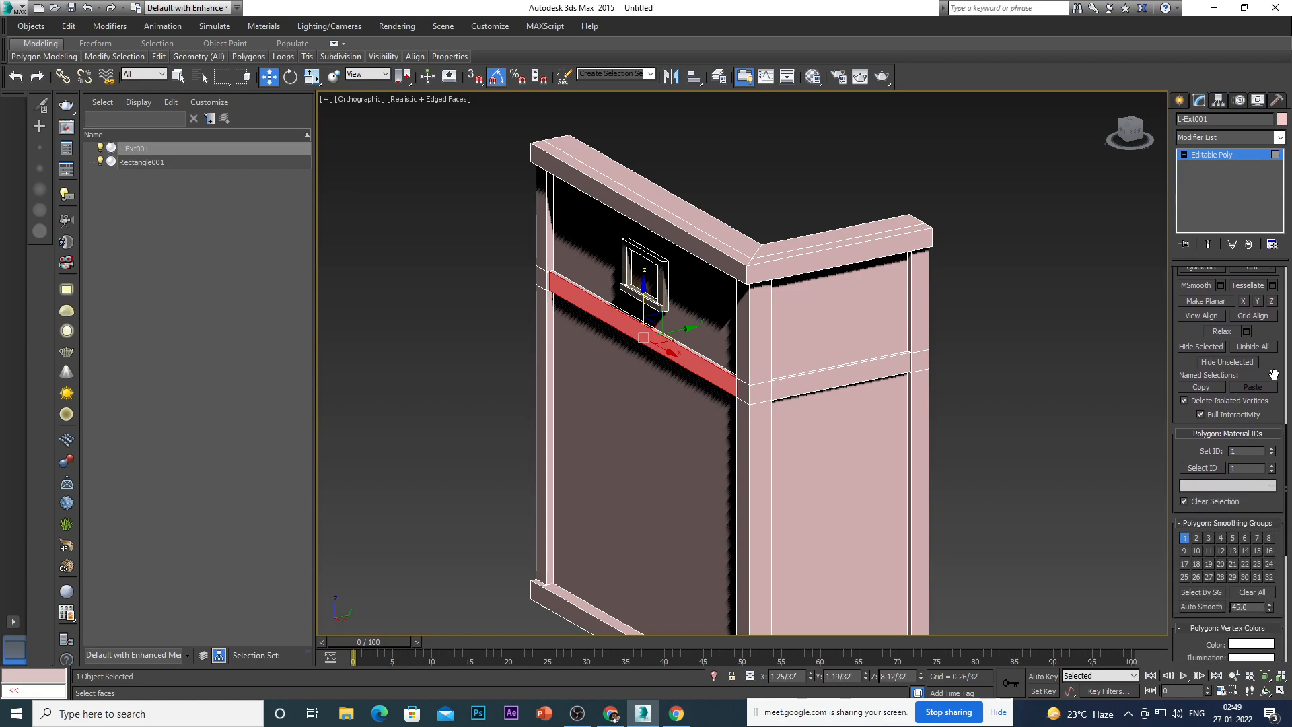
scroll(1184, 455, "down", 2)
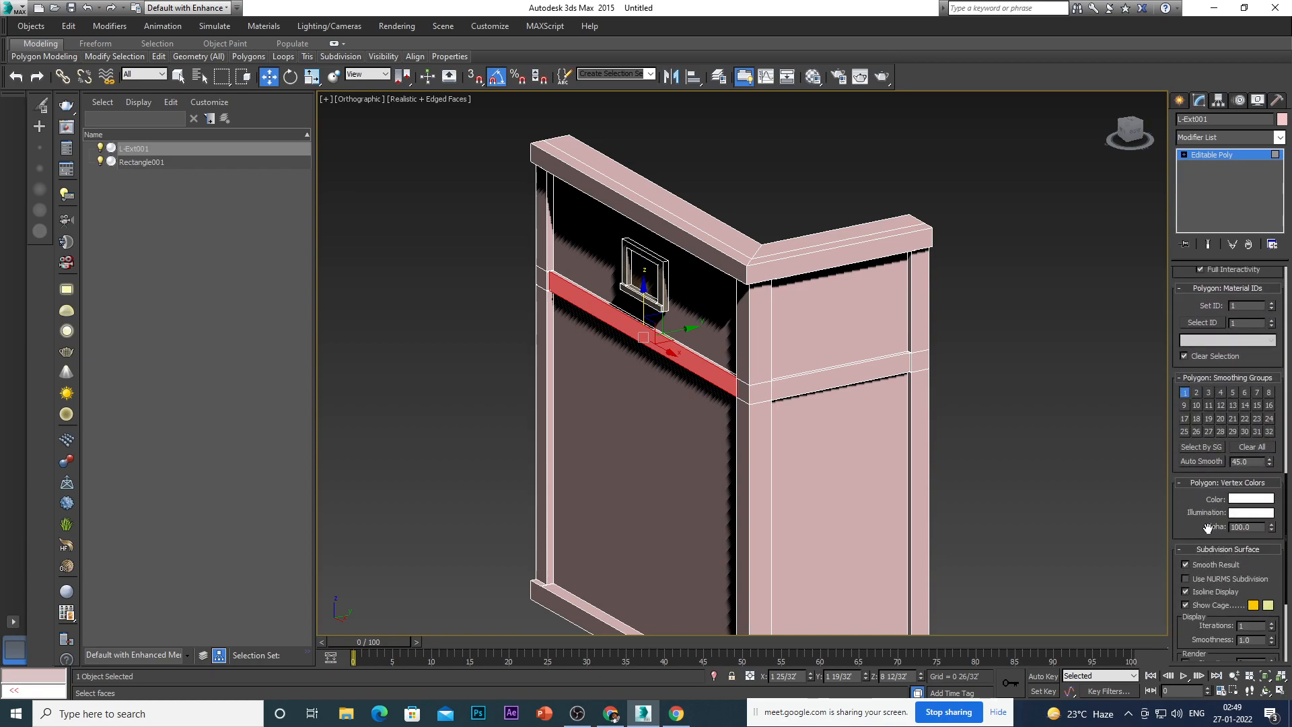
scroll(1184, 456, "down", 3)
scroll(1184, 455, "down", 3)
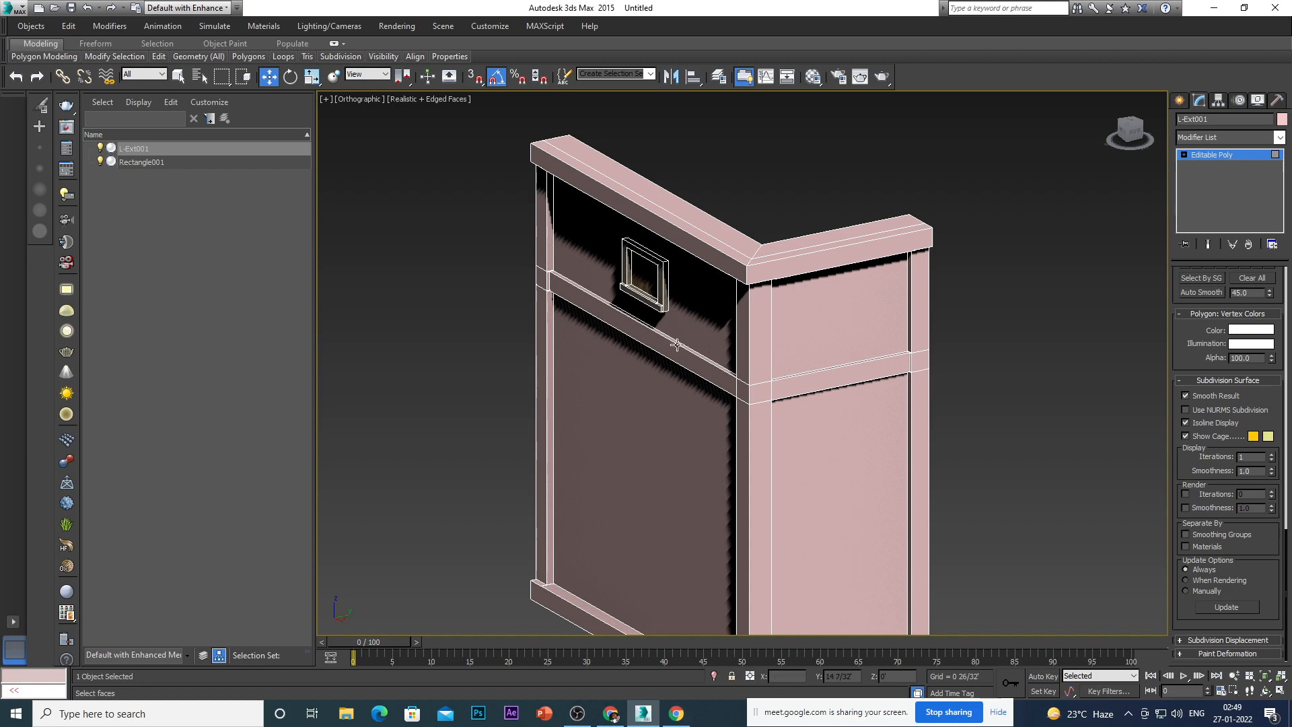
Inspect the band polygon and the whole L-shaped wall from several angles, clearing the polygon selection.
scroll(670, 344, "up", 3)
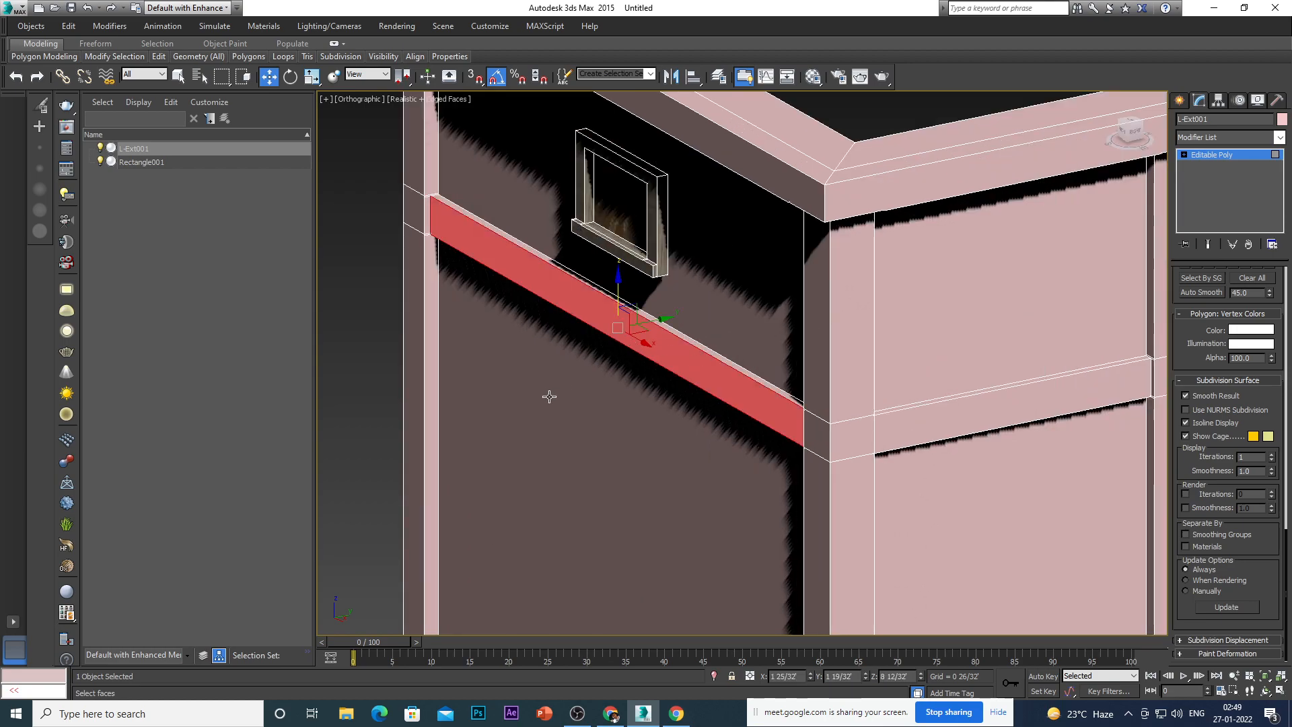
scroll(690, 362, "down", 5)
middle_click_drag(680, 394, 807, 423, "alt")
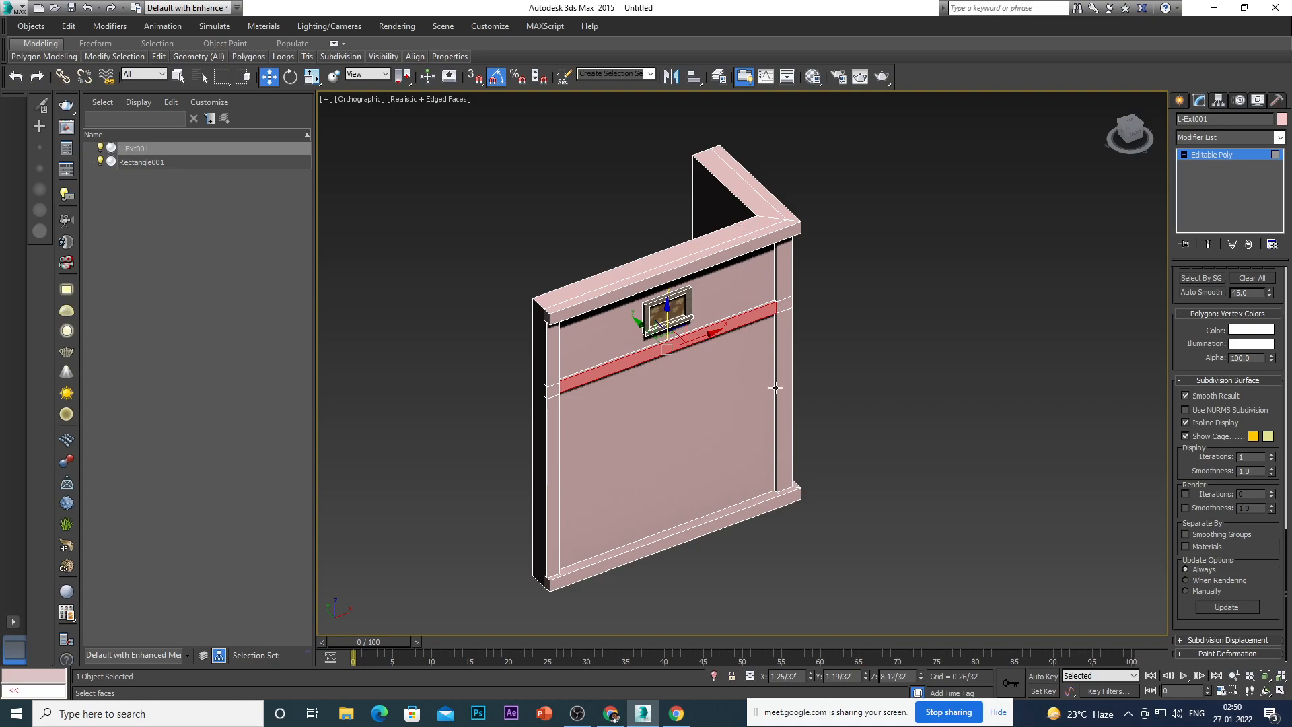
middle_click_drag(808, 449, 698, 447, "alt")
scroll(698, 447, "down", 5)
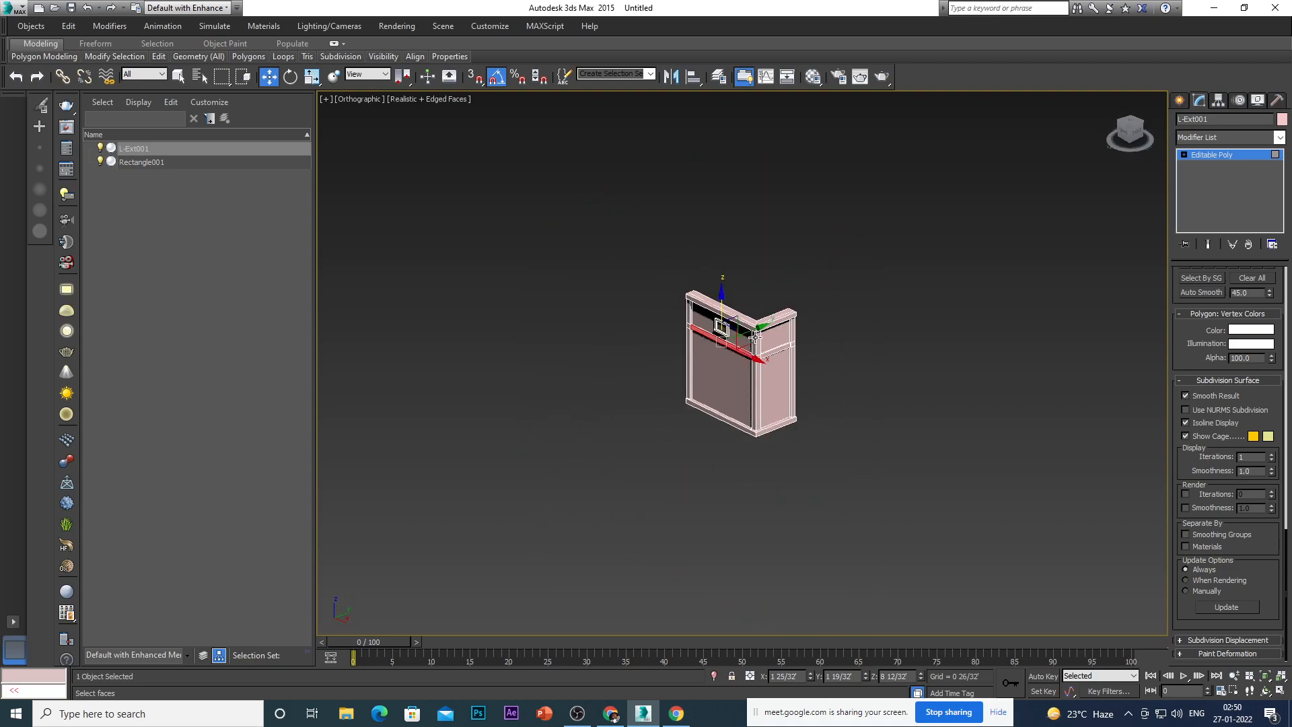
scroll(755, 345, "up", 3)
middle_click_drag(754, 349, 742, 416, "alt")
left_click(876, 418)
scroll(758, 376, "up", 4)
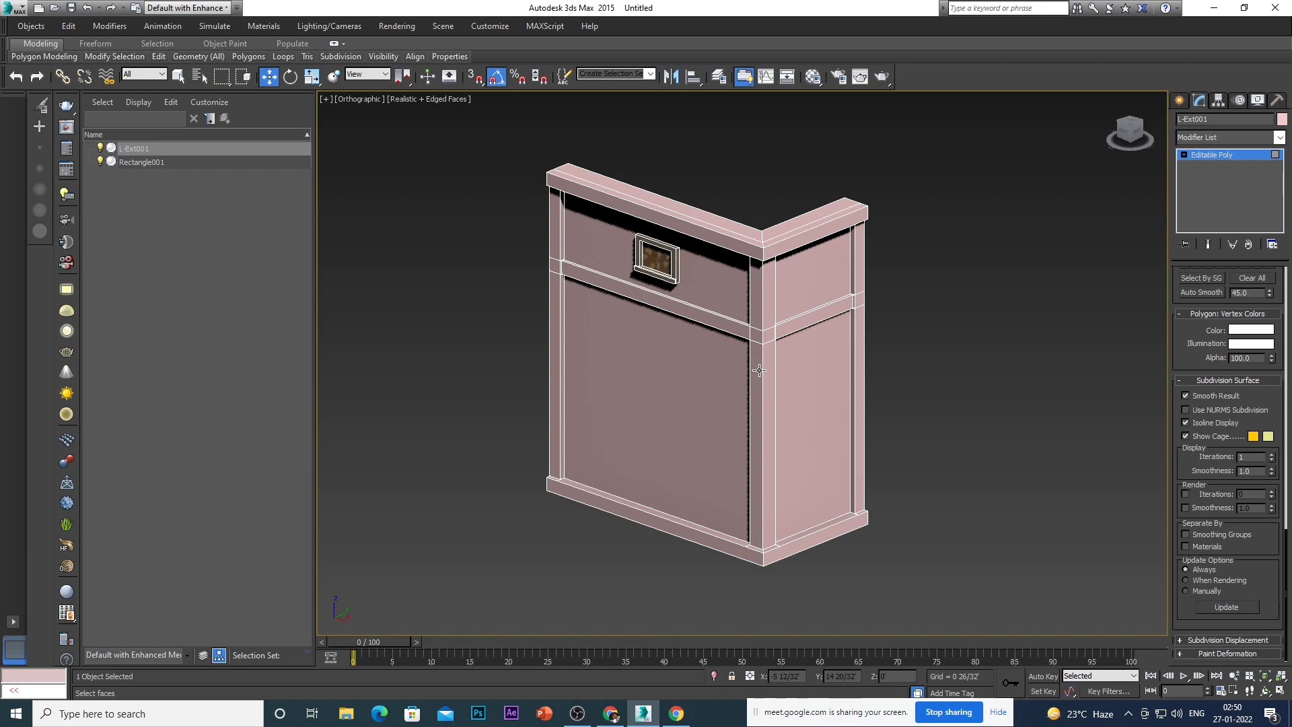
scroll(785, 360, "down", 2)
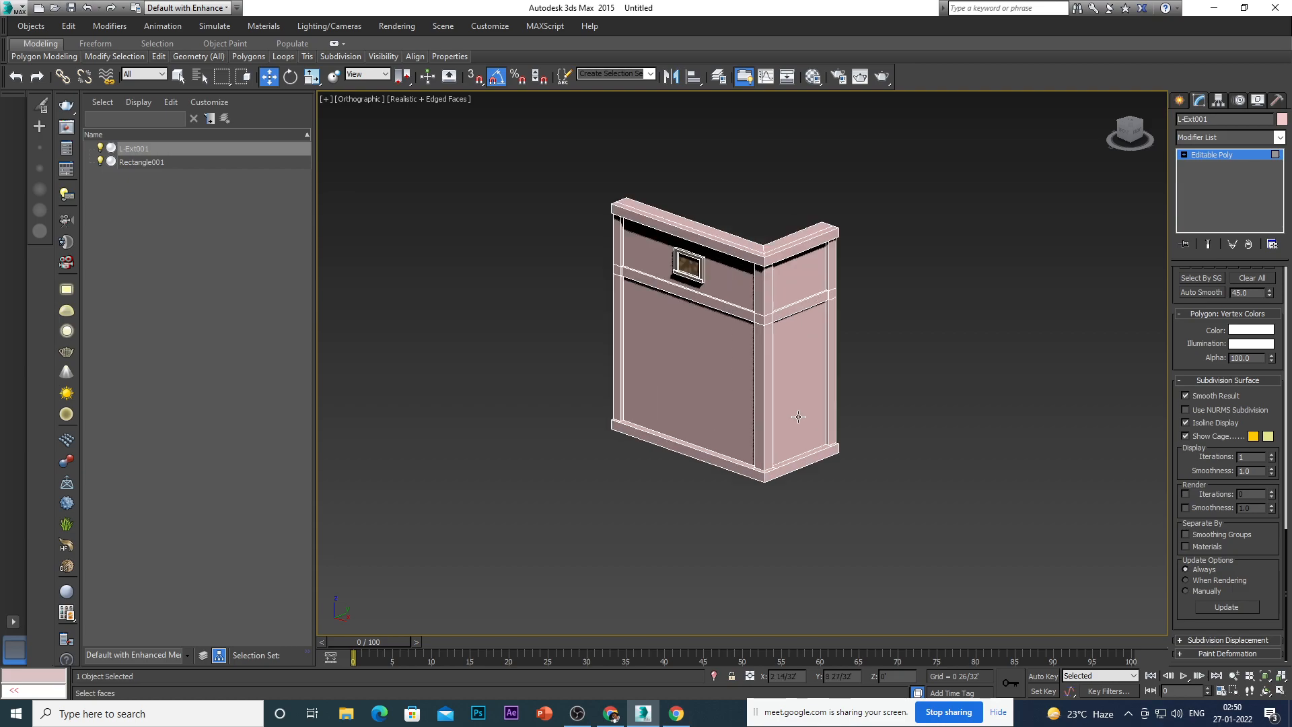
middle_click_drag(792, 478, 794, 516, "alt")
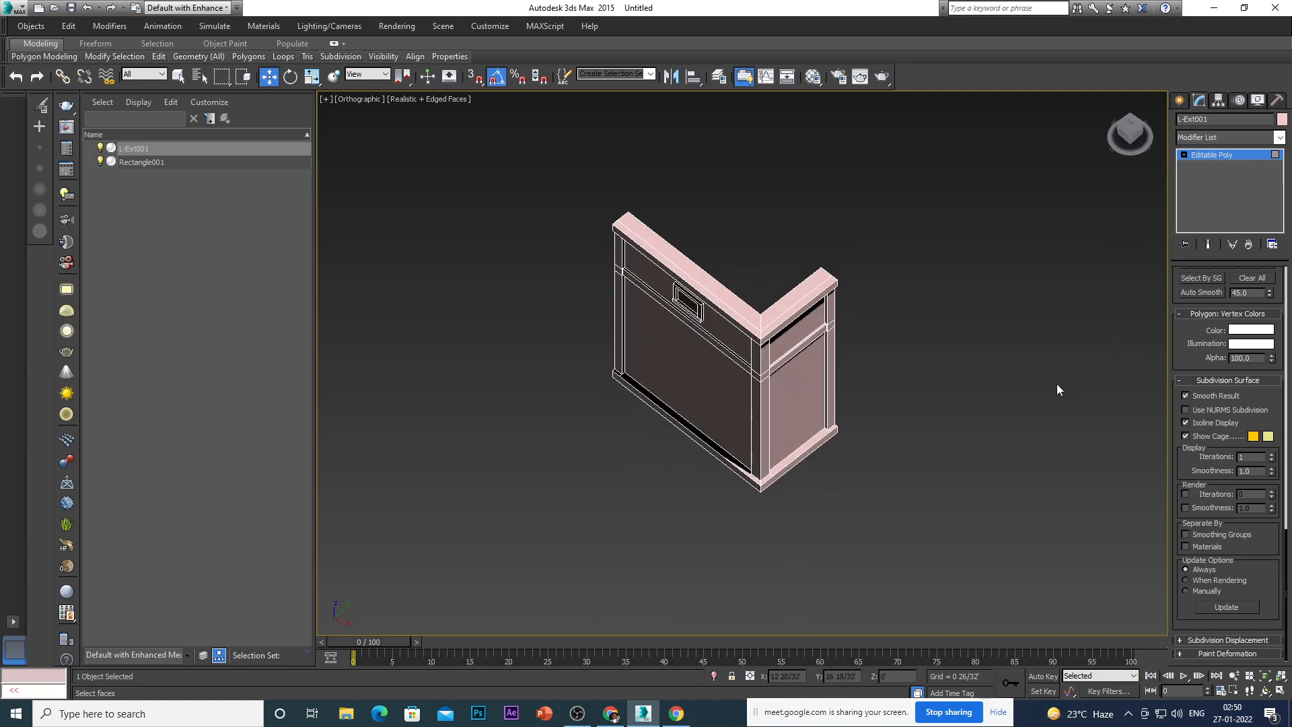
middle_click_drag(712, 406, 807, 378, "alt")
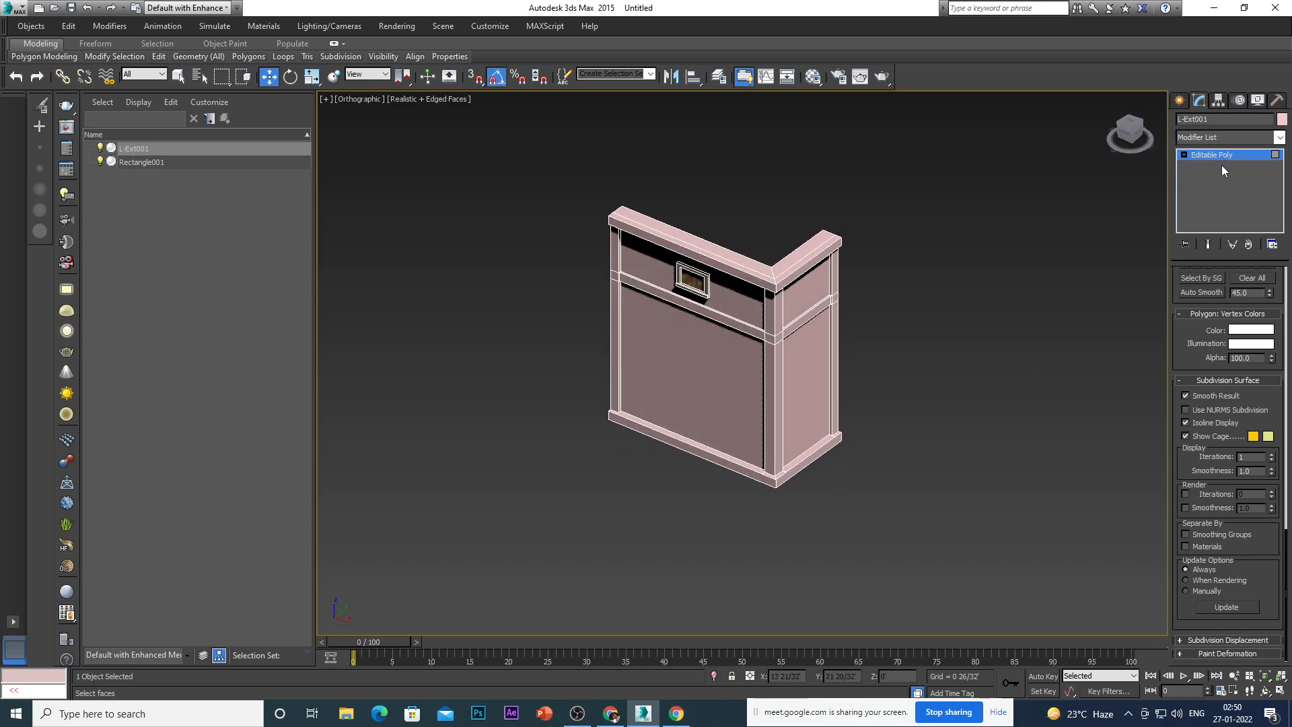
Select the two vertical side edges of the large lower front panel at edge level.
key("2")
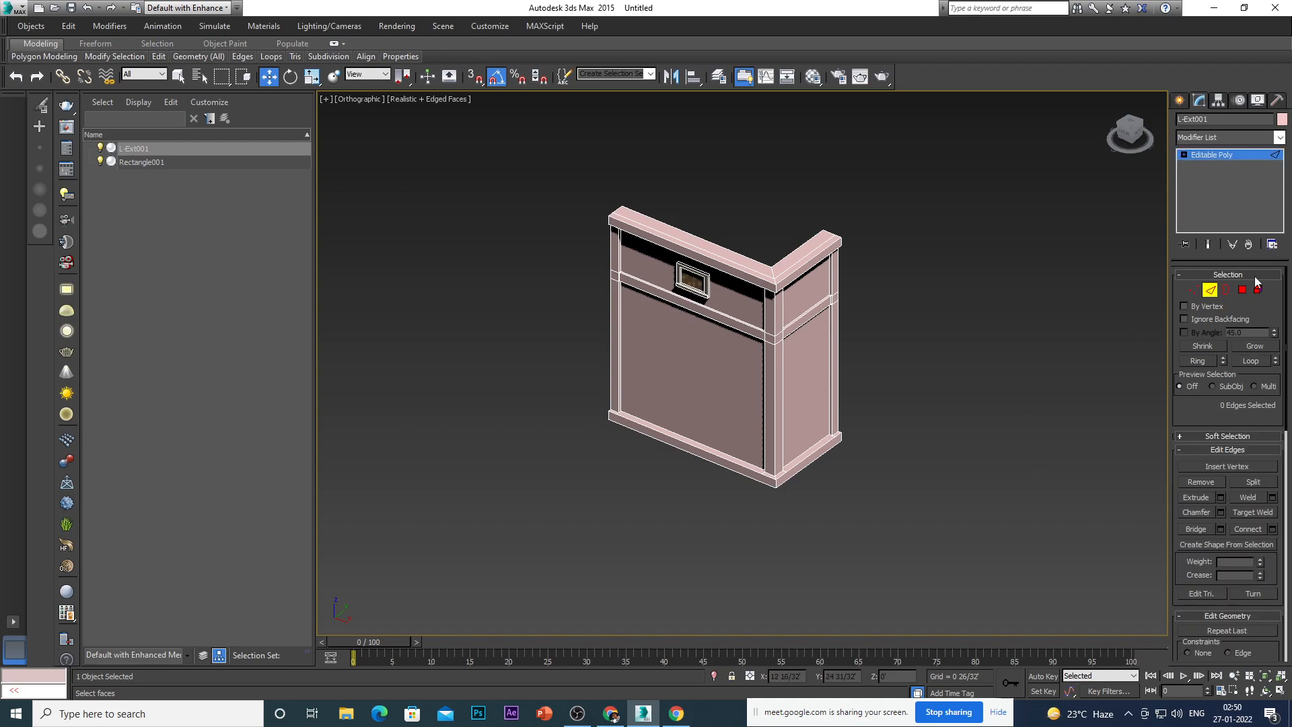
scroll(637, 380, "up", 3)
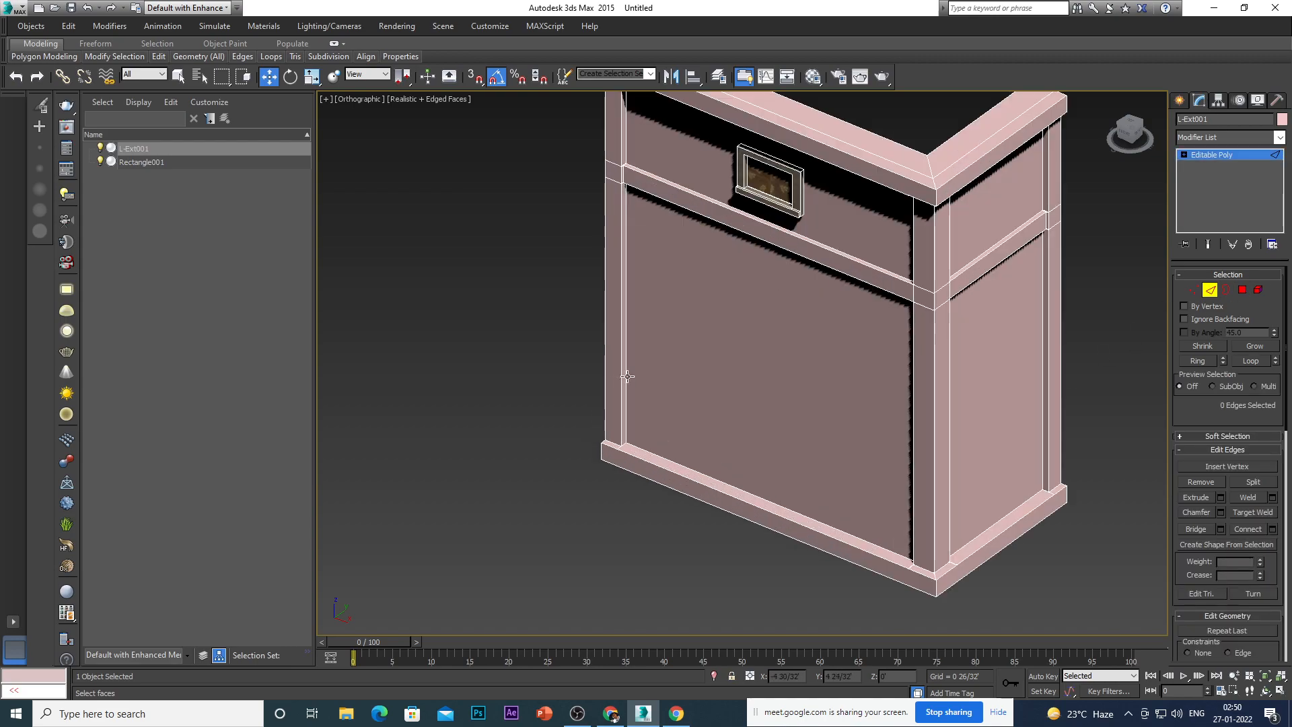
scroll(634, 375, "up", 4)
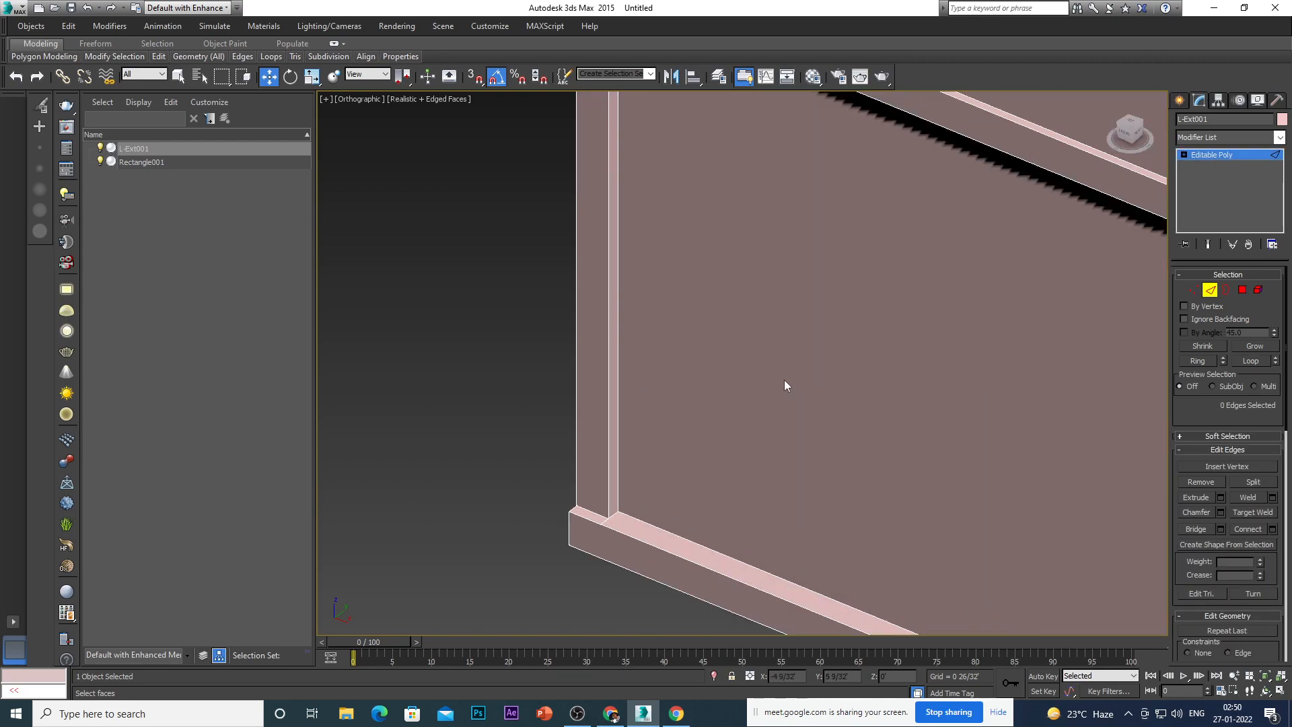
left_click(614, 358)
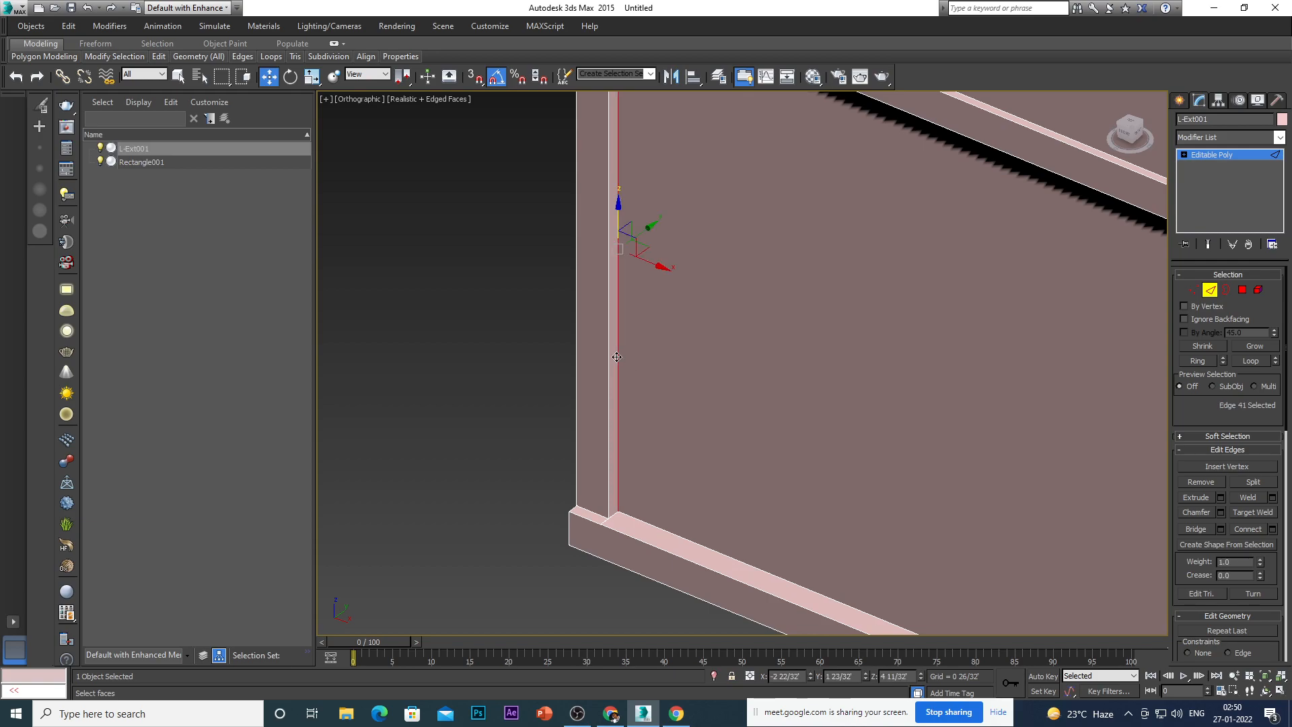
scroll(615, 358, "down", 6)
middle_click_drag(695, 420, 797, 413, "alt")
scroll(754, 345, "up", 4)
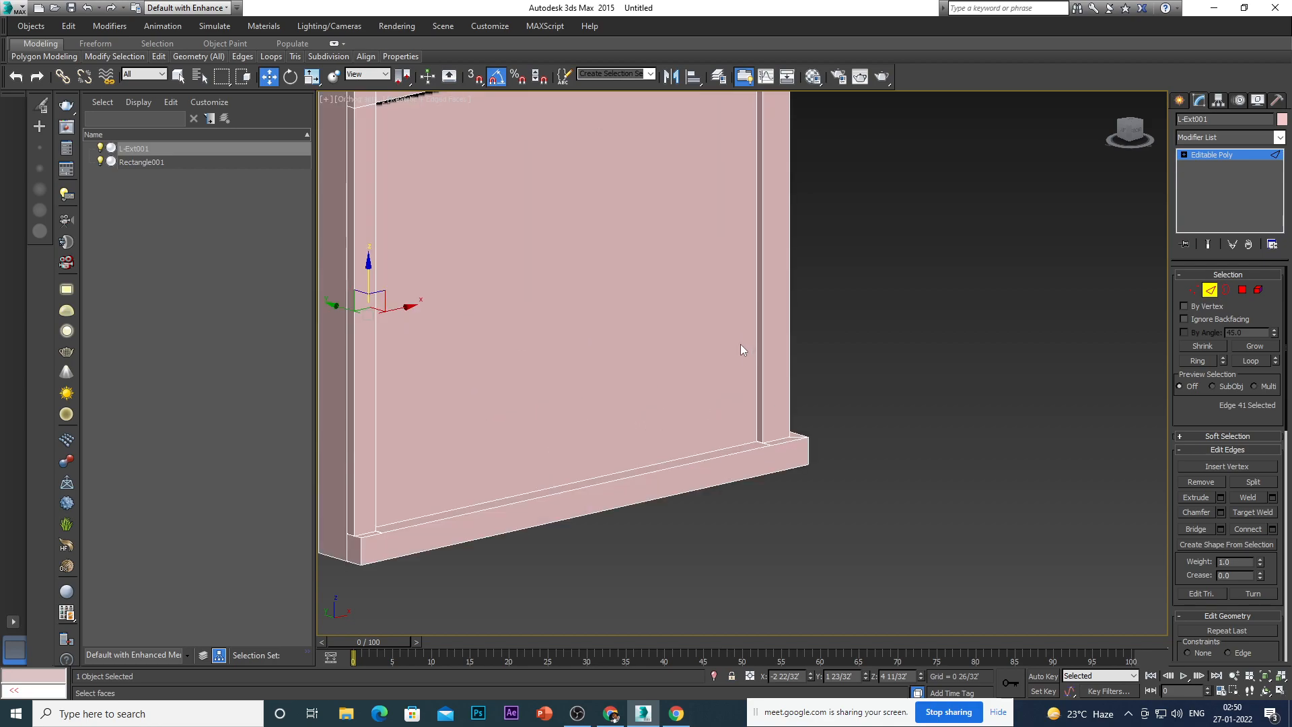
double_click(756, 340)
scroll(685, 374, "down", 1)
scroll(683, 374, "down", 4)
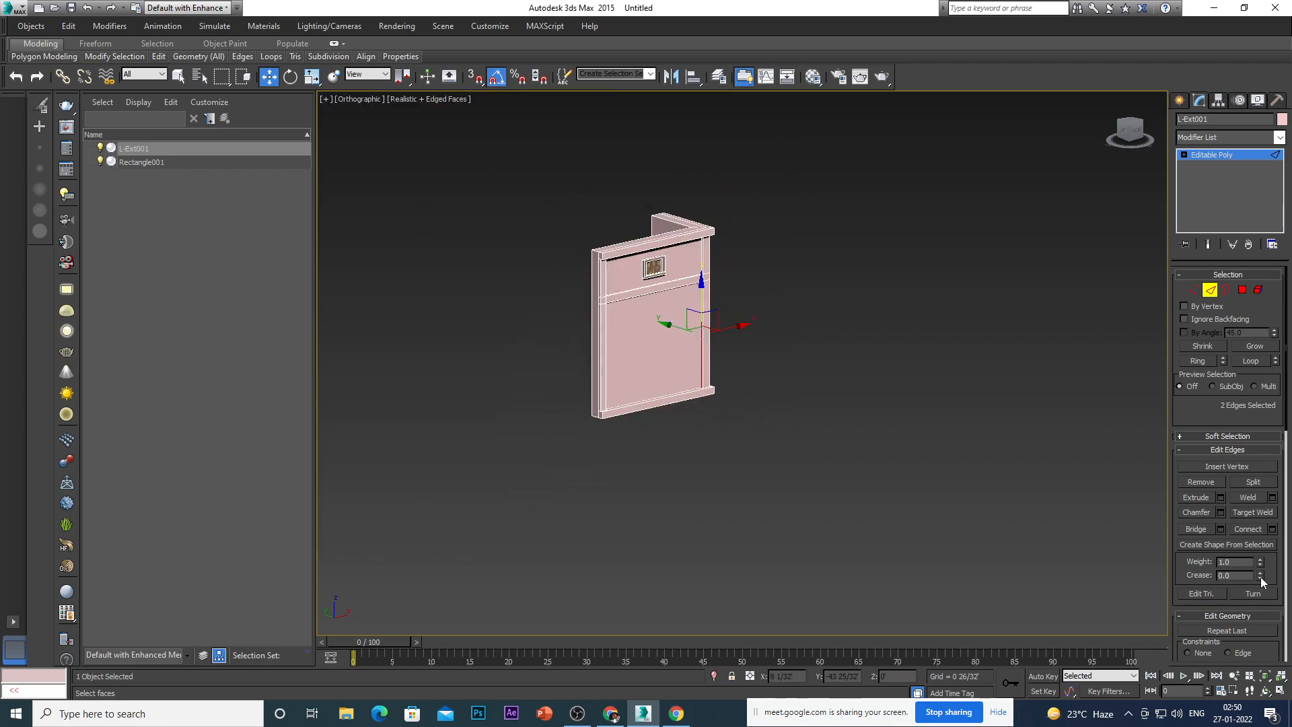
Connect the two vertical side edges of the large front panel with one horizontal segment, pinch 2 and slide -46.
left_click(1272, 529)
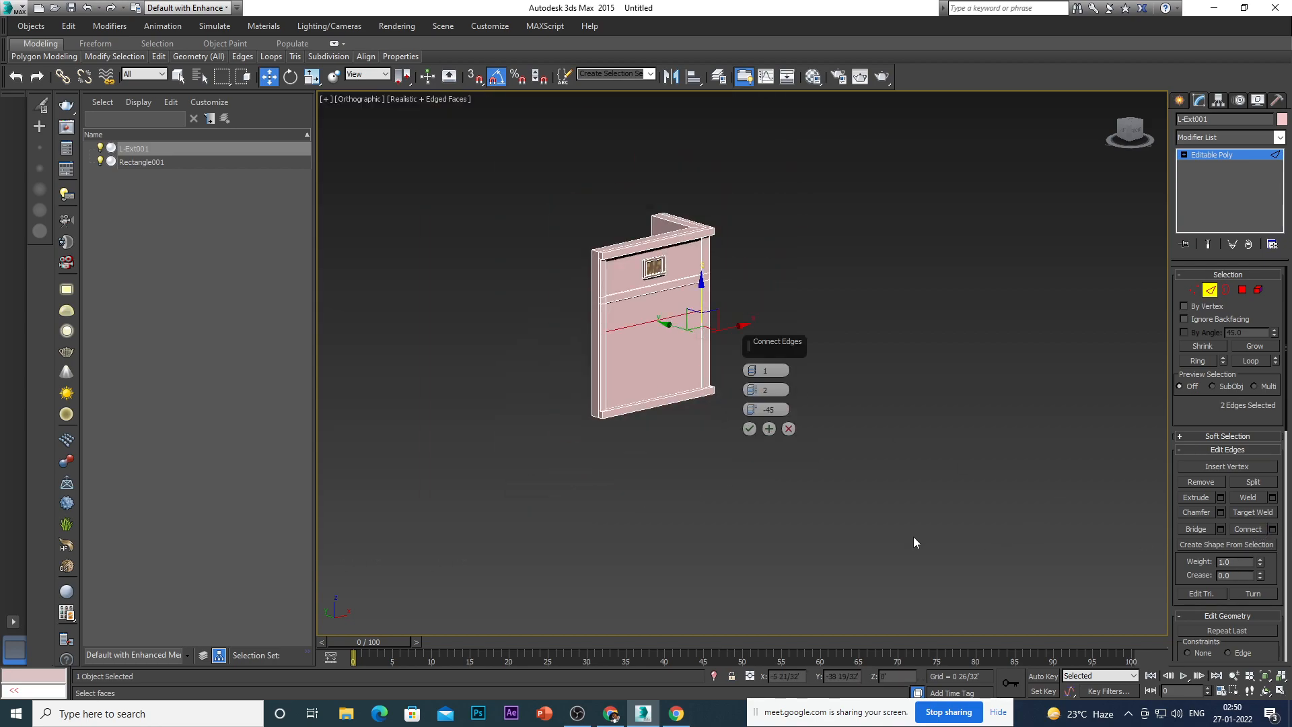
key("f")
scroll(656, 548, "down", 3)
scroll(744, 458, "up", 3)
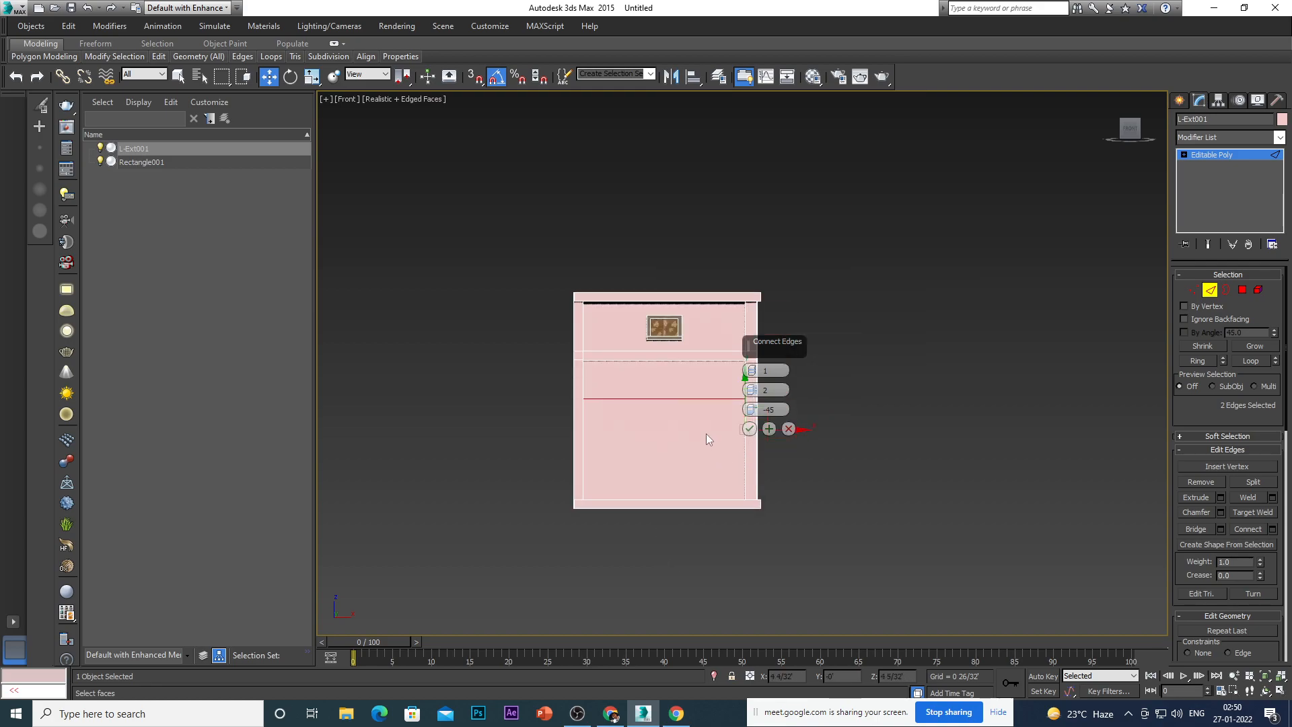
scroll(705, 433, "up", 2)
left_click_drag(753, 371, 754, 429)
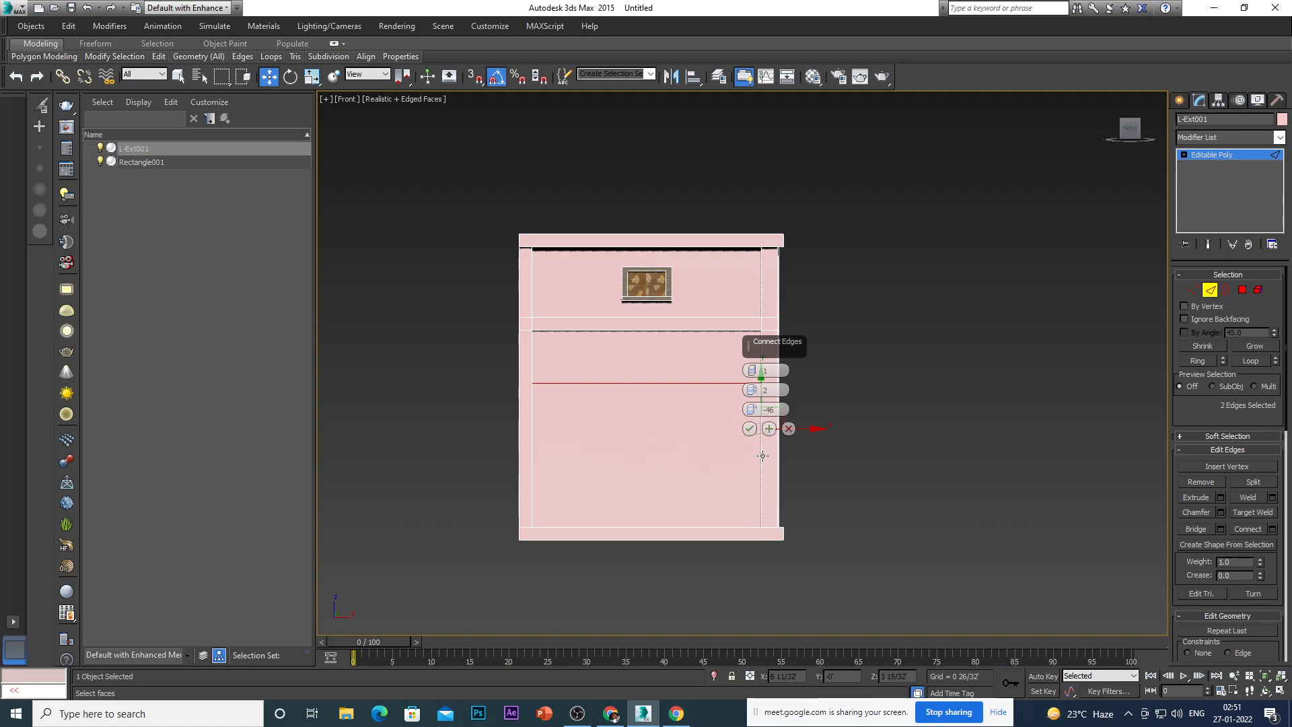
left_click(749, 429)
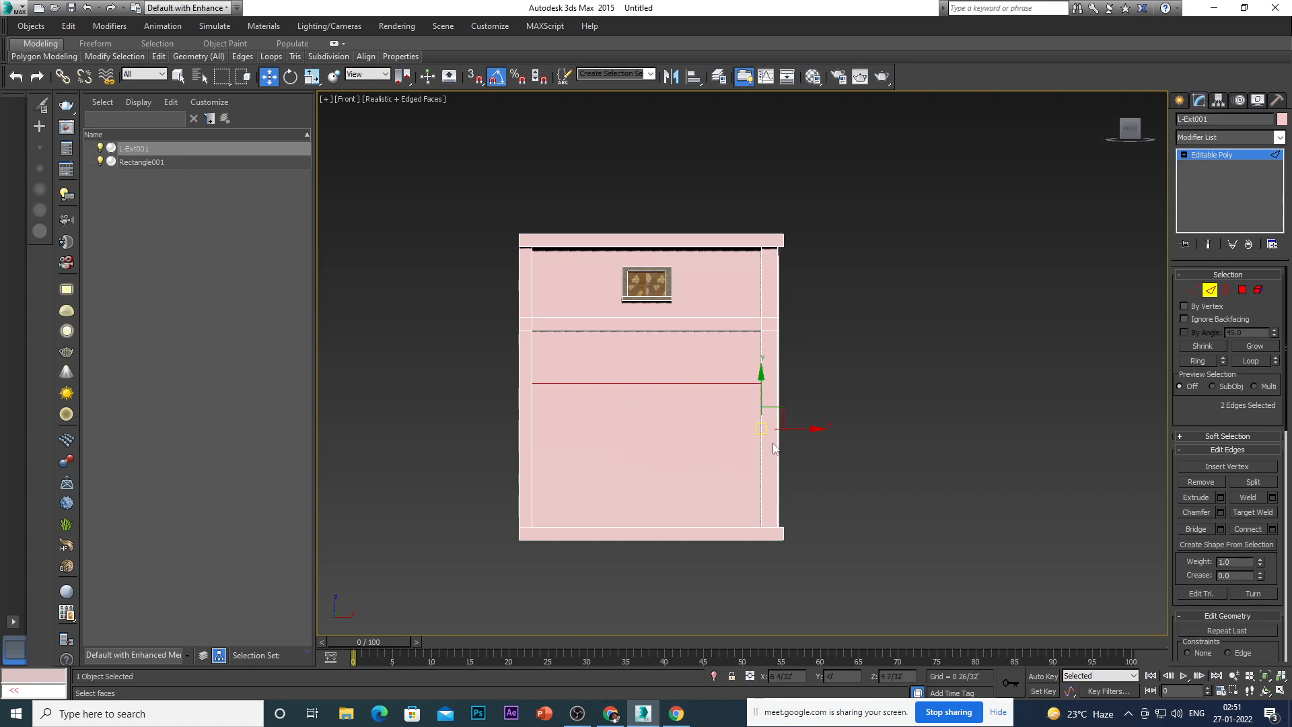
Connect the new horizontal edge and the front panel's bottom edge with two vertical segments, setting the slide to 0.
middle_click_drag(747, 518, 704, 540, "alt")
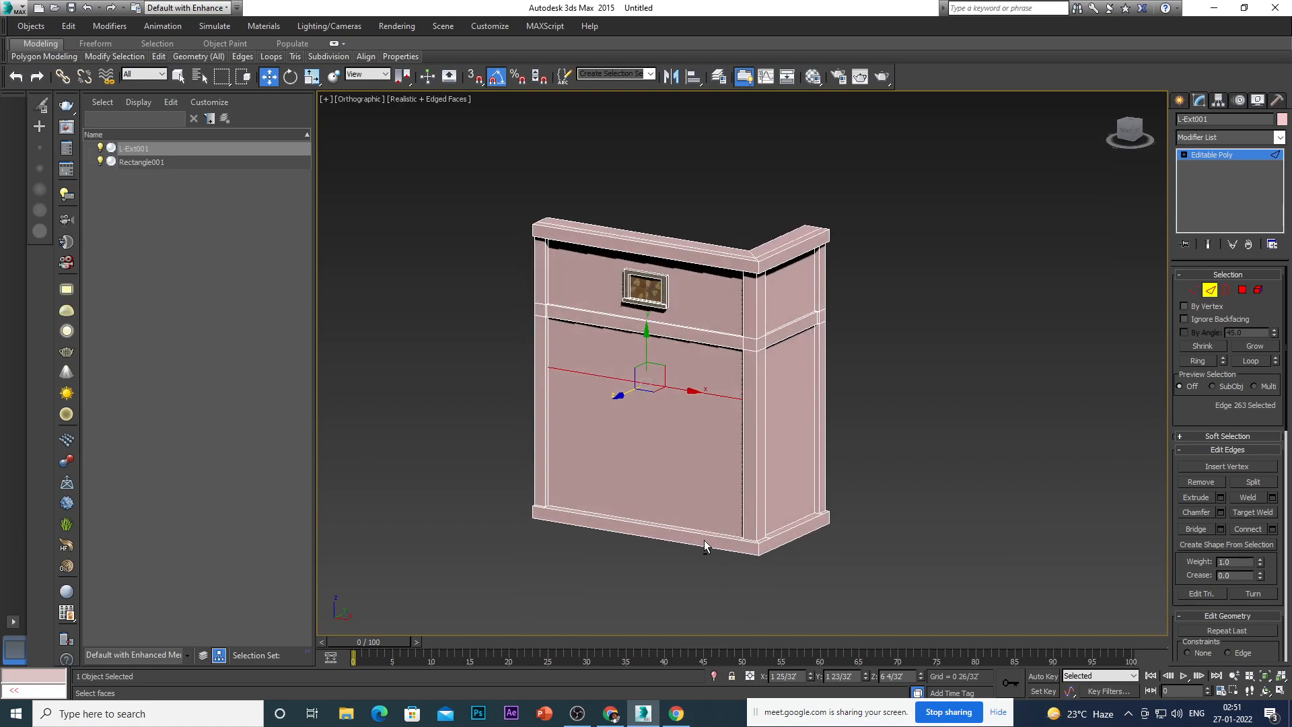
scroll(672, 514, "up", 4)
left_click(674, 510, "ctrl")
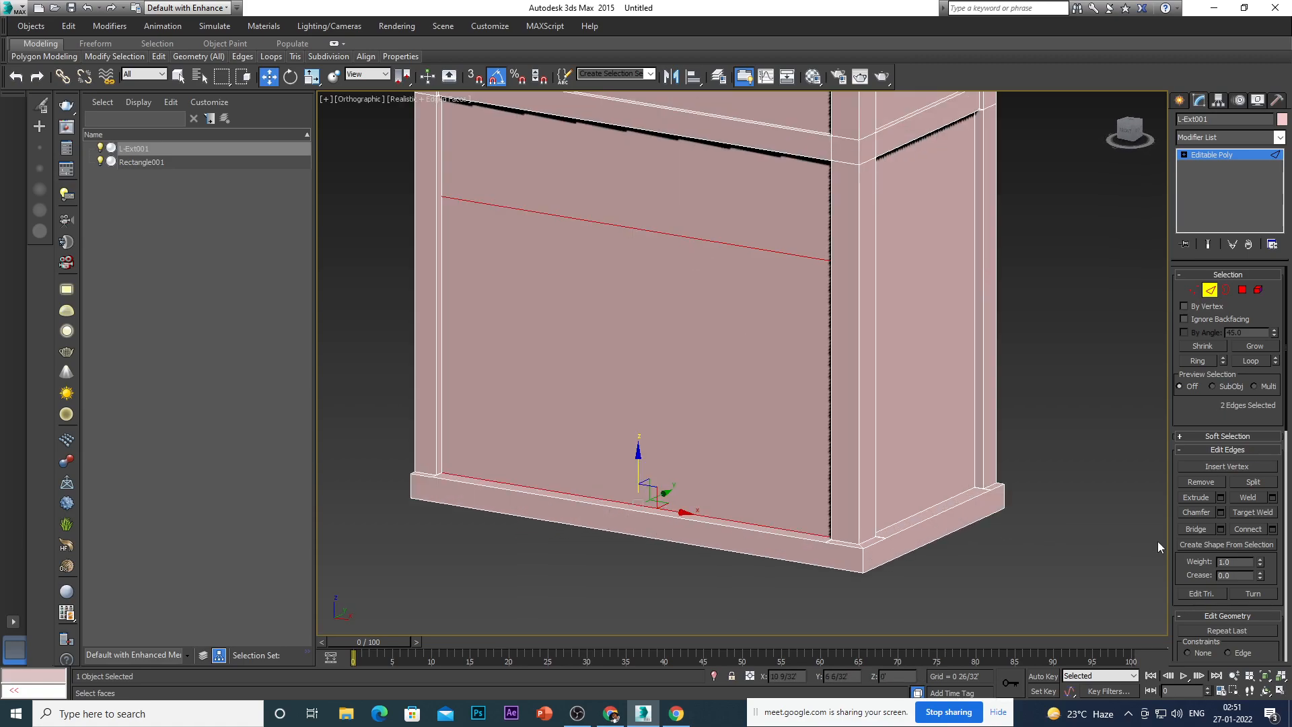
left_click(1271, 529)
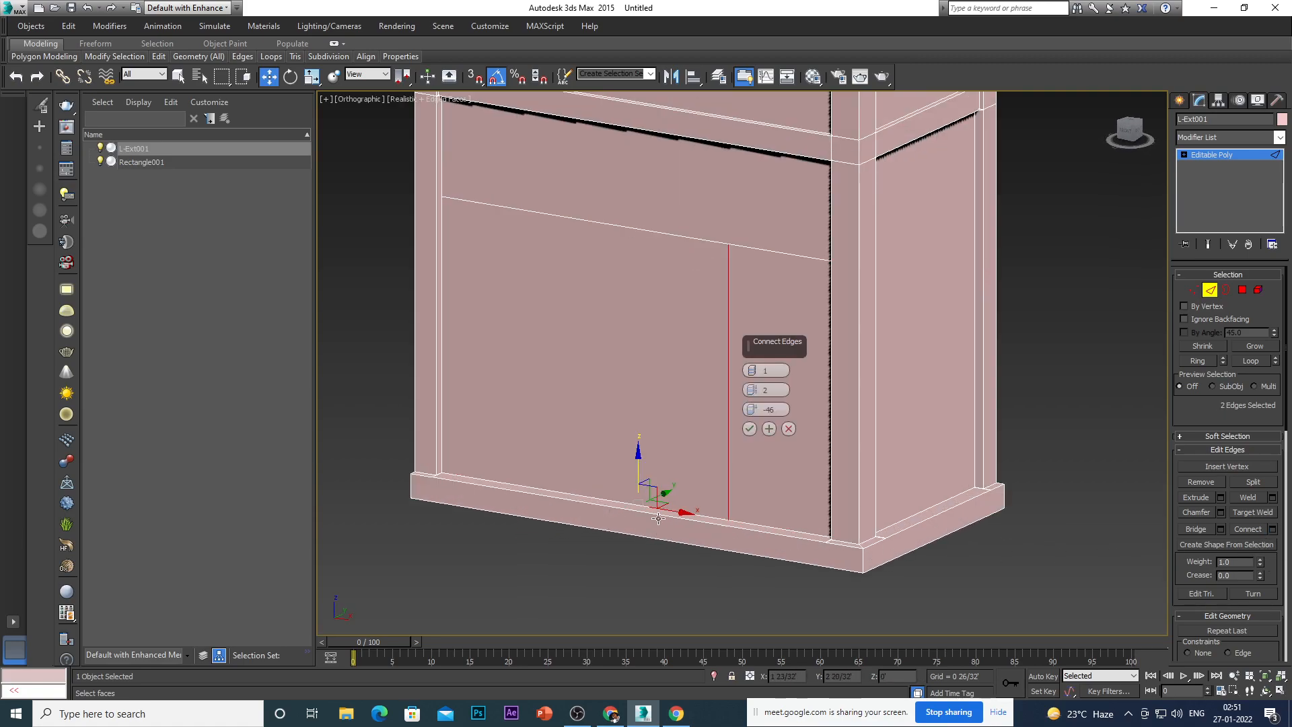
key("f")
scroll(580, 522, "down", 6)
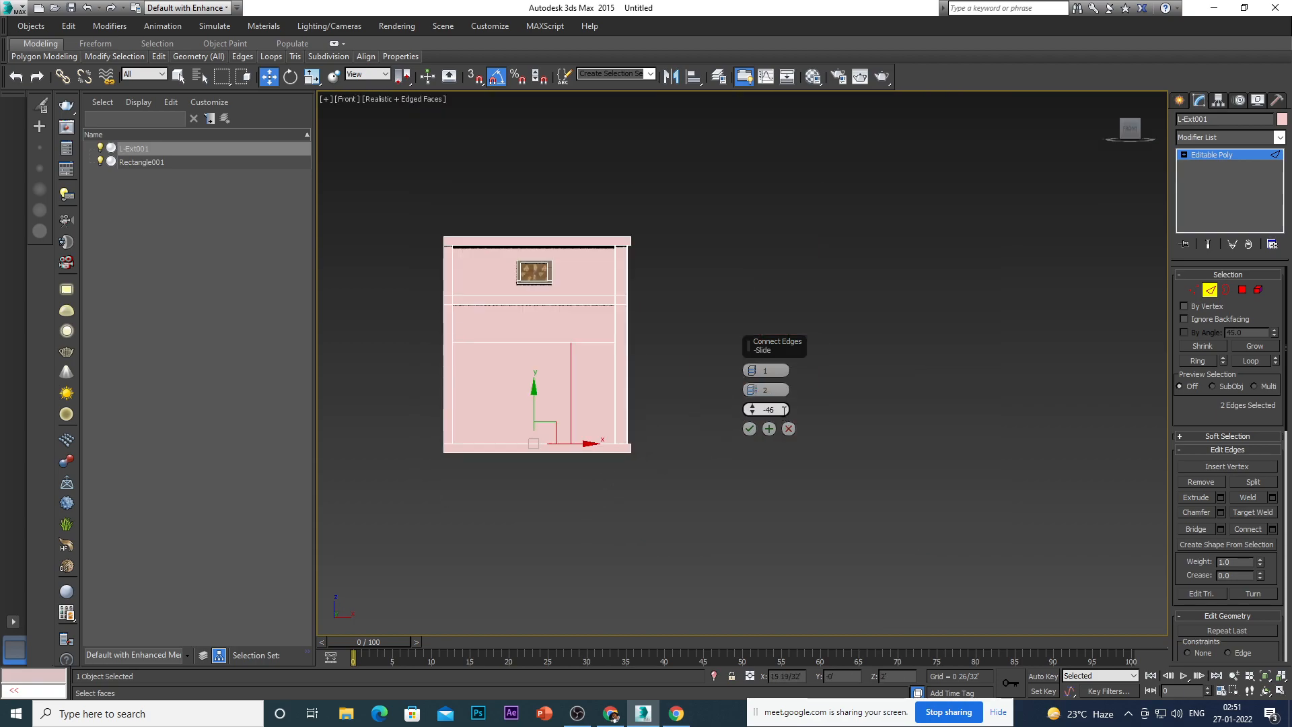
key("Return")
left_click_drag(754, 375, 695, 383)
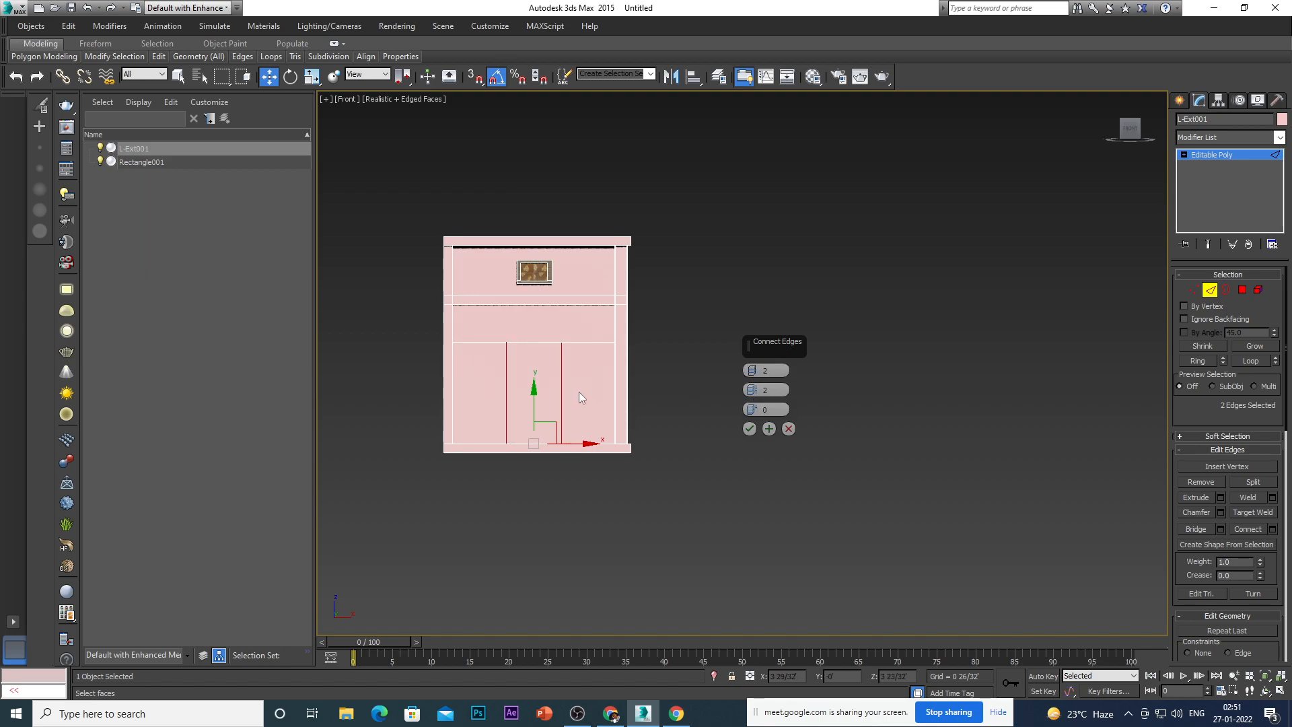
Set the pinch of the two vertical segments to -13 with slide 0, and apply the connection.
middle_click_drag(588, 461, 562, 503, "alt")
scroll(547, 393, "up", 4)
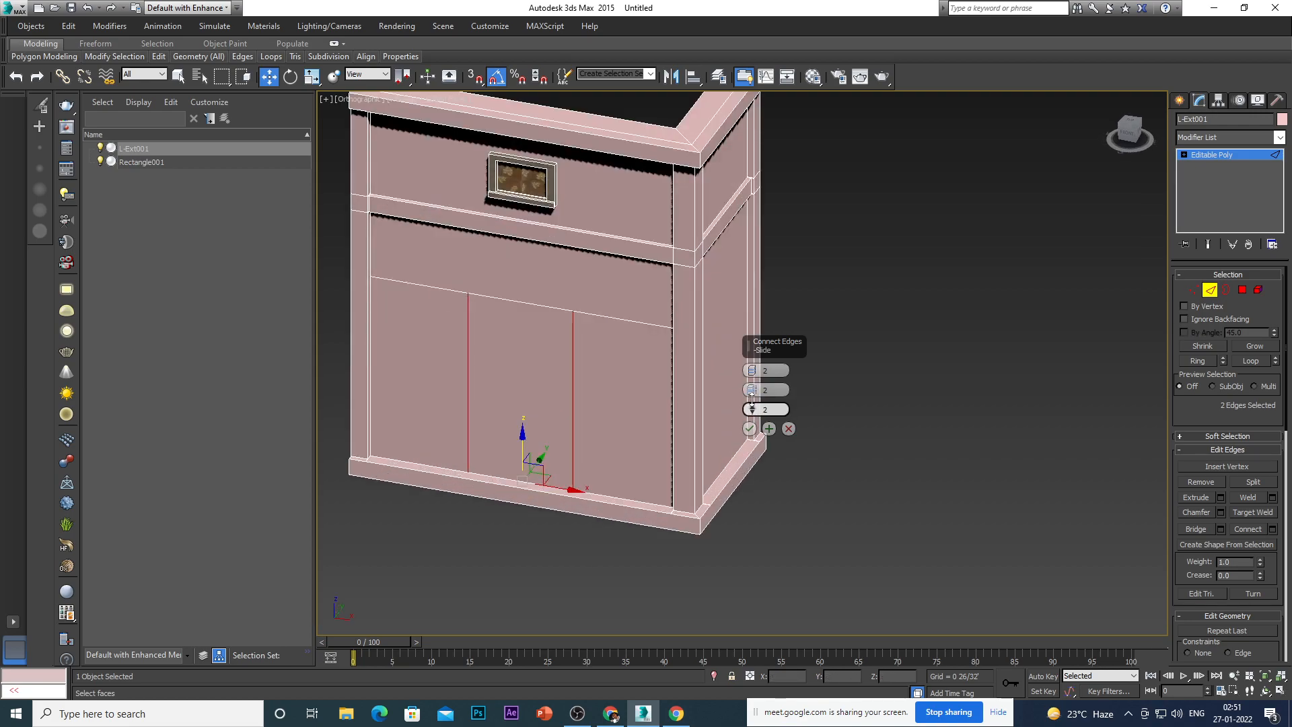
left_click_drag(753, 391, 754, 418)
key("f")
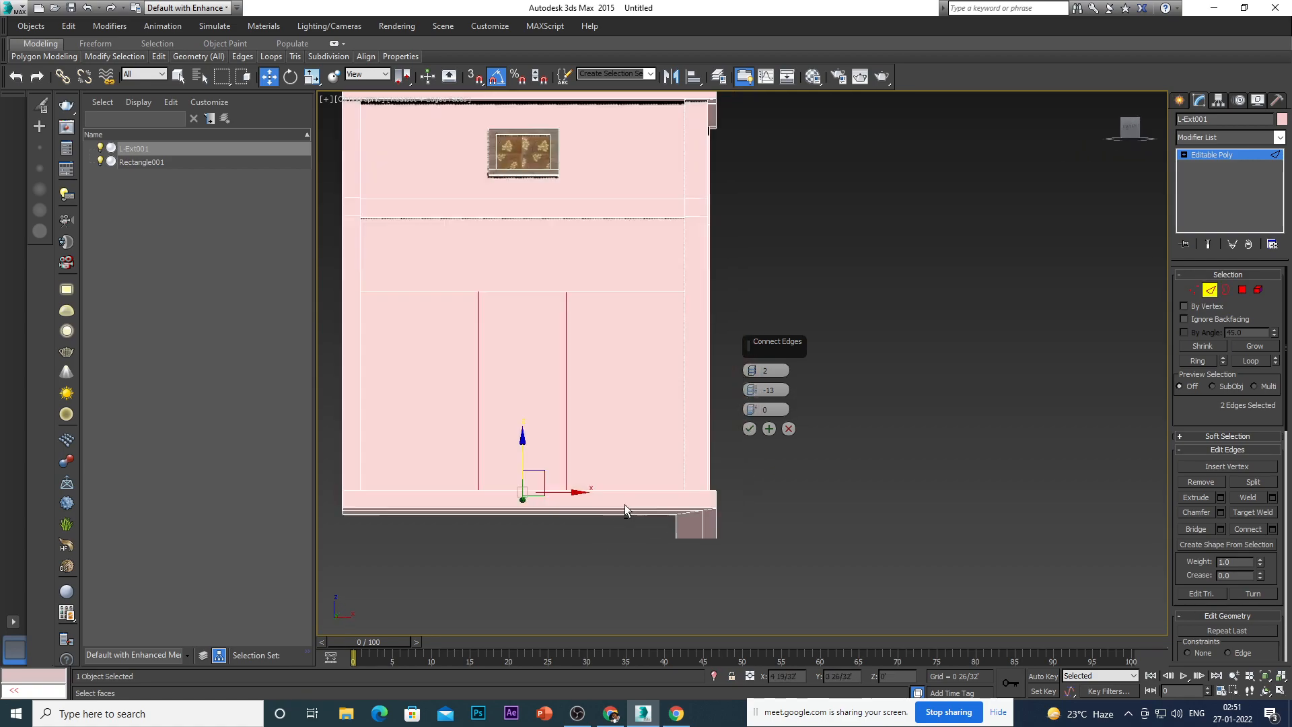
middle_click_drag(627, 525, 599, 538, "alt")
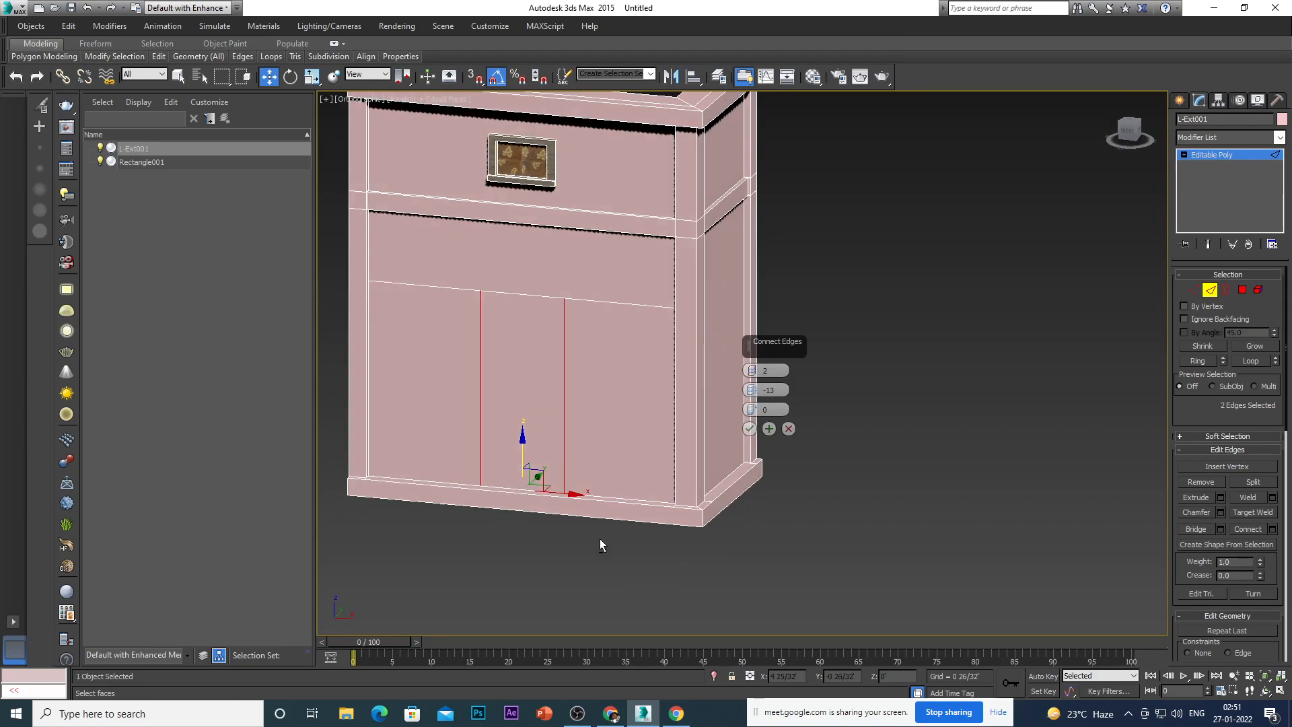
left_click(750, 429)
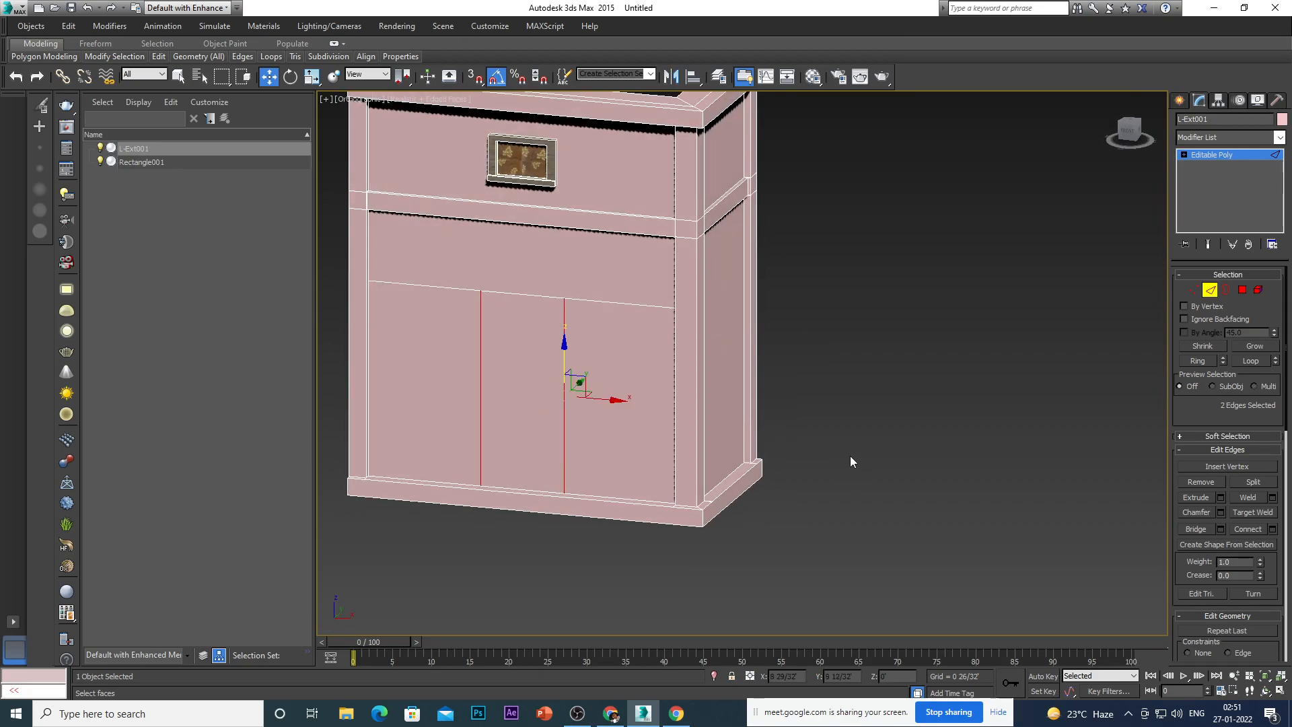
Extrude the middle door polygon between the two vertical edges inward by -0 5/32'.
key("4")
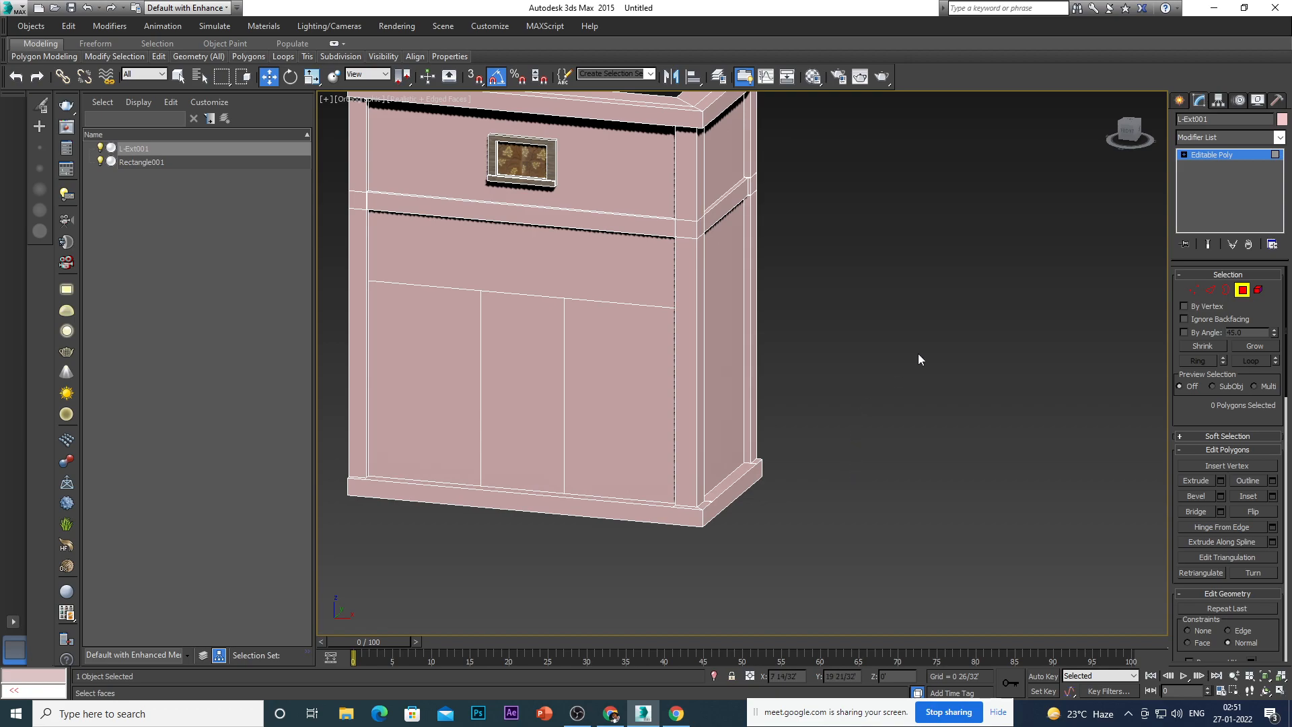
left_click(535, 430)
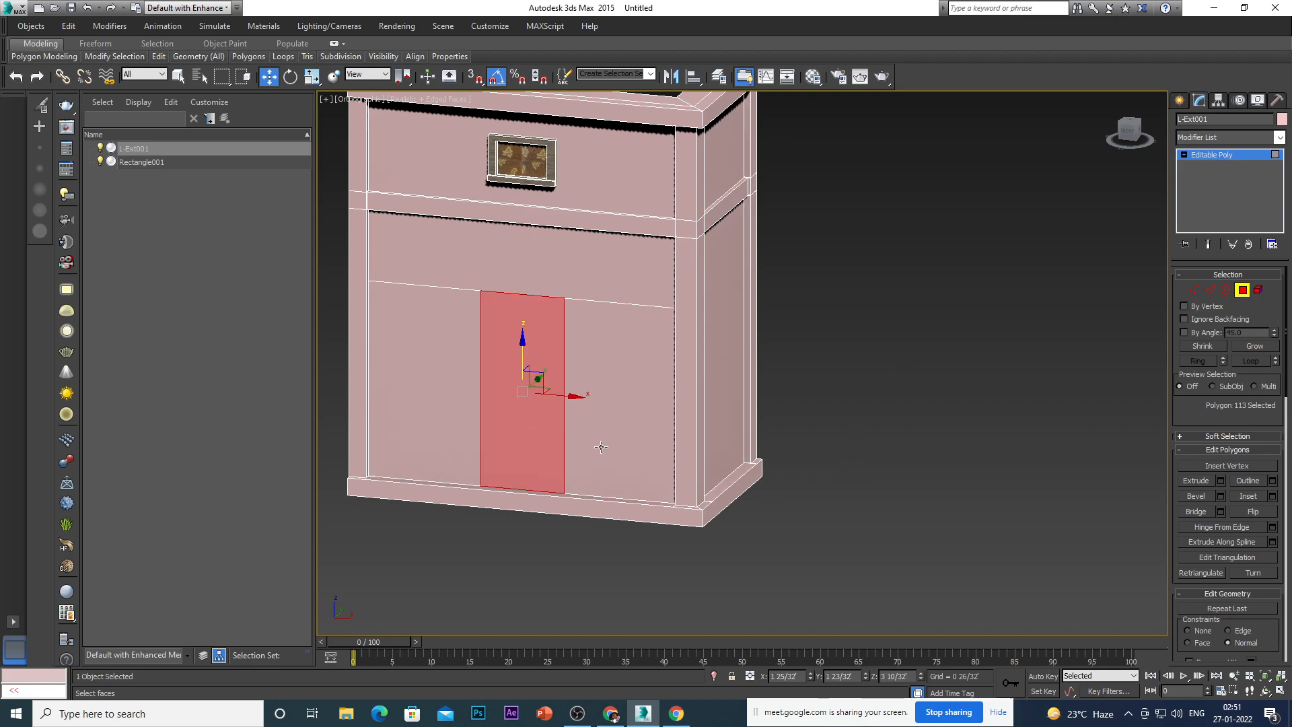
middle_click_drag(601, 471, 614, 502, "alt")
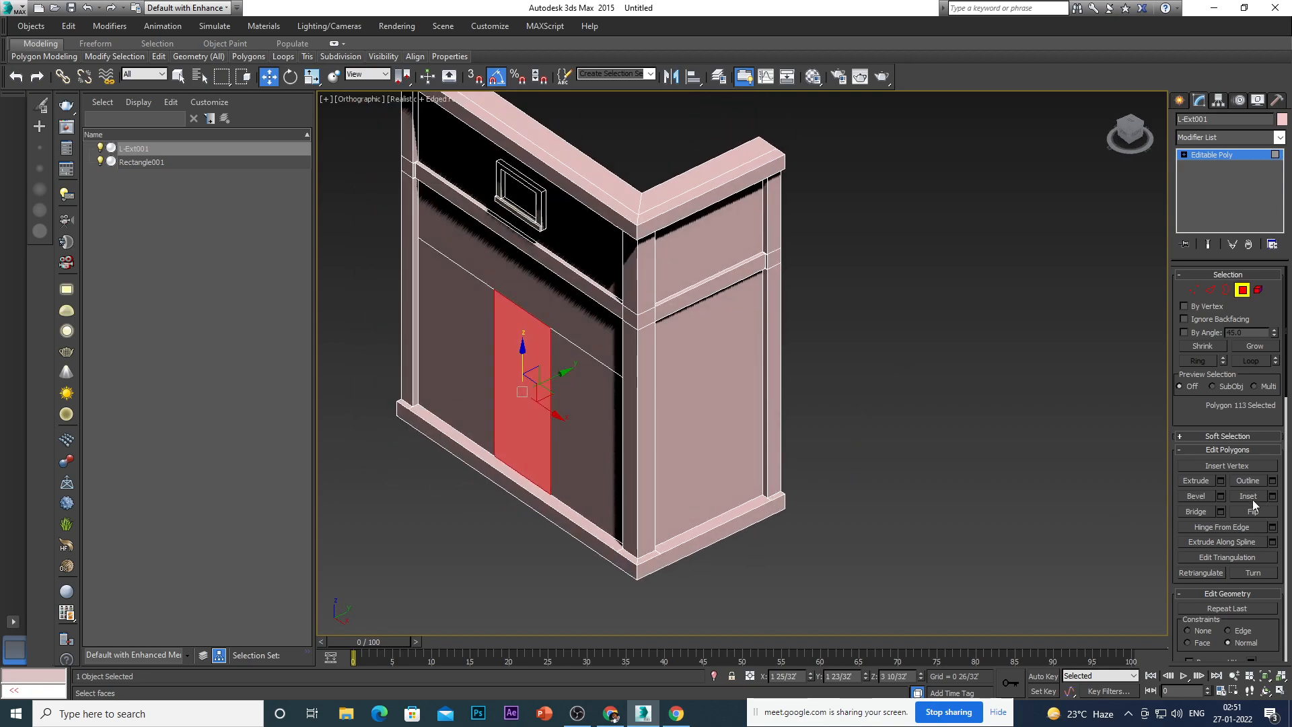
left_click(1219, 480)
scroll(585, 432, "up", 2)
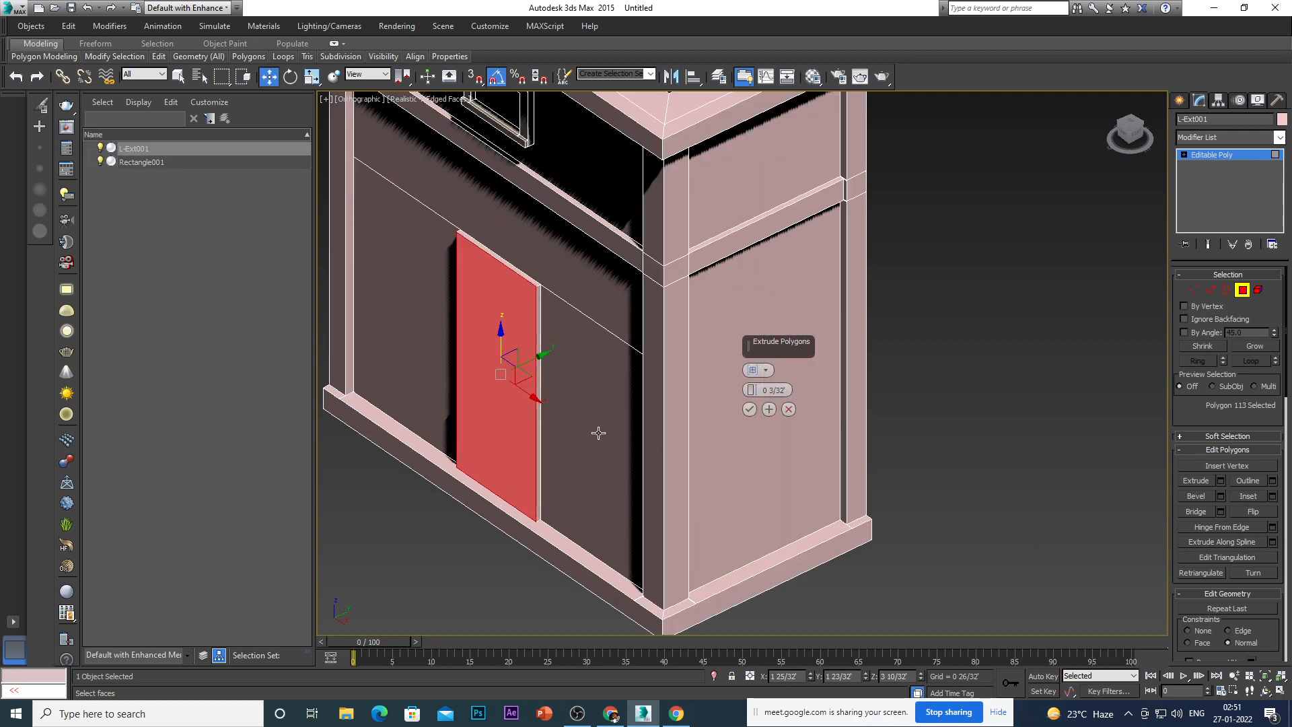
left_click_drag(755, 397, 752, 409)
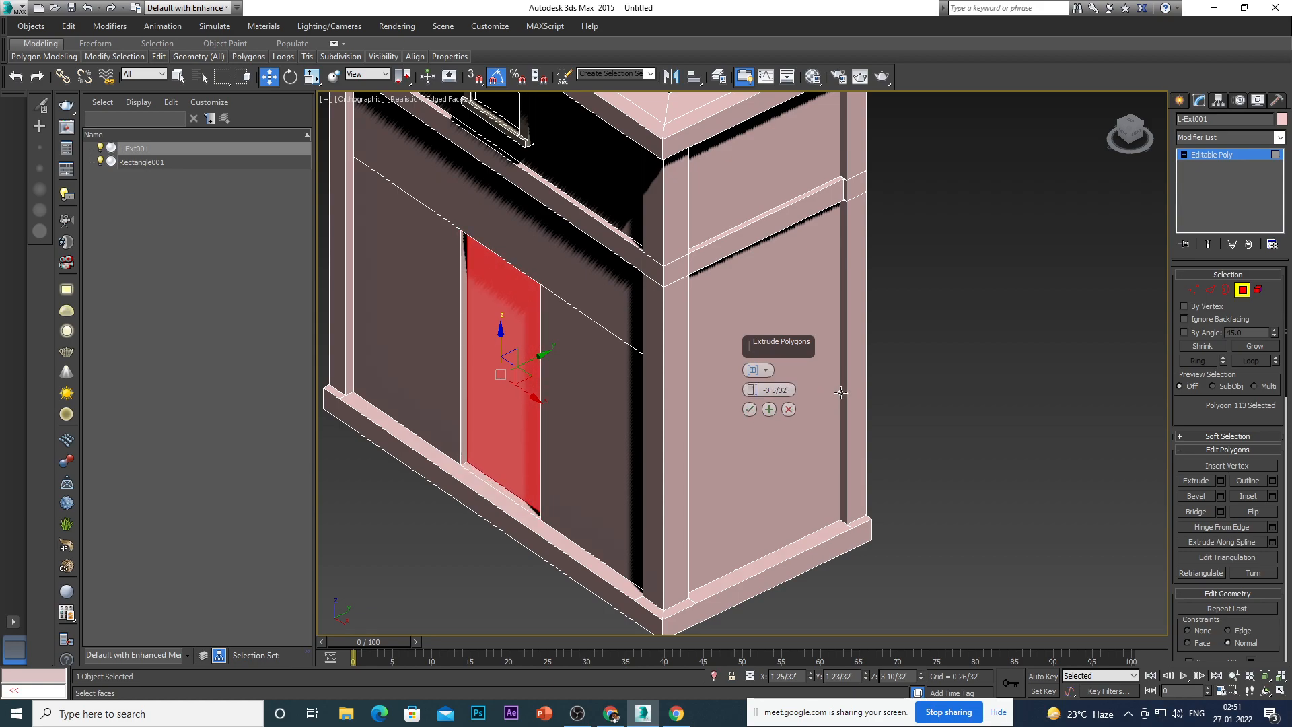
left_click(749, 409)
Clear the polygon selection and inspect the recessed door opening and the whole wall from several angles.
middle_click_drag(592, 504, 604, 431, "alt")
scroll(604, 431, "down", 8)
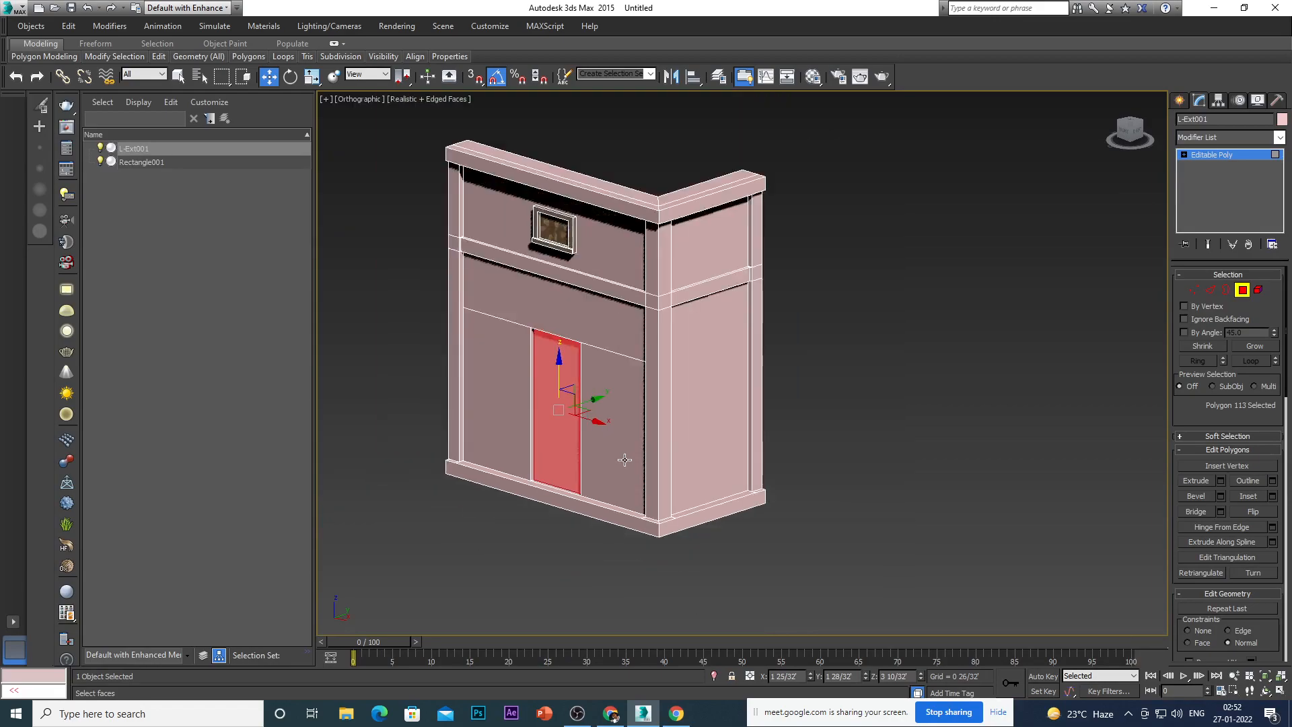
left_click(835, 457)
middle_click_drag(739, 454, 584, 481, "alt")
scroll(563, 446, "up", 3)
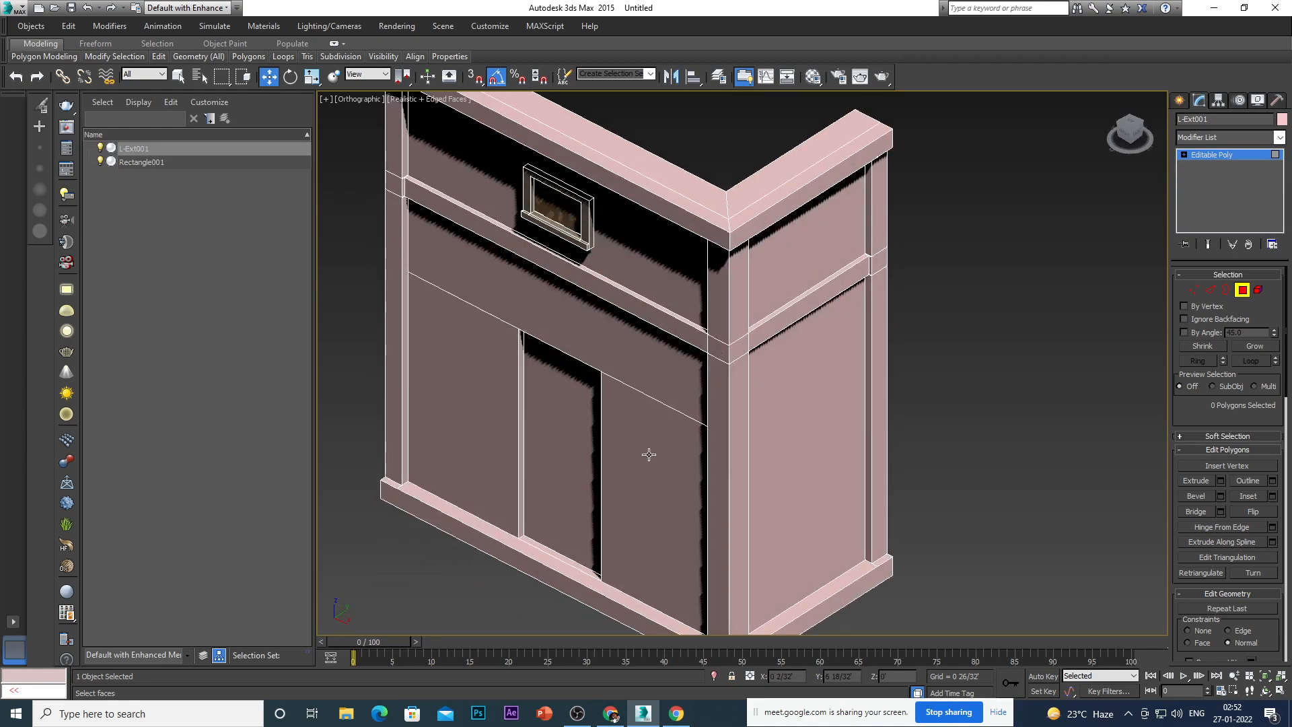
scroll(695, 464, "down", 4)
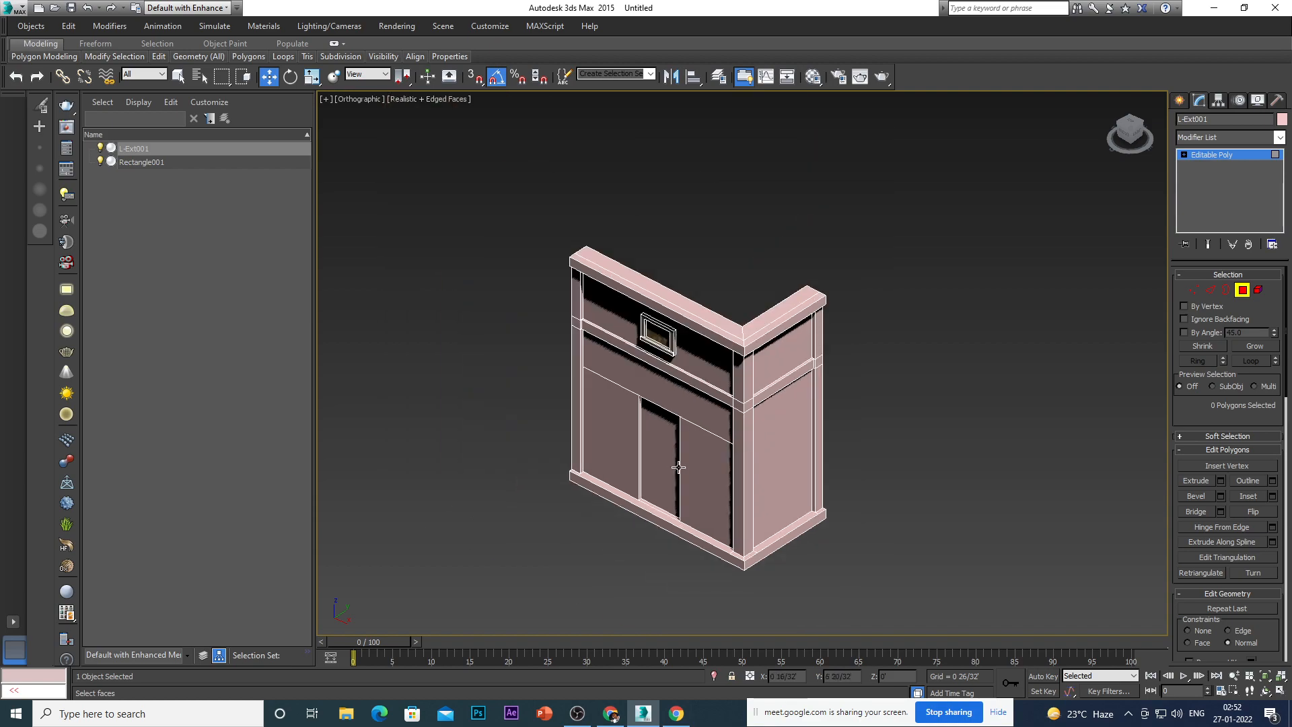
middle_click_drag(723, 461, 721, 487, "alt")
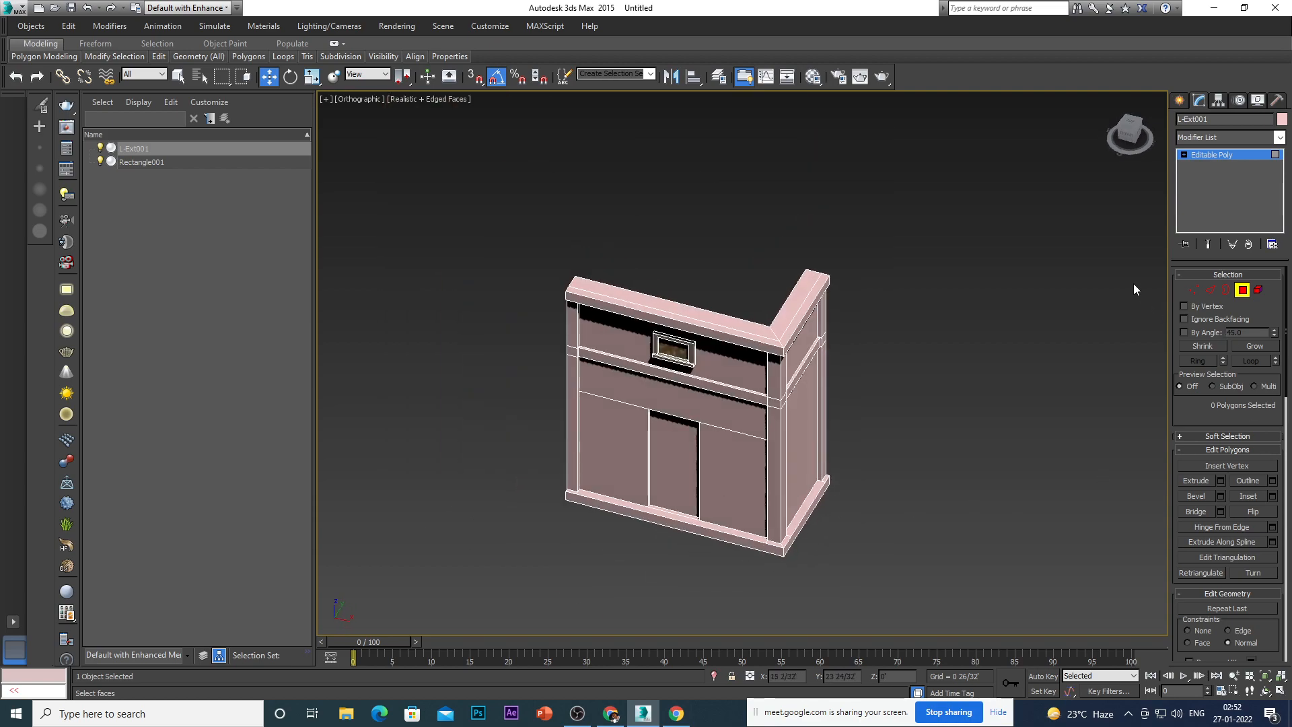
Switch object creation to the Standard Primitives geometry category.
left_click(1179, 99)
left_click(1200, 122)
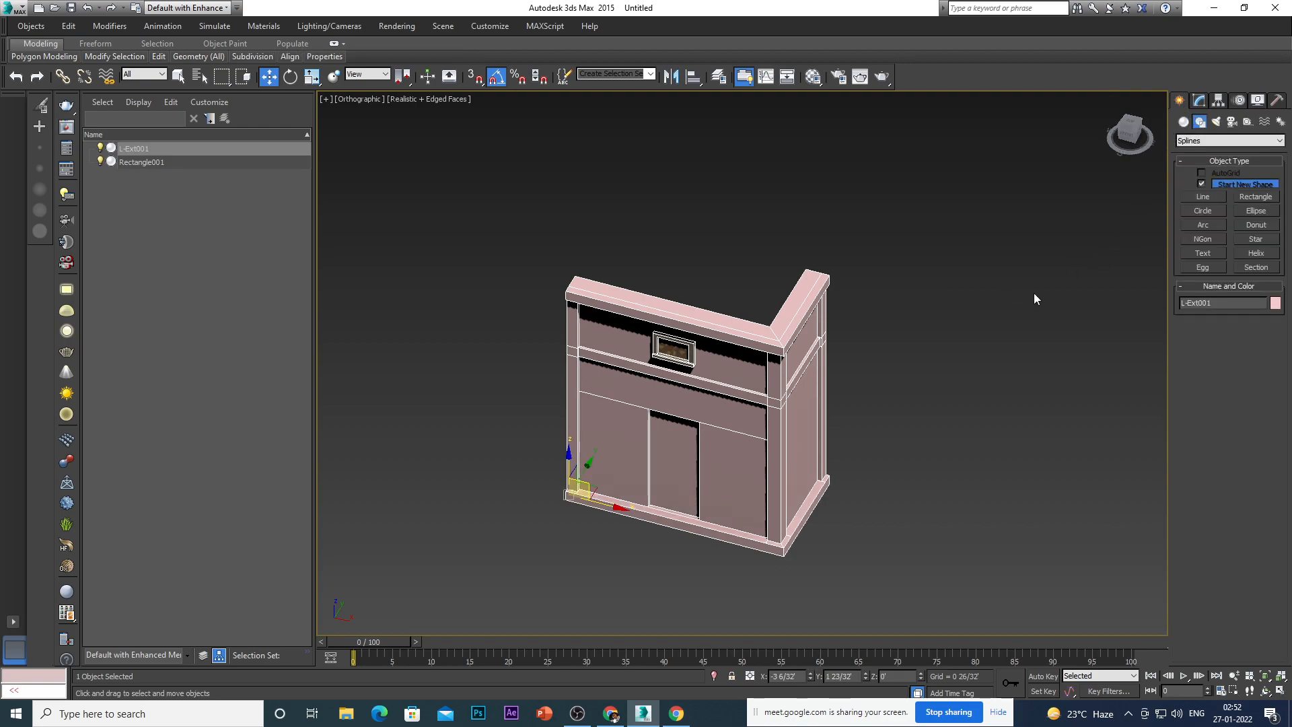
left_click(1184, 122)
left_click(1190, 141)
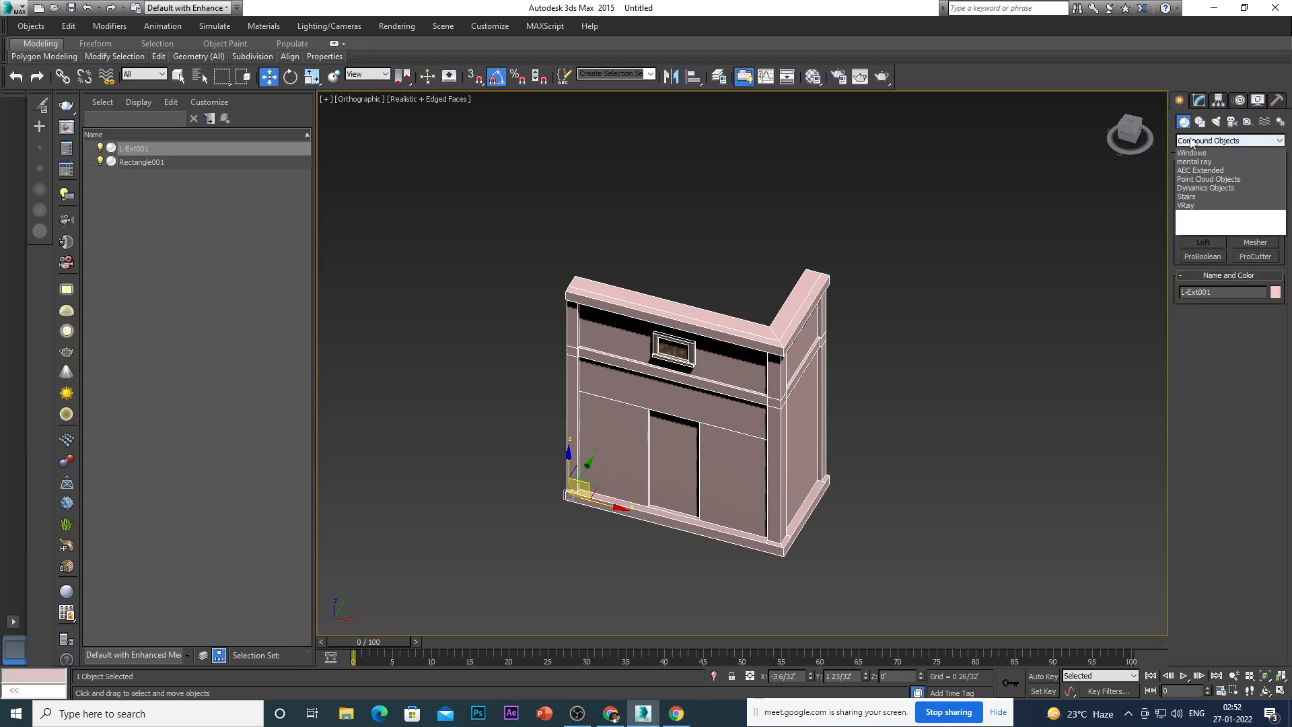
left_click(1189, 156)
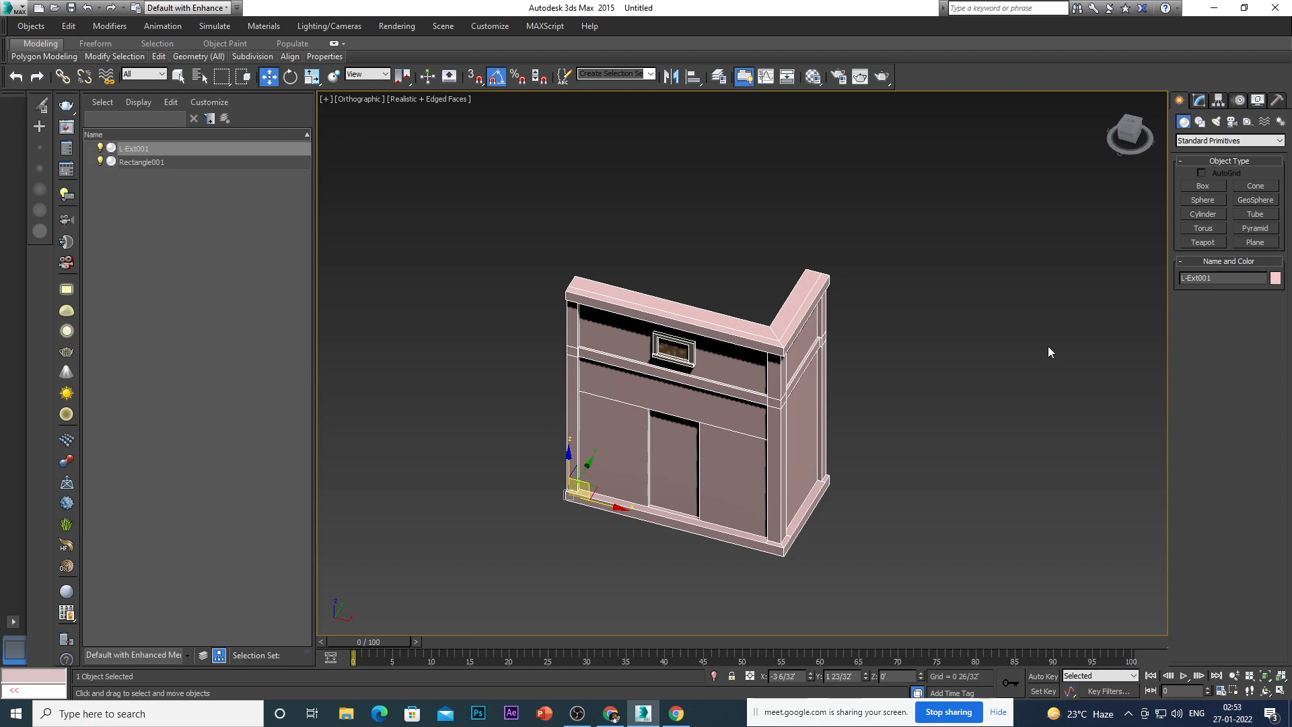
In the top view, draw a plane beside the L-shaped wall, about 2 20/32' long and 5 4/32' wide.
key("4")
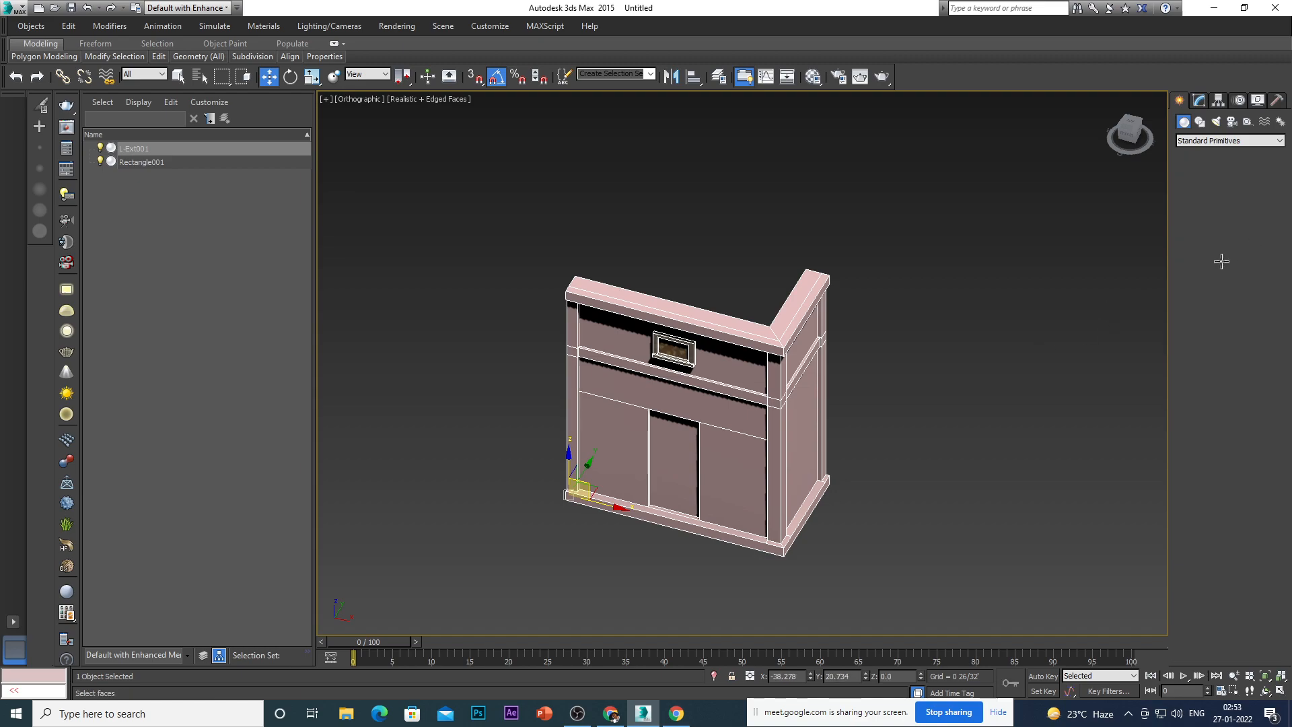
left_click(1244, 243)
key("t")
scroll(735, 453, "down", 5)
scroll(844, 442, "up", 4)
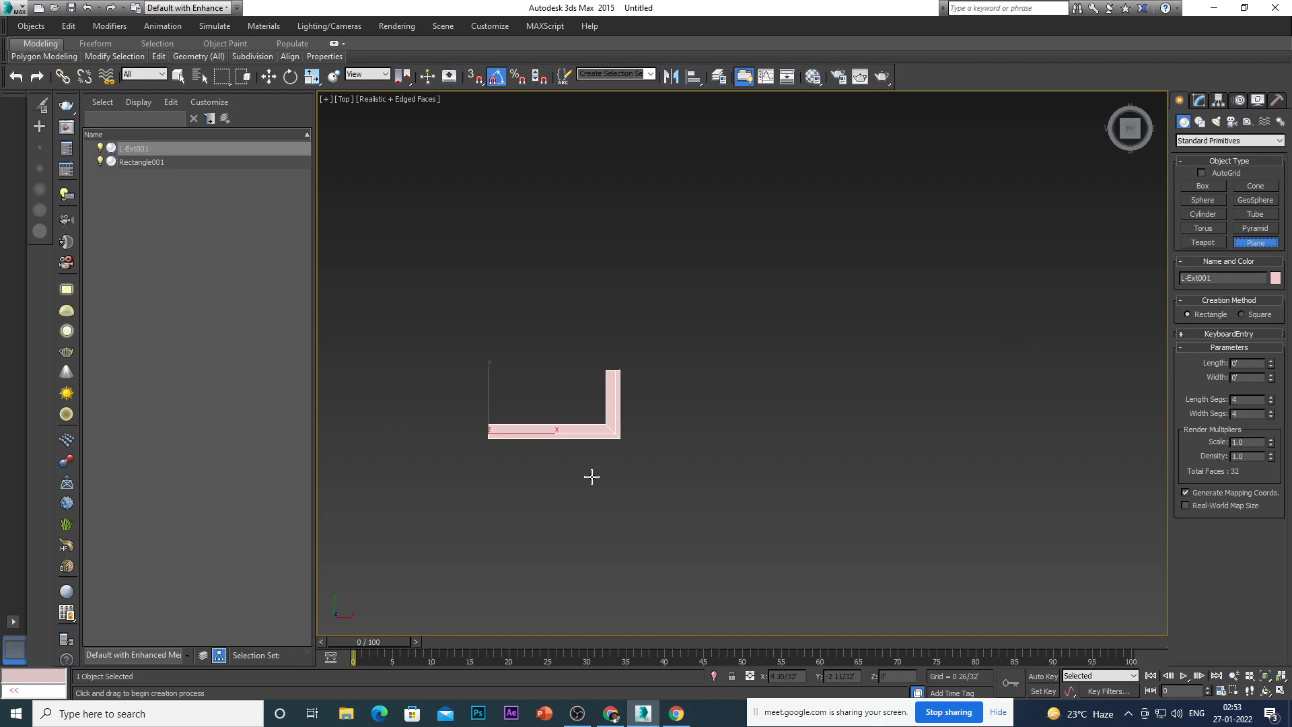
scroll(701, 397, "up", 2)
left_click_drag(693, 397, 826, 465)
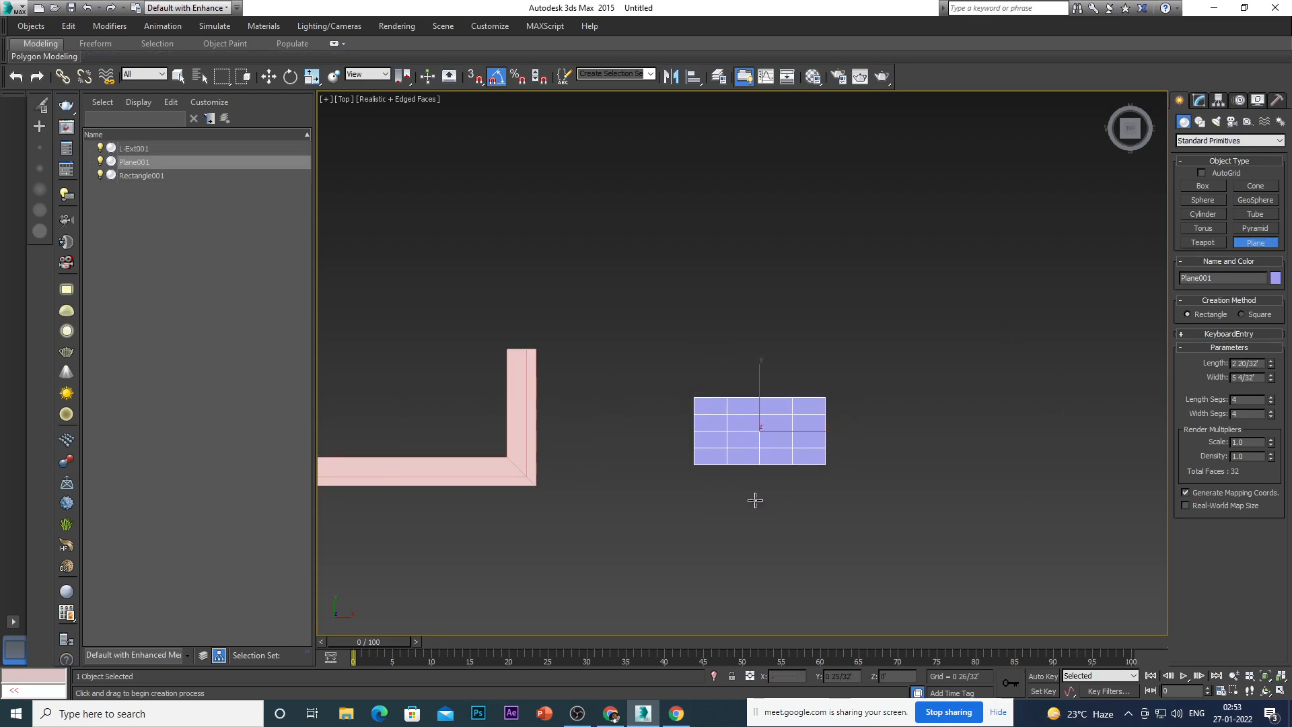
Set the plane's length segments to 40 and width segments to 60.
key("w")
scroll(814, 452, "down", 2)
scroll(813, 448, "up", 3)
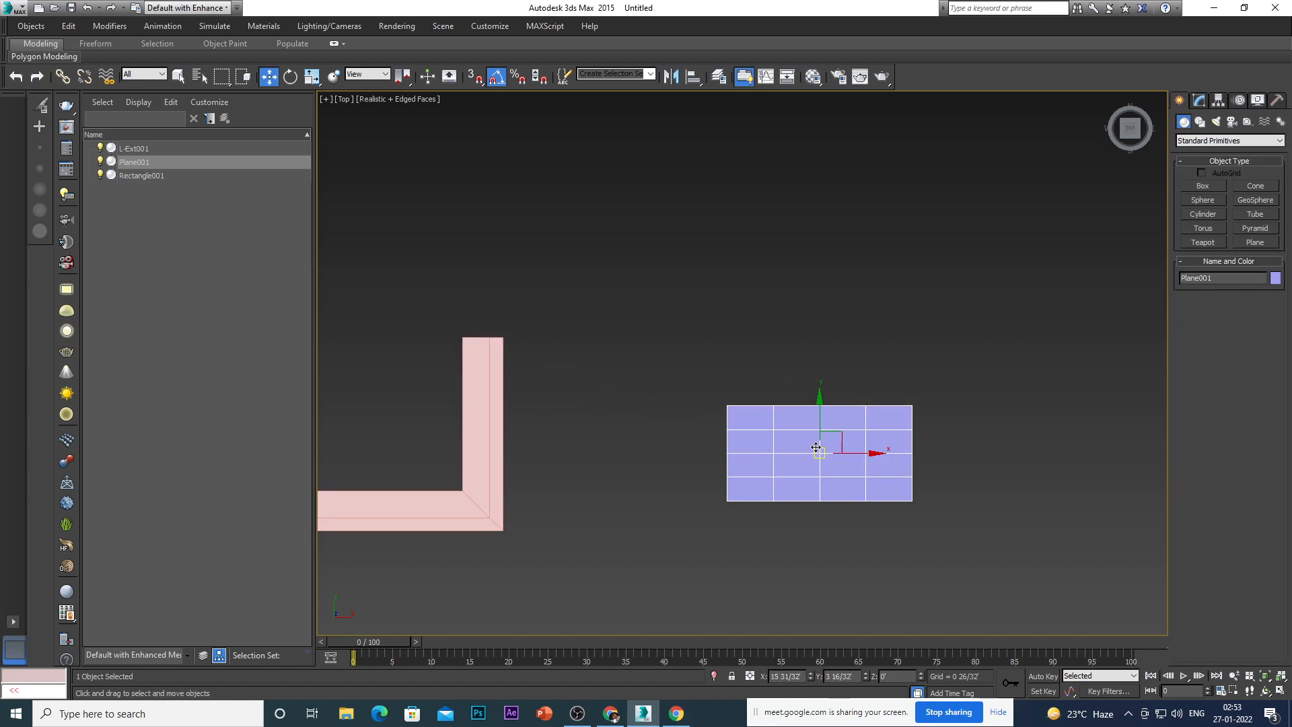
left_click(1198, 101)
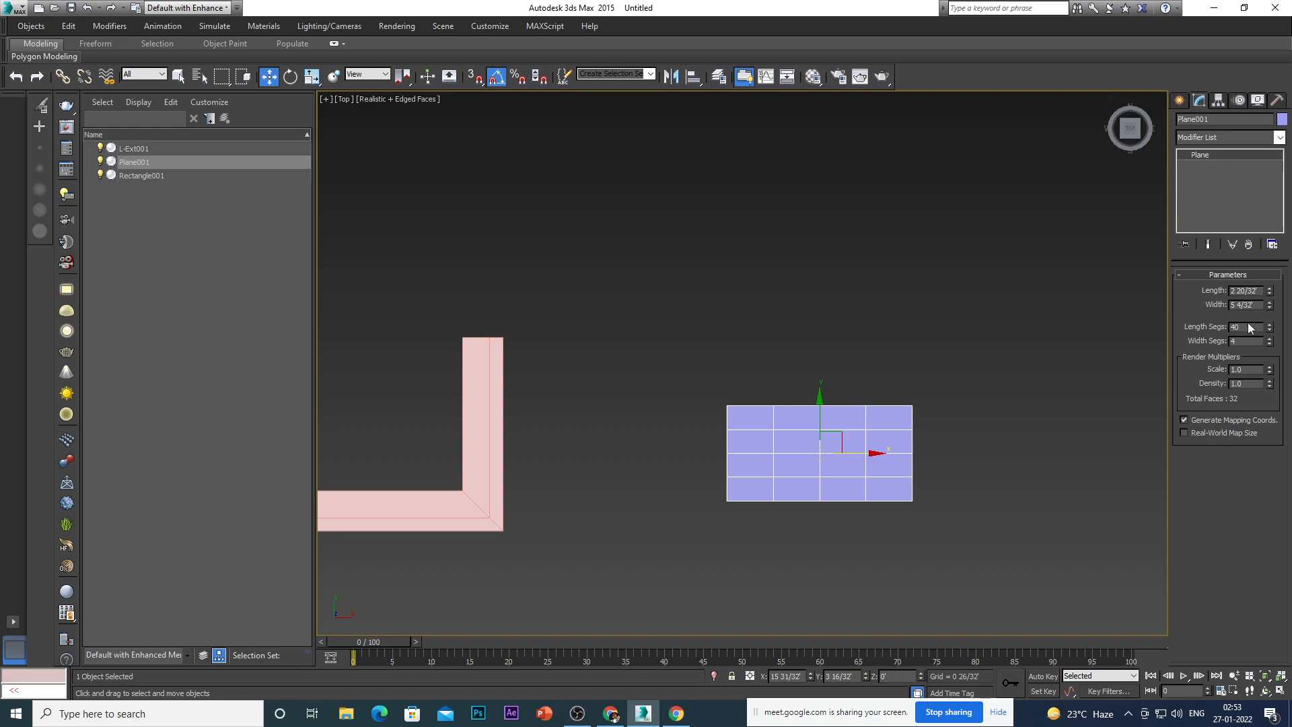
left_click(1249, 340)
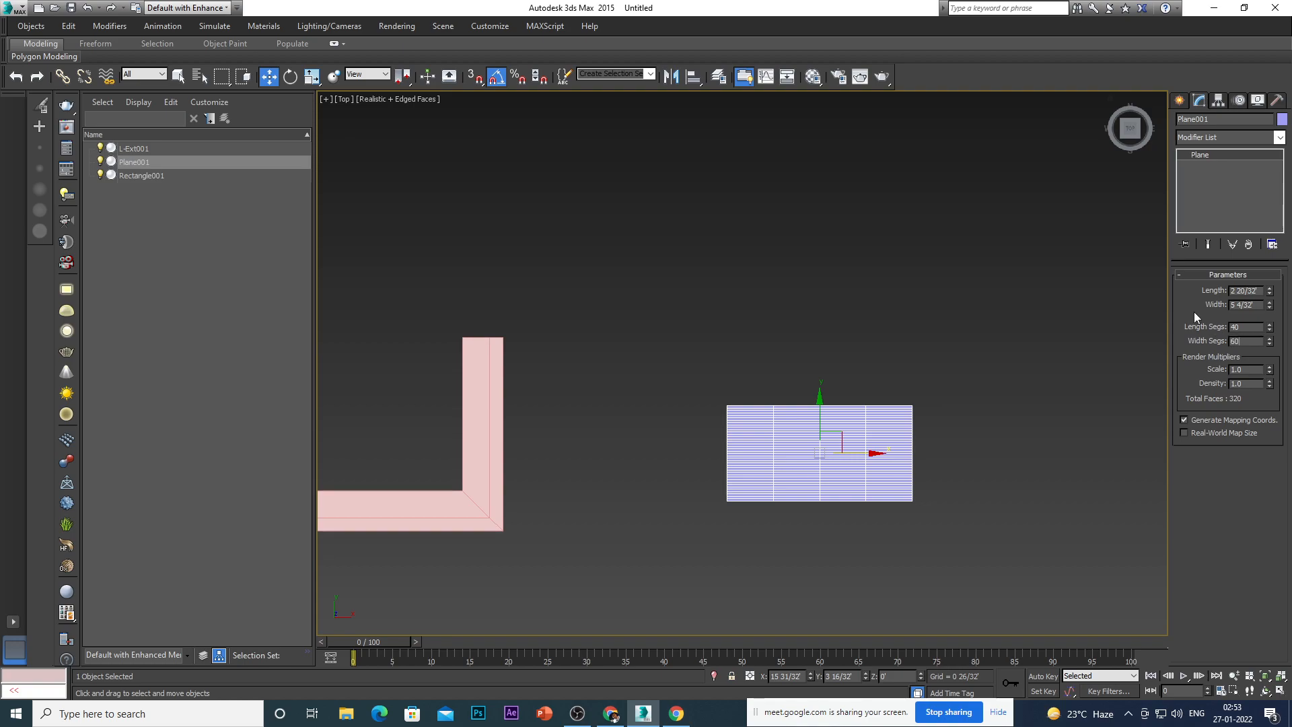
key("Return")
scroll(774, 424, "up", 5)
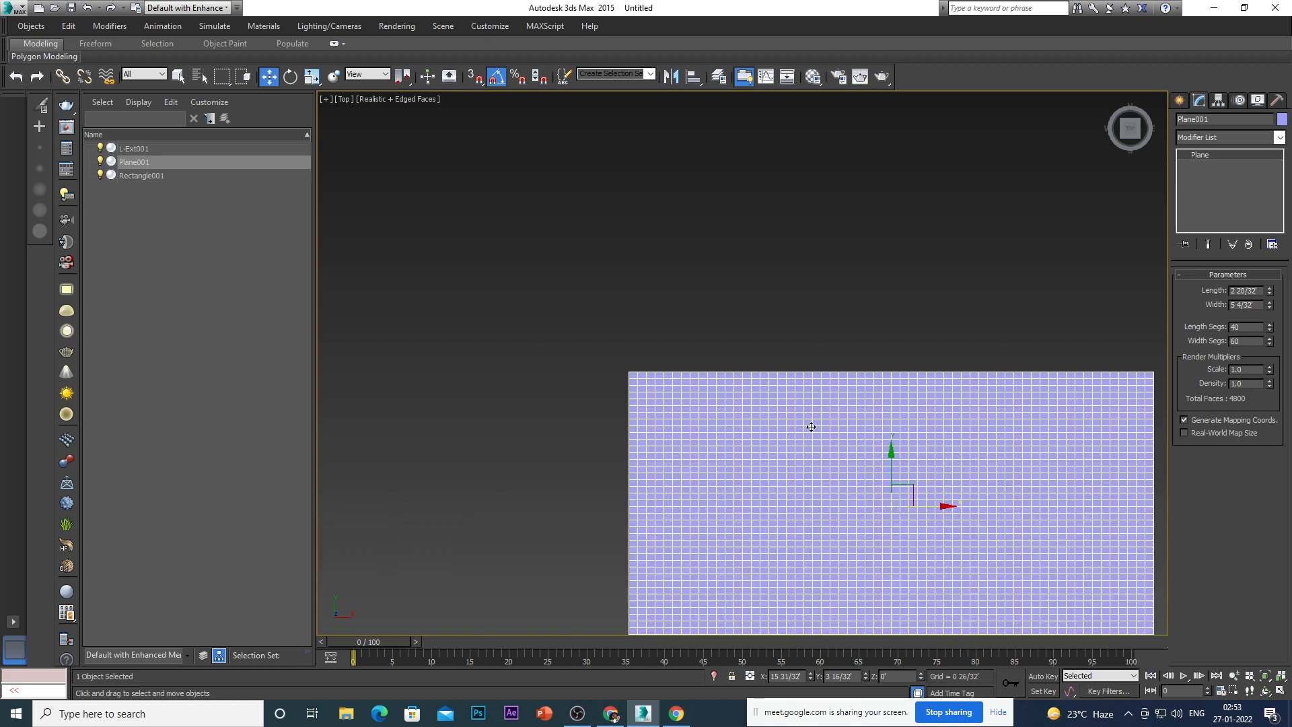
Examine the plane's segment grid both deselected and selected, and return to the Standard Primitives creation options.
scroll(801, 425, "down", 3)
left_click(911, 351)
scroll(857, 425, "up", 2)
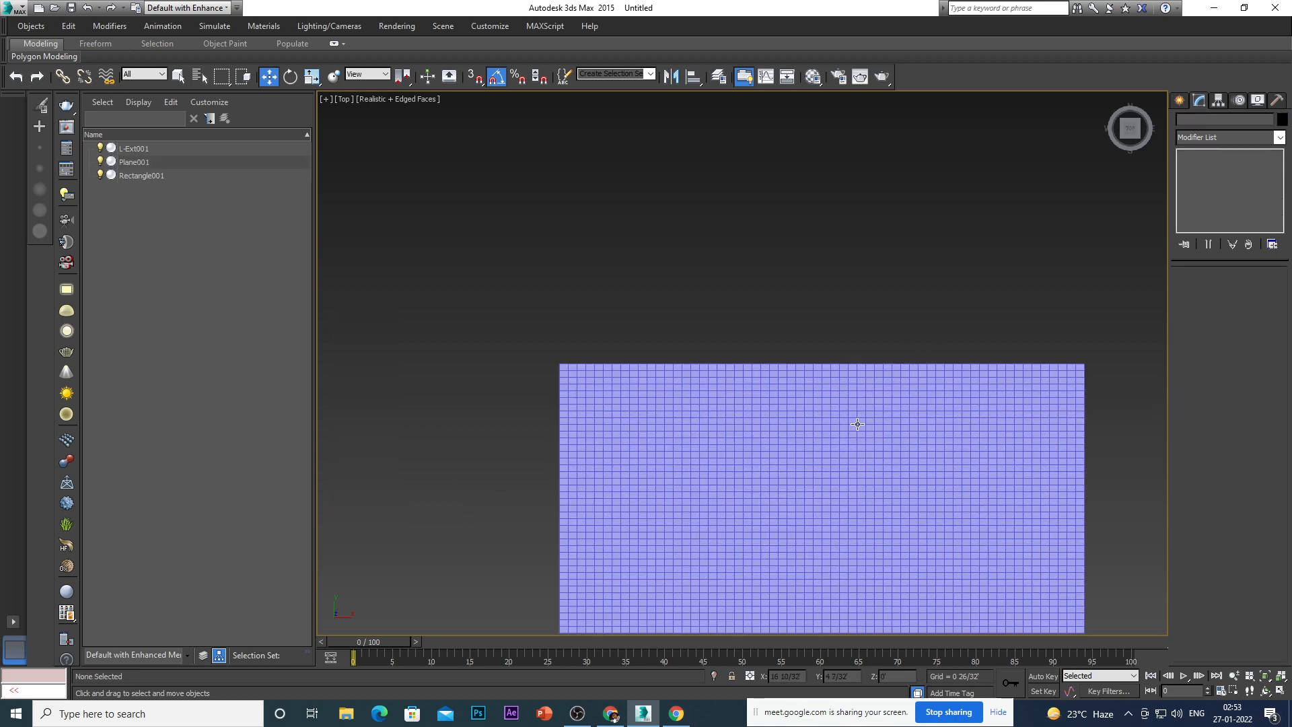
scroll(767, 361, "down", 1)
left_click(773, 401)
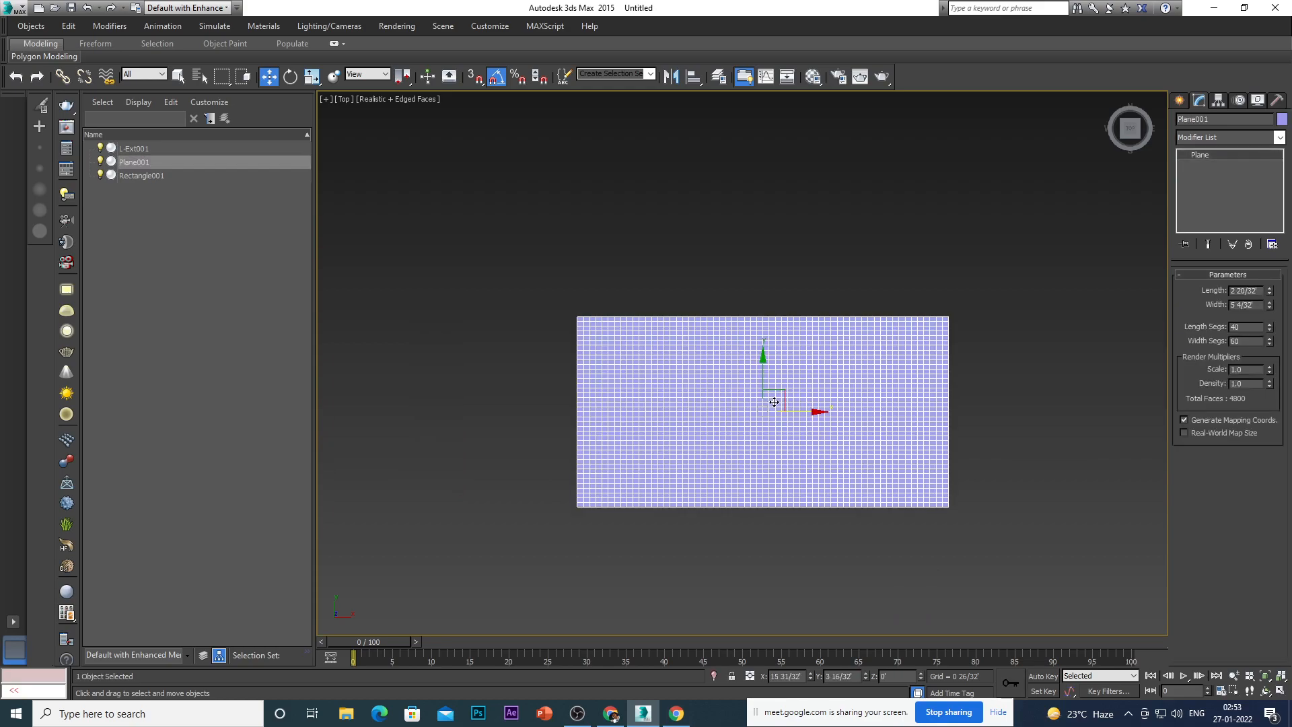
left_click(1177, 102)
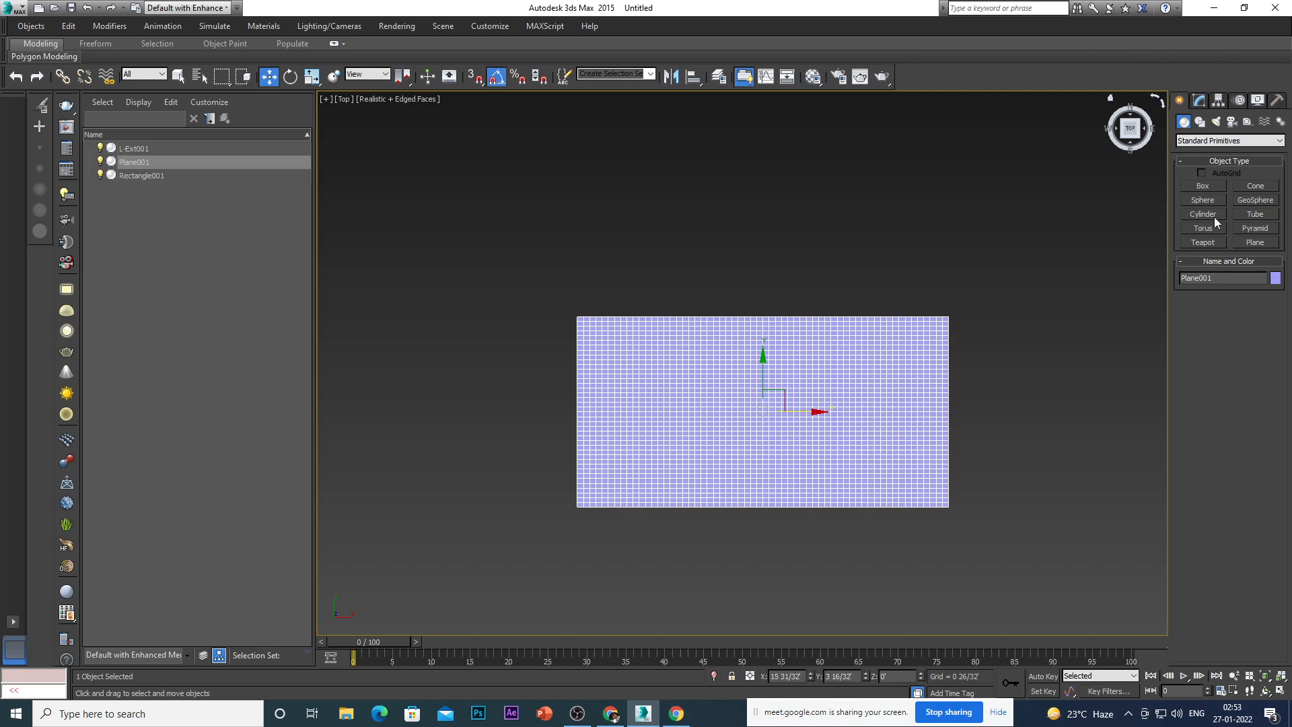
Draw a box along the plane's long edge, about 0 10/32' long, 5 19/32' wide and 0 5/32' high, and lower it slightly.
left_click(1203, 185)
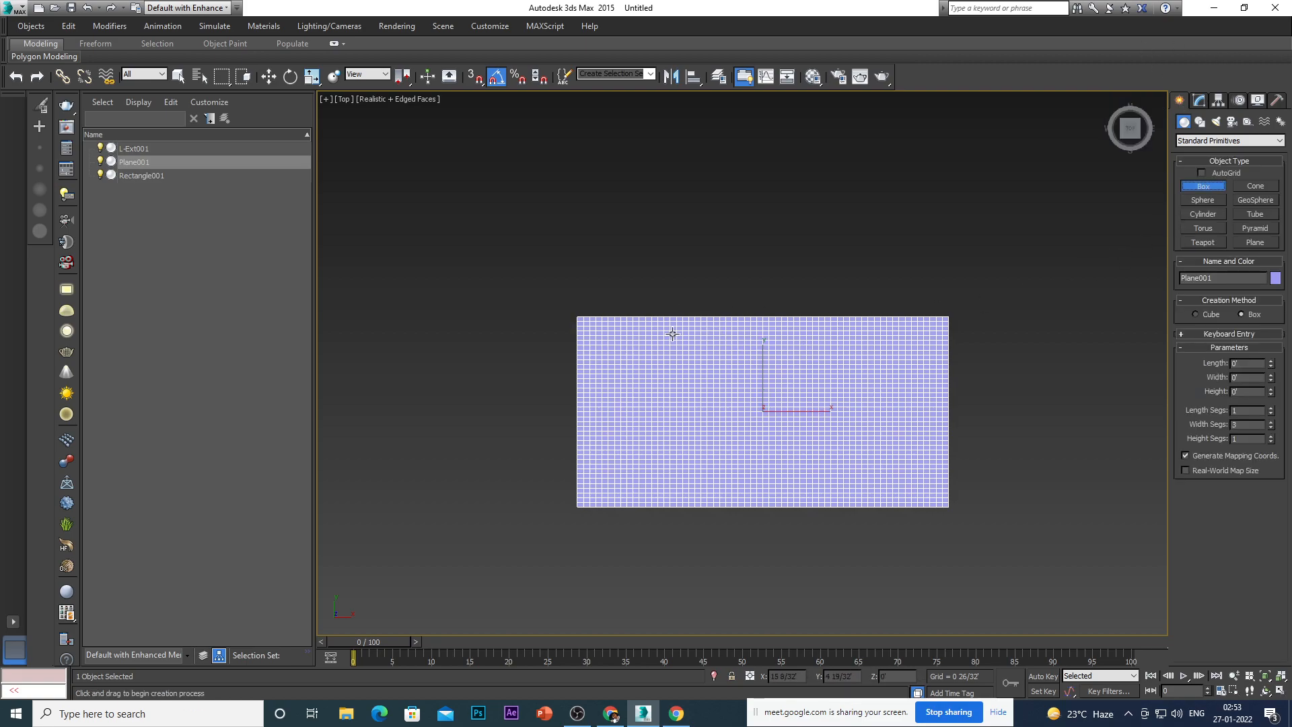
left_click_drag(537, 289, 941, 321)
left_click(963, 353)
middle_click_drag(963, 353, 856, 260, "alt")
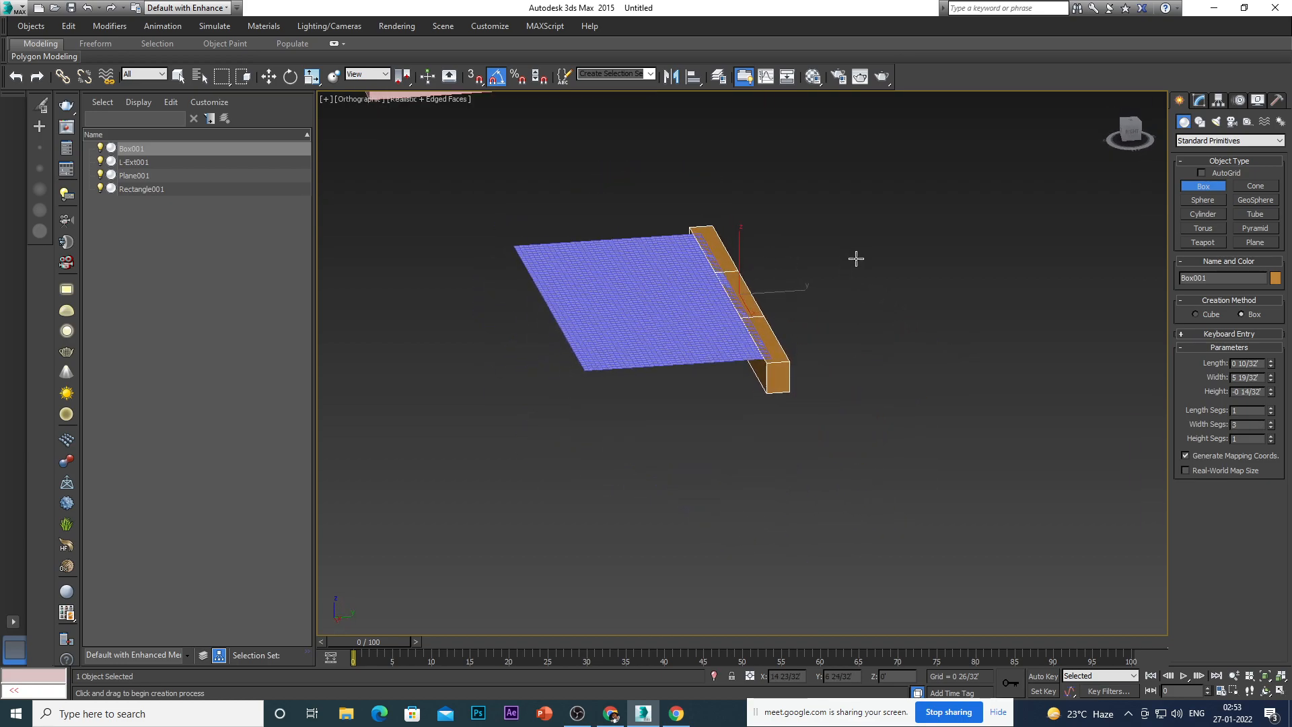
left_click(790, 309)
key("w")
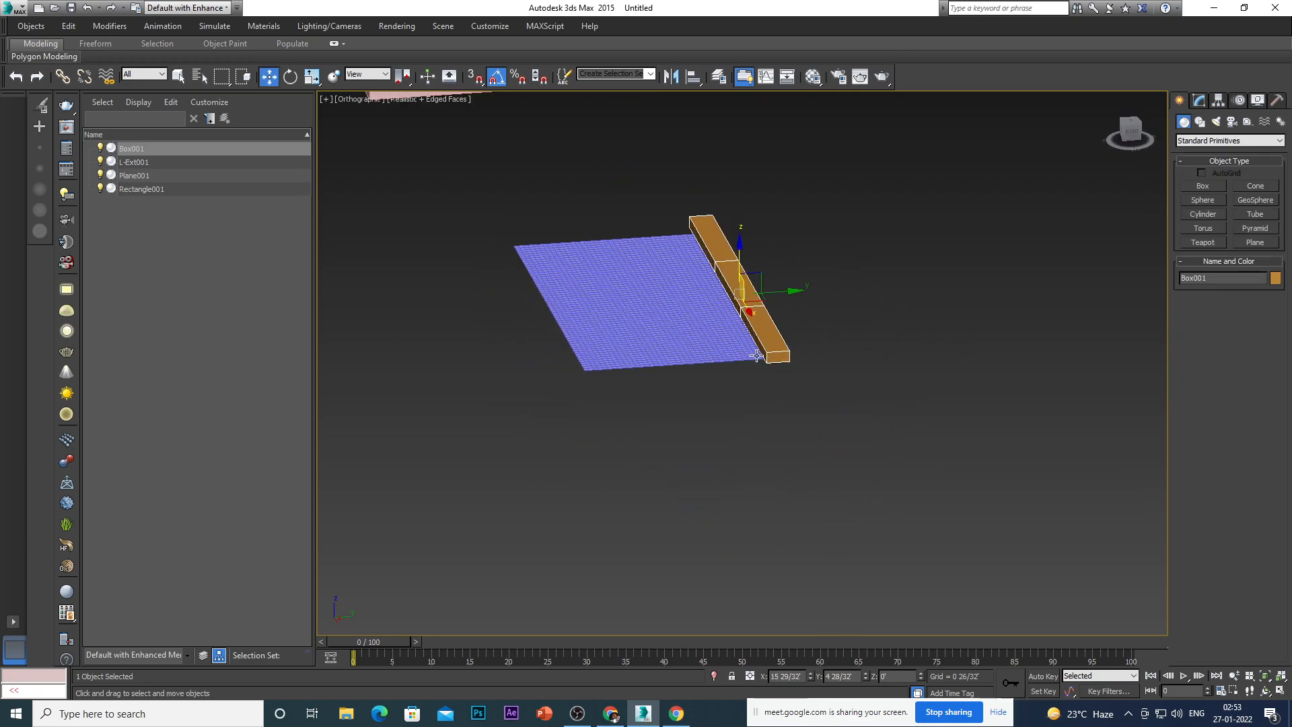
scroll(746, 255, "up", 4)
left_click_drag(723, 203, 724, 215)
Set the box to one width segment, 0 5/32' length and 5 10/32' width, and shift it against the plane's edge.
left_click(1201, 101)
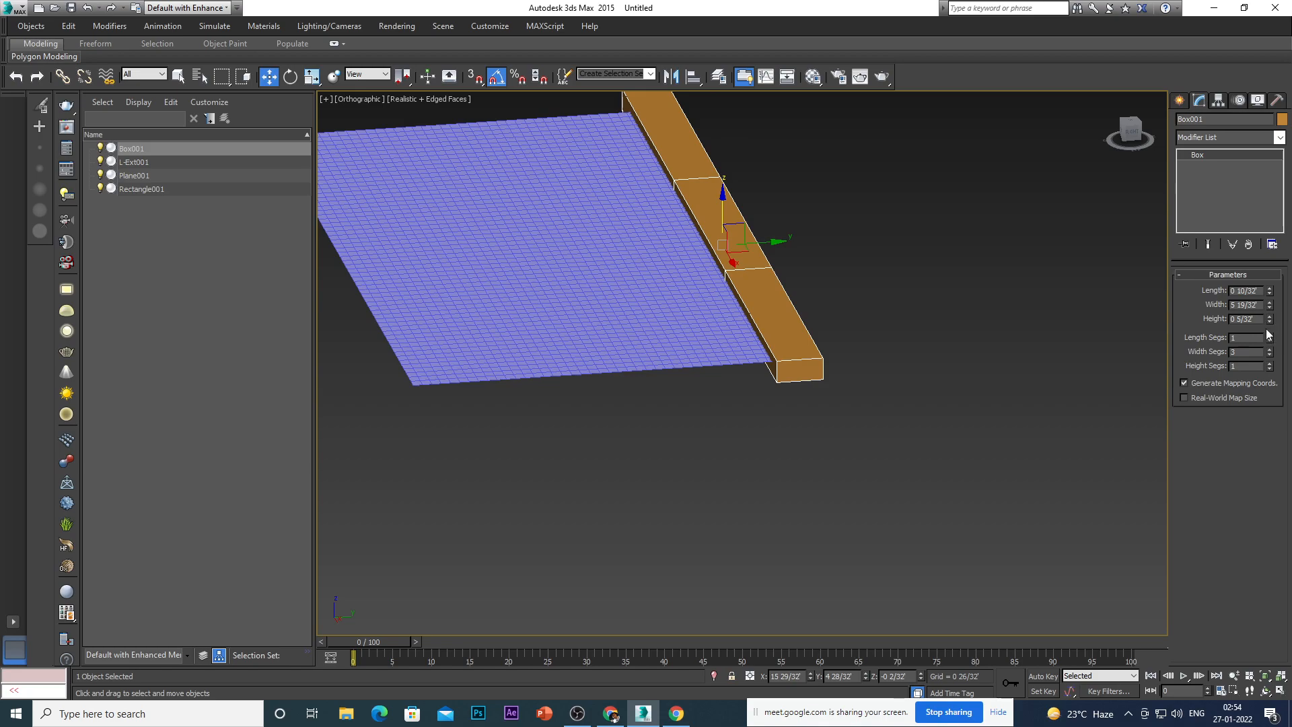
left_click(1269, 355)
left_click(1269, 355)
left_click_drag(1270, 307, 1253, 330)
mouse_move(762, 244)
left_mouse_down()
mouse_move(775, 243)
mouse_move(758, 245)
left_mouse_up()
Clone the box as one independent copy to the plane's opposite long edge.
scroll(850, 303, "down", 4)
scroll(853, 301, "down", 5)
scroll(783, 291, "up", 5)
mouse_move(972, 299)
left_mouse_down("shift")
mouse_move(850, 309)
mouse_move(840, 322)
left_mouse_up("shift")
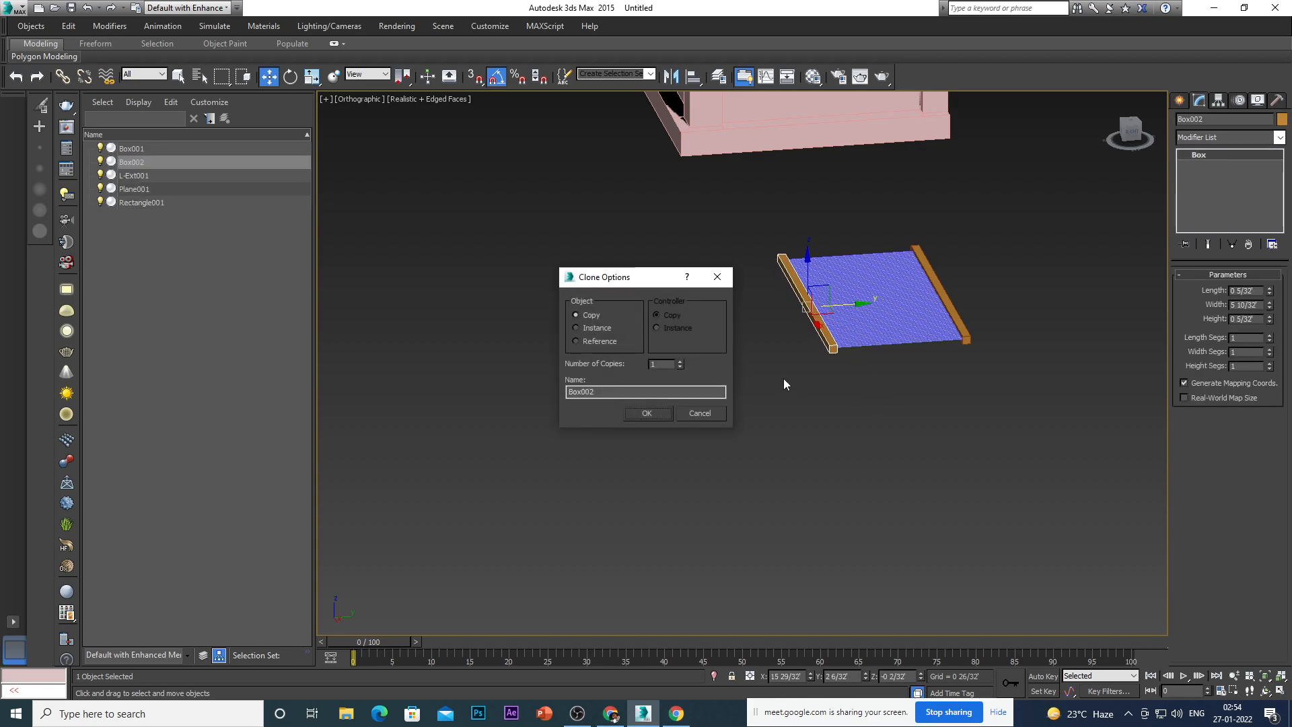
left_click(641, 415)
In the top view, nudge the copied box to line up with the plane's edge, and switch to wireframe display.
key("t")
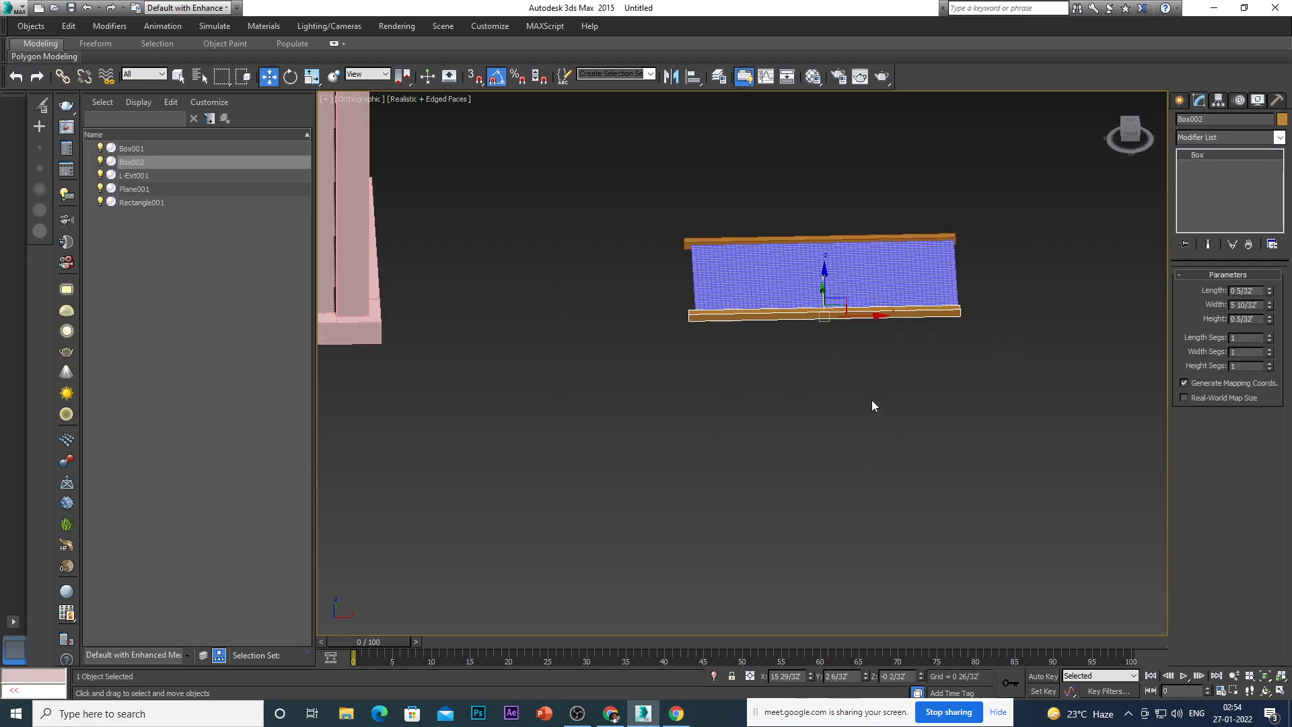
scroll(838, 363, "up", 10)
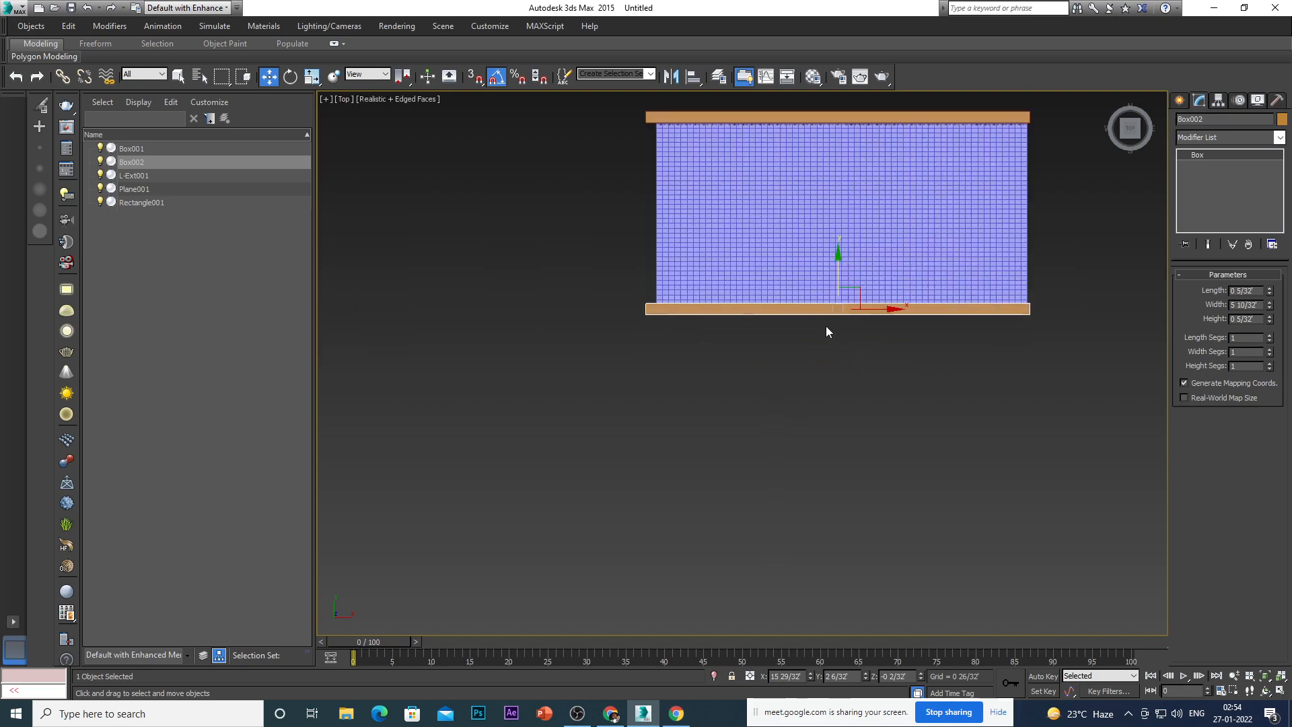
left_click_drag(839, 300, 836, 298)
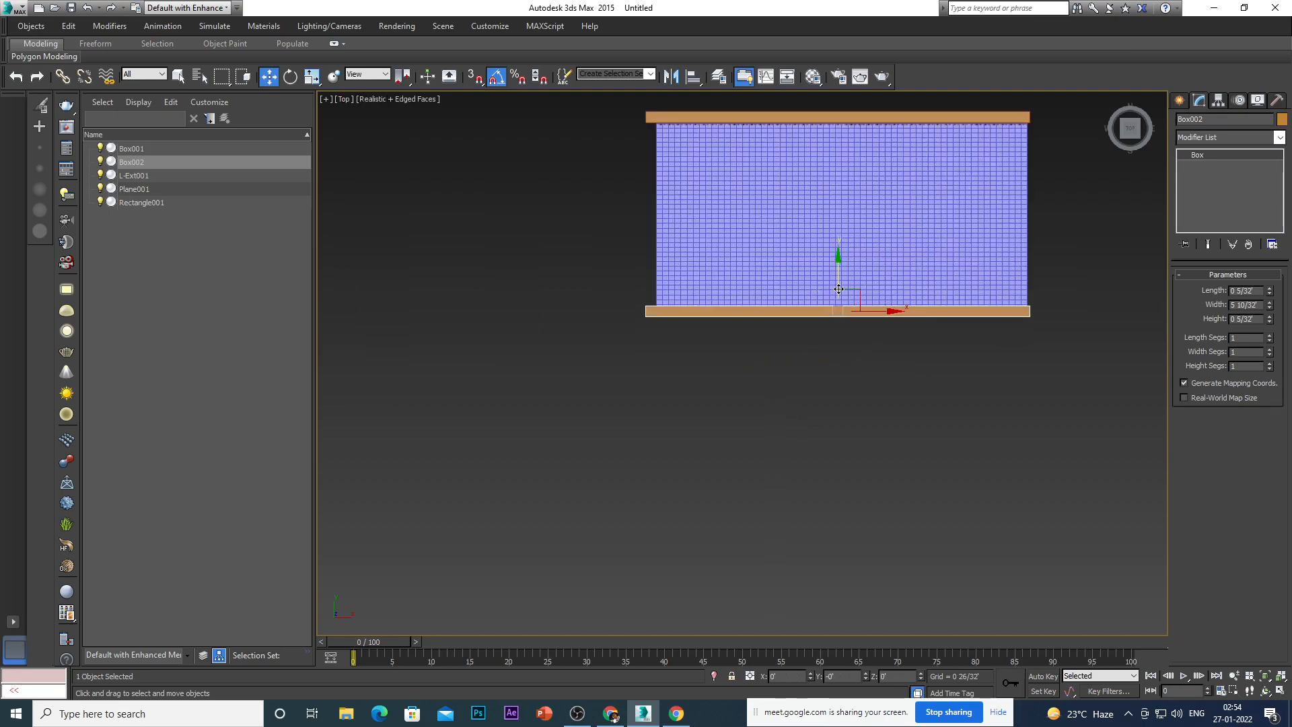
key("F3")
scroll(836, 303, "down", 5)
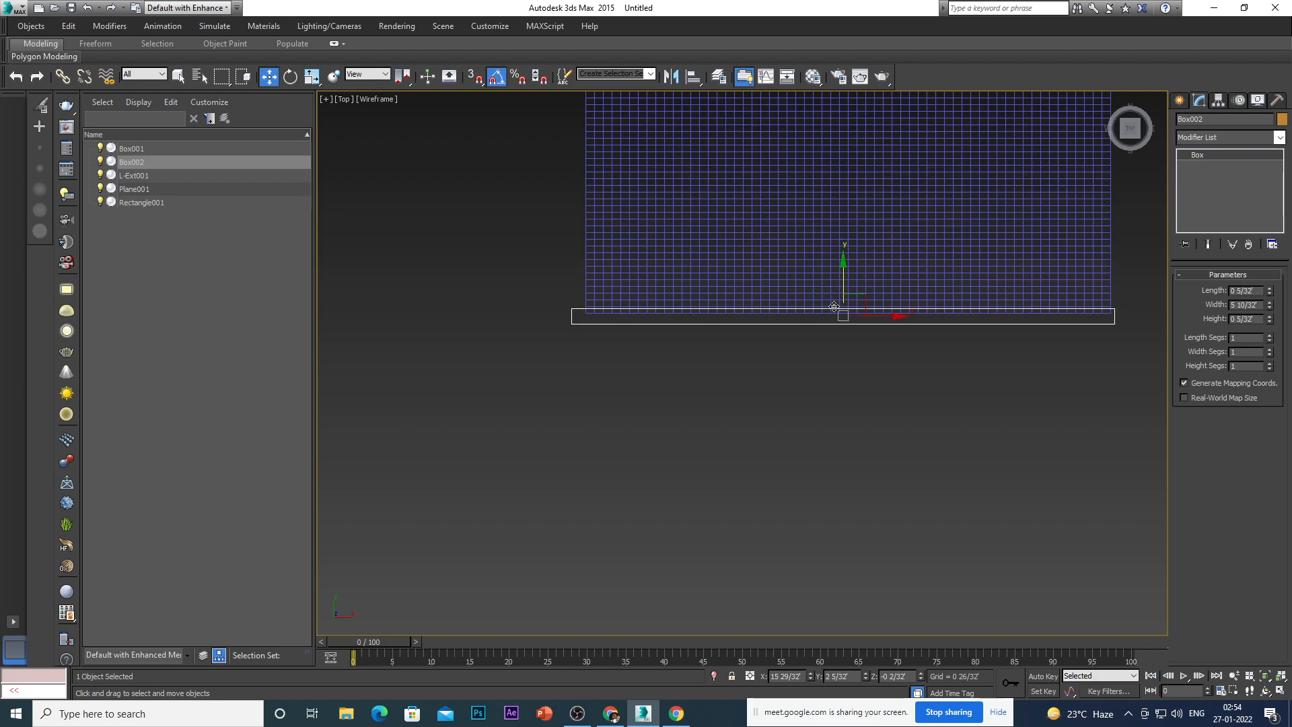
left_click(864, 416)
scroll(863, 306, "up", 4)
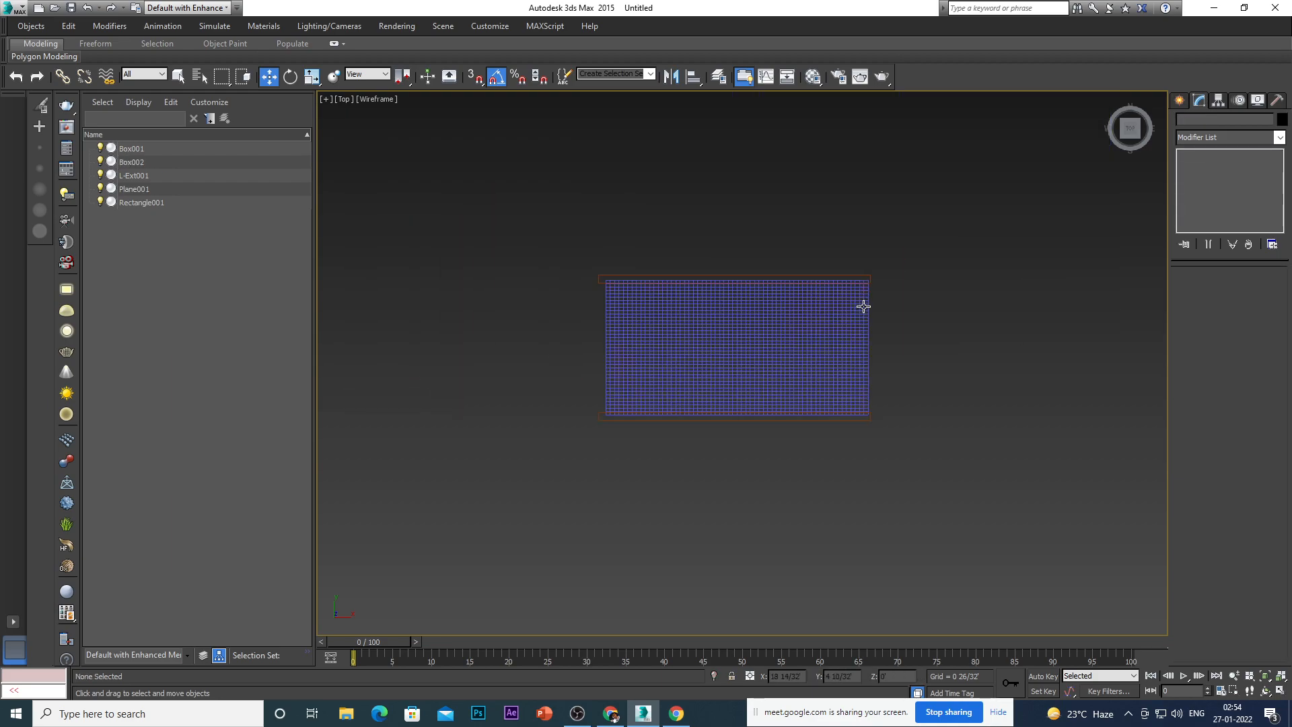
Select the segmented plane and apply the Cloth modifier to it.
left_click(762, 353)
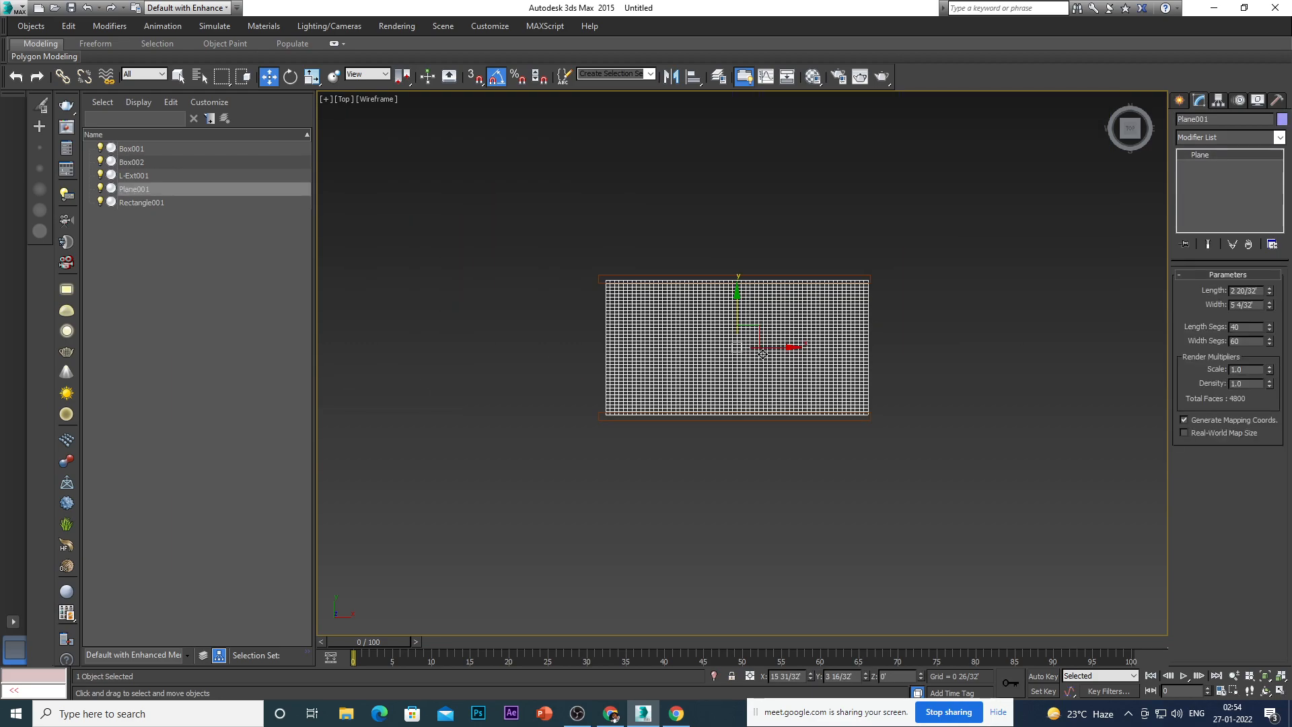
scroll(841, 309, "up", 2)
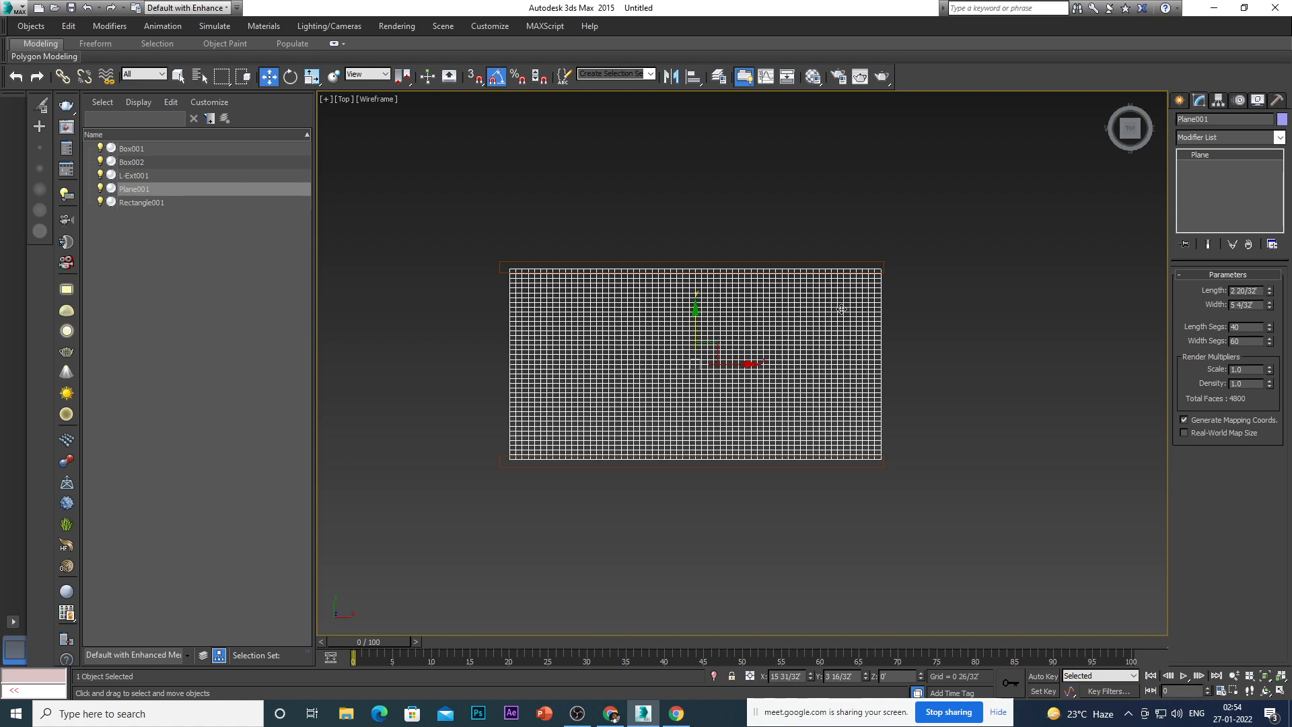
left_click(1186, 139)
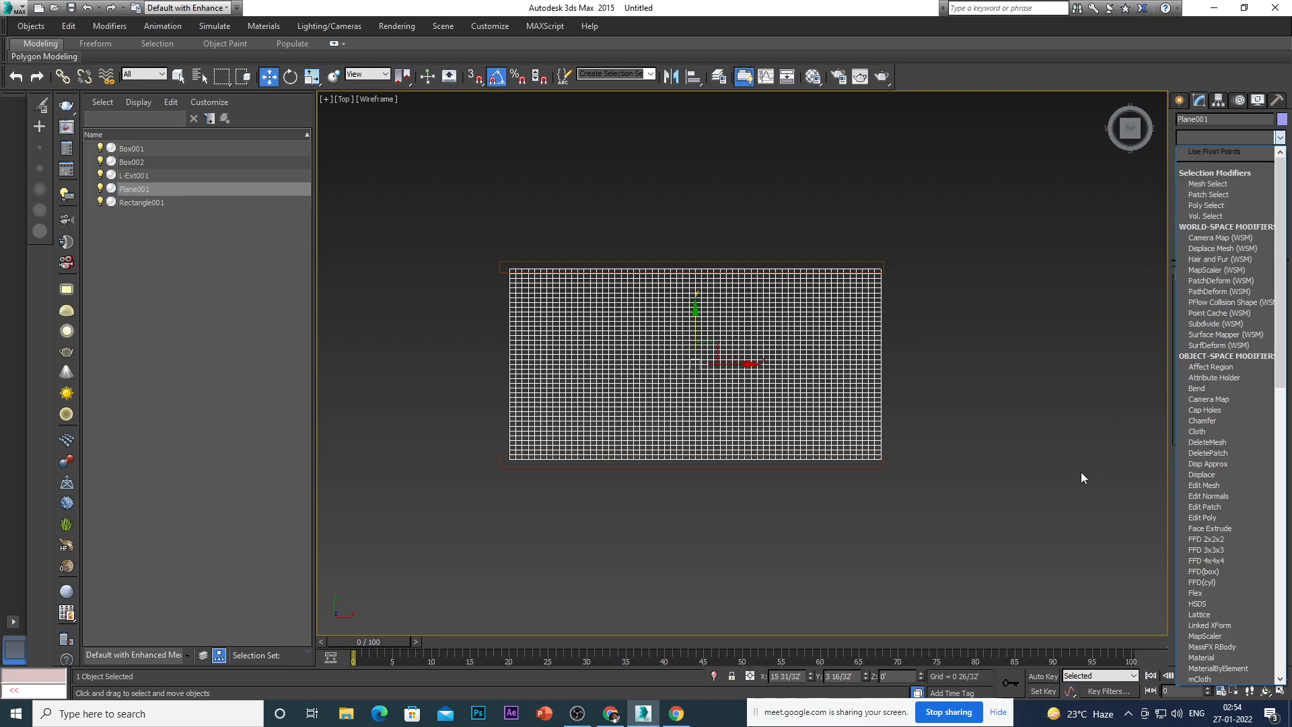
key("c")
key("l")
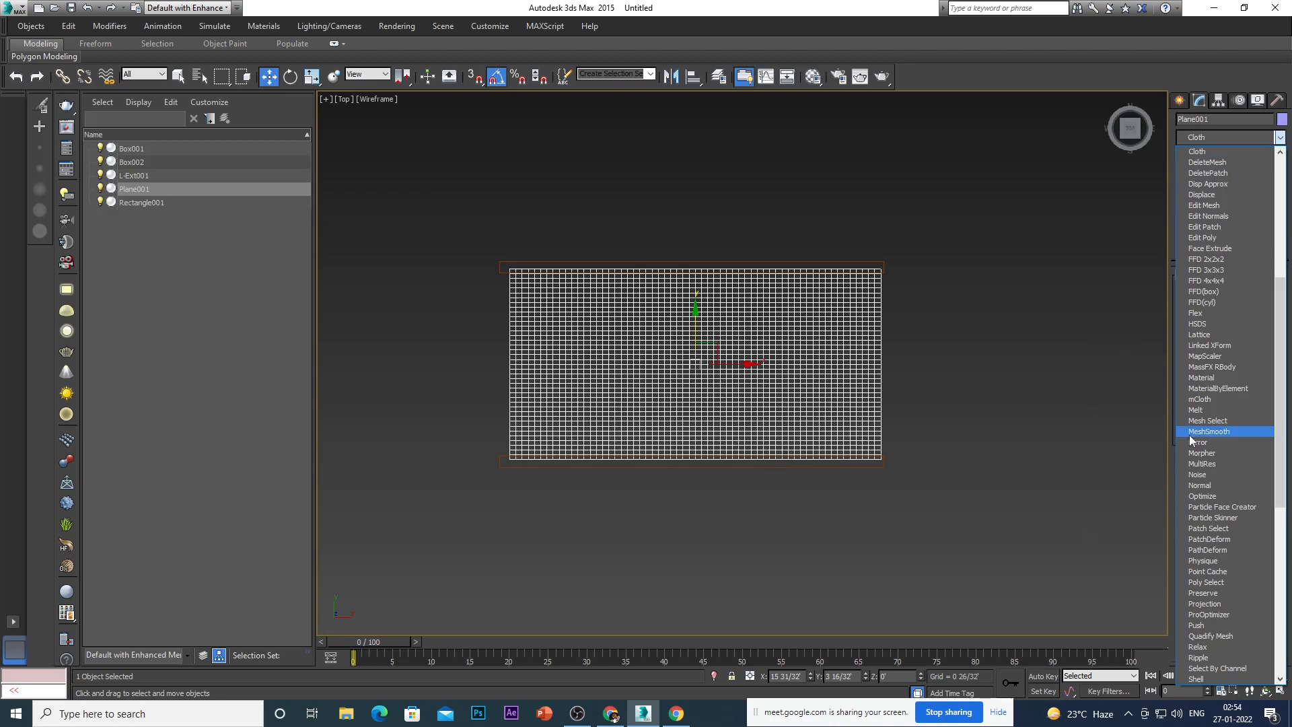
left_click(1213, 154)
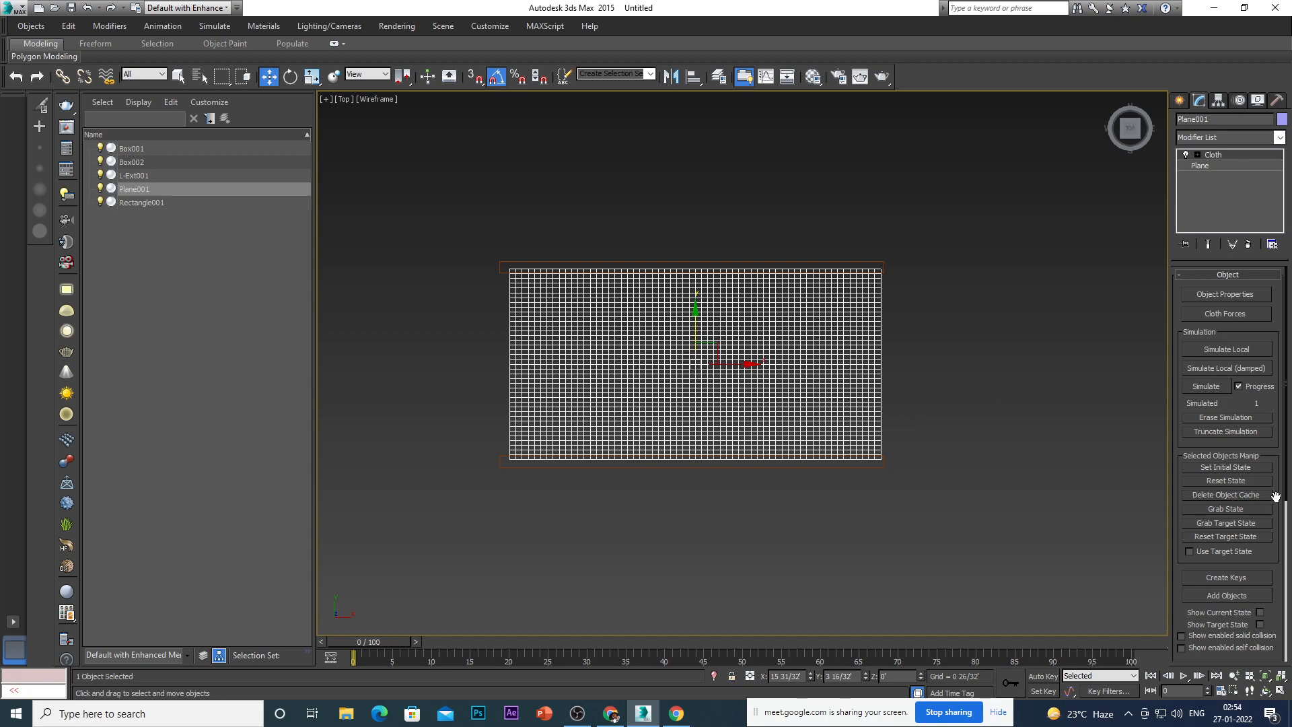
Look through the Cloth modifier's settings and its Object Properties dialog without changing anything.
left_click_drag(1276, 330, 1278, 304)
scroll(1278, 304, "down", 2)
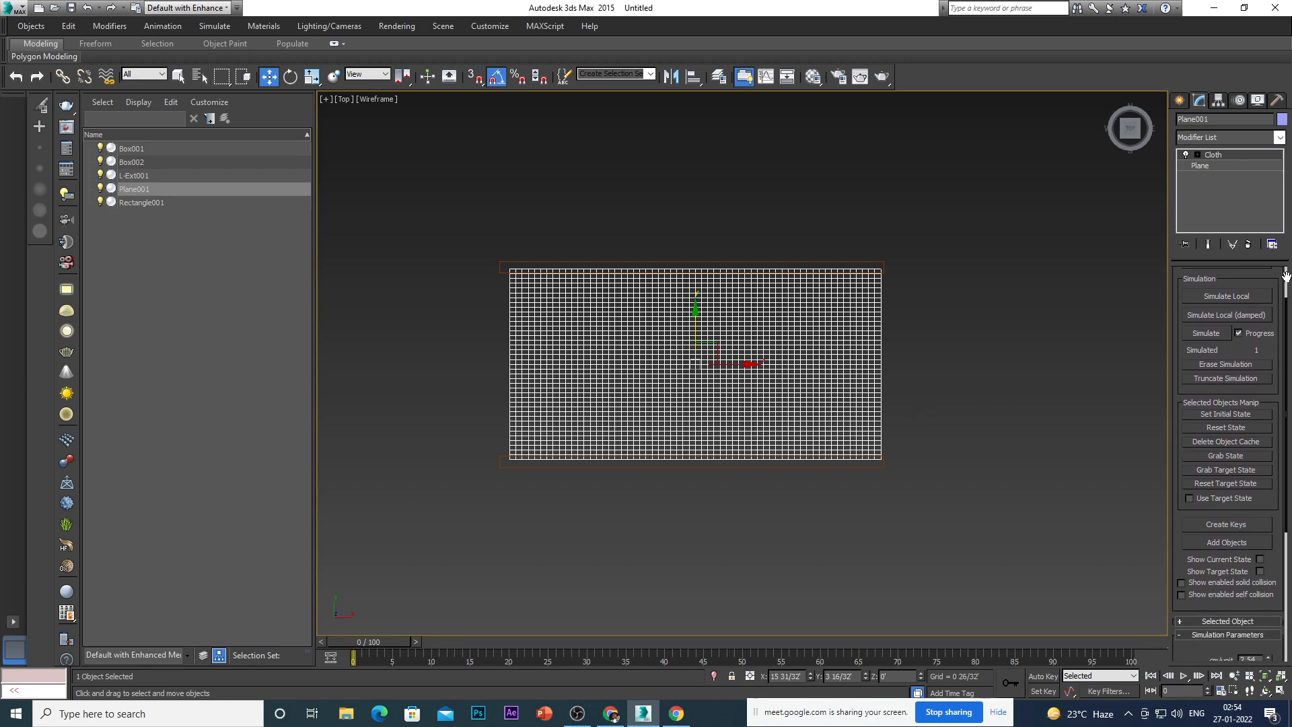
left_click_drag(1268, 497, 1280, 683)
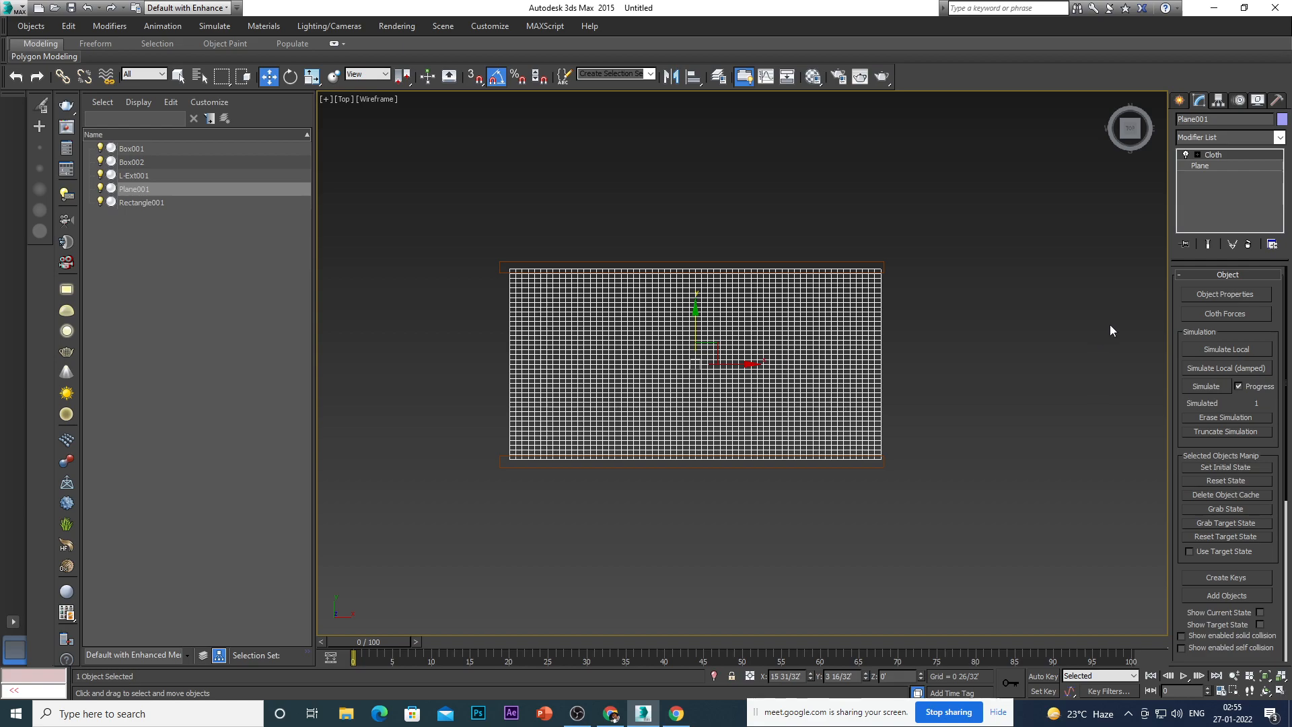
left_click(1200, 294)
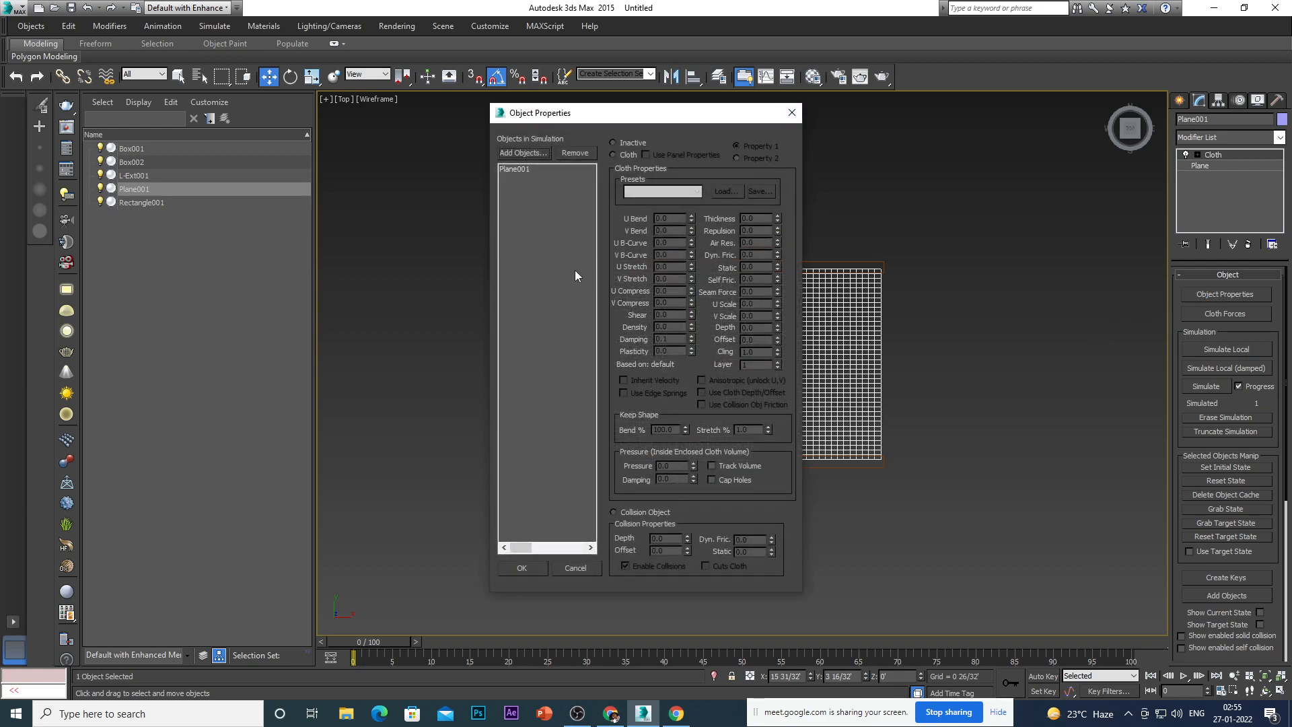
left_click(799, 114)
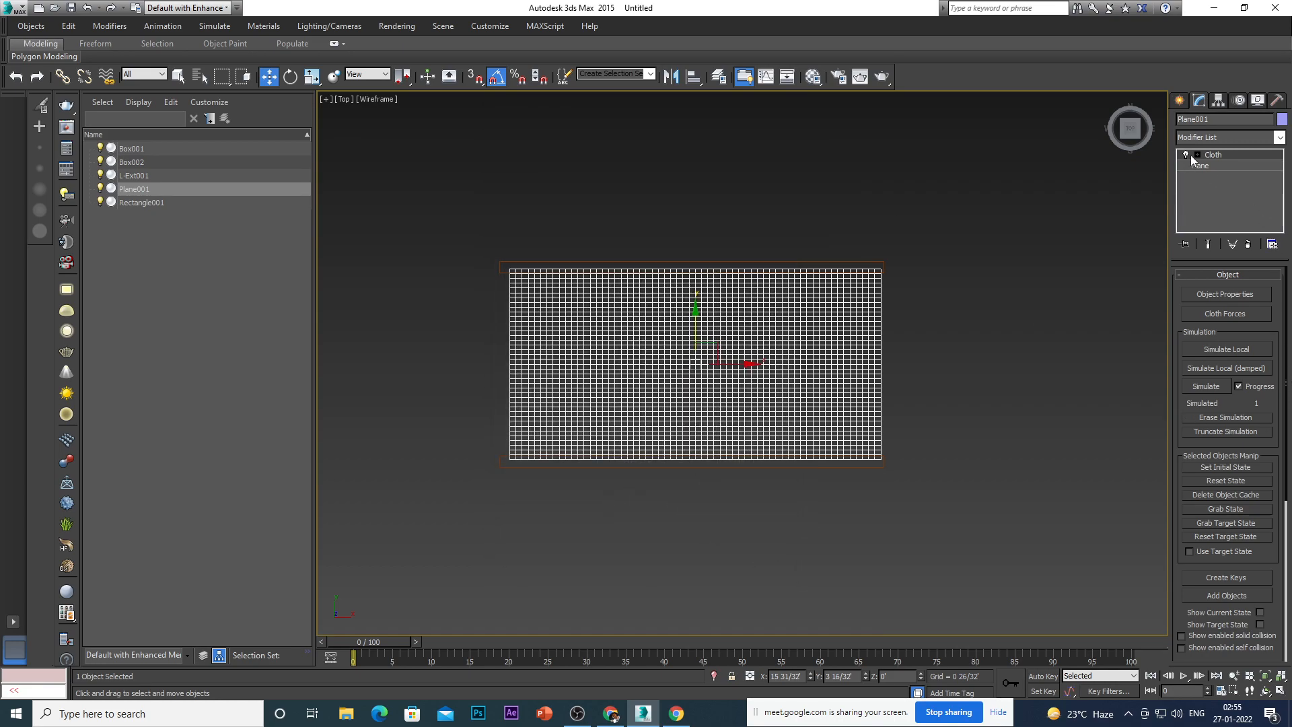
At the Cloth modifier's Group level, make a group with the default name Group001.
left_click(1220, 153)
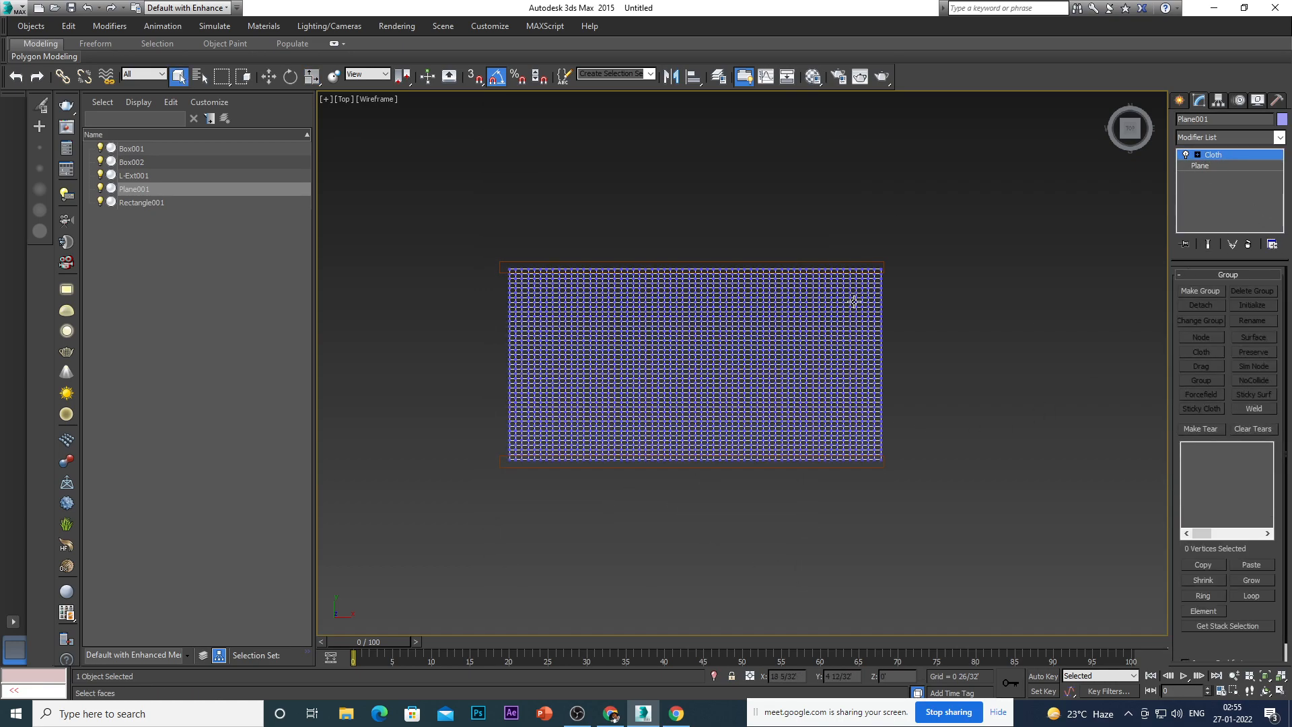
scroll(873, 280, "up", 5)
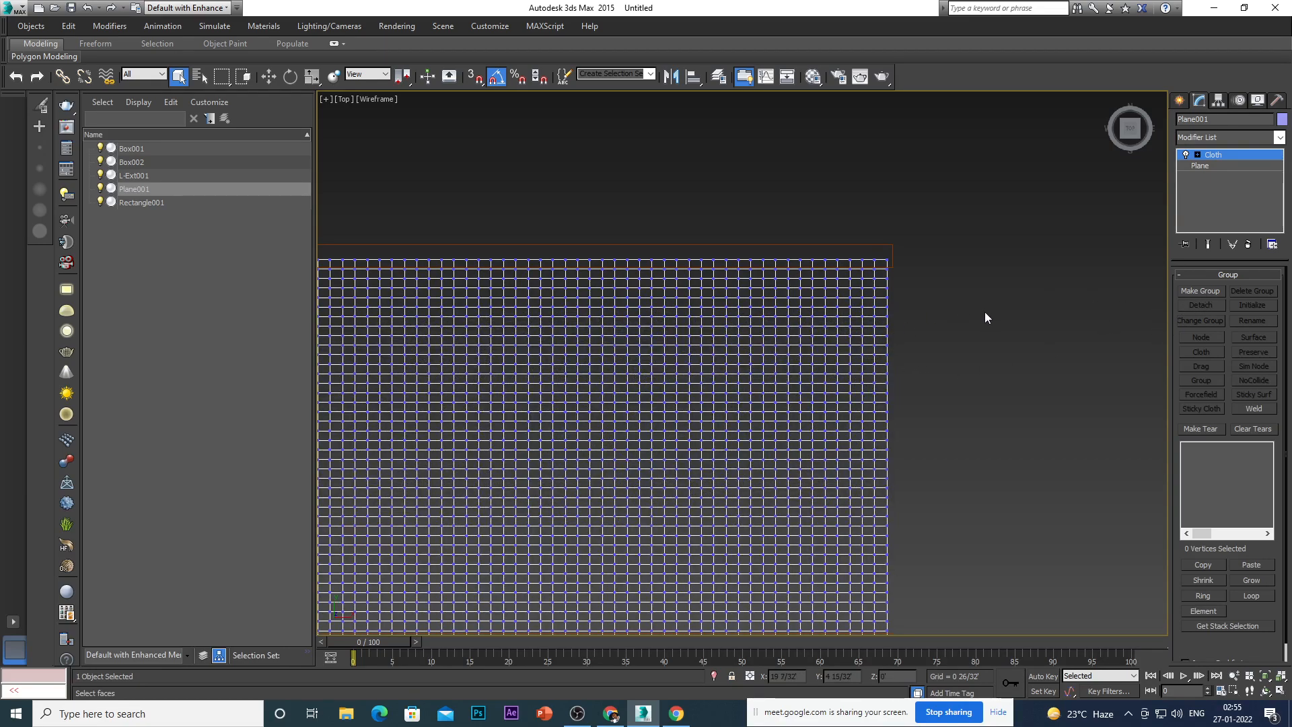
left_click(1197, 155)
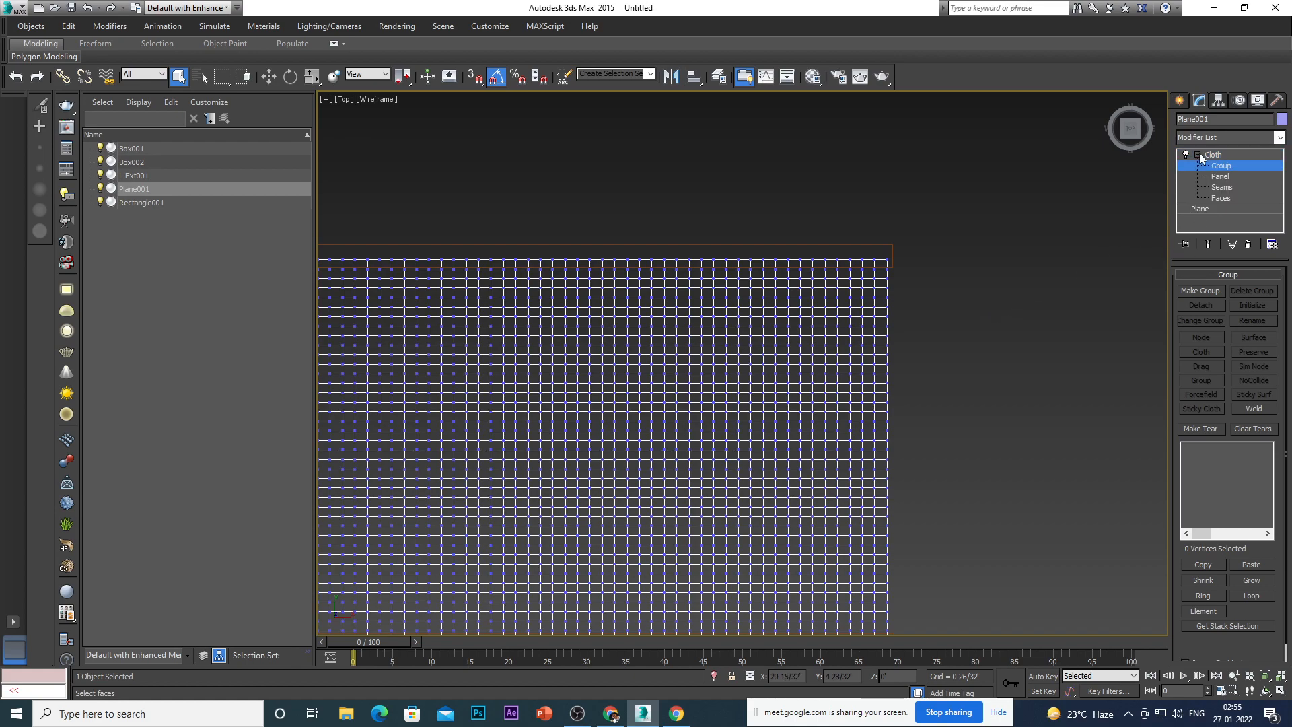
left_click(1198, 155)
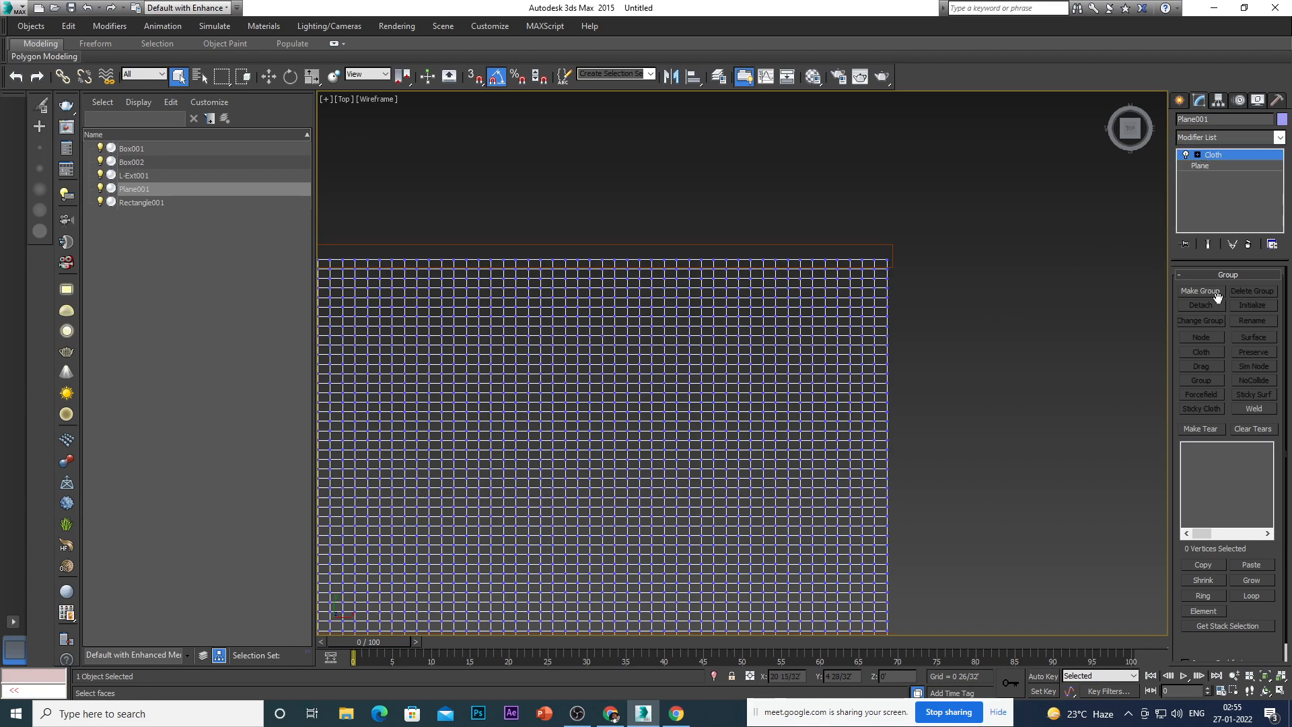
left_click(1200, 291)
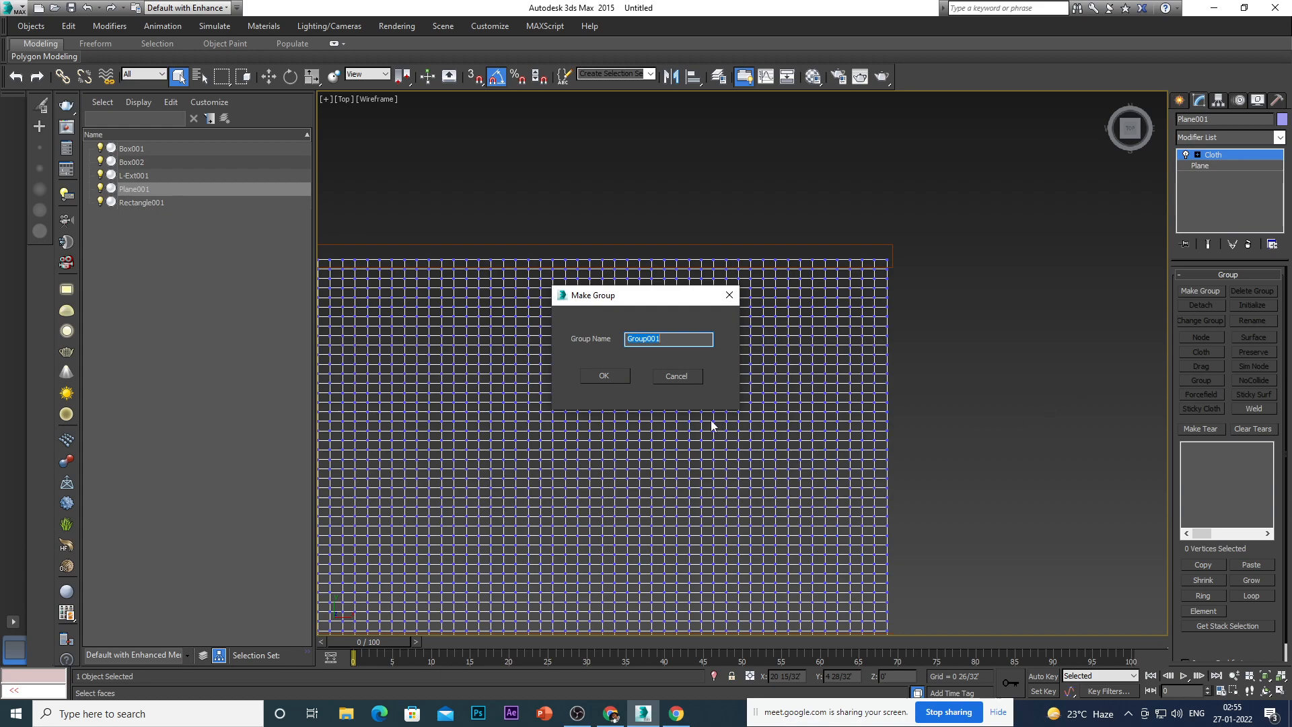
left_click(604, 375)
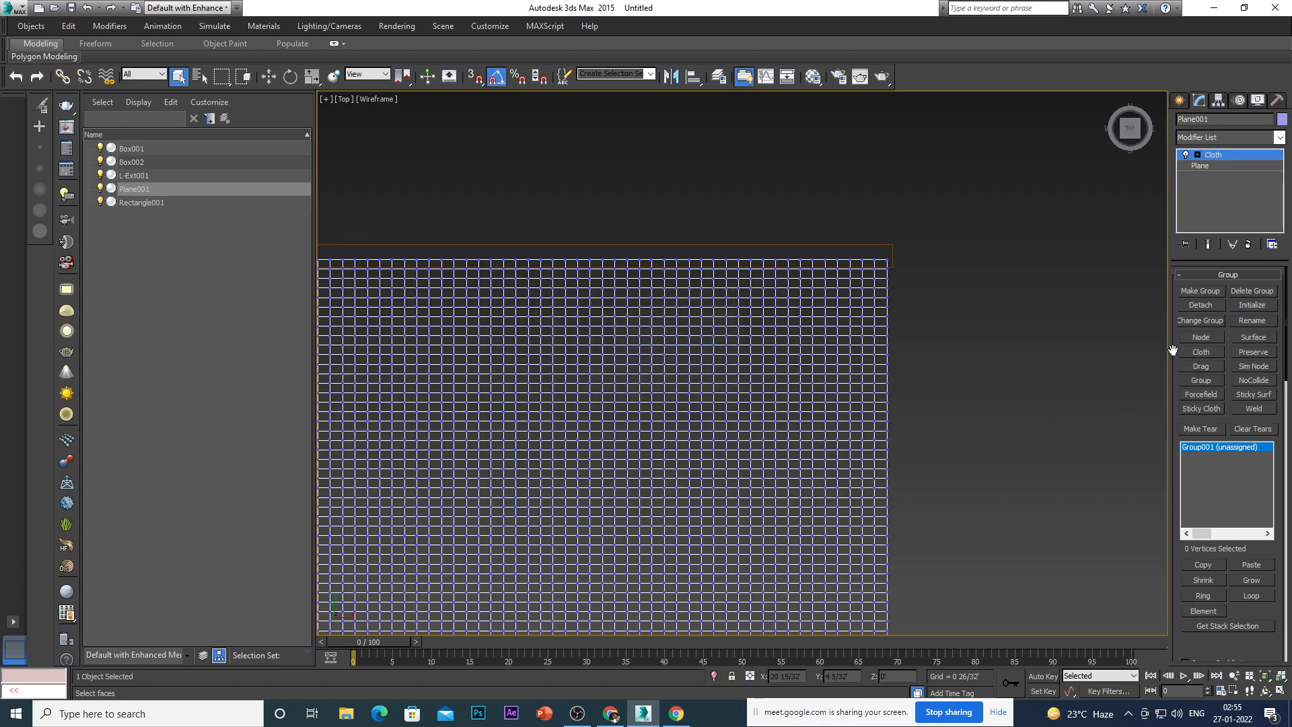
Undo the cloth group and the Cloth modifier, and deselect the plane.
key("ctrl+z")
key("ctrl+z")
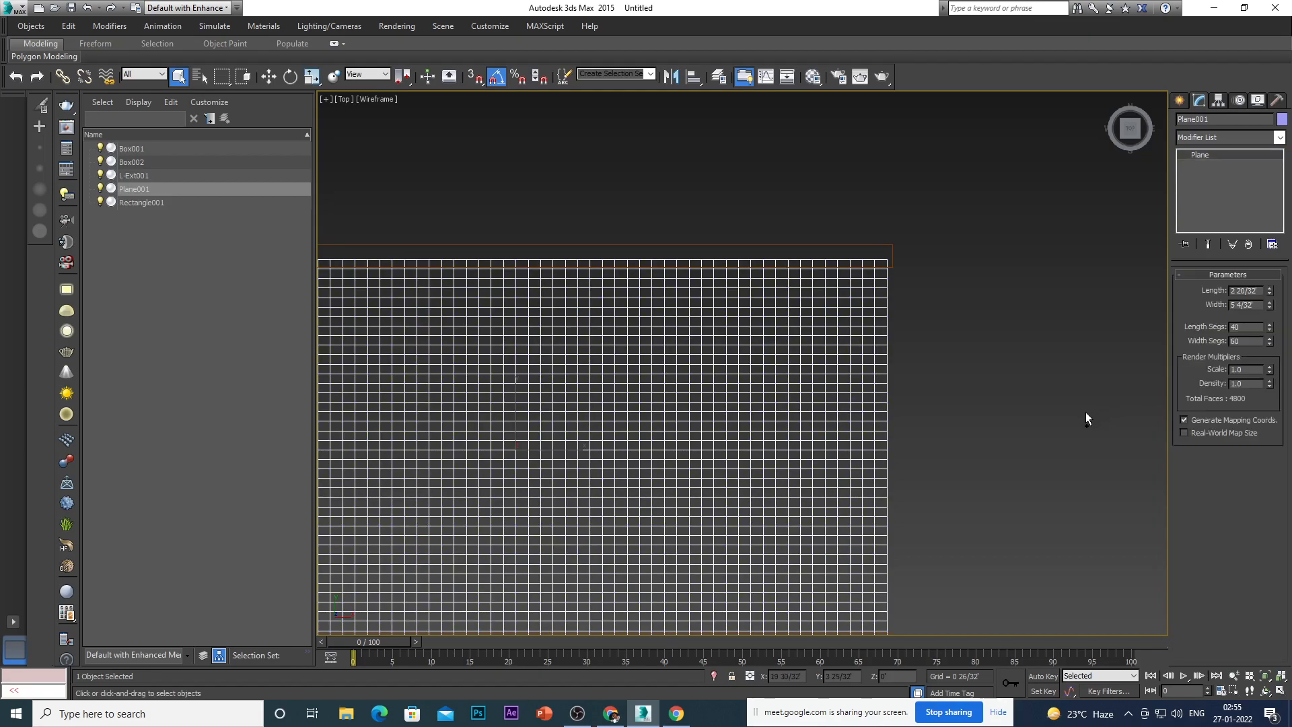
left_click(1090, 411)
scroll(985, 307, "down", 7)
scroll(983, 306, "up", 4)
scroll(899, 429, "down", 4)
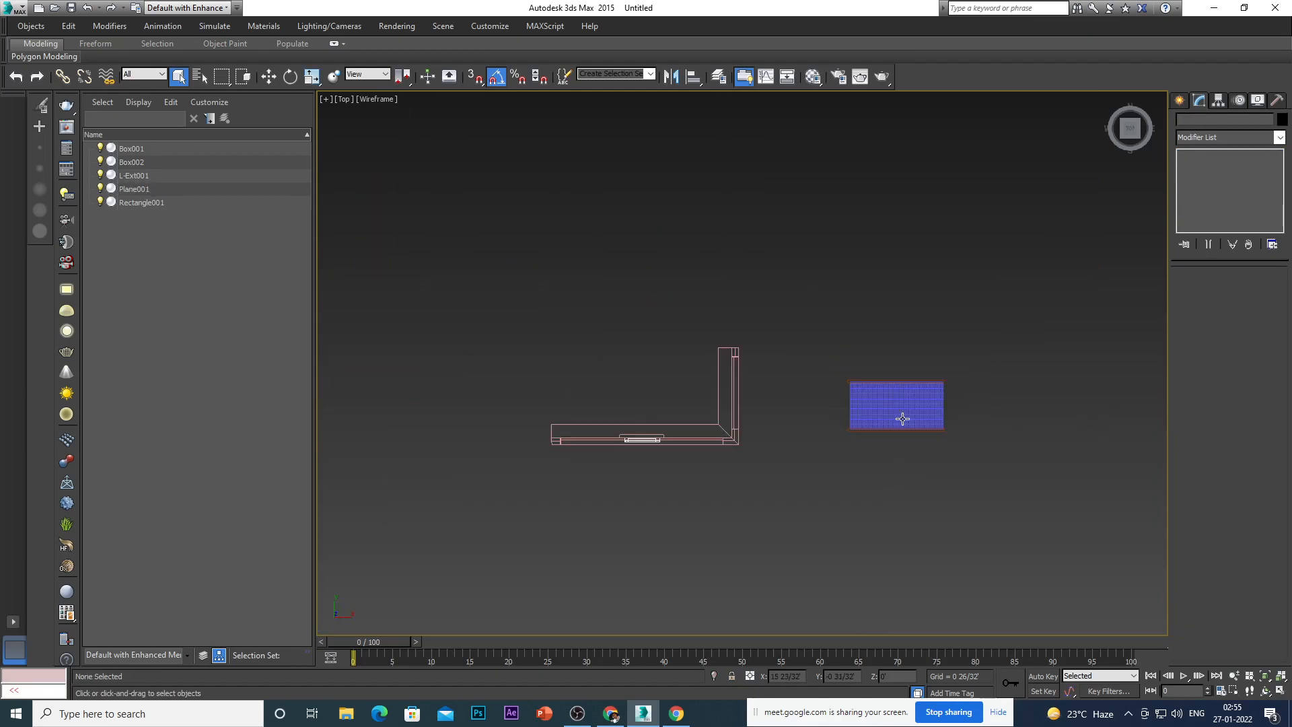
Reselect the plane, dismiss the error dialogs and apply a fresh Cloth modifier.
scroll(914, 398, "up", 3)
left_click(952, 411)
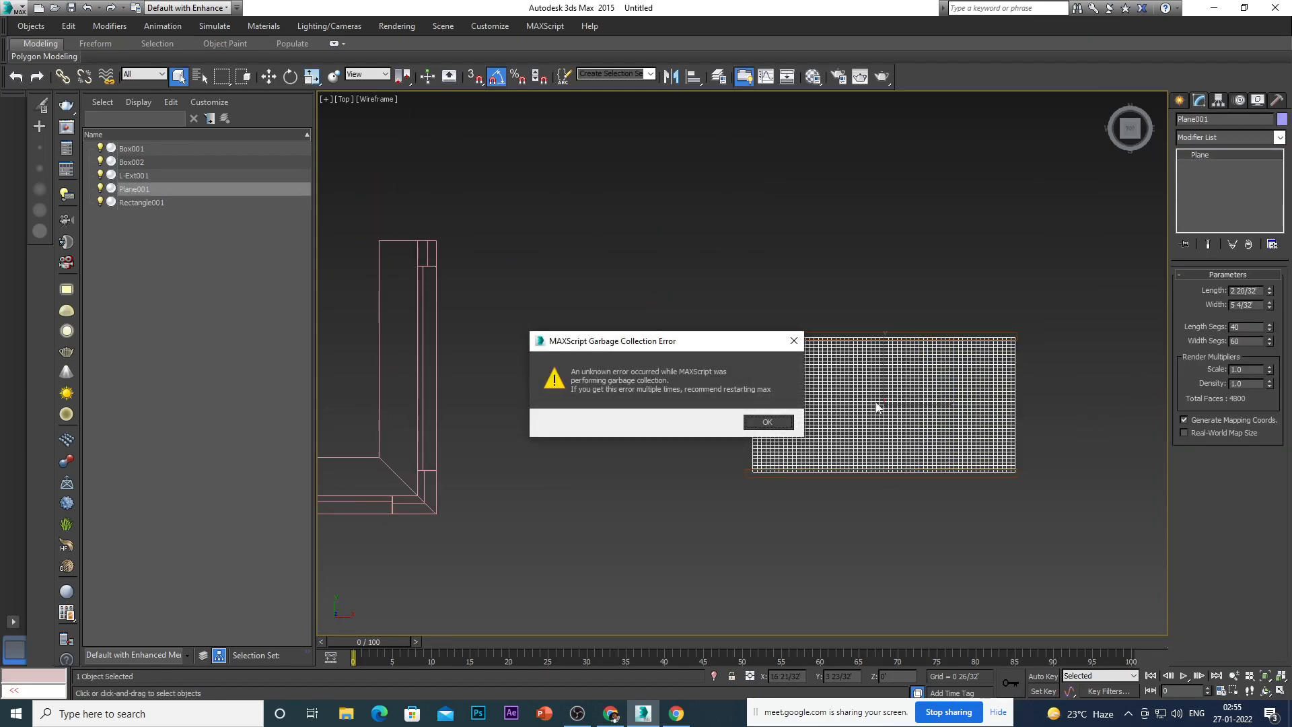
left_click(795, 341)
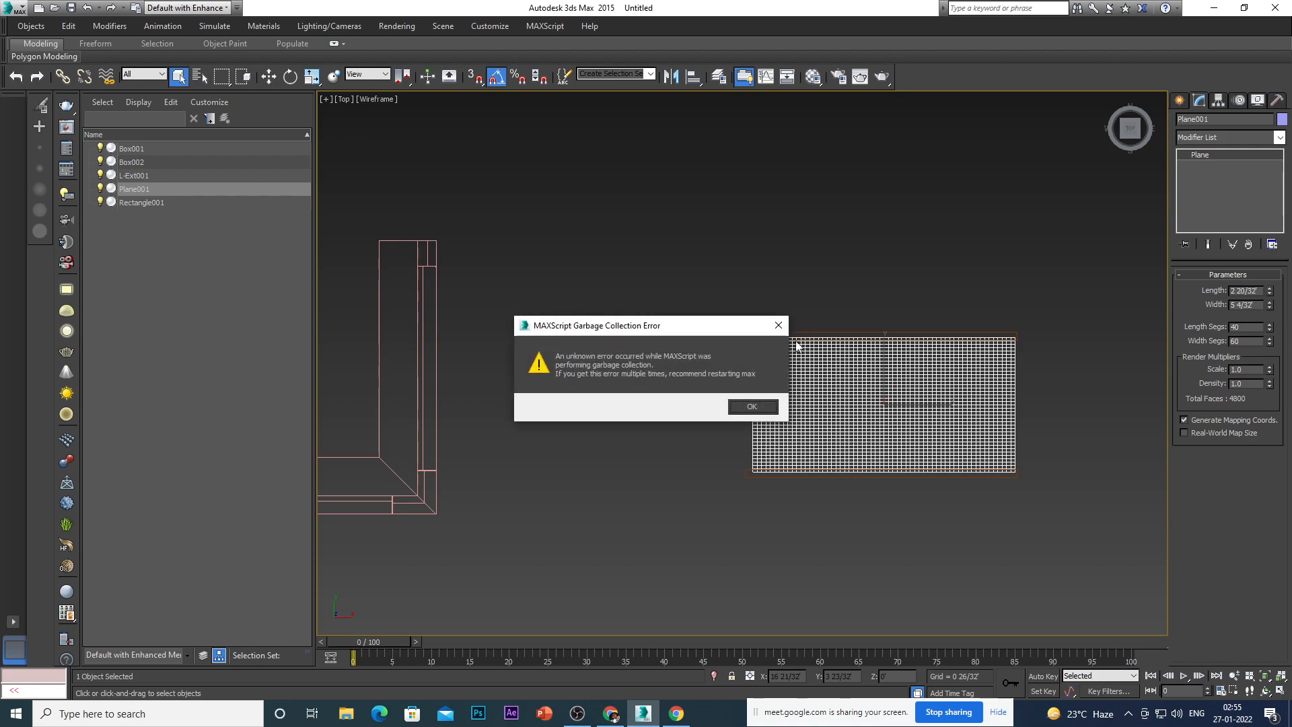
left_click(795, 342)
key("z")
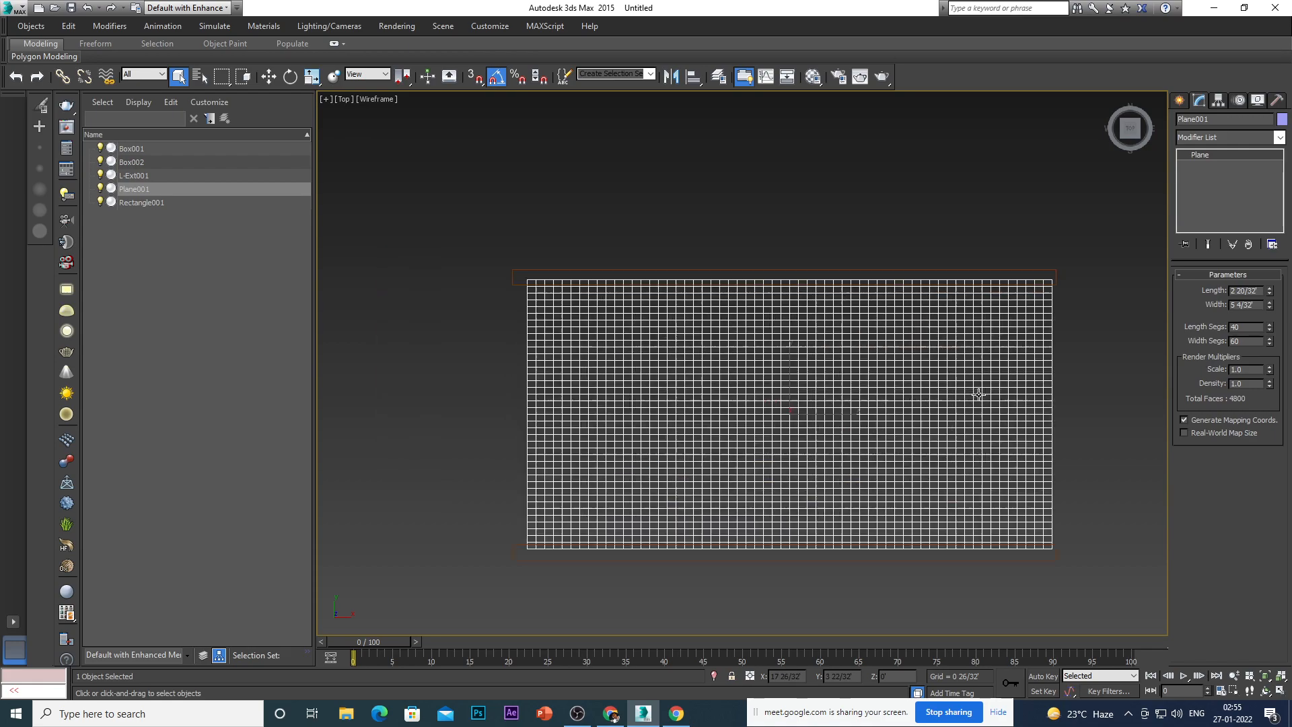
left_click(1211, 134)
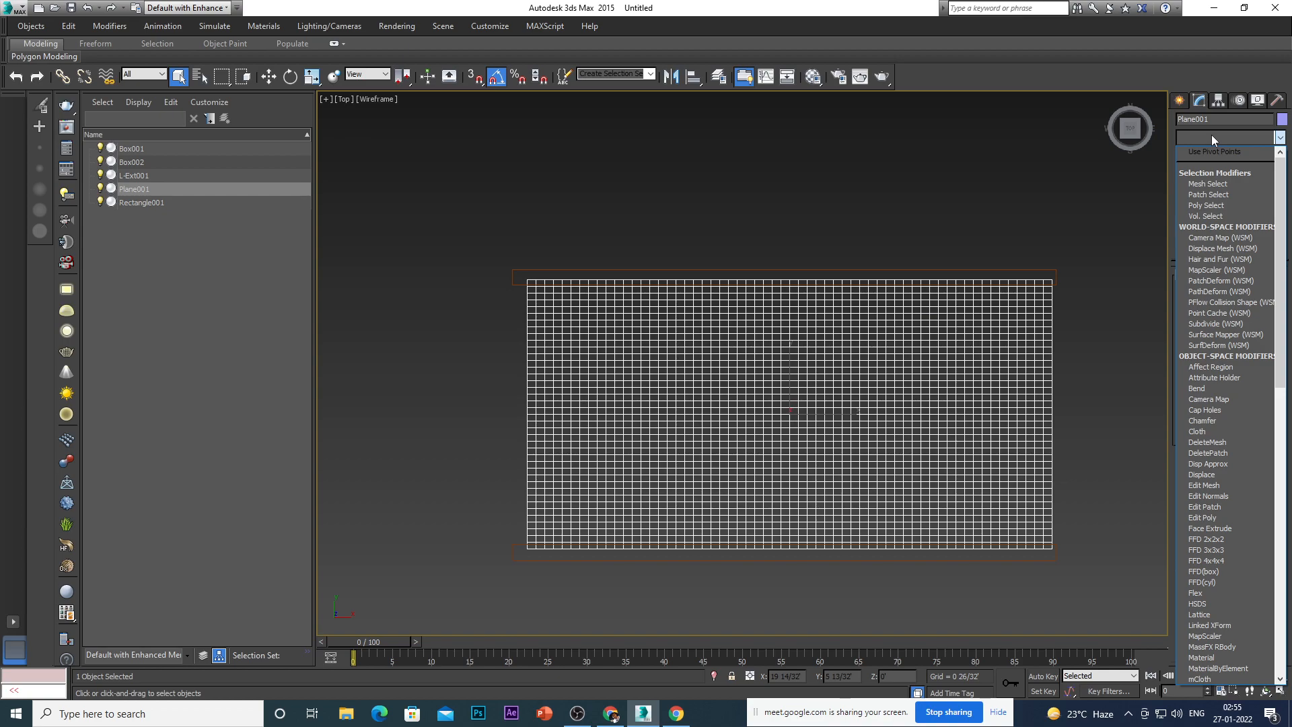
scroll(1211, 202, "down", 5)
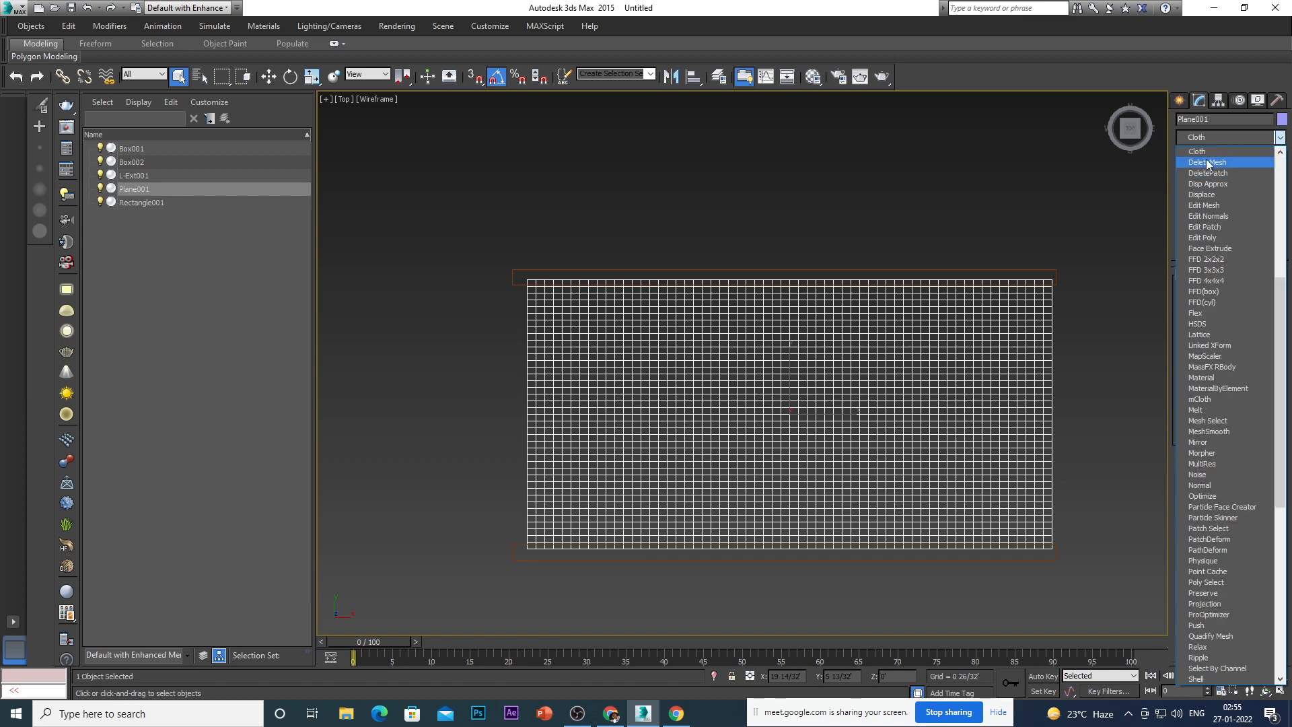
left_click(1205, 148)
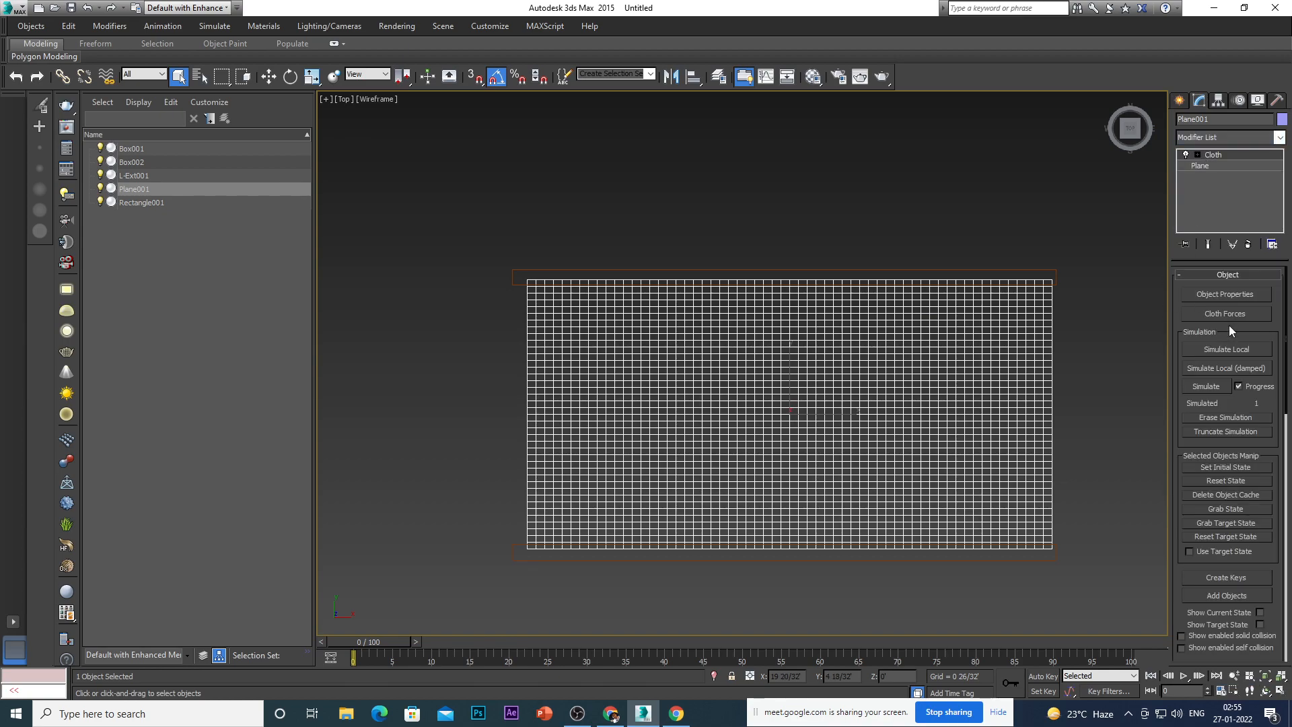
At the Cloth modifier's Group level, select the full row of vertices along the plane's upper edge in Top view.
left_click(1204, 155)
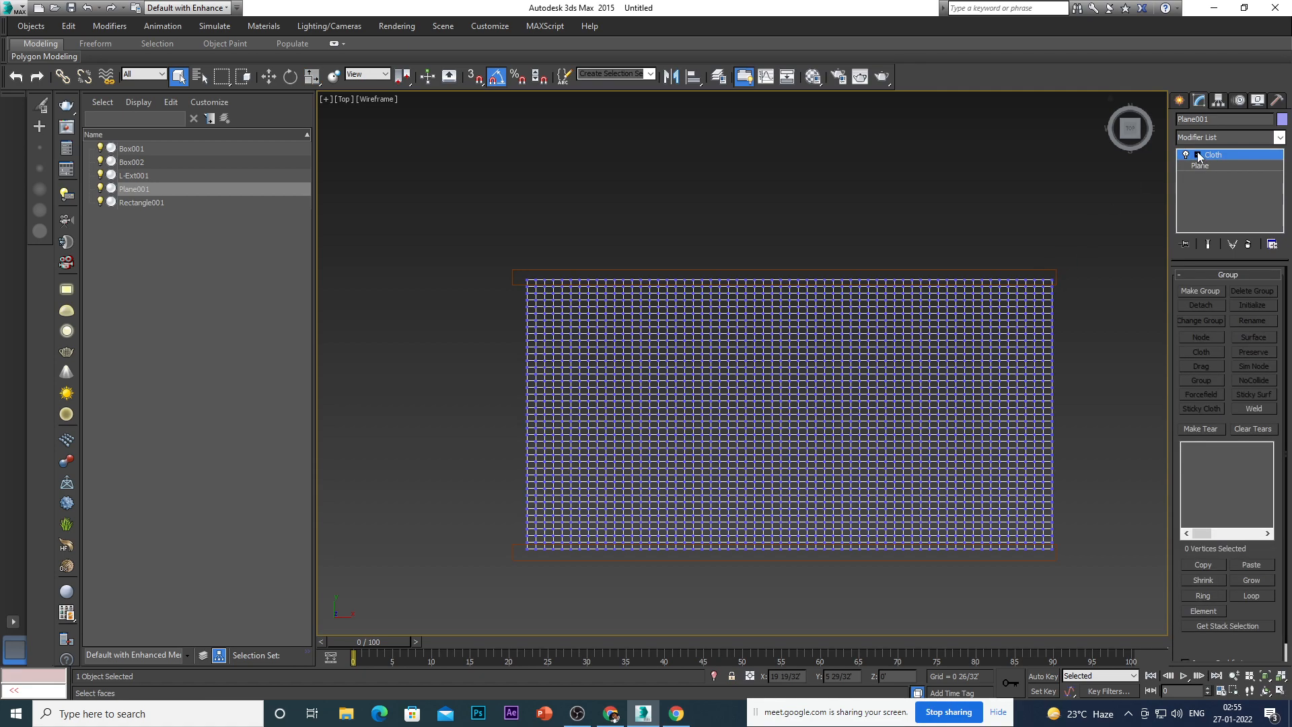
scroll(1052, 278, "up", 3)
left_click(1056, 278)
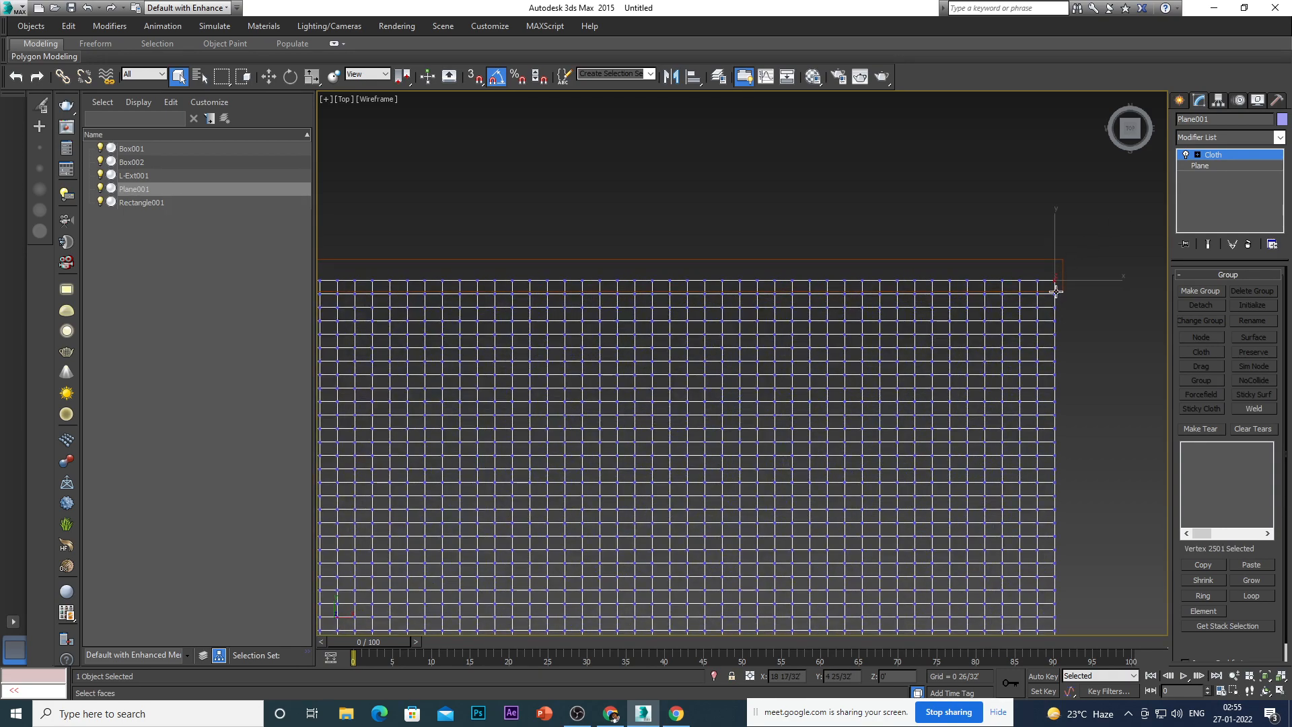
scroll(1043, 285, "up", 2)
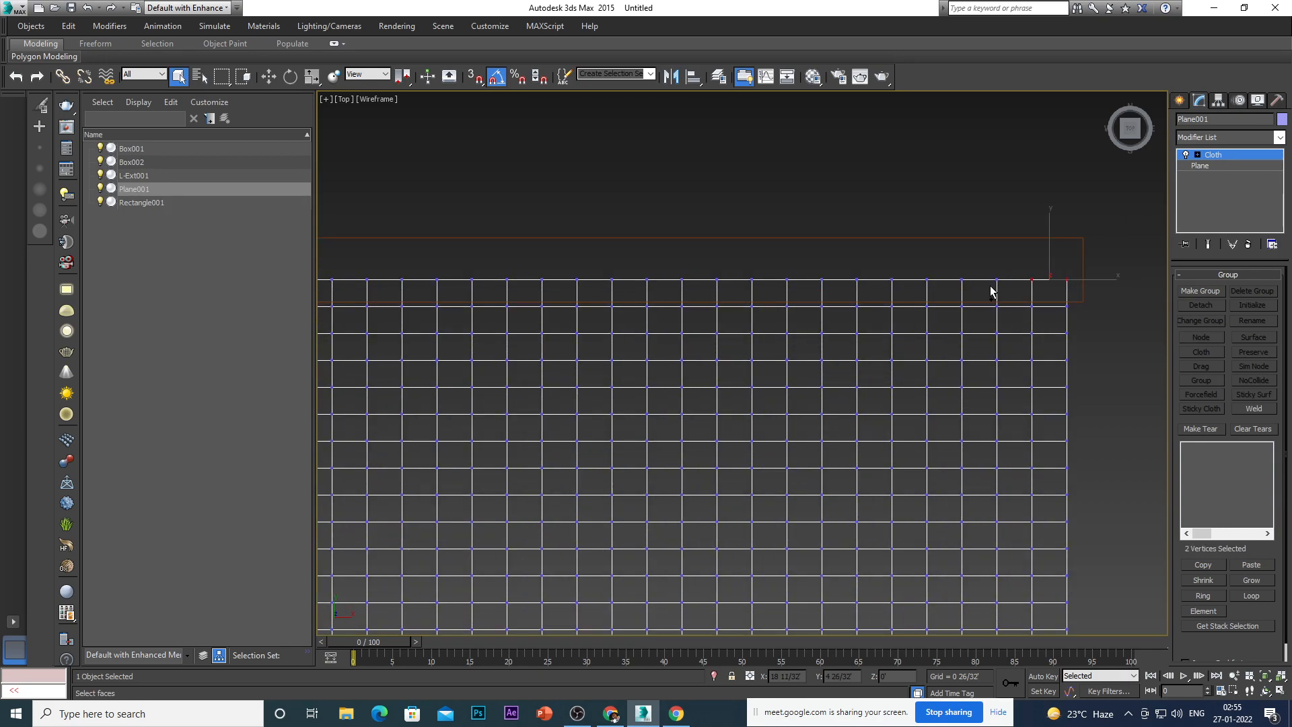
scroll(994, 281, "down", 2)
scroll(646, 280, "down", 2)
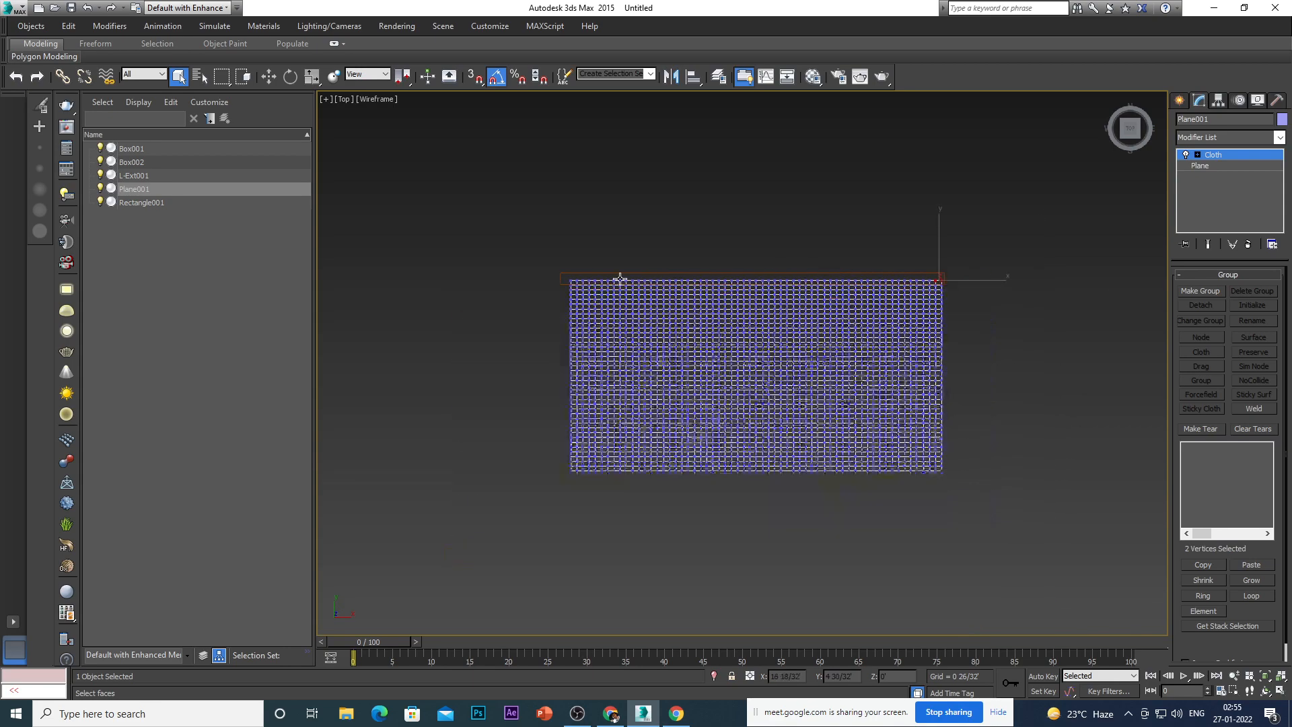
scroll(565, 286, "up", 5)
left_click_drag(801, 273, 807, 289)
scroll(640, 311, "down", 3)
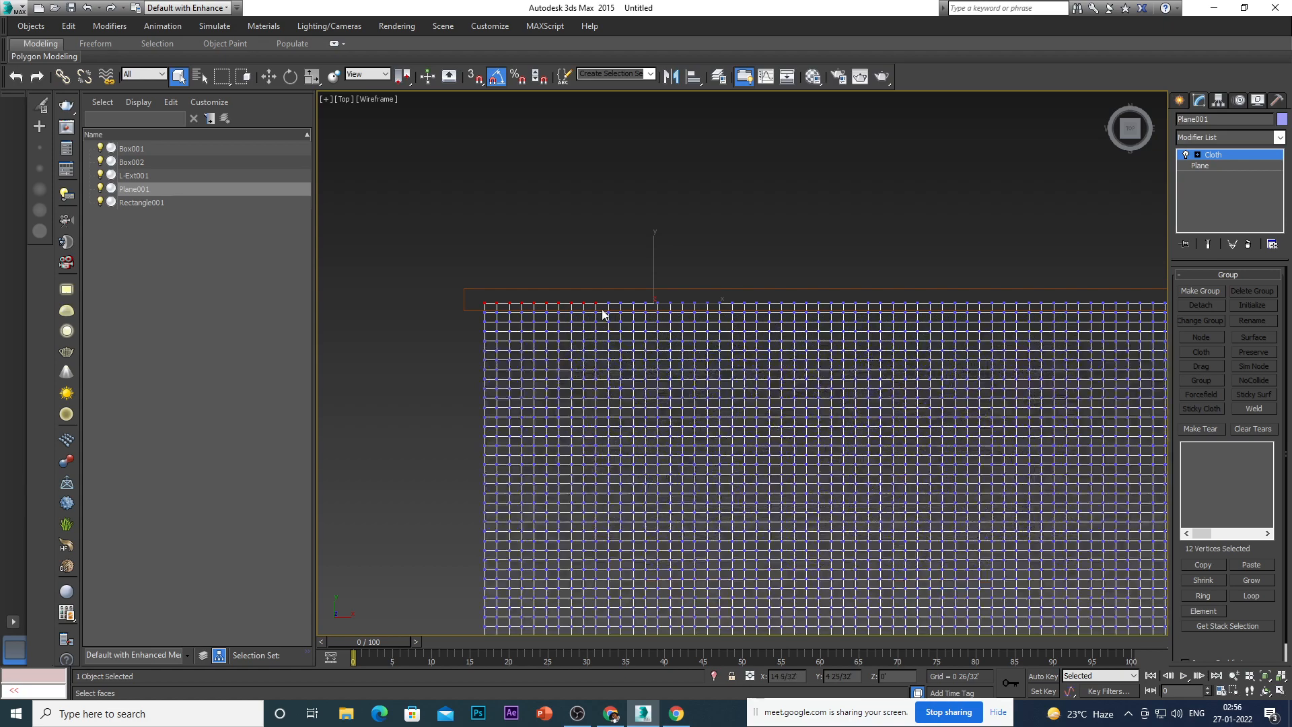
scroll(599, 314, "up", 2)
left_click_drag(559, 289, 855, 304)
scroll(704, 298, "down", 3)
scroll(787, 303, "up", 3)
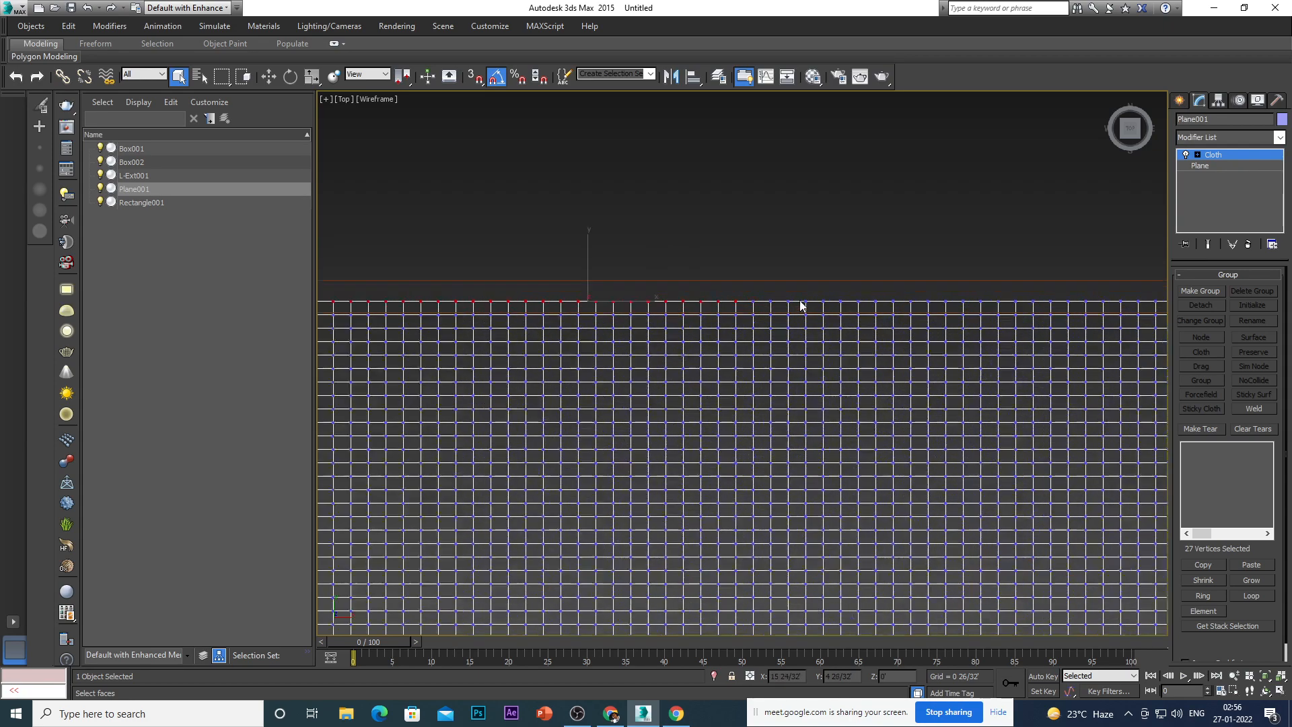
left_click_drag(699, 286, 875, 313, "ctrl")
scroll(680, 301, "down", 3)
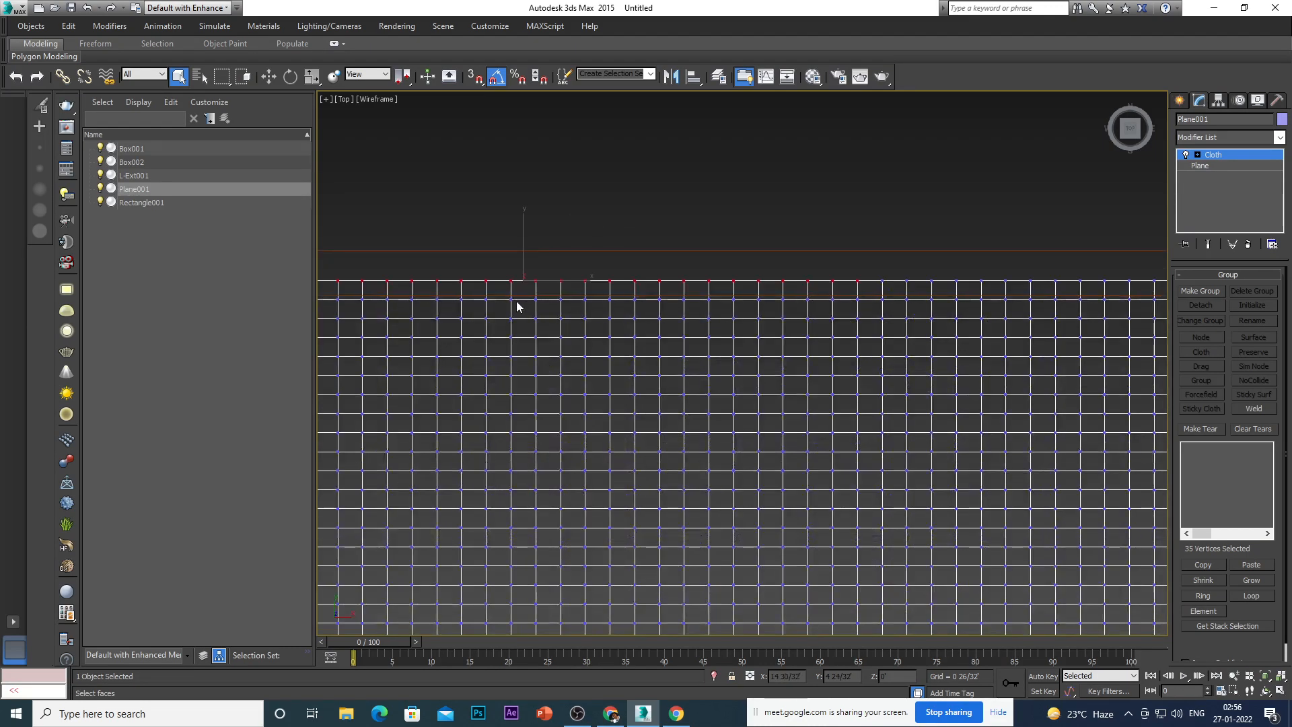
scroll(671, 294, "down", 3)
scroll(565, 303, "up", 2)
left_click_drag(506, 278, 1003, 300)
scroll(841, 306, "down", 5)
scroll(780, 310, "up", 6)
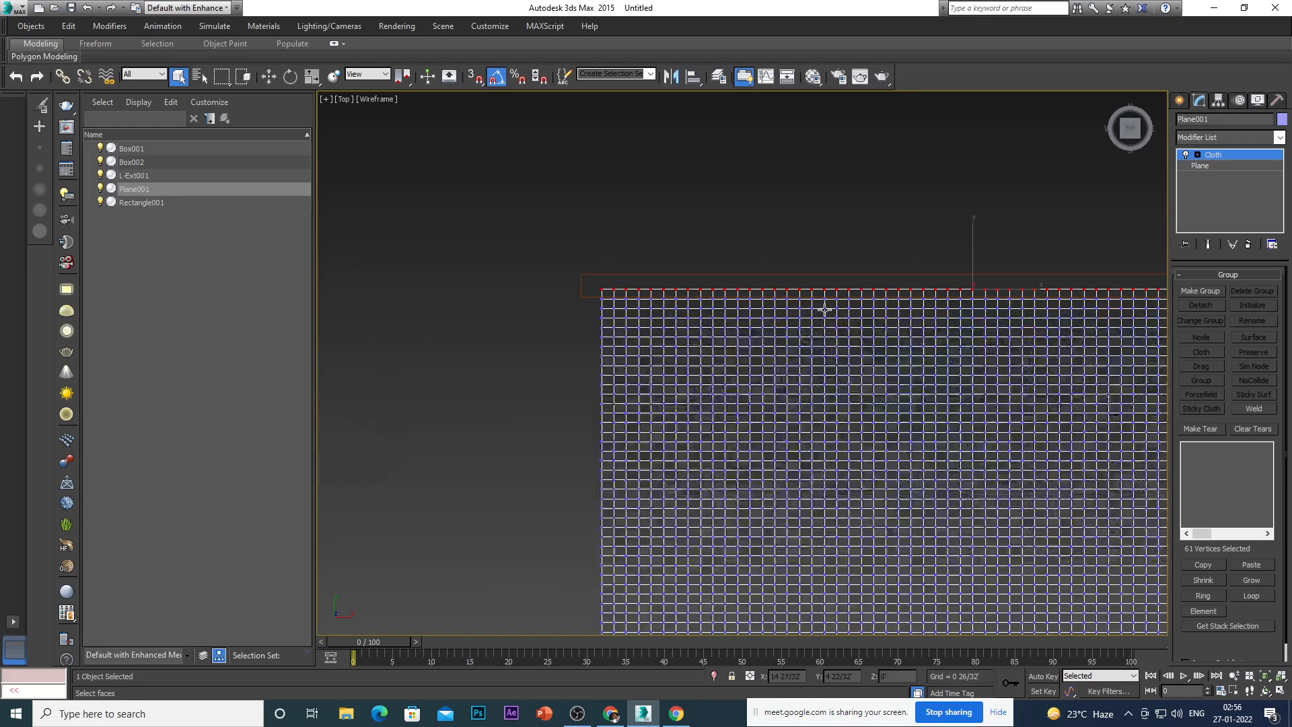
scroll(948, 291, "down", 4)
scroll(1018, 293, "up", 3)
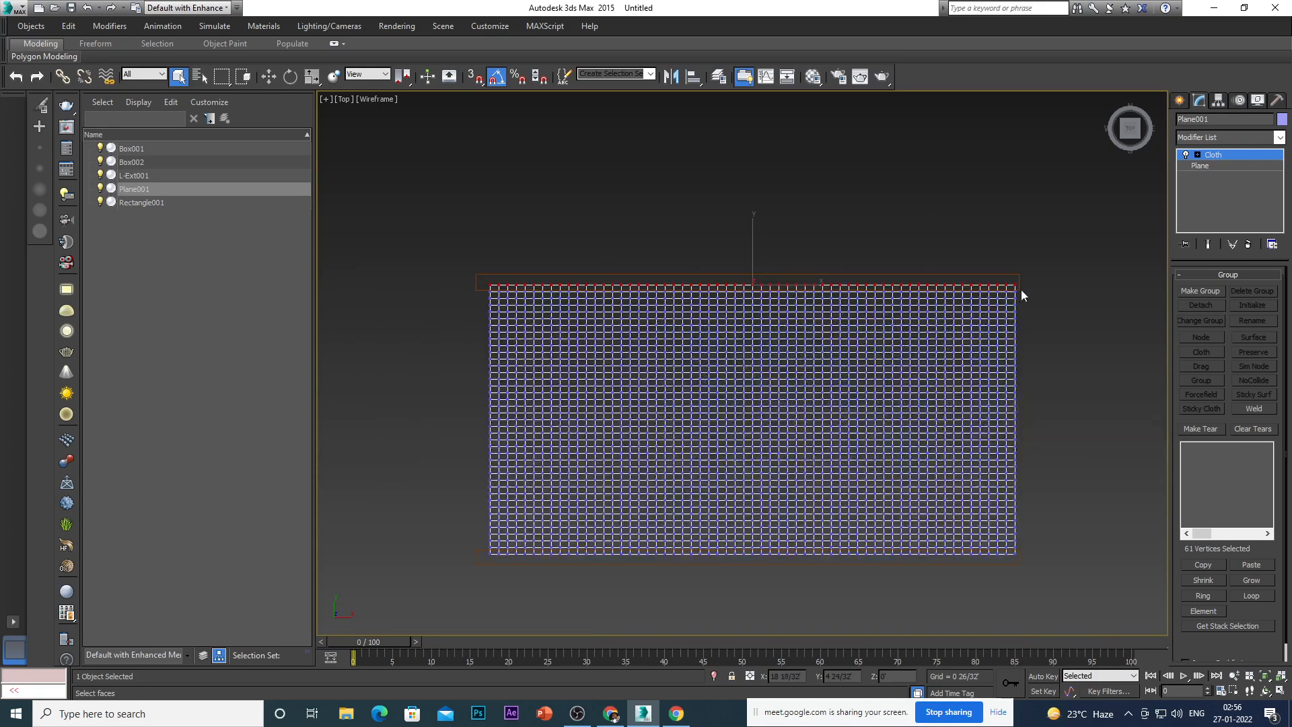
scroll(1018, 293, "up", 2)
Make Group001 from the selected upper-edge vertices and constrain it as a Node to the adjacent box rail, Box001.
left_click(1197, 287)
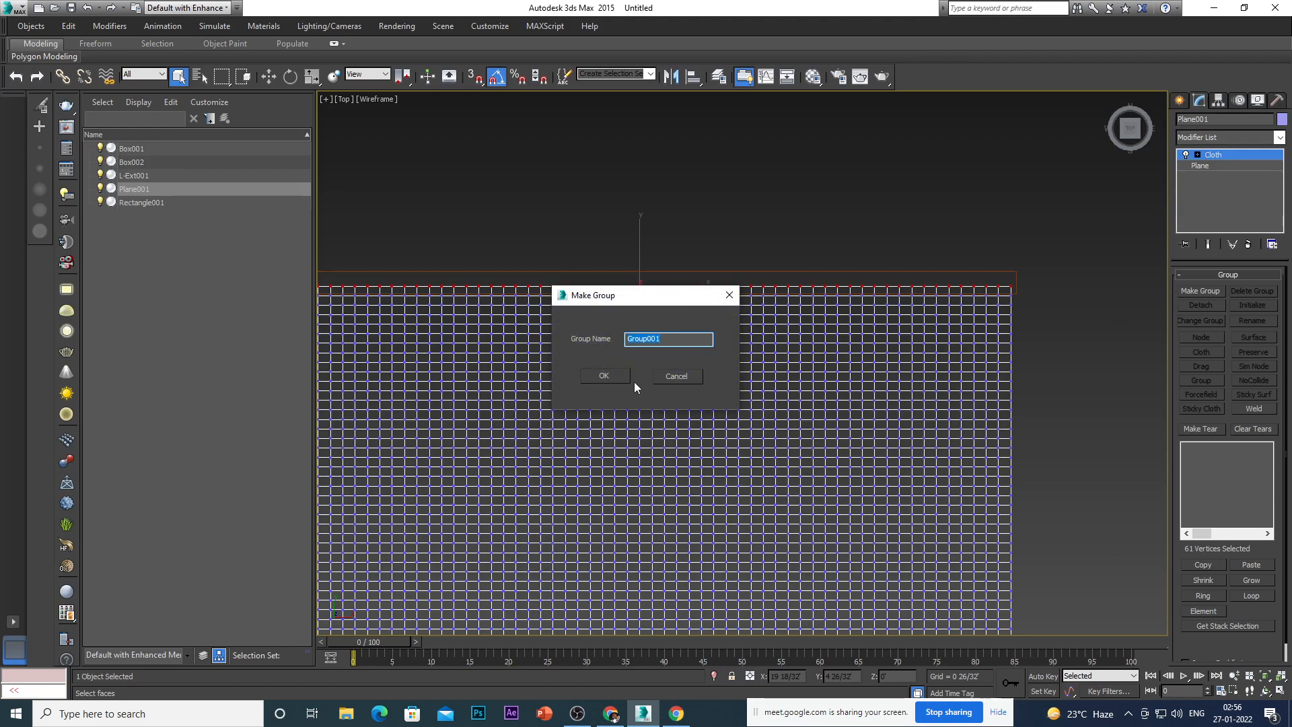
left_click(612, 375)
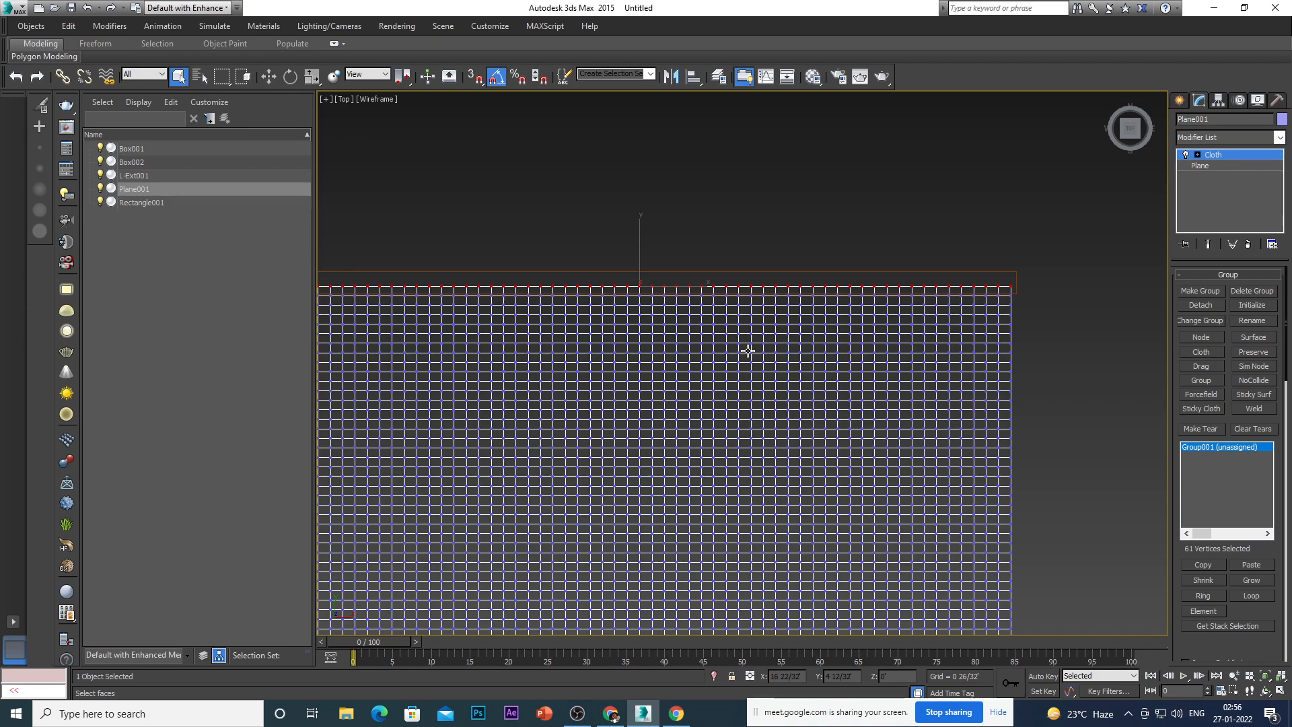
left_click(1200, 337)
middle_click_drag(1058, 346, 1016, 319, "alt")
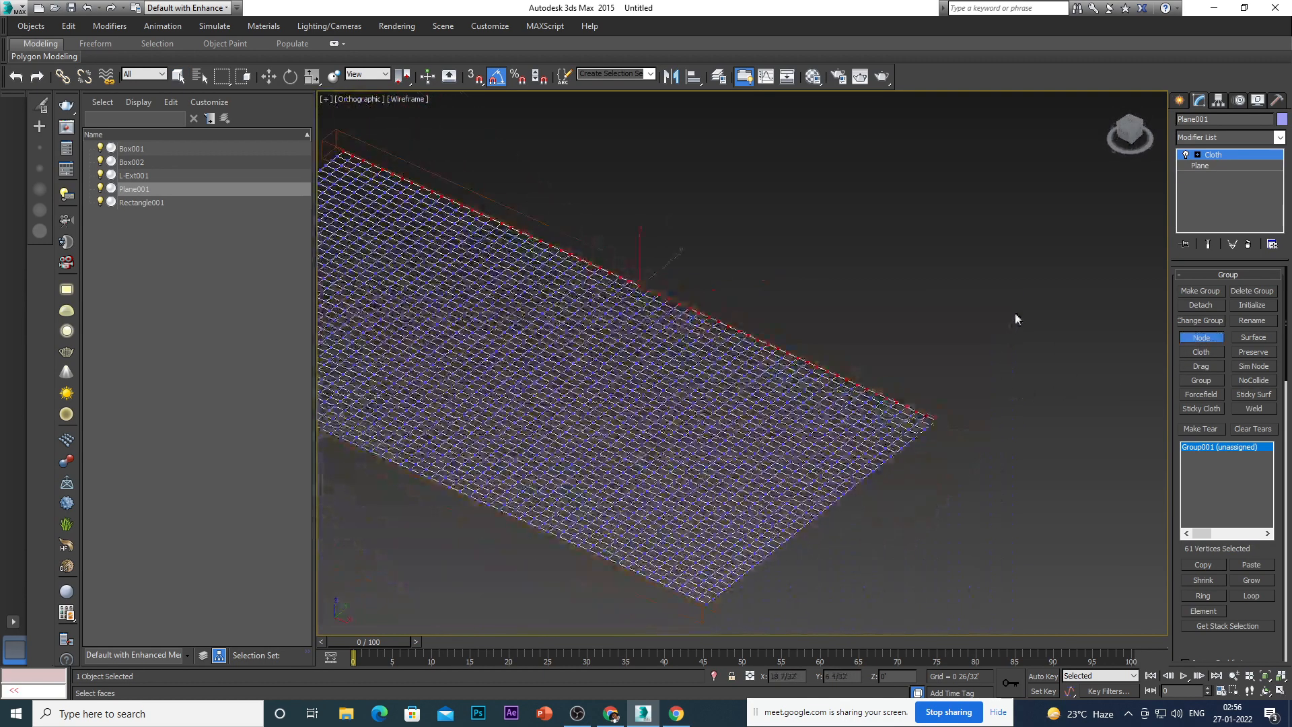
scroll(1015, 319, "up", 2)
scroll(963, 390, "up", 3)
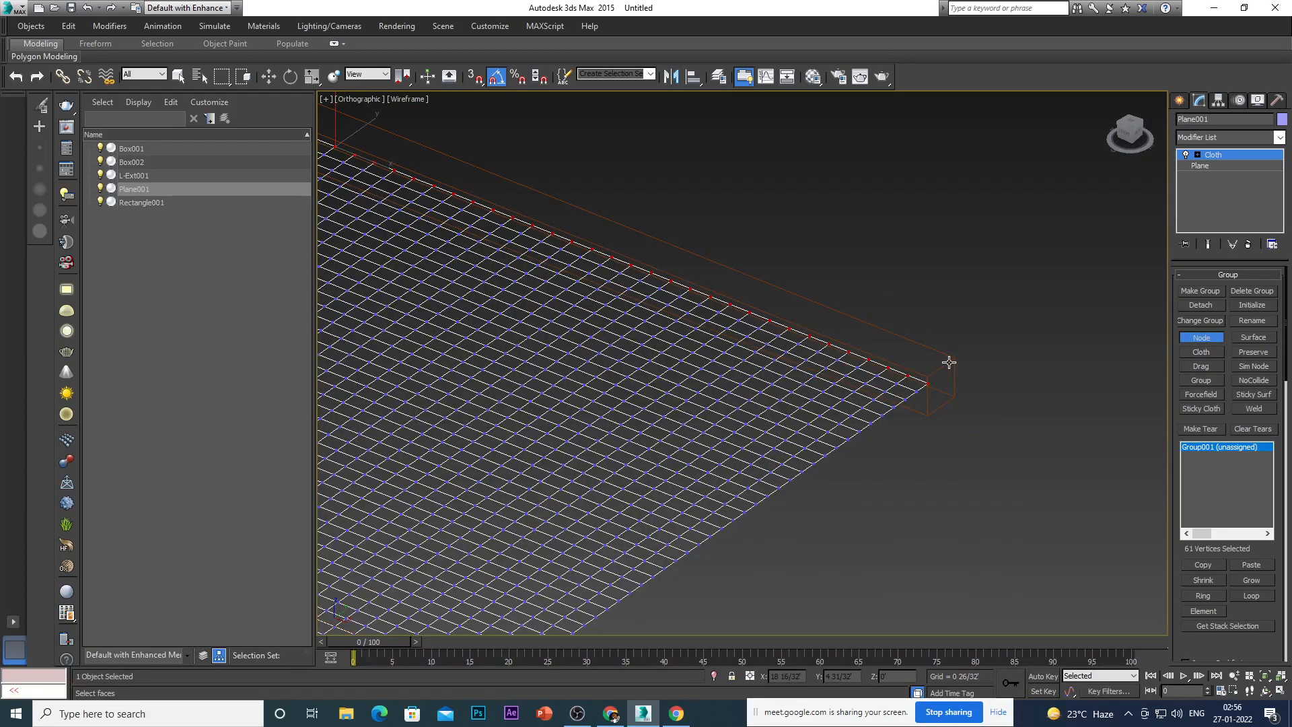
left_click(948, 361)
scroll(967, 399, "down", 5)
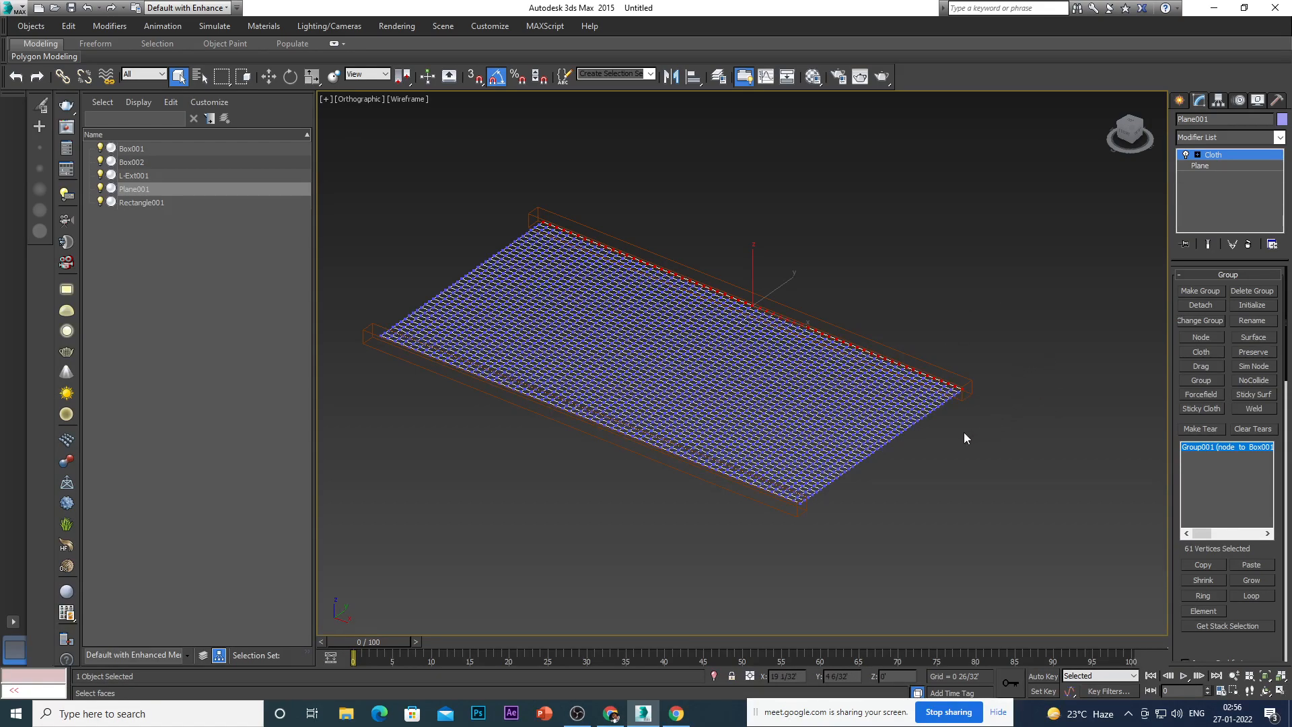
Select the full row of cloth vertices along the plane's lower edge in Top view.
middle_click_drag(946, 515, 963, 552, "alt")
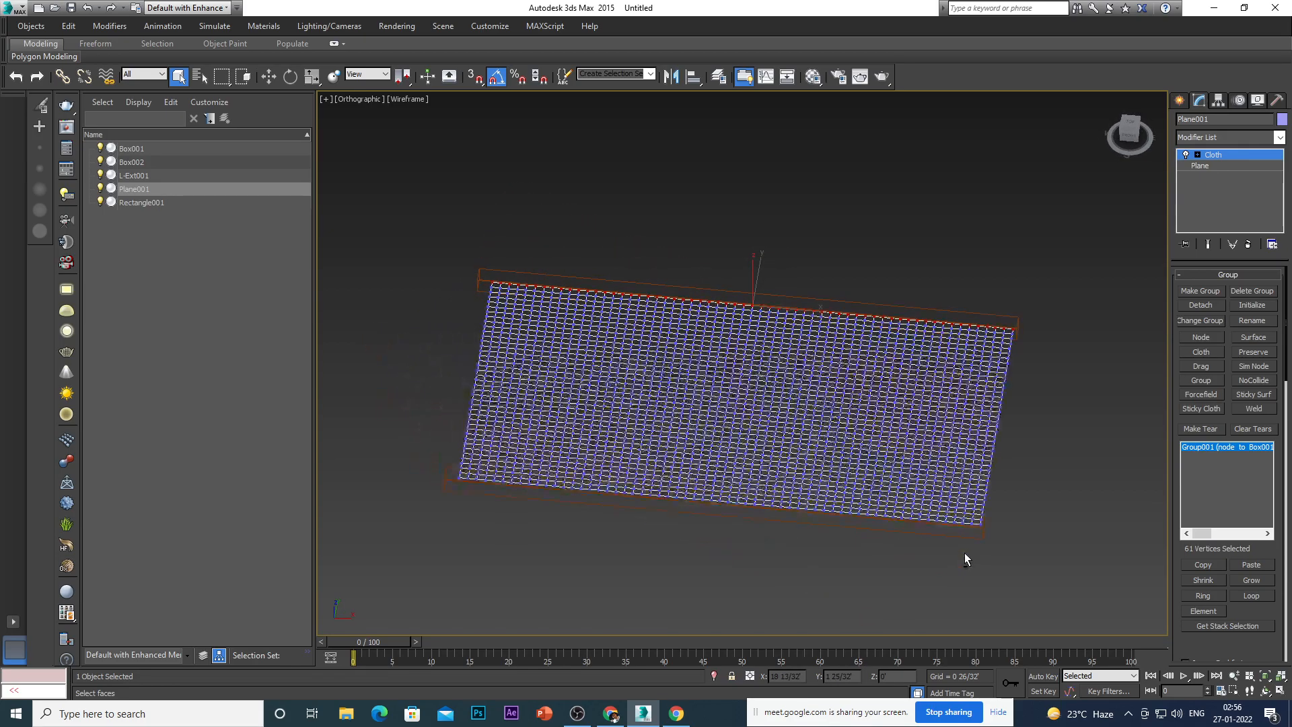
mouse_move(856, 484)
middle_mouse_down("alt")
mouse_move(888, 565)
mouse_move(867, 475)
middle_mouse_up("alt")
key("t")
scroll(809, 479, "down", 5)
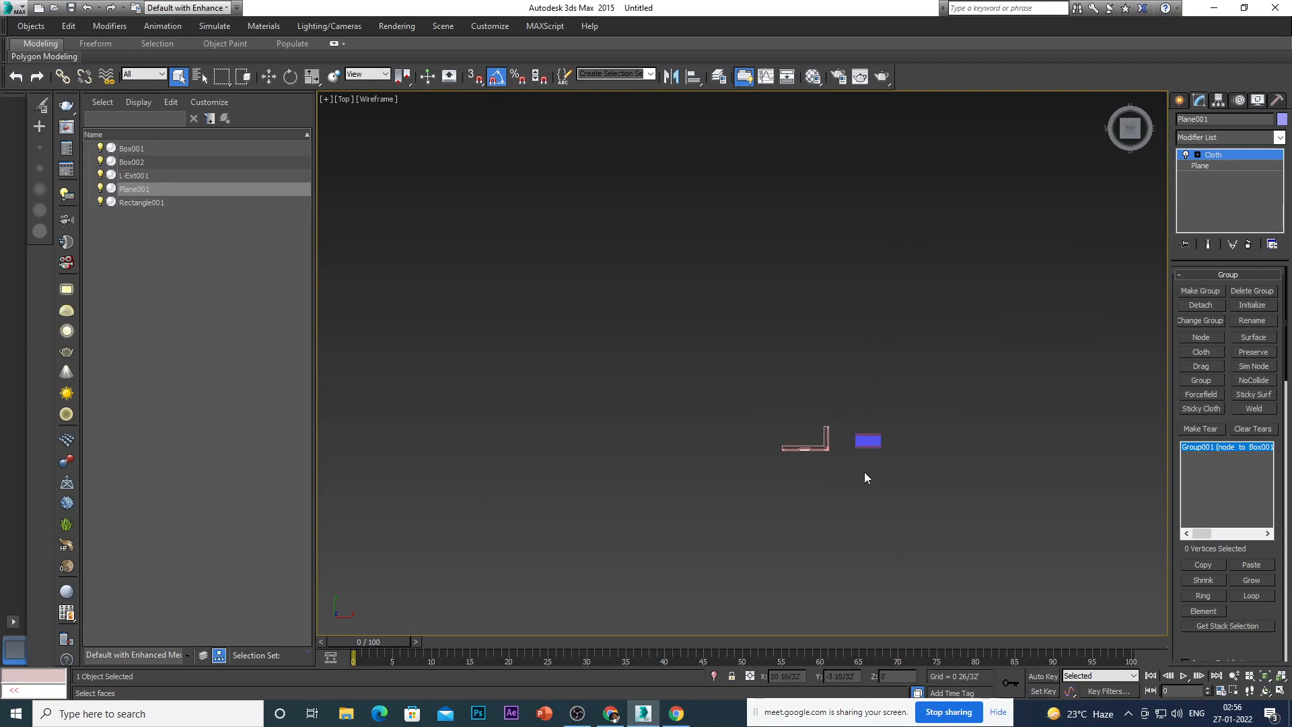
scroll(887, 451, "up", 4)
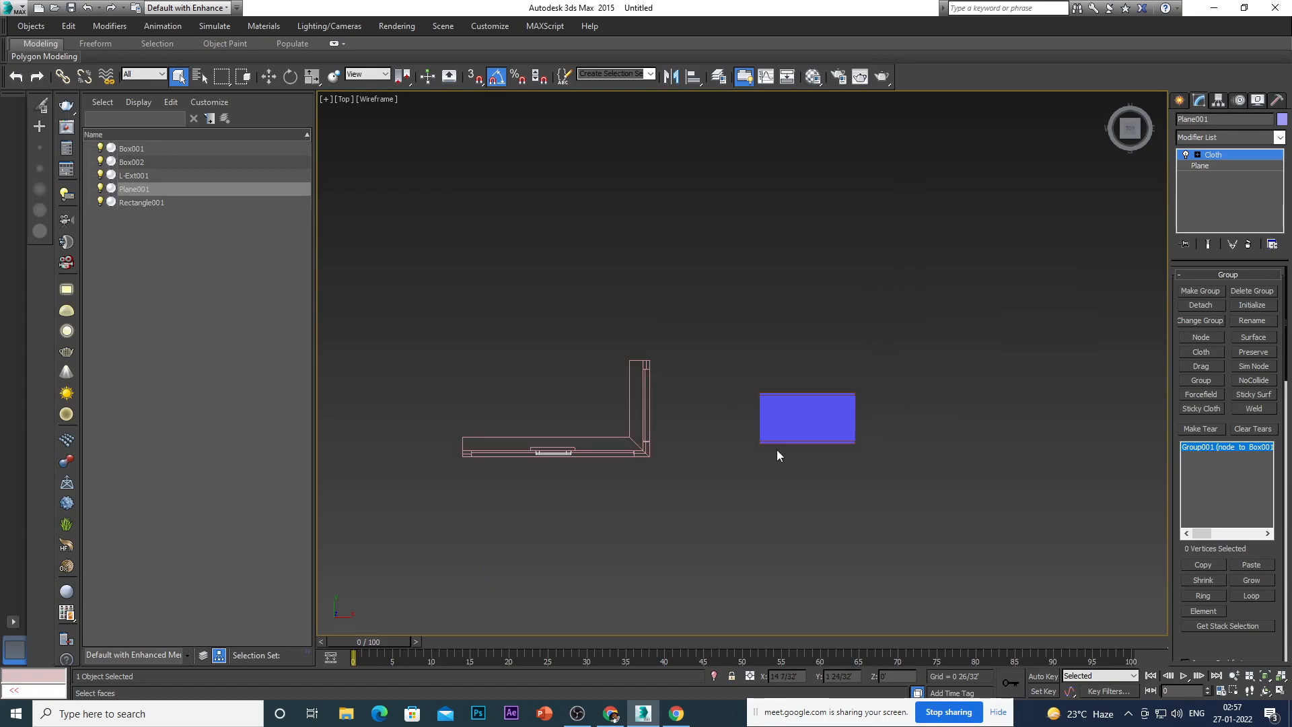
scroll(767, 446, "up", 6)
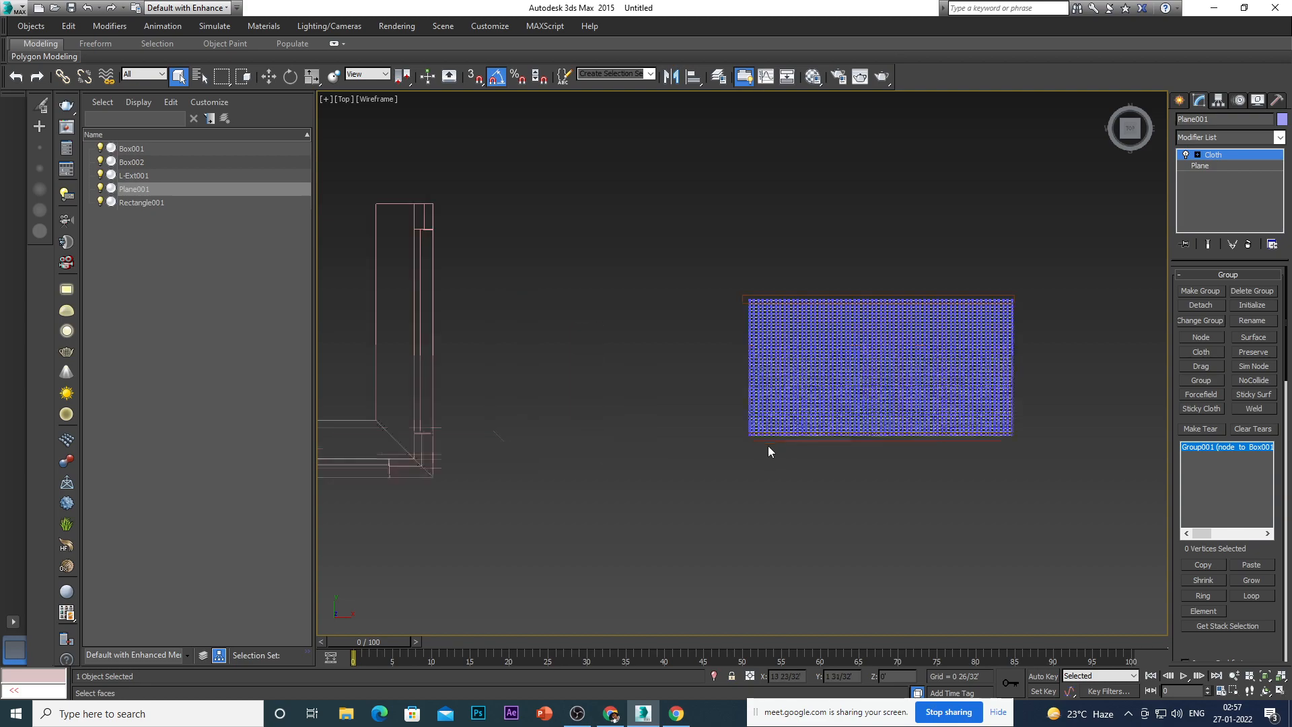
left_click_drag(820, 432, 819, 431)
scroll(696, 411, "up", 4)
left_click_drag(624, 371, 1029, 414)
scroll(840, 458, "down", 4)
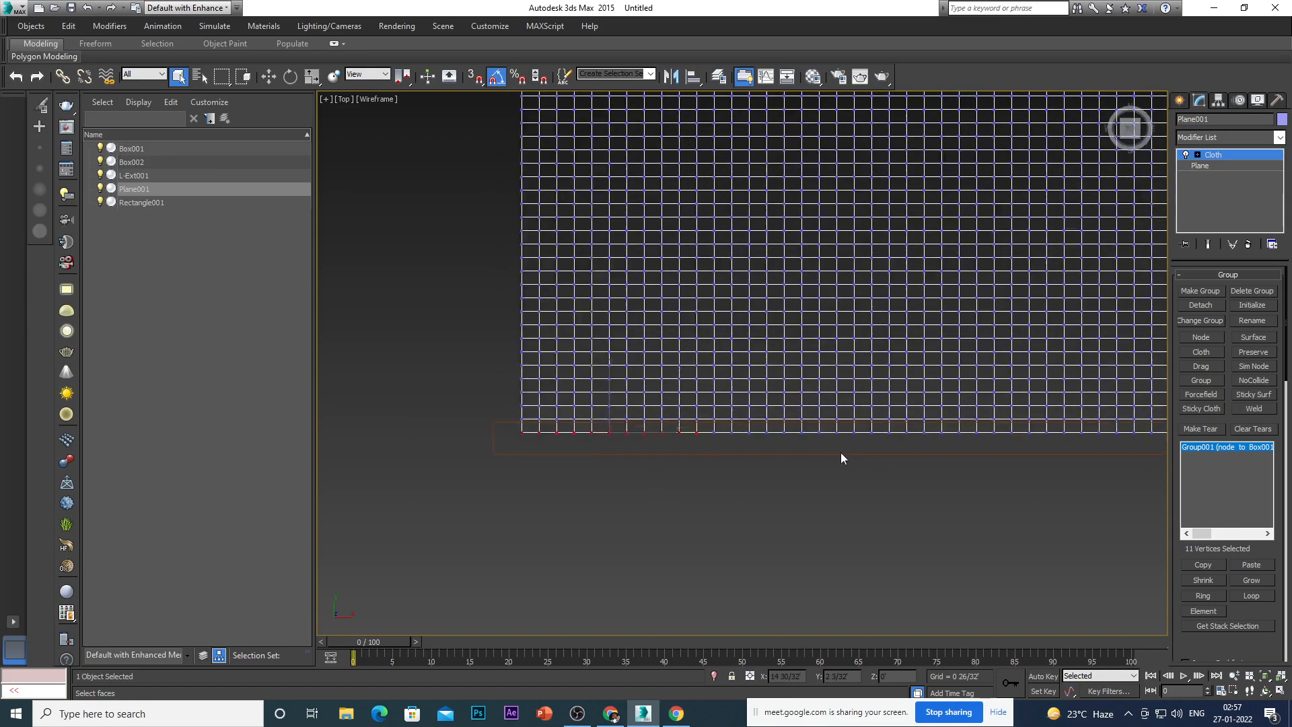
scroll(841, 457, "up", 2)
left_click_drag(977, 462, 997, 441)
scroll(707, 483, "down", 4)
scroll(828, 479, "up", 6)
scroll(693, 456, "down", 4)
scroll(666, 454, "up", 5)
left_click_drag(629, 431, 1020, 461, "ctrl")
scroll(781, 467, "down", 2)
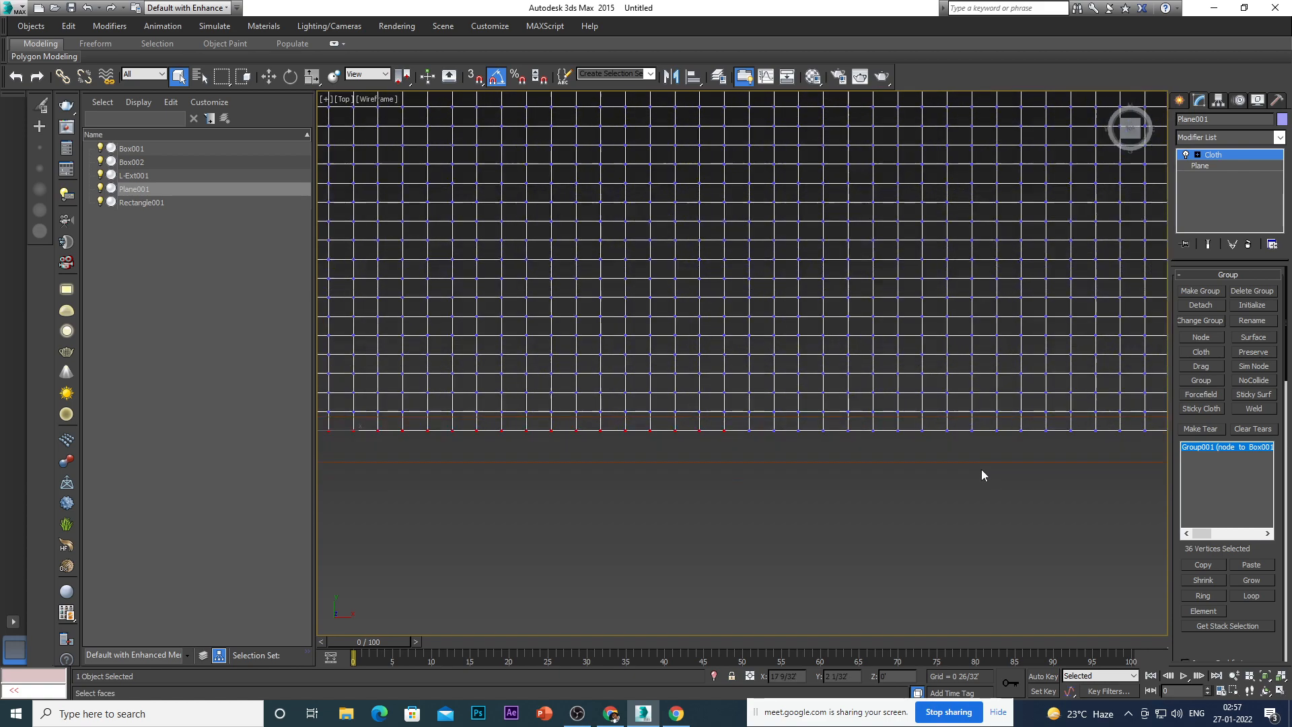
left_click_drag(736, 421, 791, 440, "ctrl")
left_click_drag(1109, 442, 1110, 444, "ctrl")
scroll(998, 498, "down", 5)
scroll(746, 465, "up", 6)
left_click_drag(737, 438, 1080, 475, "ctrl")
scroll(1036, 455, "down", 5)
scroll(942, 465, "up", 3)
scroll(980, 484, "up", 4)
scroll(989, 505, "down", 5)
scroll(991, 522, "up", 2)
middle_click_drag(992, 522, 935, 443, "alt")
scroll(984, 464, "up", 3)
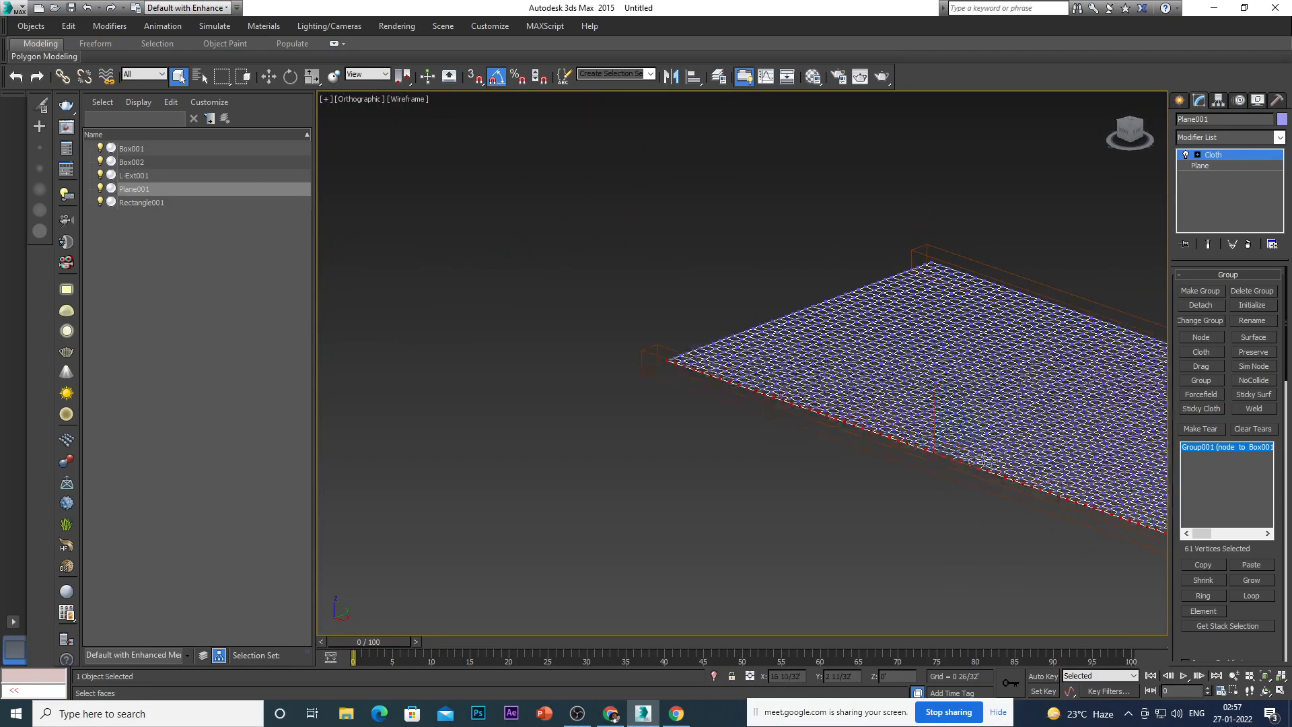
Make Group002 from the selected lower-edge vertices and constrain it as a Node to the adjacent box rail, Box002.
left_click(1205, 289)
left_click(626, 376)
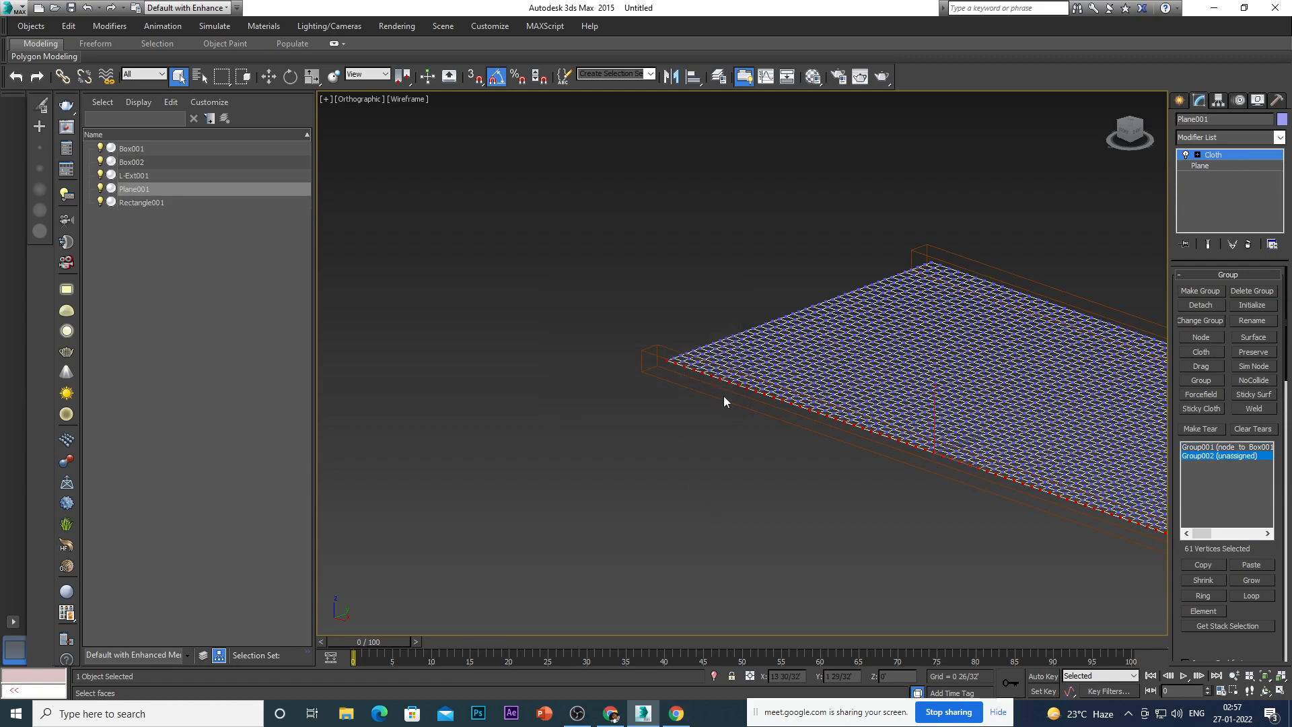
scroll(1048, 475, "down", 5)
left_click(1184, 338)
scroll(958, 504, "up", 8)
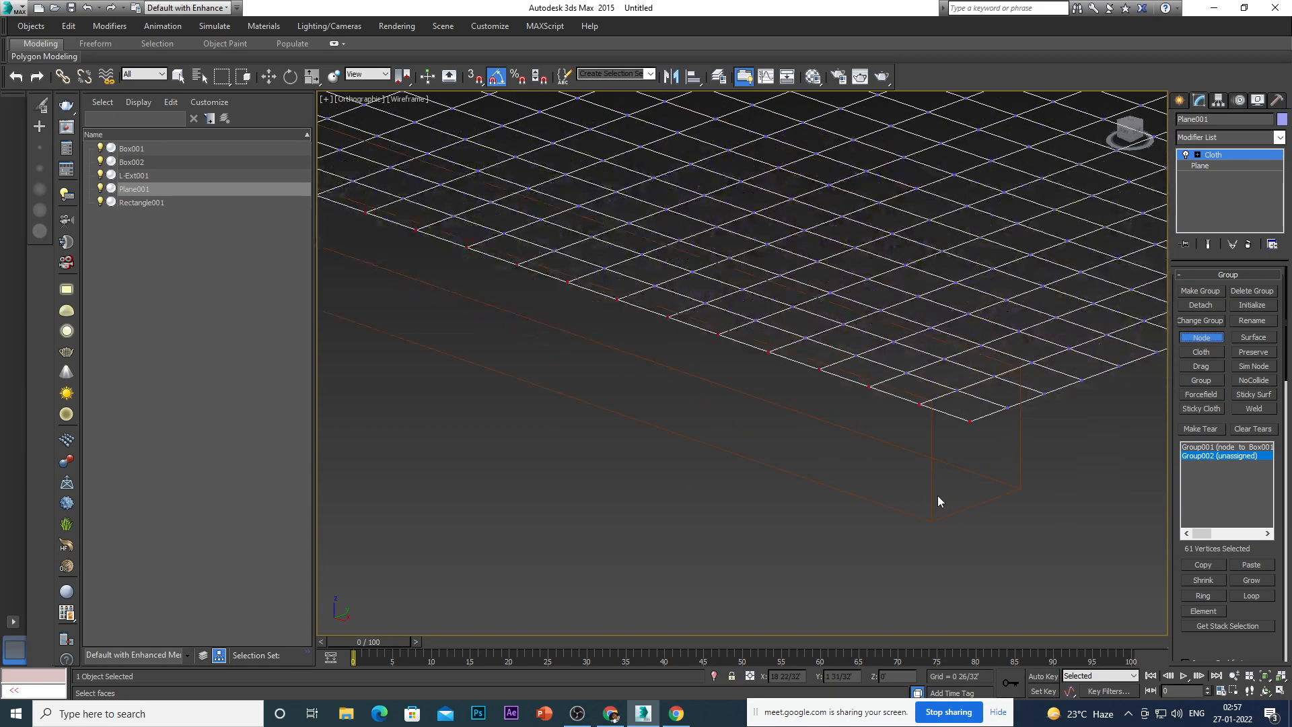
left_click(928, 491)
scroll(922, 501, "down", 4)
scroll(963, 517, "down", 3)
scroll(1022, 535, "up", 1)
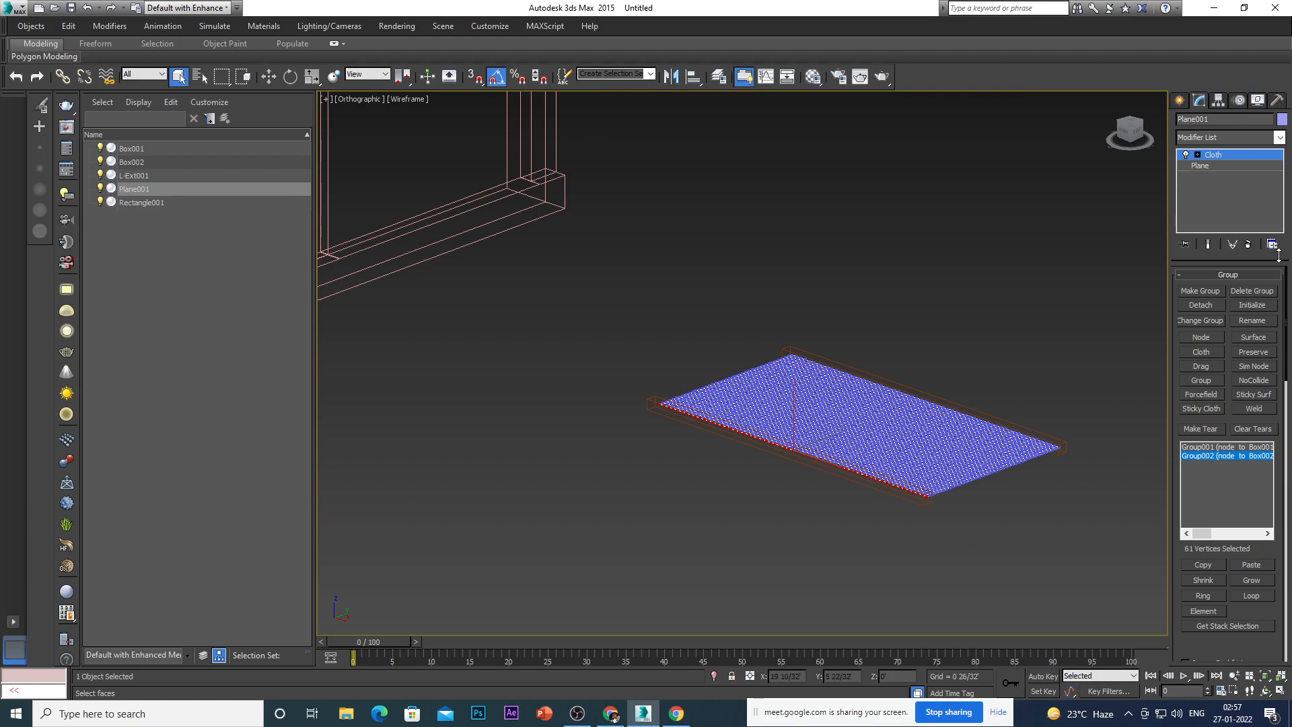
Leave the Cloth modifier's Group level and switch the viewport from wireframe to Realistic shading with edged faces.
middle_click_drag(971, 426, 1009, 461, "alt")
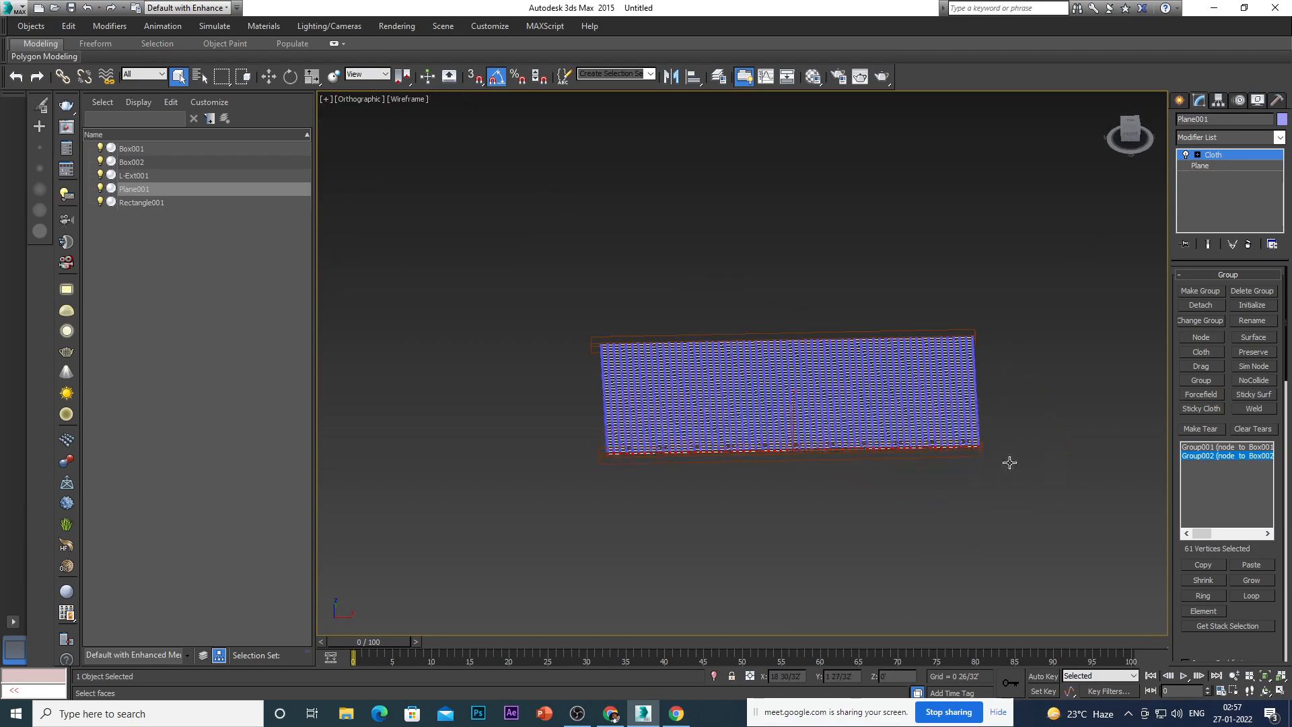
left_click(1235, 160)
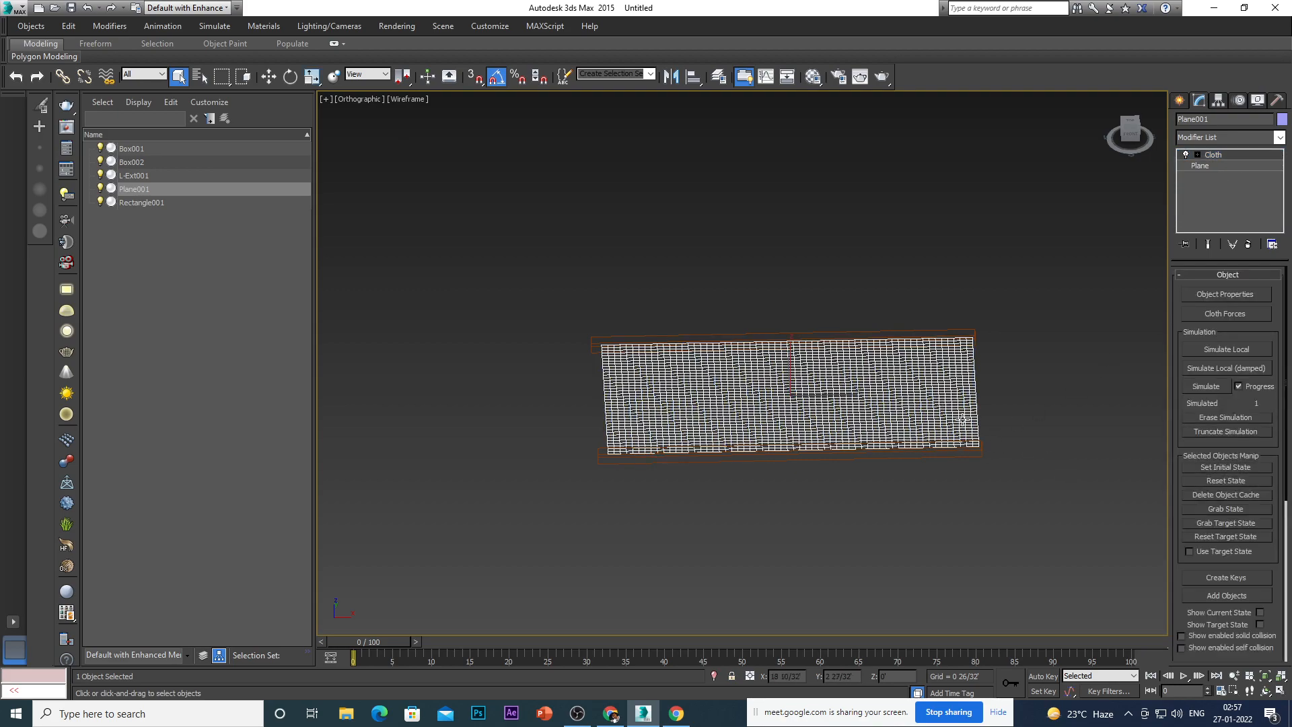
key("F3")
In the cloth Object Properties, define Plane001 as Cloth with the Satin preset and accept the settings.
mouse_move(882, 450)
middle_mouse_down("alt")
mouse_move(870, 498)
mouse_move(903, 492)
mouse_move(844, 469)
middle_mouse_up("alt")
key("t")
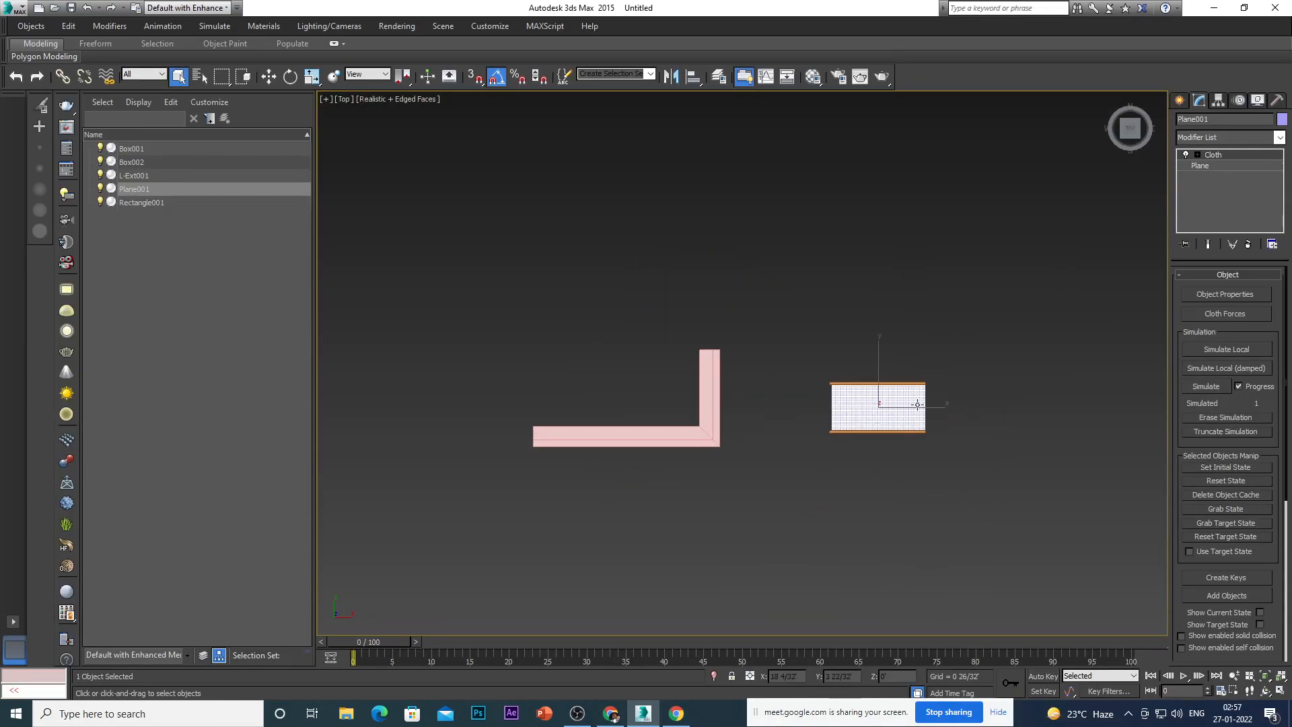
scroll(918, 428, "up", 4)
middle_click_drag(917, 428, 890, 356, "alt")
scroll(835, 460, "up", 1)
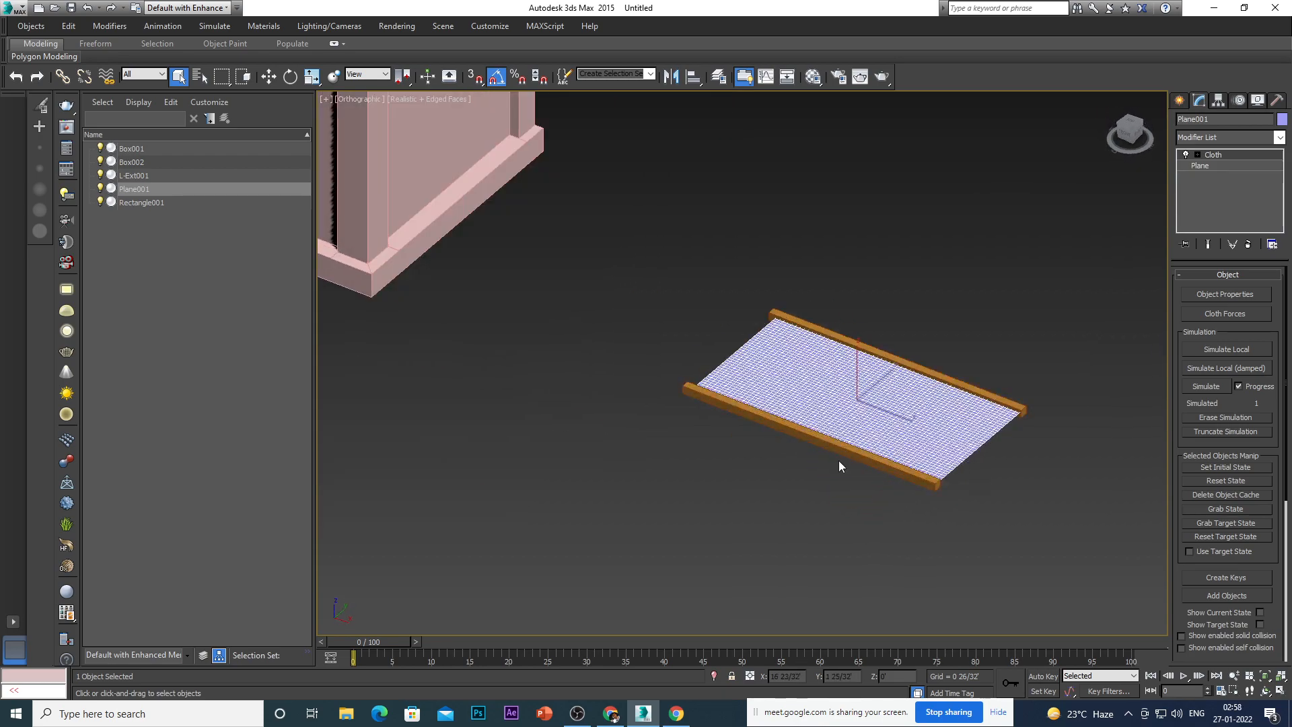
scroll(838, 462, "down", 2)
scroll(871, 481, "up", 1)
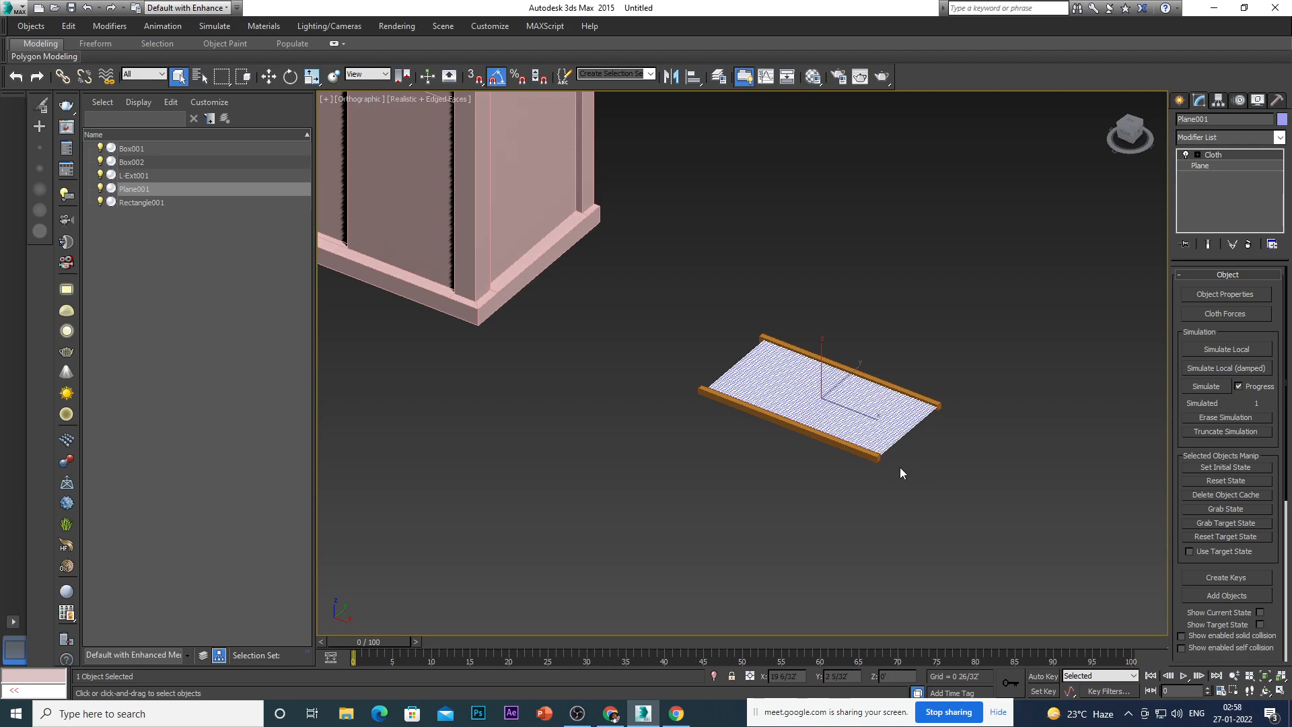
scroll(929, 430, "up", 1)
scroll(905, 420, "up", 2)
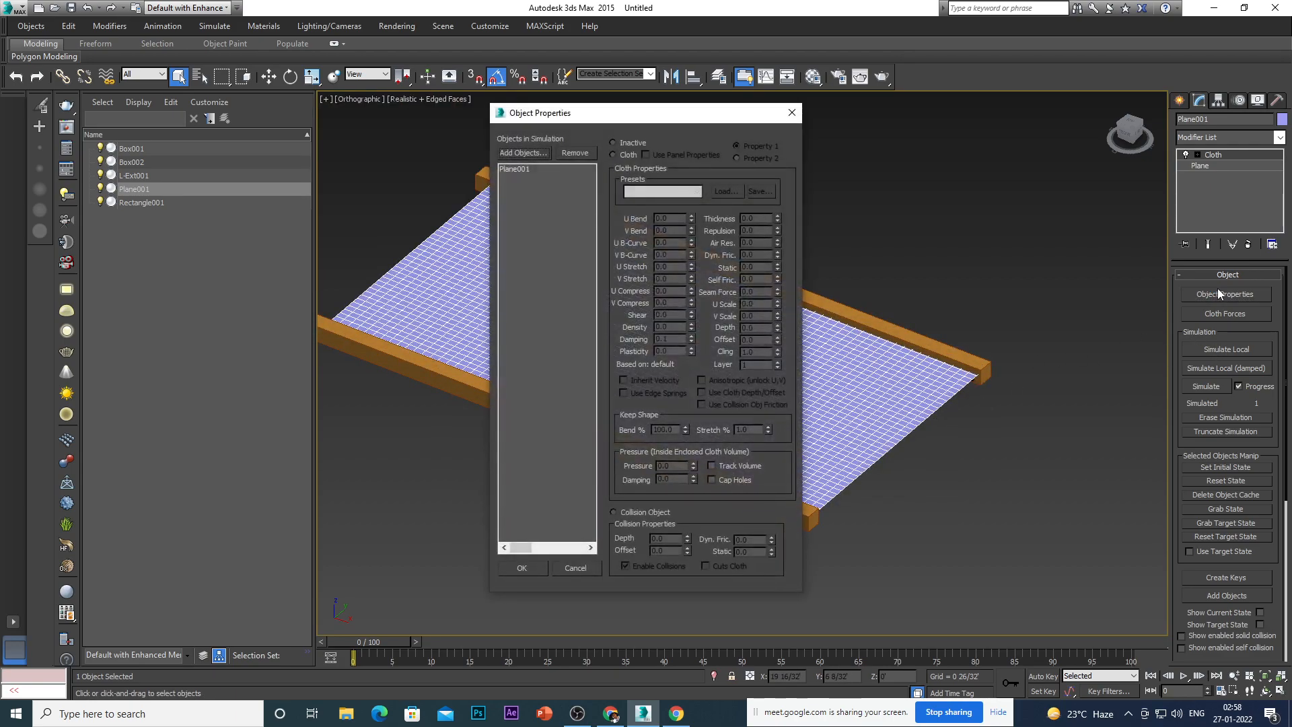
left_click(528, 169)
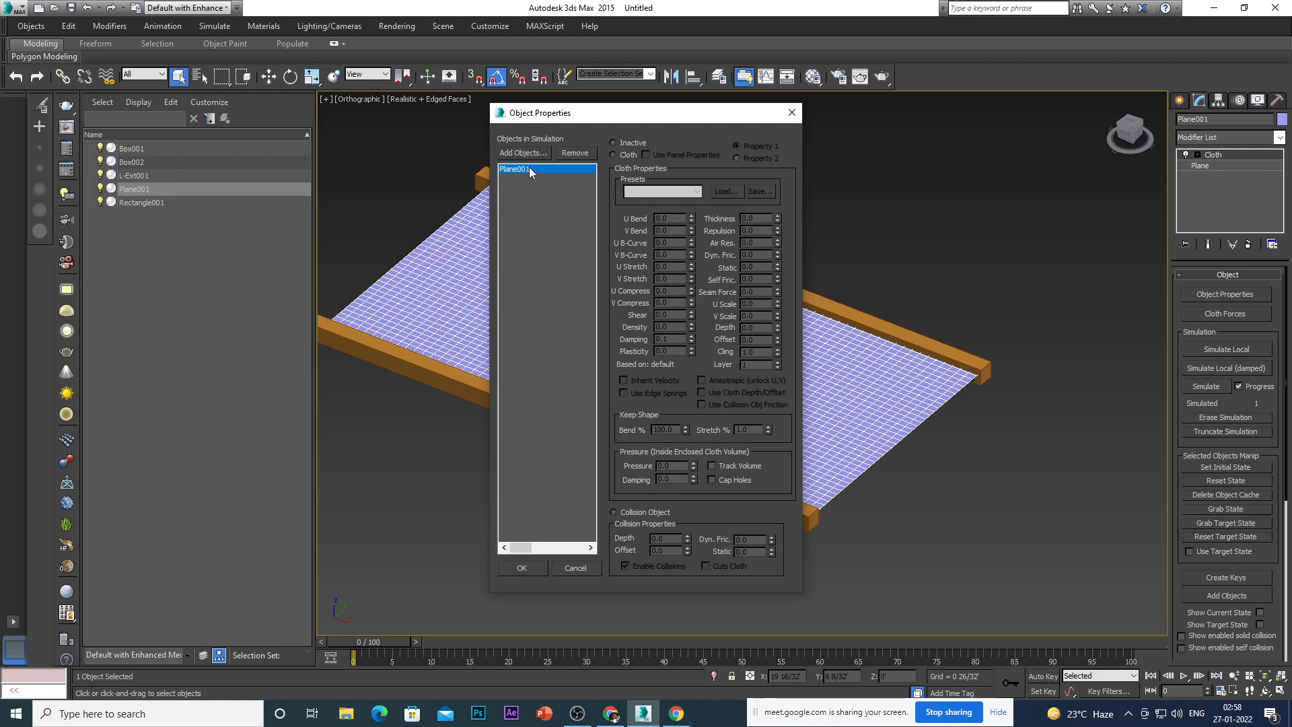
left_click(613, 156)
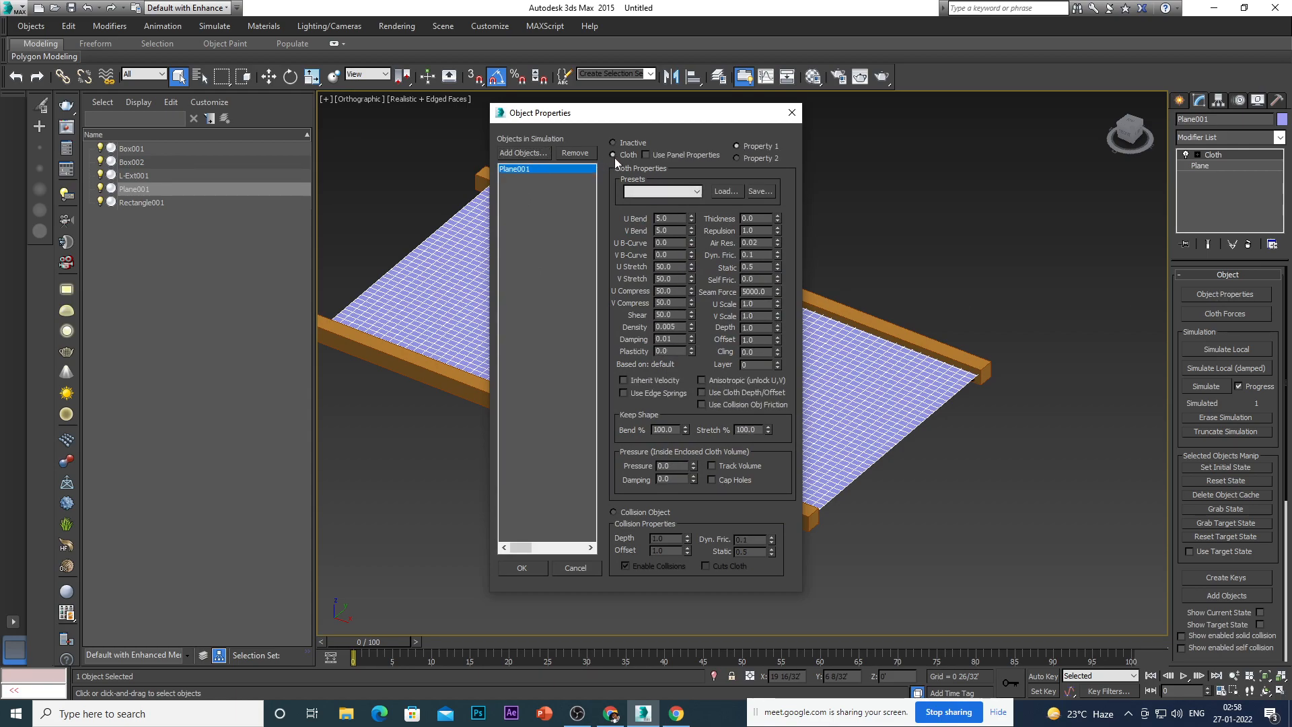
left_click(695, 192)
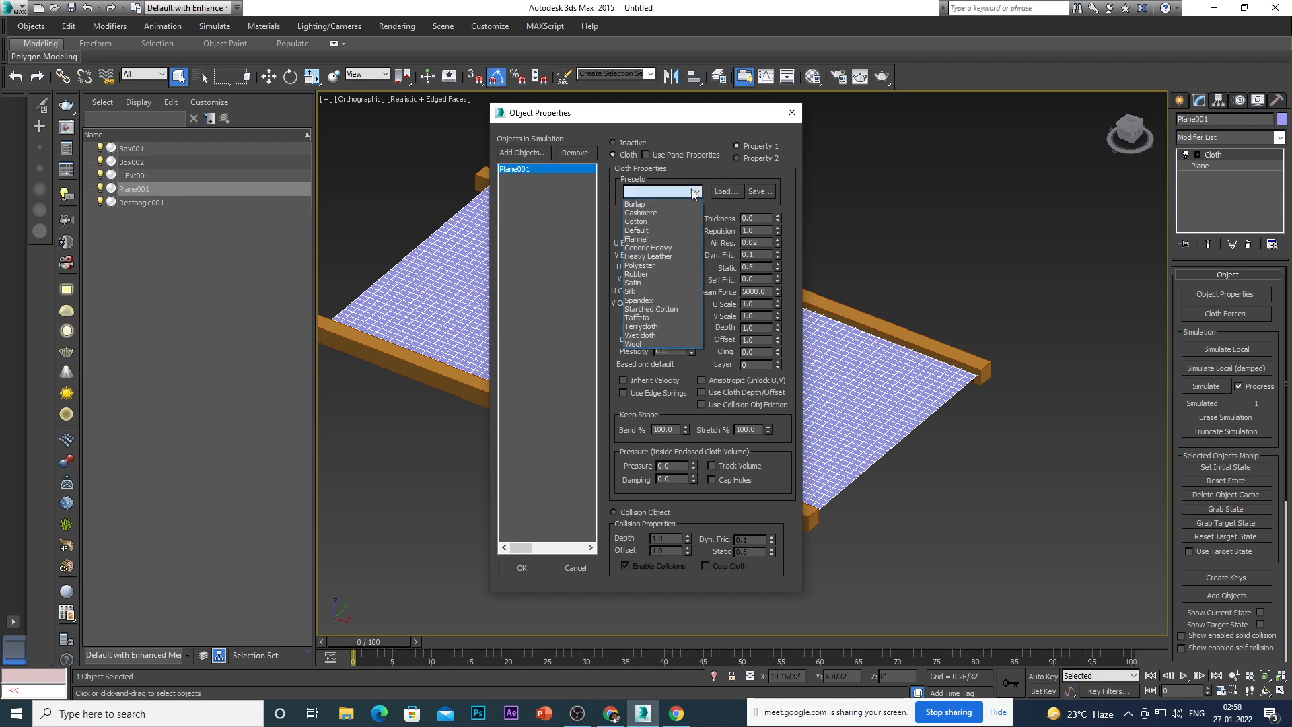
left_click(649, 283)
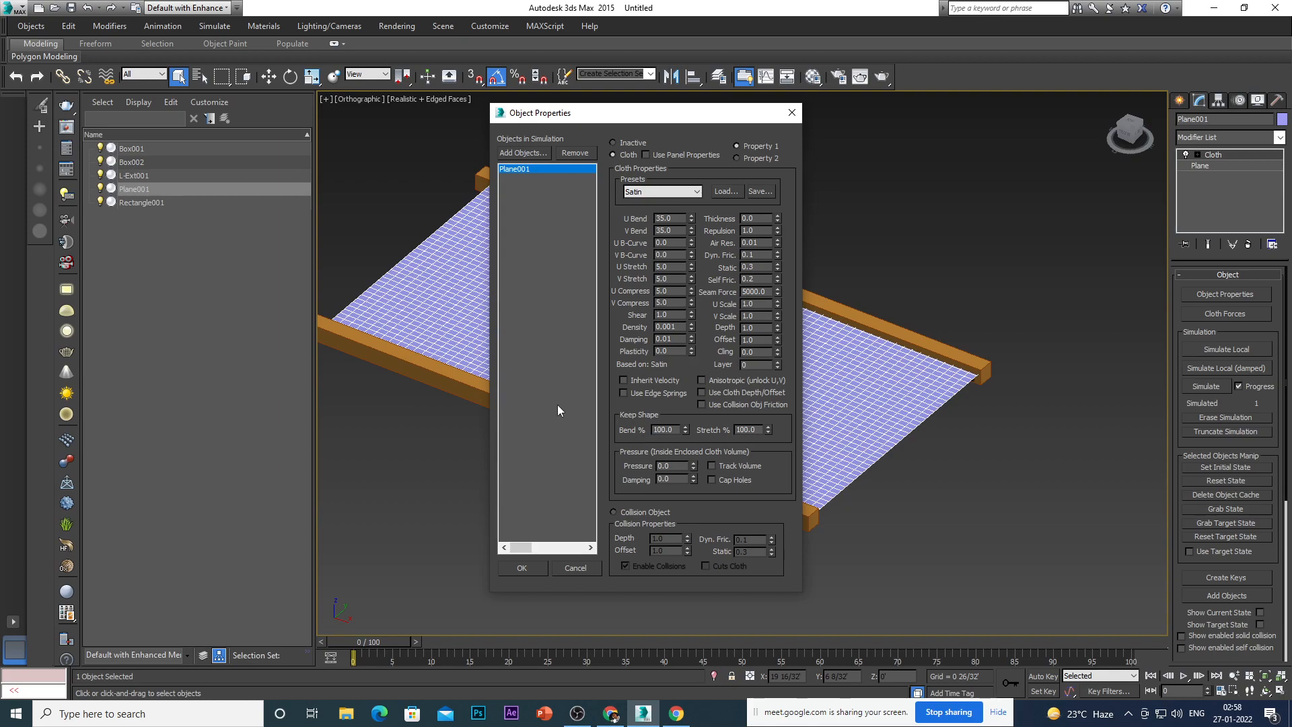
left_click(521, 569)
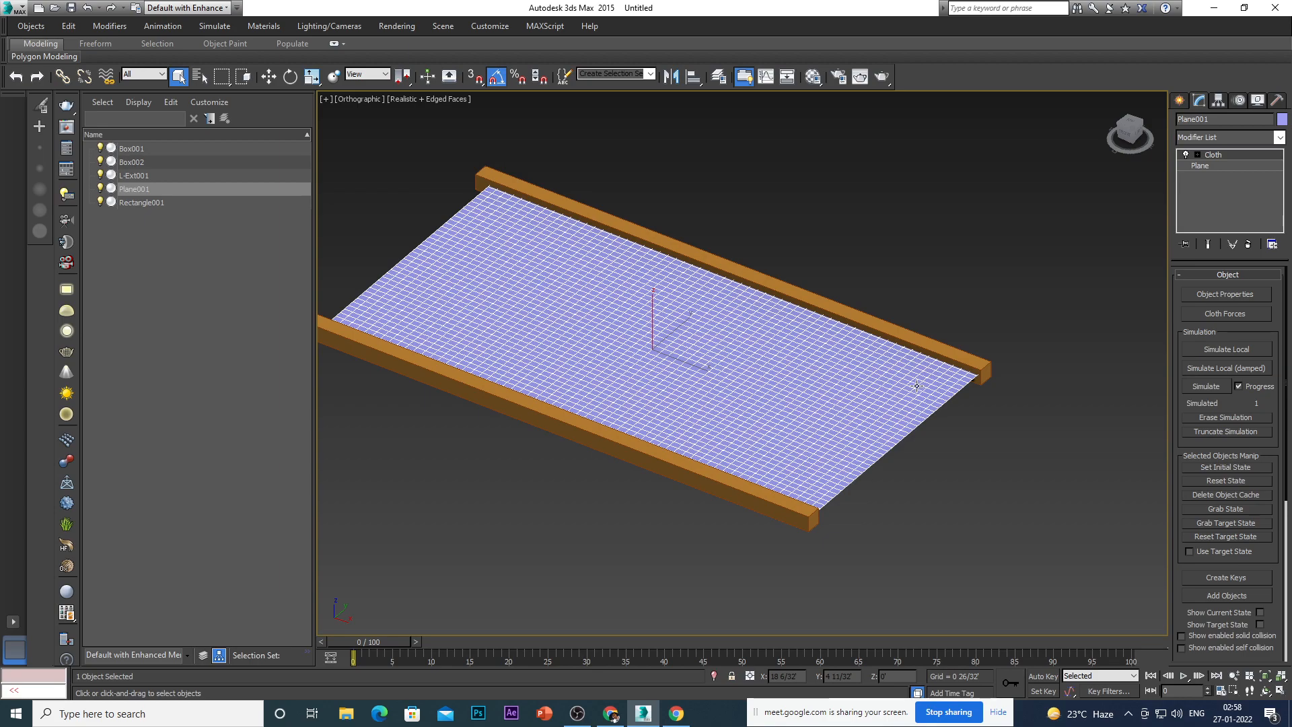
Examine the Cloth modifier's simulation parameters and check the cloth panel and its rails from several angles.
scroll(1285, 460, "down", 4)
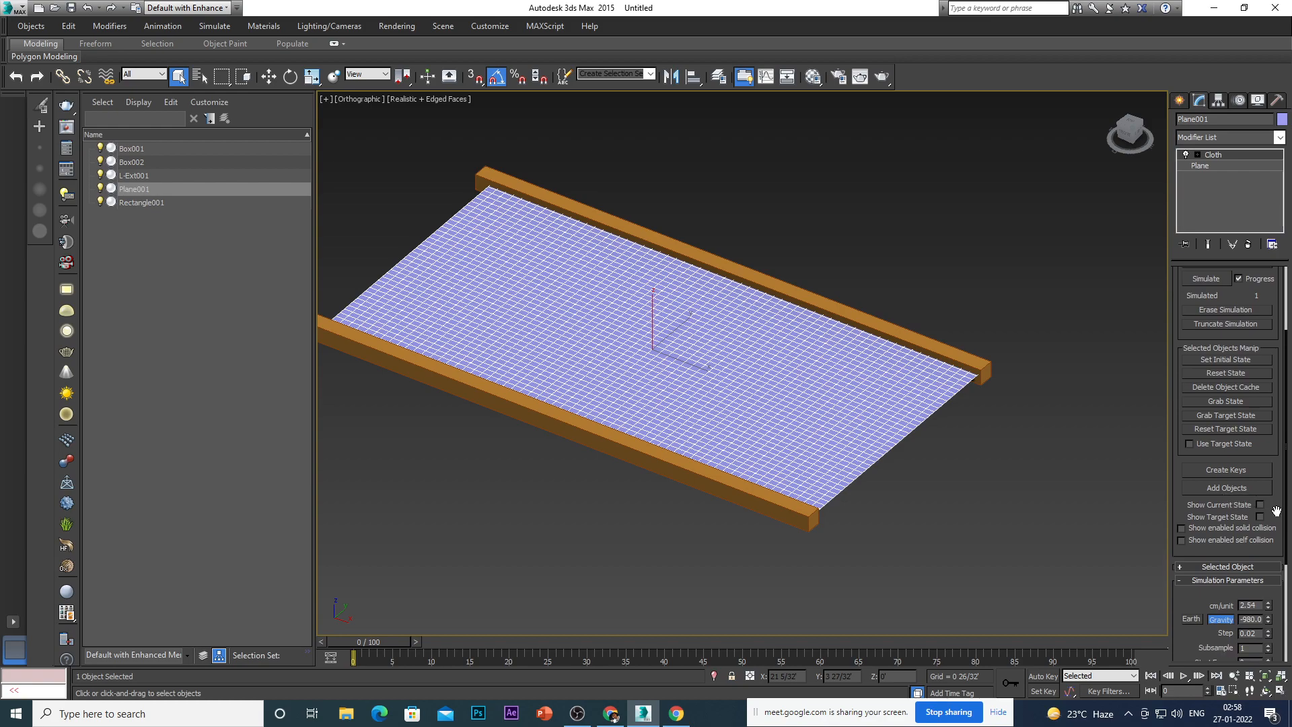
scroll(1275, 510, "down", 3)
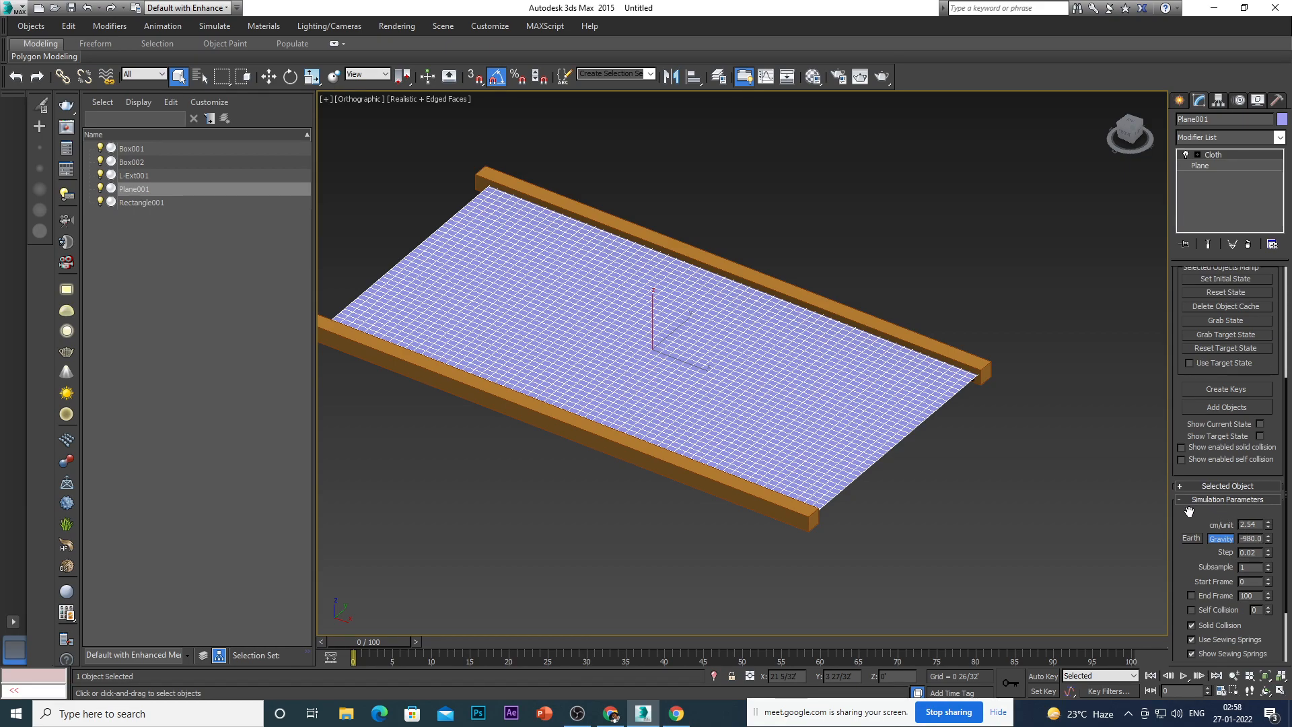
middle_click_drag(841, 416, 821, 440, "alt")
key("w")
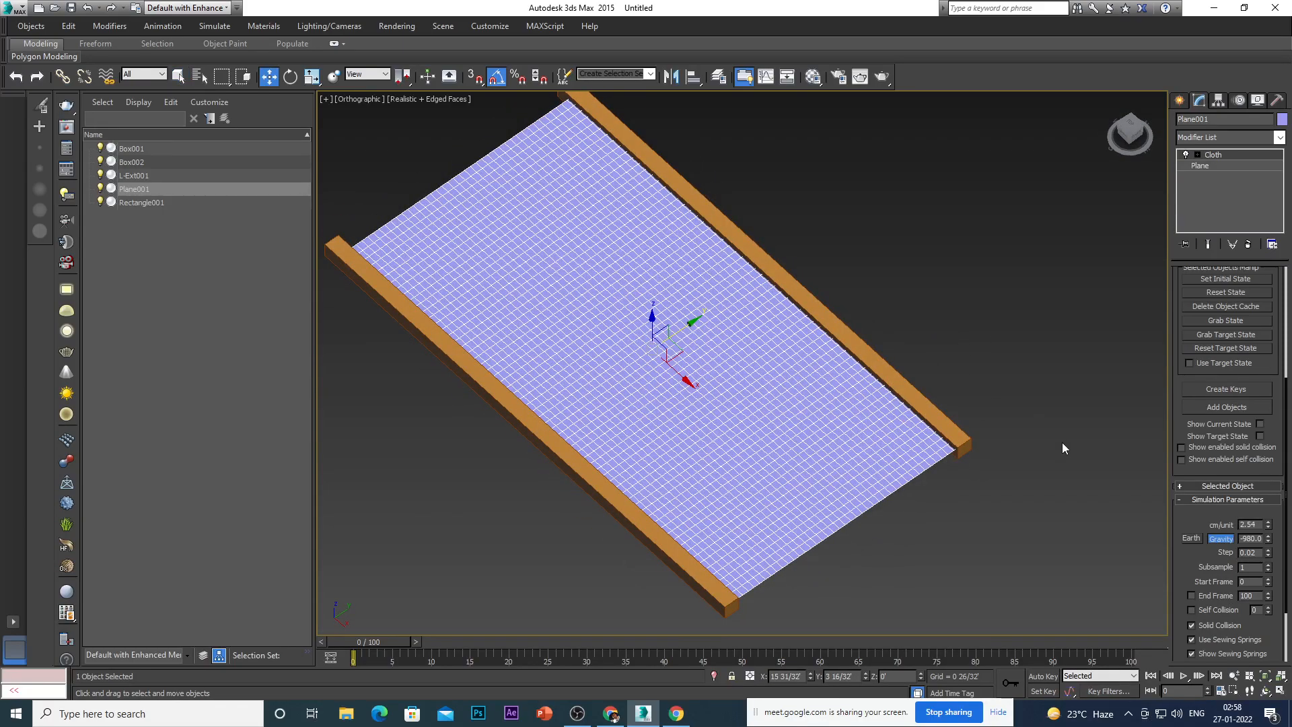
left_click(976, 359)
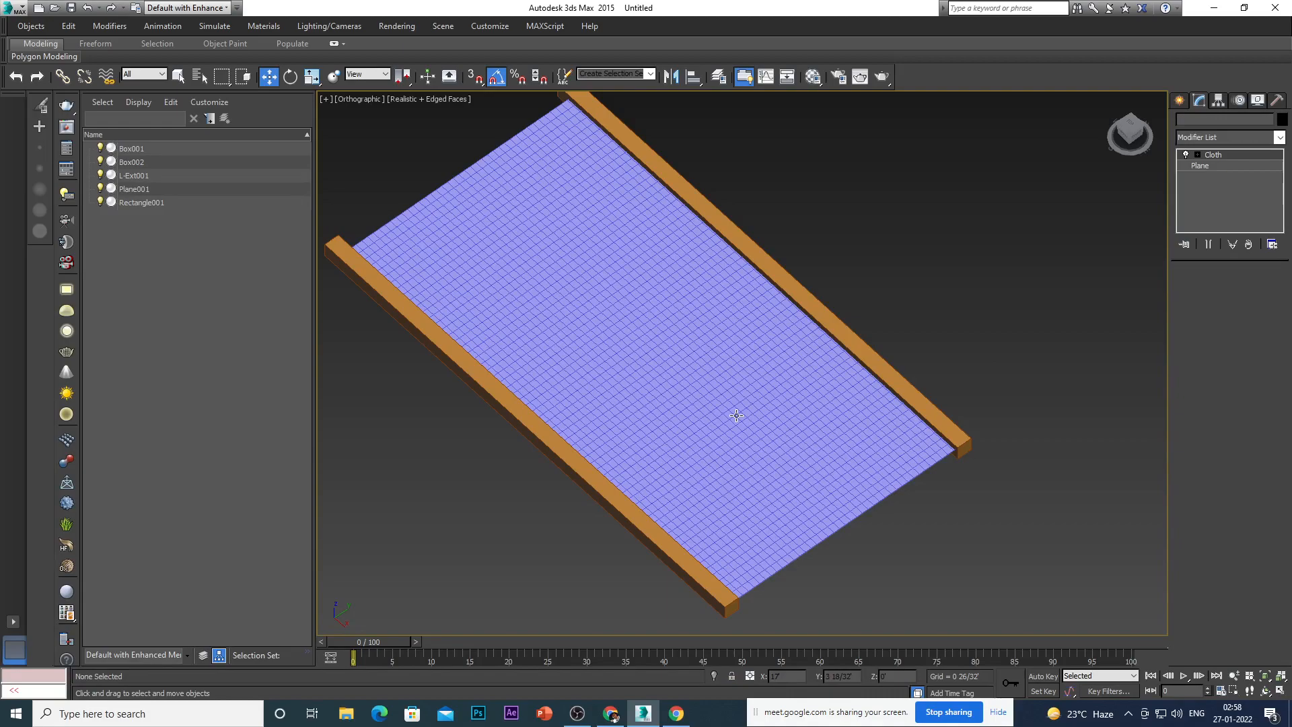
left_click(753, 466)
middle_click_drag(754, 466, 781, 439, "alt")
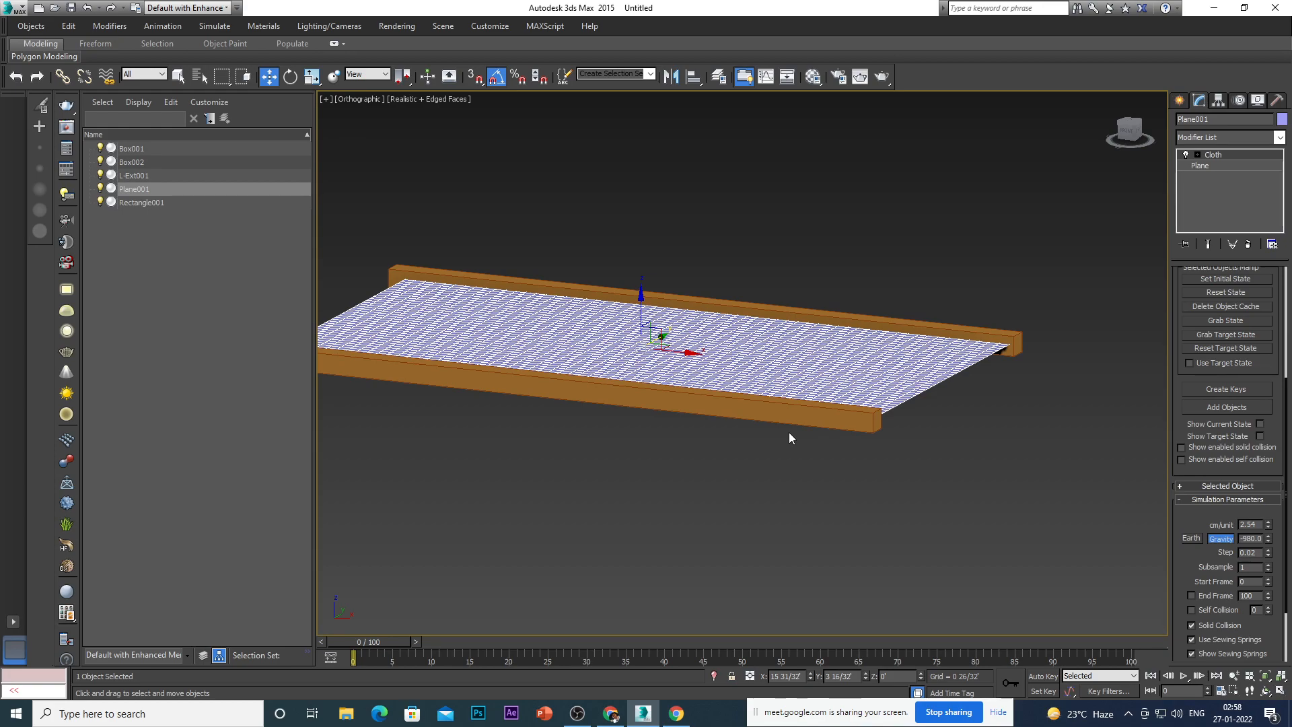
middle_click_drag(789, 432, 764, 479, "alt")
scroll(866, 433, "down", 5)
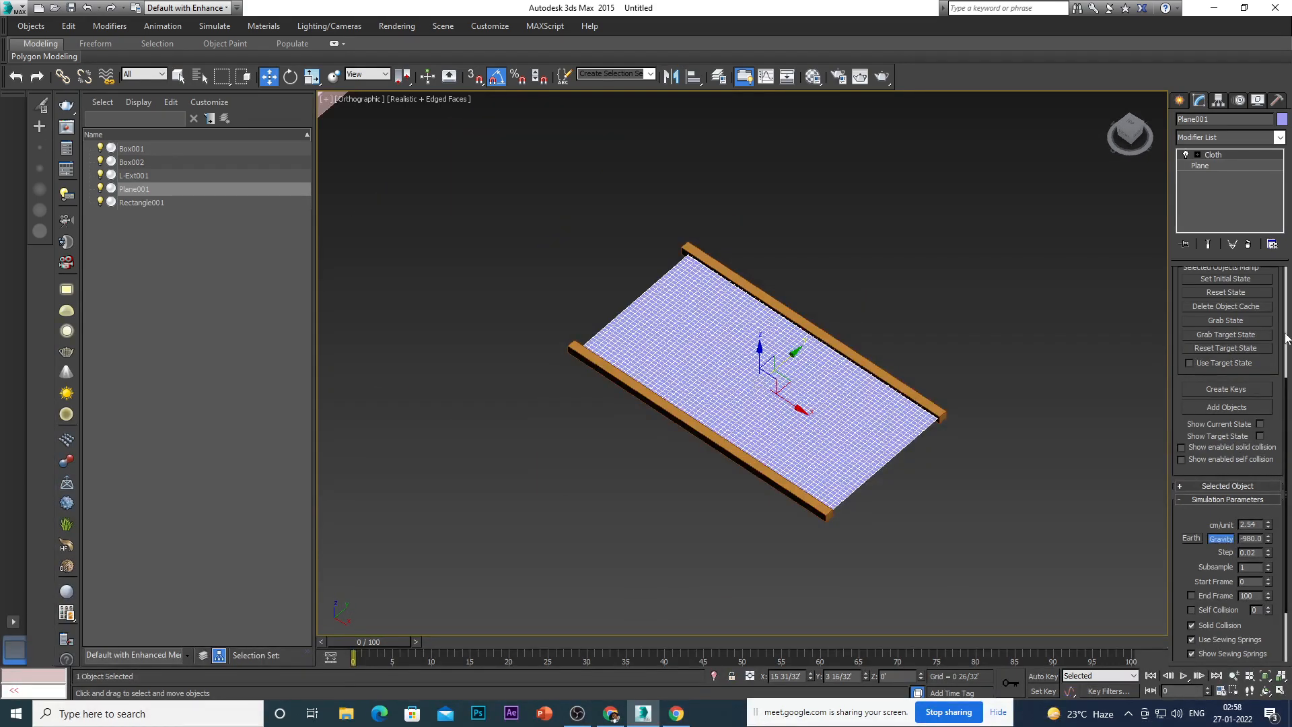
scroll(1286, 326, "up", 5)
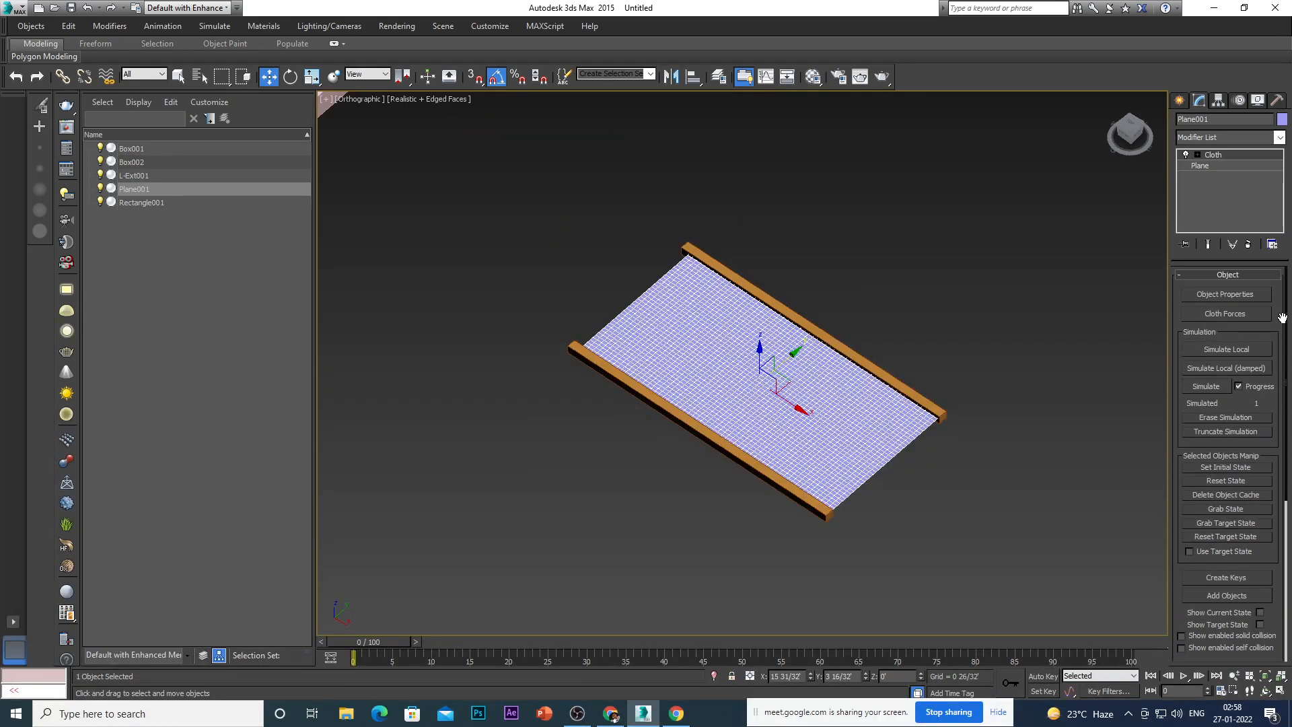
scroll(845, 425, "up", 5)
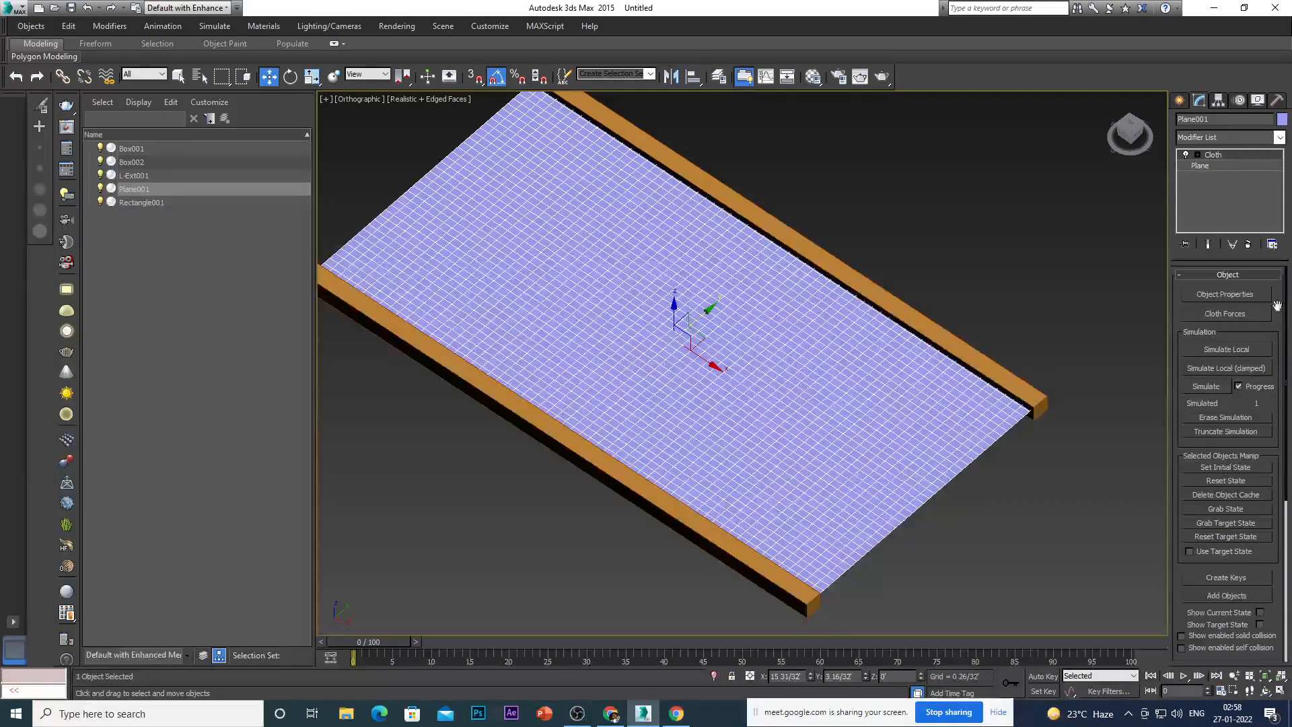
Reapply the Satin preset to Plane001 in the cloth Object Properties and accept the settings.
left_click(1224, 294)
left_click(531, 169)
left_click(687, 189)
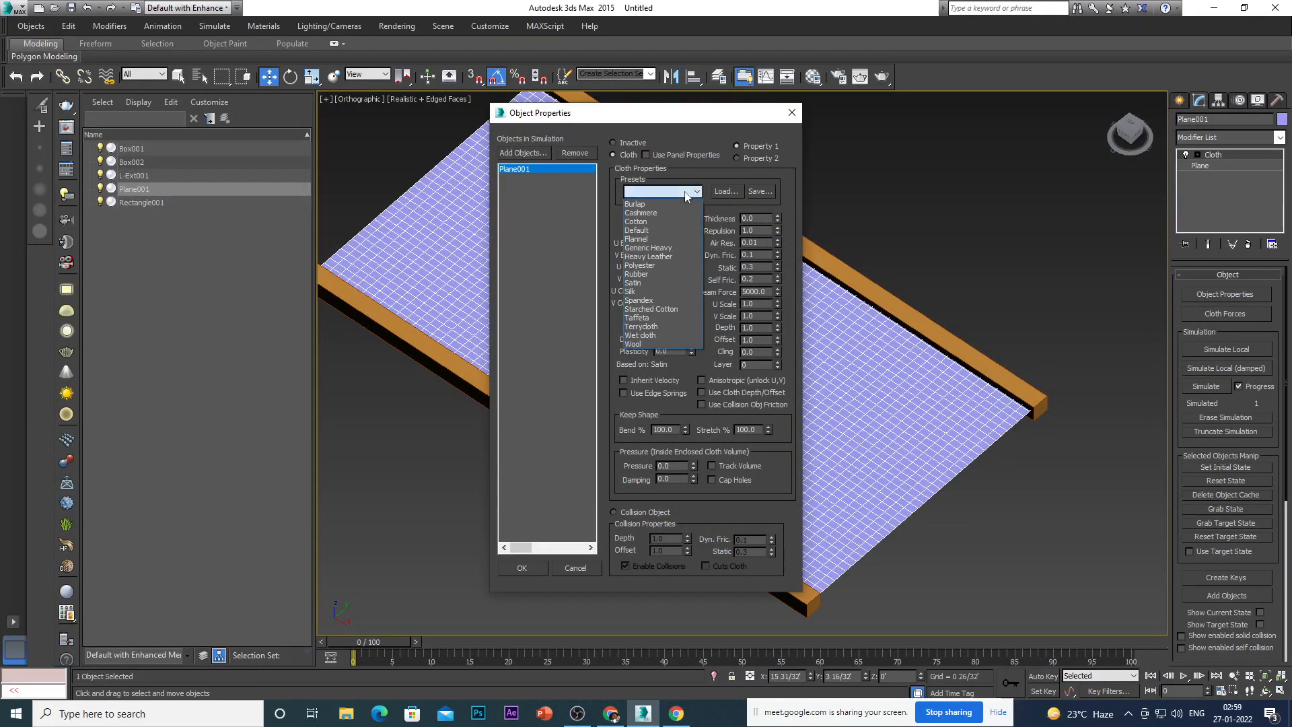
left_click(637, 283)
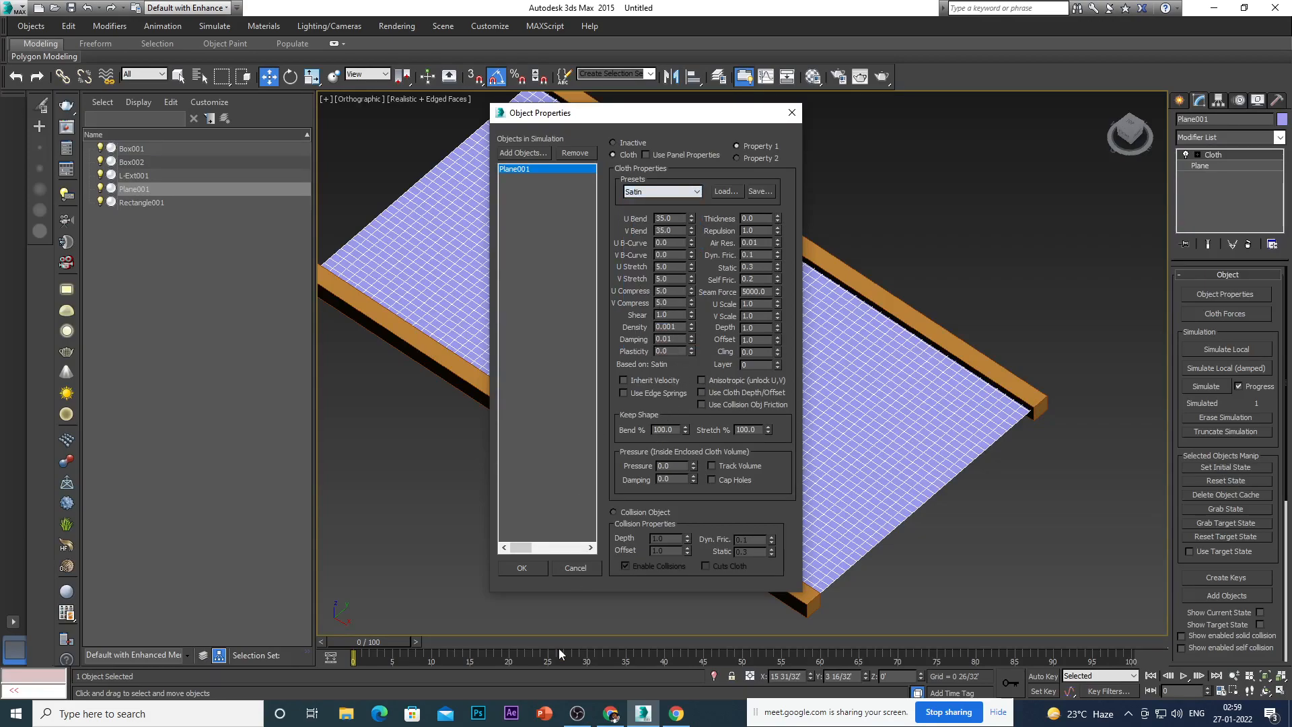
left_click(522, 567)
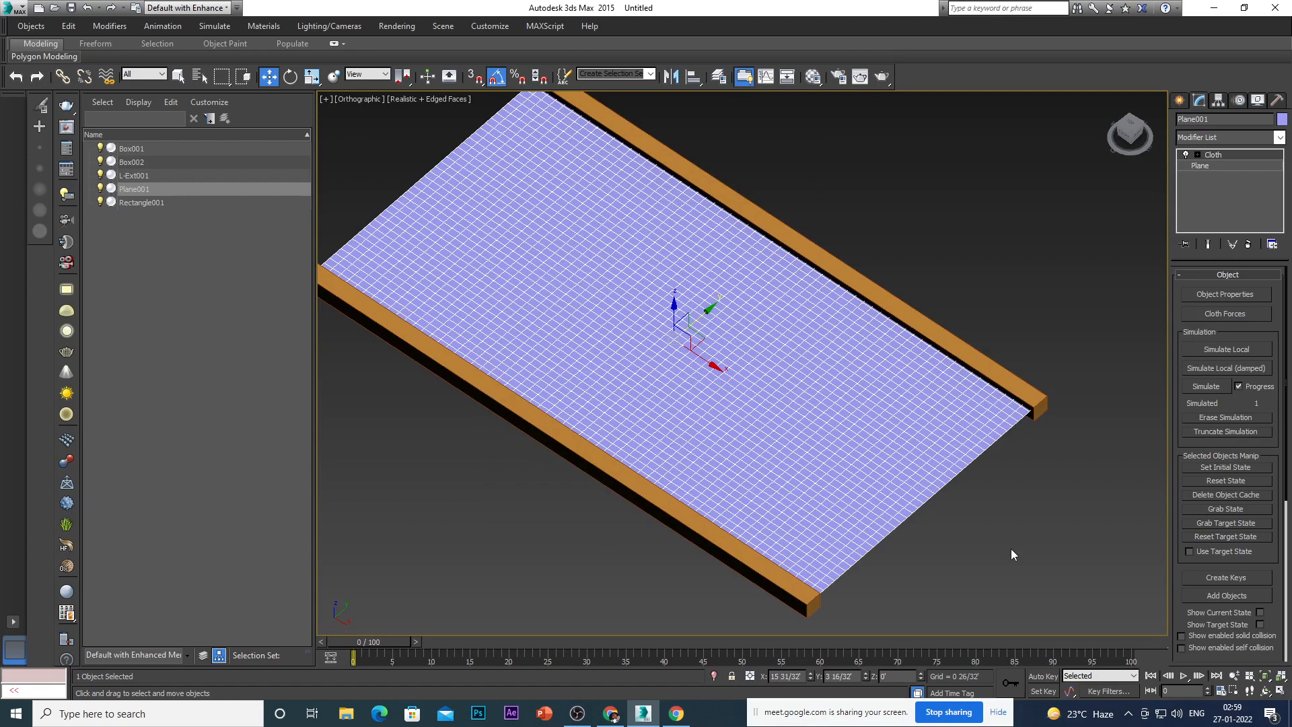
Start the local cloth simulation and scale both box rails shorter along X so the fabric gathers into folds.
left_click(1219, 346)
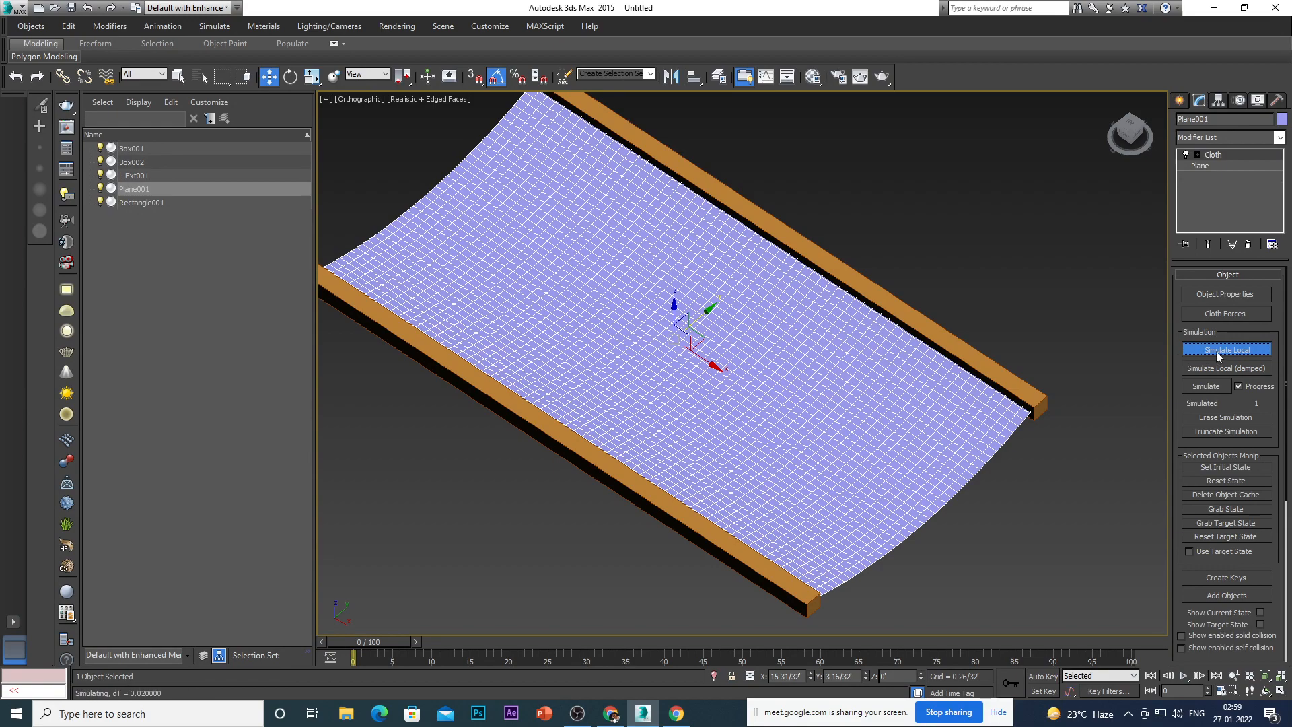
left_click(913, 311)
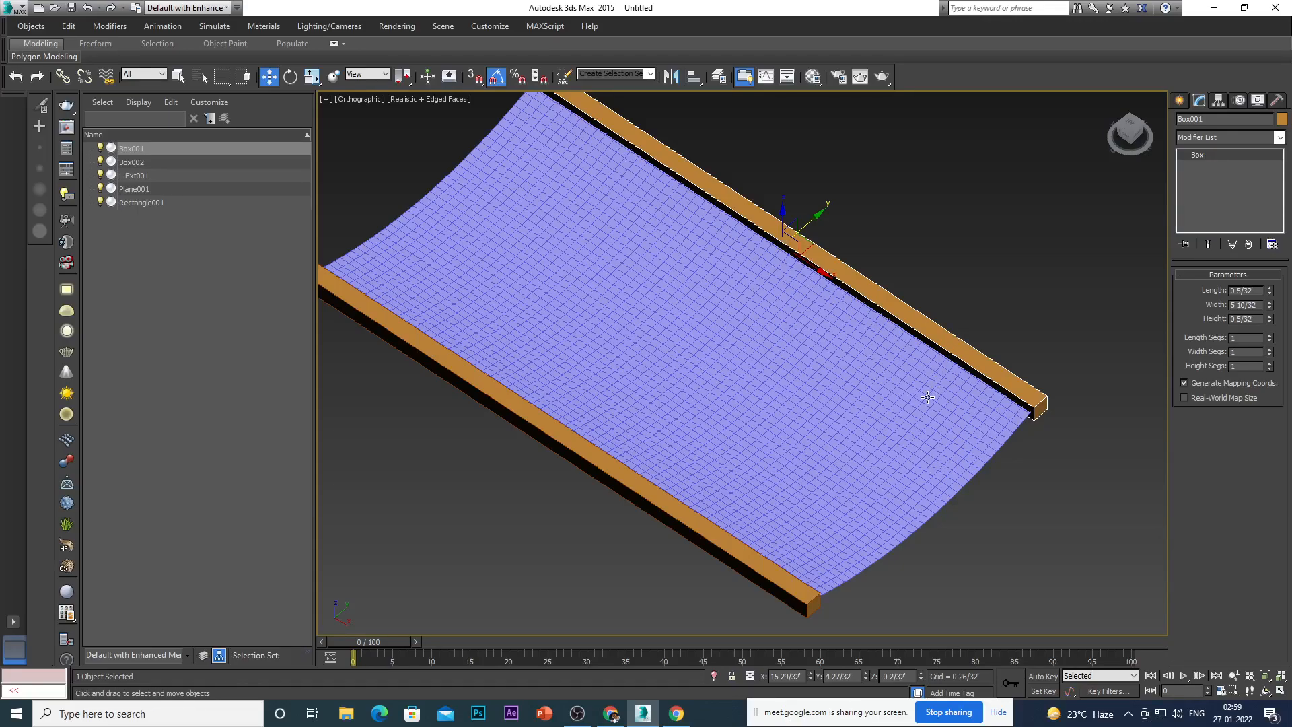
left_click(677, 522, "ctrl")
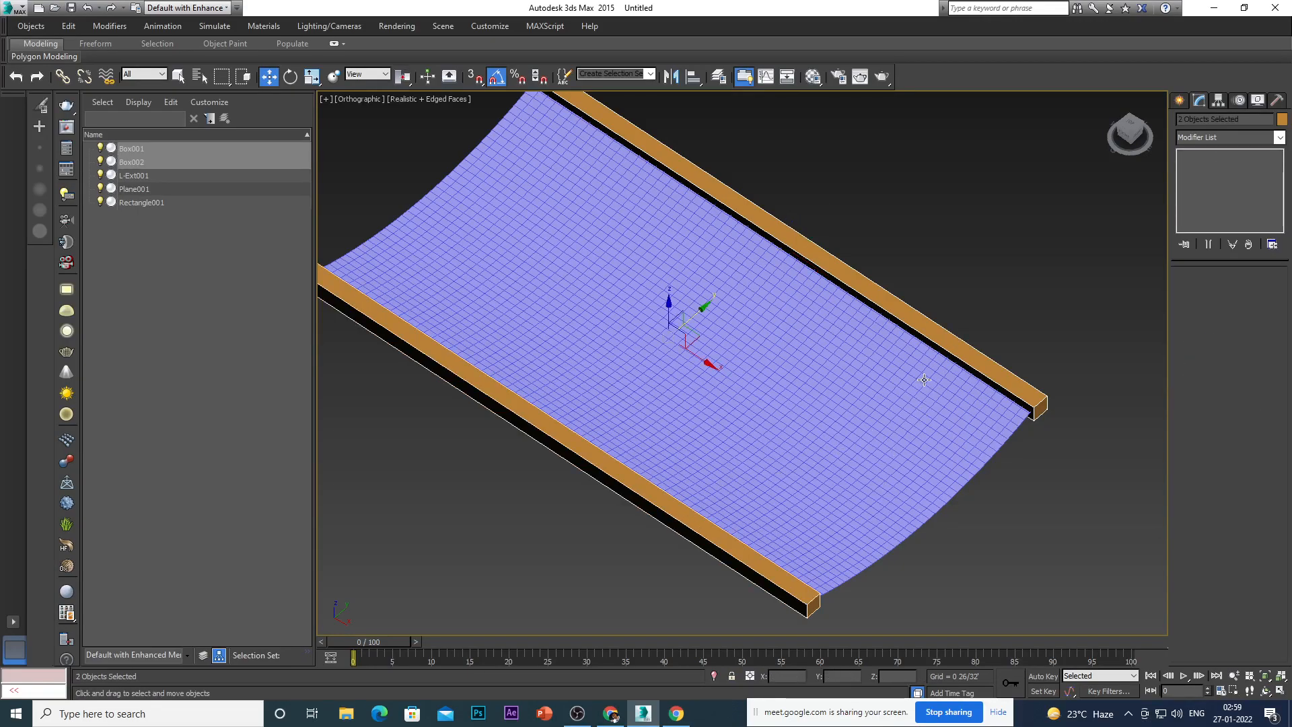
key("r")
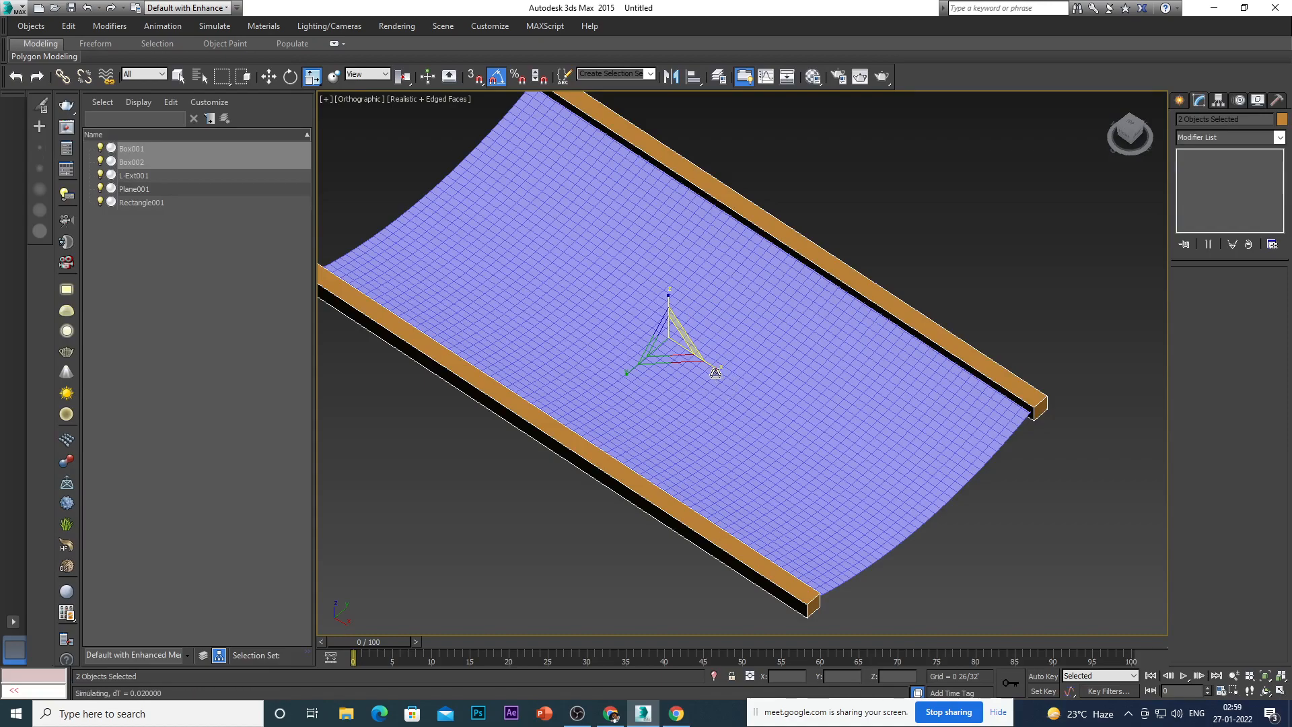
left_click_drag(715, 371, 710, 369)
middle_click_drag(710, 369, 745, 384, "alt")
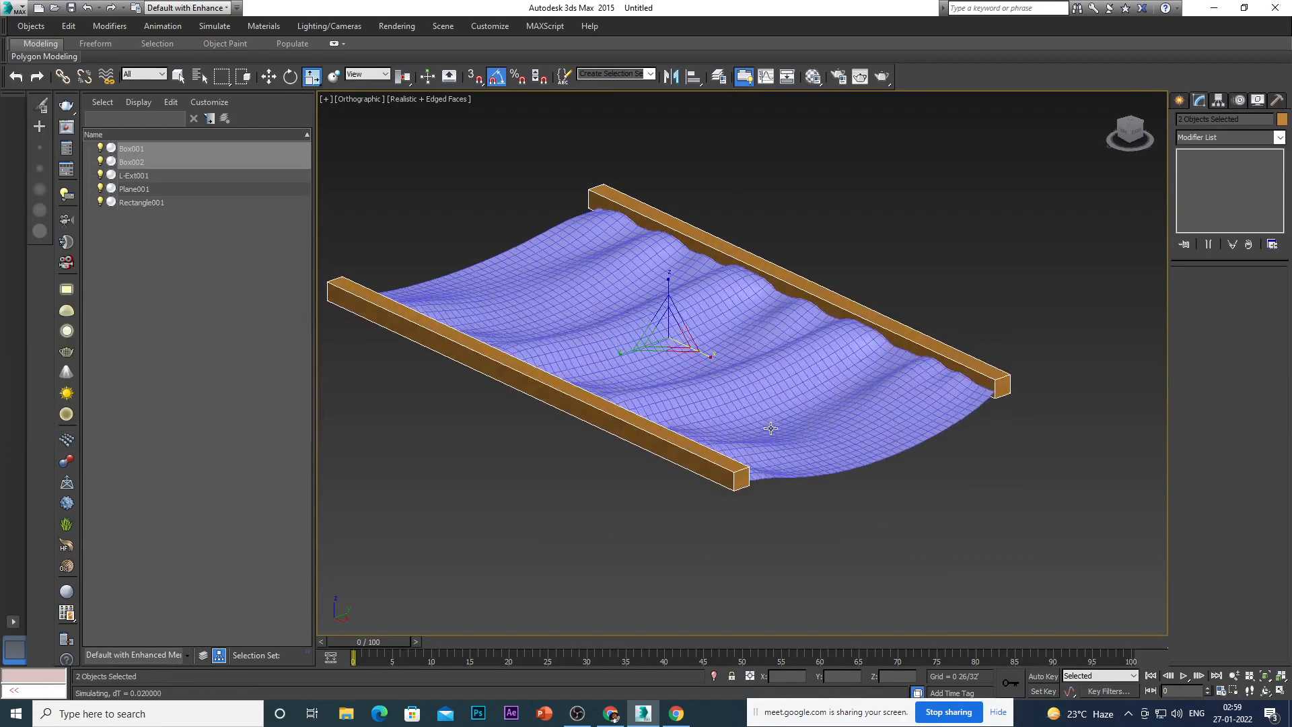
Lower the front rail, Box002, along the vertical axis to about Z -0 30/32' while the cloth simulates.
key("w")
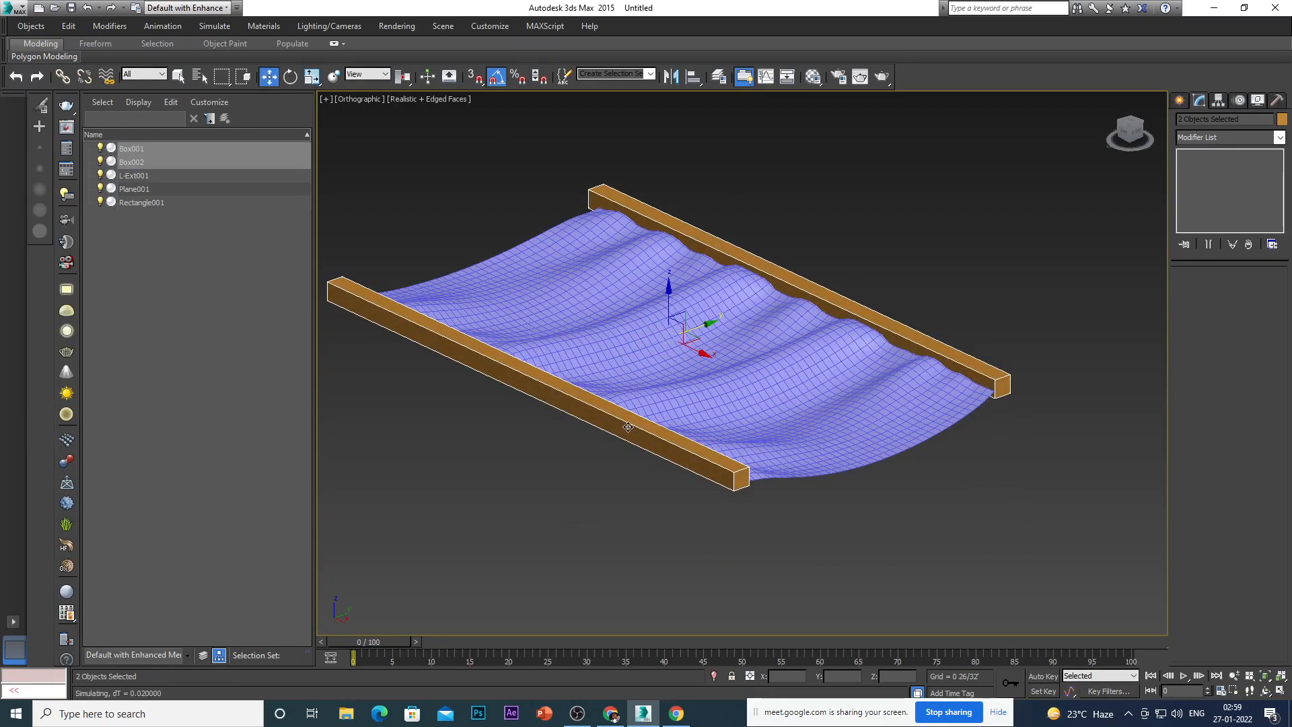
left_click(628, 427)
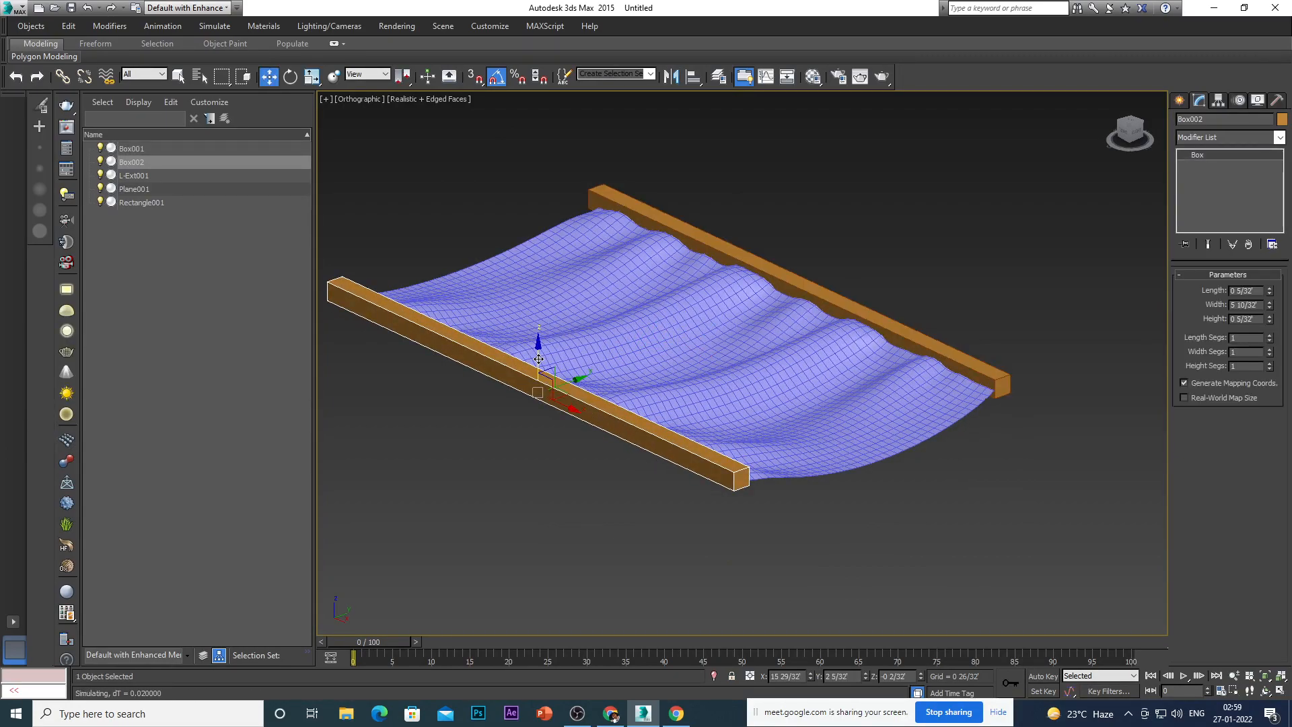
left_click_drag(537, 358, 550, 422)
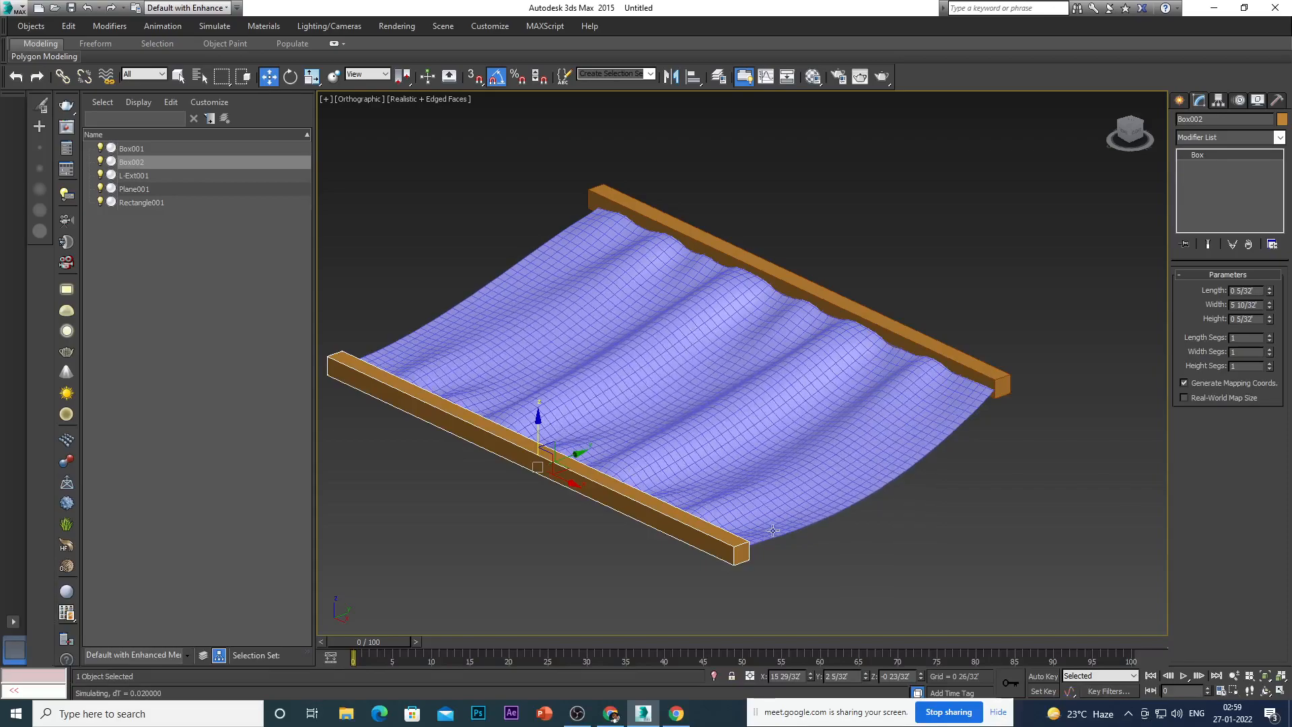
key("f")
scroll(740, 491, "down", 4)
scroll(868, 471, "up", 10)
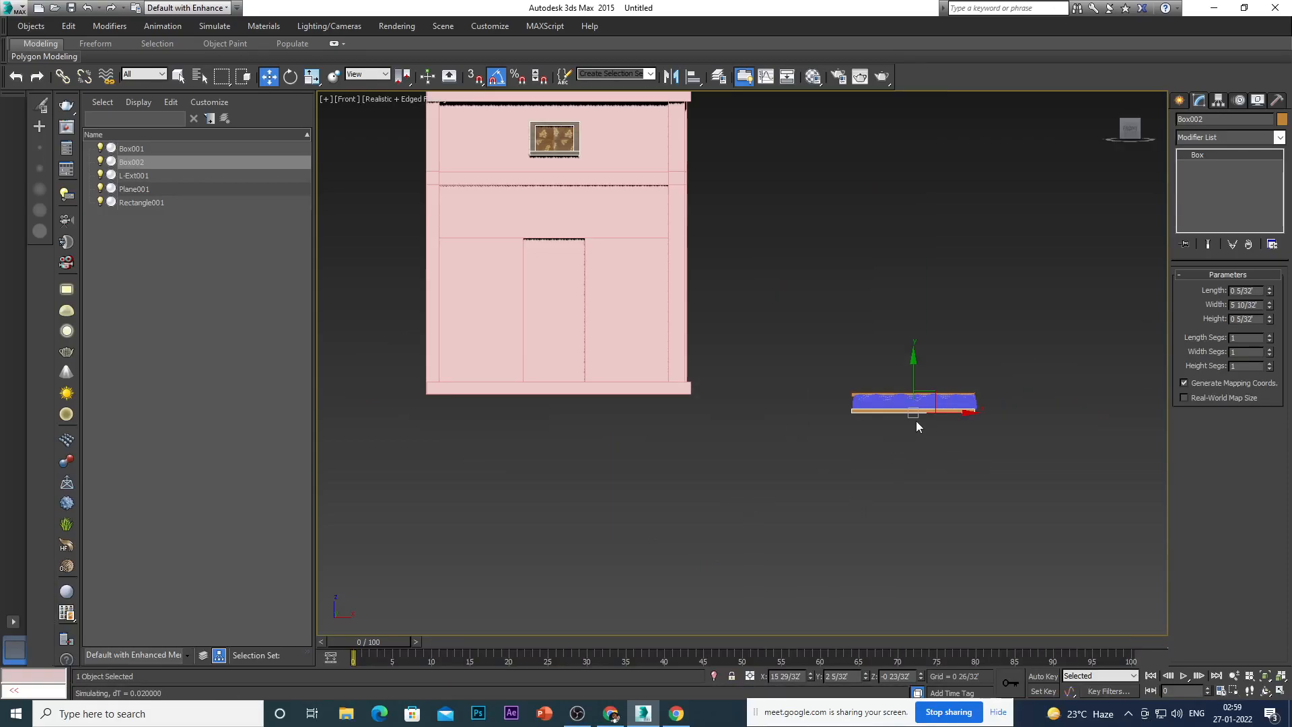
left_click_drag(911, 371, 911, 382)
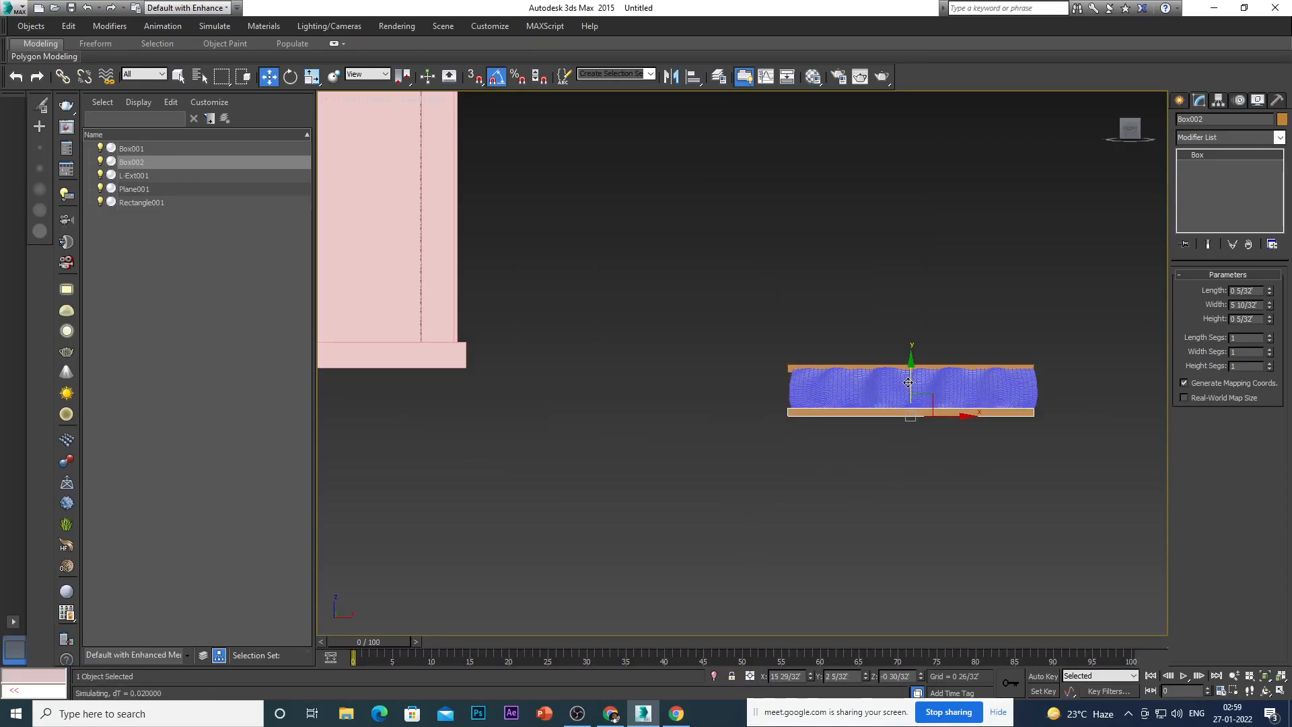
Scale both box rails together along X, lengthening them slightly and shortening them again to regather the simulating cloth.
scroll(884, 463, "down", 3)
middle_click_drag(934, 496, 862, 504, "alt")
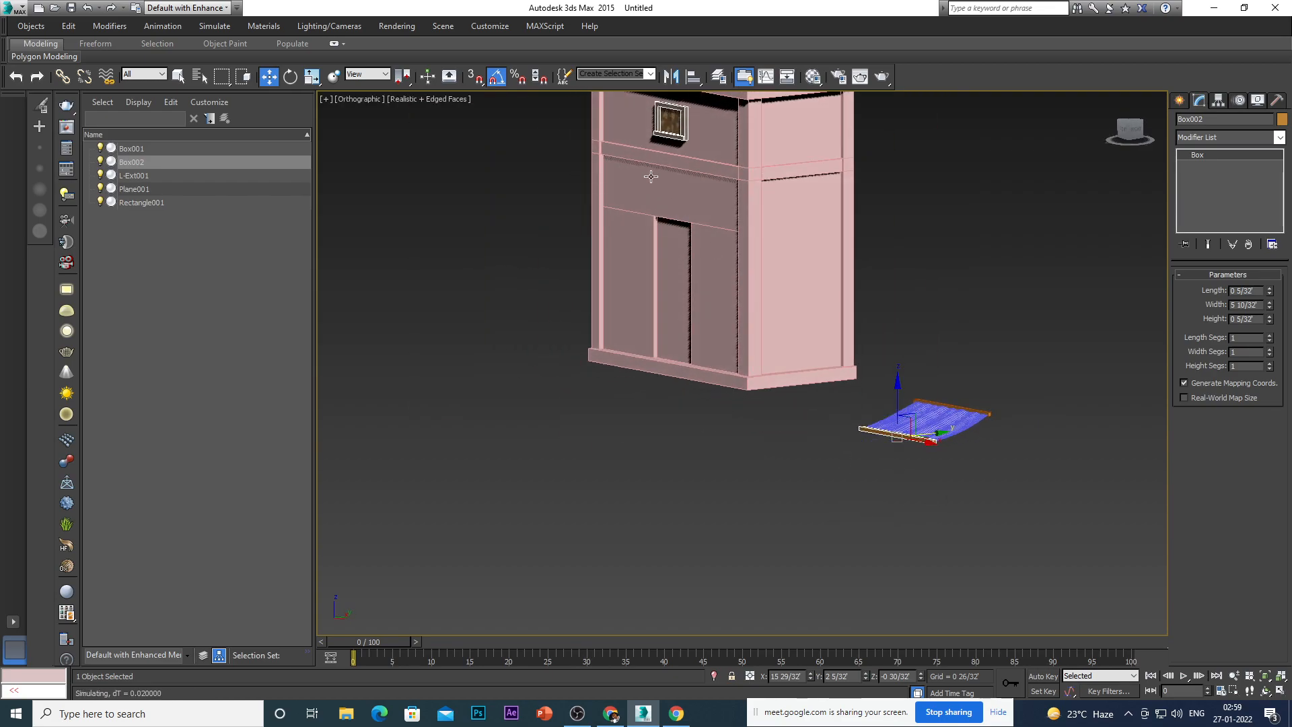
scroll(918, 448, "up", 5)
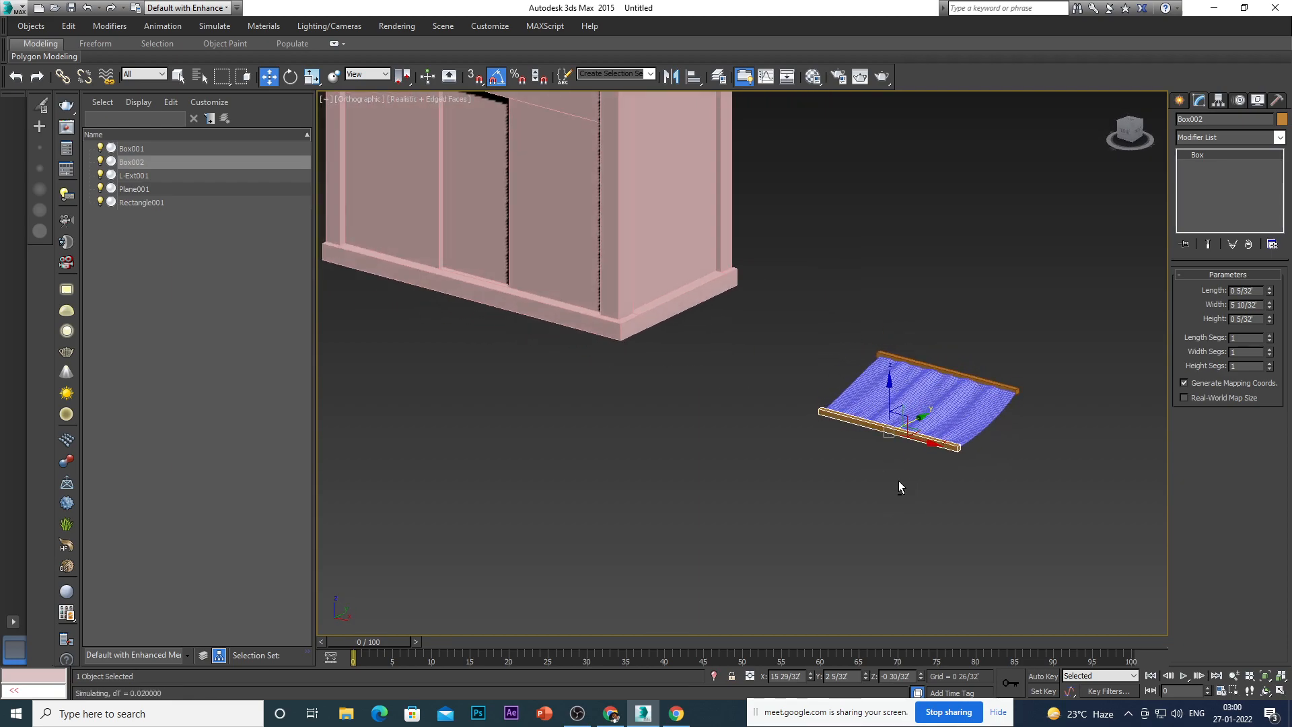
scroll(987, 441, "up", 6)
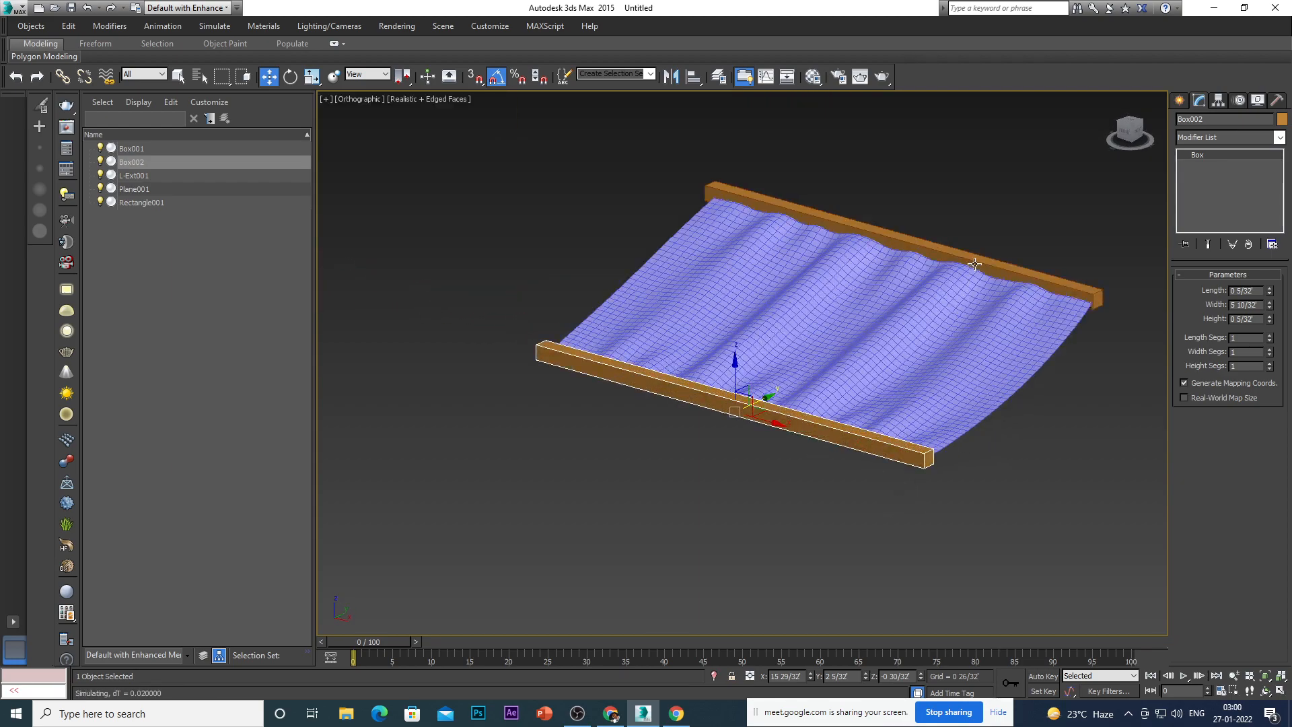
left_click(974, 266, "ctrl")
key("r")
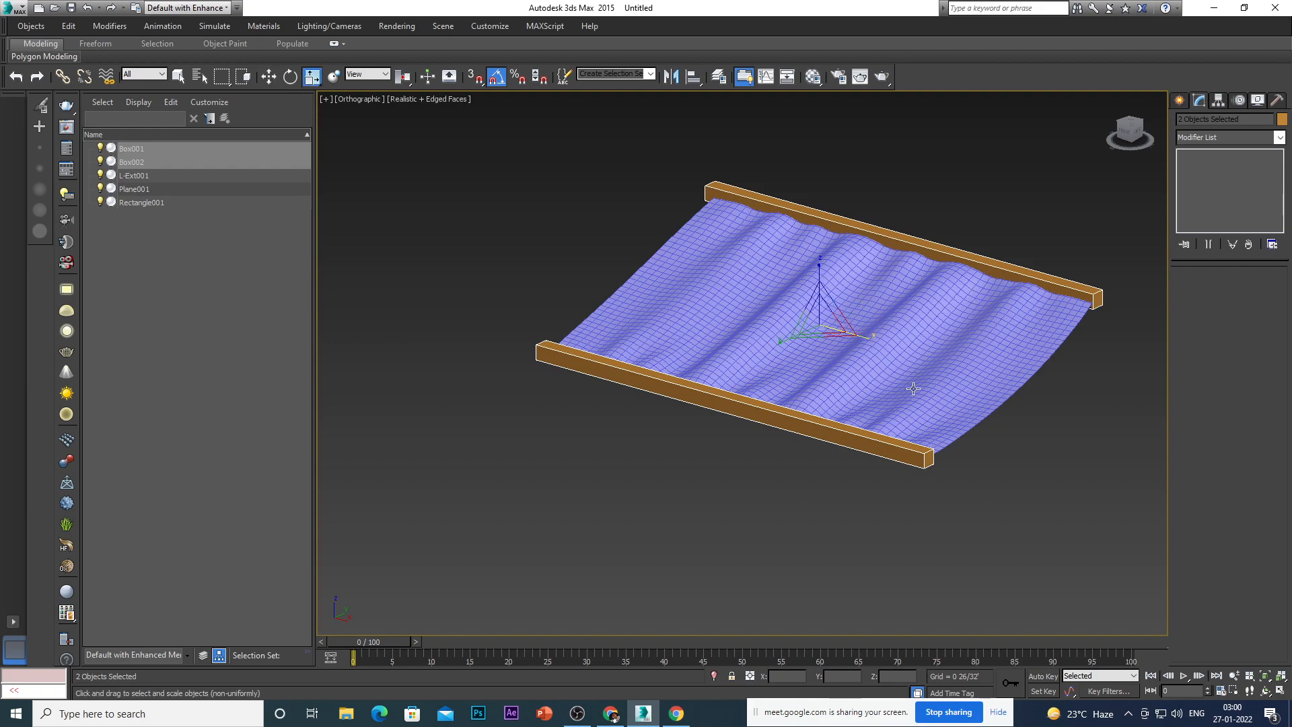
left_click_drag(865, 339, 868, 342)
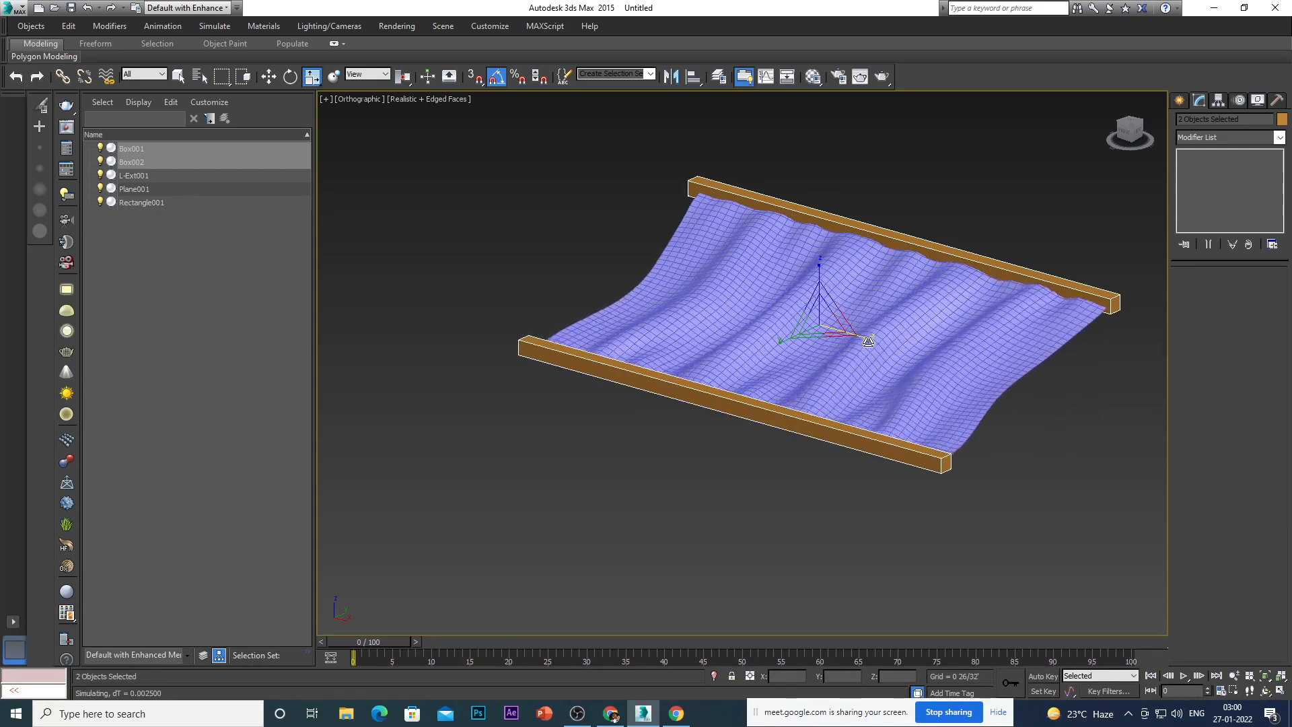
scroll(827, 400, "down", 8)
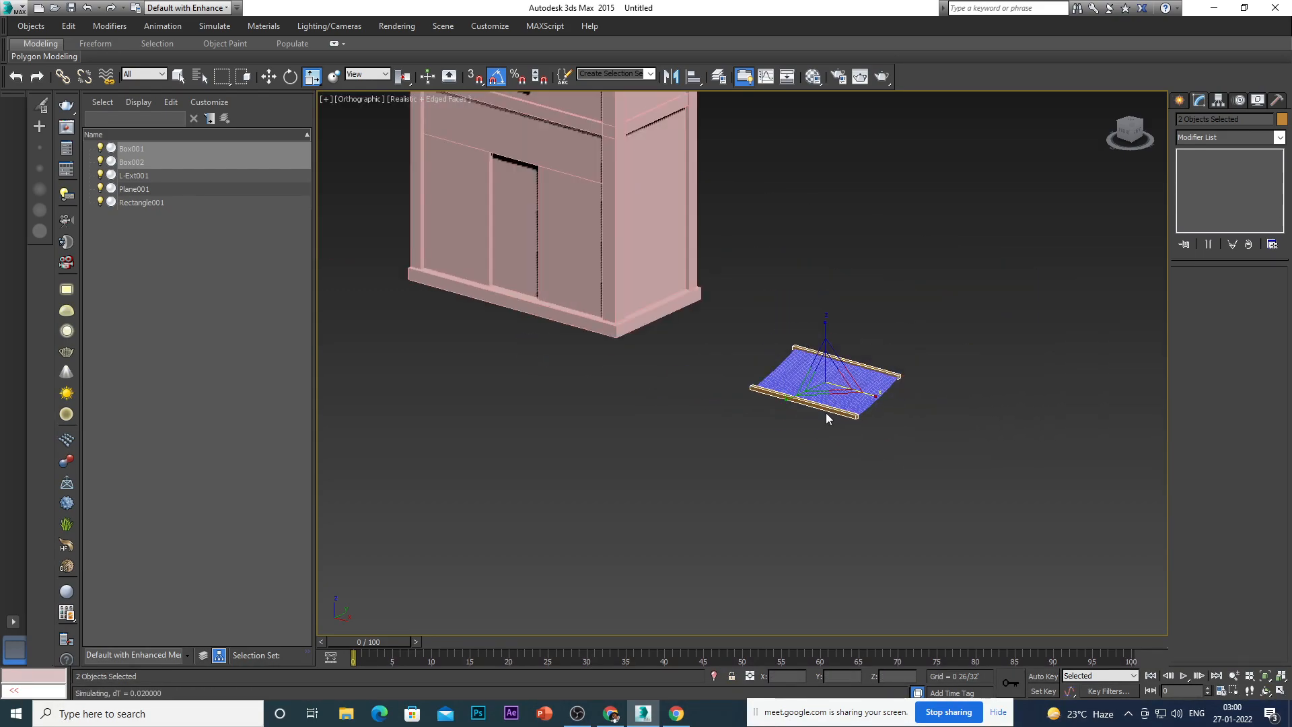
scroll(826, 417, "up", 7)
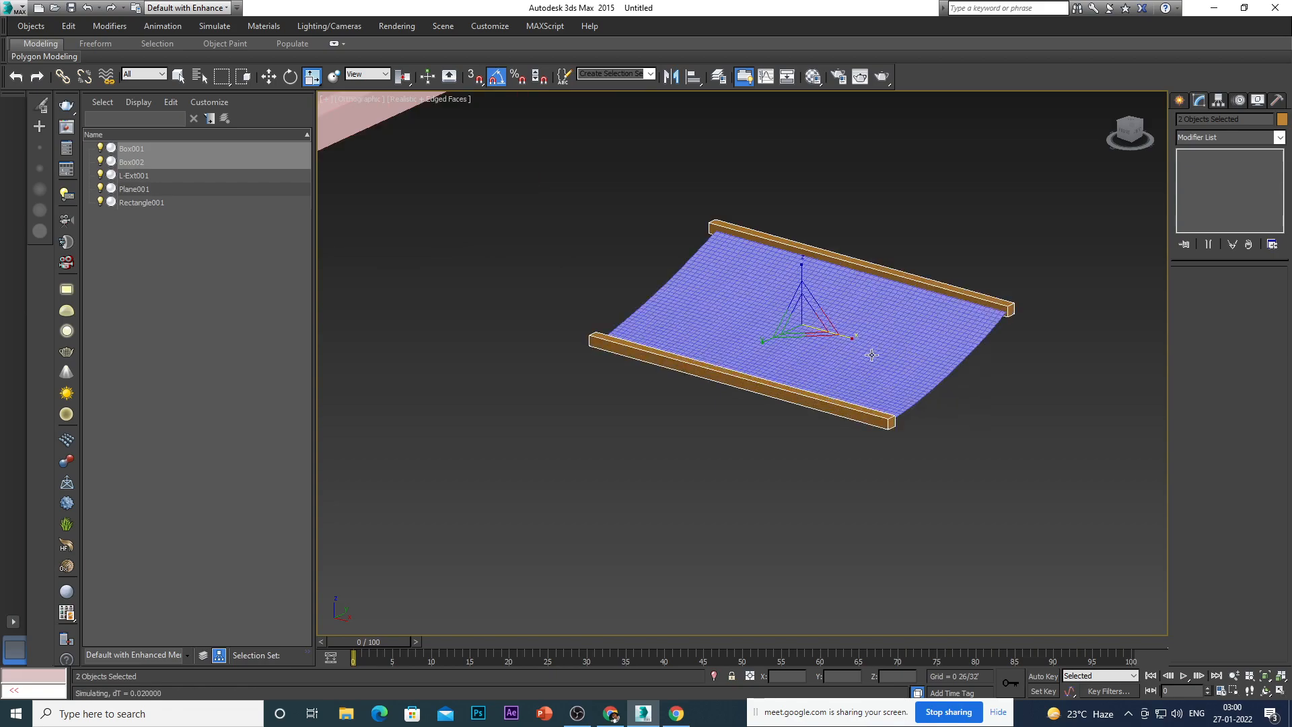
scroll(872, 354, "up", 5)
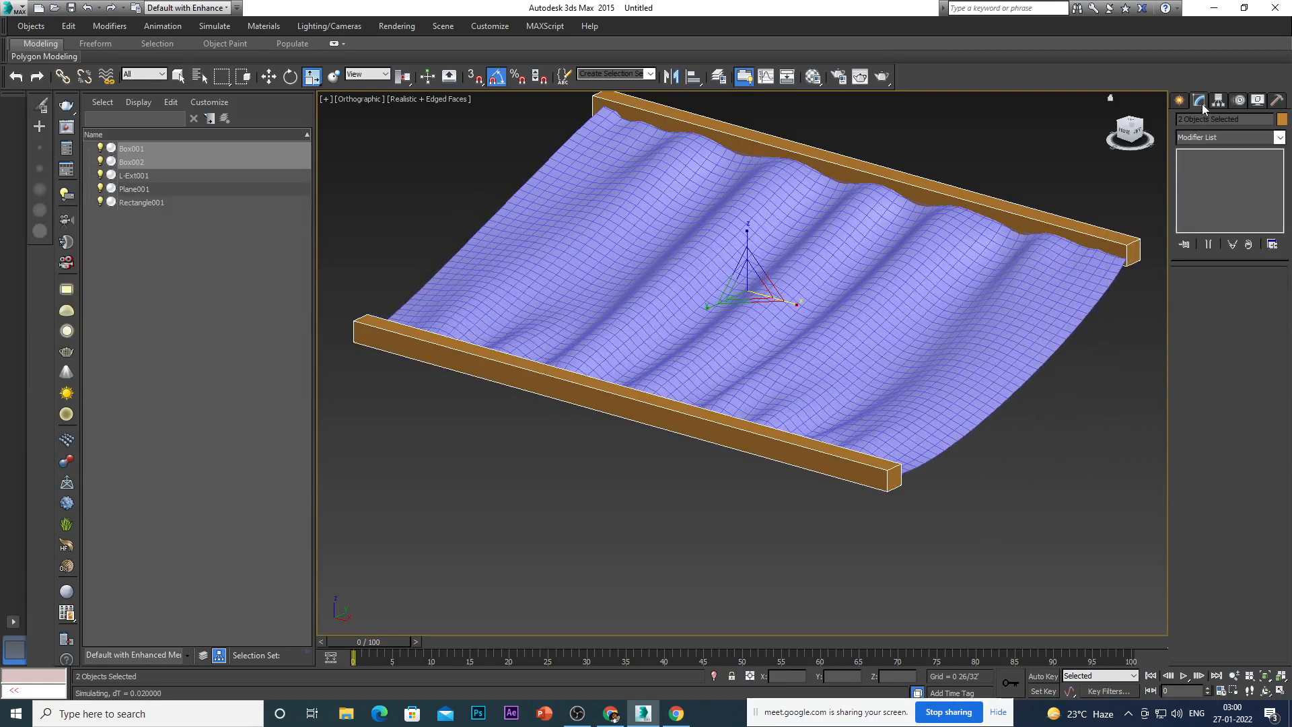
Select the draped cloth plane and stop its local simulation.
left_click(1000, 443)
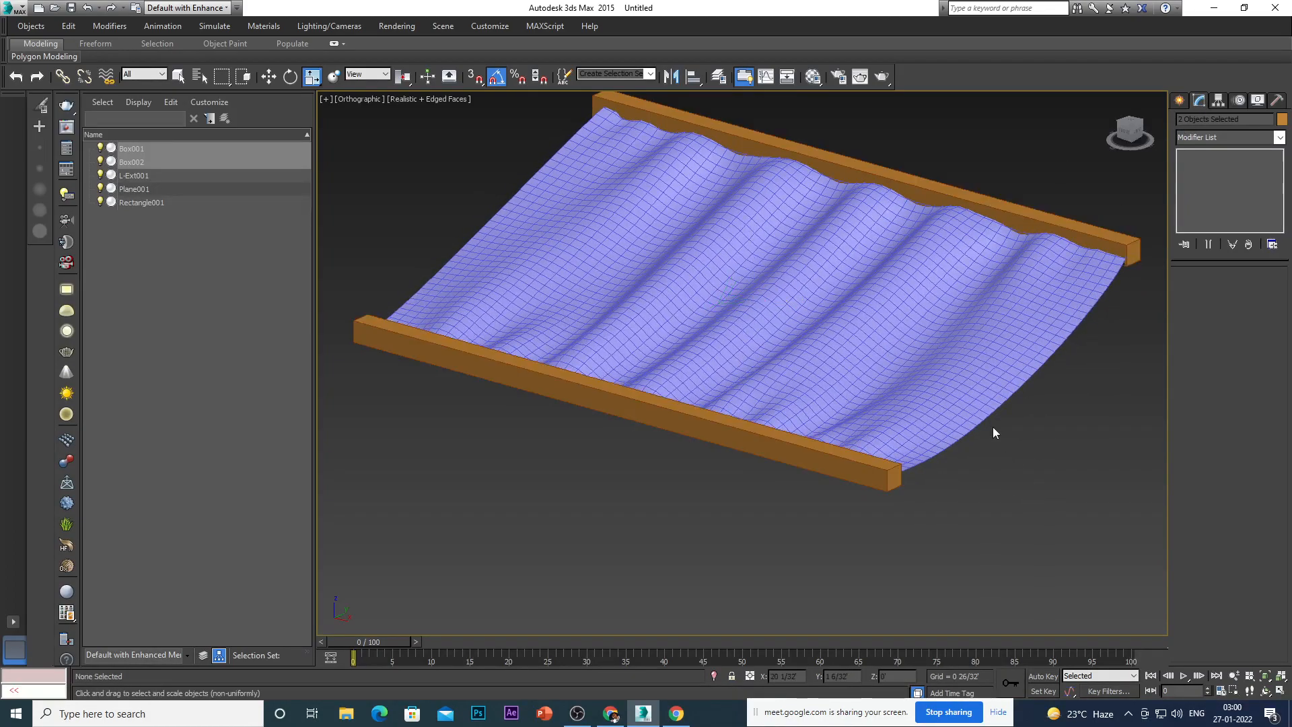
left_click(954, 354)
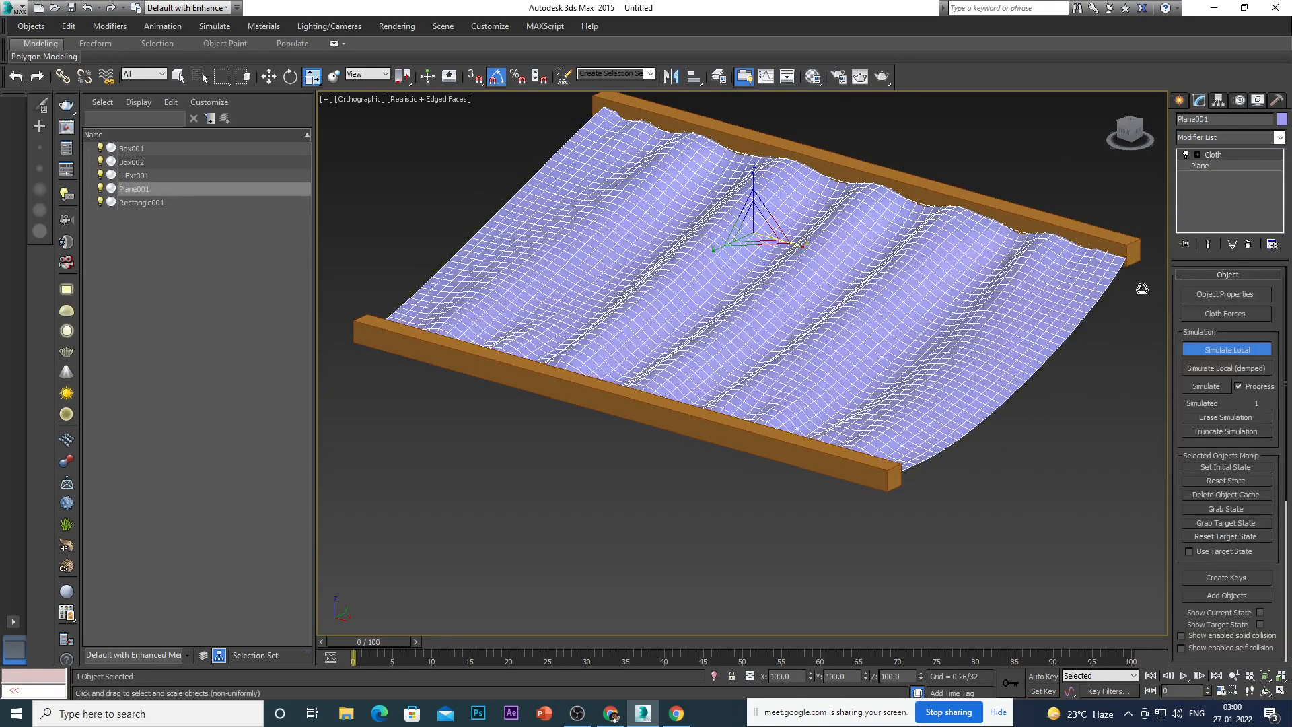
left_click(1217, 347)
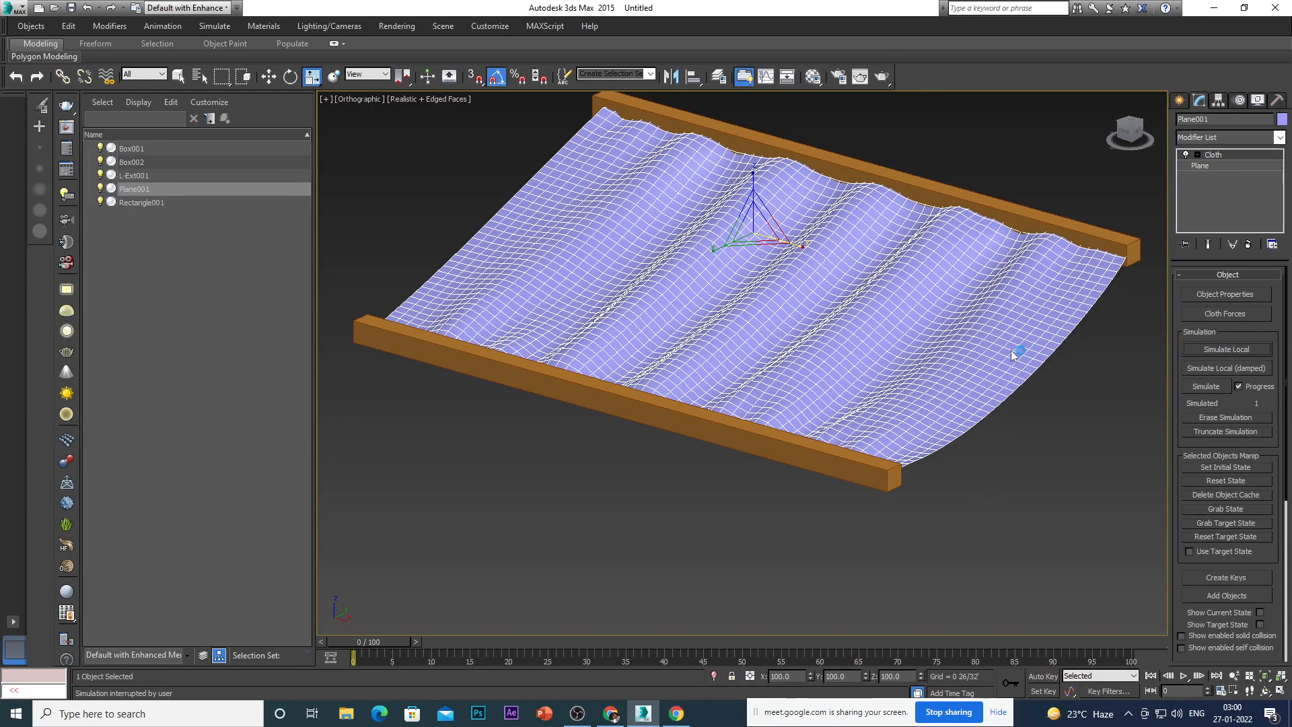
Convert the draped cloth plane, Plane001, to an Editable Poly.
scroll(781, 314, "down", 3)
scroll(803, 315, "up", 3)
scroll(807, 314, "down", 4)
scroll(811, 313, "up", 3)
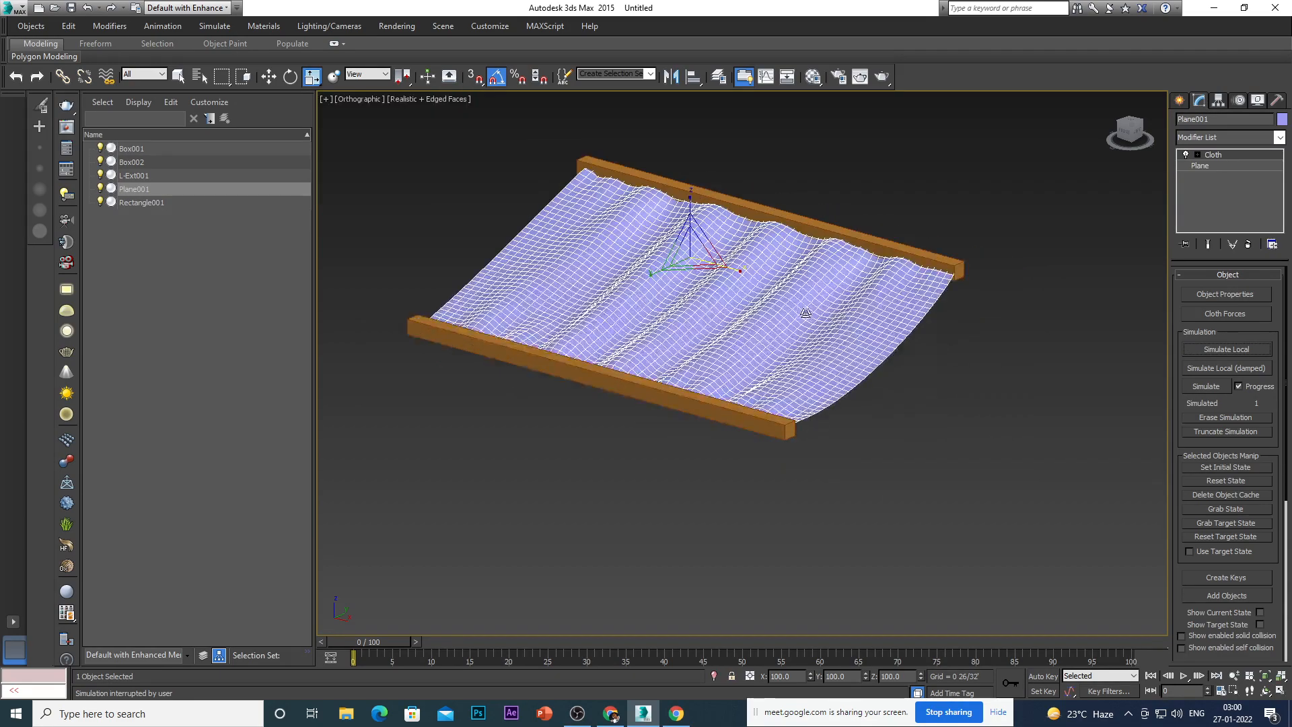
right_click(784, 309)
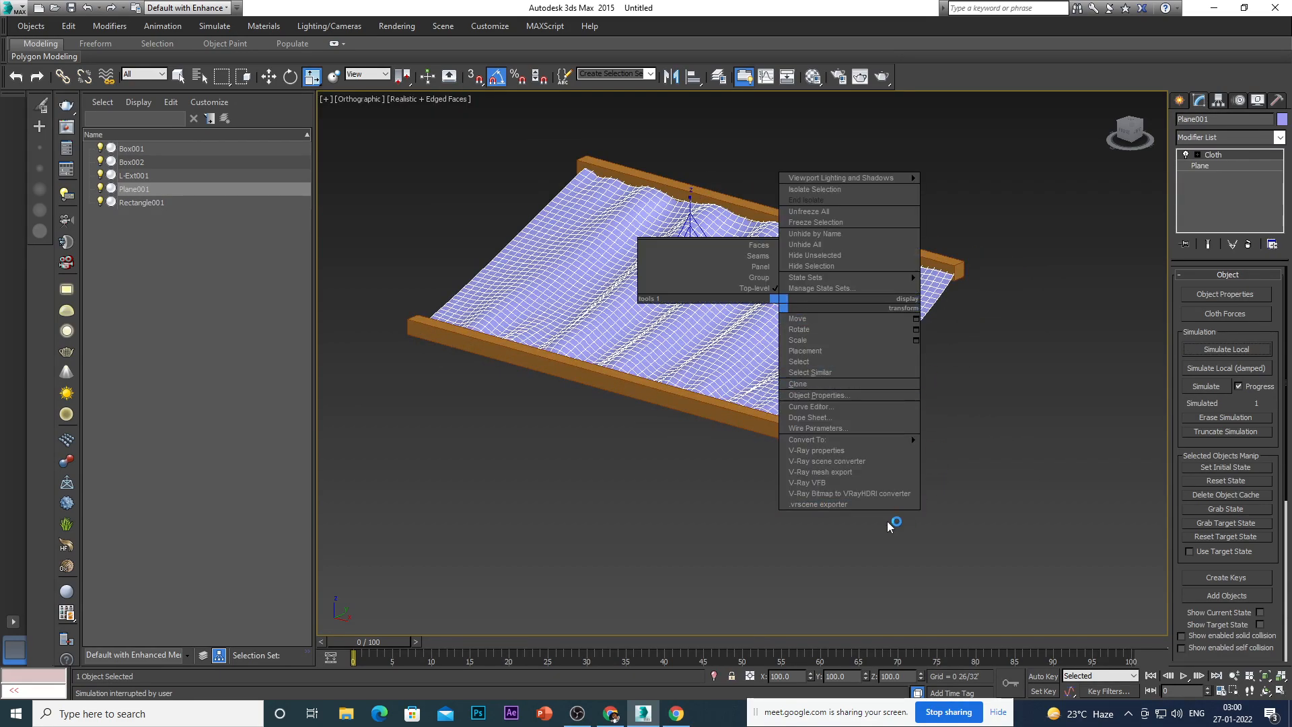
mouse_move(901, 440)
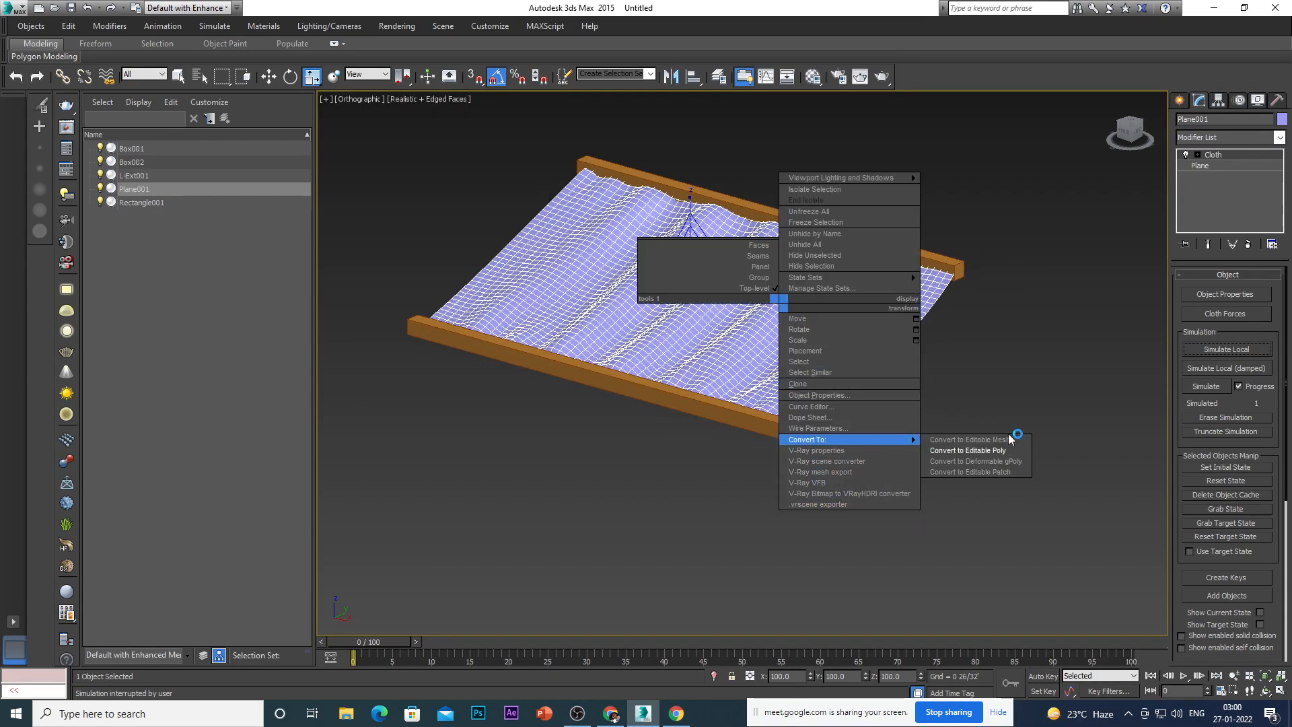
left_click(974, 449)
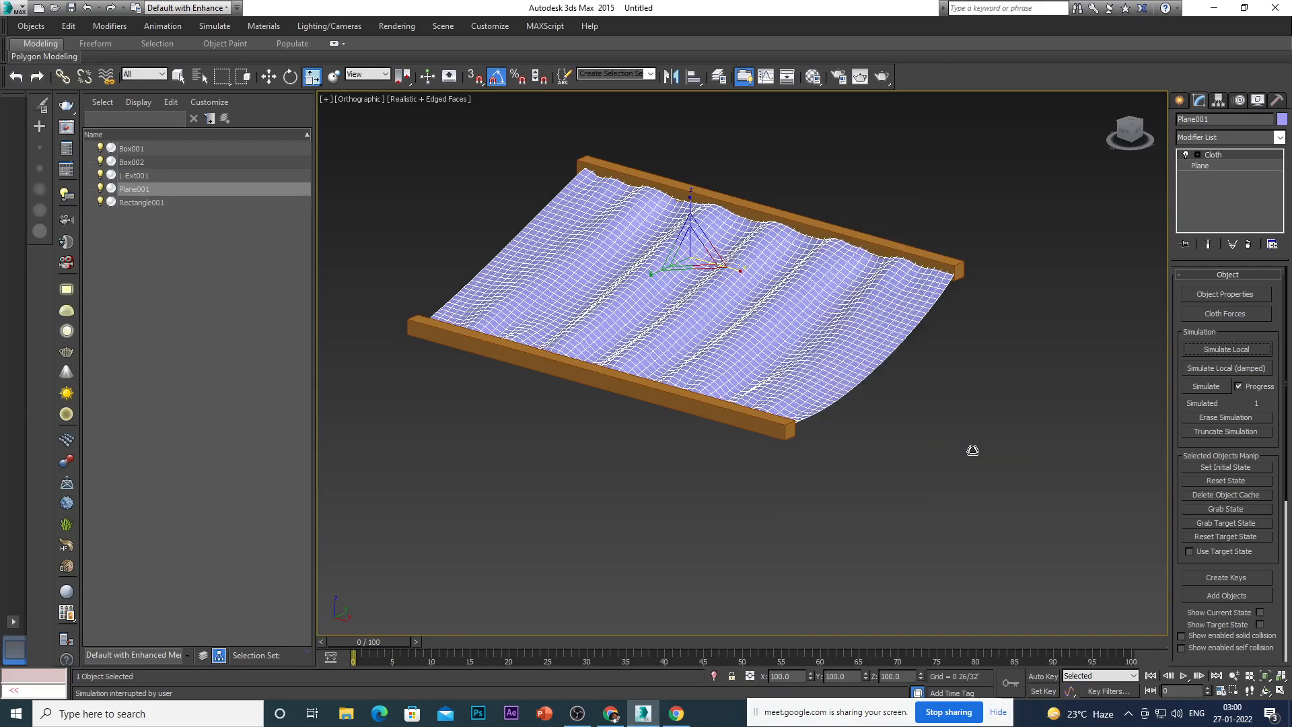
left_click(938, 438)
left_click(757, 319)
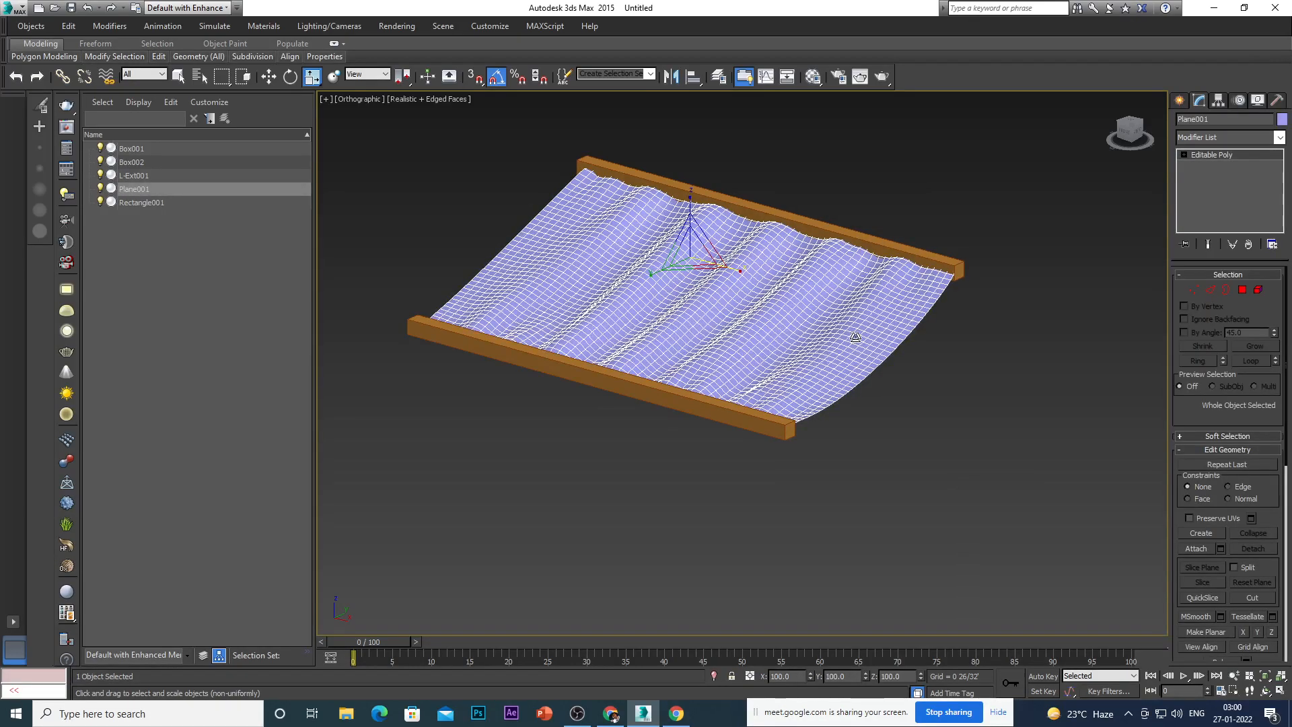
Try moving the converted cloth along X, undo the move and clear the selection.
key("w")
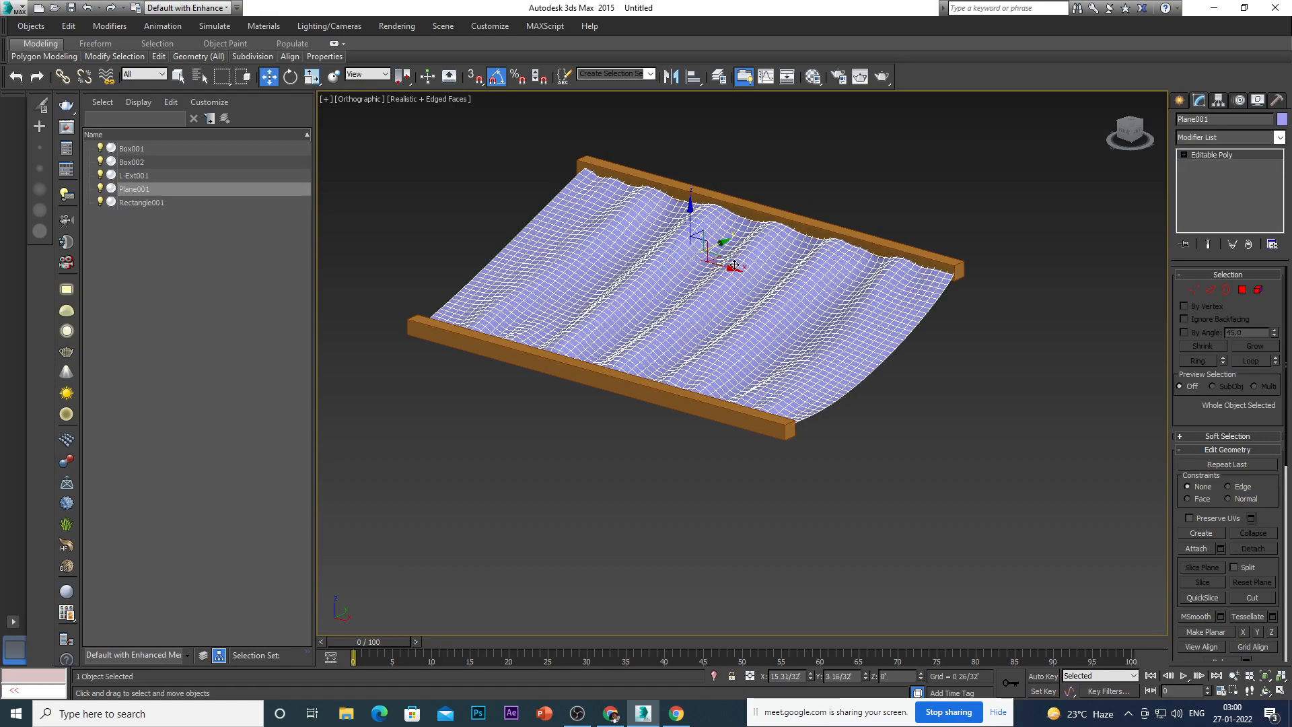
left_click_drag(736, 267, 916, 318)
key("ctrl+z")
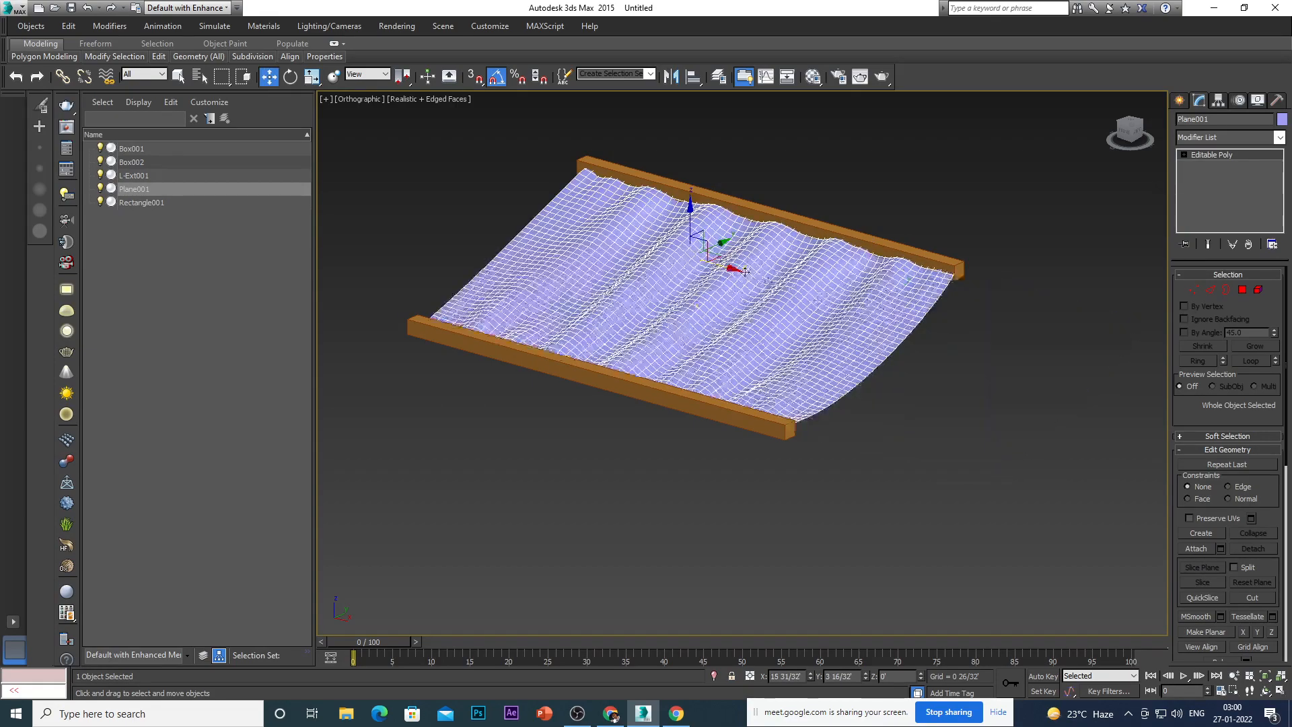
left_click(890, 179)
Try moving the front rail, Box002, along Y away from the cloth, and undo the move.
scroll(646, 482, "down", 6)
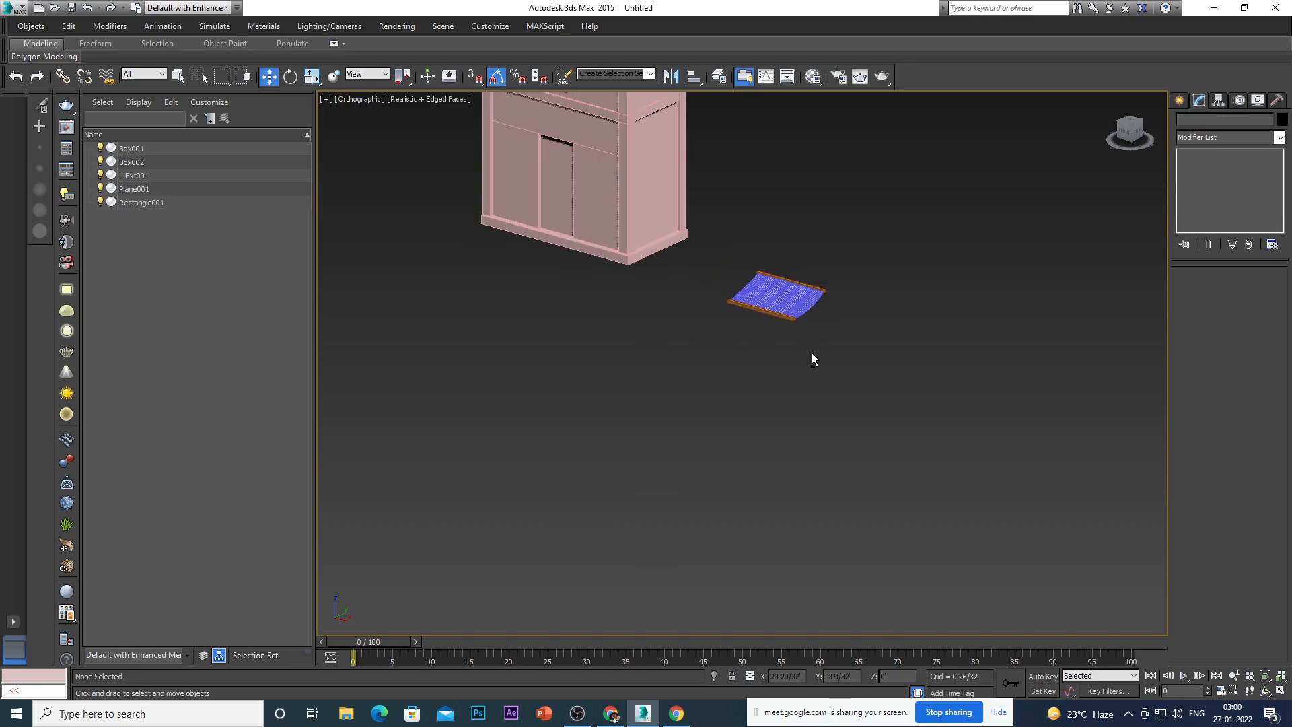
scroll(830, 300, "up", 8)
left_click(790, 304)
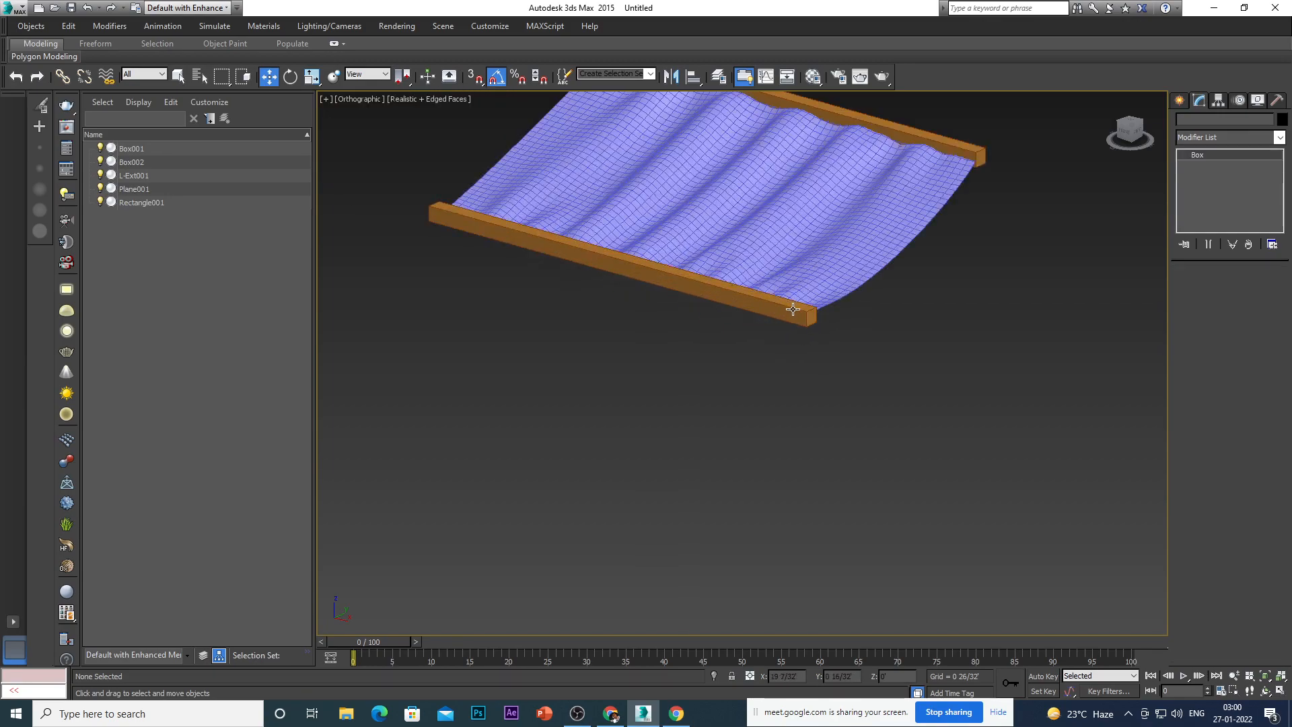
scroll(835, 336, "down", 3)
scroll(821, 342, "up", 4)
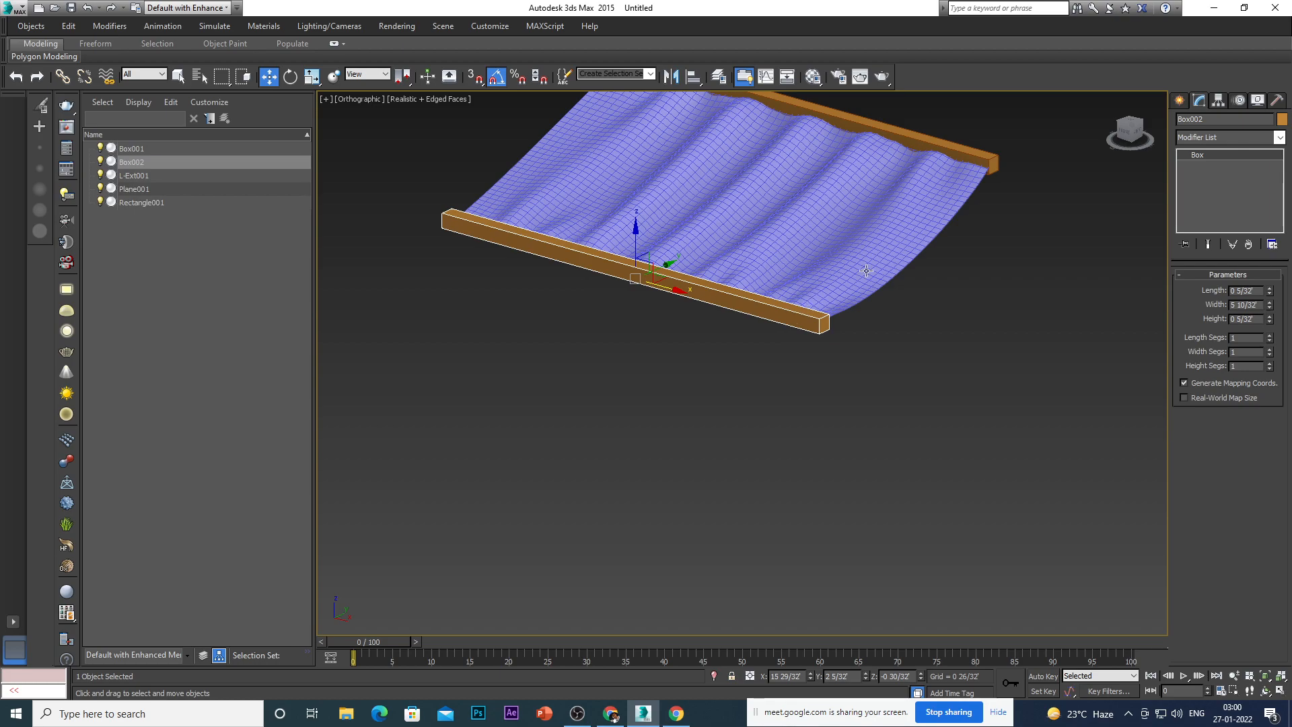
scroll(948, 150, "down", 4)
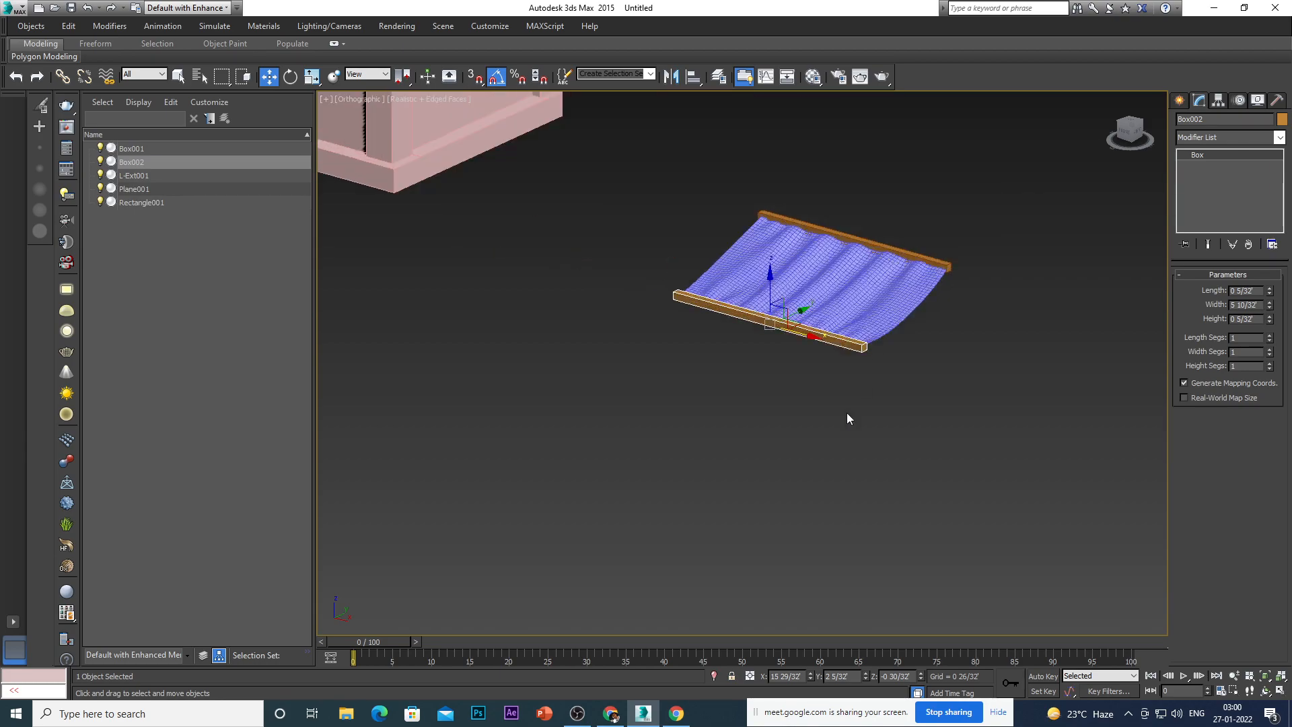
left_click_drag(798, 311, 769, 358)
key("ctrl+z")
scroll(832, 342, "up", 5)
scroll(868, 323, "up", 3)
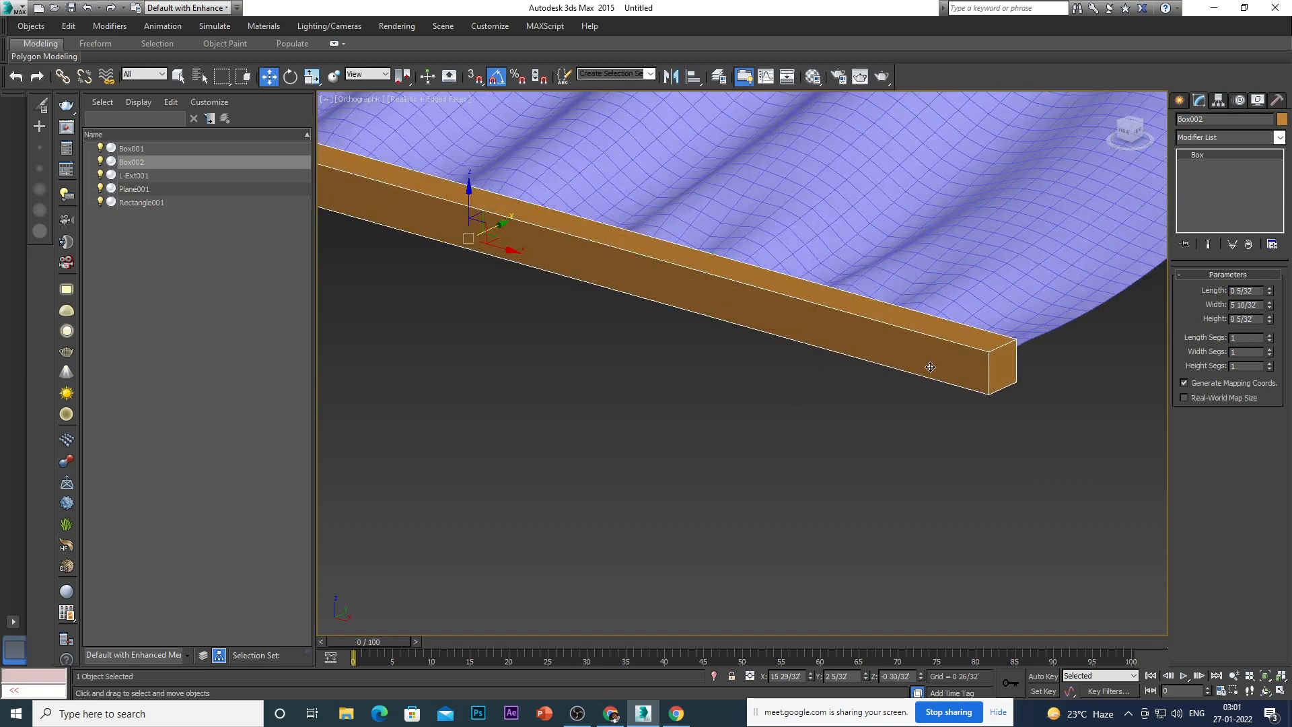
scroll(901, 382, "down", 8)
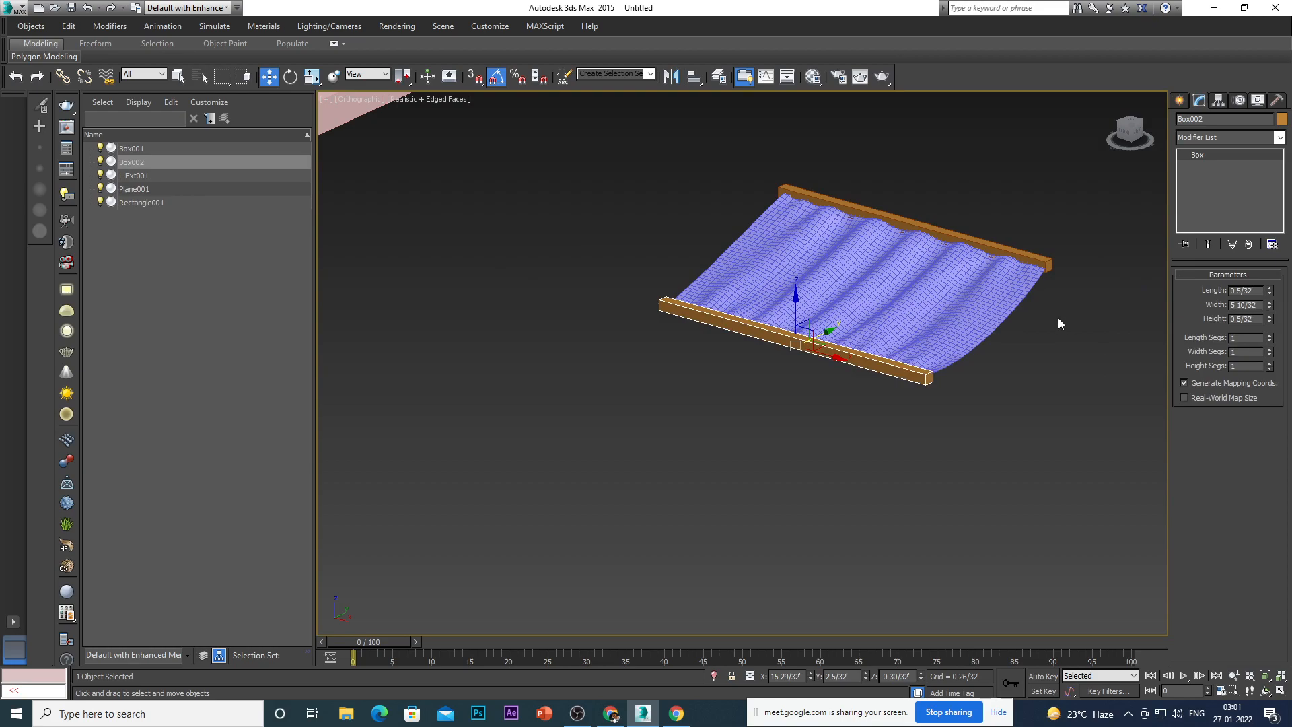
scroll(945, 369, "down", 6)
Select both rails and the cloth together and move them up and across in the front view to line up with the wall.
left_click(931, 388)
scroll(896, 350, "up", 3)
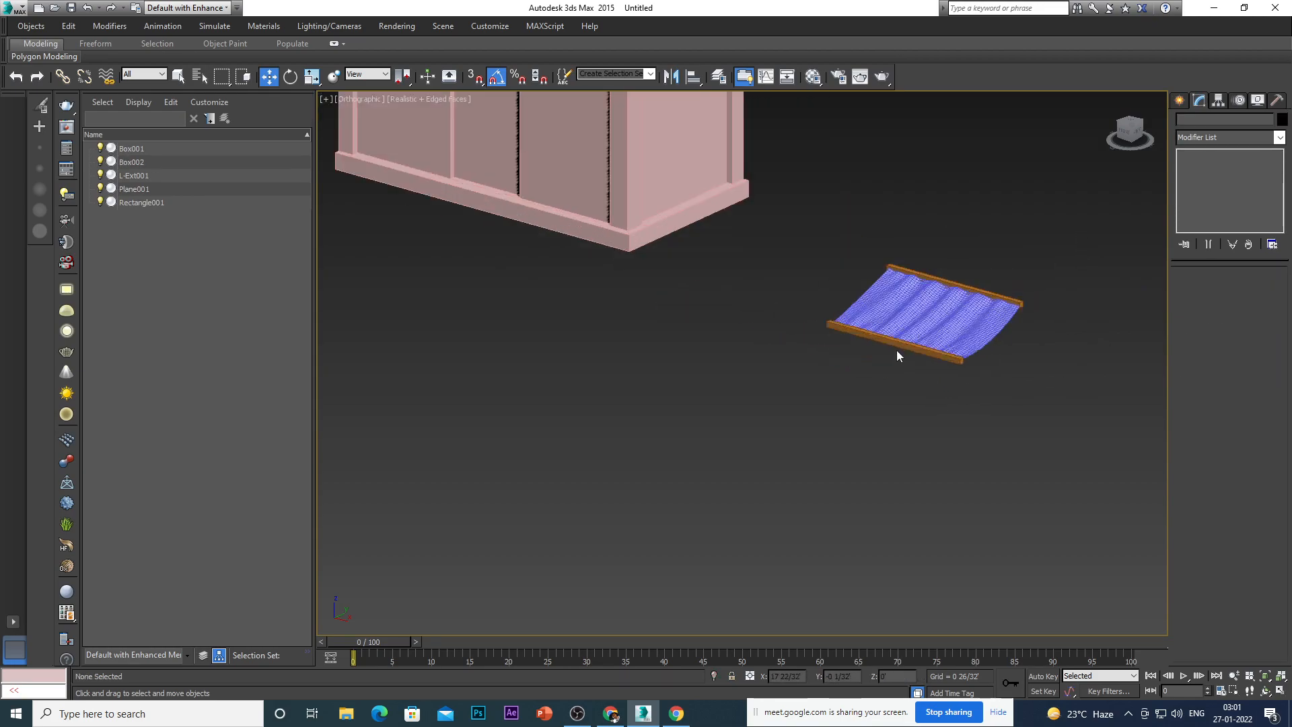
left_click_drag(827, 226, 1030, 430)
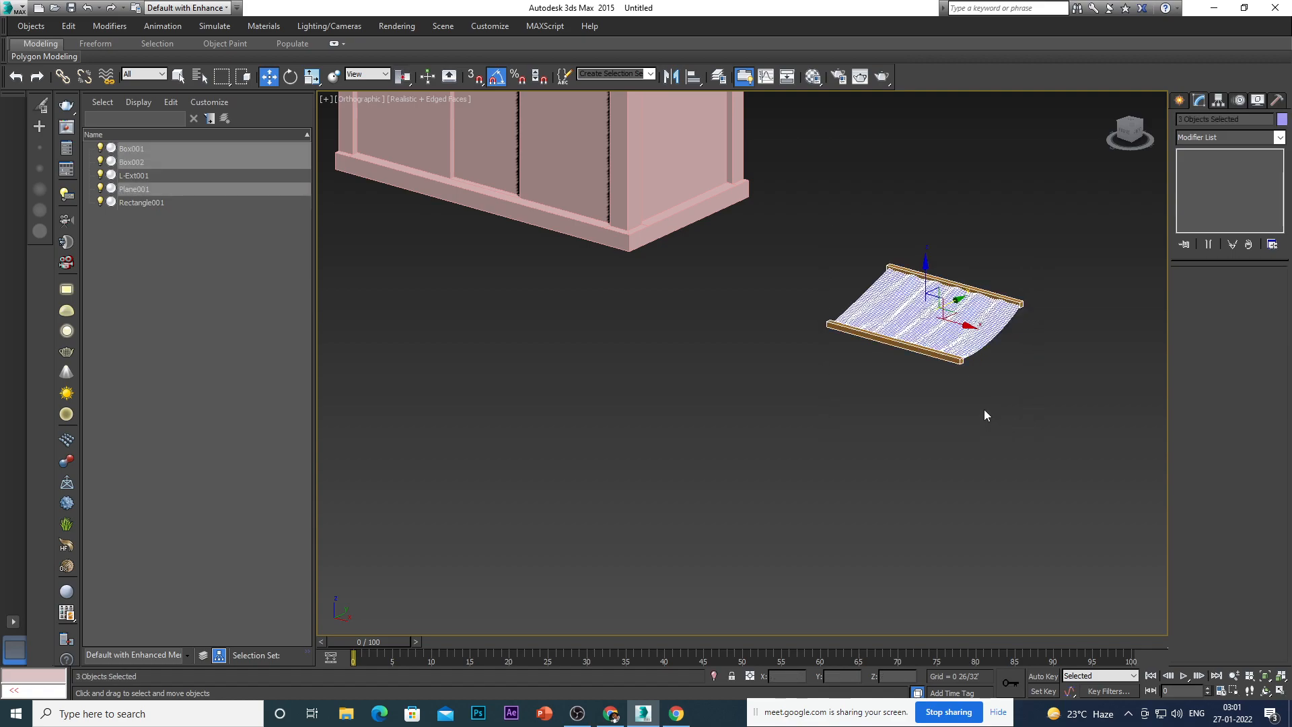
key("f")
scroll(955, 413, "up", 3)
left_click_drag(880, 338, 880, 256)
scroll(832, 302, "down", 3)
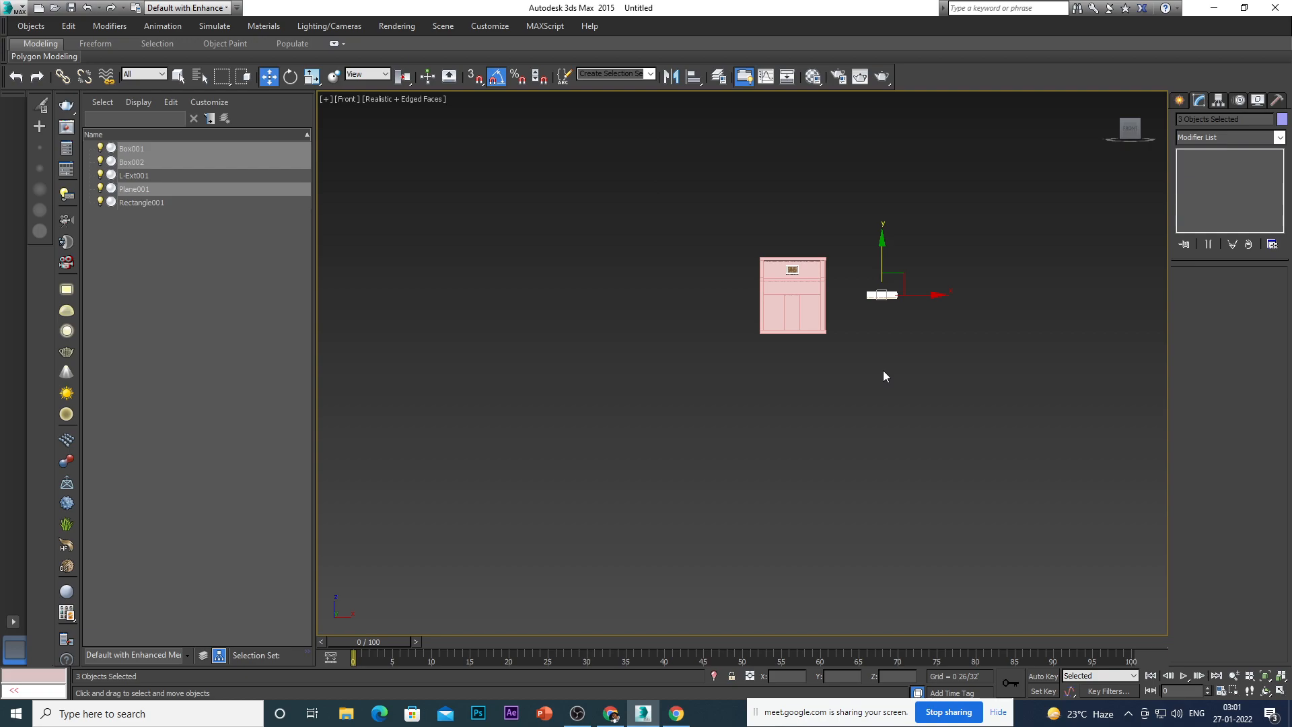
scroll(761, 317, "up", 3)
left_click_drag(1027, 285, 845, 284)
Move the selected rails and cloth along Y so they project from the wall's outer front face.
key("t")
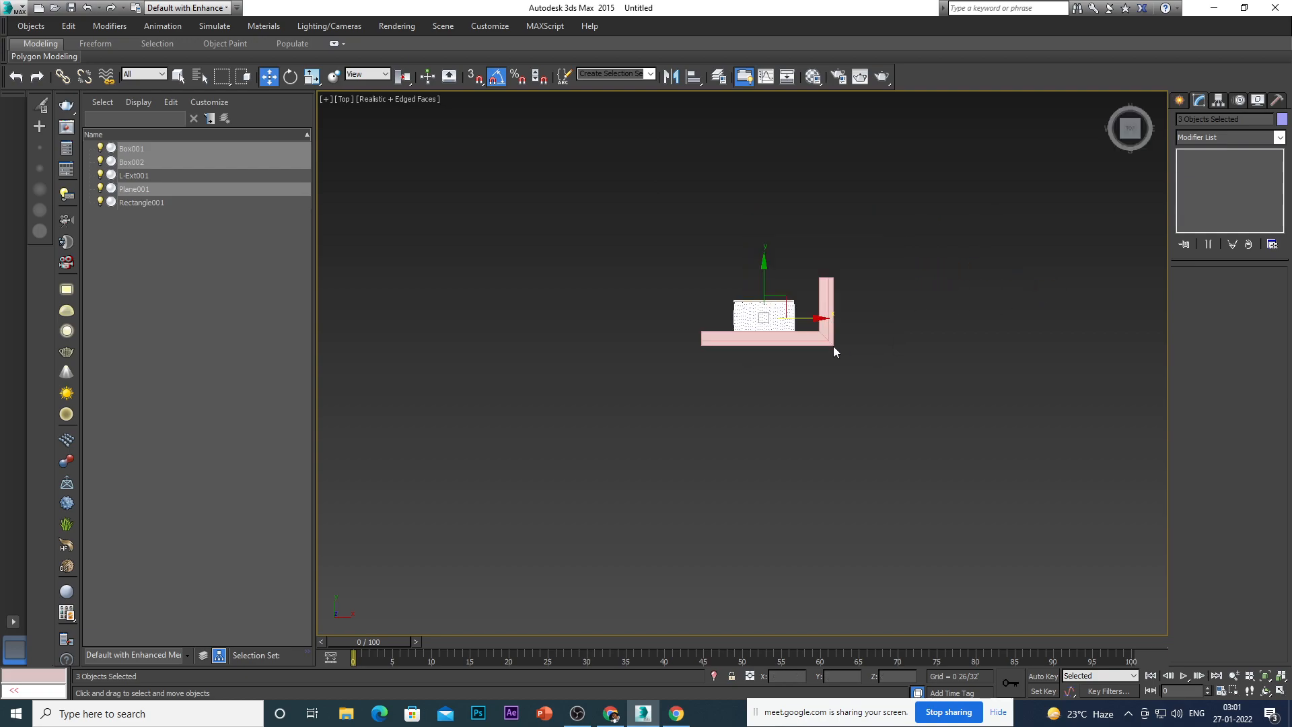
scroll(755, 348, "up", 2)
left_click_drag(765, 263, 766, 333)
key("f")
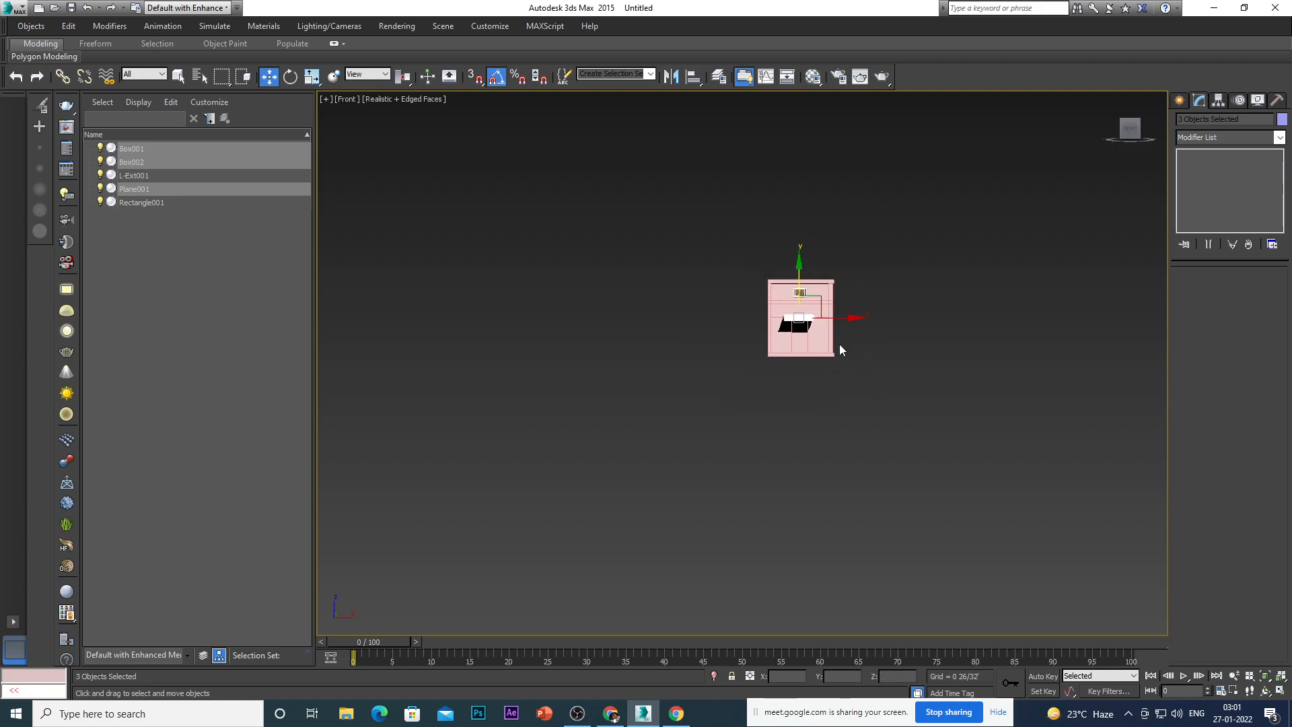
middle_click_drag(862, 349, 816, 314, "alt")
scroll(816, 315, "up", 8)
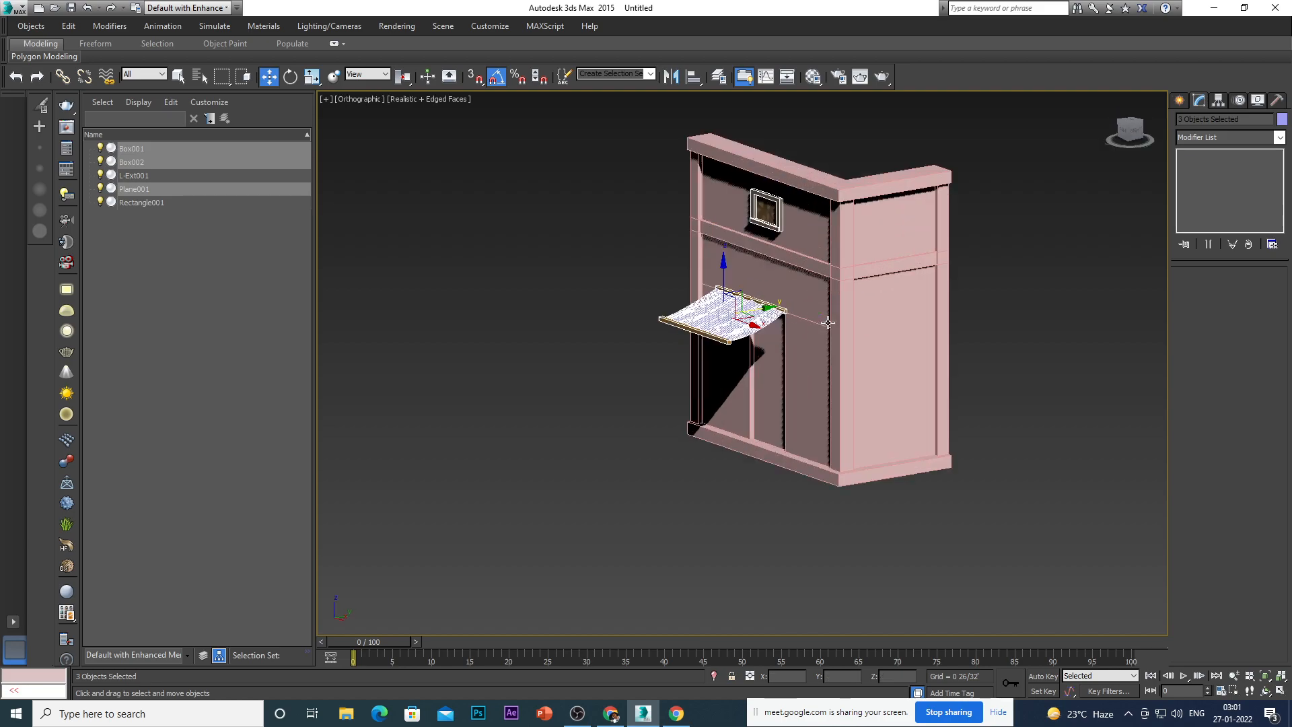
left_click_drag(678, 303, 701, 302)
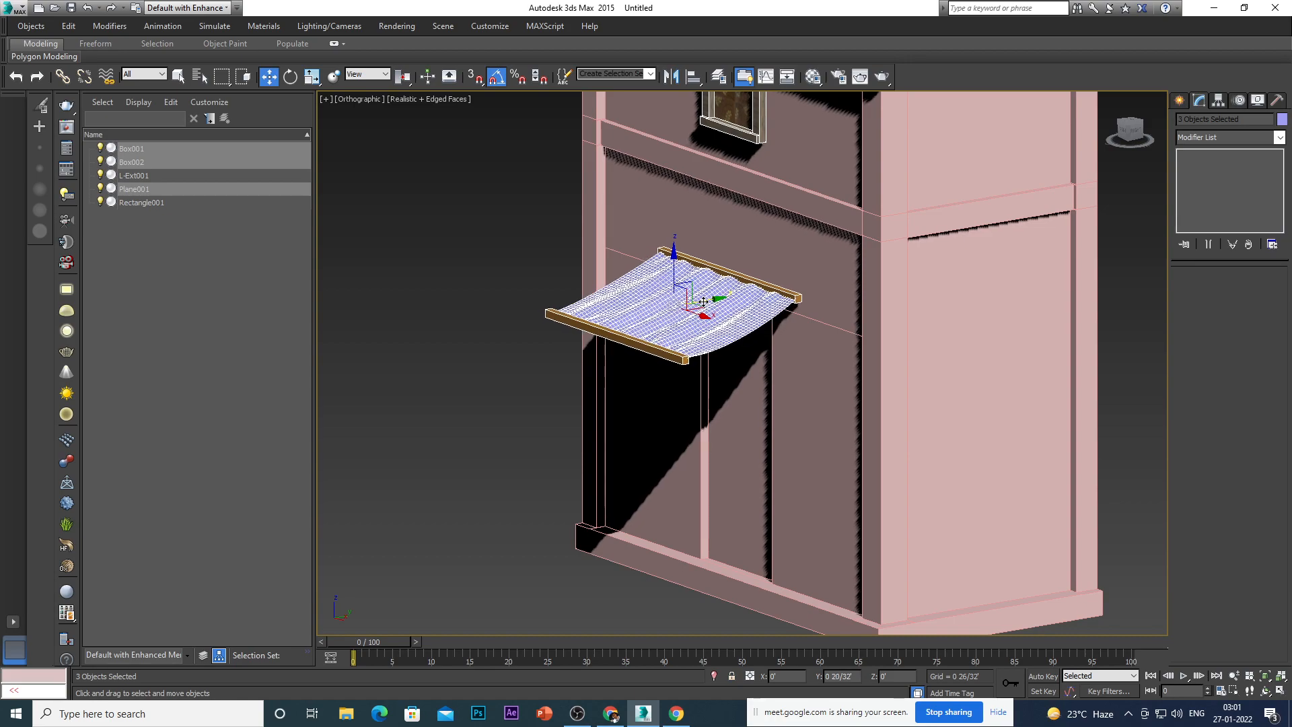
Raise the rails and cloth in the front view to just below the wall's horizontal band.
key("f")
scroll(793, 424, "down", 2)
scroll(781, 354, "up", 5)
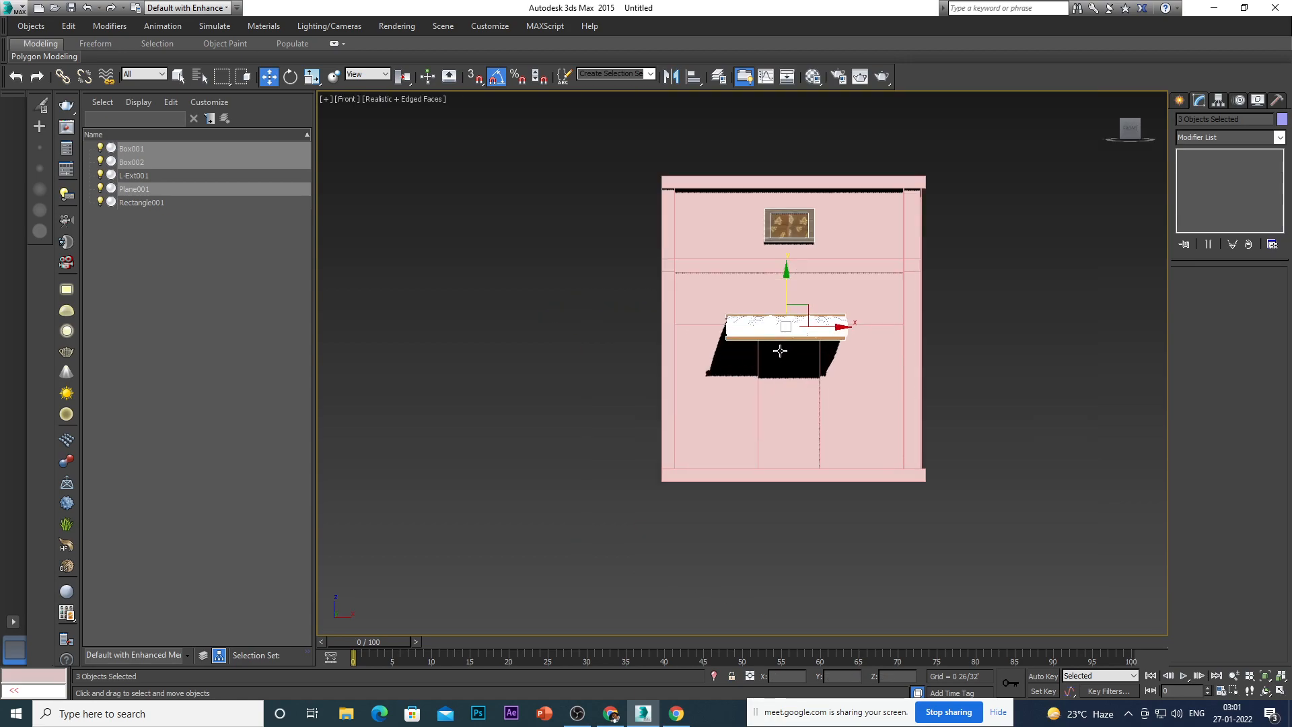
scroll(783, 329, "up", 2)
left_click_drag(788, 301, 780, 259)
Scale the rails and cloth up uniformly so the awning covers most of the front wall panel's width.
key("r")
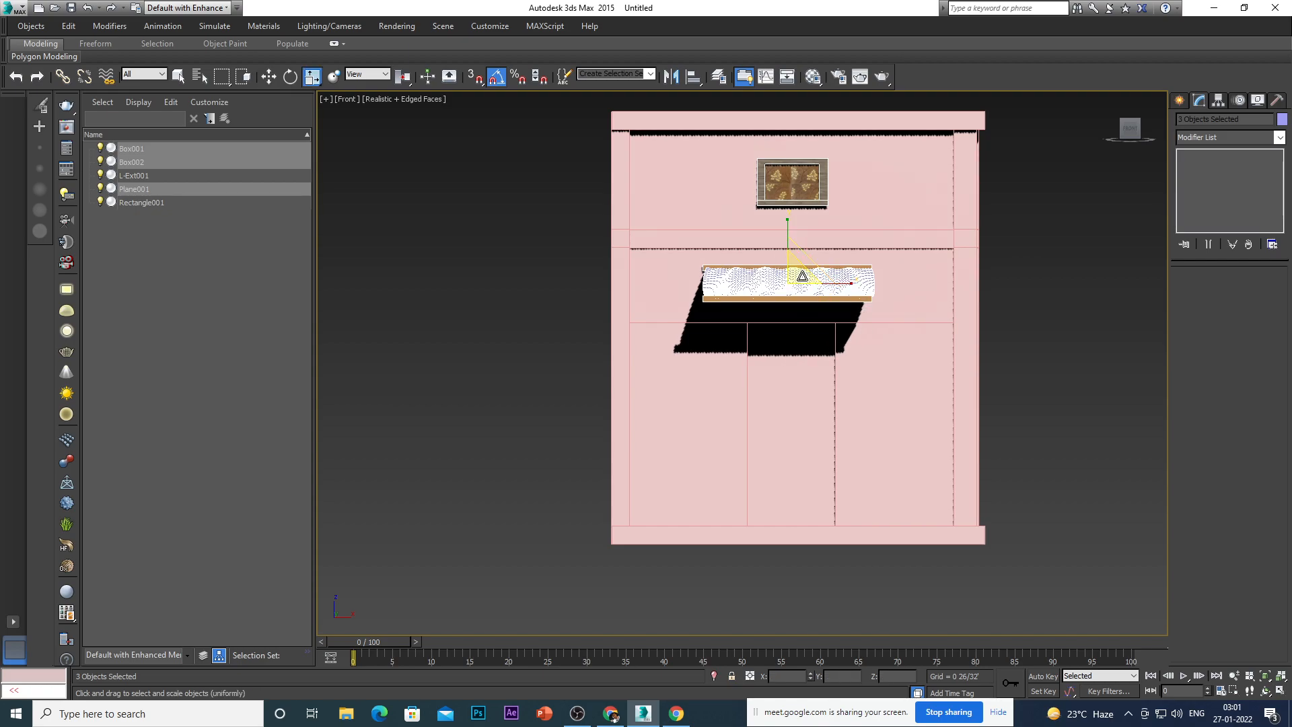
left_click_drag(845, 285, 886, 288)
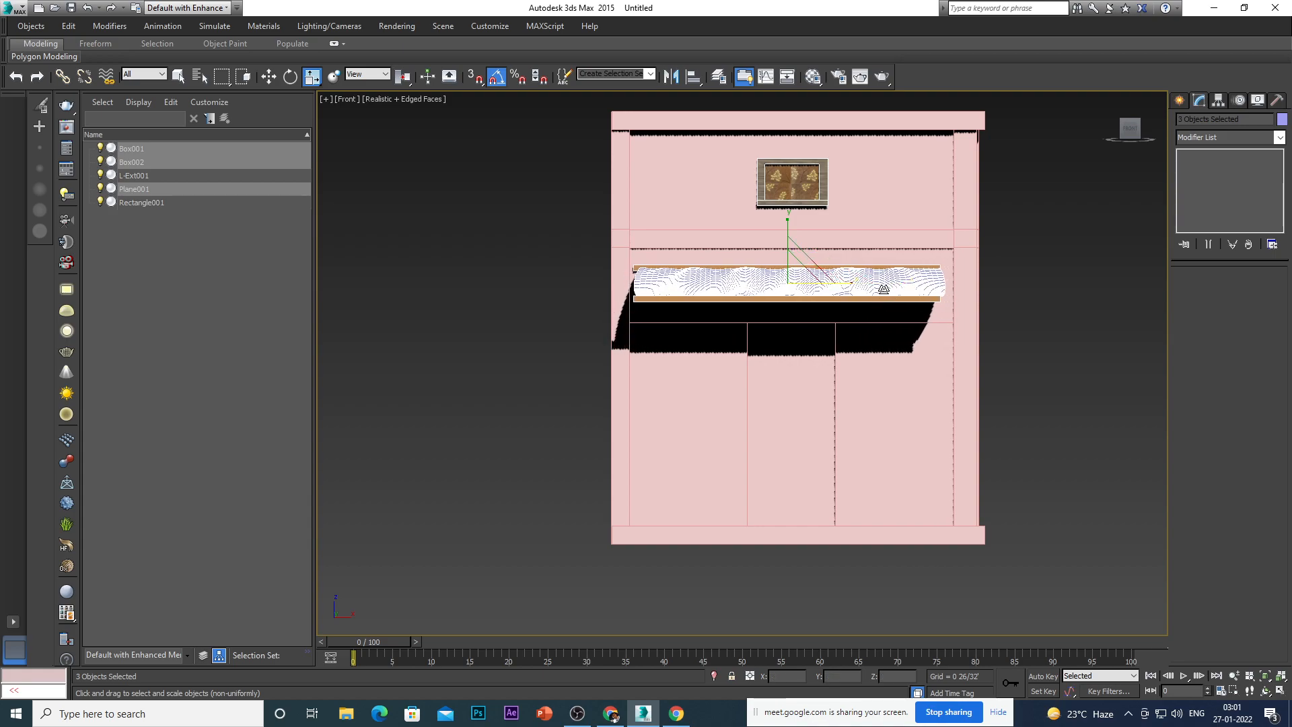
key("ctrl+z")
left_click_drag(798, 275, 876, 244)
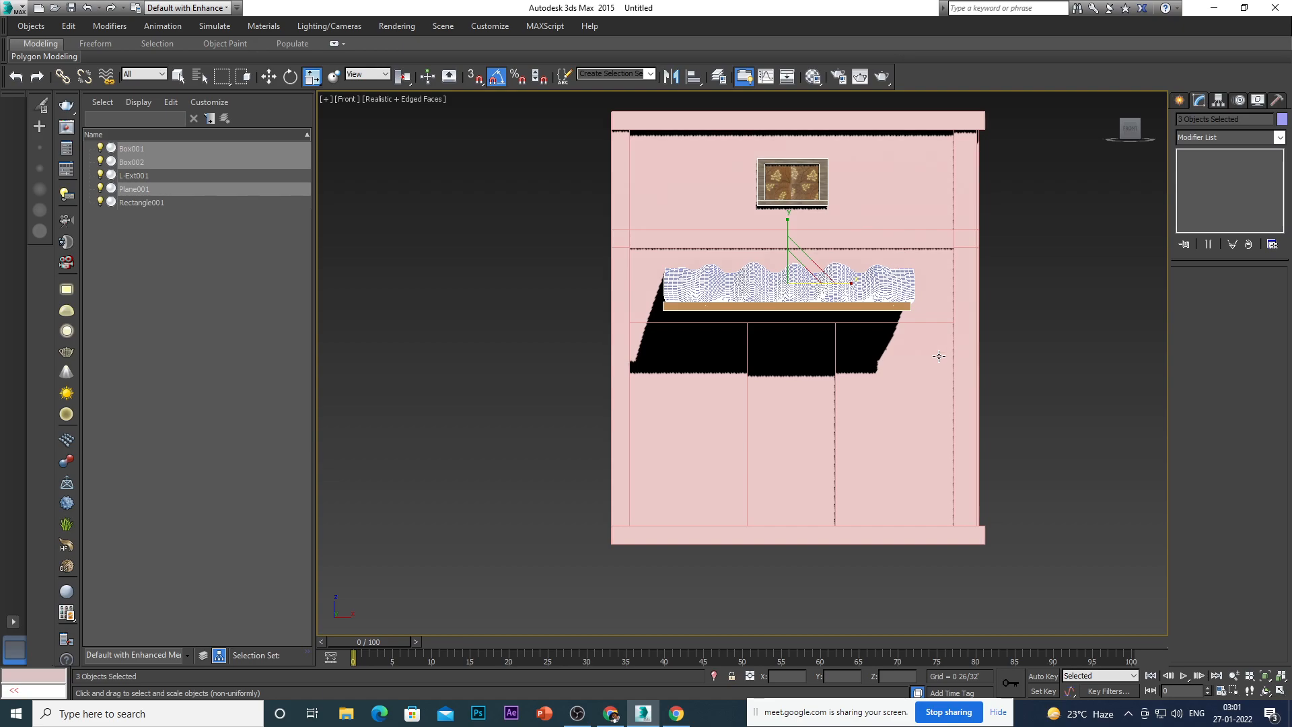
Shift the enlarged awning along Y in a wireframe top view until its back rail meets the wall's recessed face, and deselect it.
key("t")
key("w")
scroll(767, 381, "up", 3)
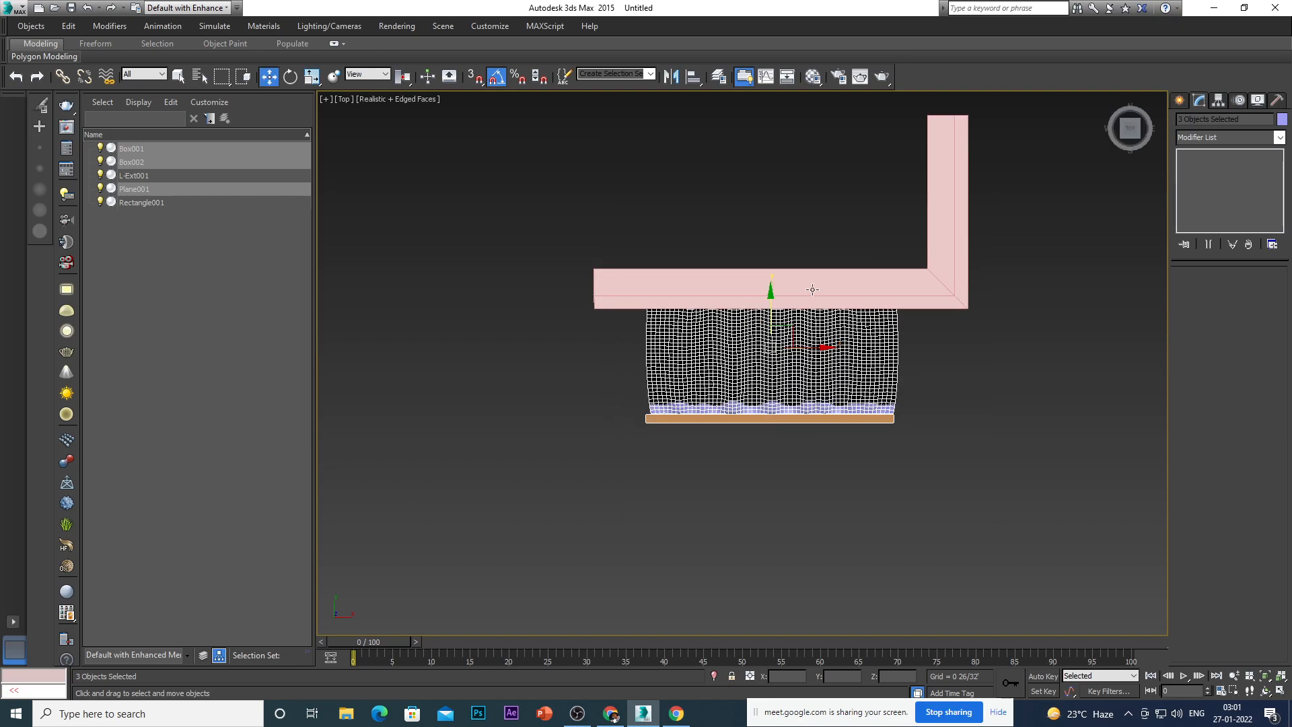
key("F3")
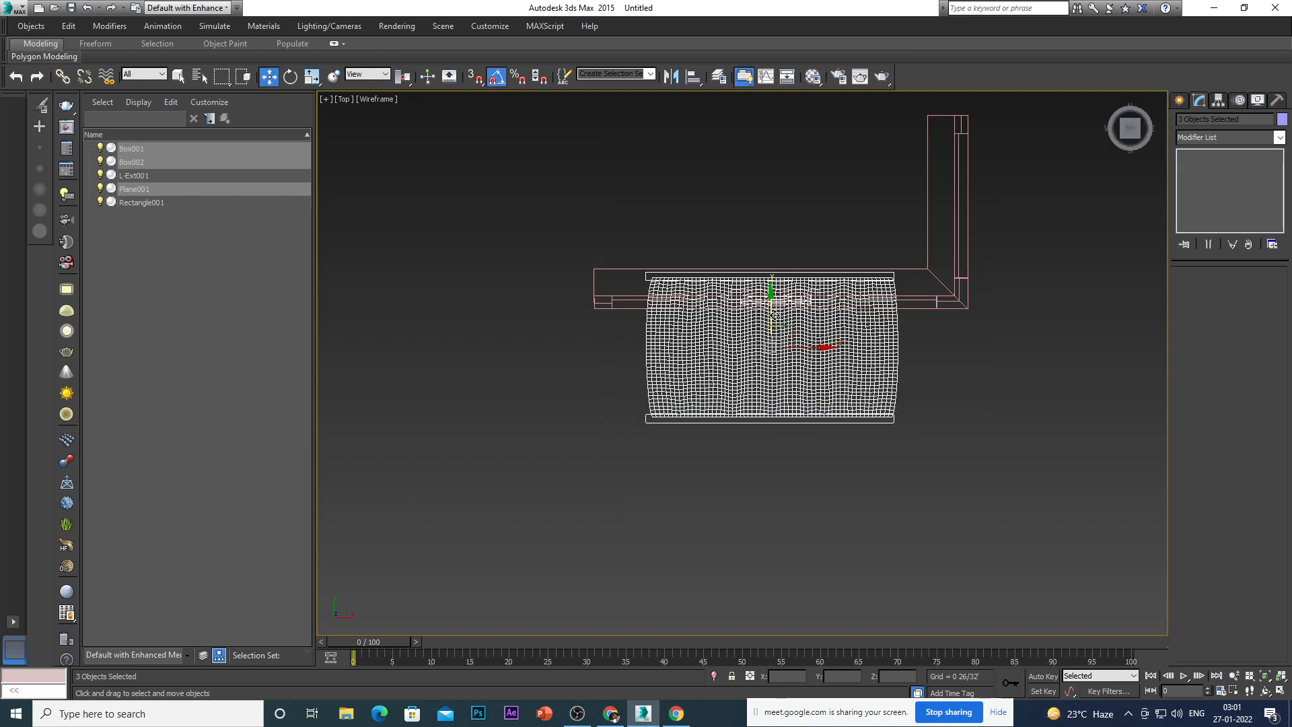
left_click_drag(771, 310, 777, 336)
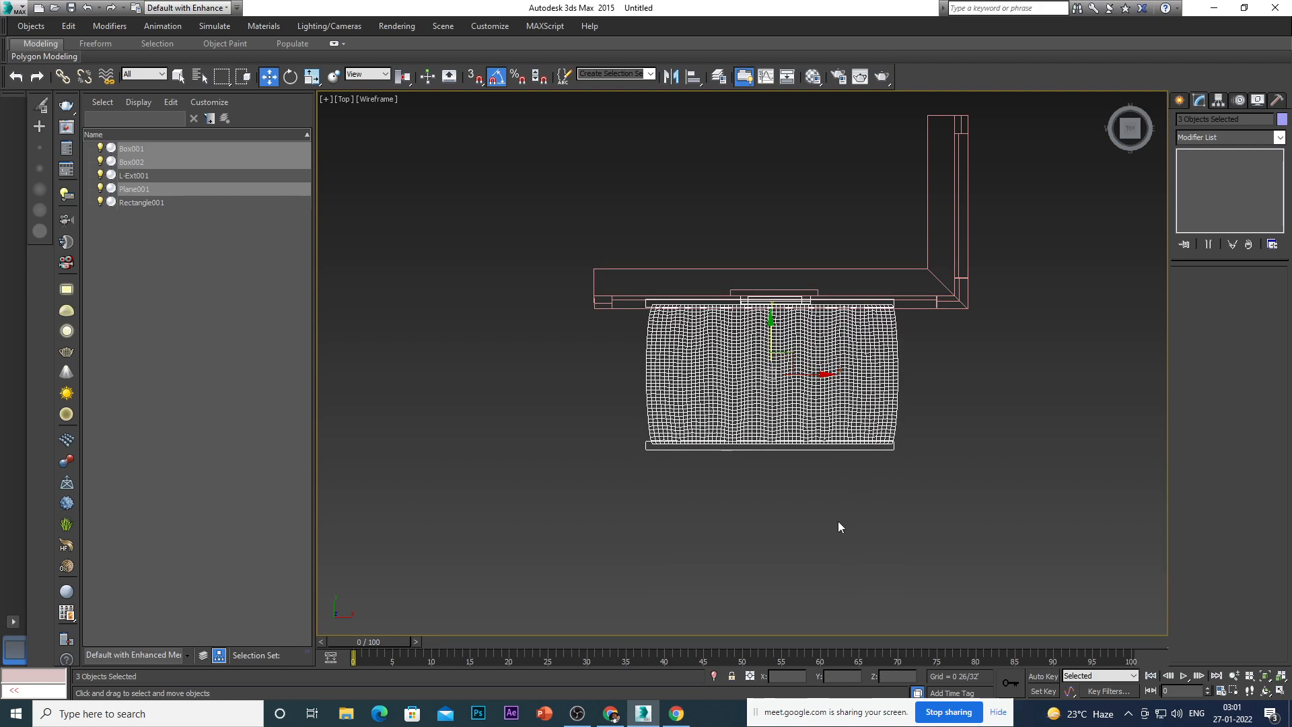
key("f")
key("F3")
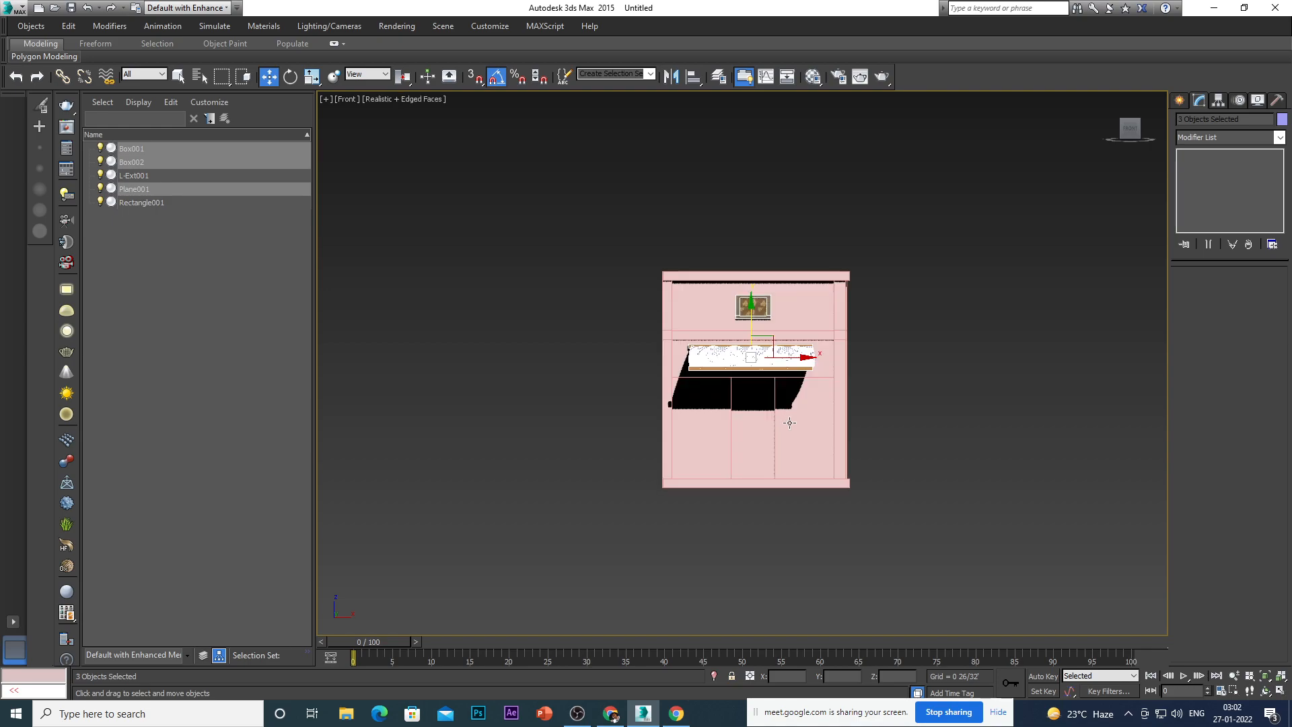
mouse_move(827, 452)
middle_mouse_down("alt")
mouse_move(827, 490)
mouse_move(781, 466)
mouse_move(1002, 473)
middle_mouse_up("alt")
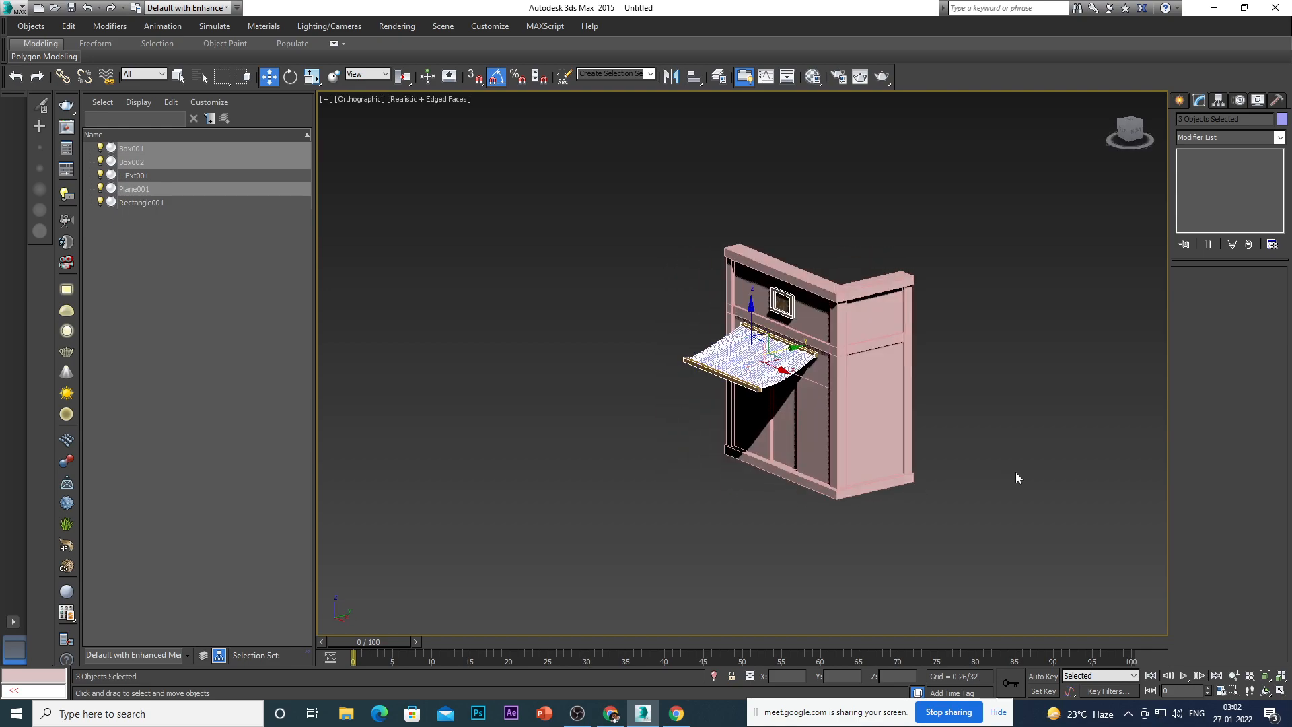
left_click(1003, 473)
Examine the cloth awning's drape and how its back rail meets the wall from the side.
scroll(741, 393, "up", 6)
middle_click_drag(741, 393, 696, 418, "alt")
scroll(710, 405, "down", 6)
scroll(710, 353, "up", 3)
scroll(980, 377, "down", 3)
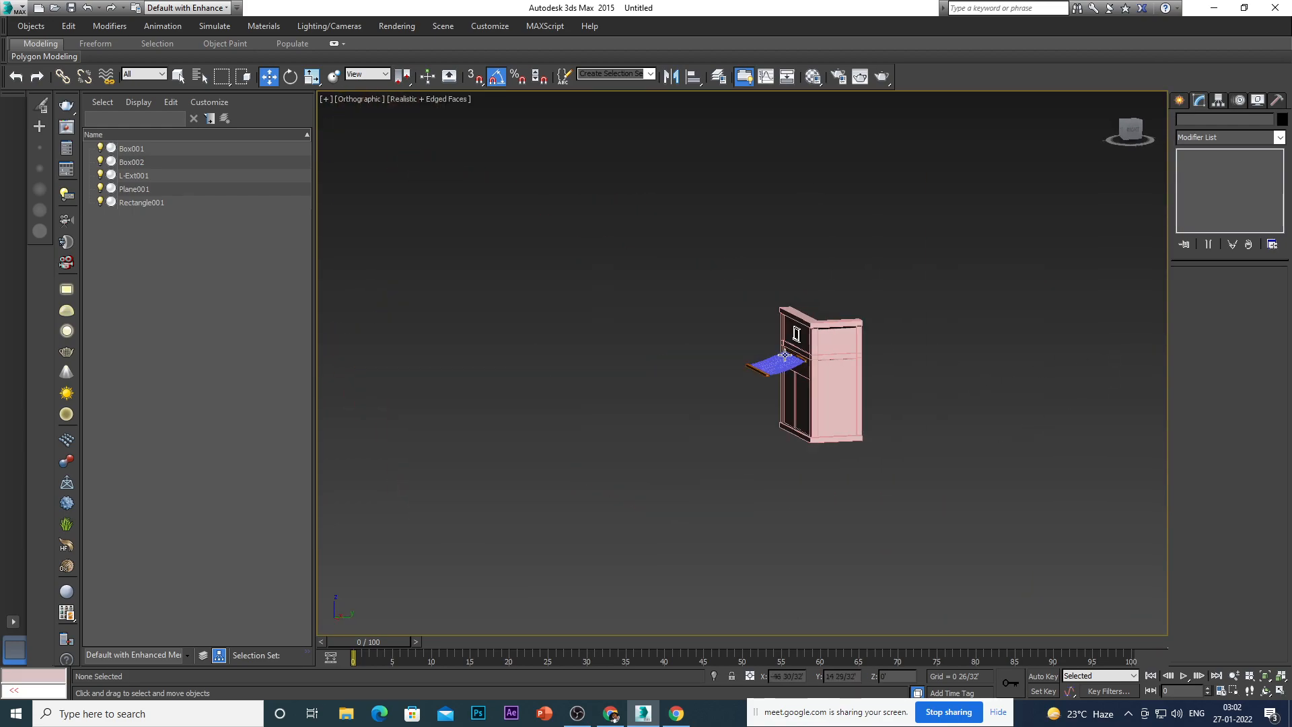
scroll(784, 355, "up", 8)
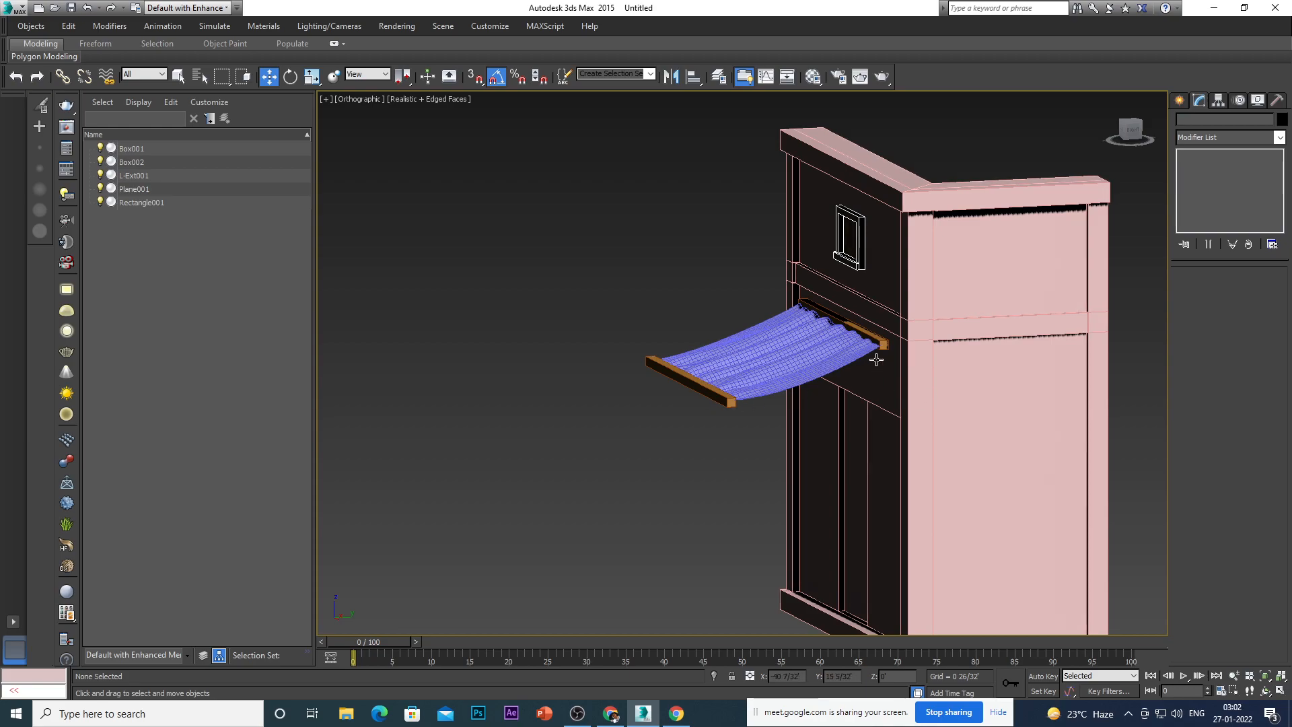
scroll(877, 388, "up", 6)
scroll(836, 511, "down", 6)
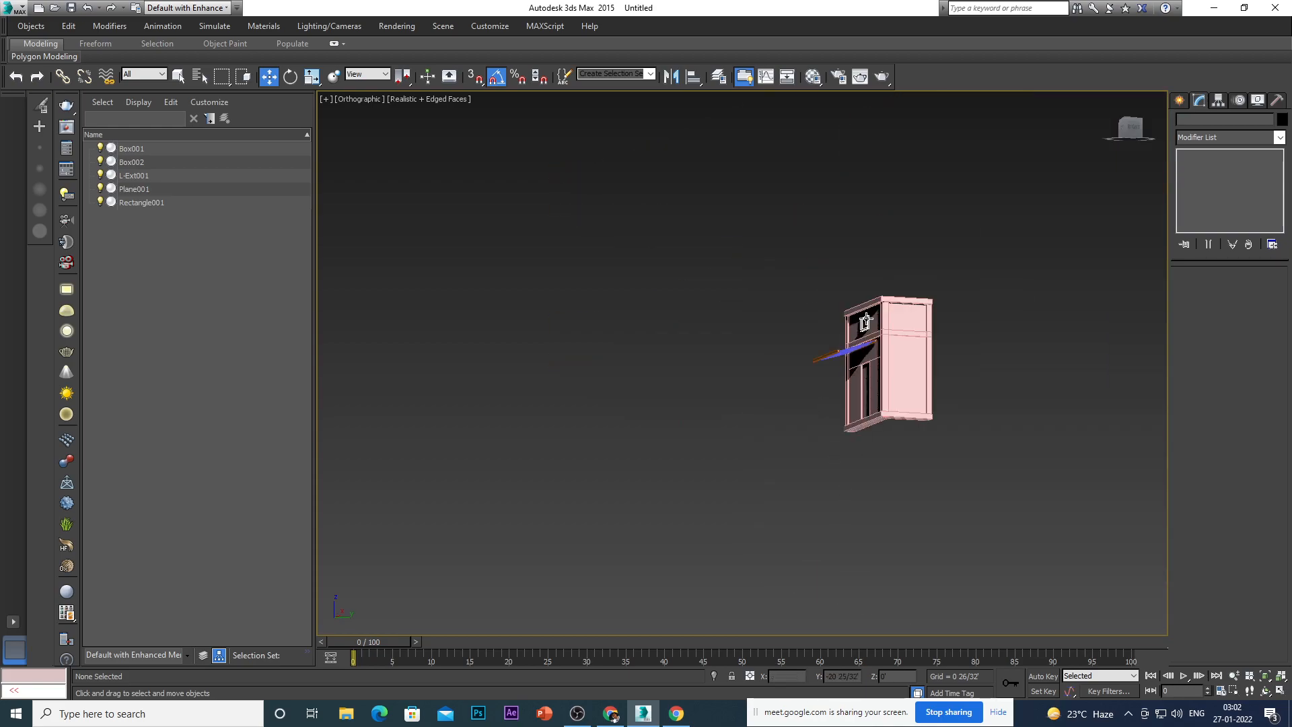
scroll(880, 374, "up", 6)
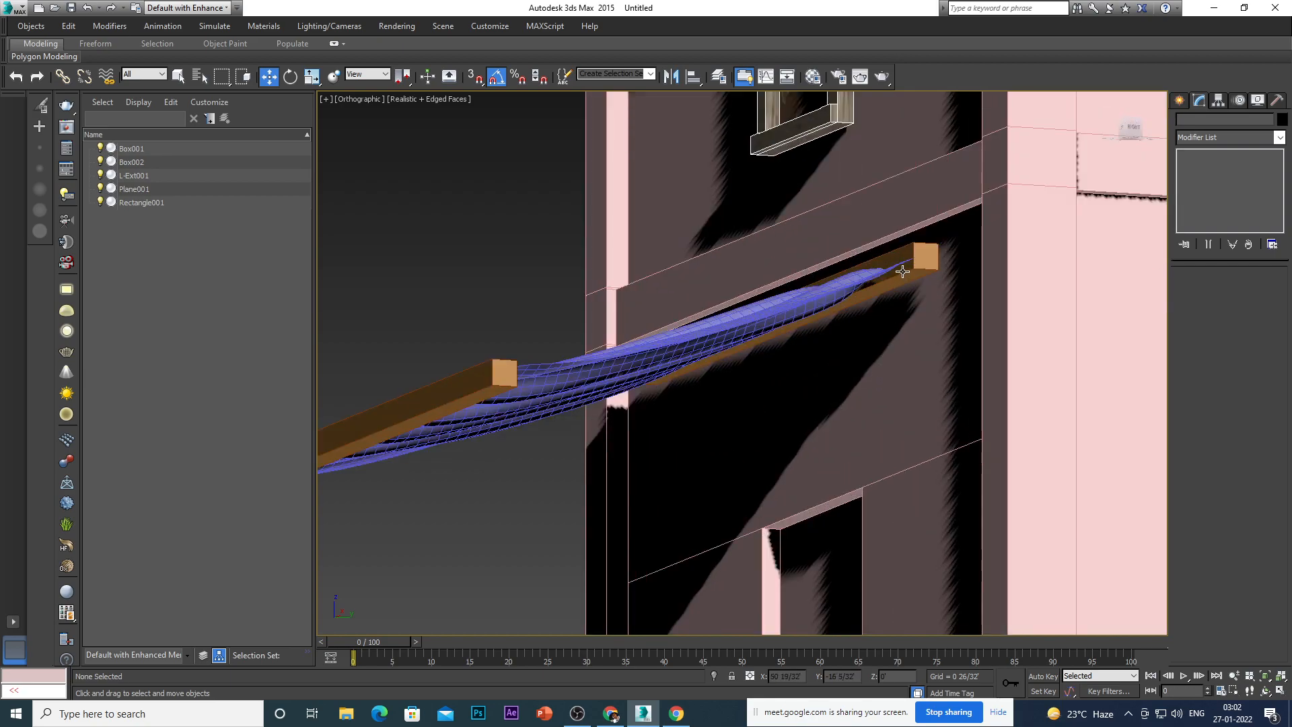
Select the wall-side rail, Box001, and inspect its junction with the cloth and the wall from above and below.
left_click(902, 274)
middle_click_drag(898, 291, 894, 337, "alt")
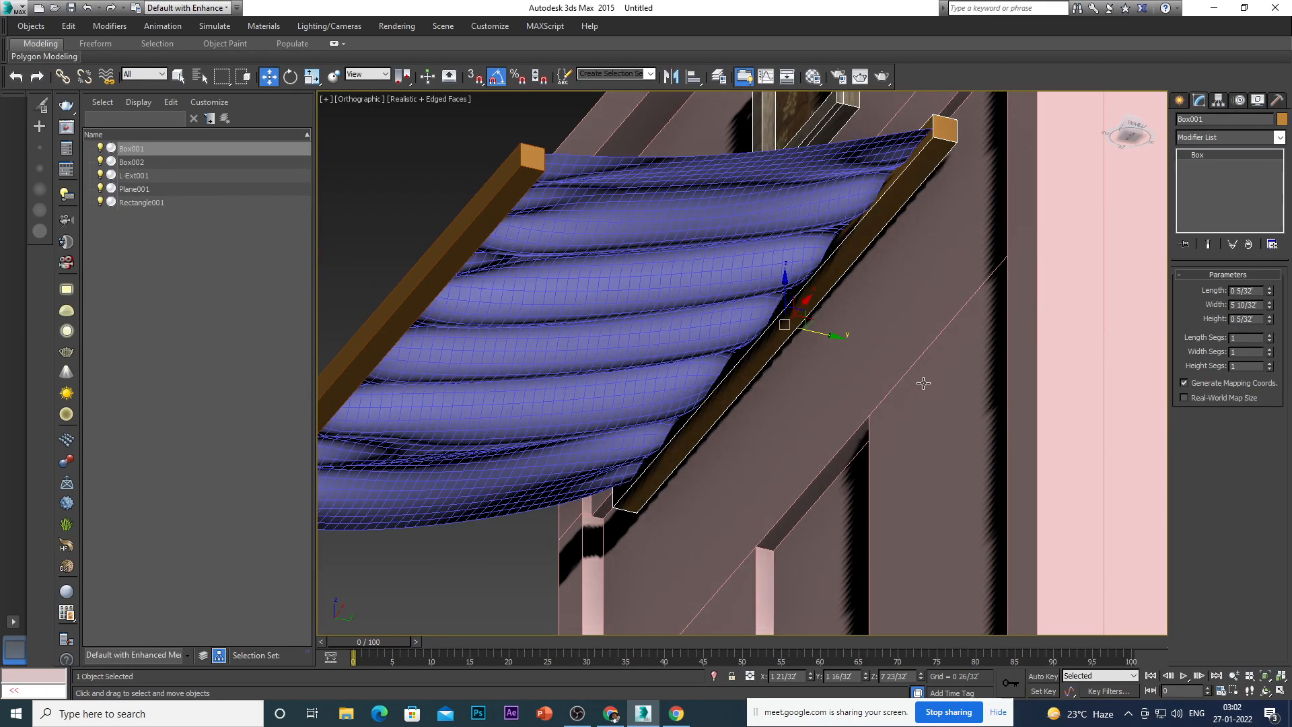
scroll(921, 383, "down", 6)
middle_click_drag(903, 458, 1063, 429, "alt")
middle_click_drag(899, 446, 920, 280, "alt")
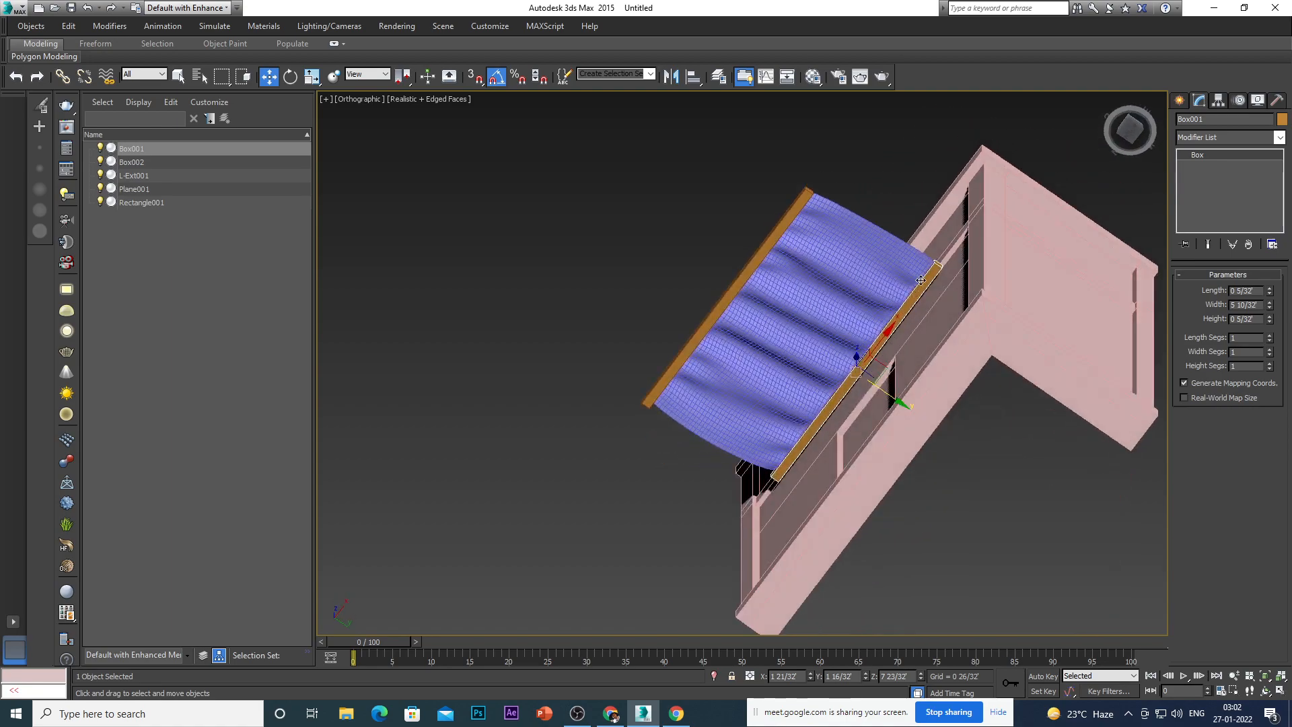
scroll(920, 280, "up", 5)
left_click(1180, 100)
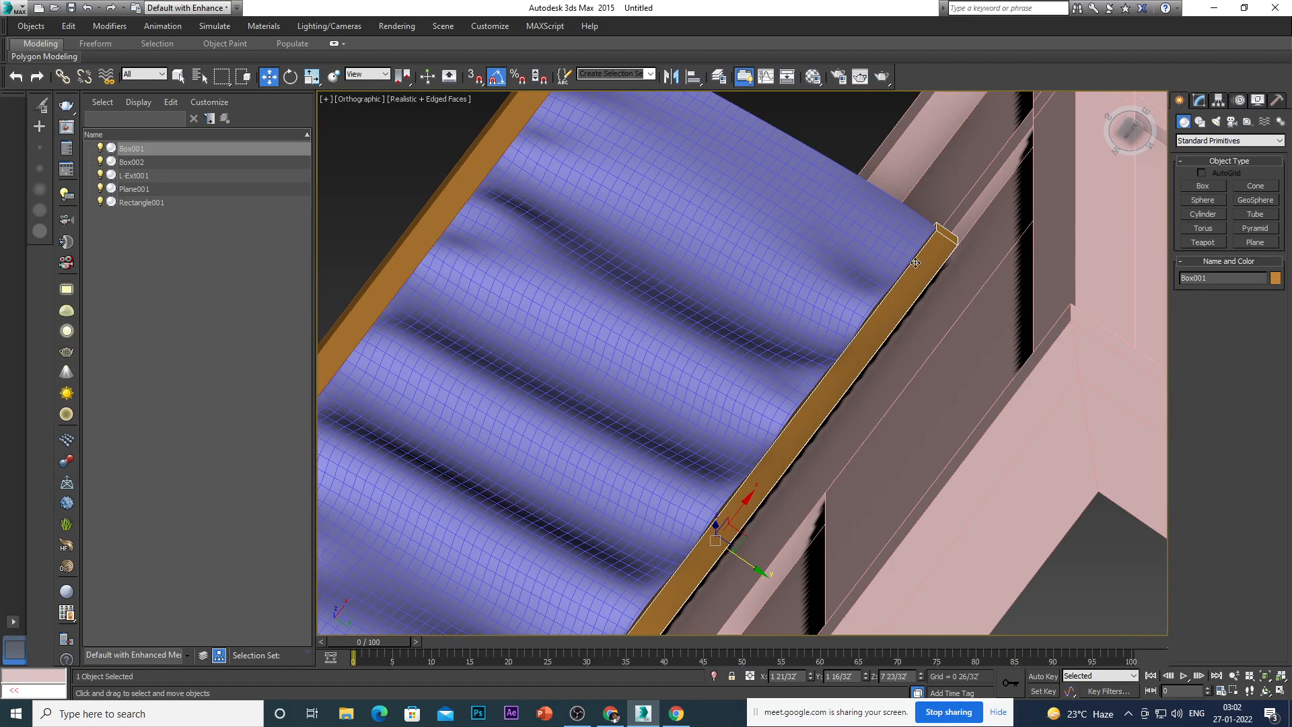
scroll(725, 264, "down", 5)
middle_click_drag(727, 318, 681, 433, "alt")
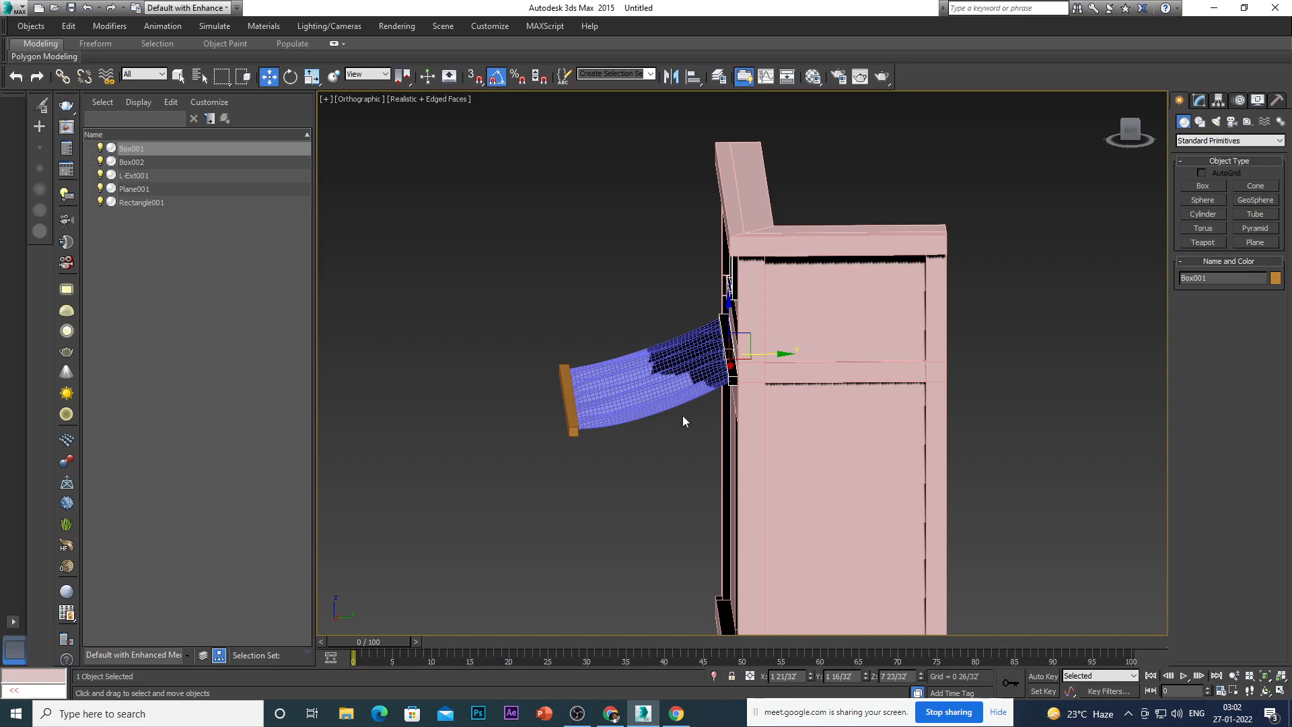
Save the scene as "environment for gaming" in the scenes folder and clear the rail selection.
key("ctrl+s")
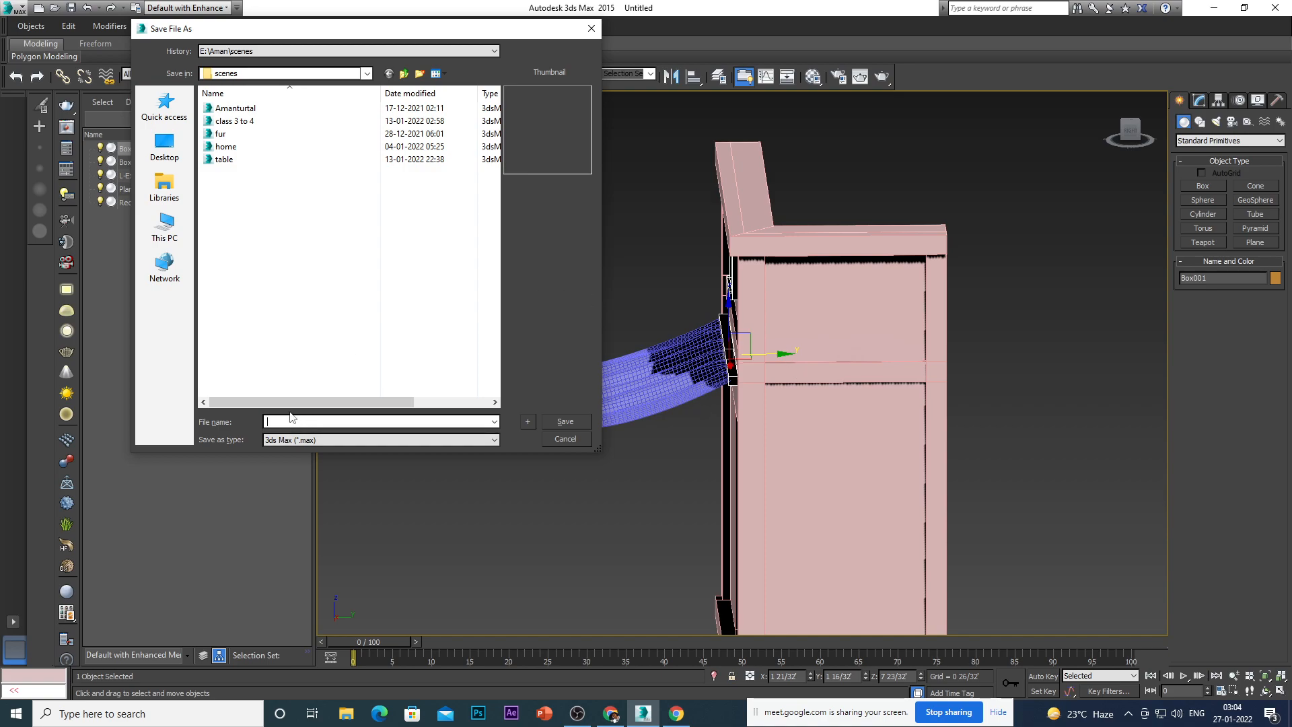
type("e")
key("BackSpace")
type("environmen")
type("aming")
left_click(560, 424)
left_click(675, 456)
Examine the complete wall and its mounted awning from angled perspectives and straight from the front.
middle_click_drag(639, 512, 571, 484, "alt")
scroll(713, 484, "down", 5)
scroll(728, 497, "up", 4)
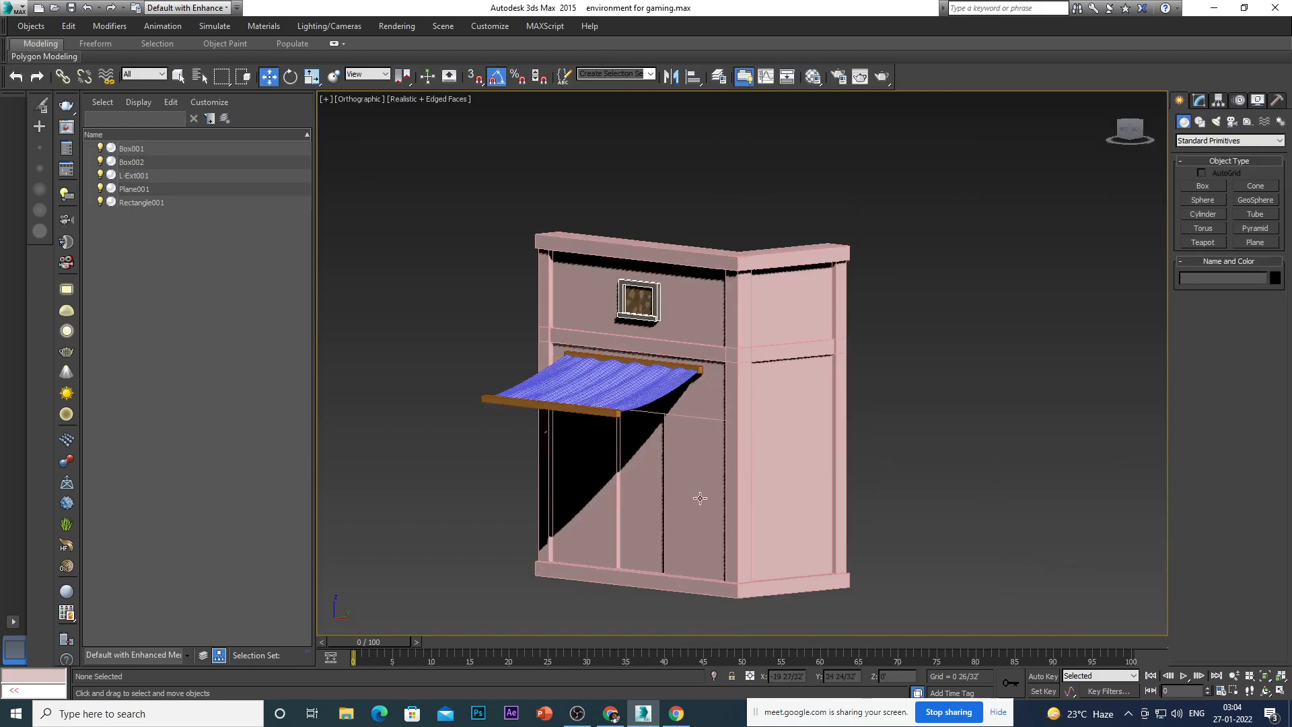
key("z")
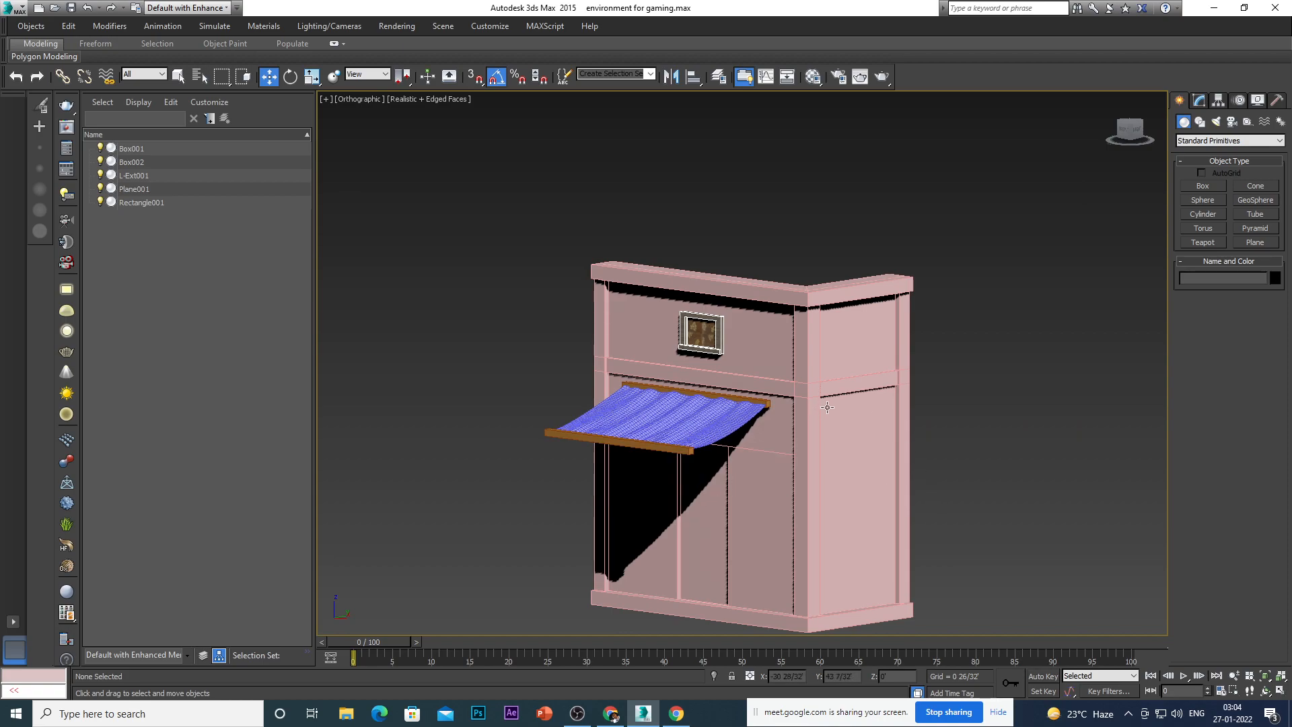
scroll(757, 435, "down", 3)
scroll(792, 443, "up", 4)
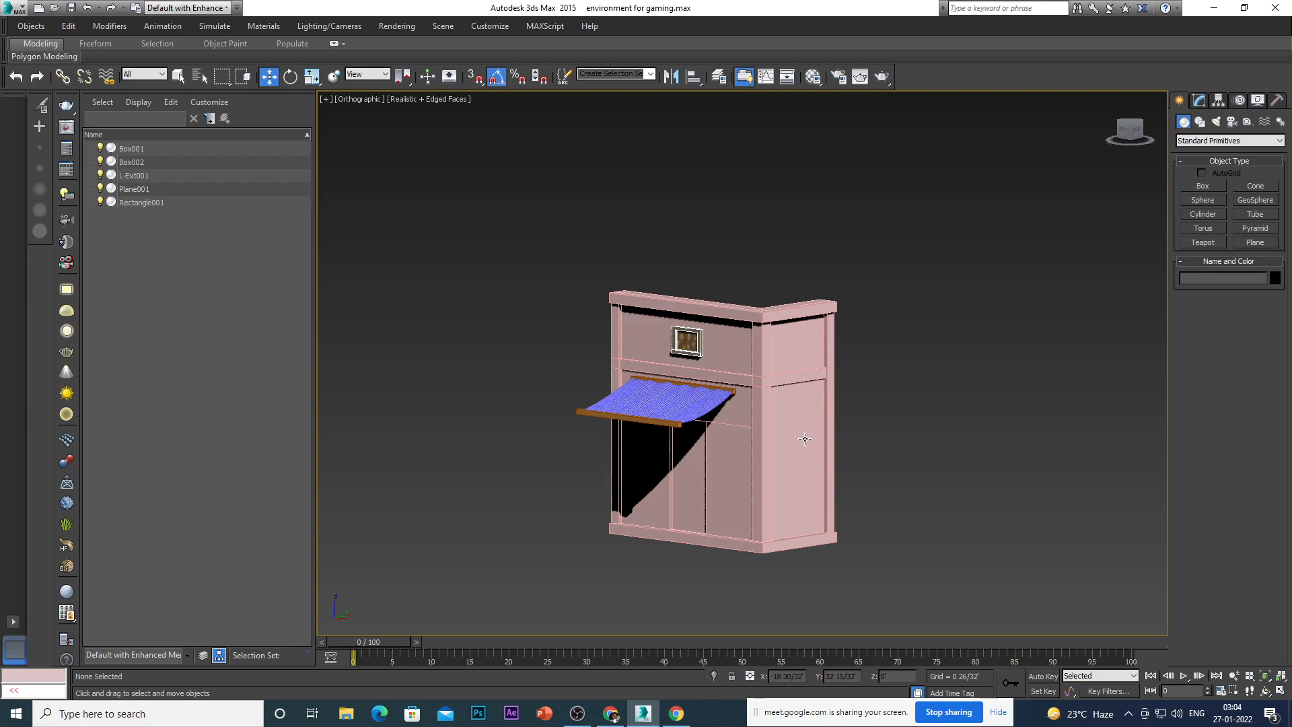
scroll(752, 457, "down", 1)
scroll(751, 457, "up", 1)
middle_click_drag(749, 485, 854, 561, "alt")
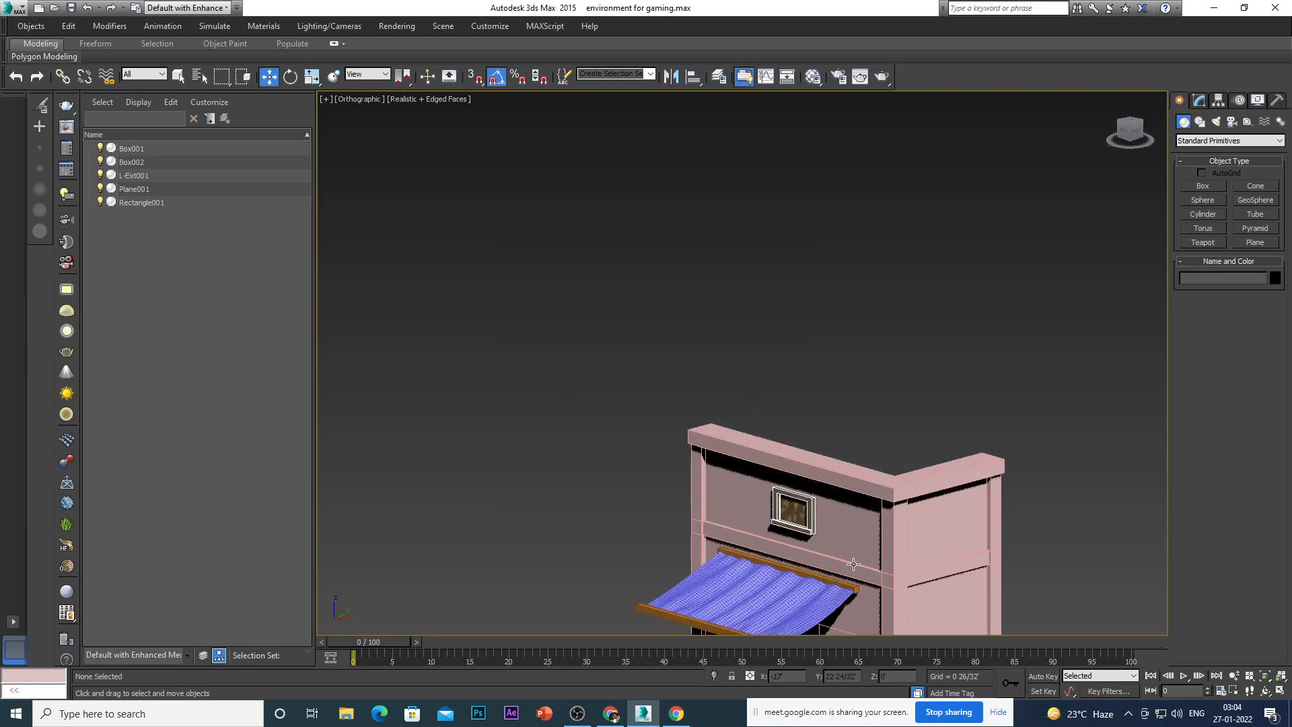
key("f")
scroll(780, 496, "down", 5)
scroll(860, 444, "up", 3)
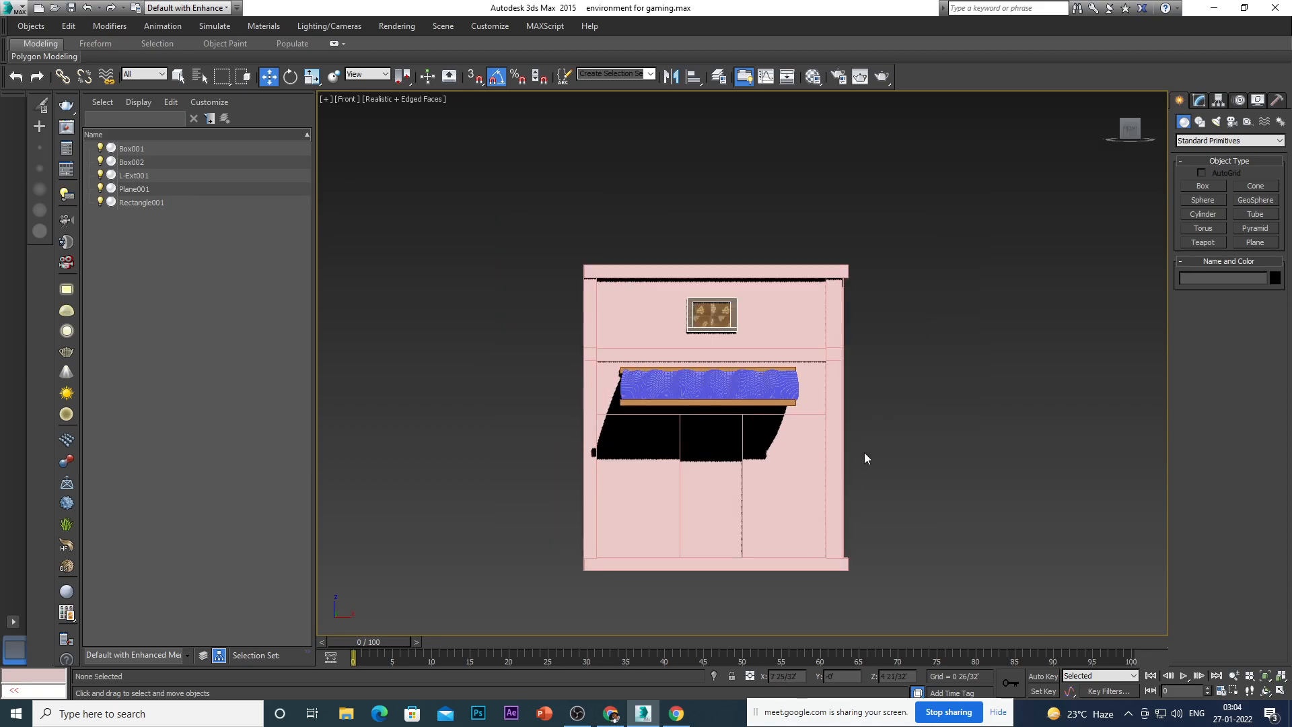
middle_click_drag(862, 471, 782, 492, "alt")
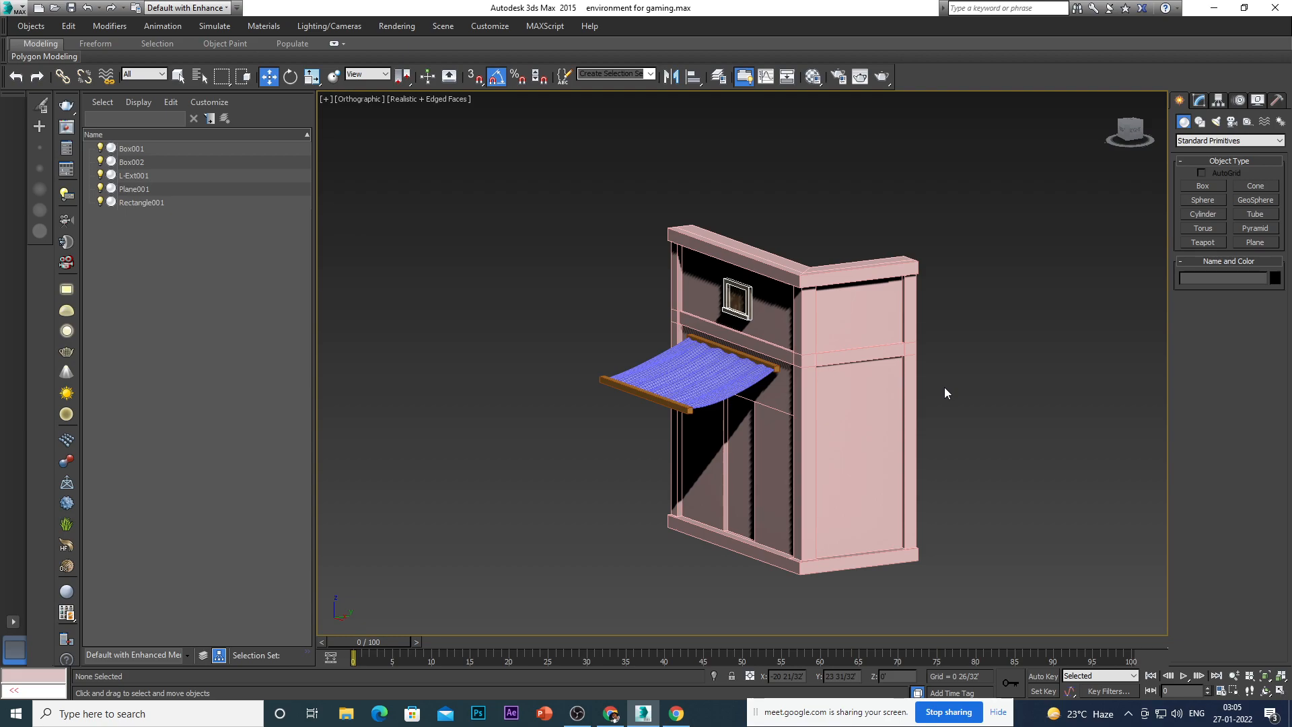
scroll(858, 313, "down", 5)
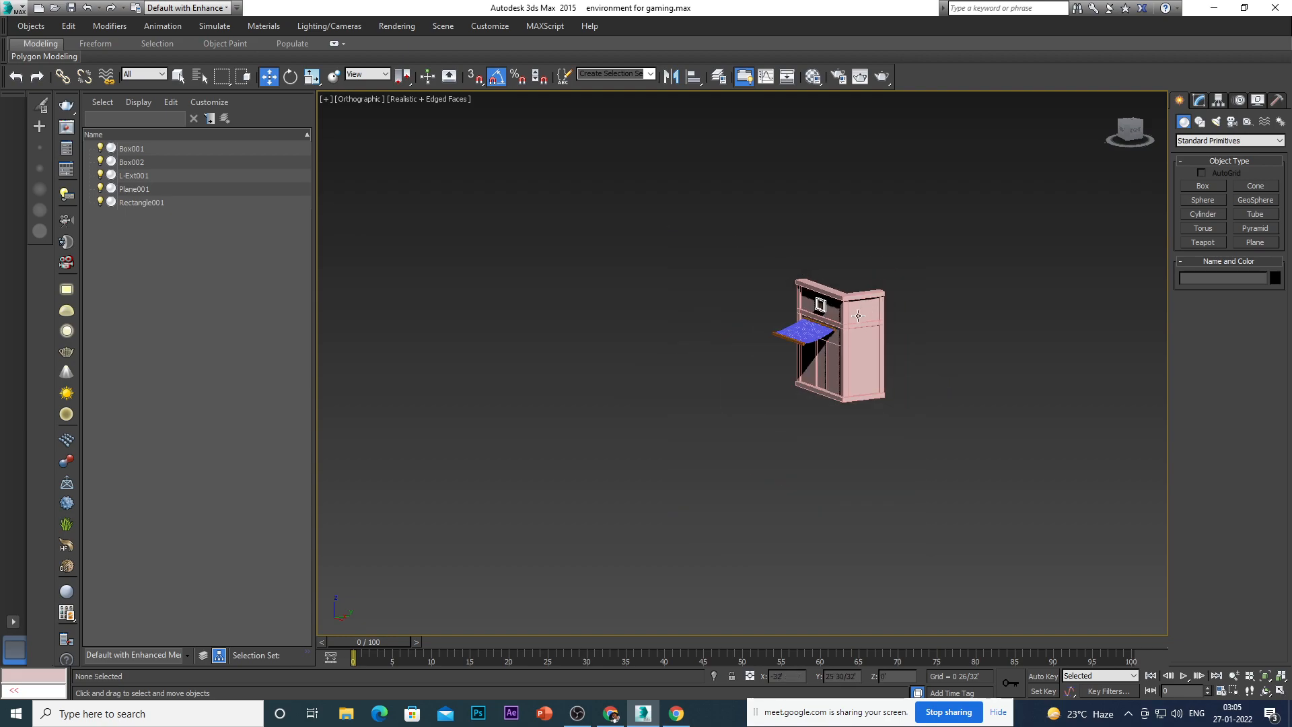
scroll(858, 317, "up", 5)
scroll(766, 416, "up", 1)
mouse_move(765, 417)
middle_mouse_down("alt")
mouse_move(793, 438)
mouse_move(779, 435)
middle_mouse_up("alt")
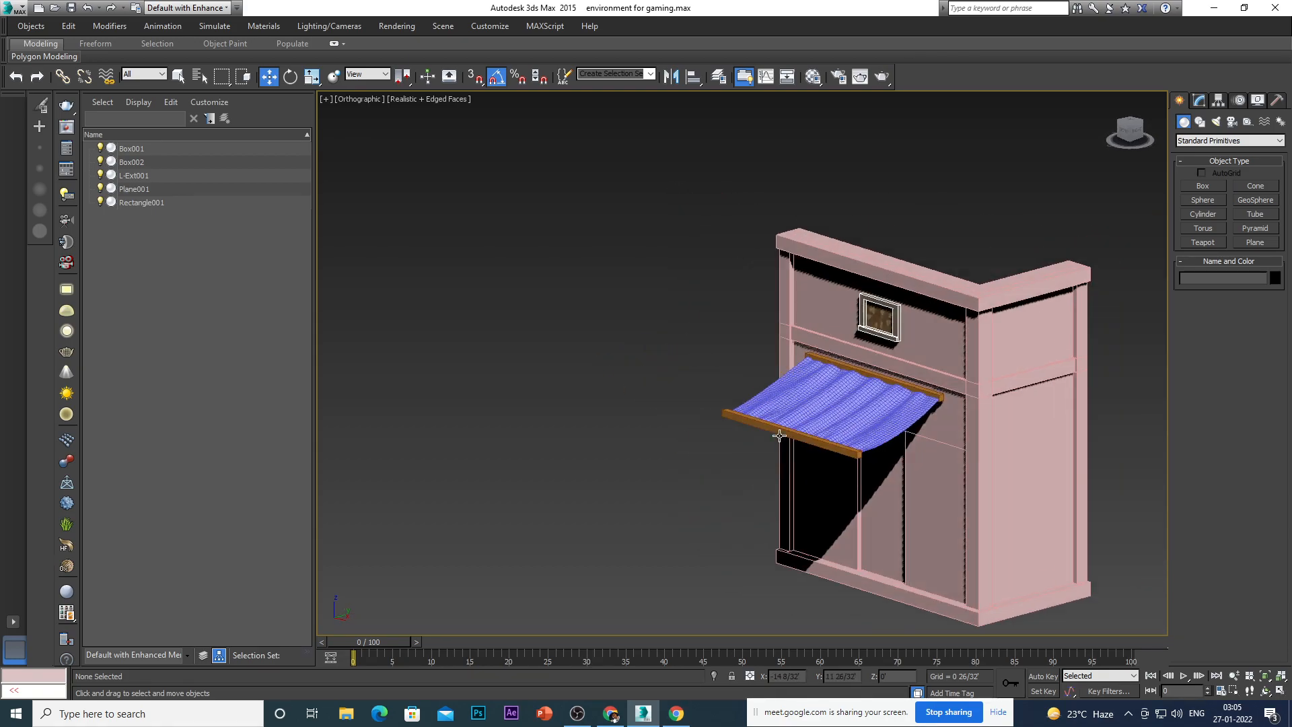
Inspect the framed window and the awning's back rail up close, and review the full wall model again.
scroll(916, 327, "up", 5)
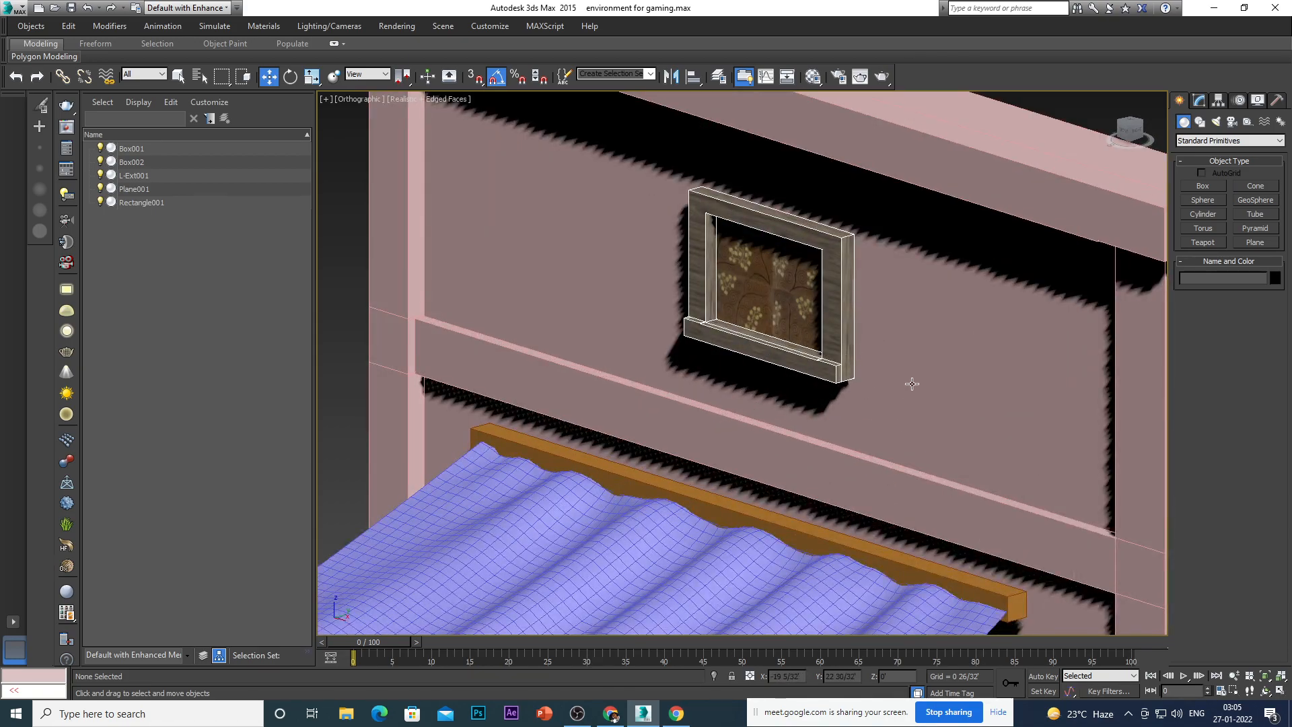
scroll(784, 360, "down", 5)
scroll(821, 366, "up", 4)
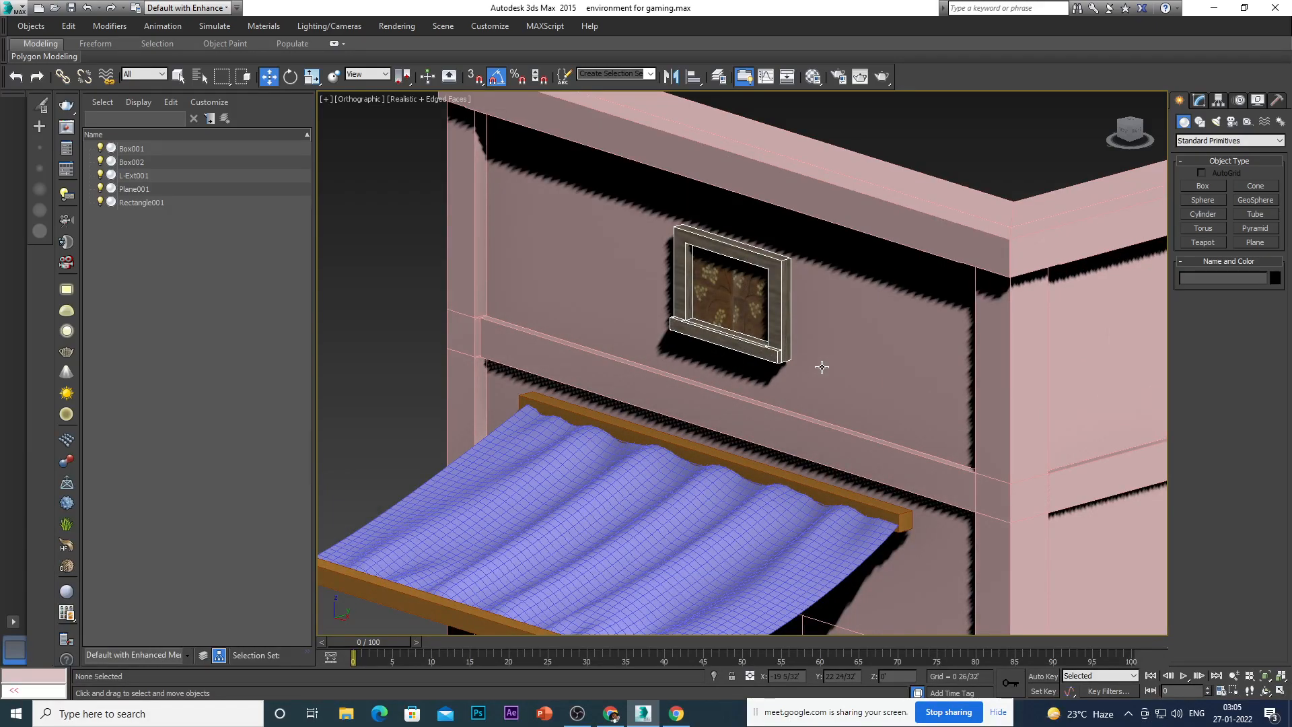
scroll(709, 386, "down", 5)
scroll(758, 372, "up", 5)
scroll(746, 348, "down", 1)
scroll(746, 349, "down", 3)
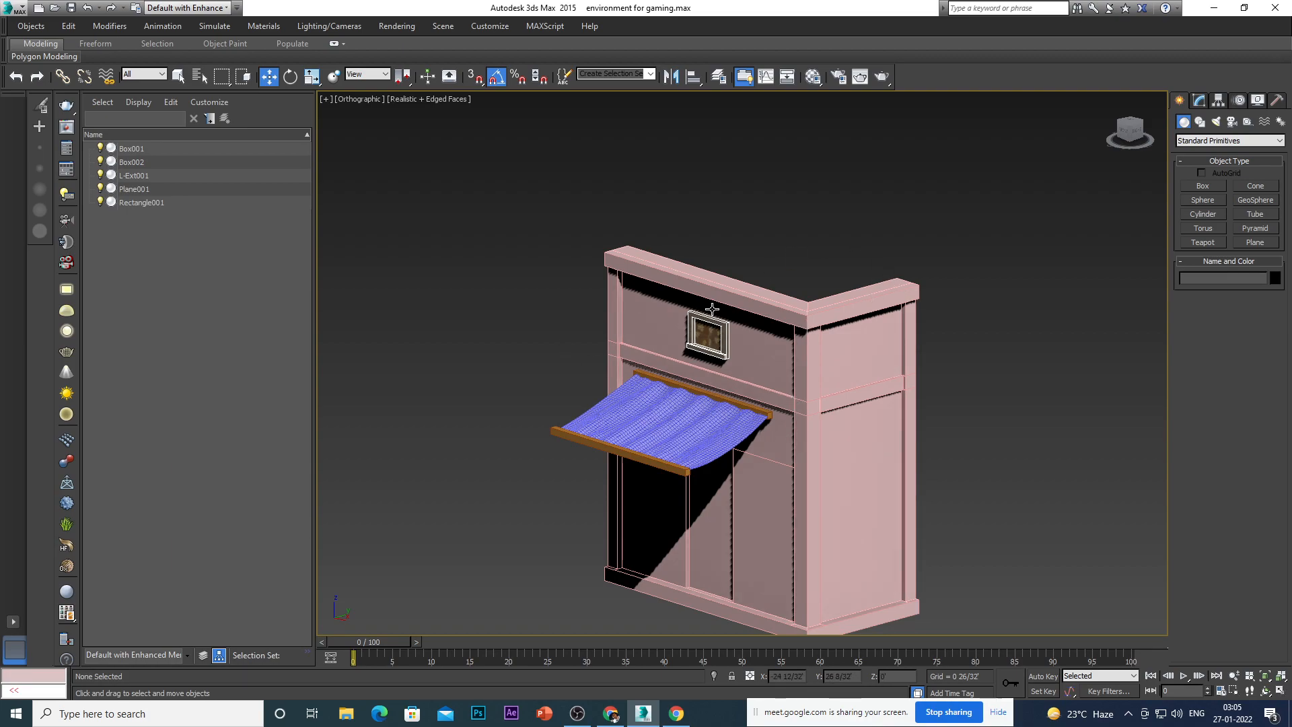
scroll(706, 321, "down", 2)
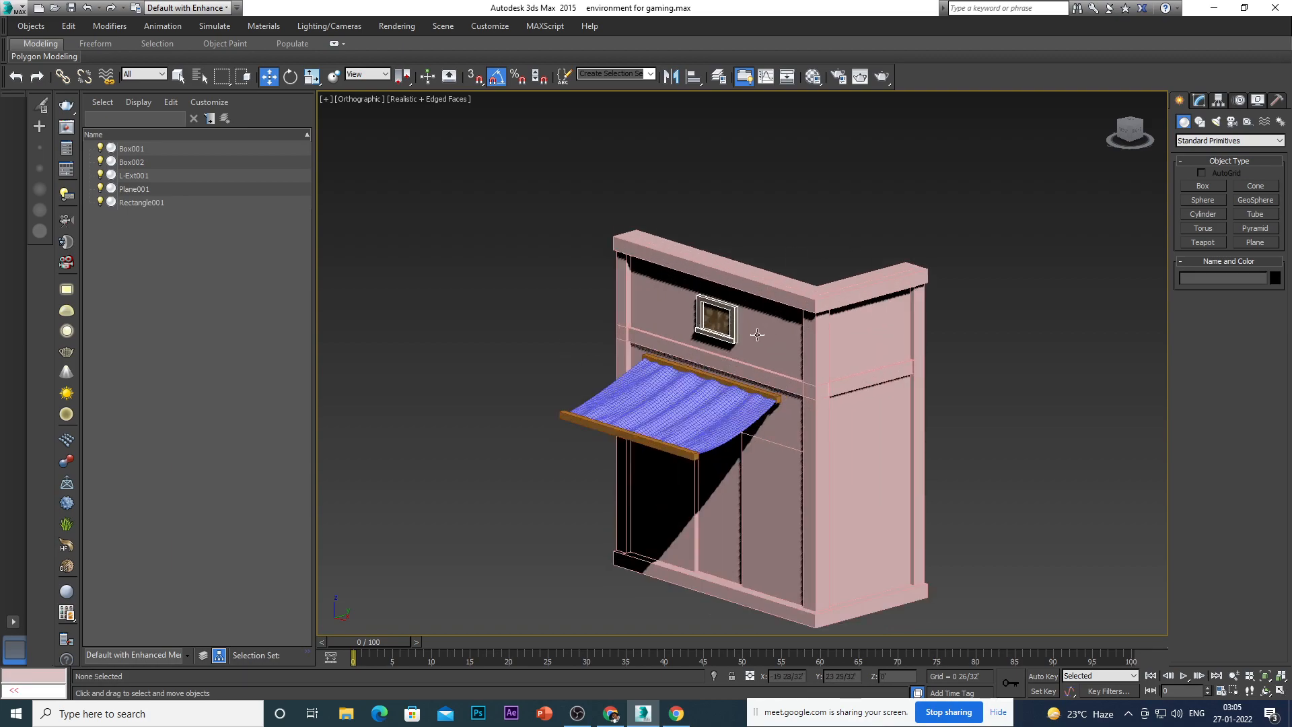
scroll(774, 286, "down", 2)
scroll(798, 340, "up", 3)
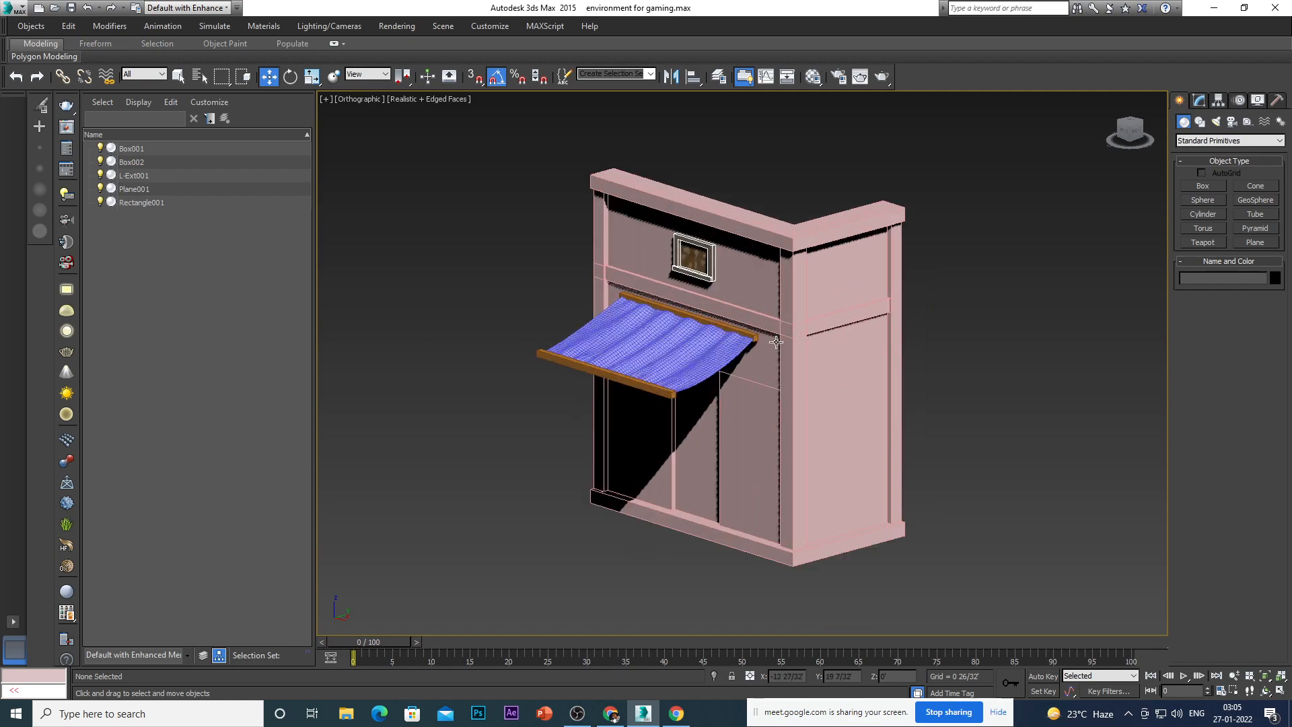
Archive the scene with its associated assets as a ZIP file named "environment for gaming" in the scenes folder.
left_click(16, 9)
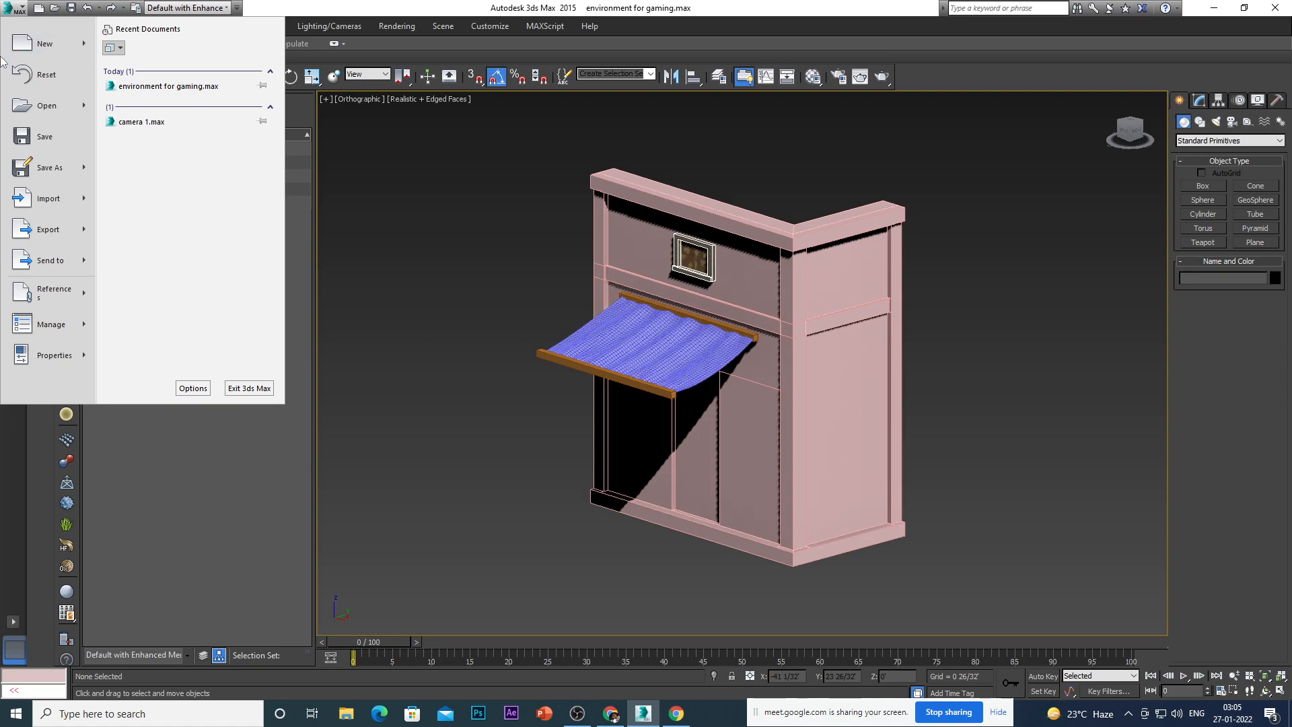
mouse_move(42, 203)
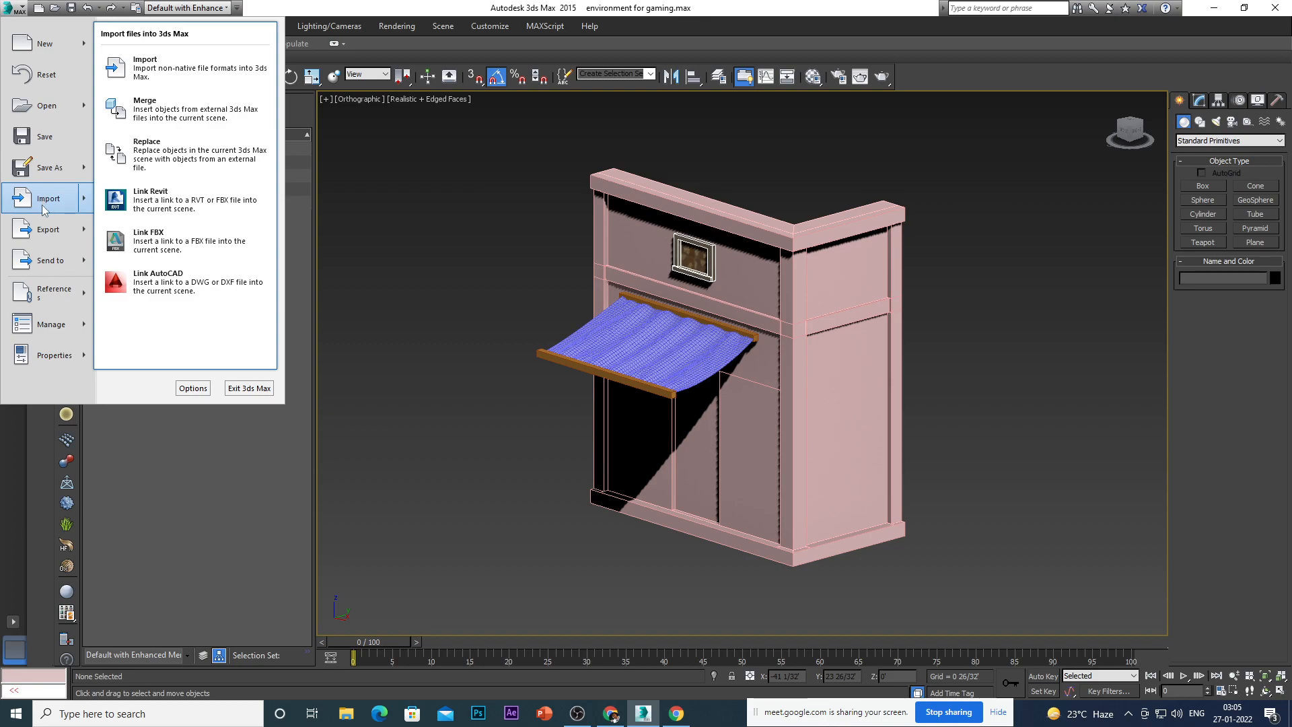
mouse_move(42, 232)
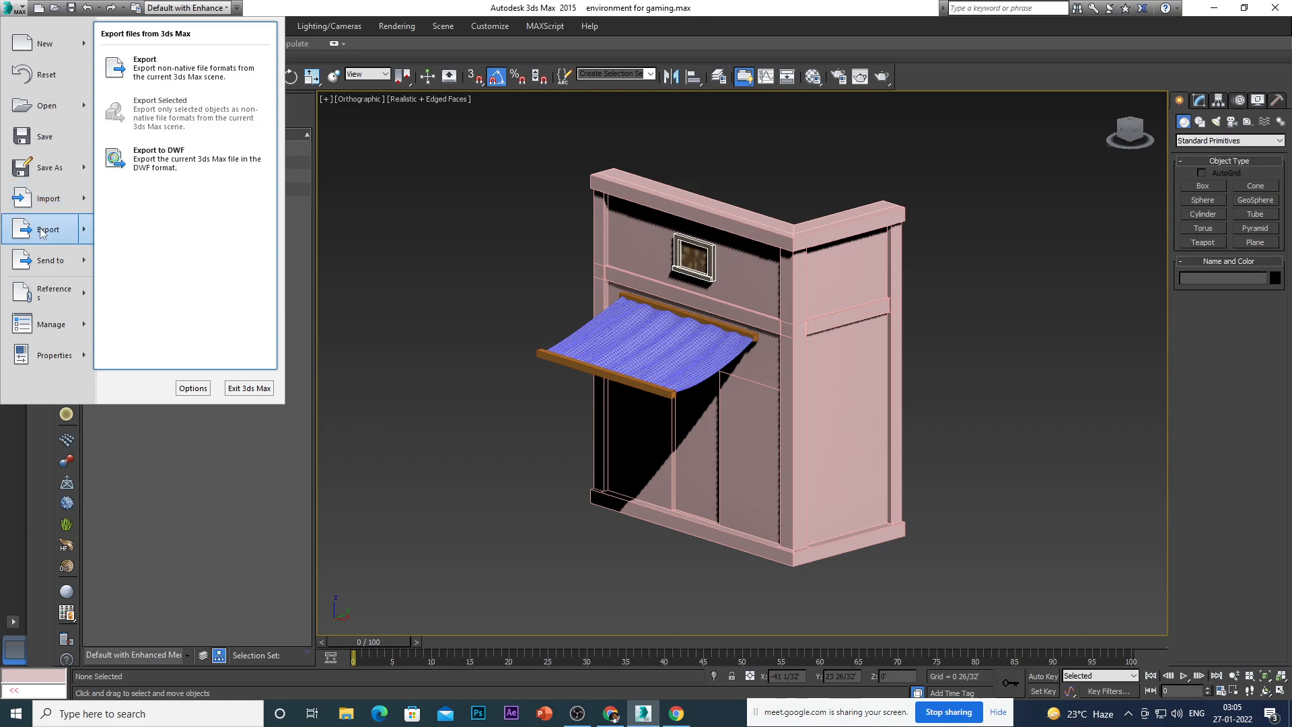
mouse_move(46, 263)
mouse_move(59, 178)
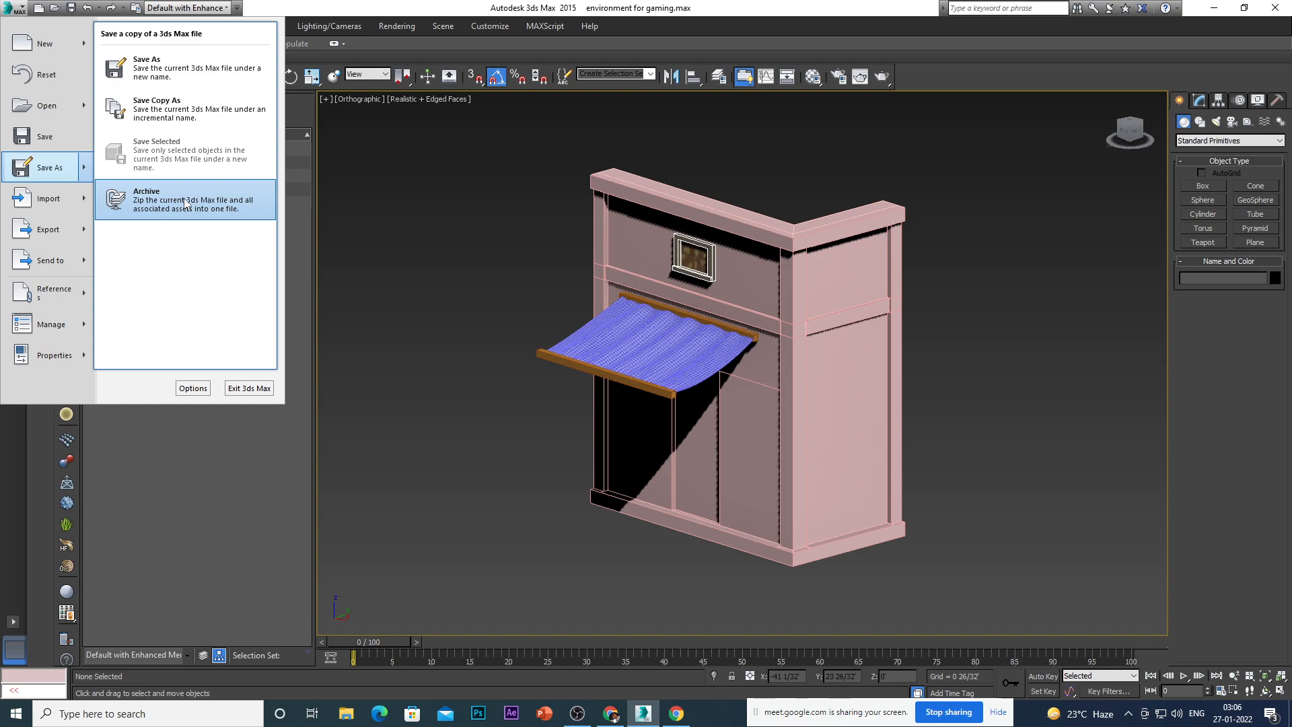
left_click(185, 202)
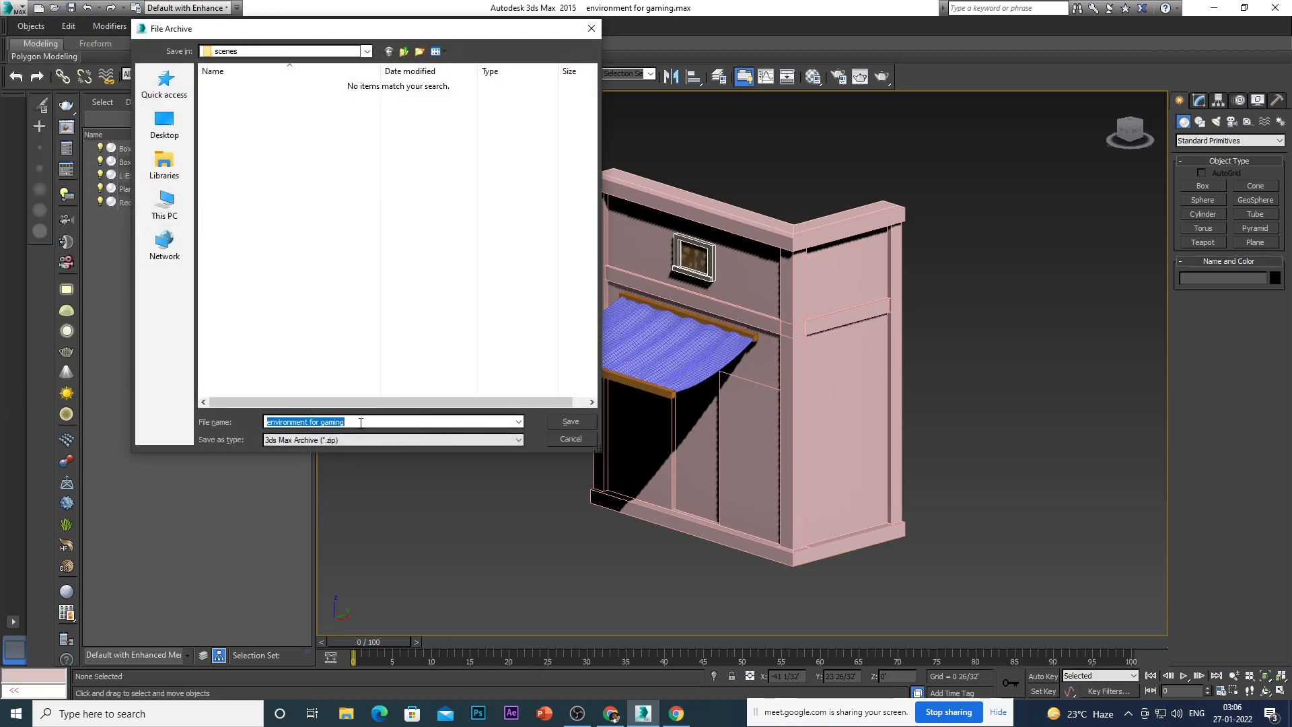
left_click(360, 423)
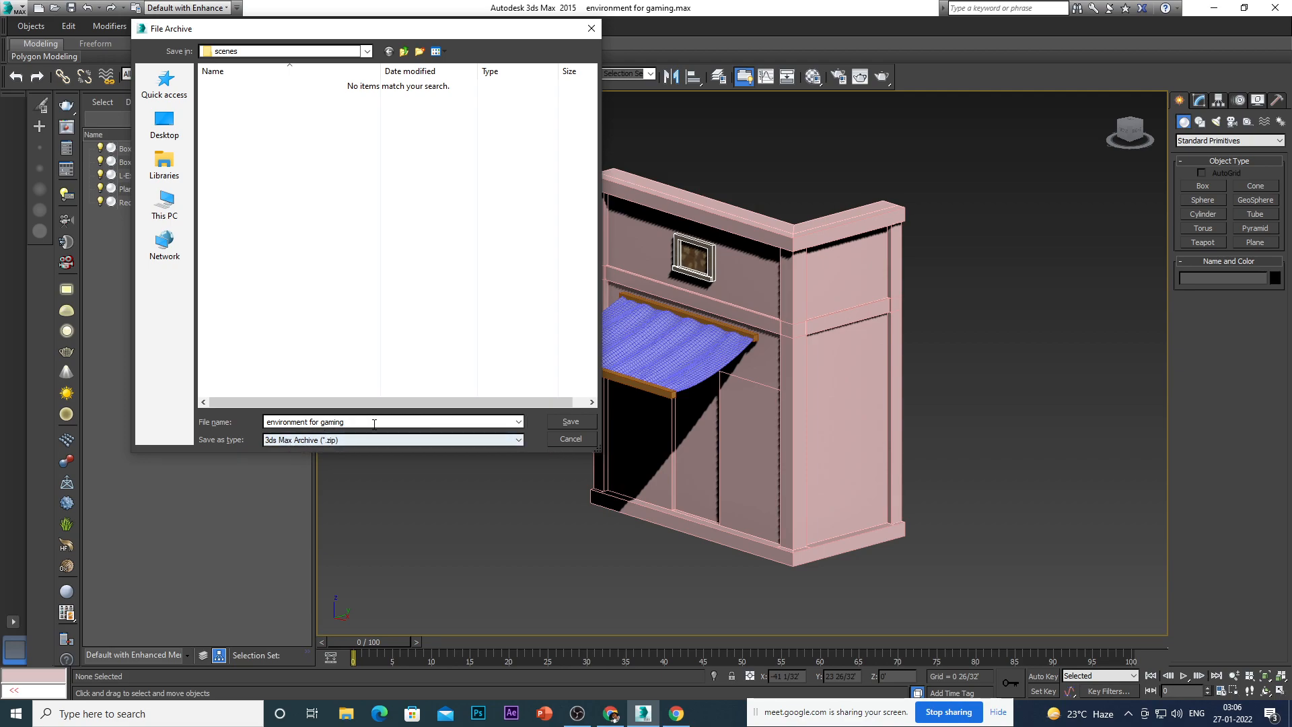
left_click(563, 418)
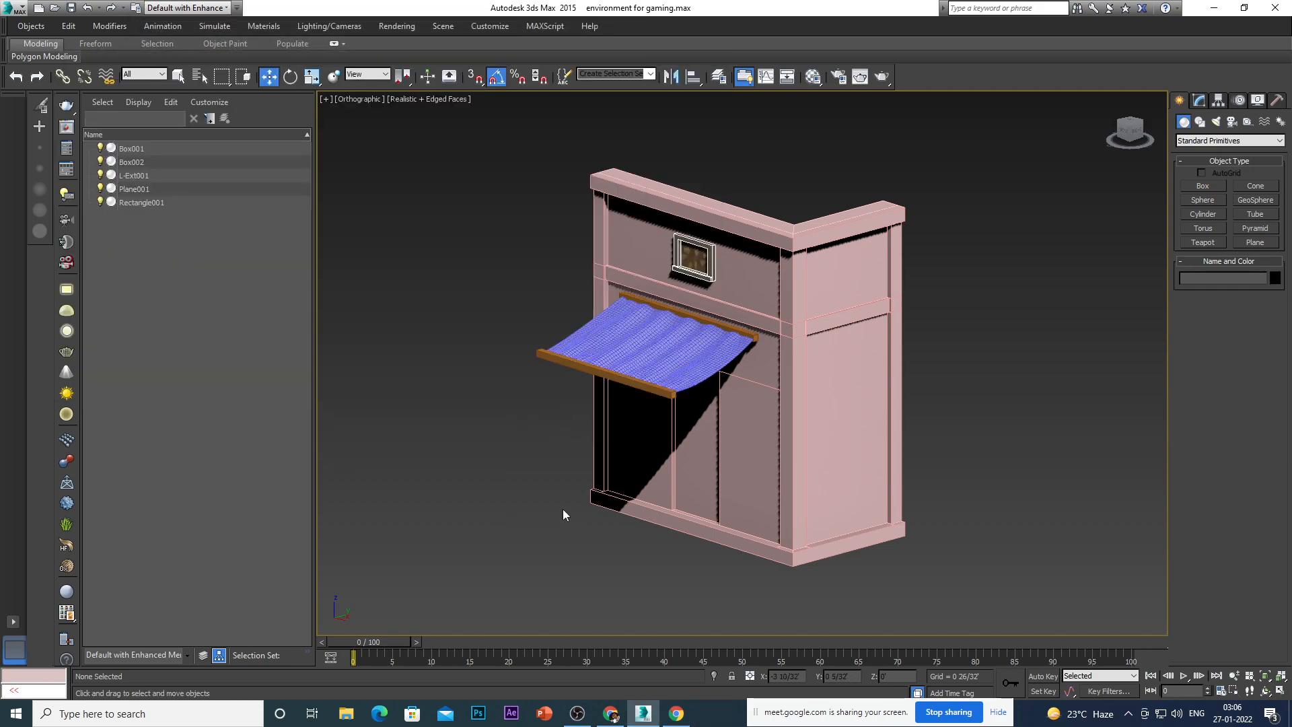
Switch to File Explorer and open the 3ds max folder inside the personal folder on Local Disk (D:).
left_click(347, 720)
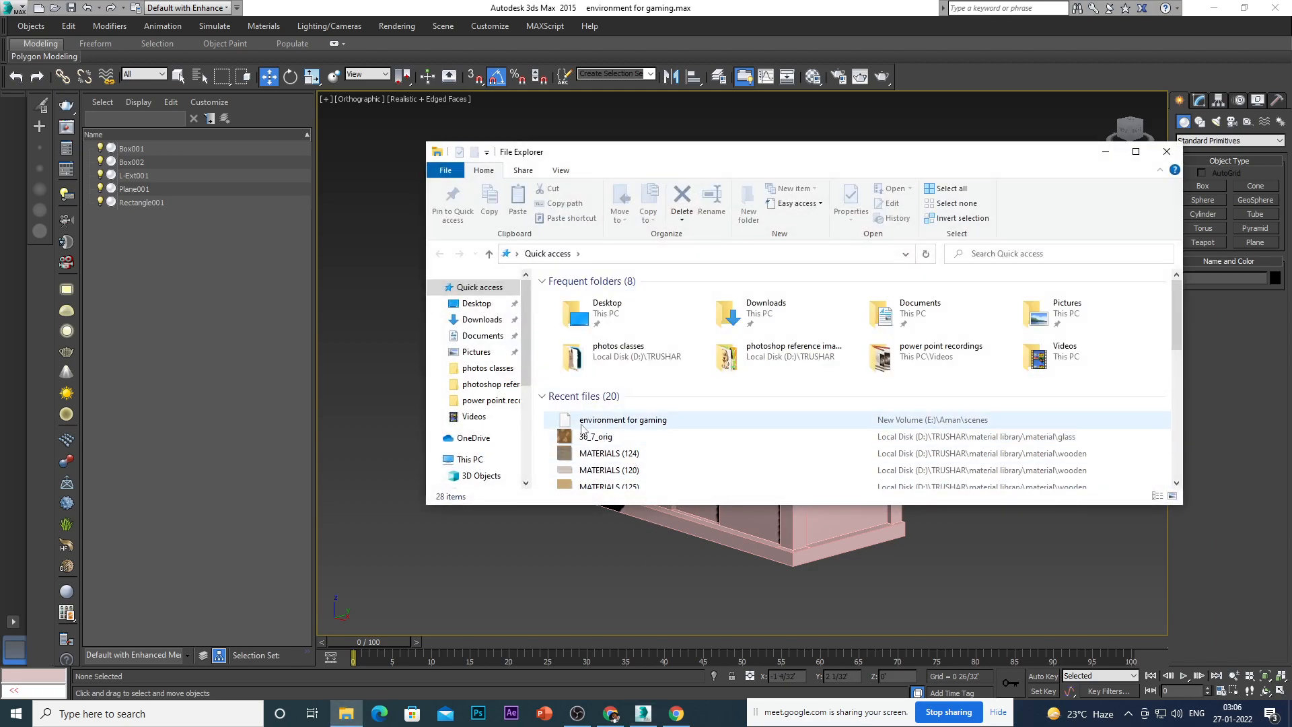
left_click(497, 465)
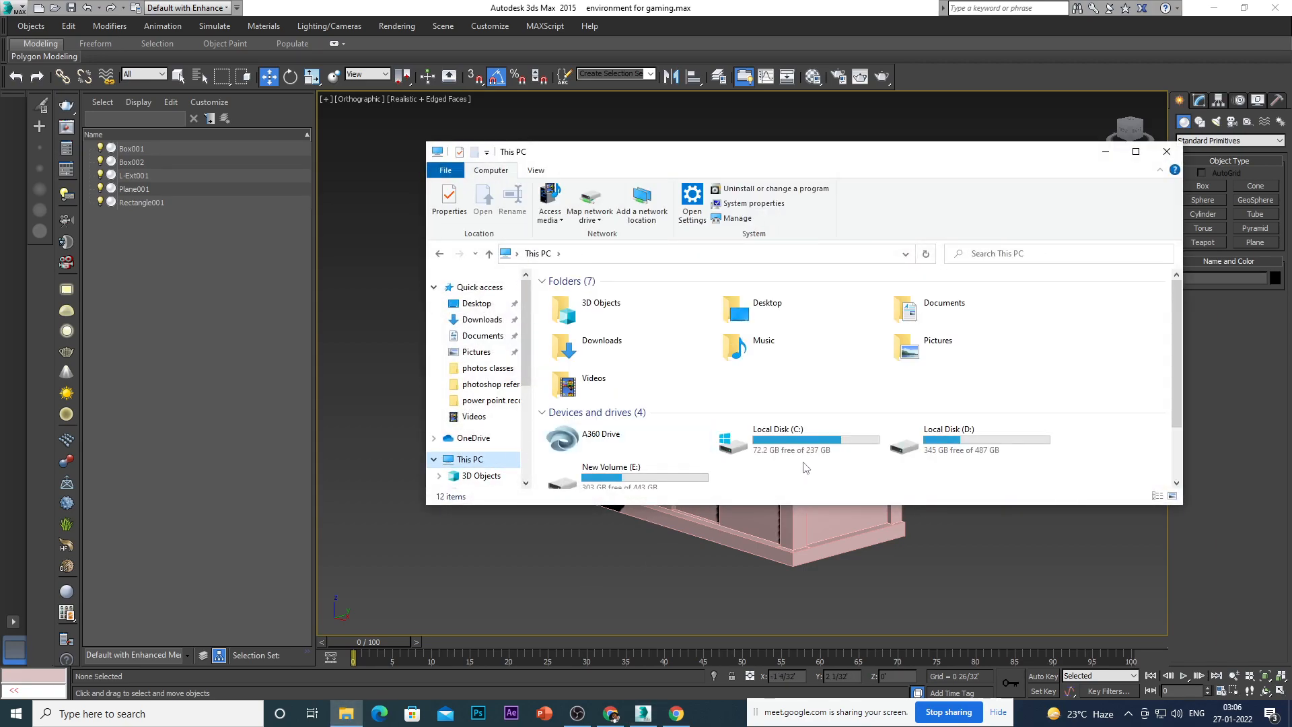
scroll(904, 408, "down", 2)
double_click(949, 366)
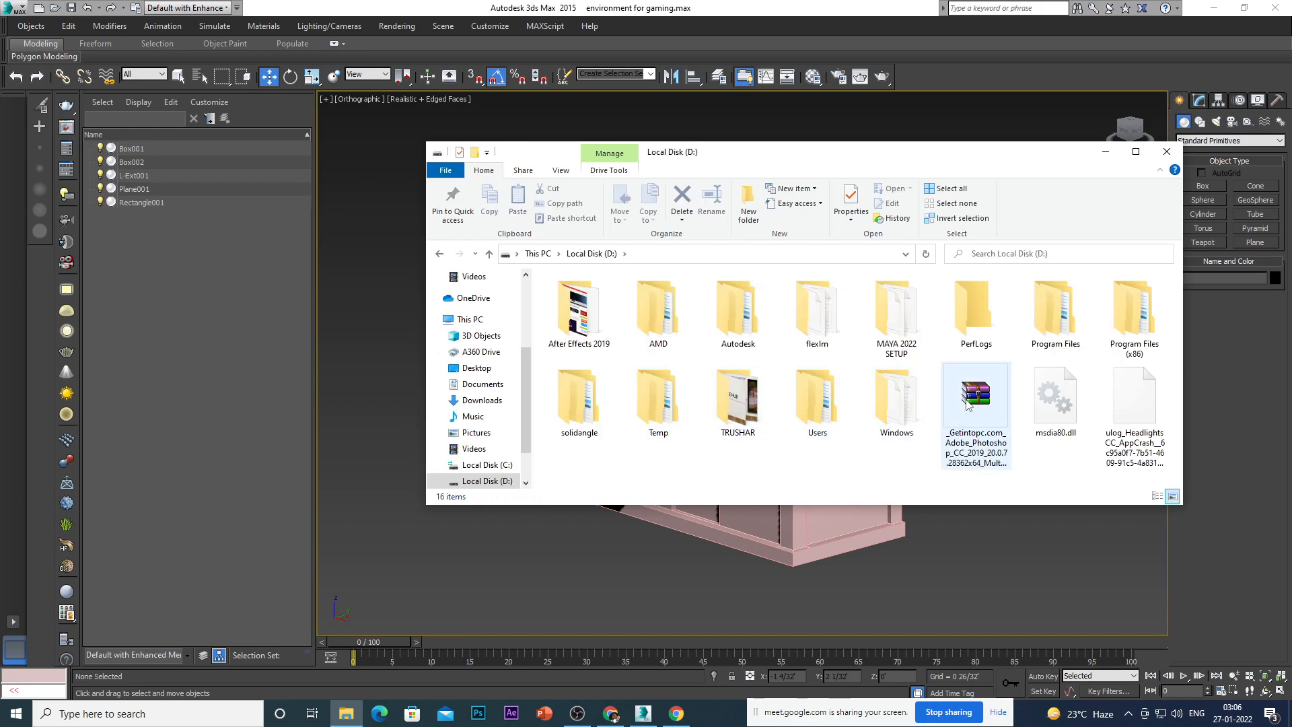
double_click(739, 409)
scroll(620, 427, "down", 2)
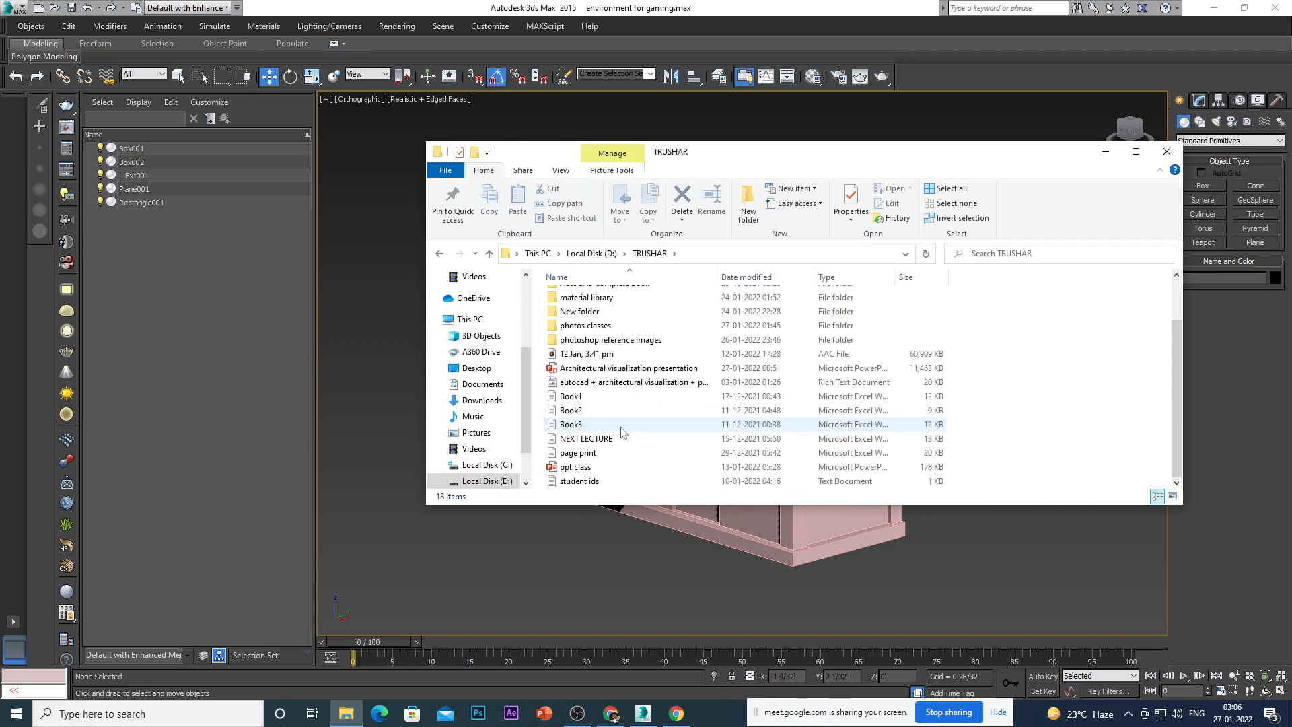
scroll(627, 403, "up", 2)
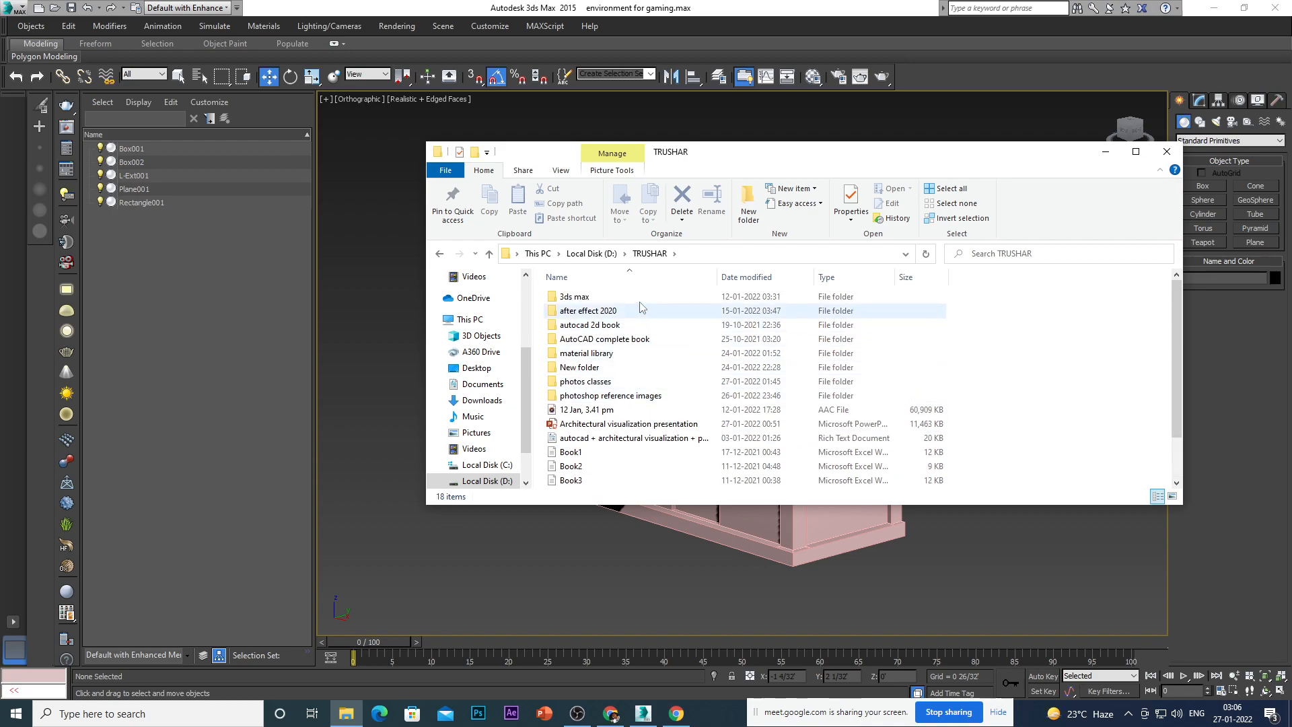
double_click(575, 296)
Look through the 3ds max folder, its presentation subfolder and the parent folder for the archived scene, and close File Explorer.
scroll(651, 464, "down", 1)
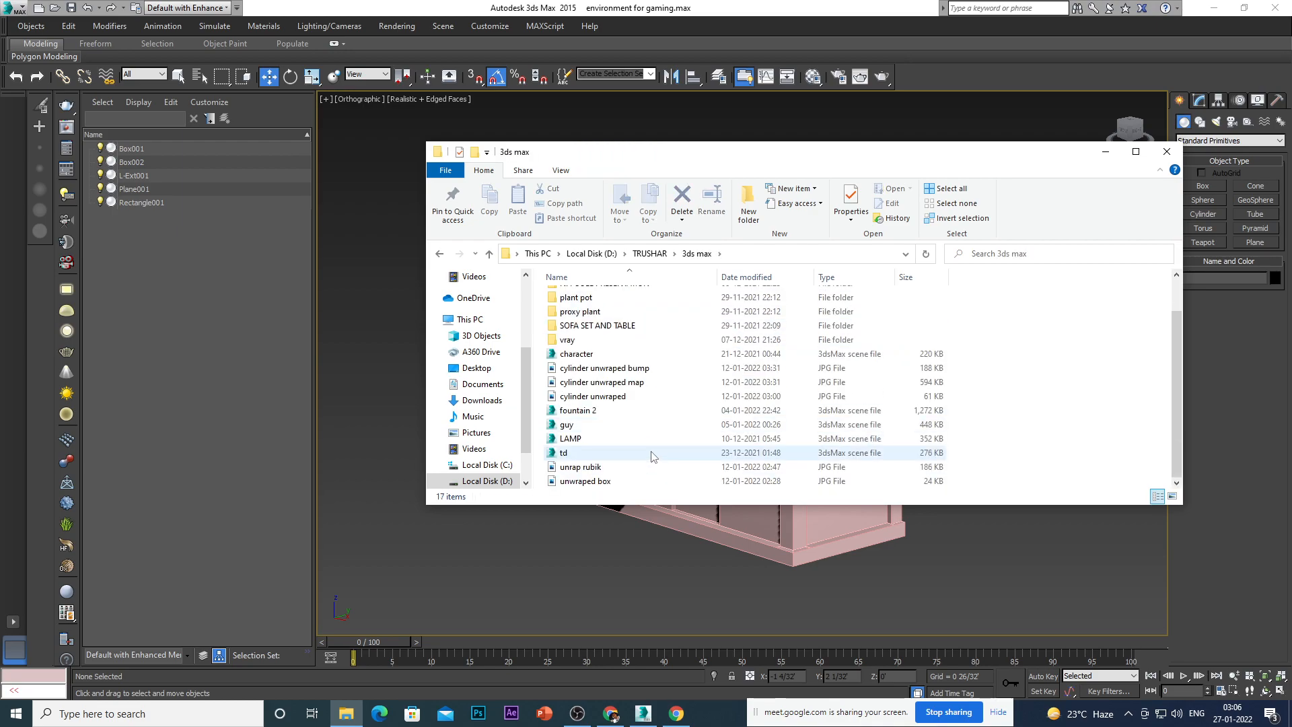
scroll(646, 444, "up", 1)
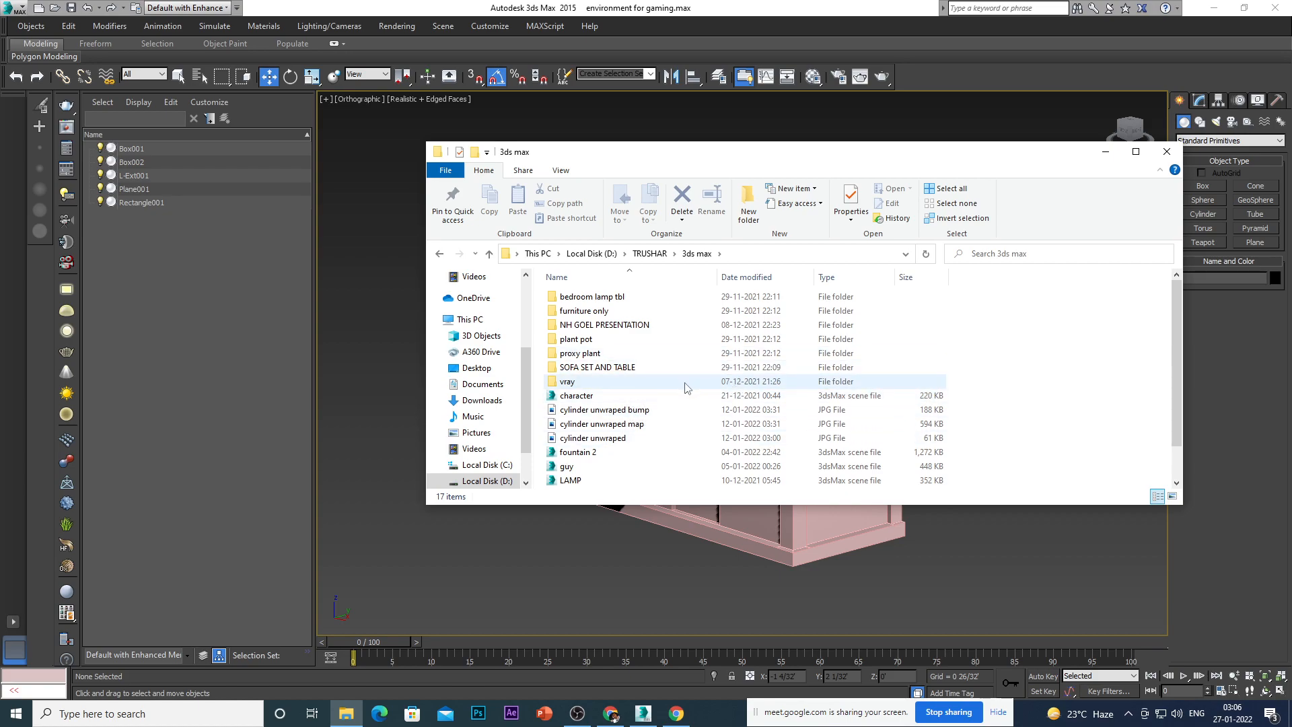
scroll(639, 424, "down", 1)
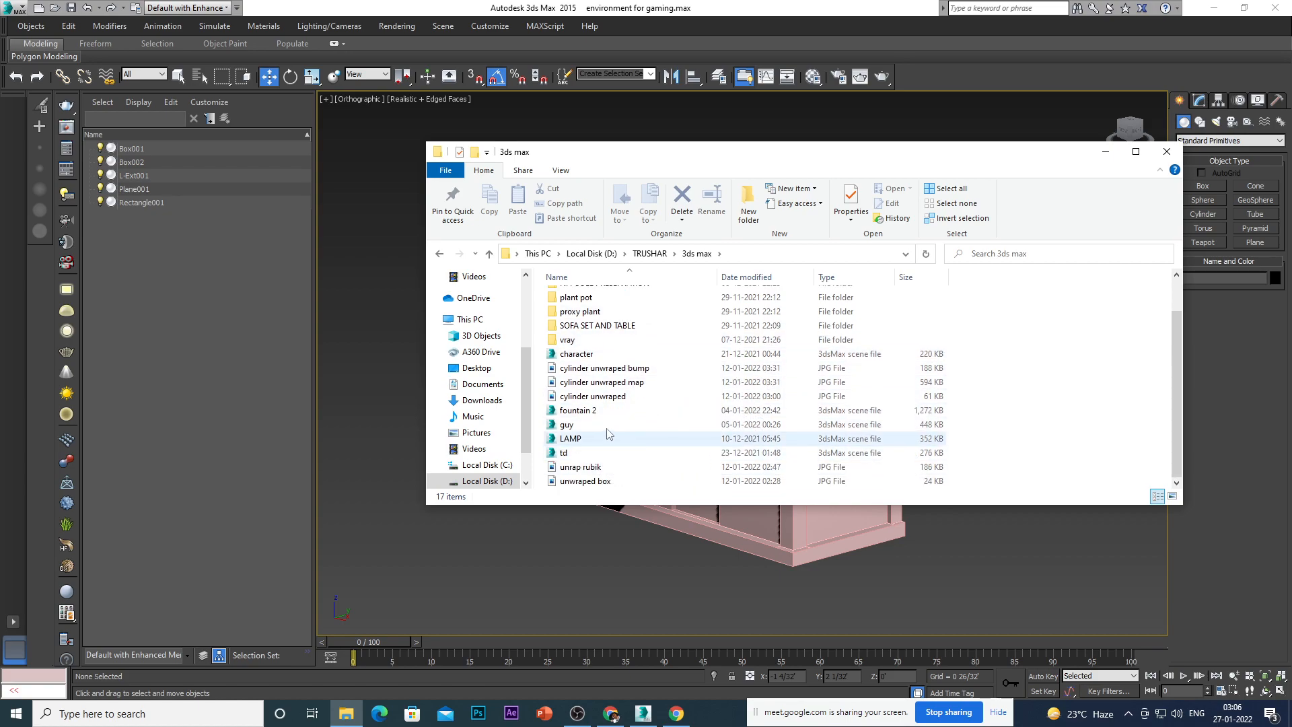
scroll(611, 436, "up", 1)
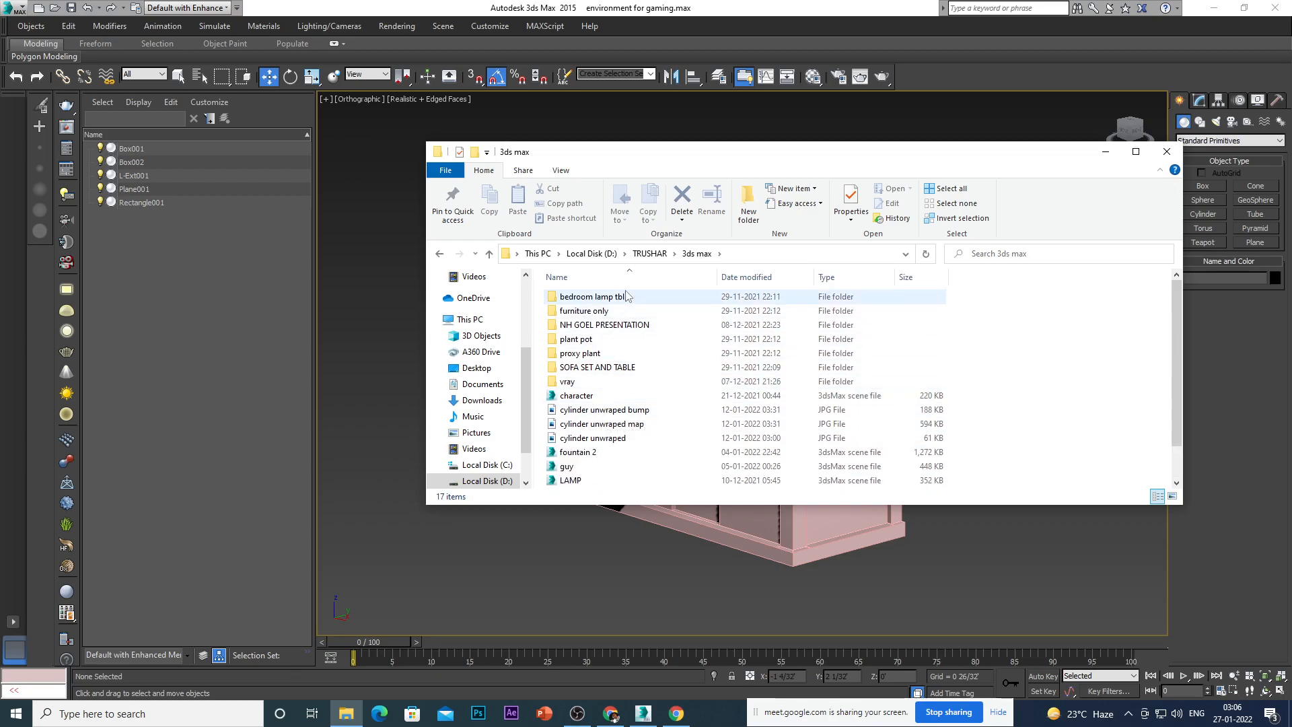
double_click(604, 324)
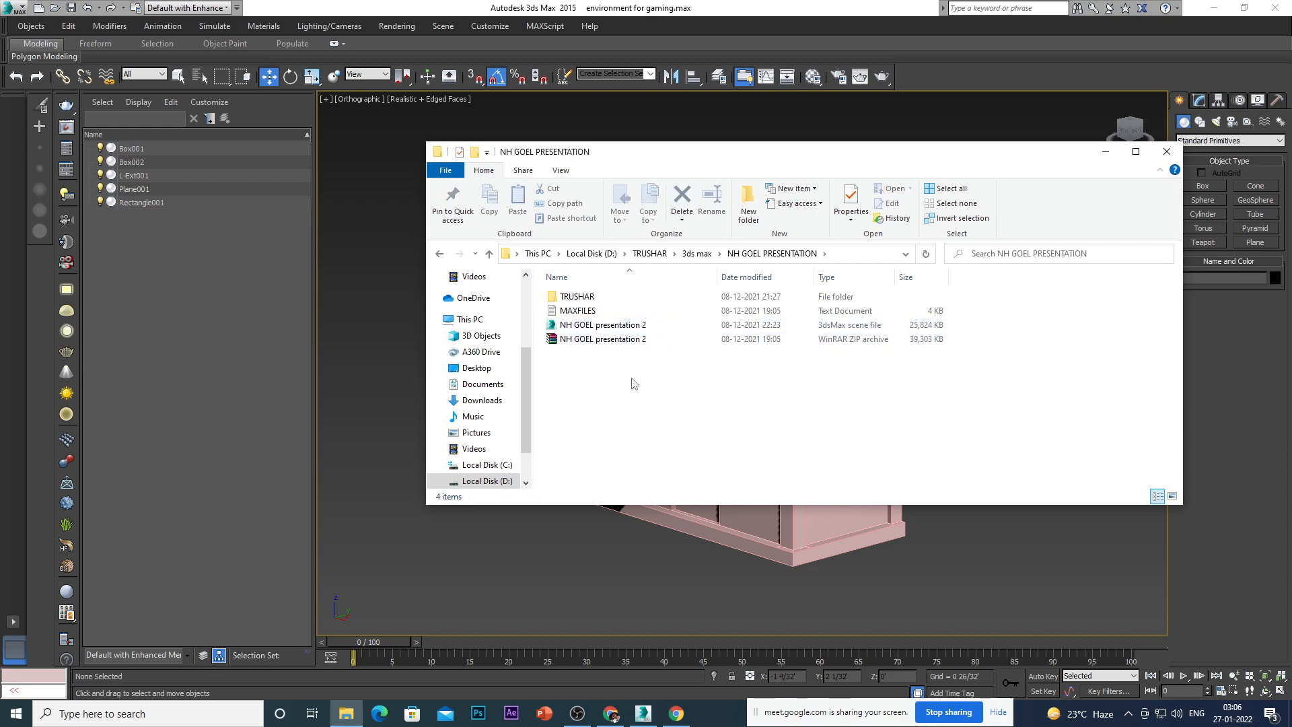
left_click(489, 254)
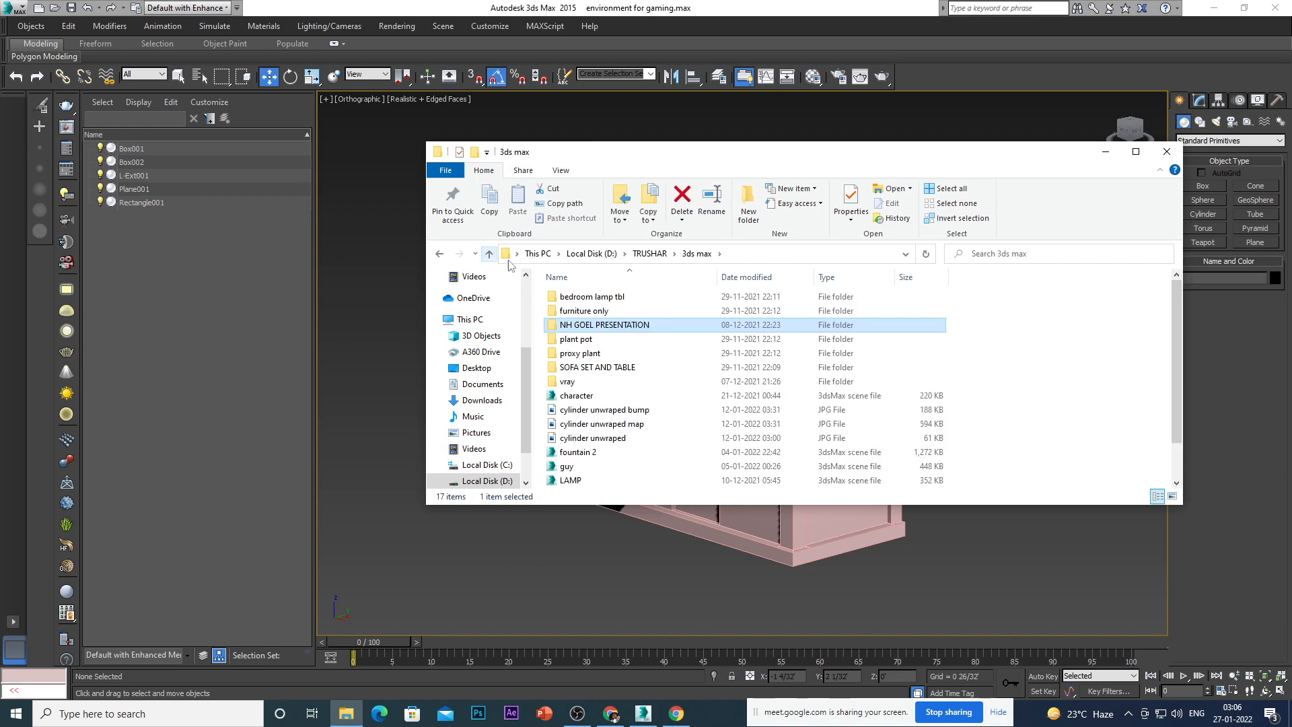
left_click(488, 255)
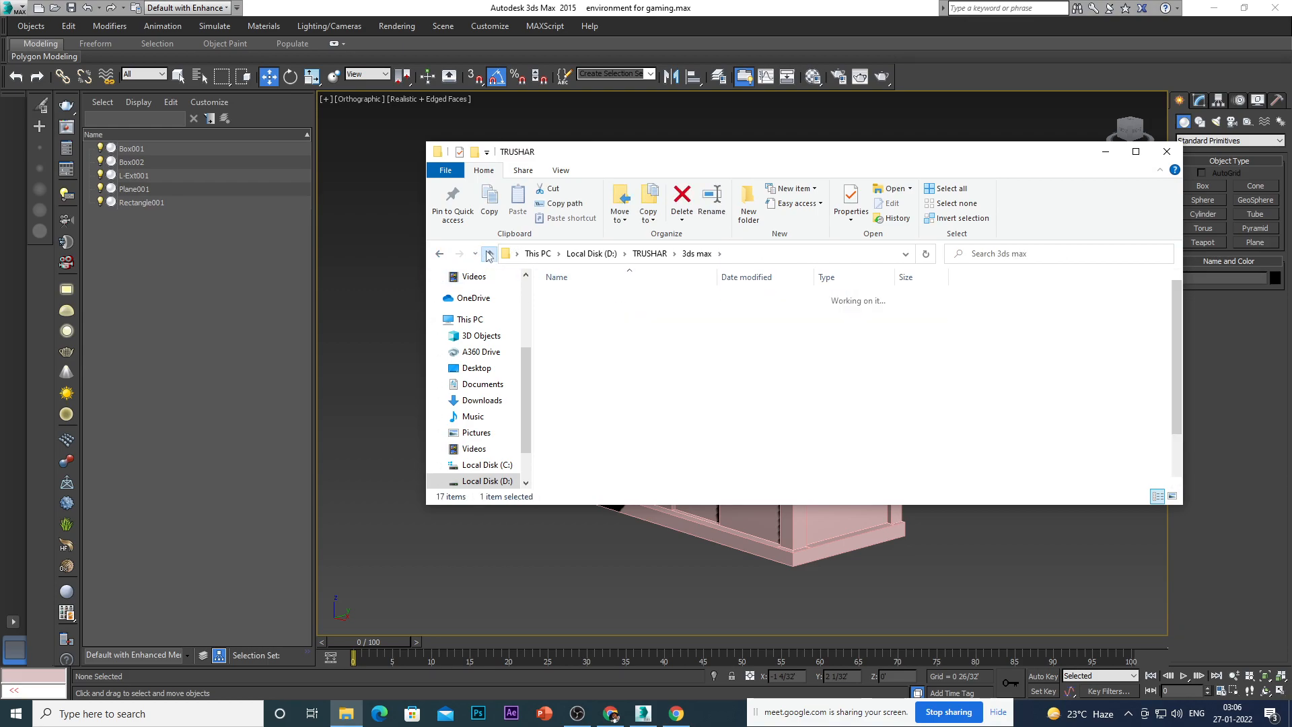
scroll(605, 439, "down", 2)
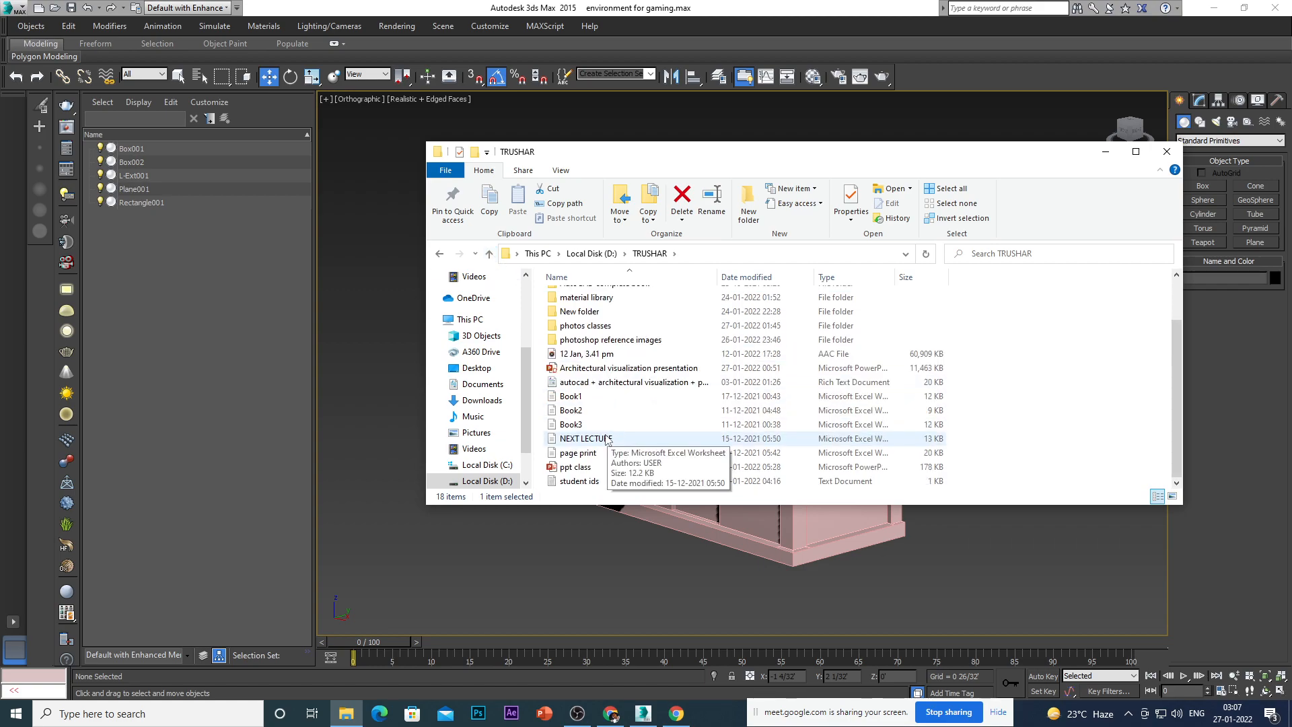
scroll(609, 431, "up", 2)
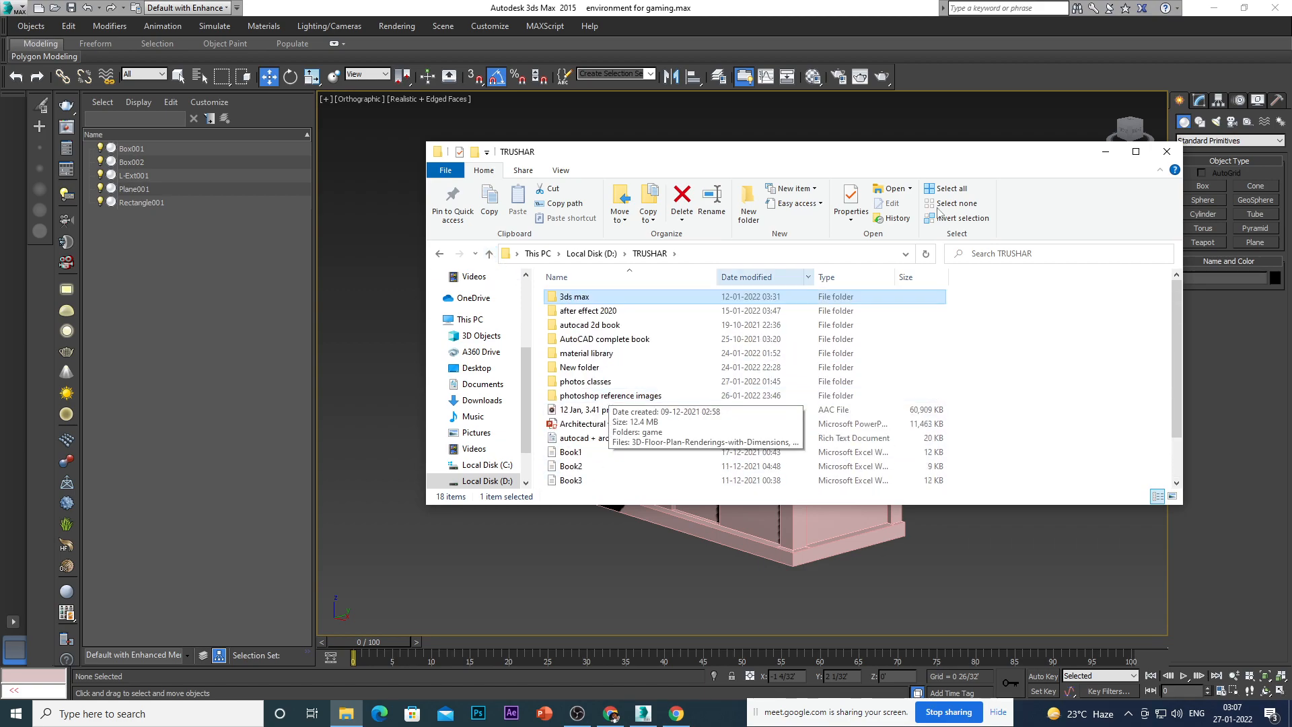
left_click(1167, 152)
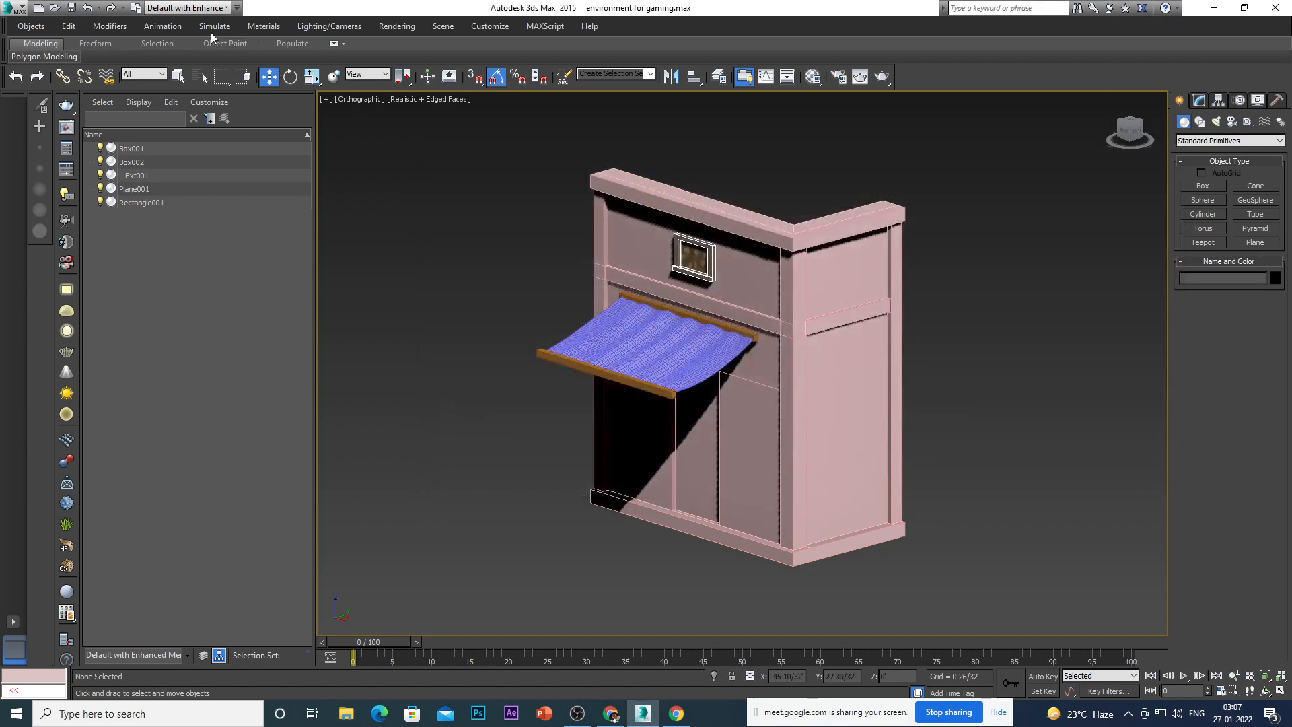
Archive the scene as the ZIP file "environment for gaming" in the 3ds max folder inside the personal folder on Local Disk (D:).
left_click(23, 9)
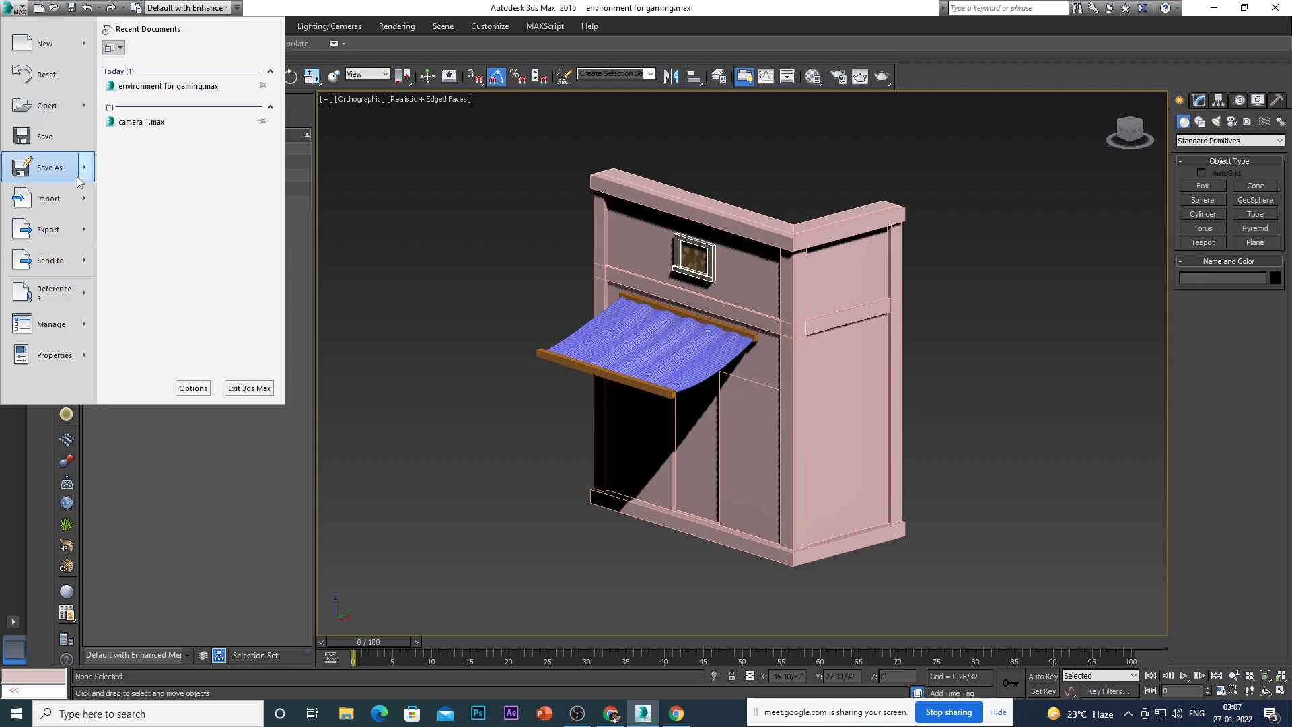
mouse_move(76, 178)
left_click(219, 209)
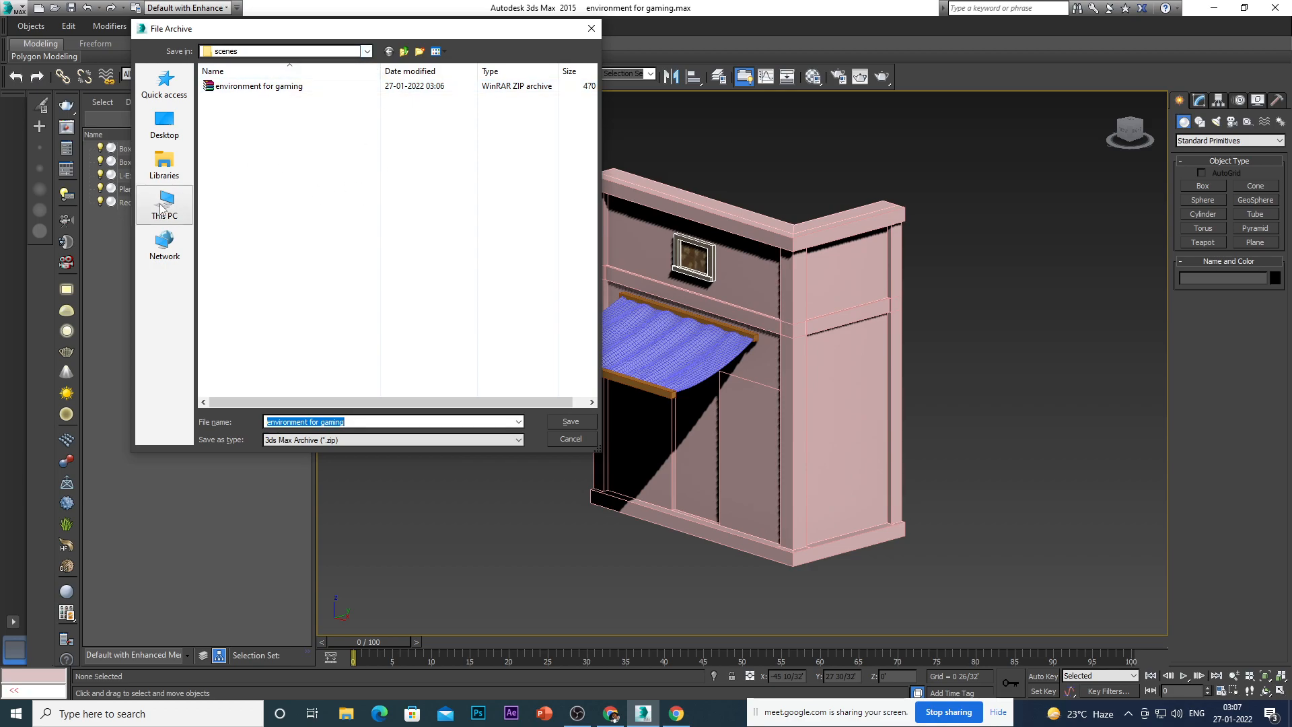
left_click(367, 52)
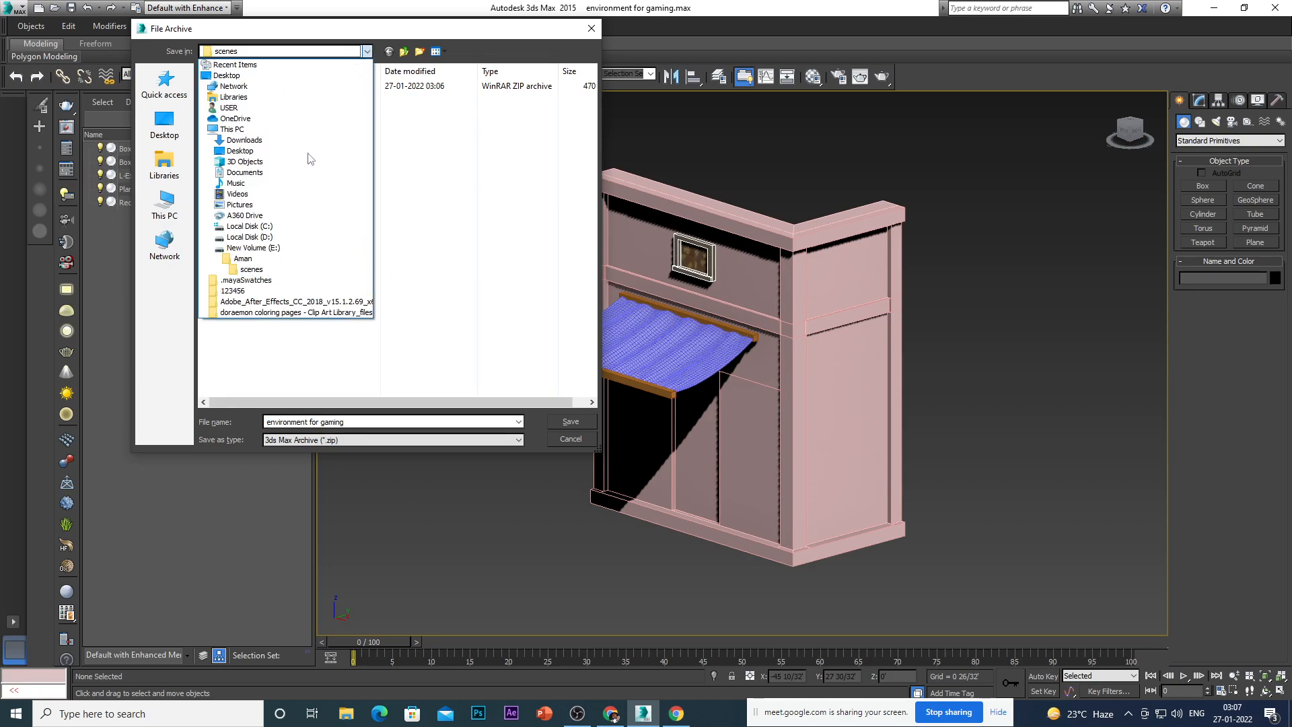
left_click(367, 52)
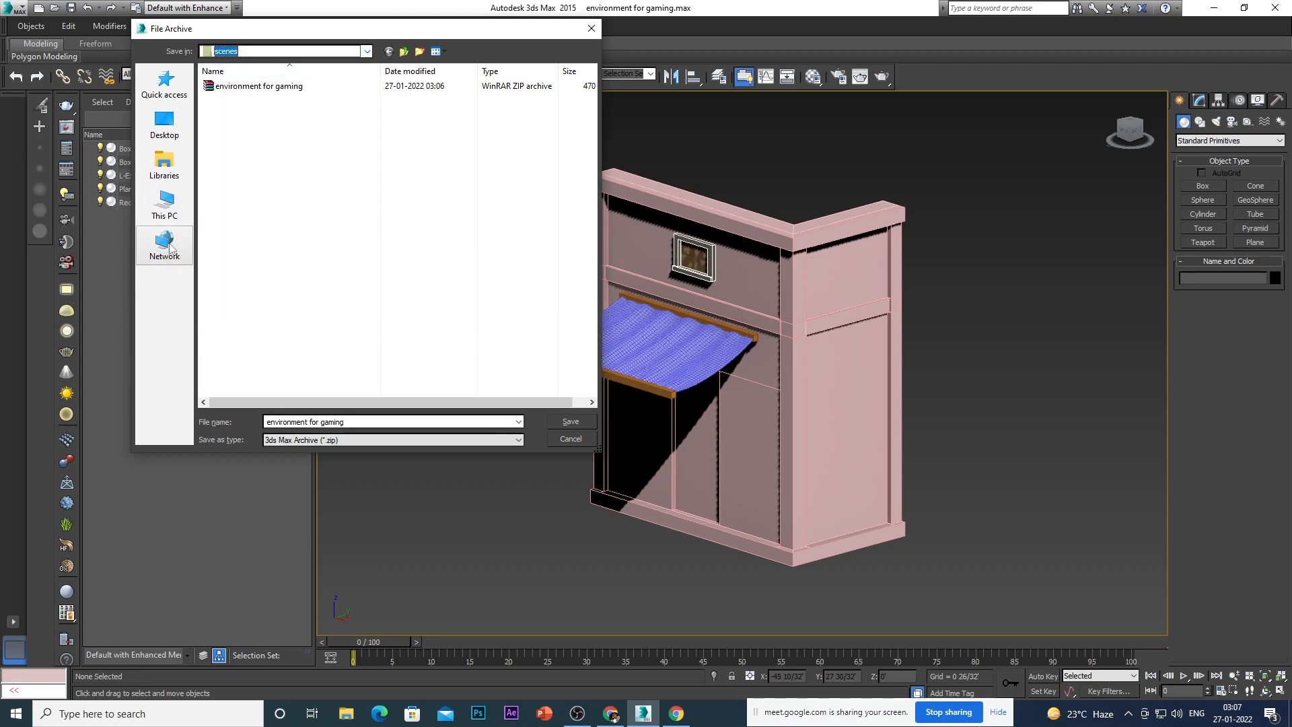
left_click(164, 203)
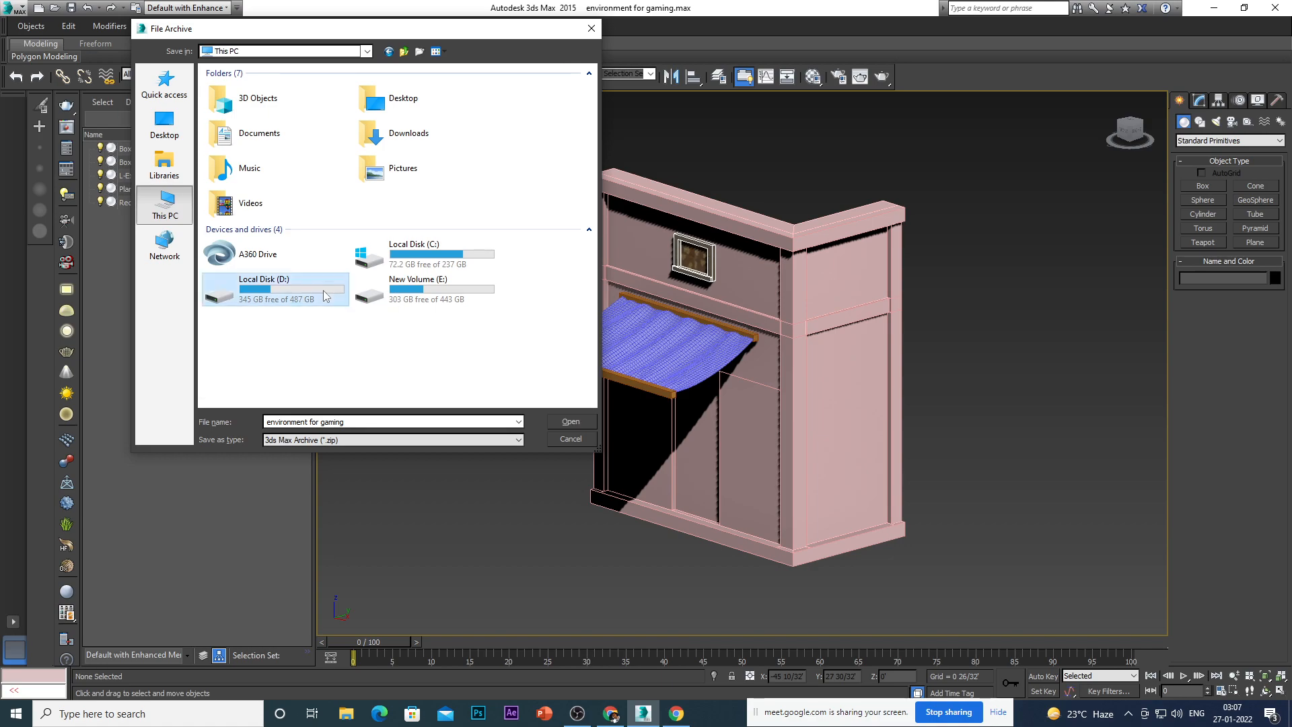
double_click(325, 294)
double_click(267, 217)
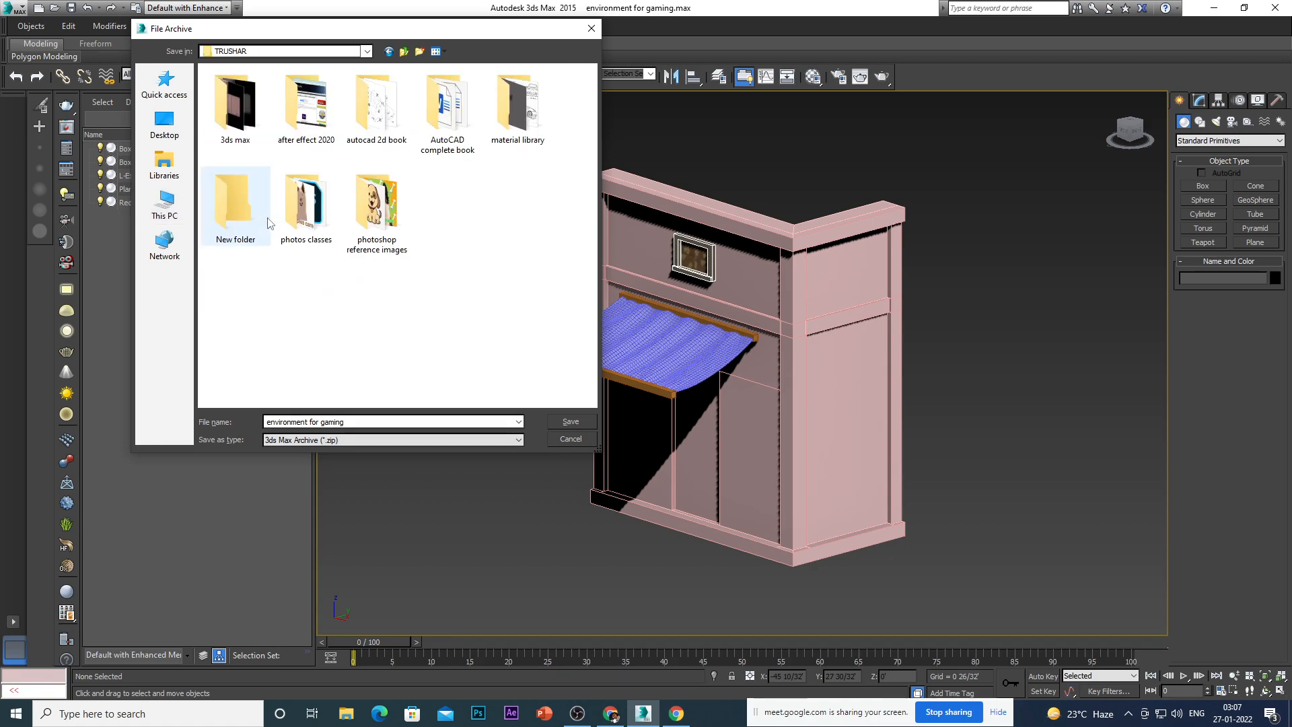
double_click(255, 120)
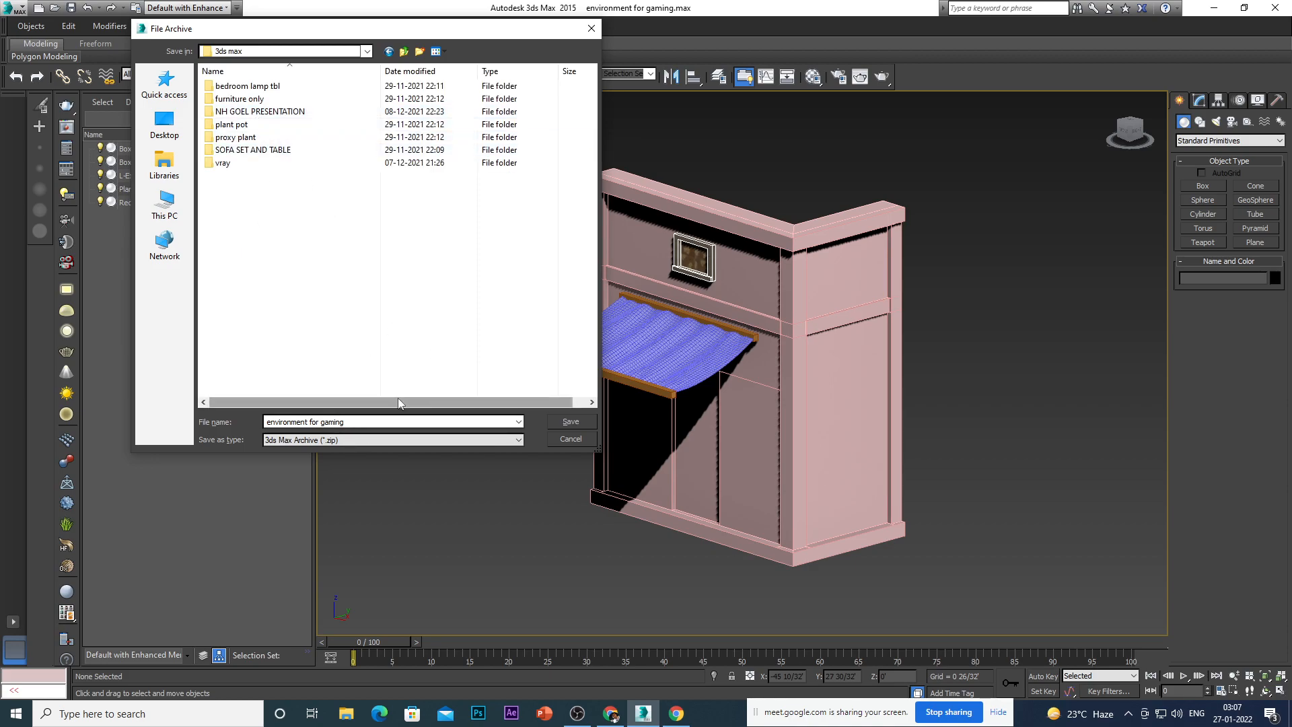
left_click(571, 422)
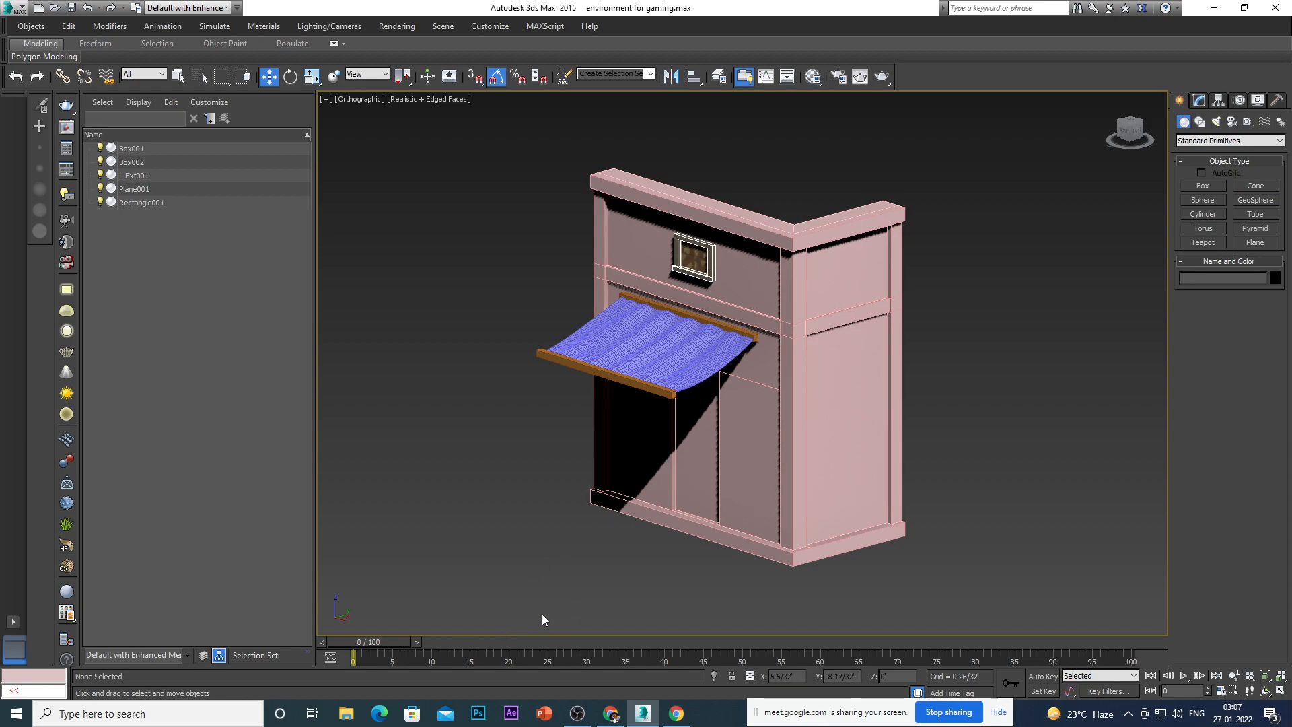
Switch to File Explorer and open the personal folder on Local Disk (D:).
left_click(346, 713)
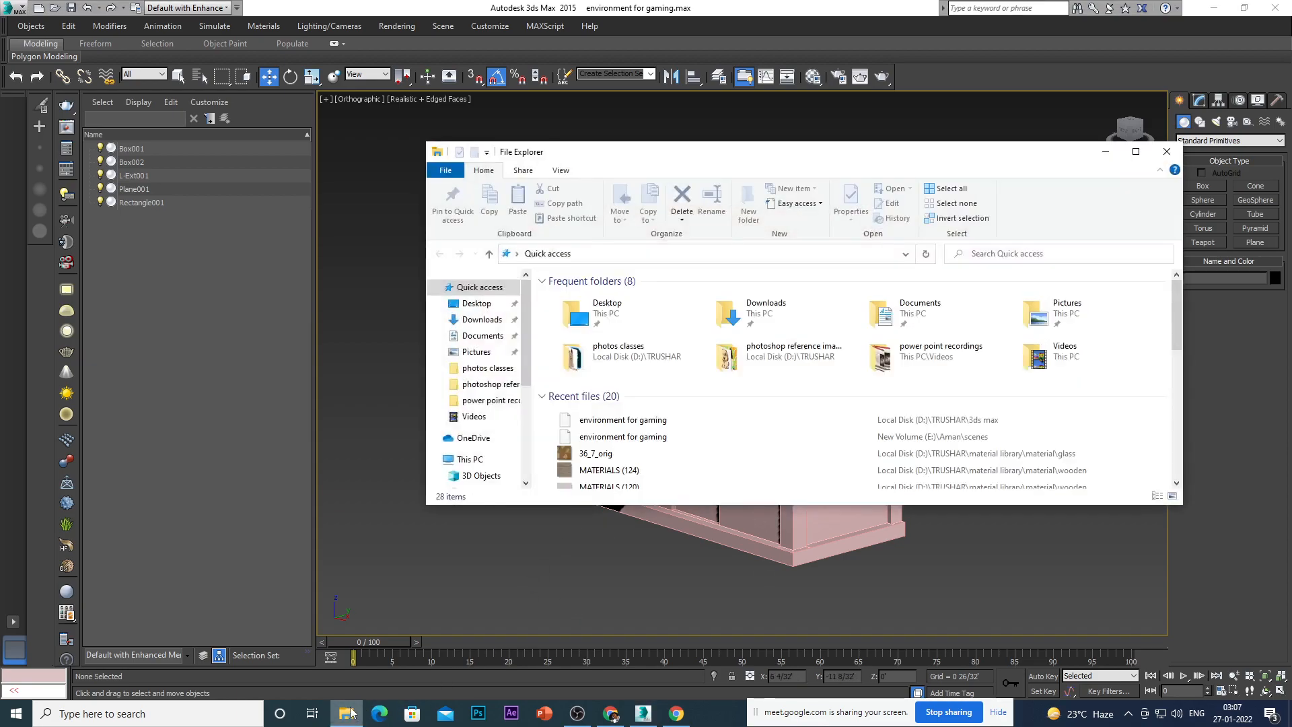
scroll(699, 461, "down", 5)
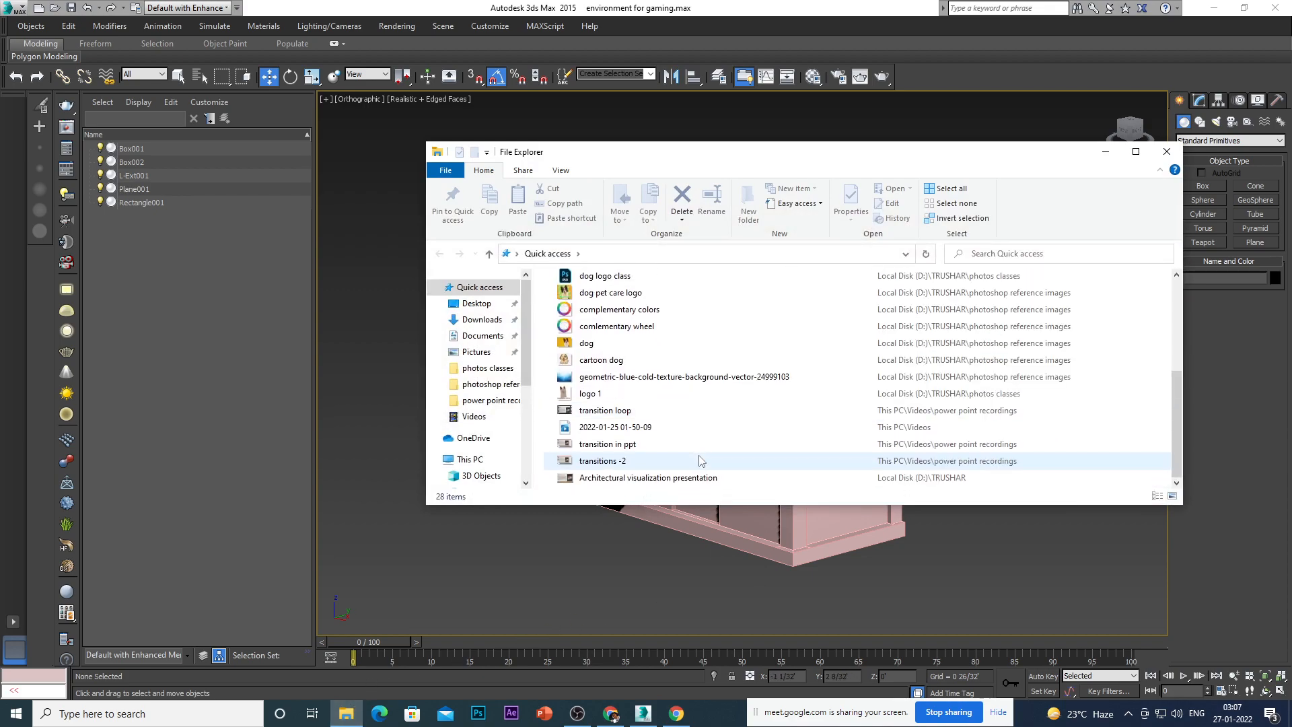
scroll(700, 461, "up", 5)
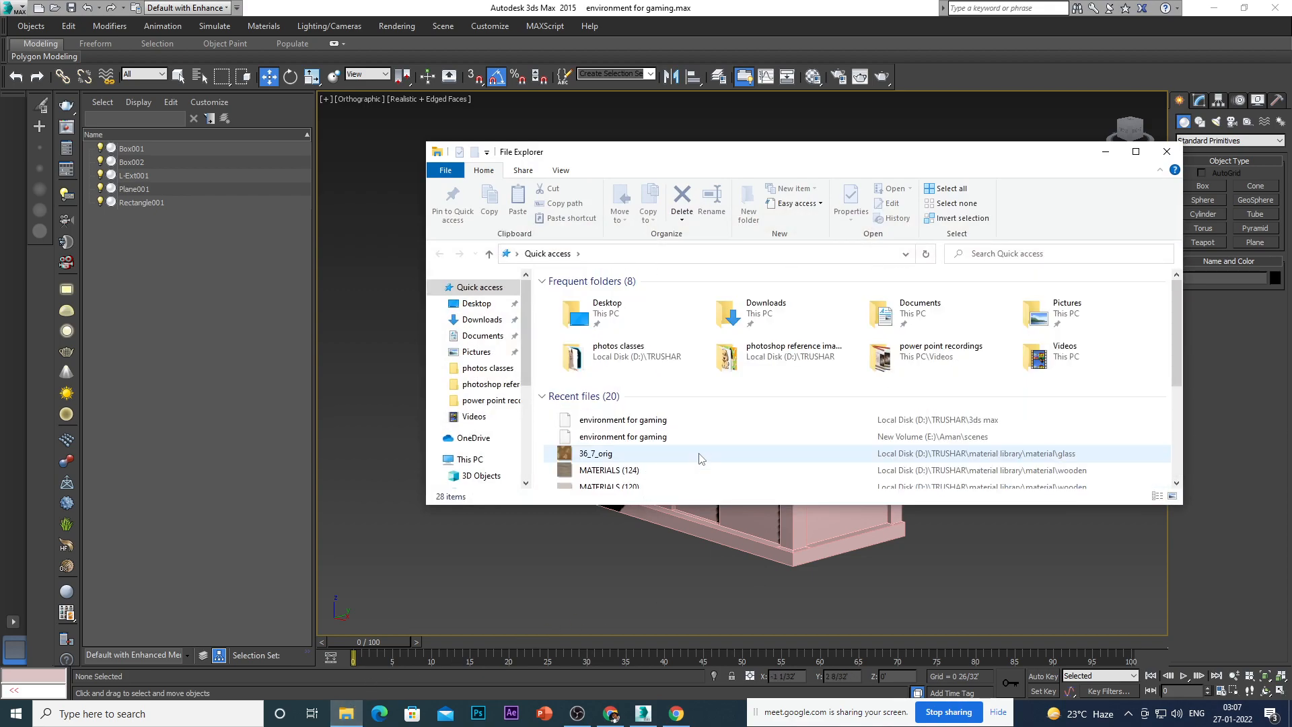
left_click(492, 463)
left_click(933, 435)
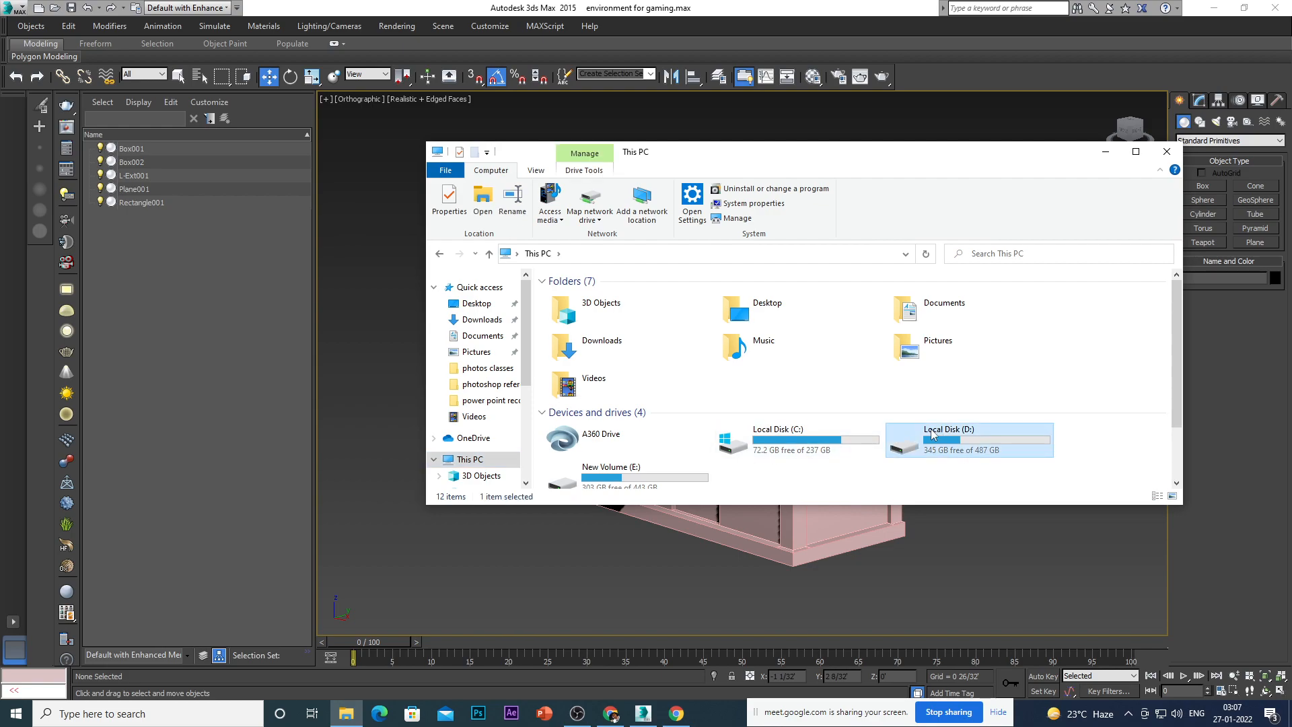
double_click(1012, 439)
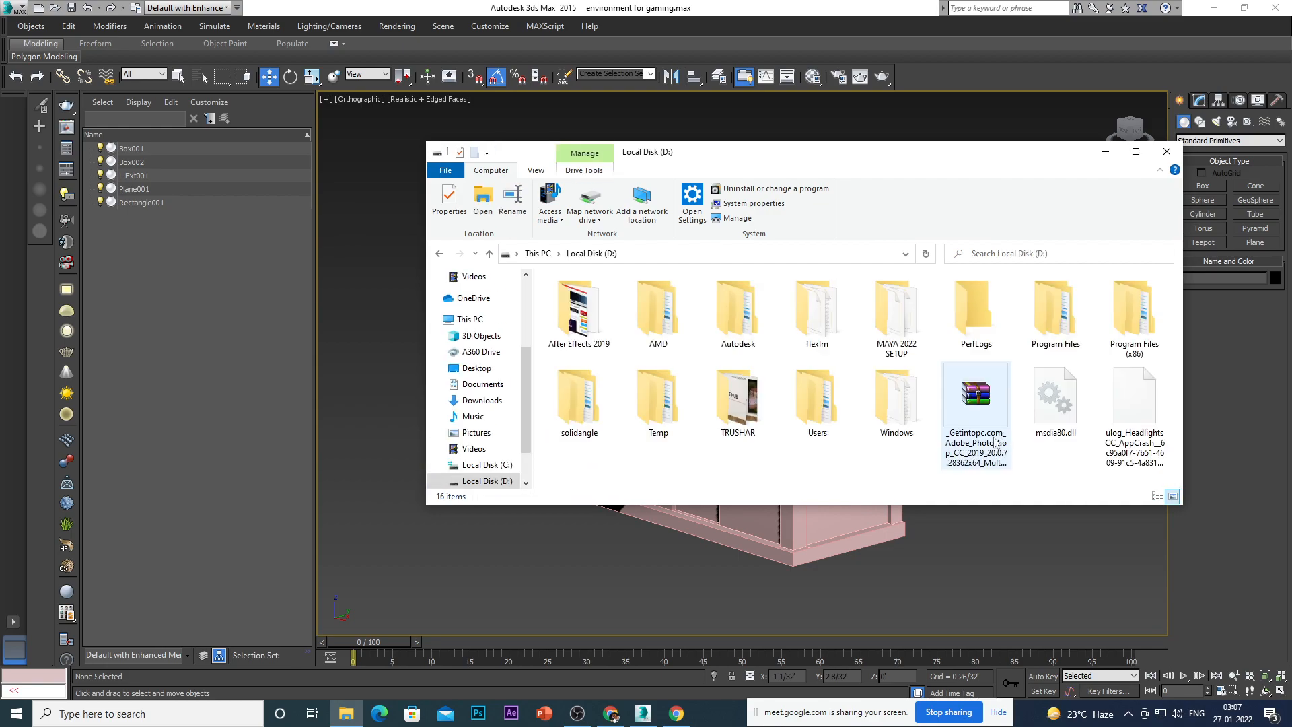
double_click(742, 412)
Open the 3ds max folder and select the "environment for gaming" ZIP archive.
scroll(742, 413, "down", 2)
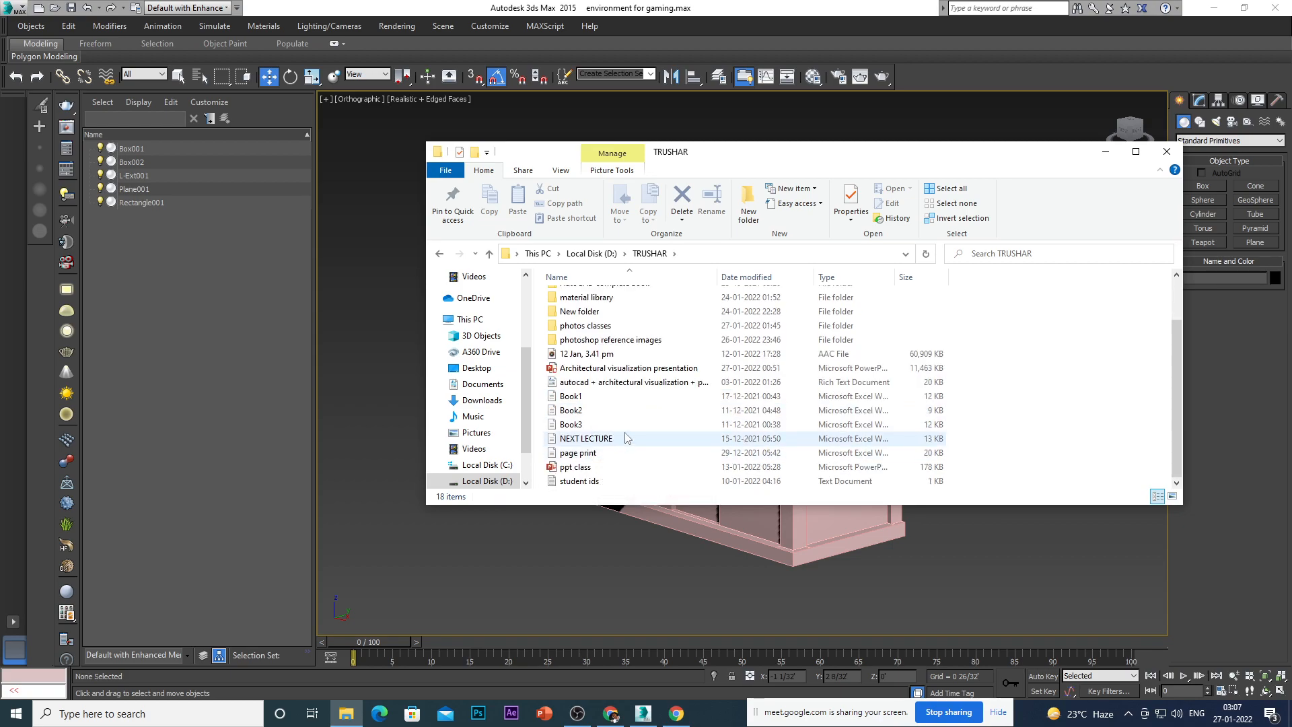
scroll(624, 439, "up", 2)
left_click(612, 296)
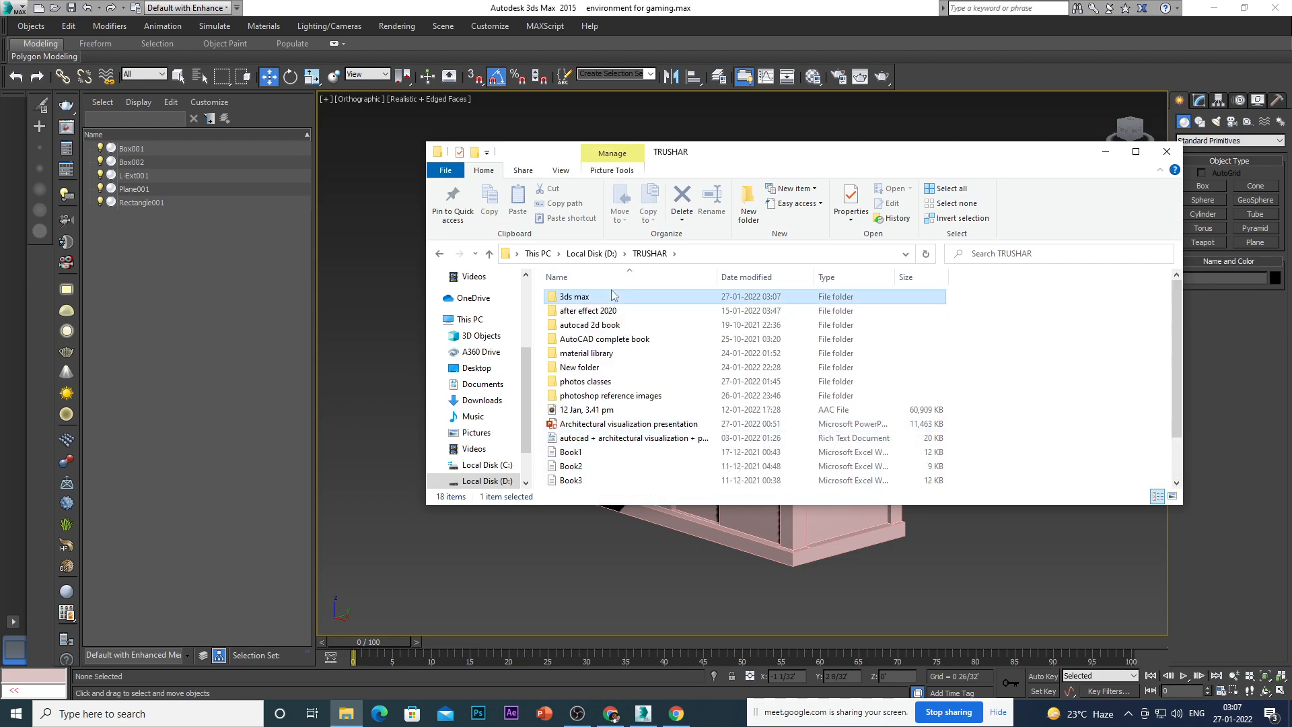
double_click(613, 296)
scroll(591, 429, "down", 2)
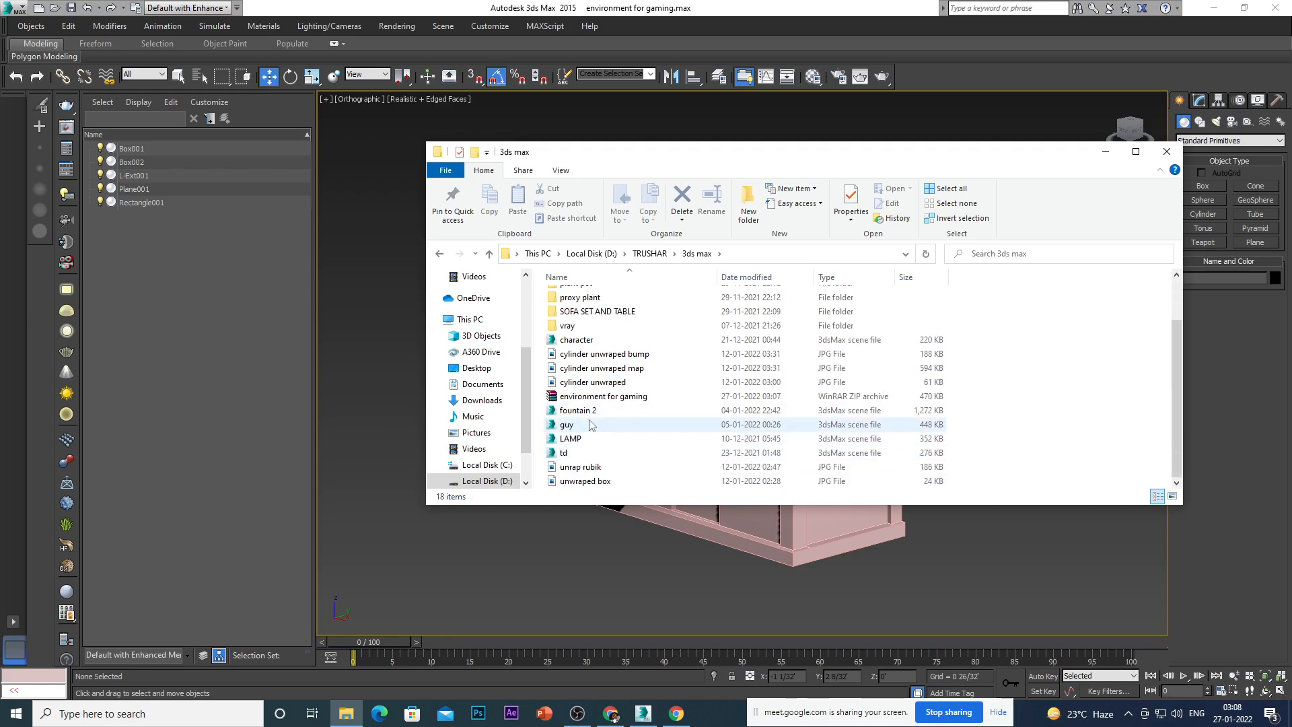
left_click(660, 398)
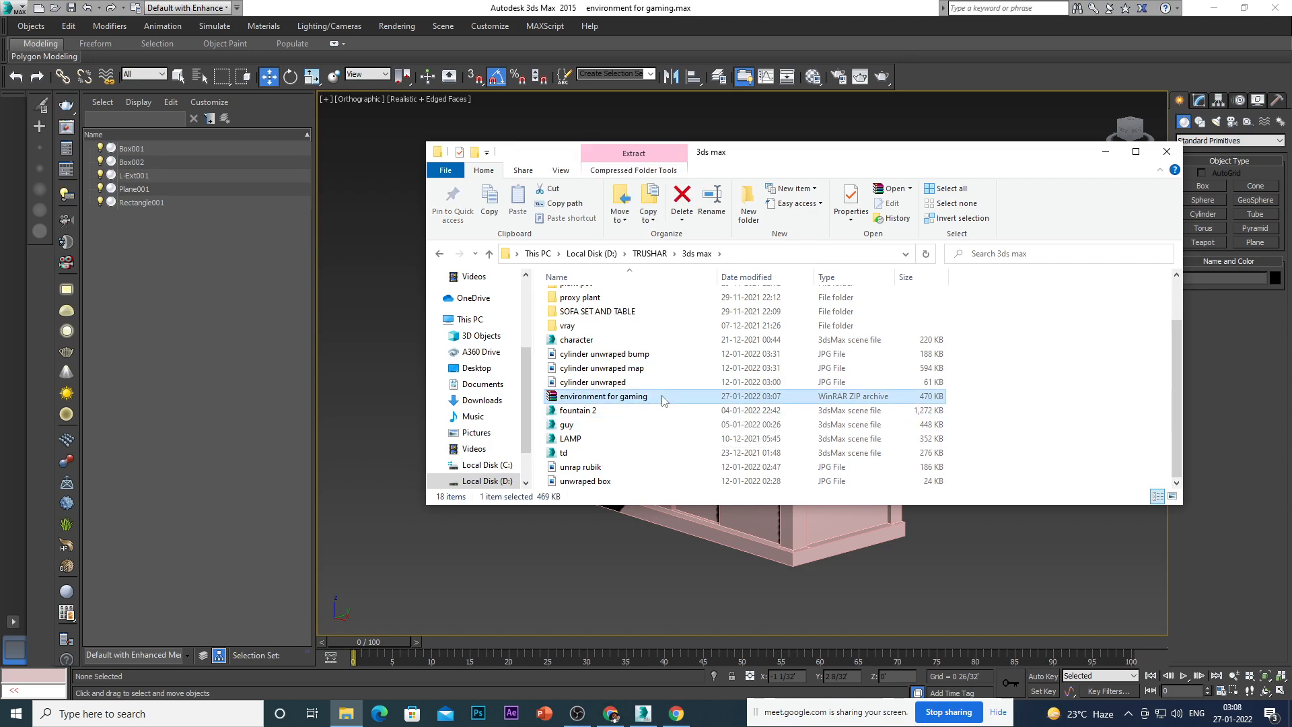
Create a new folder named "env" inside the 3ds max folder.
left_click(1023, 398)
left_click(748, 202)
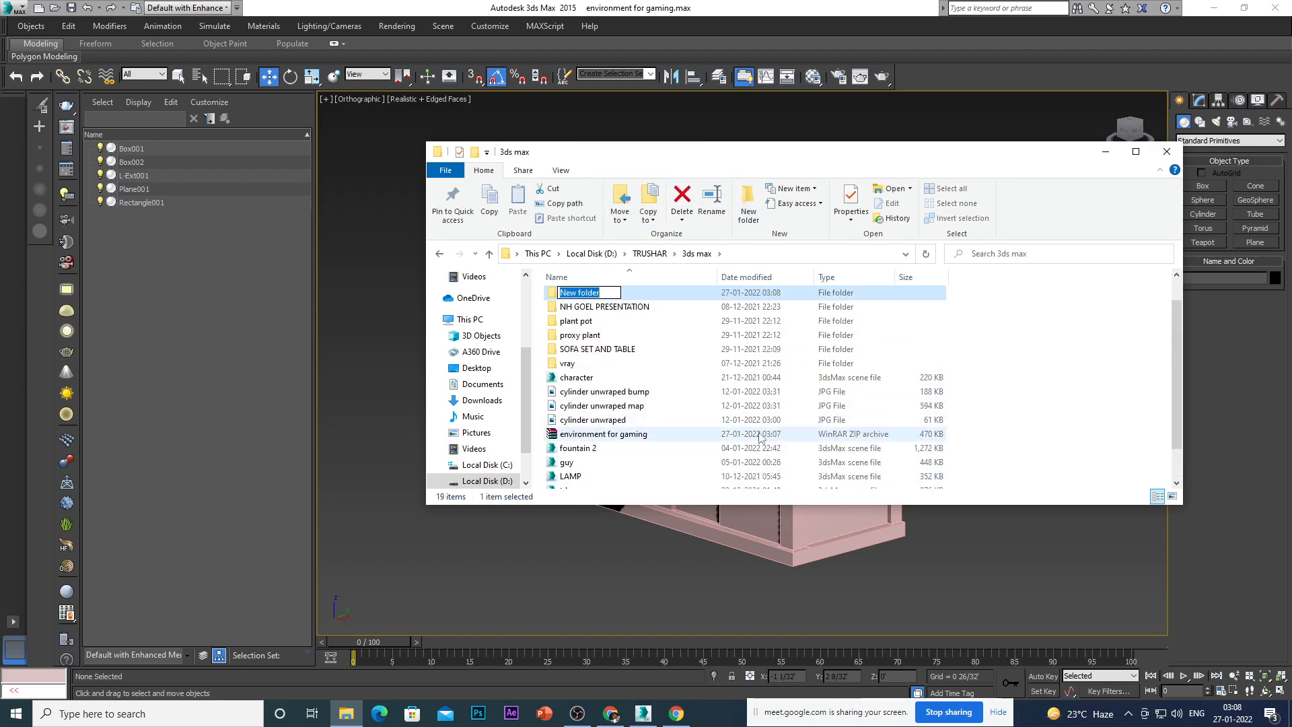
key("BackSpace")
type("env")
left_click(1020, 389)
Move the "environment for gaming" ZIP archive from the 3ds max folder into the env folder.
left_click(647, 435)
right_click(651, 436)
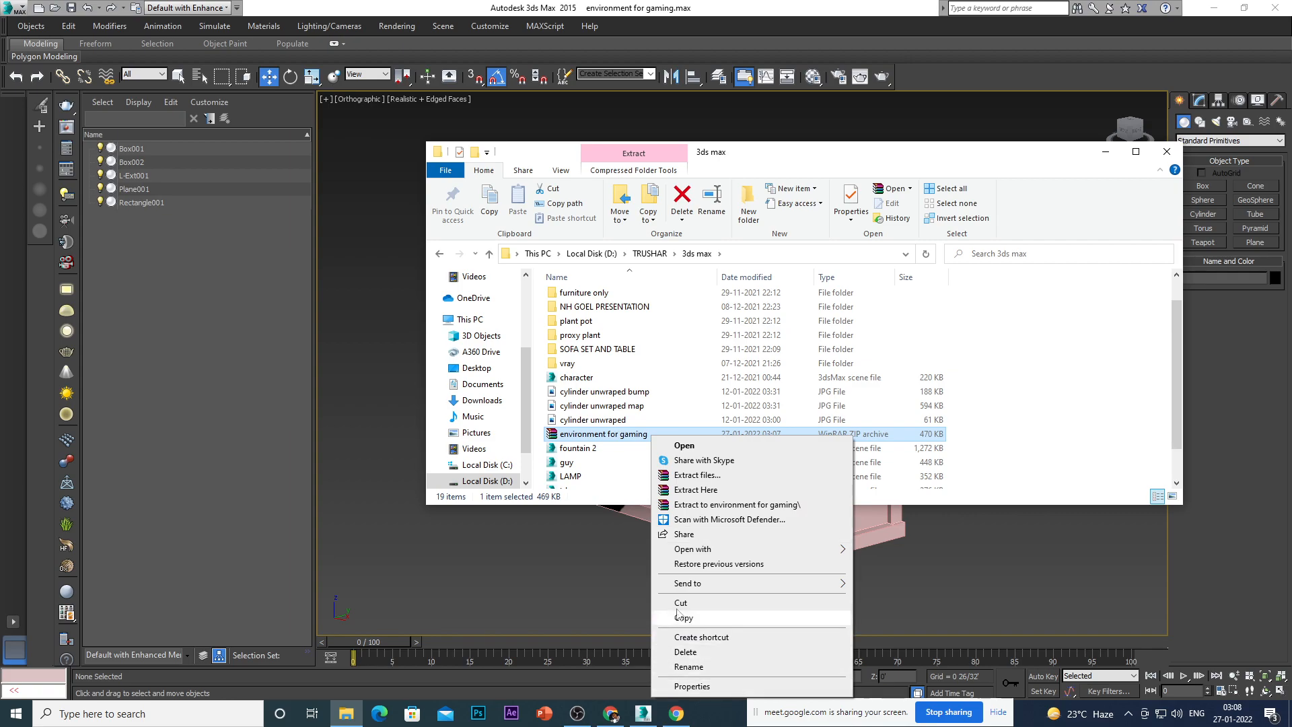
left_click(705, 607)
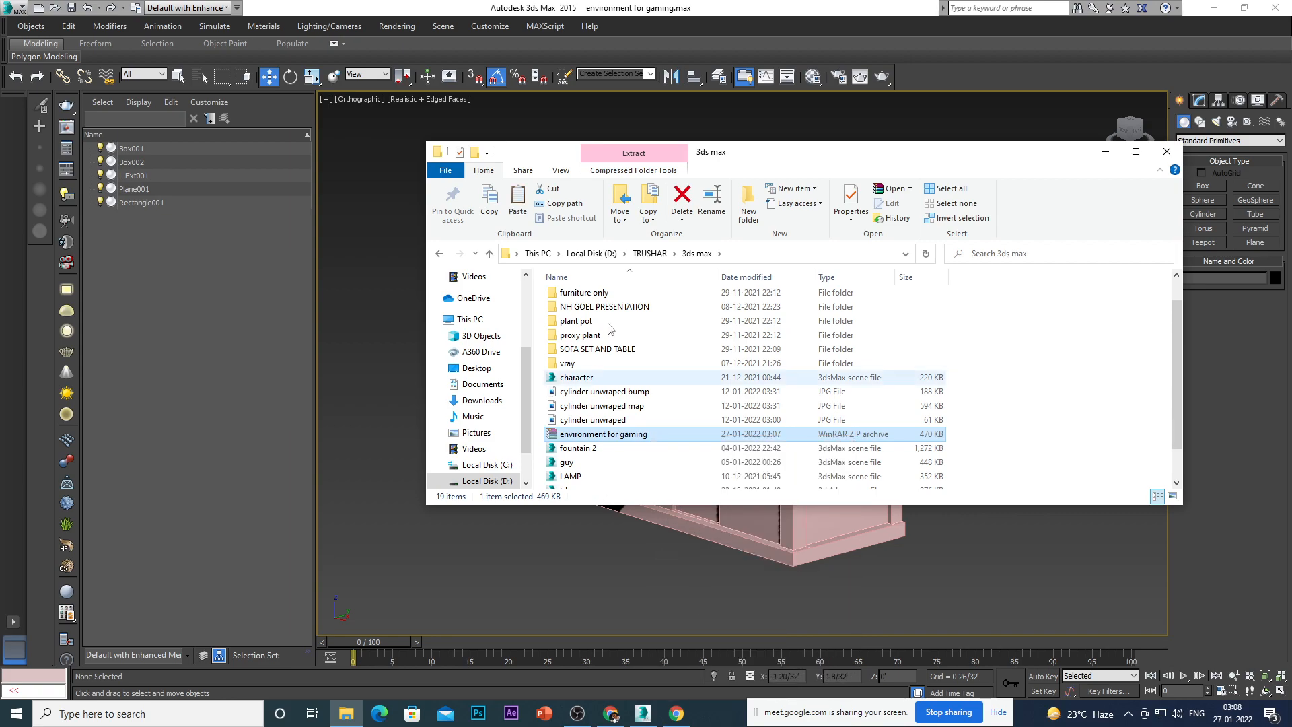
scroll(623, 370, "up", 1)
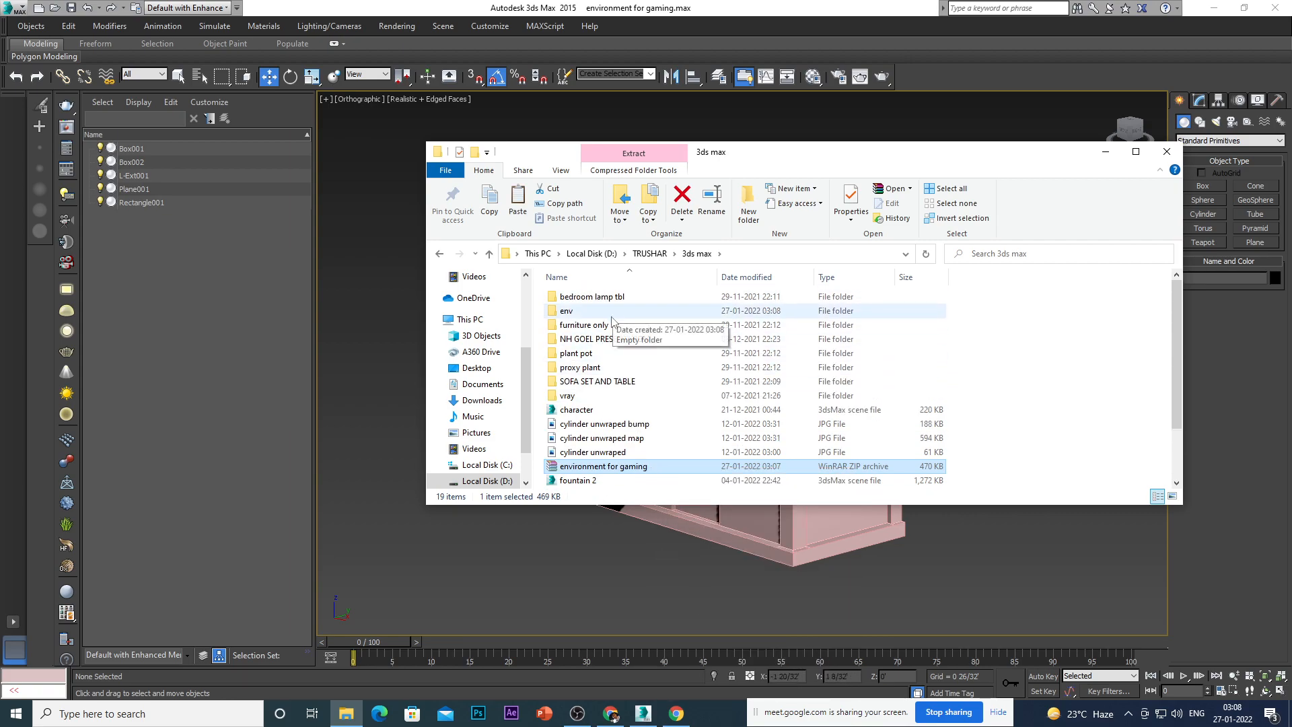
double_click(569, 311)
right_click(584, 345)
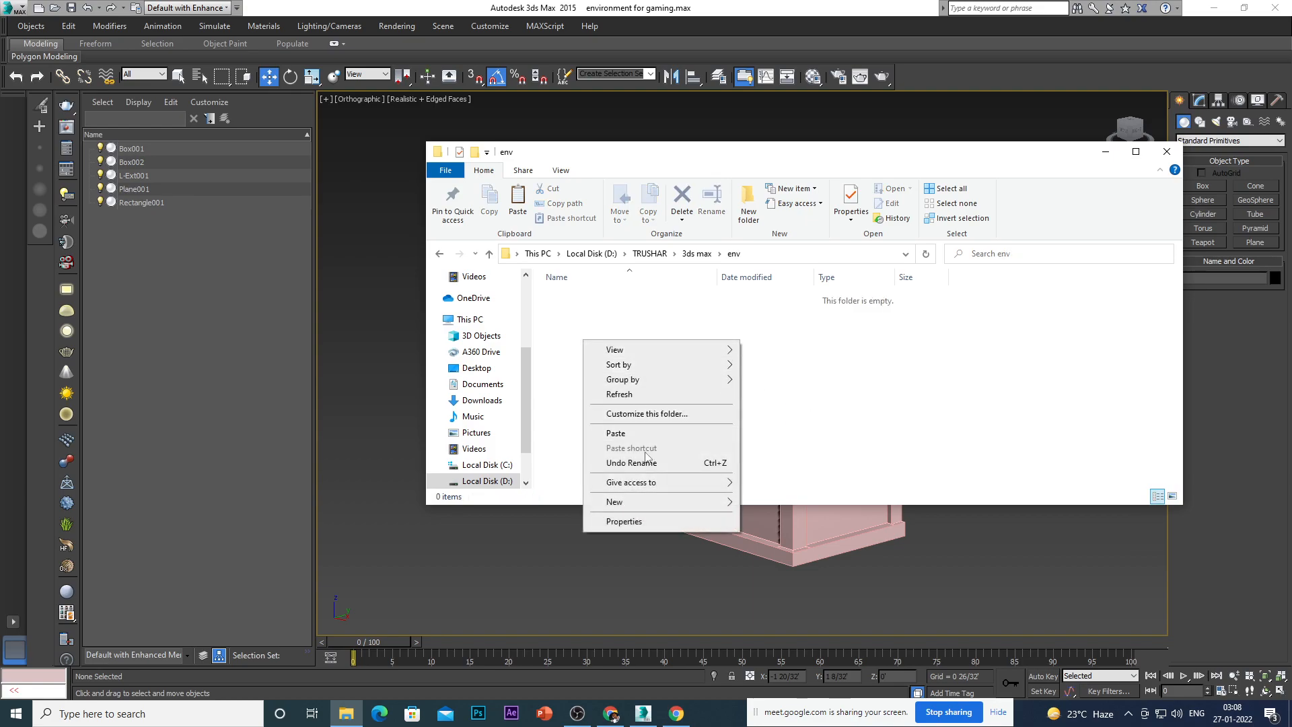
left_click(626, 433)
left_click(595, 405)
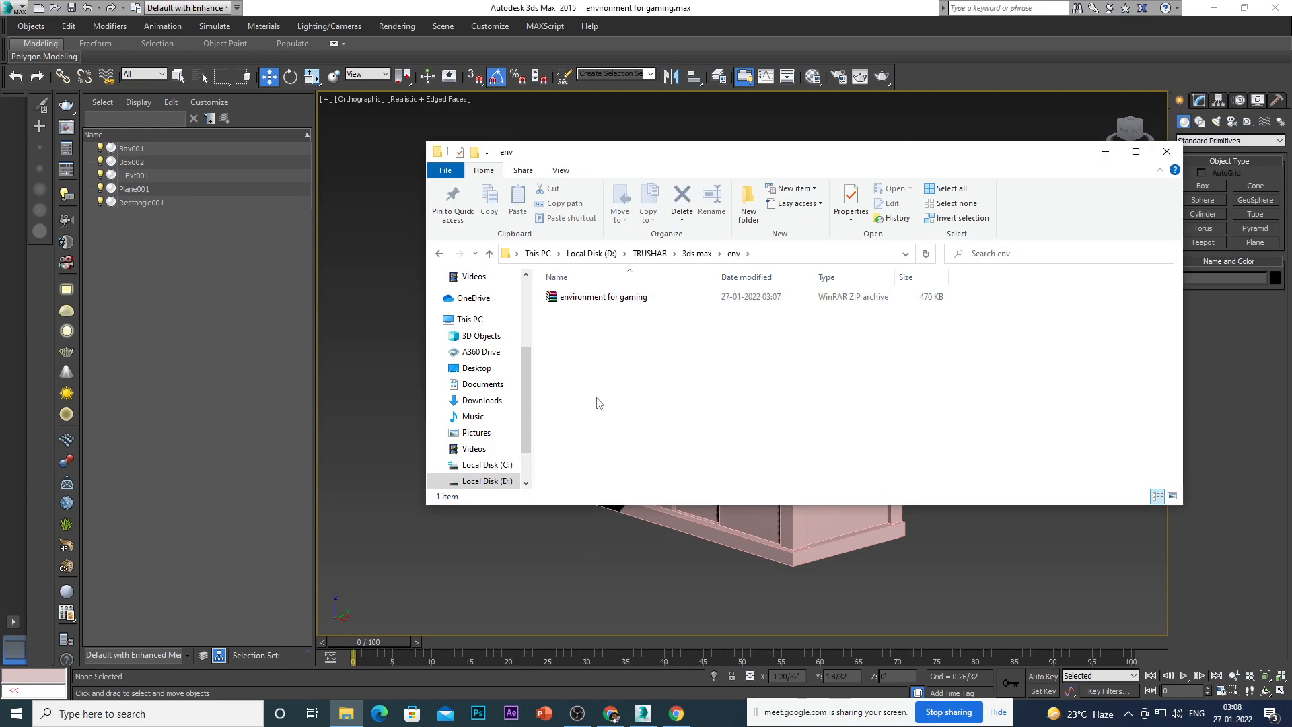
Extract the "environment for gaming" ZIP archive directly into the env folder.
left_click(616, 299)
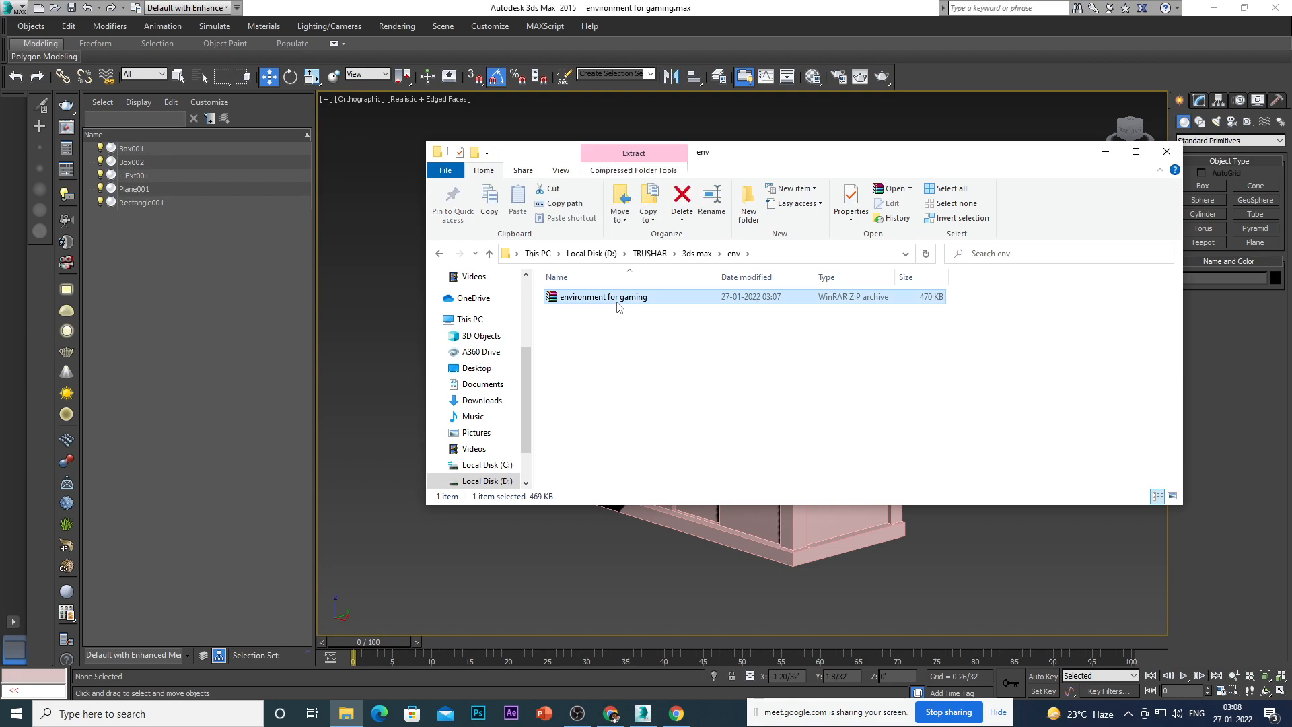
right_click(632, 299)
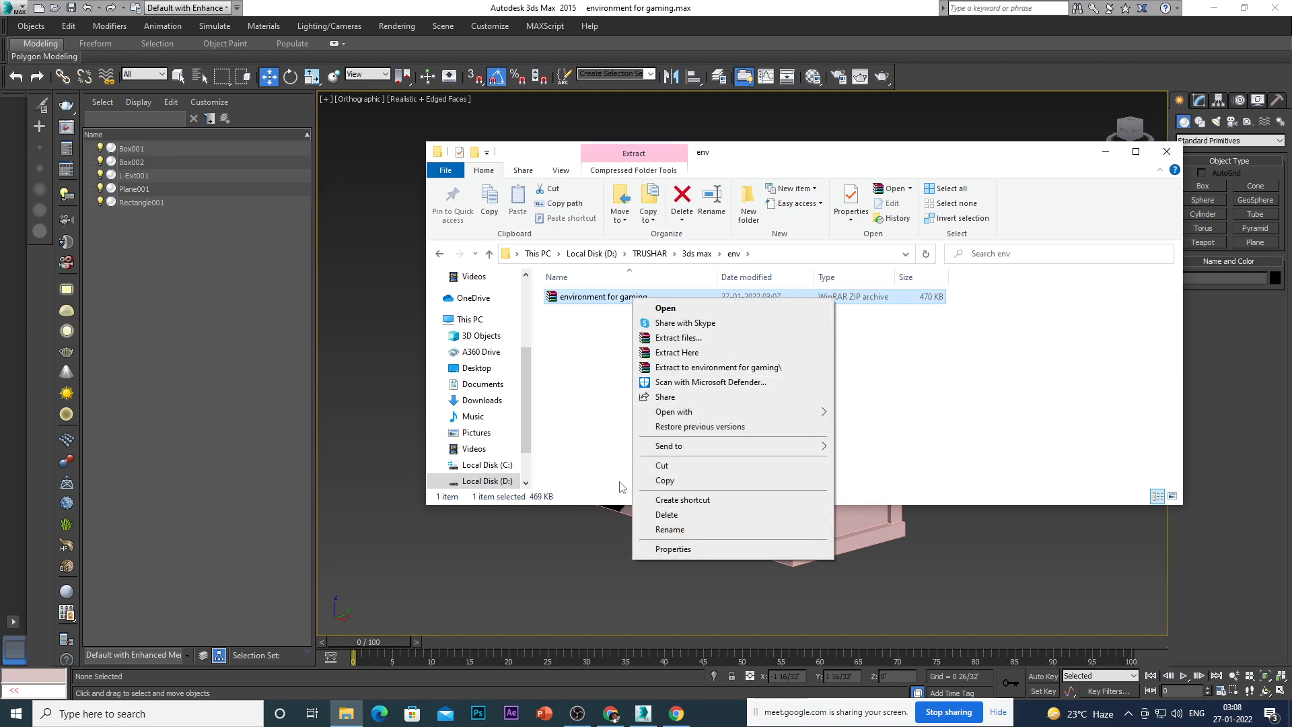
left_click(678, 352)
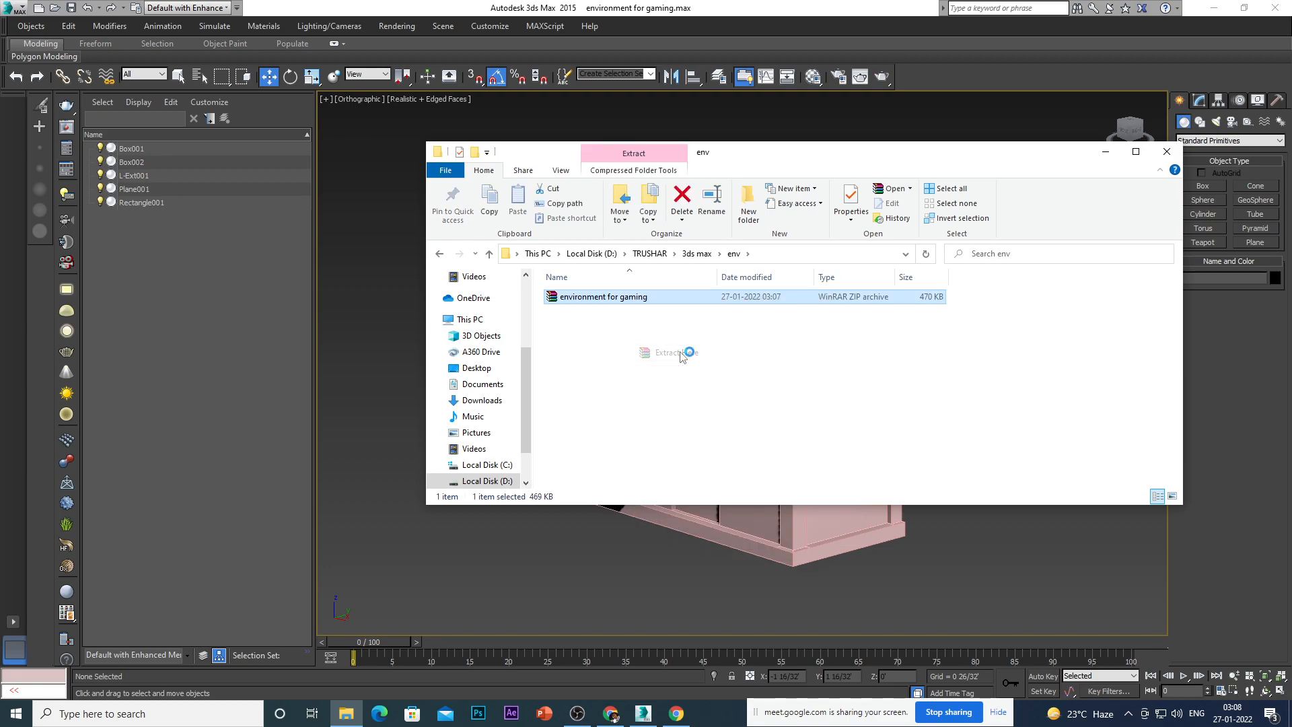
left_click(665, 430)
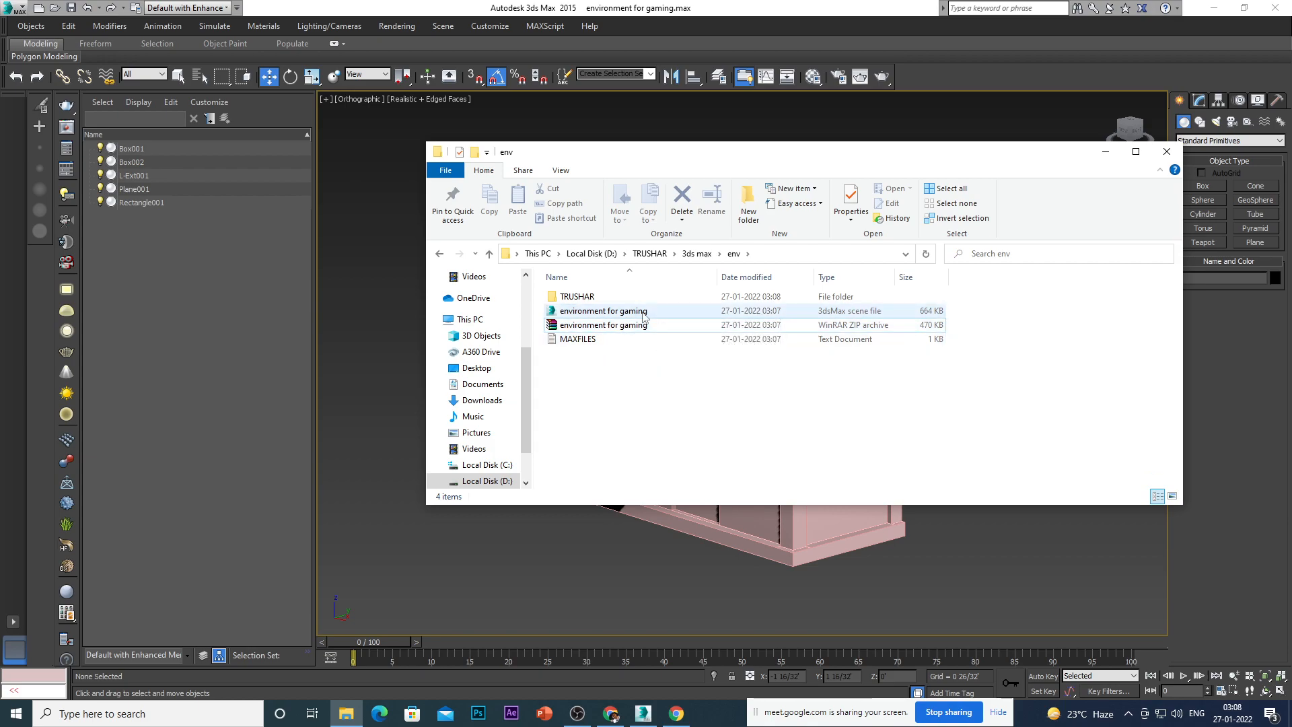
Examine the glass and wooden texture folders inside the extracted material library, and return to the env folder.
double_click(595, 297)
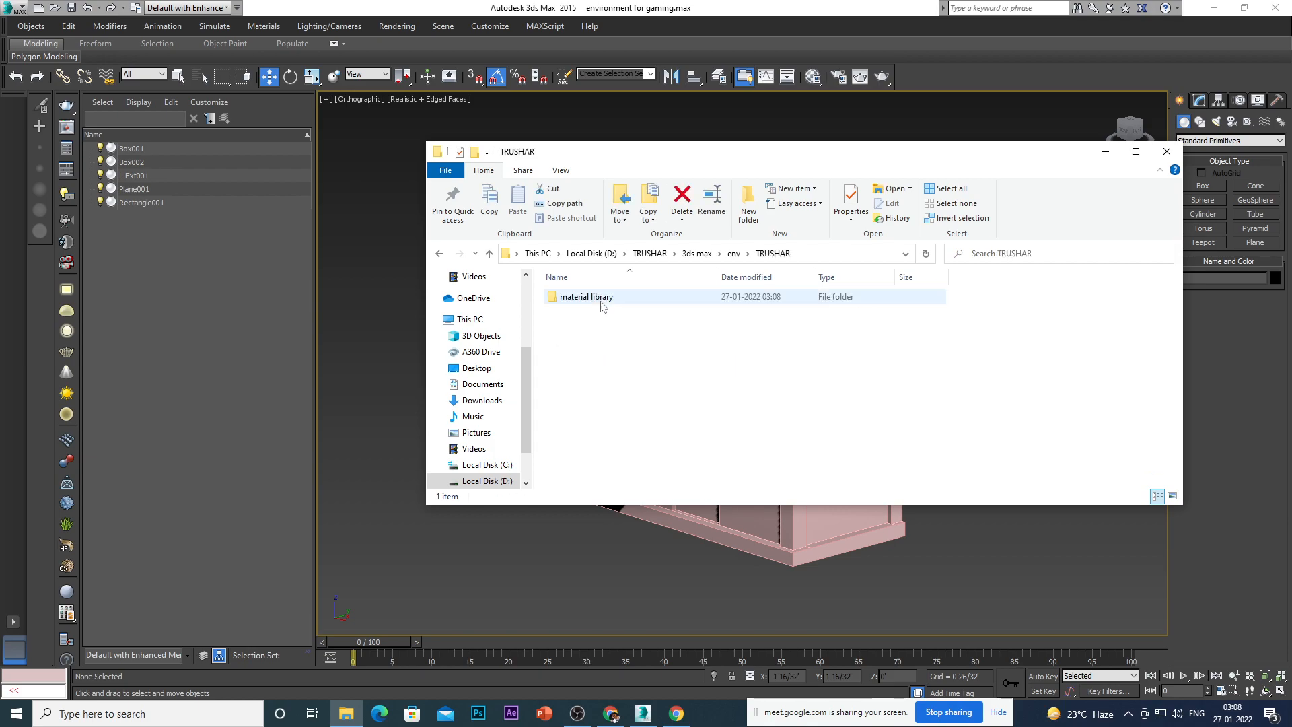
double_click(605, 304)
double_click(605, 301)
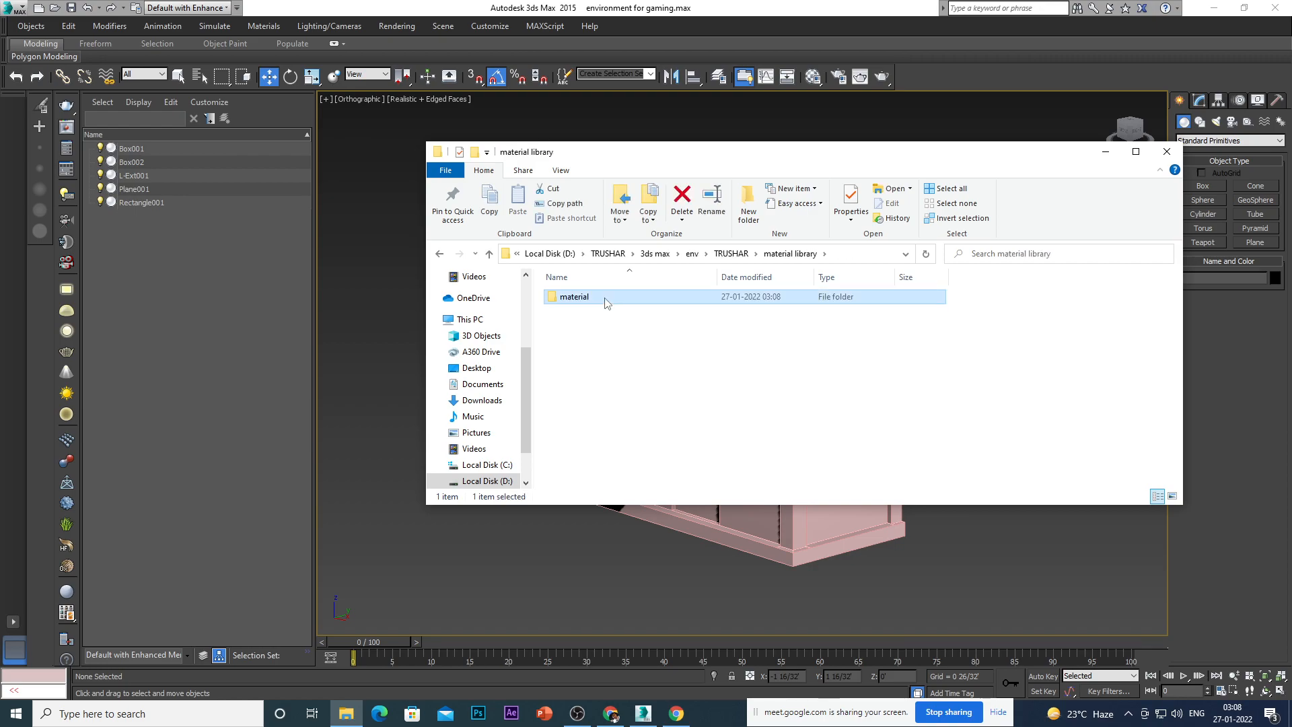
left_click(604, 302)
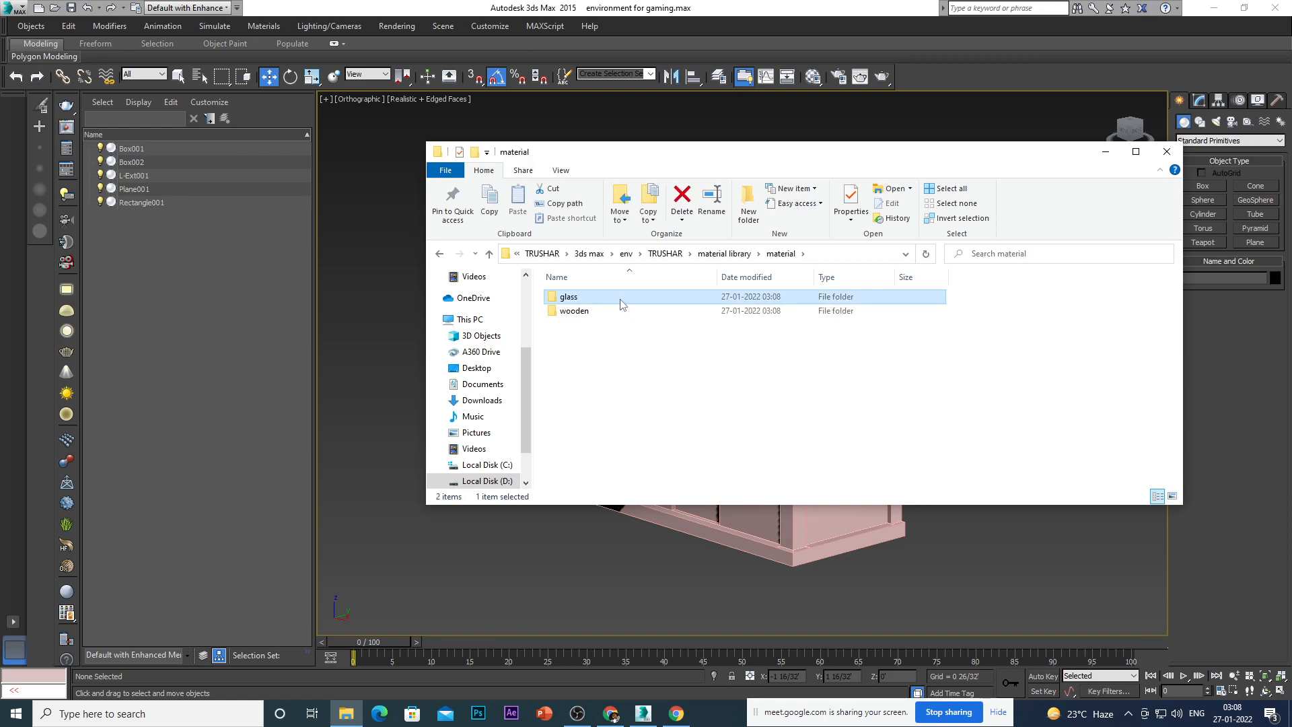
double_click(621, 304)
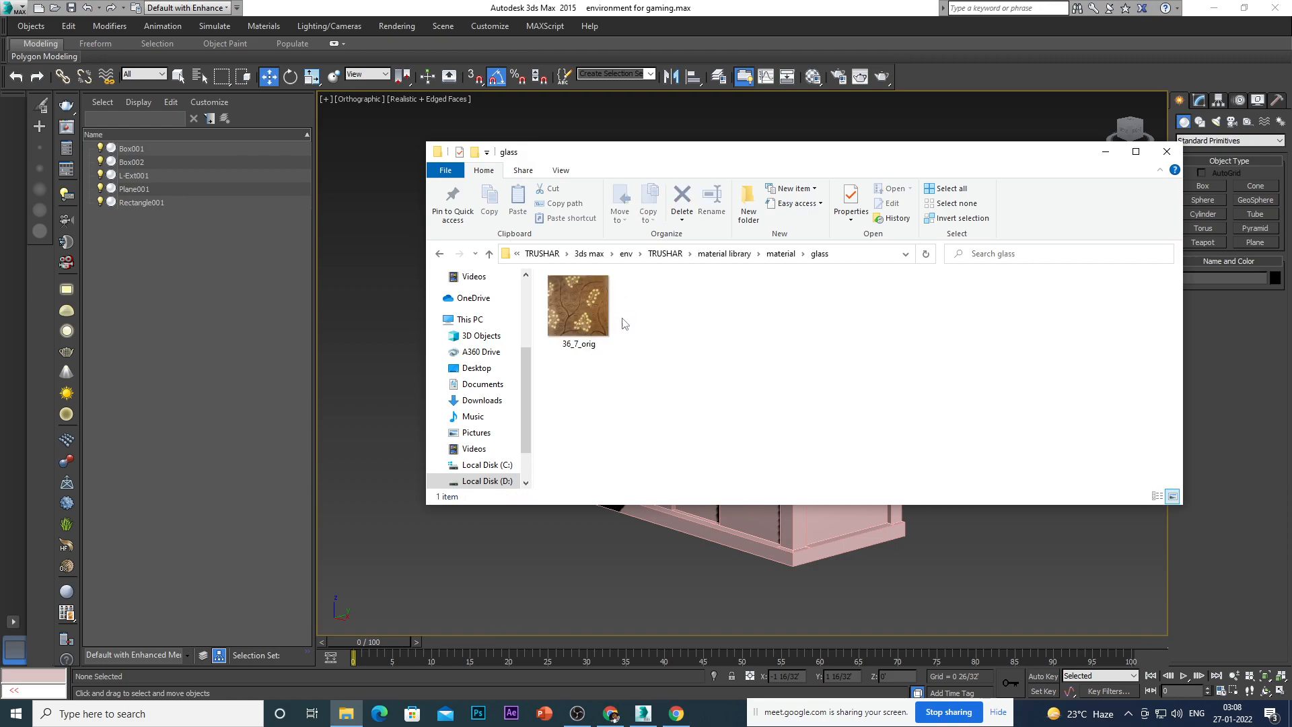
left_click(490, 253)
double_click(592, 317)
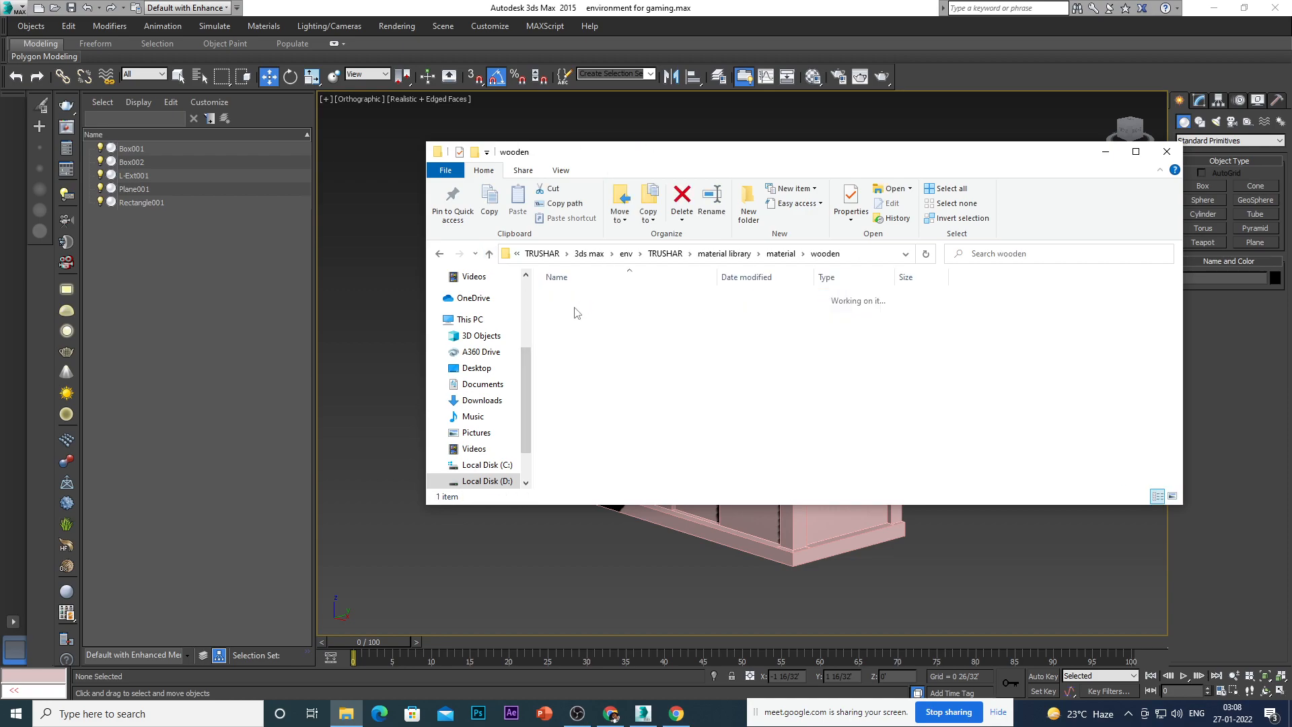
left_click(489, 253)
left_click(489, 253)
left_click(489, 252)
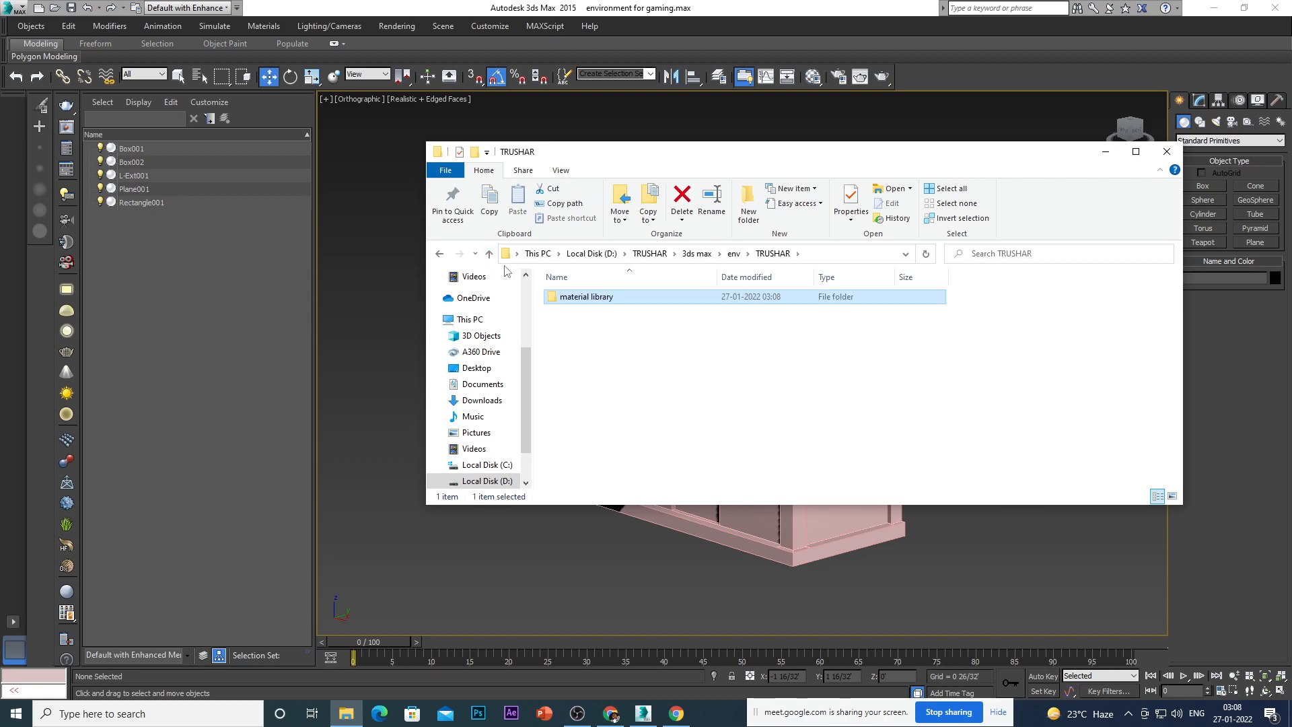
left_click(489, 255)
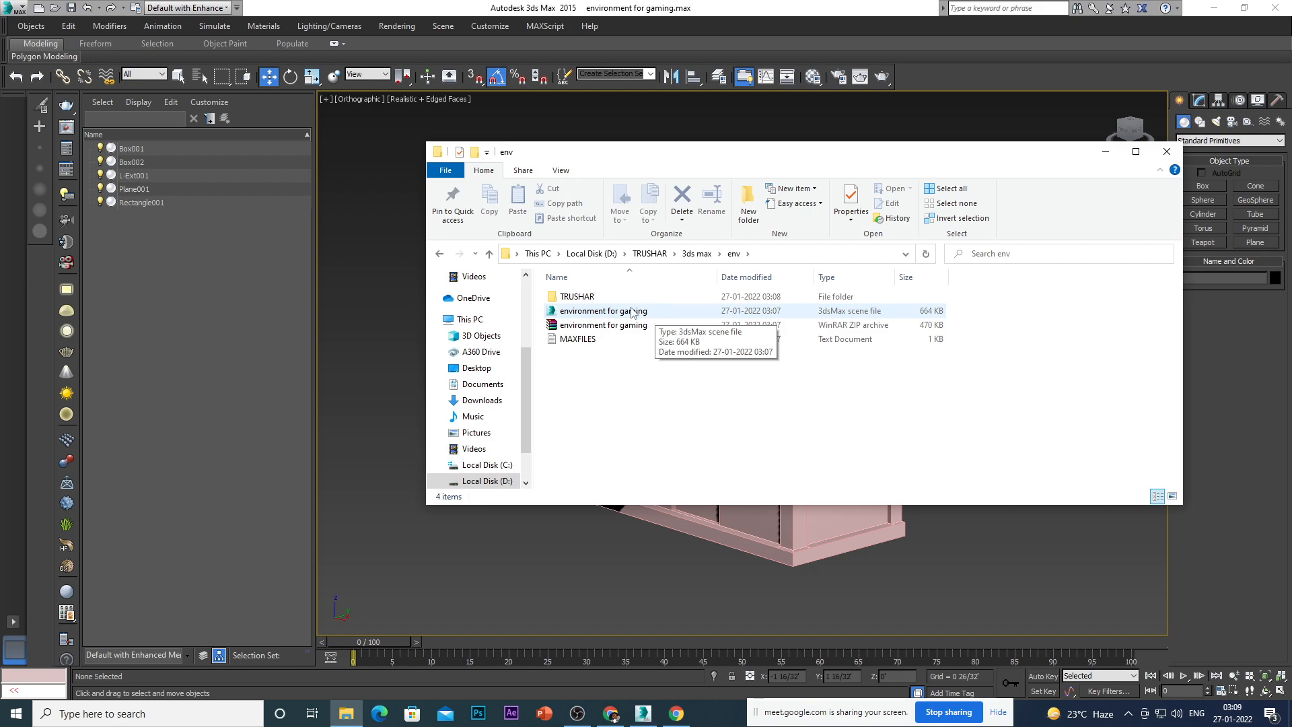
Open the extracted "environment for gaming" 3ds Max scene file from the env folder.
left_click(611, 314)
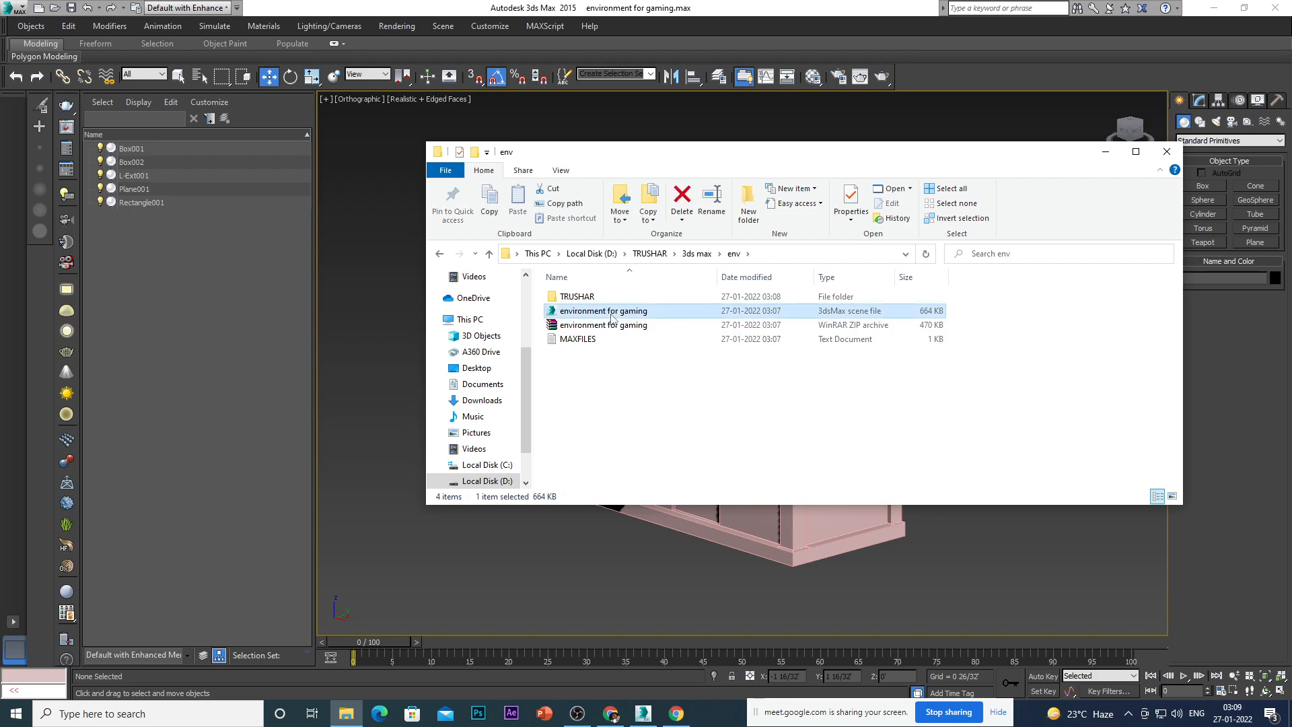
right_click(611, 314)
left_click(646, 326)
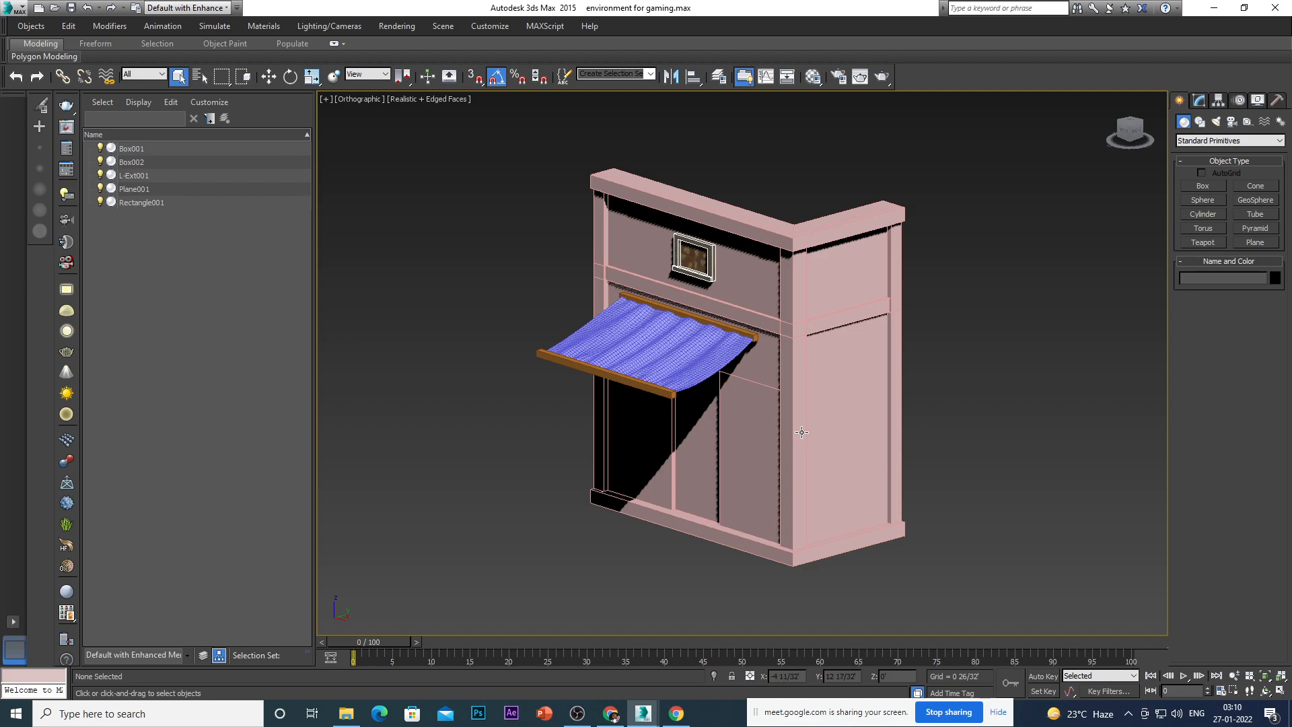
Examine the wooden frame and glass textures on the small window above the awning.
scroll(682, 459, "down", 3)
scroll(874, 452, "up", 10)
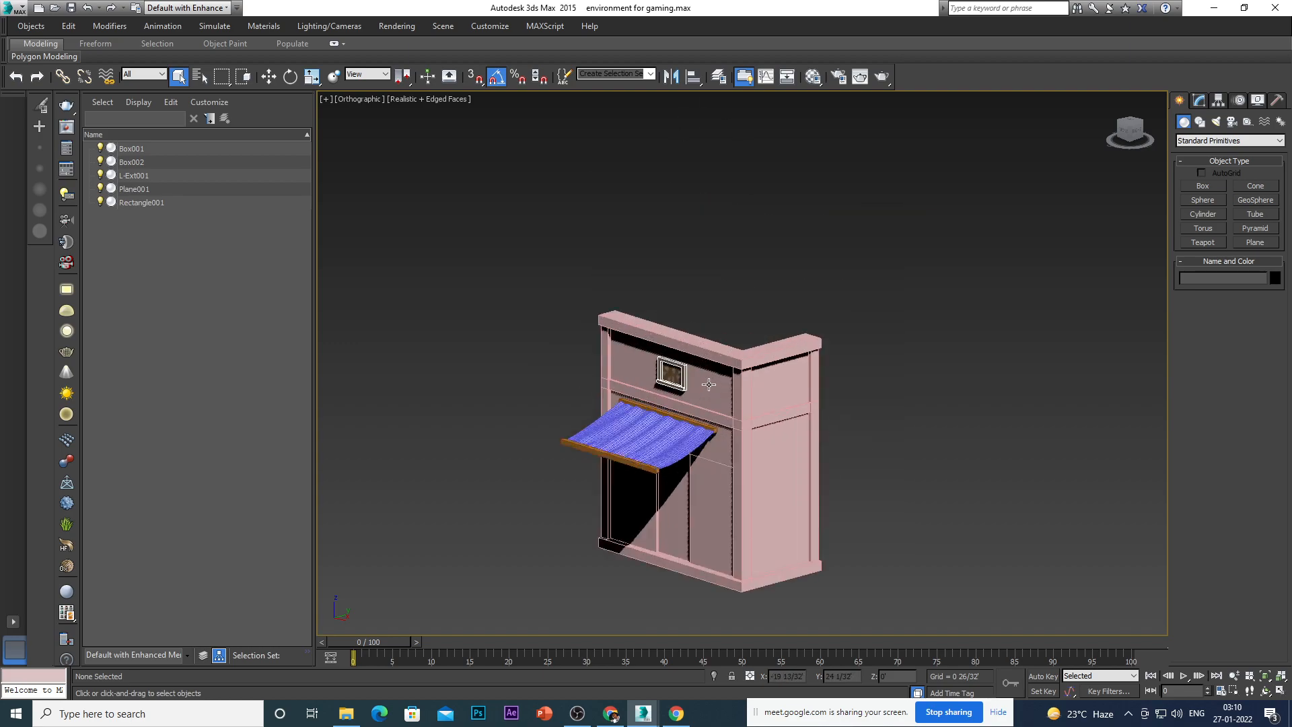
scroll(630, 413, "up", 4)
scroll(700, 404, "down", 4)
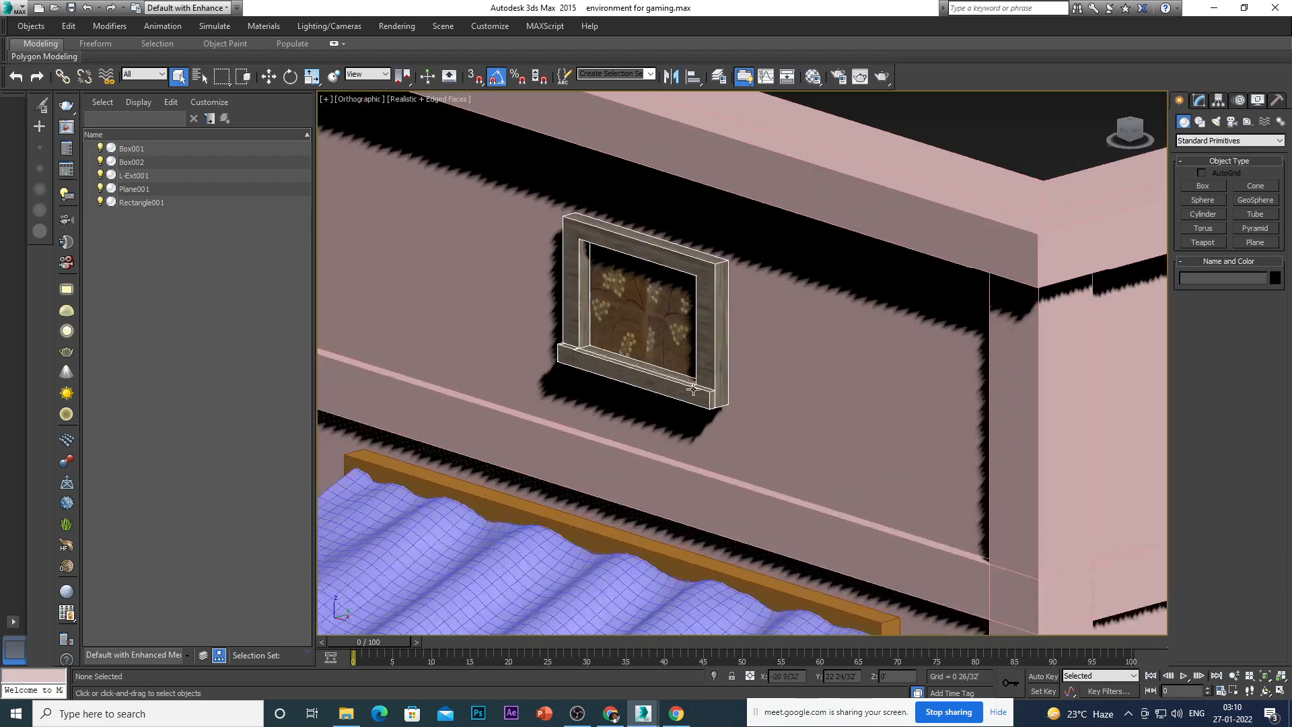
scroll(810, 379, "up", 3)
scroll(807, 370, "down", 4)
scroll(780, 364, "up", 3)
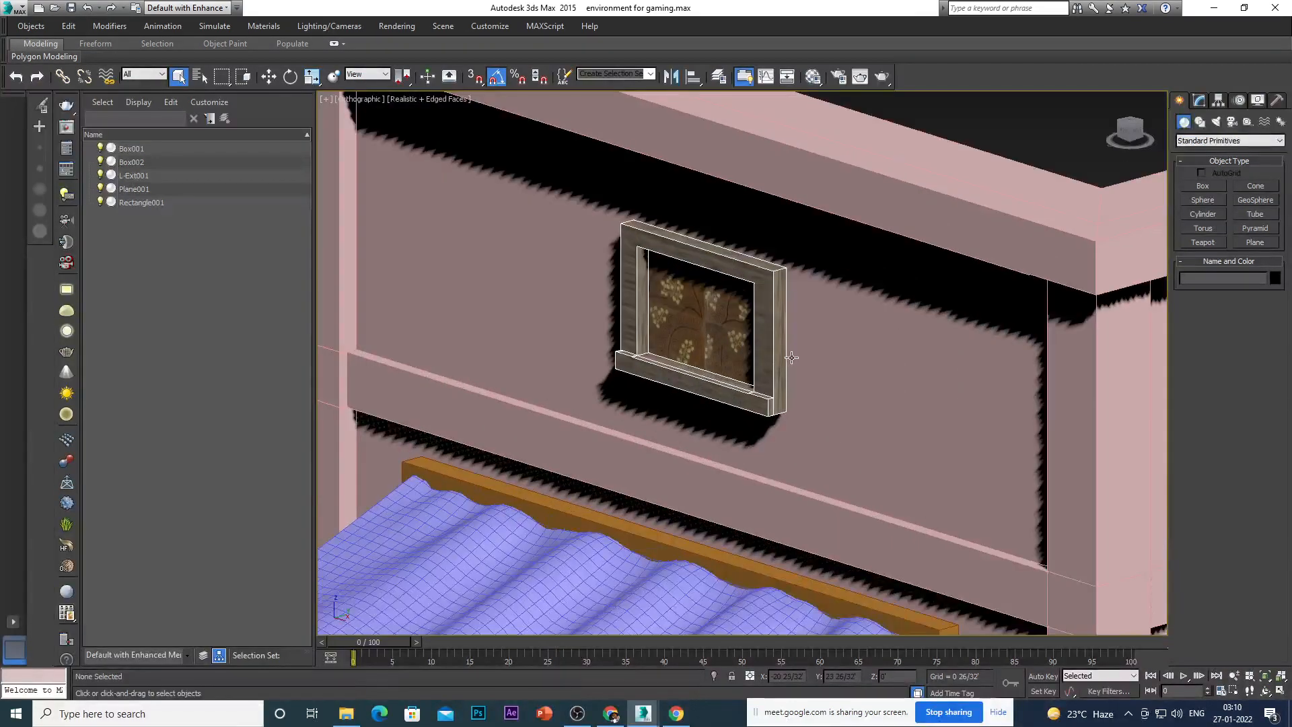
scroll(787, 333, "down", 4)
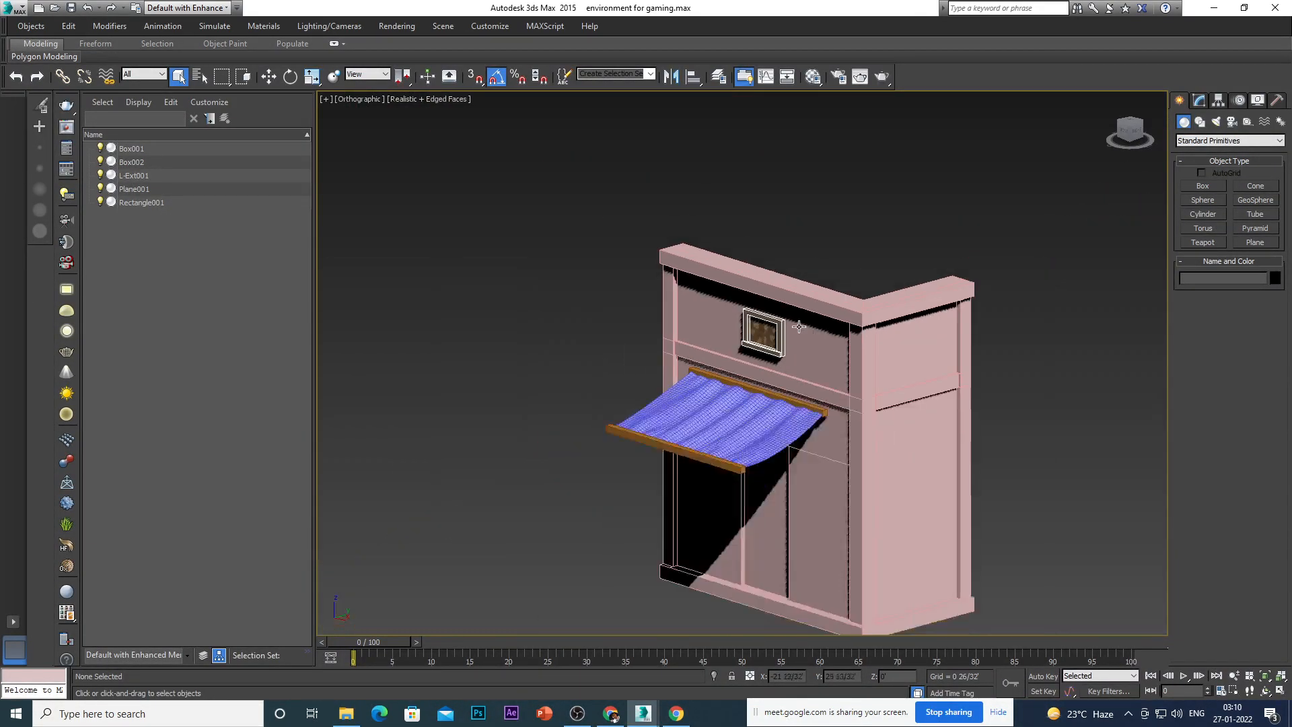
scroll(881, 427, "up", 2)
Render the orthographic view with V-Ray, inspect the window's textures up close, and close the render windows.
key("F10")
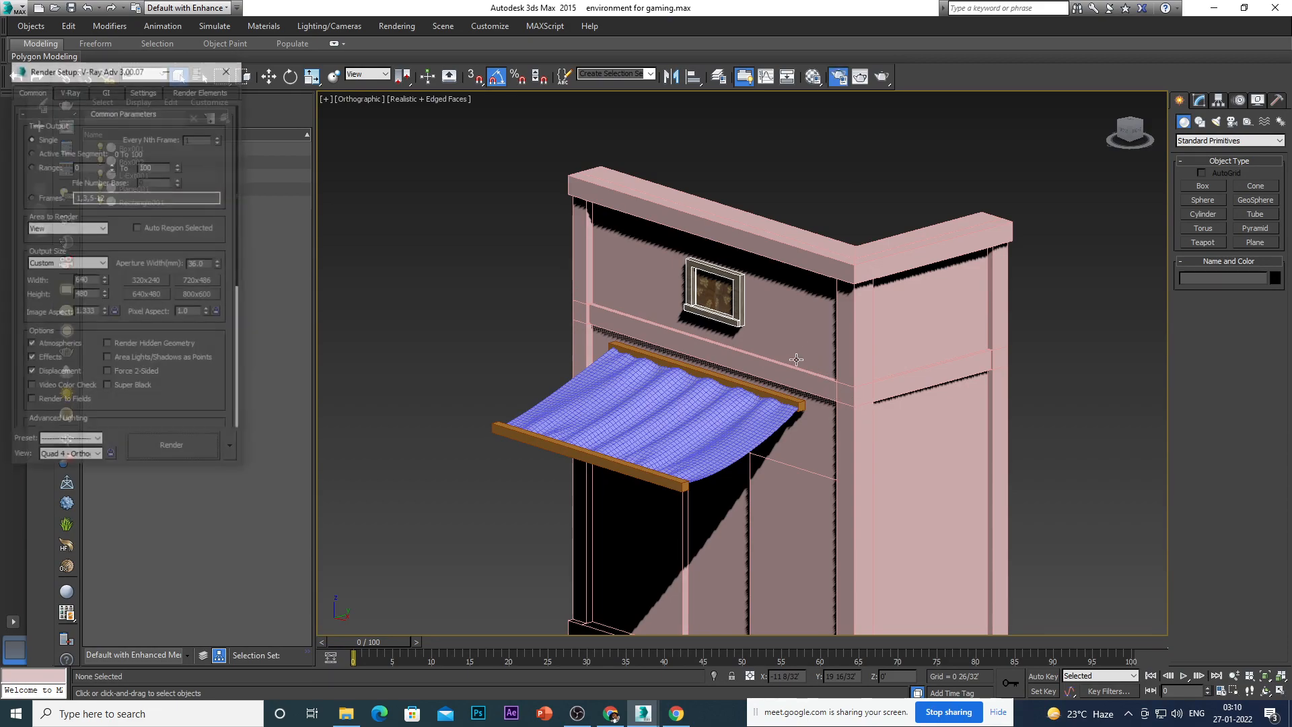
left_click(172, 448)
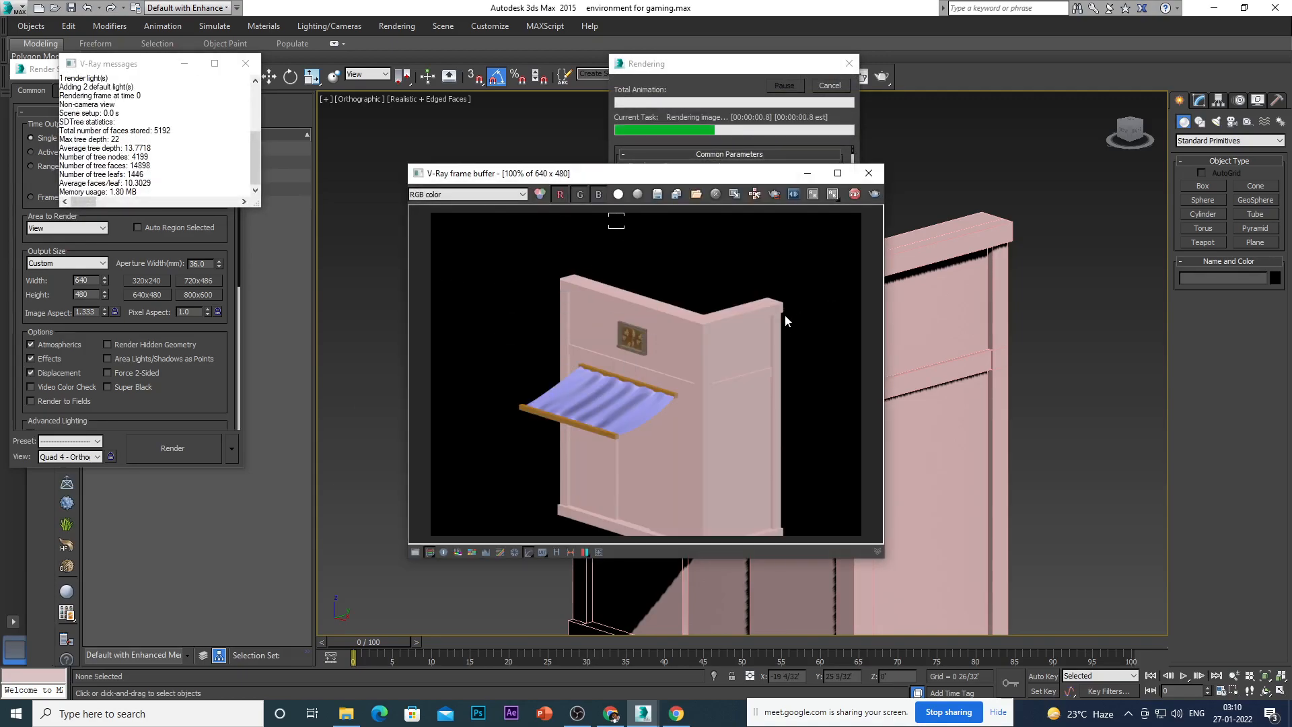
scroll(637, 342, "up", 4)
scroll(638, 342, "down", 5)
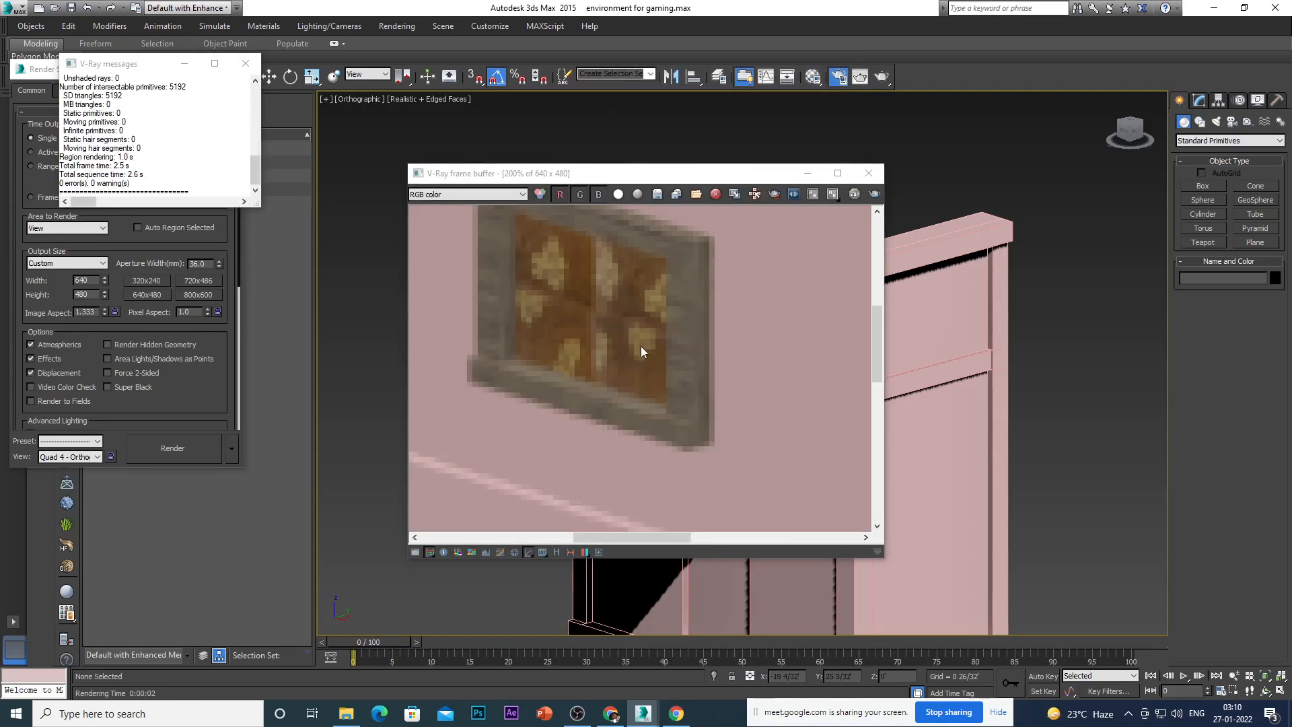
left_click(868, 173)
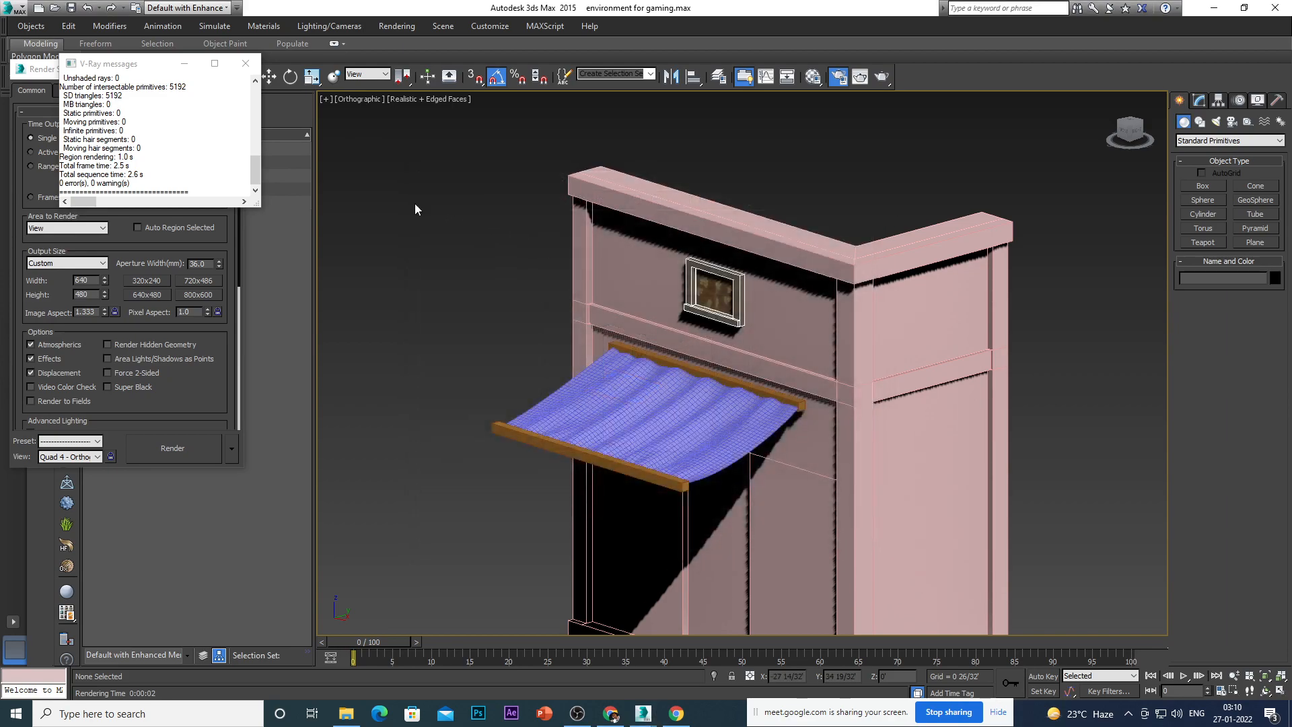
left_click(245, 63)
left_click(229, 68)
scroll(857, 377, "down", 5)
scroll(749, 379, "up", 3)
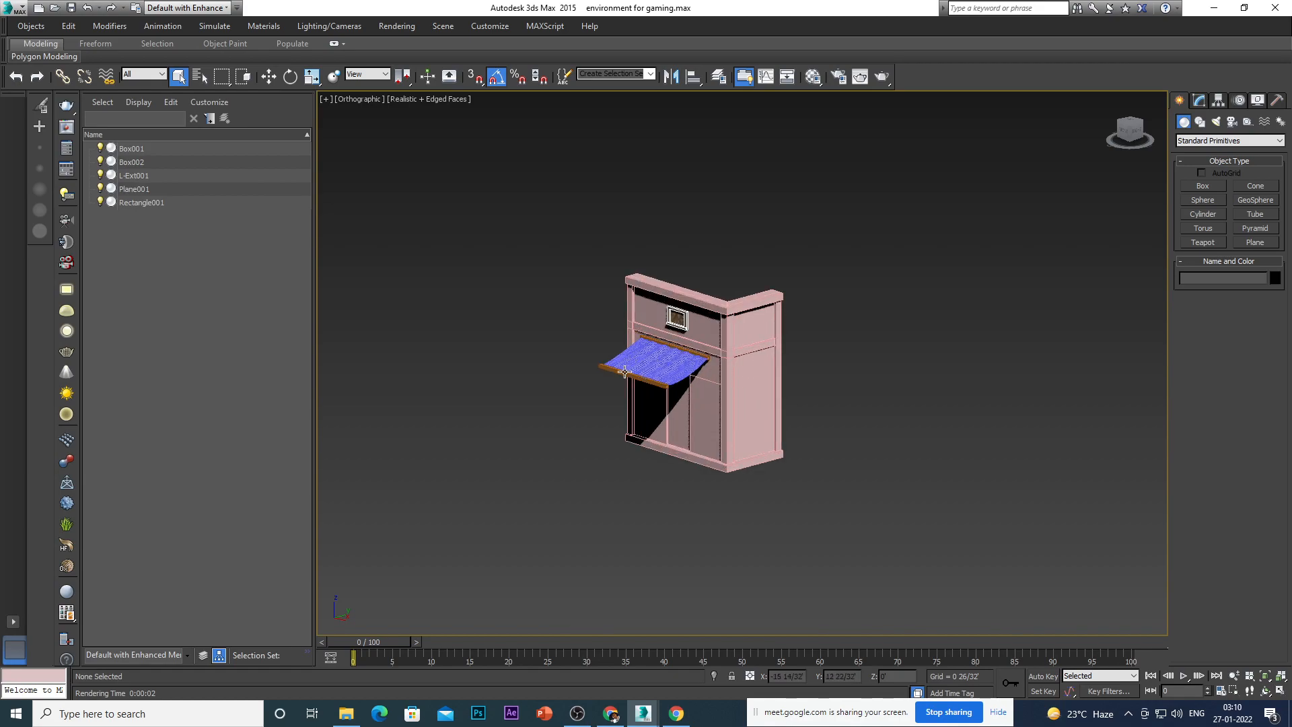
scroll(628, 376, "up", 3)
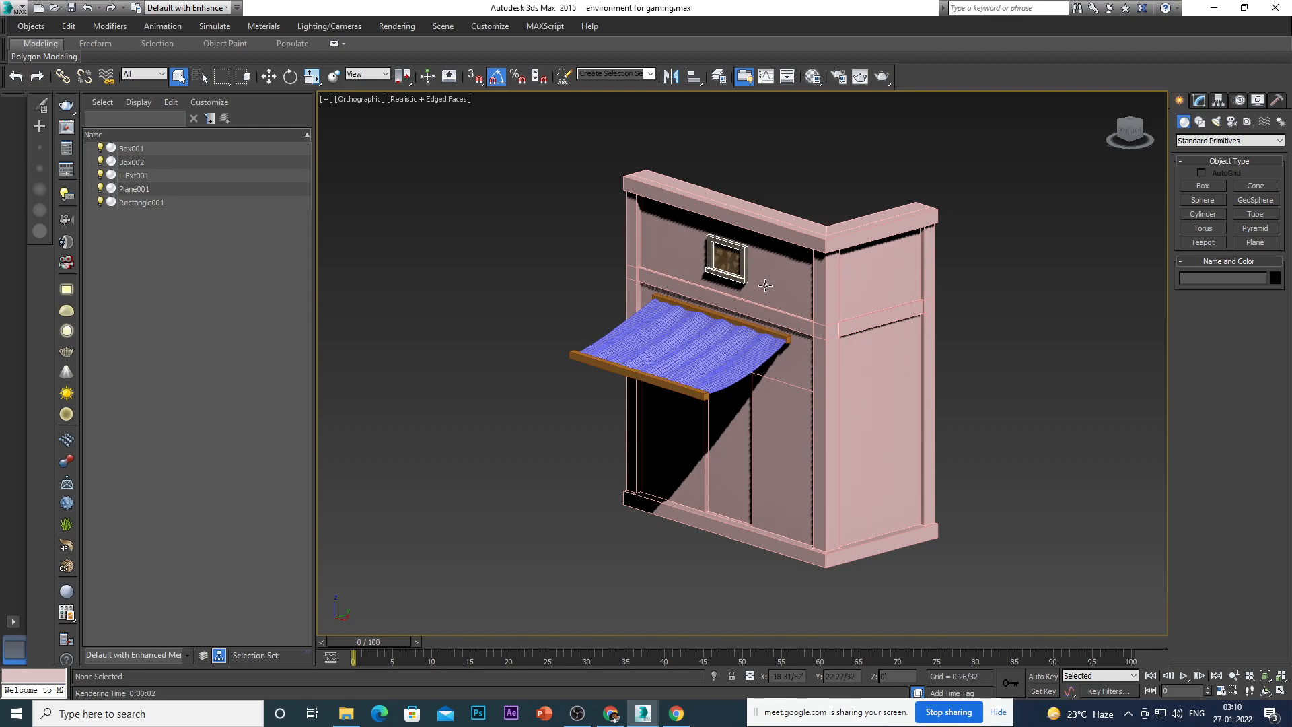
left_click(22, 8)
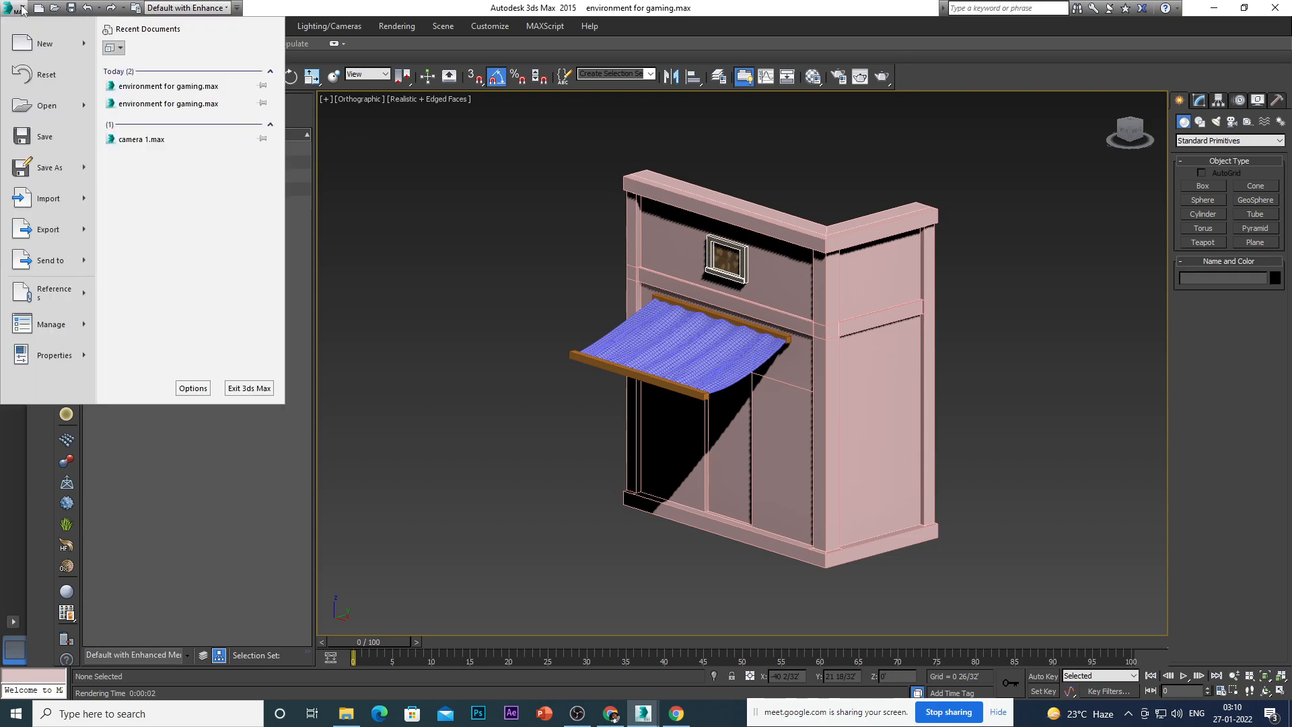
left_click(22, 8)
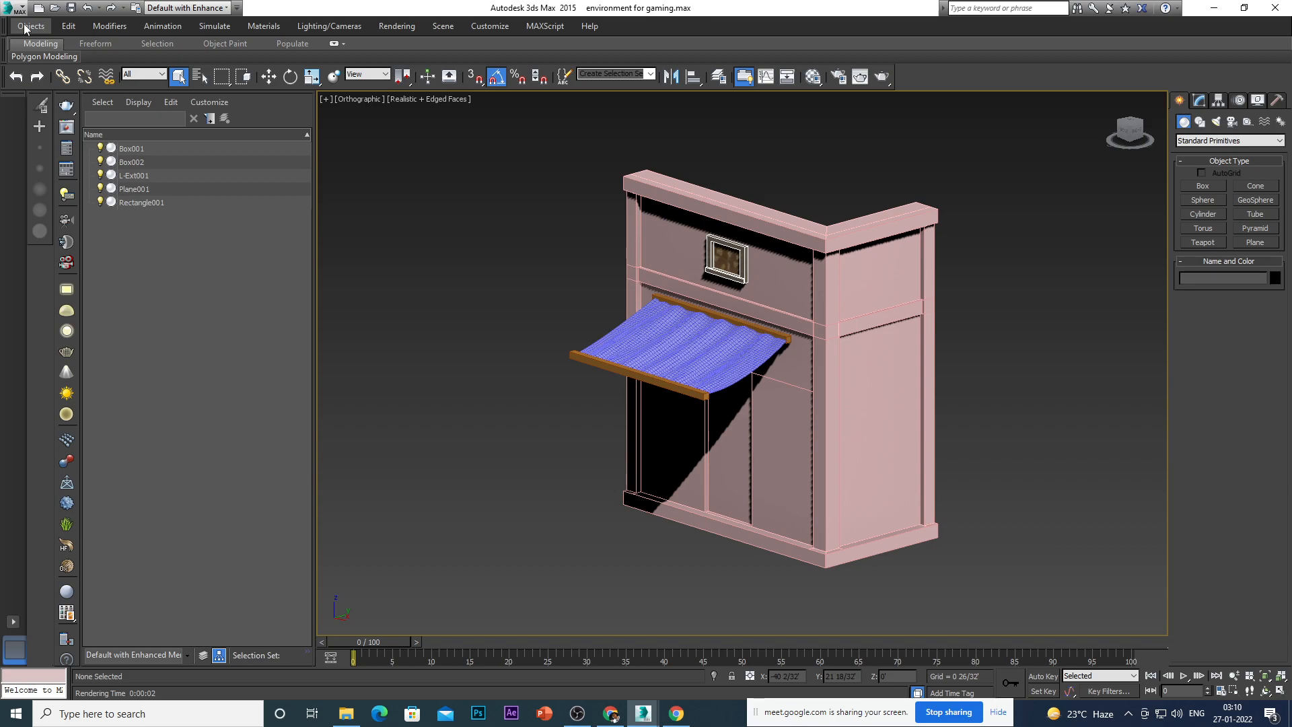
left_click(69, 27)
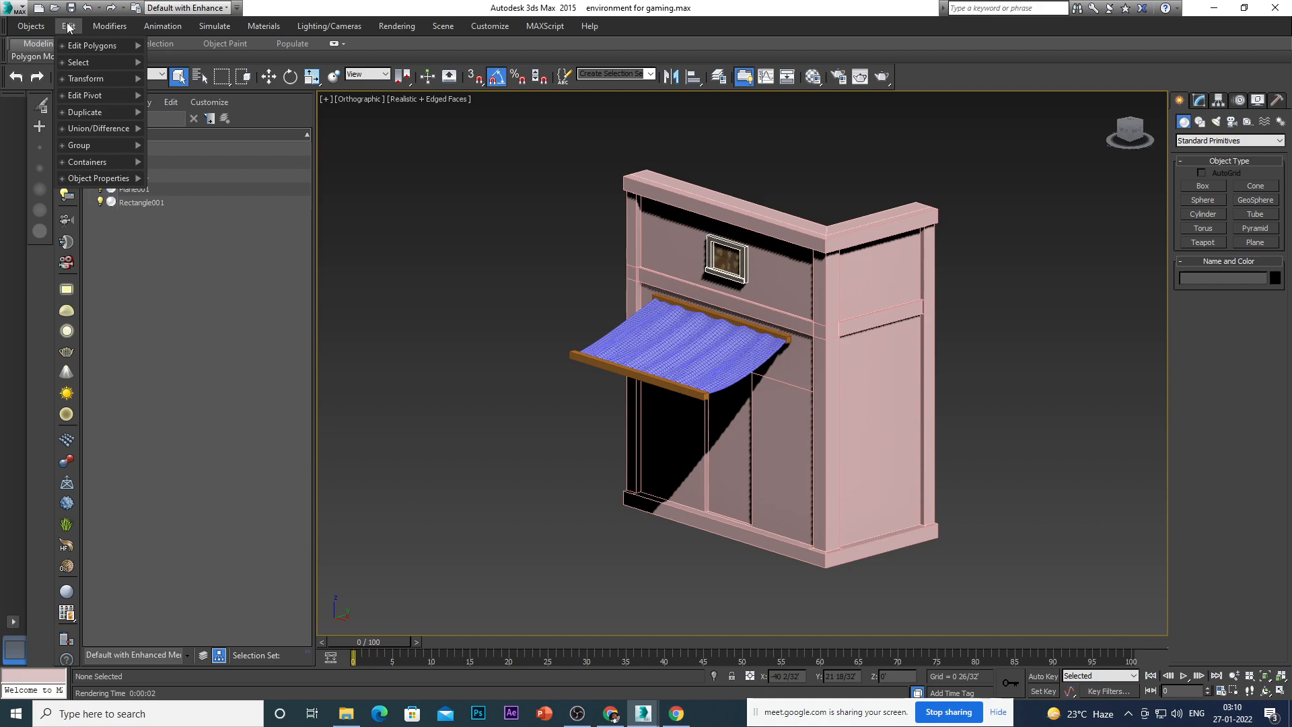
mouse_move(30, 29)
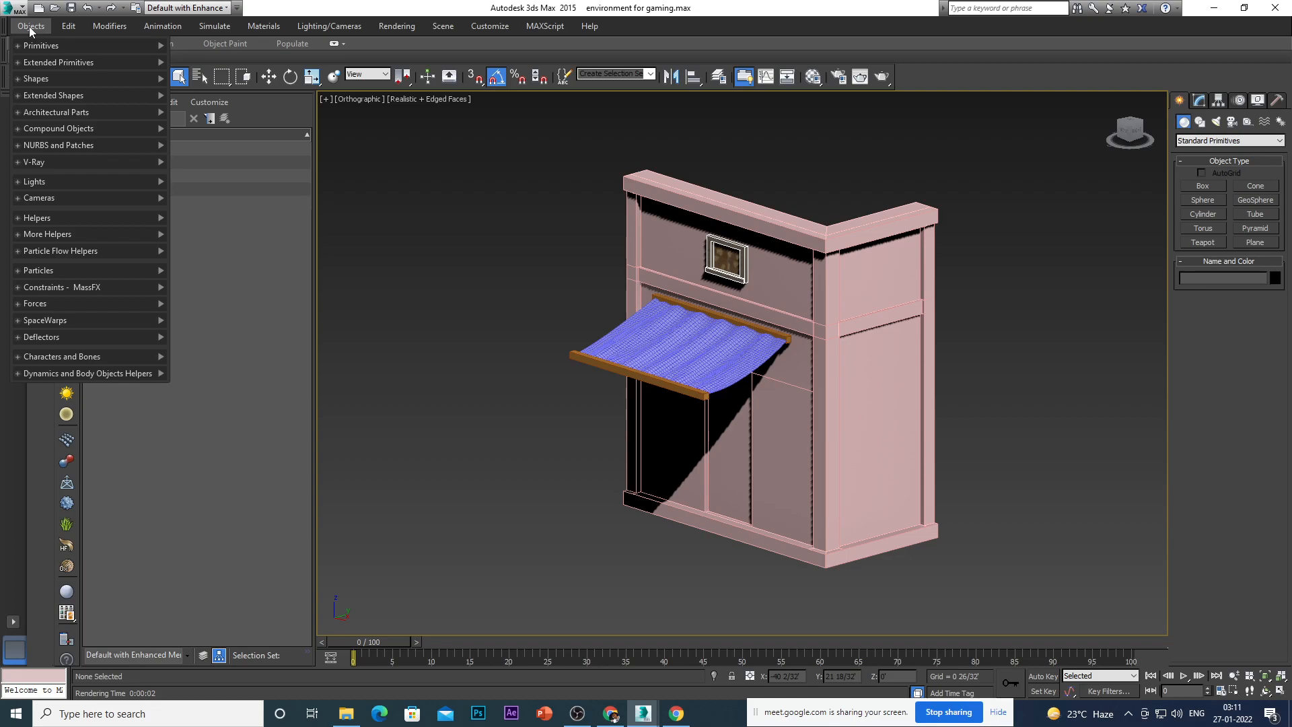
left_click(30, 26)
left_click(19, 13)
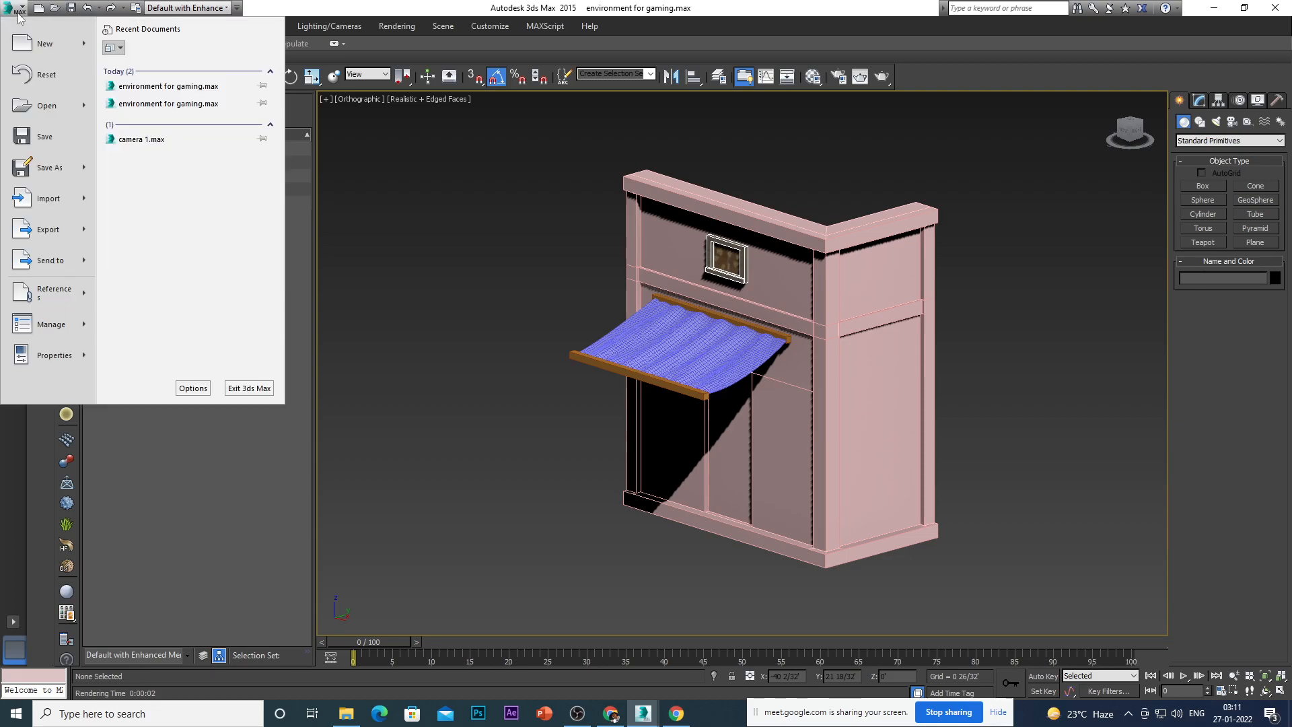
left_click(19, 14)
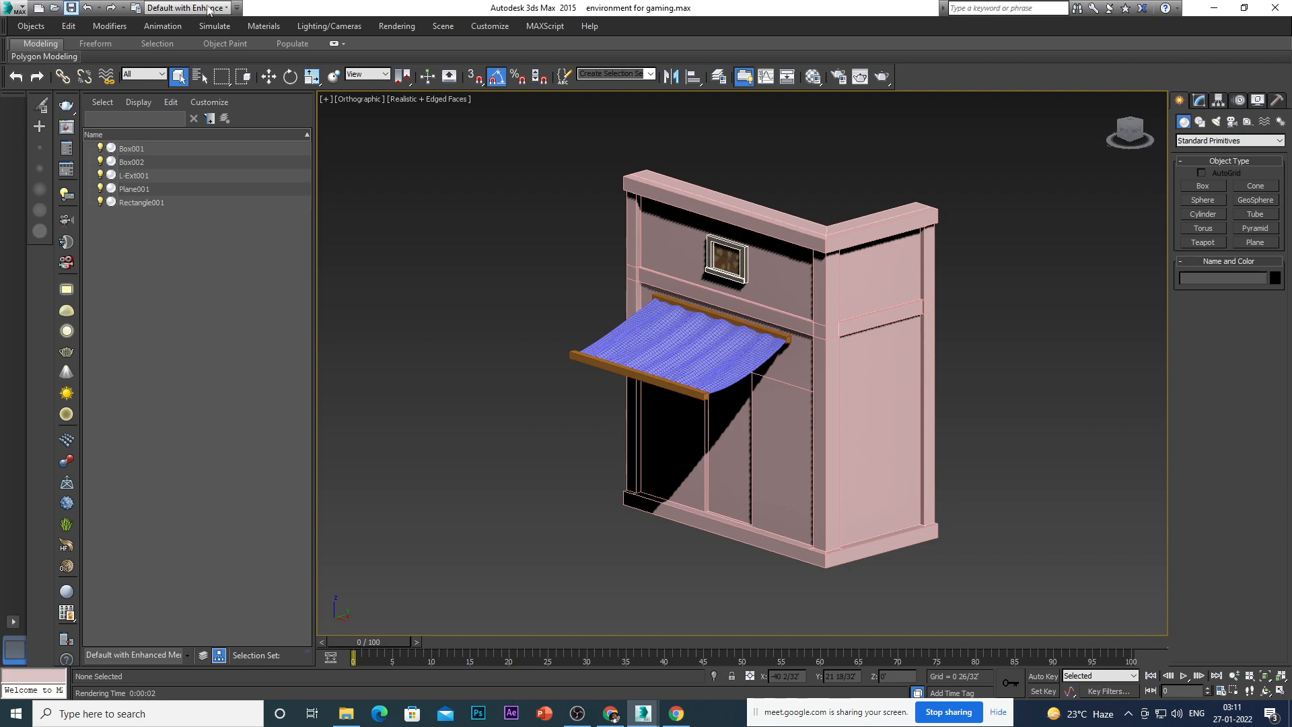
Open the Asset Browser utility, widen its folder tree to look through the folders, and close it.
left_click(1275, 101)
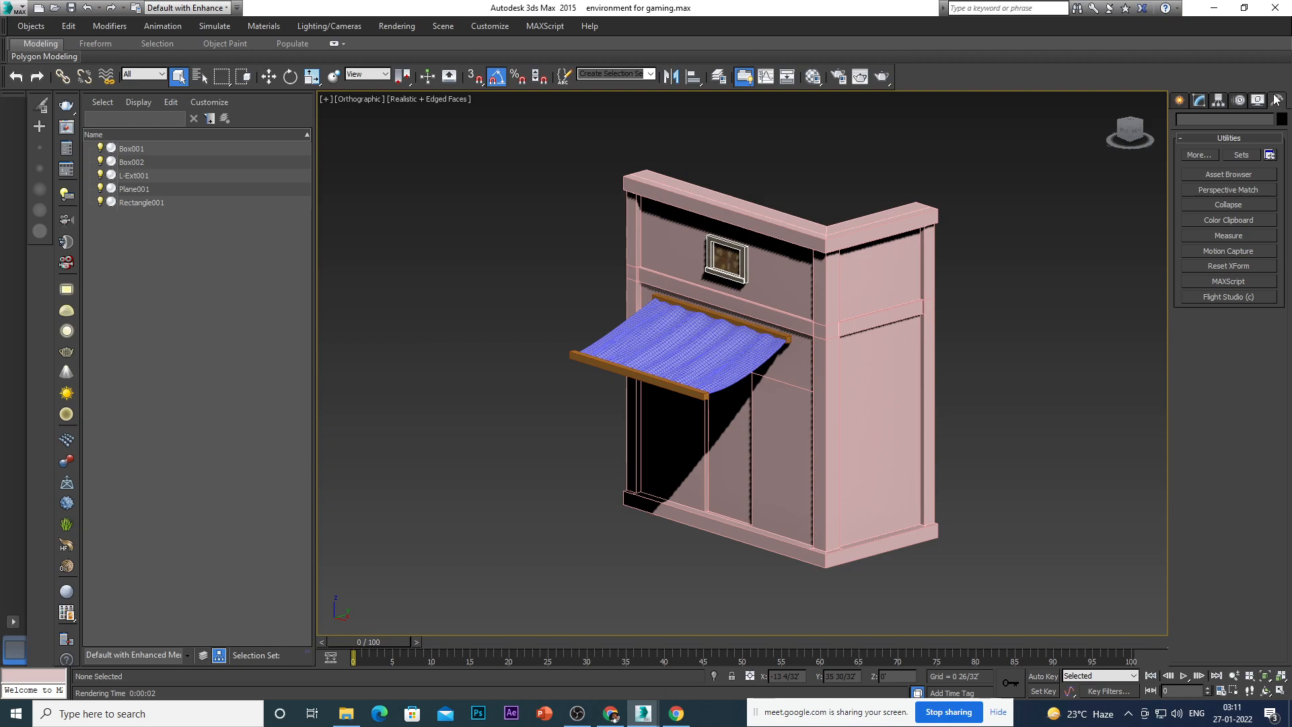
left_click(1200, 172)
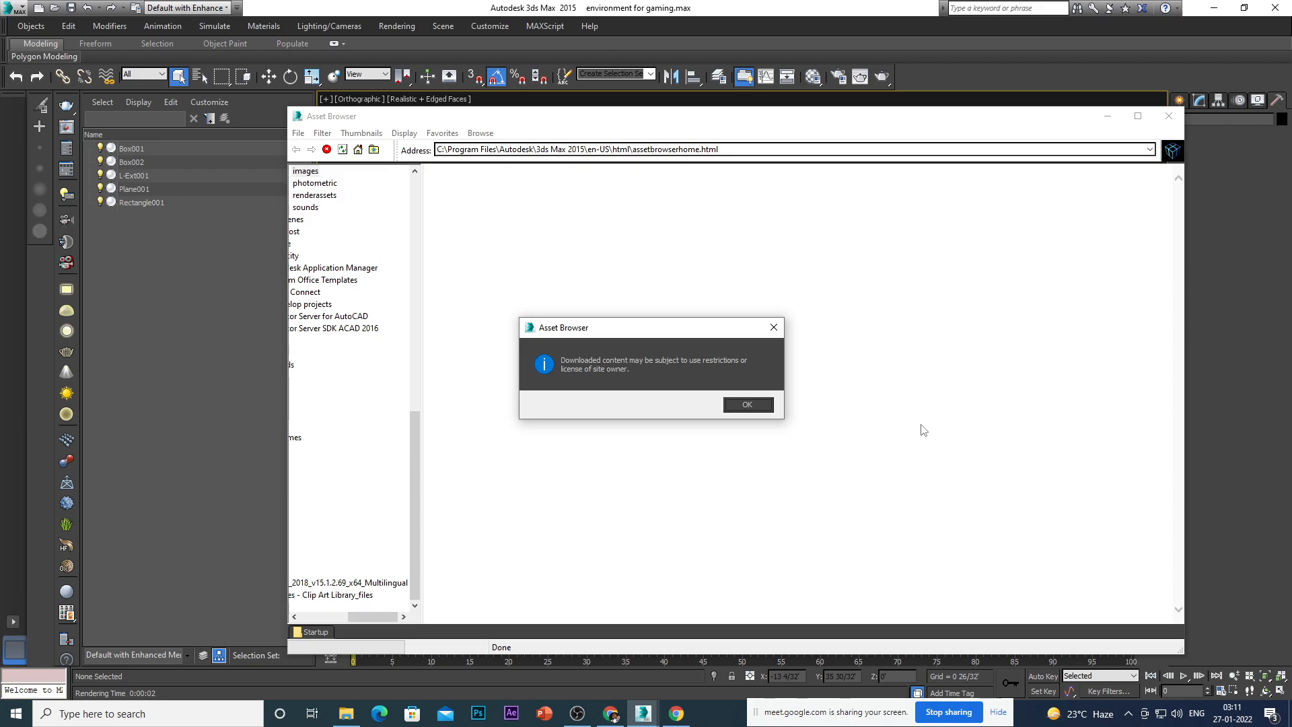
left_click(748, 405)
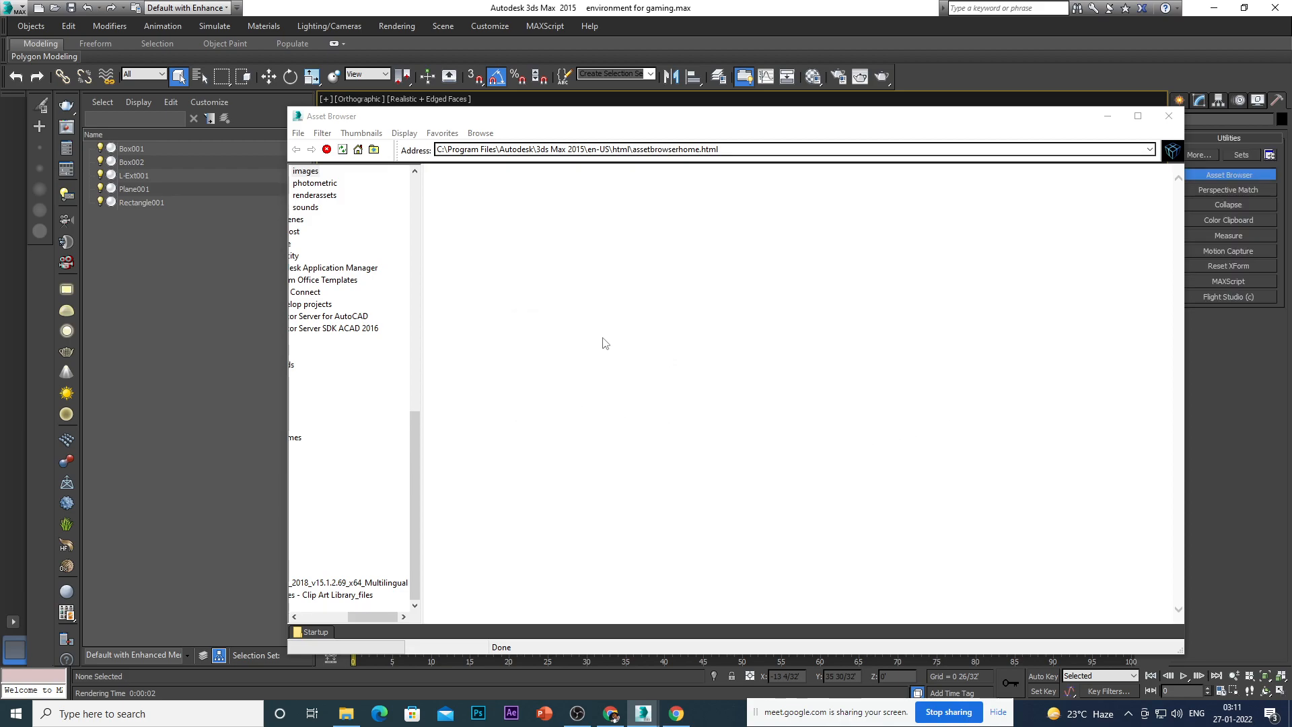
left_click_drag(423, 358, 565, 359)
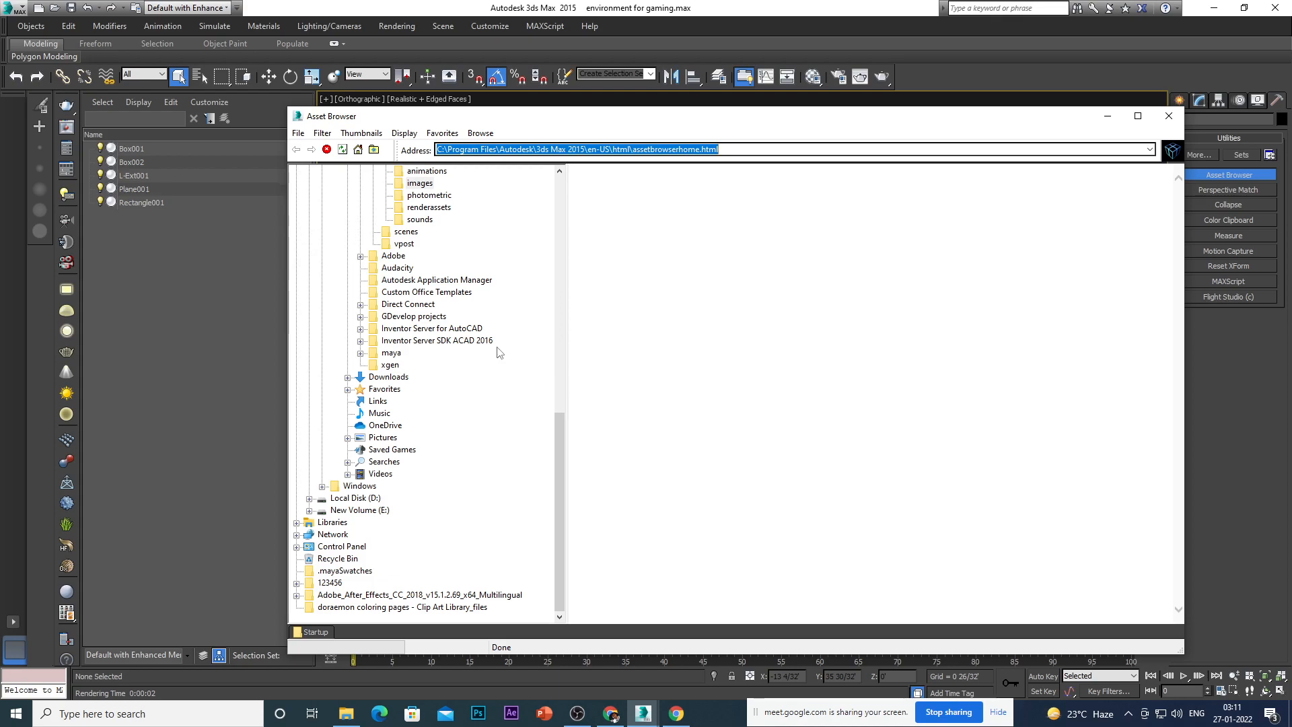
left_click(298, 134)
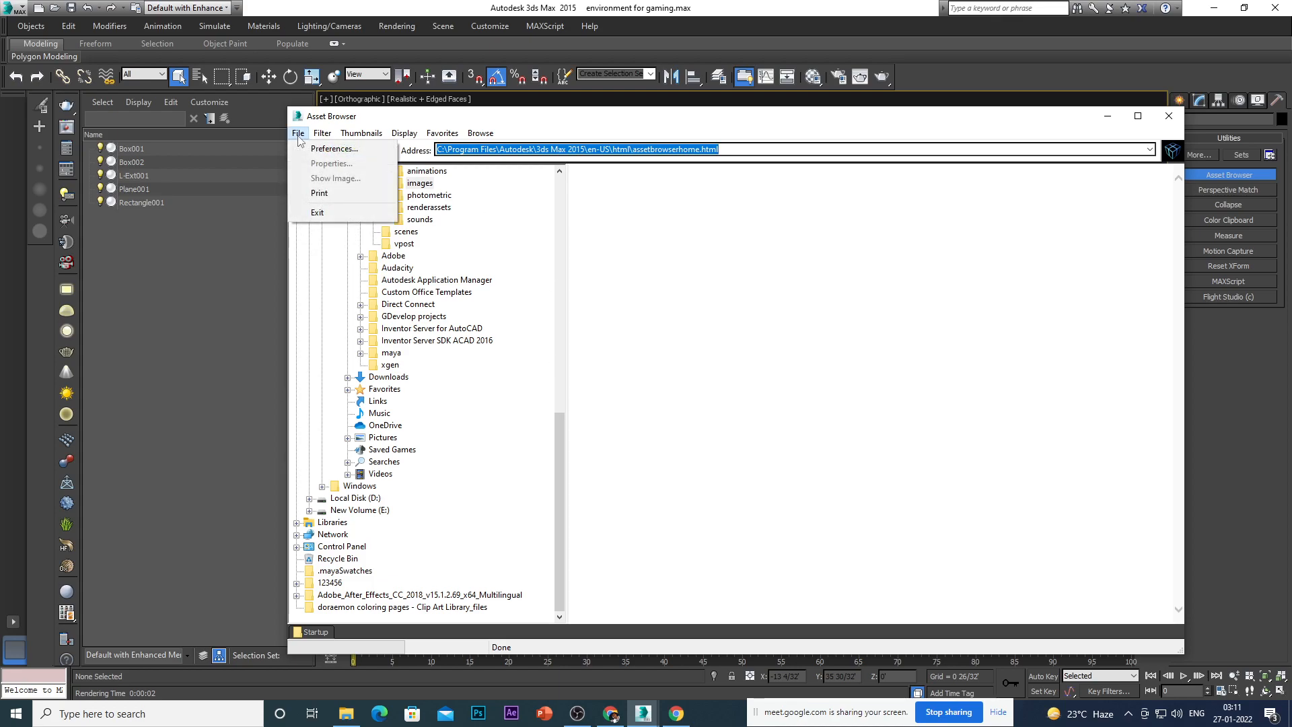
left_click(298, 133)
left_click(1169, 116)
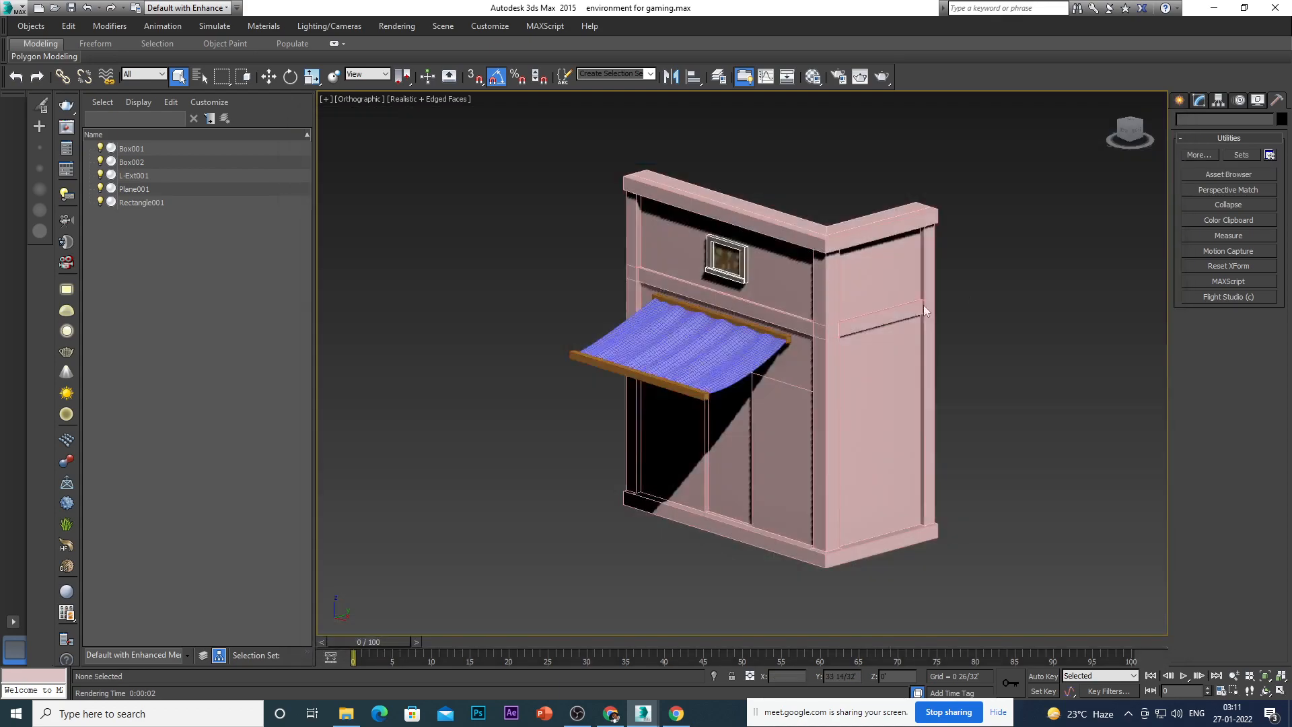
left_click(19, 12)
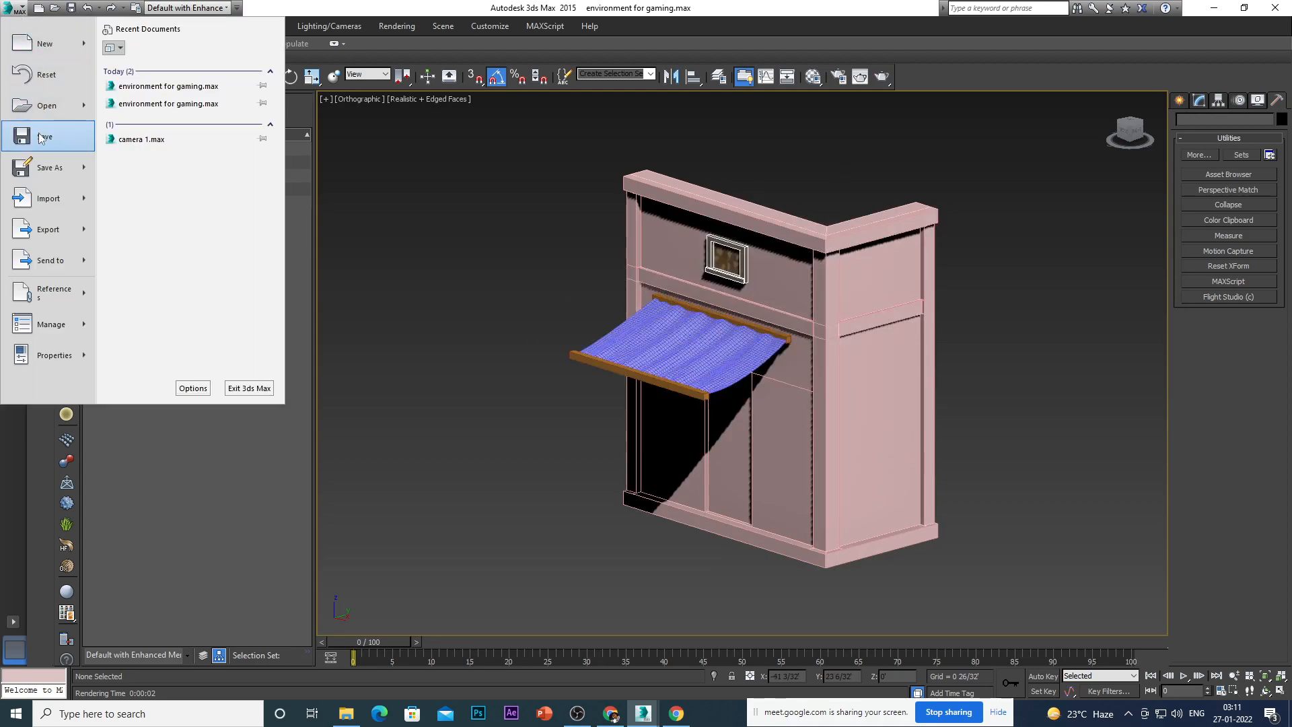
left_click(22, 12)
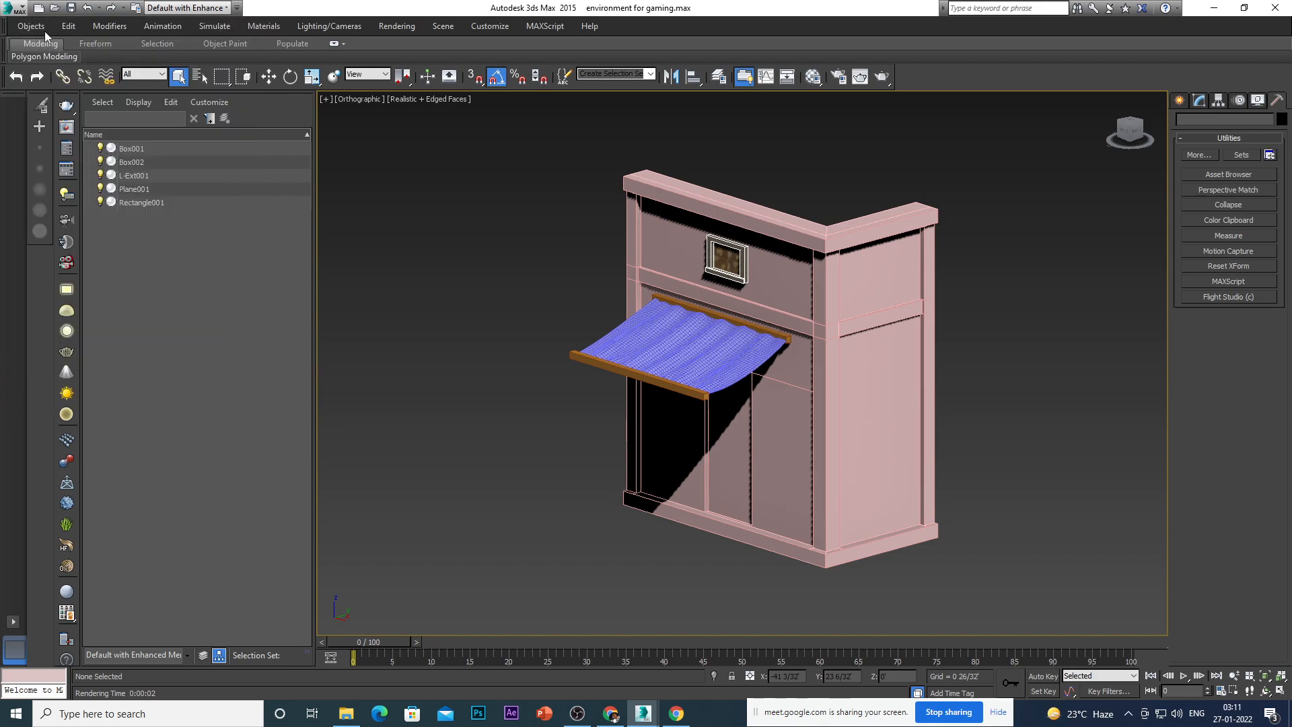
left_click(42, 27)
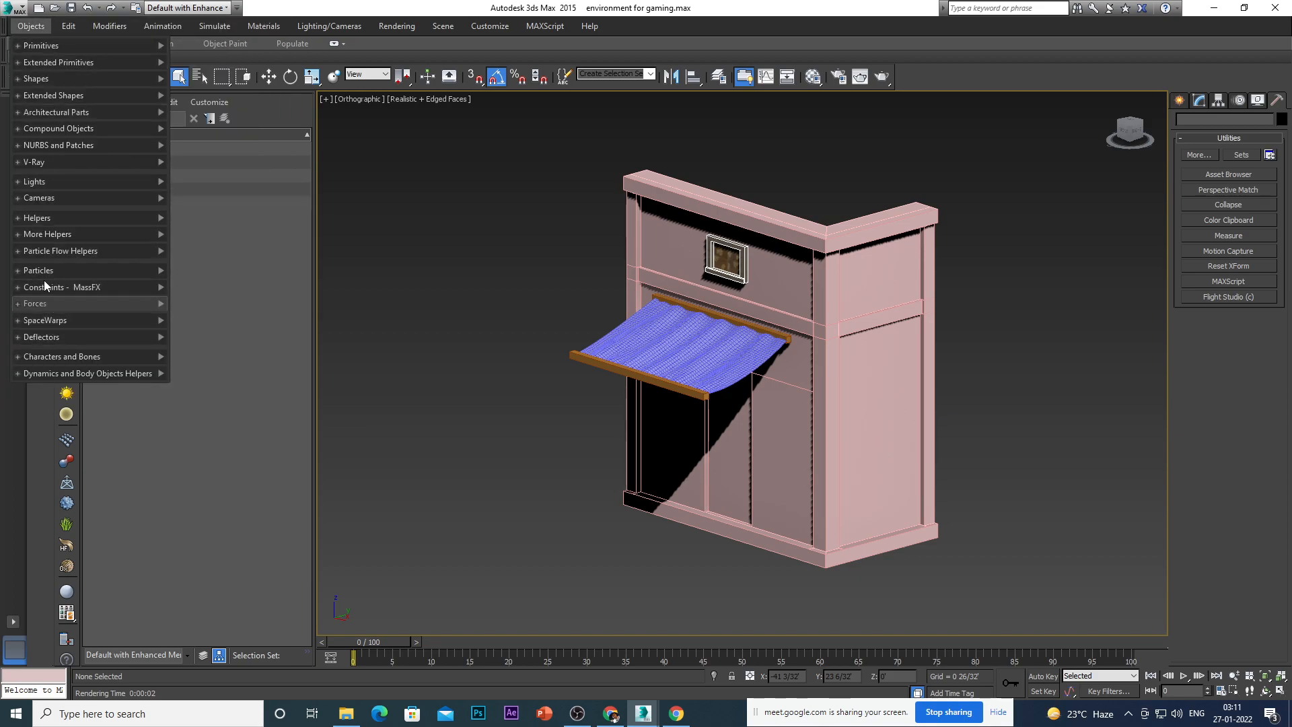
mouse_move(34, 191)
mouse_move(67, 26)
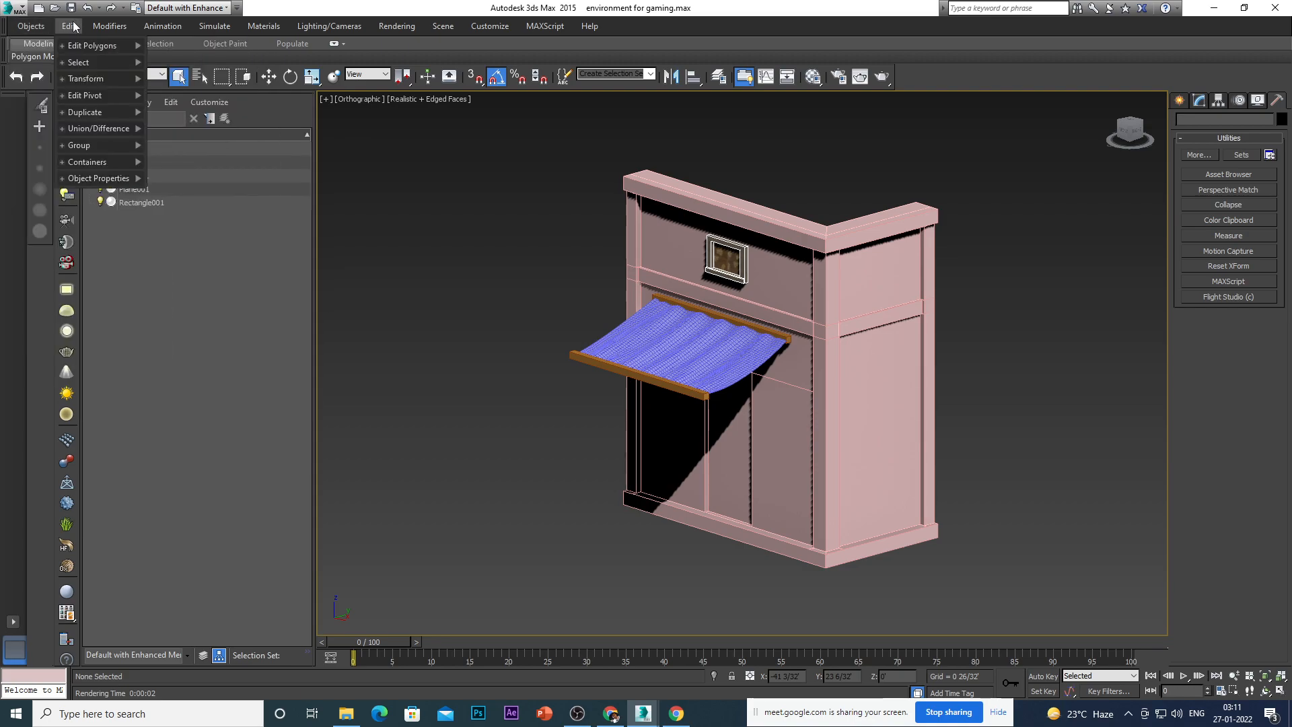
left_click(106, 25)
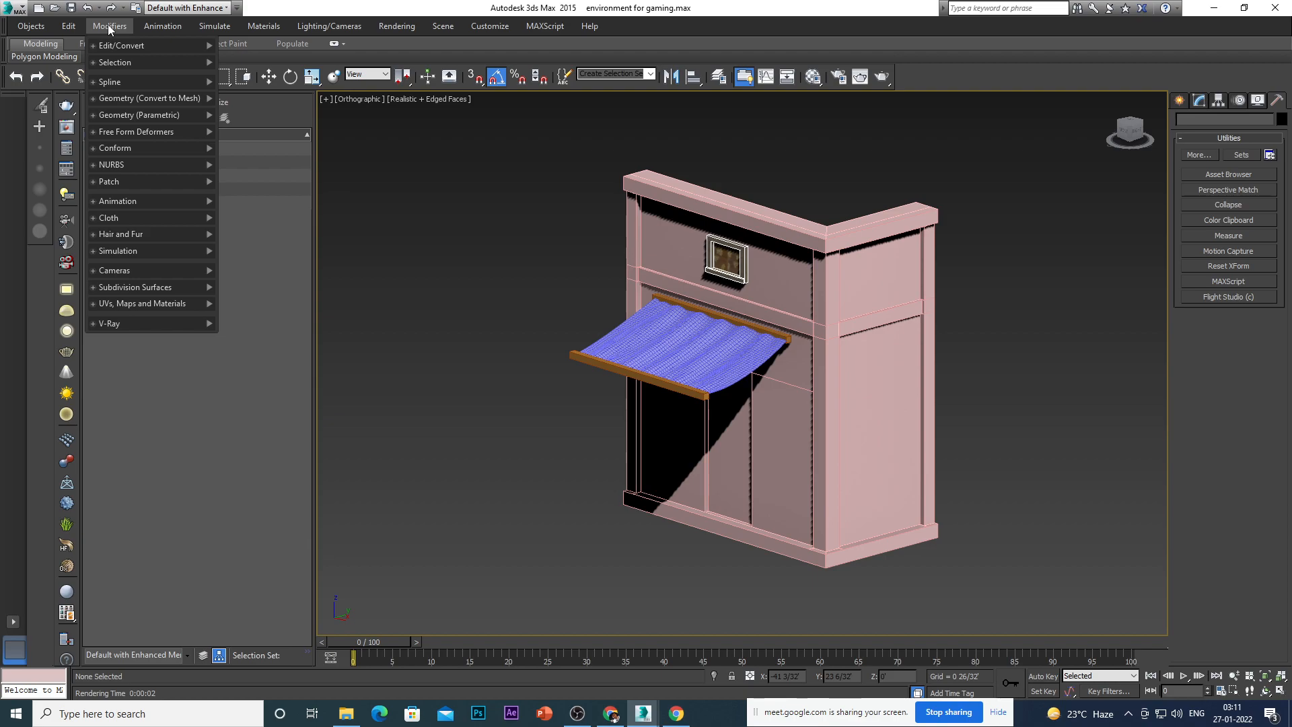
mouse_move(125, 79)
mouse_move(108, 40)
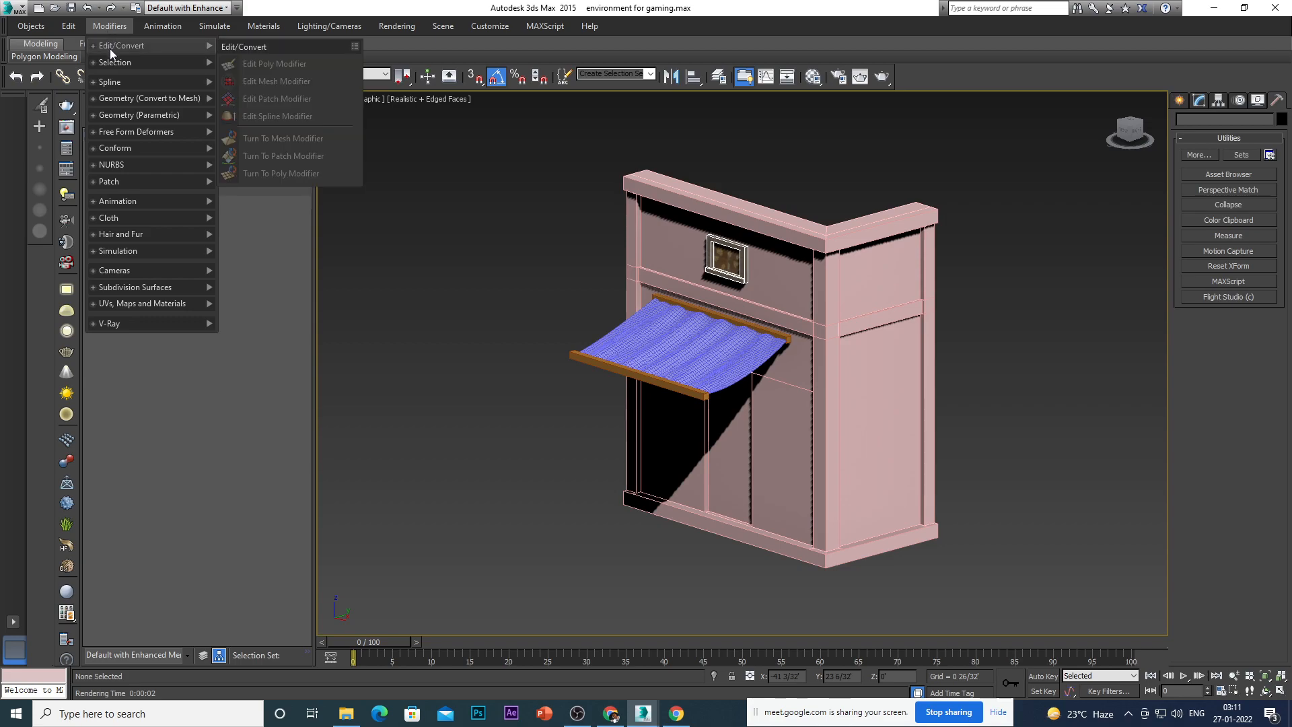
mouse_move(171, 28)
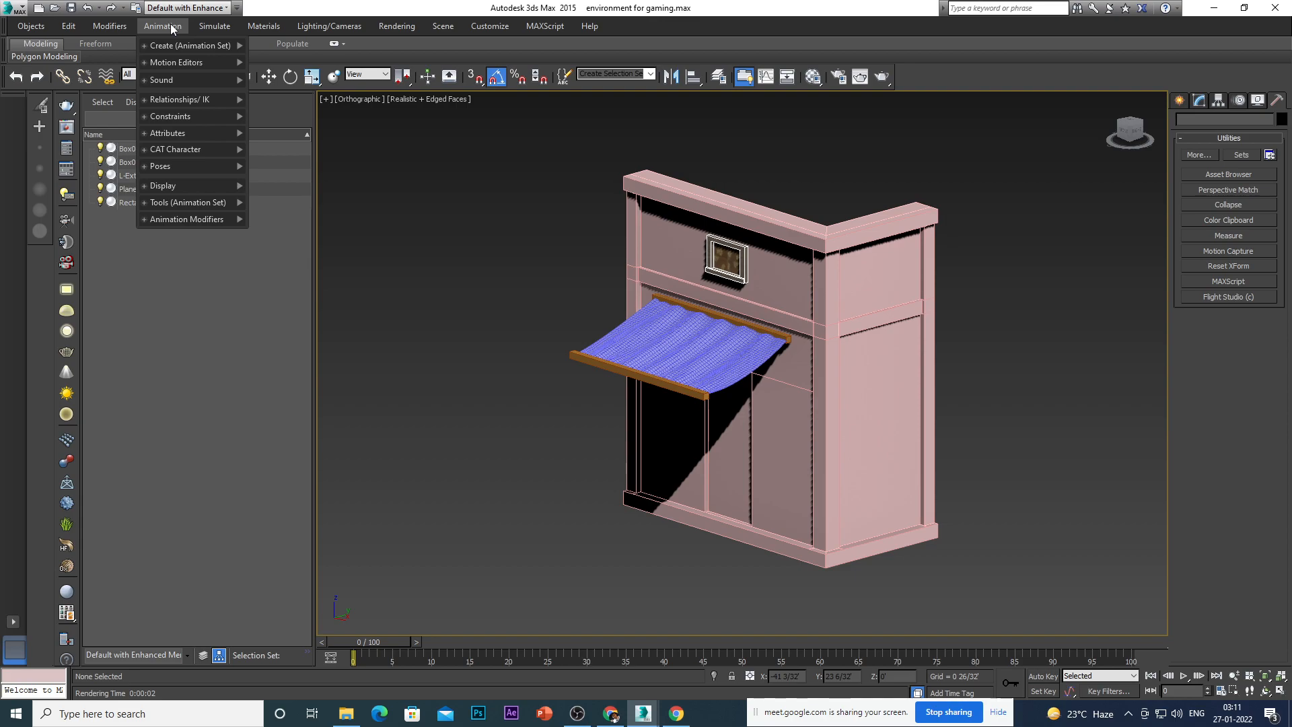
mouse_move(215, 25)
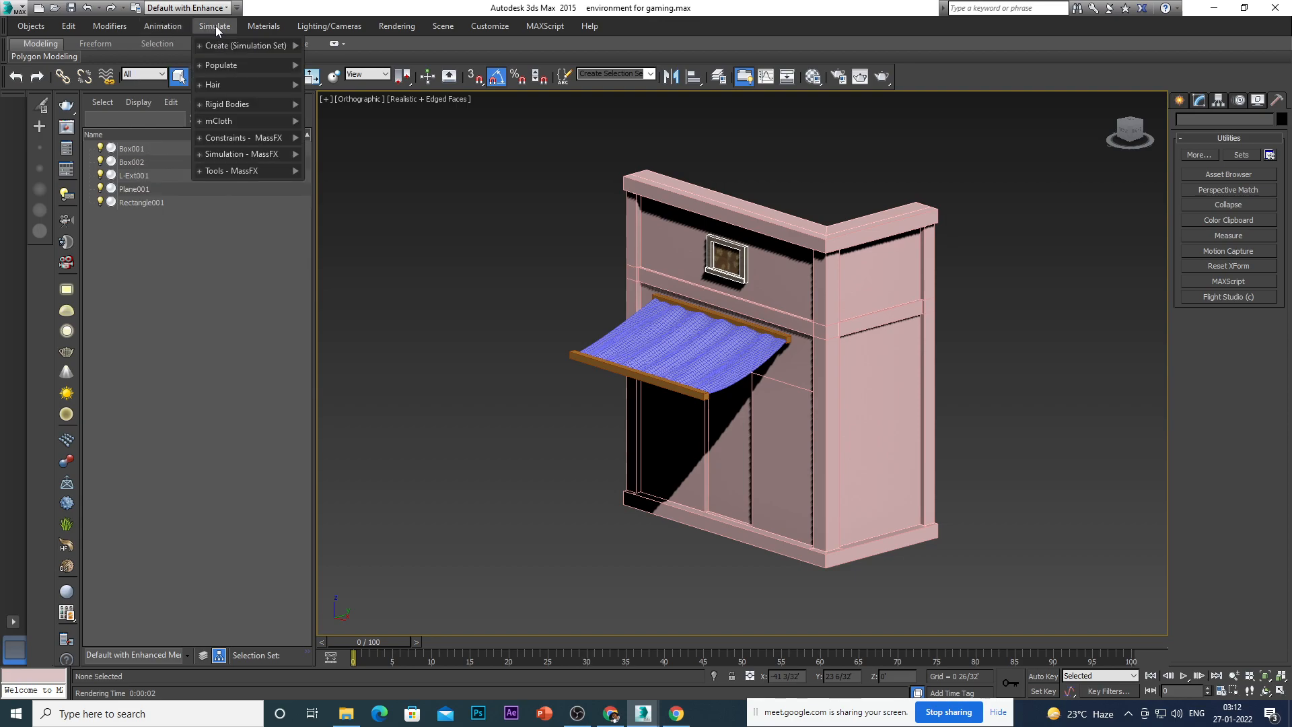
mouse_move(256, 27)
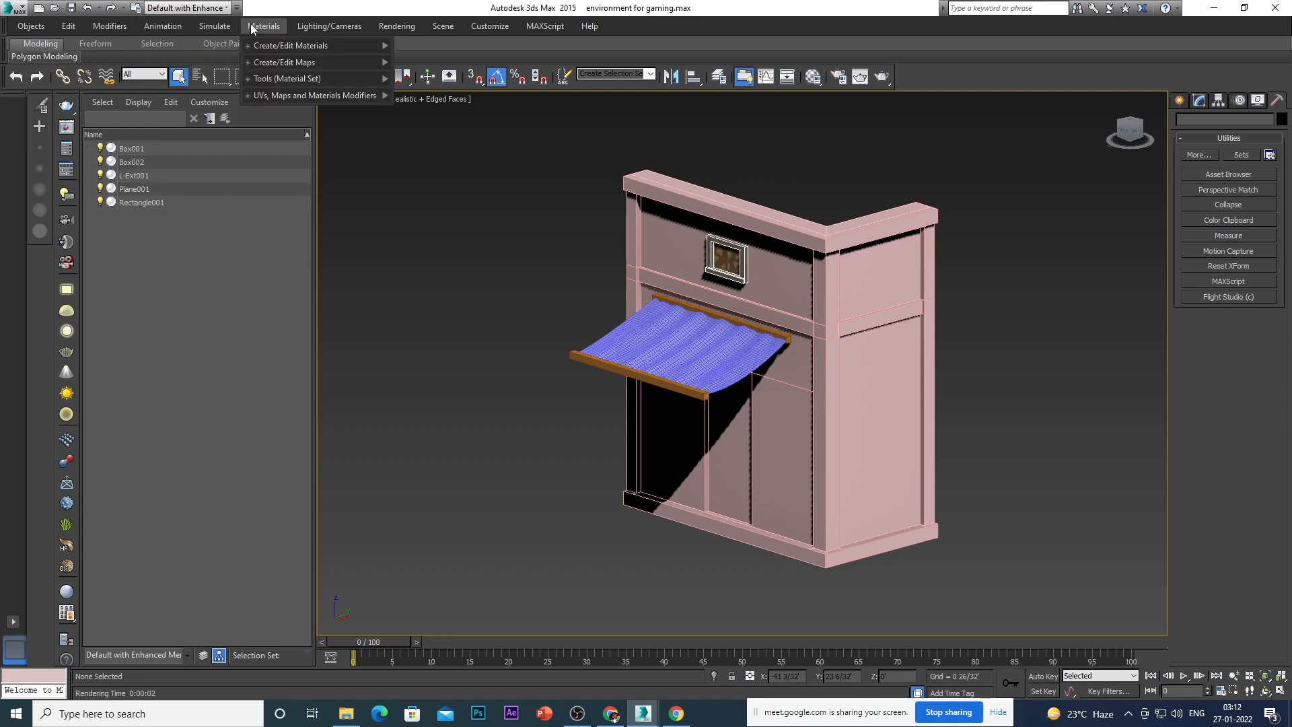
mouse_move(322, 25)
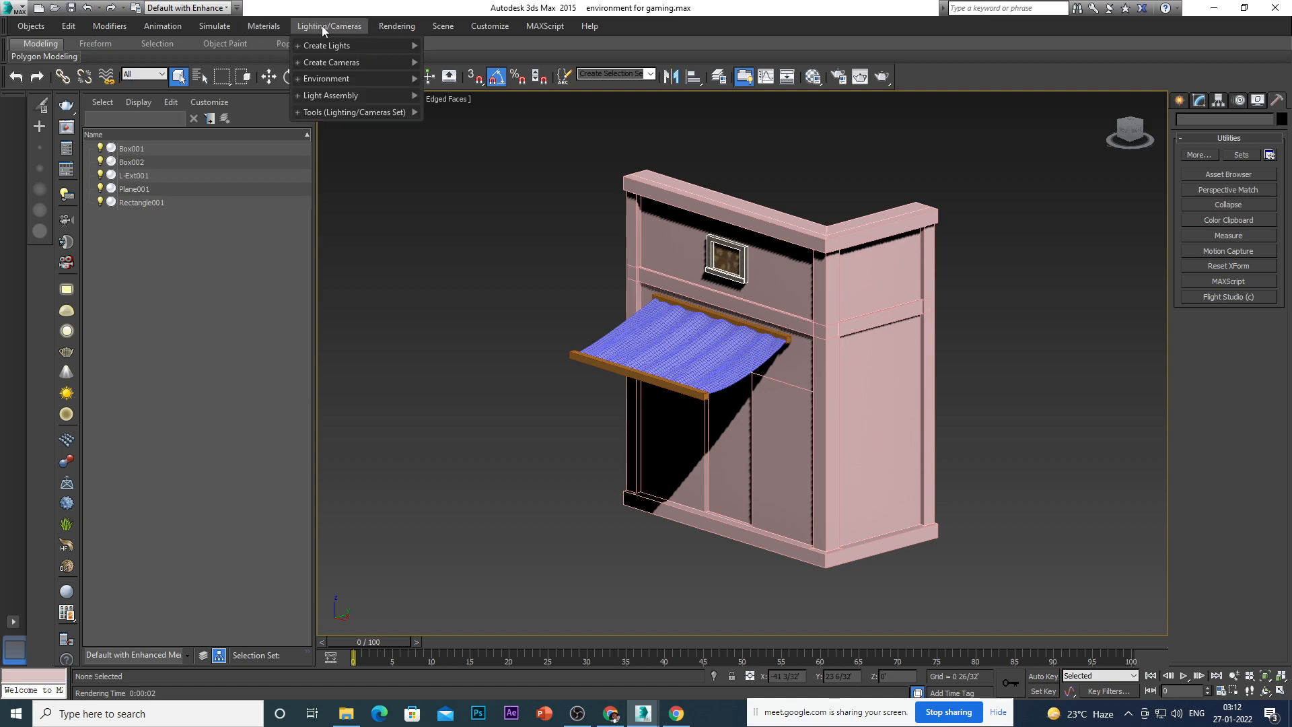
mouse_move(406, 28)
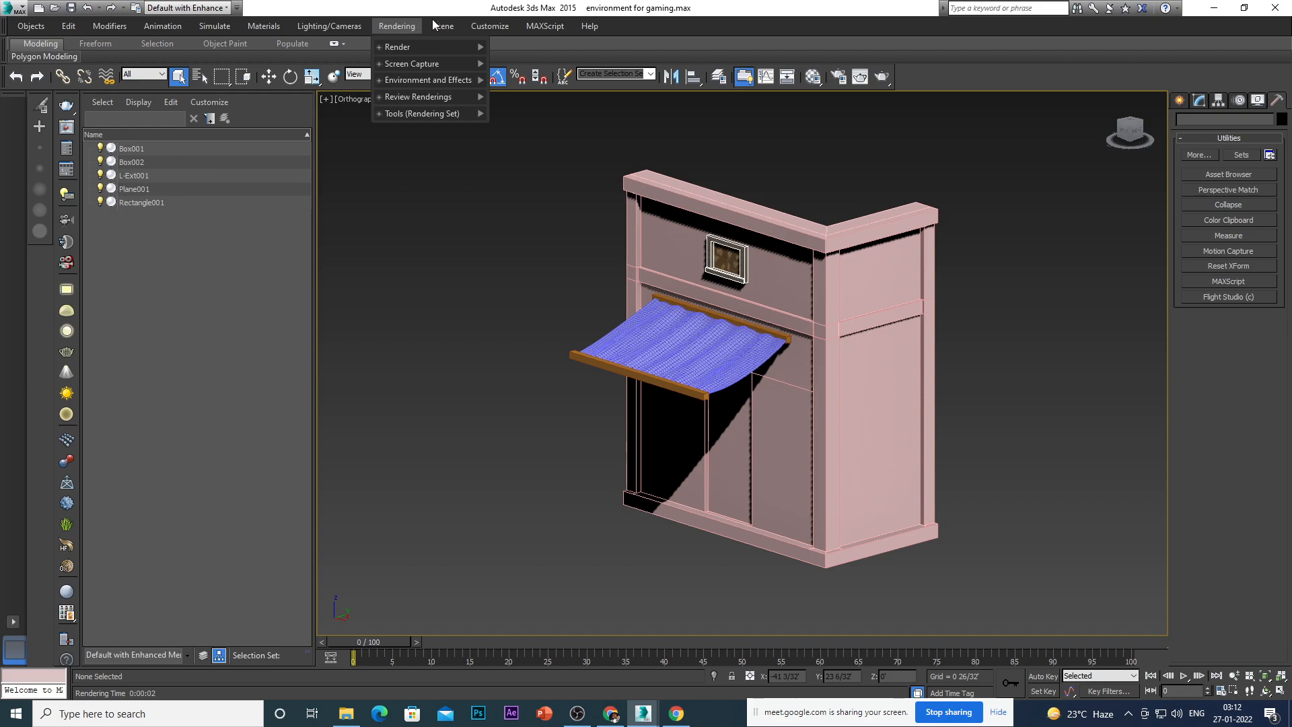
mouse_move(453, 29)
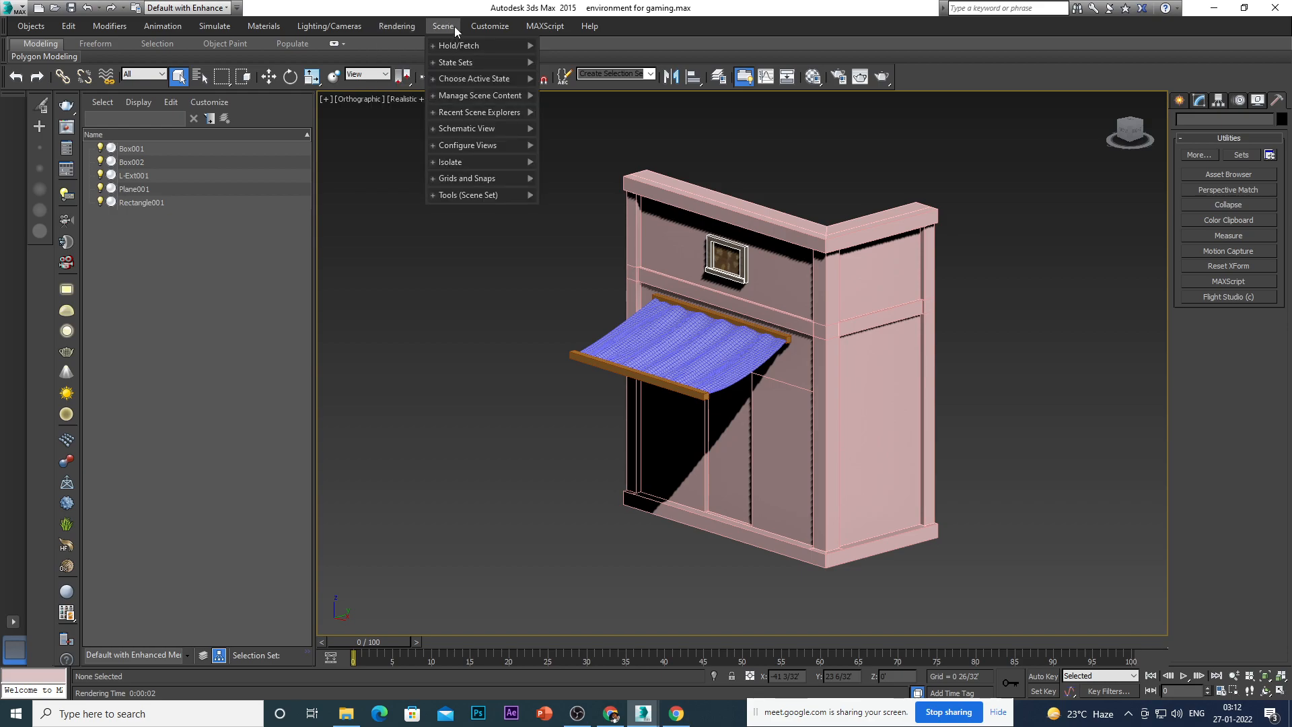
mouse_move(495, 27)
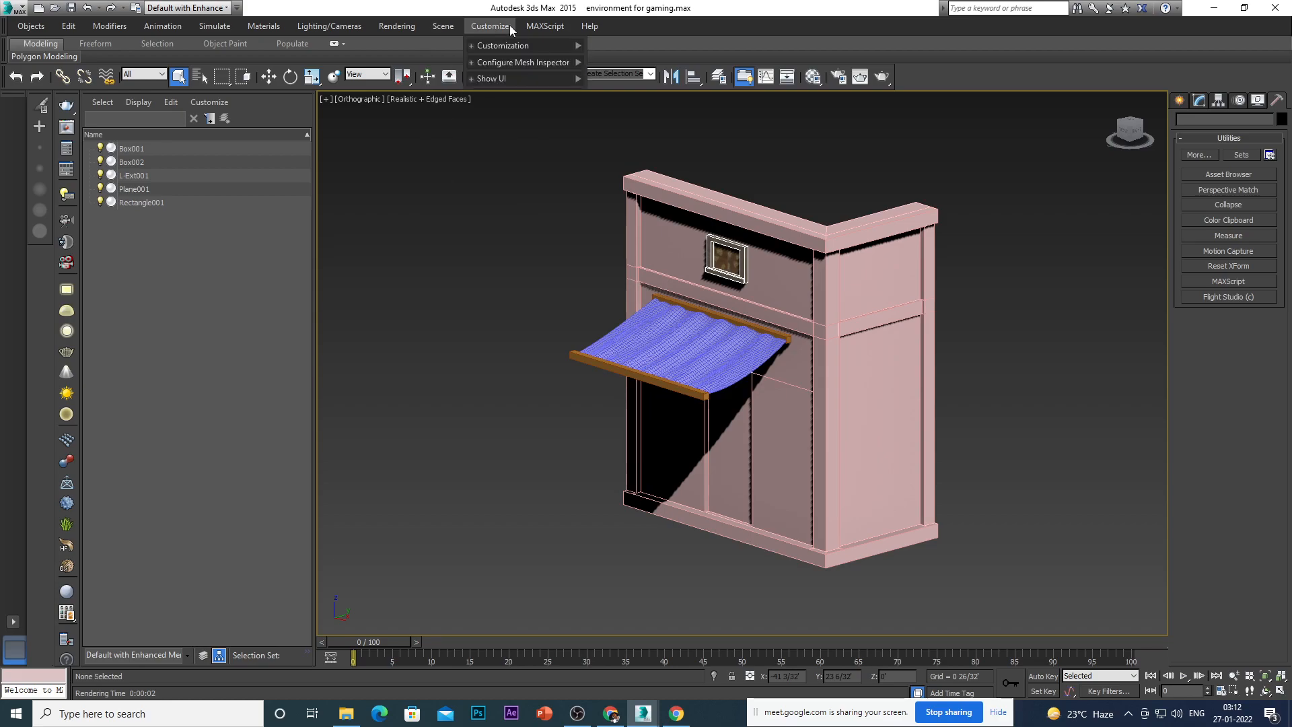
mouse_move(591, 28)
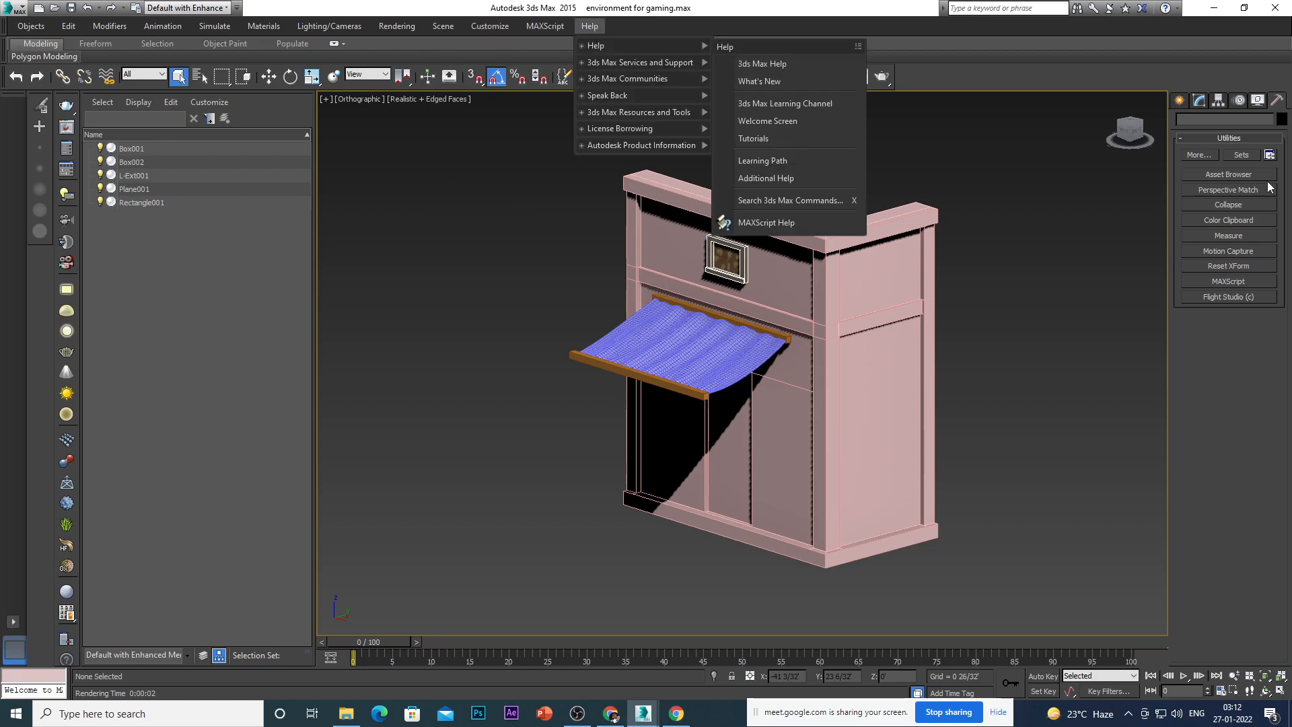
left_click(1152, 236)
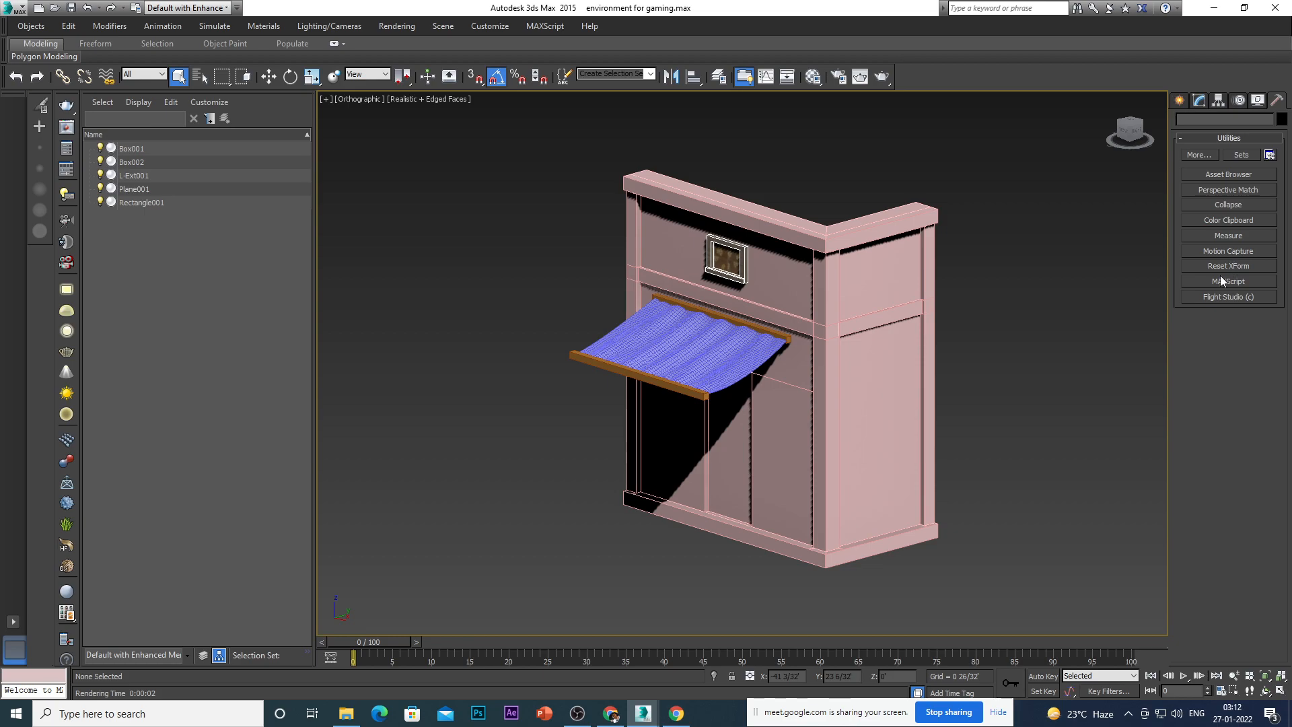
left_click(1257, 100)
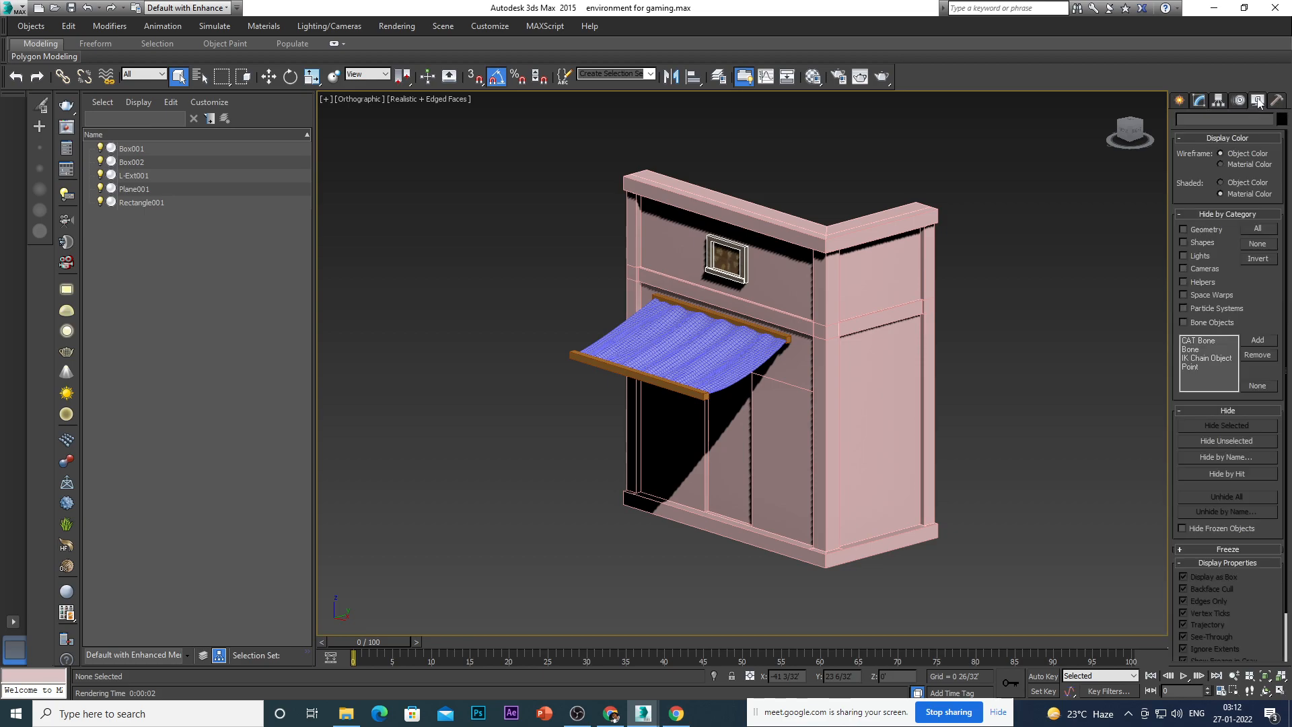
left_click(1219, 100)
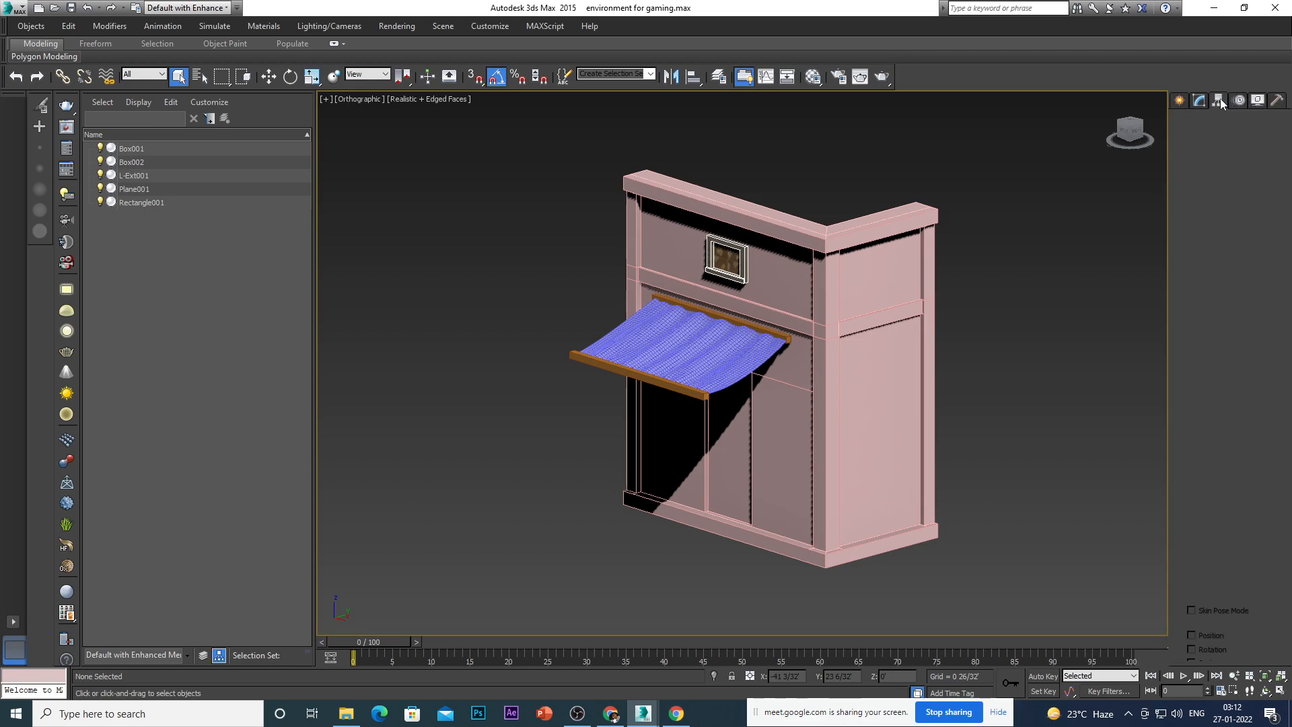
left_click(1198, 100)
left_click(1180, 101)
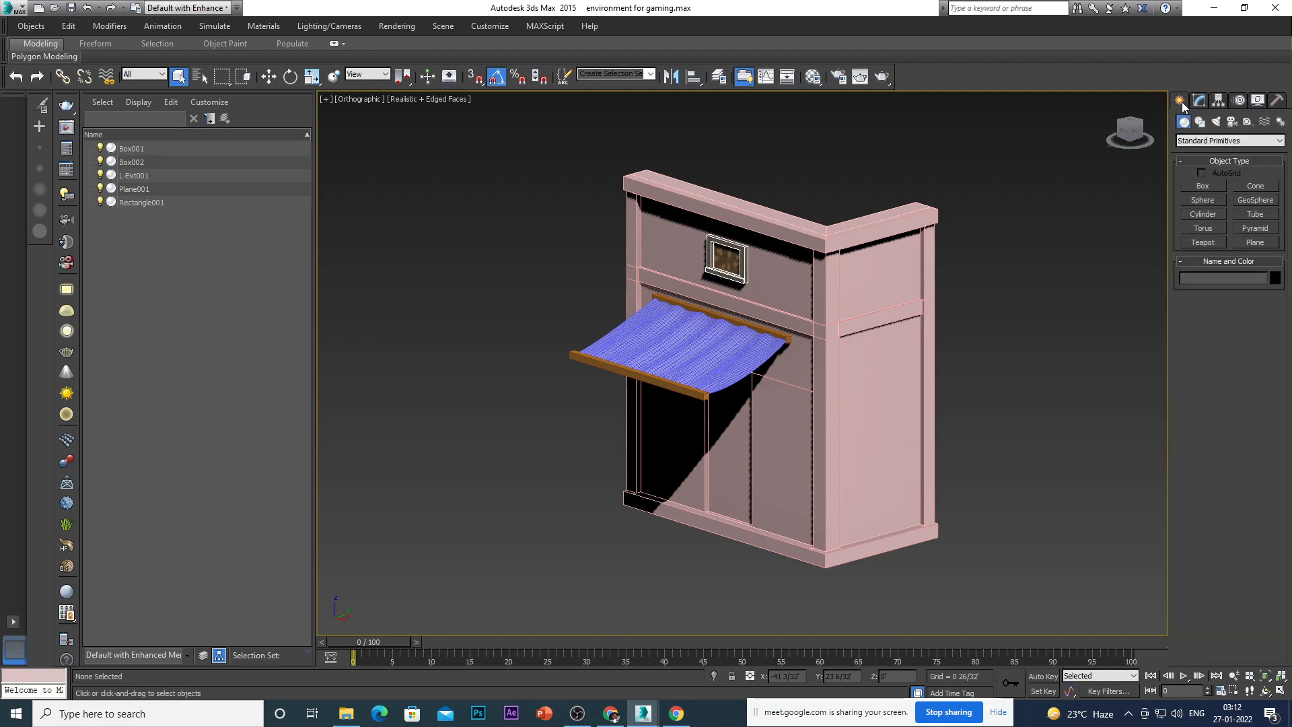
left_click(1280, 122)
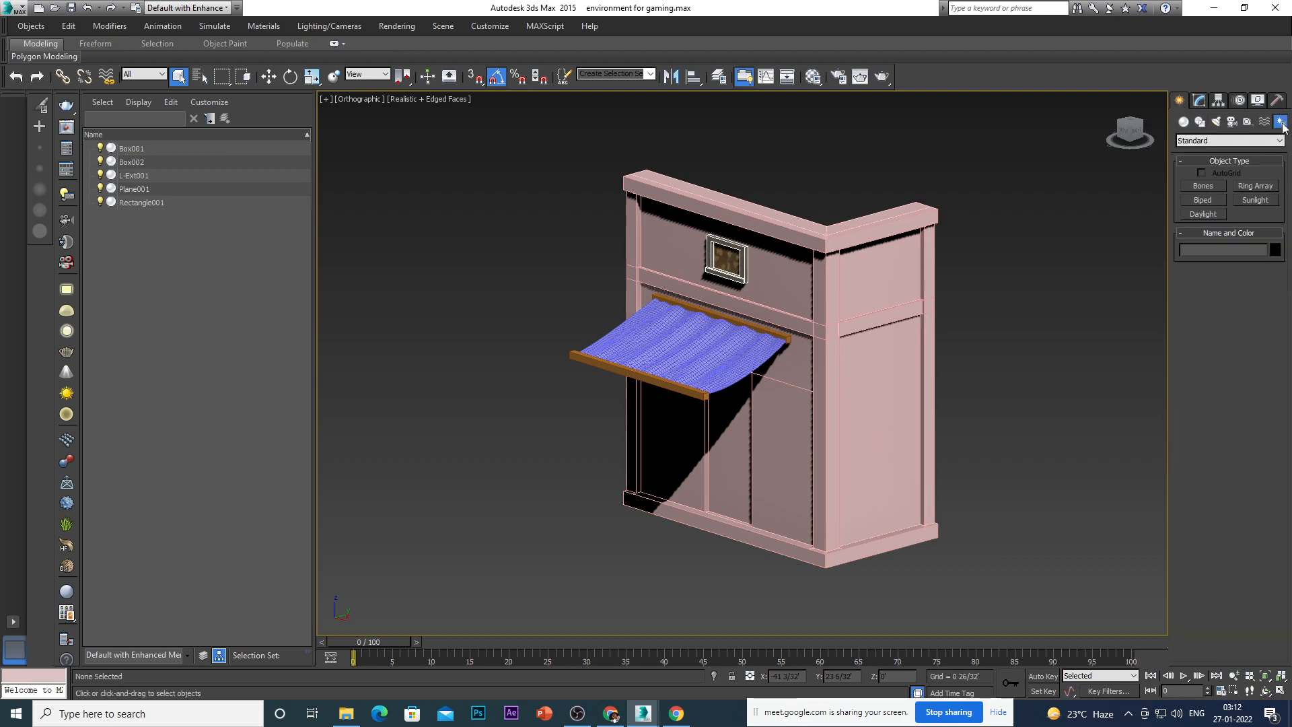
left_click(1264, 122)
left_click(1245, 124)
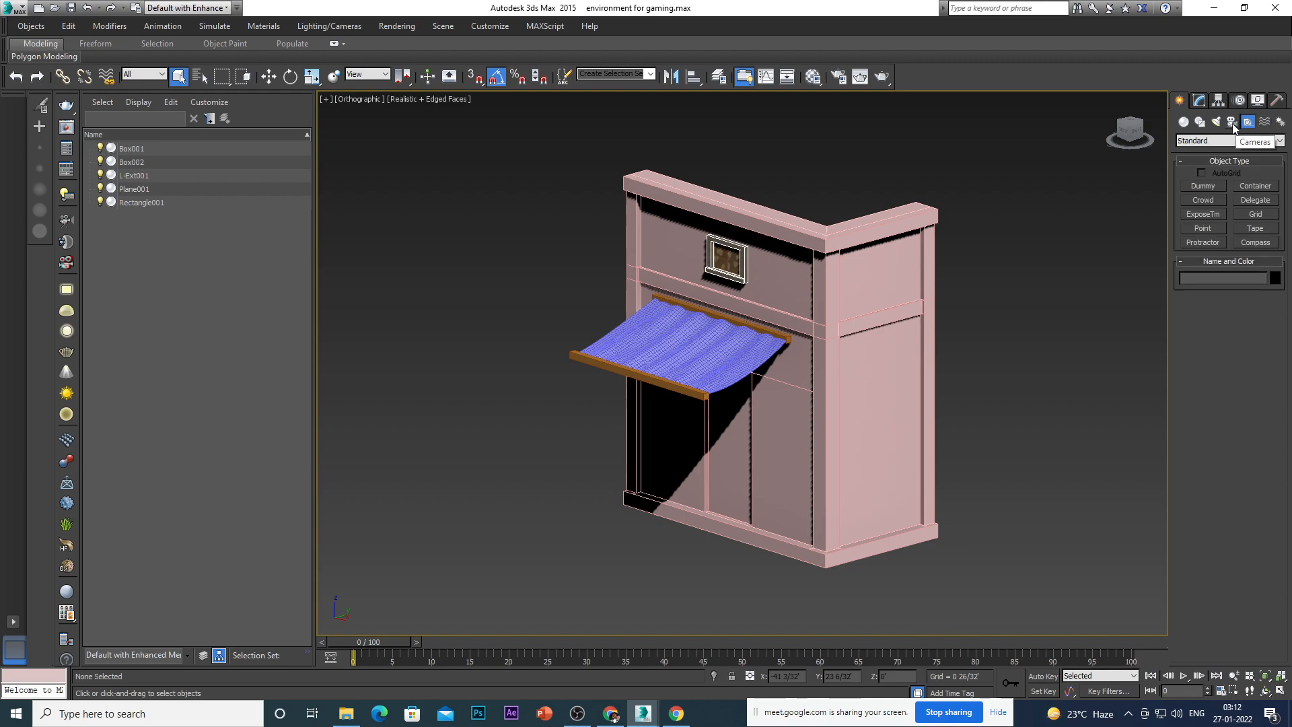
left_click(1232, 124)
left_click(1216, 123)
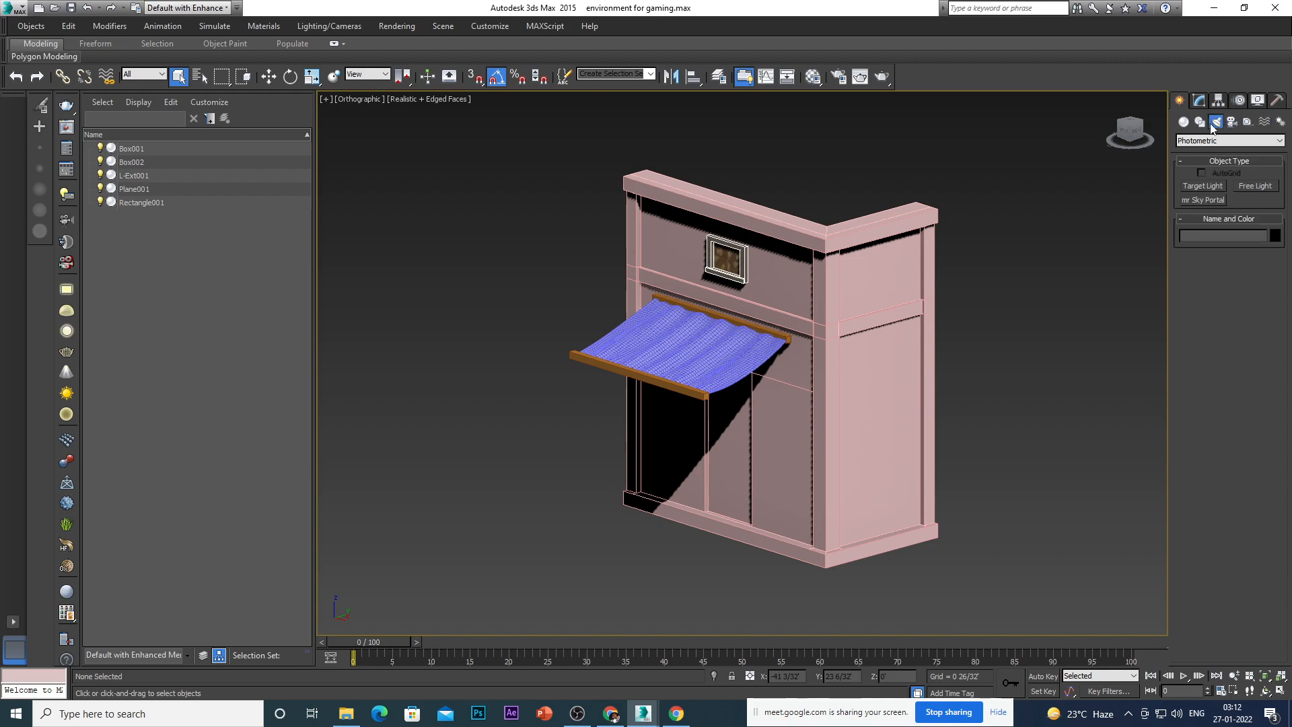
left_click(1200, 122)
left_click(1183, 121)
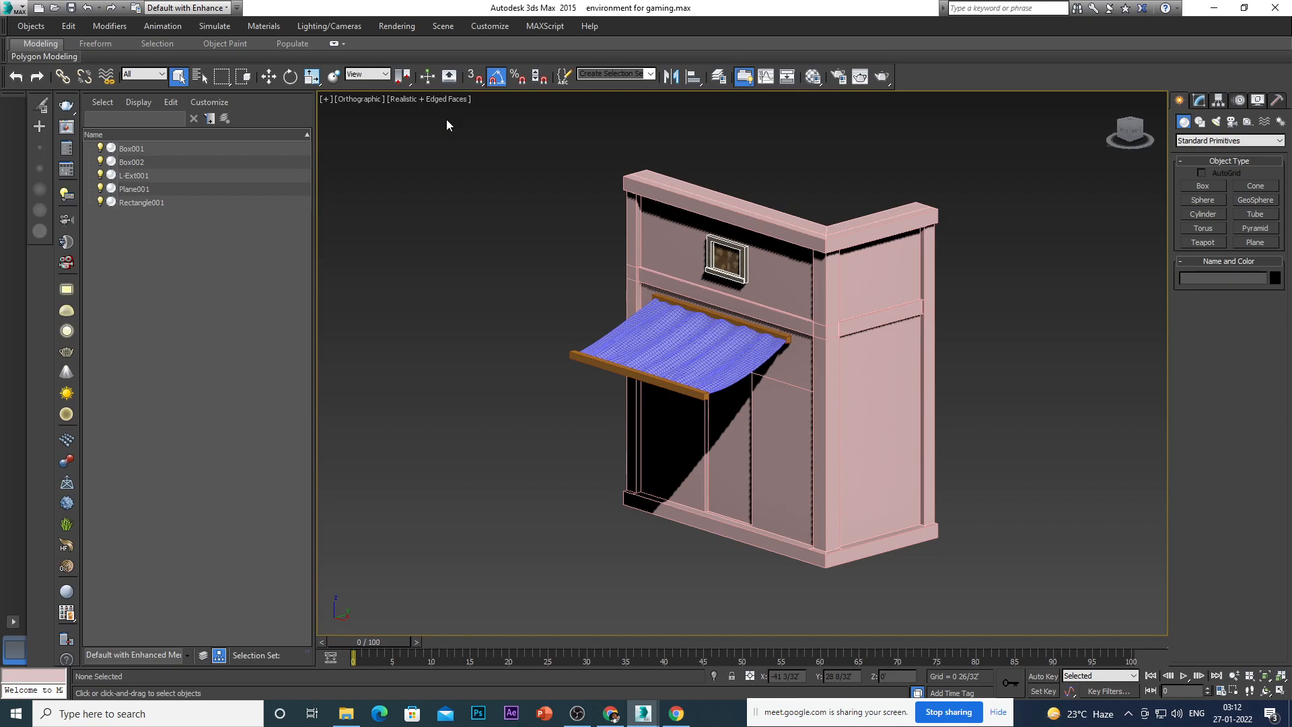
Switch the interface from the enhanced-menus layout to the Workspace: Default layout.
left_click(234, 7)
left_click(227, 7)
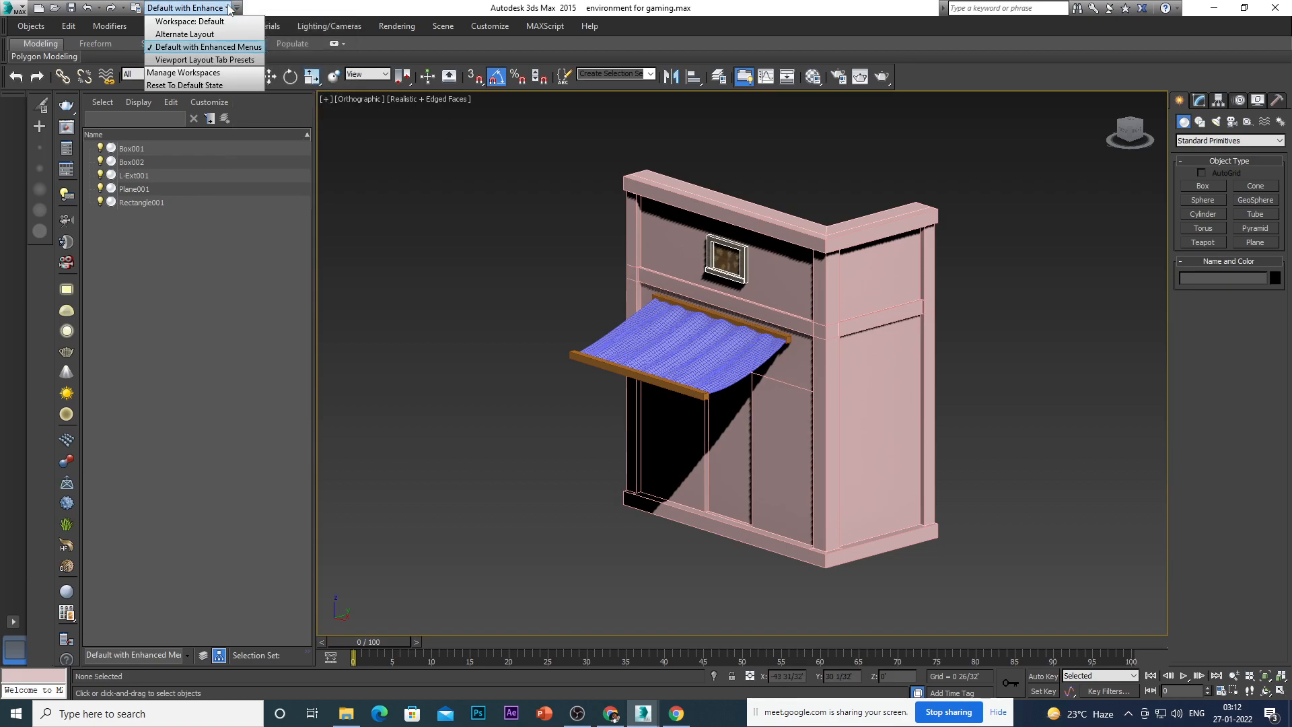
left_click(195, 22)
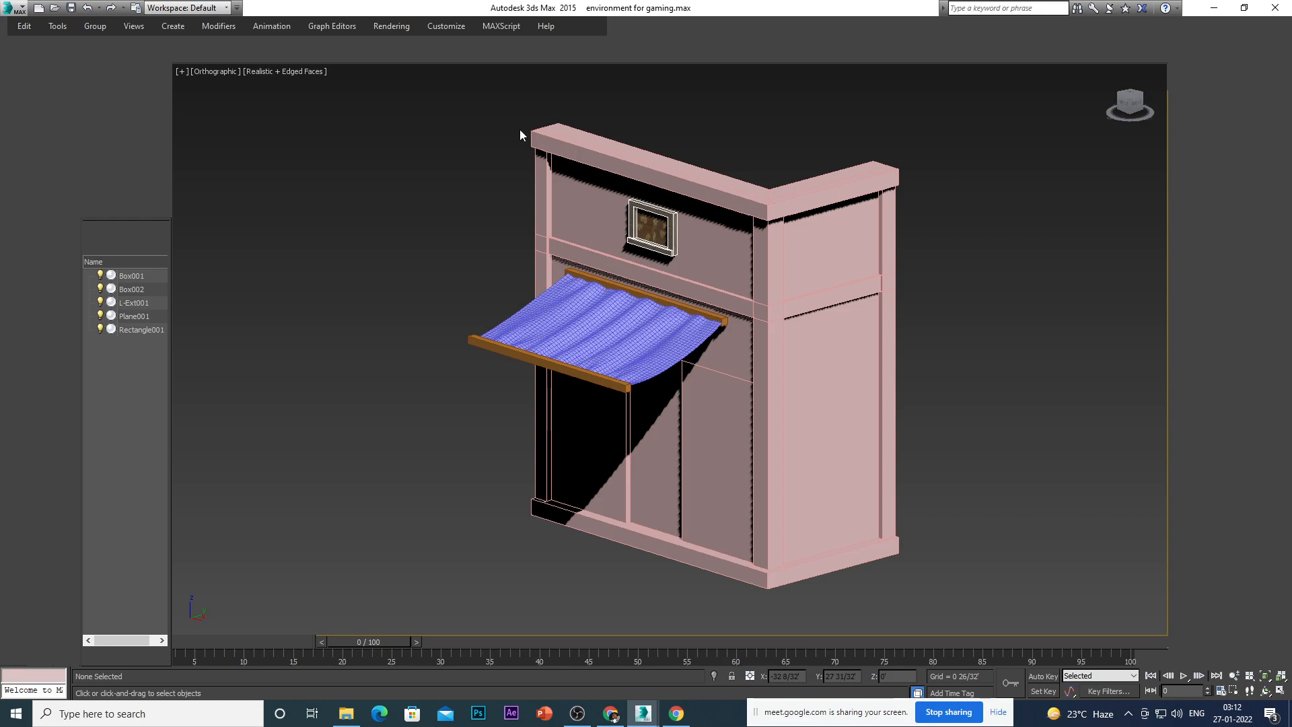
key("ctrl+x")
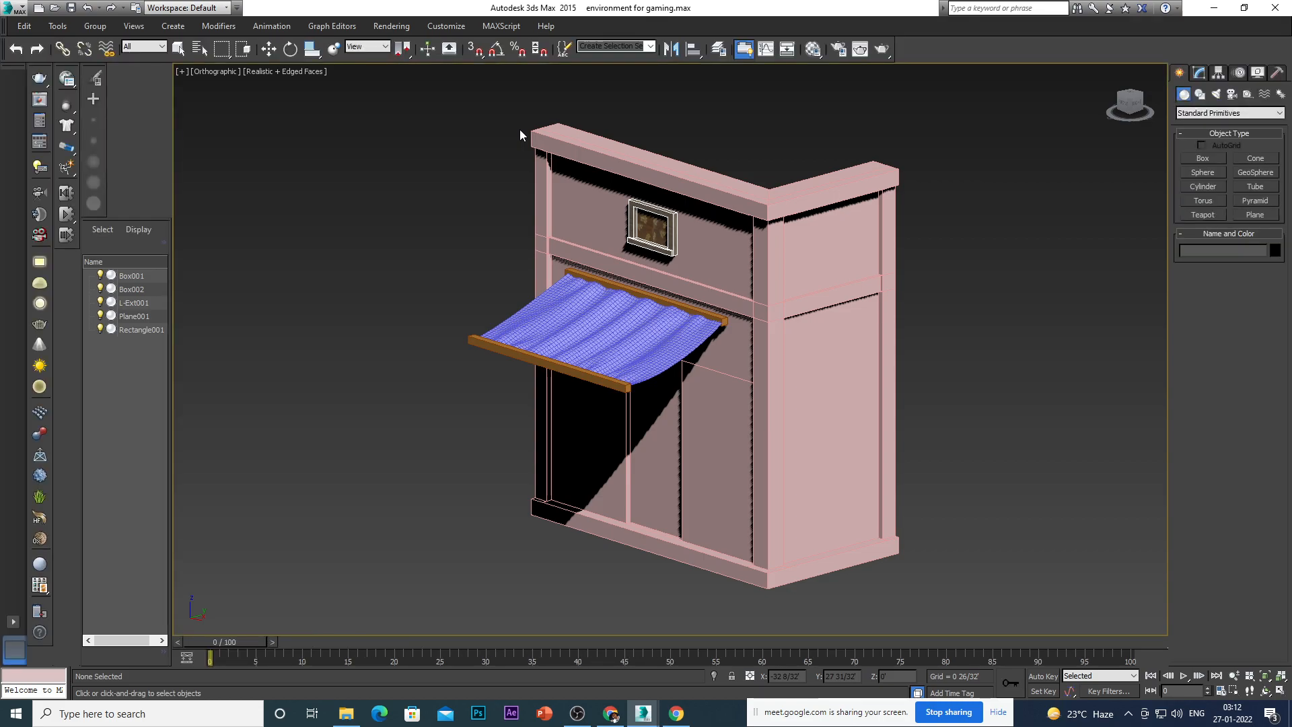
left_click(26, 27)
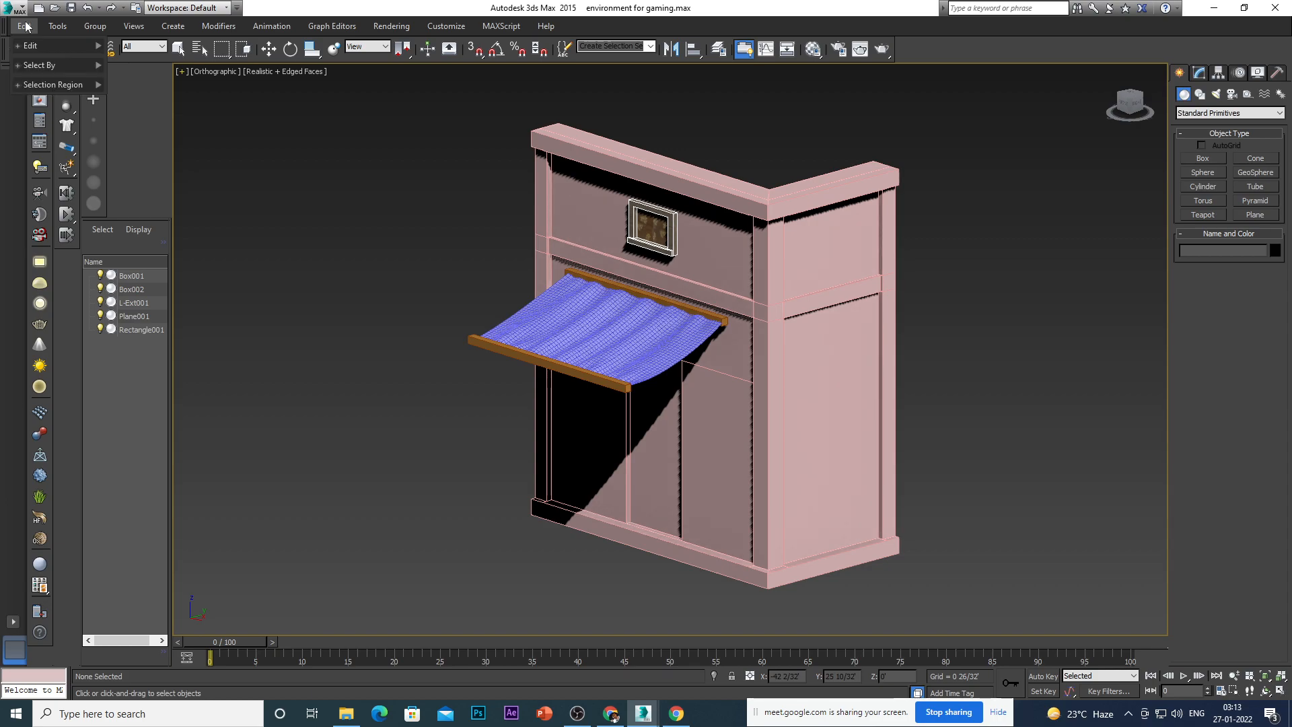
mouse_move(52, 26)
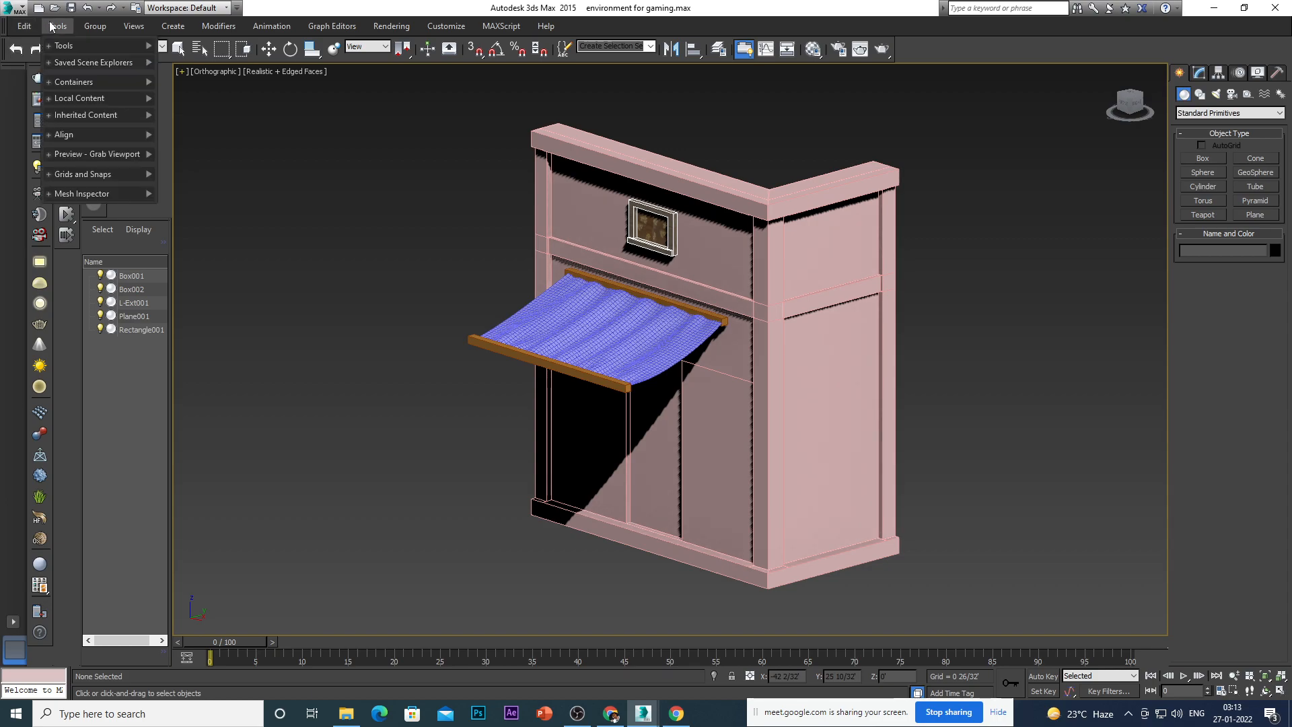
mouse_move(83, 156)
mouse_move(92, 82)
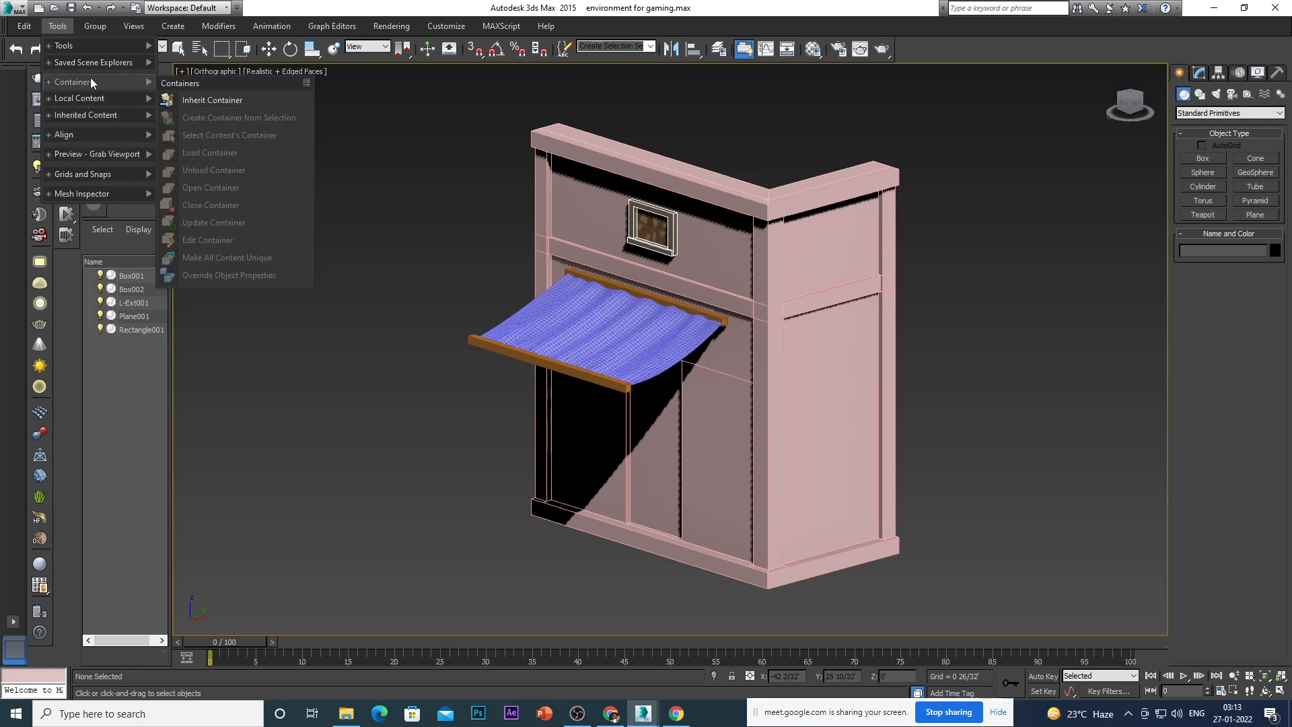
mouse_move(100, 27)
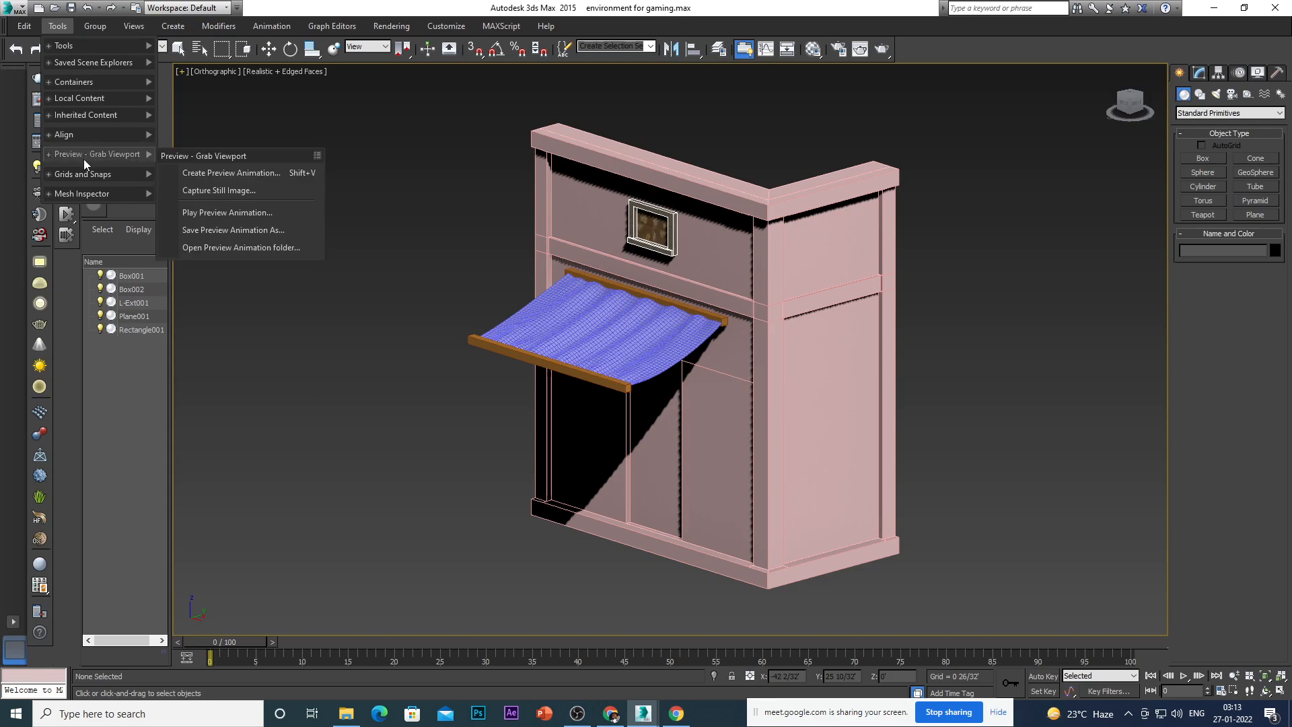
mouse_move(90, 195)
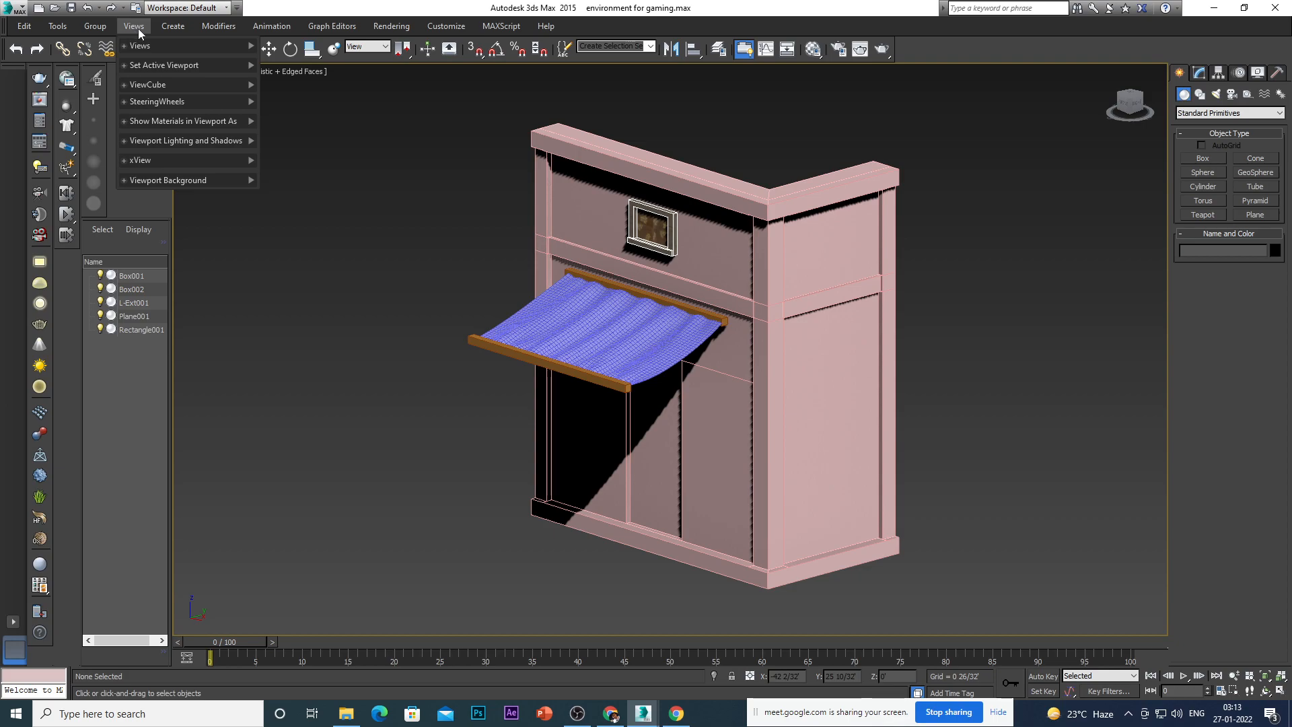
mouse_move(171, 27)
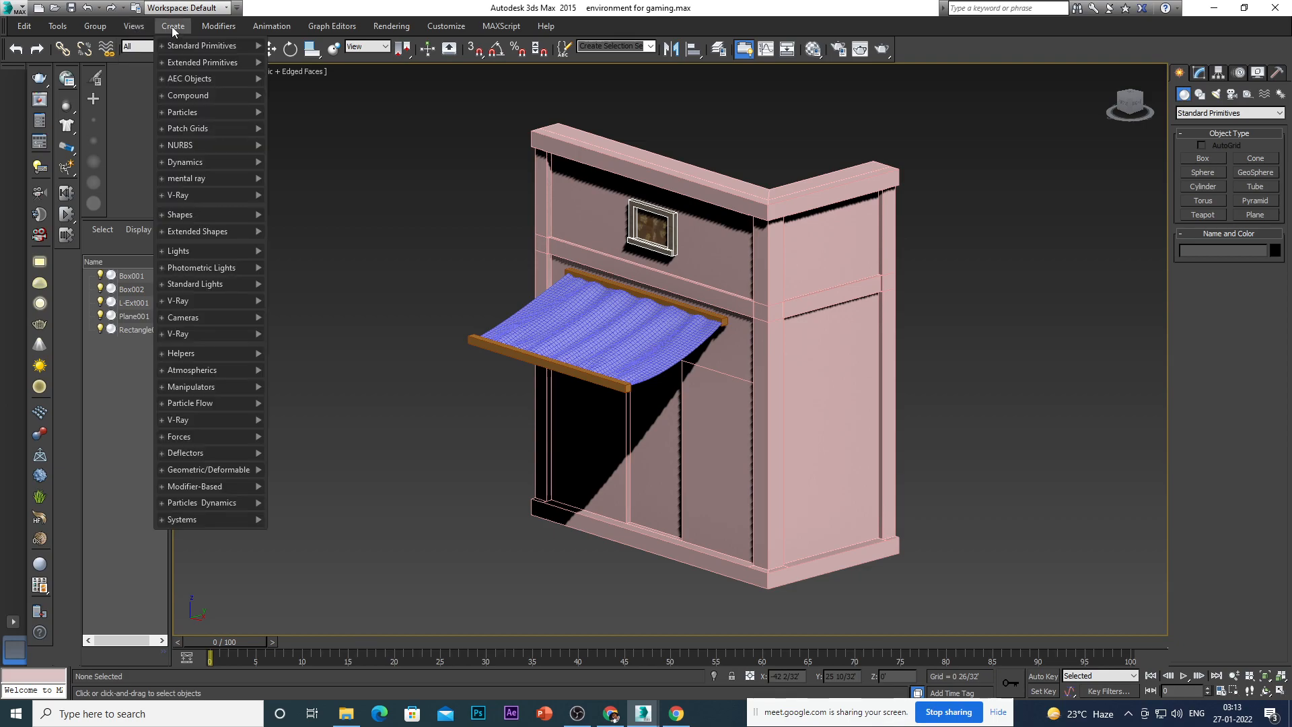
mouse_move(214, 28)
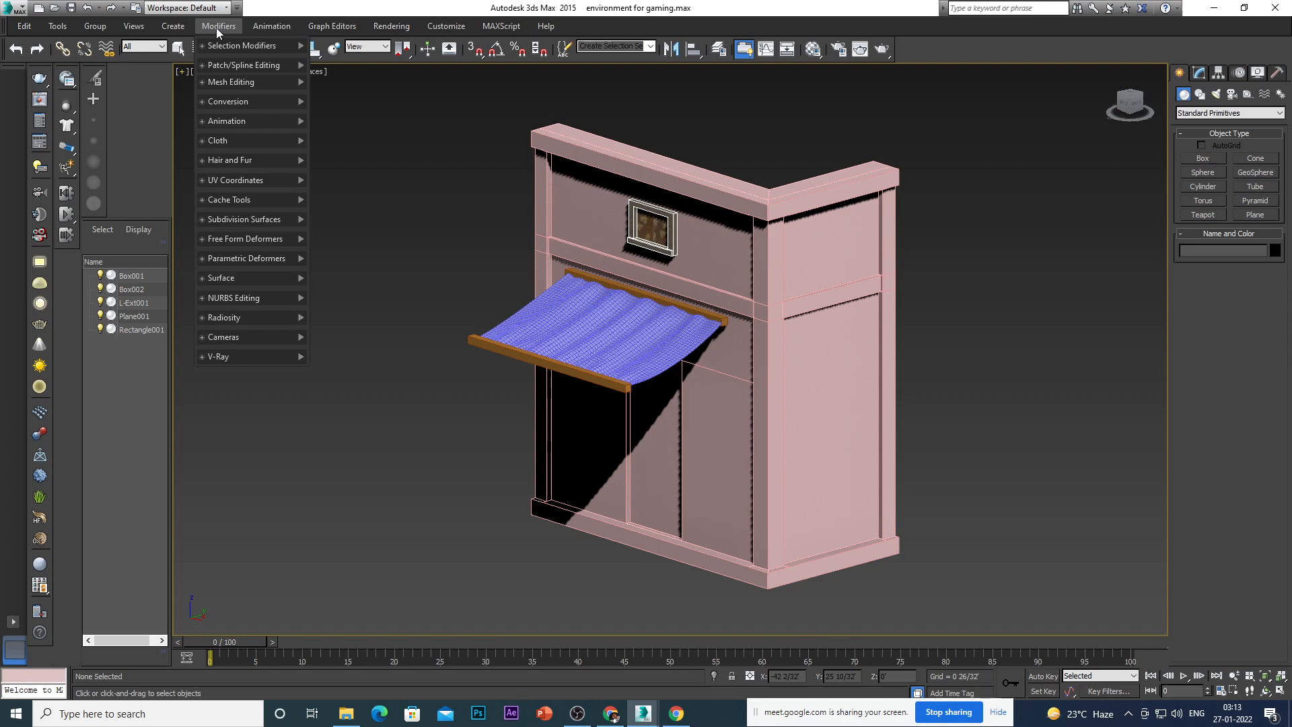
Open Asset Tracking for the scene and select the glass texture 36_7_orig.jpg.
left_click(19, 11)
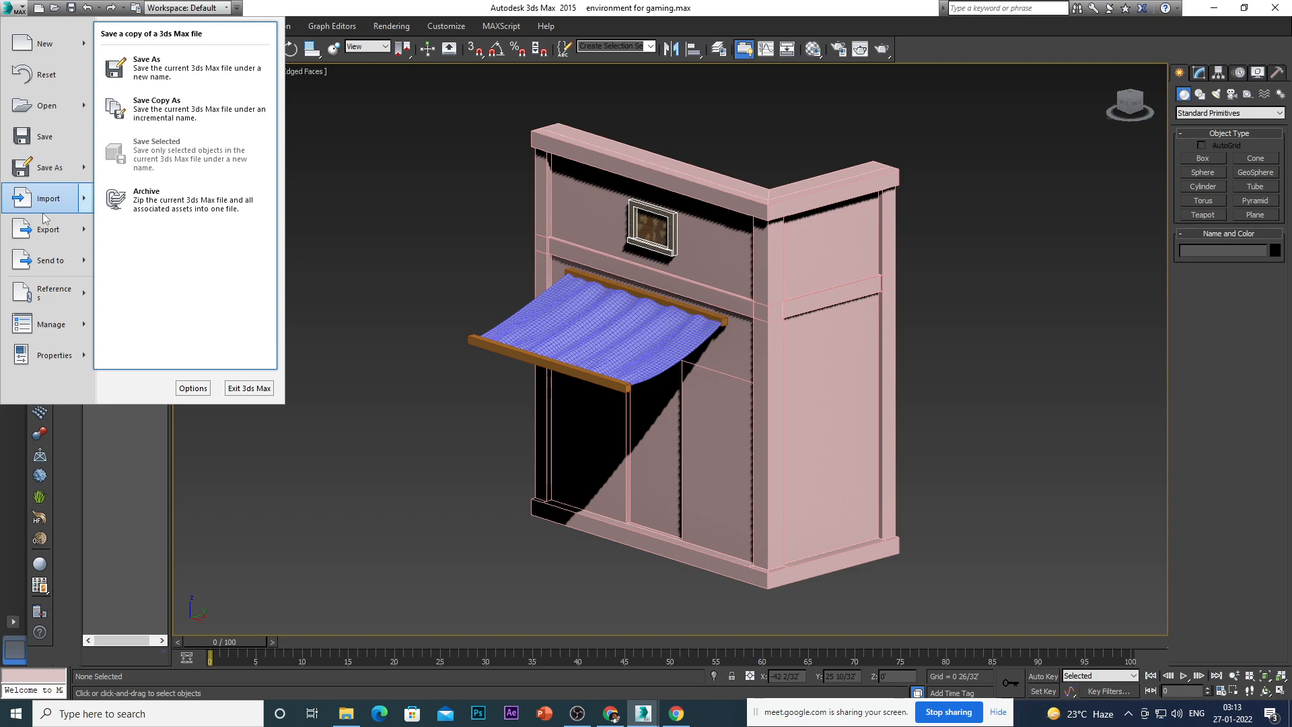
mouse_move(44, 237)
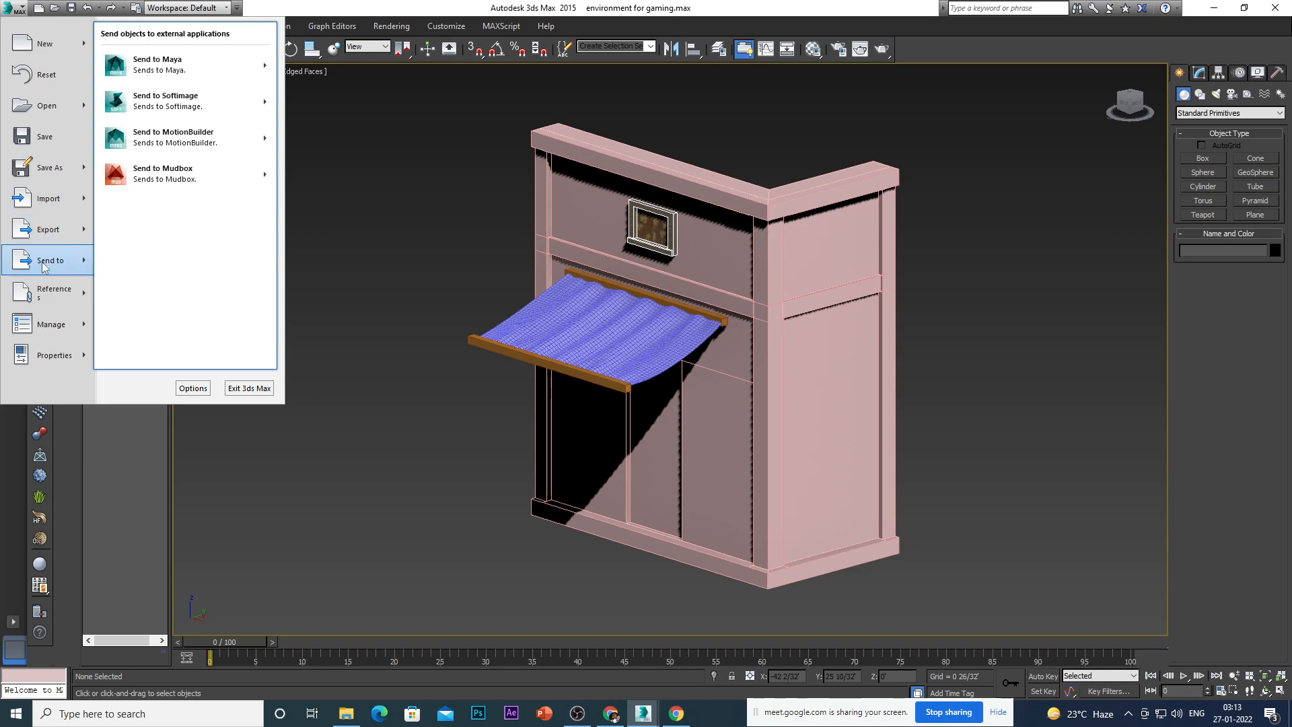
mouse_move(50, 300)
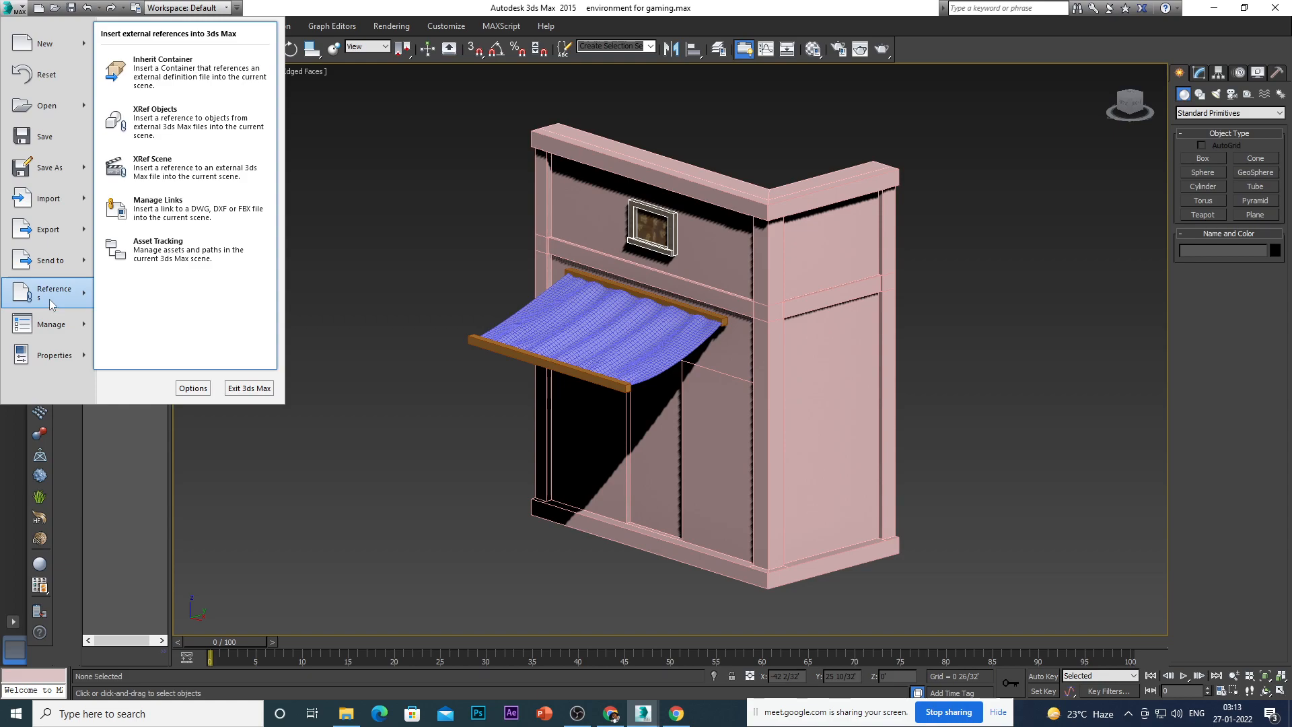
left_click(232, 256)
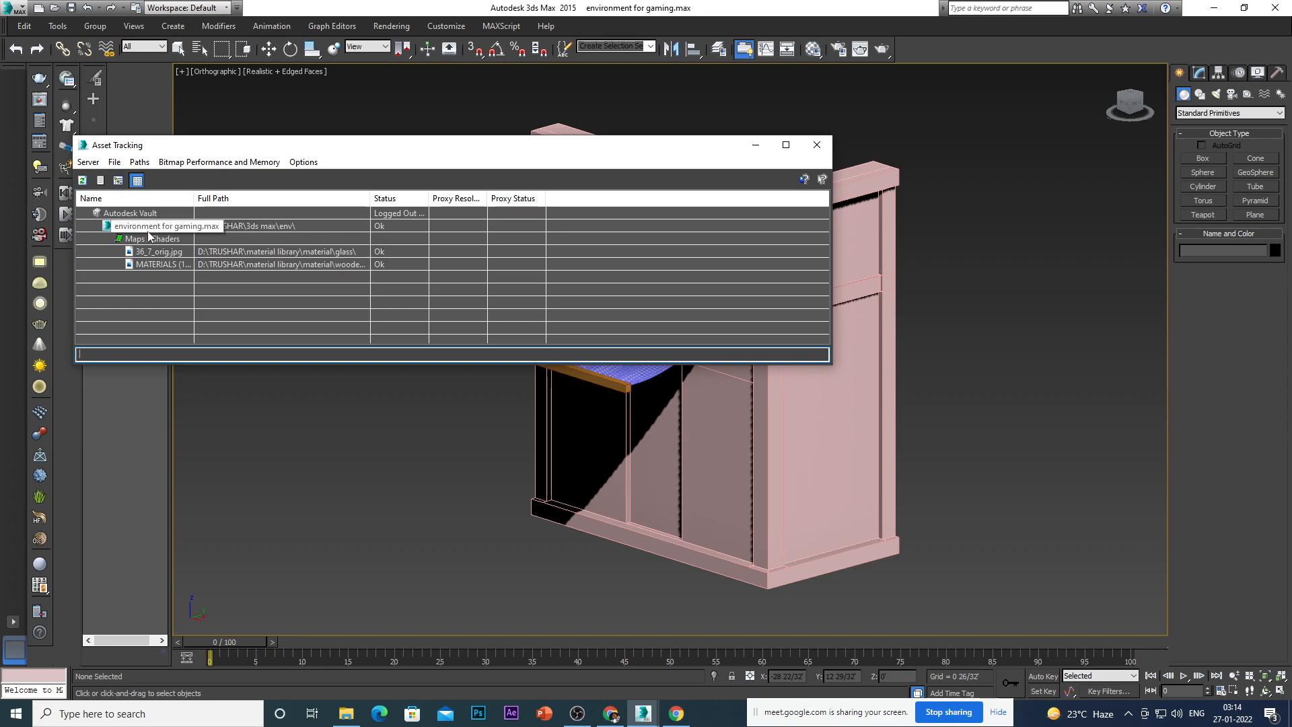
left_click(398, 252)
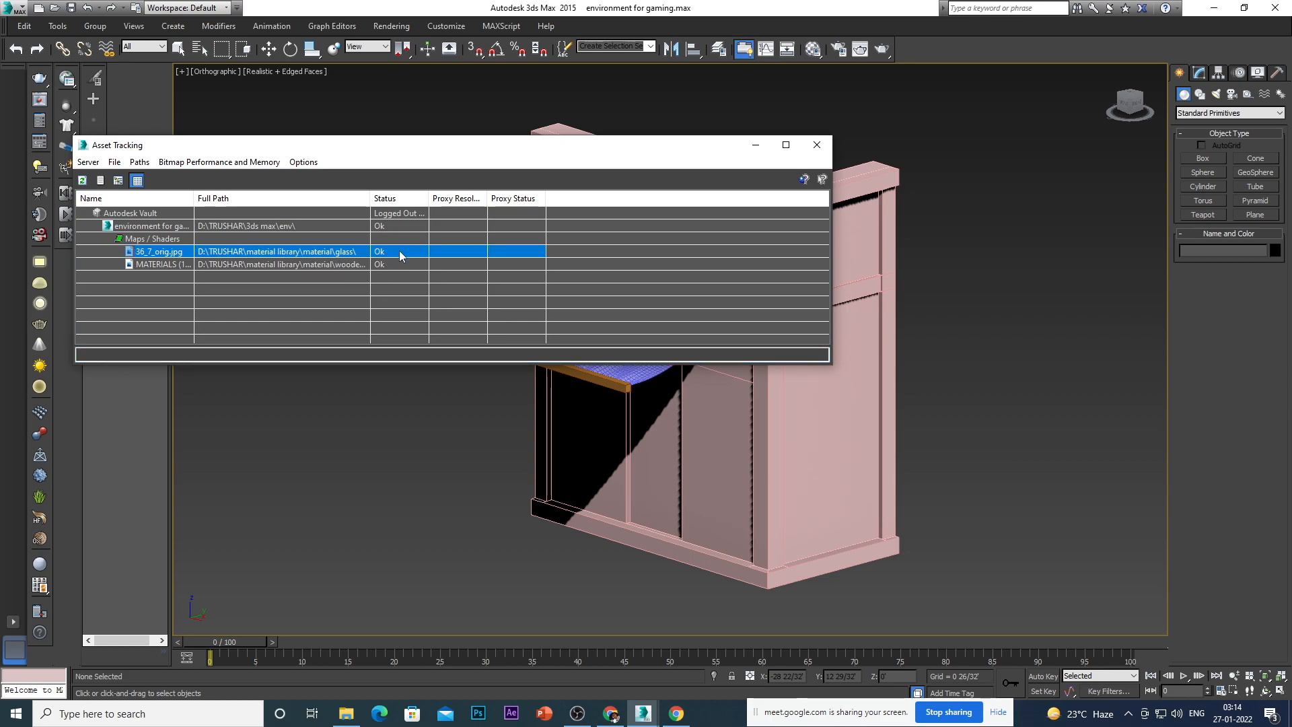
left_click(114, 162)
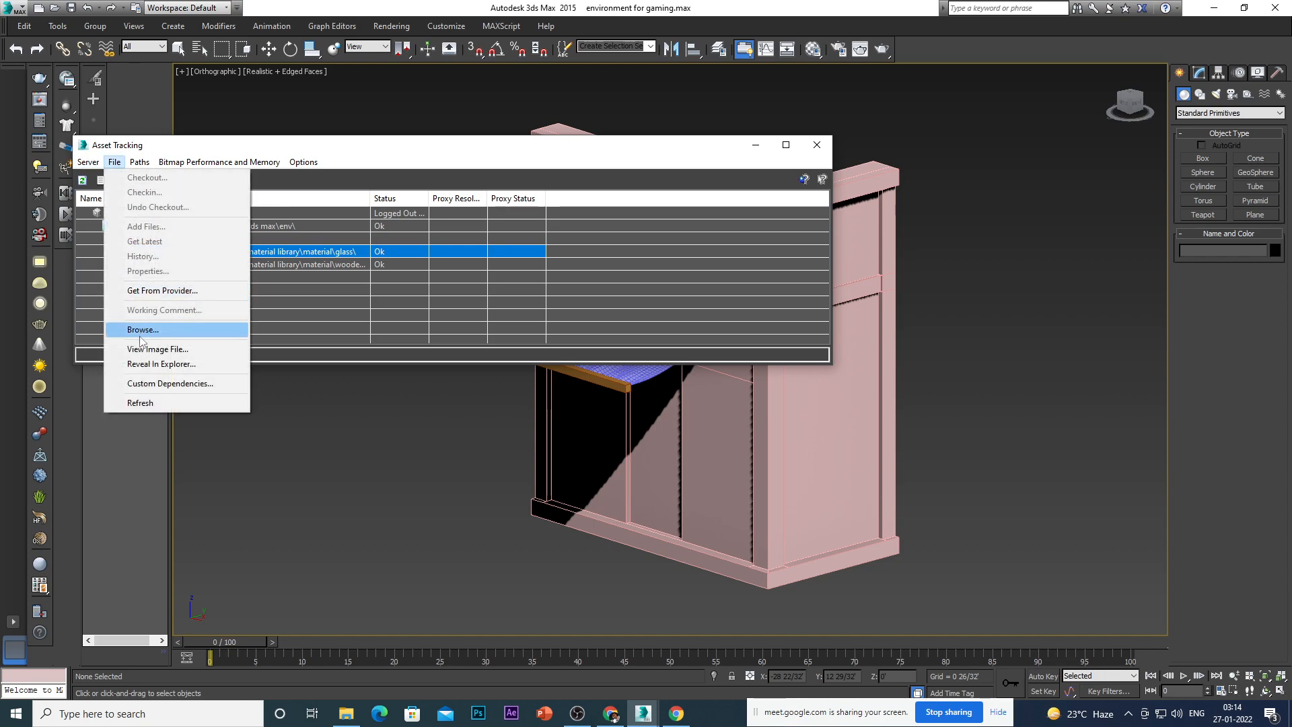
left_click(117, 164)
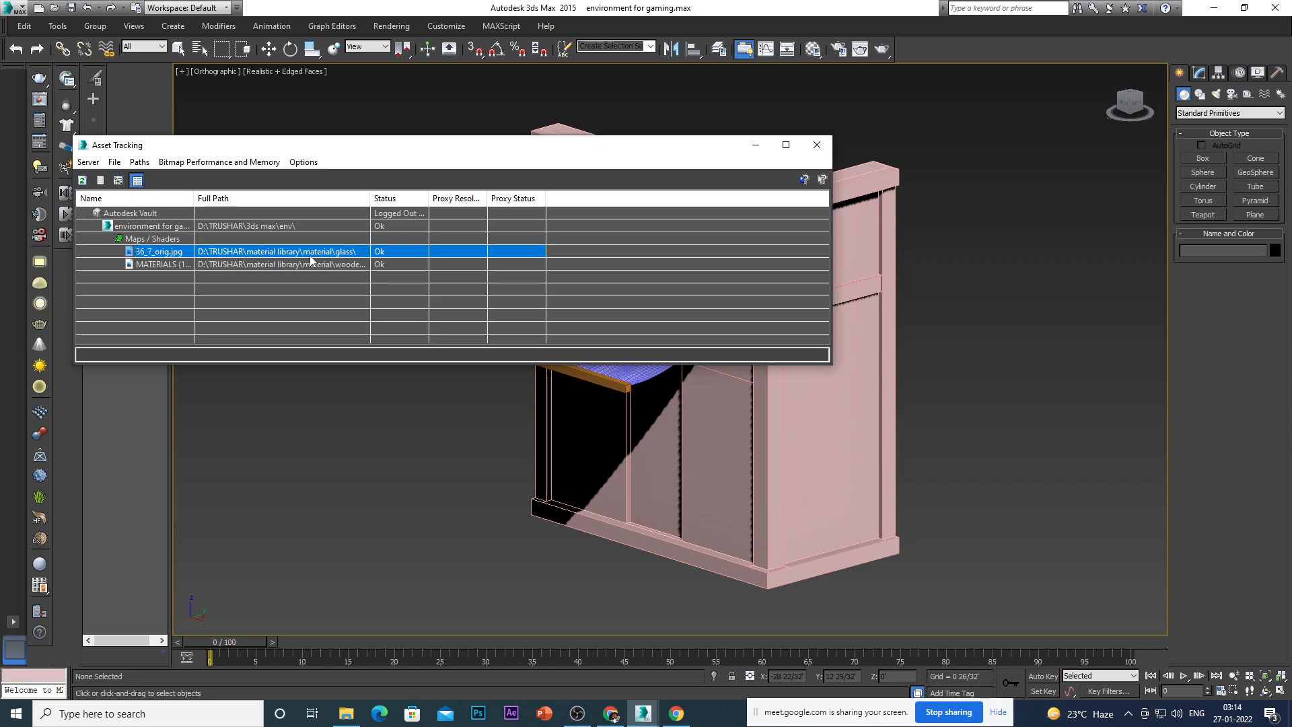
Browse for a new location for 36_7_orig.jpg, going into the extracted archive's folder inside 3ds max\env on drive D.
left_click(114, 162)
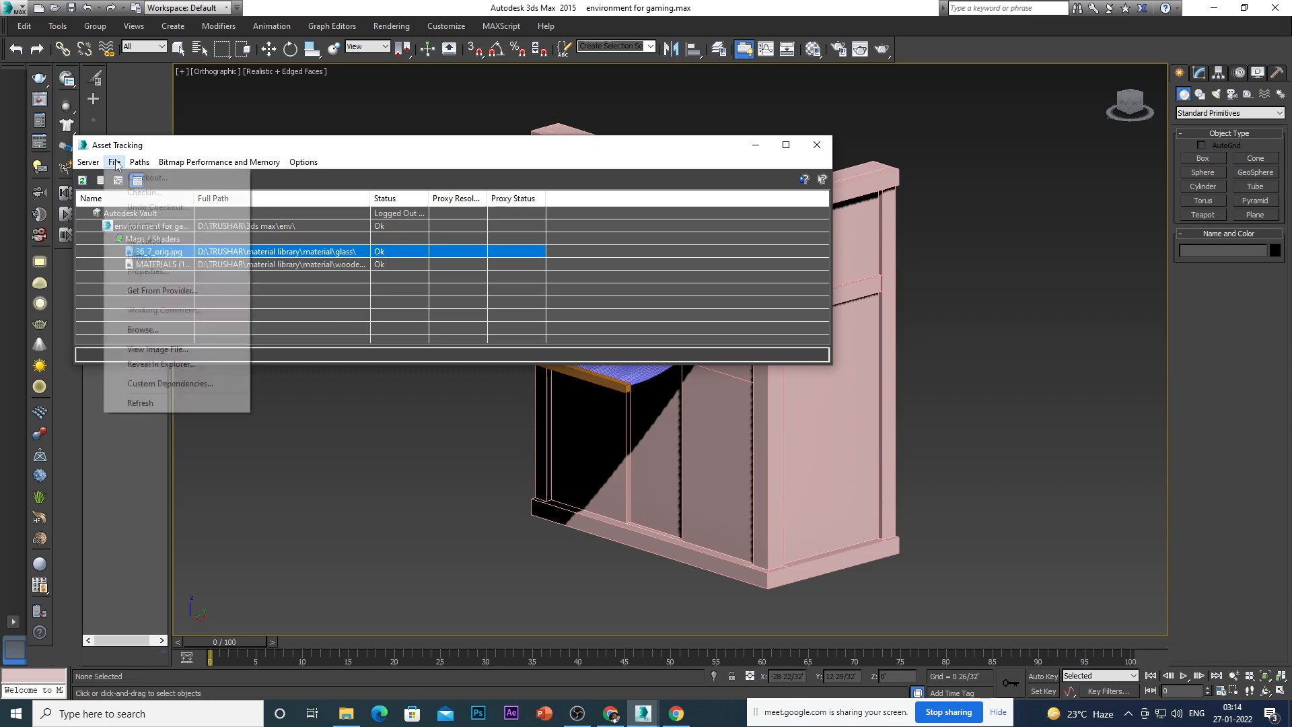
left_click(144, 329)
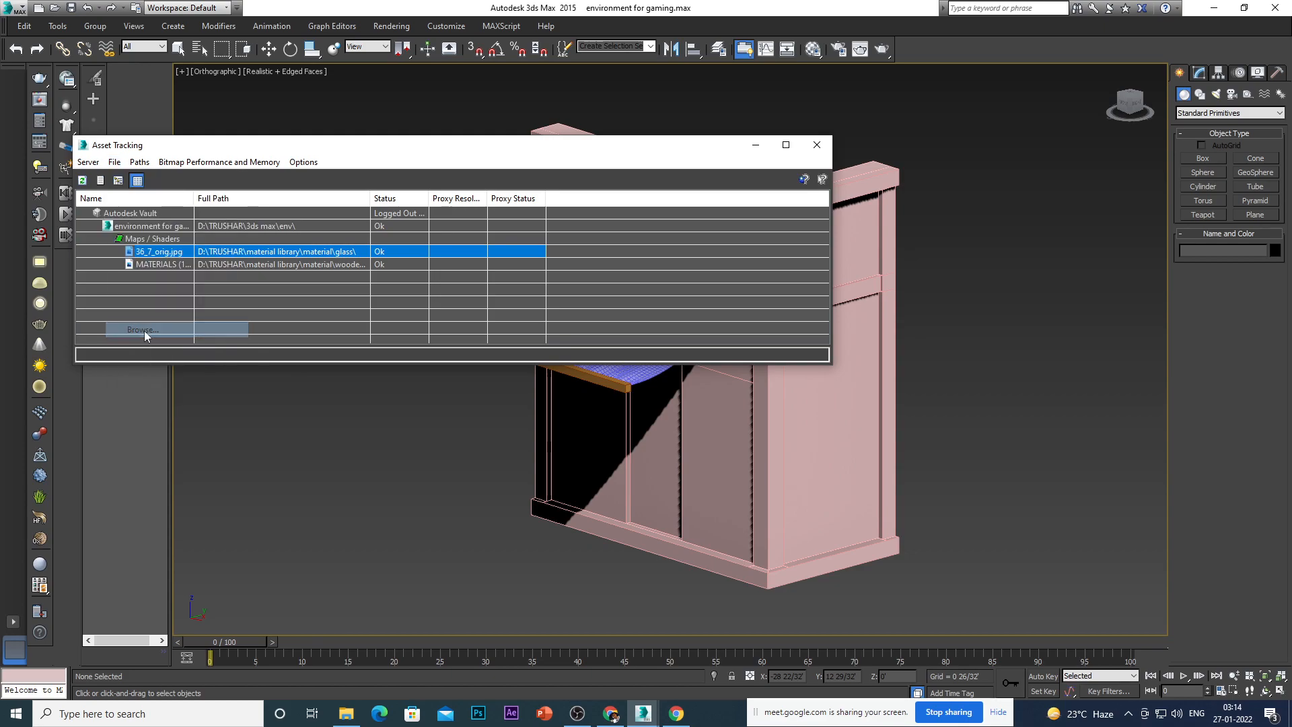
left_click(118, 376)
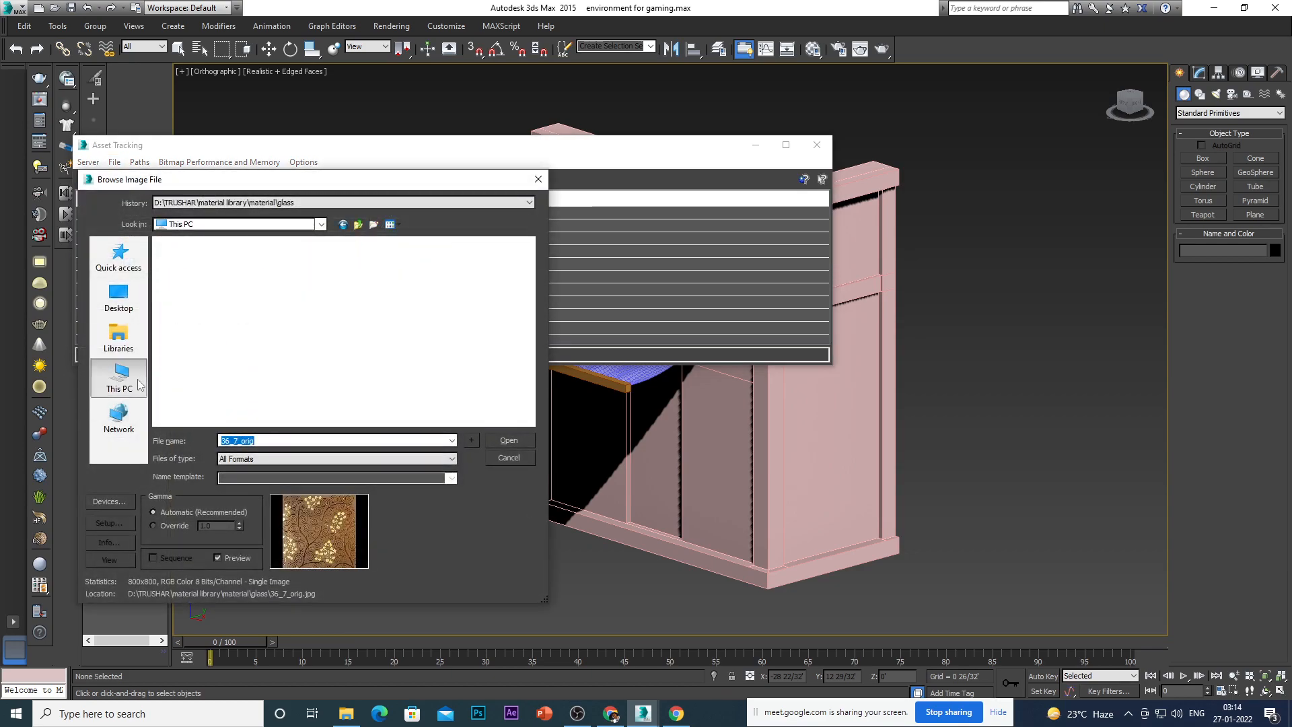
scroll(311, 362, "down", 2)
double_click(296, 360)
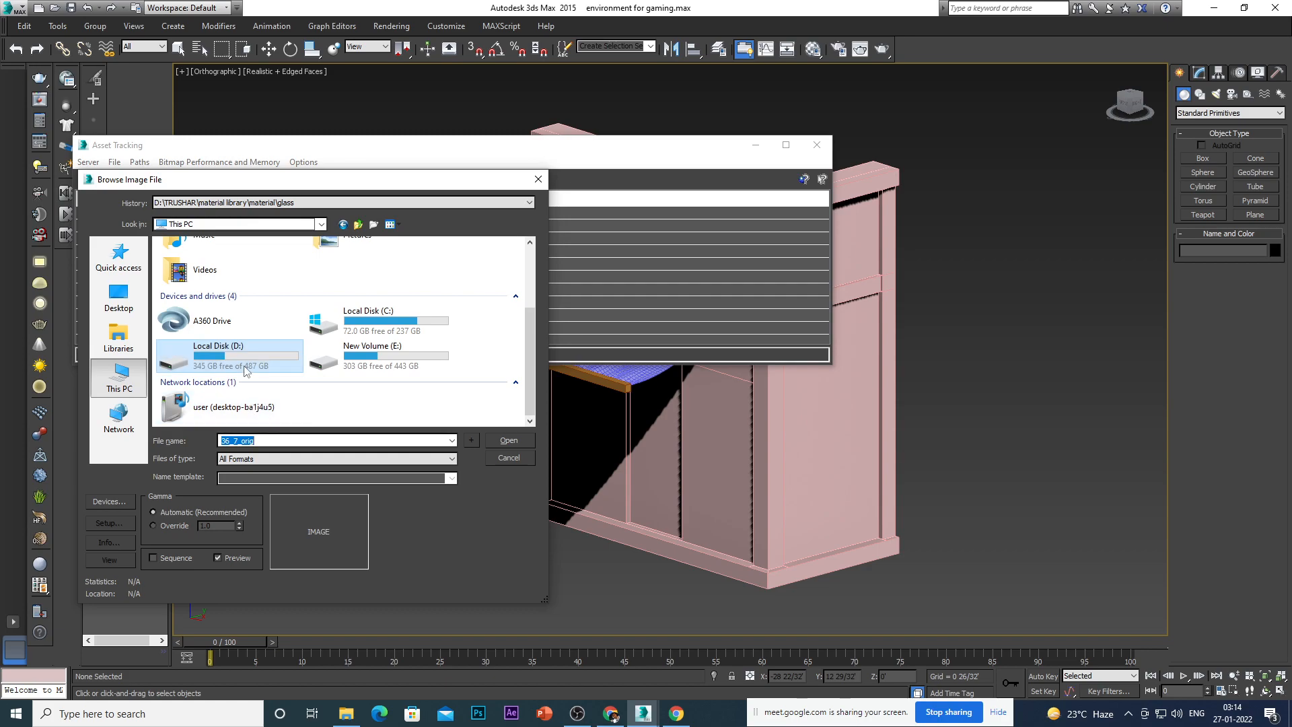
scroll(290, 377, "down", 1)
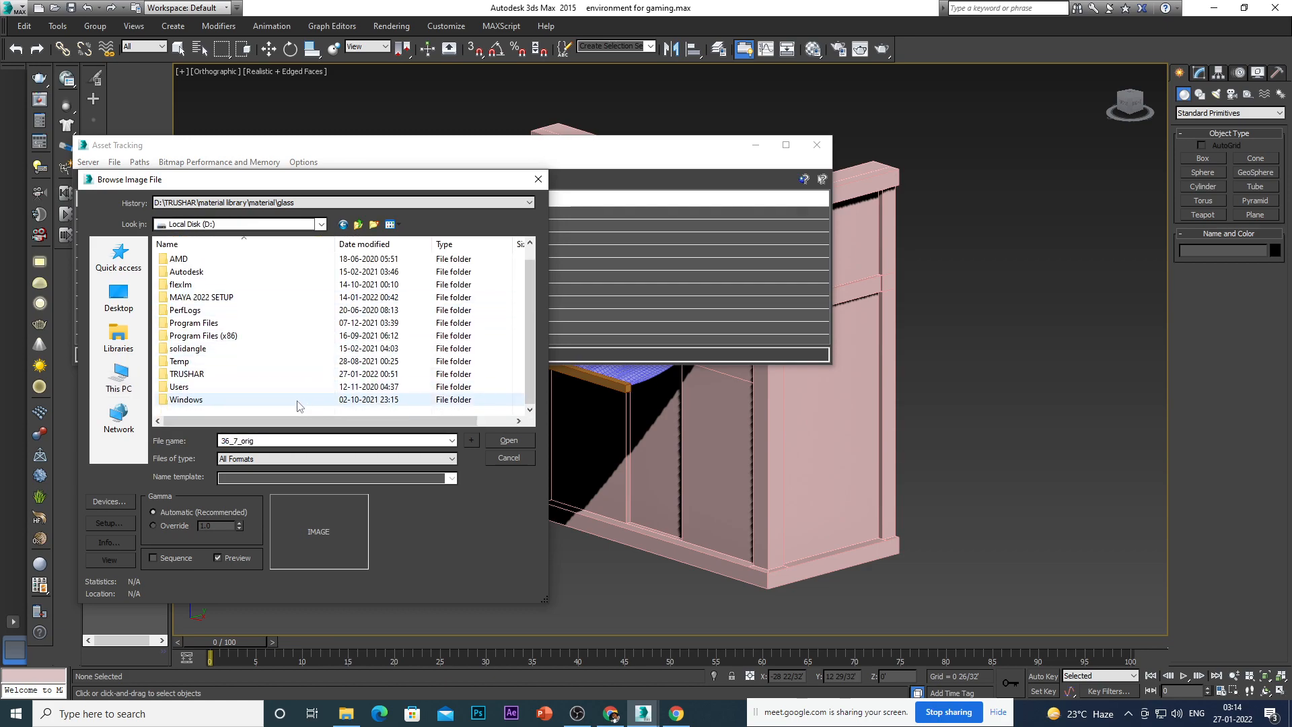
double_click(214, 375)
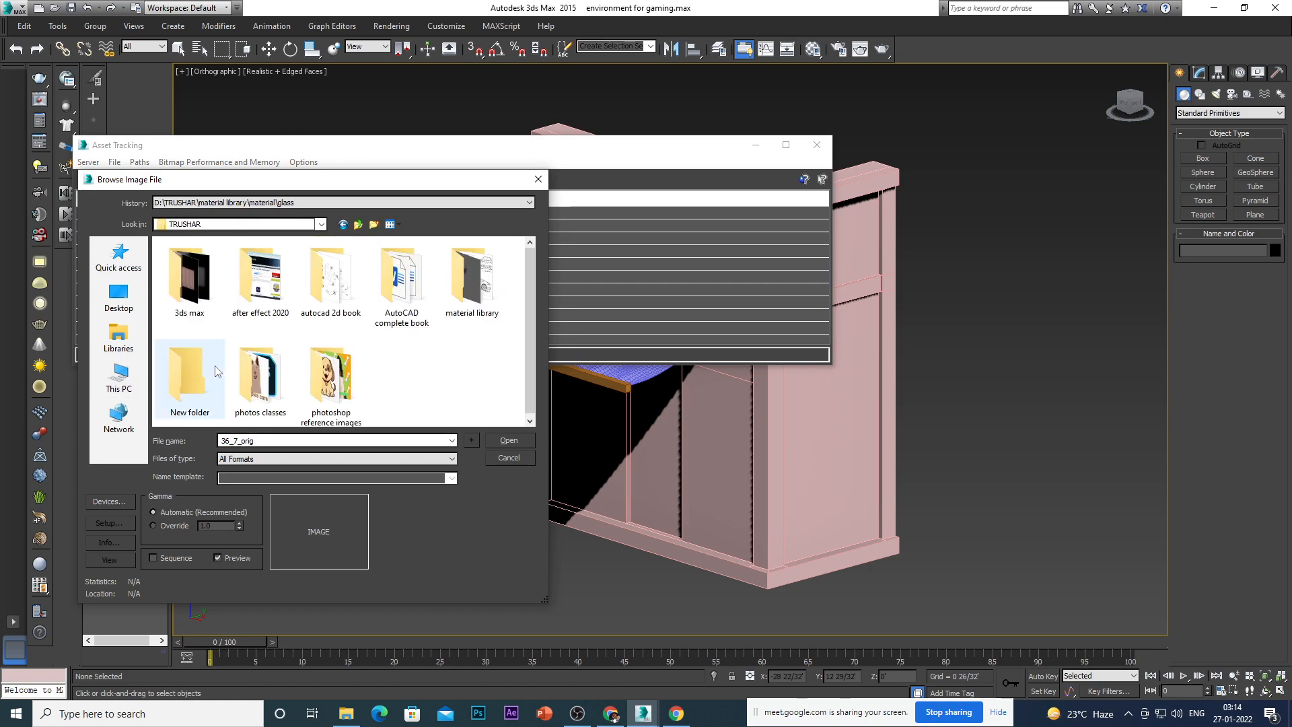
double_click(200, 297)
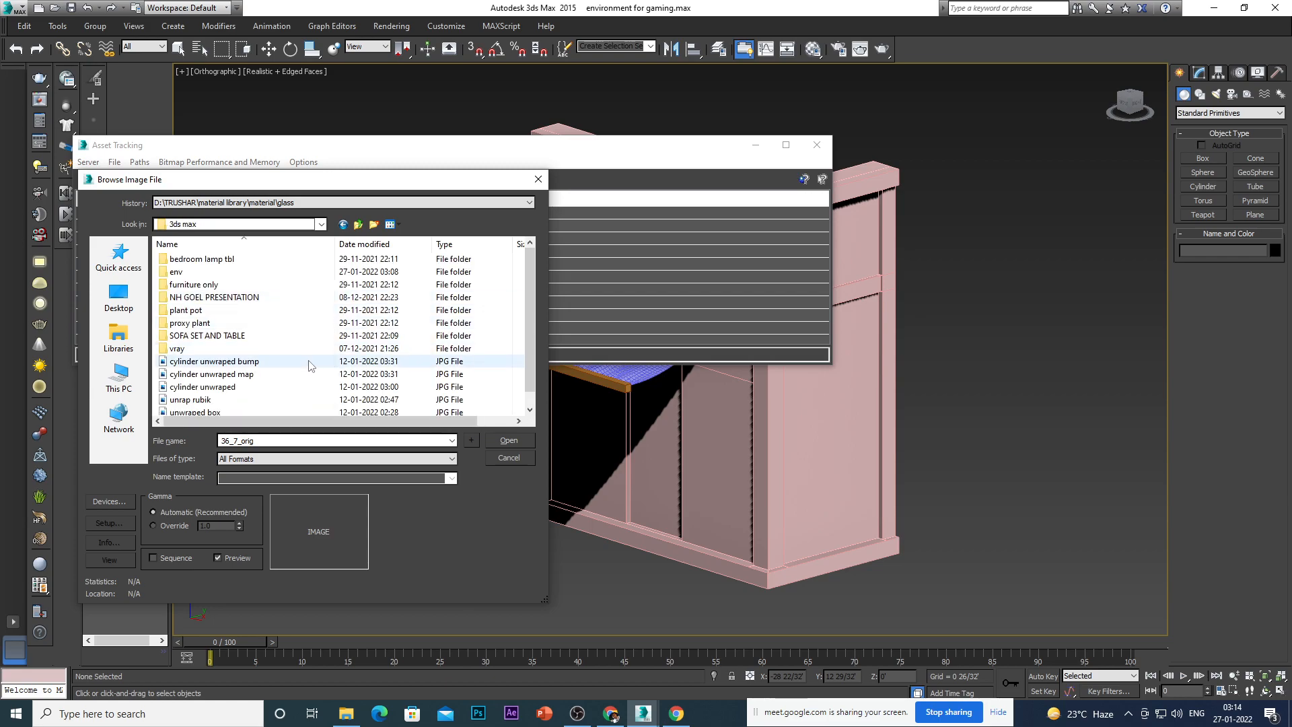
double_click(229, 273)
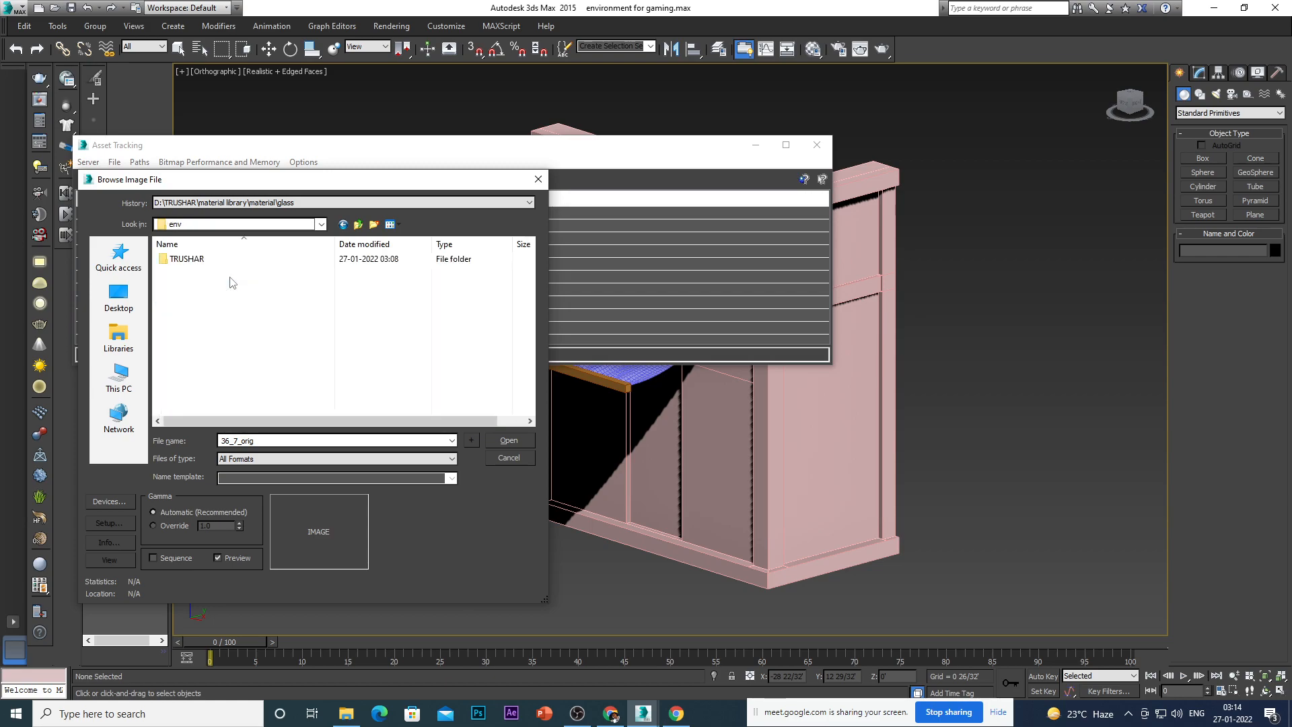
double_click(199, 260)
Relink the glass texture to the 36_7_orig copy in the archive's material library\material\glass folder.
left_click_drag(335, 184, 740, 310)
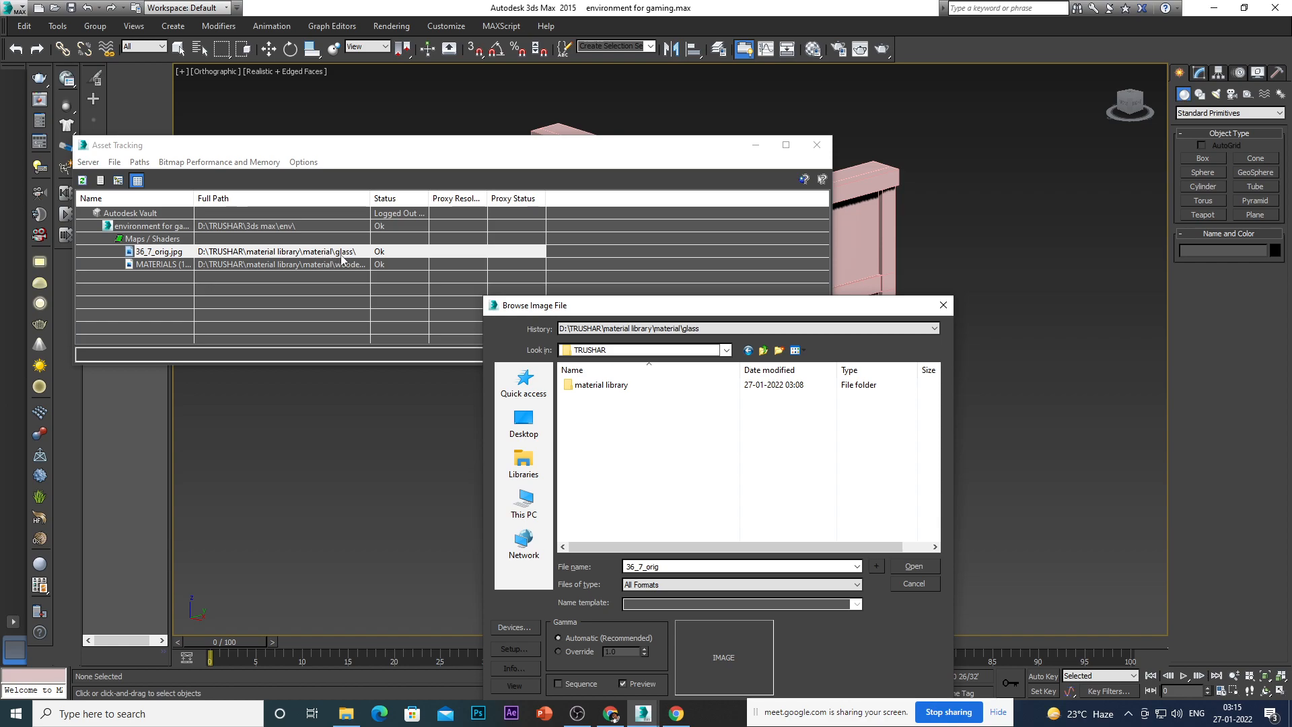
double_click(598, 384)
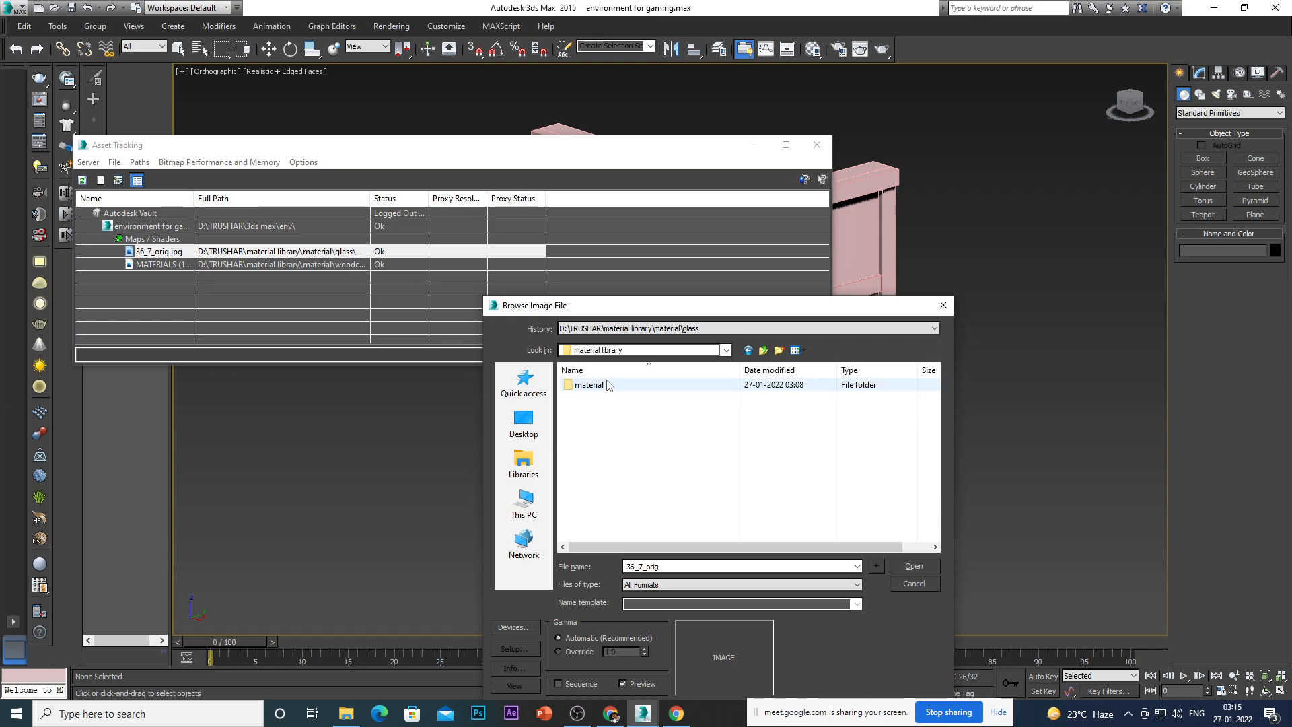
double_click(605, 384)
double_click(605, 385)
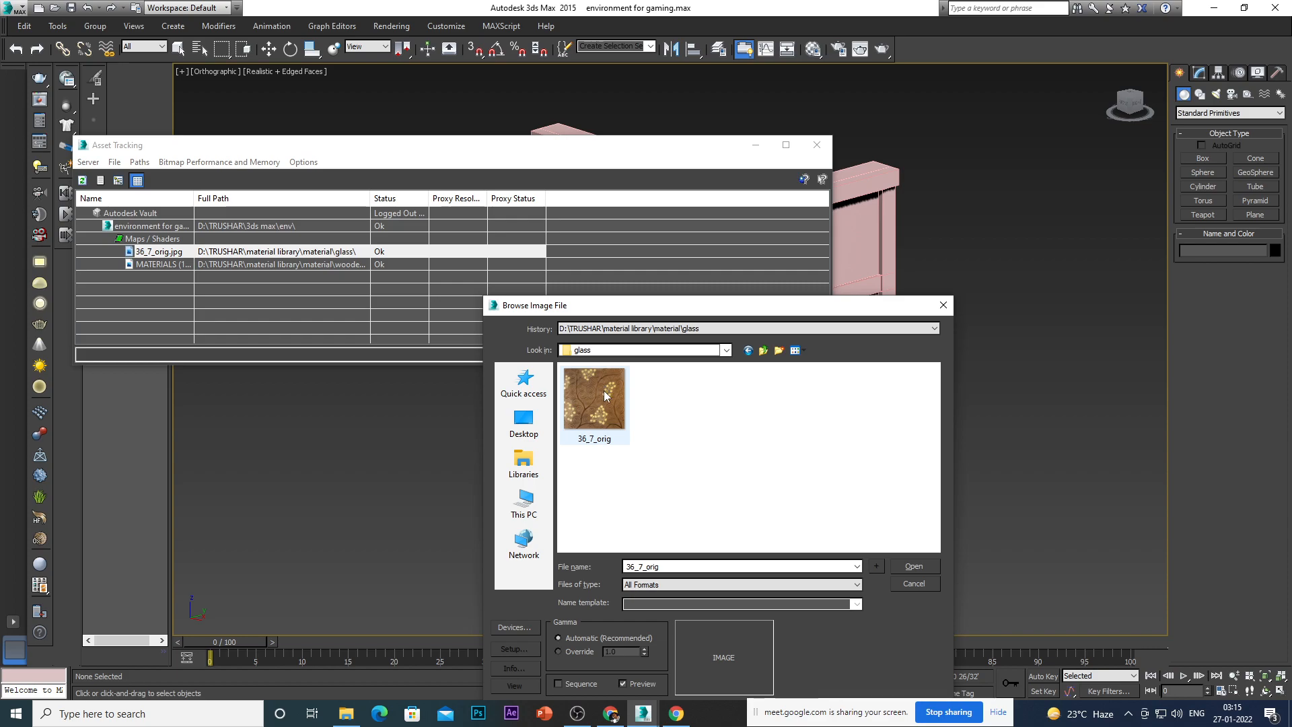
left_click(589, 397)
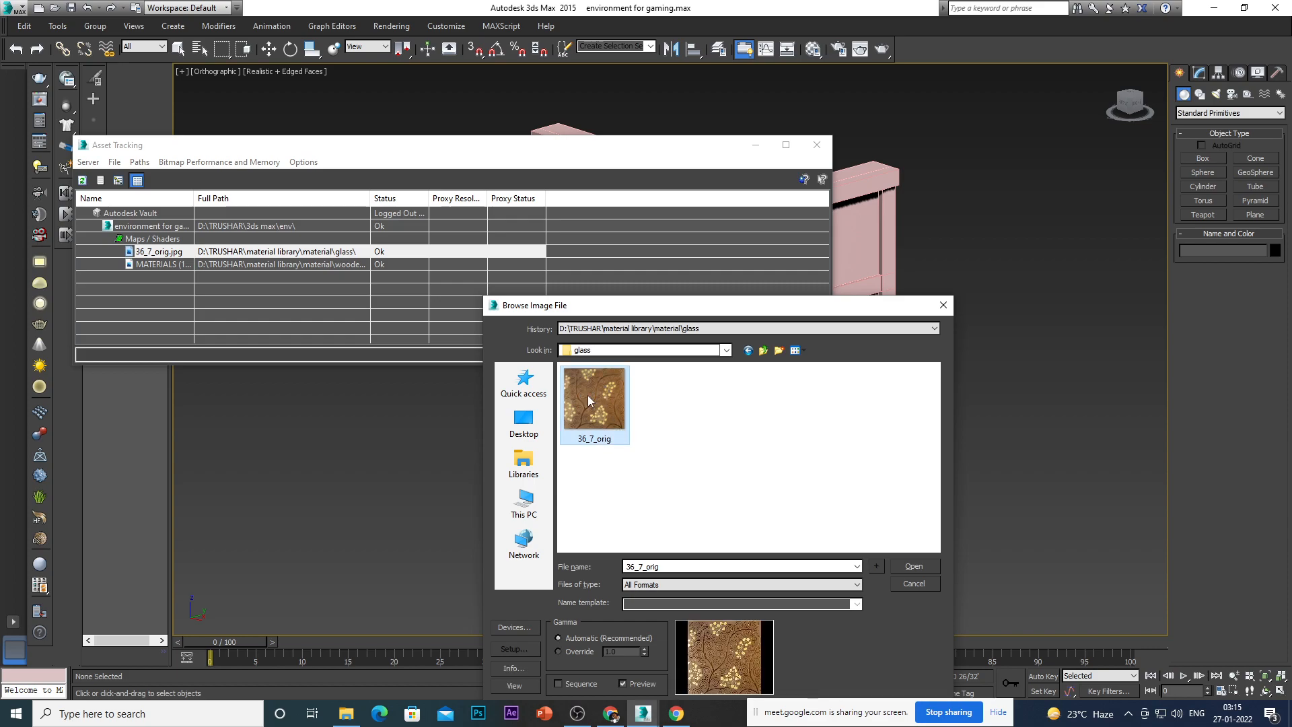
left_click(912, 565)
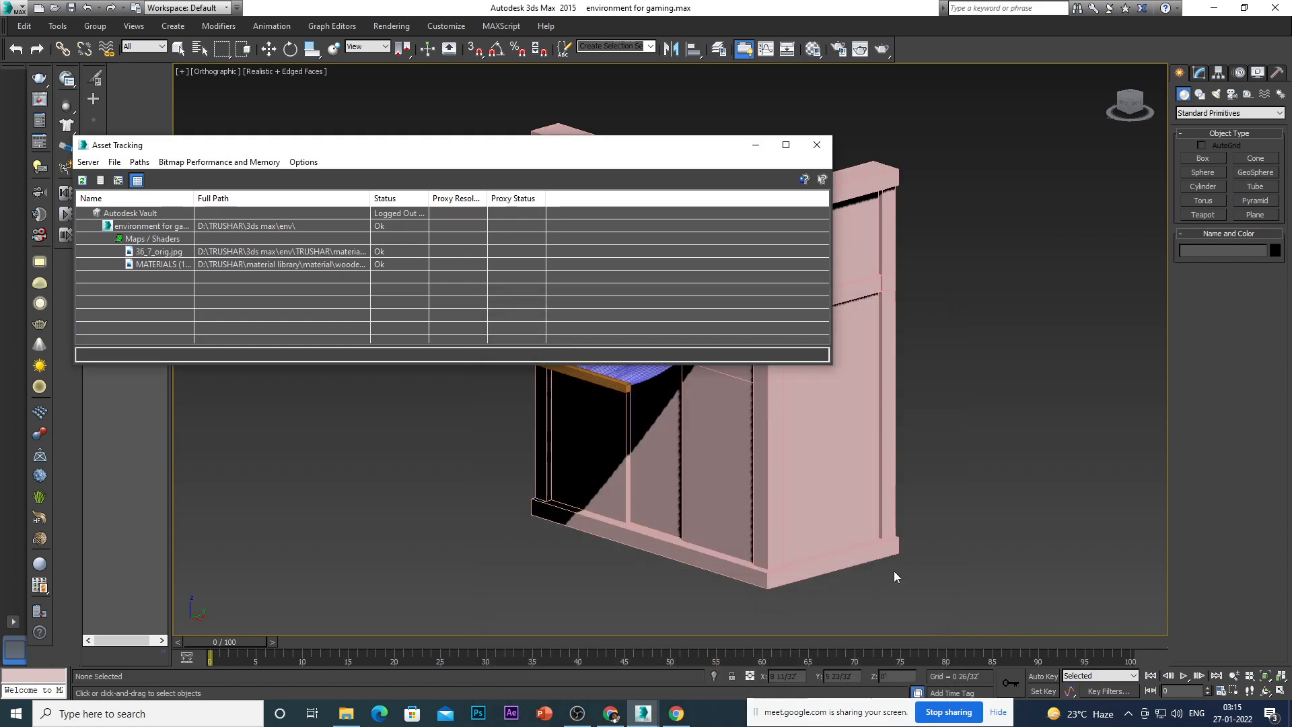
Select the wooden texture MATERIALS (124) in Asset Tracking and browse to the 3ds max\env folder on drive D for its new location.
left_click(401, 250)
left_click(397, 266)
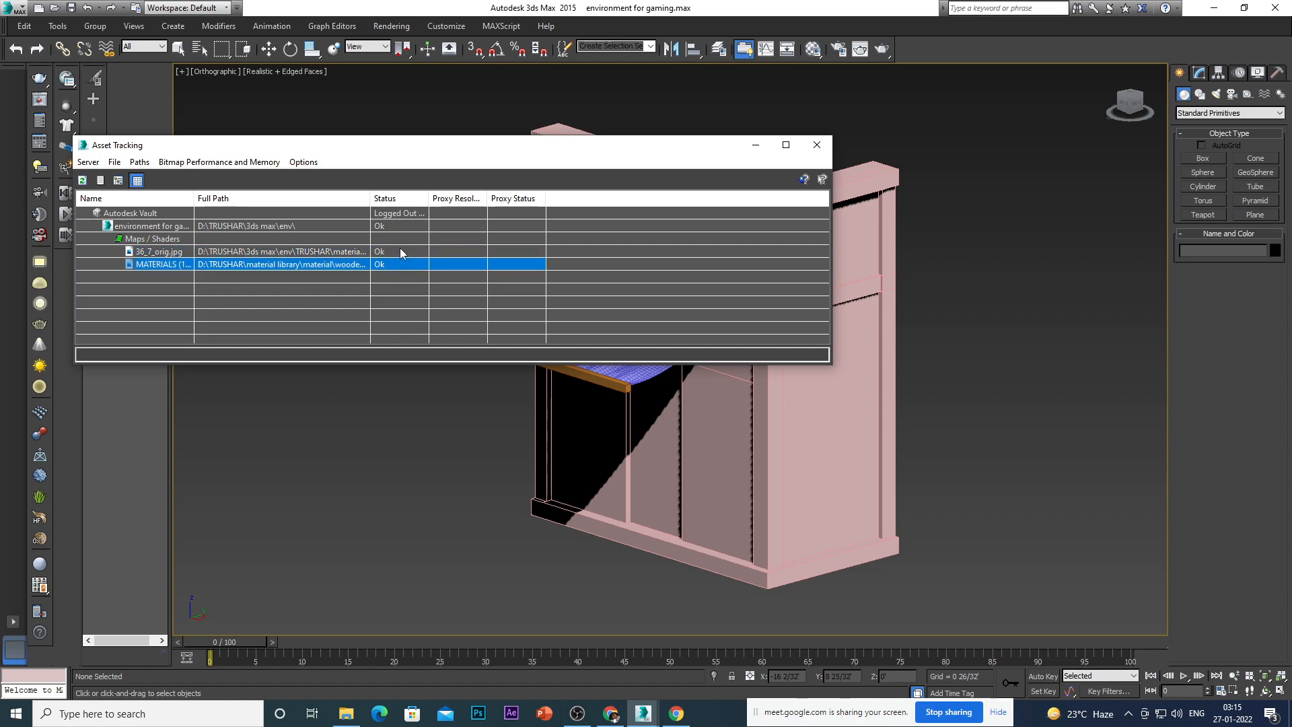
left_click(393, 250)
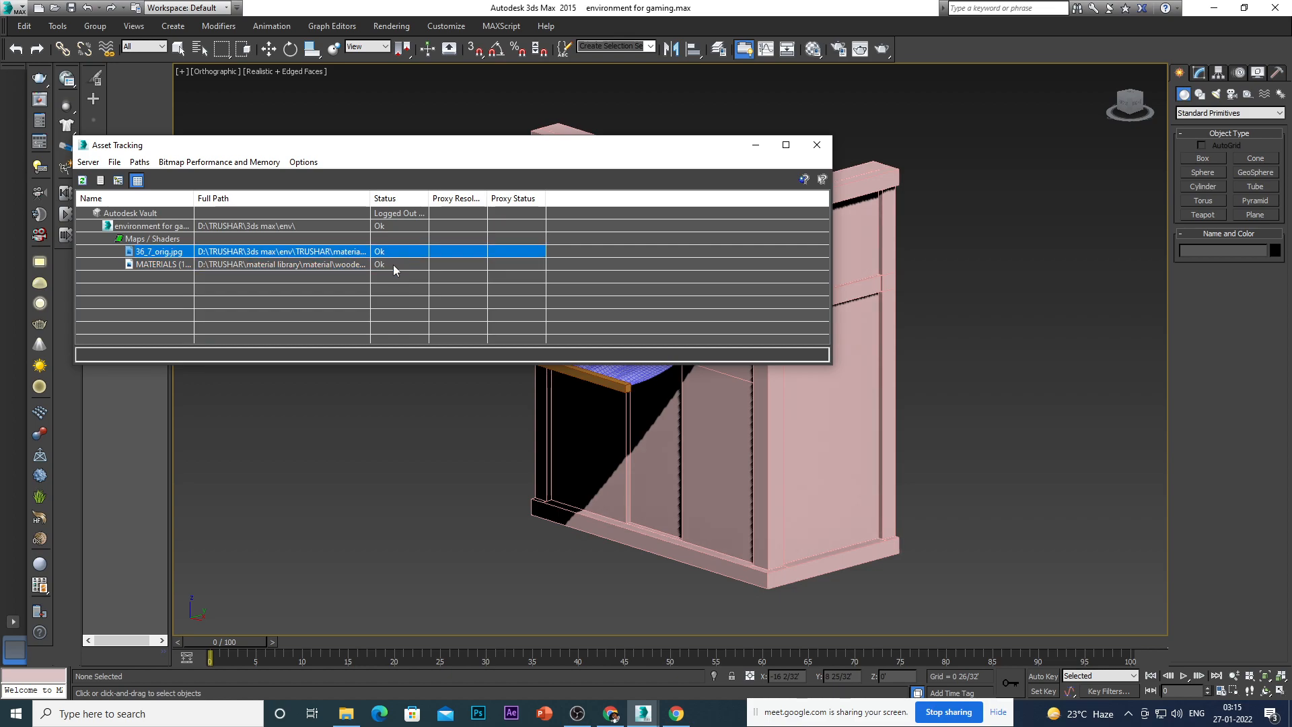
left_click(395, 263)
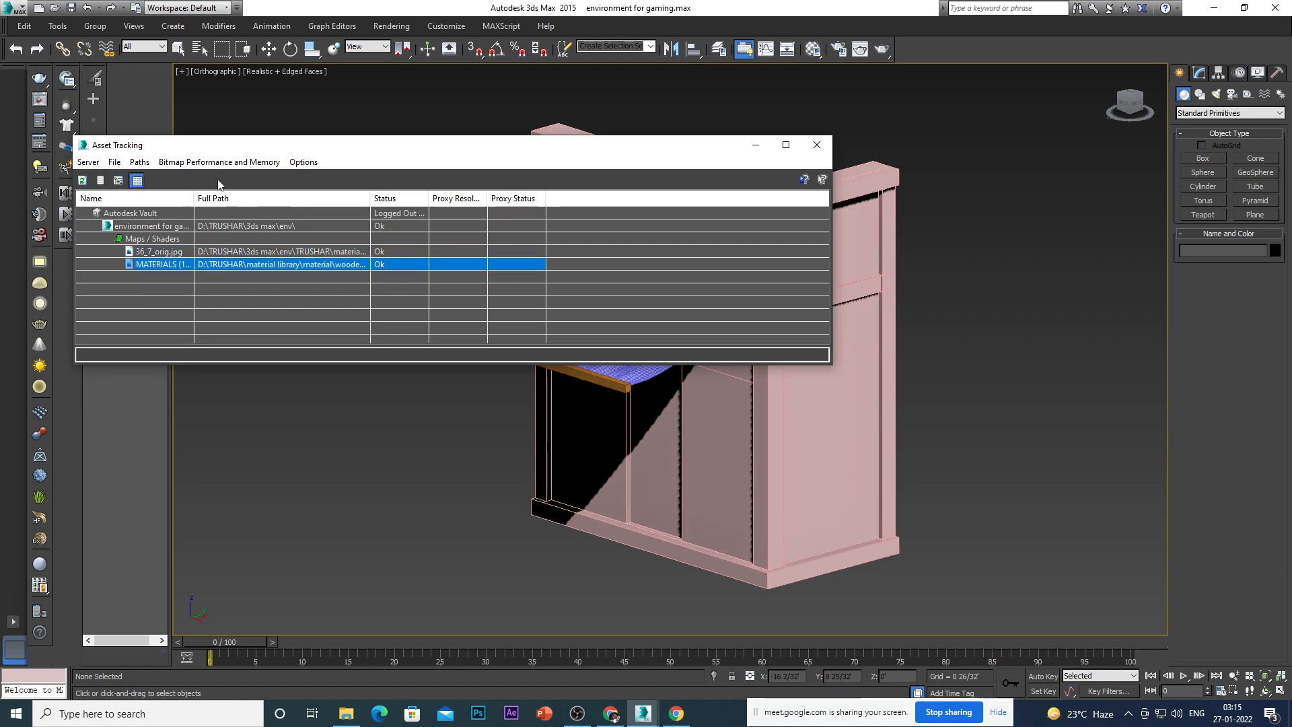
left_click(114, 162)
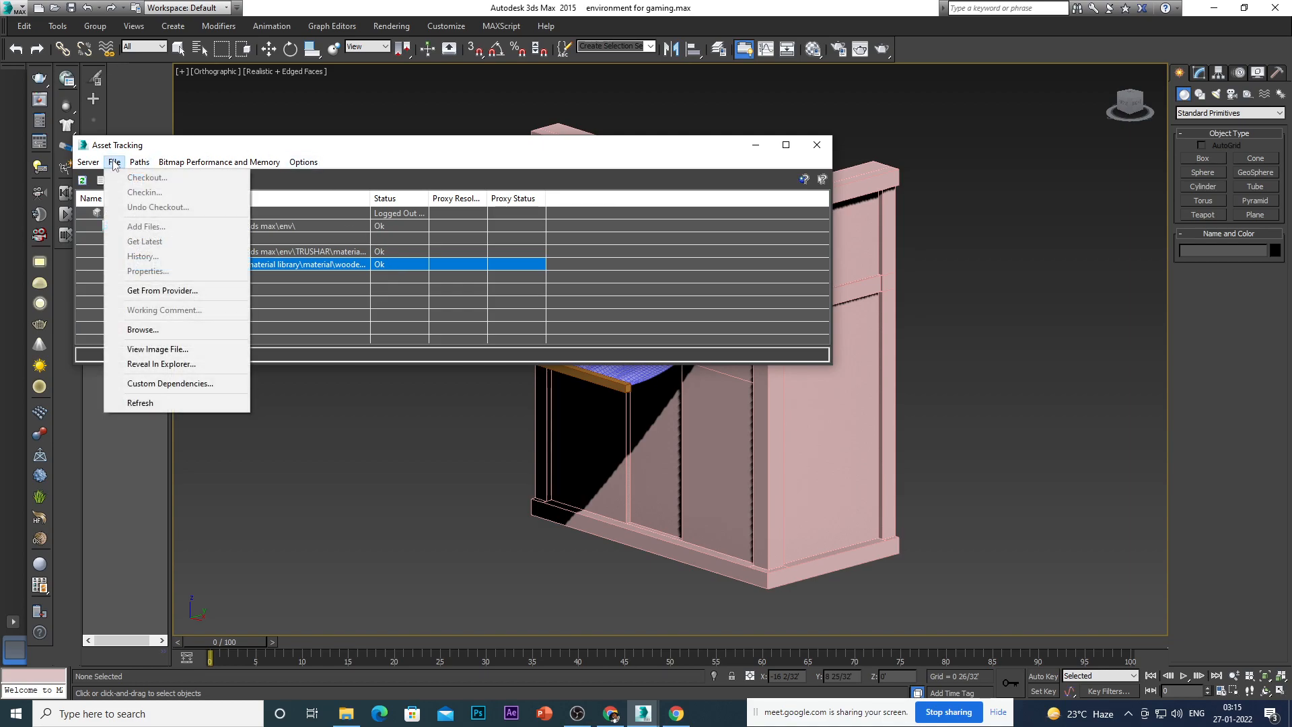
left_click(142, 329)
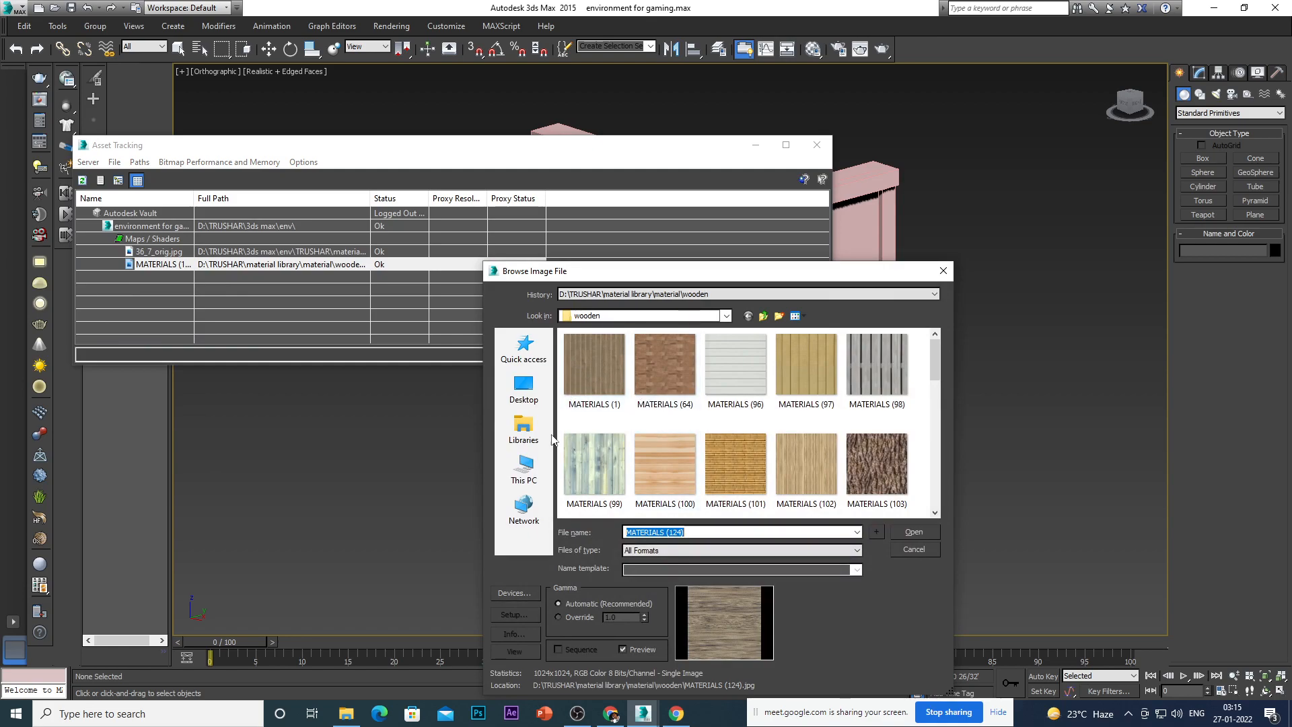
left_click(523, 468)
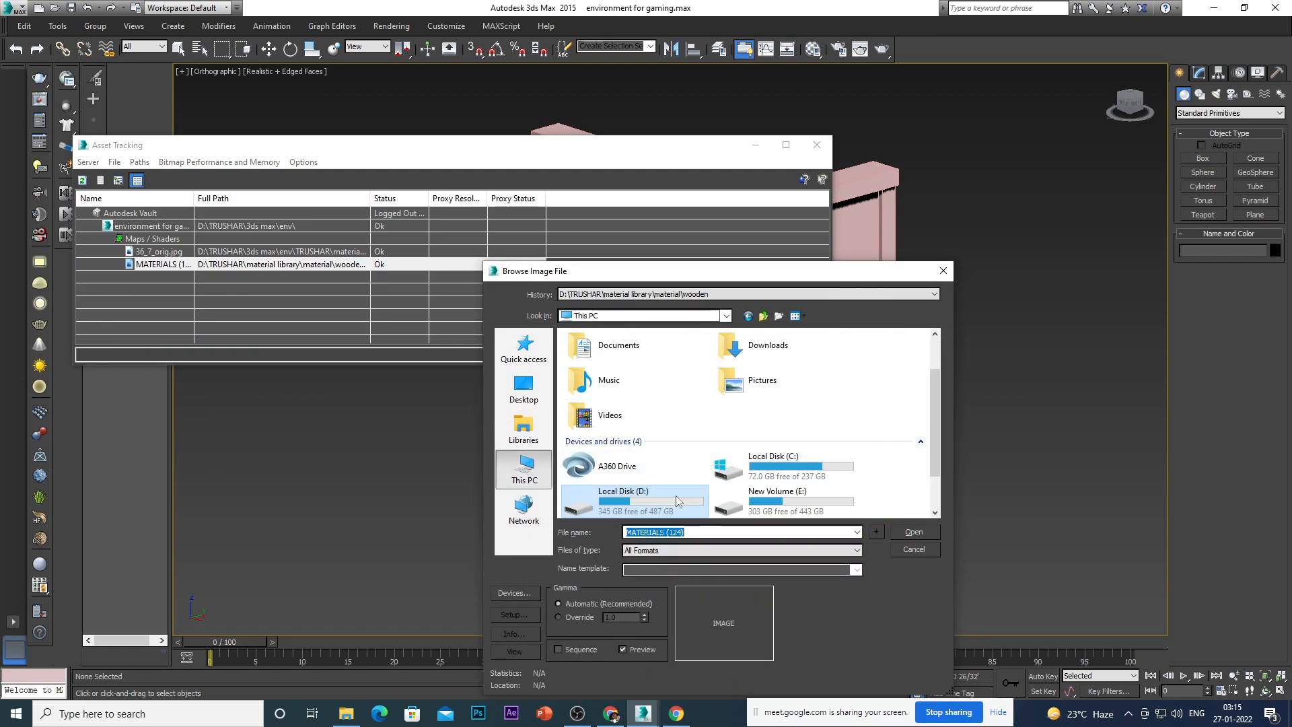
double_click(676, 495)
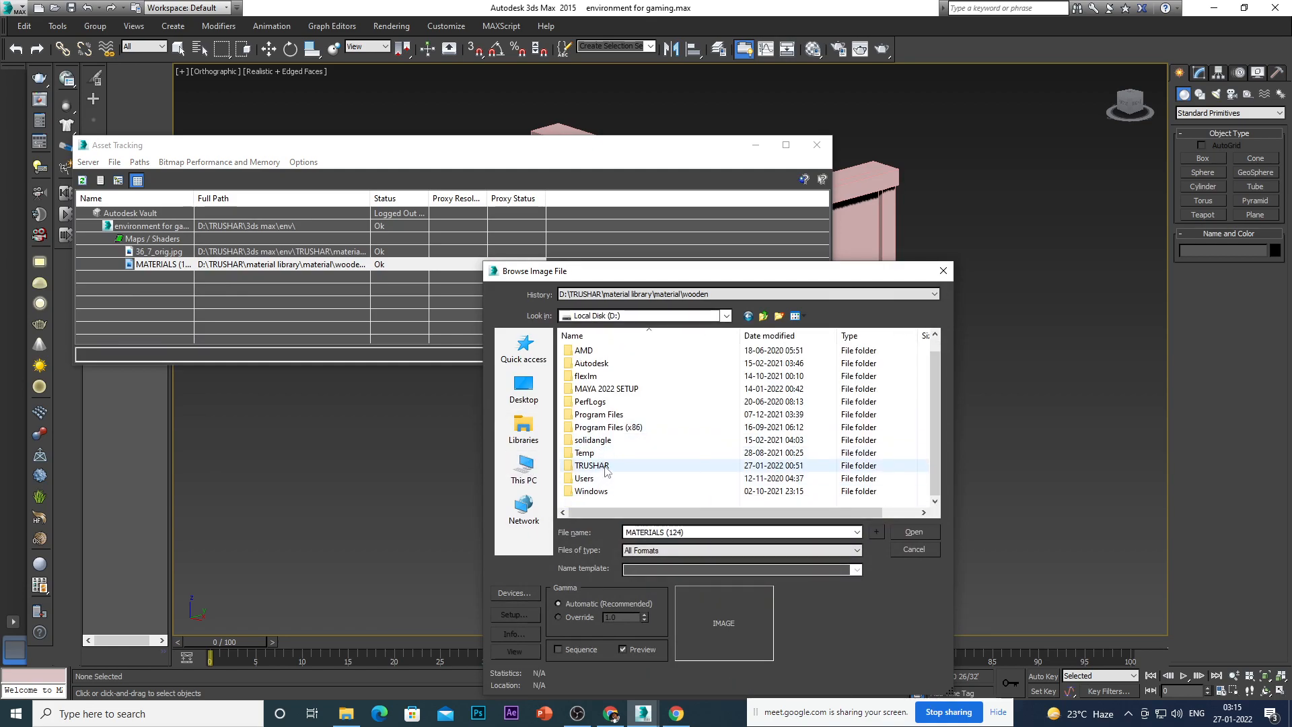
double_click(605, 467)
double_click(596, 390)
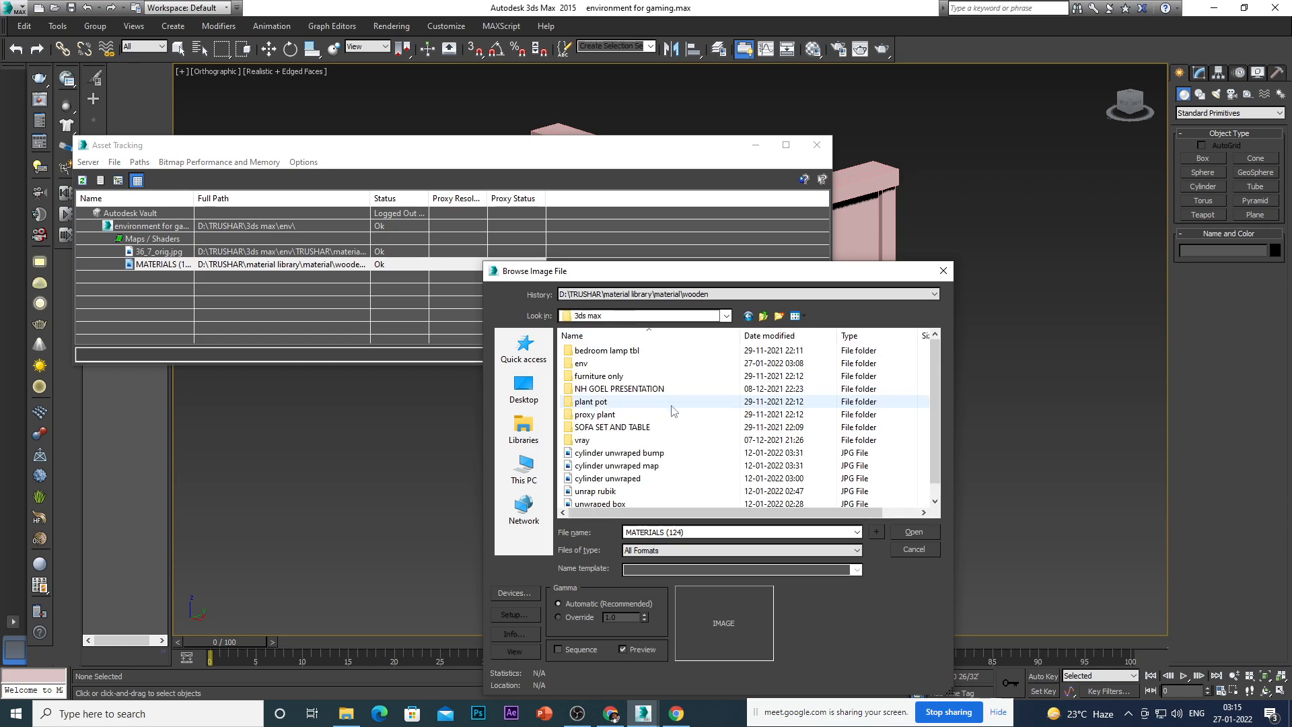
double_click(615, 363)
Relink the wooden texture to the MATERIALS (124) copy in the archive's material library\material\wooden folder.
double_click(628, 354)
double_click(600, 350)
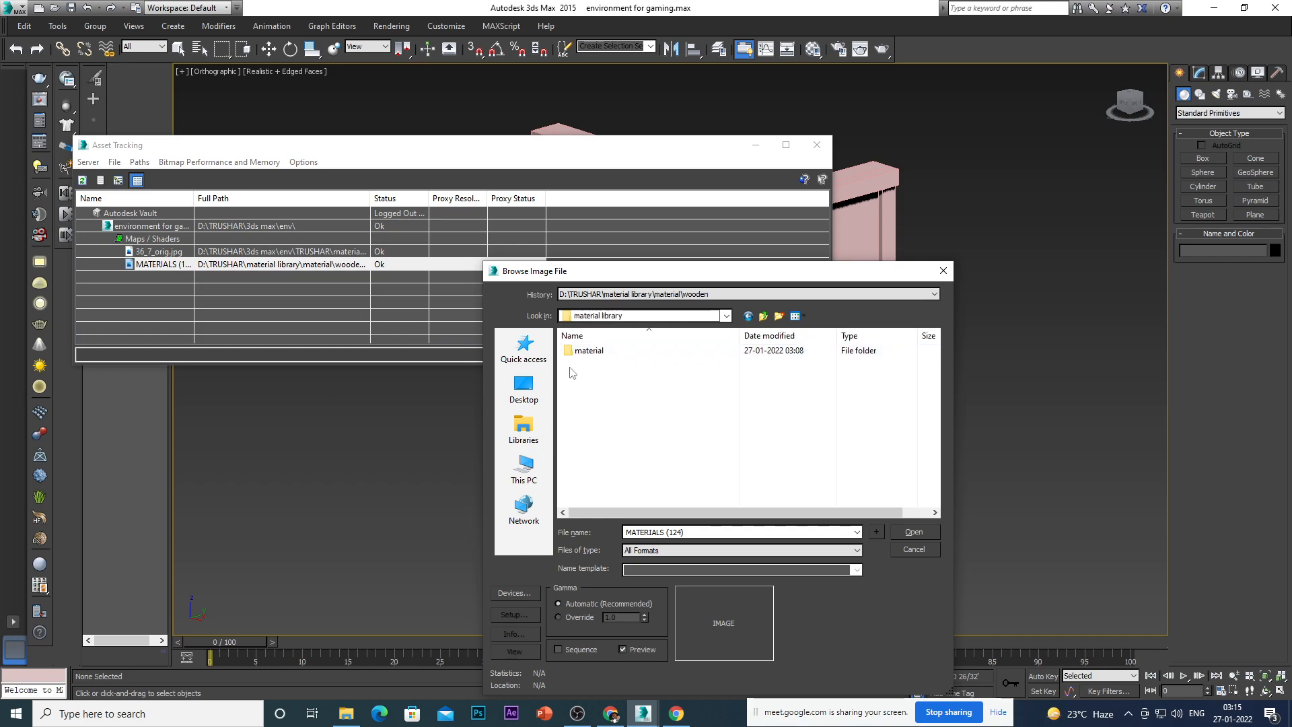
double_click(635, 351)
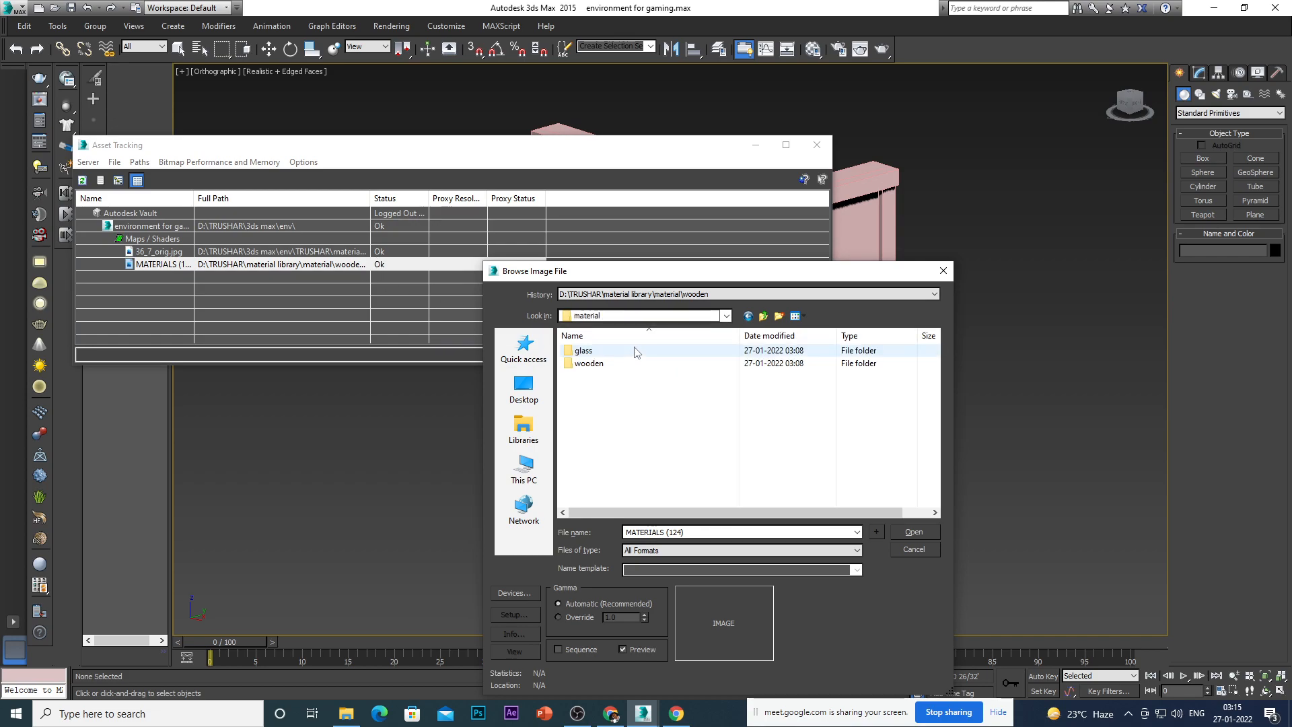
left_click(609, 365)
double_click(608, 368)
left_click(594, 365)
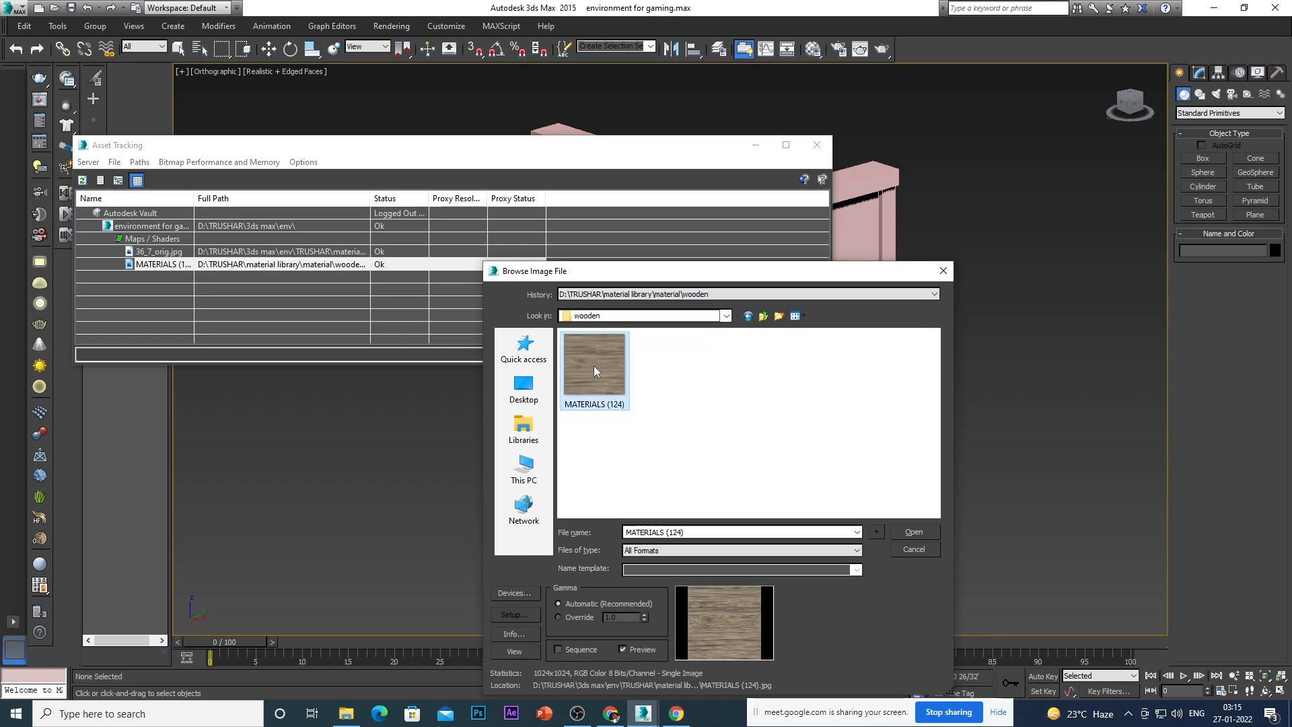
left_click(913, 532)
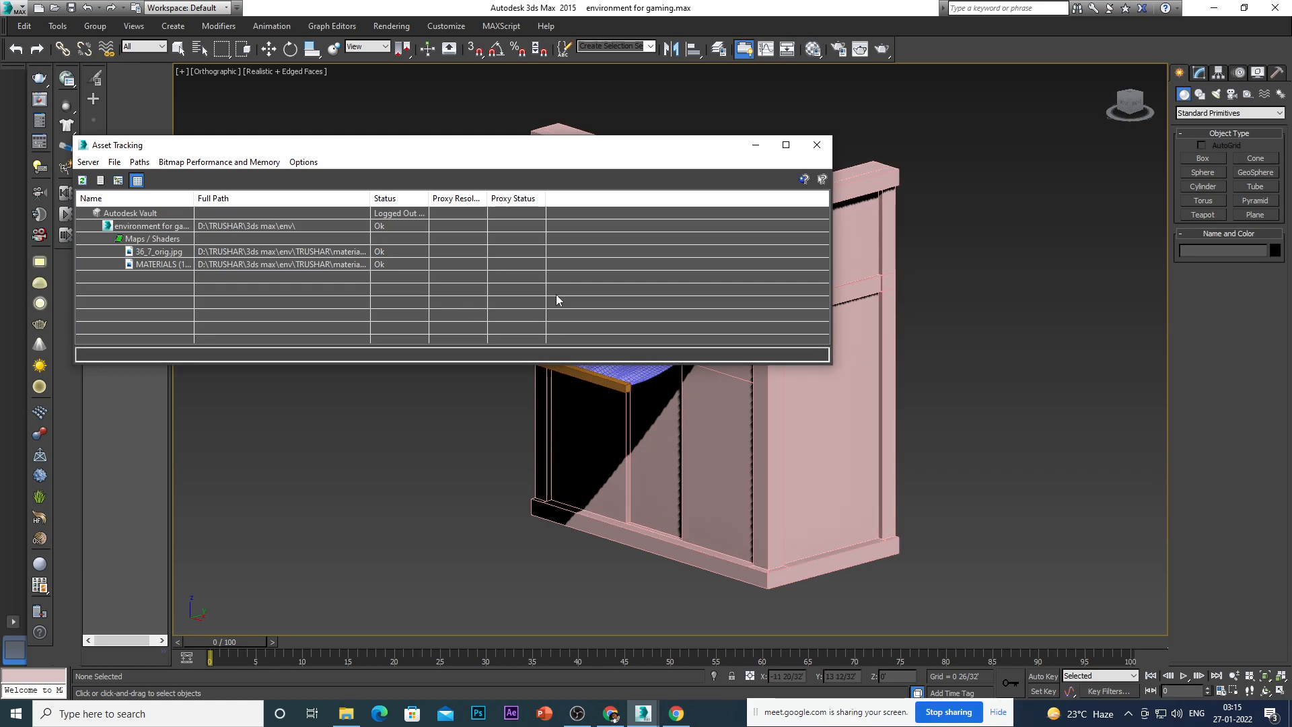
Check the texture paths and the file options available for environment for gaming.max, and clear the selection.
left_click(387, 226)
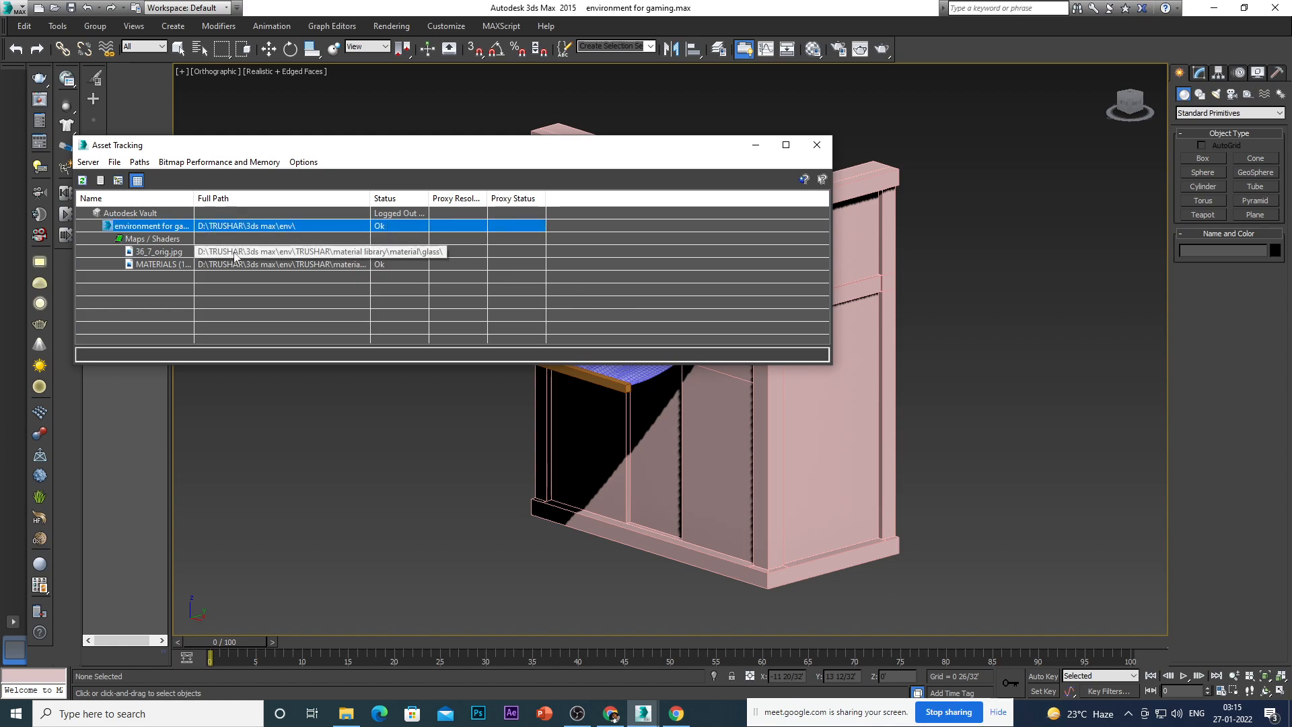
left_click(114, 162)
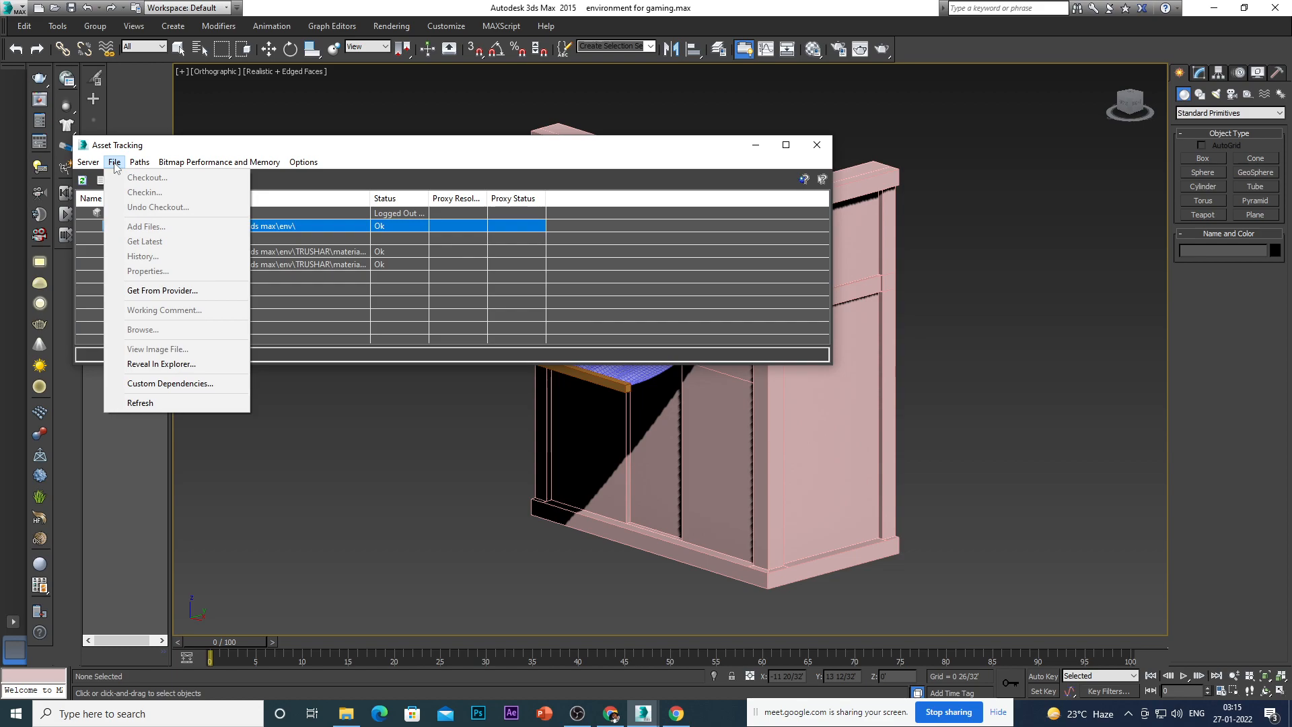
left_click(115, 162)
left_click(574, 233)
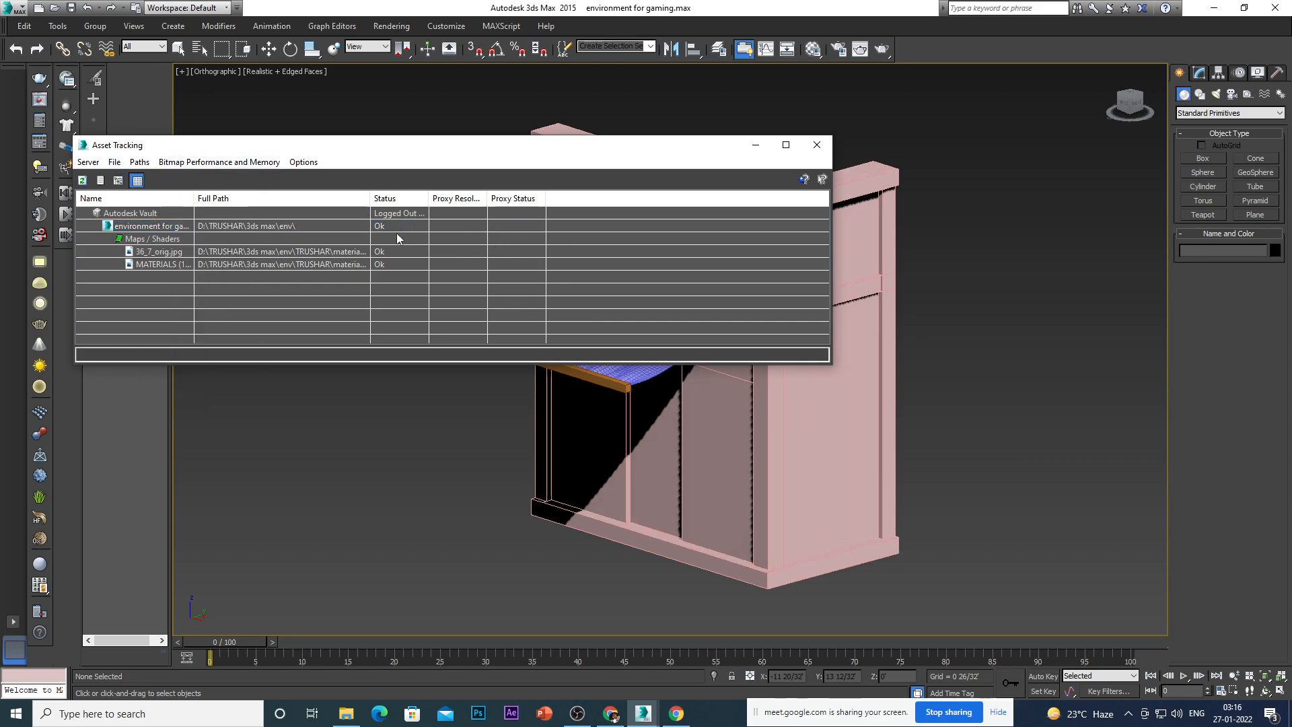
Check the status of the relinked 36_7_orig.jpg and MATERIALS textures in Asset Tracking, and close the asset list.
left_click(399, 253)
left_click(397, 265)
left_click(397, 253)
left_click(397, 263)
left_click(398, 251)
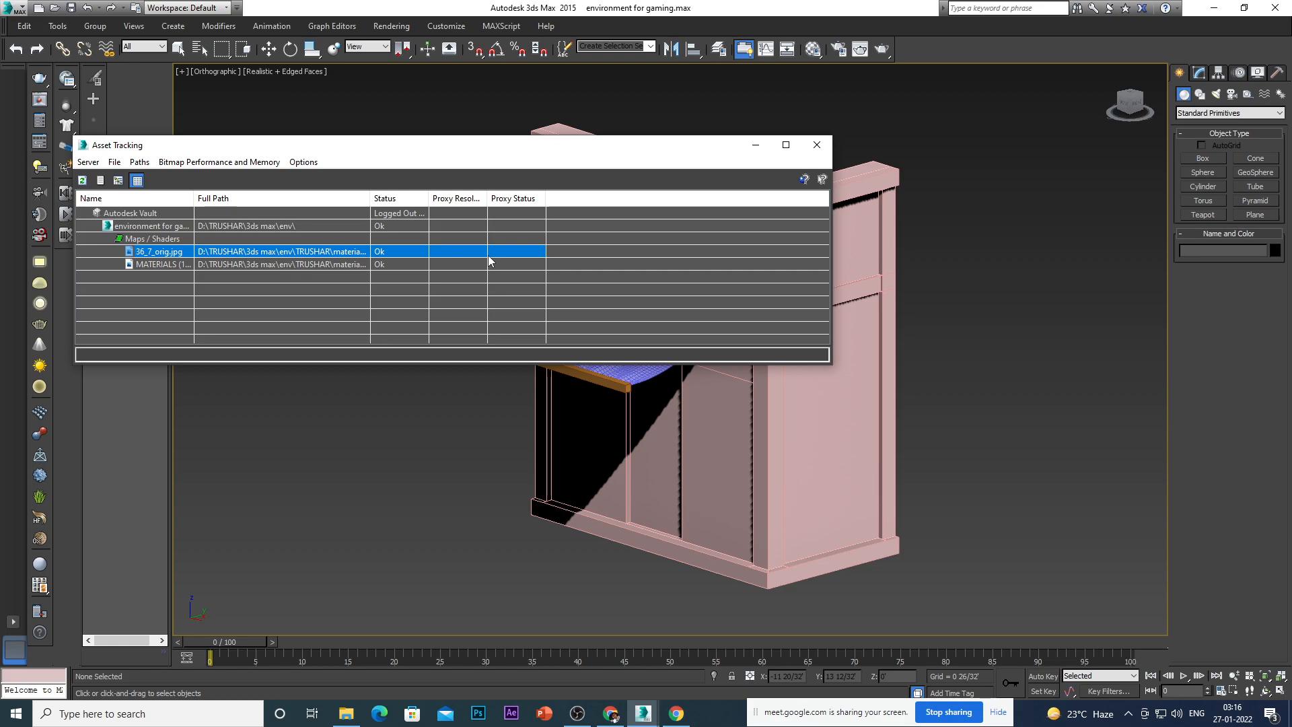
left_click(817, 144)
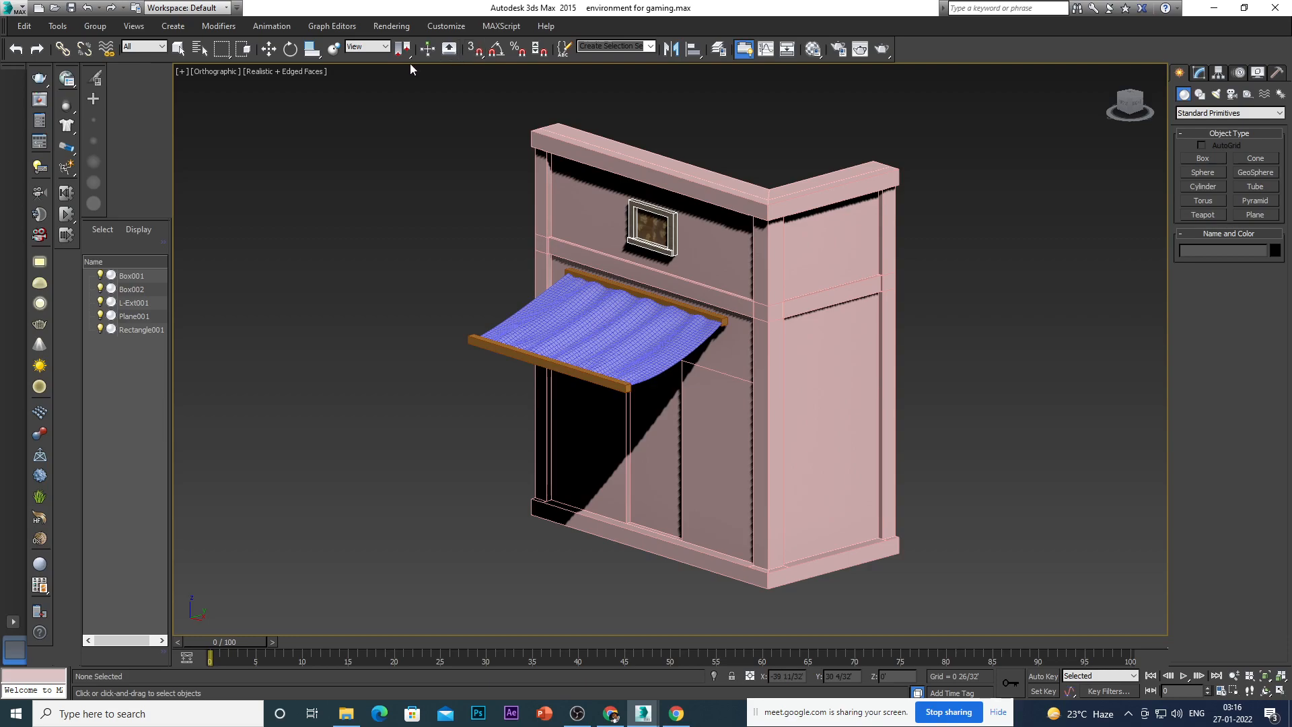
left_click(20, 9)
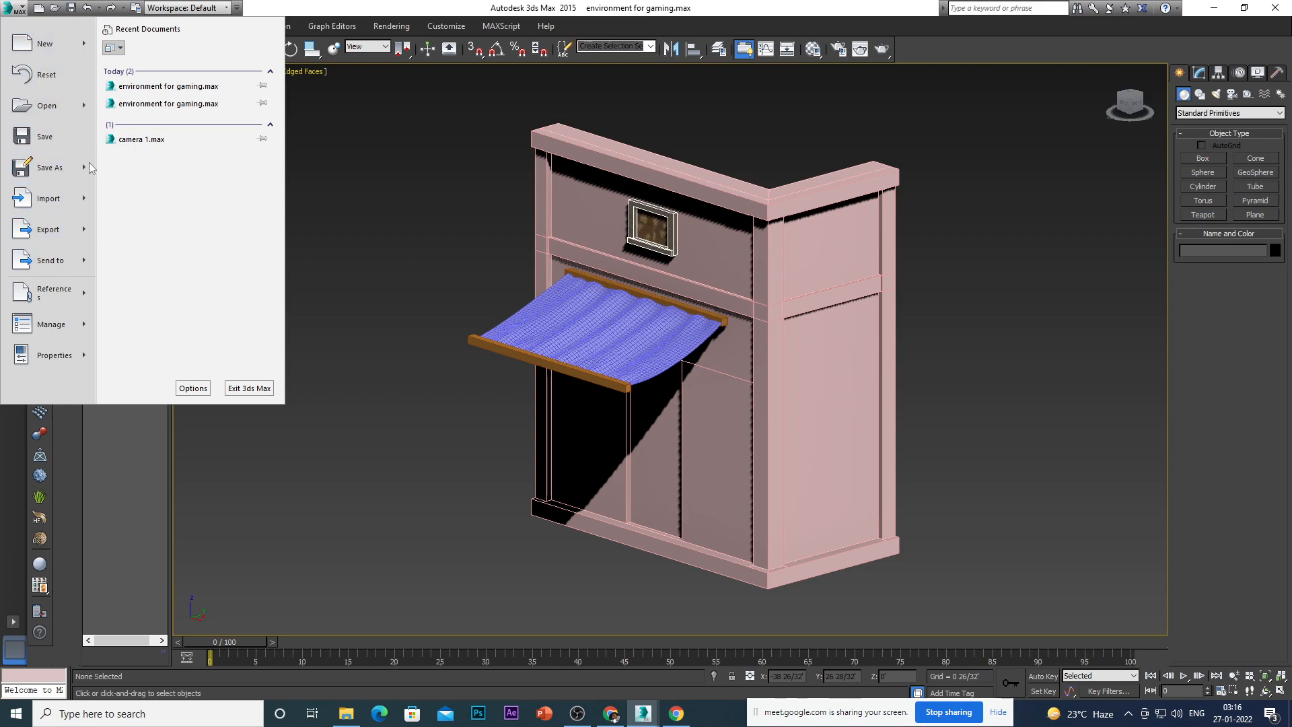
mouse_move(86, 170)
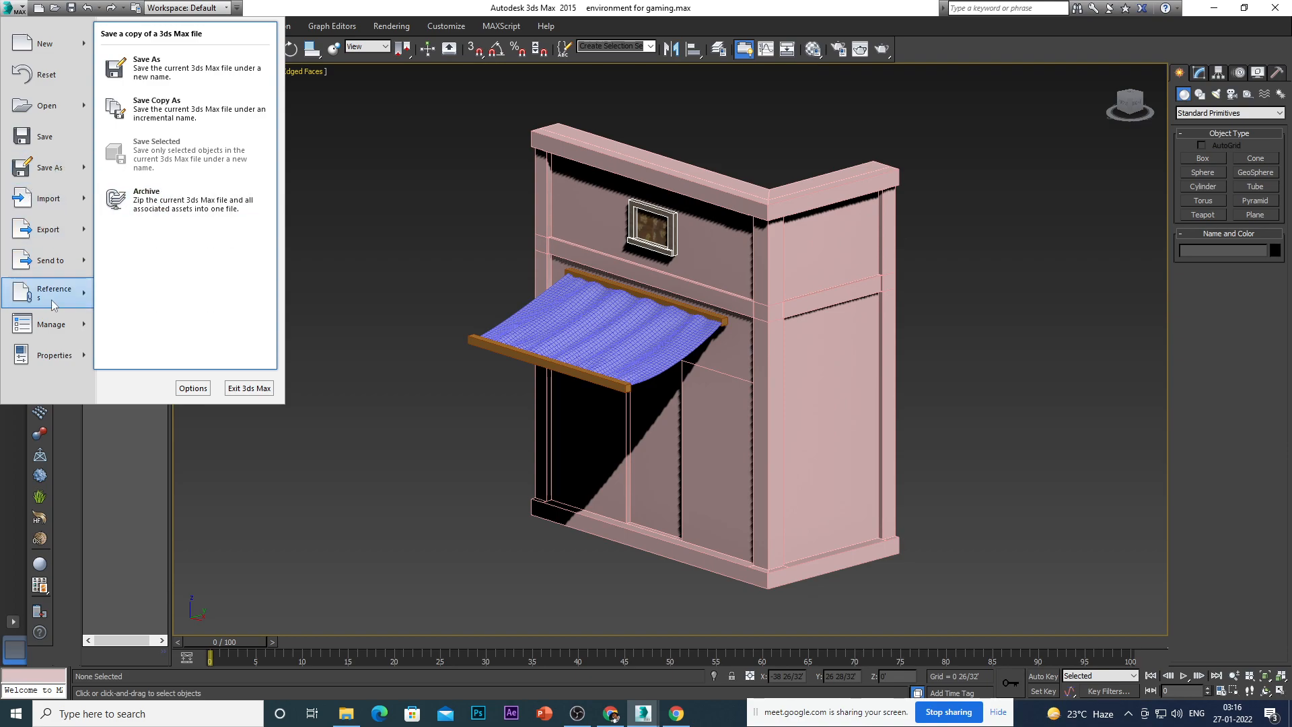
mouse_move(52, 305)
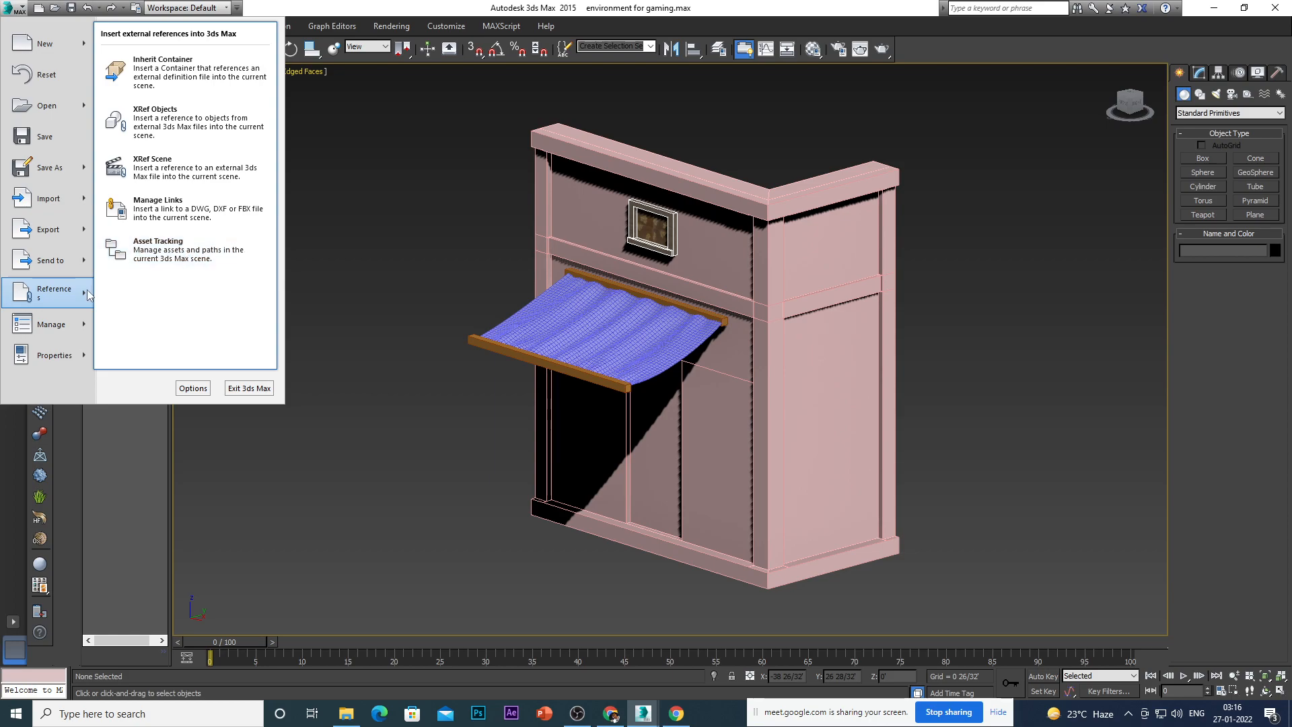
left_click(25, 12)
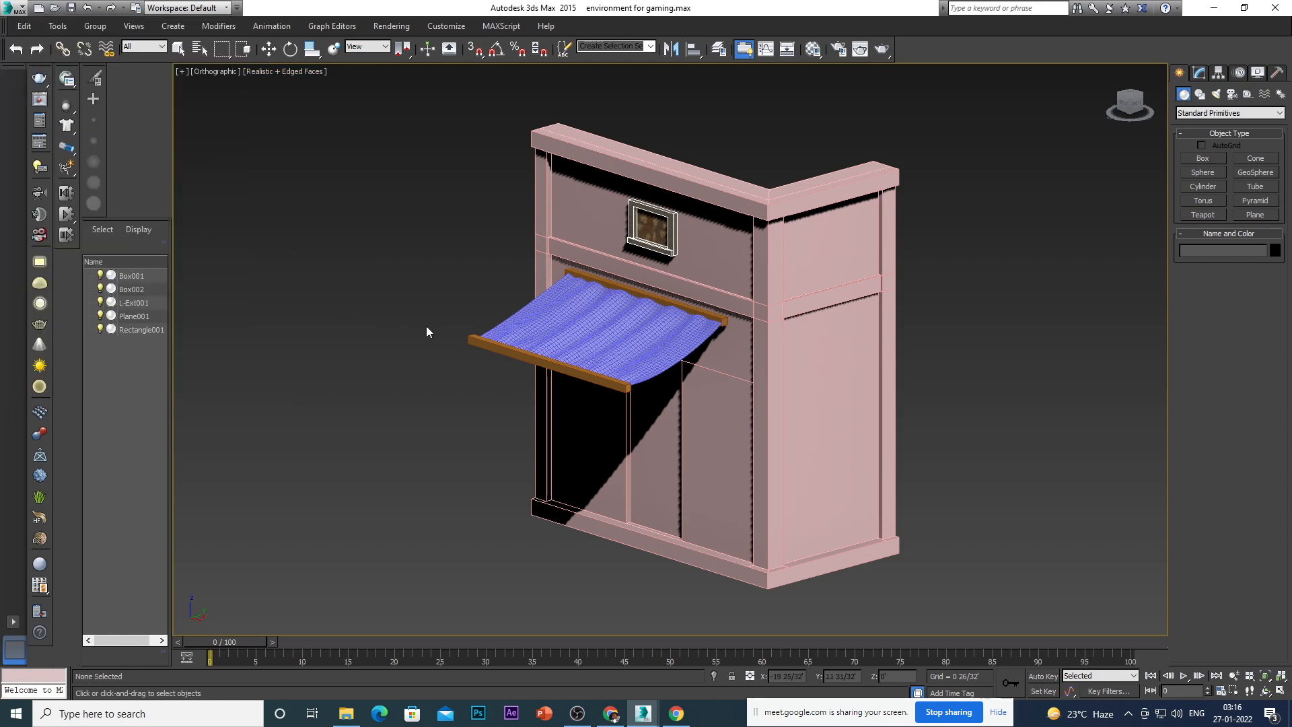
Examine the finished L-shaped wall, its window and the cloth awning from another angle and up close.
scroll(532, 436, "down", 5)
scroll(601, 413, "up", 6)
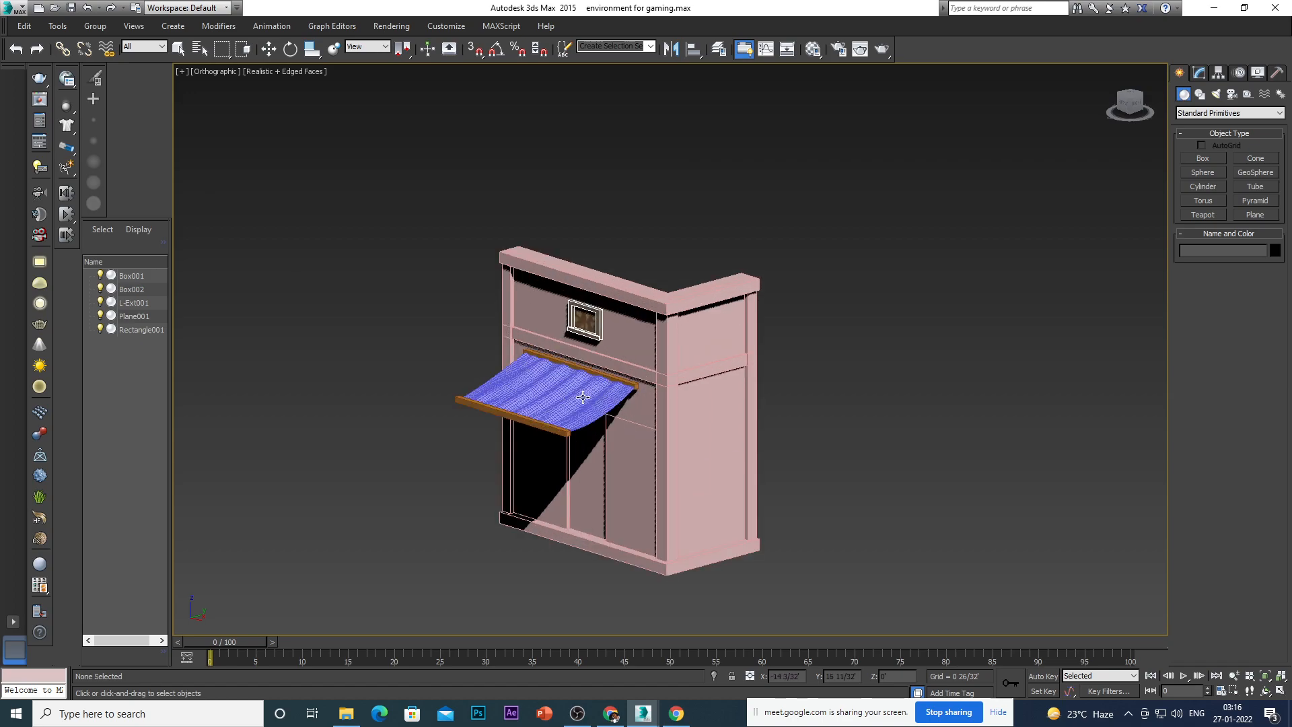
middle_click_drag(601, 420, 729, 482, "alt")
scroll(580, 360, "down", 3)
scroll(729, 481, "up", 2)
scroll(601, 419, "up", 6)
scroll(601, 419, "down", 5)
scroll(652, 394, "up", 5)
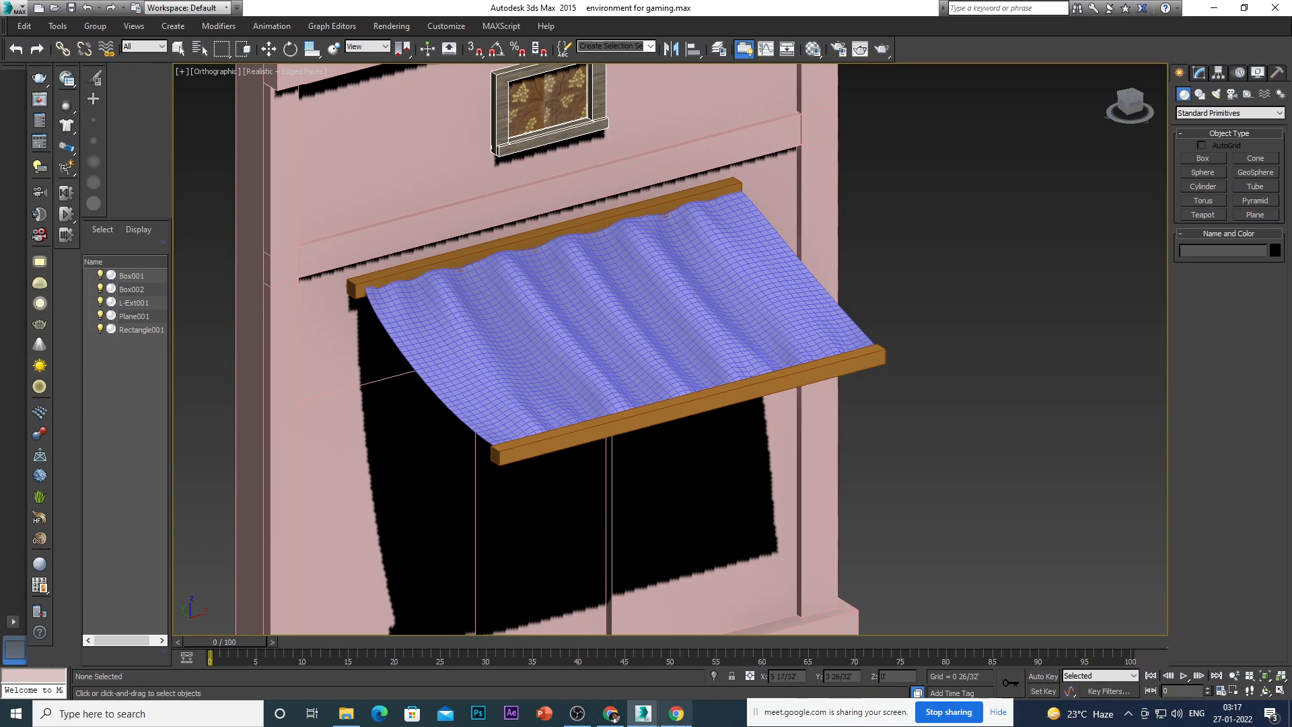
left_click(577, 713)
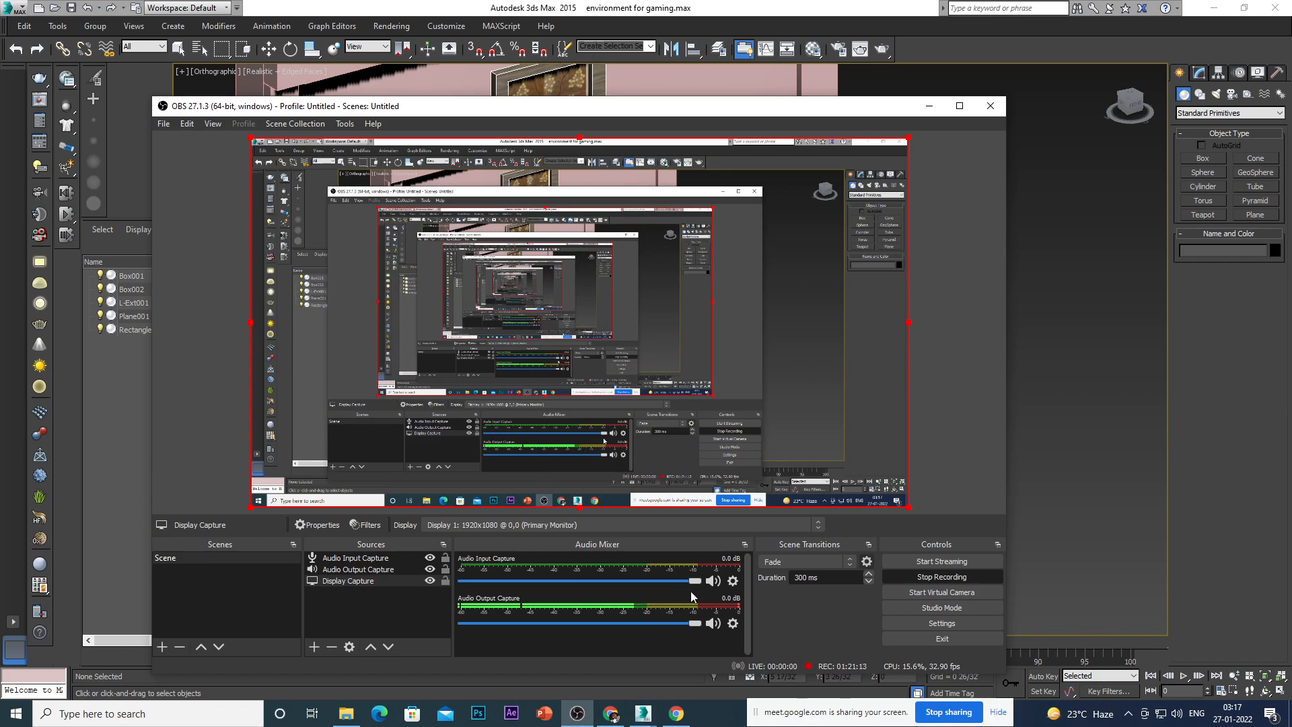